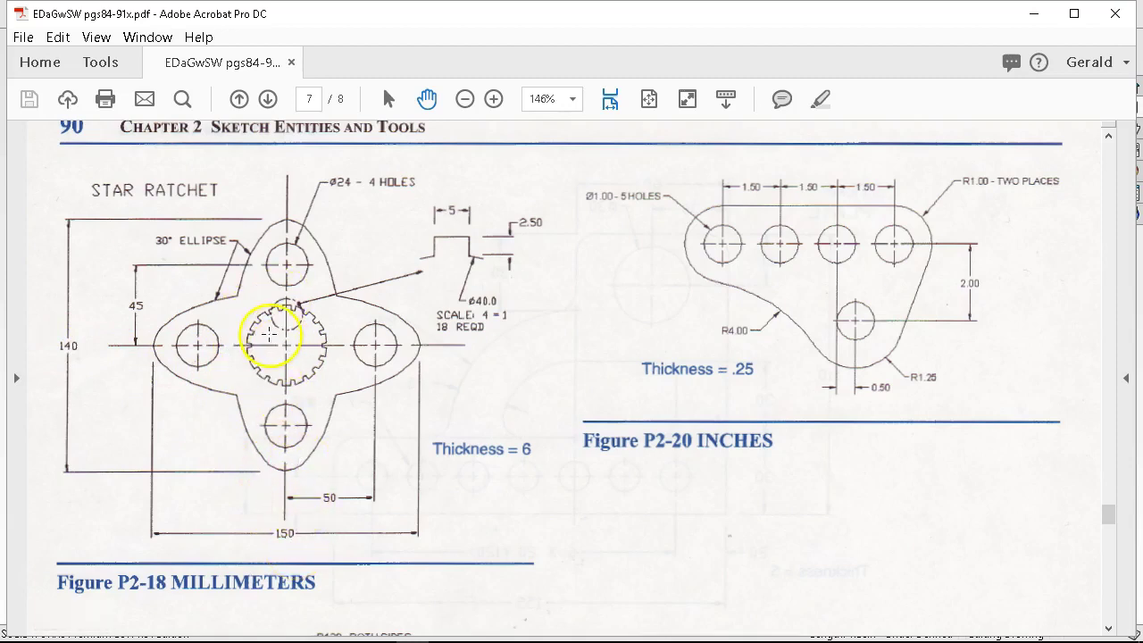
# - Switch to SOLIDWORKS and create a new part from the Part In-Frac template
pyautogui.click(1034, 13)
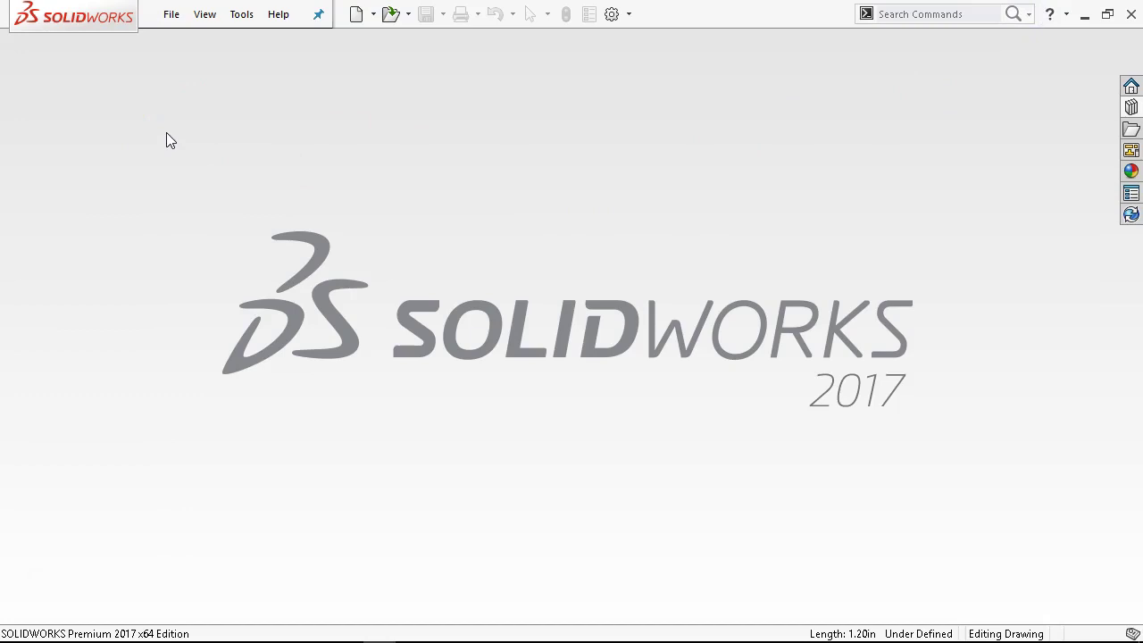
pyautogui.click(170, 14)
pyautogui.click(190, 49)
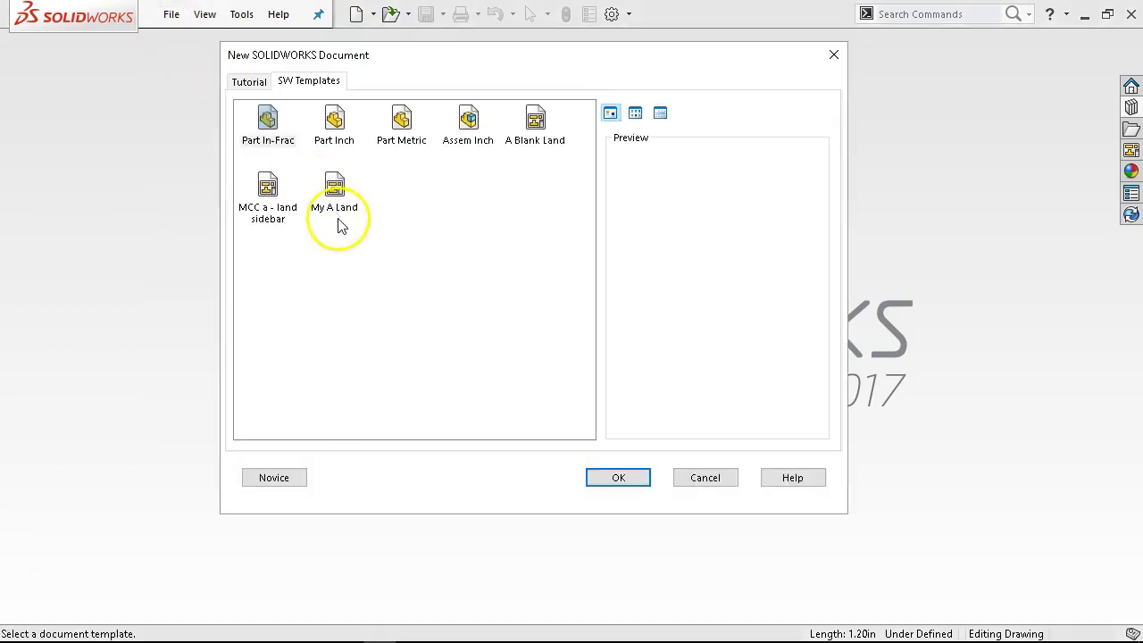
pyautogui.doubleClick(270, 125)
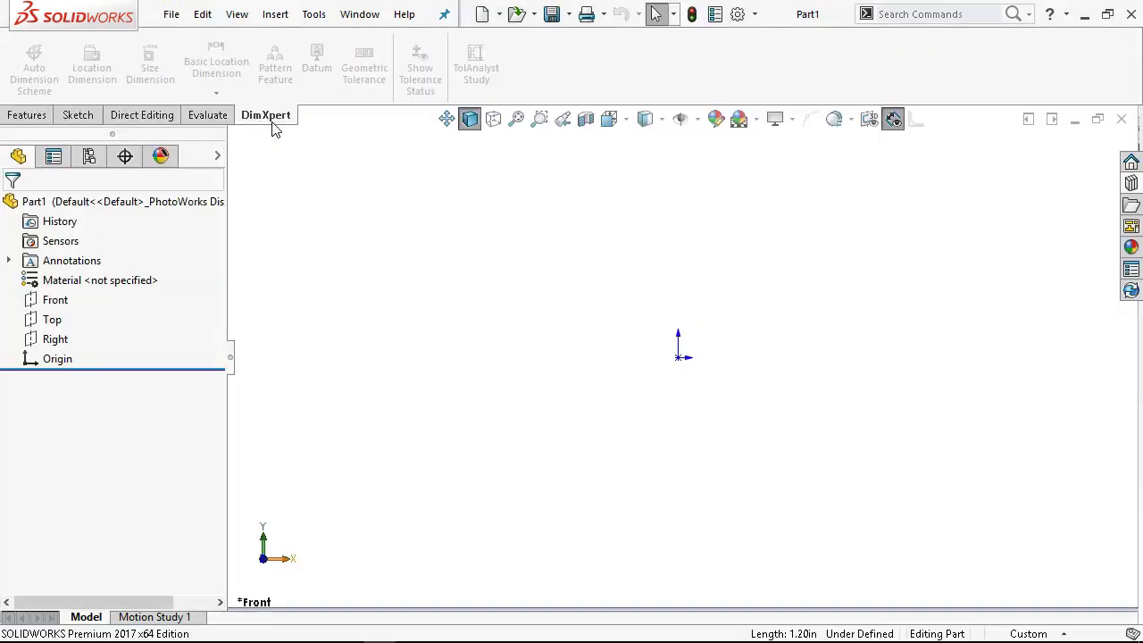
# - On the Front plane, sketch a corner rectangle about 3.06 in tall, extending up and right from the origin
pyautogui.click(56, 300)
pyautogui.click(82, 268)
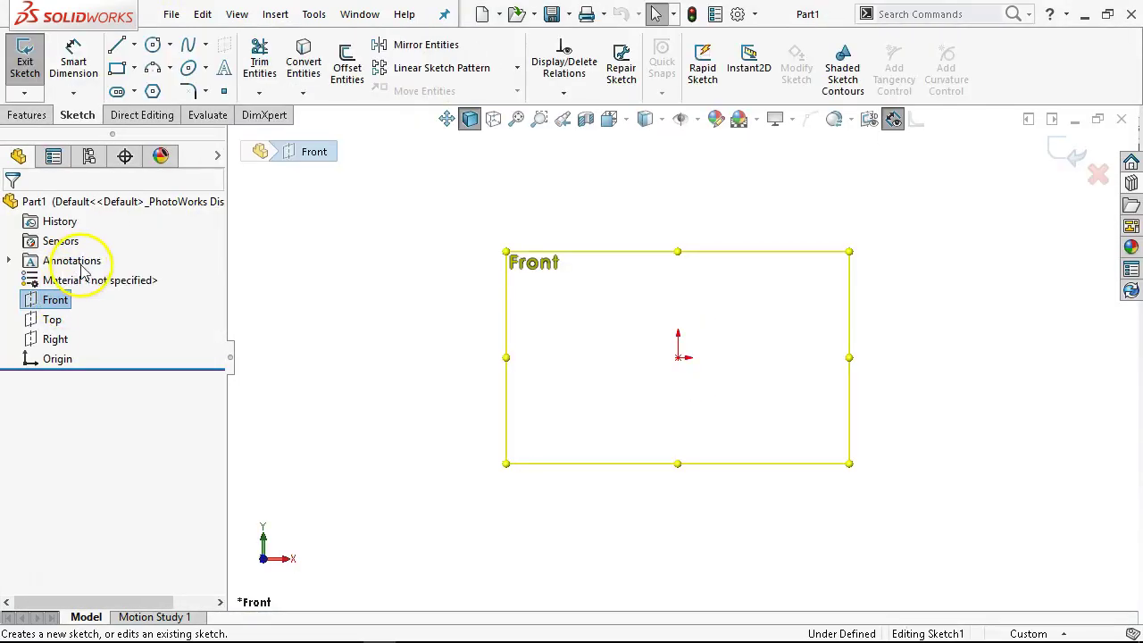
pyautogui.click(117, 68)
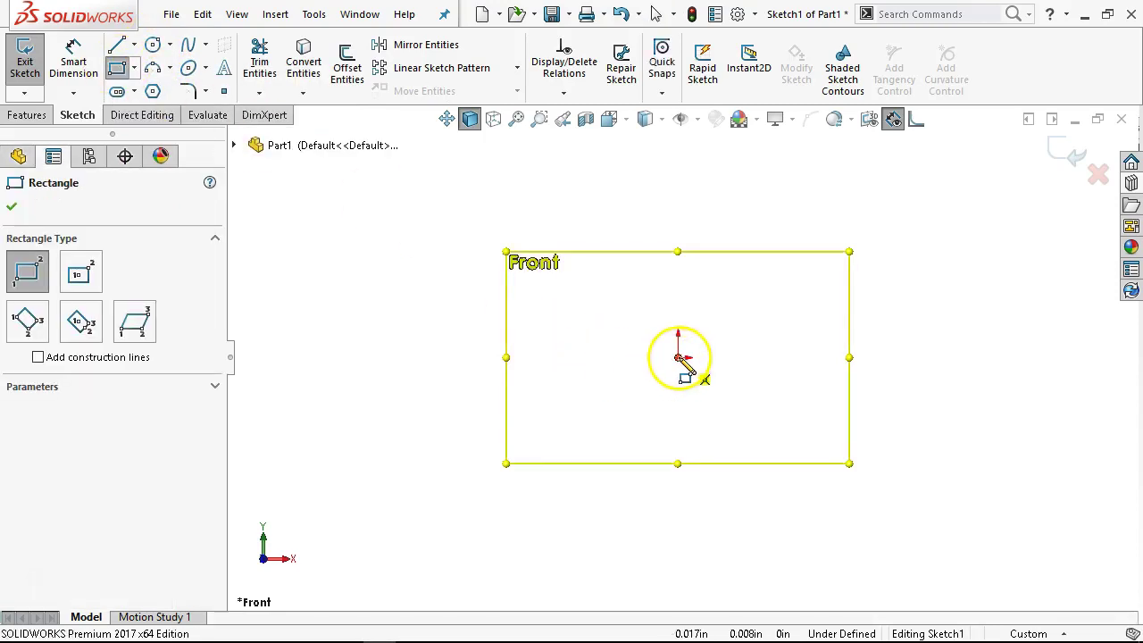
pyautogui.click(678, 358)
pyautogui.click(830, 193)
# - Dimension the rectangle's left side and set its length to 2 in
pyautogui.rightClick(833, 194)
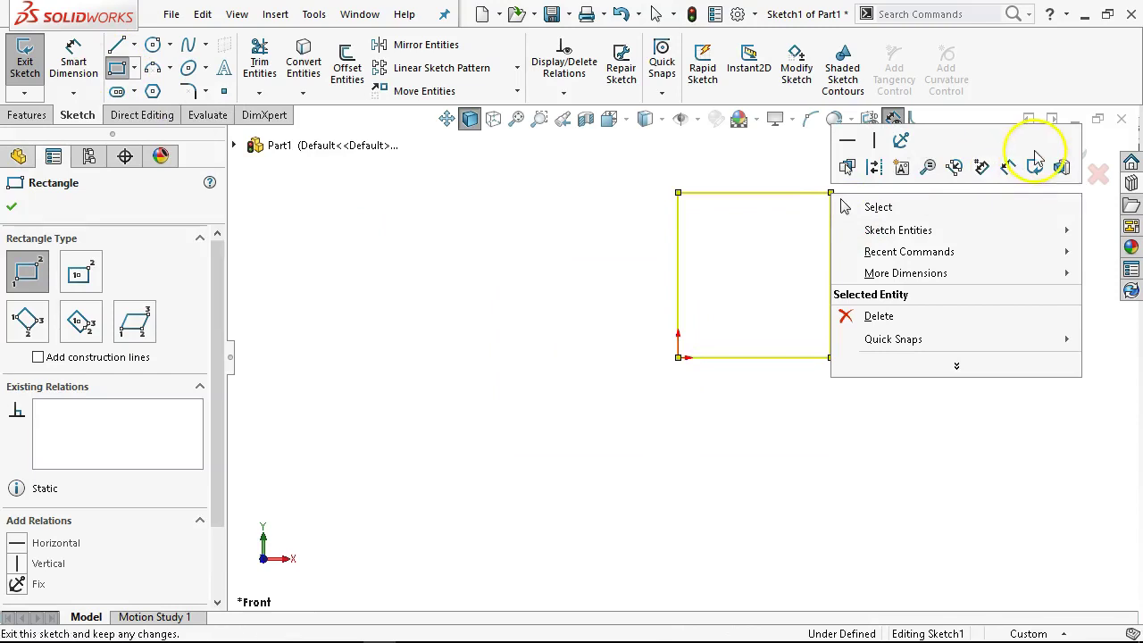
pyautogui.click(1008, 166)
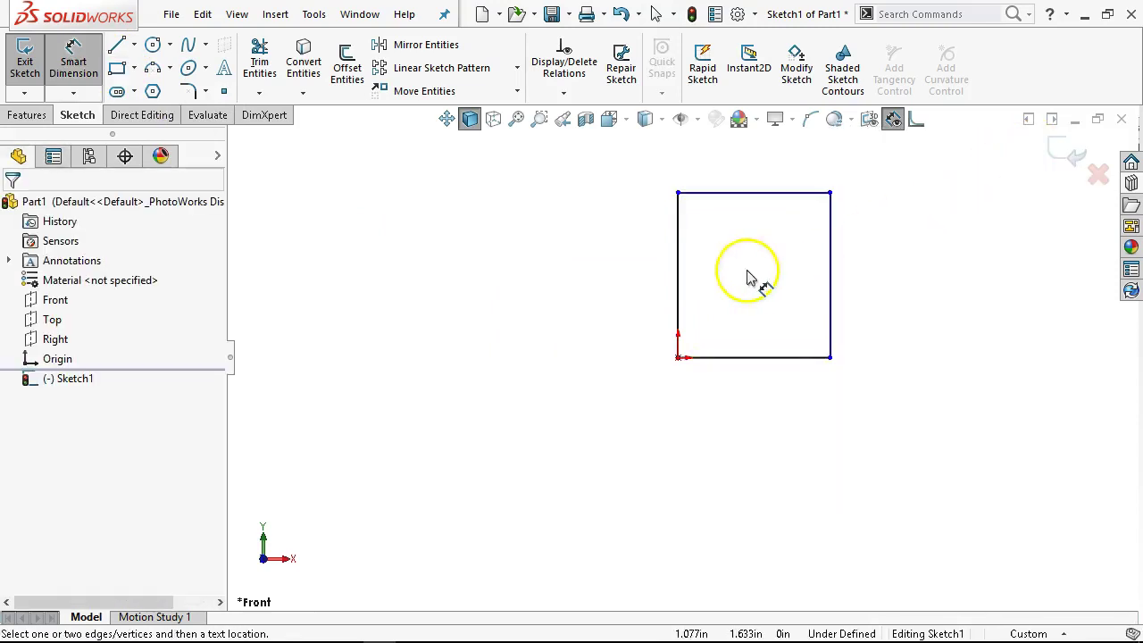
pyautogui.click(678, 294)
pyautogui.click(640, 301)
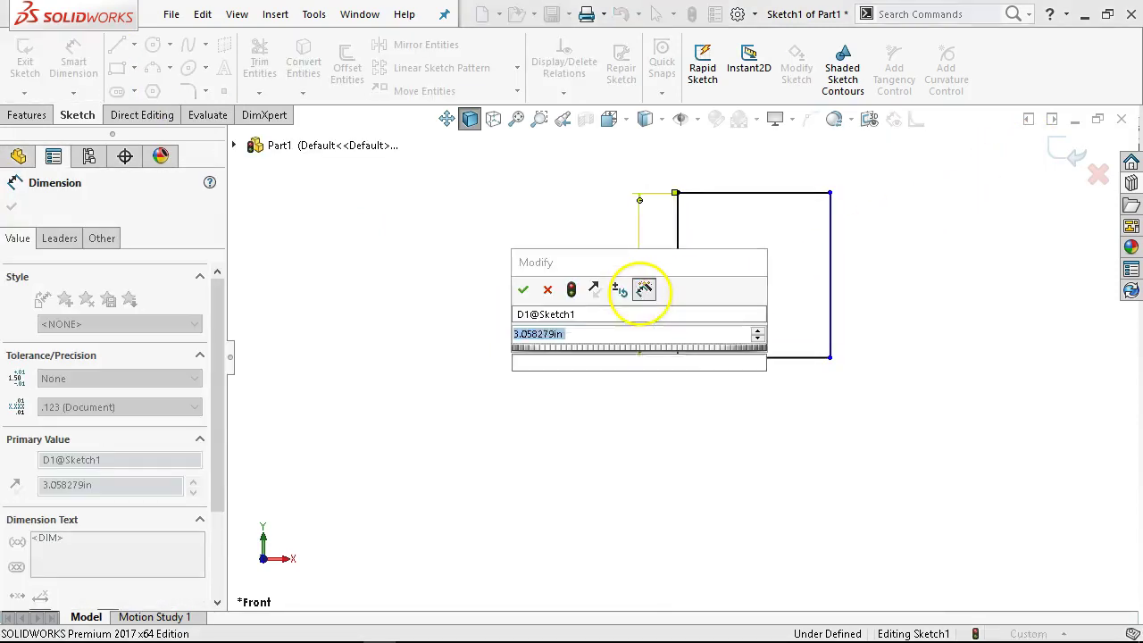
pyautogui.write('2')
pyautogui.press('Return')
# - Add an equal relation between the rectangle's bottom and left lines, and exit the sketch
pyautogui.rightClick(773, 374)
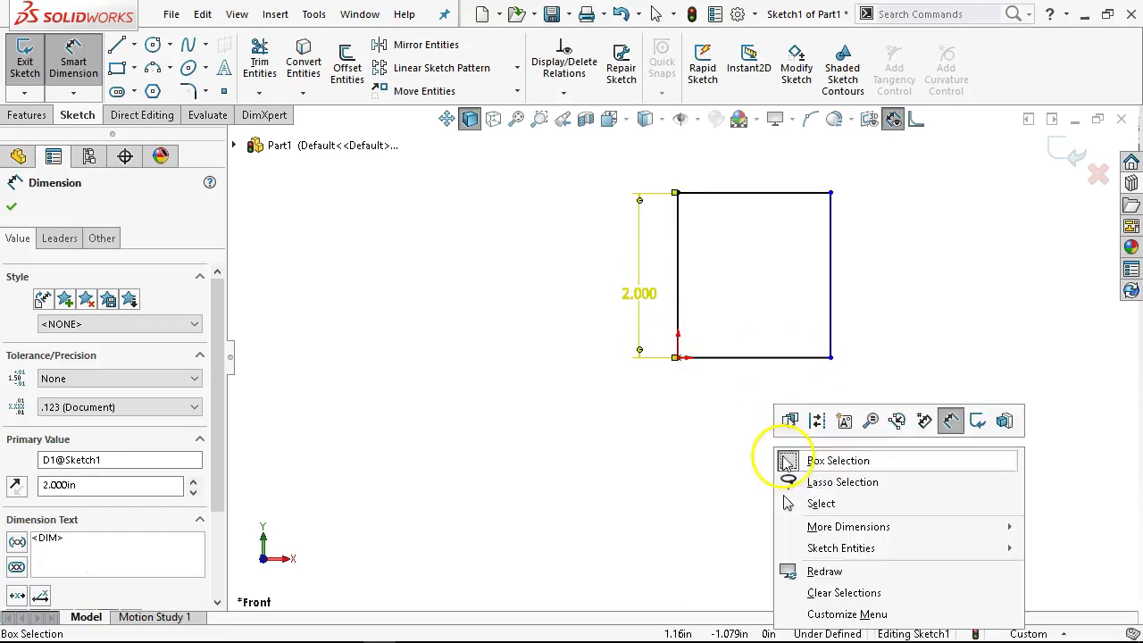
pyautogui.click(809, 434)
pyautogui.click(766, 357)
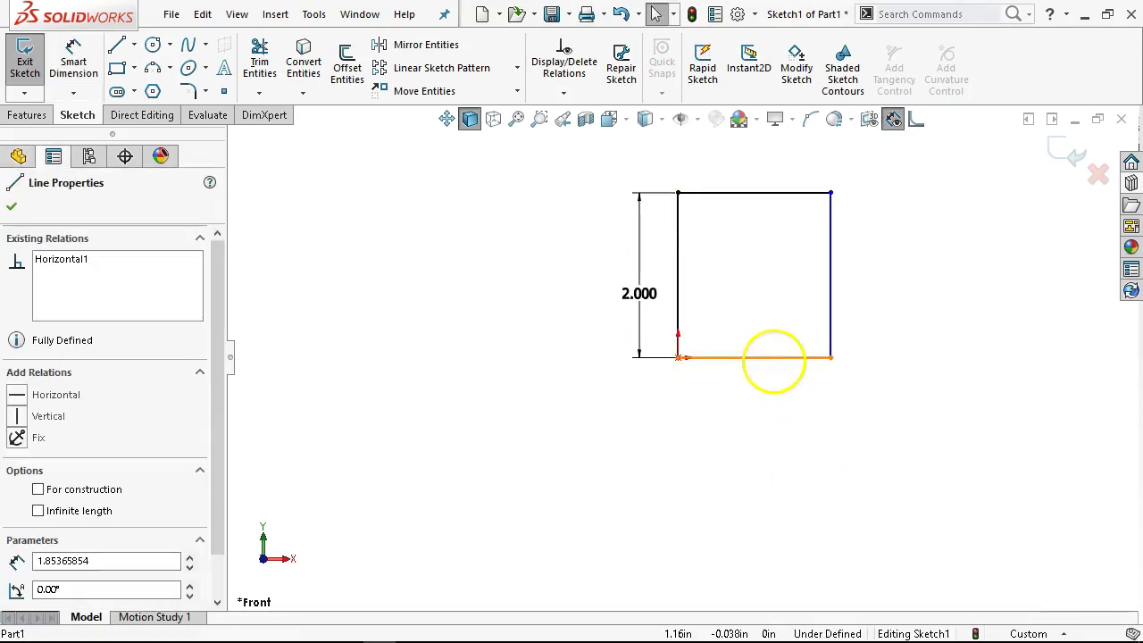
pyautogui.keyDown('ctrl'); pyautogui.click(679, 274); pyautogui.keyUp('ctrl')
pyautogui.click(868, 194)
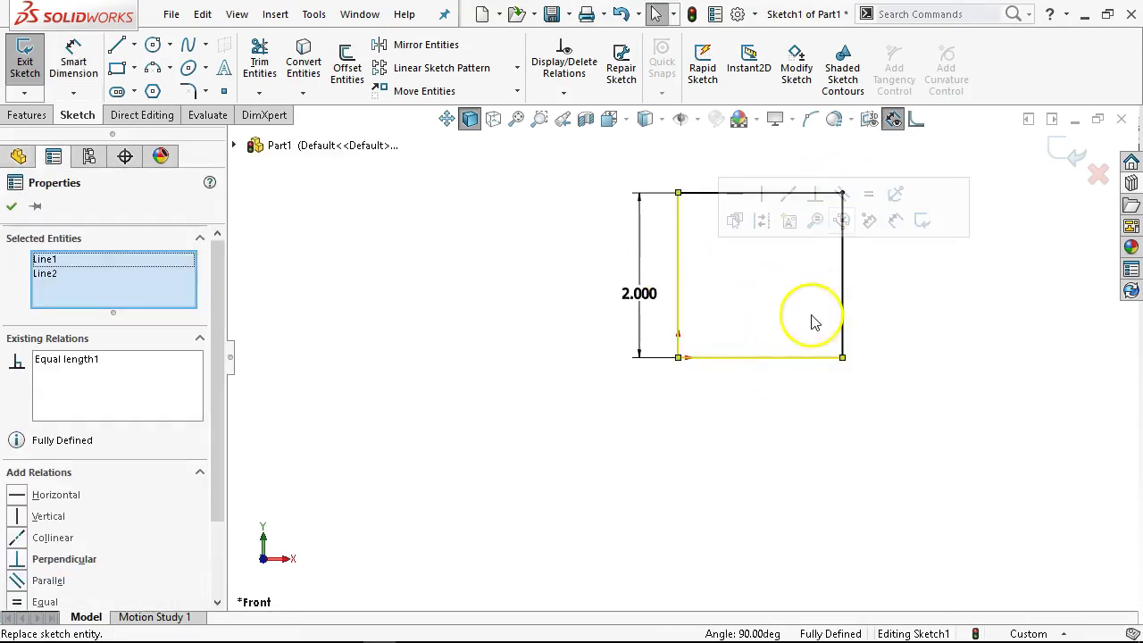
pyautogui.click(1076, 157)
# - Extrude the square sketch as a blind boss to a depth of 2 in
pyautogui.scroll(-1, 786, 215)
pyautogui.click(26, 115)
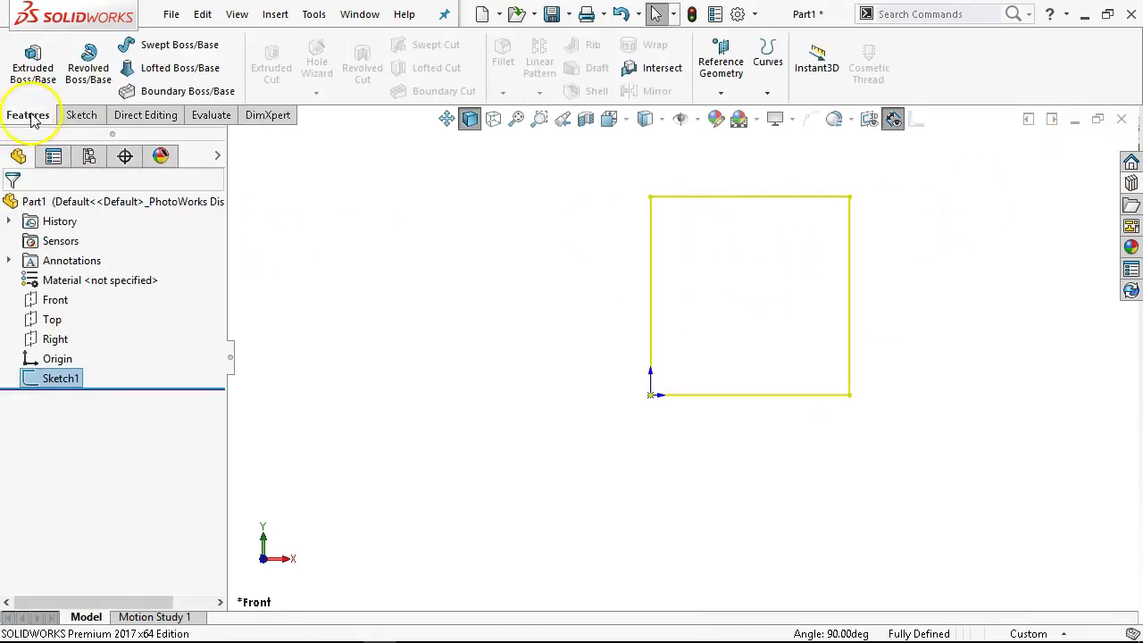
pyautogui.click(41, 53)
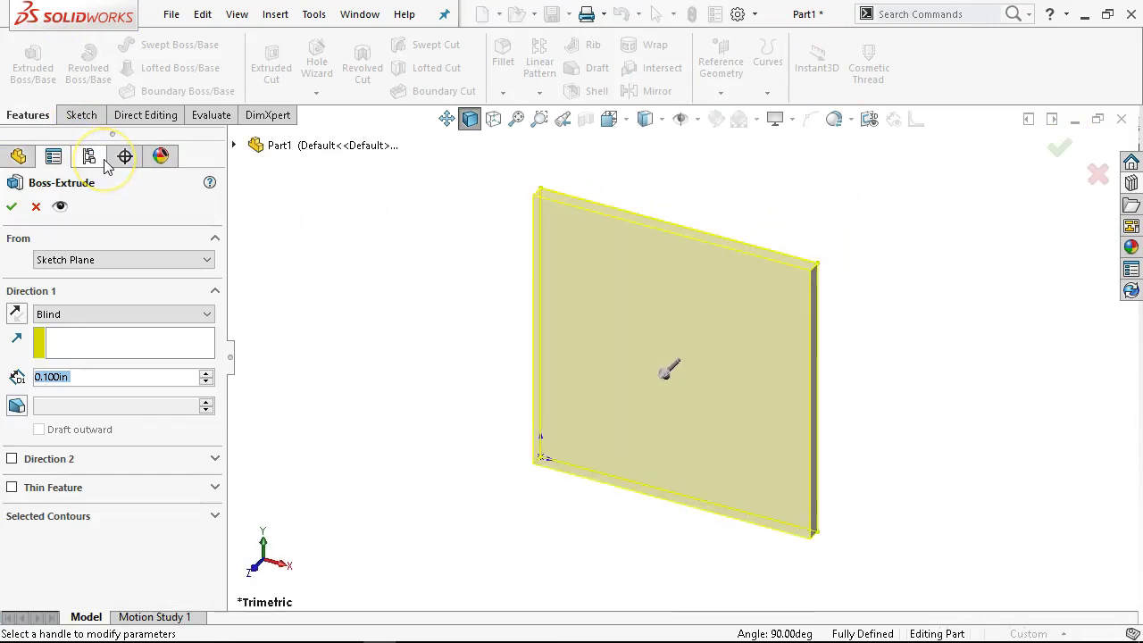
pyautogui.write('2')
pyautogui.press('Return')
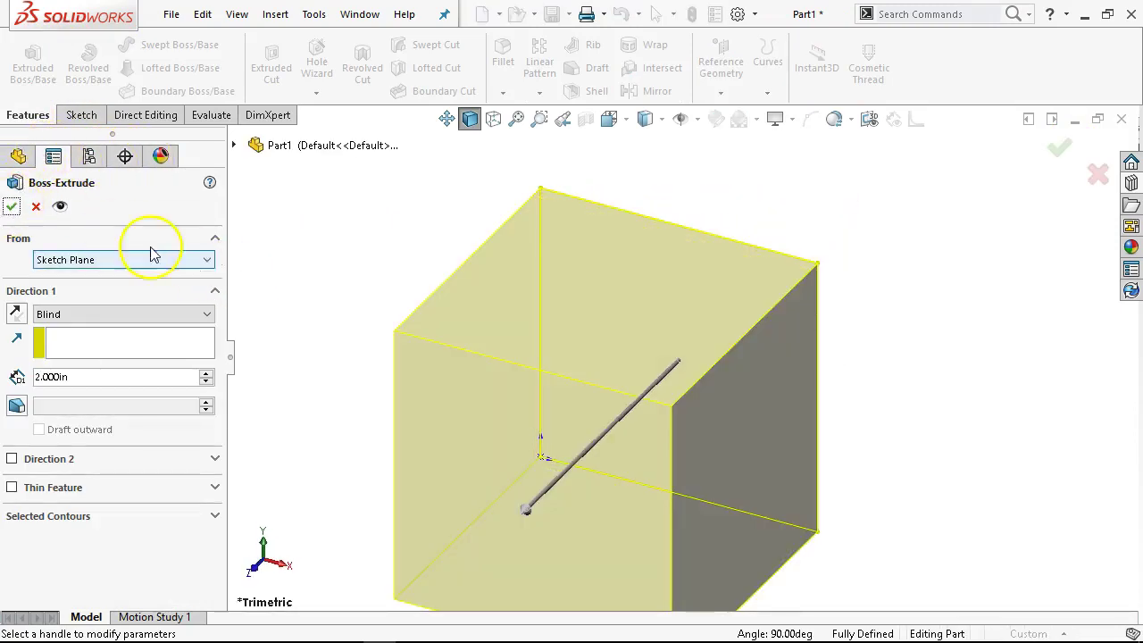
pyautogui.click(12, 205)
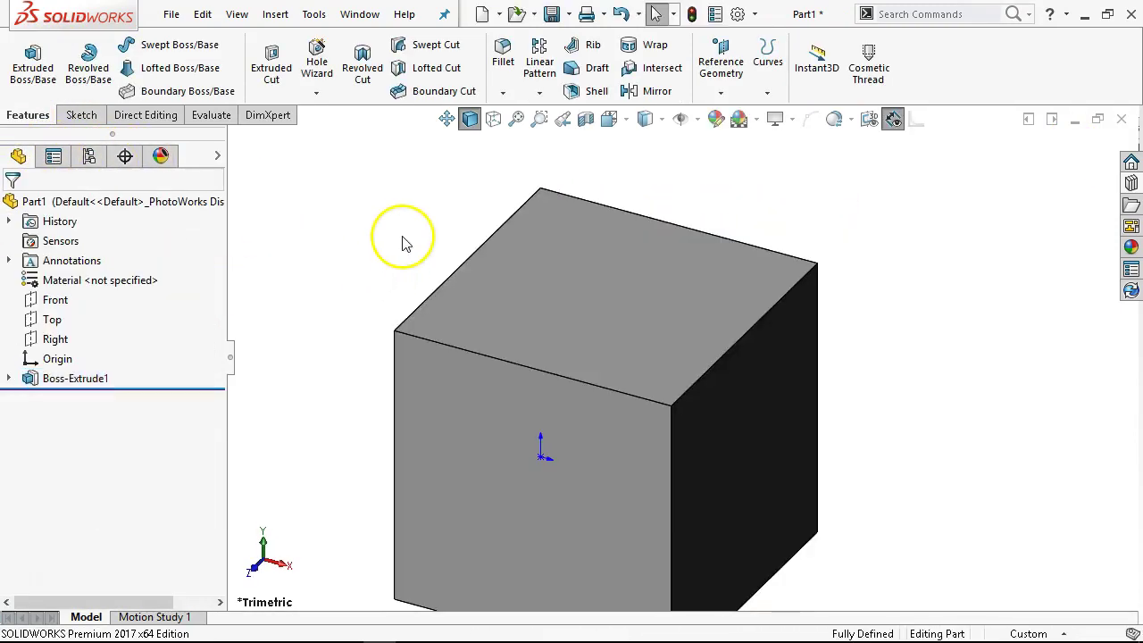
# - Start a sketch on the cube's front face and draw a circle of about 0.75 in radius near its centre
pyautogui.hotkey('ctrl', '1')
pyautogui.click(707, 318)
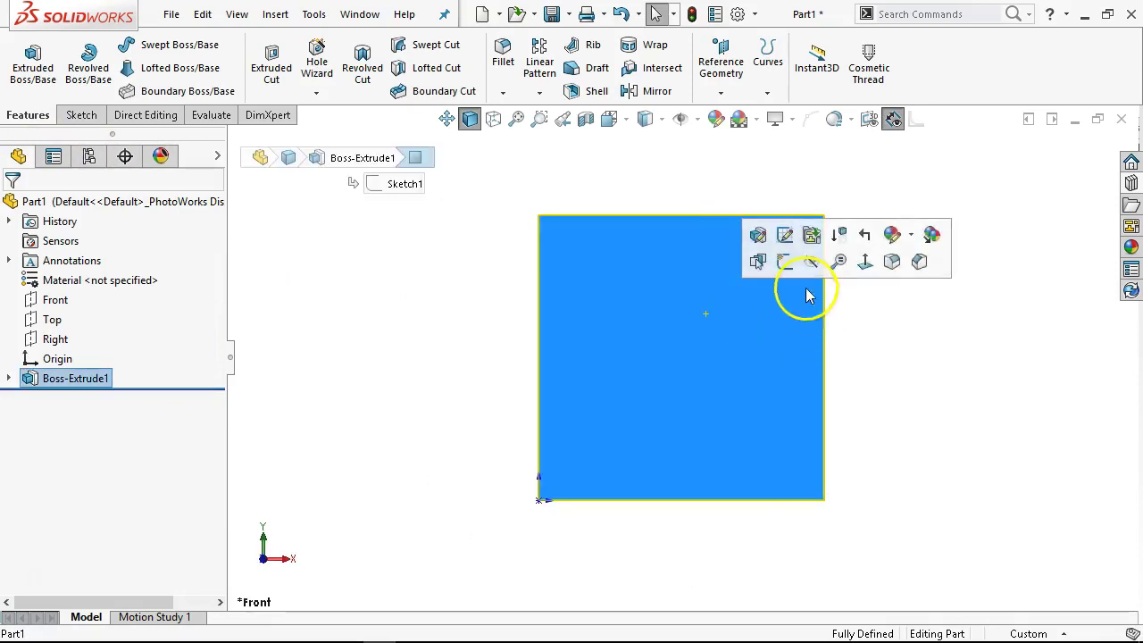
pyautogui.click(810, 255)
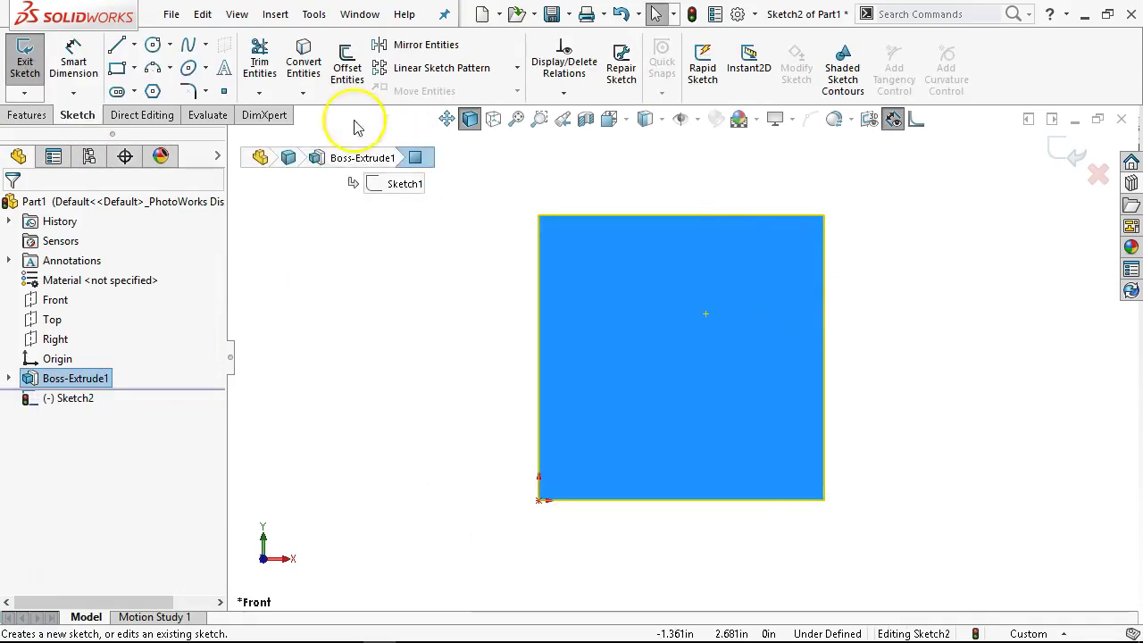
pyautogui.click(153, 45)
pyautogui.click(689, 357)
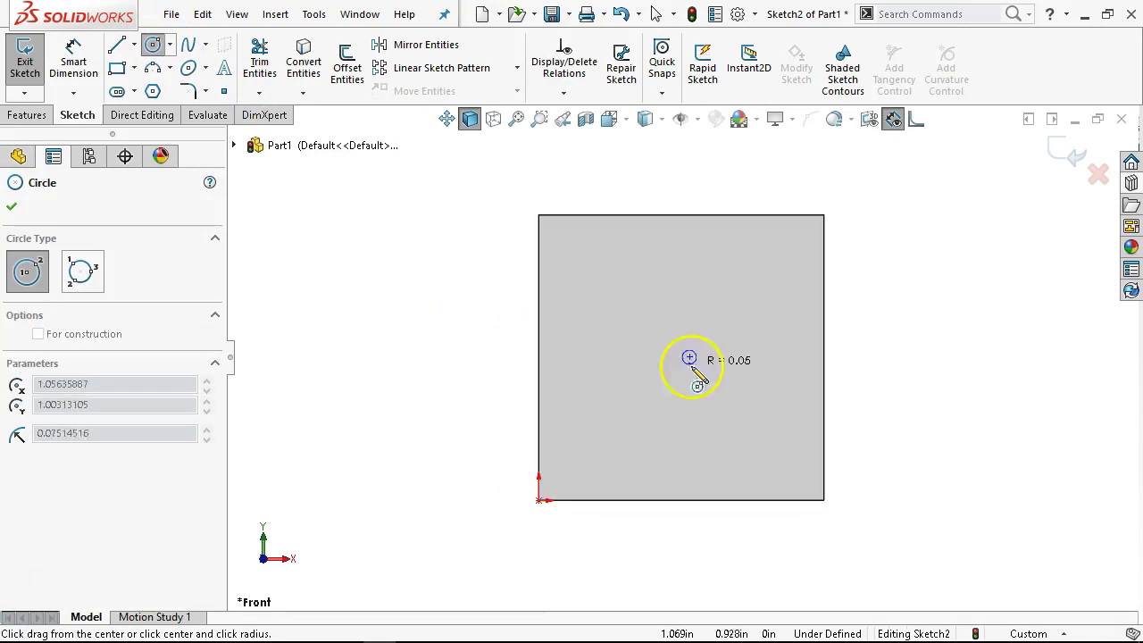
pyautogui.click(755, 446)
pyautogui.rightClick(756, 447)
pyautogui.click(840, 456)
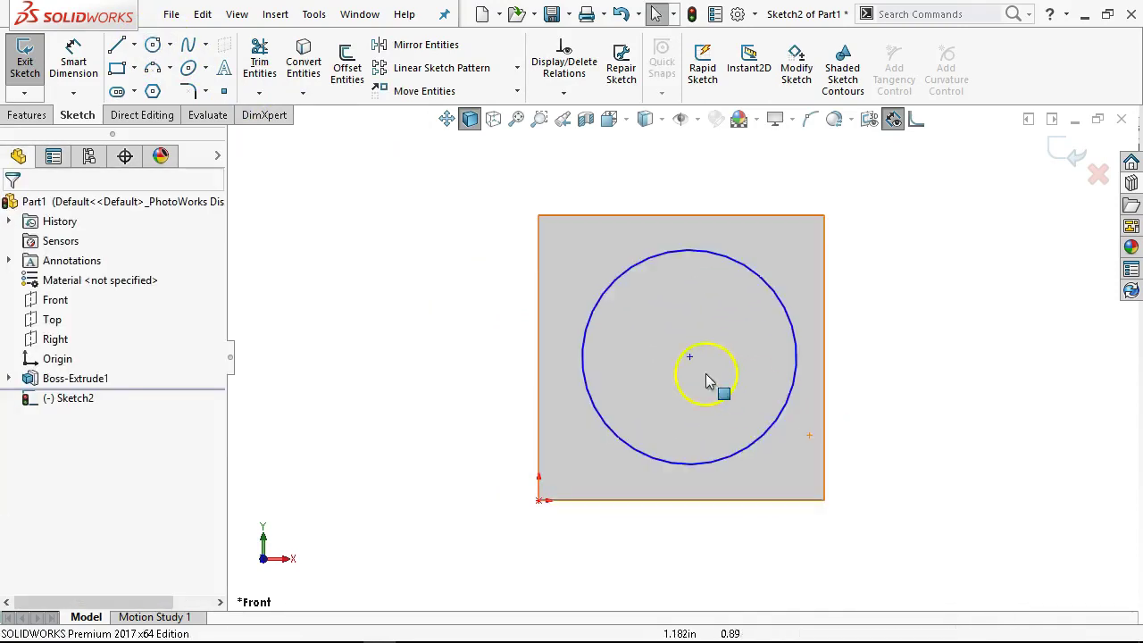
# - Make the circle tangent to the top and left edges of the cube's front face
pyautogui.click(664, 261)
pyautogui.keyDown('ctrl'); pyautogui.click(659, 216); pyautogui.keyUp('ctrl')
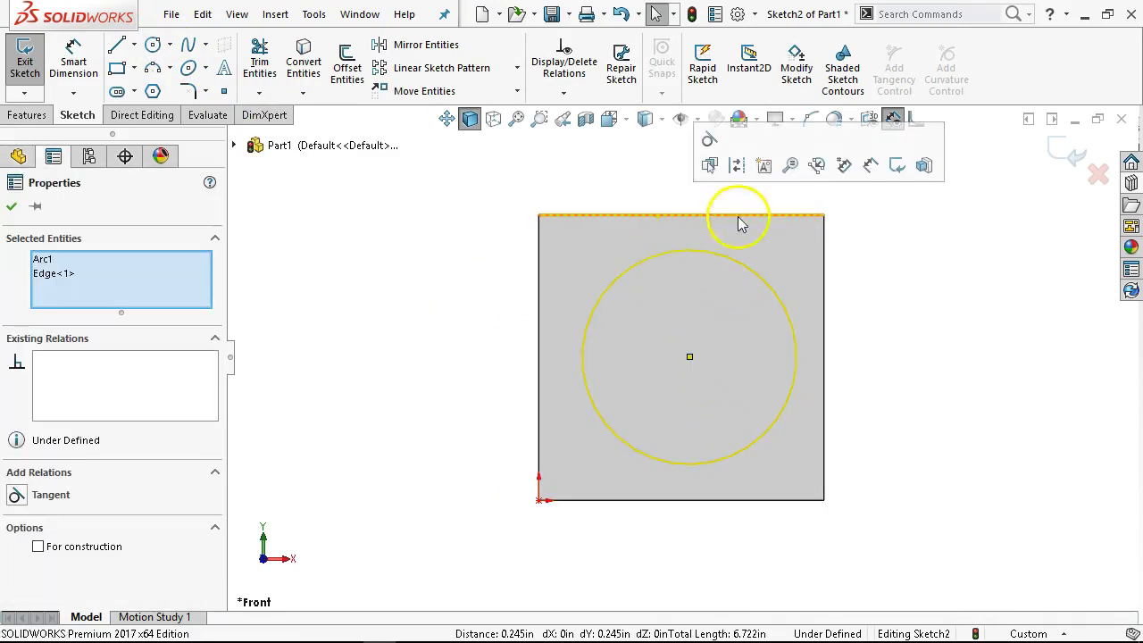
pyautogui.moveTo(585, 308); pyautogui.dragTo(605, 361)
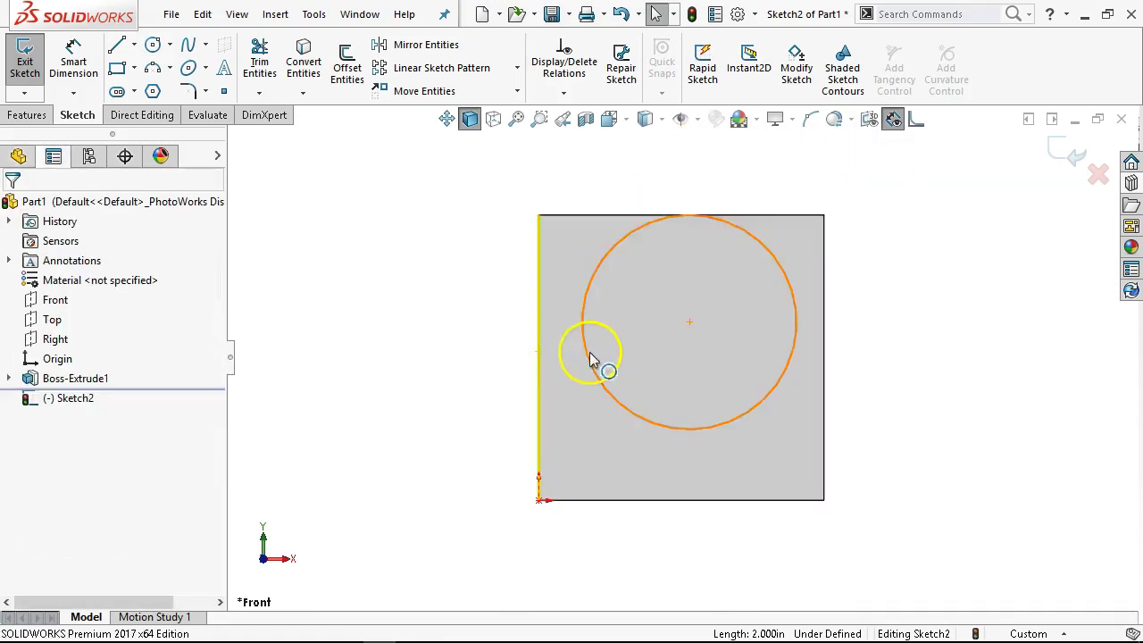
pyautogui.hotkey('ctrl', 'z')
pyautogui.click(639, 277)
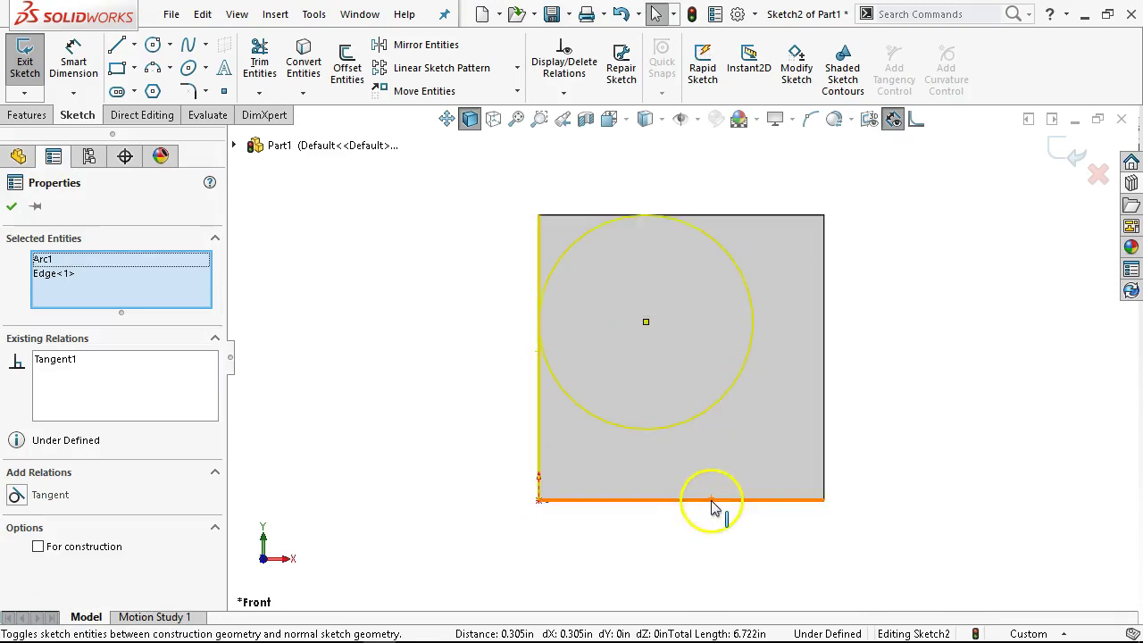
# - Make the circle tangent to the face's bottom edge as well, and exit the sketch
pyautogui.click(713, 497)
pyautogui.keyDown('ctrl'); pyautogui.click(714, 411); pyautogui.keyUp('ctrl')
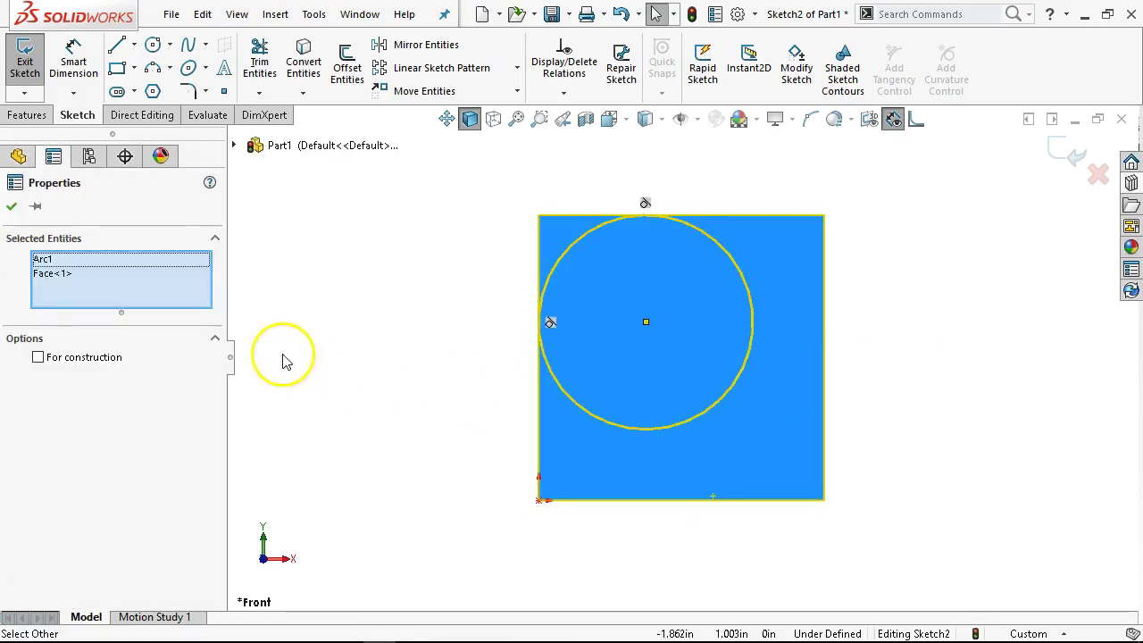
pyautogui.click(283, 359)
pyautogui.click(698, 420)
pyautogui.click(695, 422)
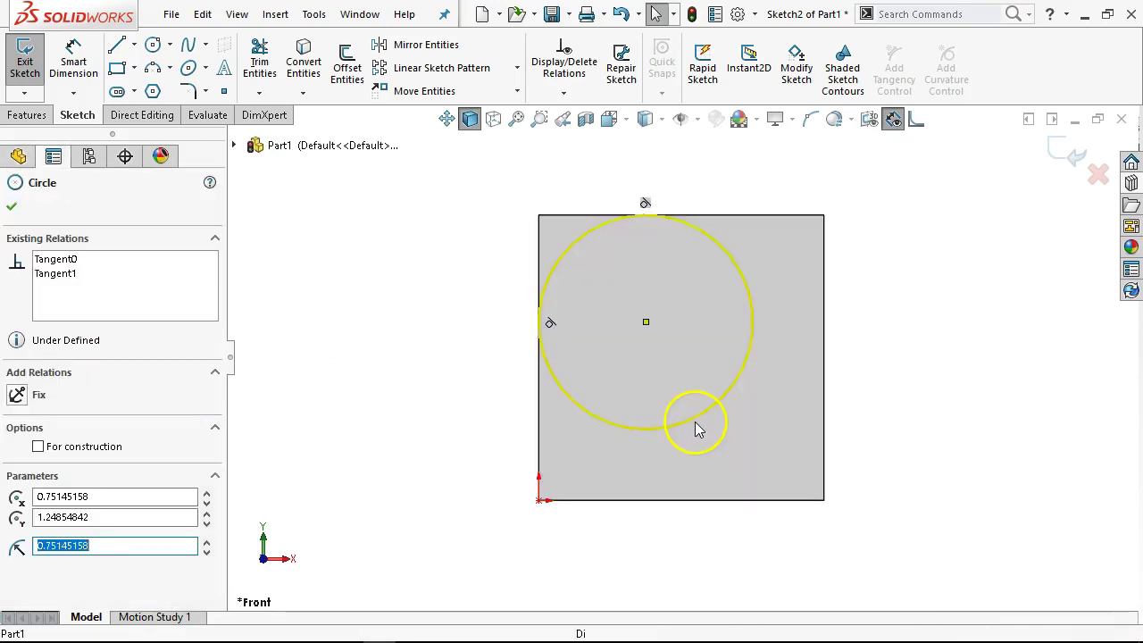
pyautogui.keyDown('ctrl'); pyautogui.click(679, 500); pyautogui.keyUp('ctrl')
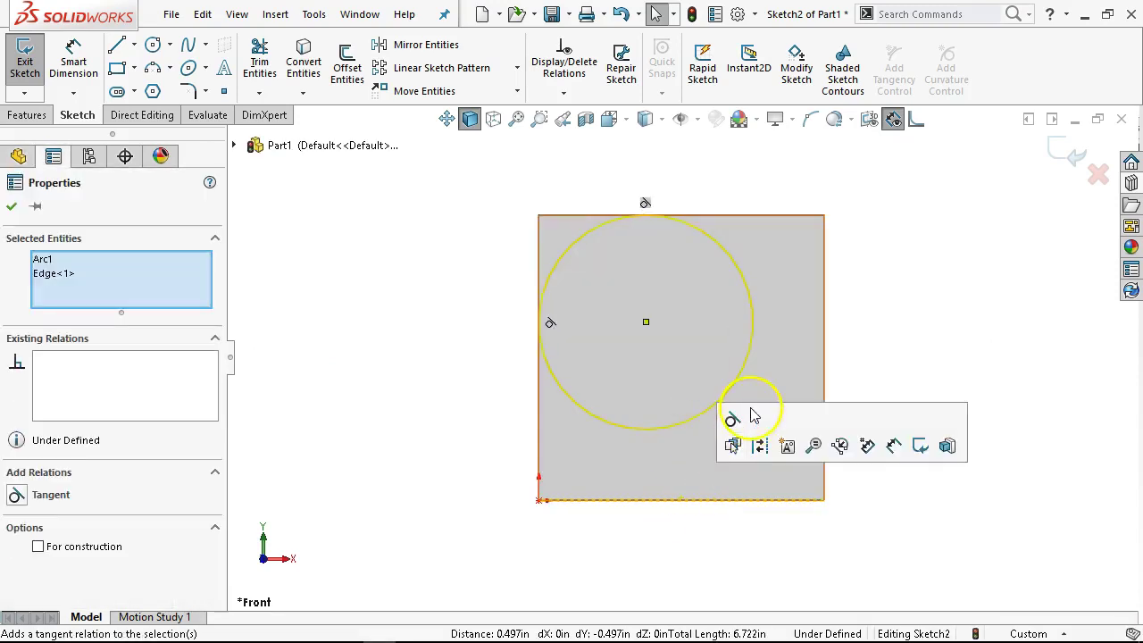
pyautogui.click(732, 416)
pyautogui.click(420, 359)
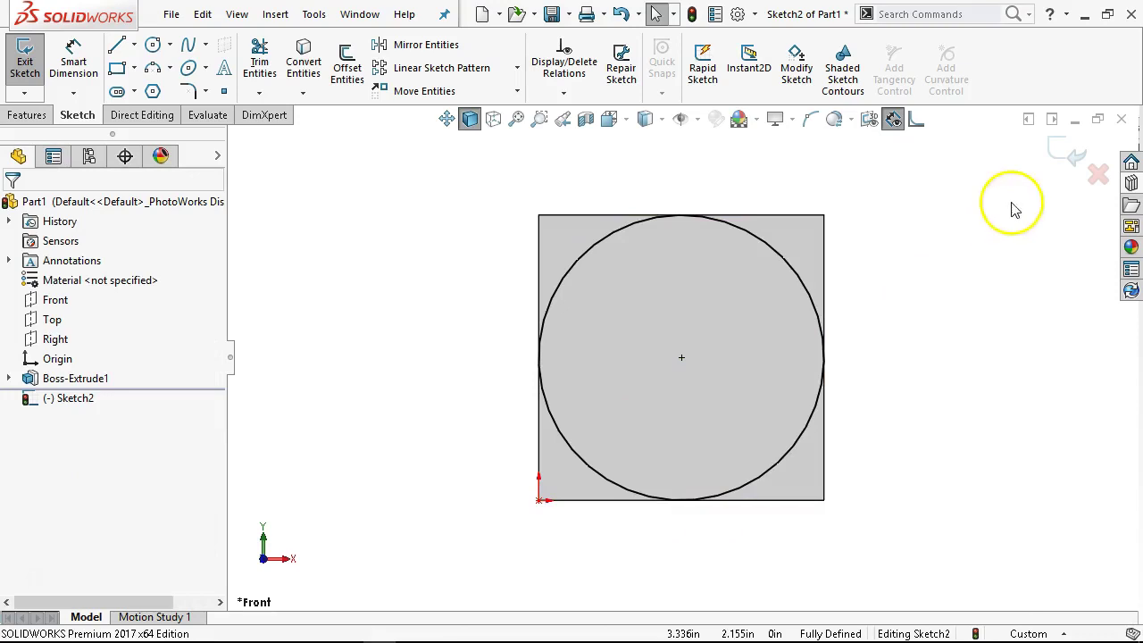
pyautogui.click(1066, 150)
pyautogui.click(985, 344)
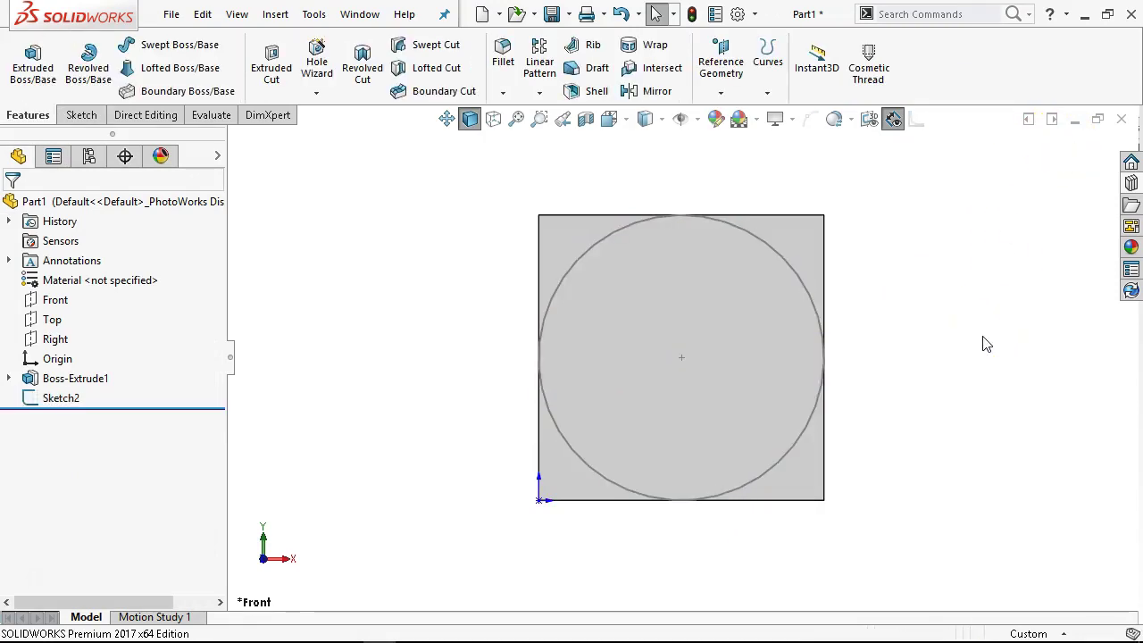
# - Extrude the circle sketch as a blind boss 0.01 in deep, merged with the cube
pyautogui.press('Right')
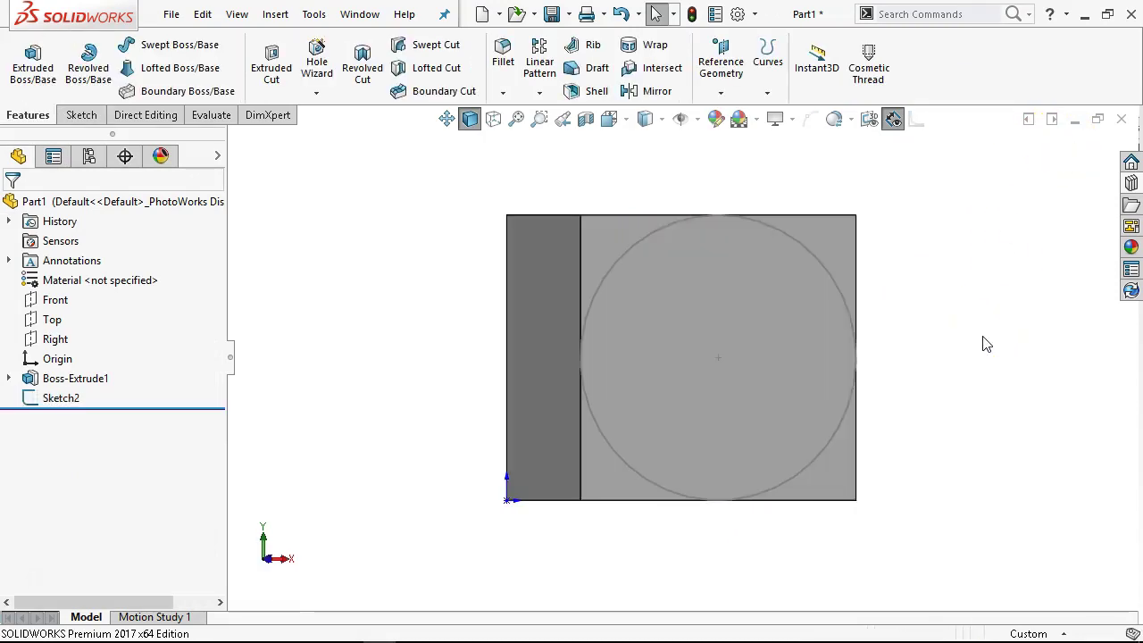
pyautogui.press('Right')
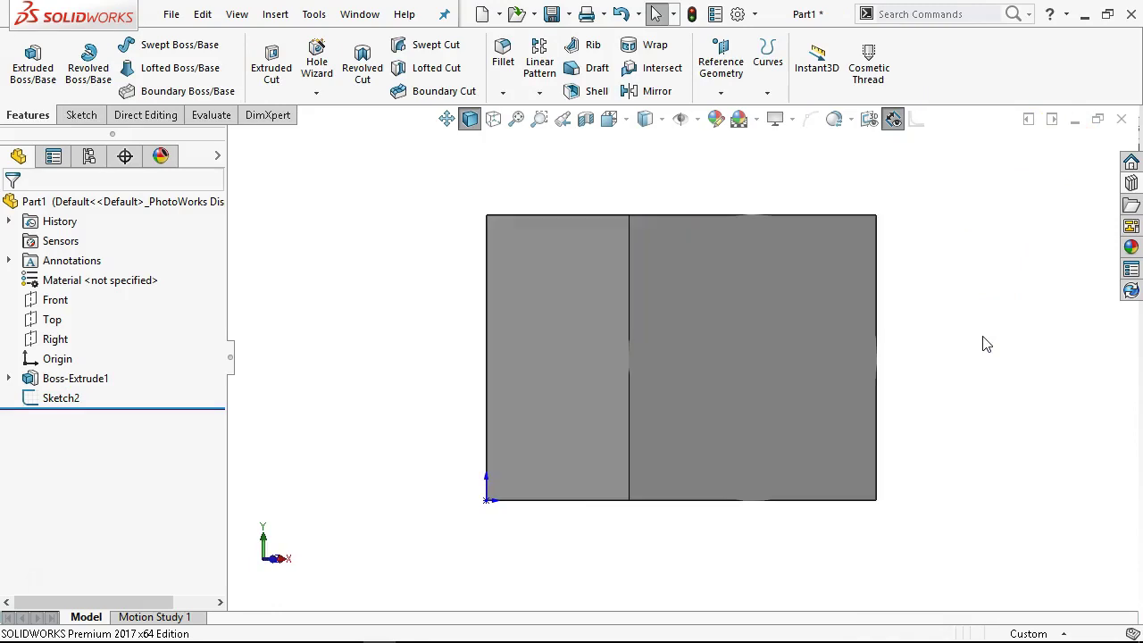
pyautogui.press('Left')
pyautogui.click(49, 406)
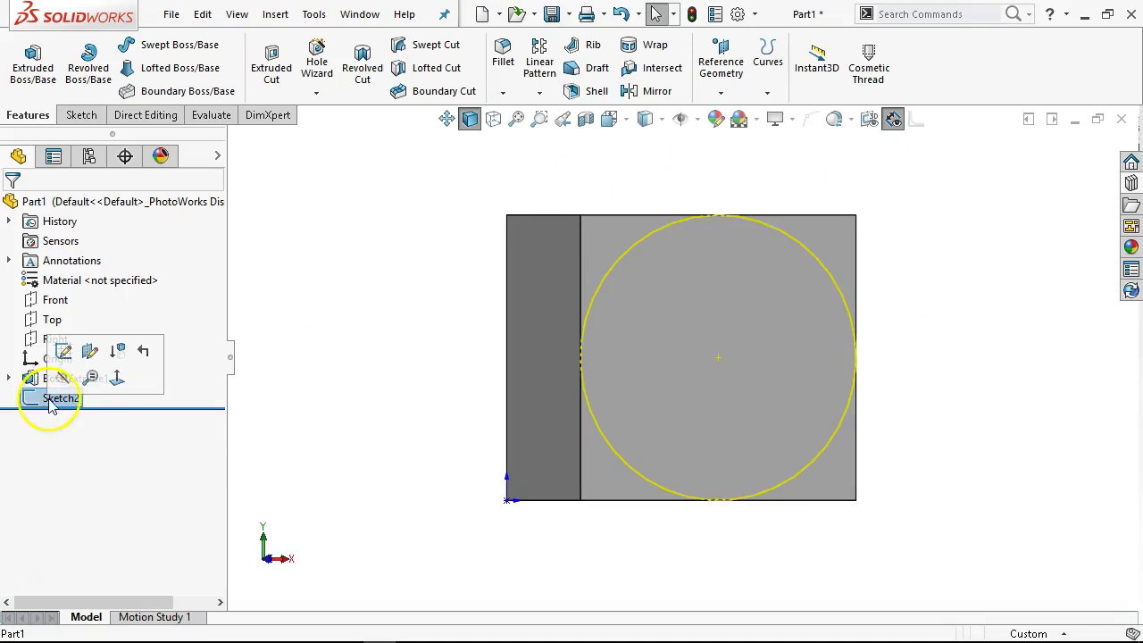
pyautogui.click(33, 64)
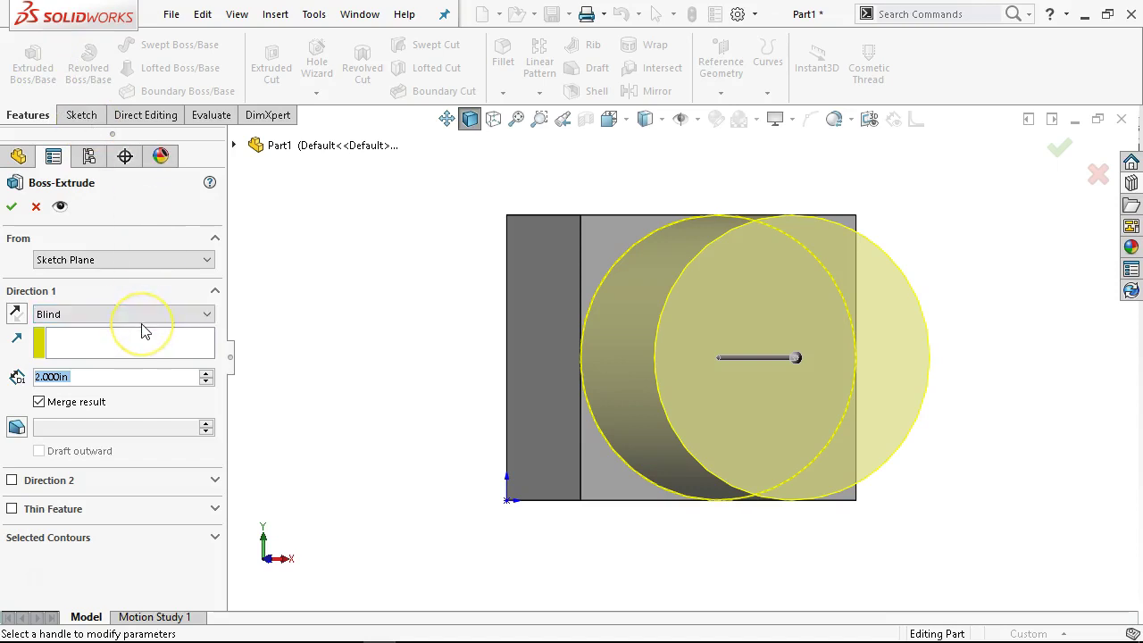
pyautogui.write('.0')
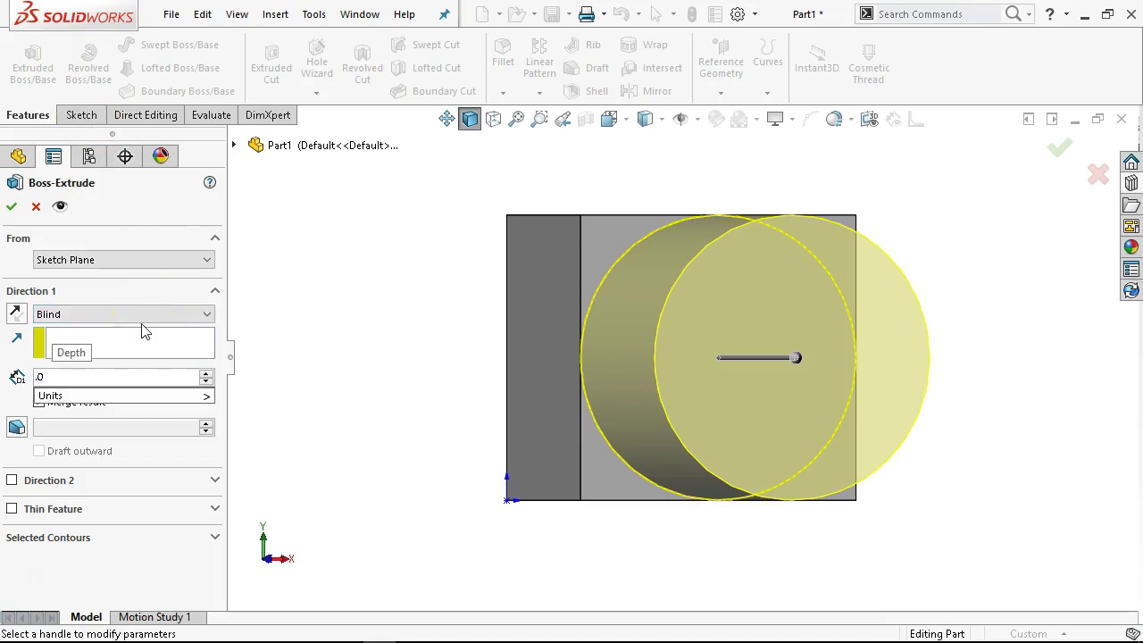
pyautogui.write('1')
pyautogui.press('Return')
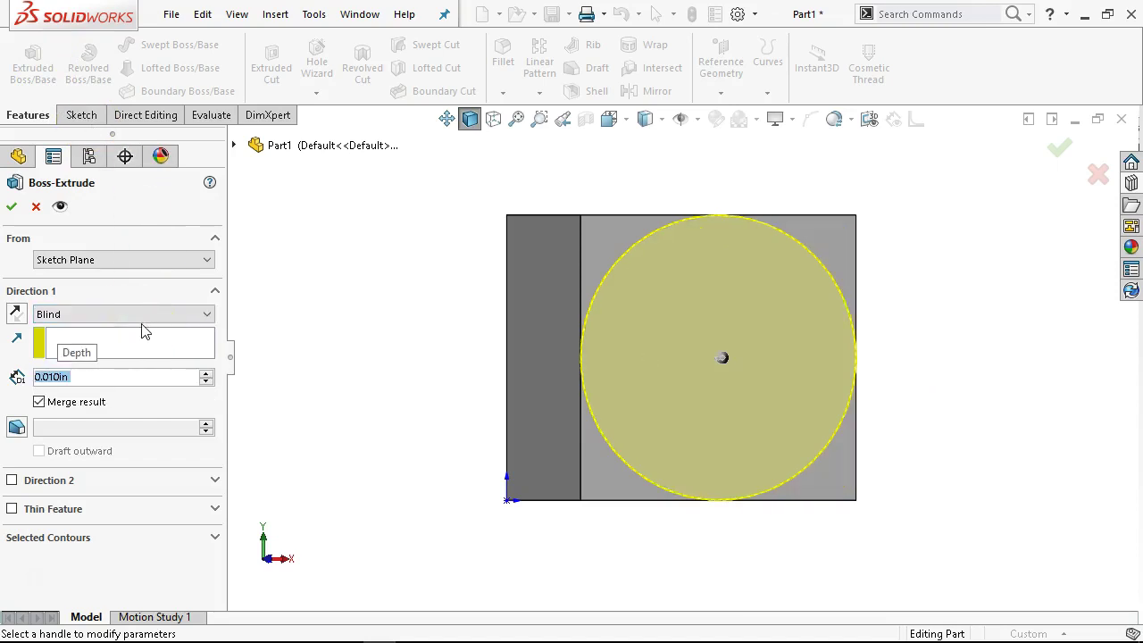
pyautogui.click(11, 205)
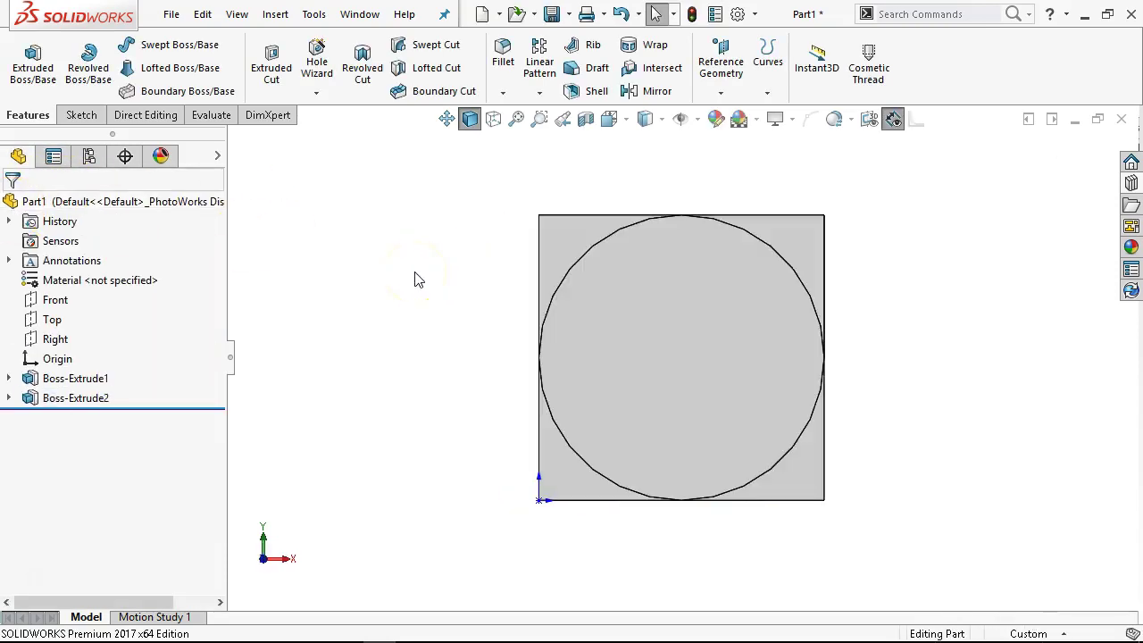
pyautogui.press('Right')
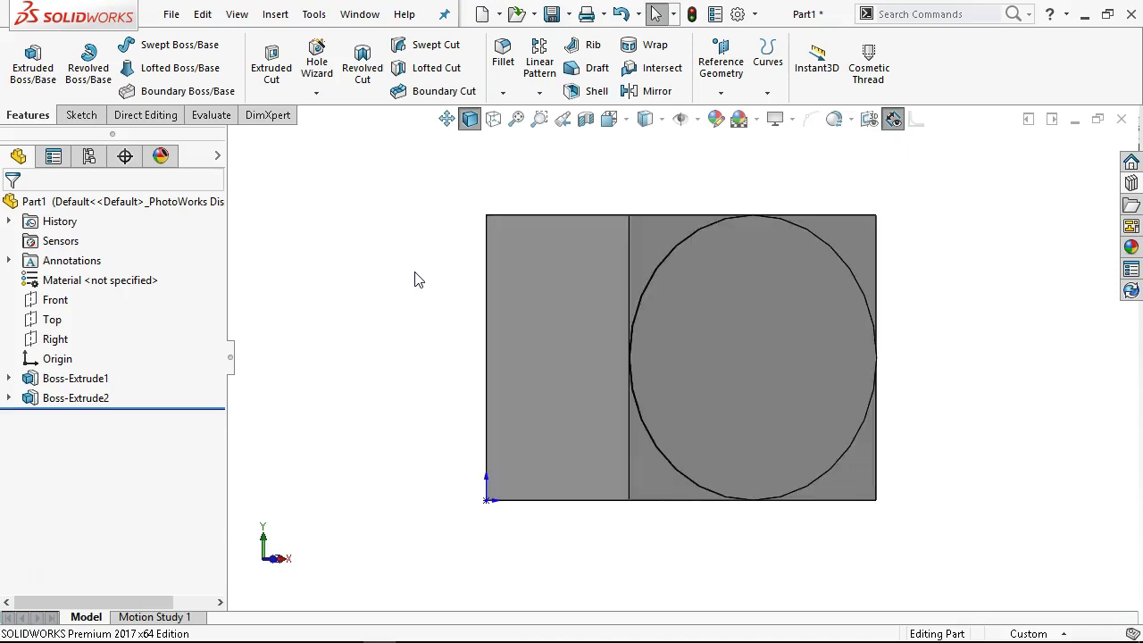
# - Examine the cube and its thin circular boss from several sides
pyautogui.press('Right')
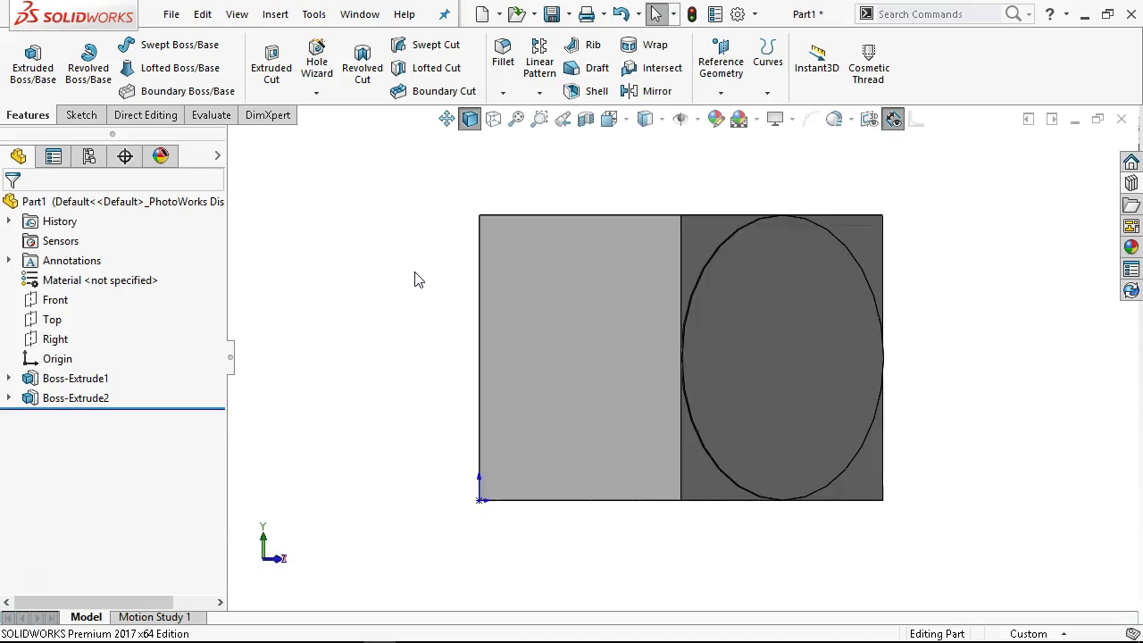
pyautogui.press('Right')
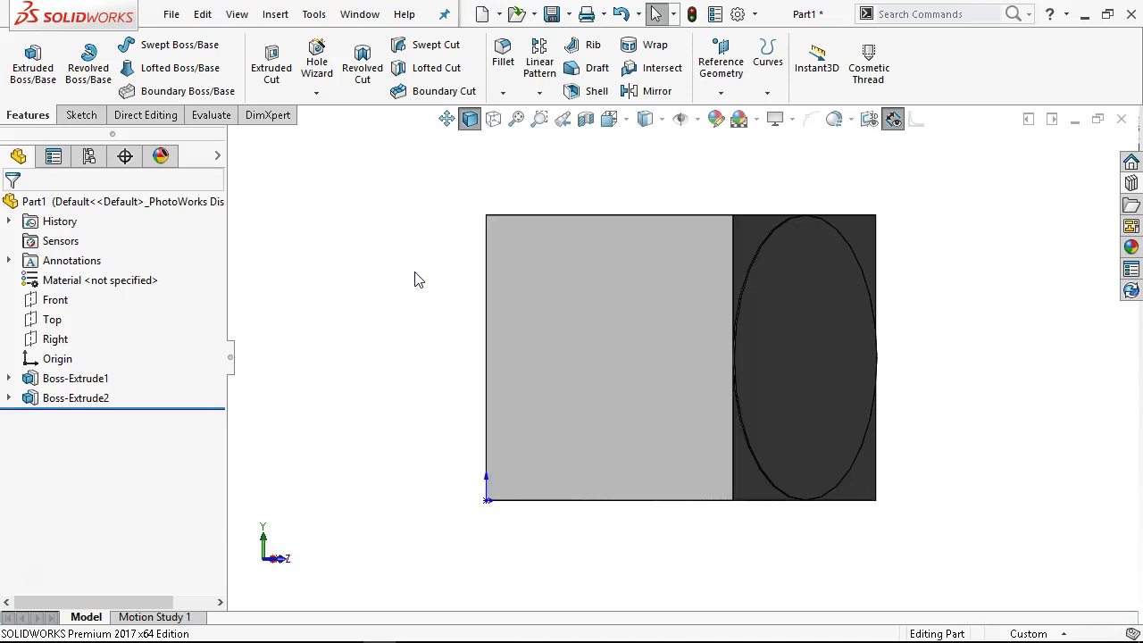
pyautogui.press('Right')
pyautogui.press('Left')
pyautogui.press('Left')
pyautogui.press('Left')
pyautogui.press('Left')
pyautogui.press('Left')
pyautogui.press('Left')
pyautogui.press('Left')
pyautogui.press('Left')
pyautogui.press('Left')
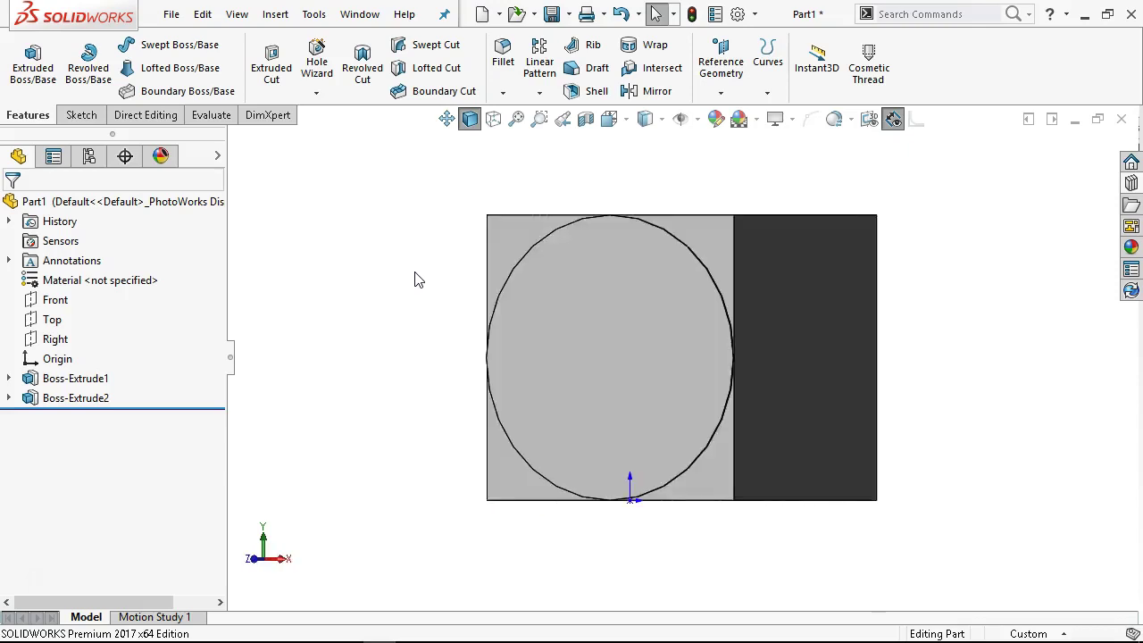
pyautogui.press('Right')
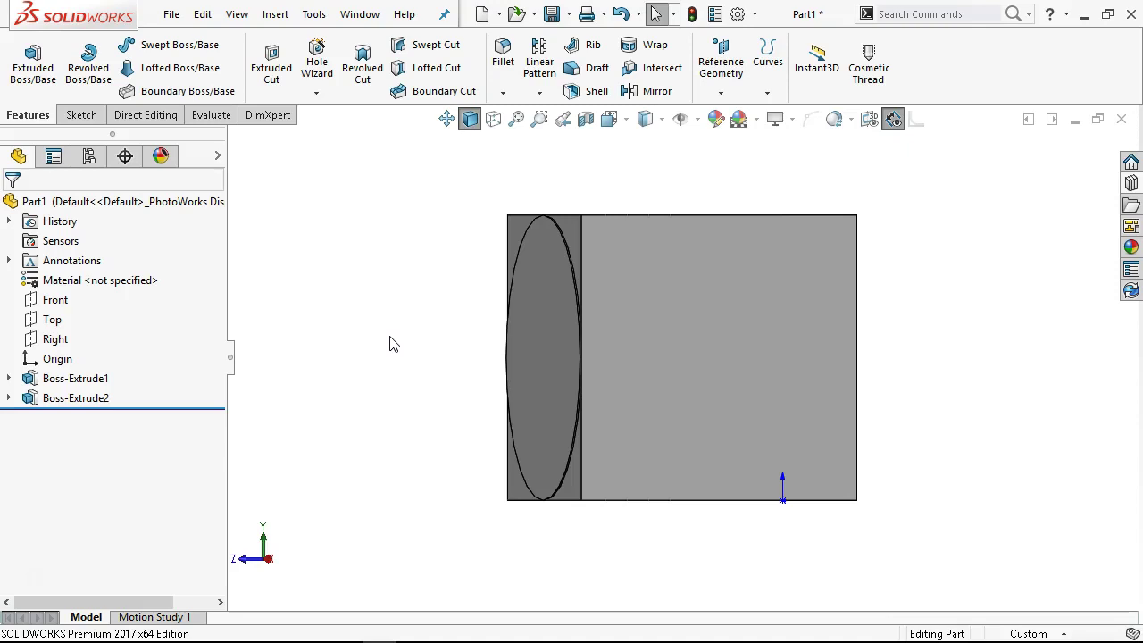
pyautogui.press('Right')
pyautogui.press('Right')
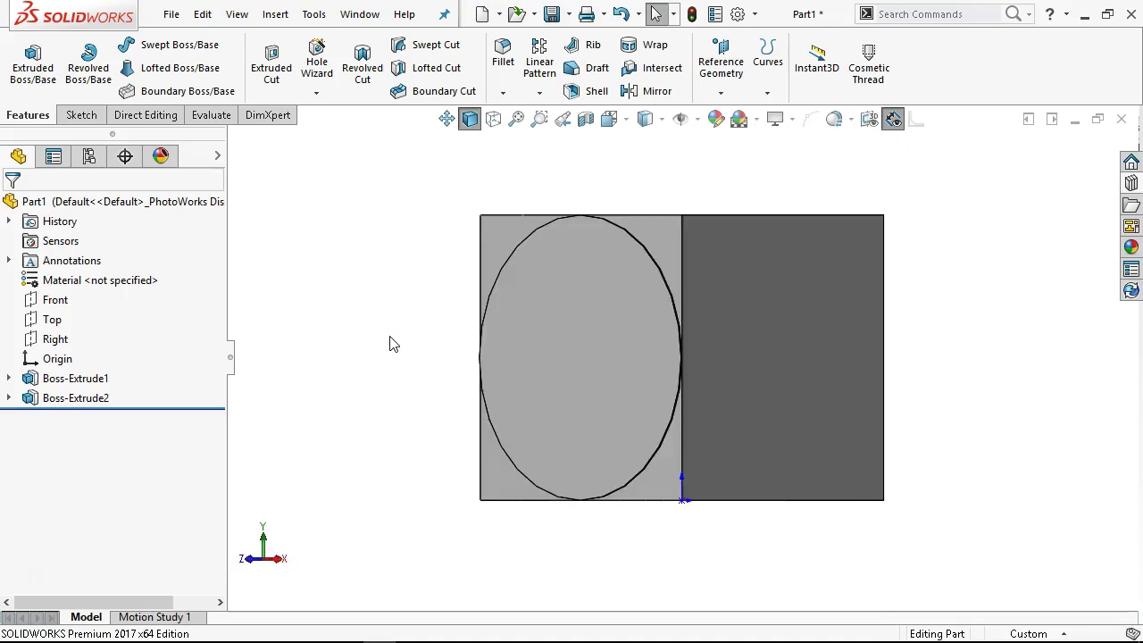
pyautogui.press('Right')
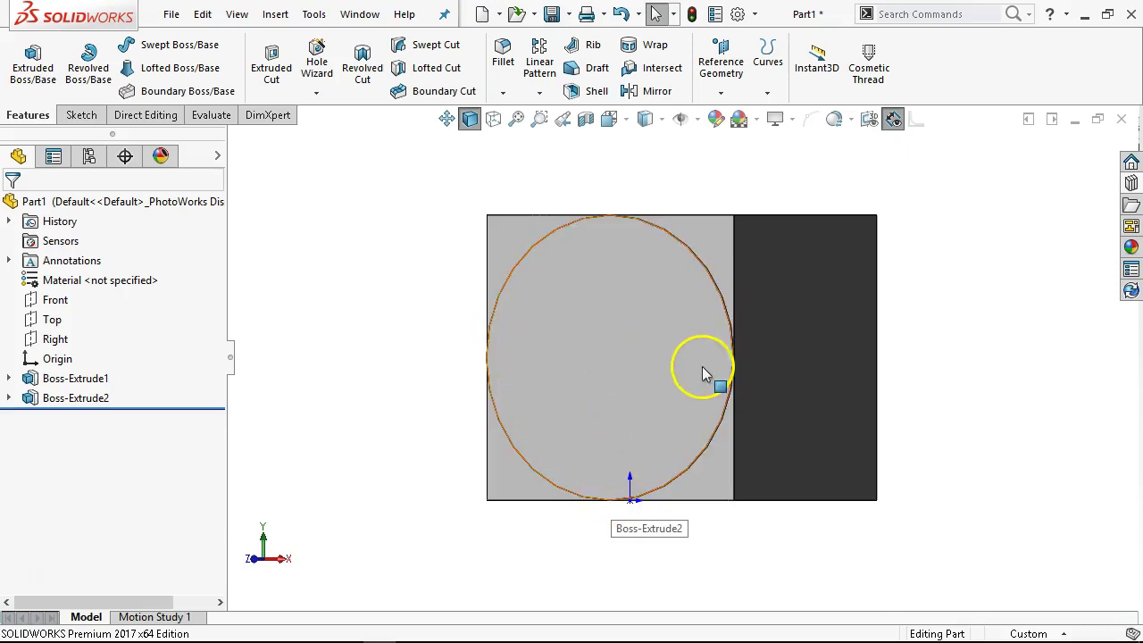
pyautogui.click(732, 561)
pyautogui.click(768, 543)
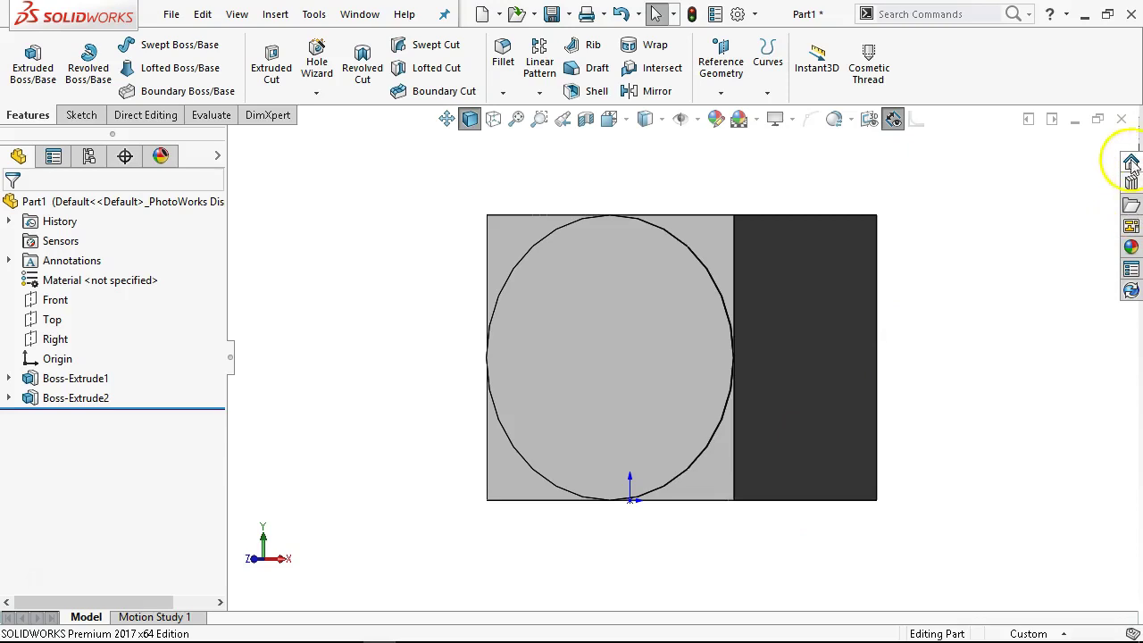
pyautogui.click(1122, 119)
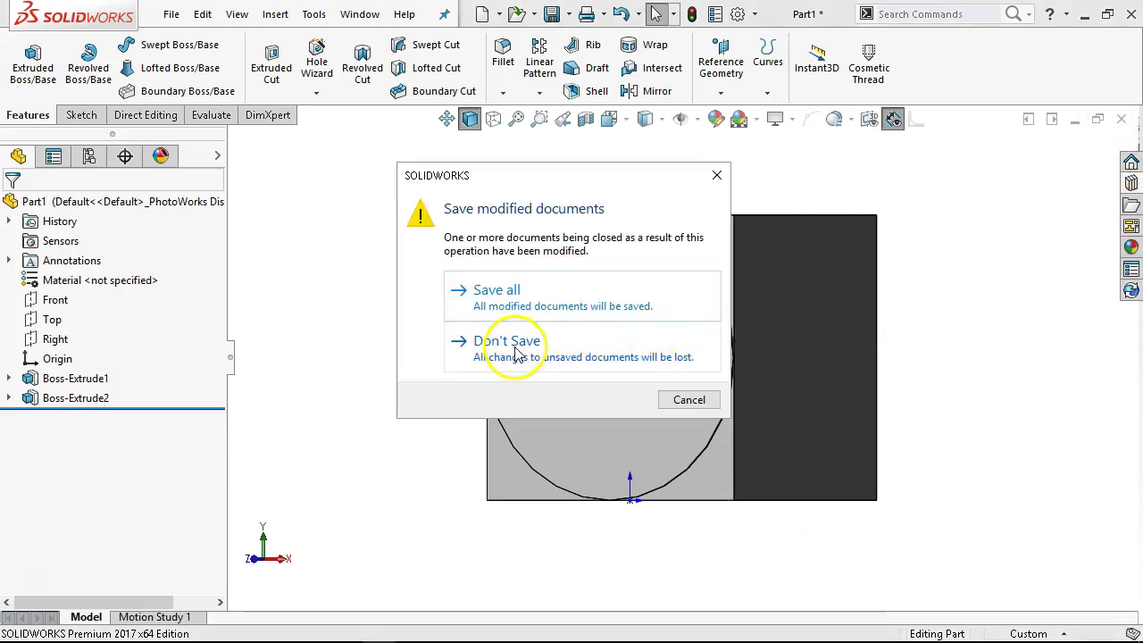
pyautogui.click(693, 399)
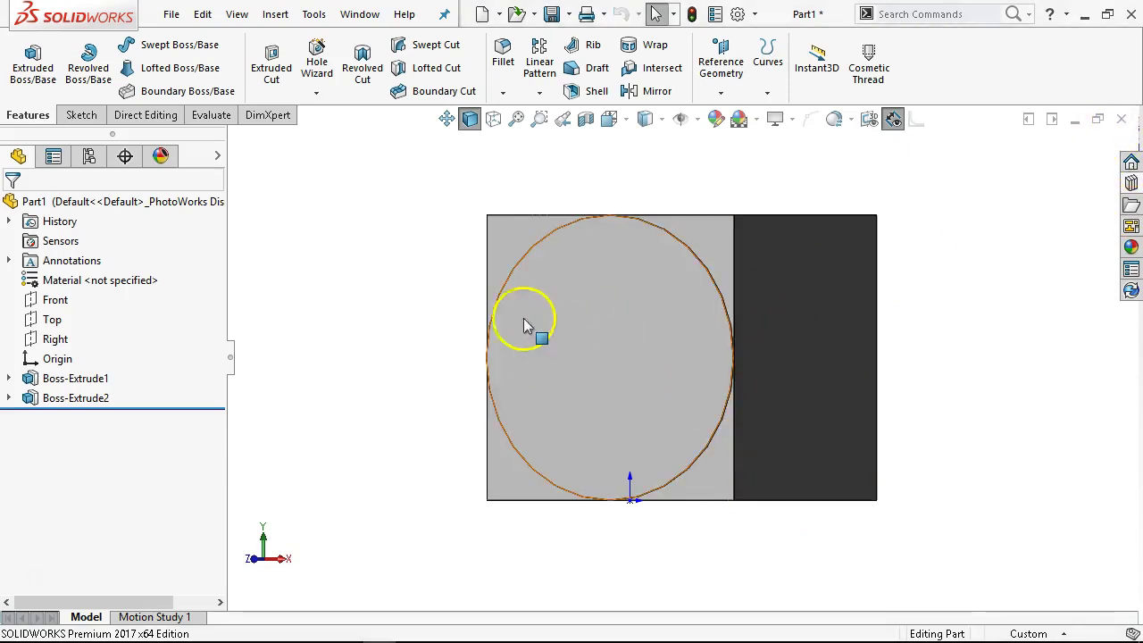
# - Delete the cube's extrude feature Boss-Extrude1, continuing despite the error in the dependent sketch
pyautogui.click(75, 379)
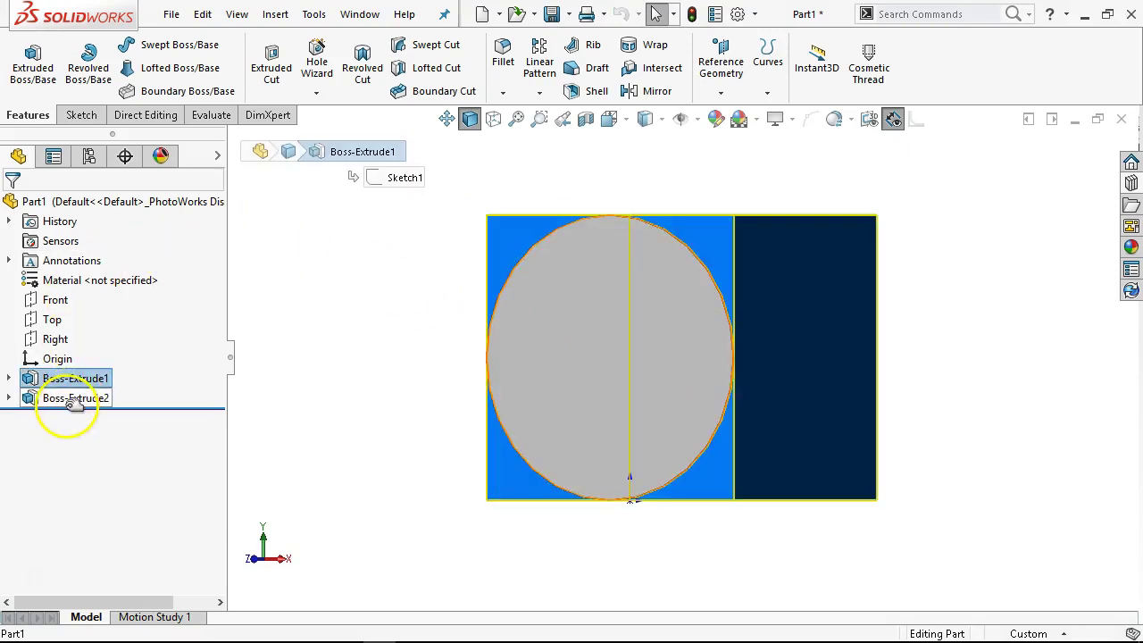
pyautogui.keyDown('ctrl'); pyautogui.click(63, 398); pyautogui.keyUp('ctrl')
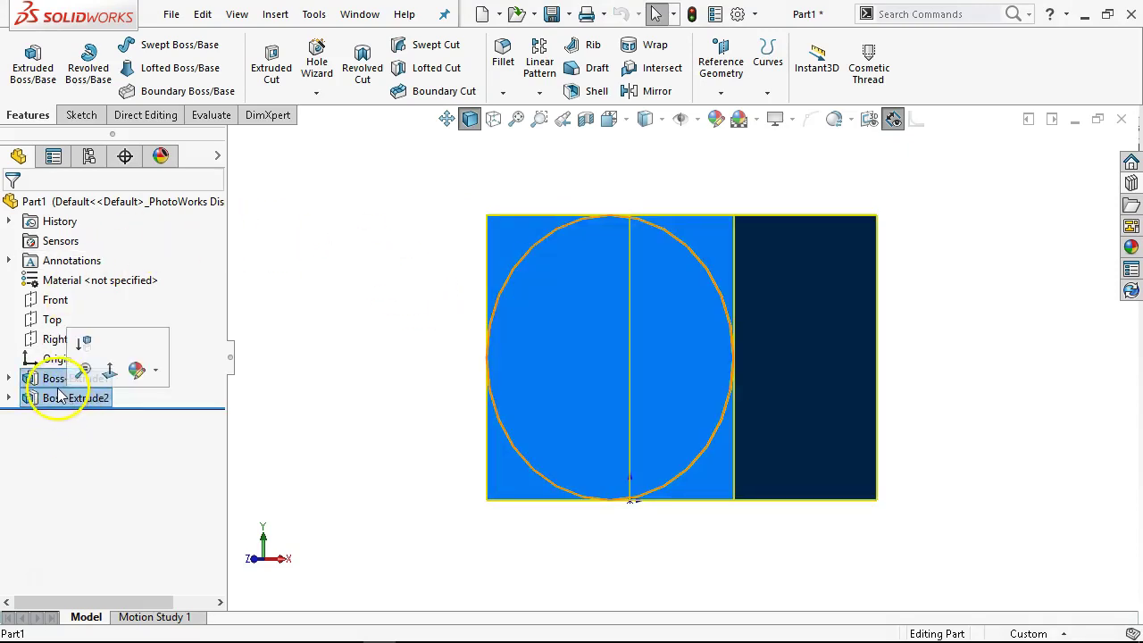
pyautogui.rightClick(75, 379)
pyautogui.click(102, 366)
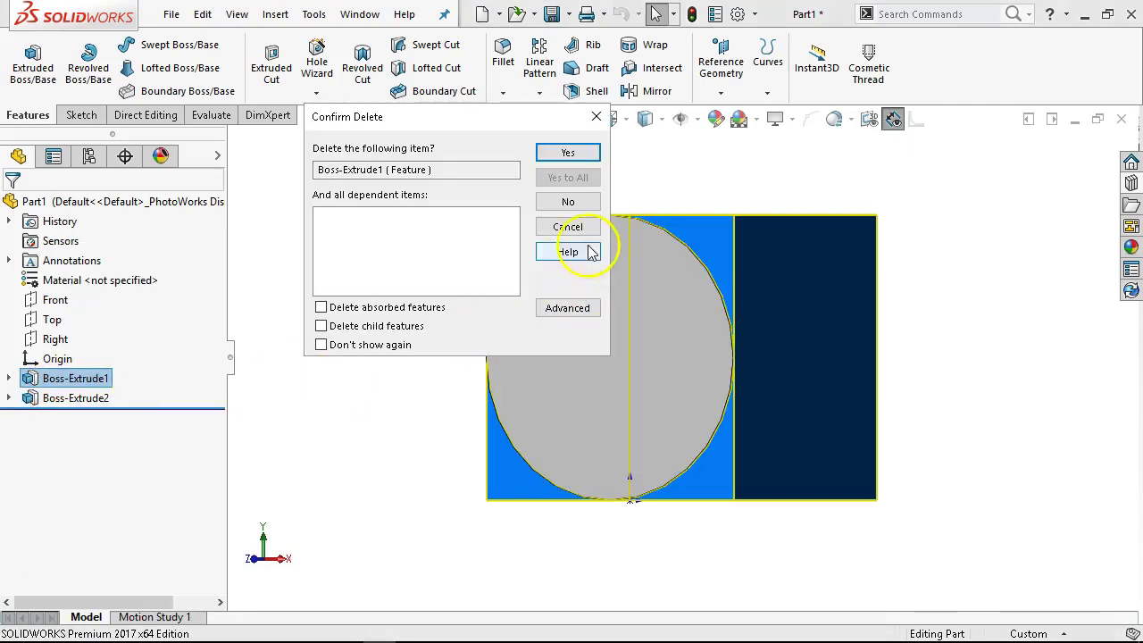
pyautogui.click(568, 152)
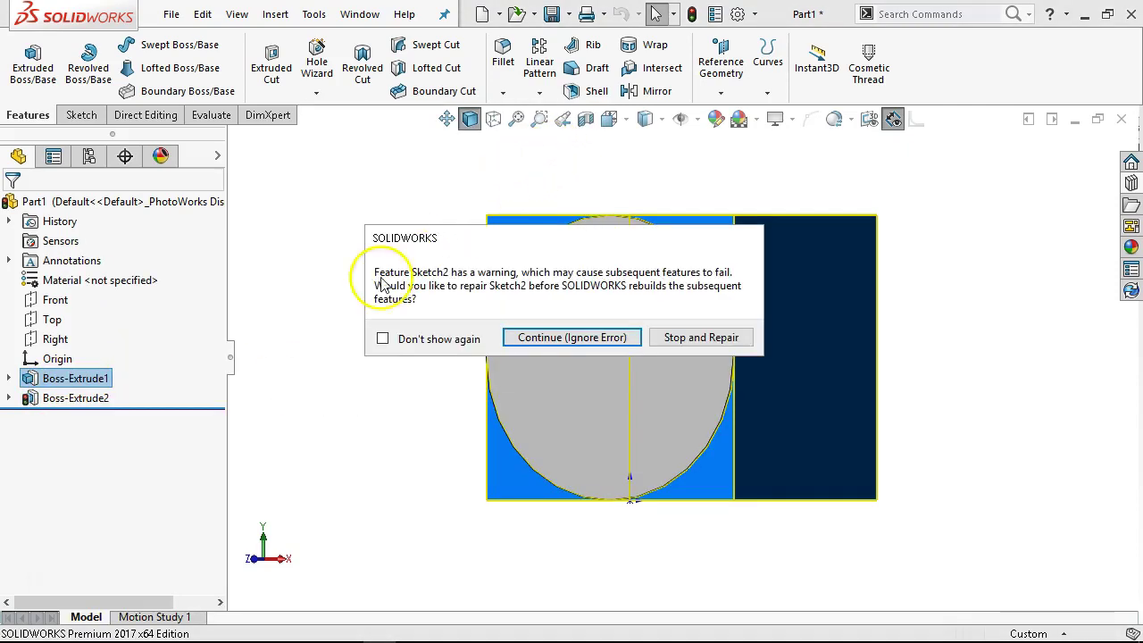
pyautogui.click(536, 337)
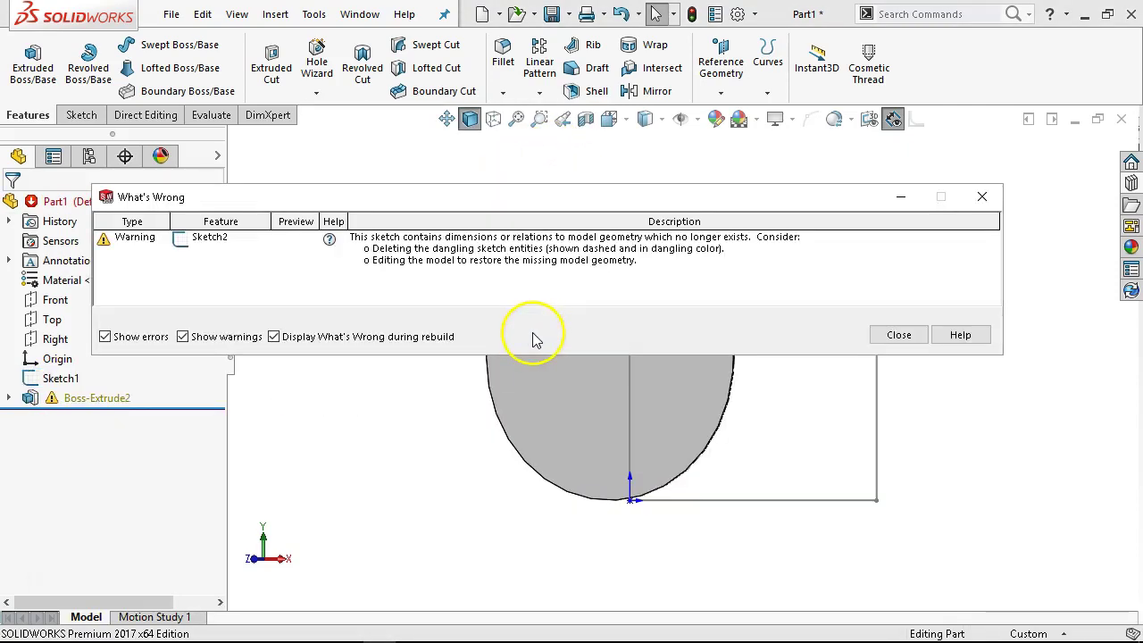
# - Delete the circular boss feature Boss-Extrude2 and dismiss the rebuild error report
pyautogui.rightClick(75, 398)
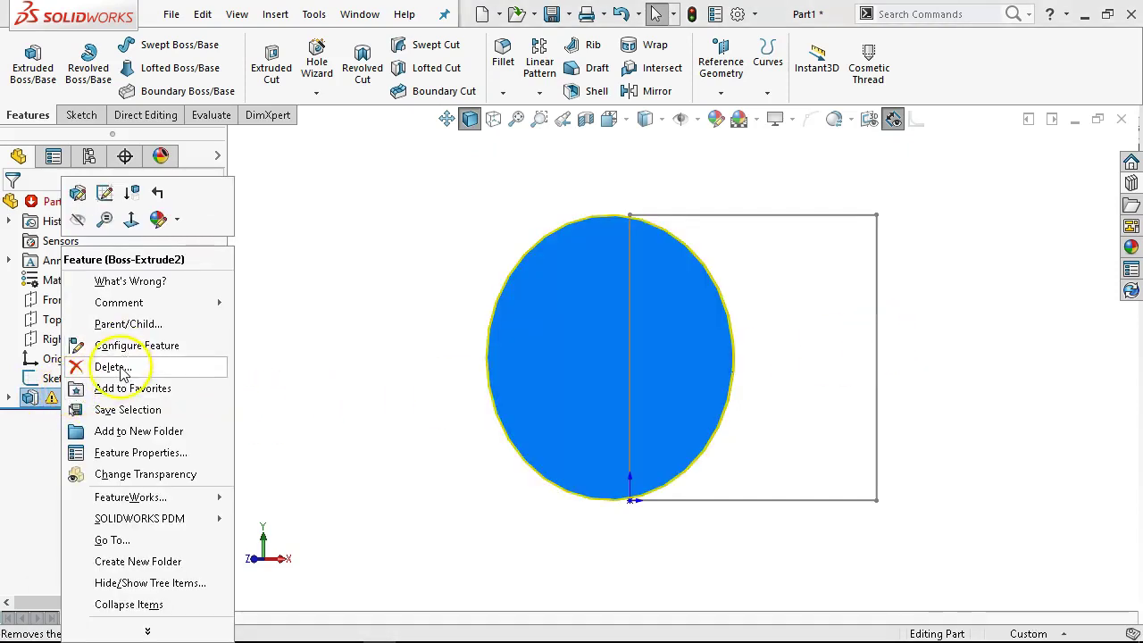
pyautogui.click(112, 366)
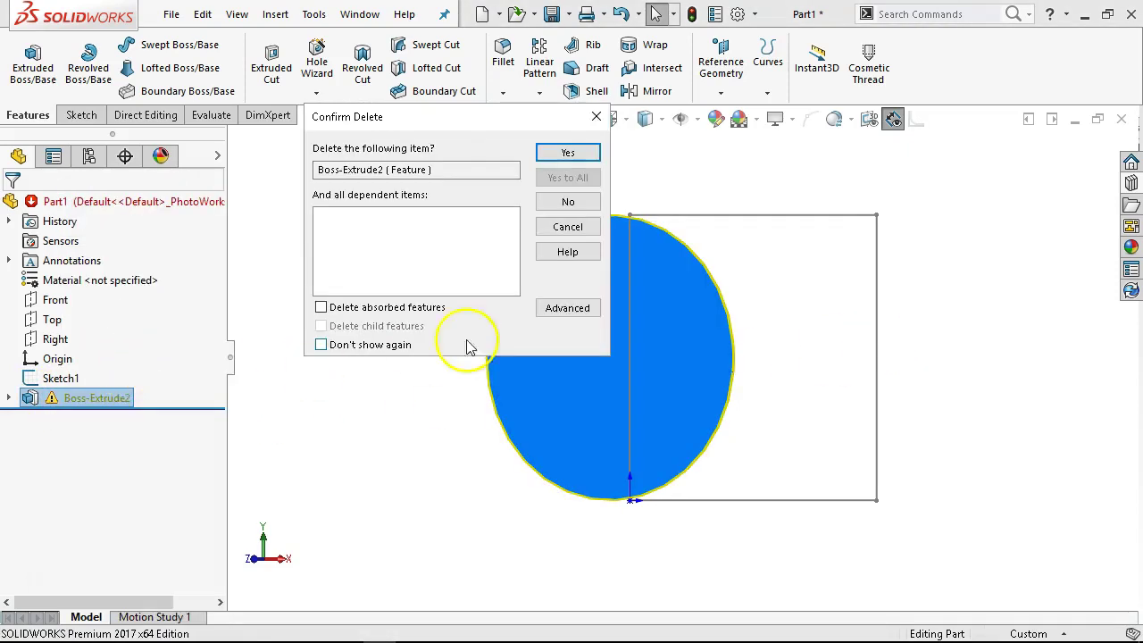
pyautogui.click(568, 153)
pyautogui.click(898, 335)
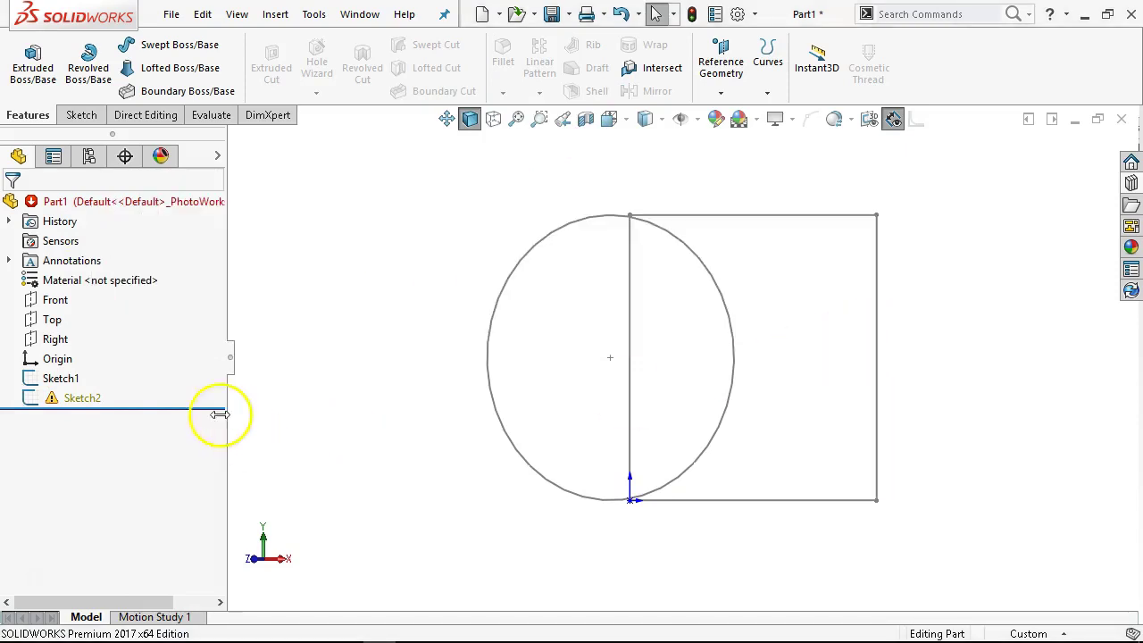
# - Delete the two leftover sketches, Sketch1 and Sketch2, to empty the part
pyautogui.click(55, 395)
pyautogui.rightClick(46, 379)
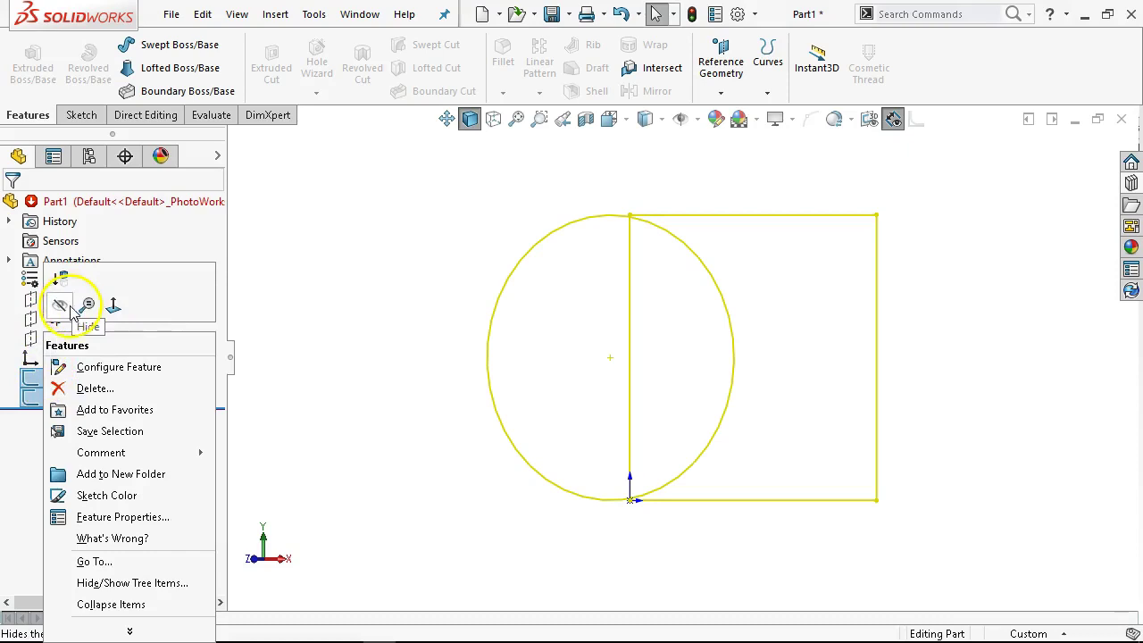
pyautogui.click(64, 387)
pyautogui.click(547, 178)
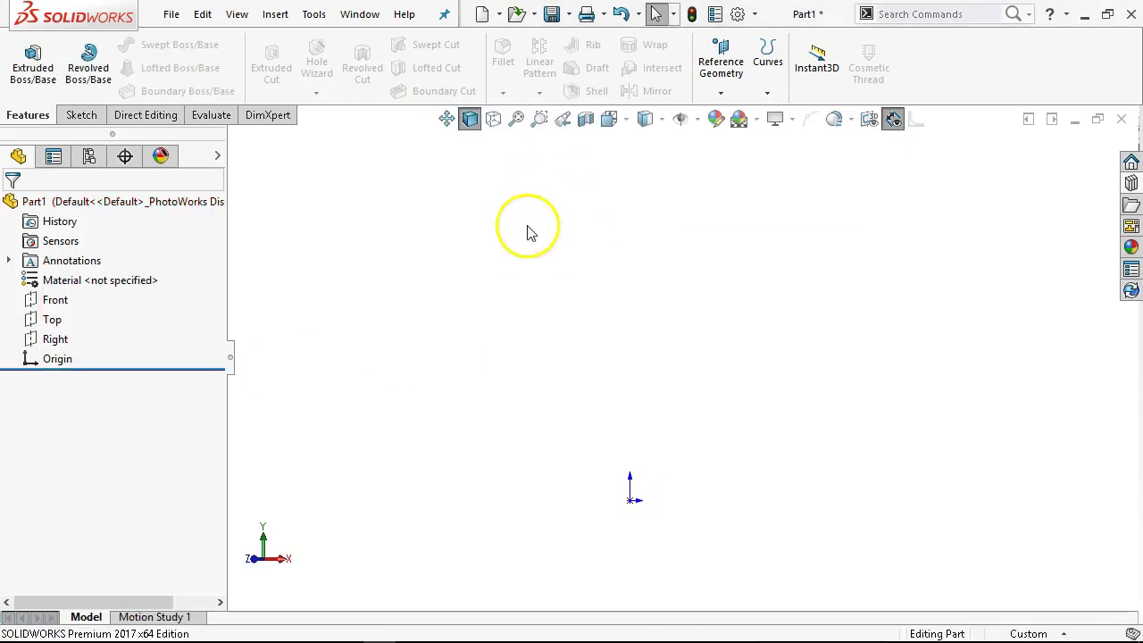
# - Orient the view to Front and start a new sketch on the Front plane
pyautogui.hotkey('ctrl', '1')
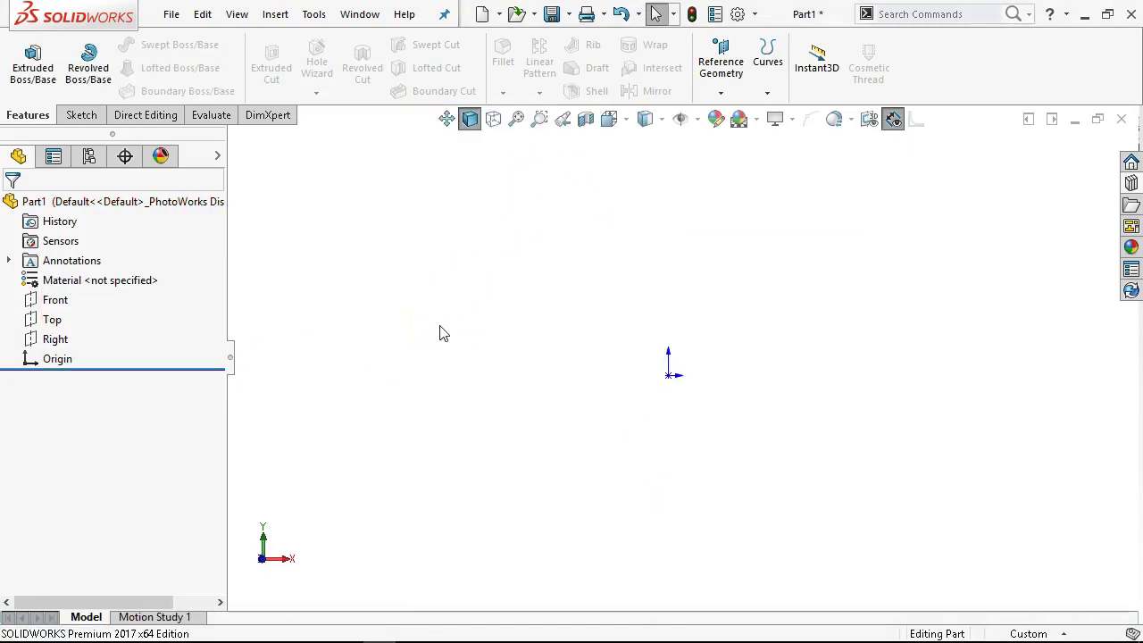
pyautogui.rightClick(45, 319)
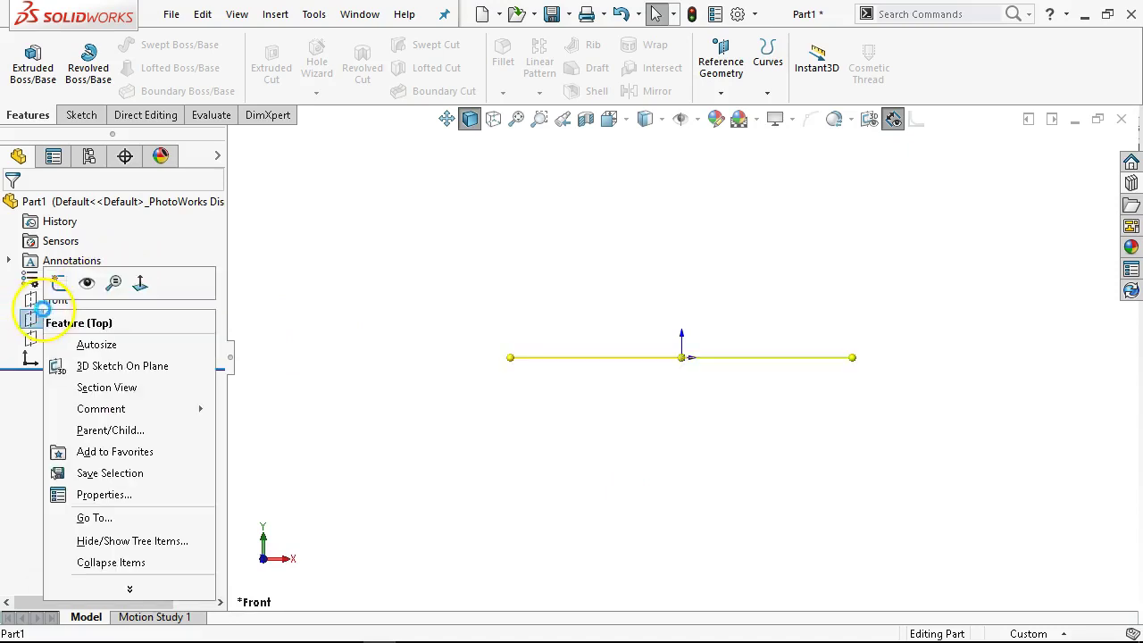
pyautogui.rightClick(35, 302)
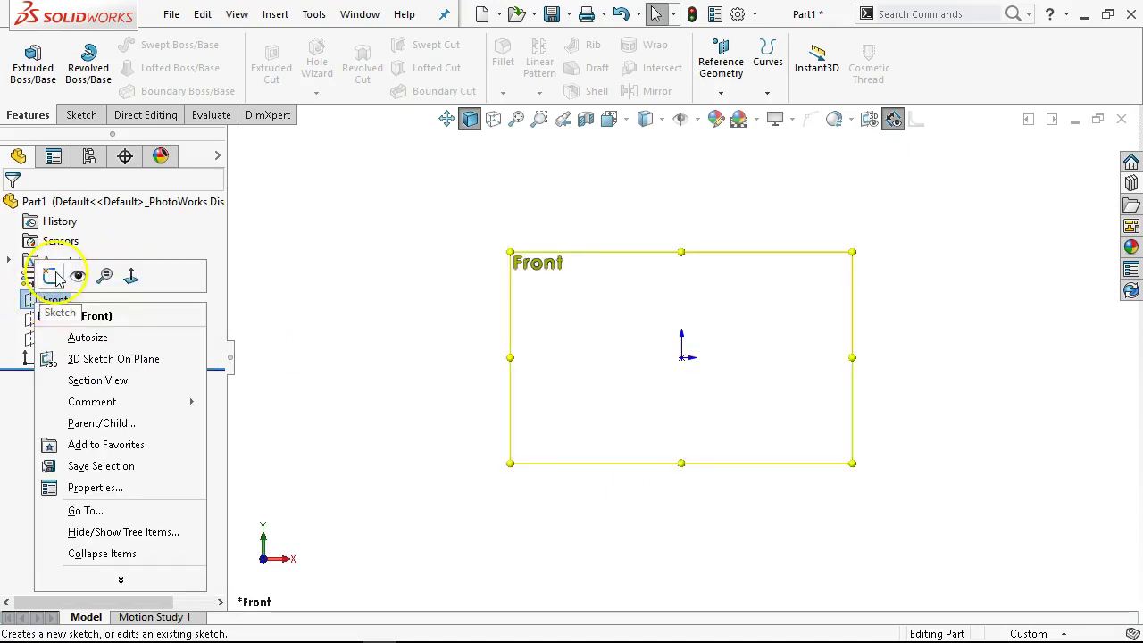
pyautogui.click(54, 277)
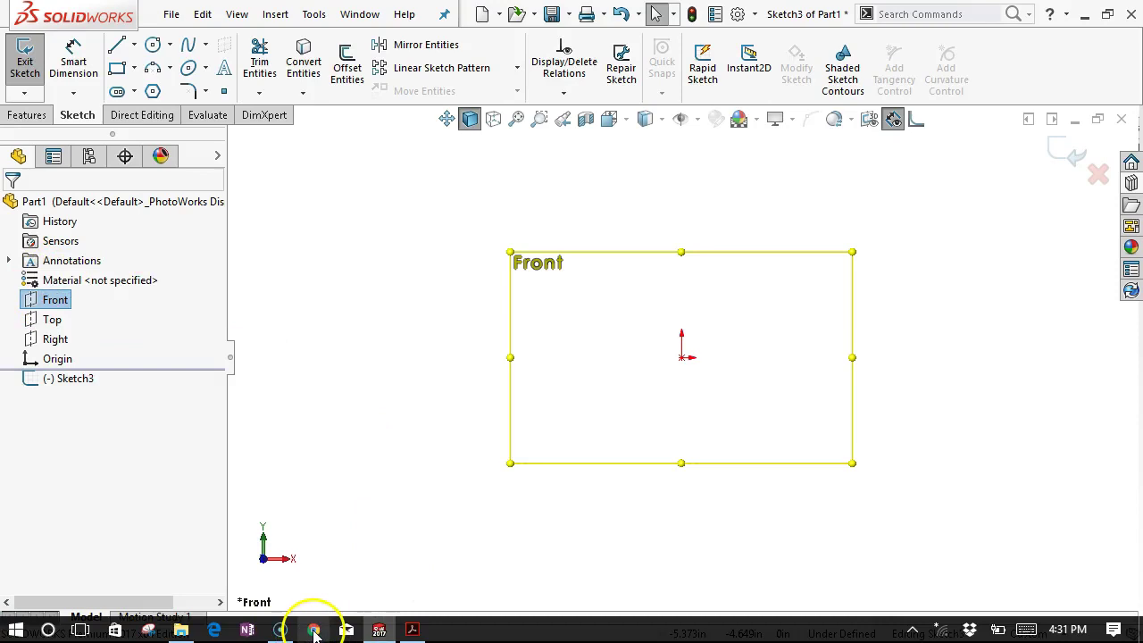
# - Consult the star ratchet drawing, Figure P2-18, in Adobe Acrobat, and sketch an upright ellipse centred on the origin, about 5.6 in tall
pyautogui.click(414, 629)
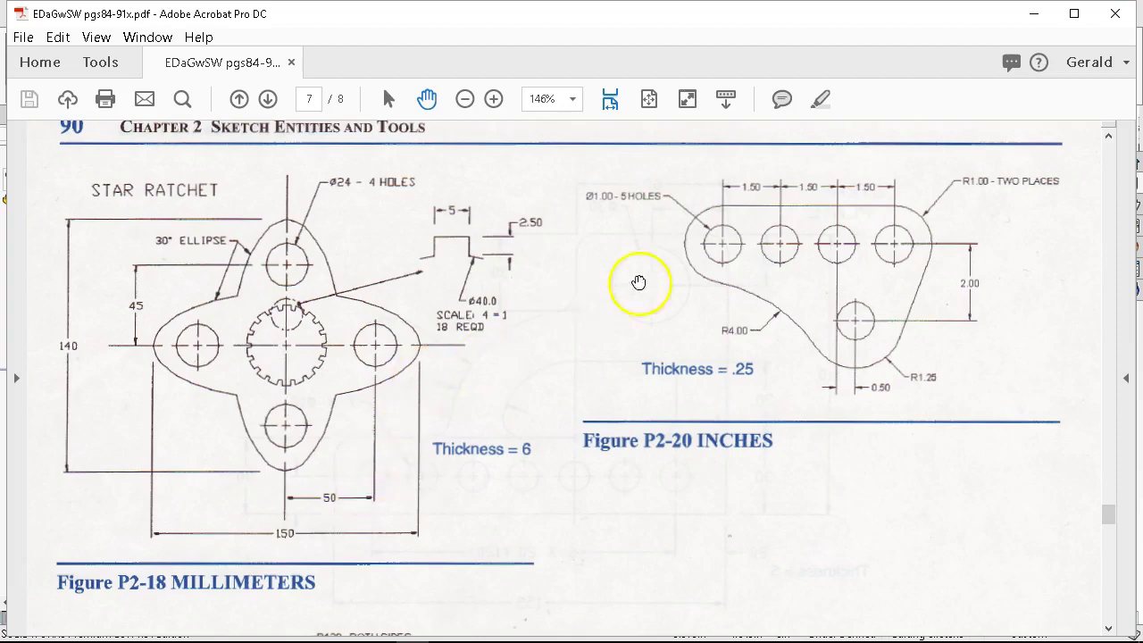
pyautogui.click(1036, 16)
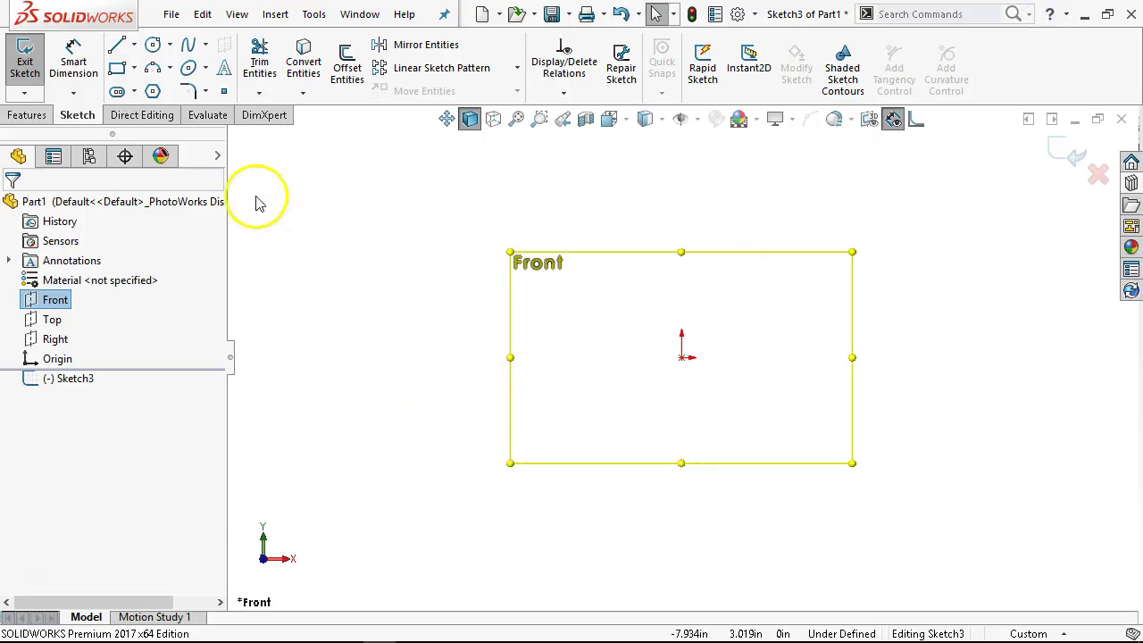
pyautogui.click(190, 69)
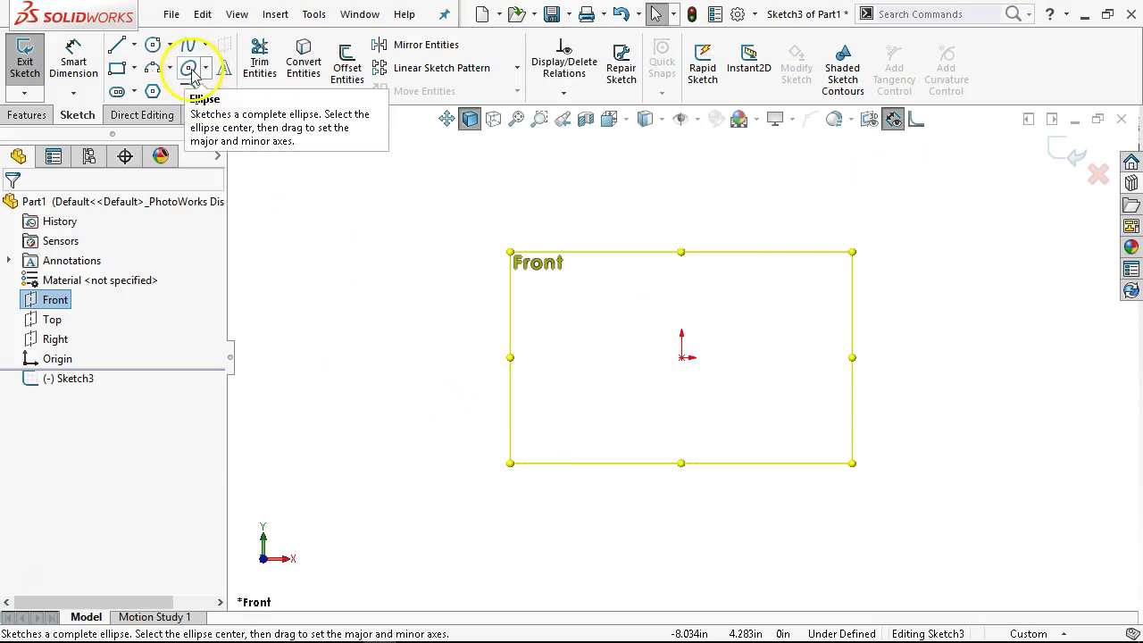
pyautogui.click(681, 358)
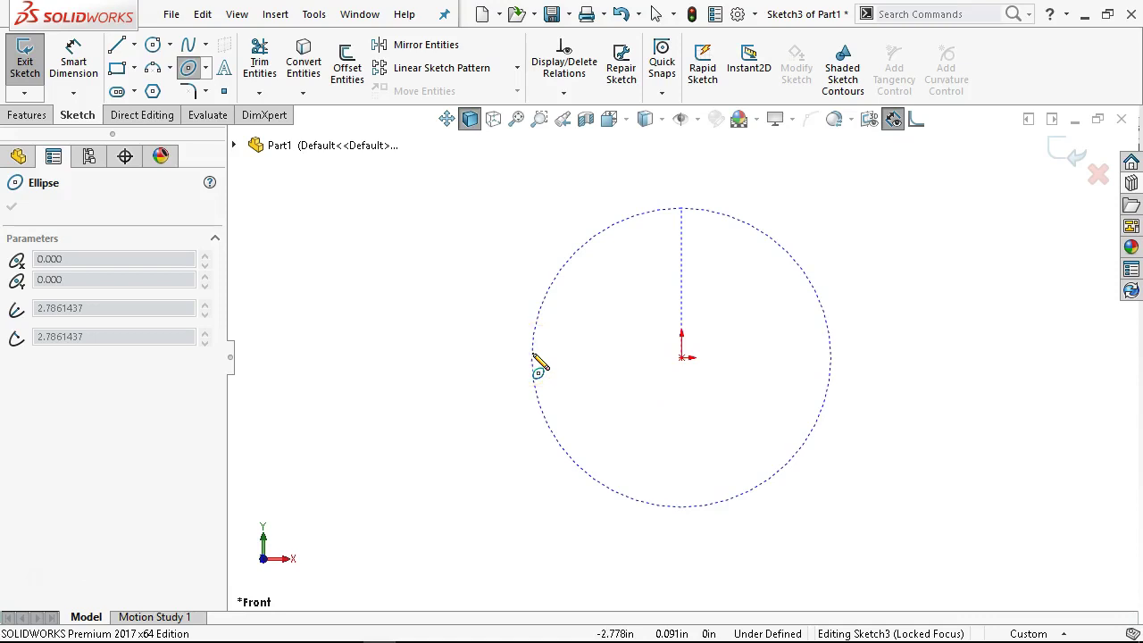
pyautogui.moveTo(539, 364); pyautogui.dragTo(567, 372)
pyautogui.rightClick(428, 295)
pyautogui.click(487, 308)
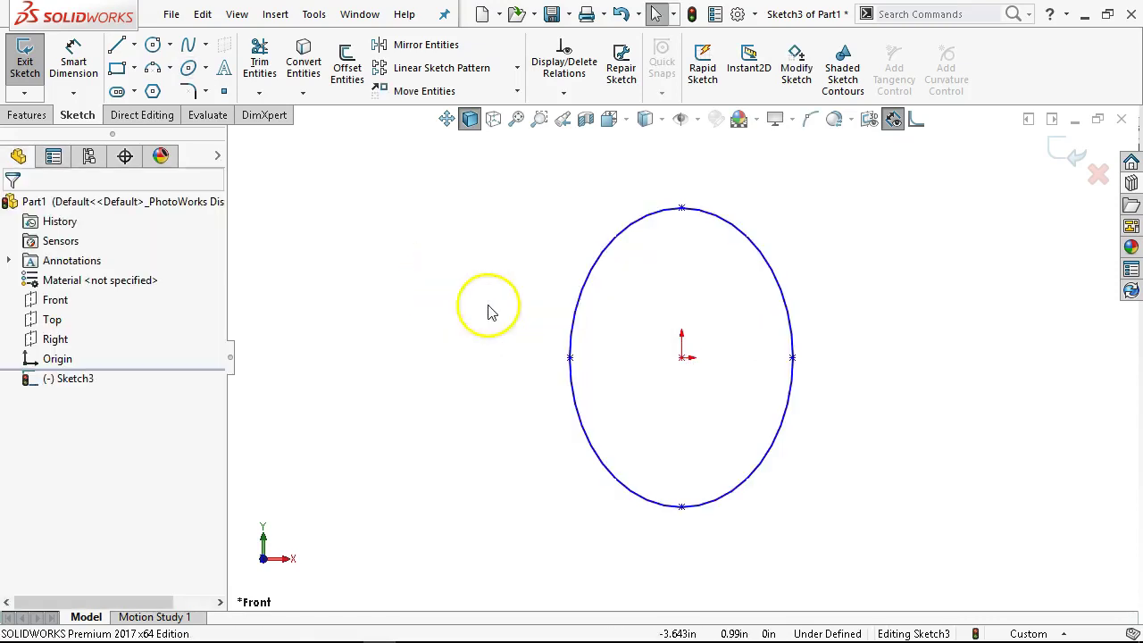
# - Shift the ellipse's lowest point slightly and add a Vertical relation between it and the origin
pyautogui.moveTo(683, 208); pyautogui.dragTo(676, 514)
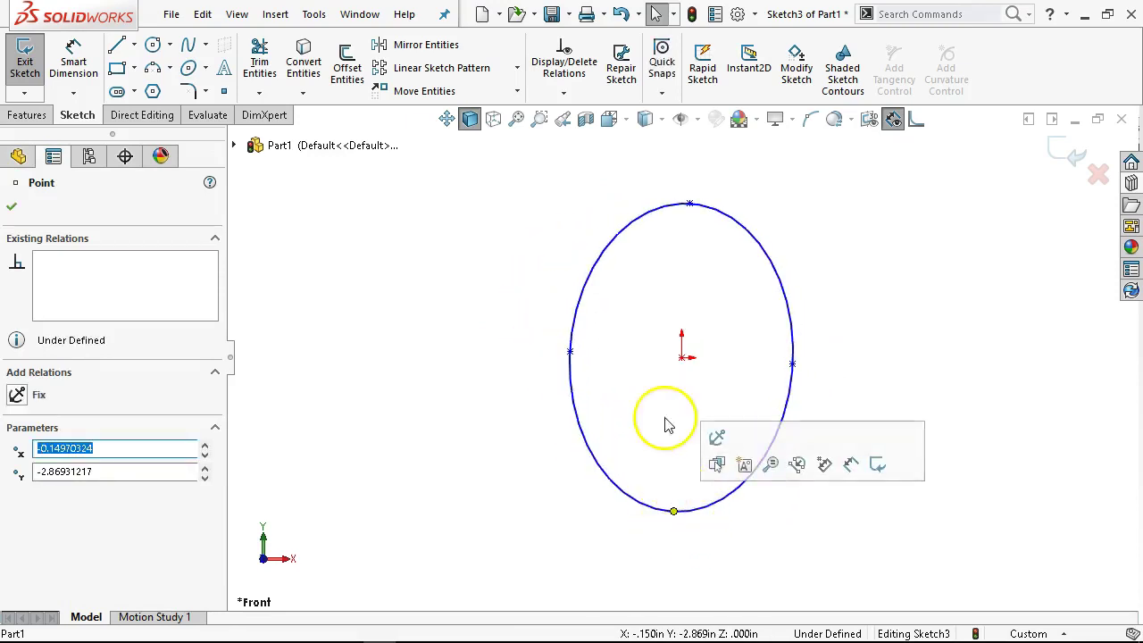
pyautogui.keyDown('ctrl'); pyautogui.click(683, 358); pyautogui.keyUp('ctrl')
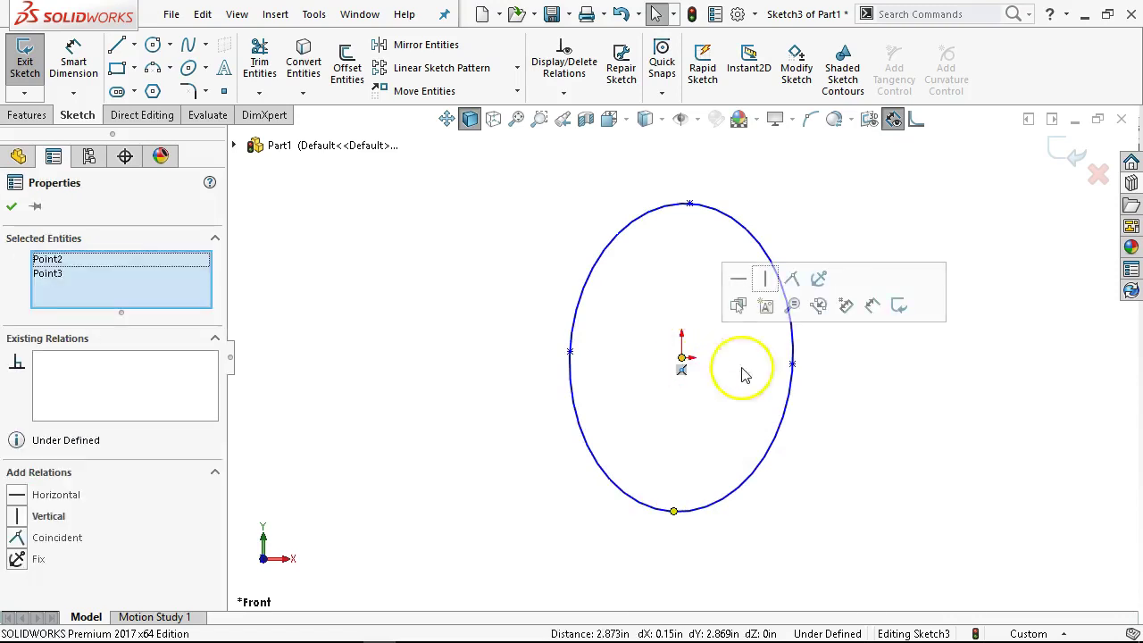
pyautogui.click(765, 279)
pyautogui.click(684, 256)
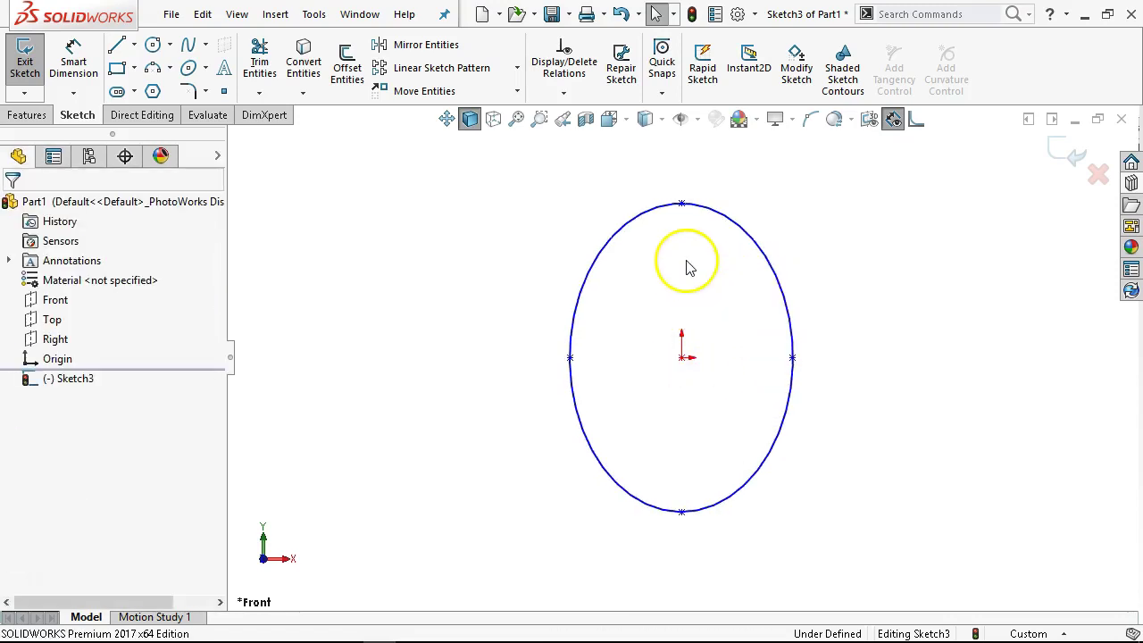
# - Dimension the ellipse's full height between its top and bottom points and set it to 140 in
pyautogui.rightClick(690, 225)
pyautogui.click(864, 233)
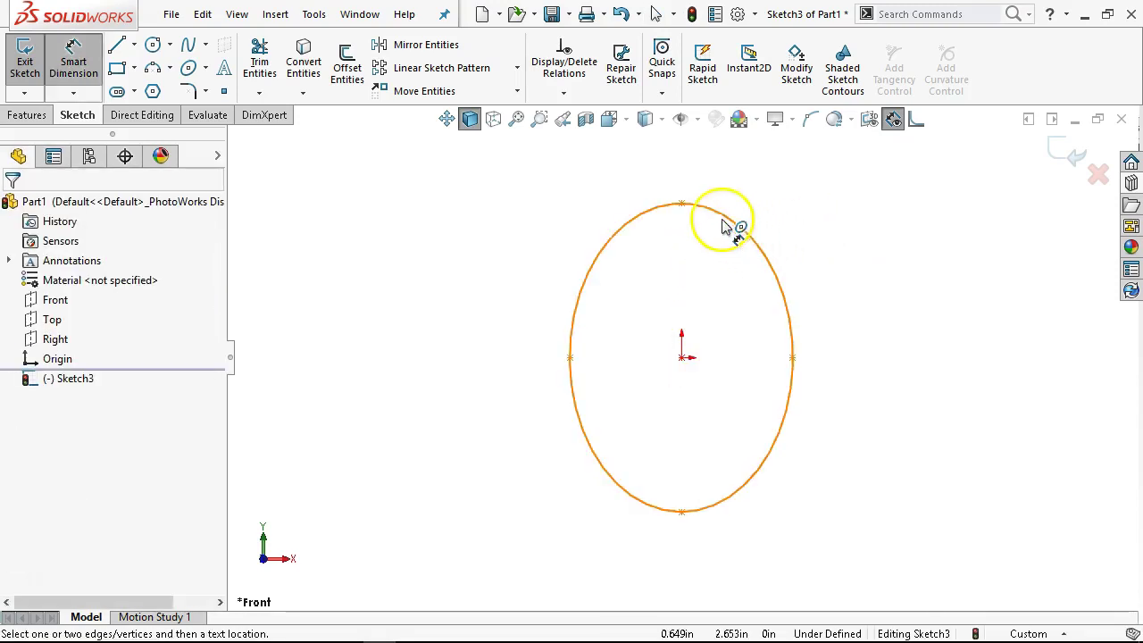
pyautogui.click(681, 205)
pyautogui.click(681, 511)
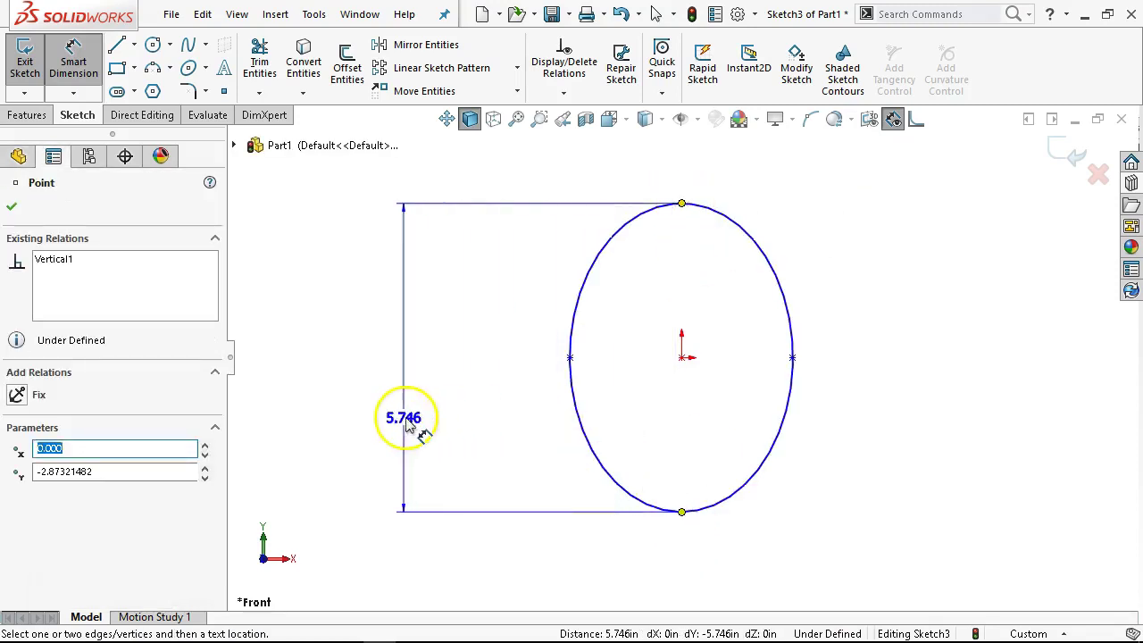
pyautogui.click(408, 427)
pyautogui.write('14')
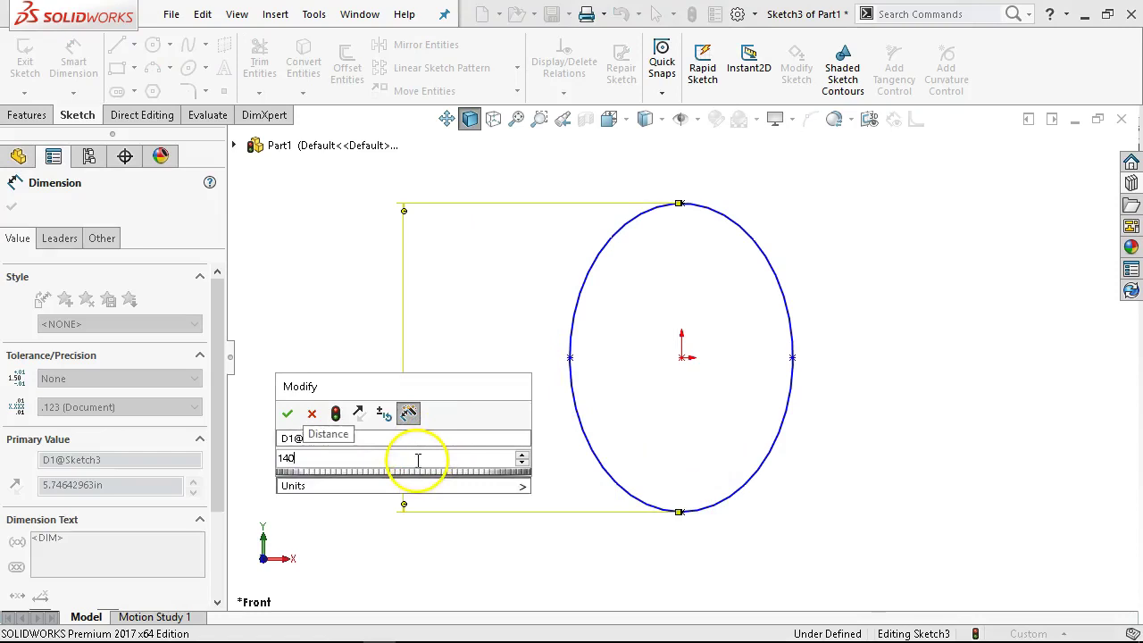
pyautogui.write('0')
pyautogui.press('Return')
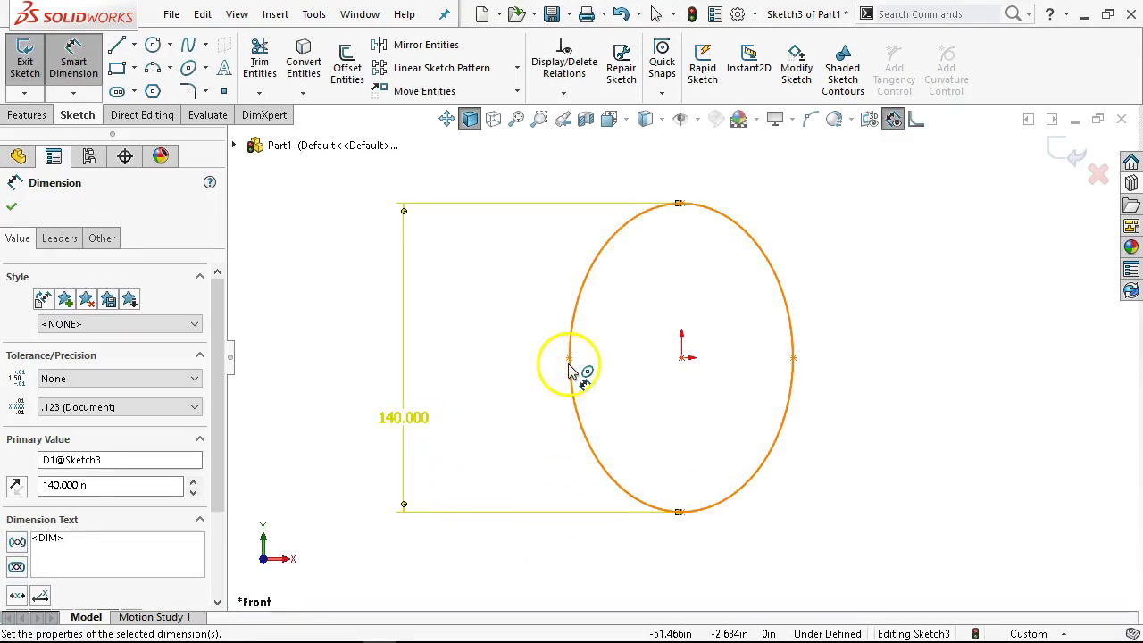
# - Dimension the upright ellipse's full width between its two side points, set it to 70 in and end dimensioning
pyautogui.click(570, 359)
pyautogui.click(794, 359)
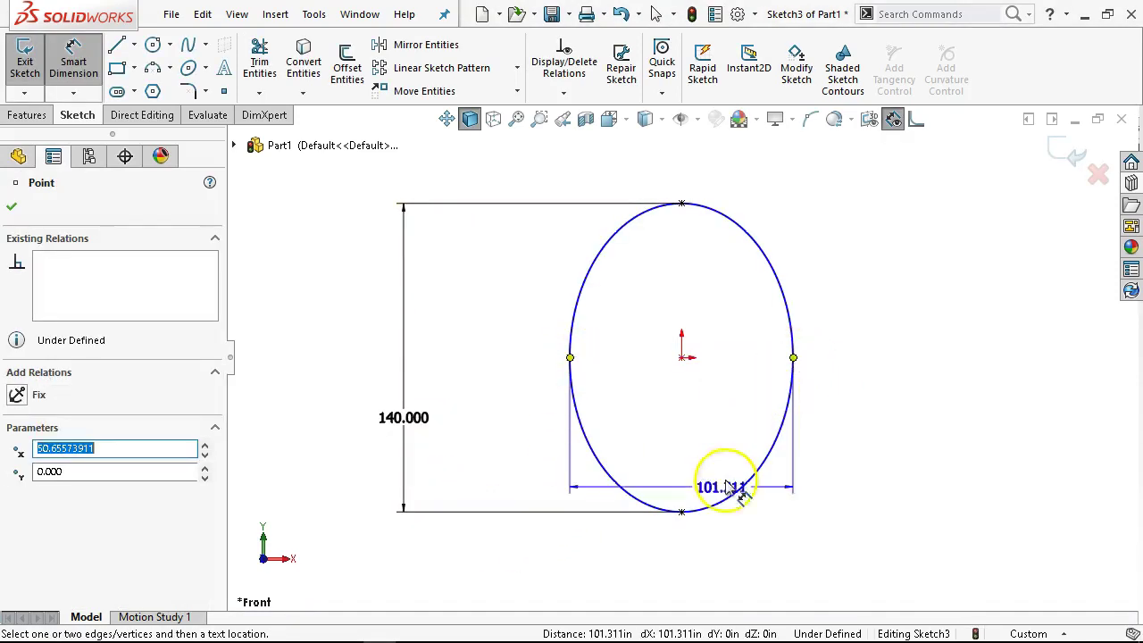
pyautogui.click(690, 520)
pyautogui.write('70')
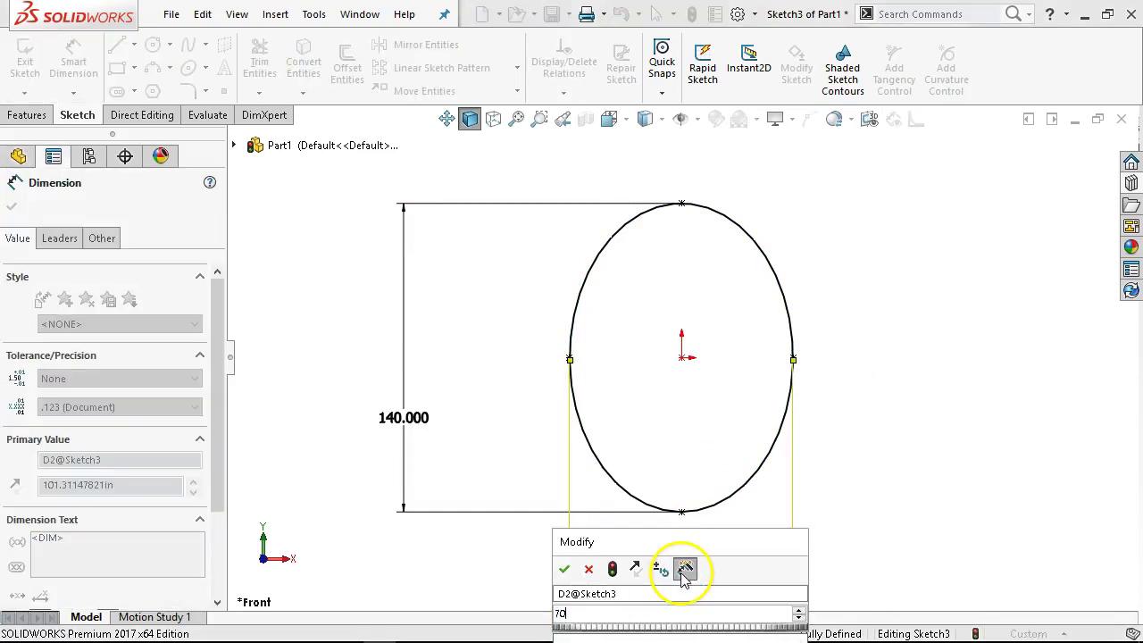
pyautogui.press('Return')
pyautogui.scroll(-2, 746, 446)
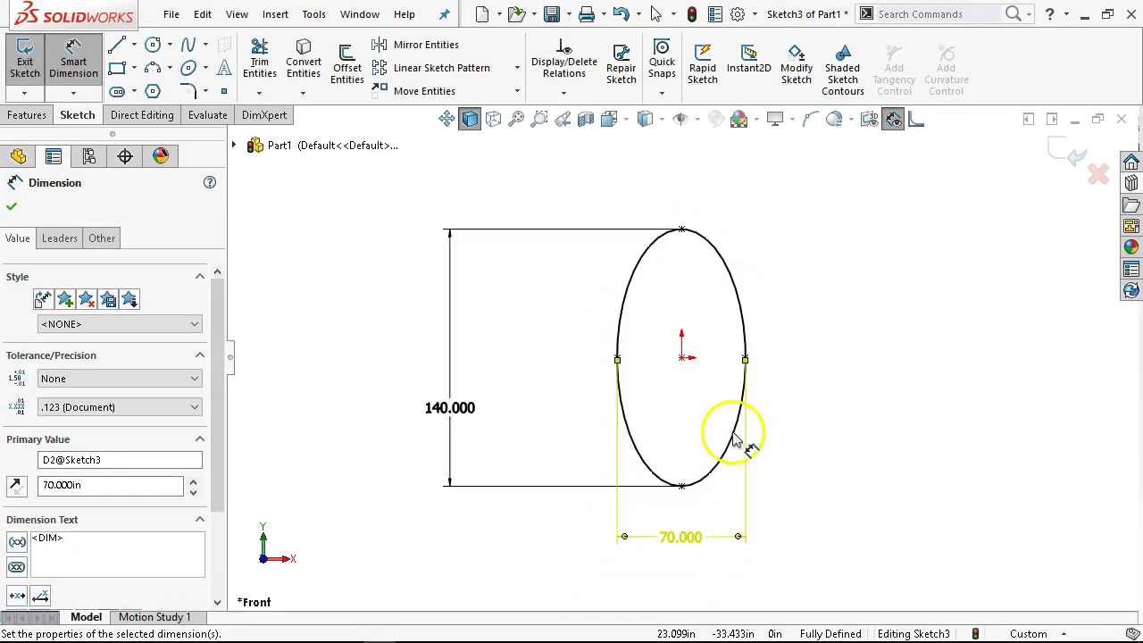
pyautogui.rightClick(813, 446)
pyautogui.click(835, 495)
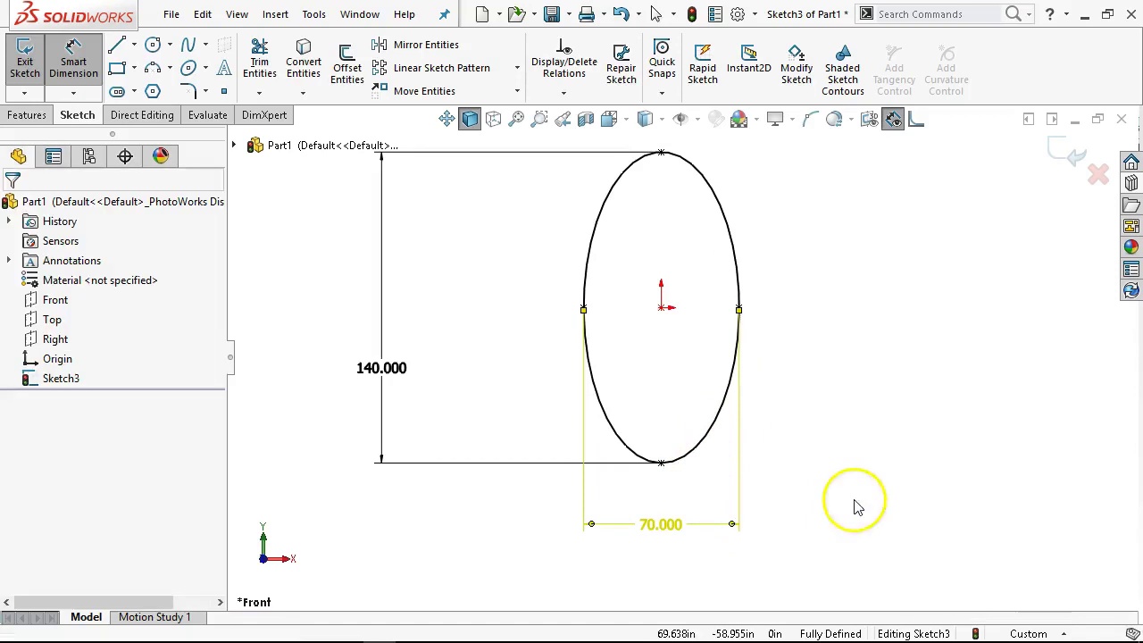
# - Reposition the 70 in dimension further below the ellipse and the 140 in dimension text level with the ellipse's centre
pyautogui.moveTo(669, 526); pyautogui.dragTo(661, 554)
pyautogui.click(748, 543)
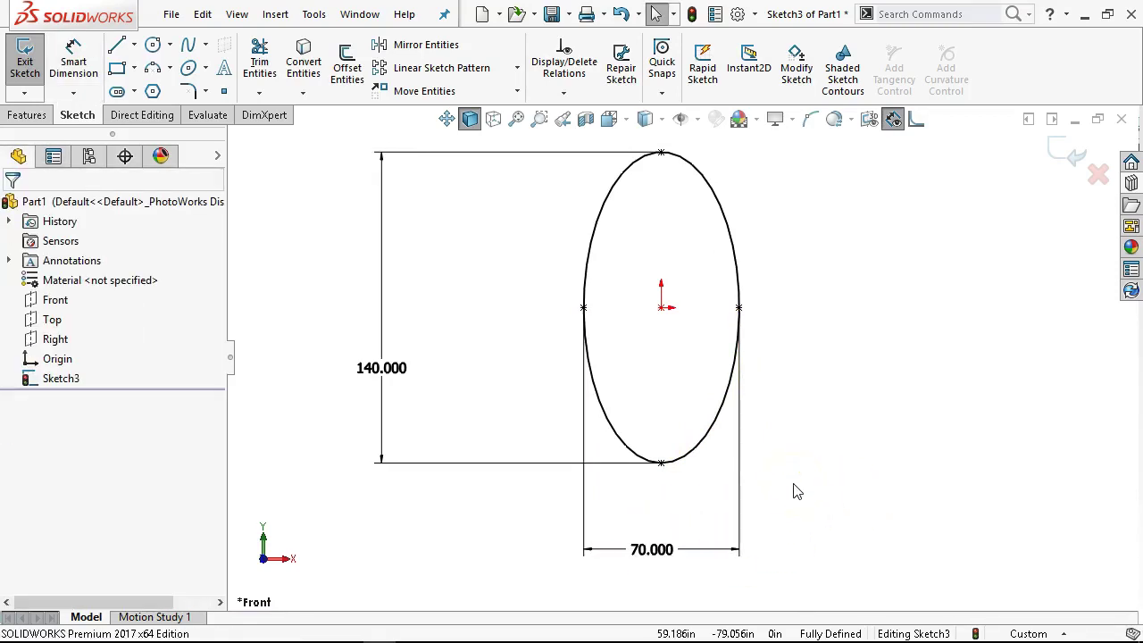
pyautogui.moveTo(390, 368); pyautogui.dragTo(427, 306)
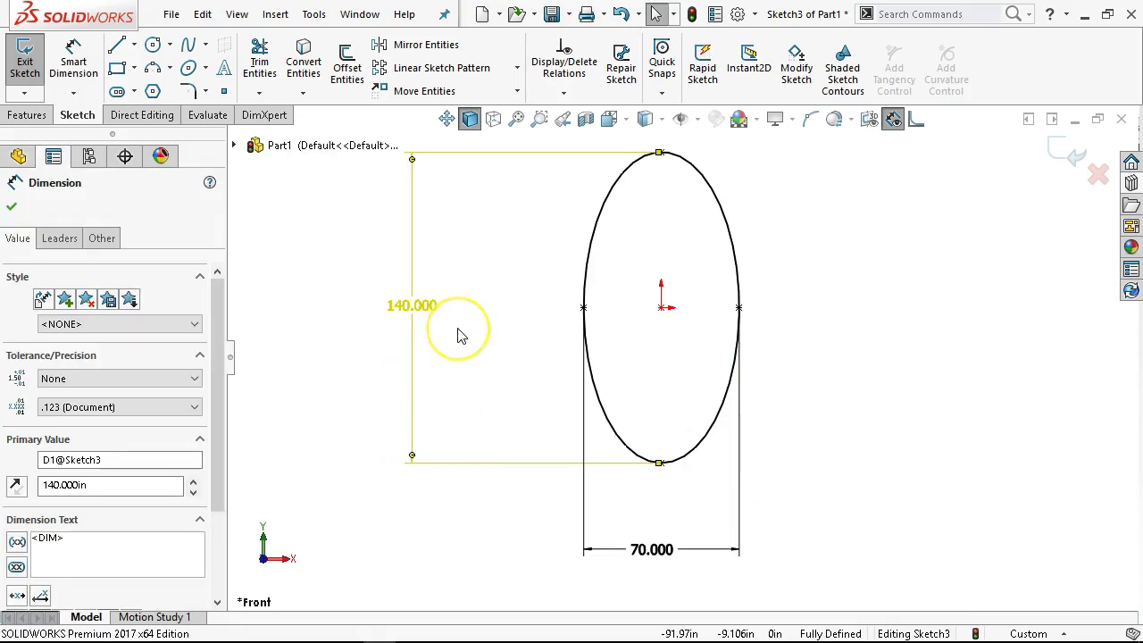
pyautogui.moveTo(438, 314); pyautogui.dragTo(374, 310)
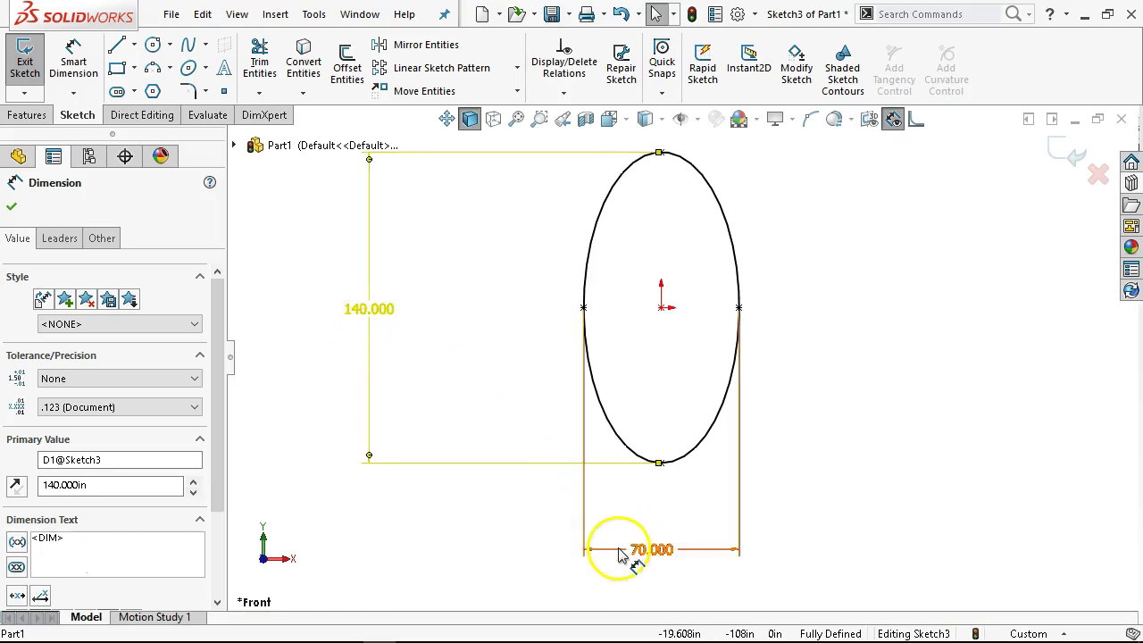
# - Sketch a second, wide ellipse centred on the origin and crossing the upright one, with a major radius of about 84 in
pyautogui.click(192, 69)
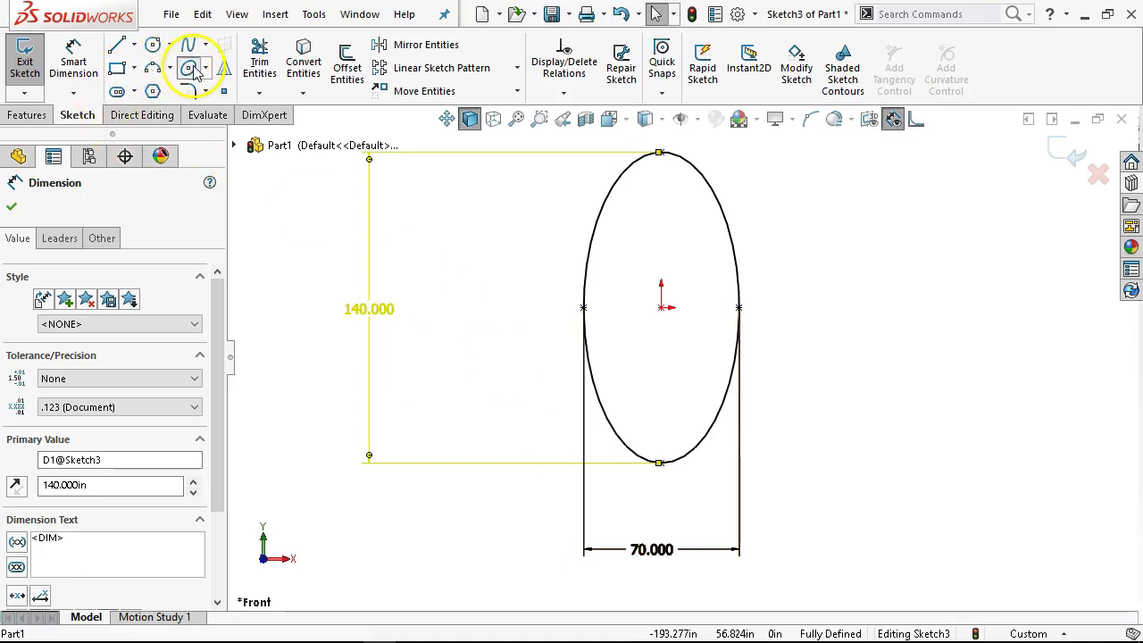
pyautogui.click(661, 308)
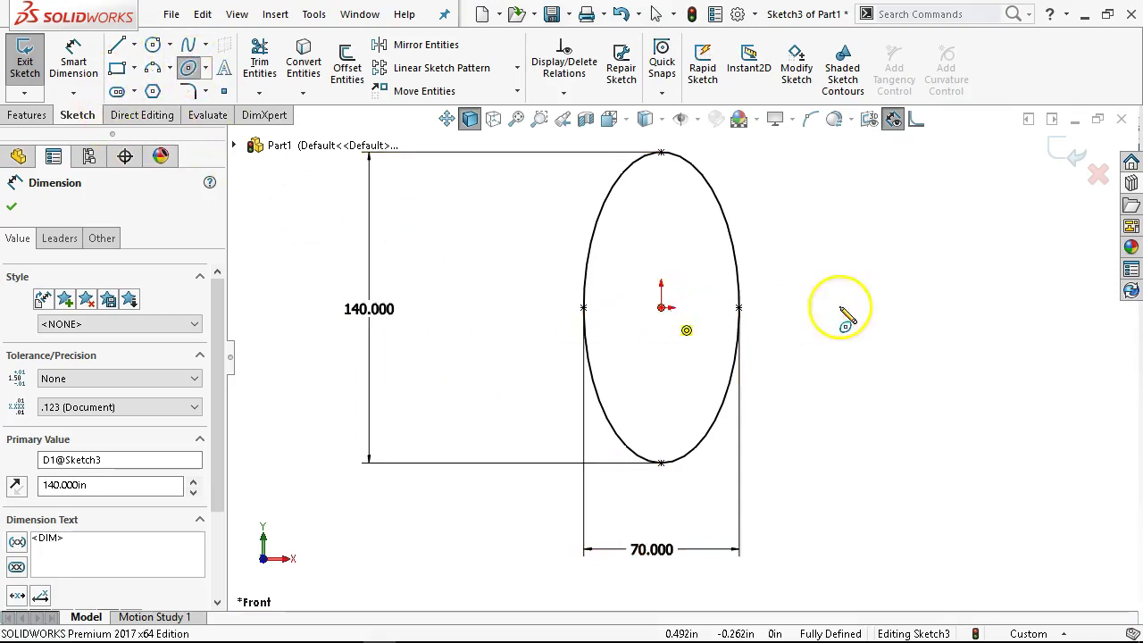
pyautogui.click(847, 304)
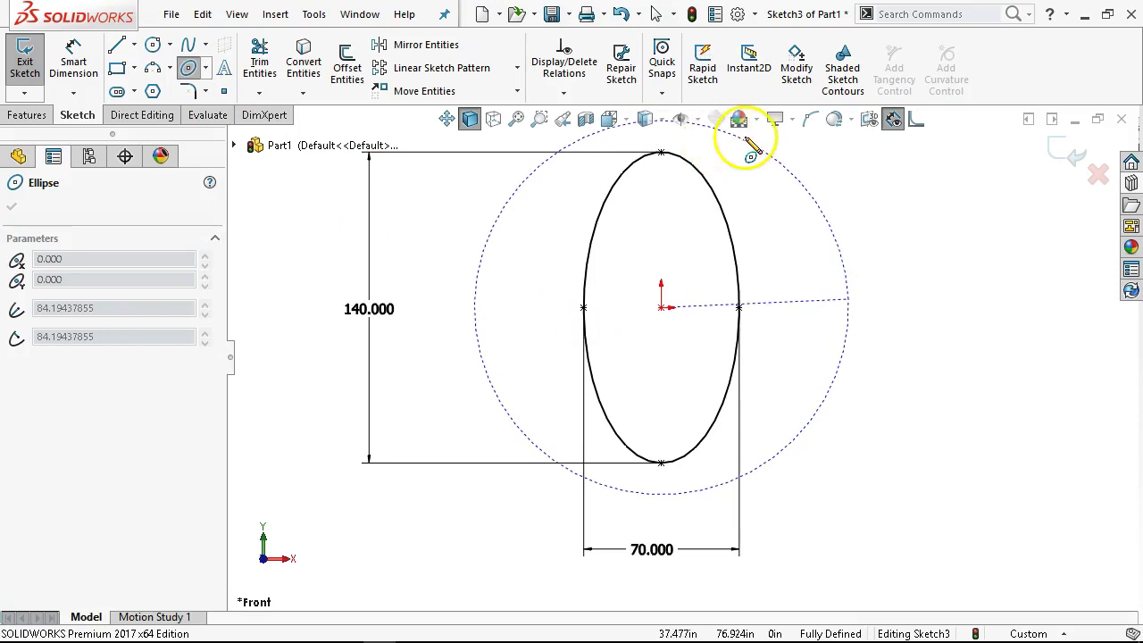
pyautogui.click(740, 224)
pyautogui.rightClick(870, 311)
pyautogui.click(889, 321)
pyautogui.click(884, 326)
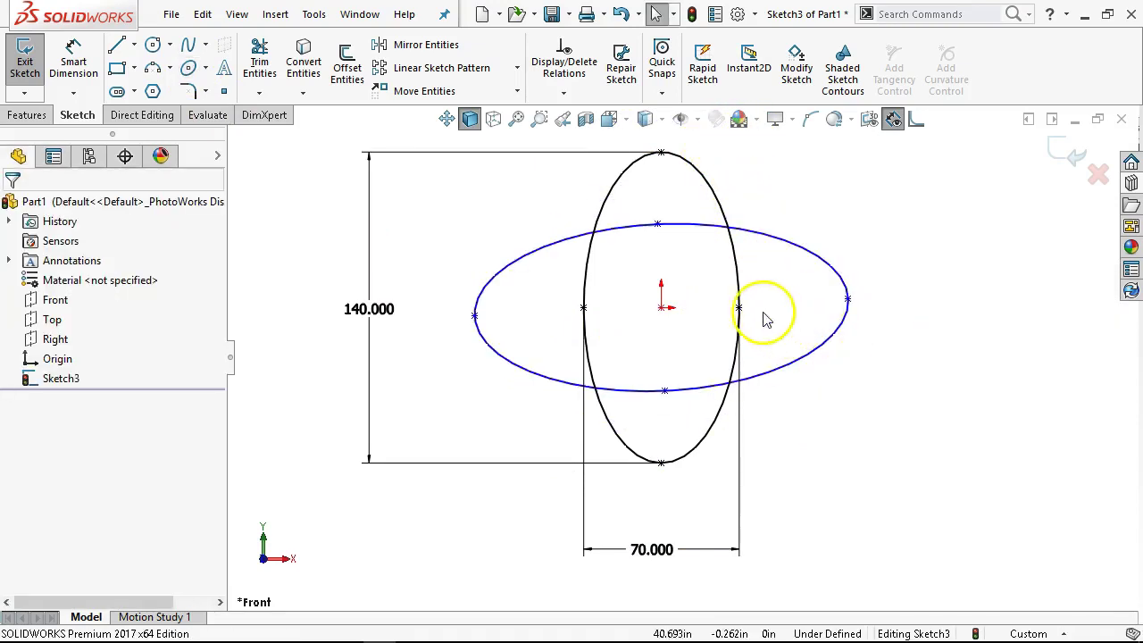
# - Add a Horizontal relation between the origin and the wide ellipse's right-hand point
pyautogui.click(661, 308)
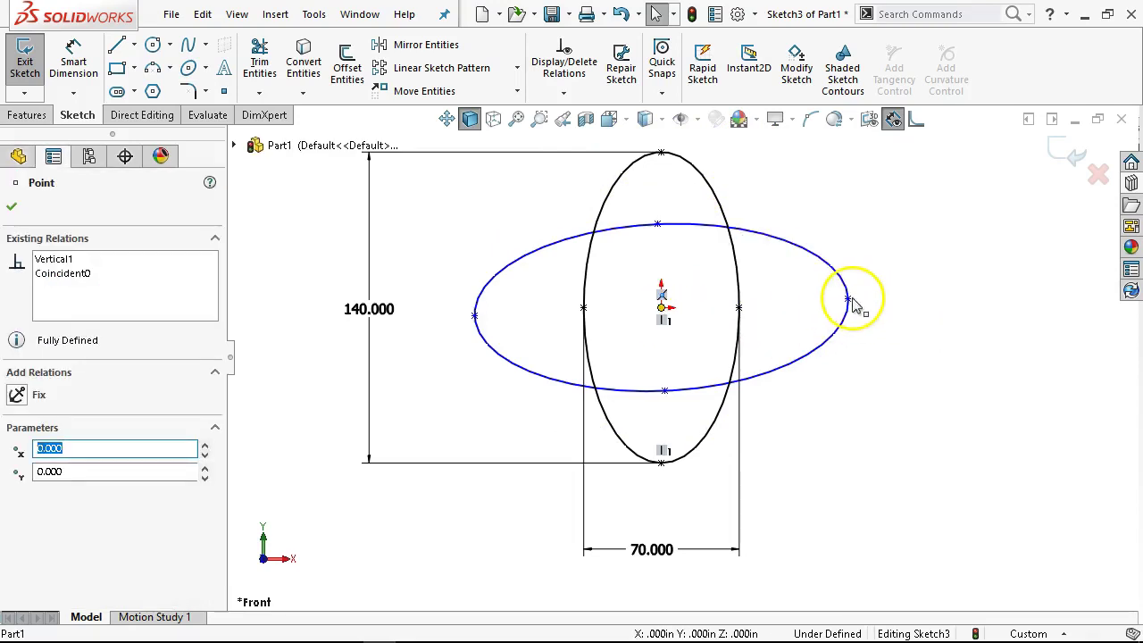
pyautogui.keyDown('ctrl'); pyautogui.click(847, 298); pyautogui.keyUp('ctrl')
pyautogui.click(896, 220)
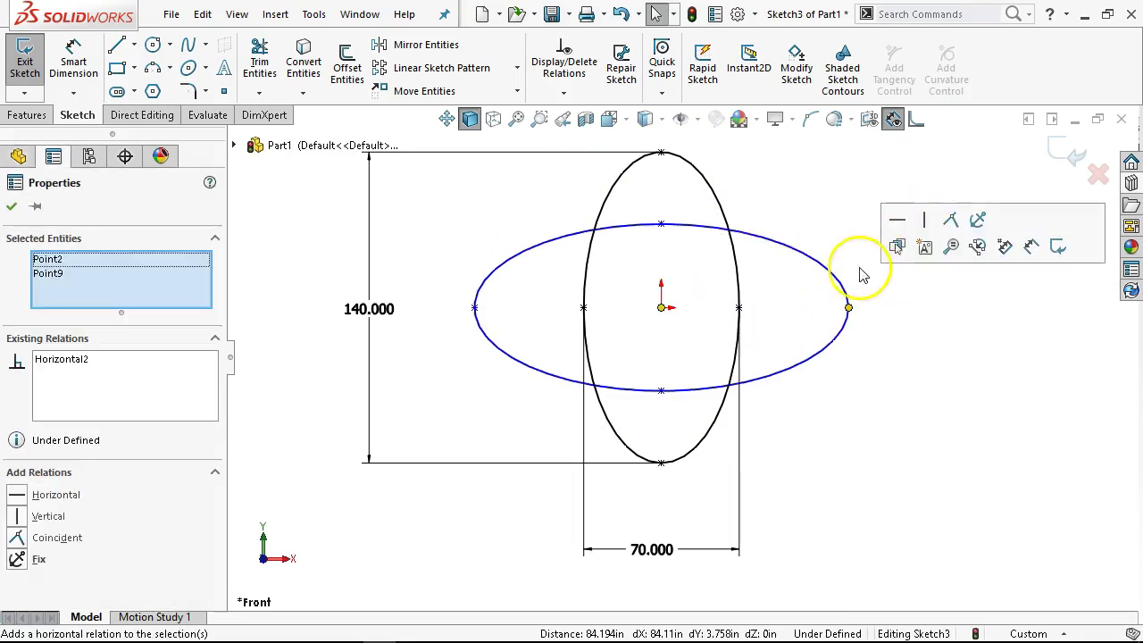
pyautogui.rightClick(830, 216)
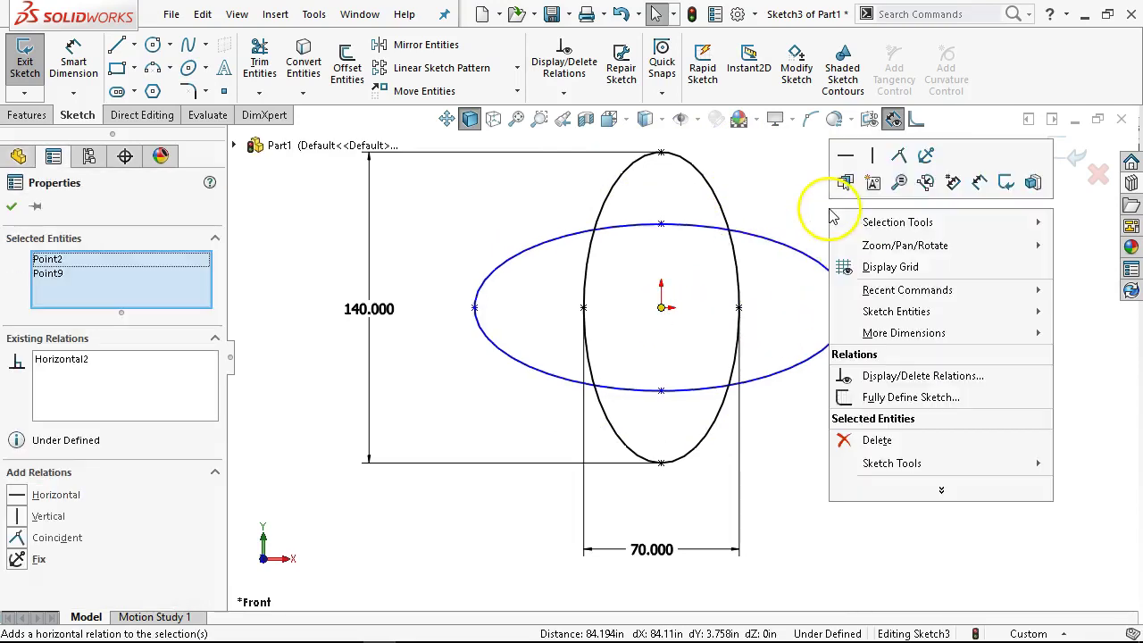
pyautogui.click(979, 183)
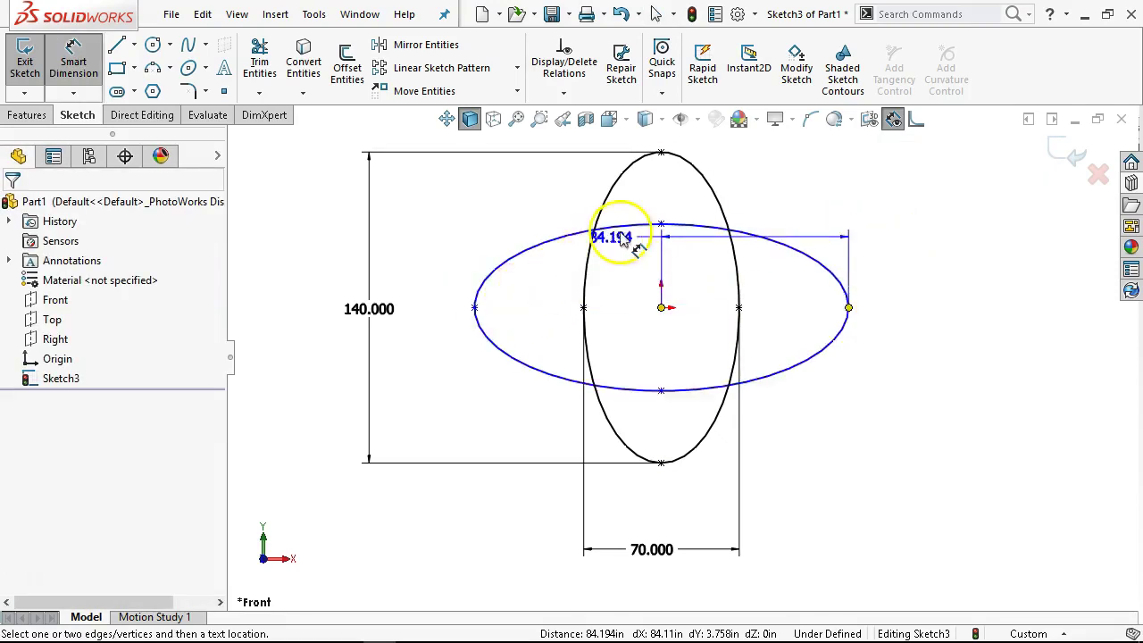
pyautogui.press('Escape')
pyautogui.press('Escape')
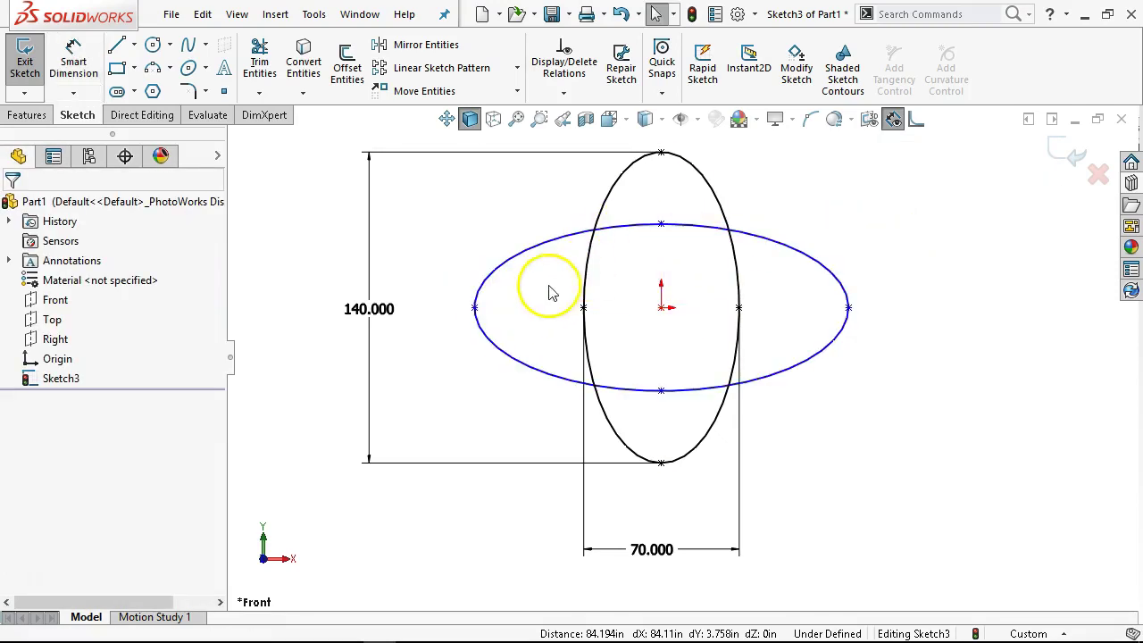
# - Dimension the wide ellipse's full width between its two side points, below the sketch, and set it to 150 in
pyautogui.rightClick(832, 162)
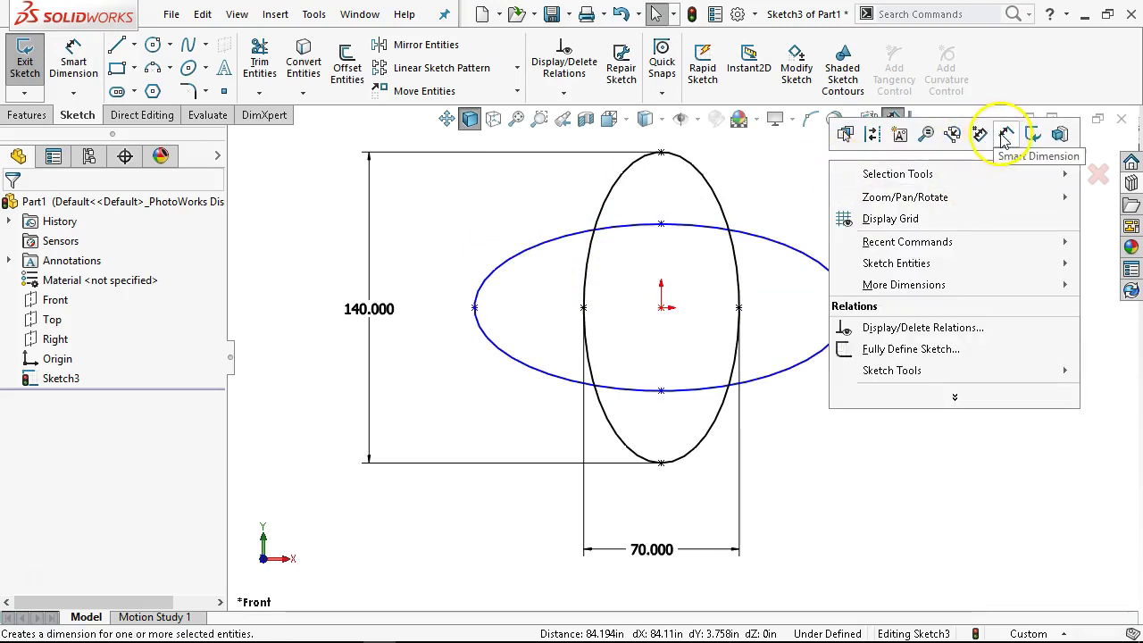
pyautogui.click(1027, 133)
pyautogui.click(851, 305)
pyautogui.click(474, 308)
pyautogui.click(620, 576)
pyautogui.write('150')
pyautogui.press('Return')
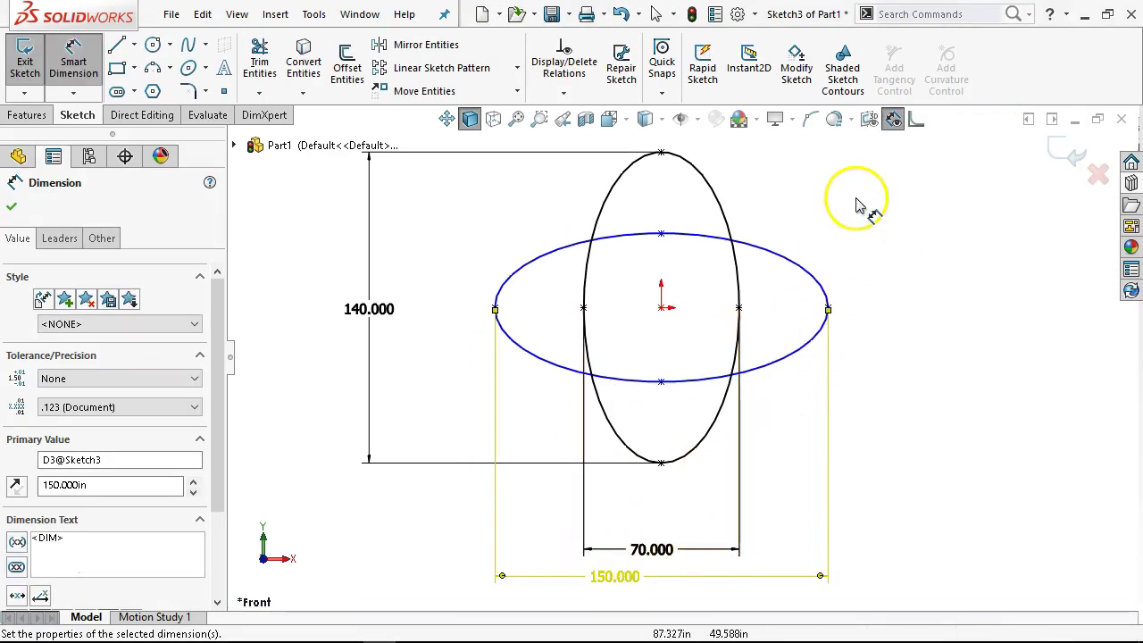
pyautogui.rightClick(855, 205)
# - Dimension the wide ellipse's full height between its top and bottom points, set it to 75 in and end dimensioning
pyautogui.click(661, 381)
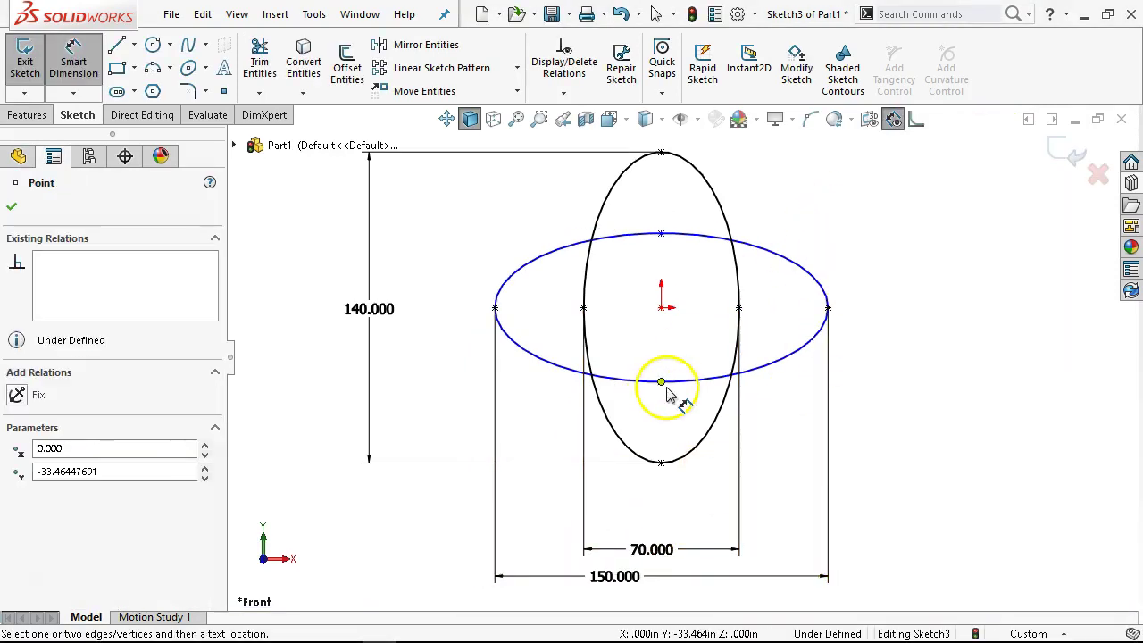
pyautogui.click(663, 235)
pyautogui.click(903, 308)
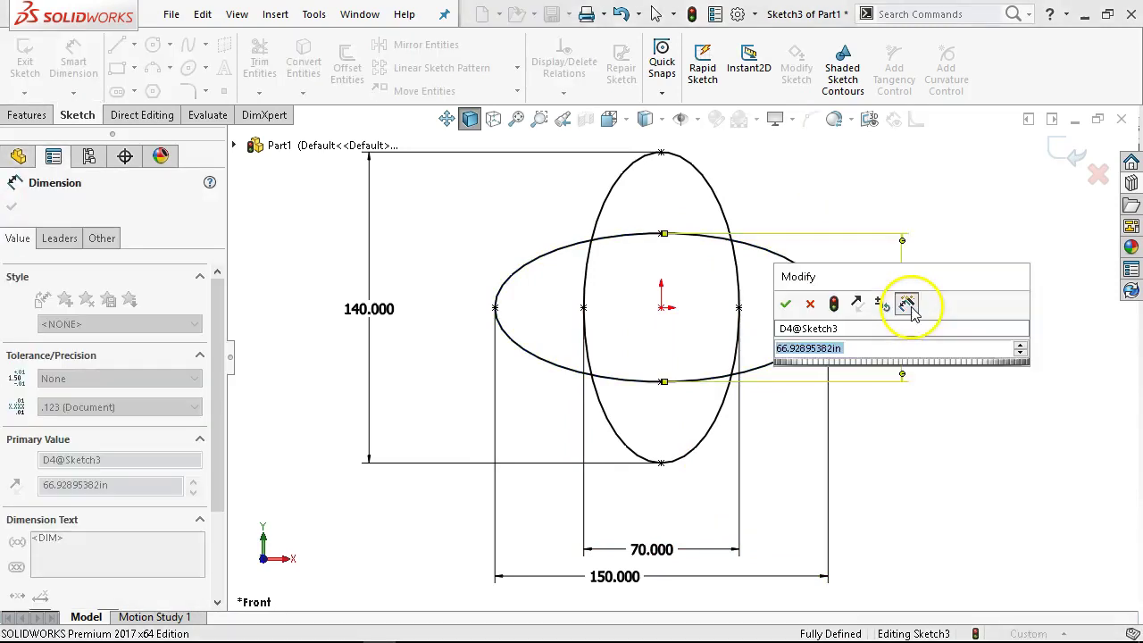
pyautogui.write('75')
pyautogui.press('Return')
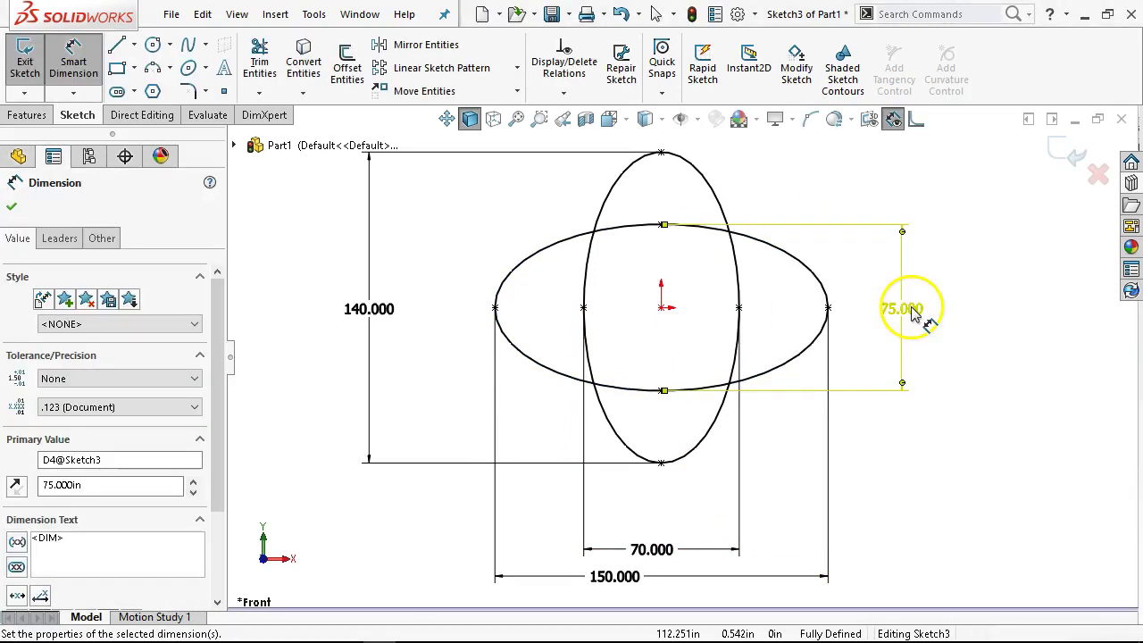
pyautogui.rightClick(900, 313)
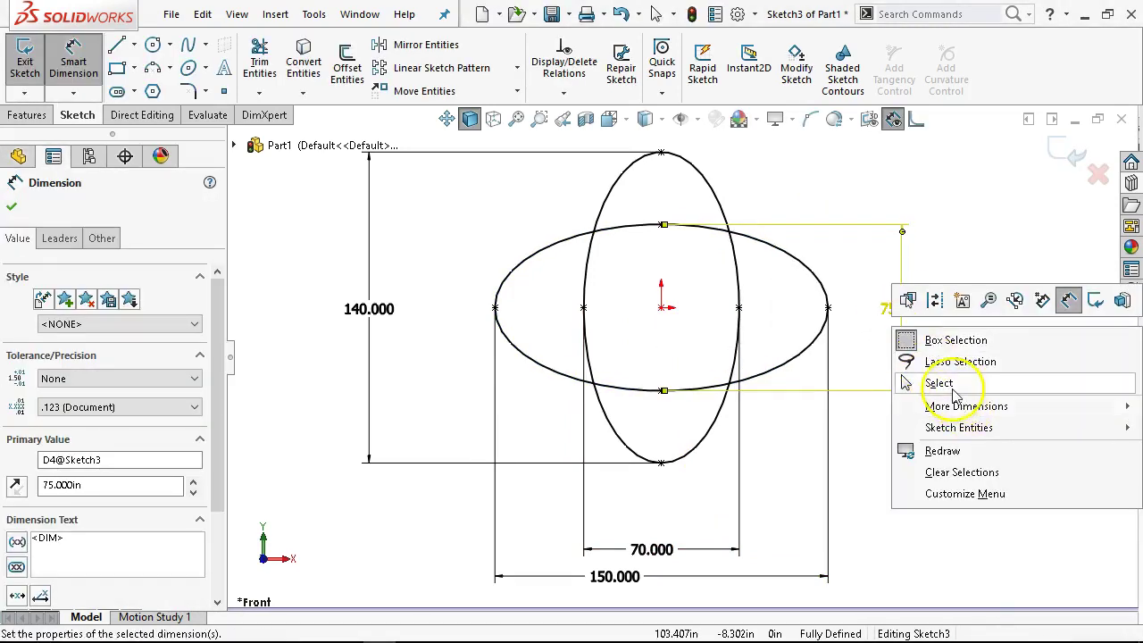
pyautogui.click(933, 383)
# - Trim away the wide ellipse's upper arc inside the upright ellipse, using Trim to closest
pyautogui.scroll(-2, 669, 325)
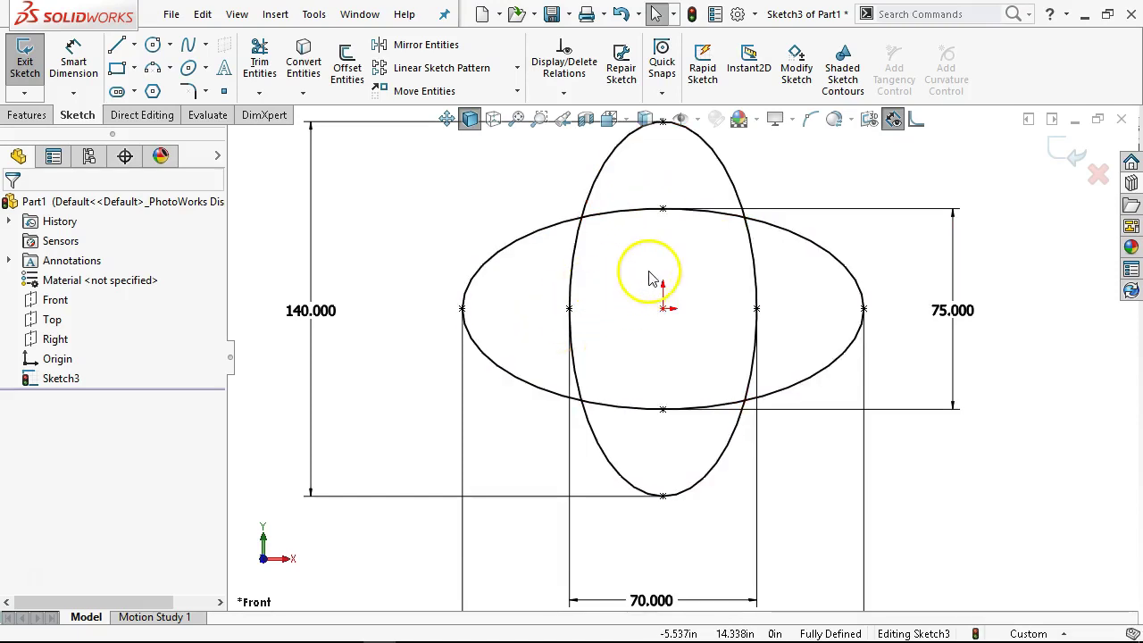
pyautogui.click(258, 63)
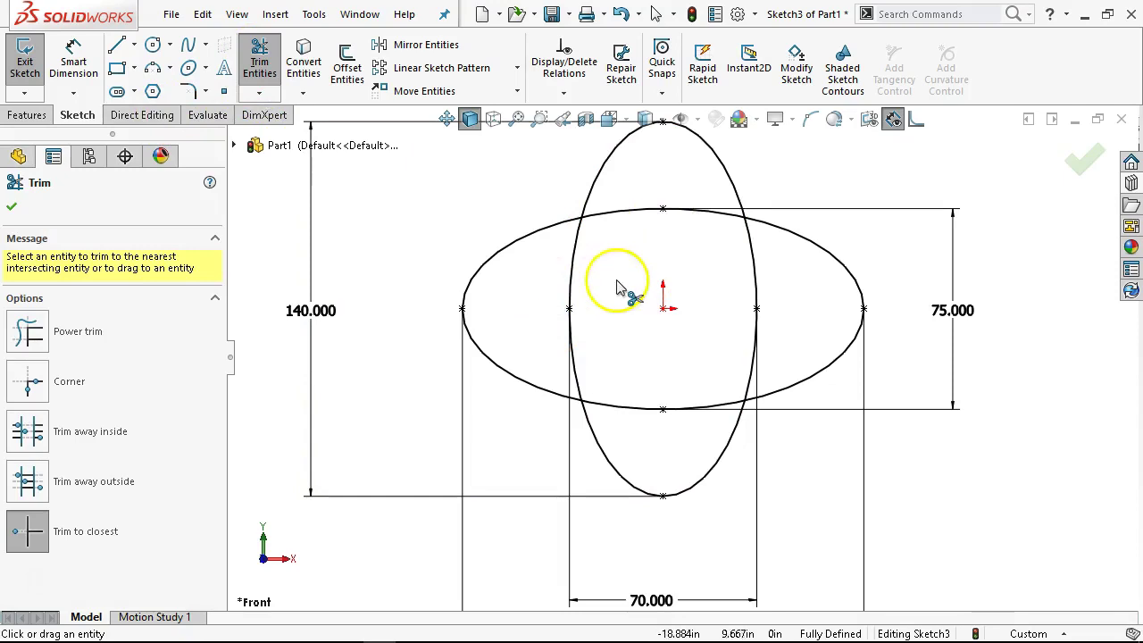
pyautogui.click(622, 217)
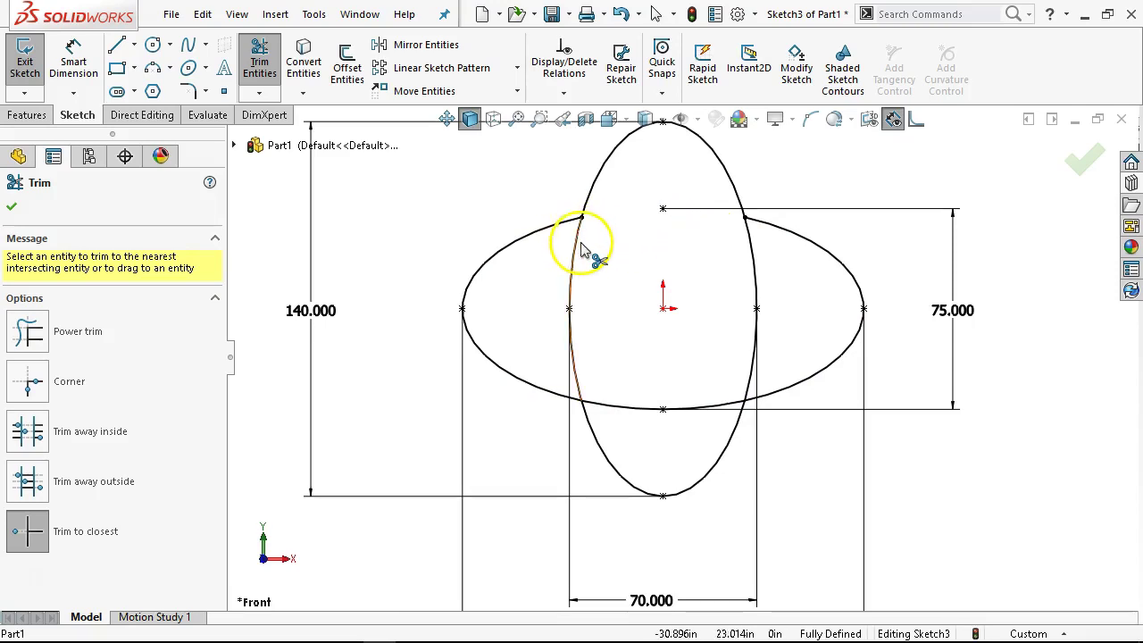
pyautogui.rightClick(632, 242)
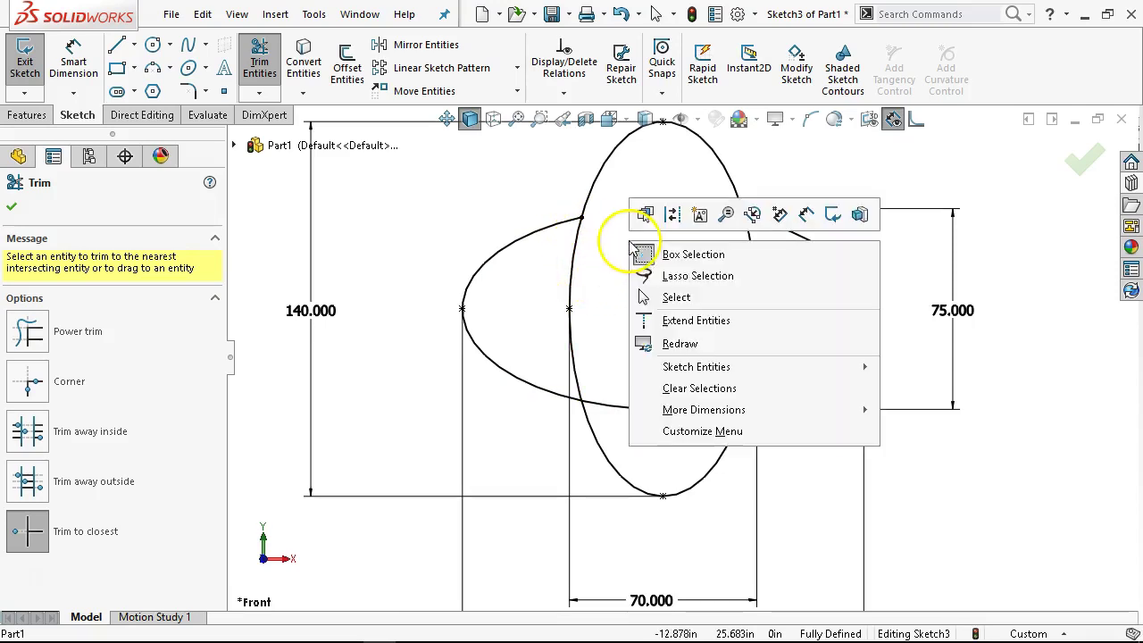
pyautogui.click(676, 298)
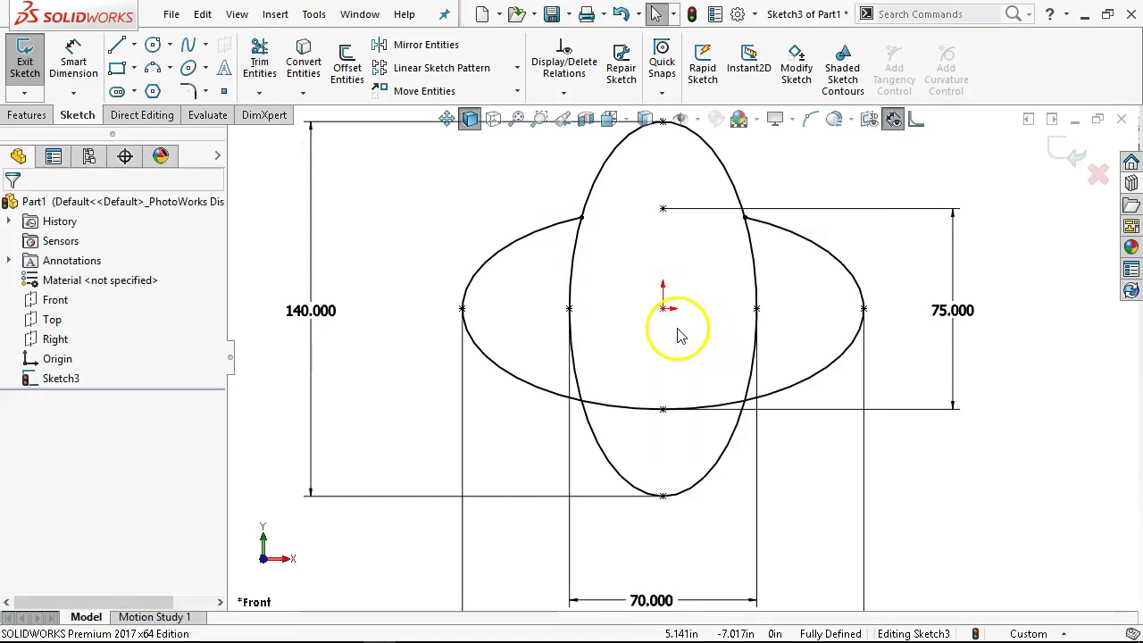
# - Sketch an upright partial ellipse, open on its left side, to the right of the crossed ellipses, with radii of about 67.5 and 26.9 in
pyautogui.scroll(3, 664, 326)
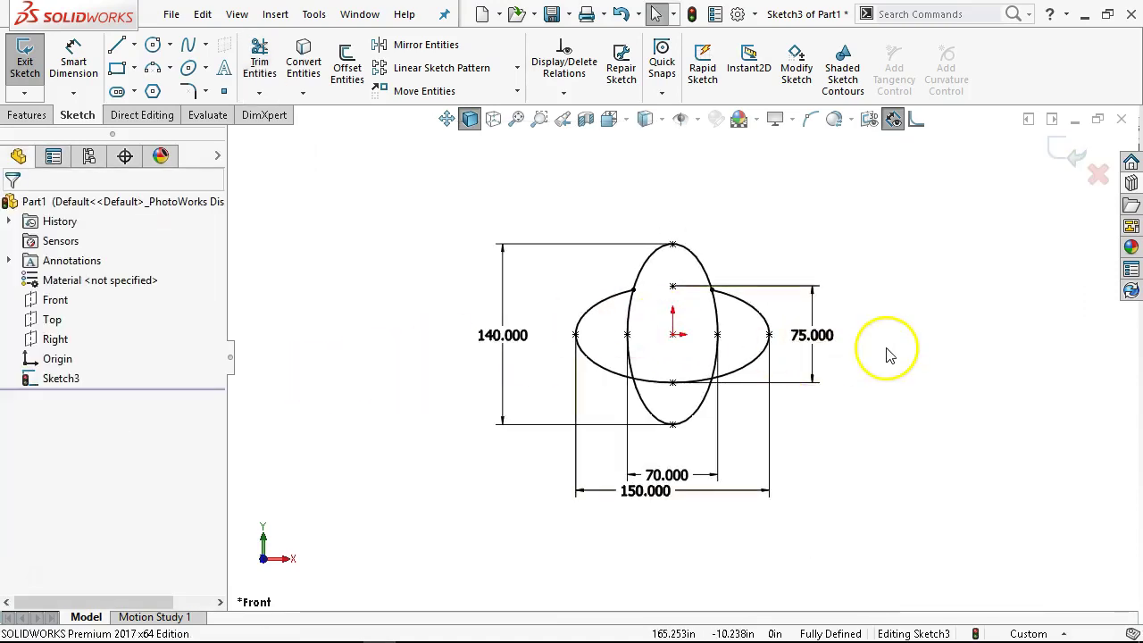
pyautogui.scroll(-2, 885, 352)
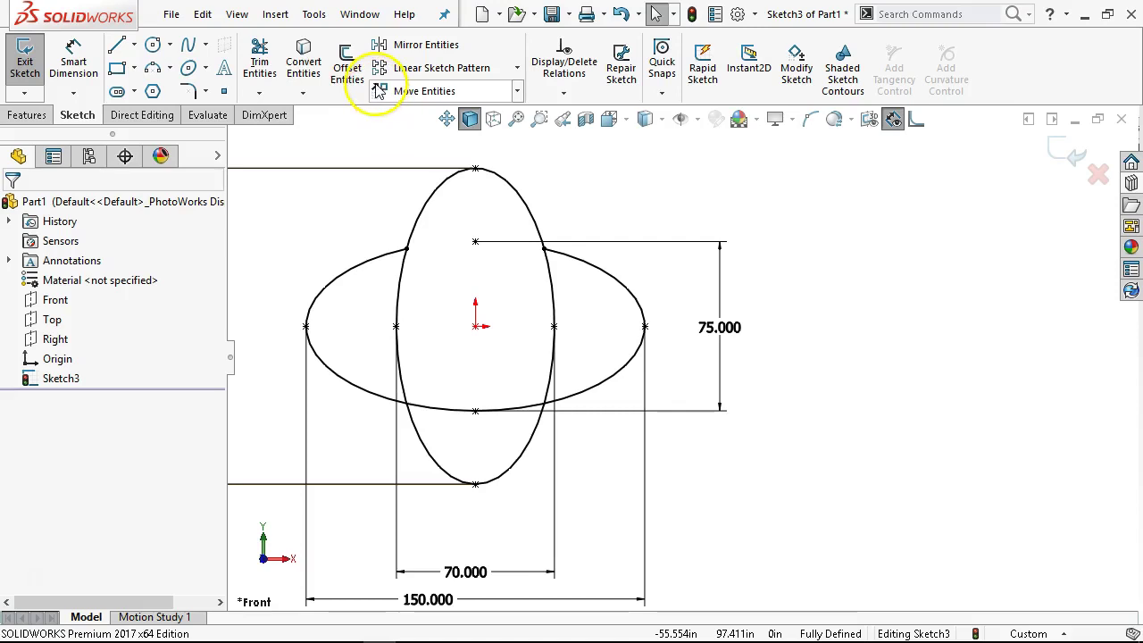
pyautogui.click(208, 69)
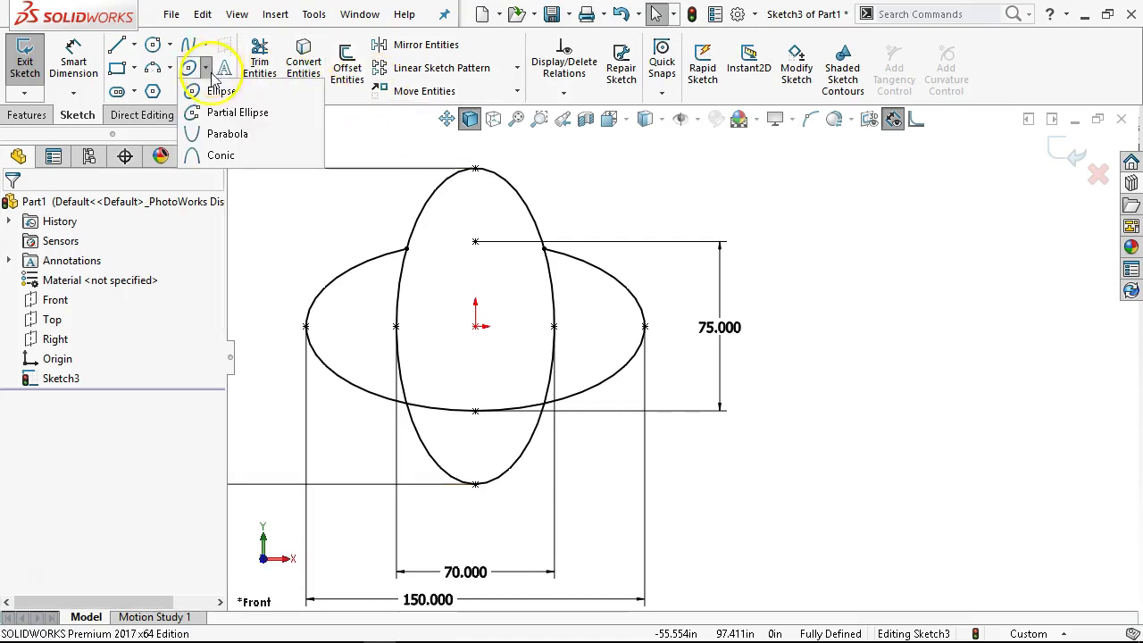
pyautogui.click(234, 112)
pyautogui.click(859, 319)
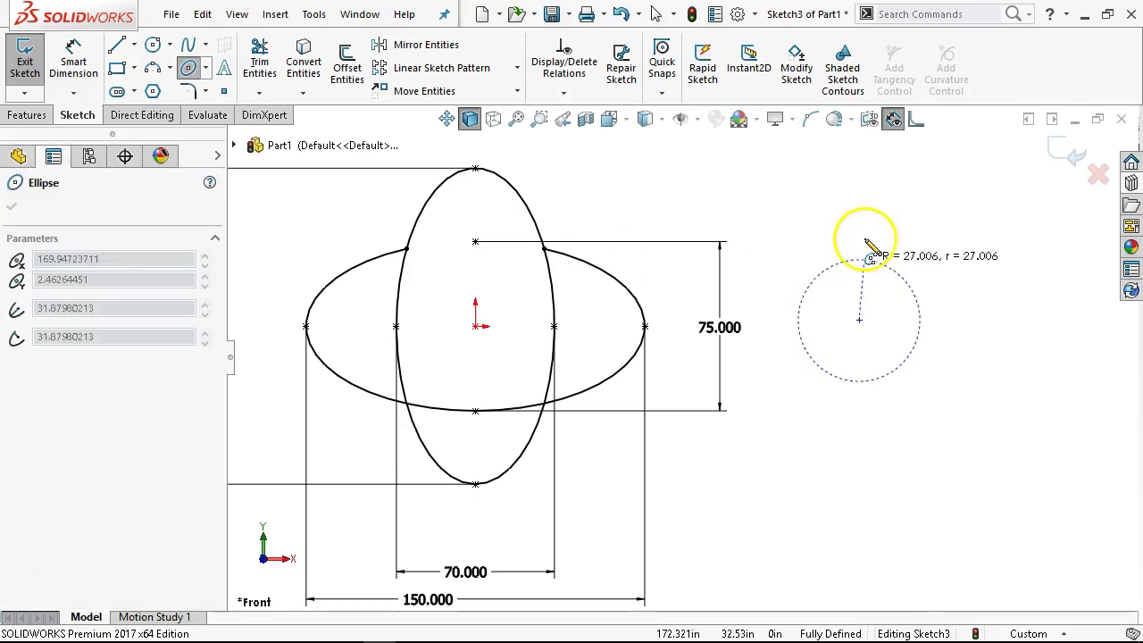
pyautogui.click(858, 169)
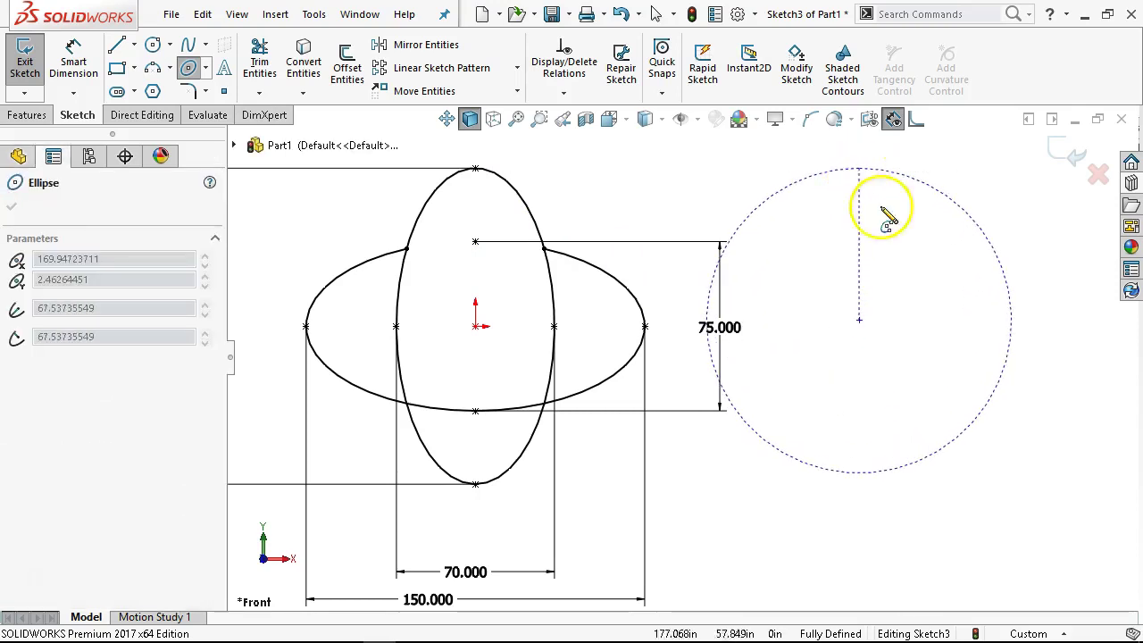
pyautogui.click(911, 332)
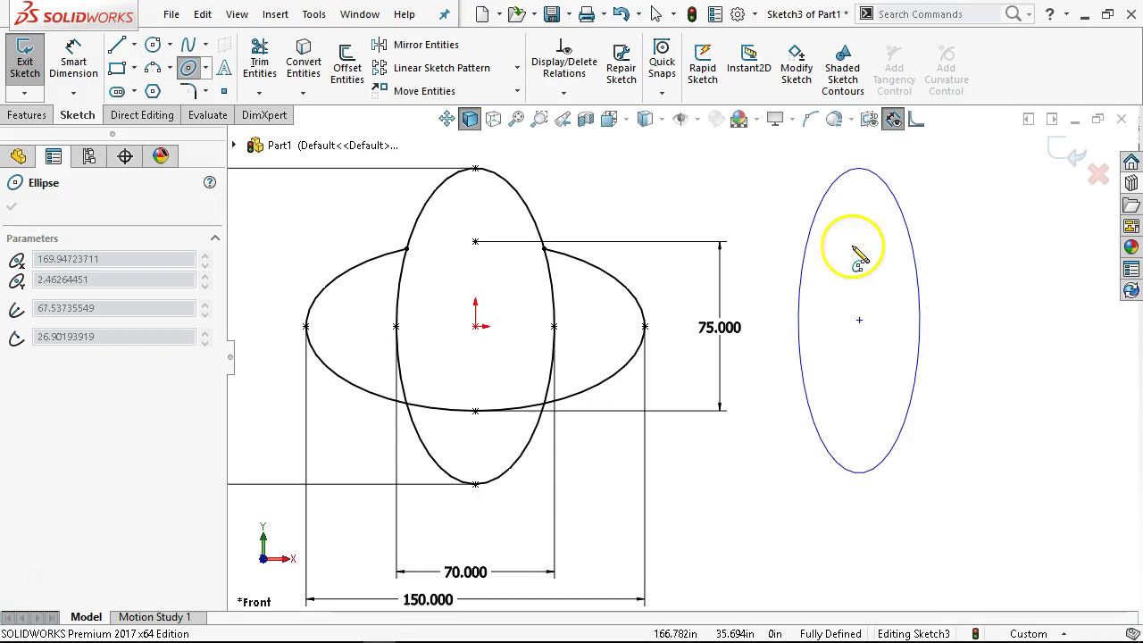
pyautogui.click(844, 399)
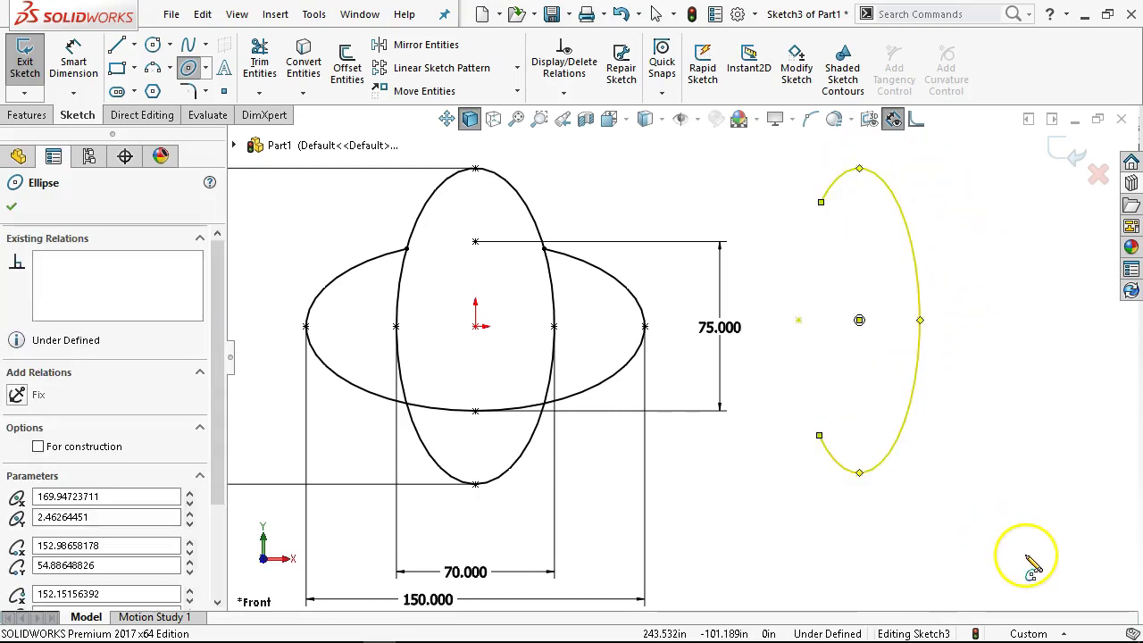
pyautogui.click(986, 507)
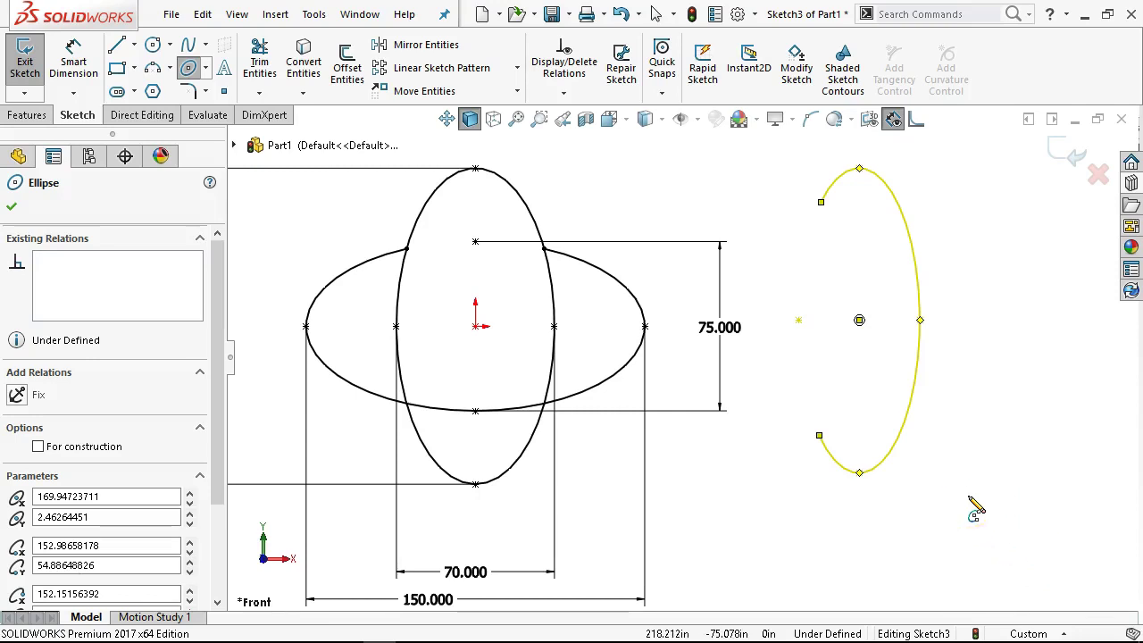
# - End the partial ellipse command and delete the partial ellipse beside the crossed ellipses
pyautogui.rightClick(952, 438)
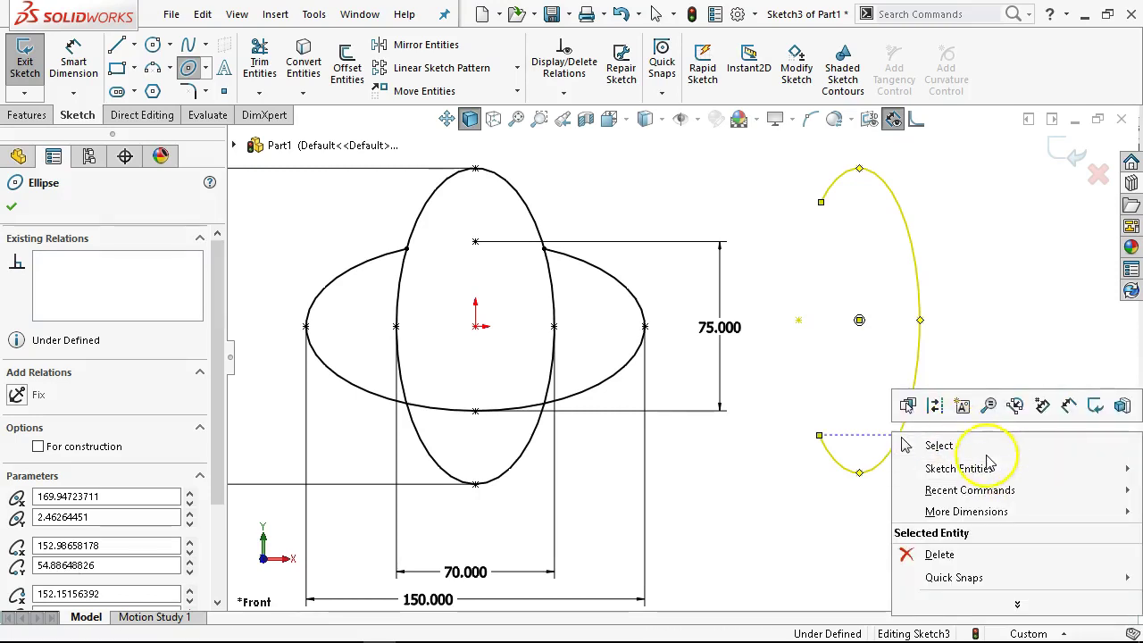
pyautogui.click(982, 445)
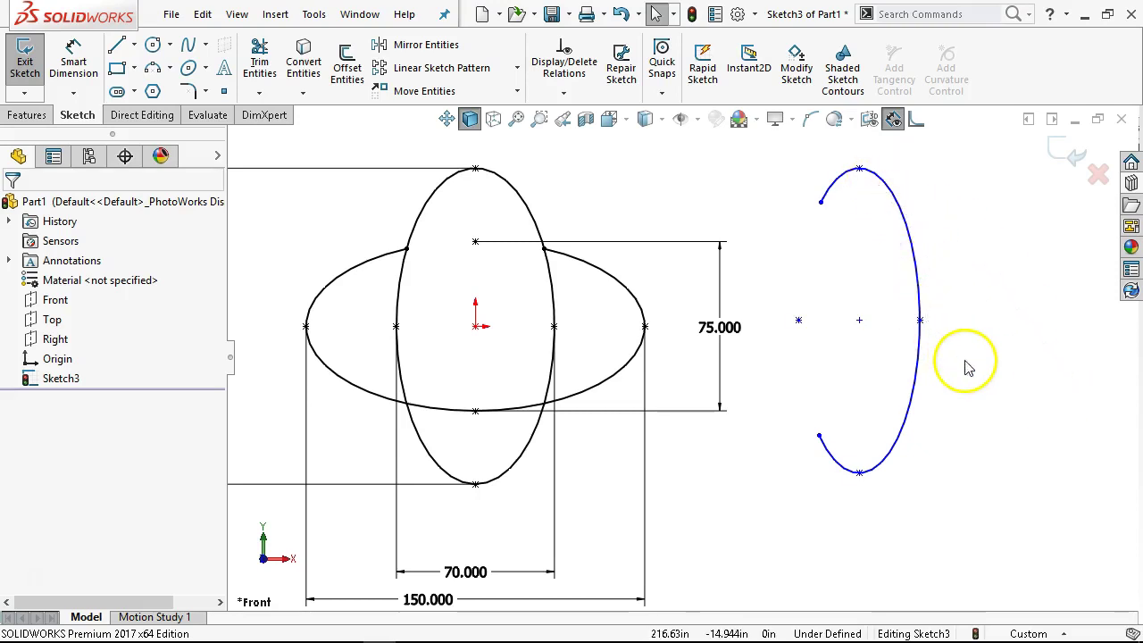
pyautogui.click(920, 284)
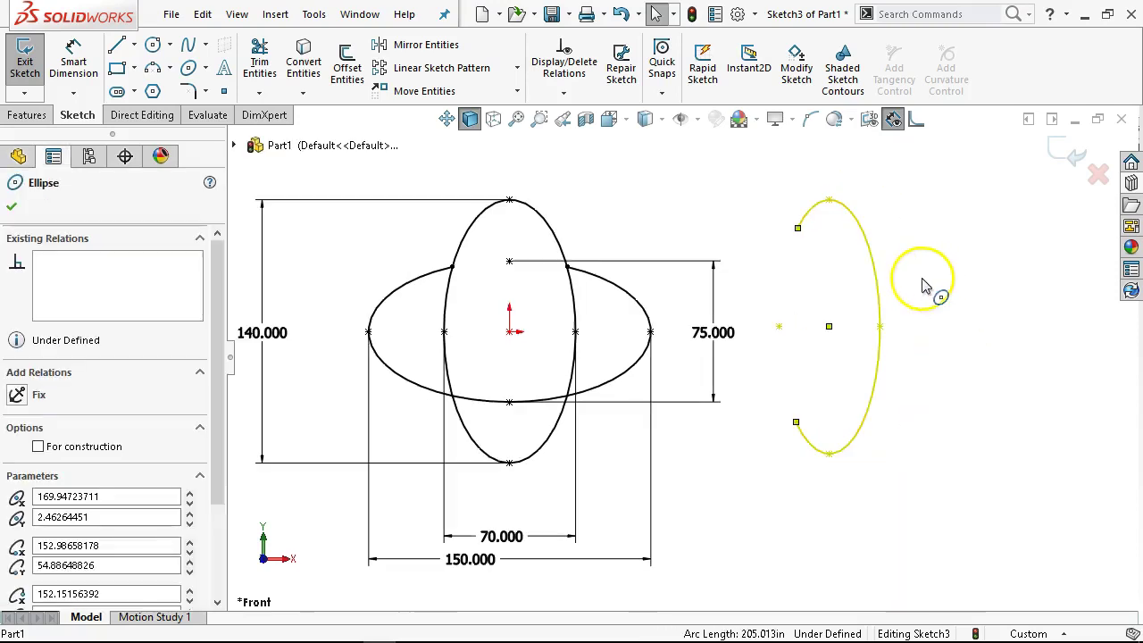
pyautogui.press('Delete')
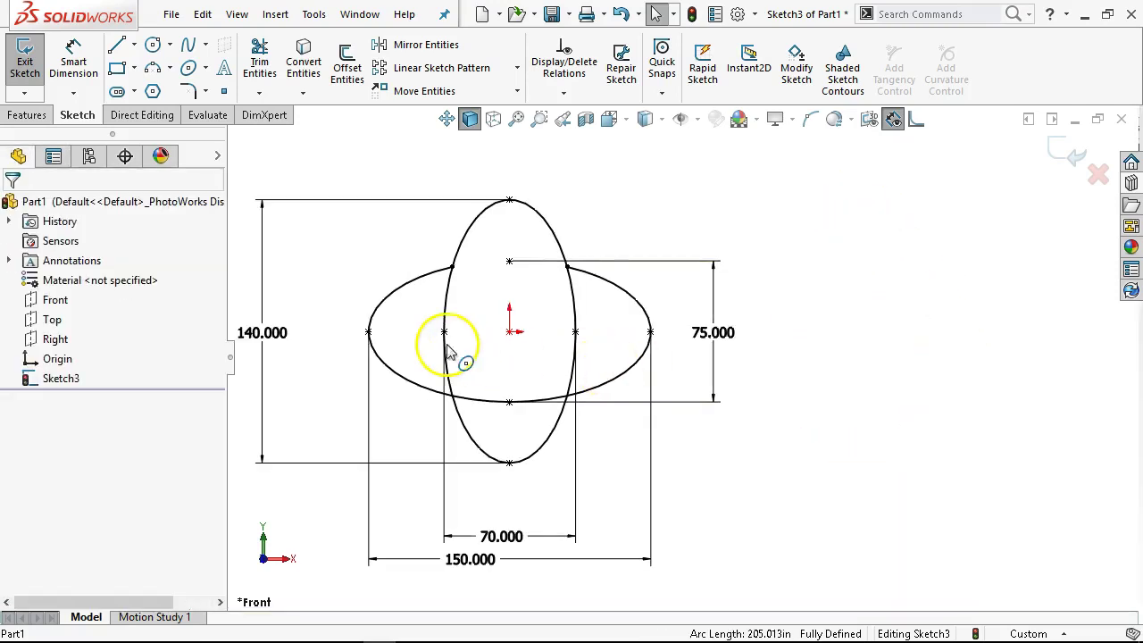
# - Start an Extruded Boss/Base from the crossed-ellipses sketch
pyautogui.scroll(-1, 464, 344)
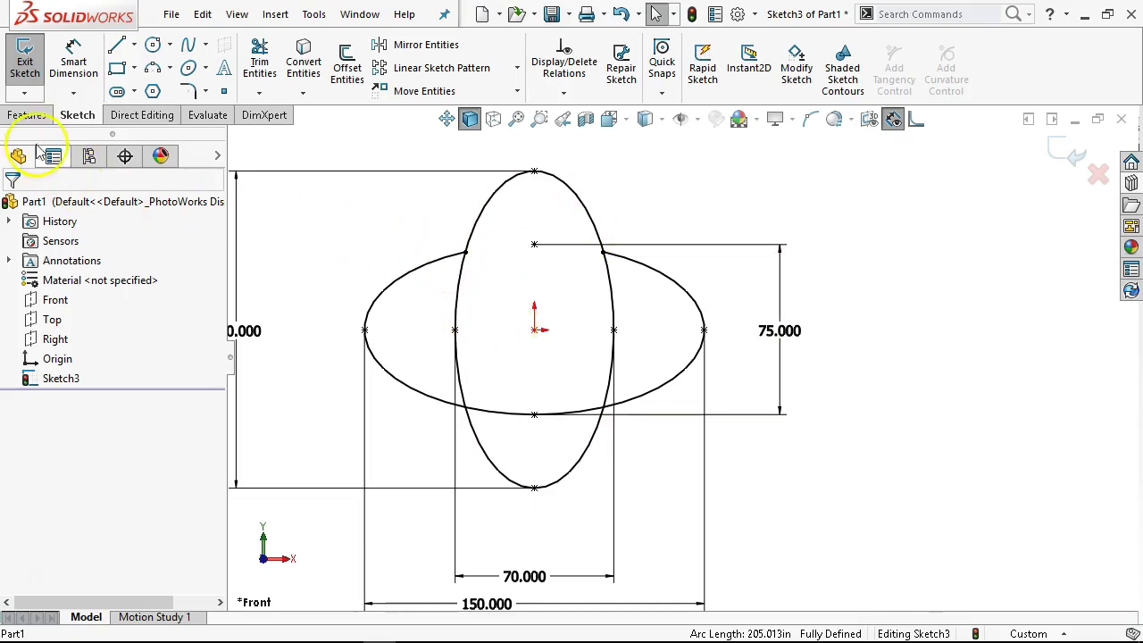
pyautogui.click(26, 116)
pyautogui.click(33, 67)
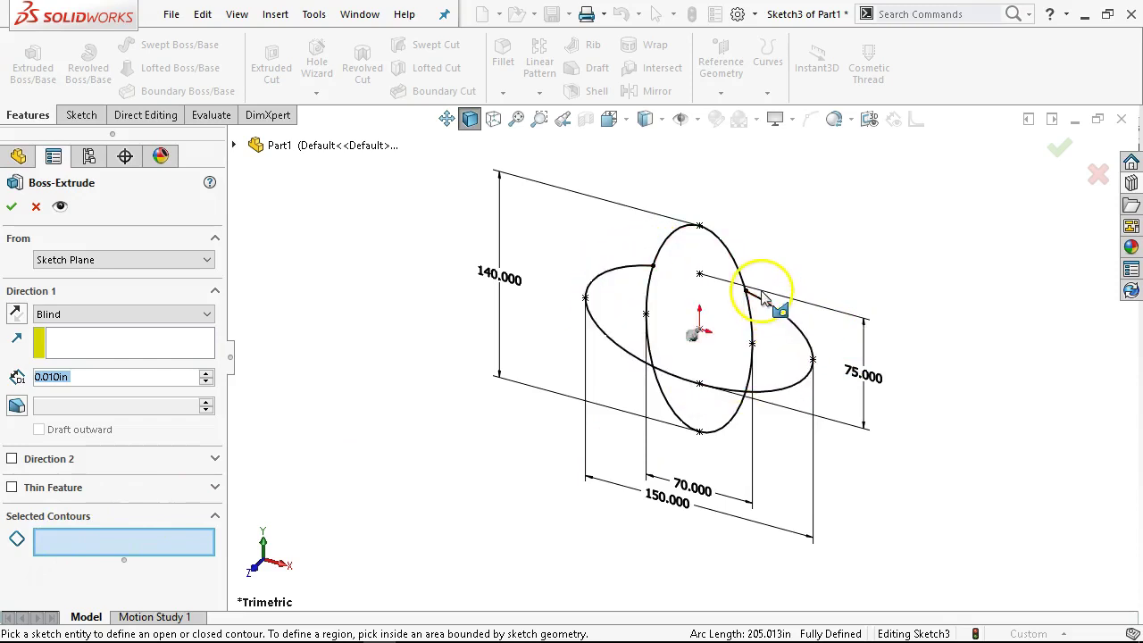
pyautogui.click(676, 416)
pyautogui.click(624, 357)
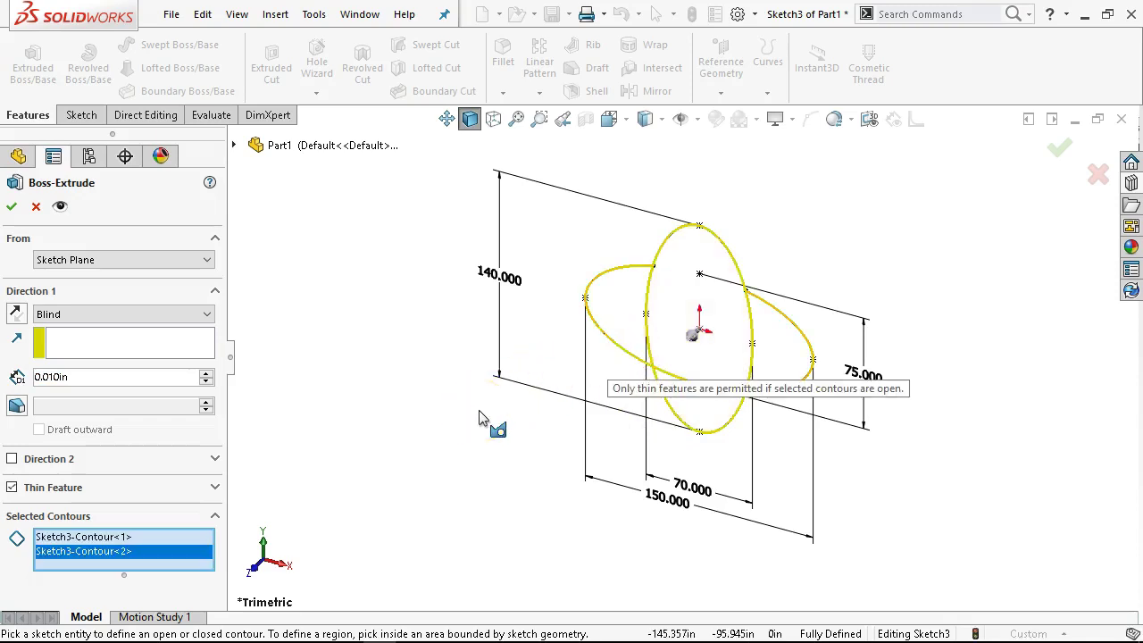
pyautogui.scroll(-2, 753, 262)
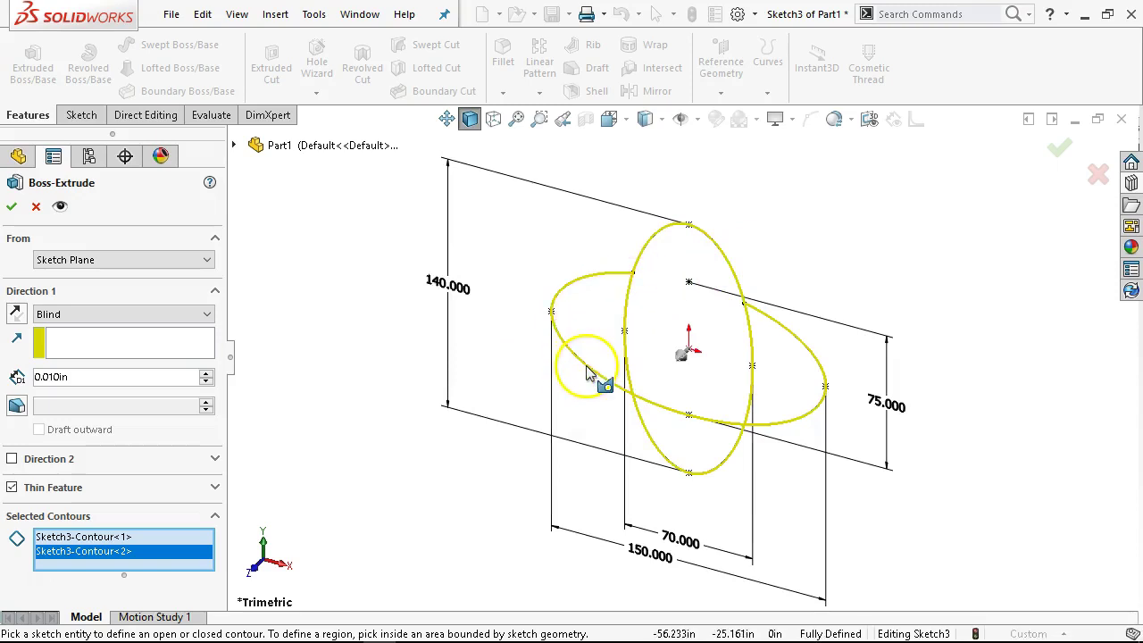
pyautogui.click(117, 551)
pyautogui.press('Delete')
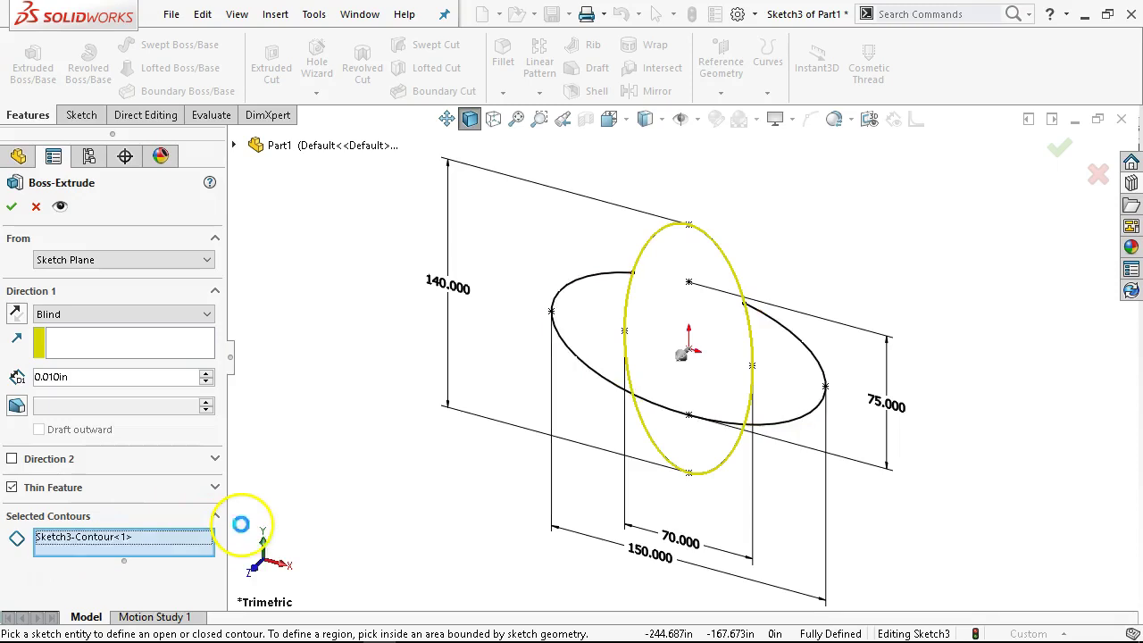
pyautogui.click(582, 327)
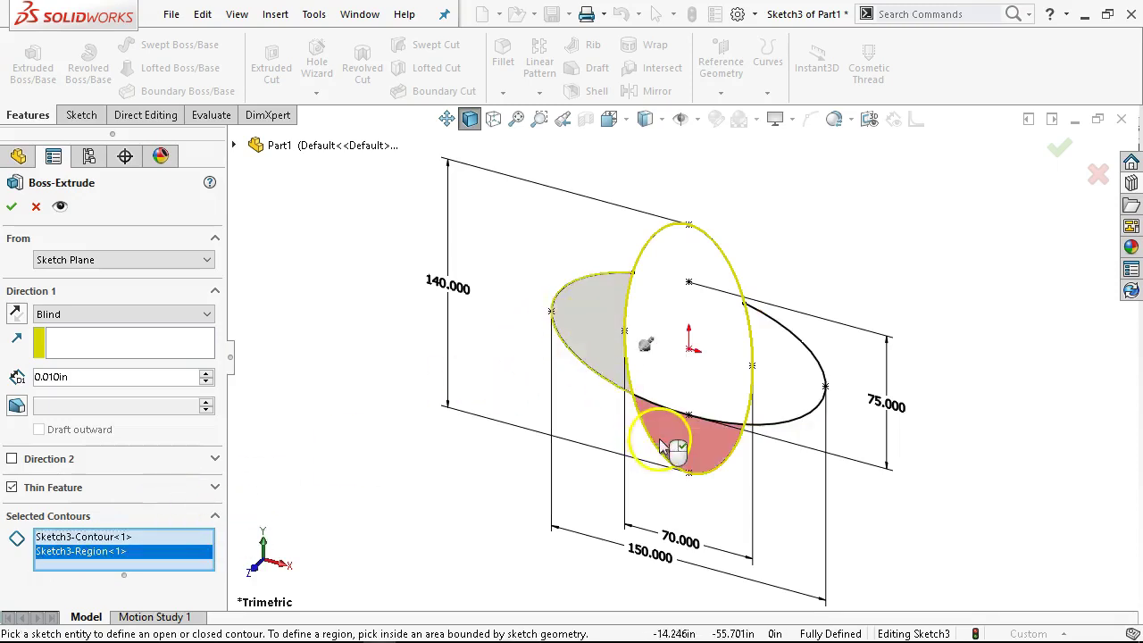
pyautogui.click(669, 445)
pyautogui.click(790, 389)
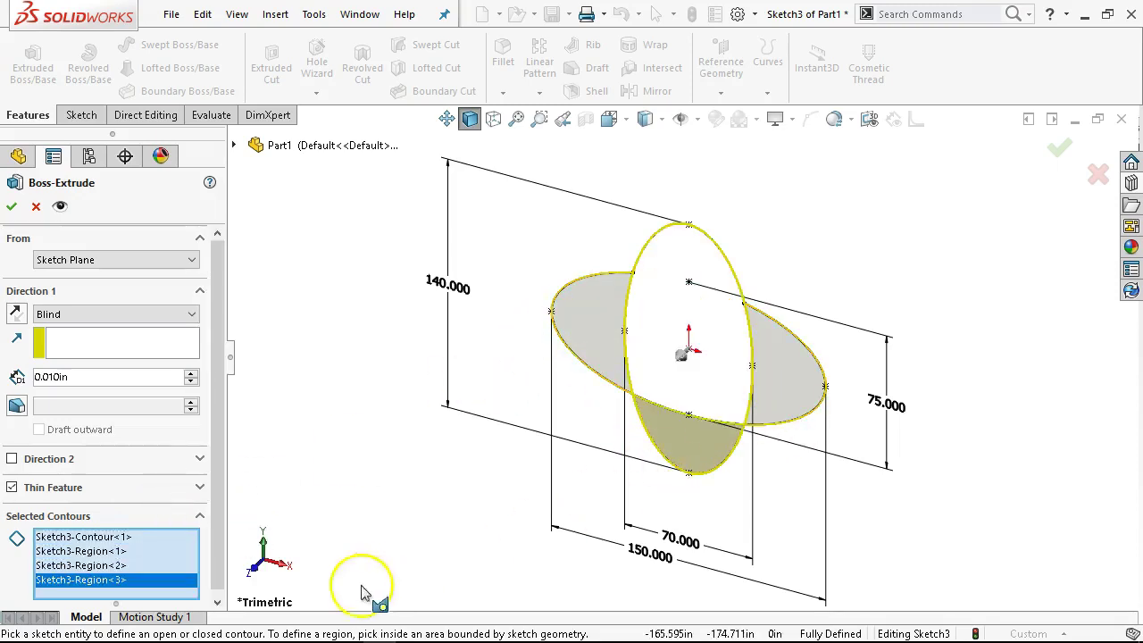
pyautogui.rightClick(175, 552)
pyautogui.click(219, 560)
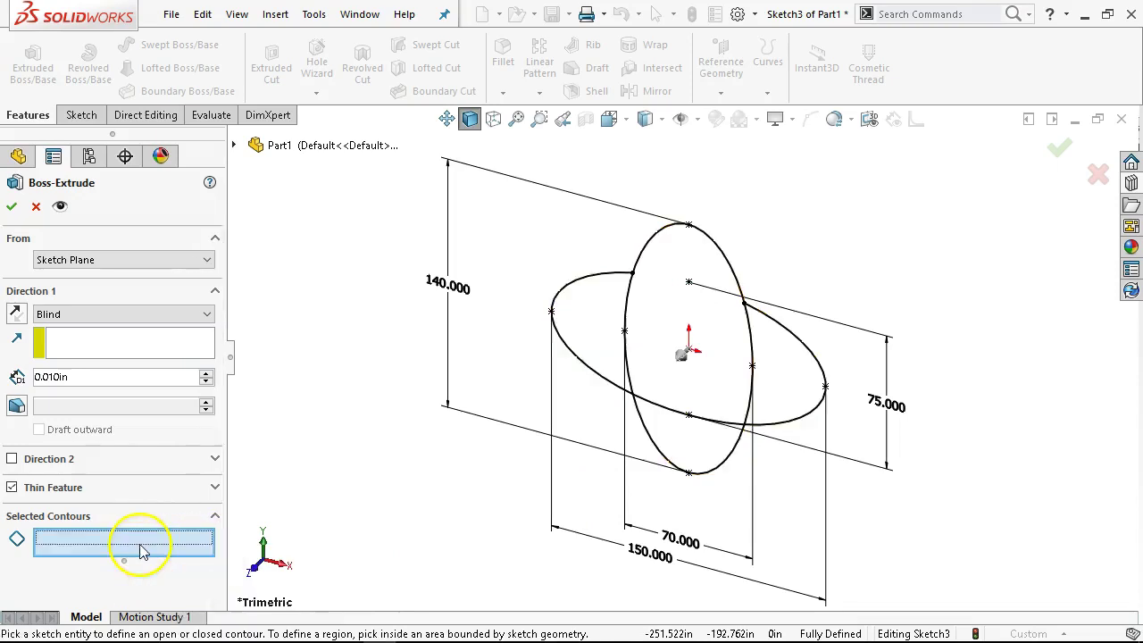
# - Select the upper central area, both side lobes and the lower lobe as extrusion contours, and turn off Thin Feature
pyautogui.click(641, 294)
pyautogui.click(604, 311)
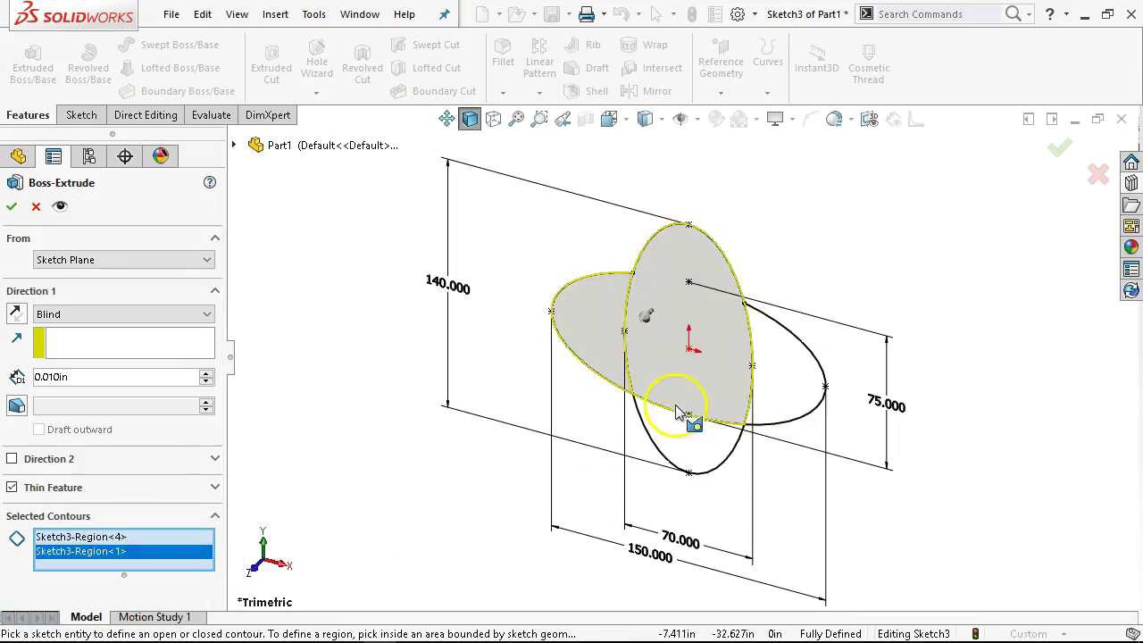
pyautogui.click(684, 418)
pyautogui.click(794, 348)
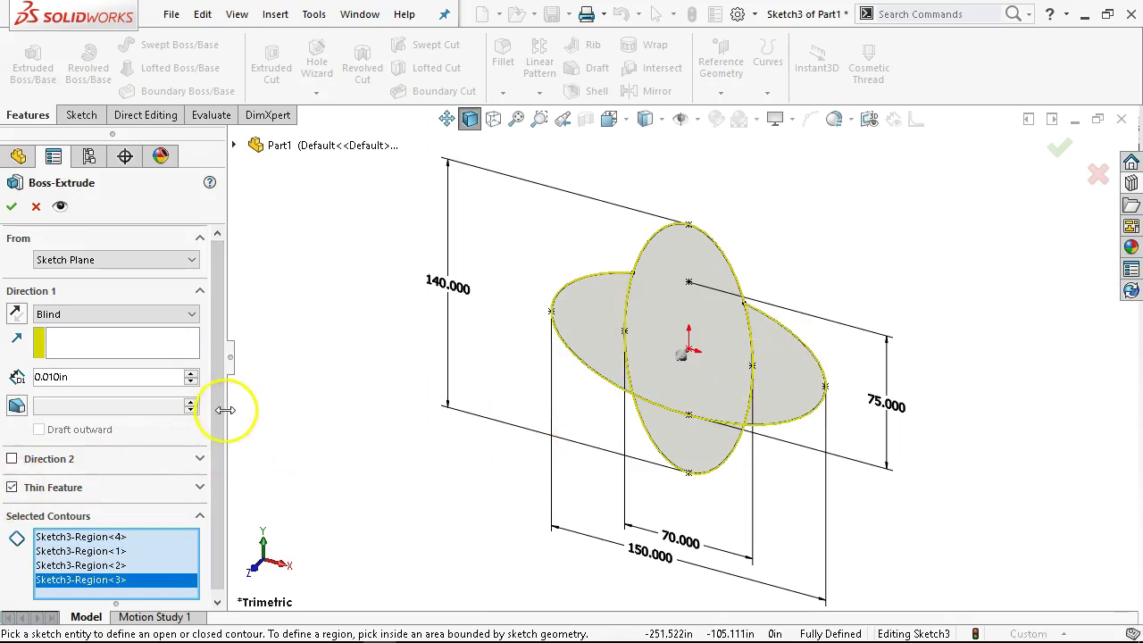
pyautogui.scroll(-1, 219, 420)
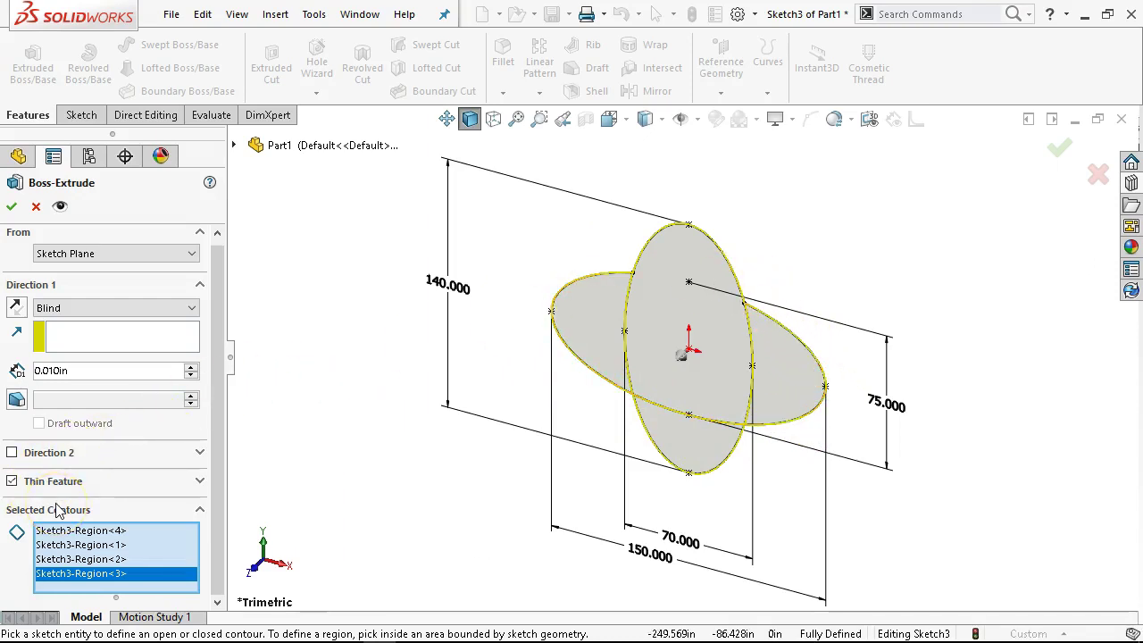
pyautogui.click(12, 482)
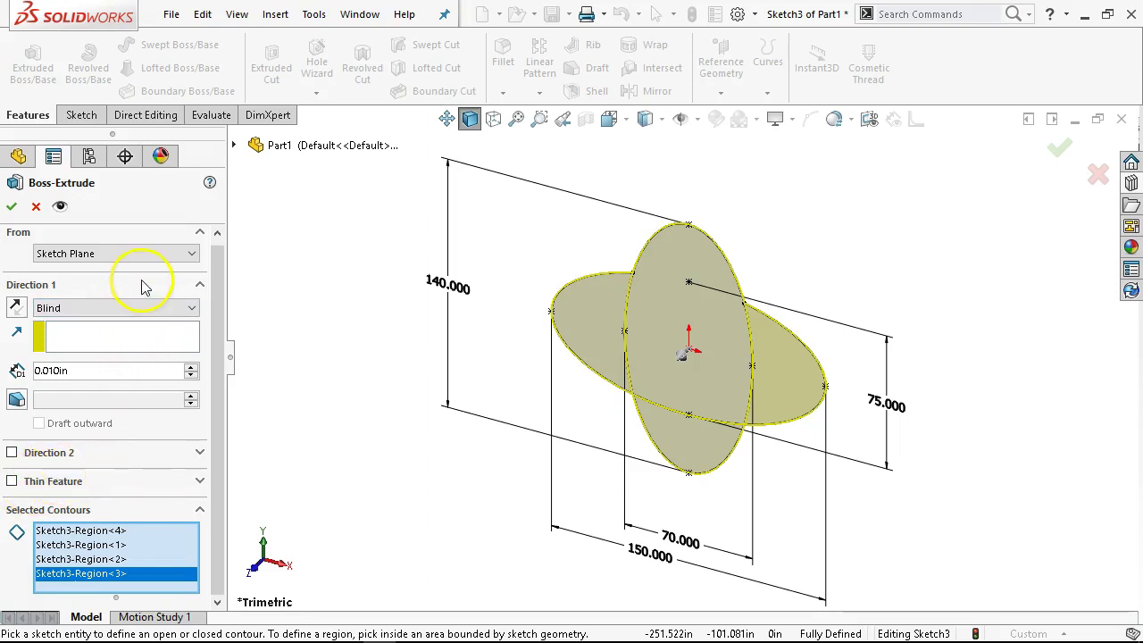
# - Set the blind extrusion depth to 6 mm and complete the extrusion
pyautogui.click(71, 372)
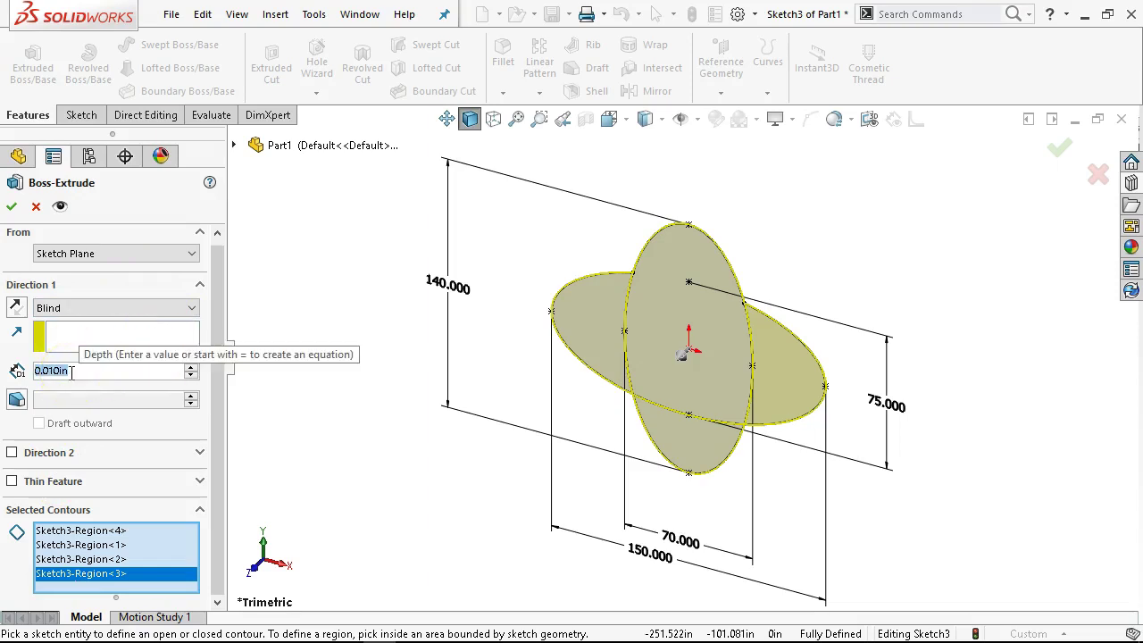
pyautogui.write('6')
pyautogui.write('mm')
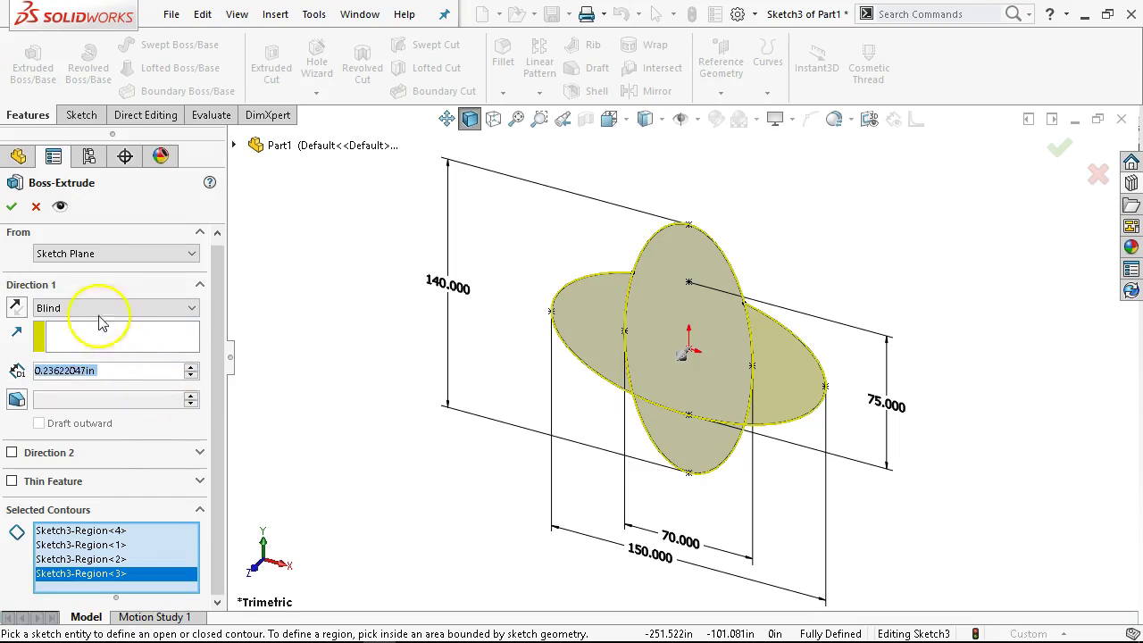
pyautogui.click(12, 207)
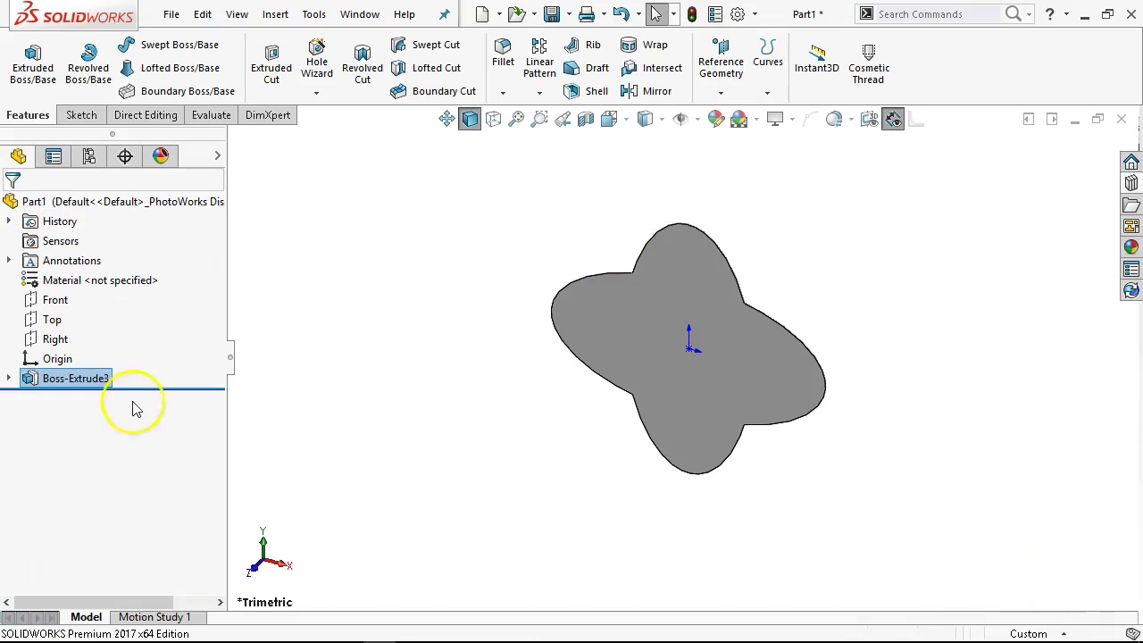
# - Reopen the star extrusion's definition to check its depth, and close it
pyautogui.rightClick(83, 379)
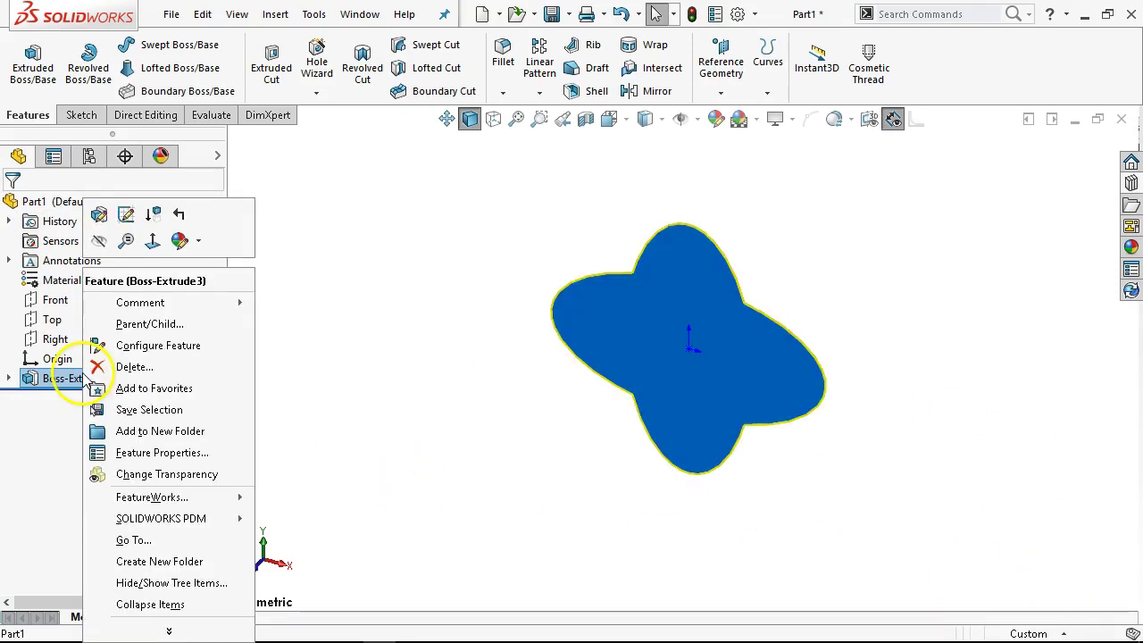
pyautogui.click(99, 215)
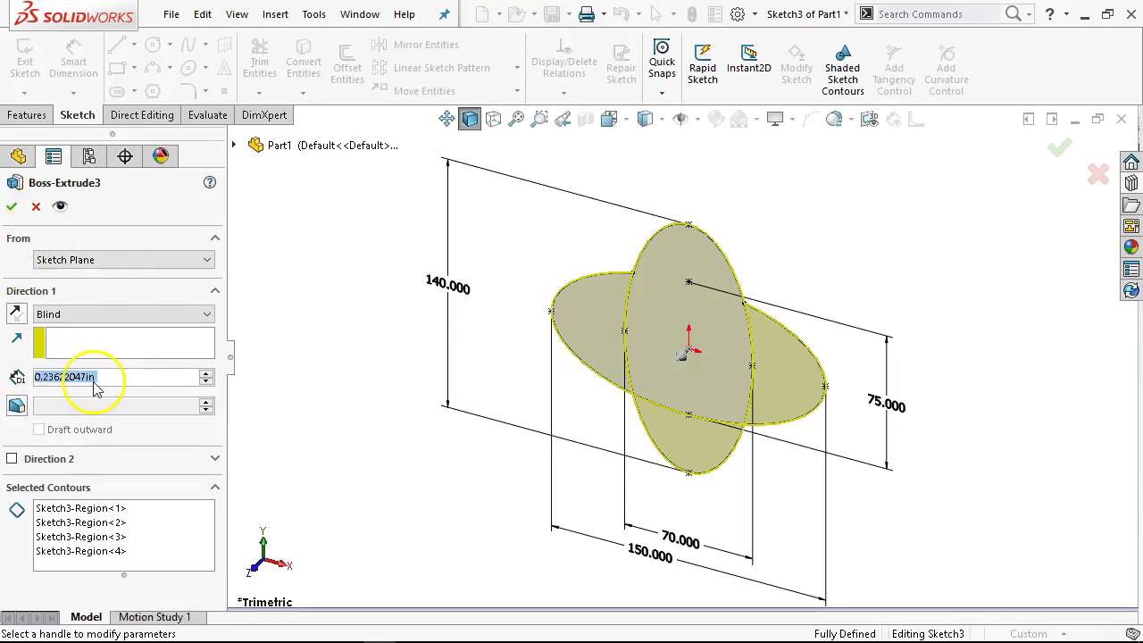
pyautogui.click(13, 207)
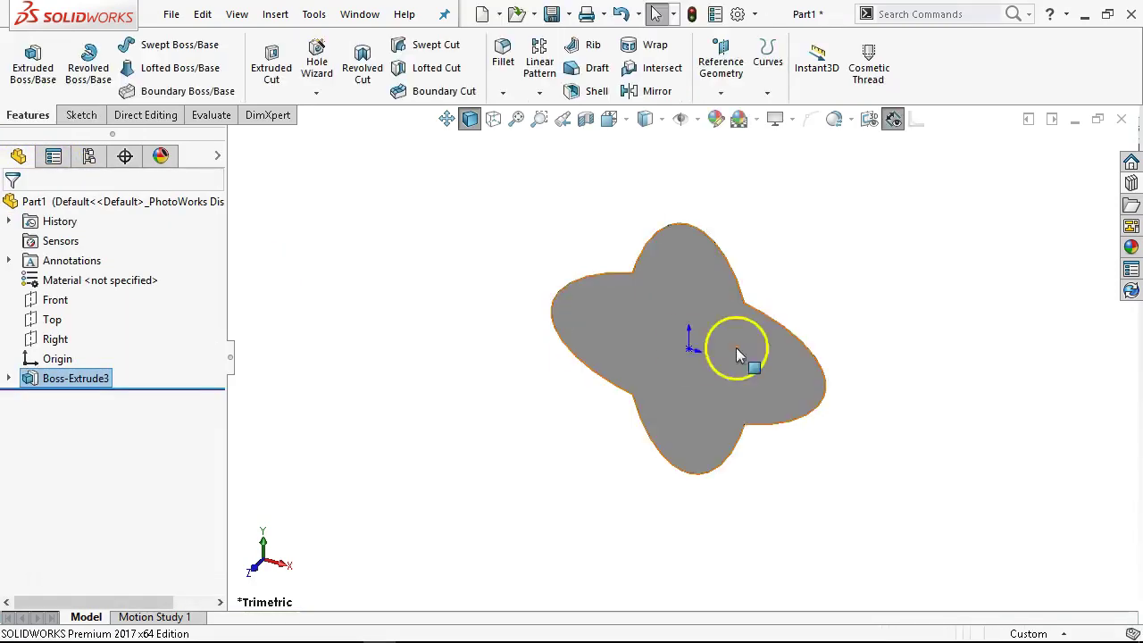
# - Examine the extruded star's thickness close up at the upper right notch, and return to the front view
pyautogui.moveTo(735, 352); pyautogui.dragTo(745, 337, button='middle')
pyautogui.scroll(-8, 732, 316)
pyautogui.moveTo(664, 373); pyautogui.dragTo(655, 388, button='middle')
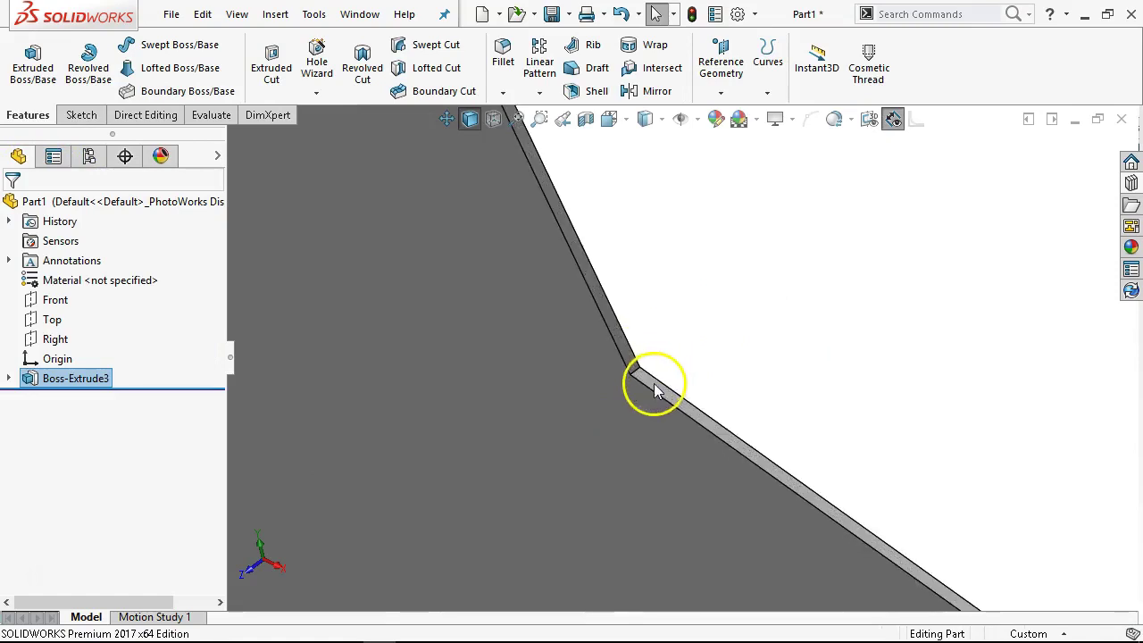
pyautogui.click(638, 369)
pyautogui.moveTo(766, 392); pyautogui.dragTo(798, 384, button='middle')
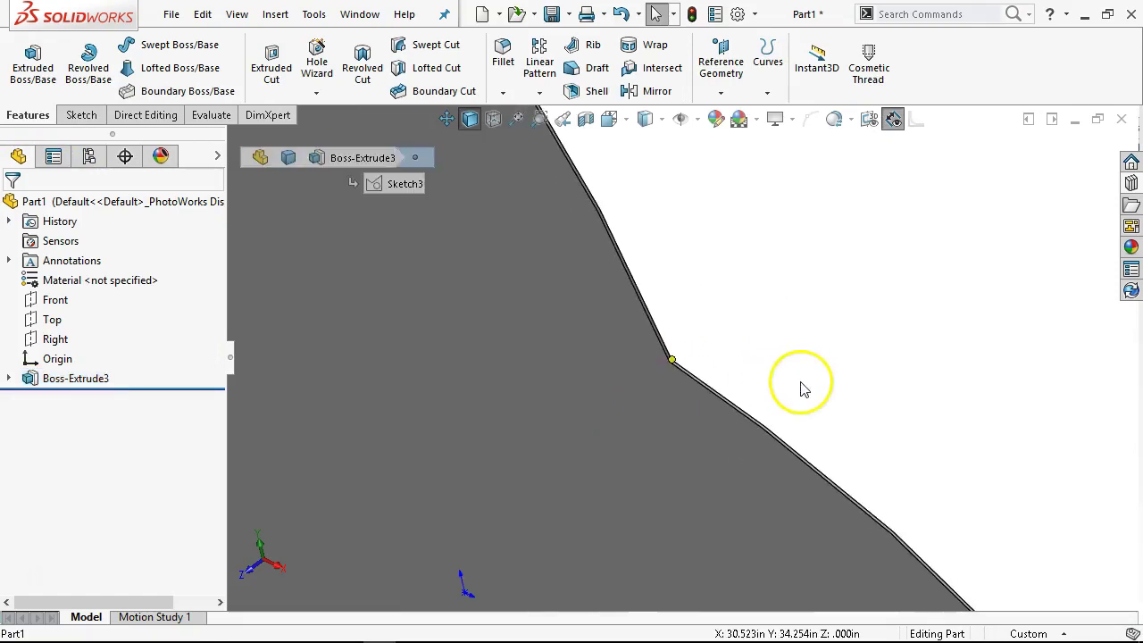
pyautogui.click(791, 372)
pyautogui.scroll(3, 788, 371)
pyautogui.hotkey('ctrl', '1')
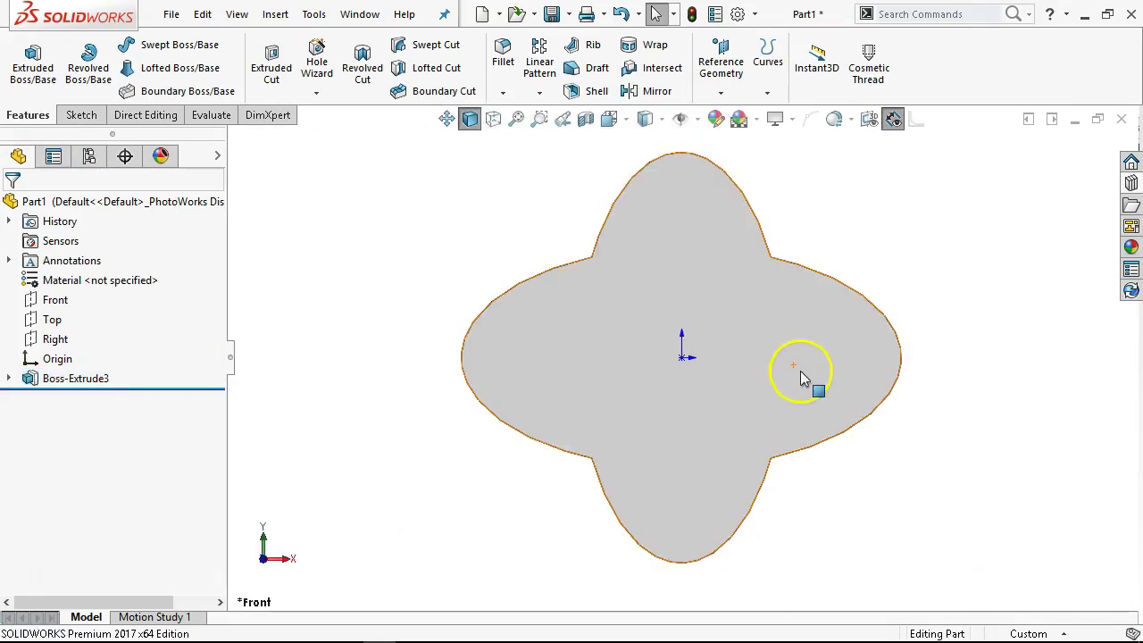
pyautogui.scroll(-2, 755, 344)
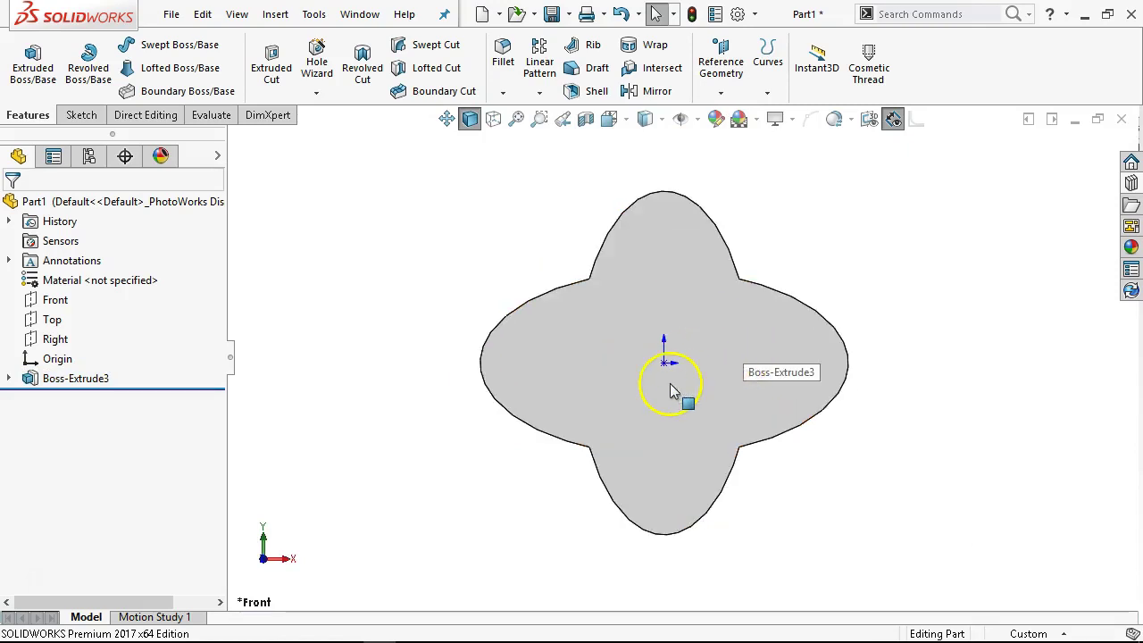
# - Edit the sketch under the star extrusion and set the upright ellipse's full width to 70 mm
pyautogui.click(10, 379)
pyautogui.rightClick(116, 390)
pyautogui.click(115, 329)
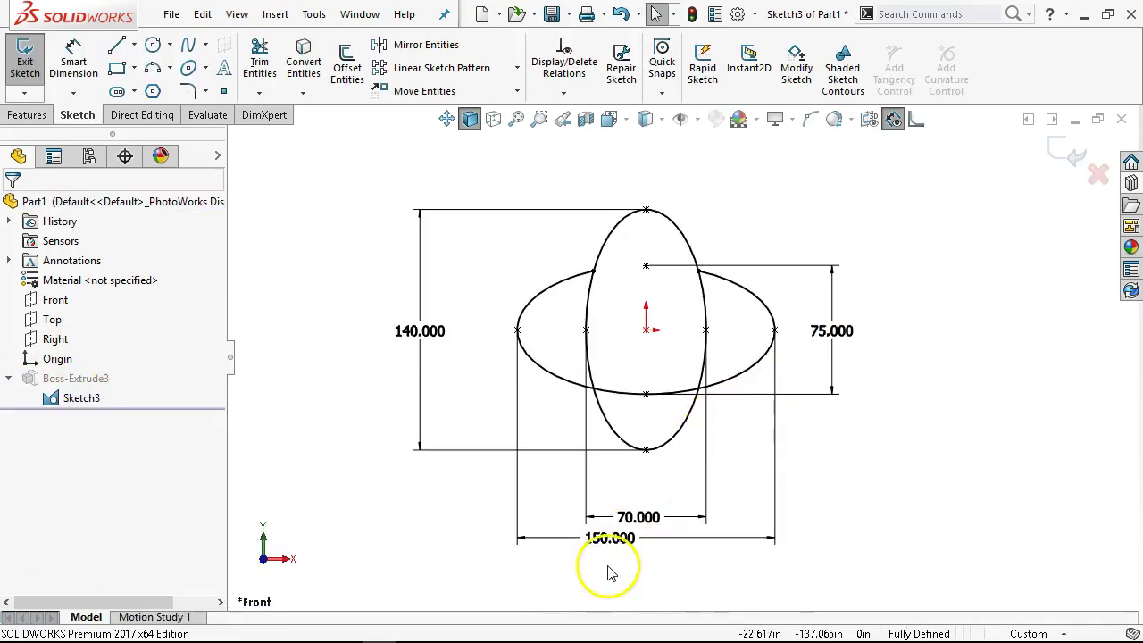
pyautogui.doubleClick(639, 518)
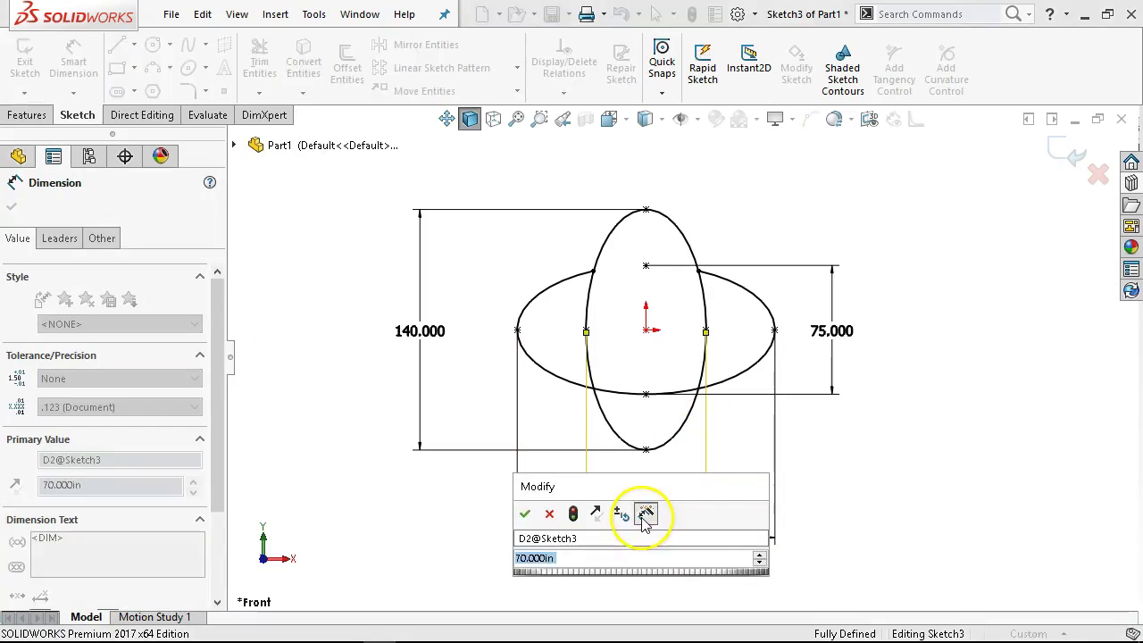
pyautogui.write('70mm')
pyautogui.press('Return')
pyautogui.click(636, 527)
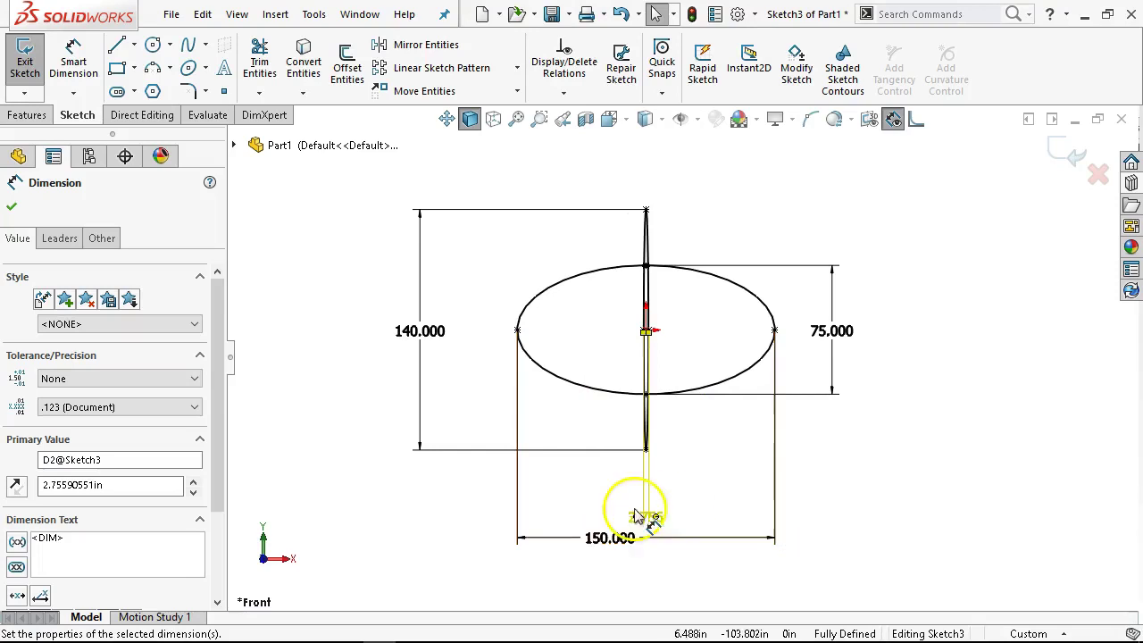
# - Set the wide ellipse's full width to 150 mm and its full height to 75 mm
pyautogui.doubleClick(627, 534)
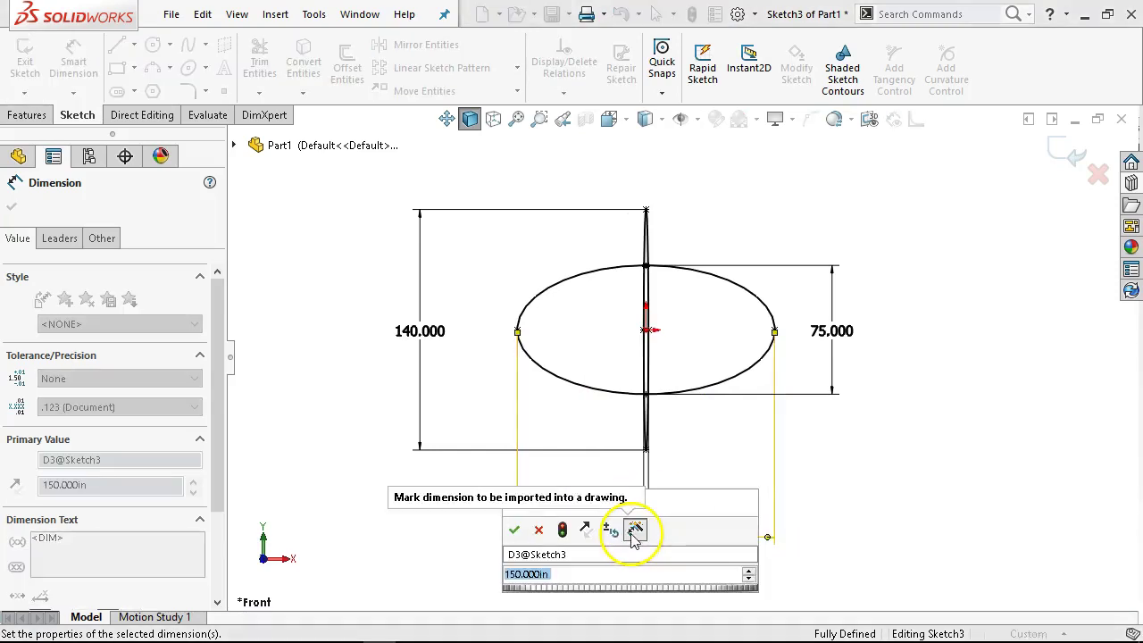
pyautogui.write('150mm')
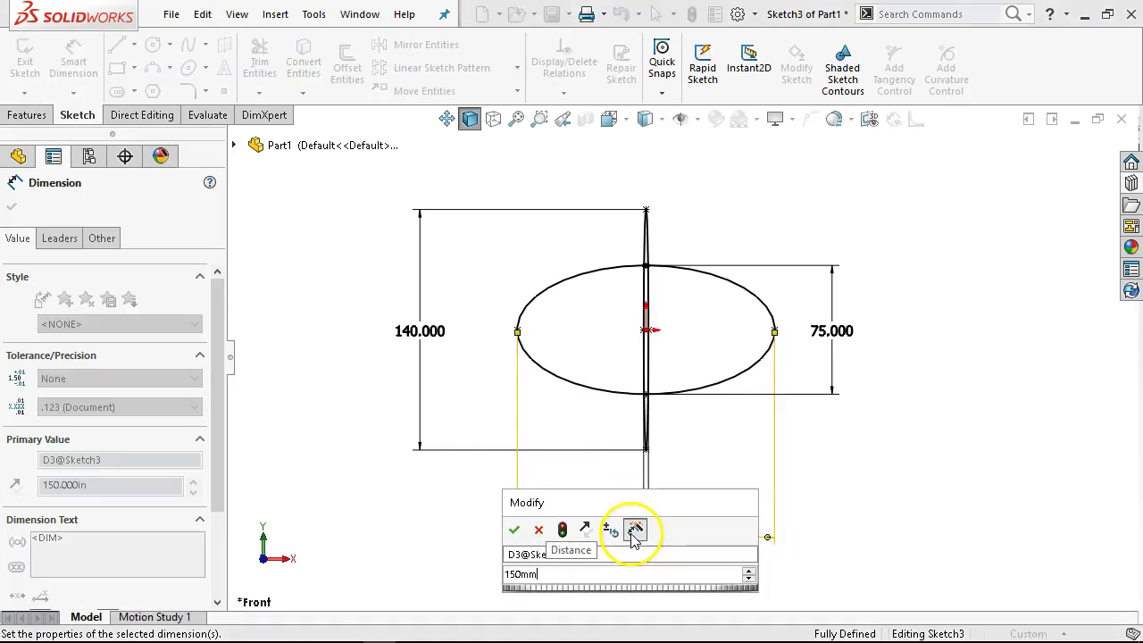
pyautogui.press('Return')
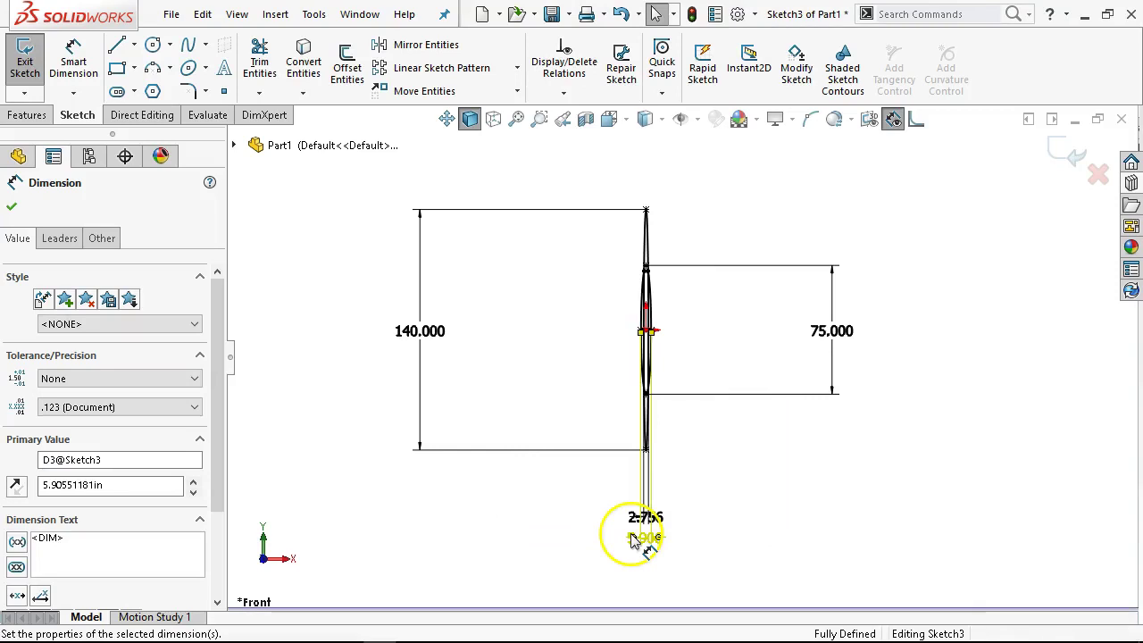
pyautogui.doubleClick(822, 347)
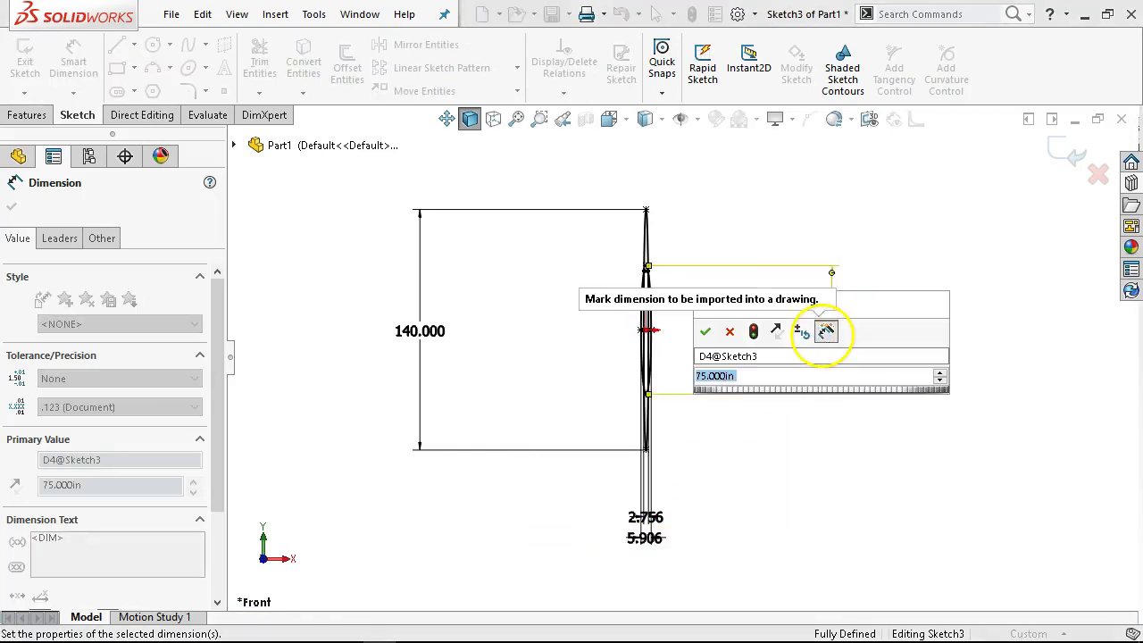
pyautogui.write('75mm')
pyautogui.press('Return')
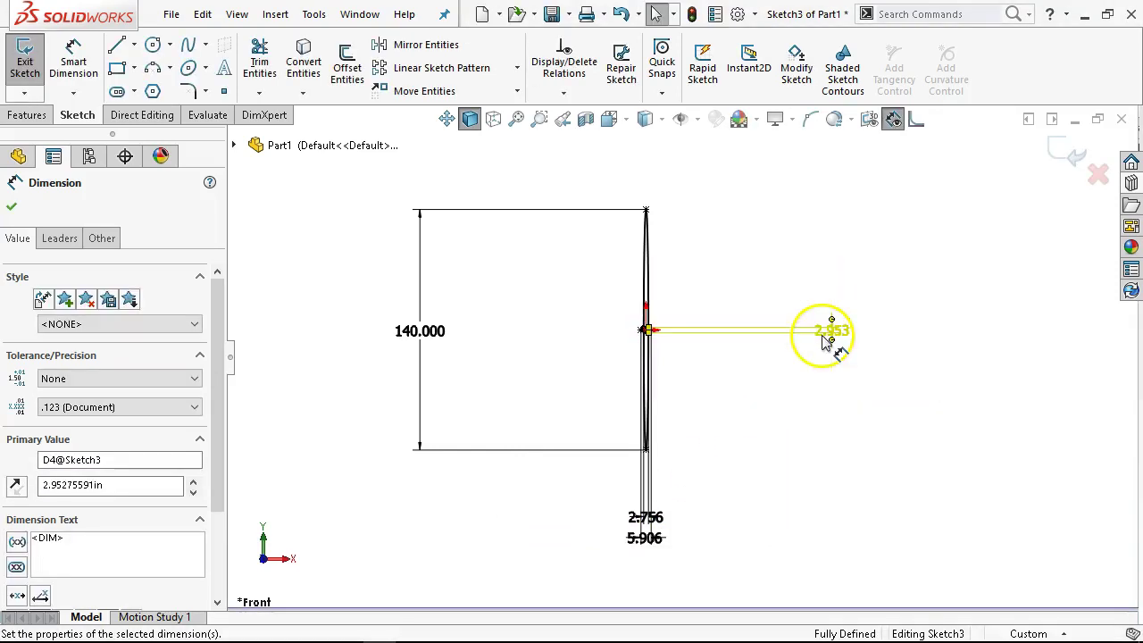
# - Set the upright ellipse's full height to 140 mm
pyautogui.doubleClick(404, 339)
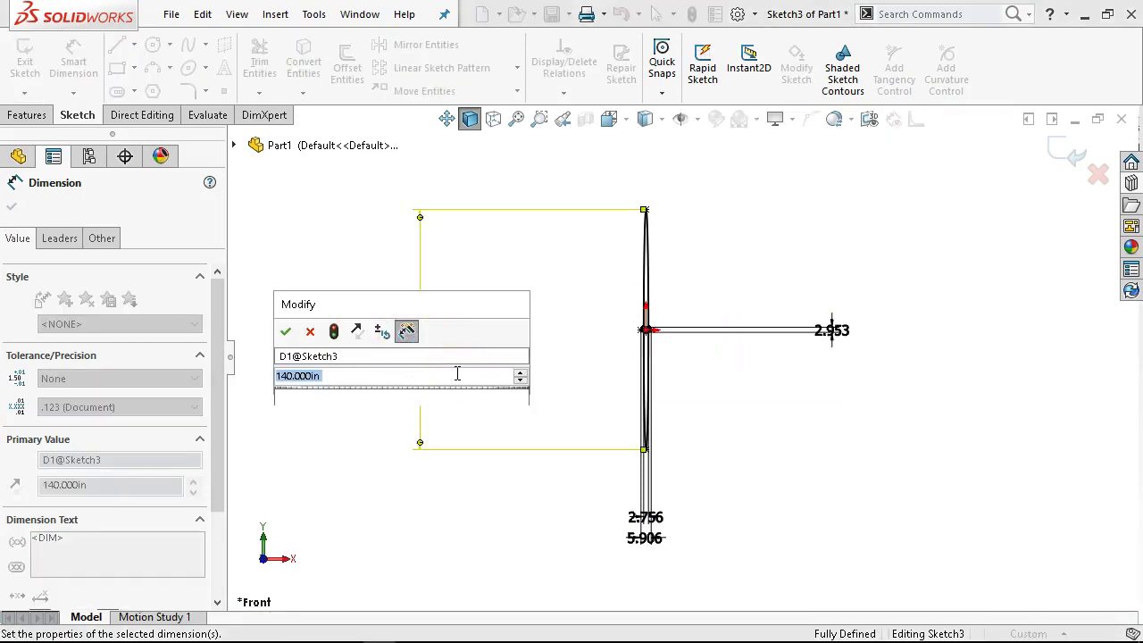
pyautogui.write('140mm')
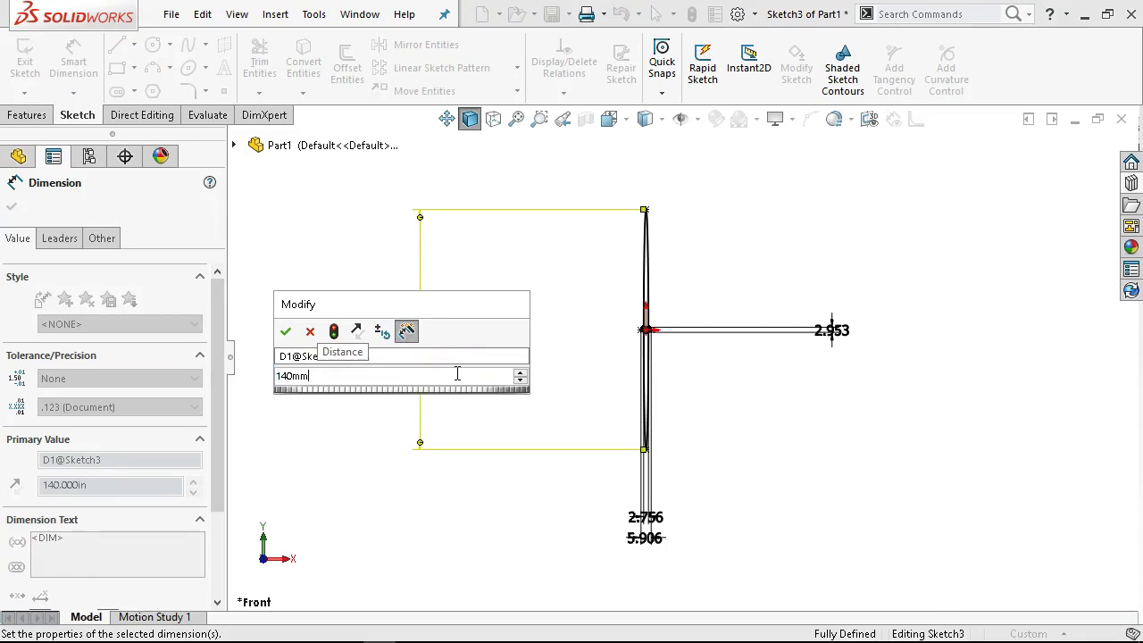
pyautogui.press('Return')
pyautogui.rightClick(879, 222)
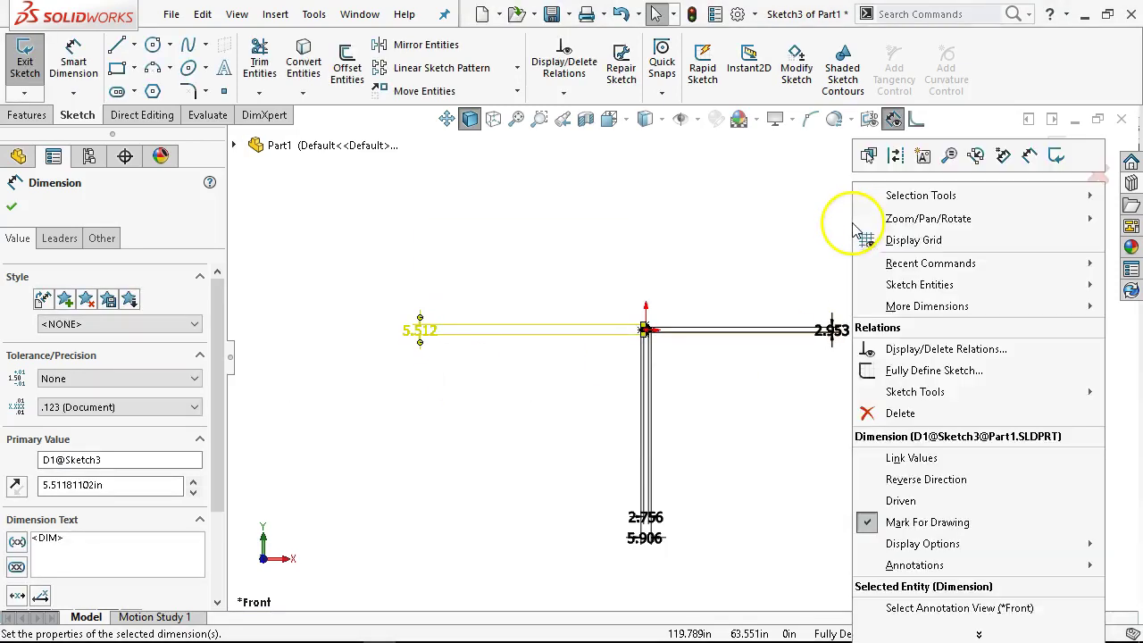
pyautogui.press('Escape')
pyautogui.click(792, 268)
# - Move the ellipse dimensions closer to the profile and exit the sketch
pyautogui.moveTo(681, 495); pyautogui.dragTo(657, 357)
pyautogui.moveTo(831, 338); pyautogui.dragTo(676, 345)
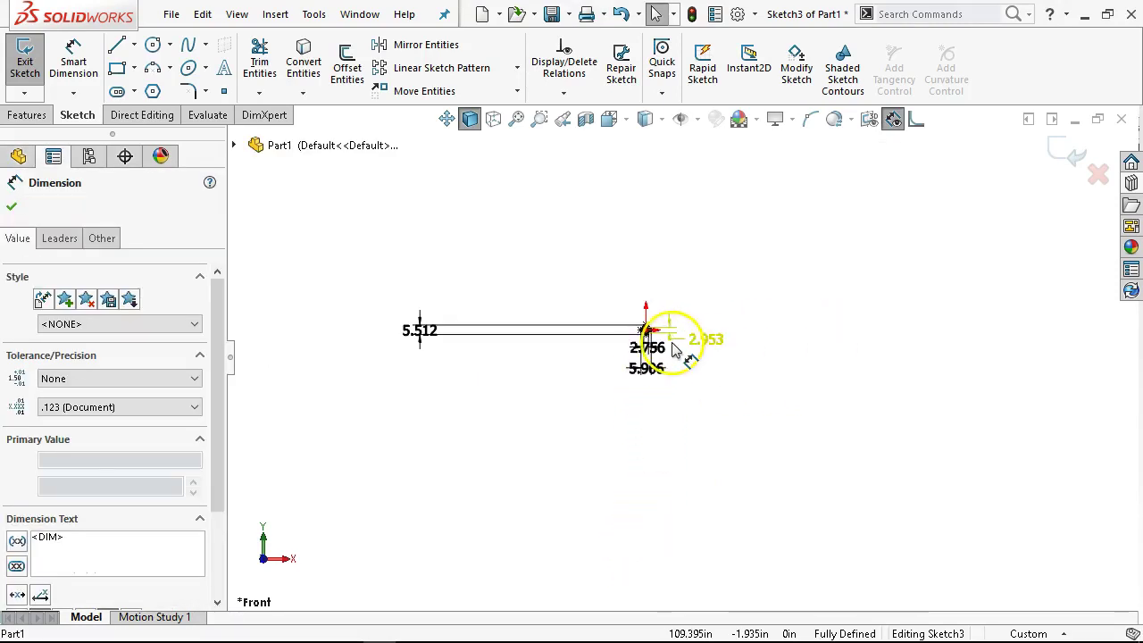
pyautogui.moveTo(423, 334); pyautogui.dragTo(588, 333)
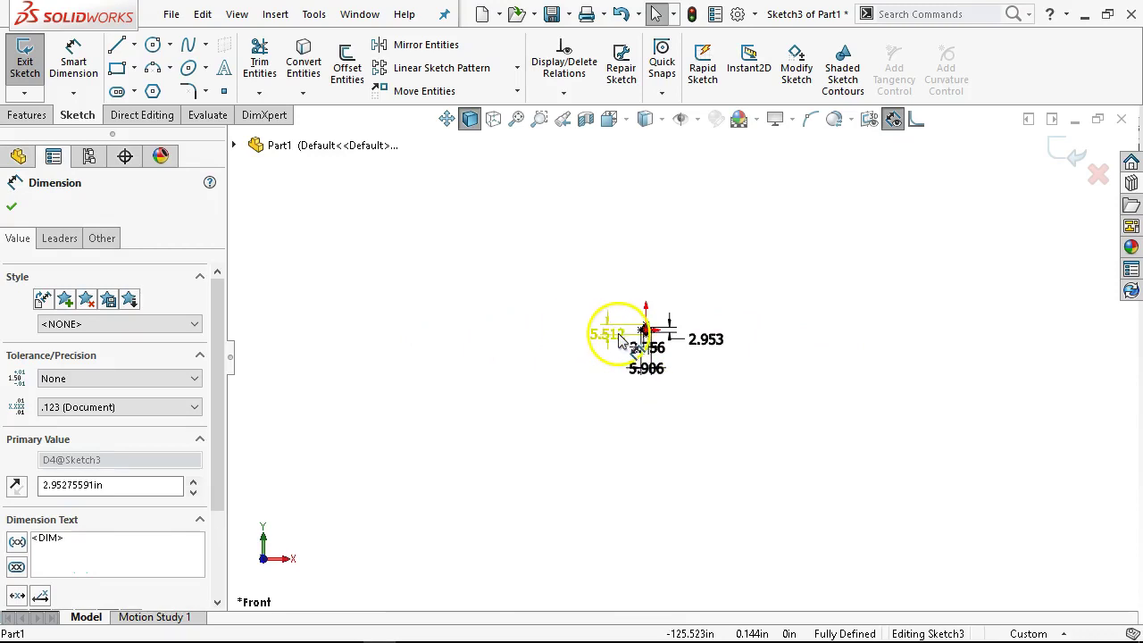
pyautogui.scroll(-4, 658, 366)
pyautogui.scroll(-4, 760, 357)
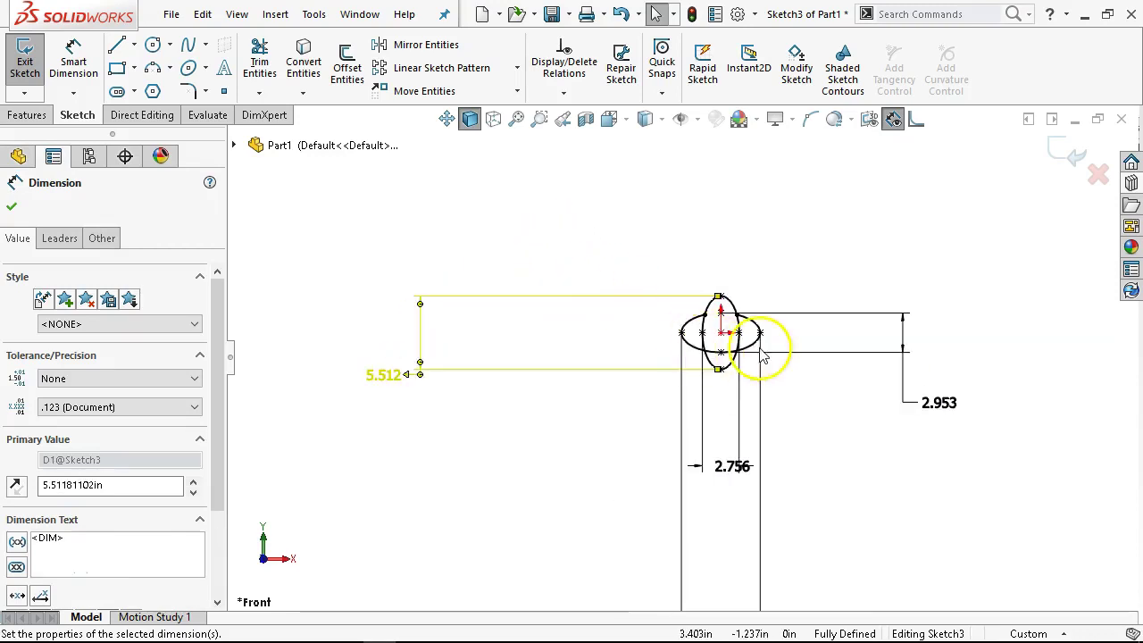
pyautogui.click(1066, 145)
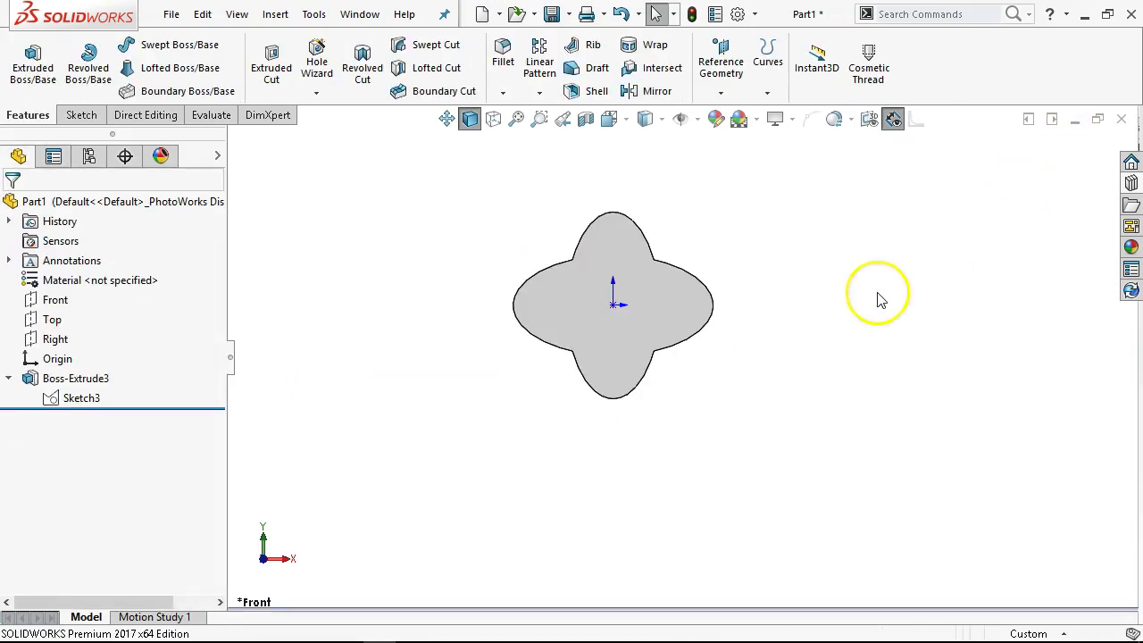
# - Set the document units to MMGS (millimeter, gram, second) with two decimal places for length
pyautogui.moveTo(884, 263); pyautogui.dragTo(745, 302, button='middle')
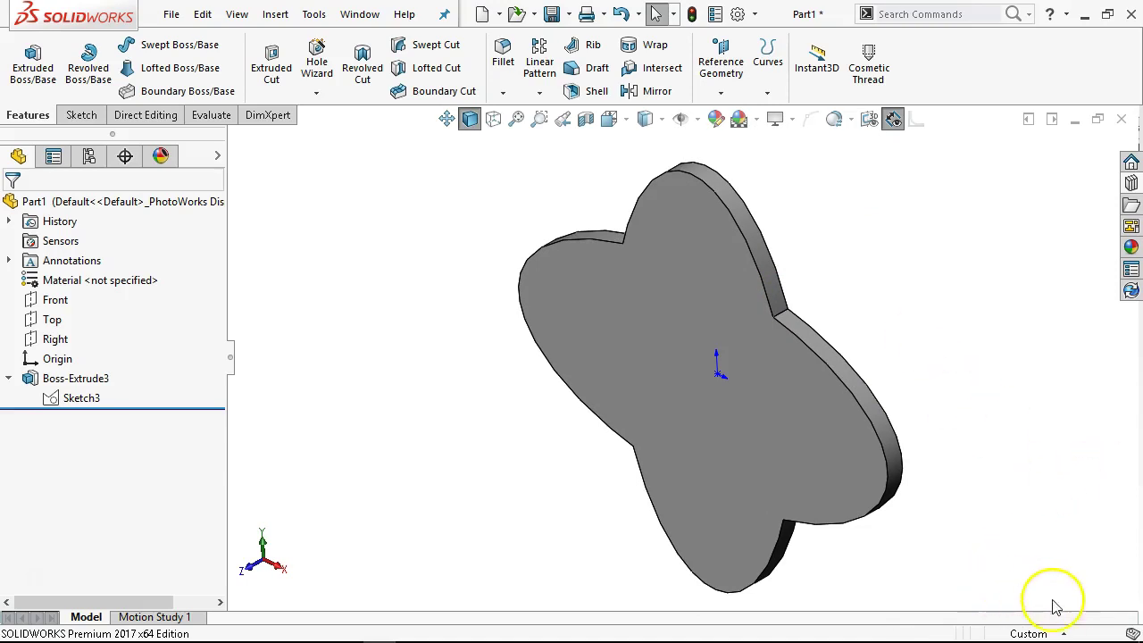
pyautogui.click(1061, 633)
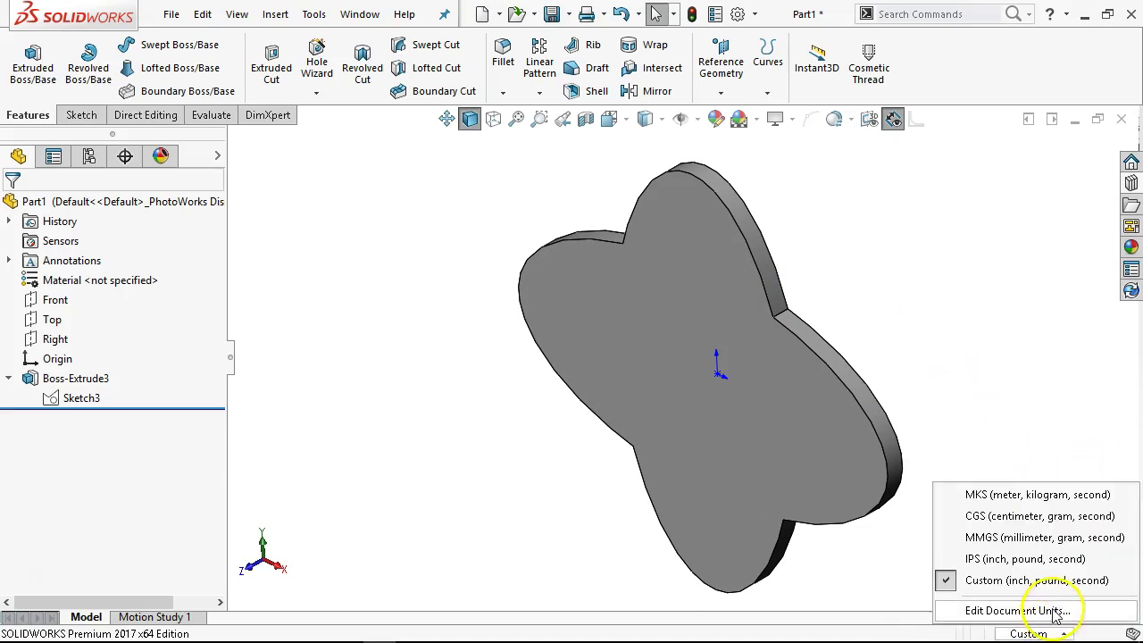
pyautogui.click(1009, 611)
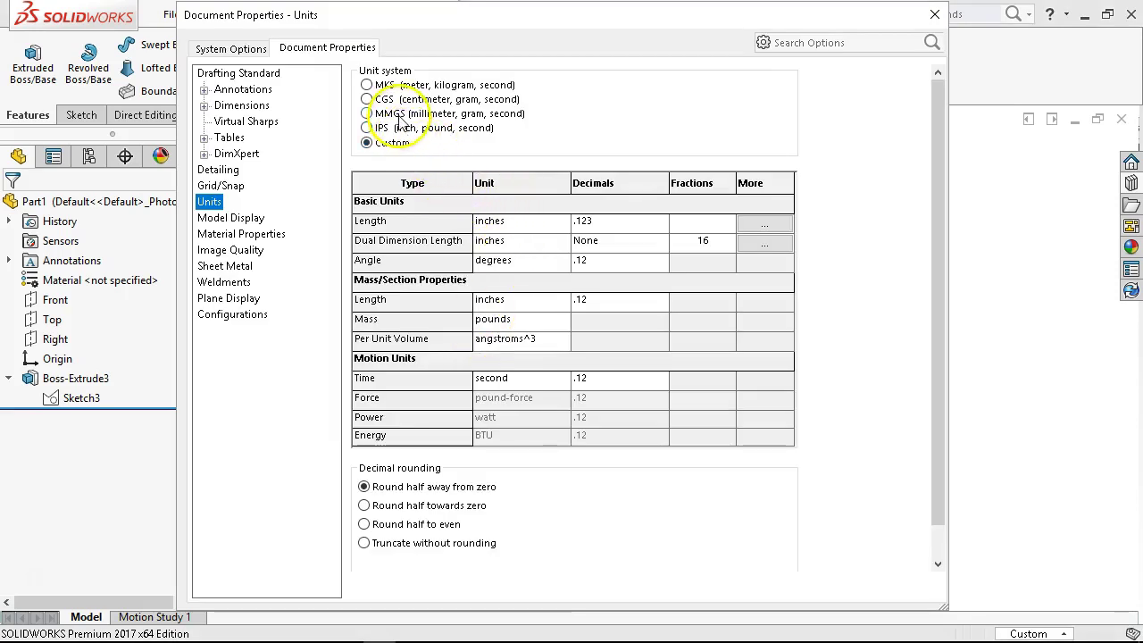
pyautogui.click(395, 114)
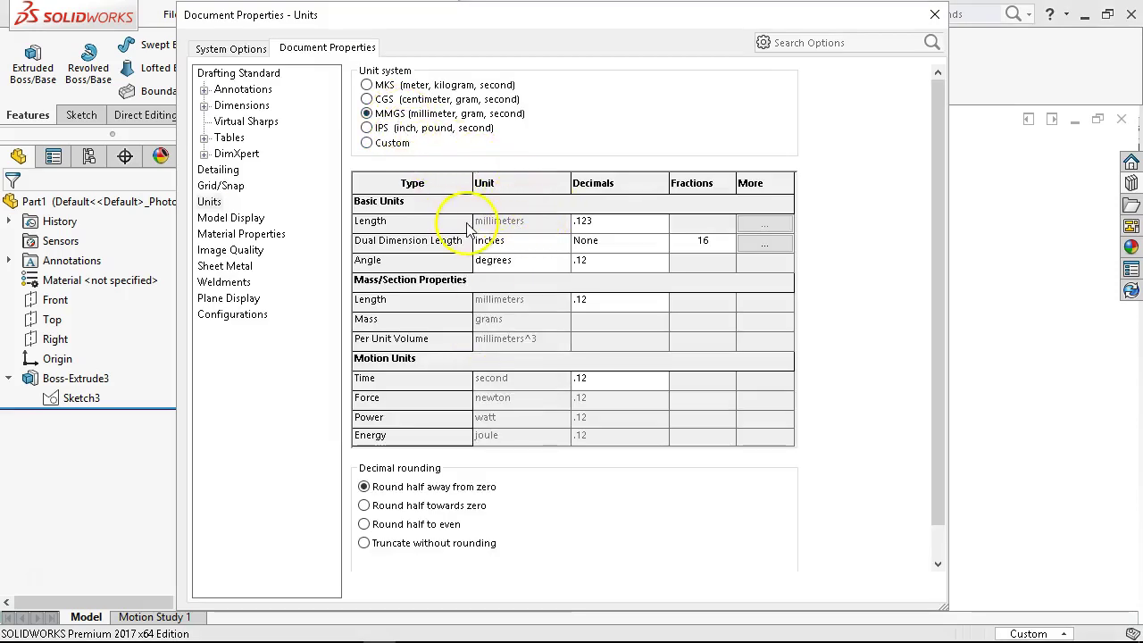
pyautogui.click(661, 221)
pyautogui.click(601, 247)
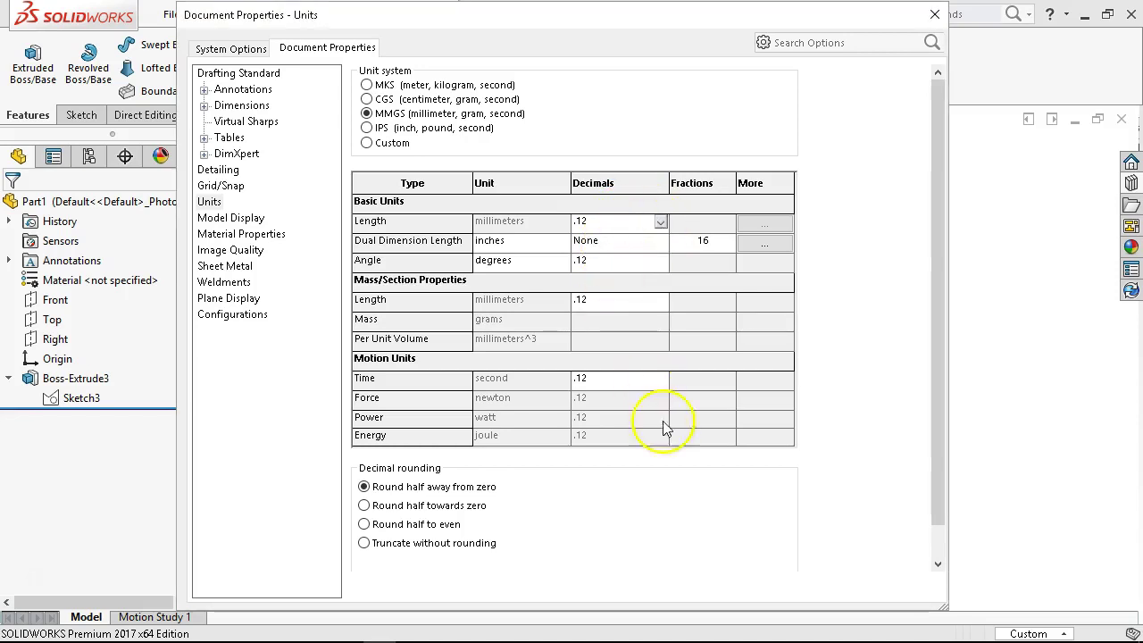
pyautogui.click(211, 202)
pyautogui.press('Return')
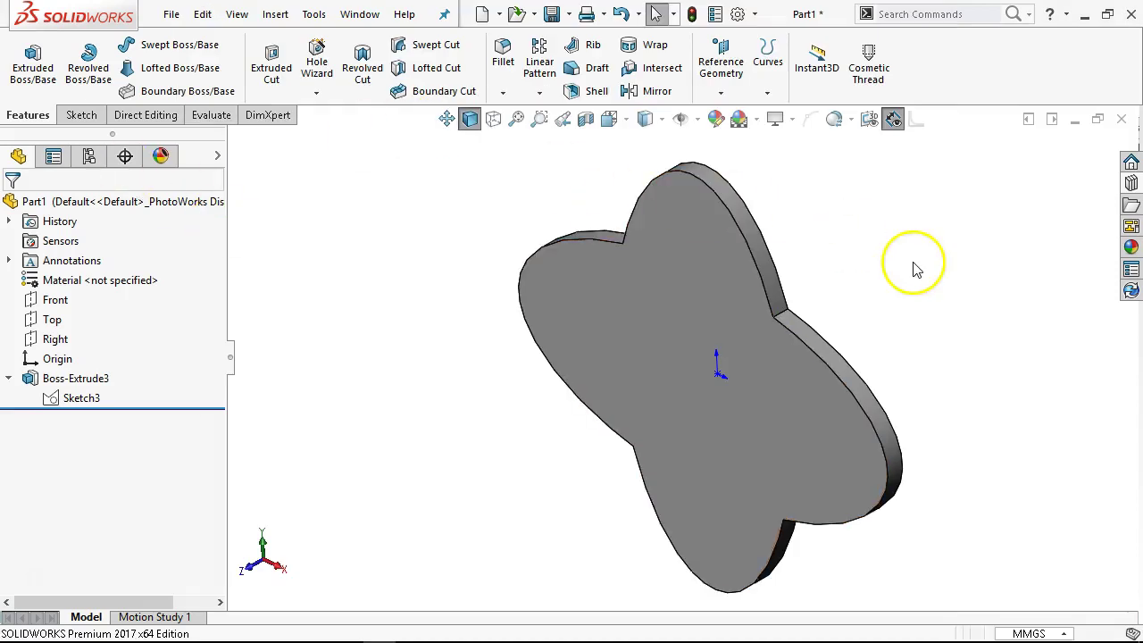
# - Start a sketch on the star's front face and consult Figure P2-18 in Adobe Acrobat for the ratchet tooth dimensions
pyautogui.hotkey('ctrl', '1')
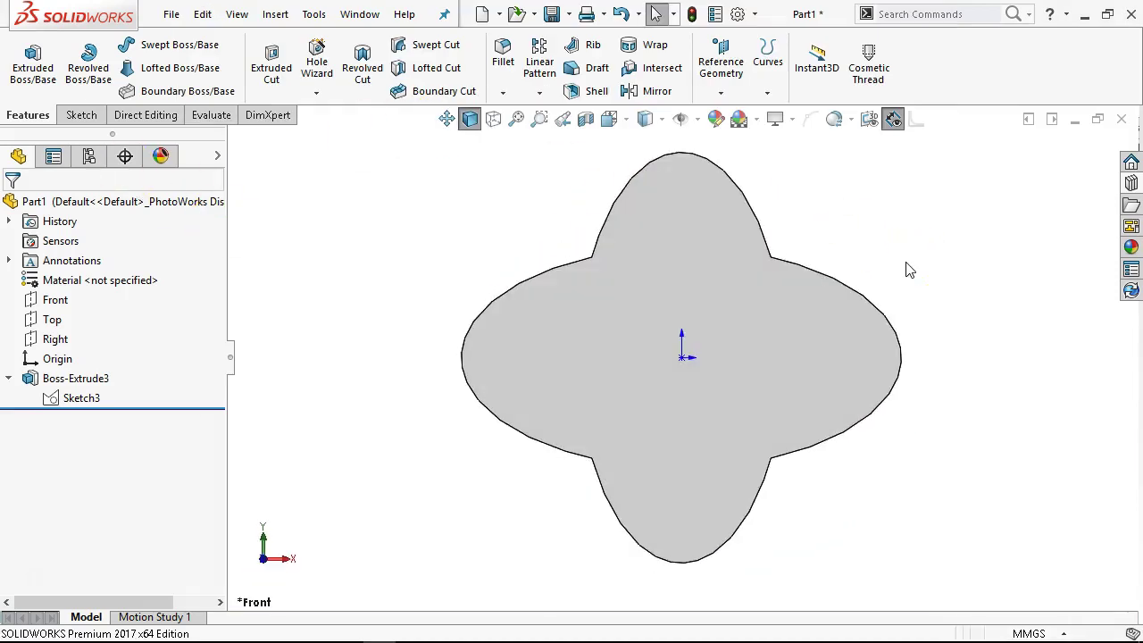
pyautogui.click(656, 292)
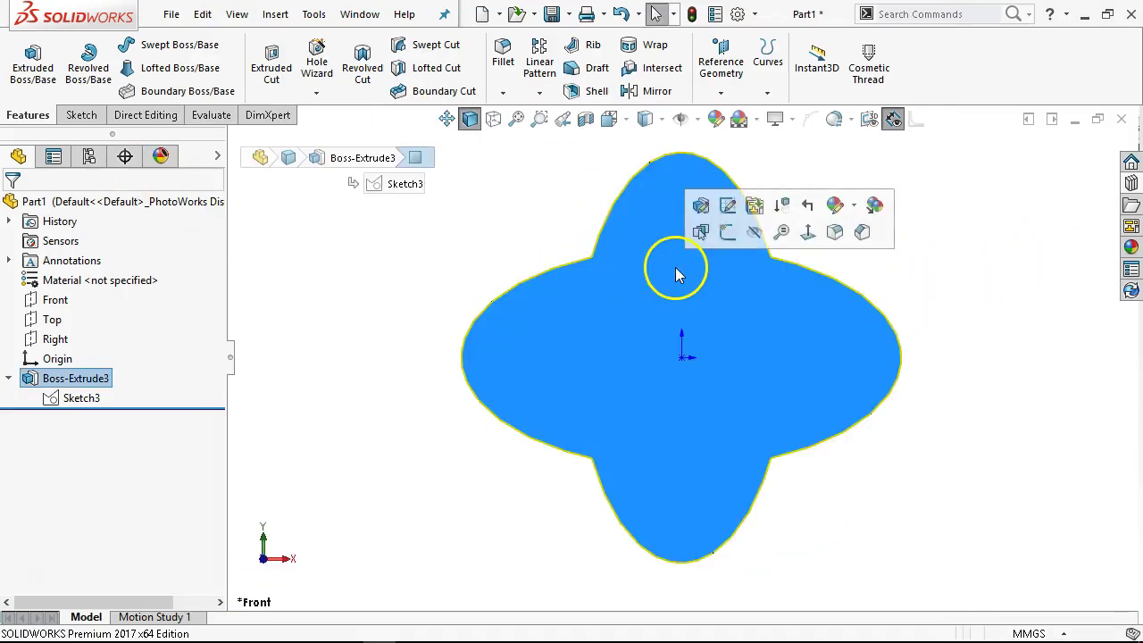
pyautogui.click(727, 232)
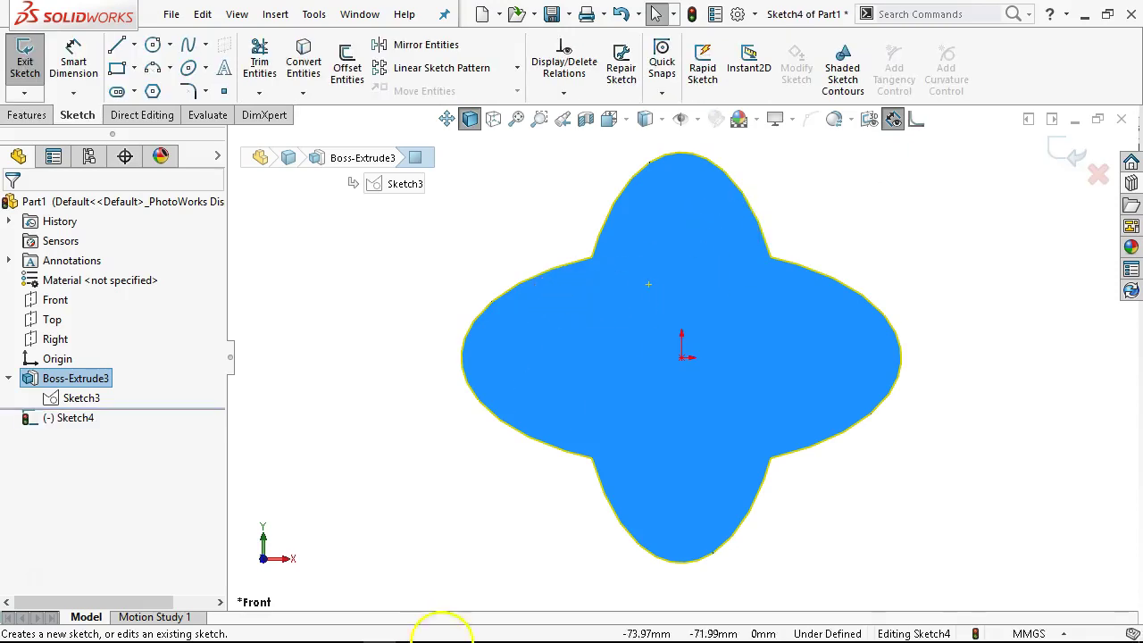
pyautogui.click(412, 627)
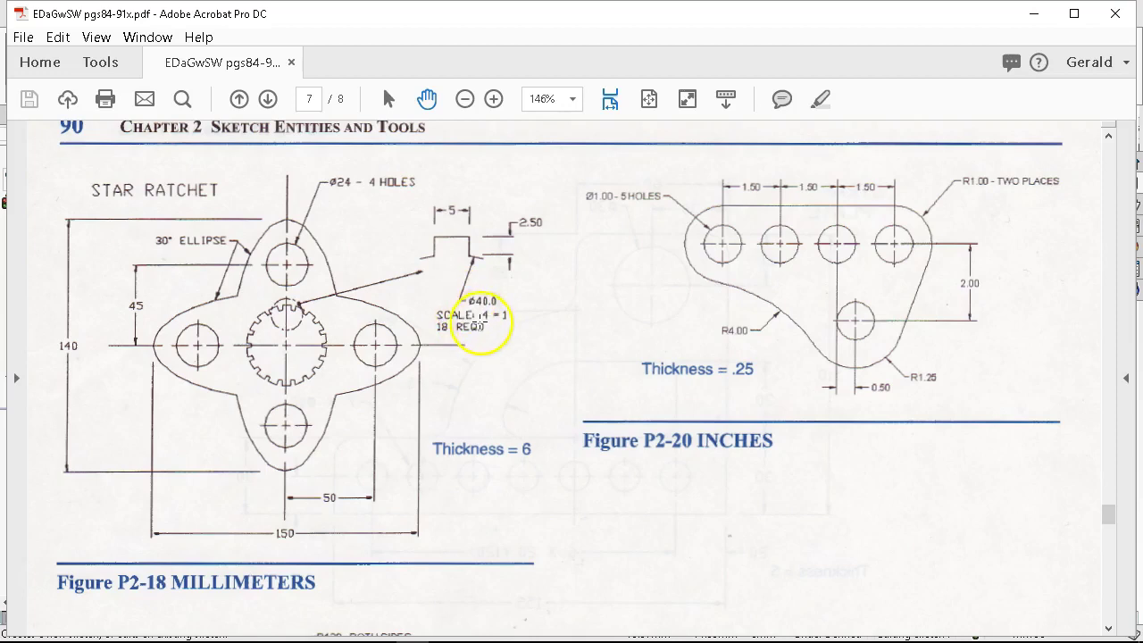
pyautogui.click(1034, 14)
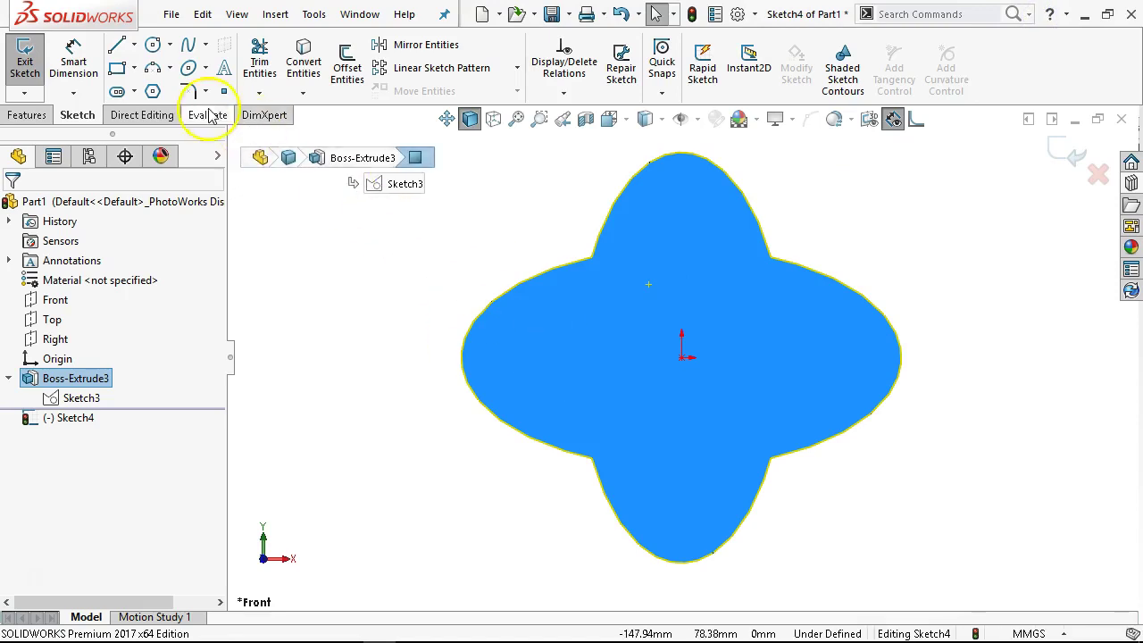
# - Sketch a three-line tooth outline, open at the bottom, above the origin, about 7.7 mm wide and 3.1 mm high
pyautogui.scroll(-3, 722, 287)
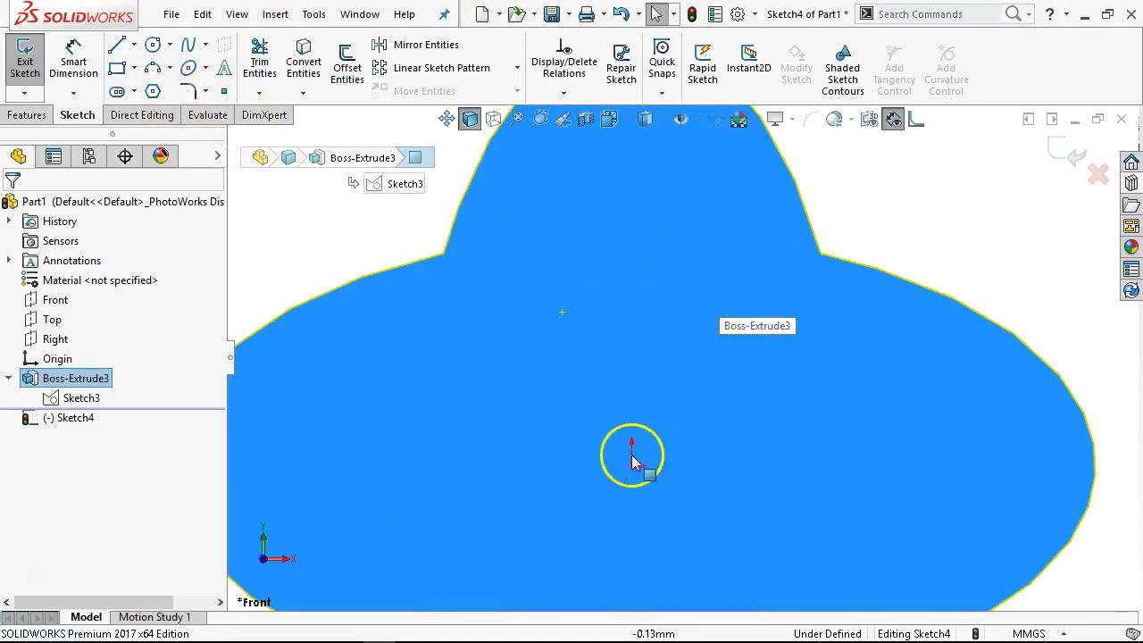
pyautogui.scroll(-1, 633, 455)
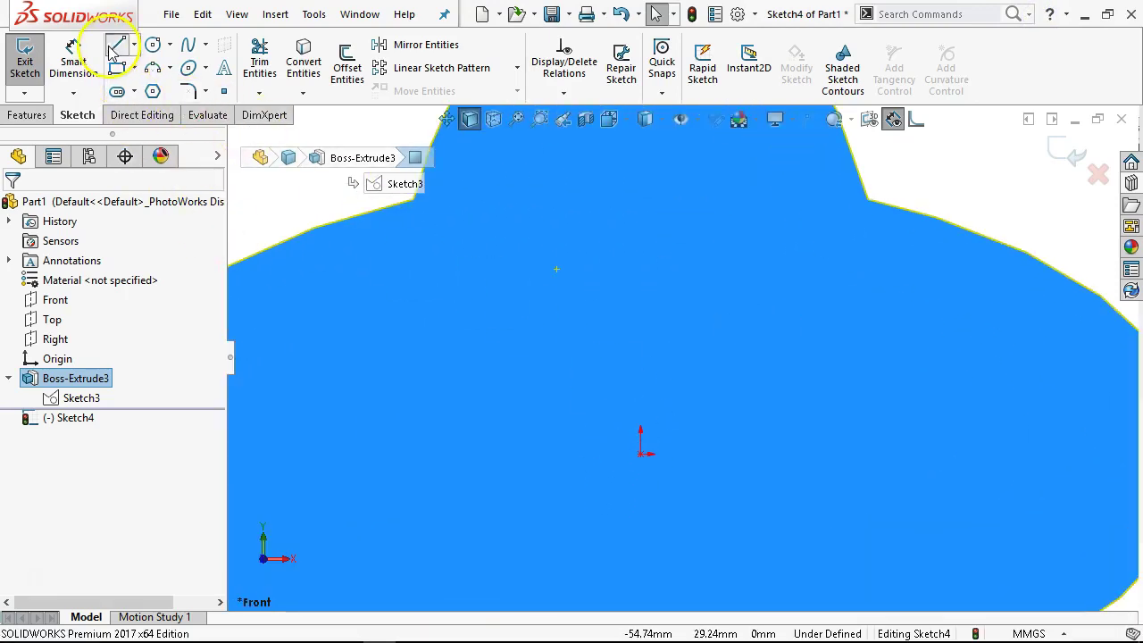
pyautogui.click(117, 45)
pyautogui.click(607, 280)
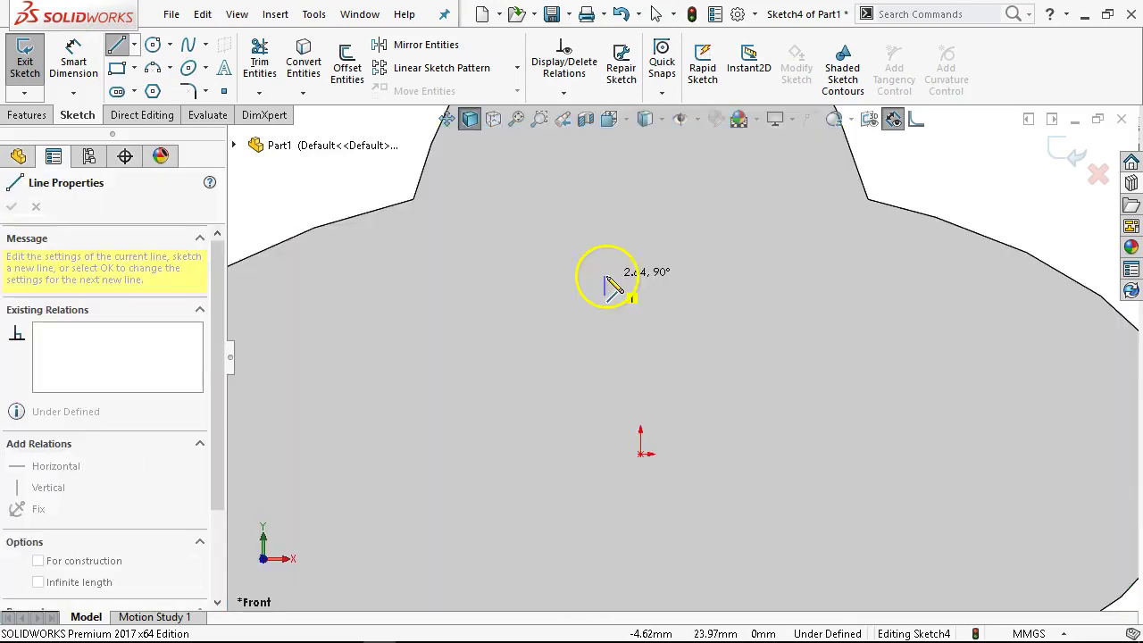
pyautogui.click(606, 272)
pyautogui.click(661, 271)
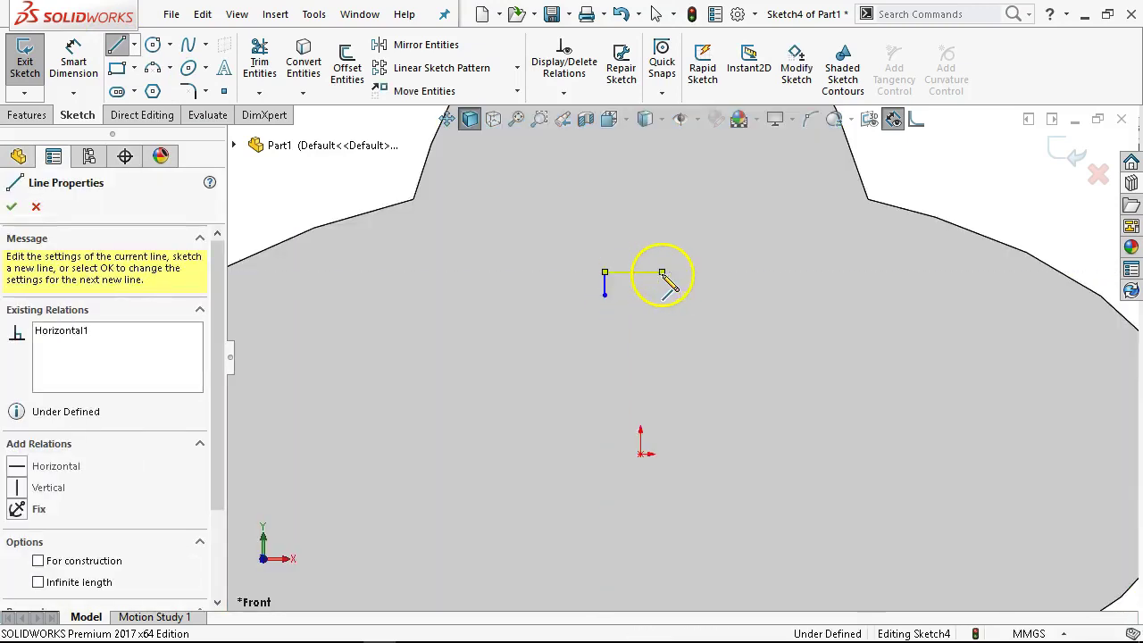
pyautogui.click(662, 295)
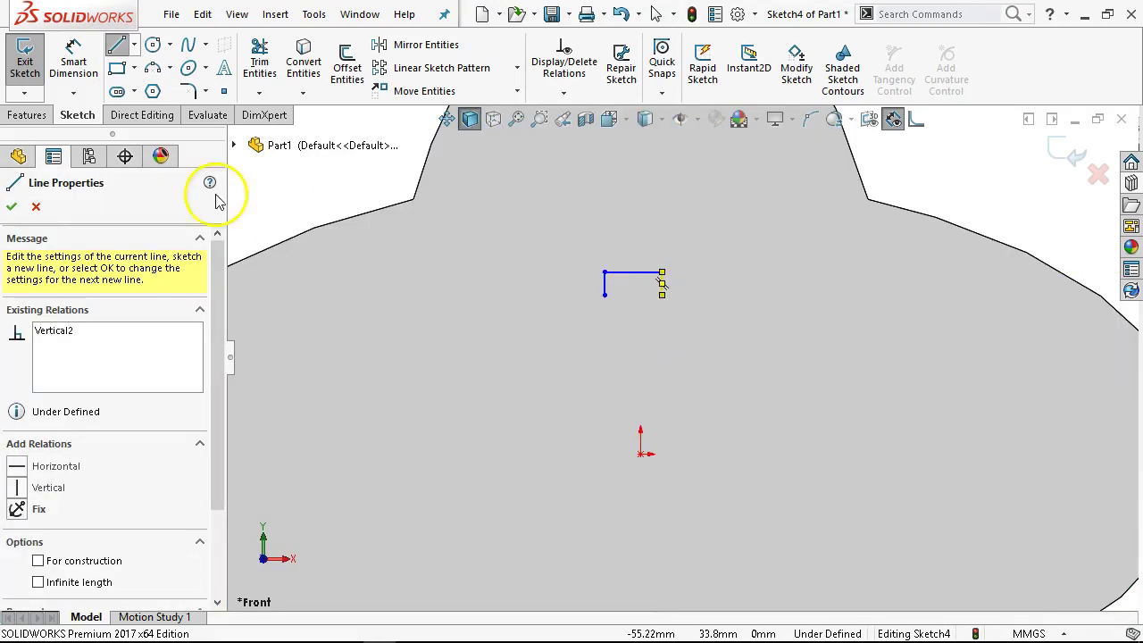
# - Draw a centerpoint arc about the origin, starting at the tooth's lower right endpoint, with a radius of about 21.5 mm and an angle of about 10°
pyautogui.click(169, 68)
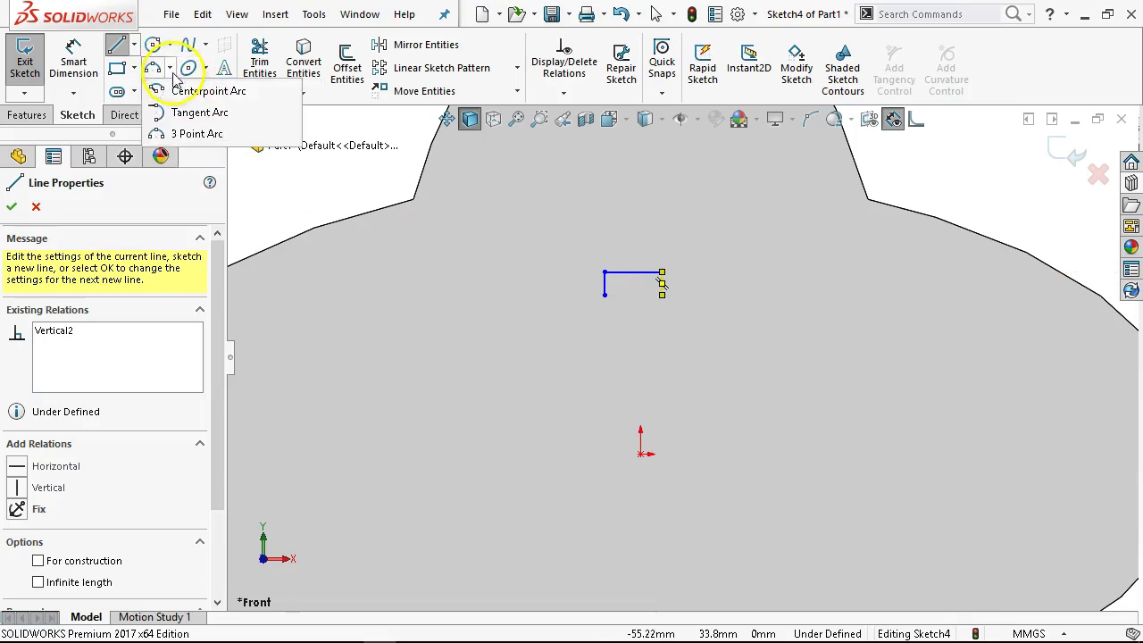
pyautogui.click(199, 90)
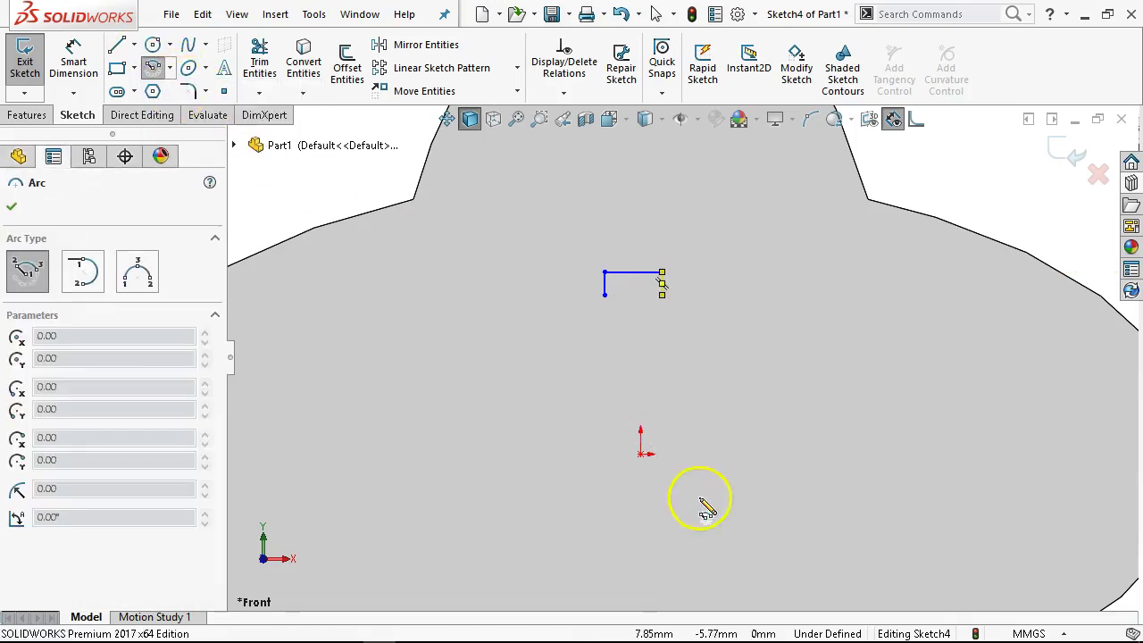
pyautogui.click(641, 454)
pyautogui.click(662, 296)
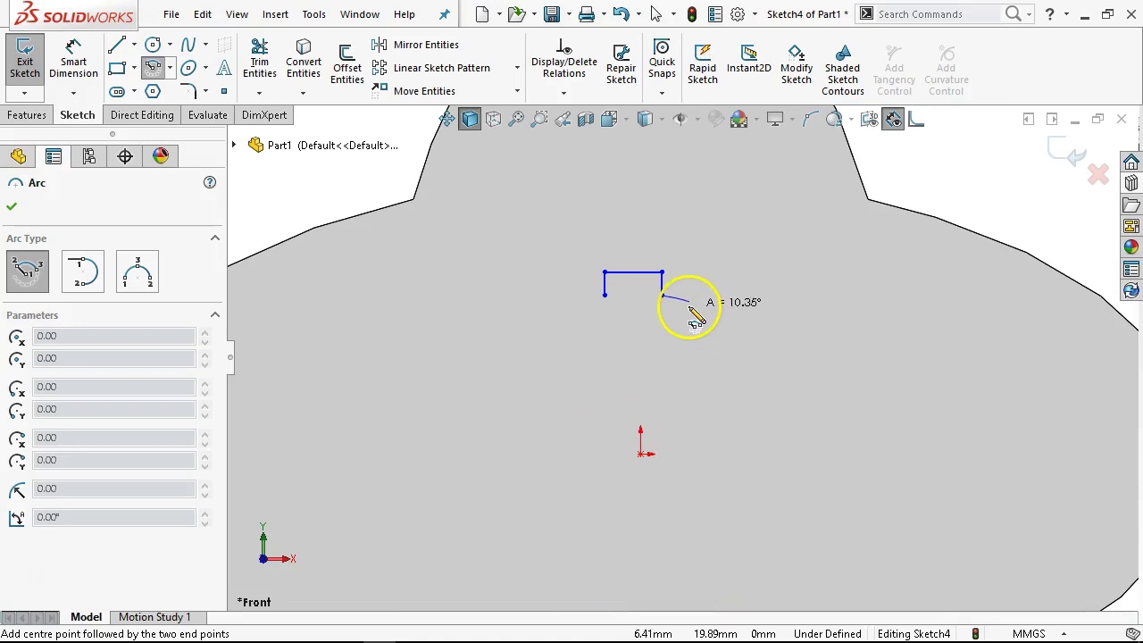
pyautogui.click(694, 317)
# - Dimension the tooth's horizontal top line to 5 mm
pyautogui.rightClick(755, 225)
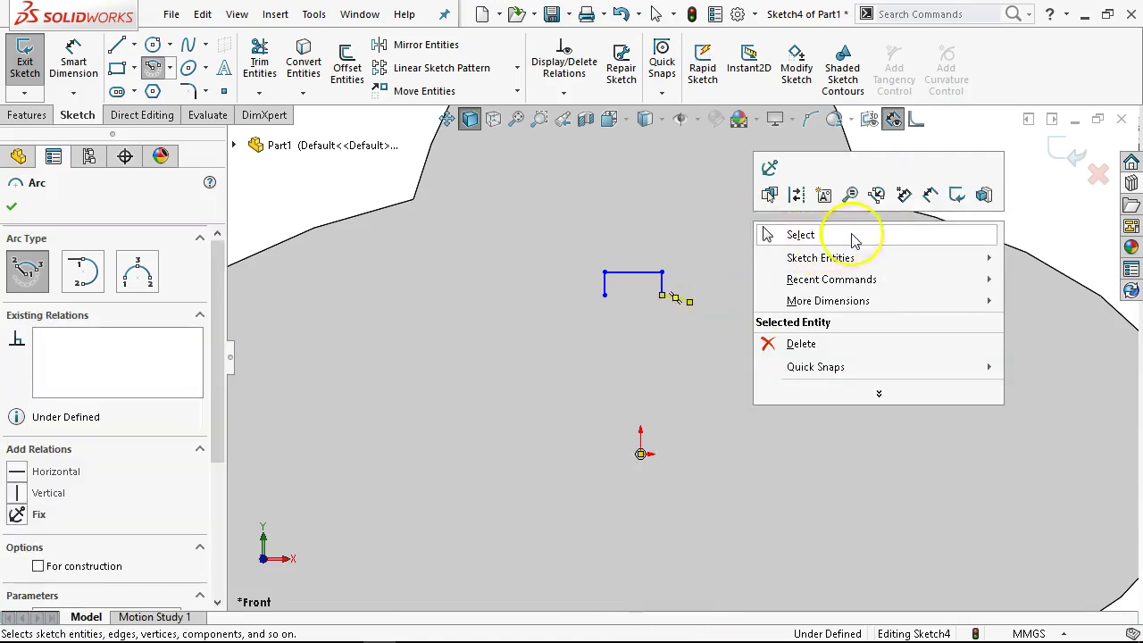
pyautogui.click(931, 194)
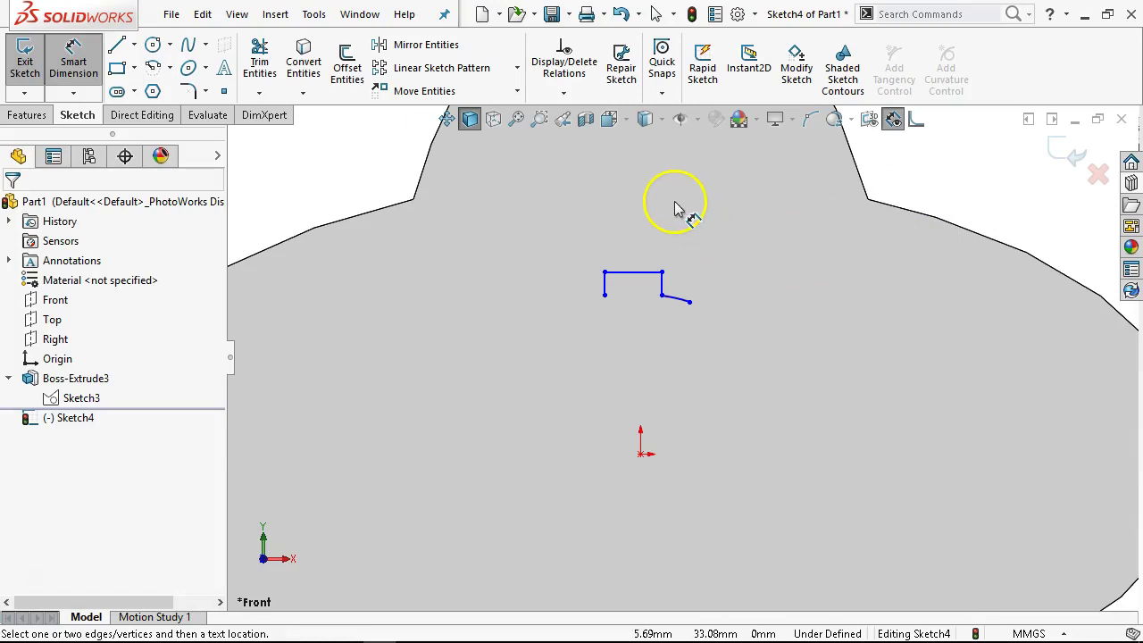
pyautogui.click(634, 272)
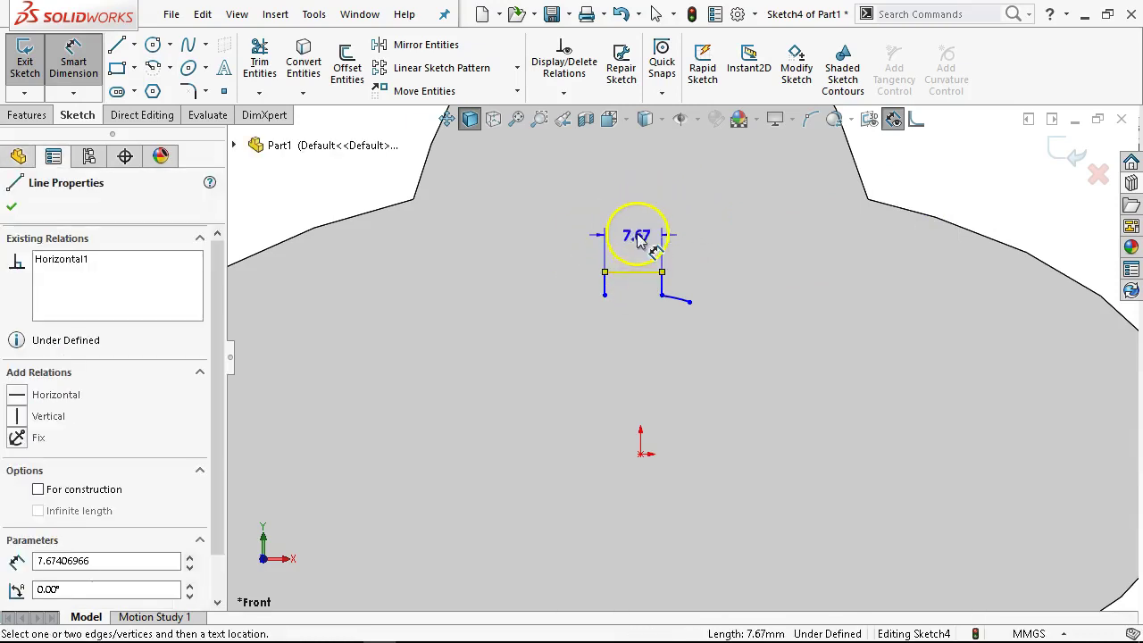
pyautogui.click(637, 239)
pyautogui.write('5')
pyautogui.press('Return')
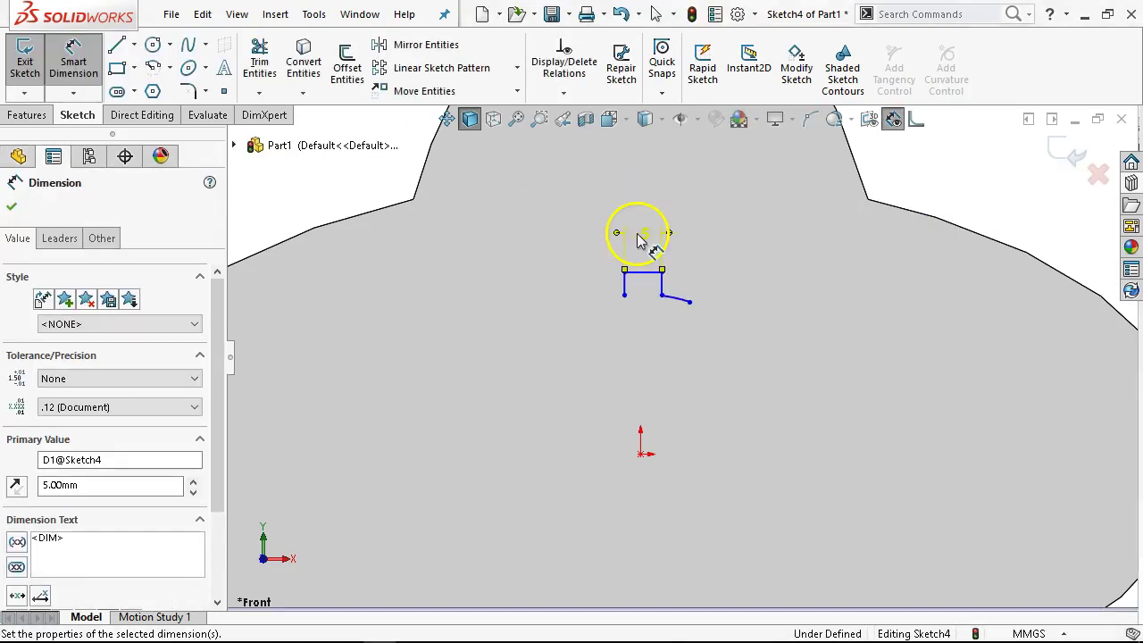
# - Dimension the arc beside the tooth to a 20 mm radius
pyautogui.click(683, 304)
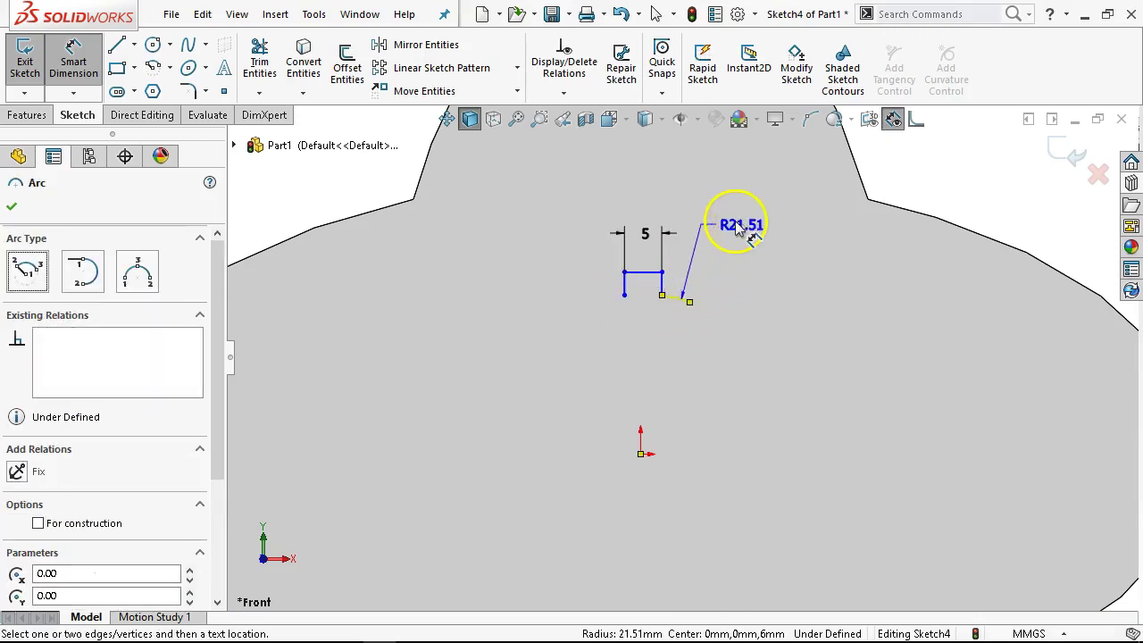
pyautogui.click(736, 225)
pyautogui.write('2')
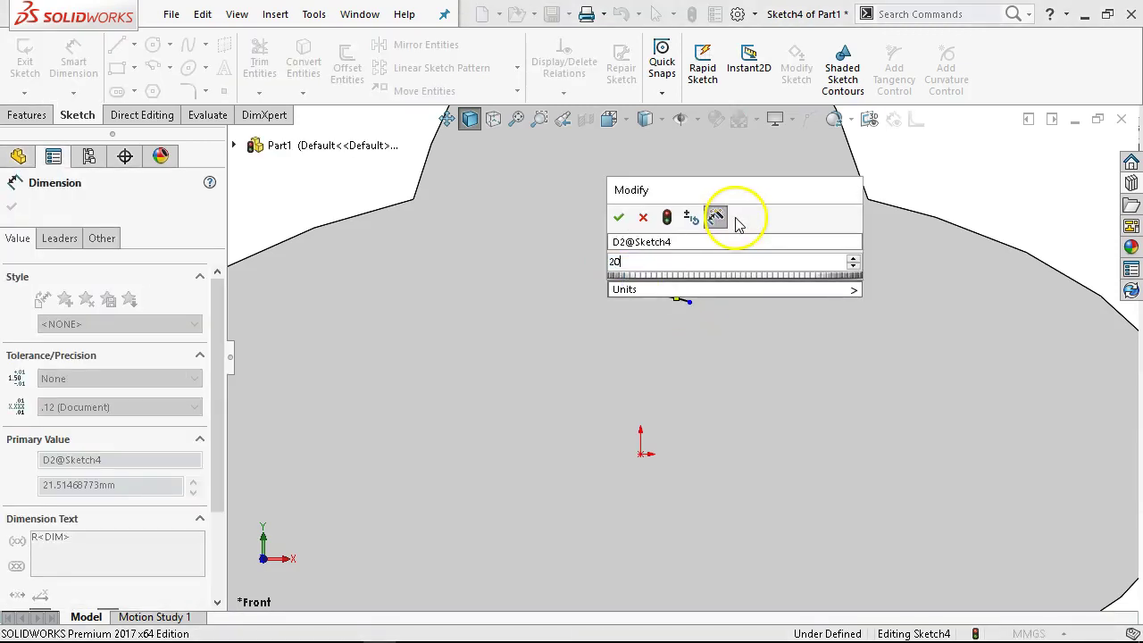
pyautogui.write('0')
pyautogui.press('Return')
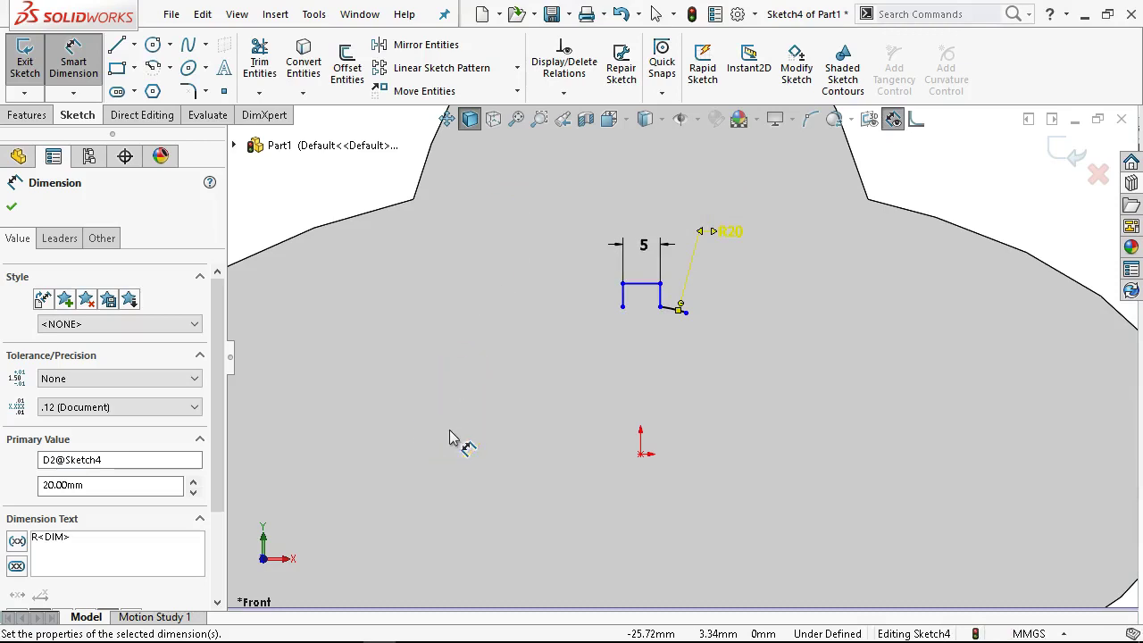
# - Dimension the tooth's right vertical line to 2.5 mm
pyautogui.click(662, 300)
pyautogui.click(836, 268)
pyautogui.write('2')
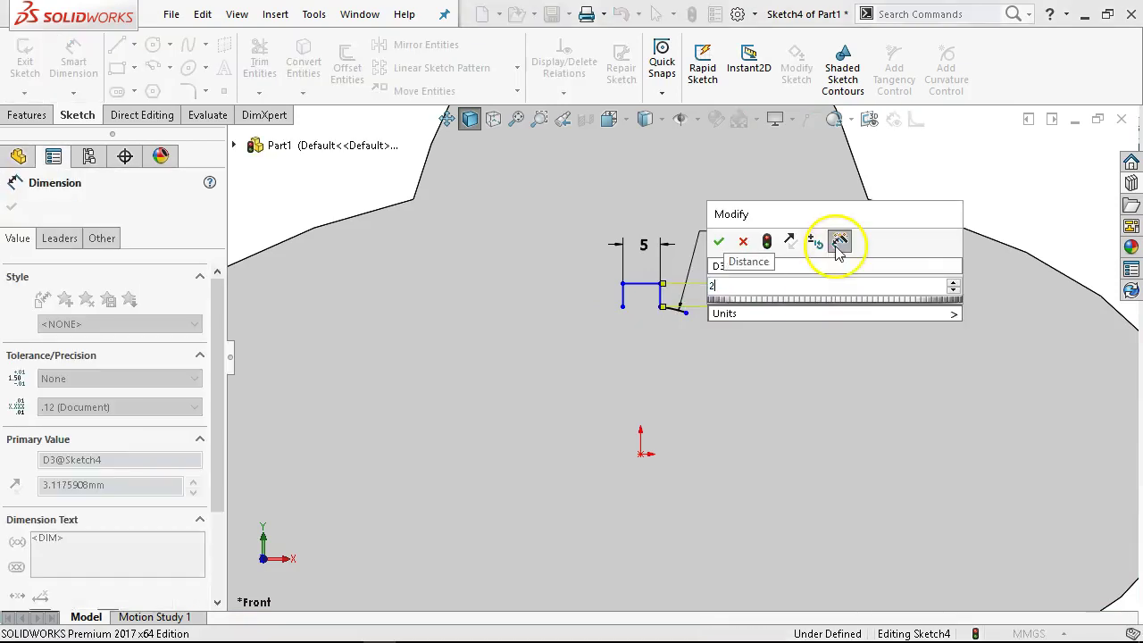
pyautogui.write('.5')
pyautogui.press('Return')
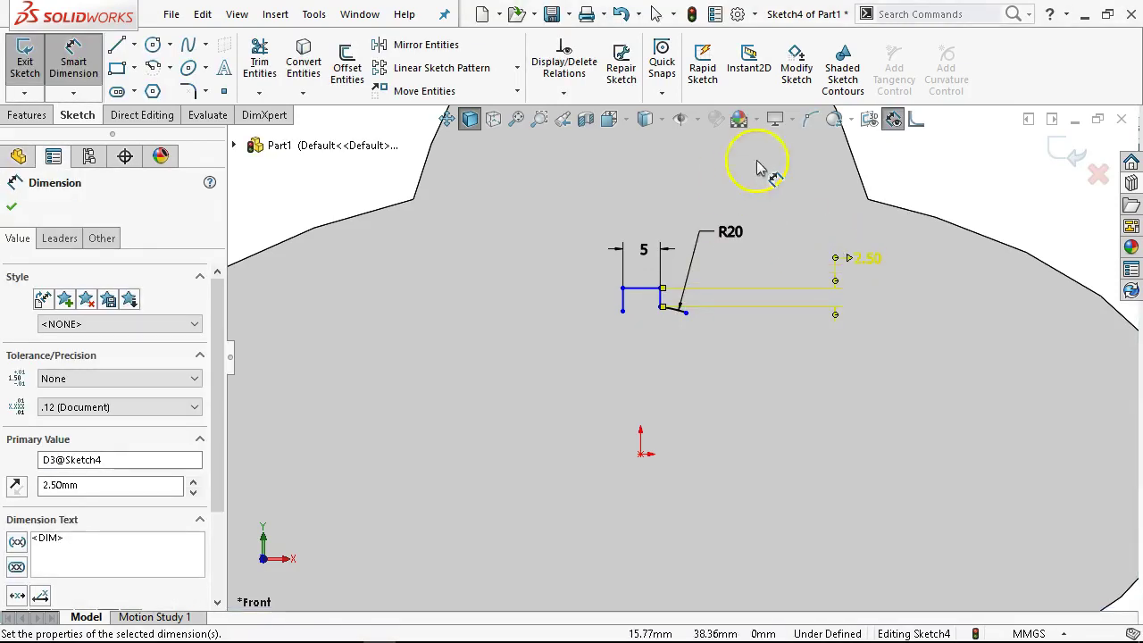
# - Add an Equal relation between the tooth's two vertical side lines
pyautogui.rightClick(588, 373)
pyautogui.click(585, 430)
pyautogui.scroll(-5, 630, 322)
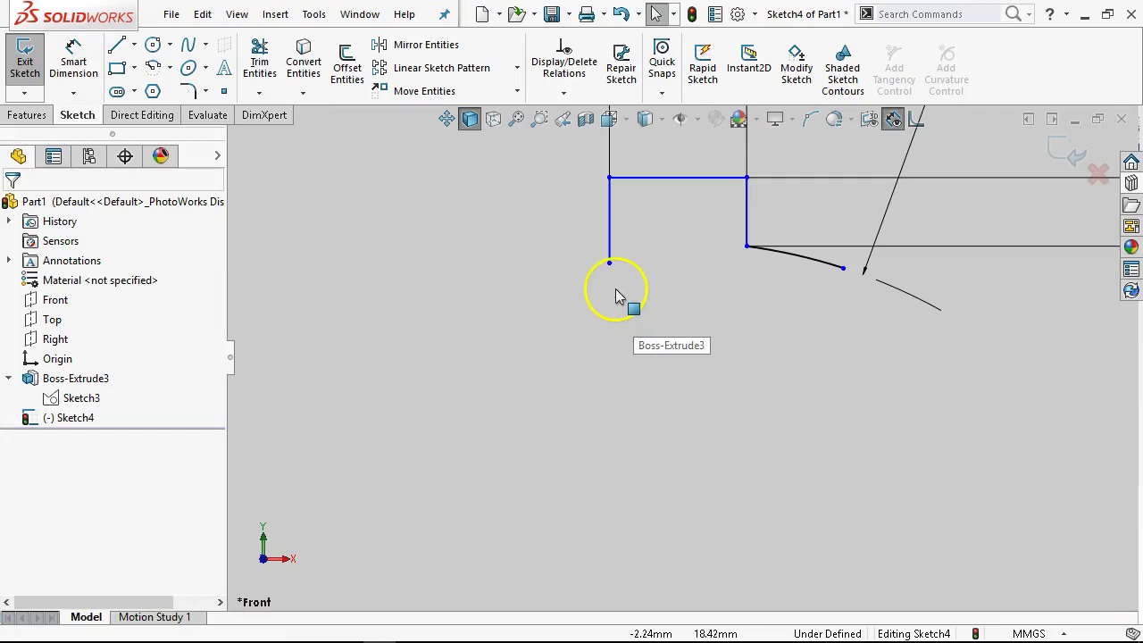
pyautogui.click(610, 247)
pyautogui.keyDown('ctrl'); pyautogui.click(748, 234); pyautogui.keyUp('ctrl')
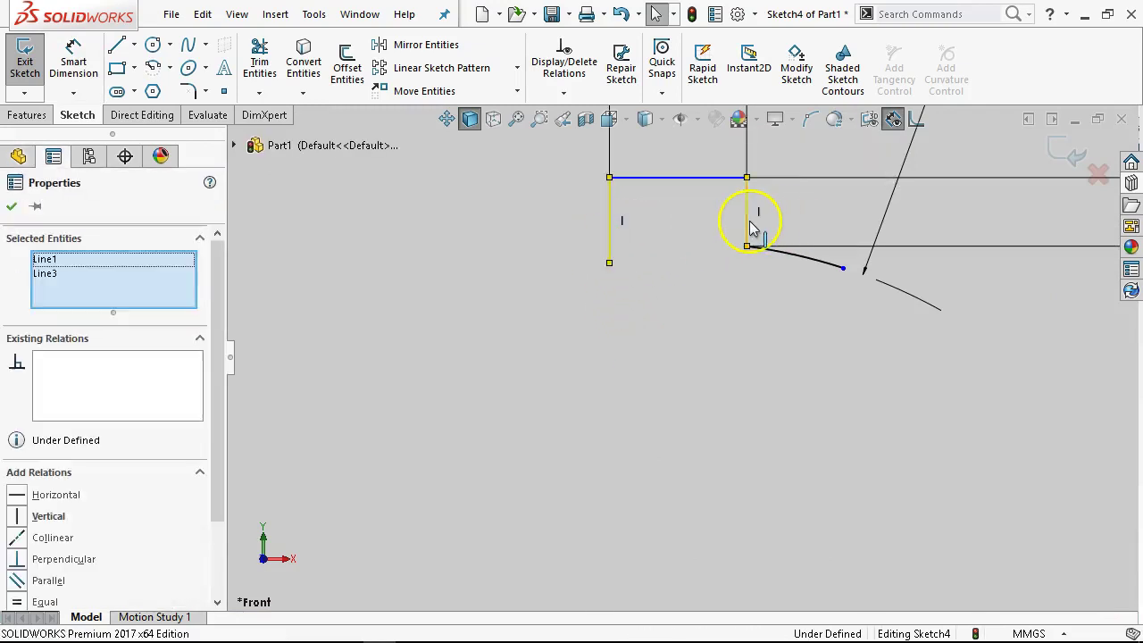
pyautogui.click(935, 142)
pyautogui.click(740, 345)
pyautogui.scroll(3, 692, 357)
pyautogui.scroll(-2, 675, 308)
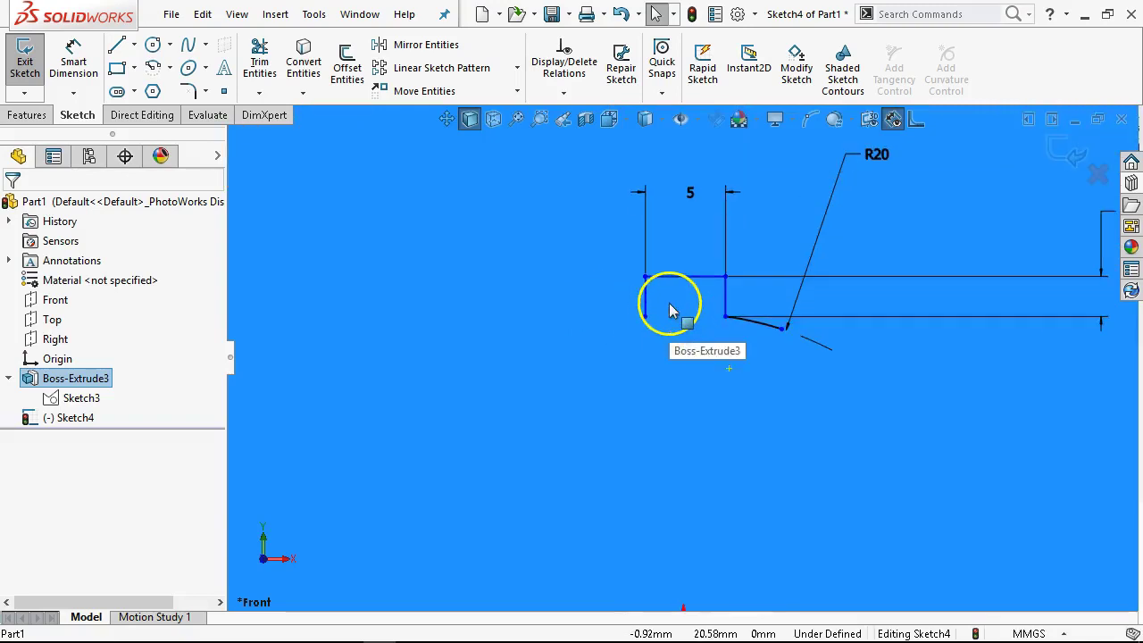
# - Add a Vertical relation between the midpoint of the tooth's horizontal top line and the origin
pyautogui.click(647, 278)
pyautogui.moveTo(647, 279)
pyautogui.mouseDown()
pyautogui.moveTo(625, 286)
pyautogui.moveTo(740, 258)
pyautogui.moveTo(648, 279)
pyautogui.moveTo(641, 292)
pyautogui.moveTo(636, 282)
pyautogui.moveTo(692, 279)
pyautogui.moveTo(645, 248)
pyautogui.moveTo(645, 268)
pyautogui.mouseUp()
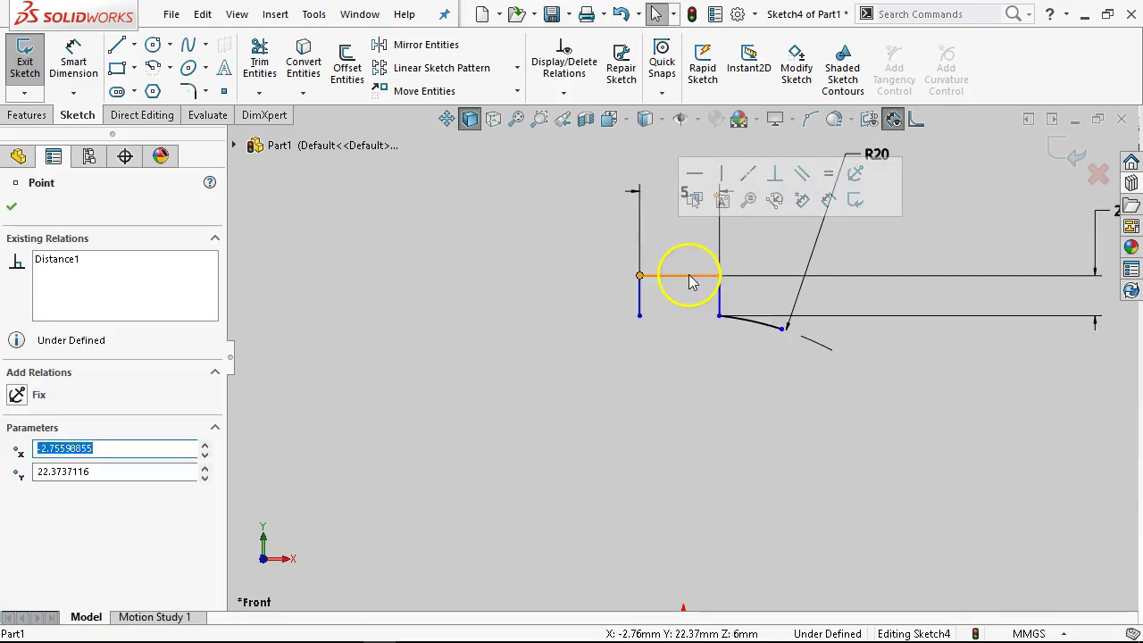
pyautogui.click(681, 277)
pyautogui.rightClick(678, 276)
pyautogui.click(718, 308)
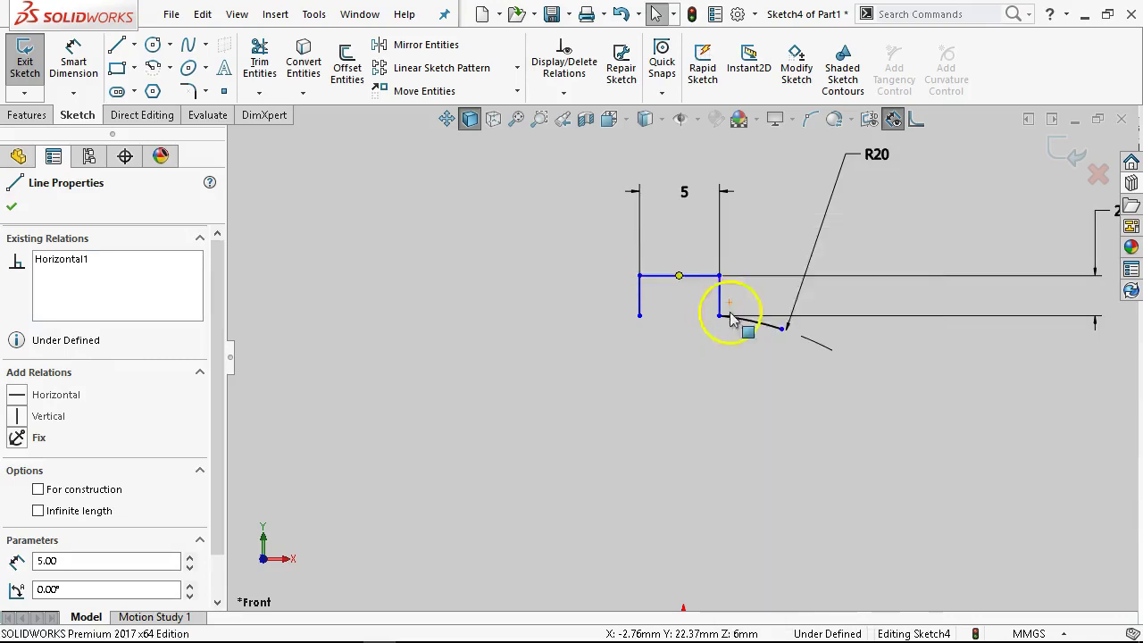
pyautogui.scroll(3, 705, 357)
pyautogui.keyDown('ctrl'); pyautogui.click(683, 517); pyautogui.keyUp('ctrl')
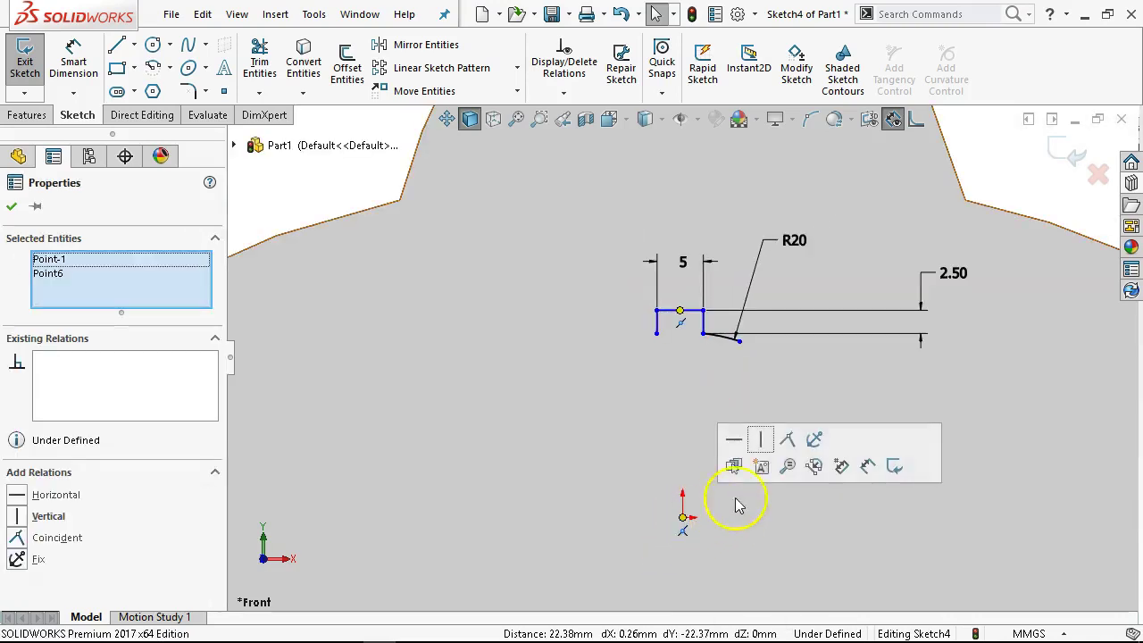
pyautogui.click(761, 438)
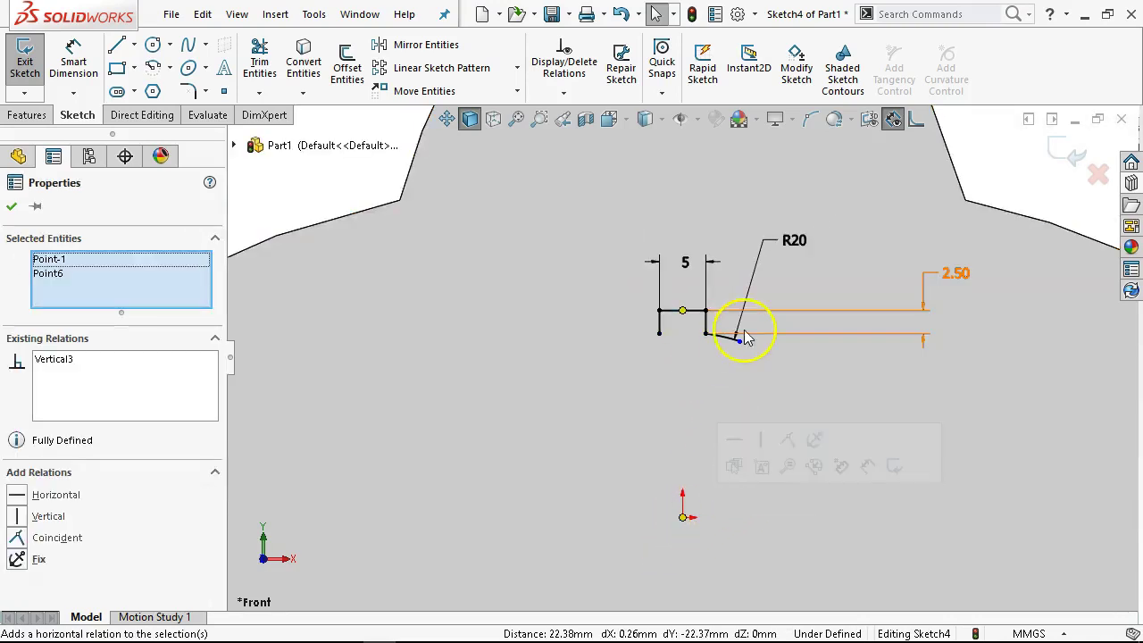
# - Shorten the arc beside the tooth by moving its free endpoint to about X 5 mm, Y 19.37 mm
pyautogui.scroll(-3, 747, 337)
pyautogui.click(725, 354)
pyautogui.moveTo(722, 347); pyautogui.dragTo(706, 328)
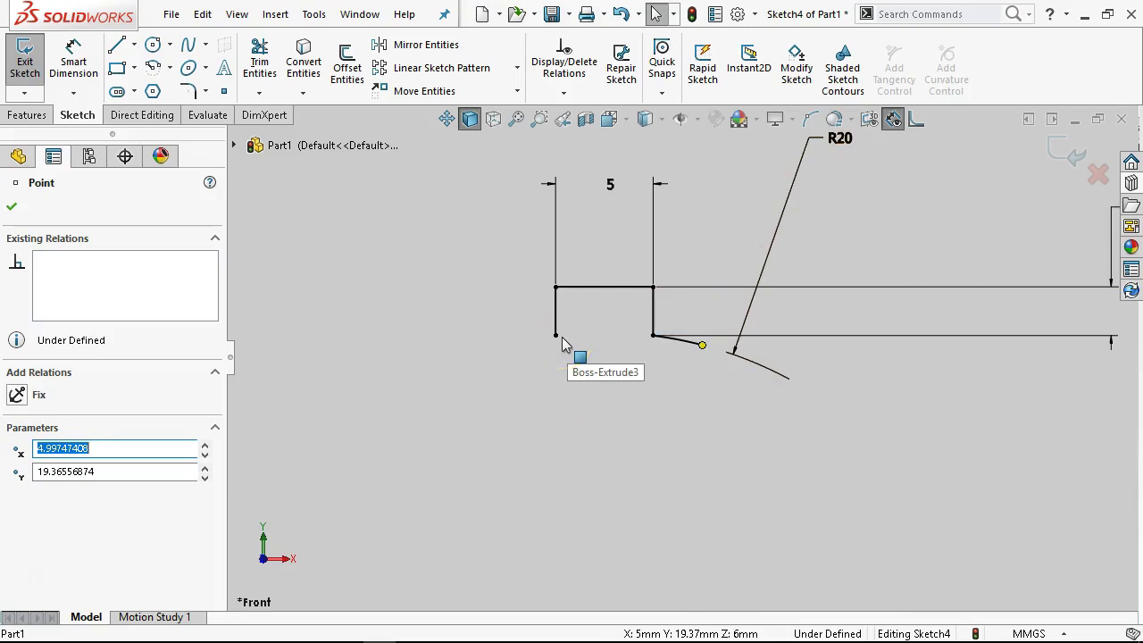
# - Create a circular sketch pattern of the three tooth lines and the arc about the origin, with 18 equally spaced instances over 360°
pyautogui.scroll(5, 778, 386)
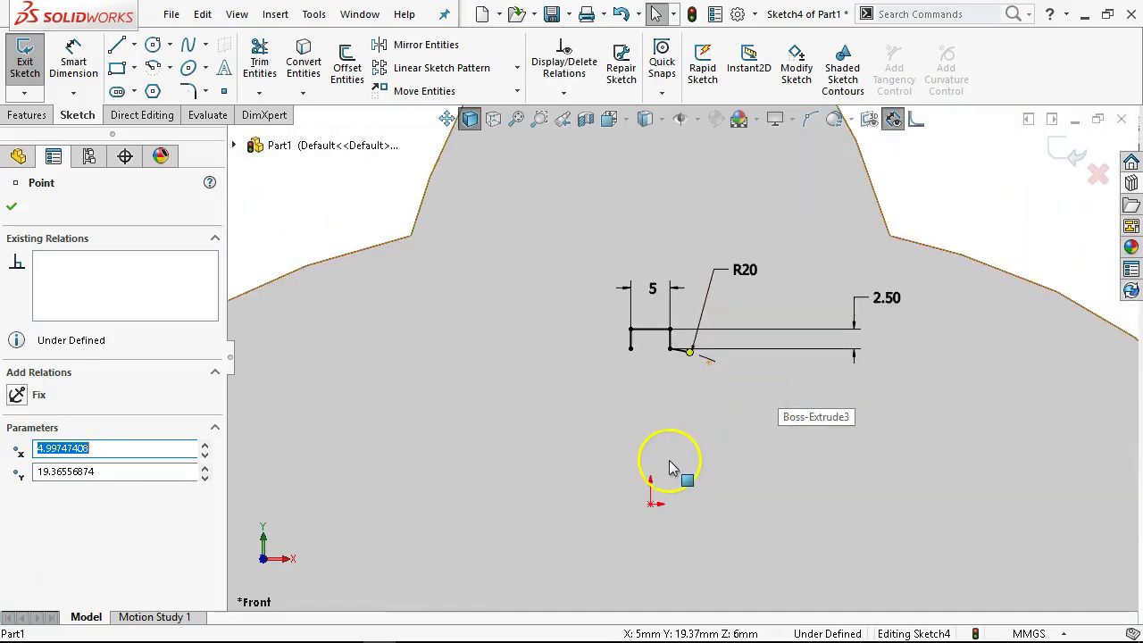
pyautogui.scroll(2, 661, 479)
pyautogui.scroll(-4, 663, 477)
pyautogui.scroll(4, 692, 340)
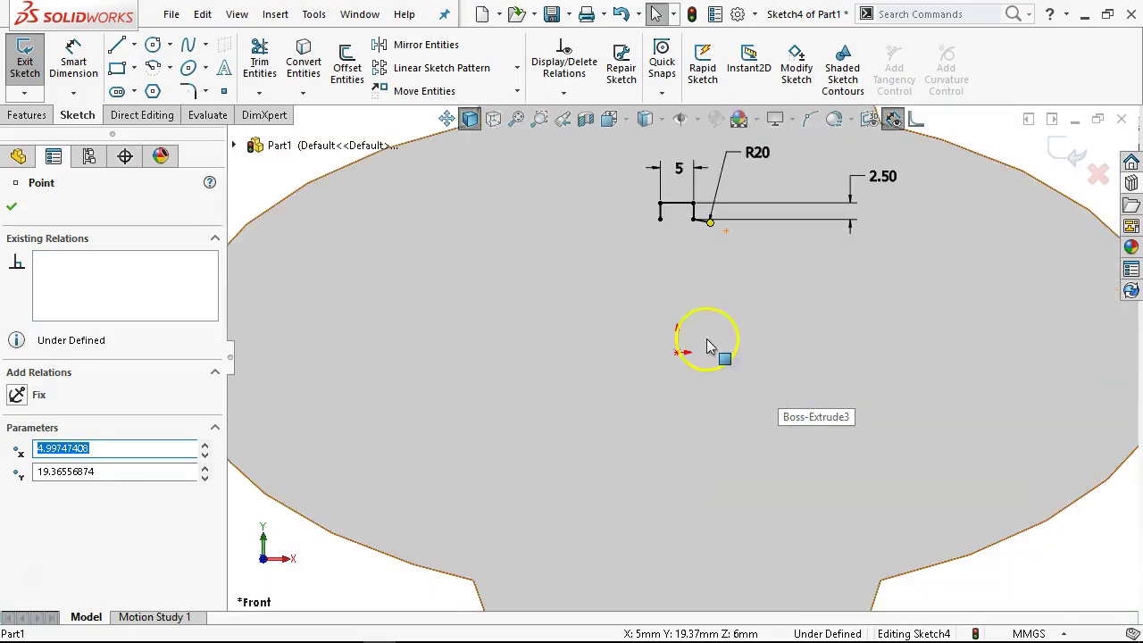
pyautogui.scroll(-1, 682, 287)
pyautogui.moveTo(623, 183)
pyautogui.mouseDown()
pyautogui.moveTo(765, 301)
pyautogui.moveTo(775, 344)
pyautogui.mouseUp()
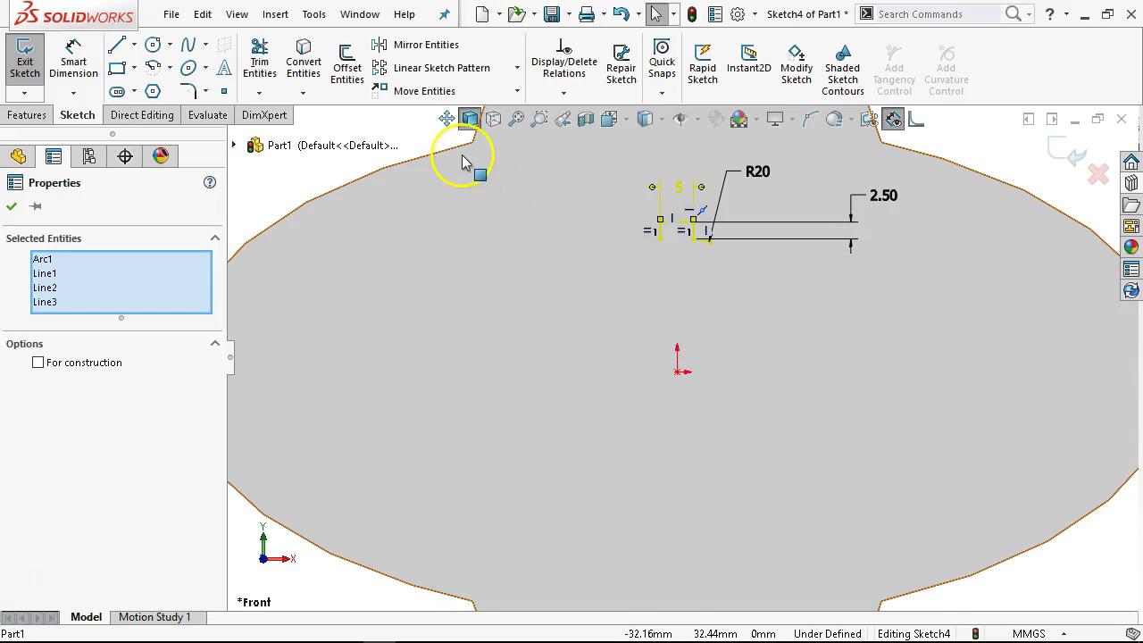
pyautogui.click(514, 72)
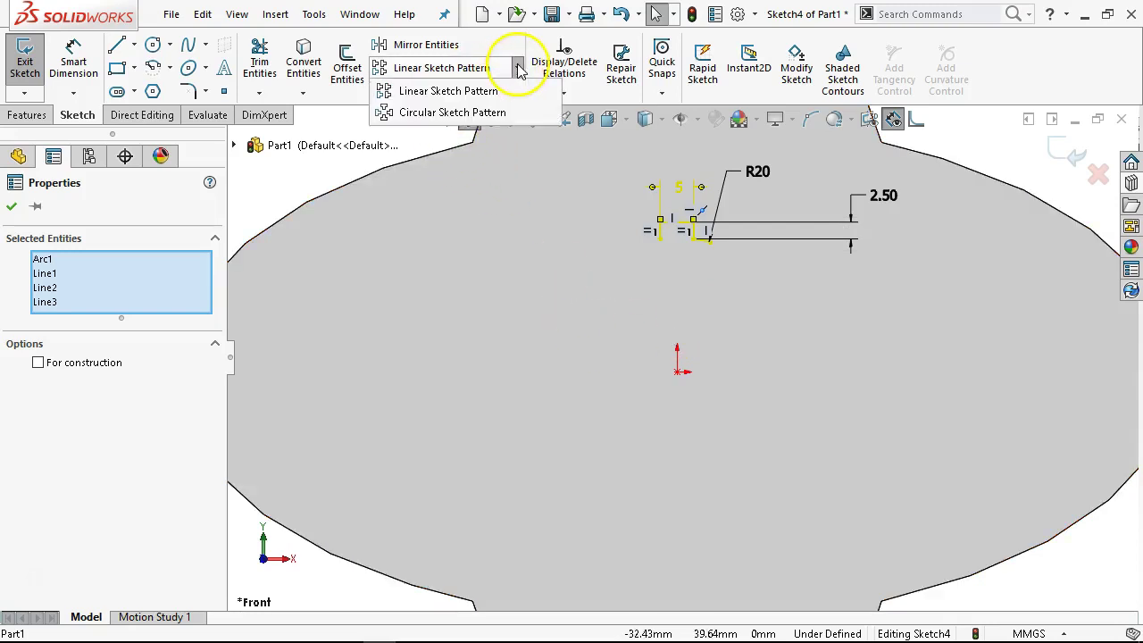
pyautogui.click(463, 114)
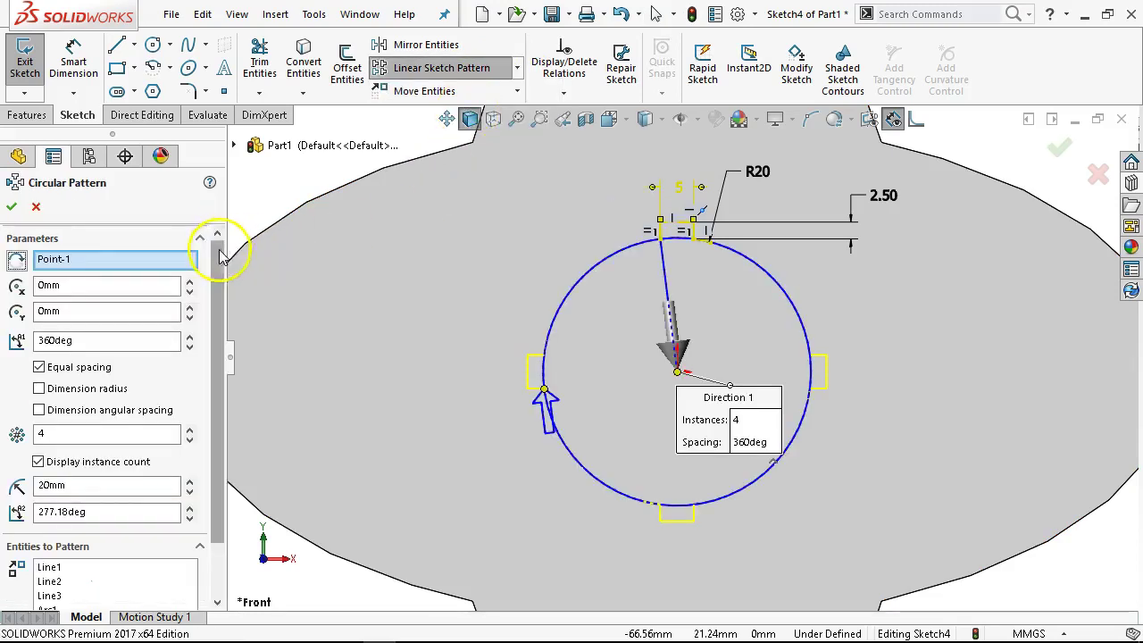
pyautogui.click(78, 434)
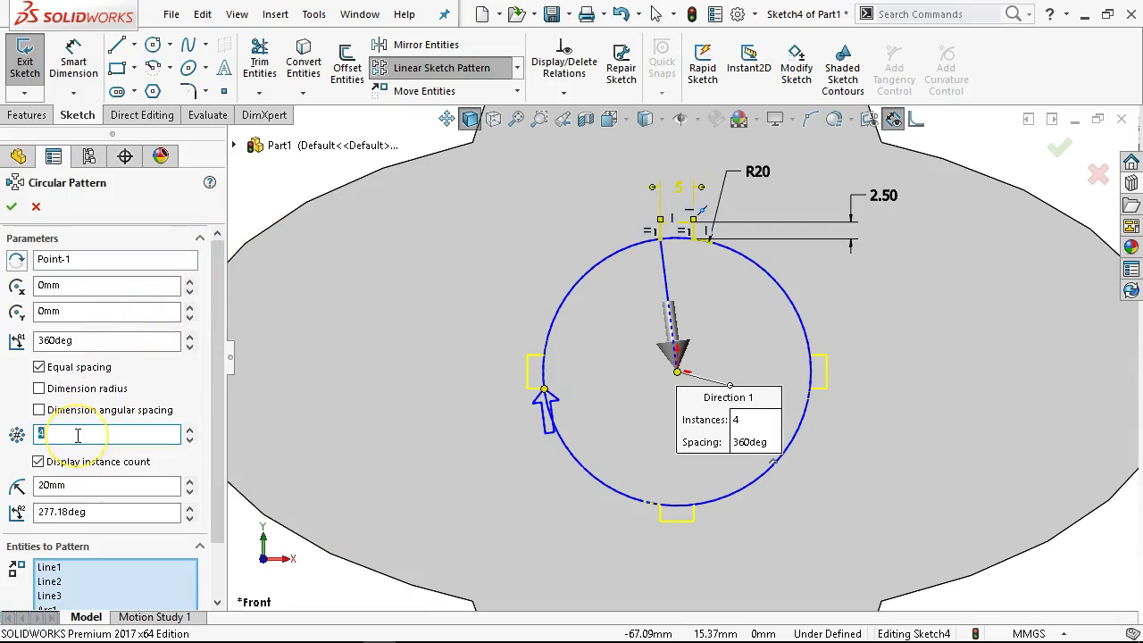
pyautogui.press('Tab')
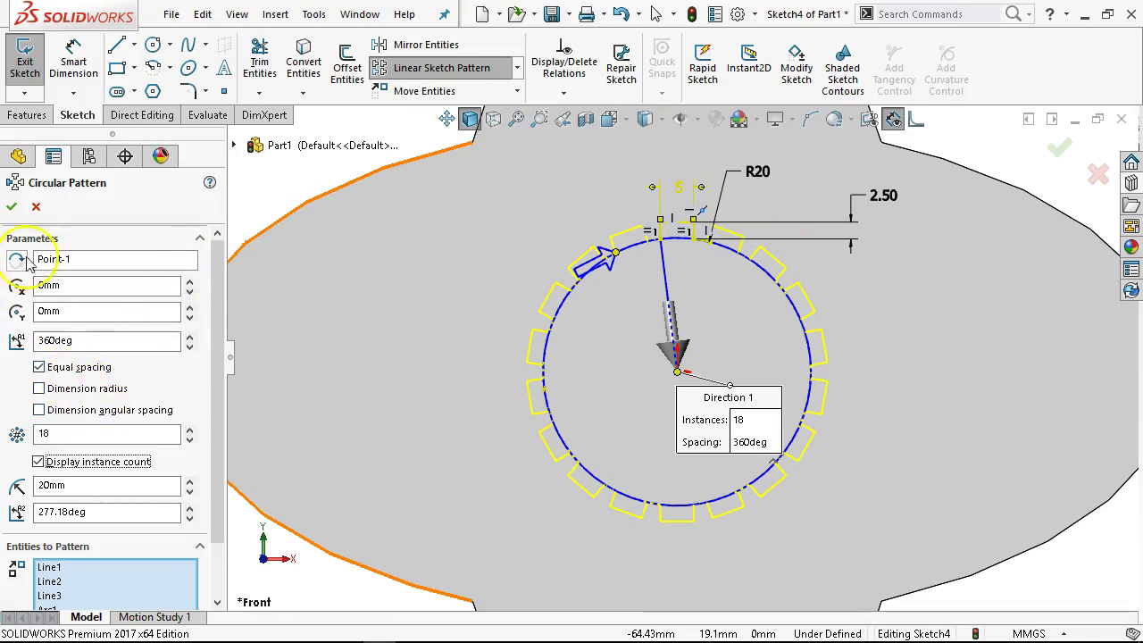
pyautogui.click(11, 206)
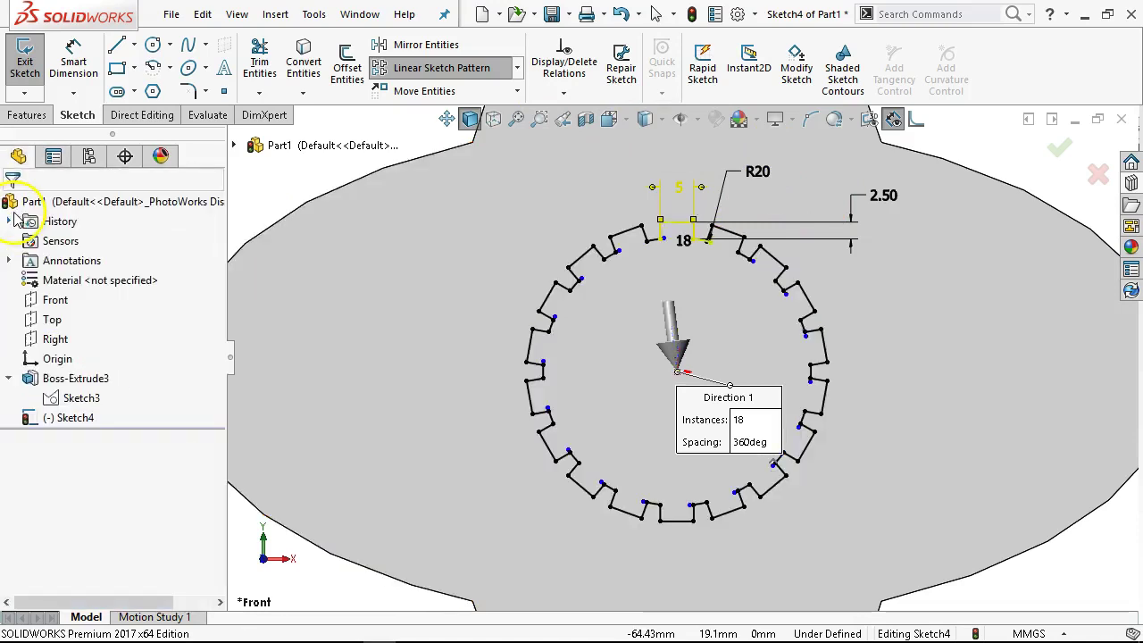
# - Join the free endpoint of the adjacent patterned arc to the lower left endpoint of the original tooth
pyautogui.scroll(-5, 565, 251)
pyautogui.scroll(-3, 741, 306)
pyautogui.scroll(-2, 685, 327)
pyautogui.scroll(3, 867, 289)
pyautogui.scroll(-3, 742, 331)
pyautogui.moveTo(732, 327)
pyautogui.mouseDown()
pyautogui.moveTo(812, 339)
pyautogui.moveTo(706, 332)
pyautogui.mouseUp()
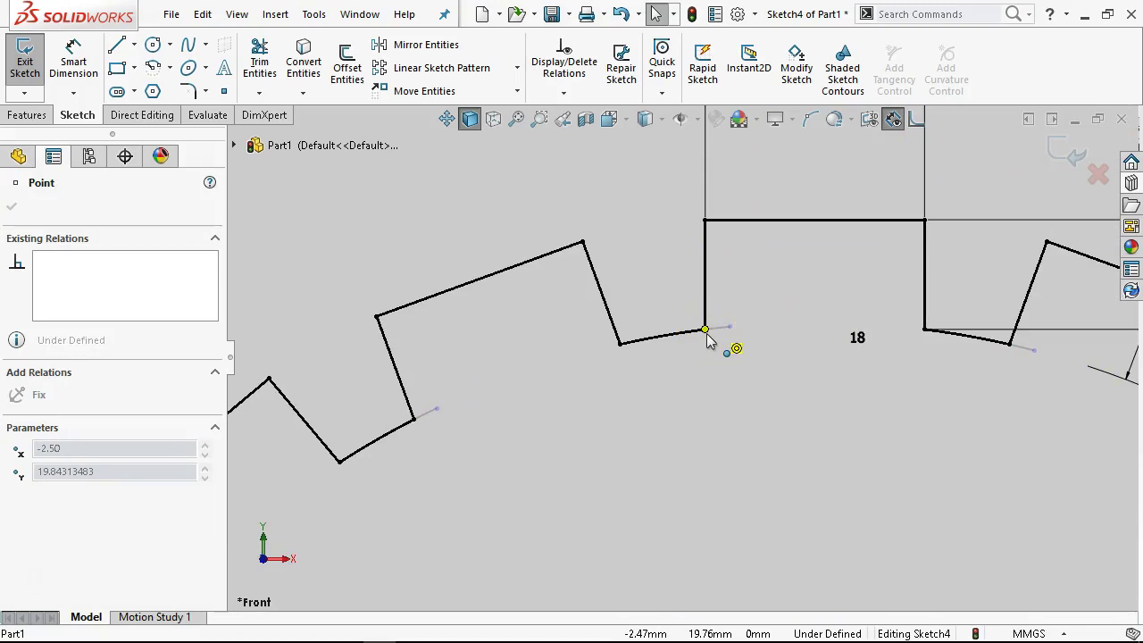
pyautogui.moveTo(708, 333); pyautogui.dragTo(710, 345)
pyautogui.scroll(6, 730, 393)
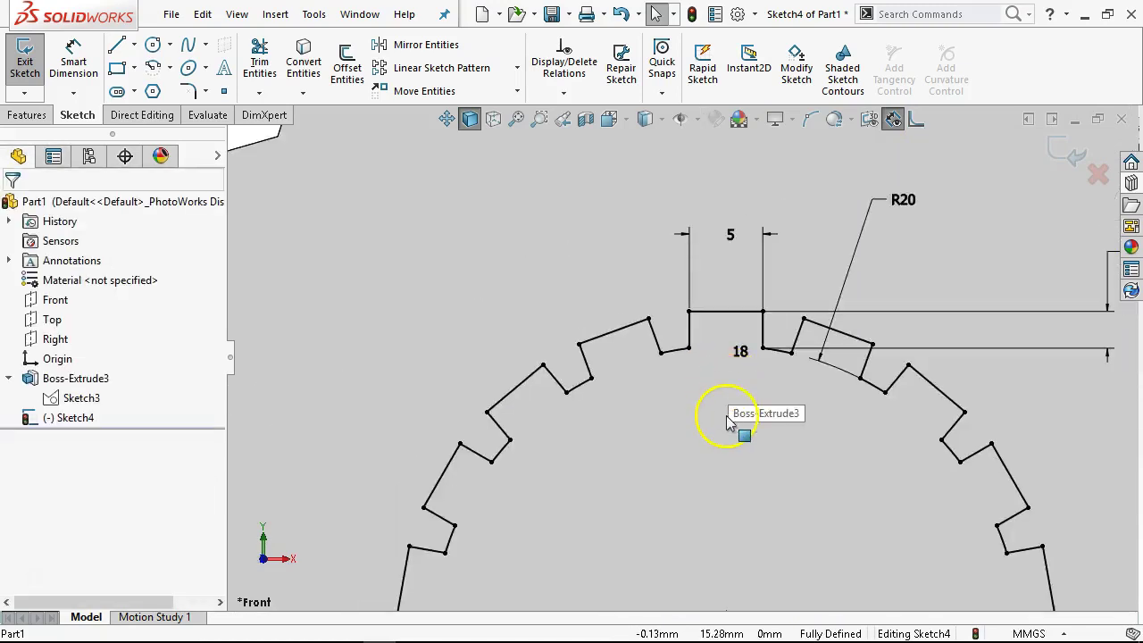
# - Examine the patterned tooth profile around its full circumference for closed joints between arcs and teeth
pyautogui.scroll(-2, 719, 427)
pyautogui.scroll(2, 715, 433)
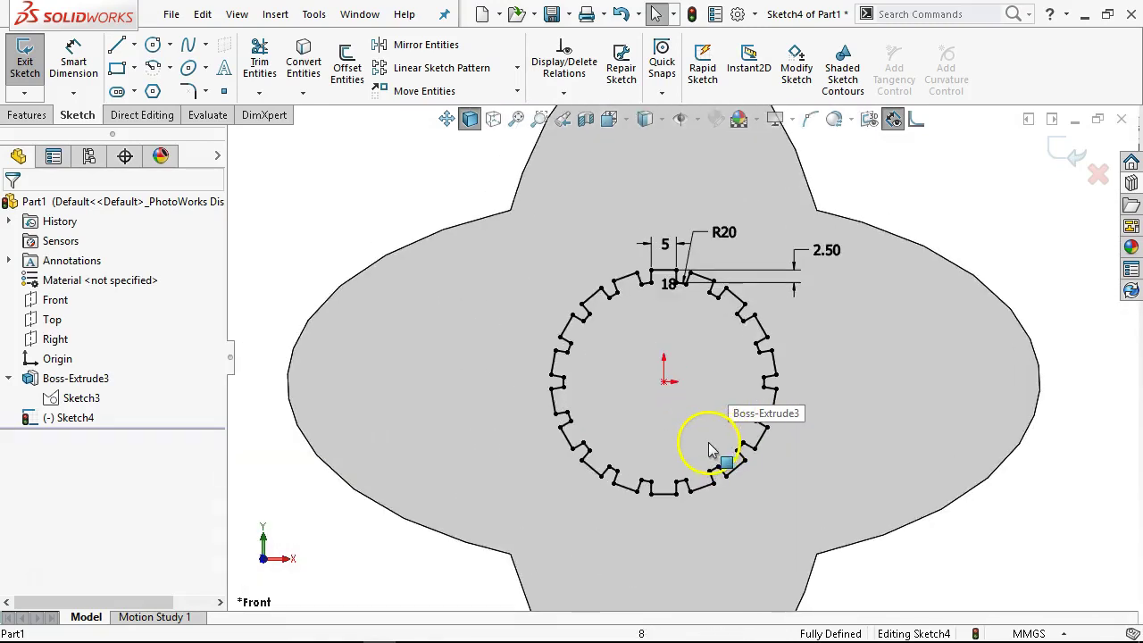
pyautogui.scroll(-3, 679, 407)
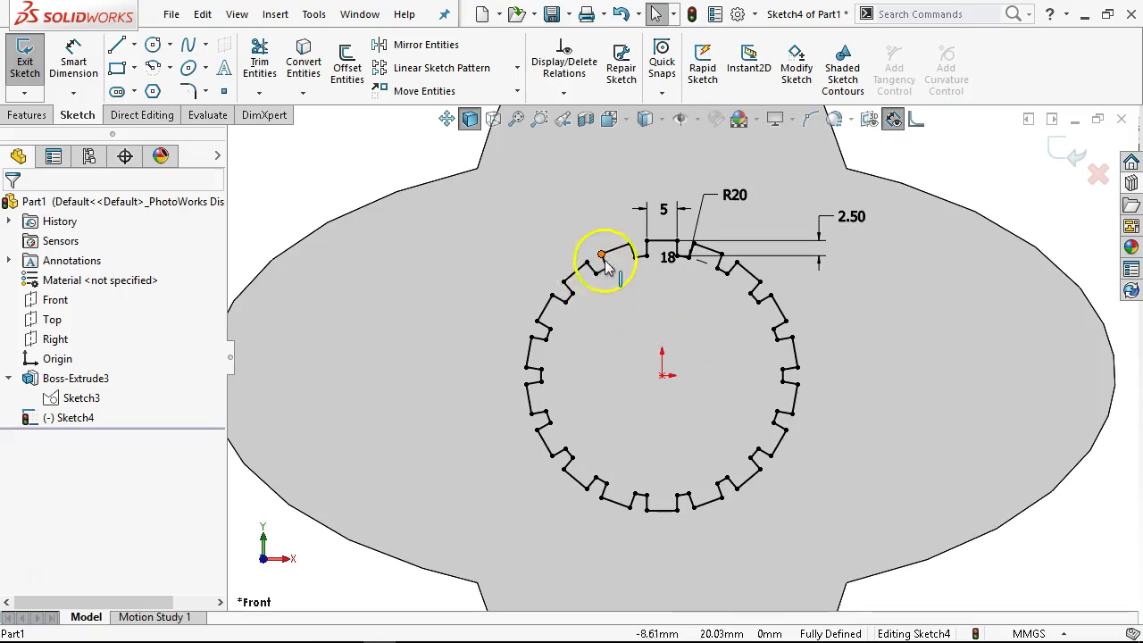
pyautogui.scroll(-3, 671, 288)
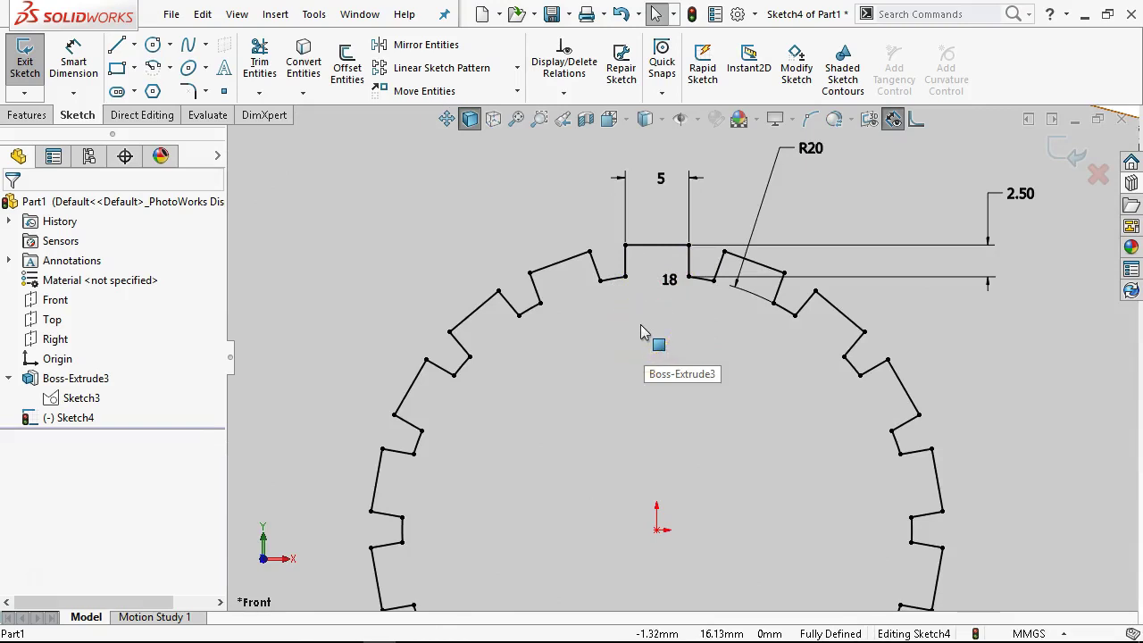
pyautogui.scroll(2, 677, 354)
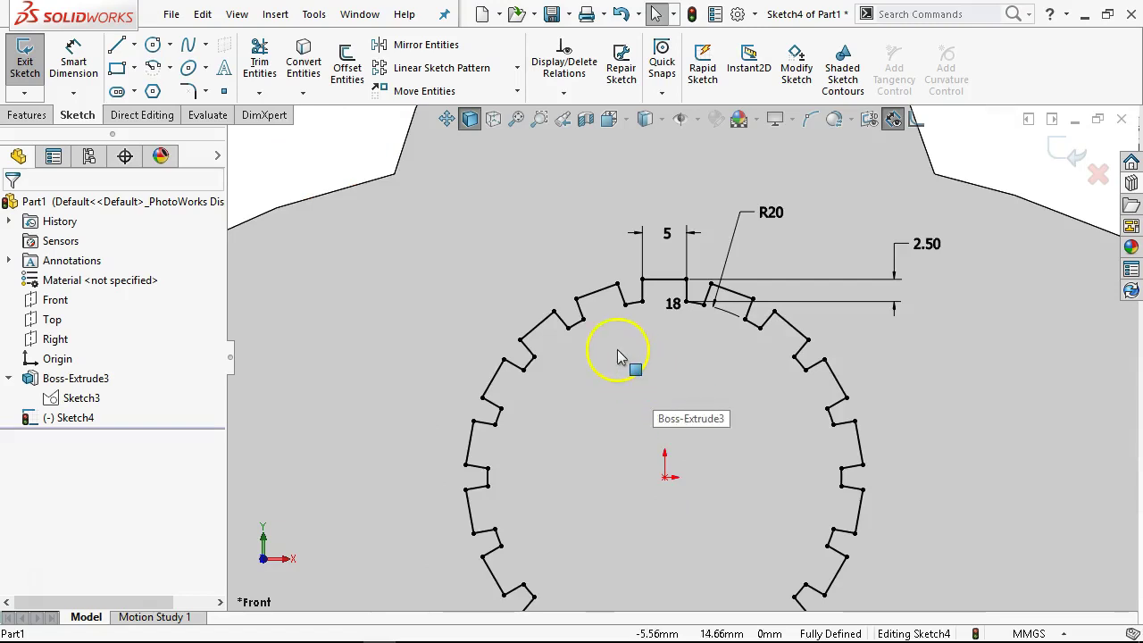
pyautogui.scroll(2, 715, 437)
pyautogui.scroll(-1, 684, 484)
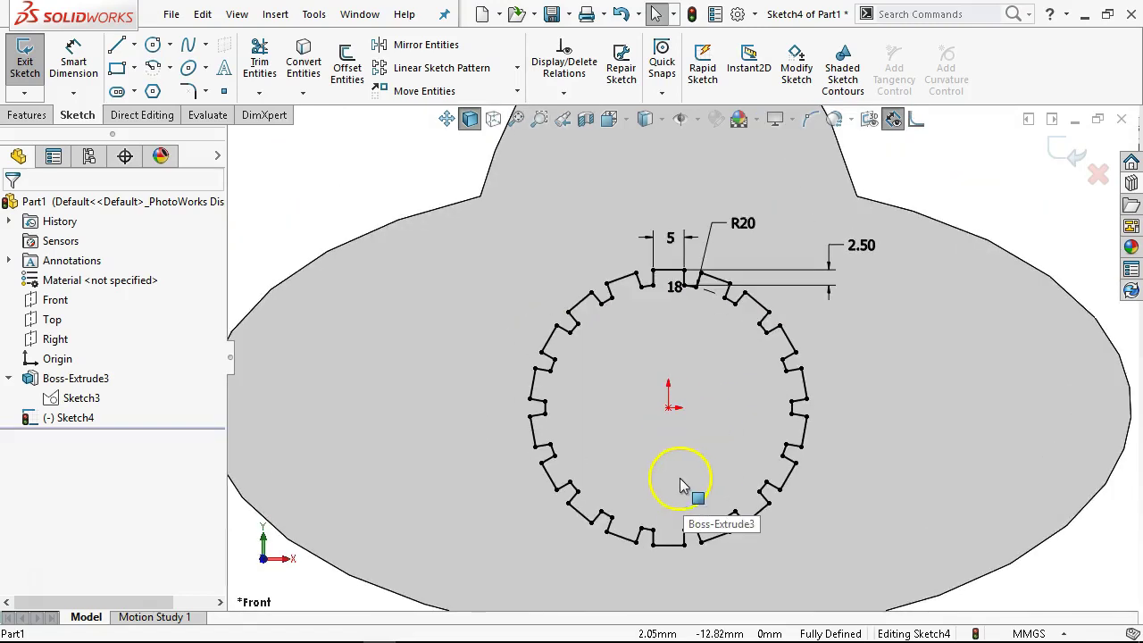
pyautogui.scroll(-1, 660, 384)
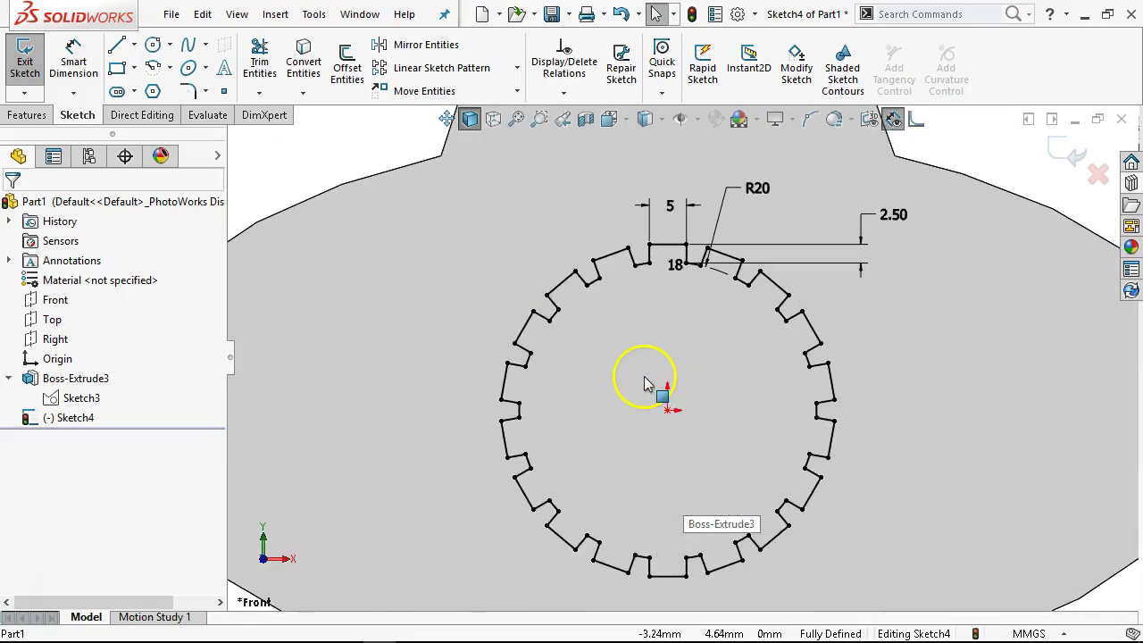
pyautogui.scroll(-3, 676, 266)
pyautogui.scroll(4, 685, 317)
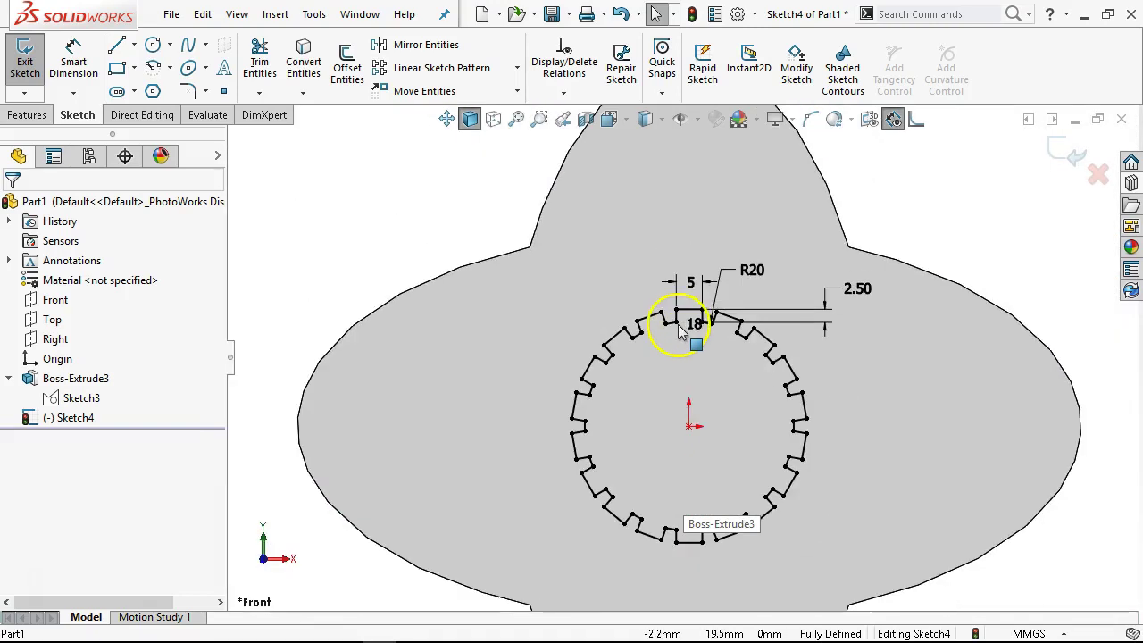
# - Cut the toothed profile through the plate with an Extruded Cut set to Through All
pyautogui.click(28, 124)
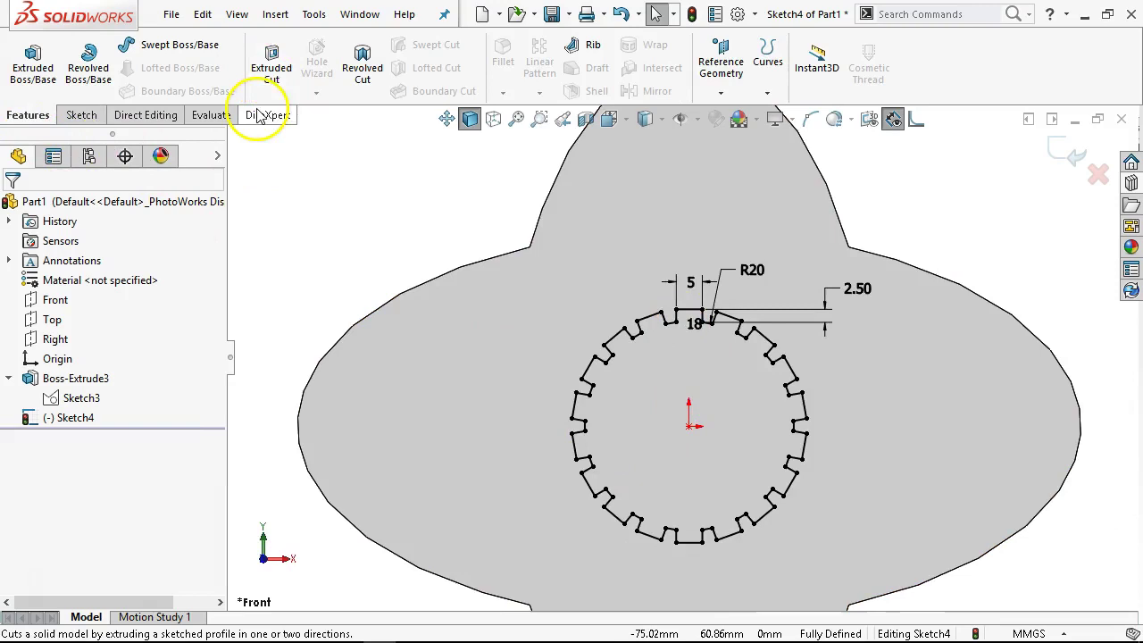
pyautogui.click(271, 71)
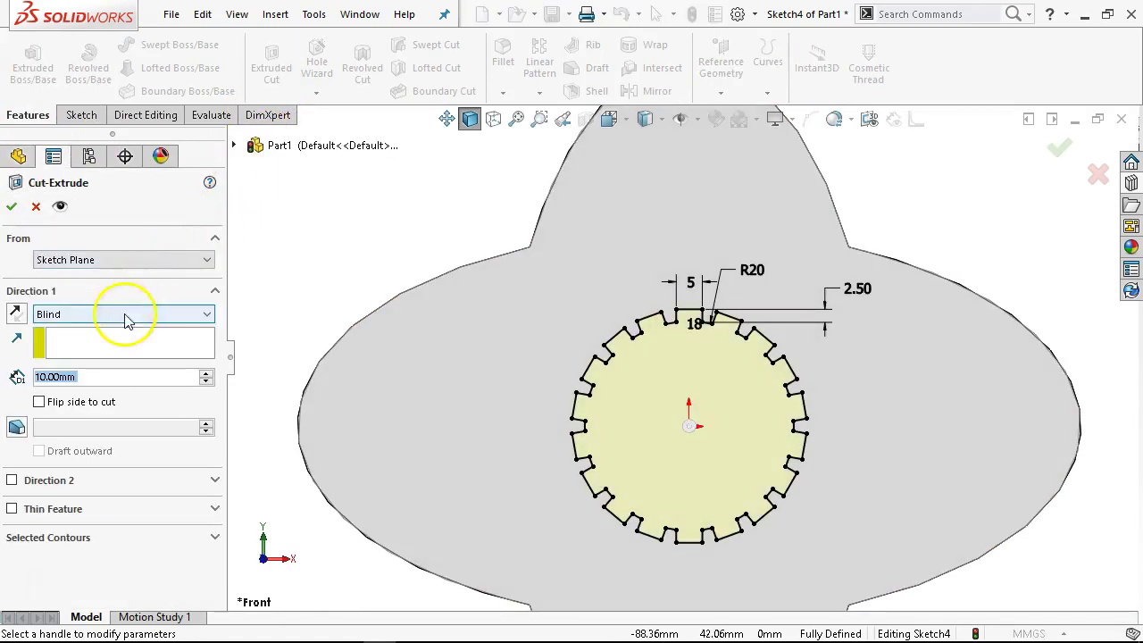
pyautogui.click(102, 315)
pyautogui.click(63, 334)
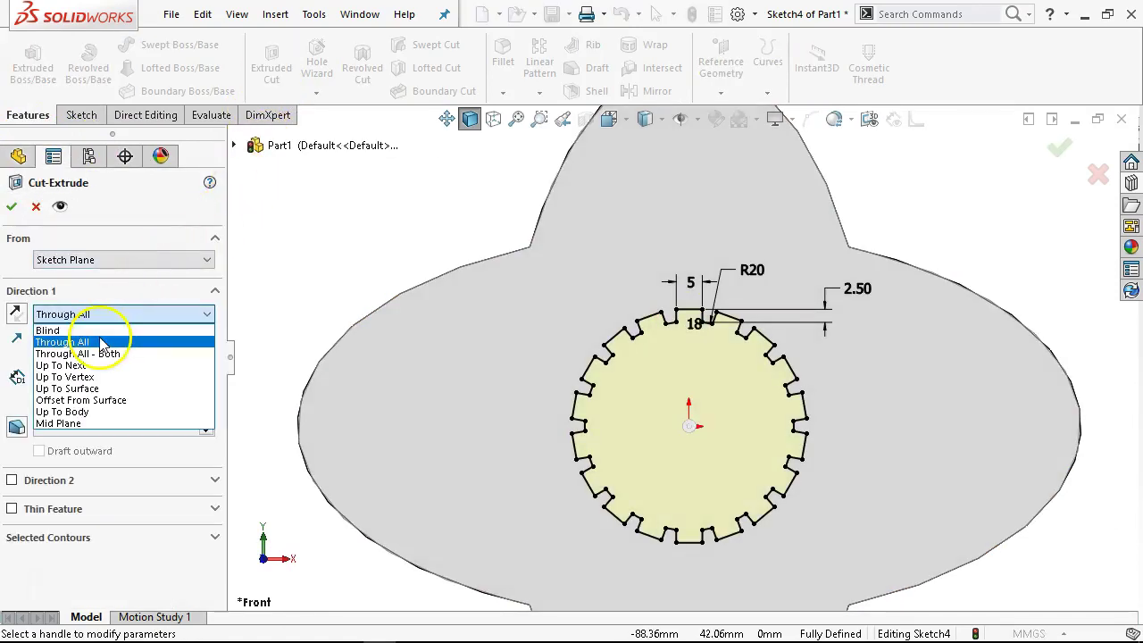
pyautogui.click(13, 207)
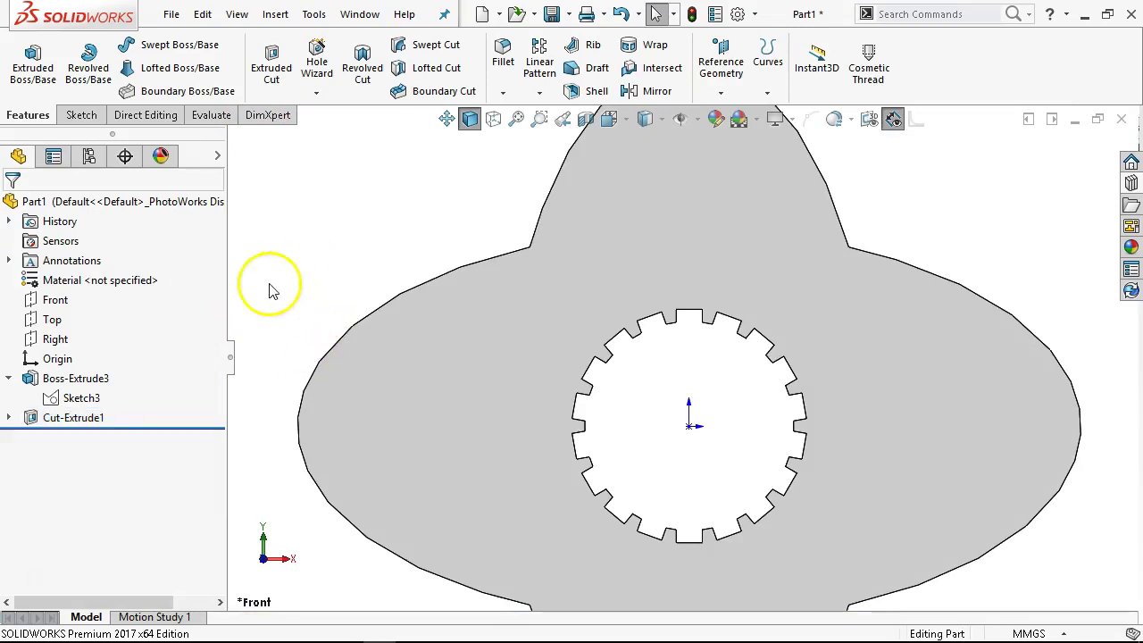
# - Suppress the toothed center cut and start a new sketch on the plate's front face
pyautogui.rightClick(80, 418)
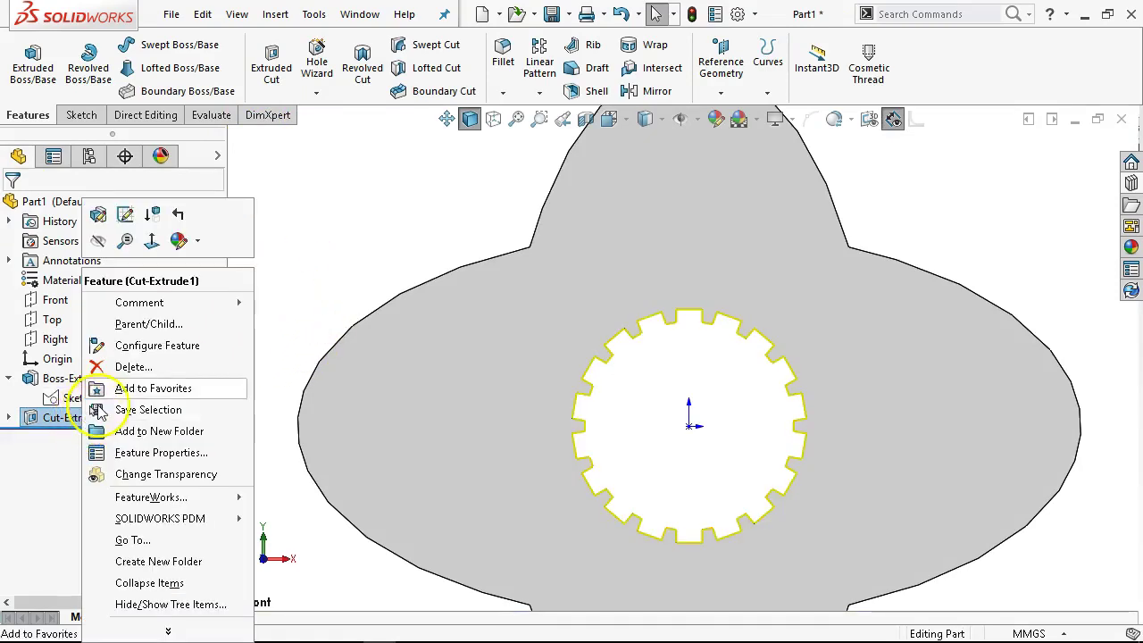
pyautogui.click(155, 218)
pyautogui.click(660, 304)
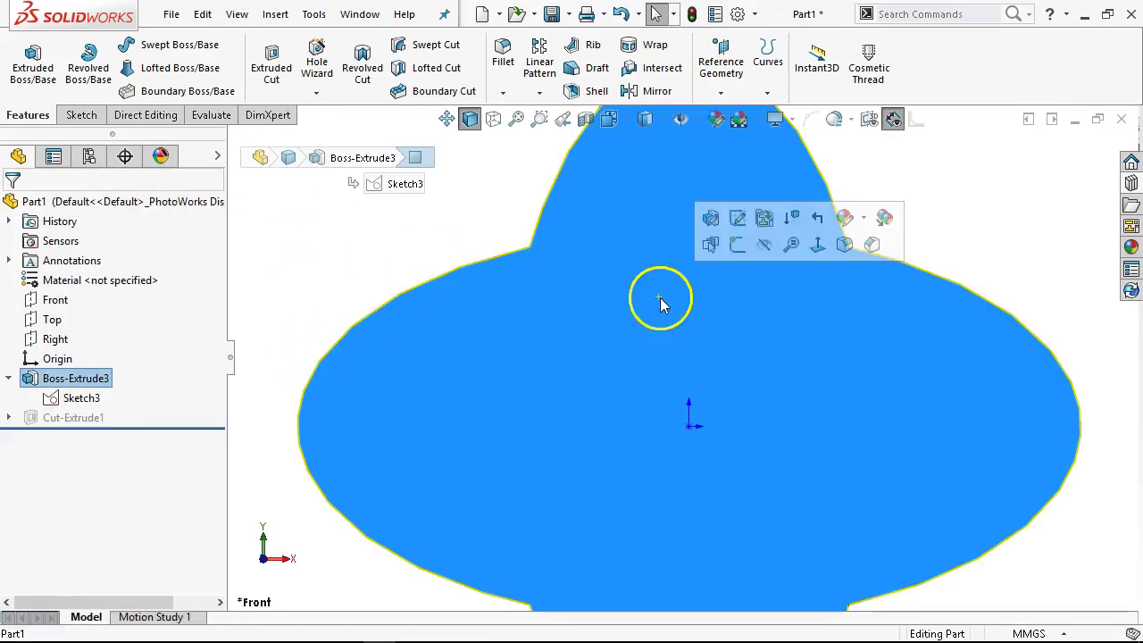
pyautogui.click(735, 223)
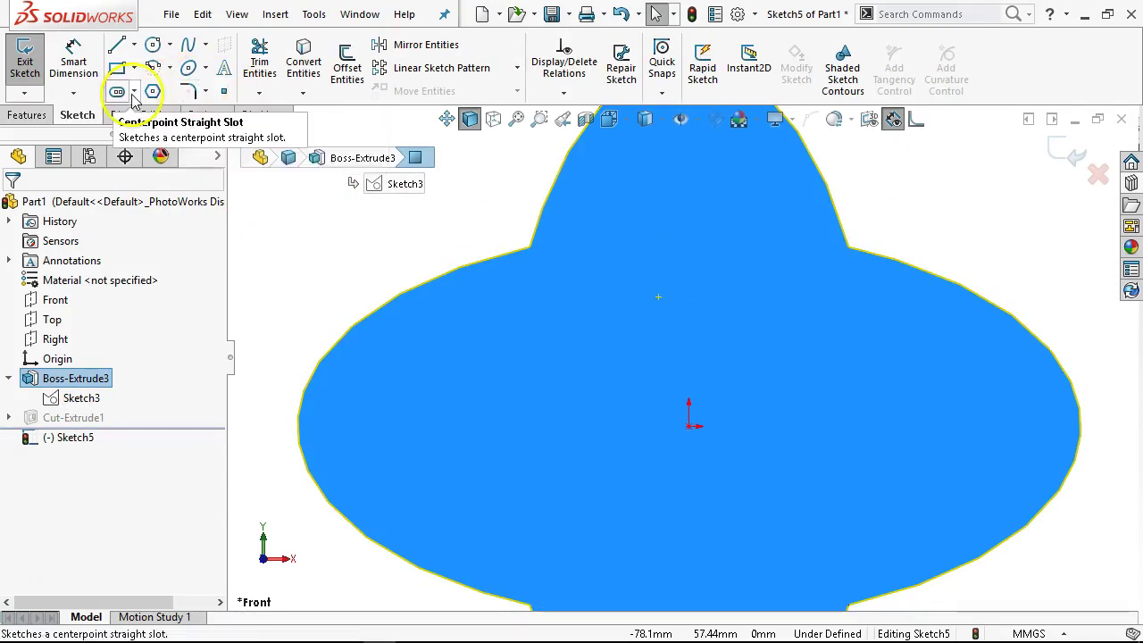
# - Sketch a corner rectangle about 10 mm wide and 28 mm tall just above the origin, and start the Smart Dimension tool
pyautogui.click(117, 68)
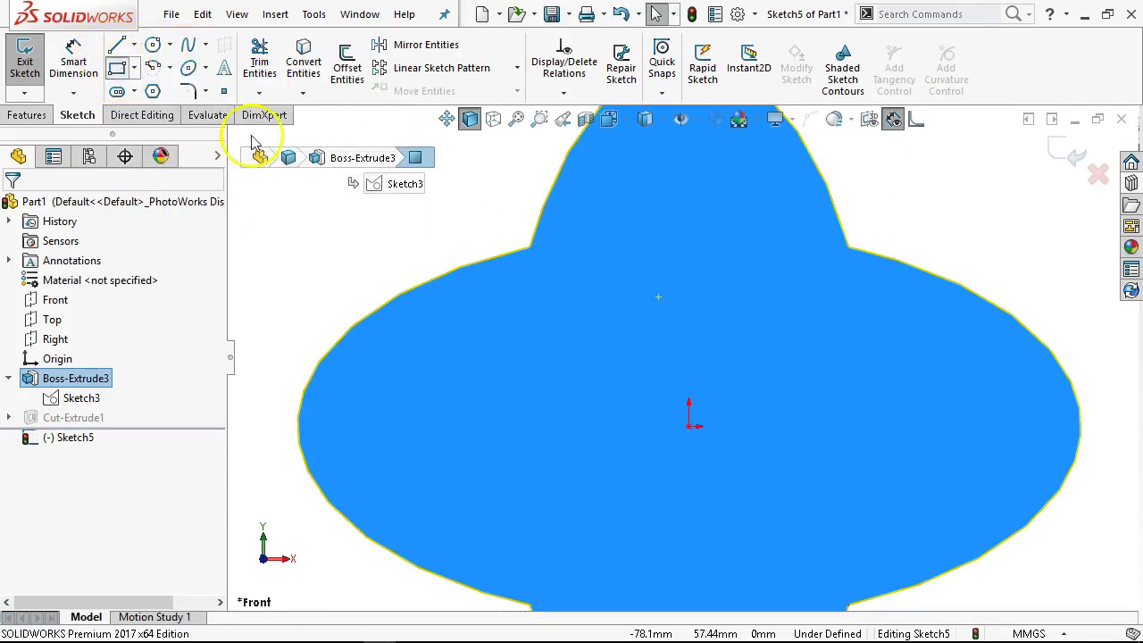
pyautogui.click(661, 265)
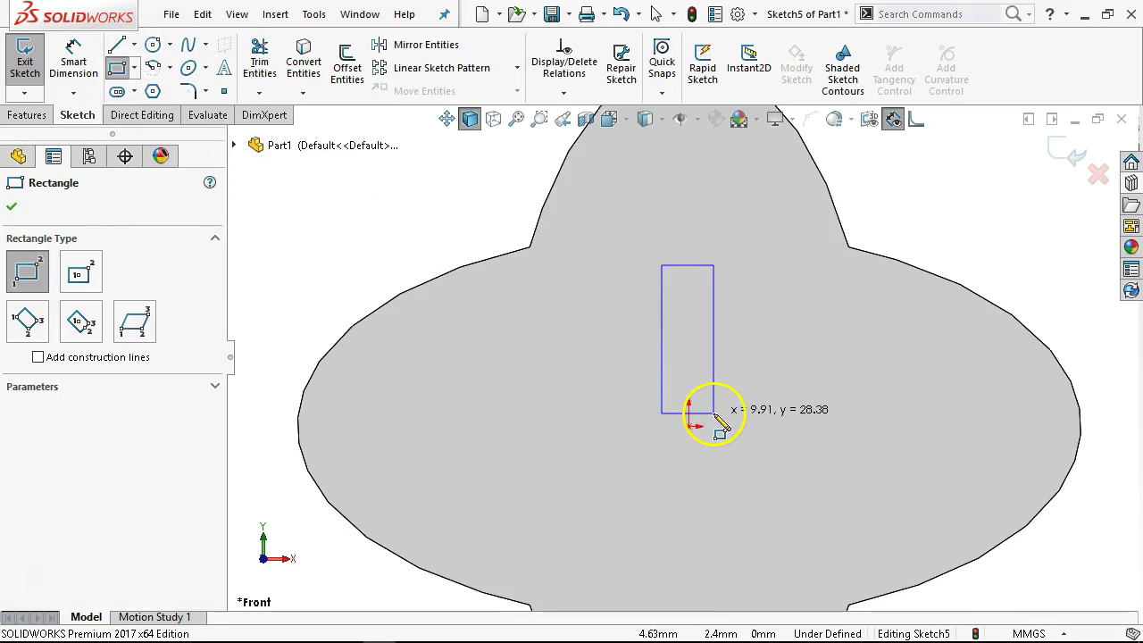
pyautogui.click(713, 411)
pyautogui.rightClick(752, 377)
pyautogui.click(935, 346)
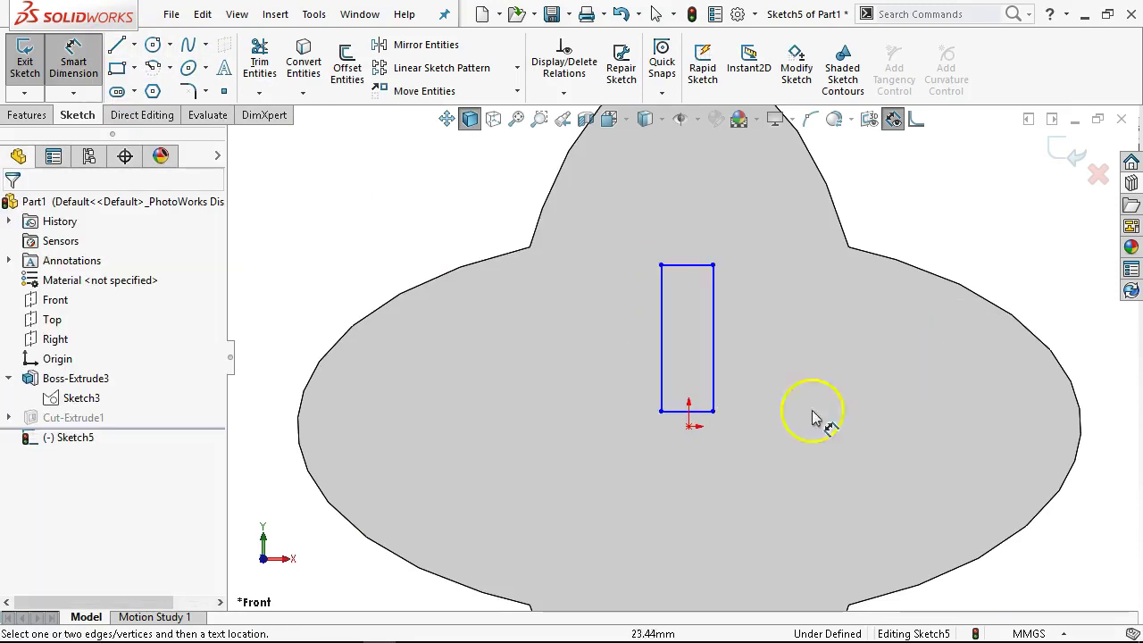
# - Dimension the rectangle's height as 22.5 mm along its right edge and leave the dimension tool
pyautogui.click(713, 342)
pyautogui.click(783, 337)
pyautogui.write('22.5')
pyautogui.press('Return')
pyautogui.rightClick(711, 234)
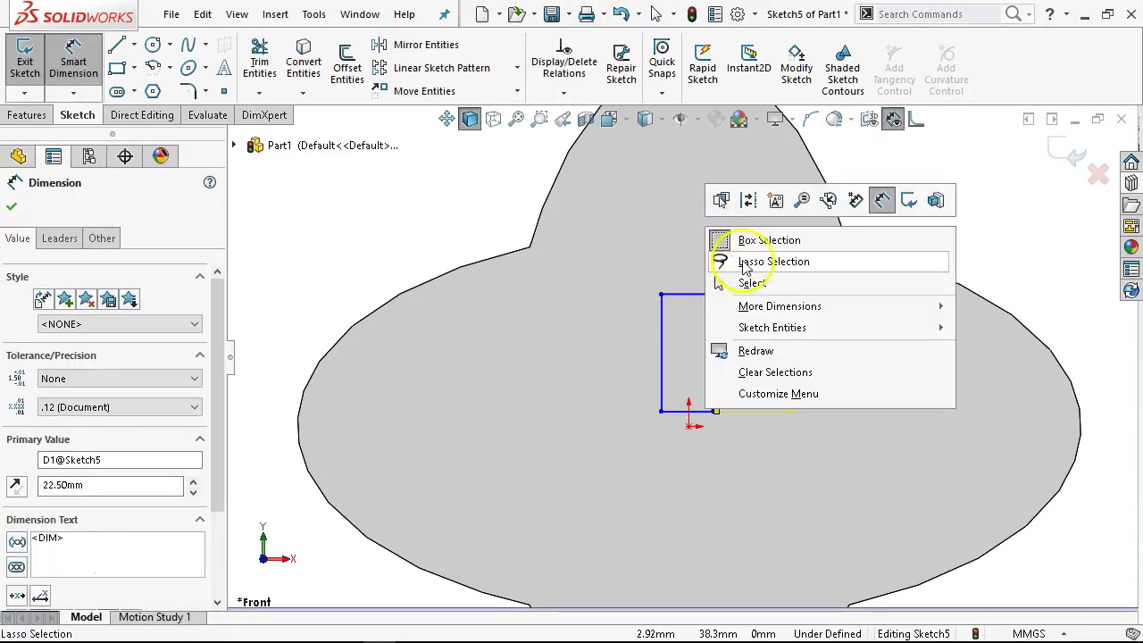
pyautogui.click(748, 283)
# - Add a Midpoint relation between the rectangle's bottom edge and the origin
pyautogui.click(688, 411)
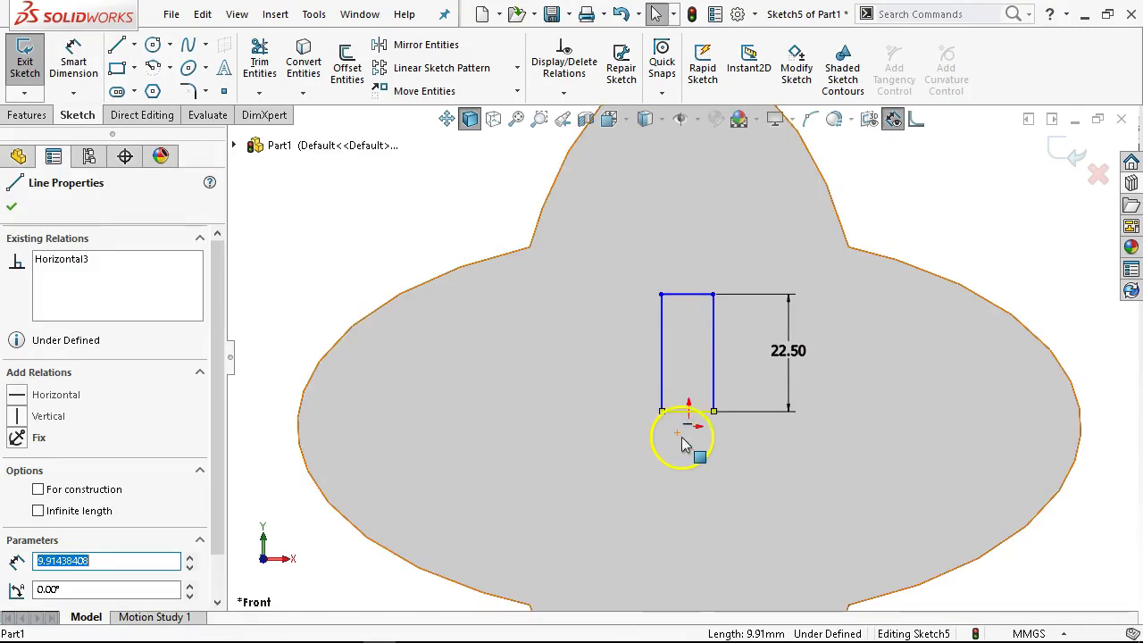
pyautogui.click(689, 413)
pyautogui.scroll(-4, 712, 461)
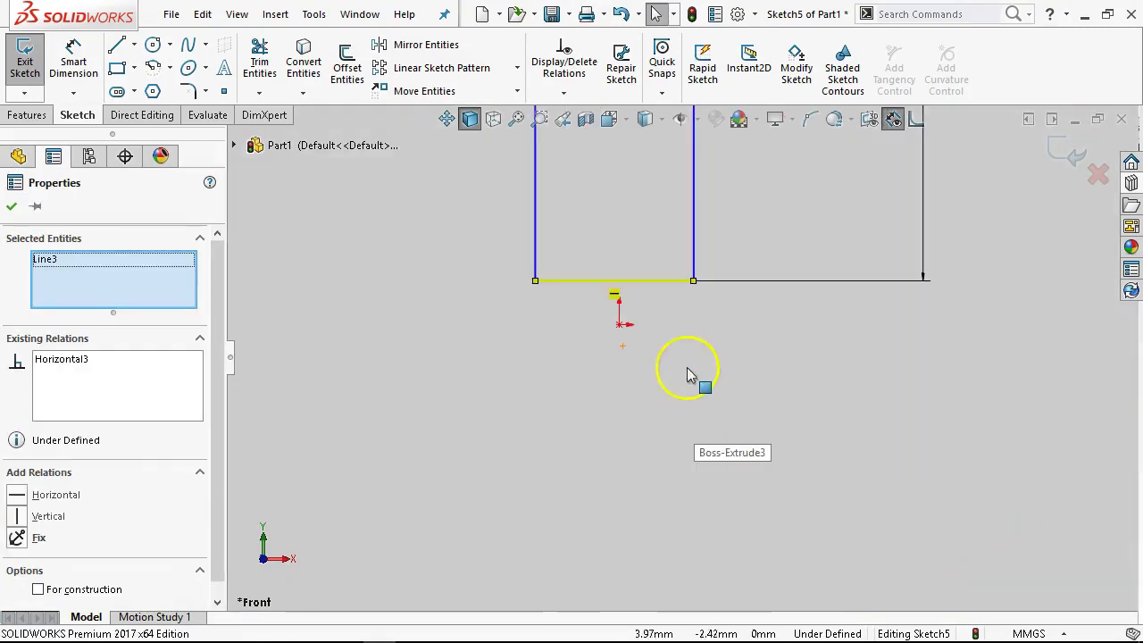
pyautogui.click(620, 324)
pyautogui.keyDown('ctrl'); pyautogui.click(640, 282); pyautogui.keyUp('ctrl')
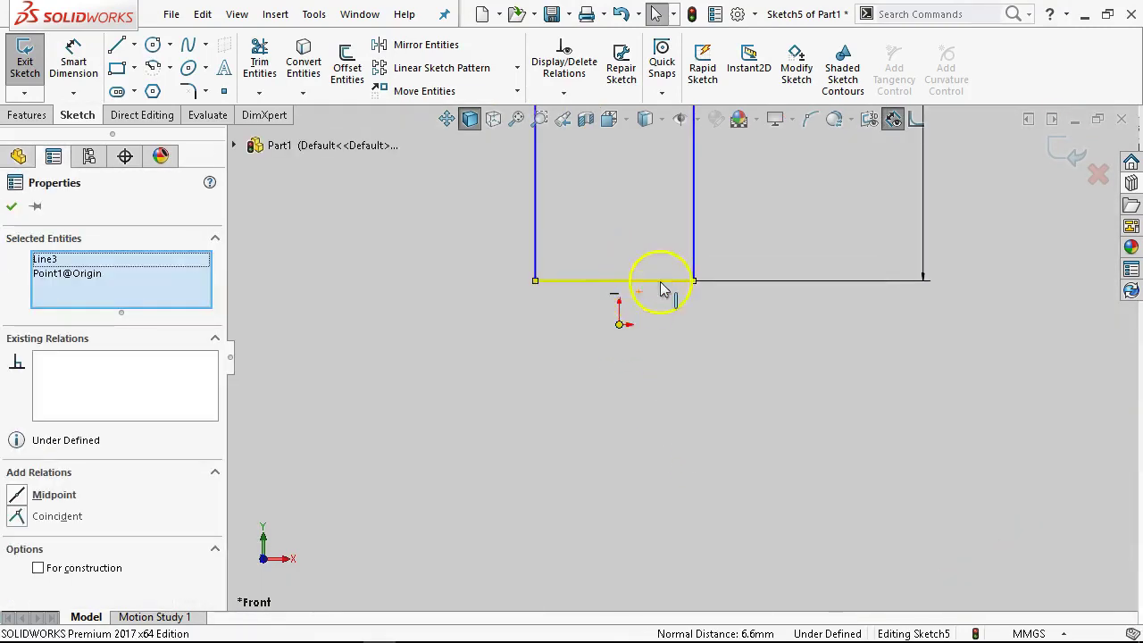
pyautogui.click(691, 198)
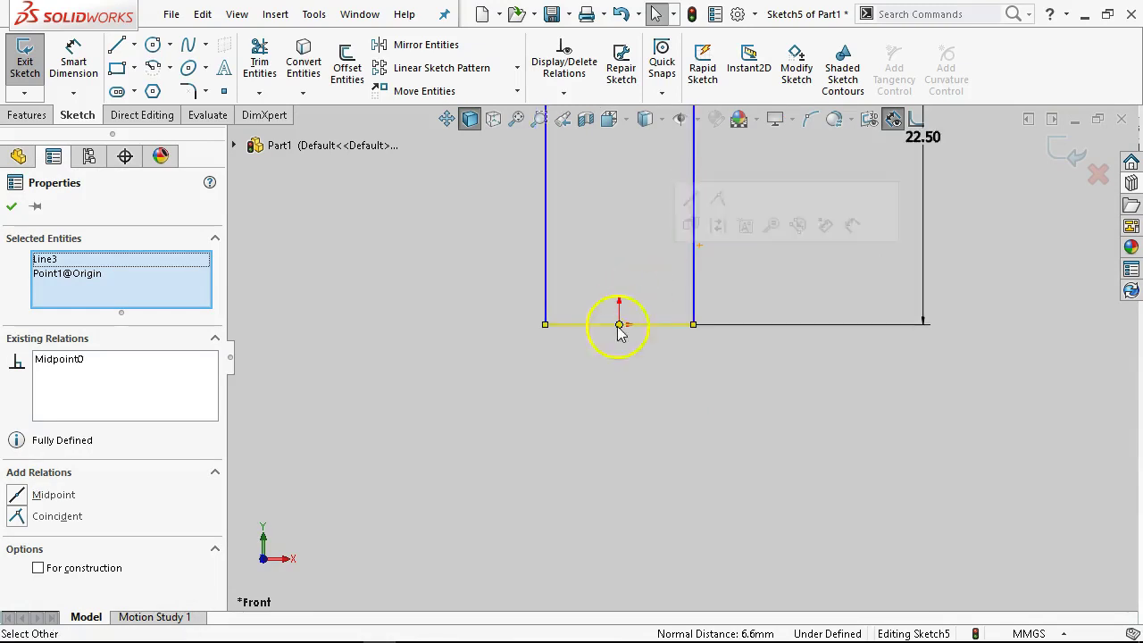
# - Dimension the rectangle's bottom edge as 5 mm wide and leave the dimension tool
pyautogui.rightClick(579, 327)
pyautogui.click(748, 295)
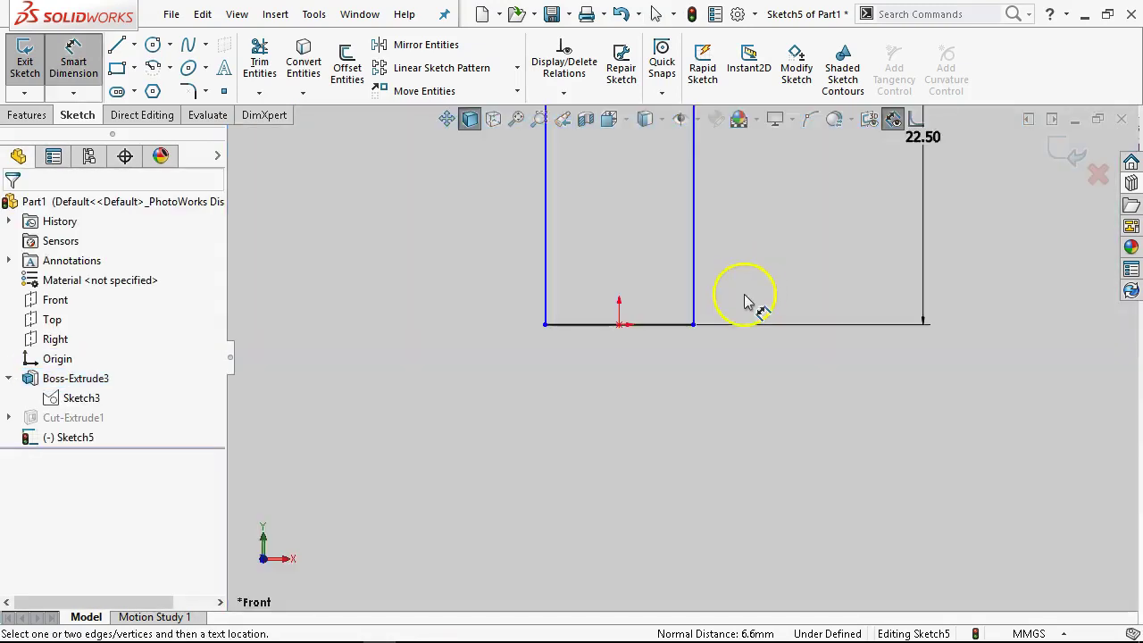
pyautogui.click(676, 325)
pyautogui.click(651, 375)
pyautogui.write('5')
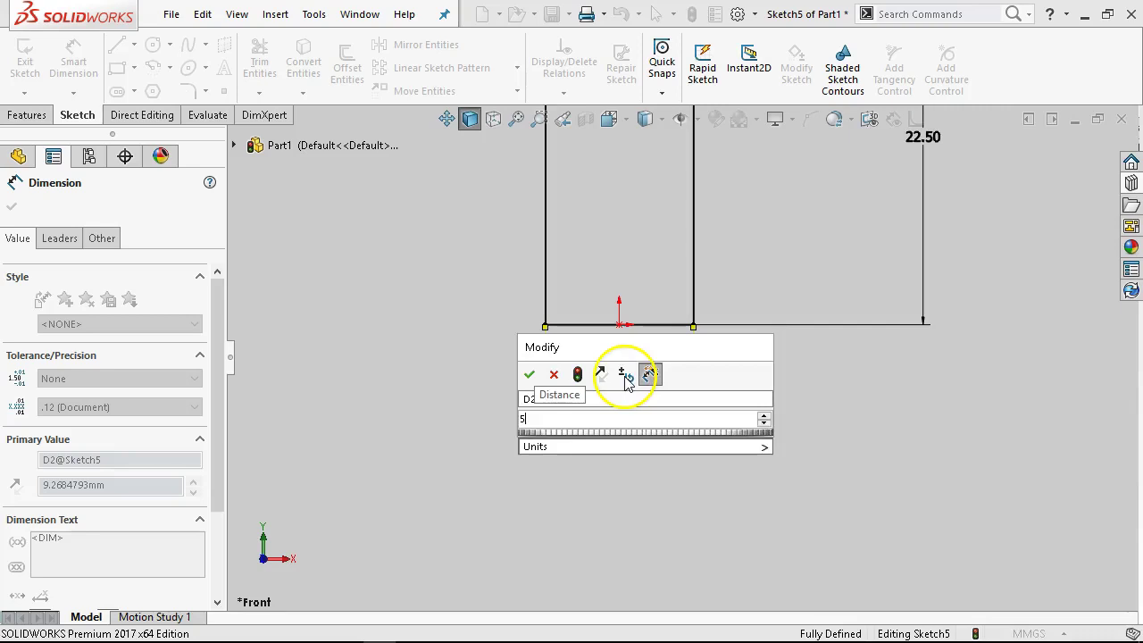
pyautogui.press('Return')
pyautogui.press('f')
pyautogui.rightClick(527, 295)
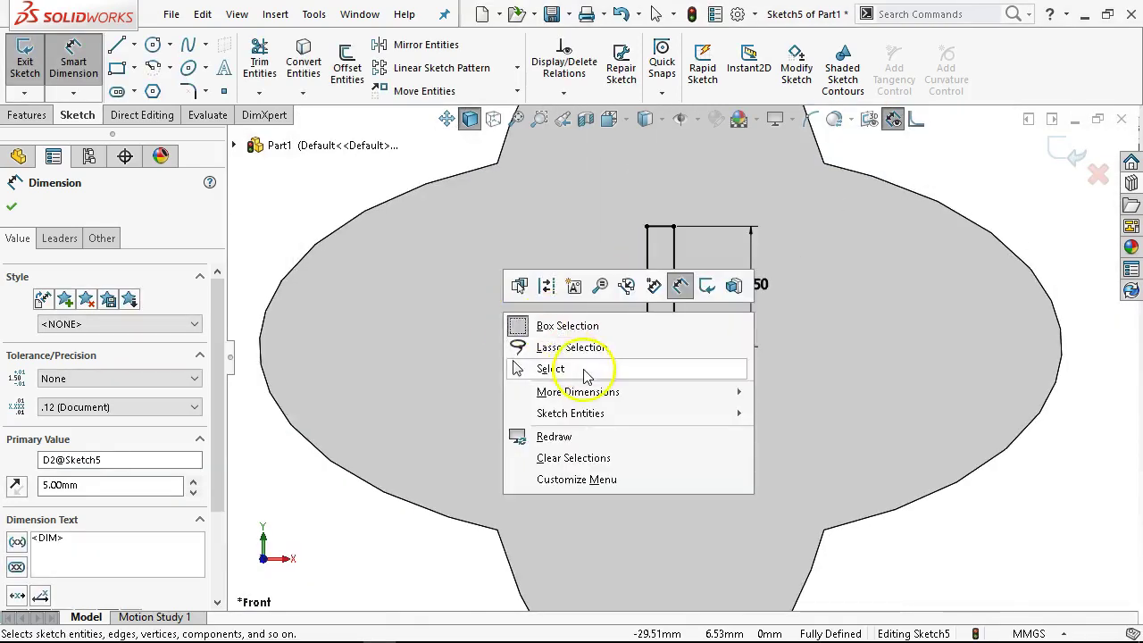
pyautogui.click(587, 370)
# - Circular-pattern the rectangle's four lines about the origin with 18 equally spaced instances over 360 degrees
pyautogui.moveTo(625, 210); pyautogui.dragTo(711, 382)
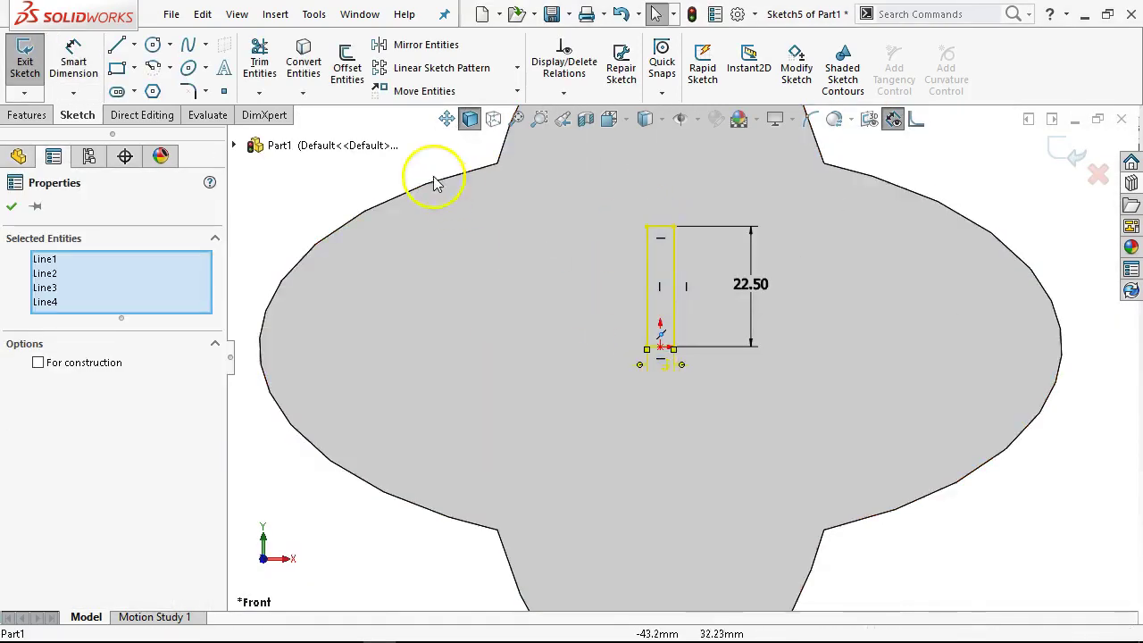
pyautogui.click(516, 68)
pyautogui.click(454, 112)
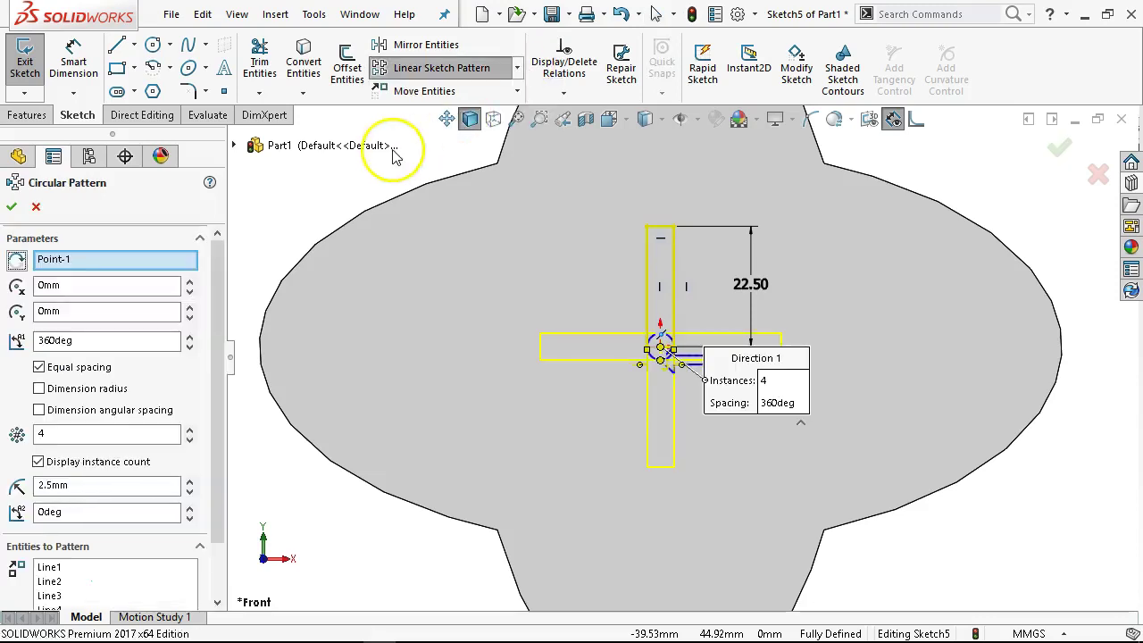
pyautogui.click(56, 435)
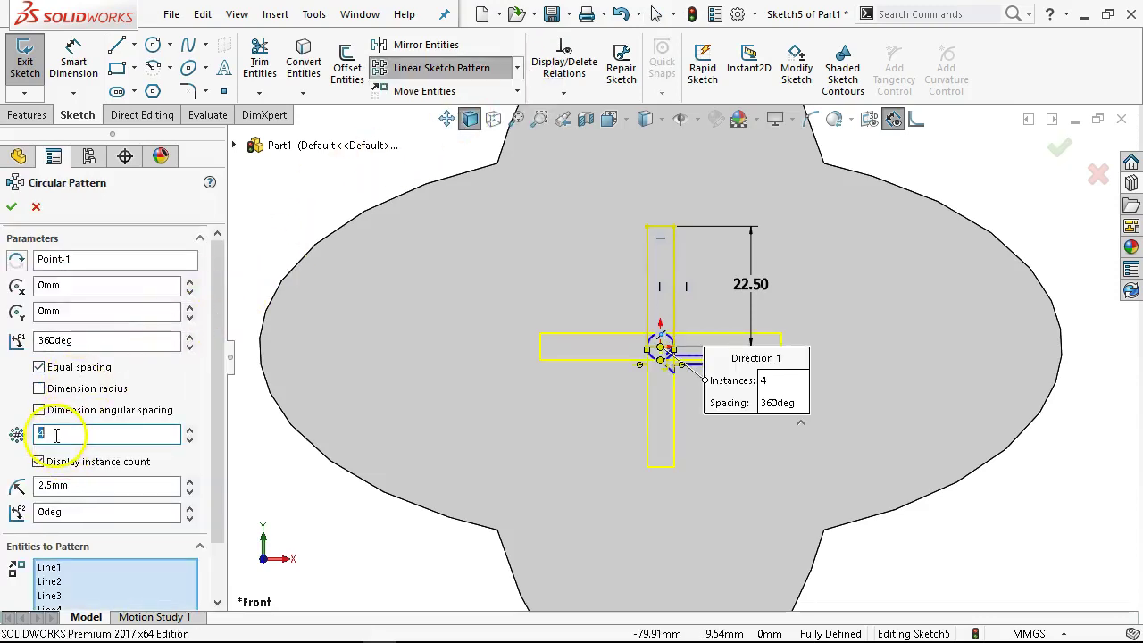
pyautogui.write('18')
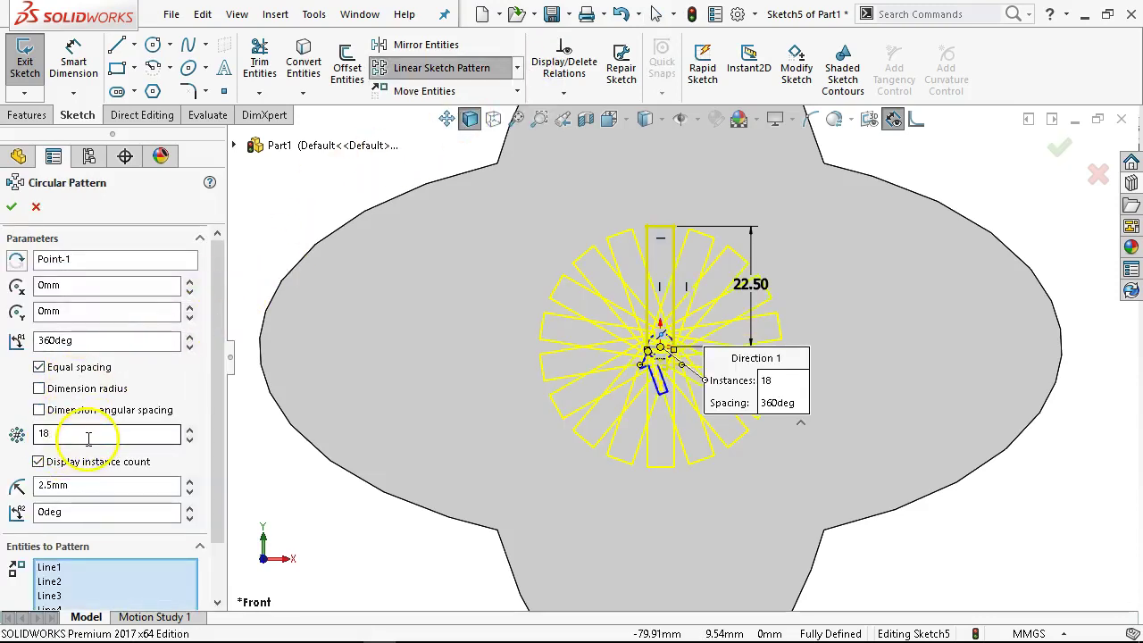
pyautogui.click(11, 207)
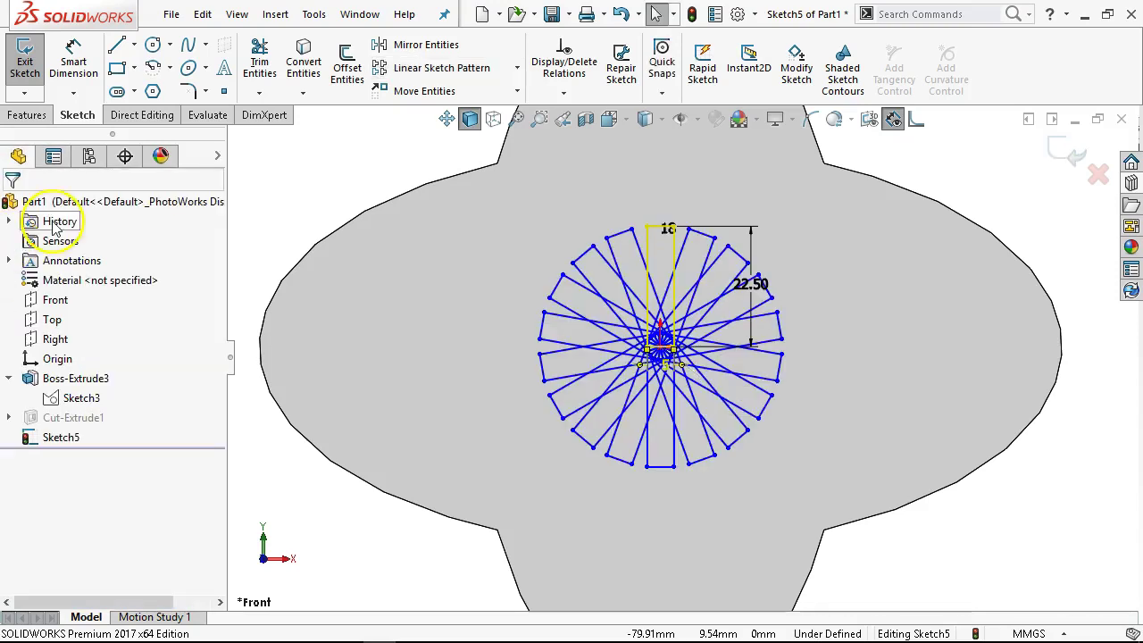
# - Sketch a circle about 35.5 mm in diameter centred on the origin, crossing the patterned rectangles
pyautogui.click(153, 45)
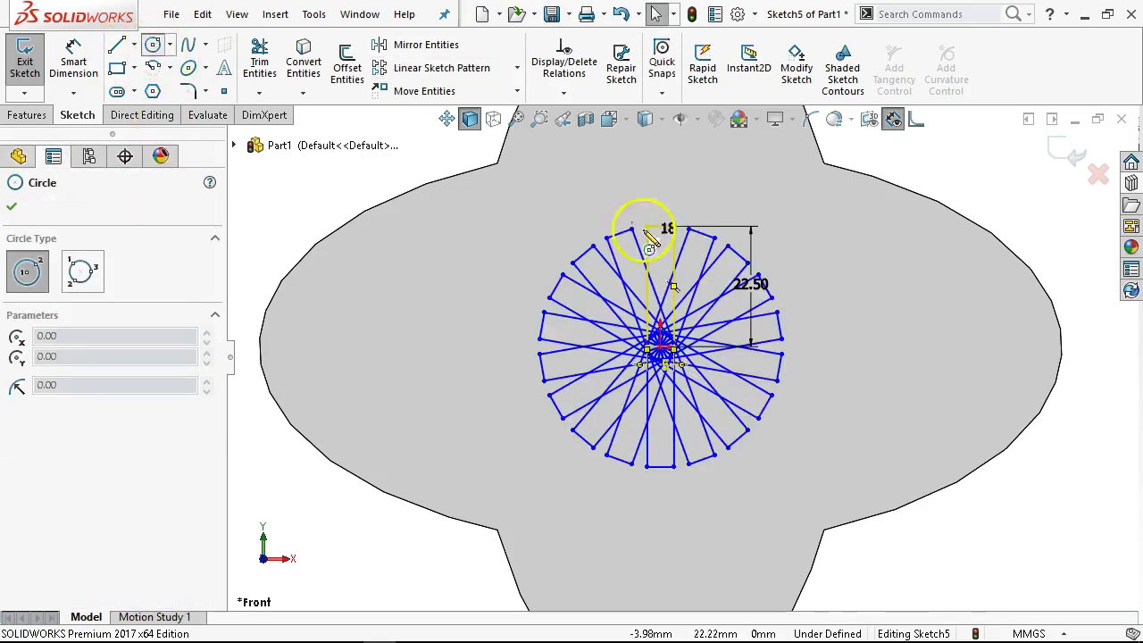
pyautogui.scroll(-5, 689, 345)
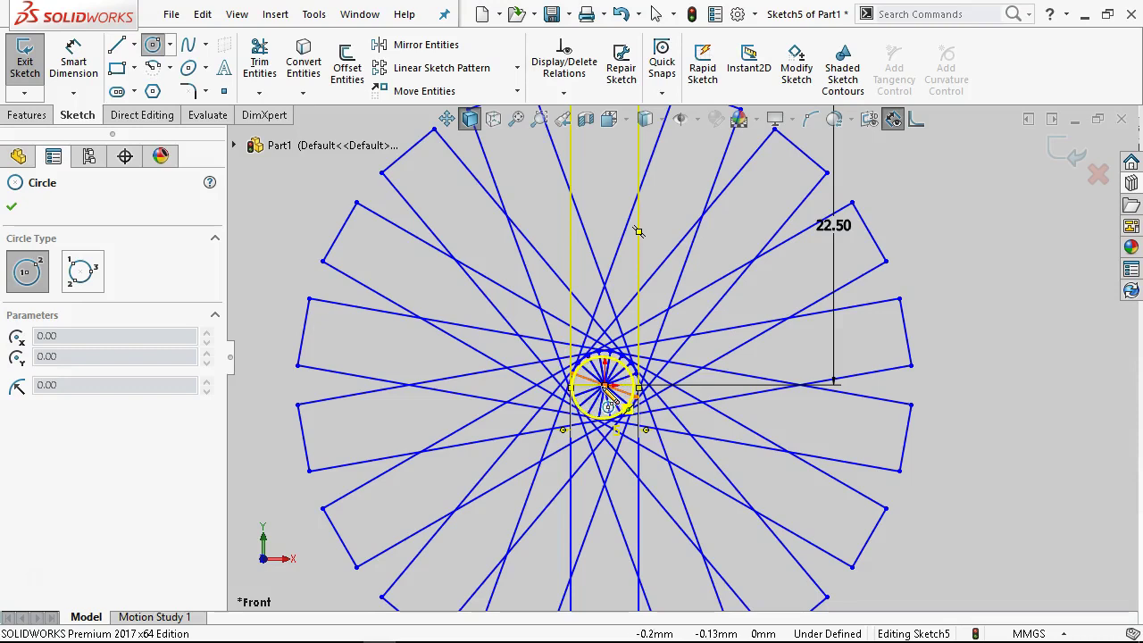
pyautogui.click(607, 386)
pyautogui.click(447, 202)
pyautogui.rightClick(505, 241)
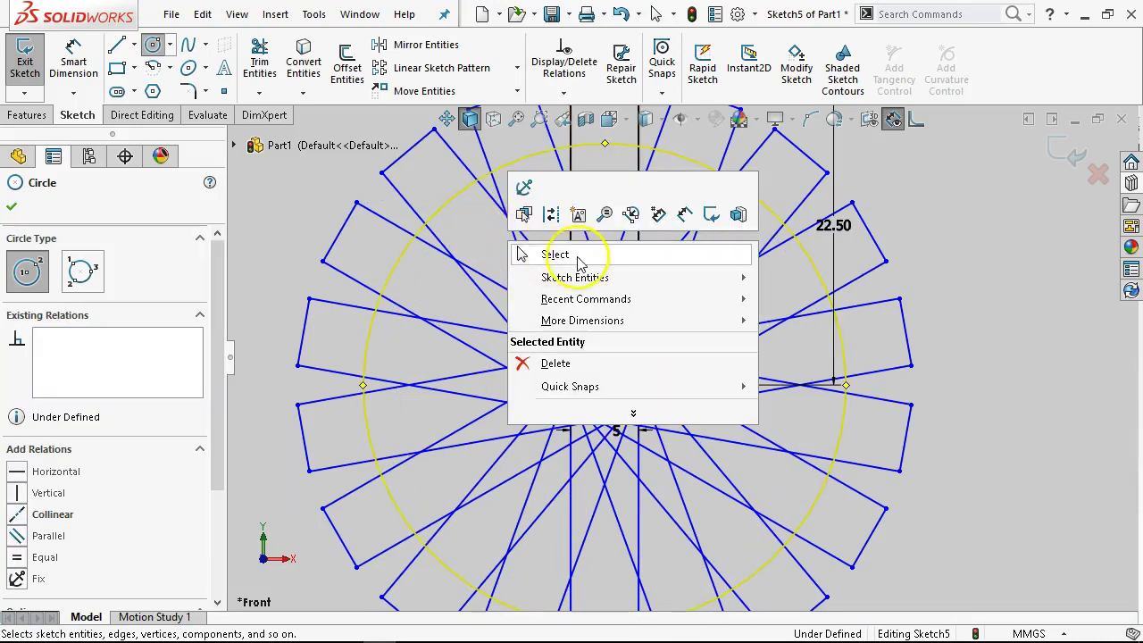
pyautogui.click(579, 256)
# - Dimension the circle's diameter as 40 mm and leave the dimension tool
pyautogui.click(73, 62)
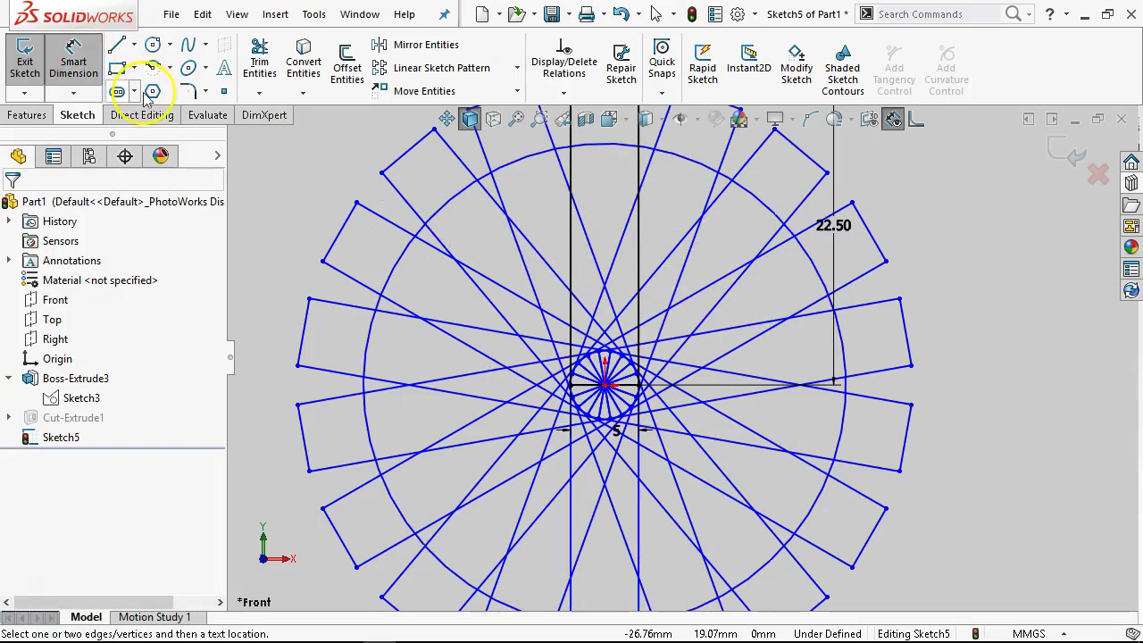
pyautogui.click(695, 173)
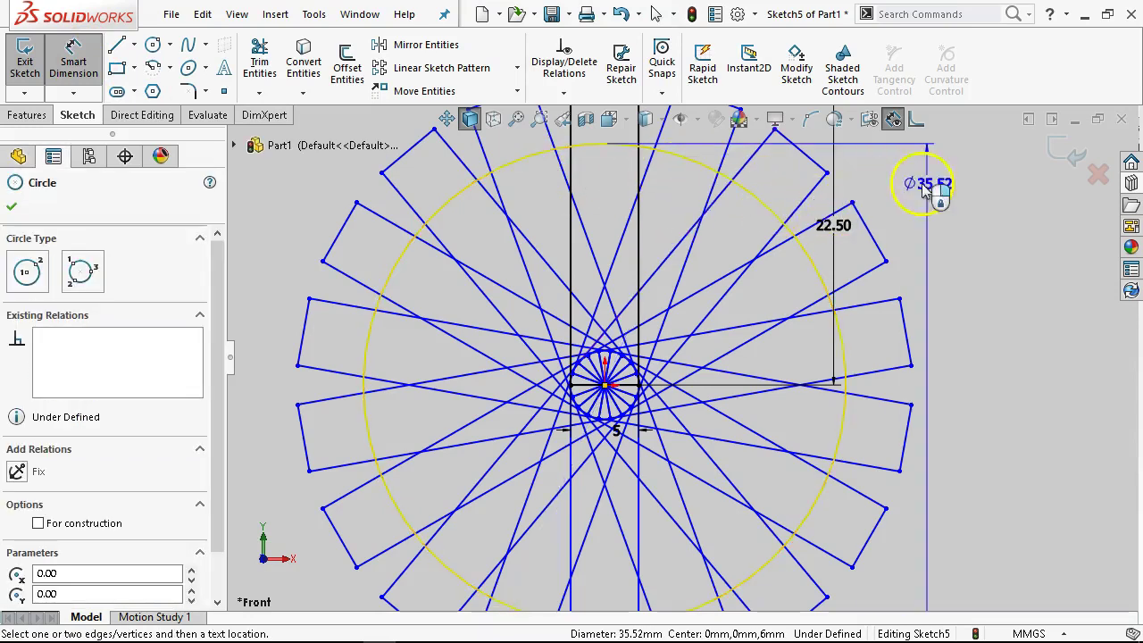
pyautogui.press('z')
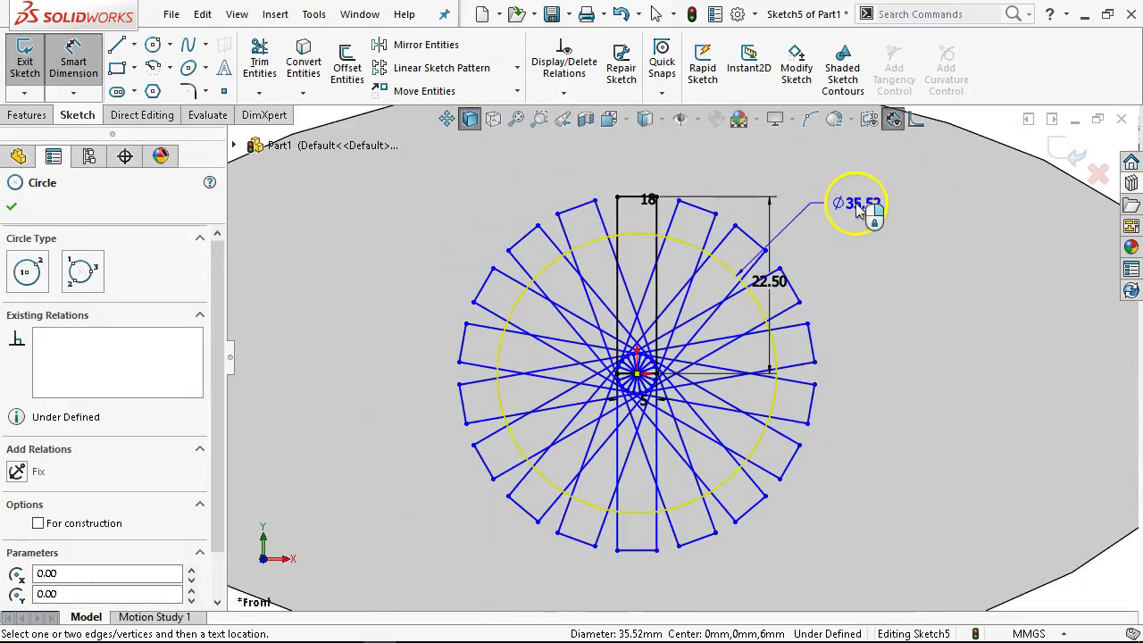
pyautogui.click(866, 284)
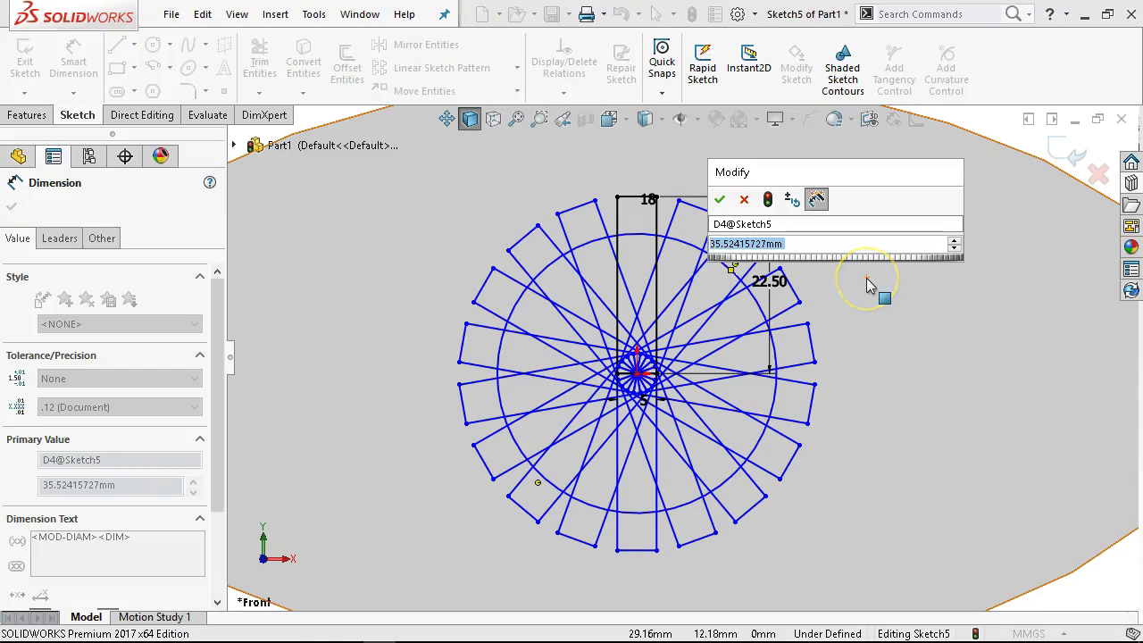
pyautogui.write('40')
pyautogui.press('Return')
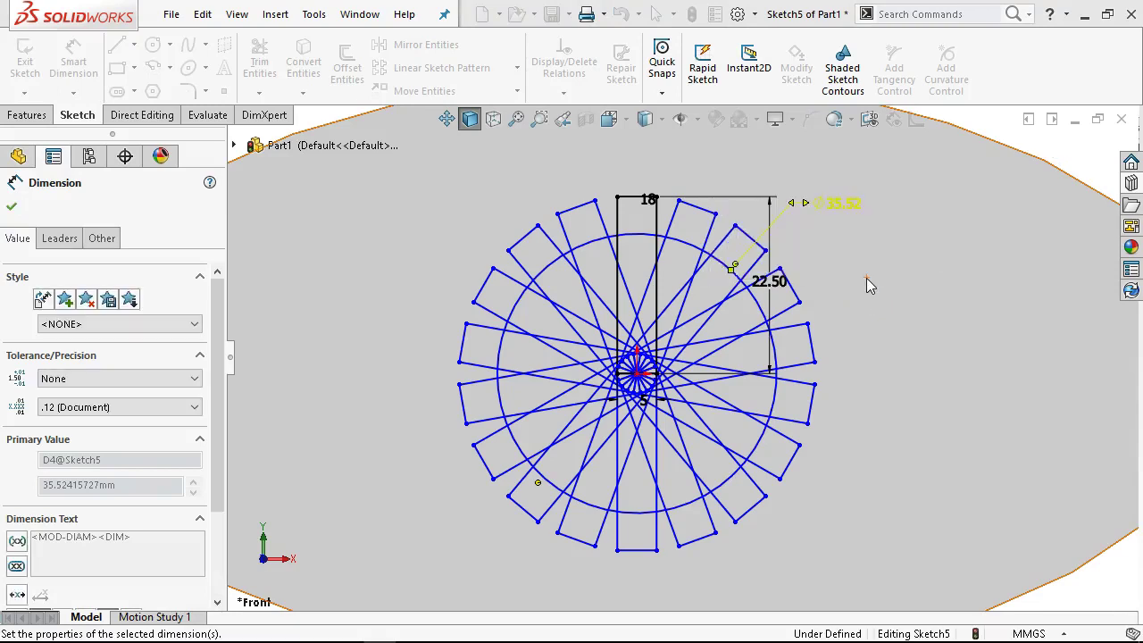
pyautogui.rightClick(876, 282)
pyautogui.click(912, 330)
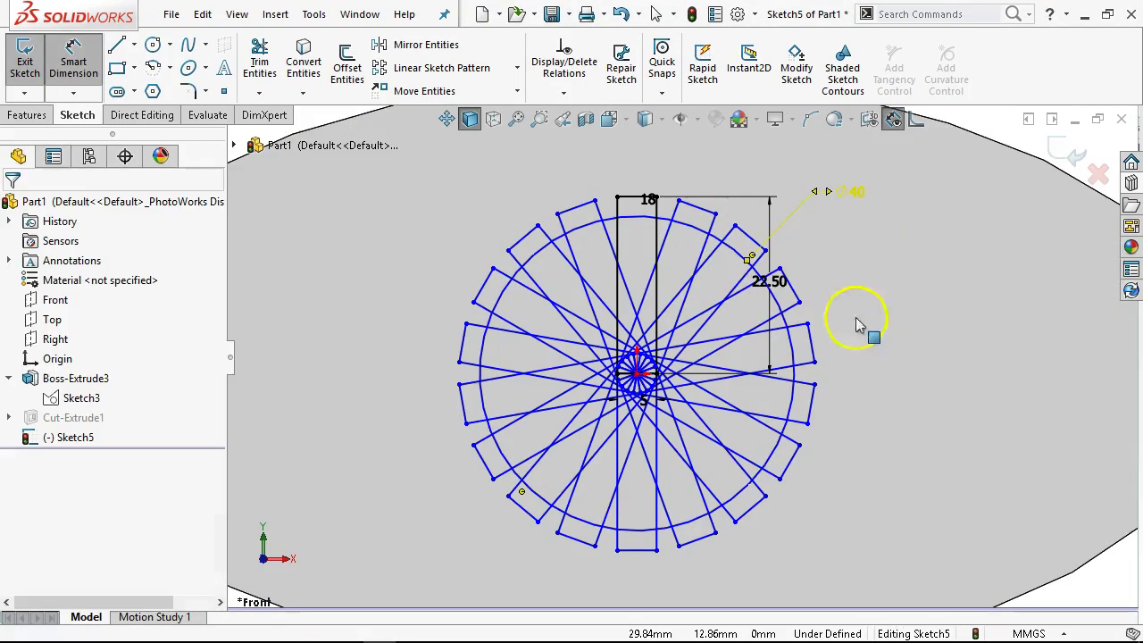
# - Constrain the patterned rectangles around the origin so that the sketch is fully defined
pyautogui.scroll(-3, 599, 288)
pyautogui.moveTo(598, 293)
pyautogui.mouseDown()
pyautogui.moveTo(625, 383)
pyautogui.moveTo(625, 454)
pyautogui.moveTo(721, 502)
pyautogui.moveTo(659, 557)
pyautogui.moveTo(646, 547)
pyautogui.mouseUp()
pyautogui.scroll(3, 625, 419)
pyautogui.scroll(-1, 721, 502)
pyautogui.moveTo(719, 521)
pyautogui.mouseDown()
pyautogui.moveTo(689, 528)
pyautogui.moveTo(675, 347)
pyautogui.mouseUp()
pyautogui.scroll(1, 720, 522)
pyautogui.scroll(-2, 676, 346)
pyautogui.moveTo(675, 346); pyautogui.dragTo(663, 363)
pyautogui.click(700, 358)
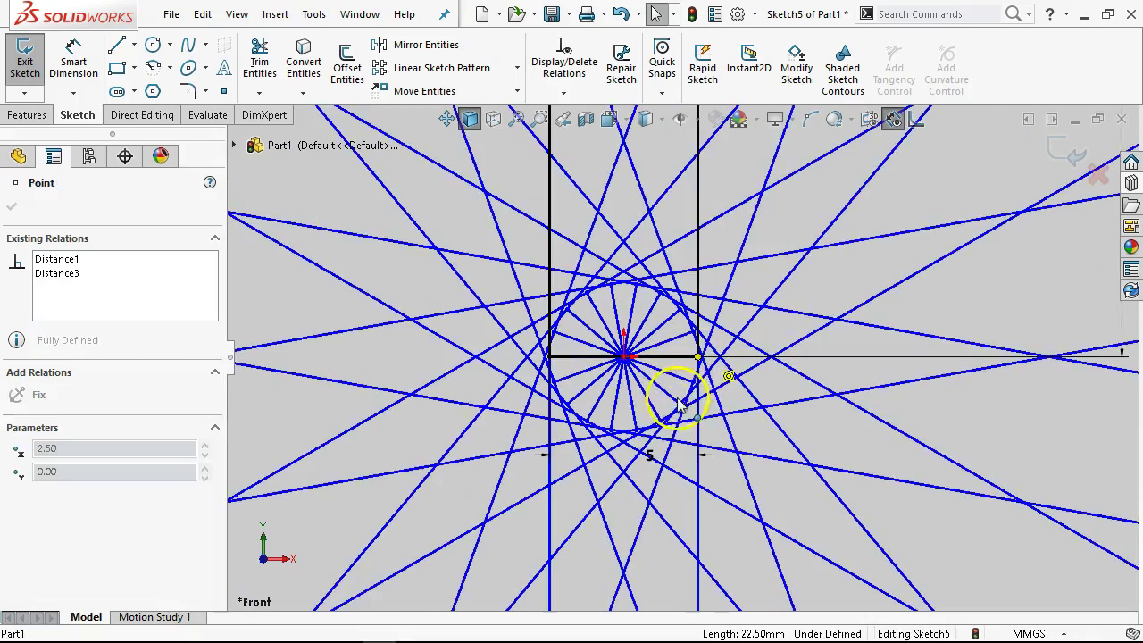
pyautogui.press('Escape')
pyautogui.scroll(5, 705, 364)
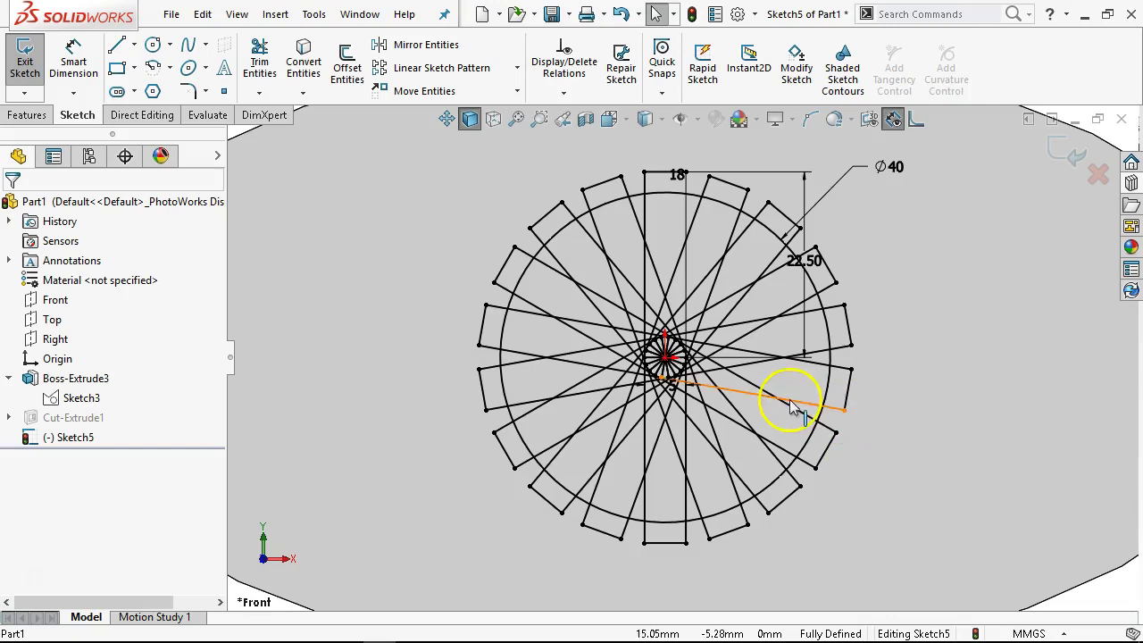
pyautogui.scroll(3, 786, 400)
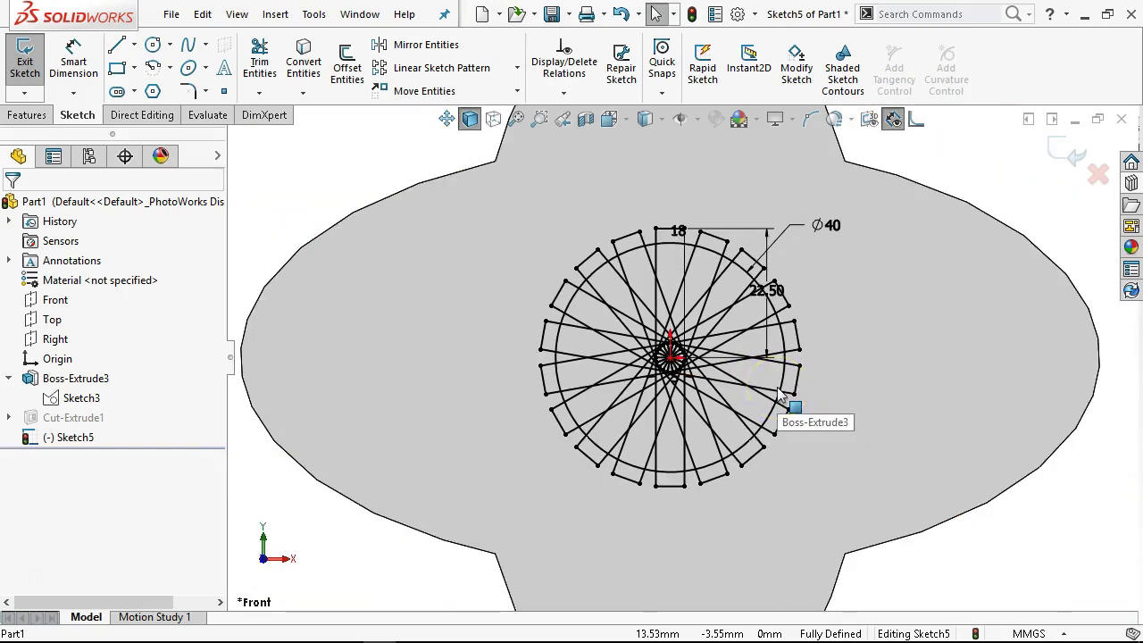
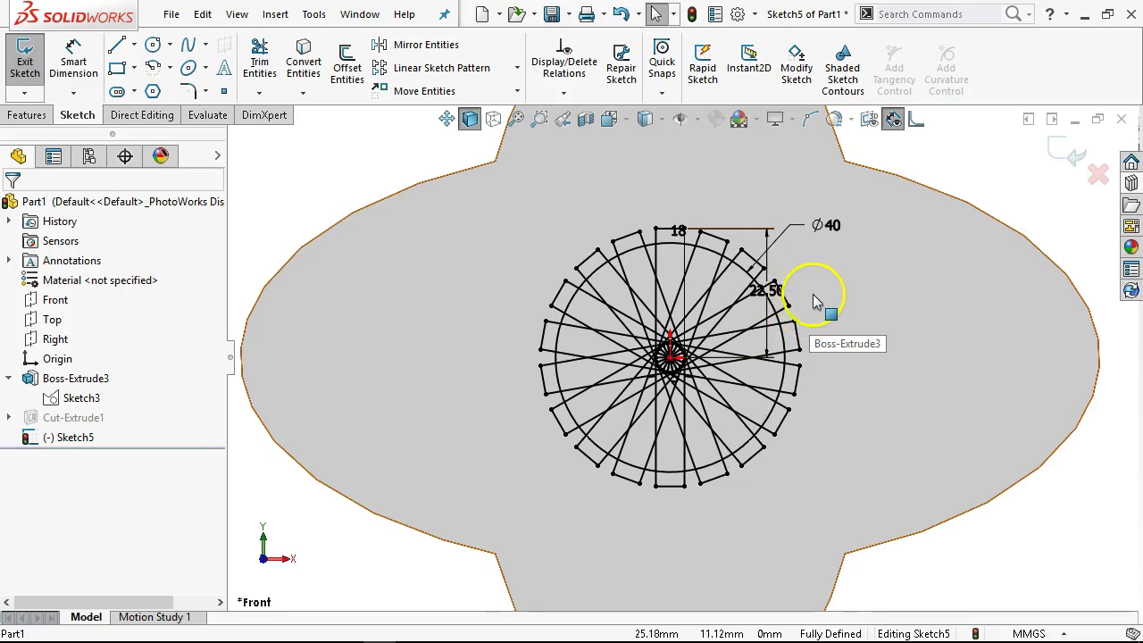
# - Start an Extruded Cut from the patterned sketch with the end condition Through All
pyautogui.scroll(-1, 813, 296)
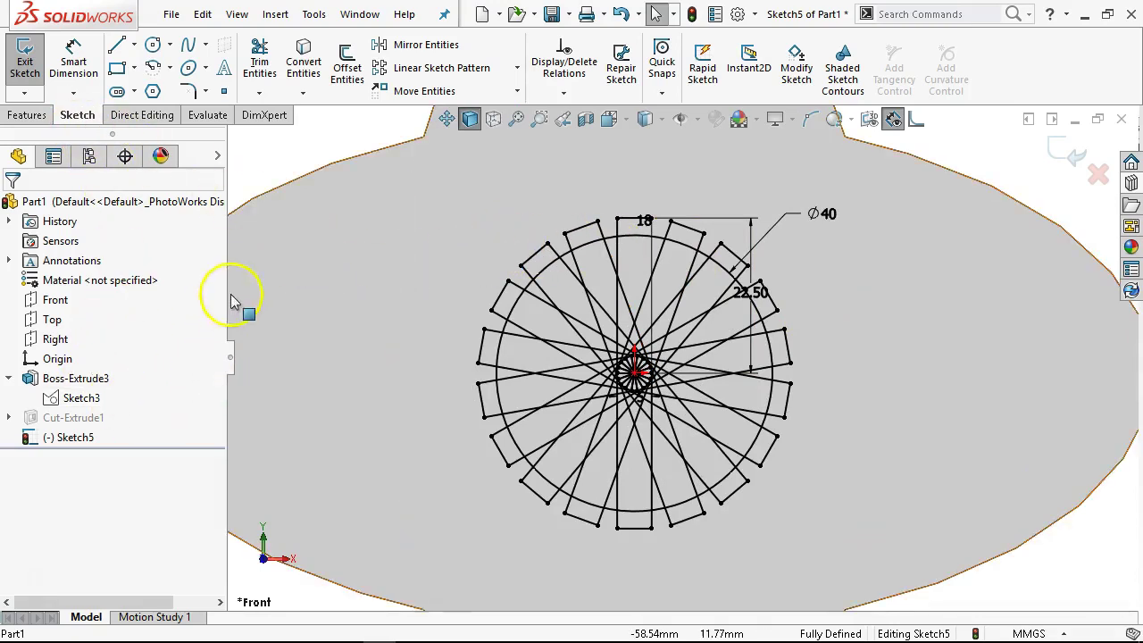
pyautogui.click(38, 114)
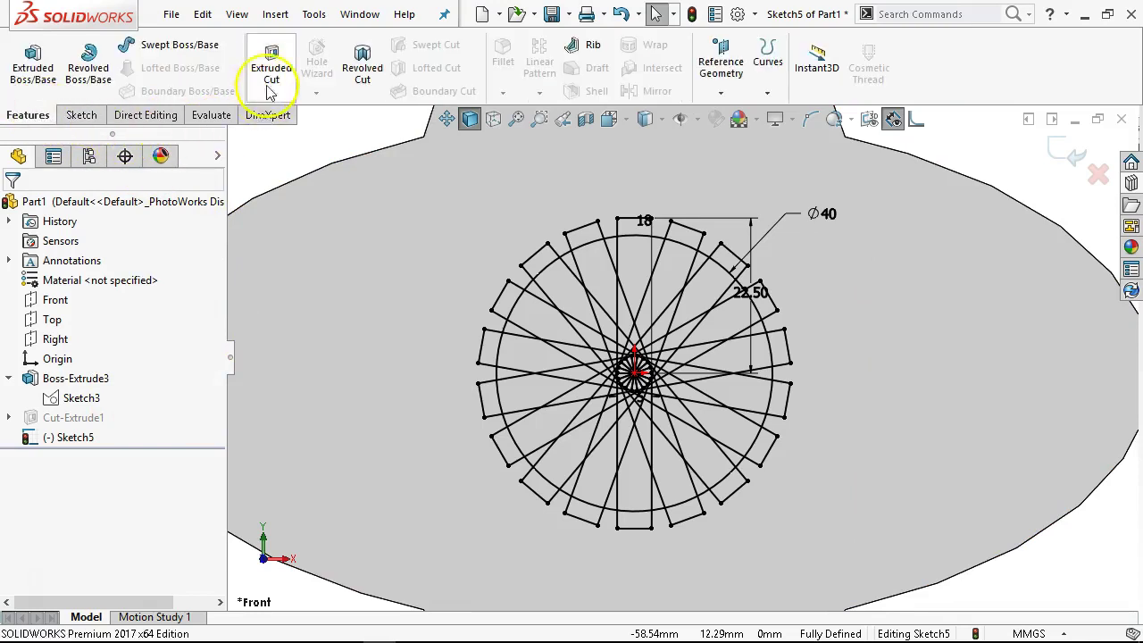
pyautogui.click(271, 71)
pyautogui.click(107, 314)
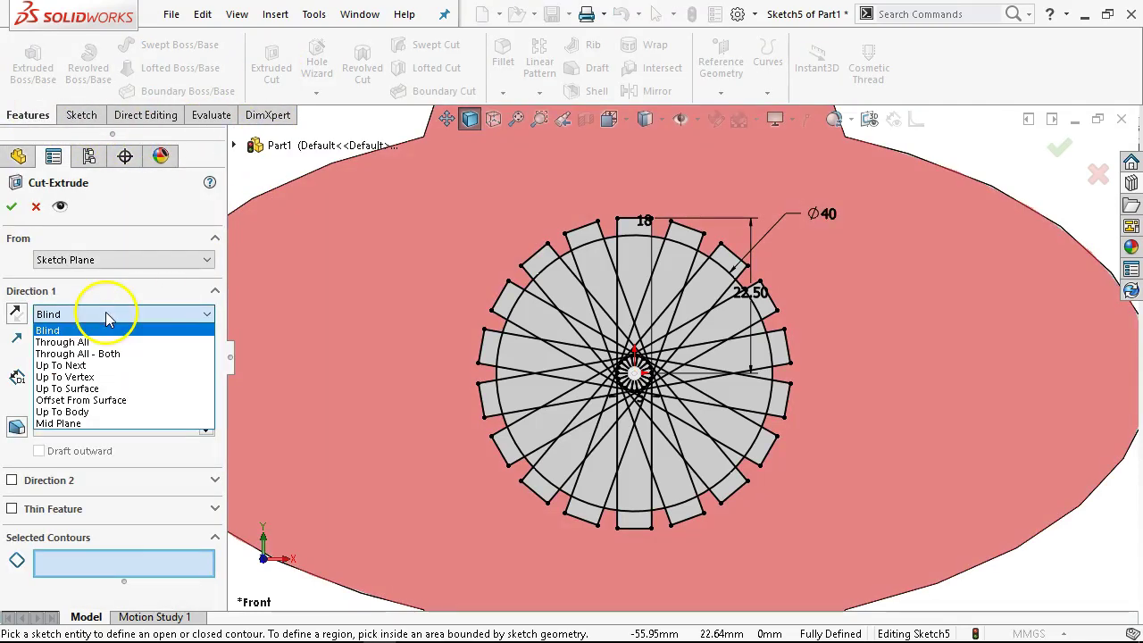
pyautogui.click(72, 342)
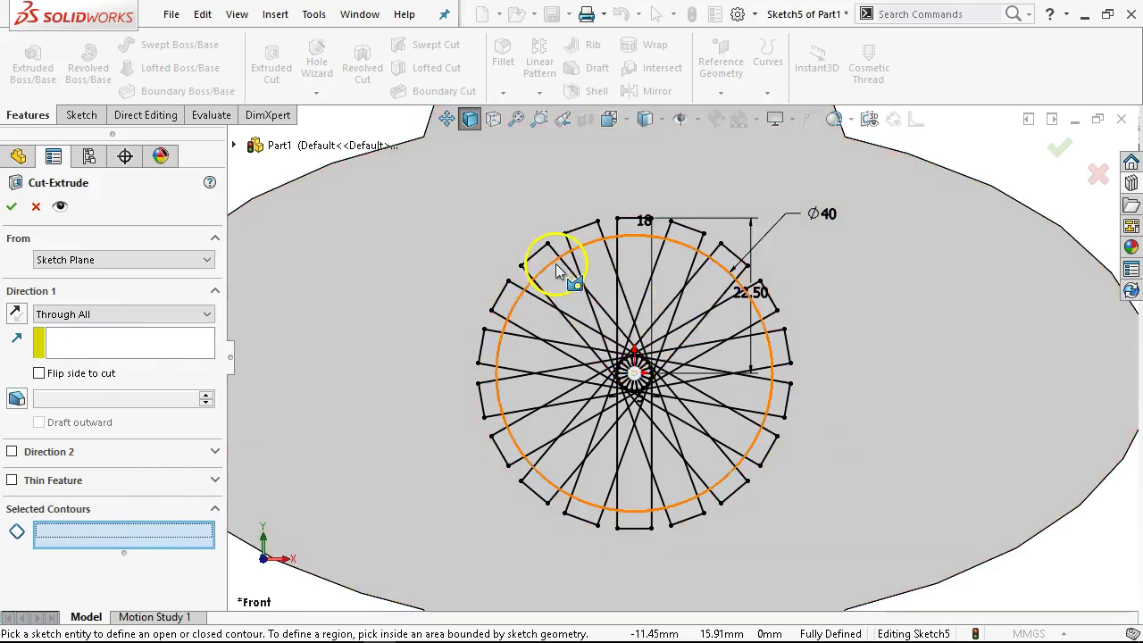
# - Select the 40 mm circle and the six tooth areas along the pattern's left side as contours for the cut
pyautogui.click(558, 270)
pyautogui.click(548, 265)
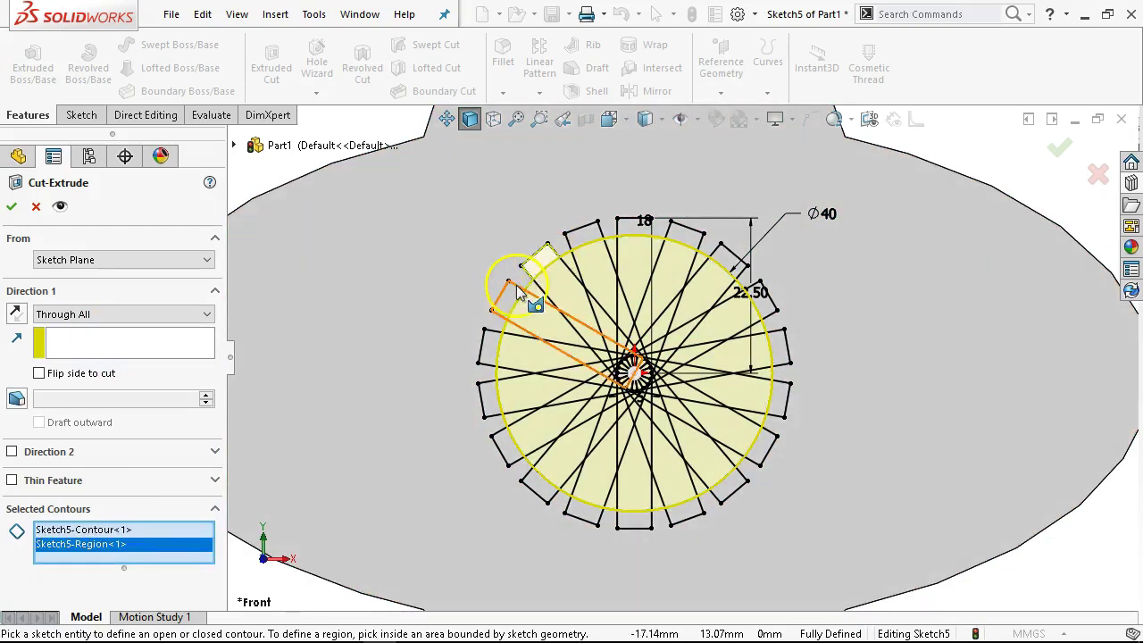
pyautogui.click(512, 309)
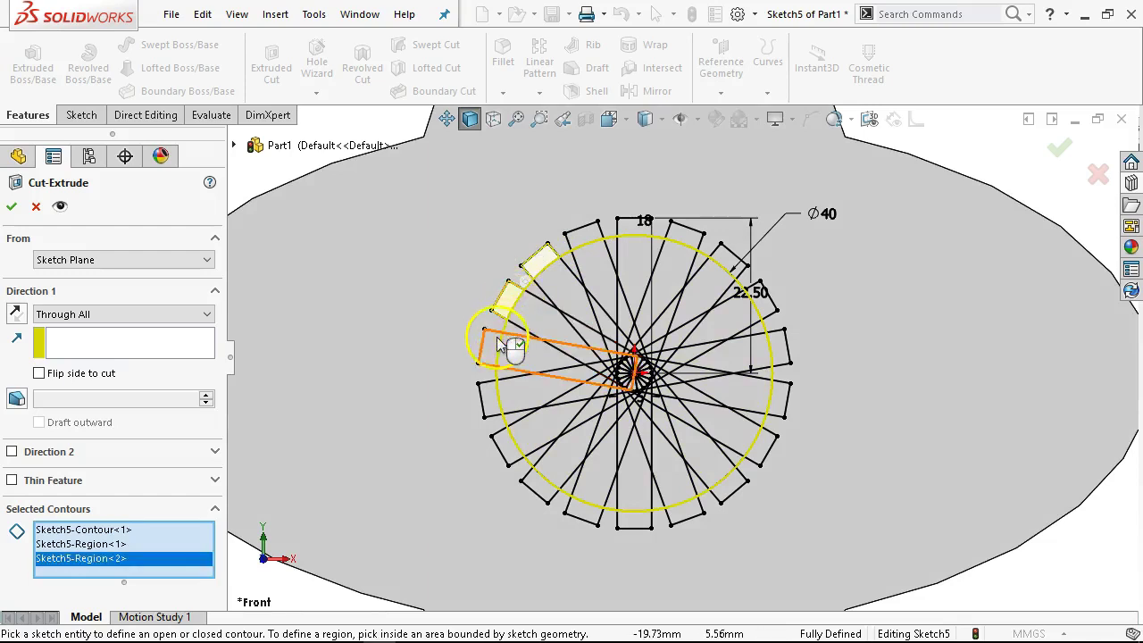
pyautogui.click(491, 379)
pyautogui.click(486, 418)
pyautogui.click(503, 448)
pyautogui.click(538, 487)
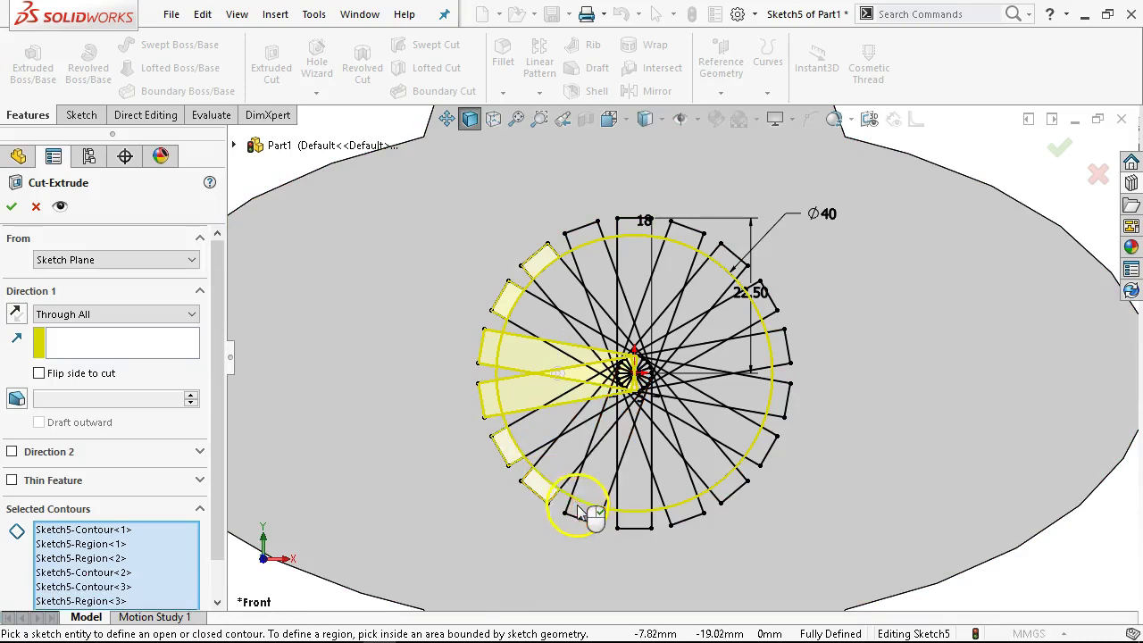
# - Add the five rectangle-end regions outside the circle along the pattern's lower side to the selected contours
pyautogui.click(582, 511)
pyautogui.click(627, 525)
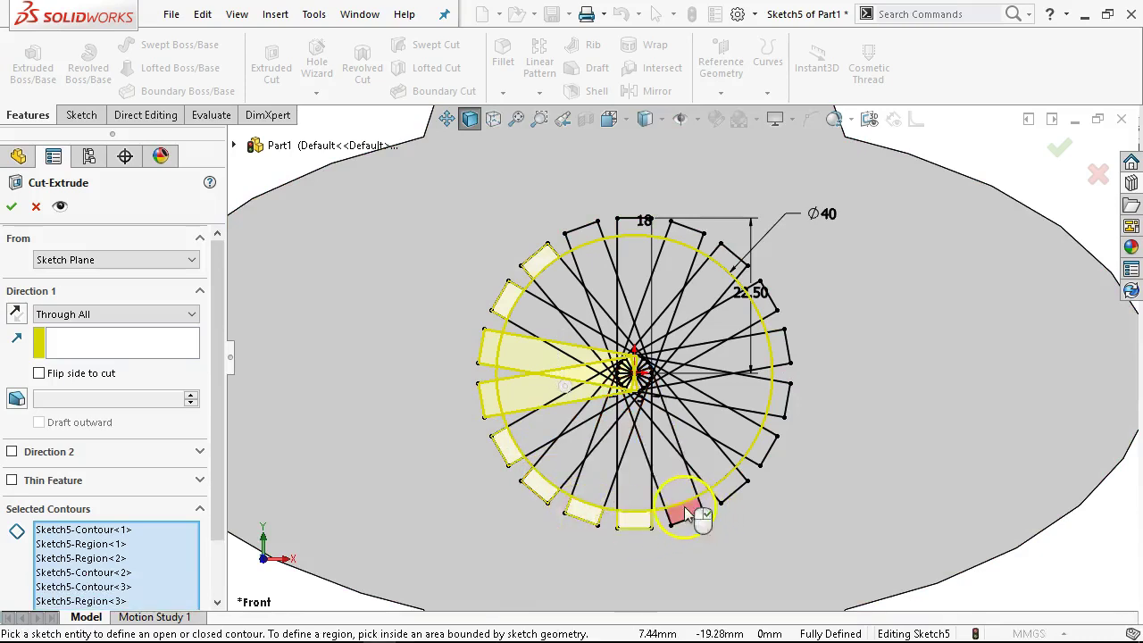
pyautogui.click(685, 514)
pyautogui.click(737, 484)
pyautogui.click(770, 453)
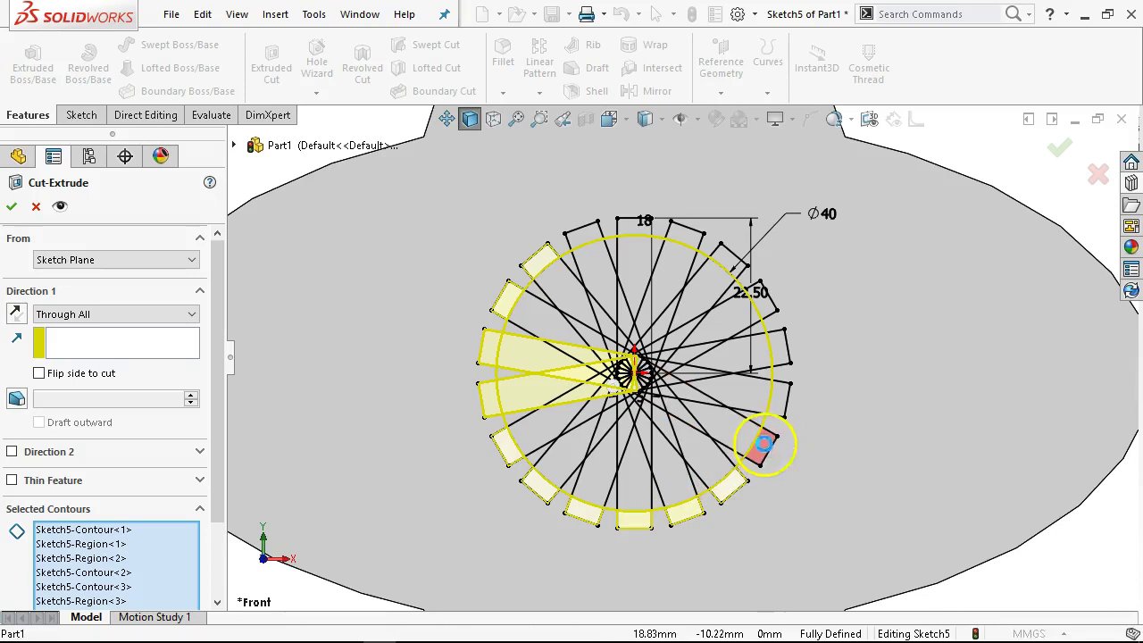
# - Add the remaining seven tooth areas, from the pattern's right side around to its top, to the selected contours
pyautogui.click(781, 400)
pyautogui.click(783, 347)
pyautogui.click(762, 301)
pyautogui.click(719, 258)
pyautogui.click(676, 240)
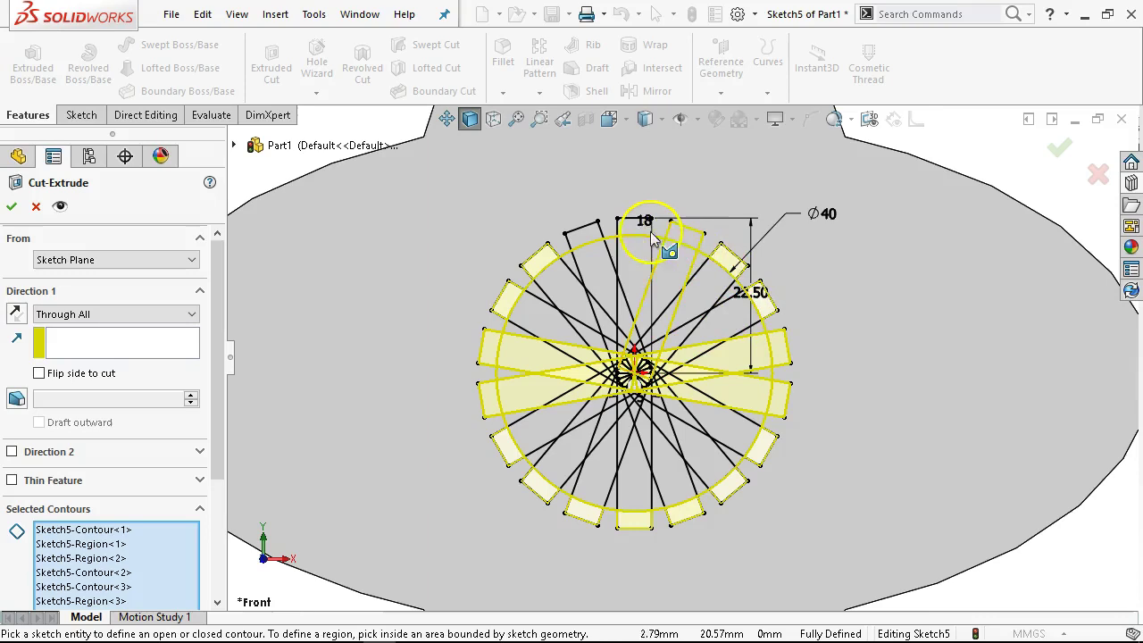
pyautogui.click(620, 230)
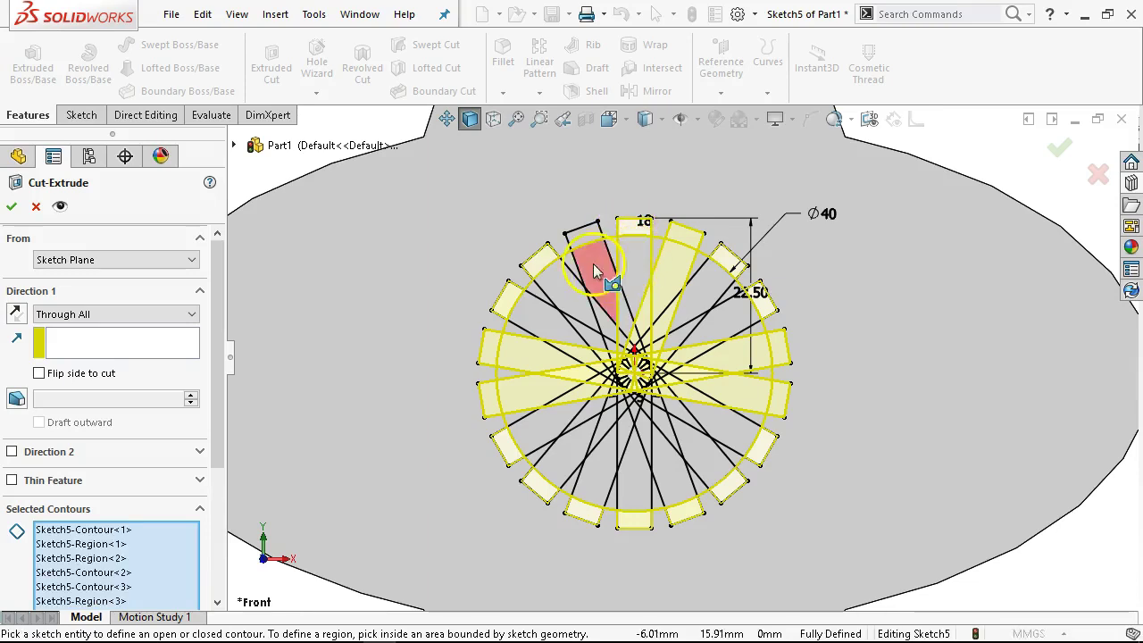
pyautogui.click(581, 234)
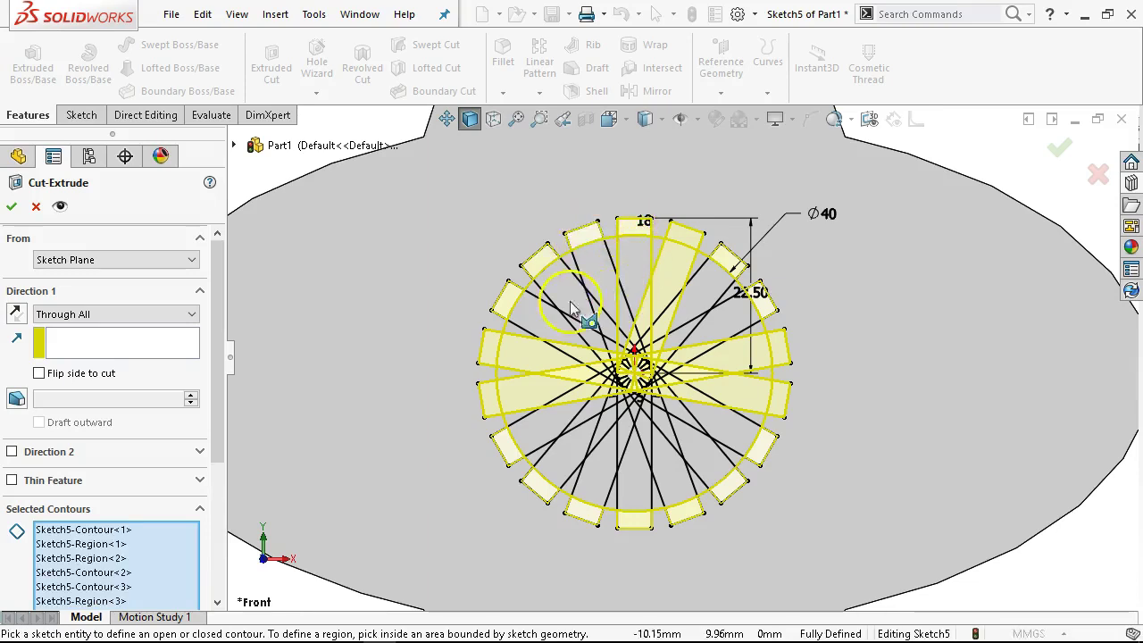
# - Exclude the inner parts of the two near-horizontal rectangles on the pattern's left, keeping only their ends outside the circle selected
pyautogui.click(523, 370)
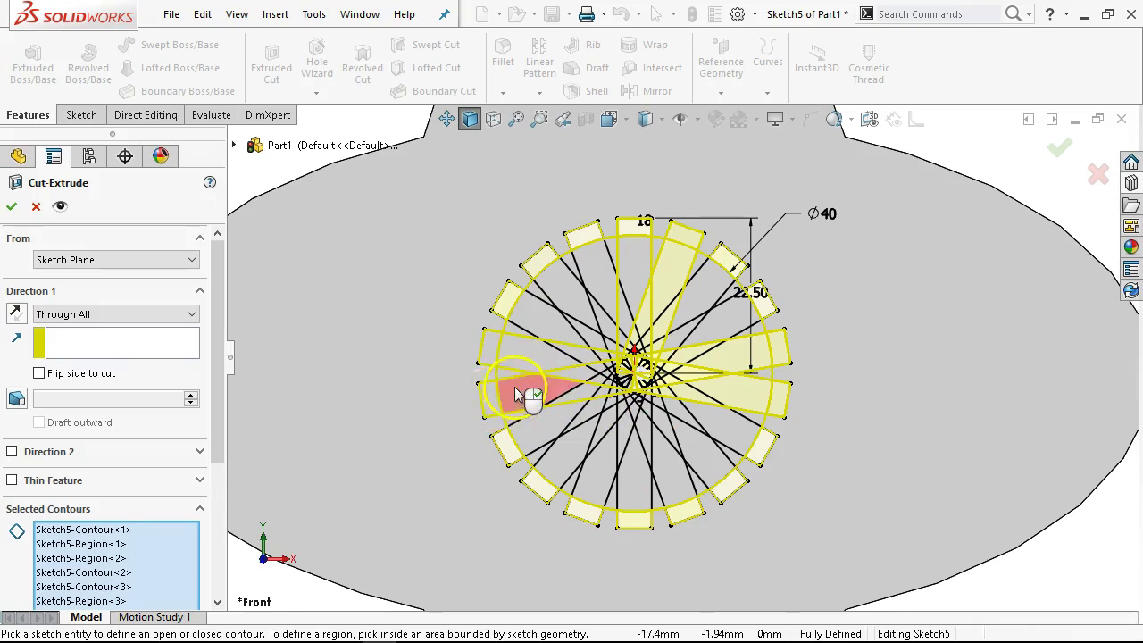
pyautogui.scroll(-5, 510, 408)
pyautogui.click(511, 412)
pyautogui.click(526, 282)
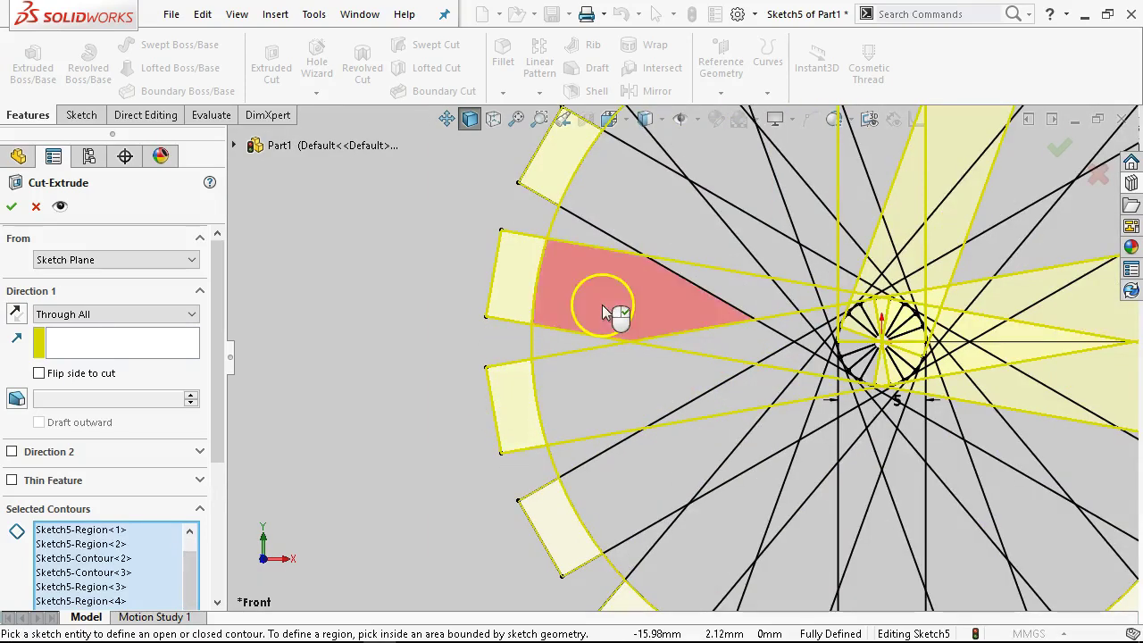
pyautogui.scroll(2, 612, 314)
pyautogui.scroll(-5, 1003, 312)
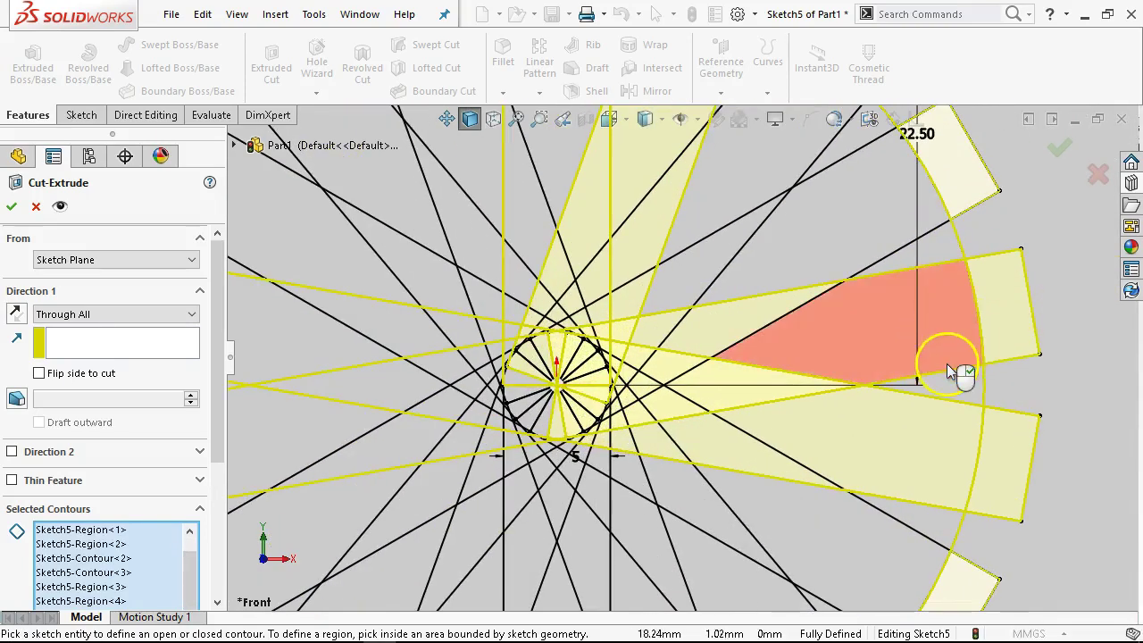
# - Exclude the inner parts of the two near-horizontal rectangles on the pattern's right, keeping only their ends outside the circle selected
pyautogui.click(948, 369)
pyautogui.click(1009, 322)
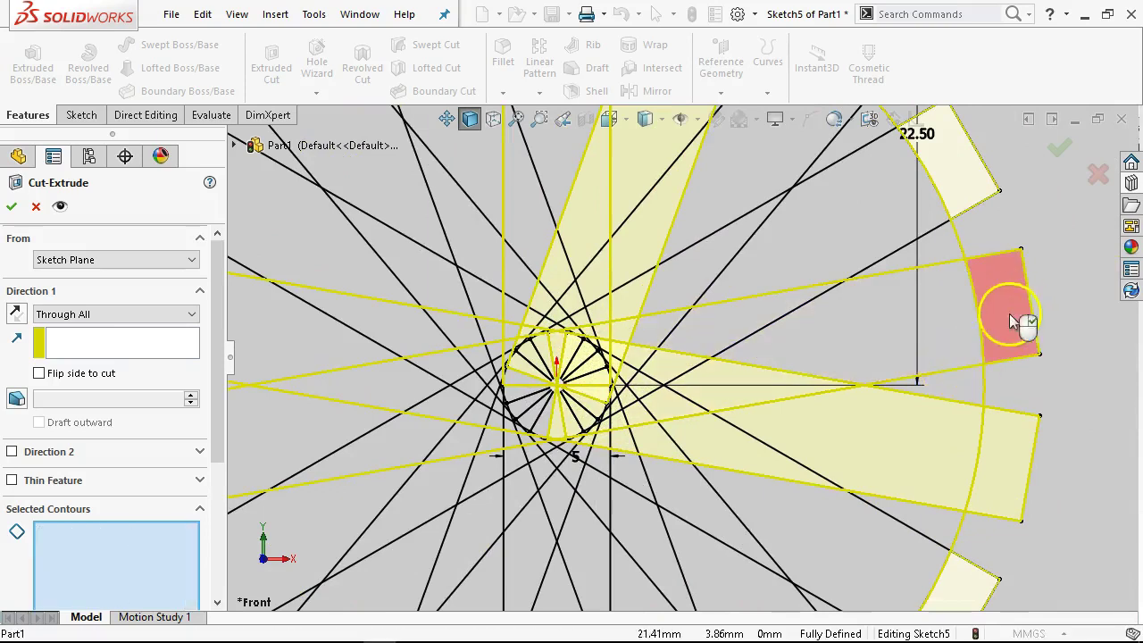
pyautogui.click(925, 503)
pyautogui.click(1003, 483)
pyautogui.scroll(3, 769, 286)
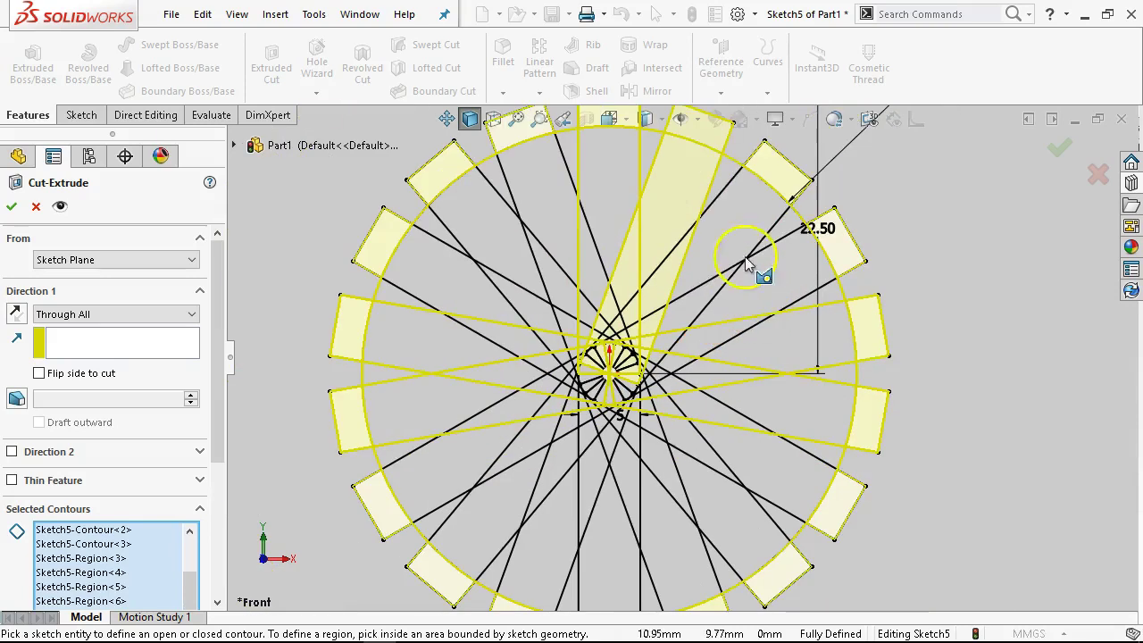
# - Limit the rectangle just right of the top one to its end outside the circle, and finish the Through All cut
pyautogui.click(703, 176)
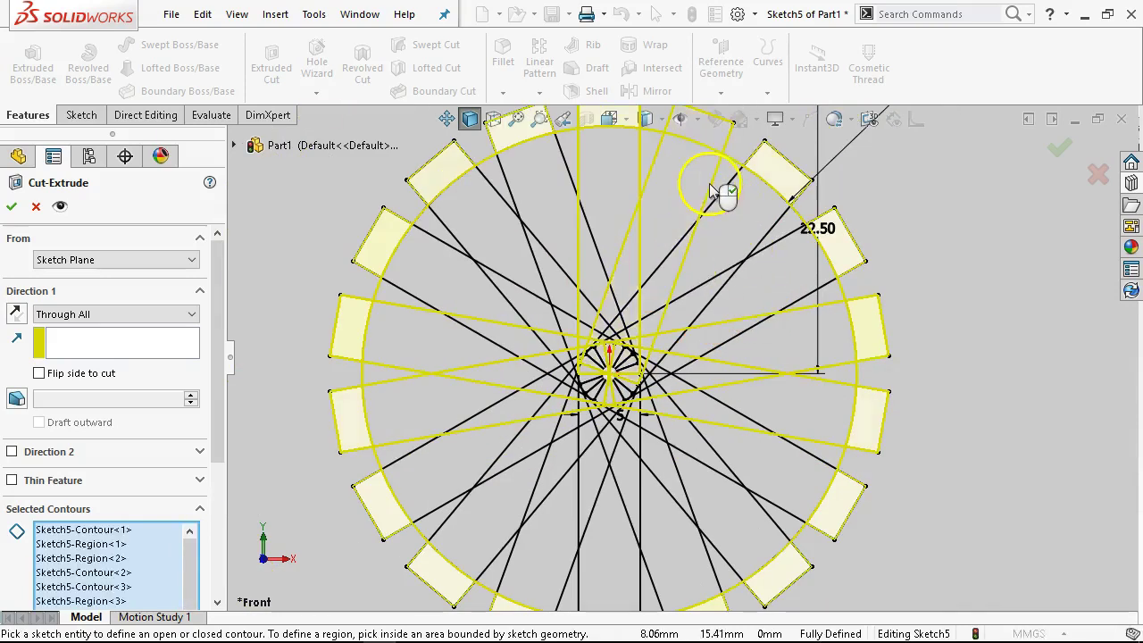
pyautogui.scroll(2, 719, 183)
pyautogui.click(701, 169)
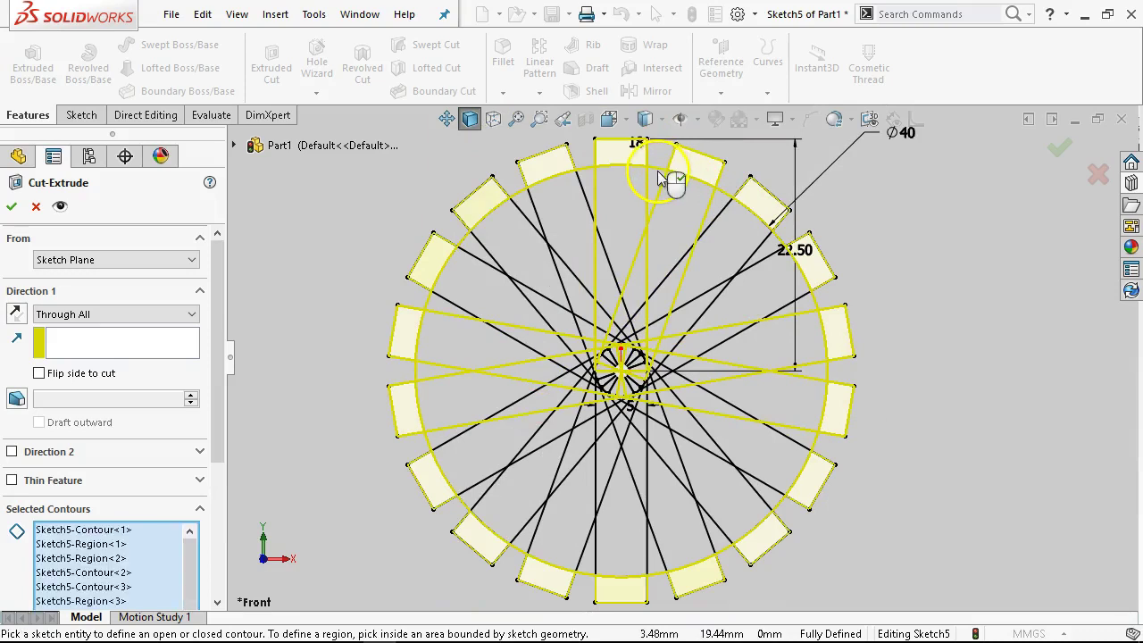
pyautogui.scroll(-2, 661, 182)
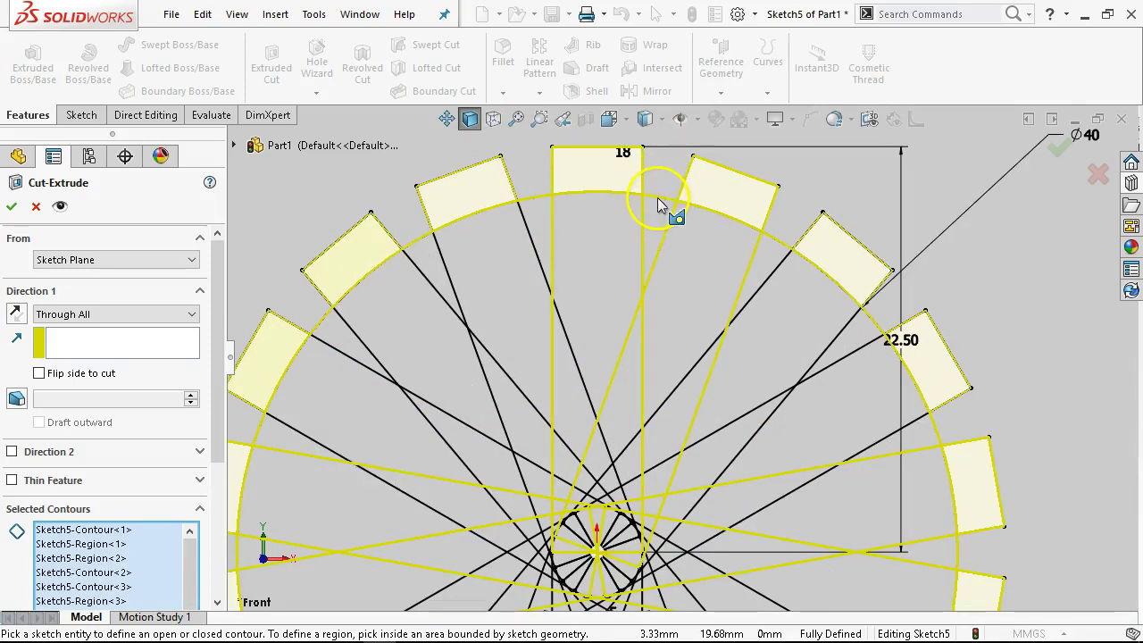
pyautogui.scroll(5, 661, 210)
pyautogui.moveTo(674, 410)
pyautogui.mouseDown(button='middle')
pyautogui.moveTo(608, 255)
pyautogui.moveTo(594, 256)
pyautogui.moveTo(592, 296)
pyautogui.moveTo(560, 323)
pyautogui.mouseUp(button='middle')
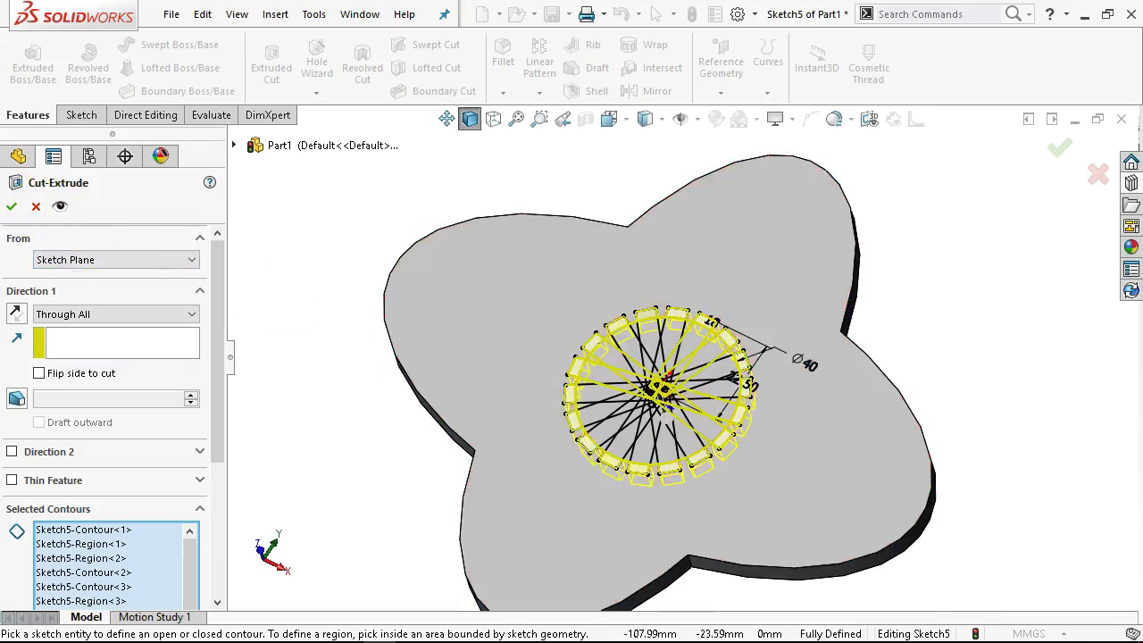
pyautogui.click(12, 204)
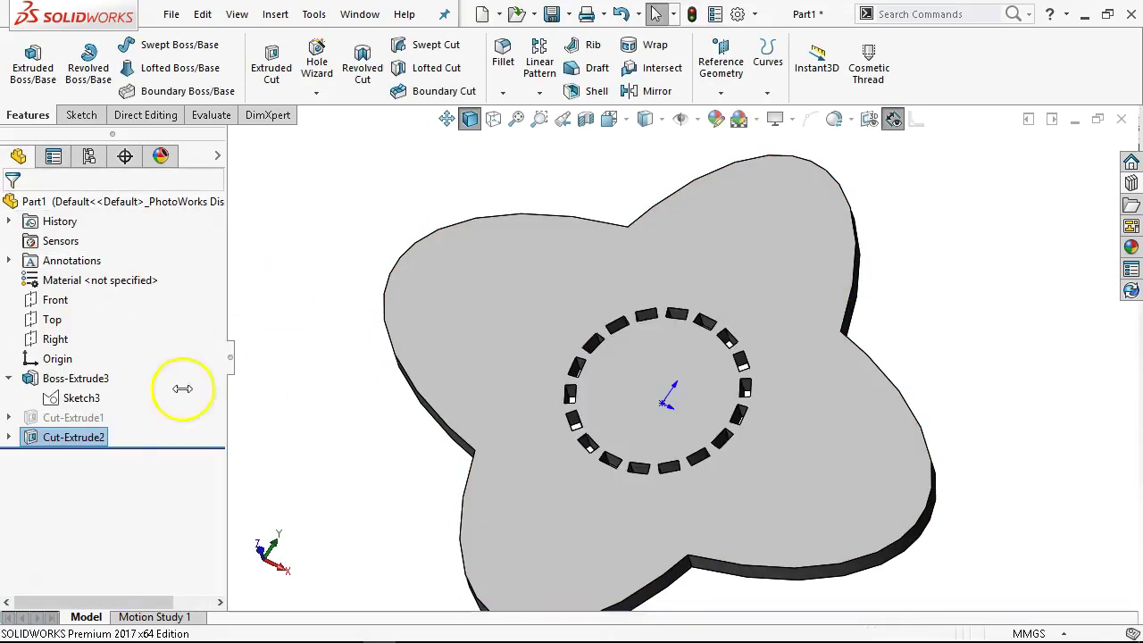
# - Reuse the patterned sketch for a second Extruded Cut, cutting only its circle contour with the end condition Through All
pyautogui.click(9, 437)
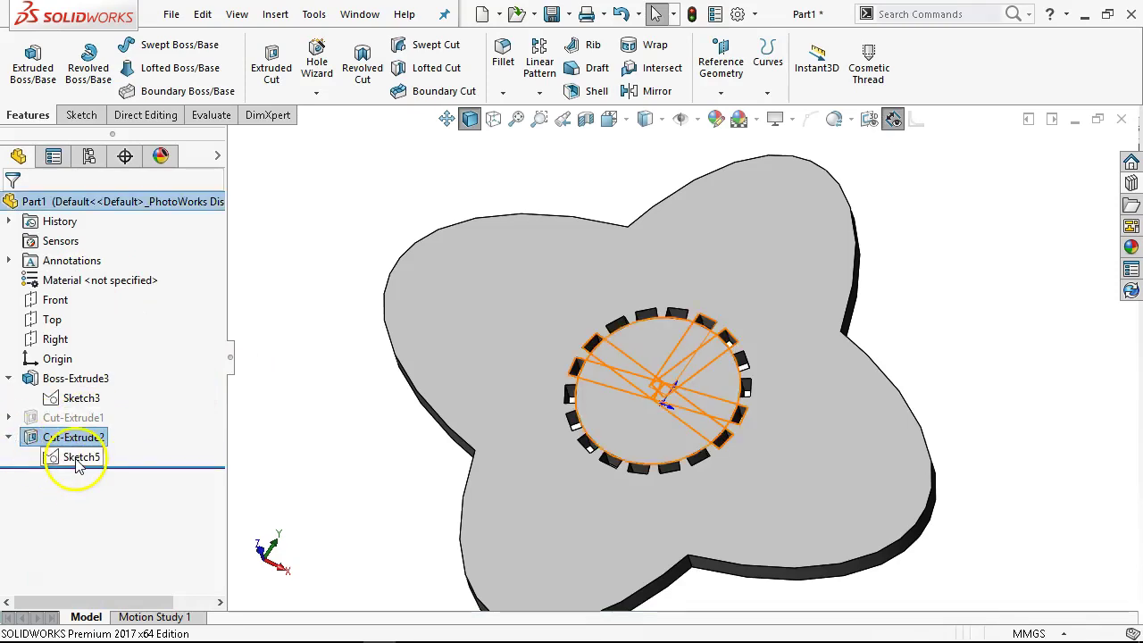
pyautogui.click(81, 456)
pyautogui.click(275, 79)
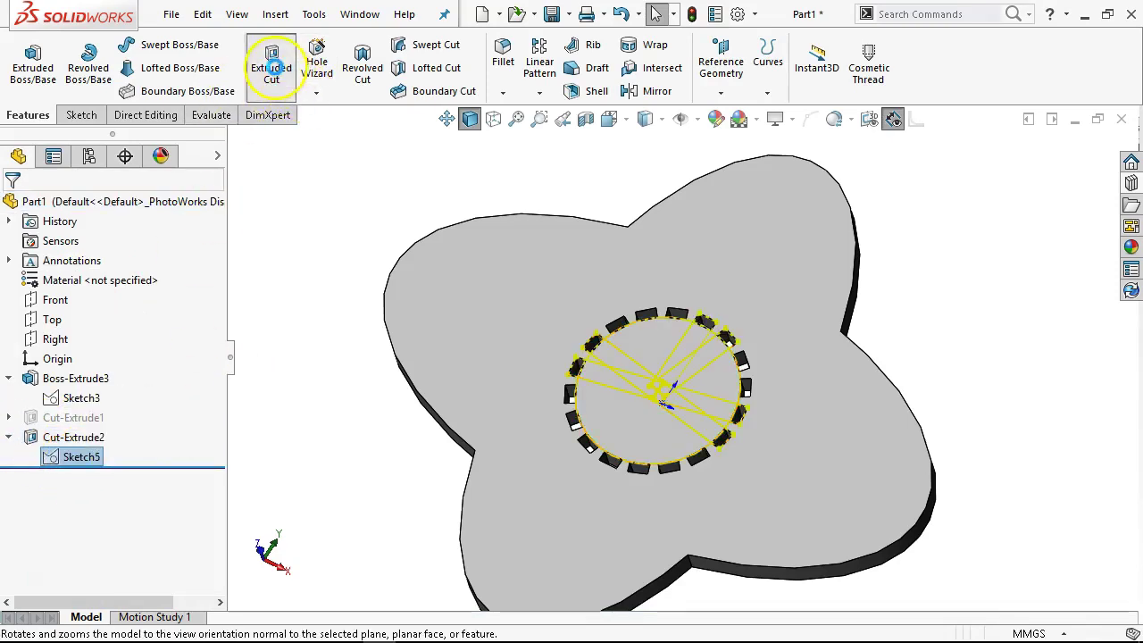
pyautogui.scroll(-5, 722, 327)
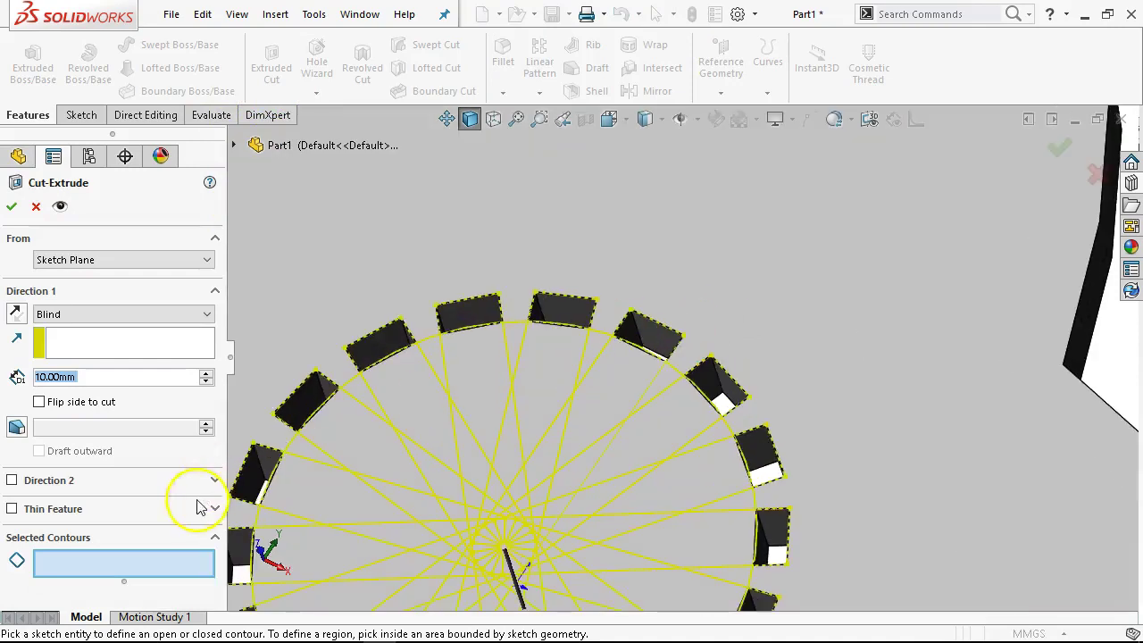
pyautogui.click(166, 560)
pyautogui.click(351, 384)
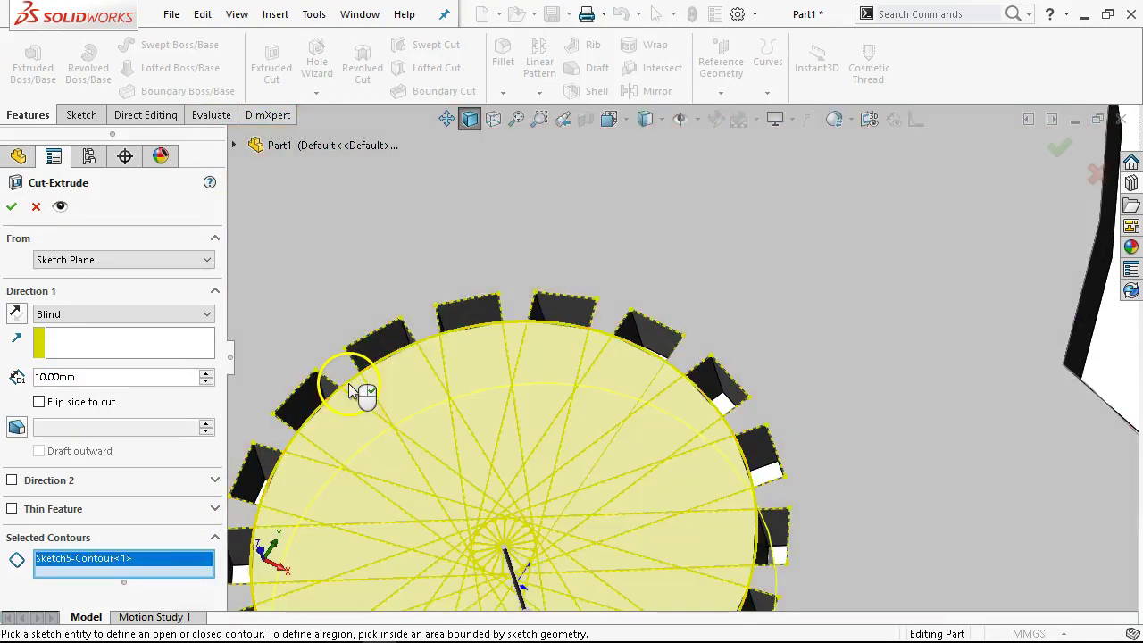
pyautogui.click(61, 315)
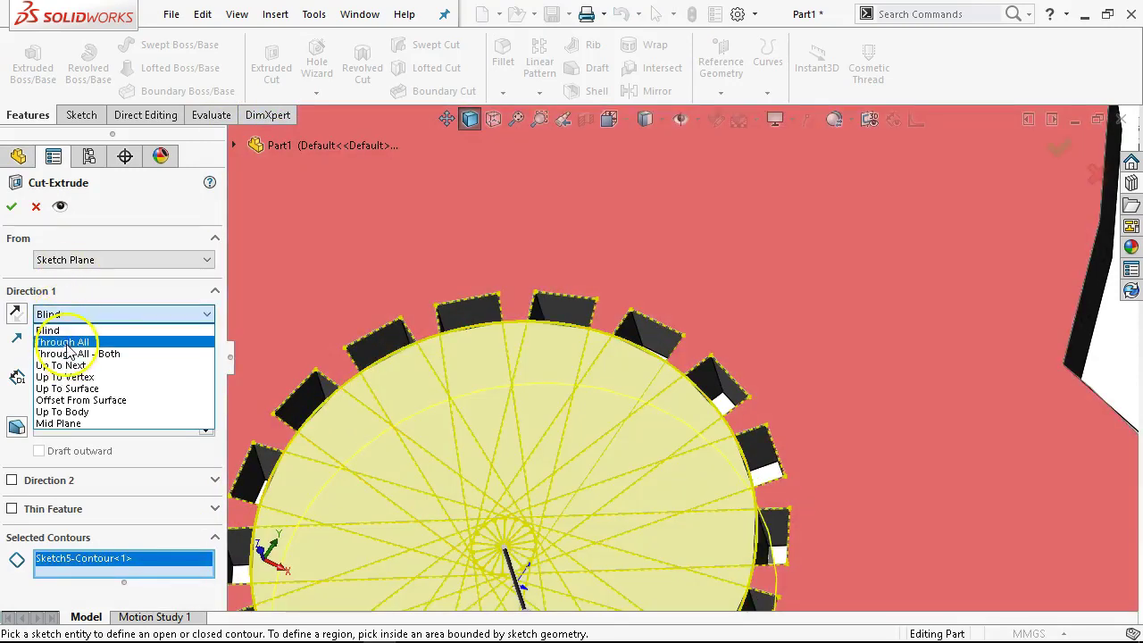
pyautogui.click(56, 339)
pyautogui.click(13, 209)
pyautogui.press('f')
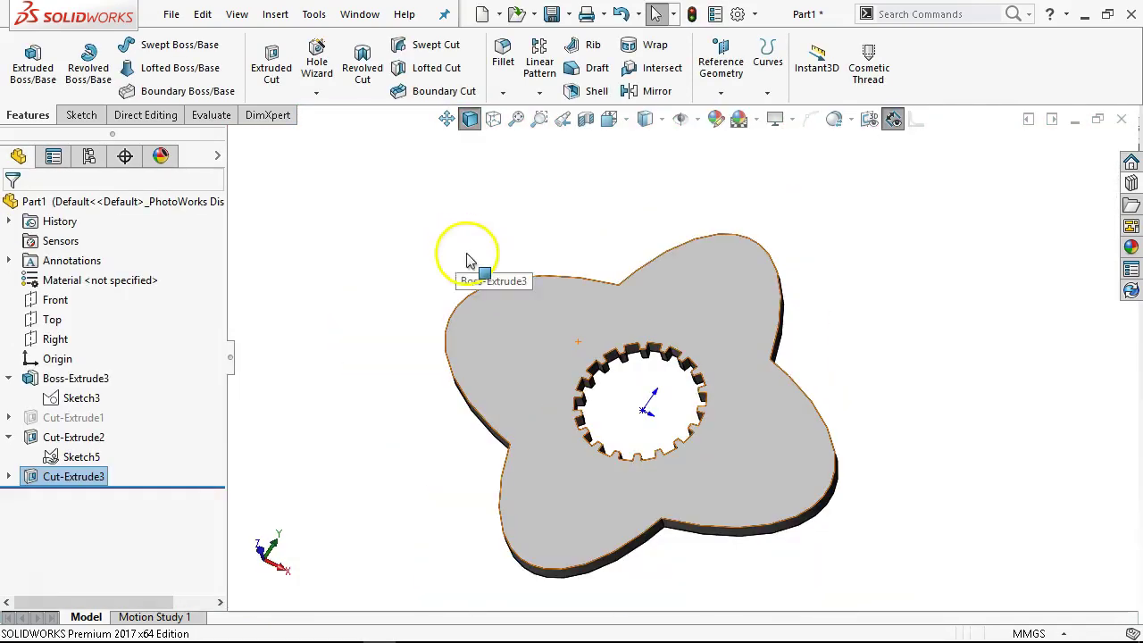
pyautogui.hotkey('ctrl', '1')
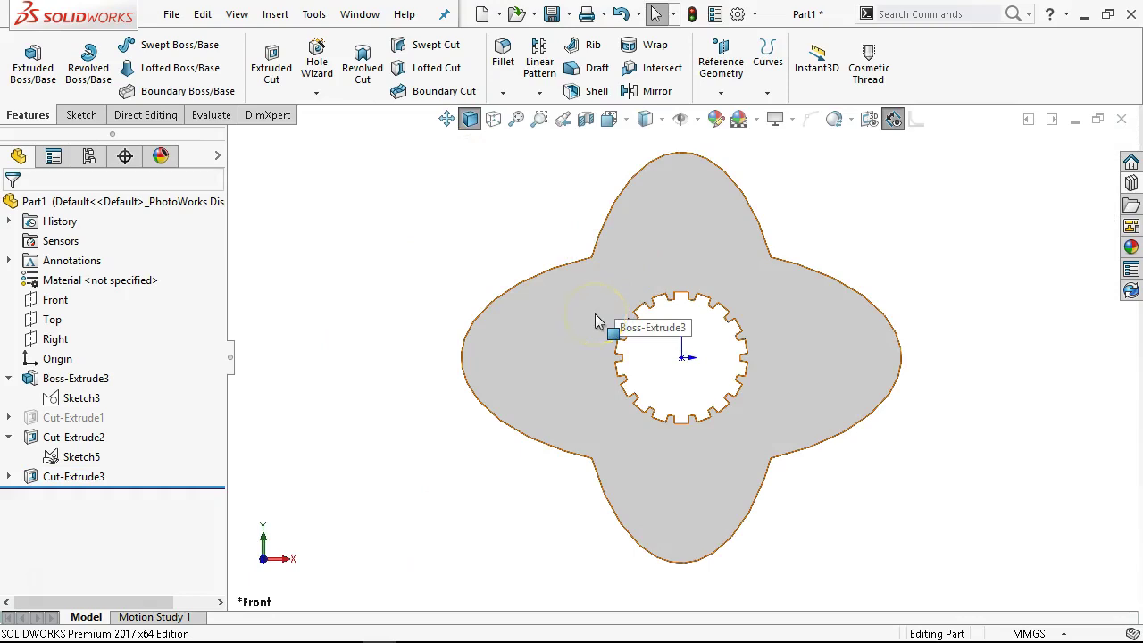
# - Highlight the suppressed first cut's sketch to compare its tooth outline with the new centre cutout
pyautogui.click(8, 418)
pyautogui.click(82, 438)
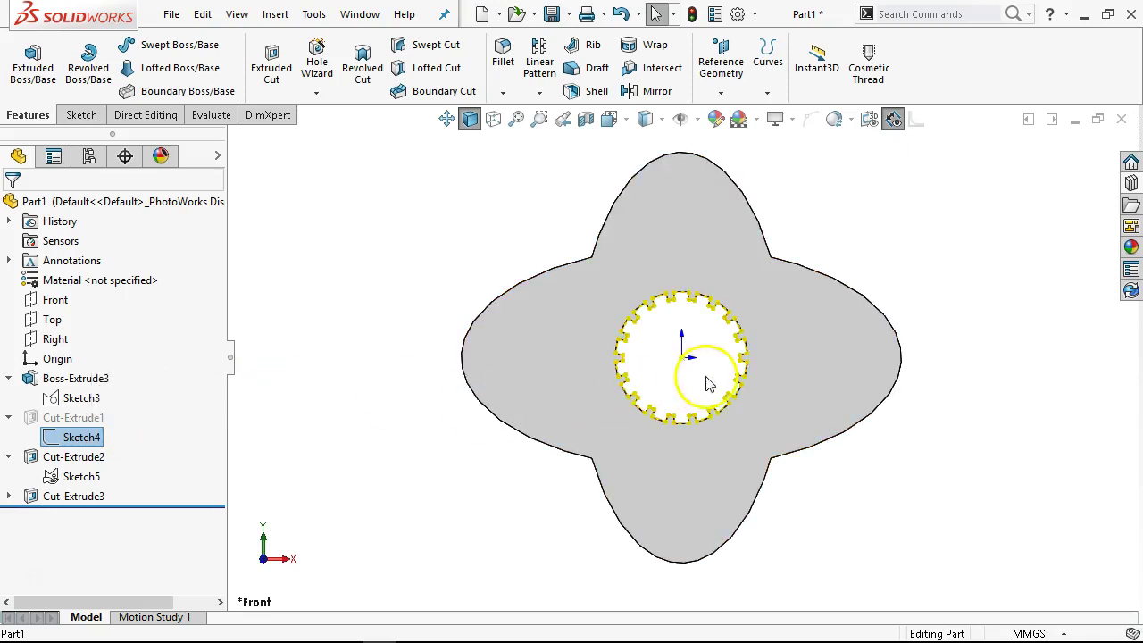
pyautogui.scroll(-2, 730, 349)
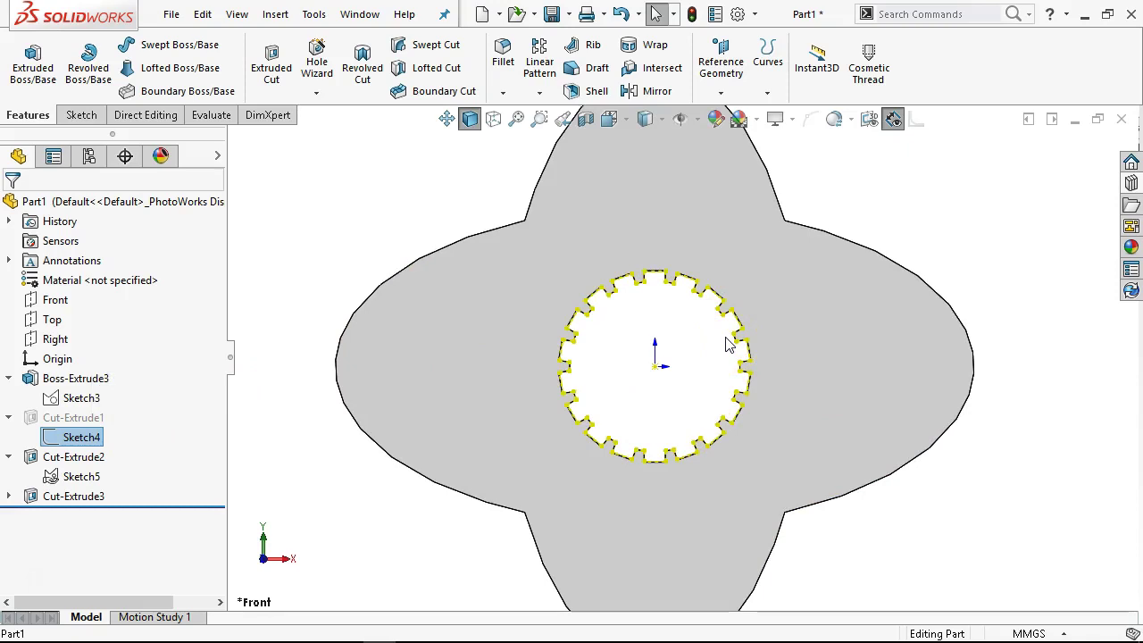
pyautogui.scroll(-1, 679, 322)
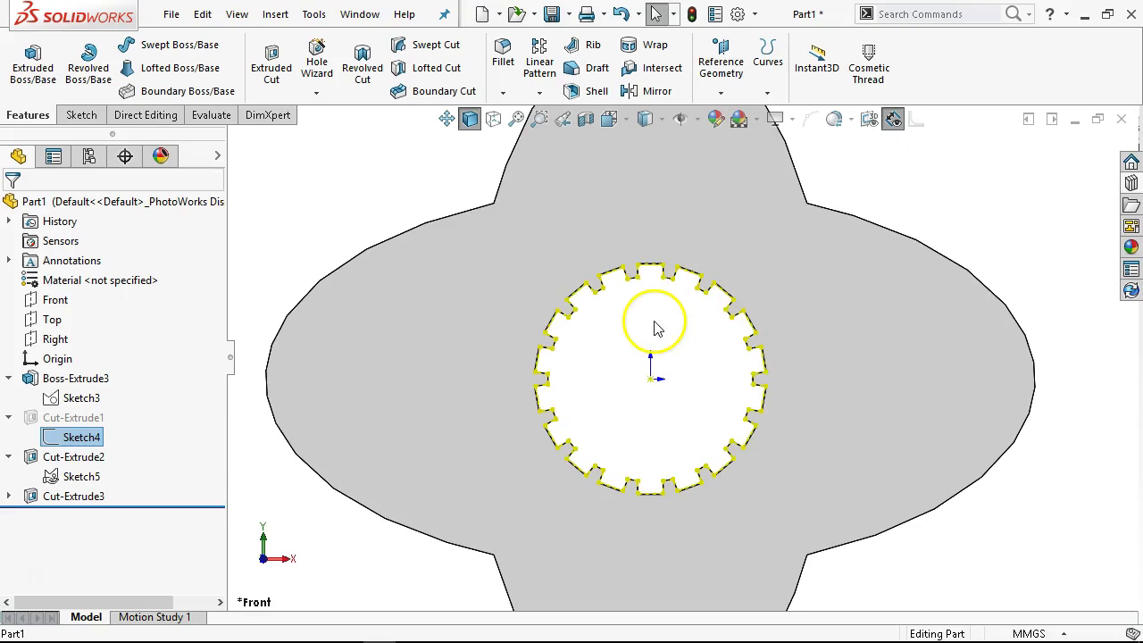
pyautogui.scroll(-1, 654, 328)
pyautogui.click(655, 326)
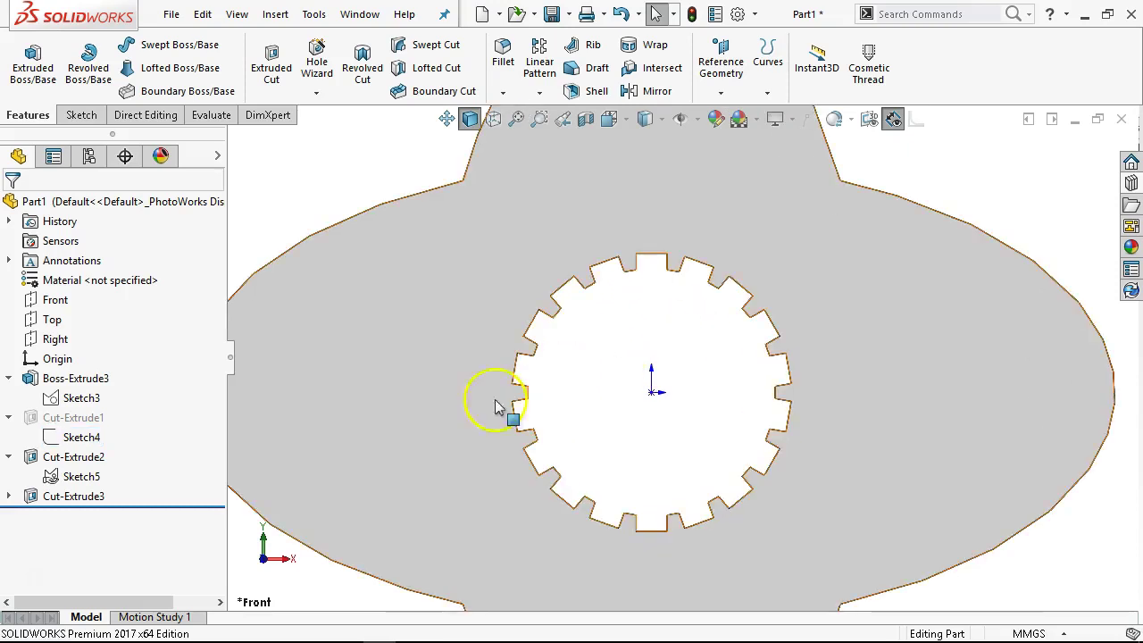
# - Suppress the two new cuts, Cut-Extrude2 and Cut-Extrude3, and collapse all three cut features in the feature tree
pyautogui.rightClick(67, 496)
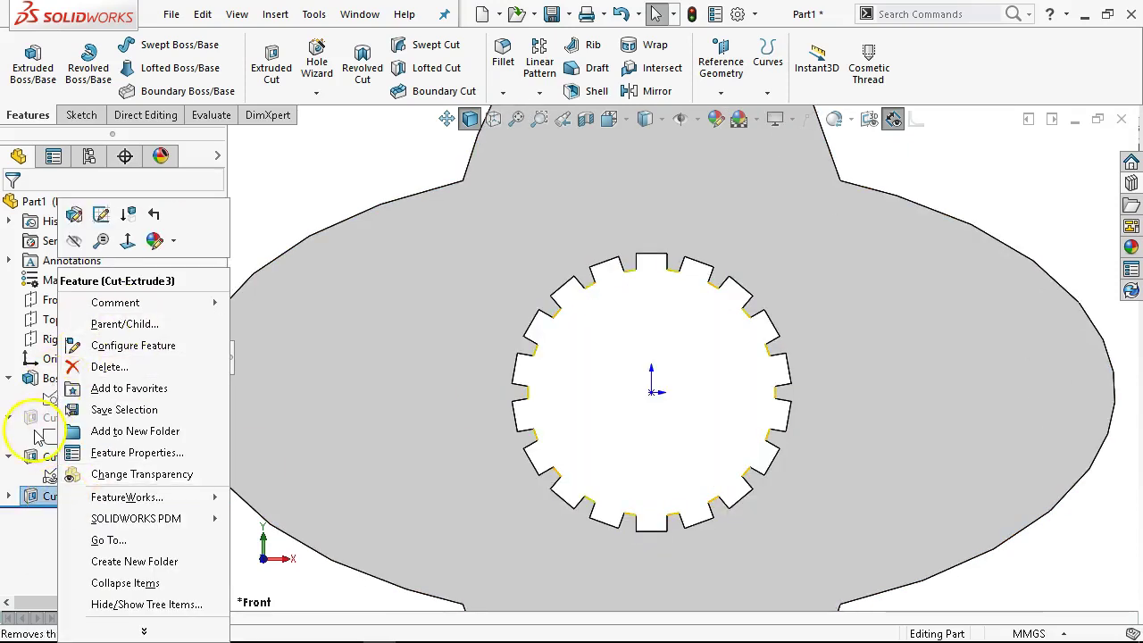
pyautogui.keyDown('ctrl'); pyautogui.click(49, 460); pyautogui.keyUp('ctrl')
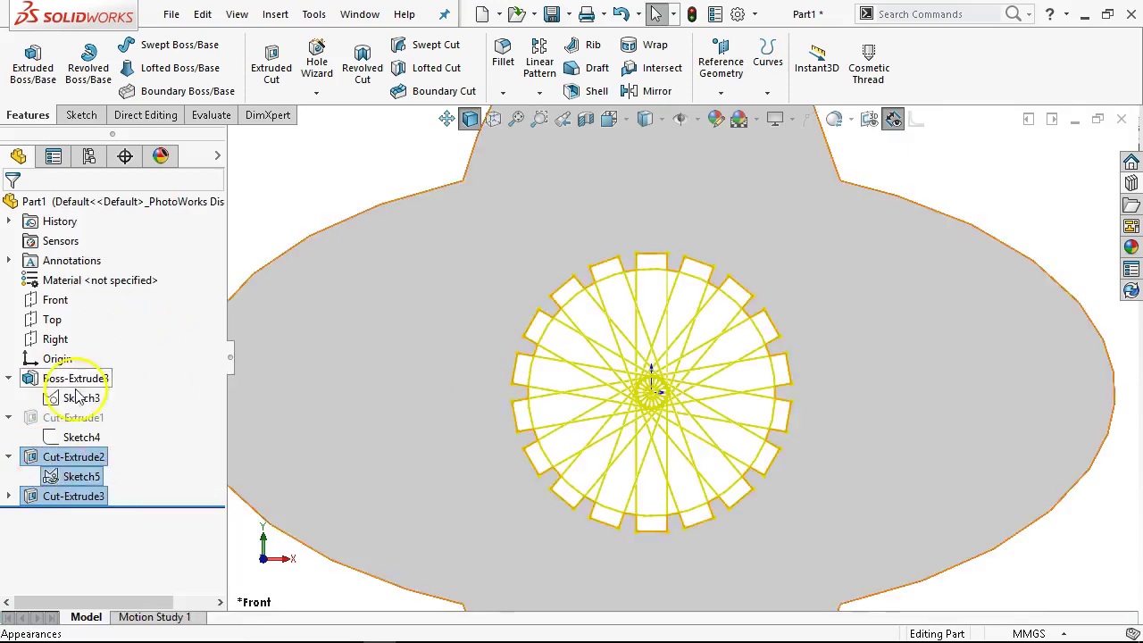
pyautogui.rightClick(79, 458)
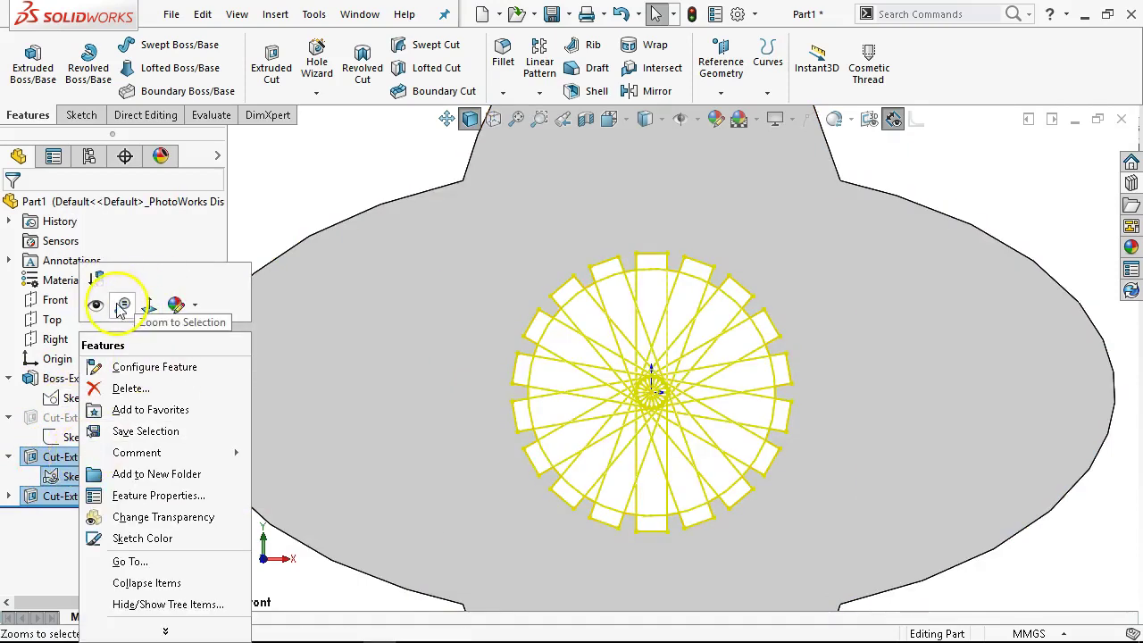
pyautogui.click(96, 277)
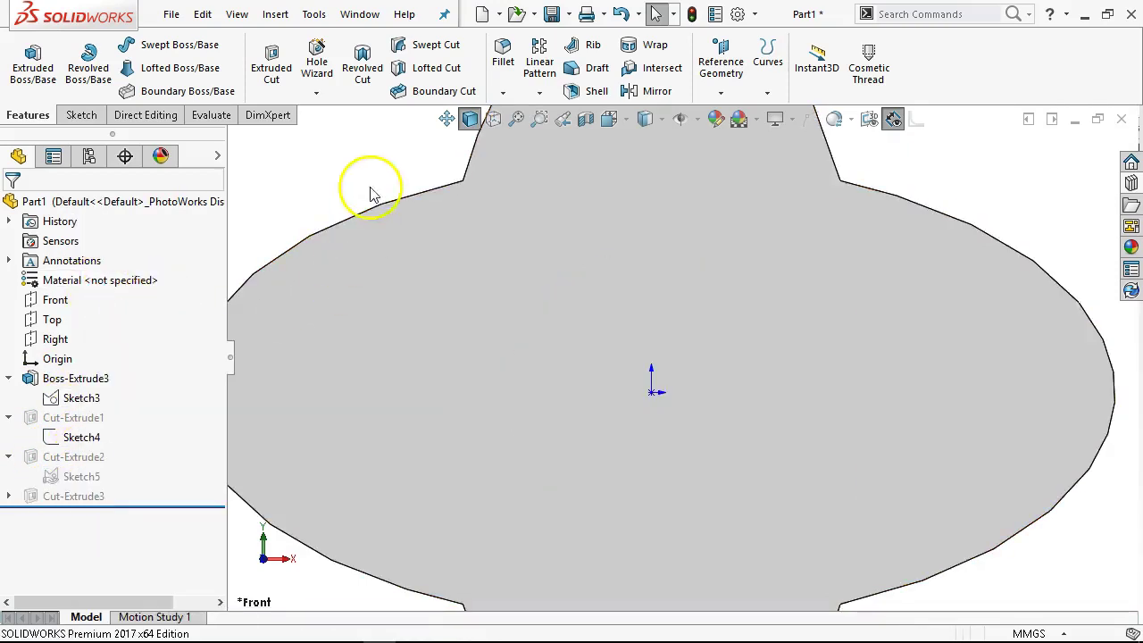
pyautogui.click(8, 417)
pyautogui.click(8, 438)
pyautogui.click(8, 456)
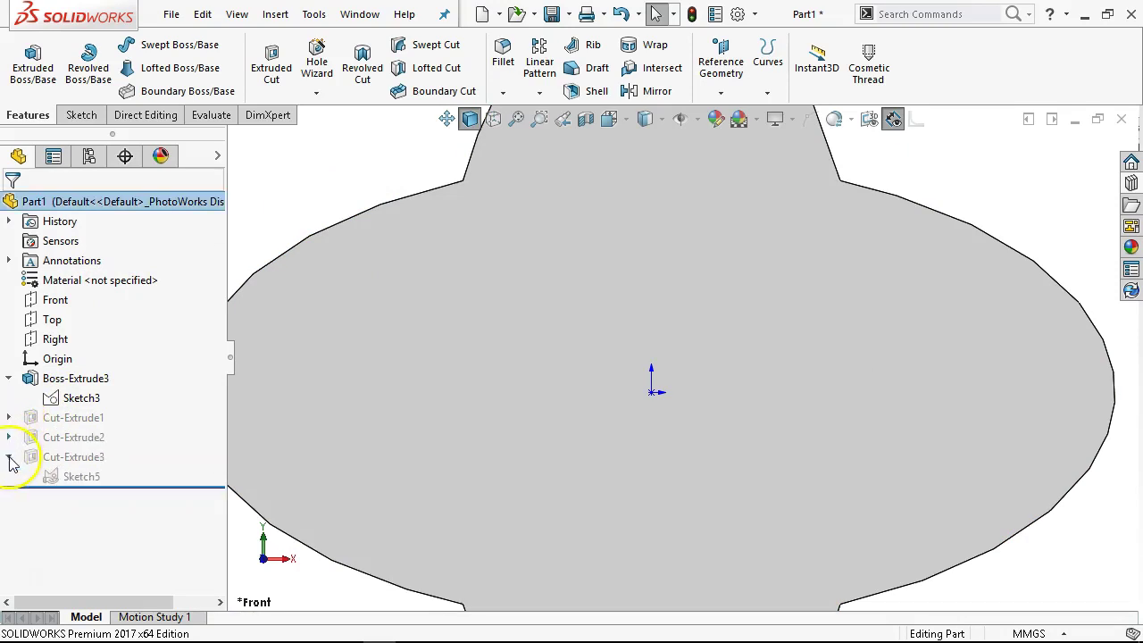
pyautogui.click(8, 456)
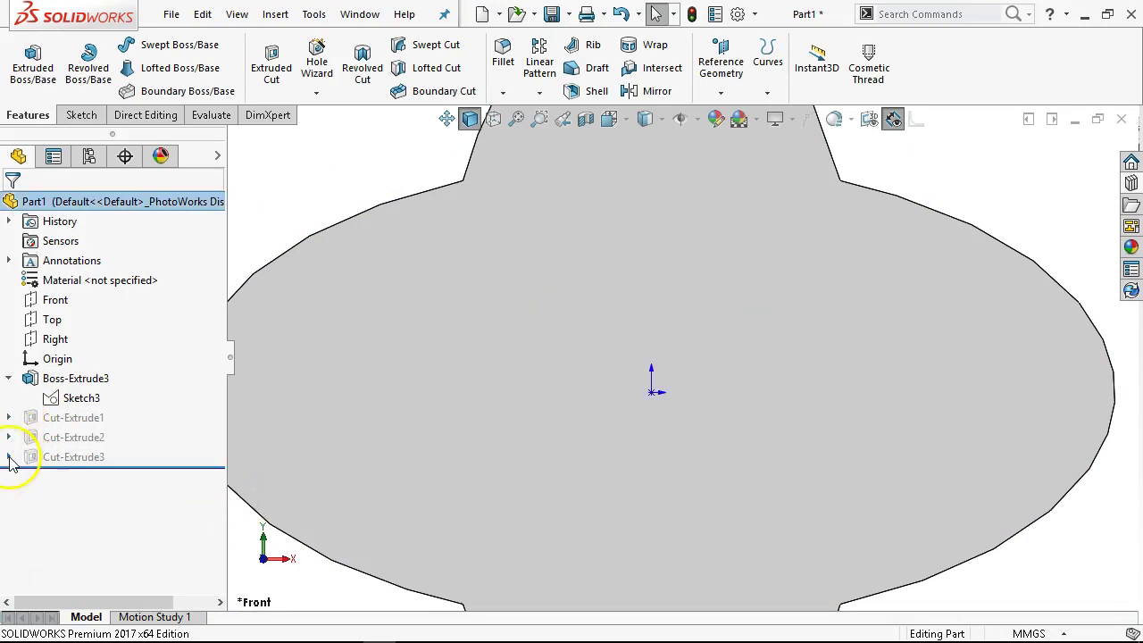
# - Show the base extrusion's sketch over the part and hide it again
pyautogui.press('f')
pyautogui.rightClick(79, 400)
pyautogui.click(90, 350)
pyautogui.rightClick(87, 402)
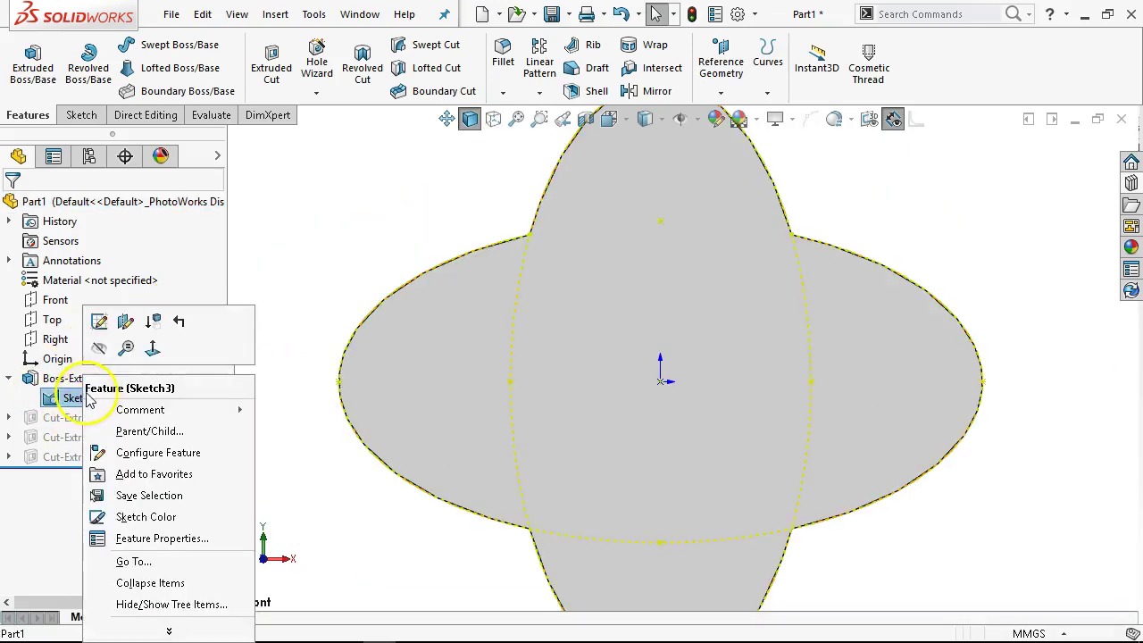
pyautogui.click(90, 351)
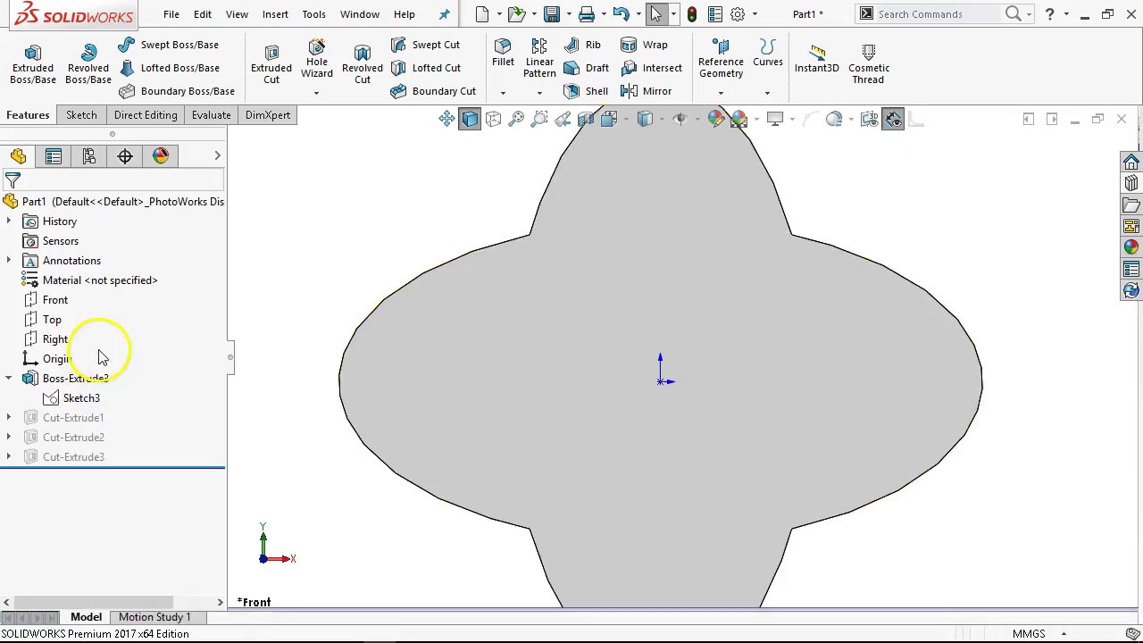
pyautogui.click(94, 428)
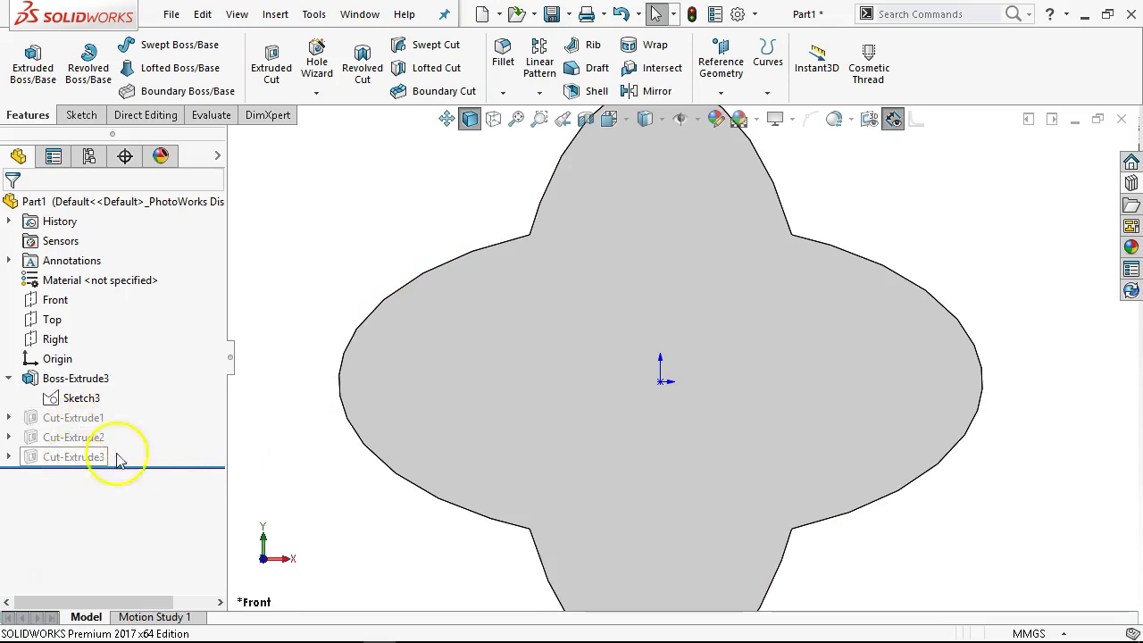
# - Start a sketch on the part's front face and draw a circle about 49 mm in diameter centred on the origin
pyautogui.click(665, 308)
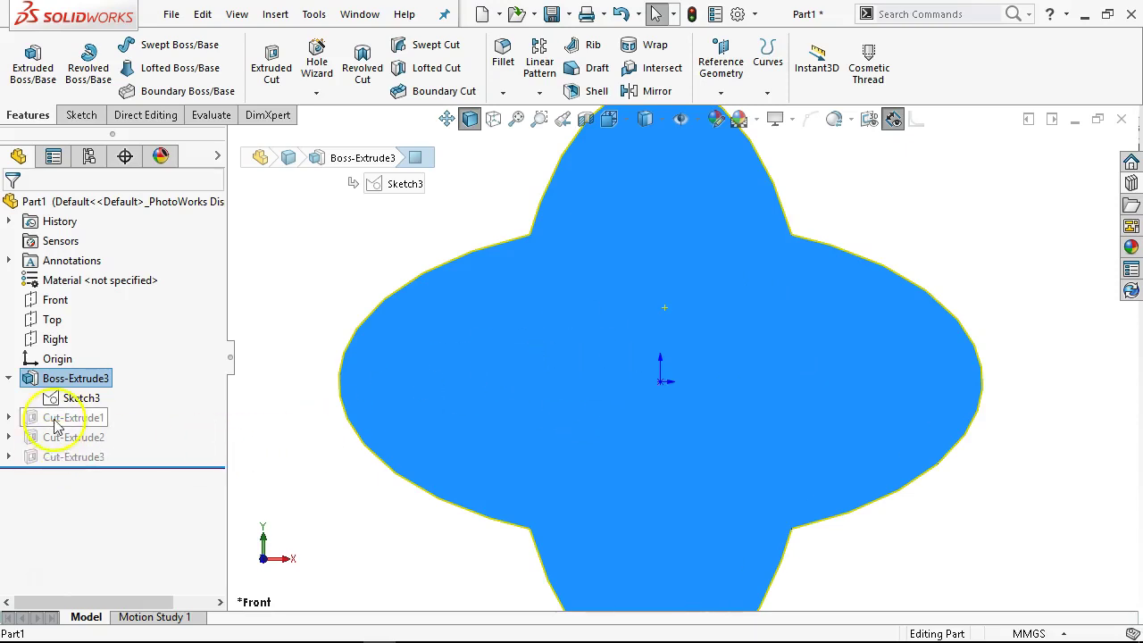
pyautogui.click(711, 347)
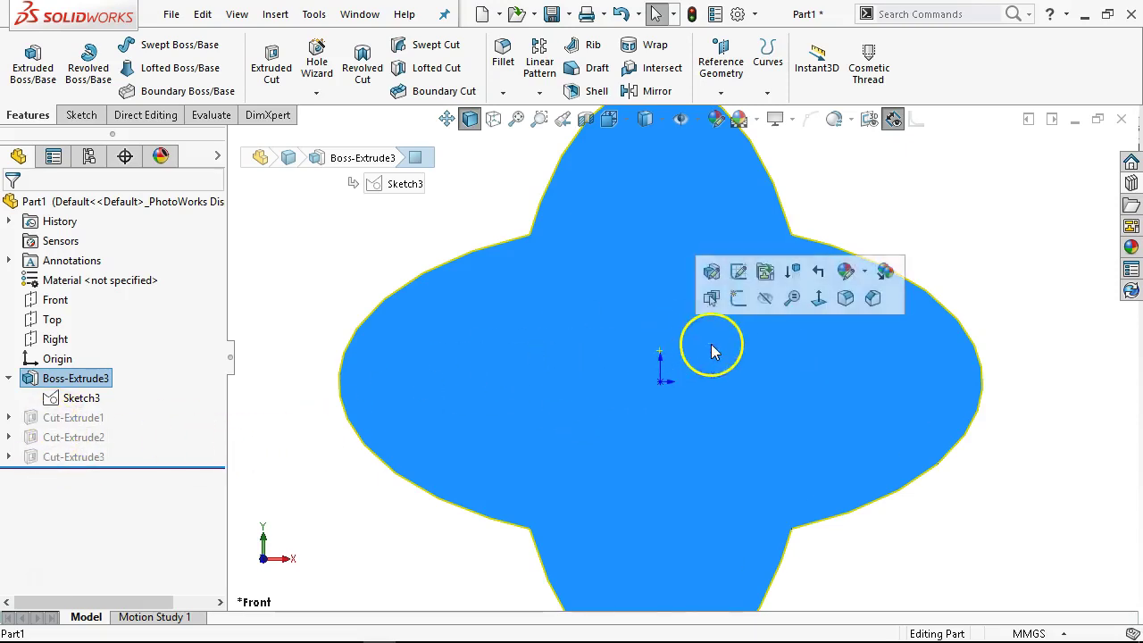
pyautogui.click(737, 301)
pyautogui.click(153, 43)
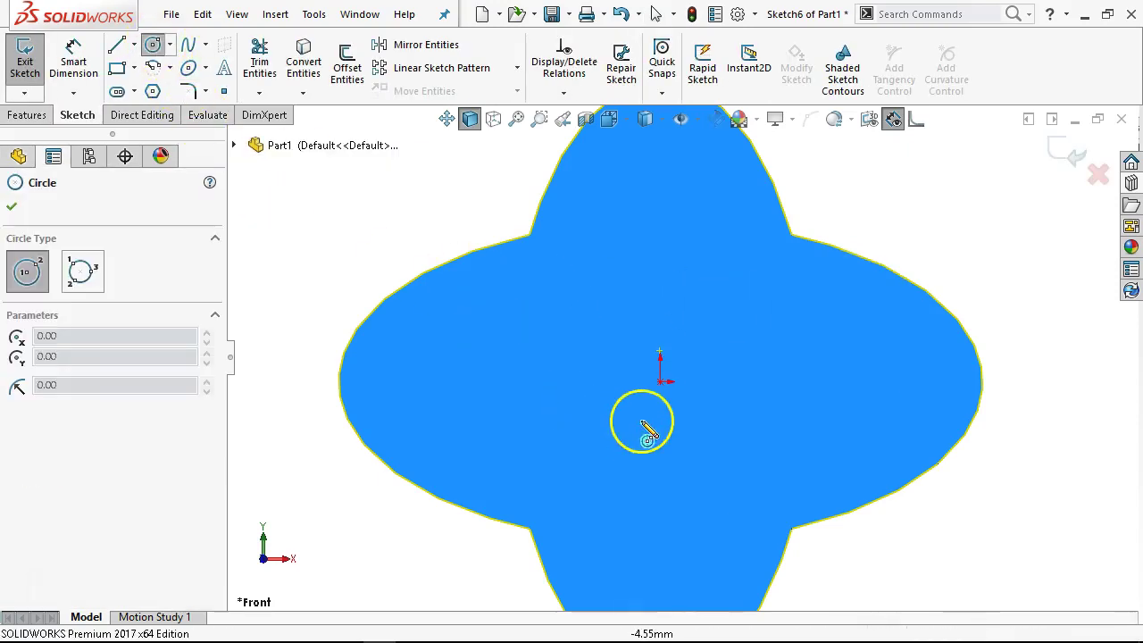
pyautogui.click(659, 382)
pyautogui.click(675, 278)
# - Dimension the centre circle with a diameter of 40 mm
pyautogui.rightClick(676, 282)
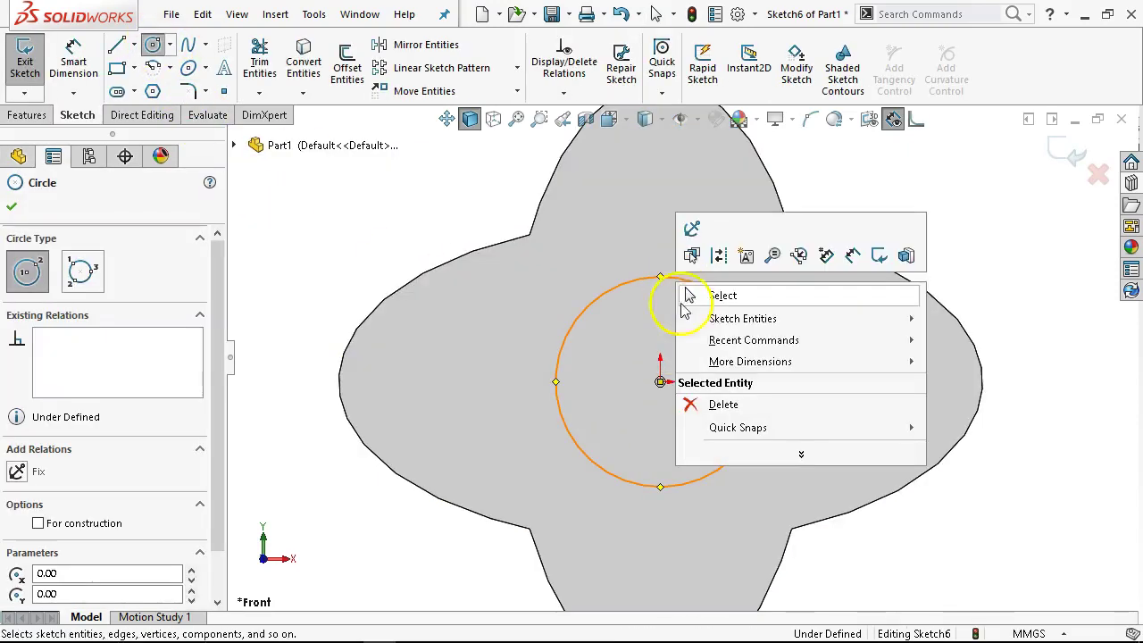
pyautogui.click(853, 257)
pyautogui.click(748, 321)
pyautogui.click(849, 222)
pyautogui.write('40')
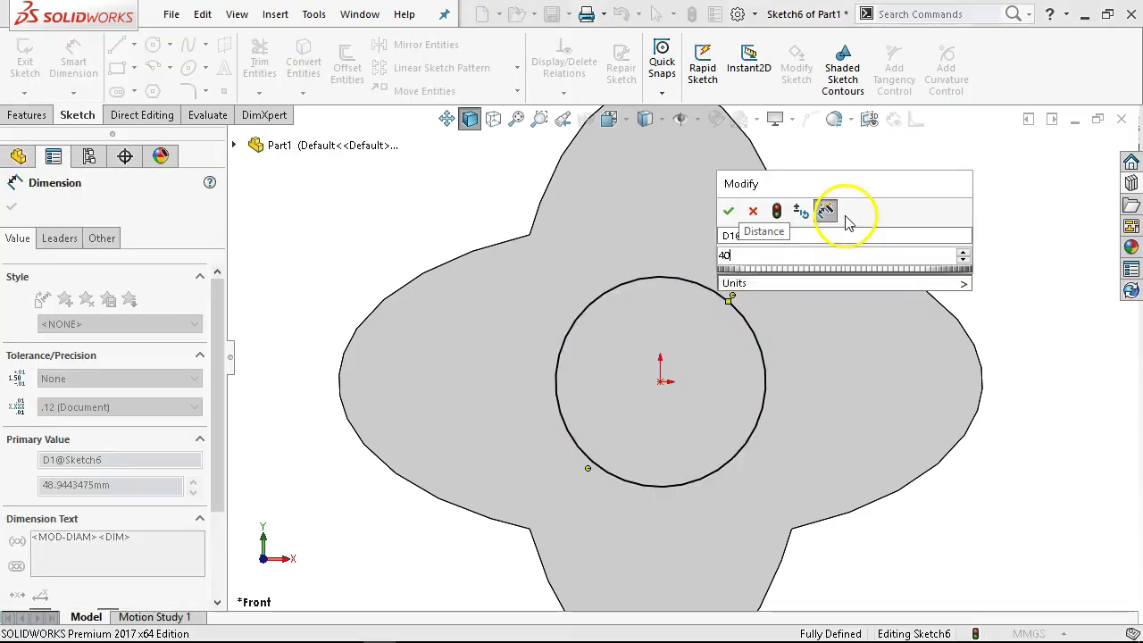
pyautogui.press('Return')
pyautogui.rightClick(386, 241)
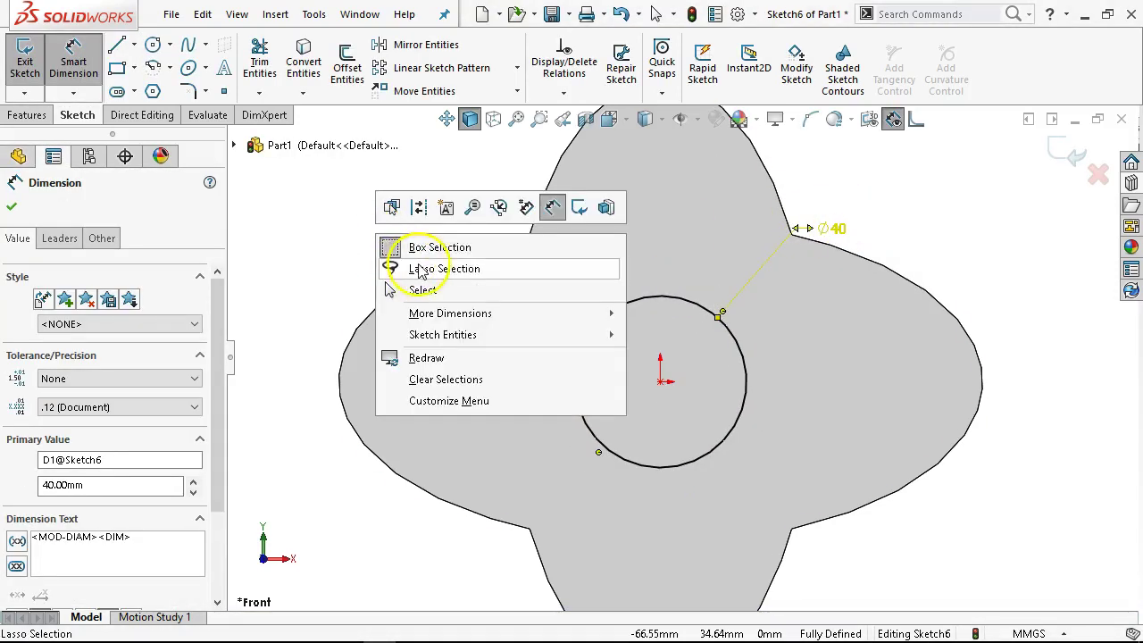
pyautogui.click(422, 290)
# - Try to use the Jog Line sketch tool on the top of the 40 mm circle
pyautogui.click(311, 15)
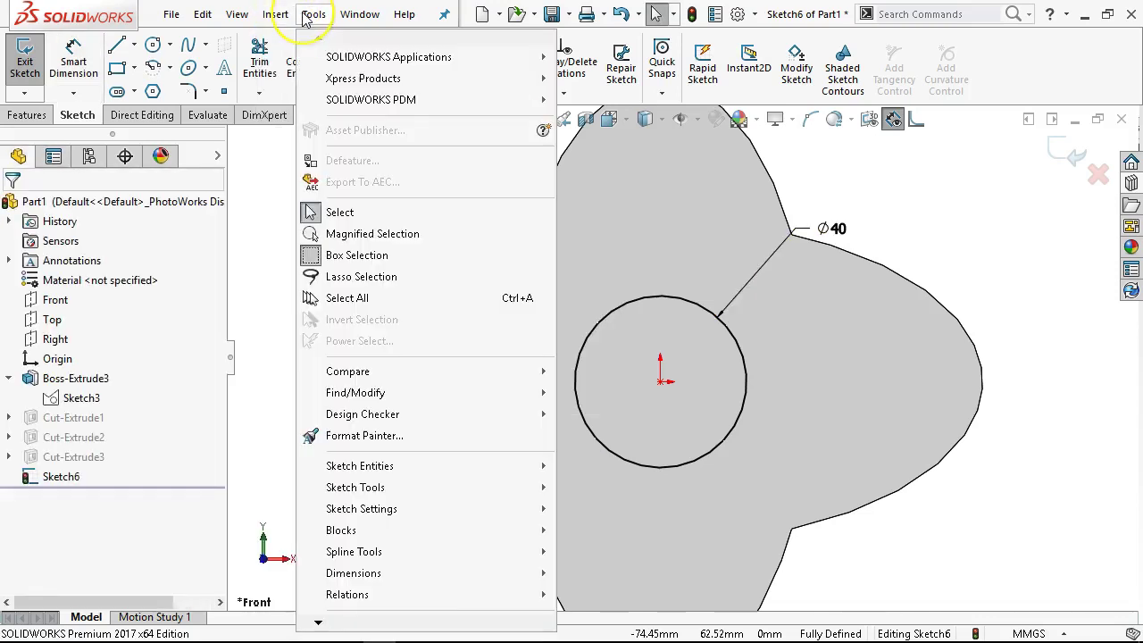
pyautogui.moveTo(350, 497)
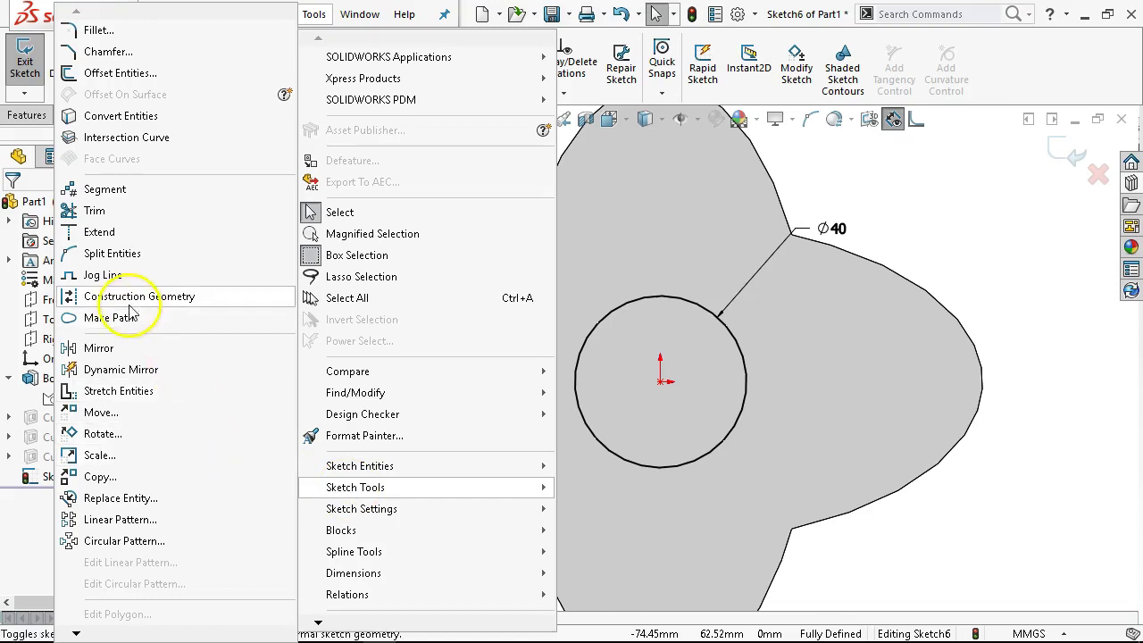
pyautogui.click(104, 276)
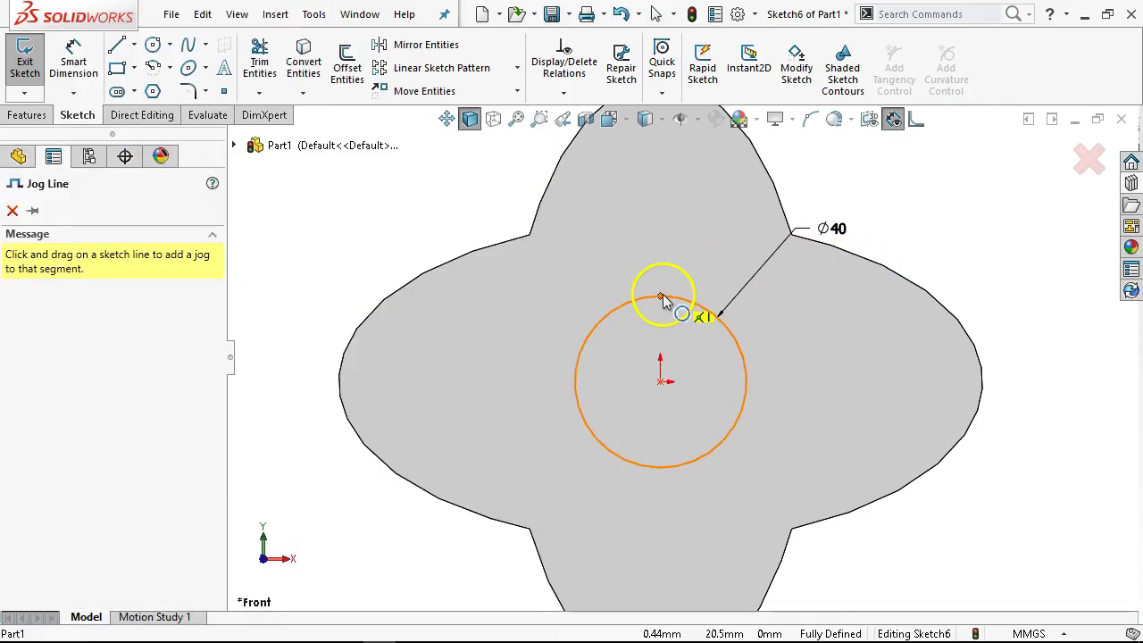
pyautogui.scroll(-5, 657, 322)
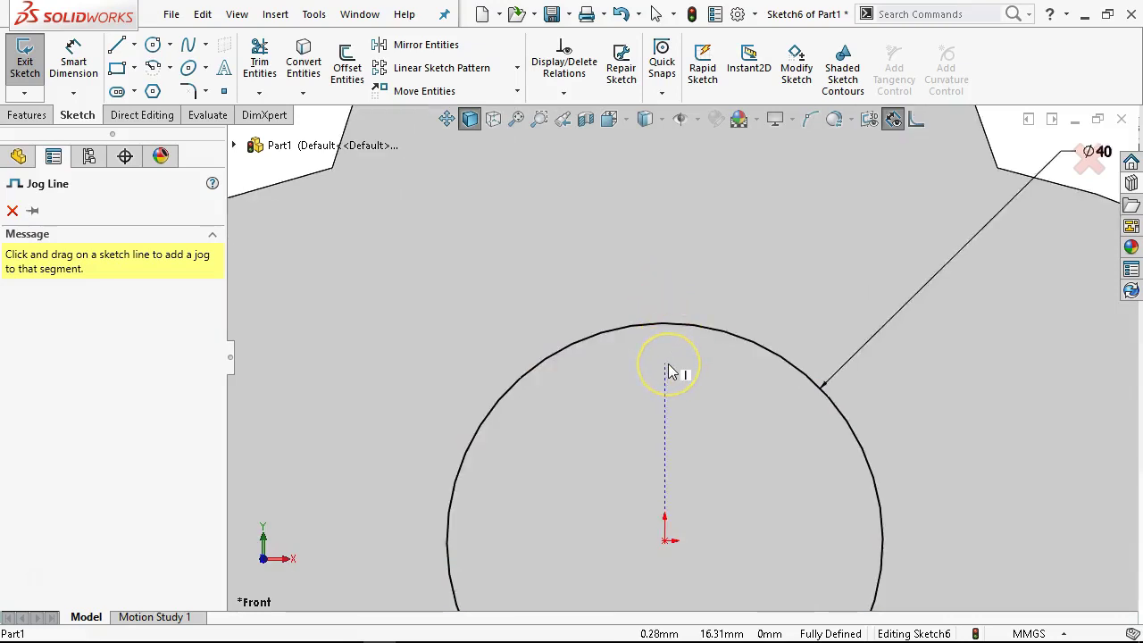
pyautogui.scroll(-3, 670, 368)
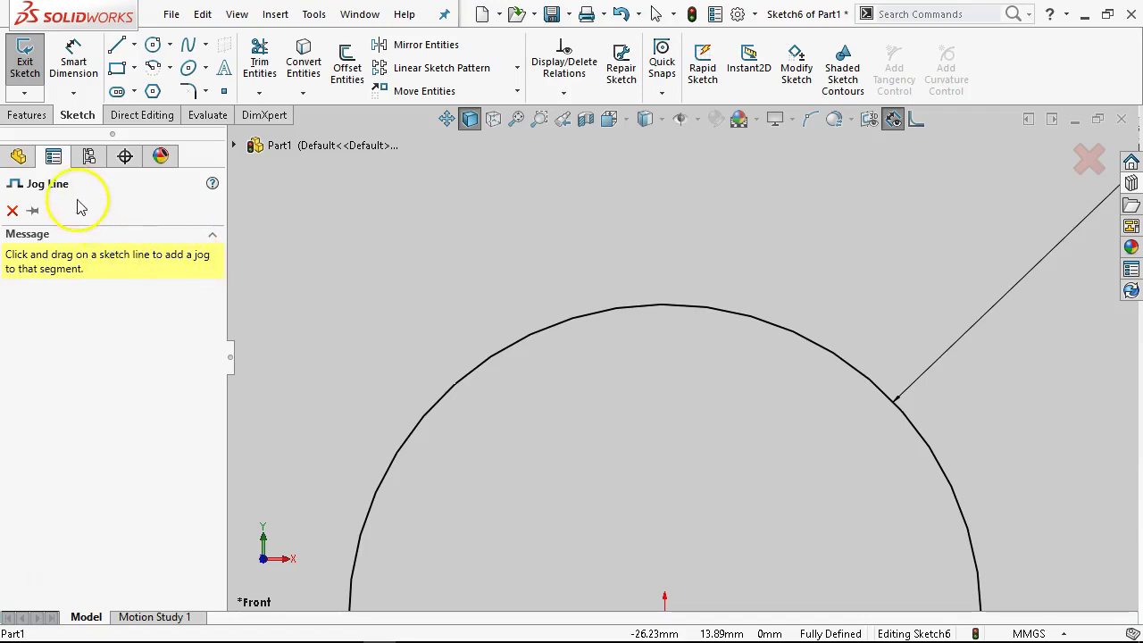
pyautogui.click(12, 211)
pyautogui.scroll(5, 696, 398)
pyautogui.scroll(-3, 692, 384)
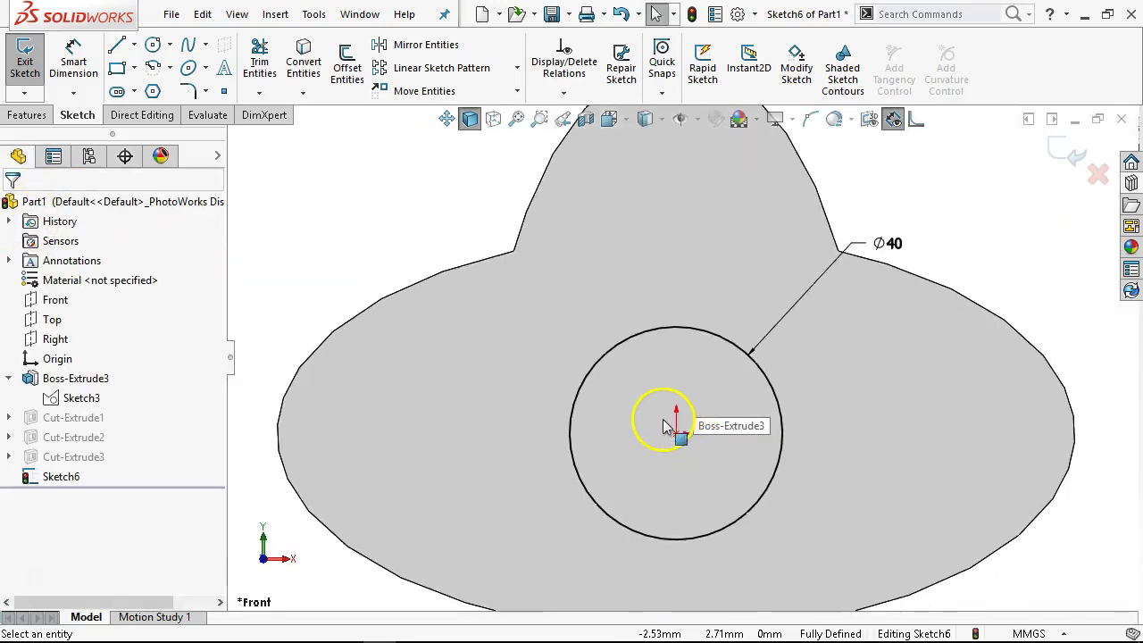
pyautogui.scroll(-4, 676, 344)
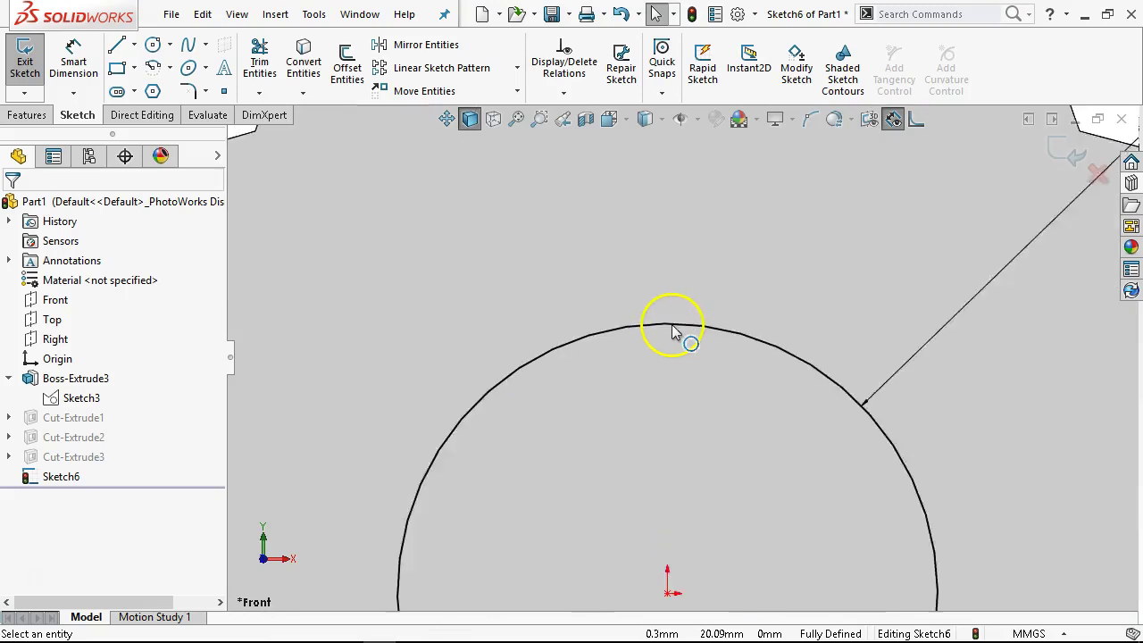
pyautogui.scroll(6, 739, 397)
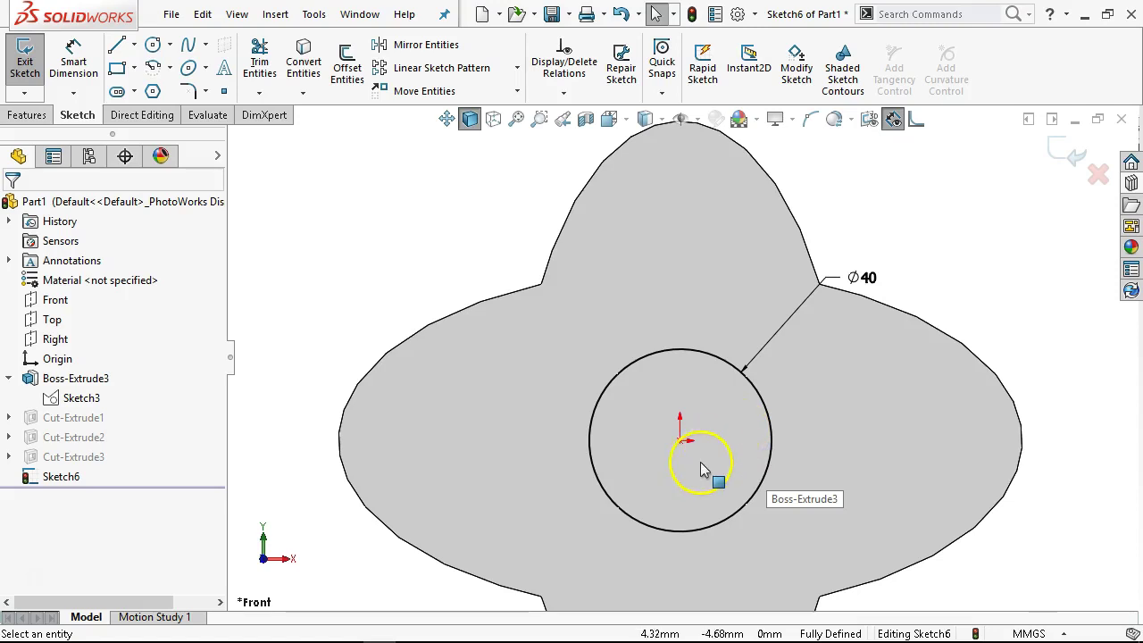
# - Close the circle sketch, unsuppress the first toothed cut, Cut-Extrude1, and hide the 40 mm circle's sketch
pyautogui.click(1068, 155)
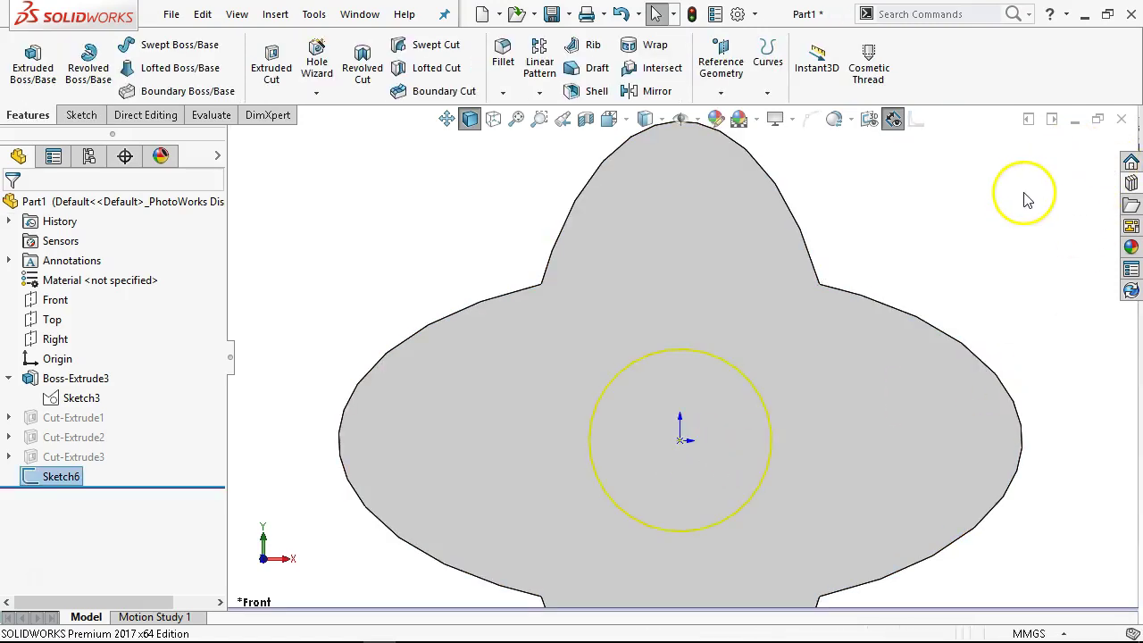
pyautogui.press('f')
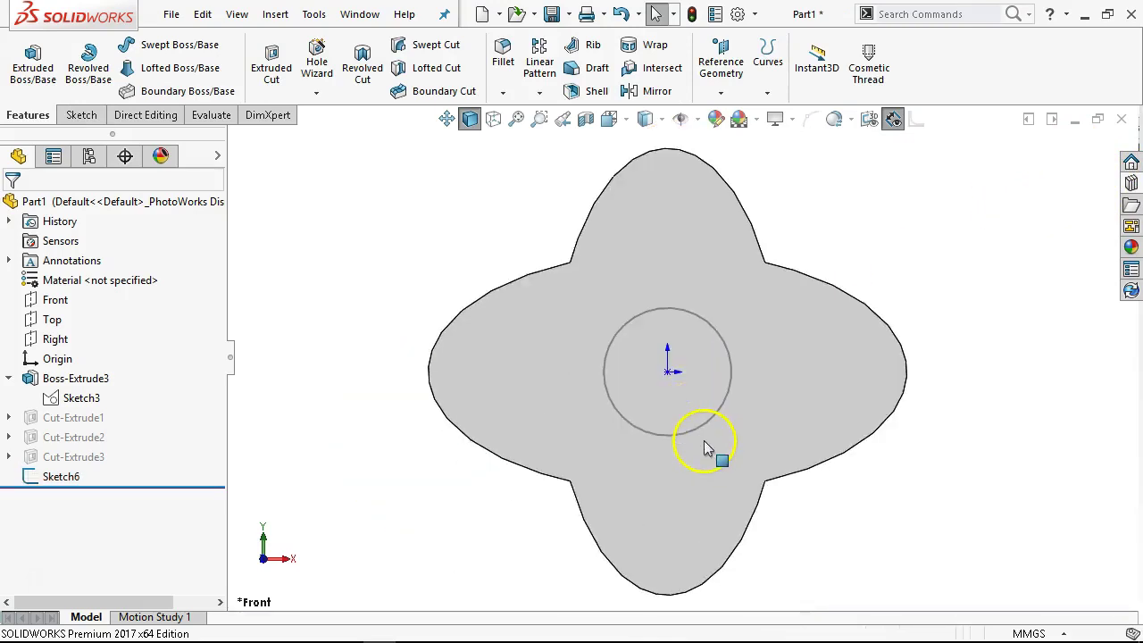
pyautogui.click(8, 417)
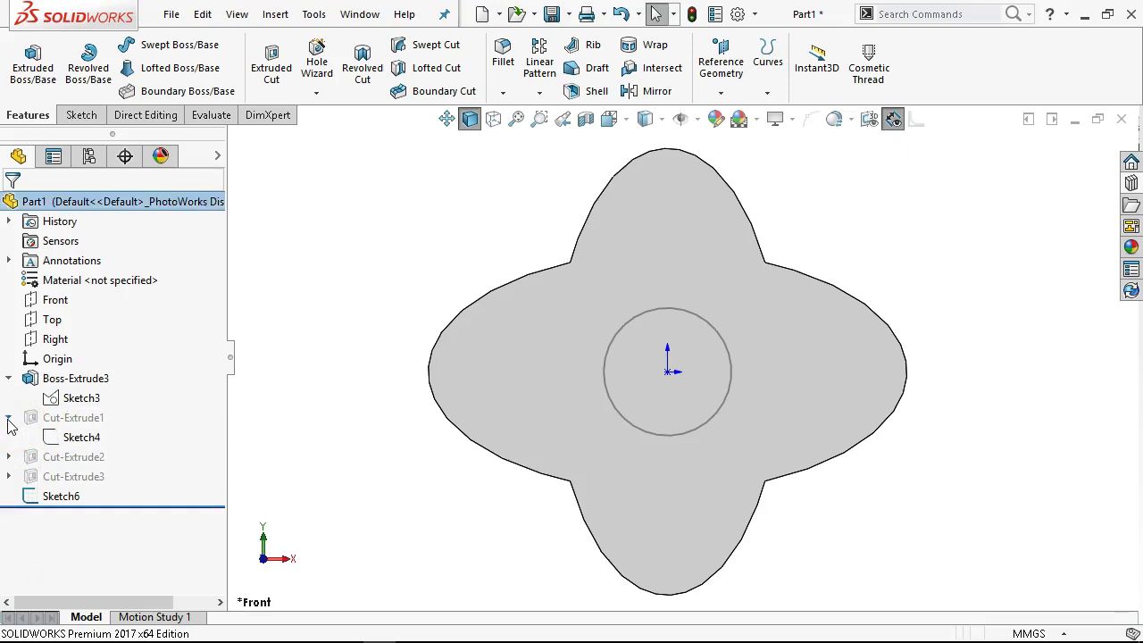
pyautogui.rightClick(73, 417)
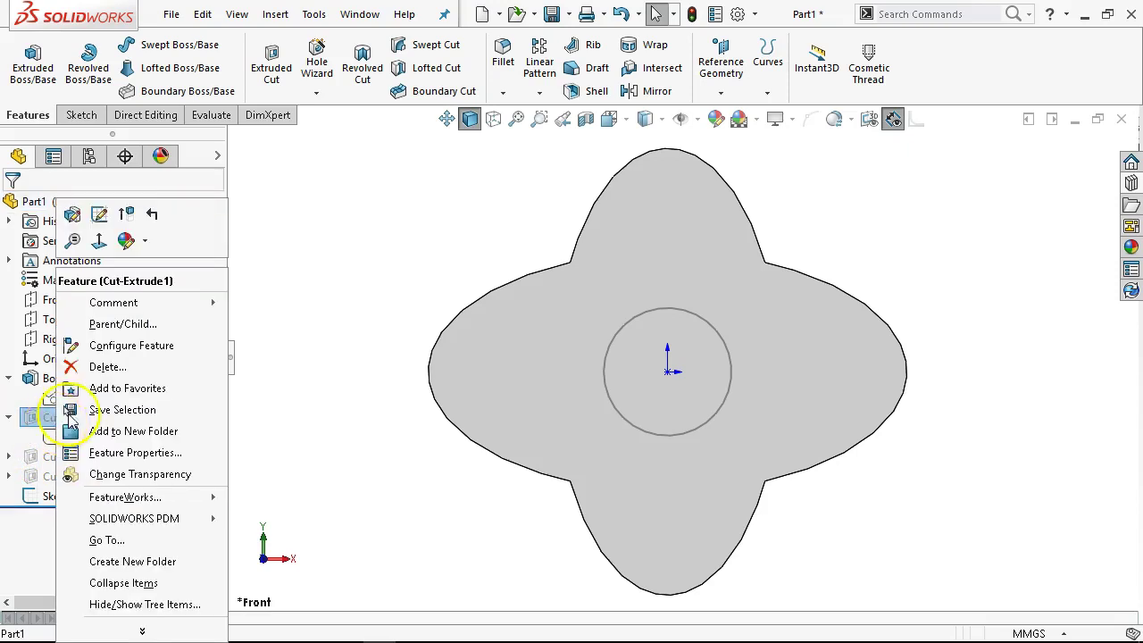
pyautogui.click(127, 214)
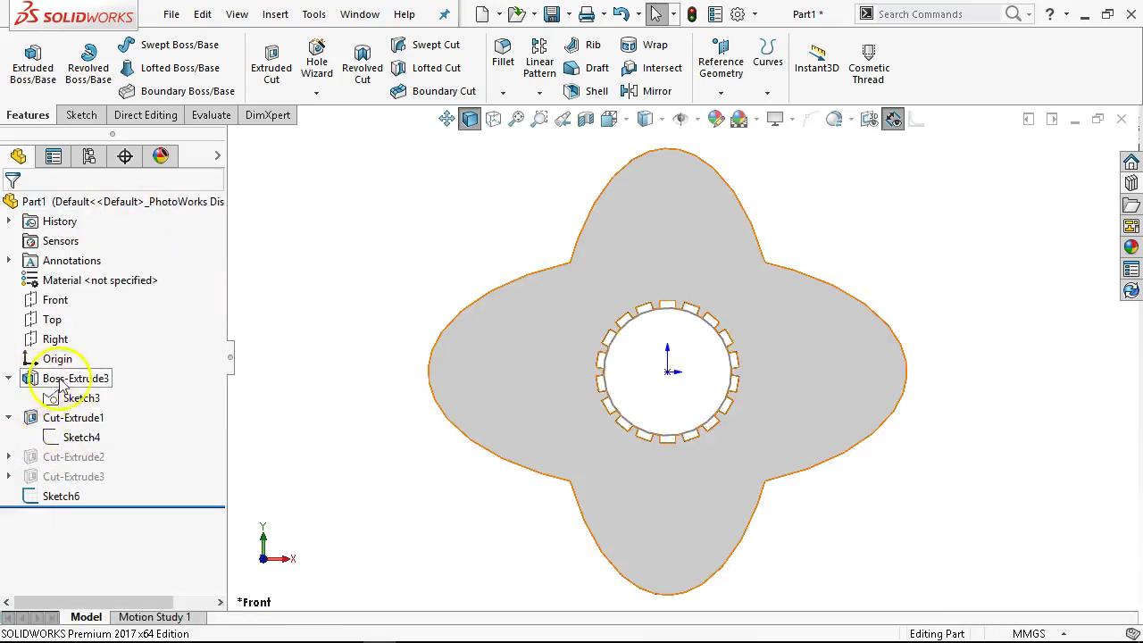
pyautogui.click(63, 497)
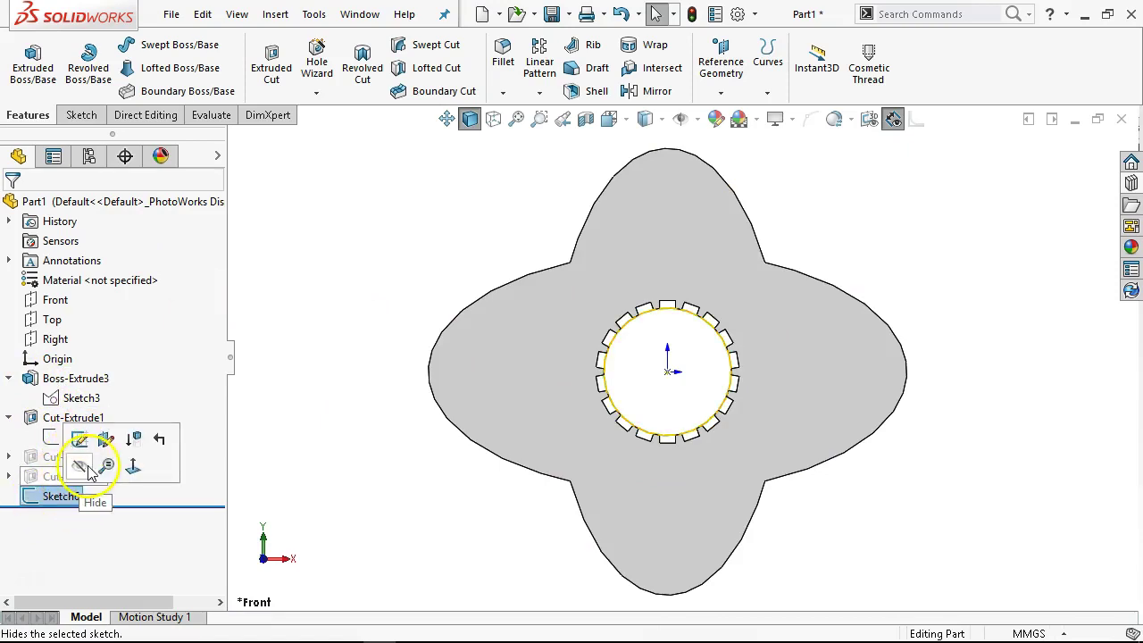
pyautogui.click(87, 469)
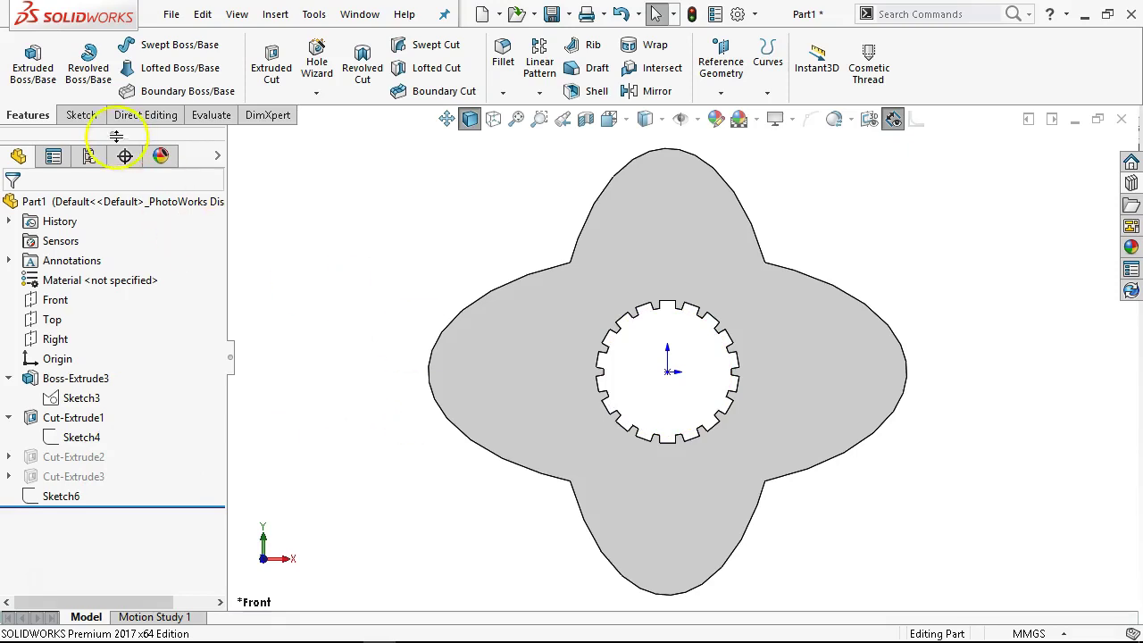
# - Look over the part's existing configurations, and collapse Cut-Extrude1 in the feature tree
pyautogui.click(88, 158)
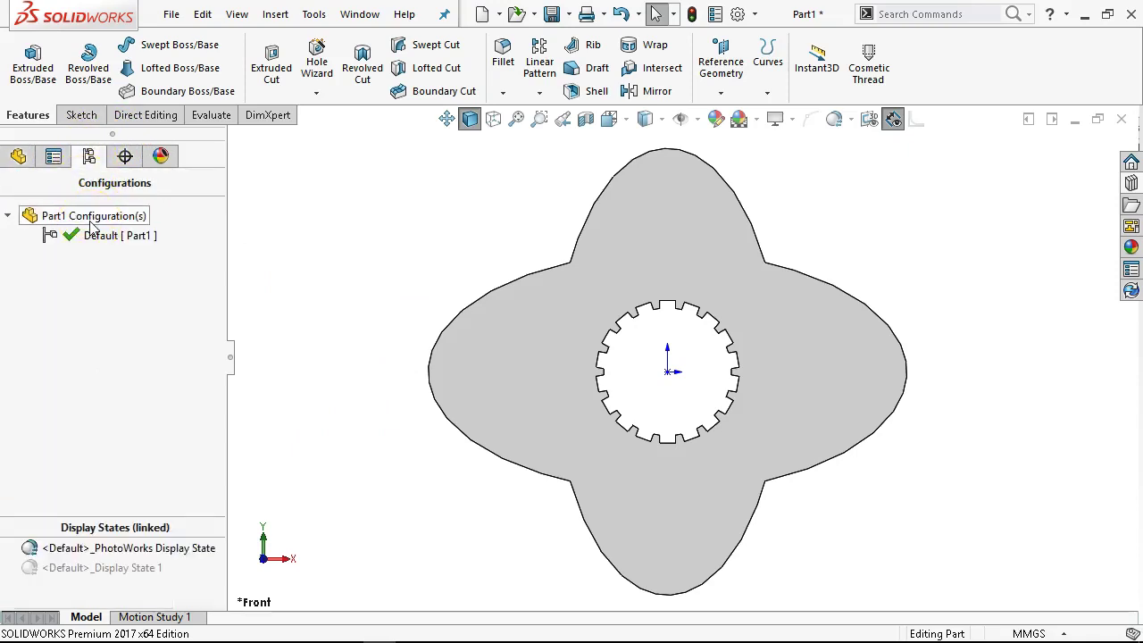
pyautogui.click(77, 254)
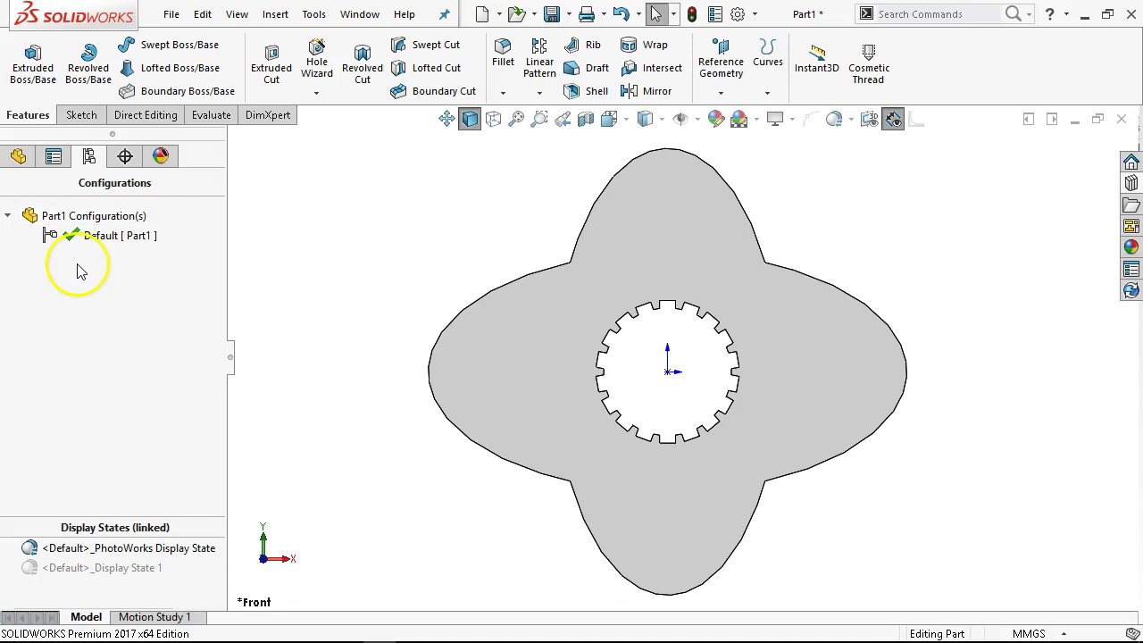
pyautogui.click(18, 156)
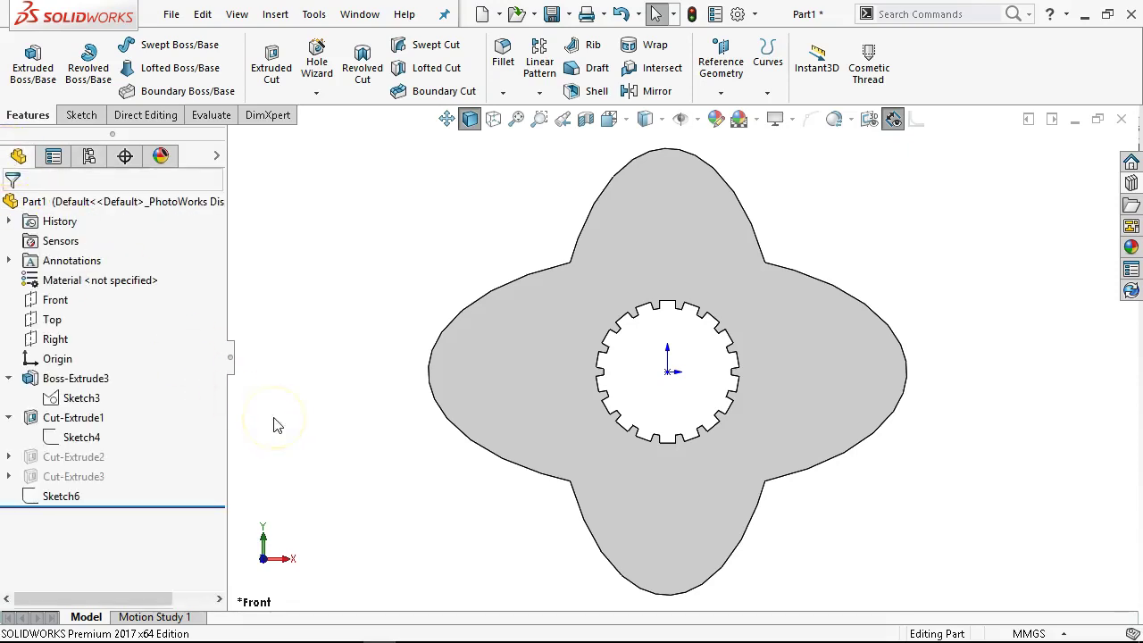
pyautogui.click(8, 417)
pyautogui.press('f')
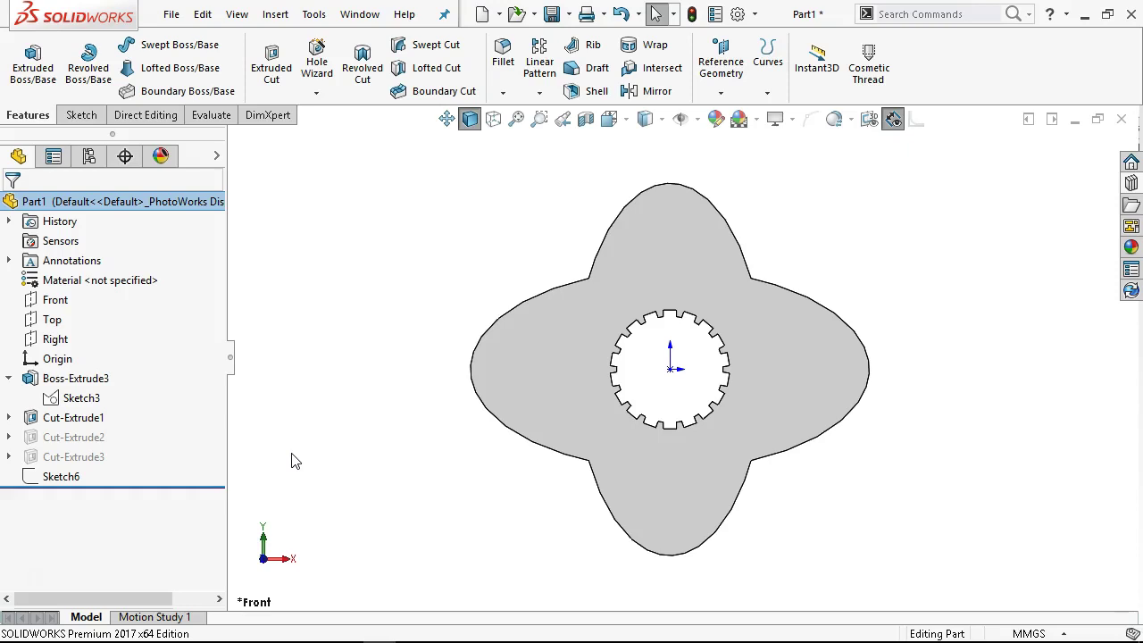
pyautogui.click(305, 409)
pyautogui.click(421, 401)
pyautogui.click(450, 374)
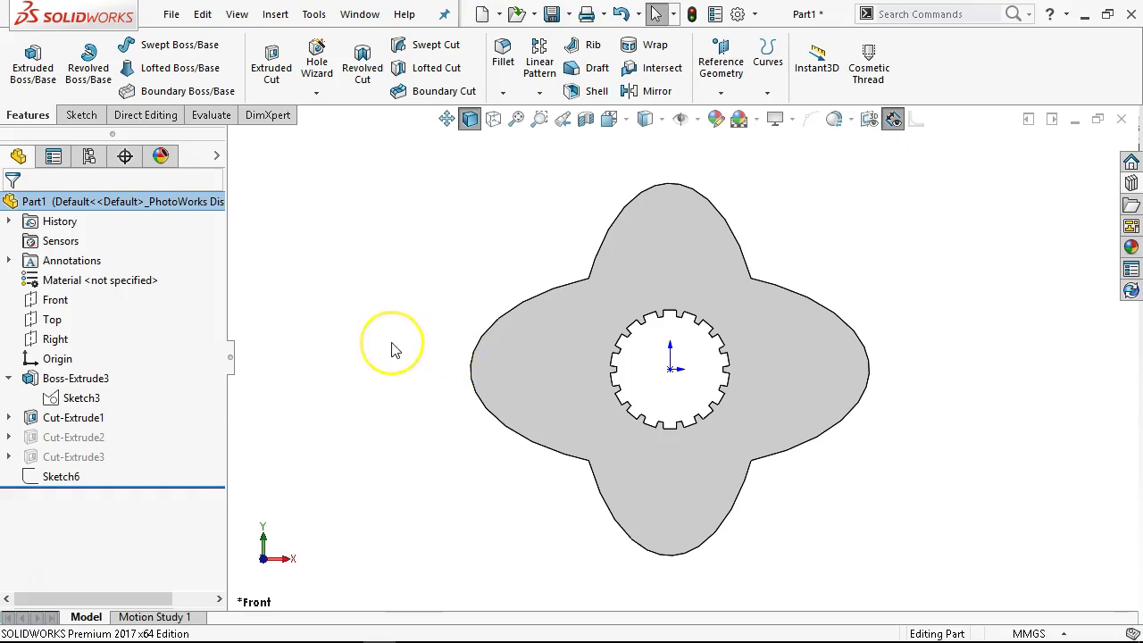
# - Add a new configuration named notch to the part
pyautogui.click(89, 157)
pyautogui.rightClick(85, 221)
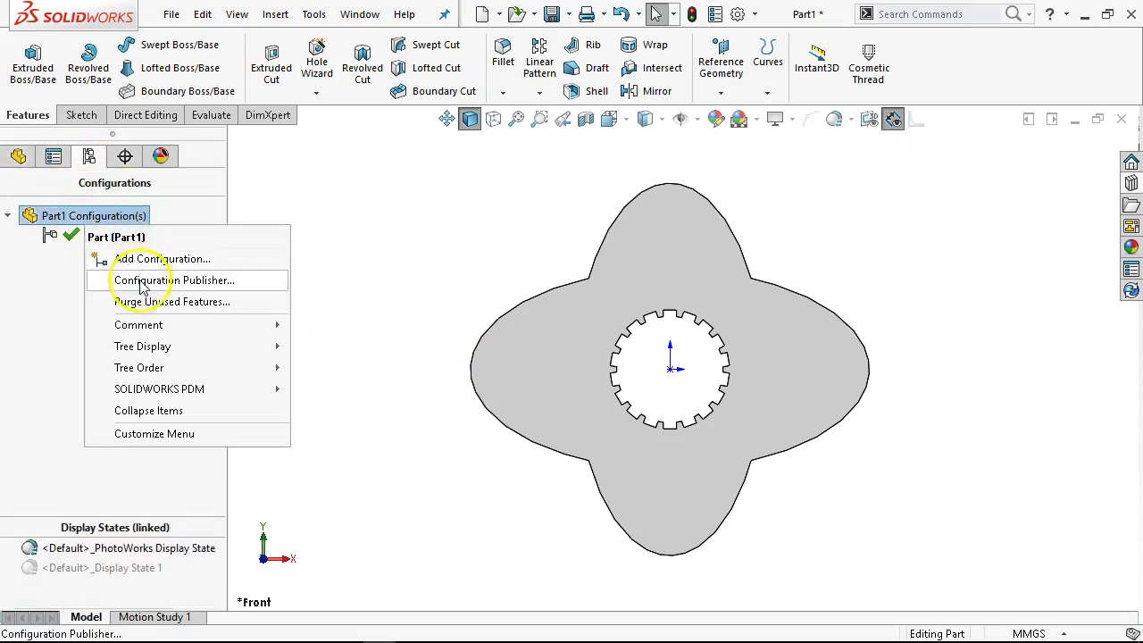
pyautogui.click(151, 261)
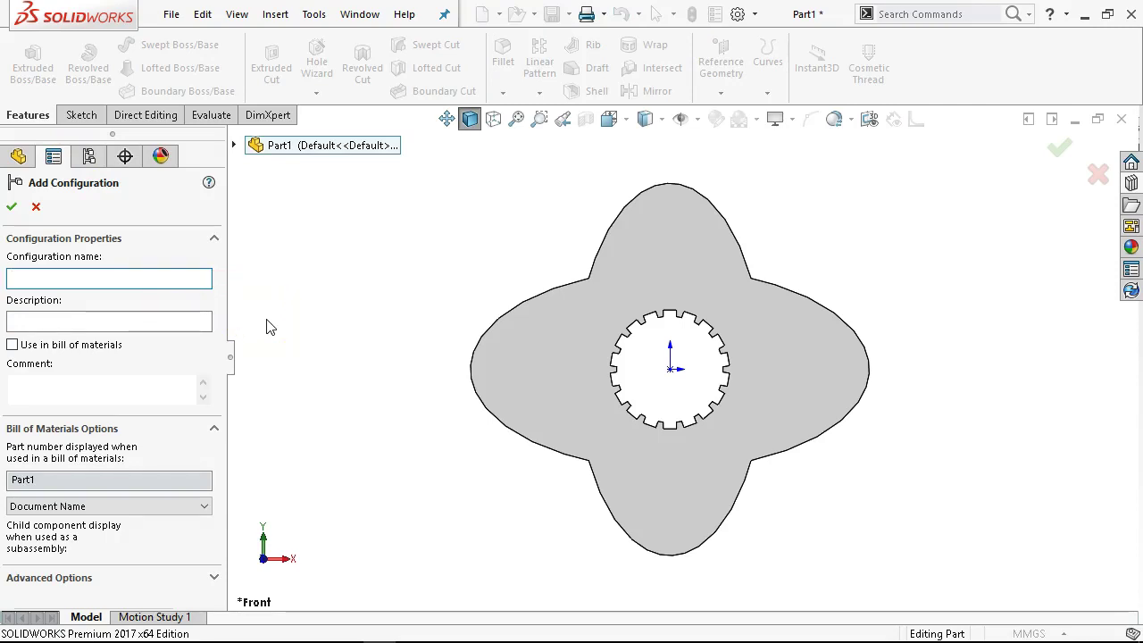
pyautogui.write('notch')
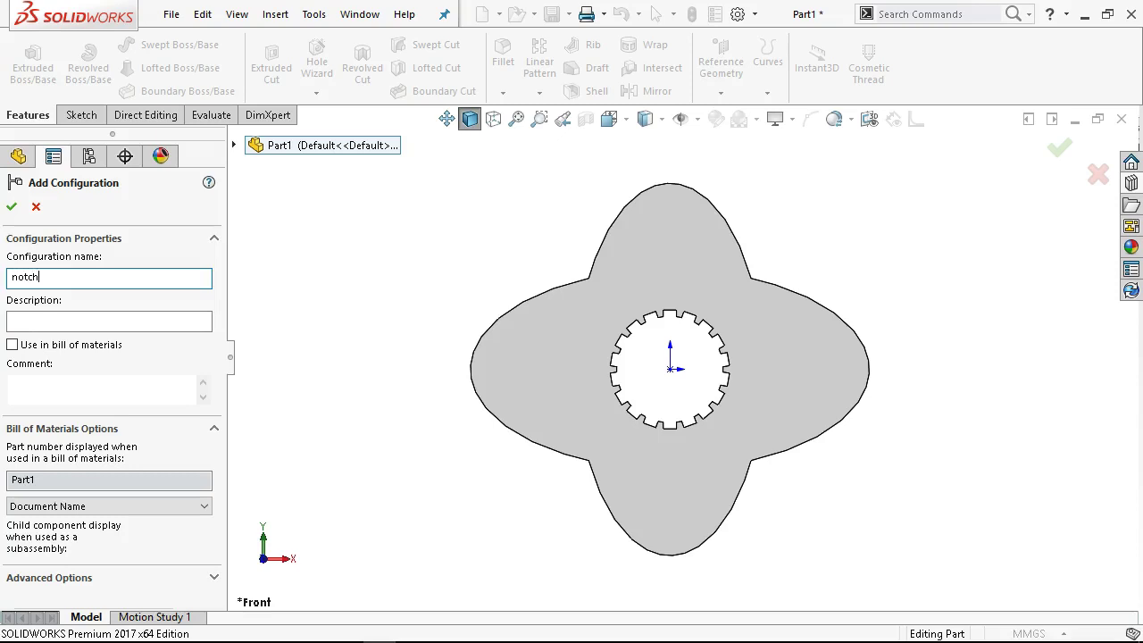
pyautogui.press('Return')
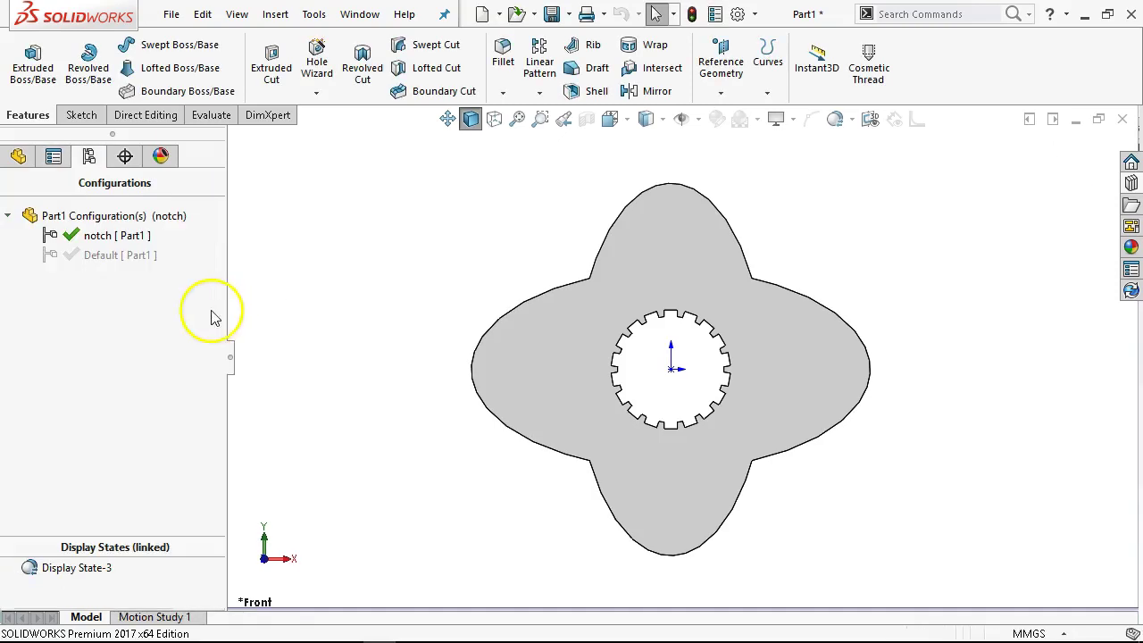
# - Suppress the toothed centre cut, Cut-Extrude1, while the notch configuration is active
pyautogui.click(107, 256)
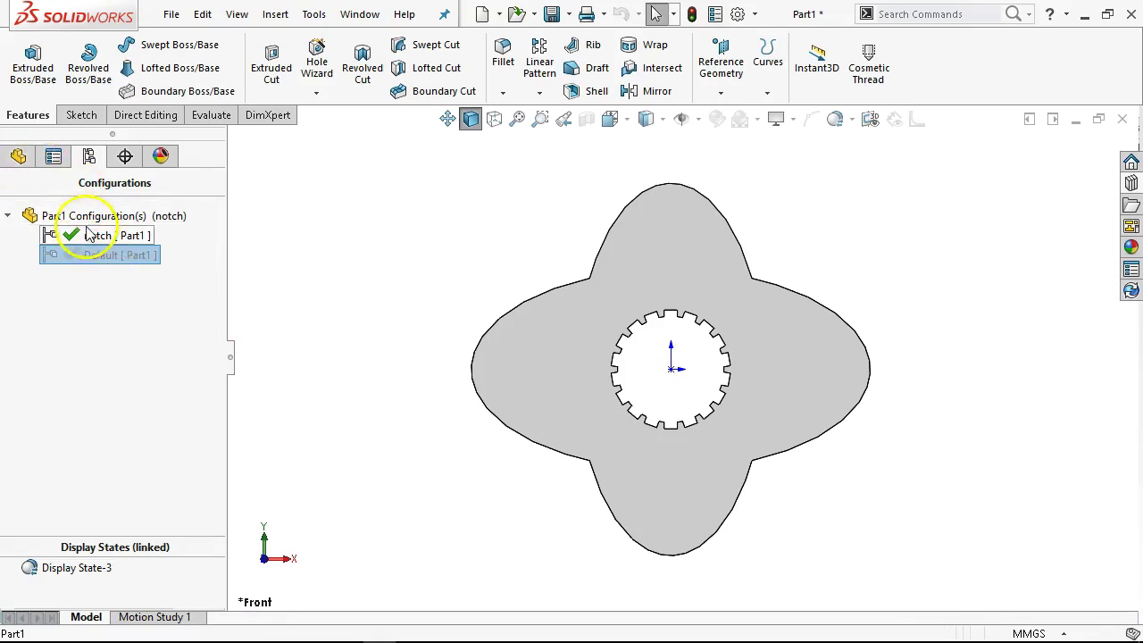
pyautogui.click(19, 157)
pyautogui.rightClick(73, 398)
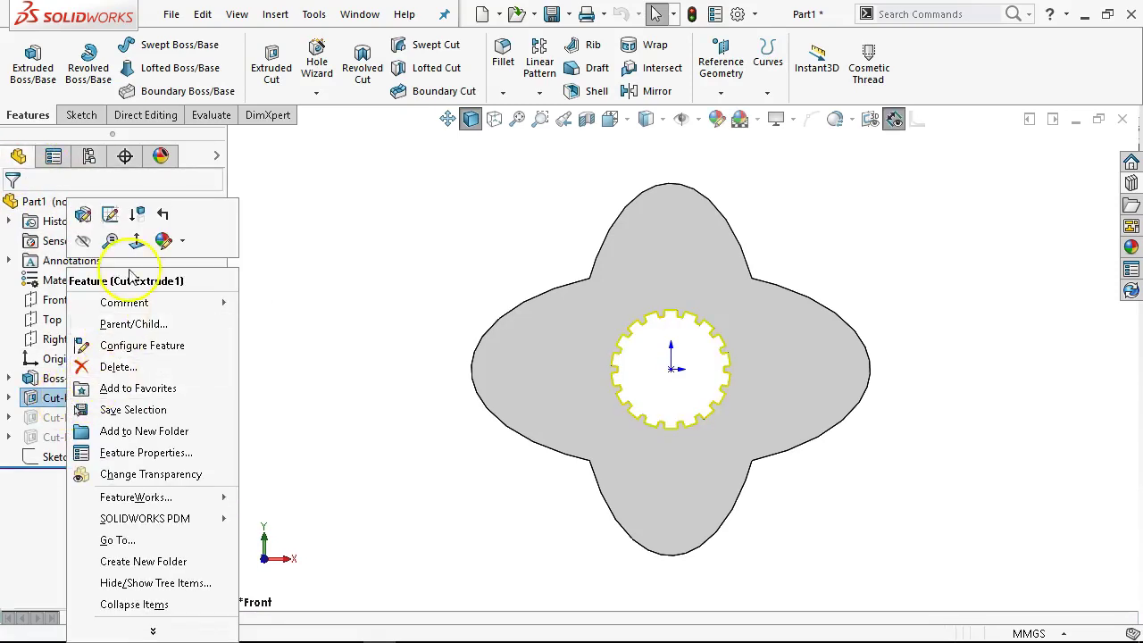
pyautogui.click(108, 217)
# - Activate the Default configuration and suppress the toothed centre cut, Cut-Extrude1, in it
pyautogui.click(89, 156)
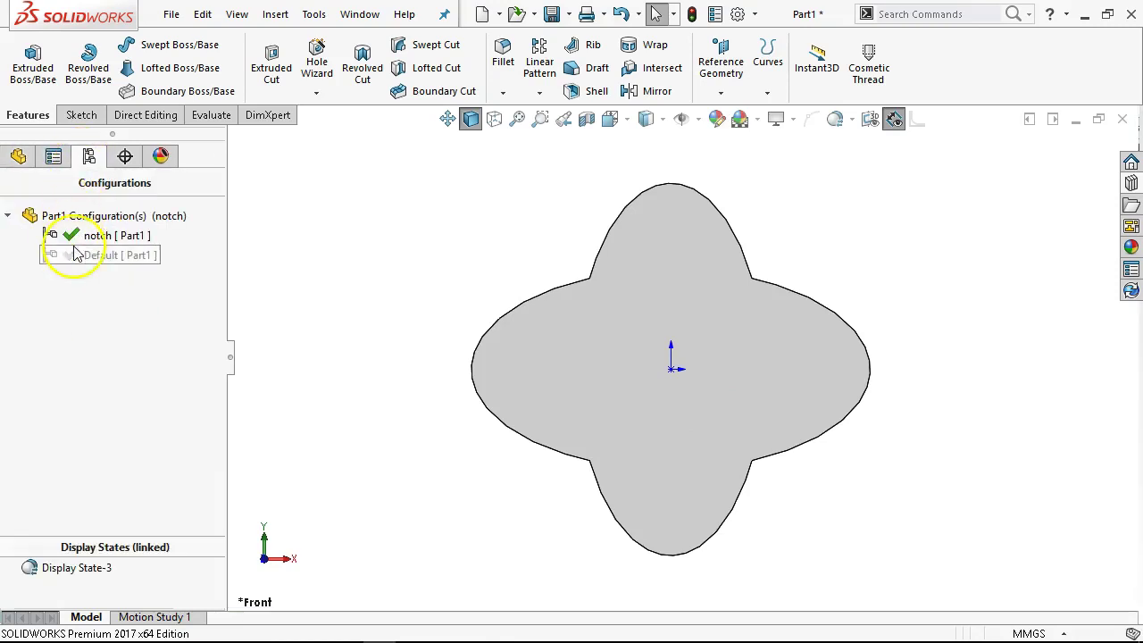
pyautogui.doubleClick(77, 256)
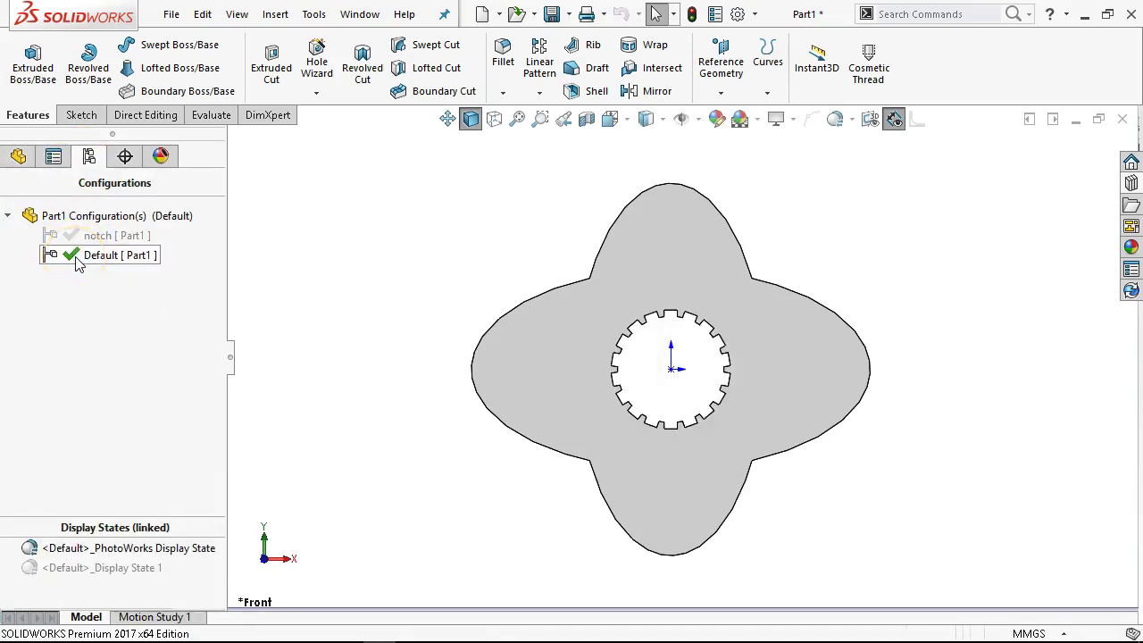
pyautogui.click(19, 157)
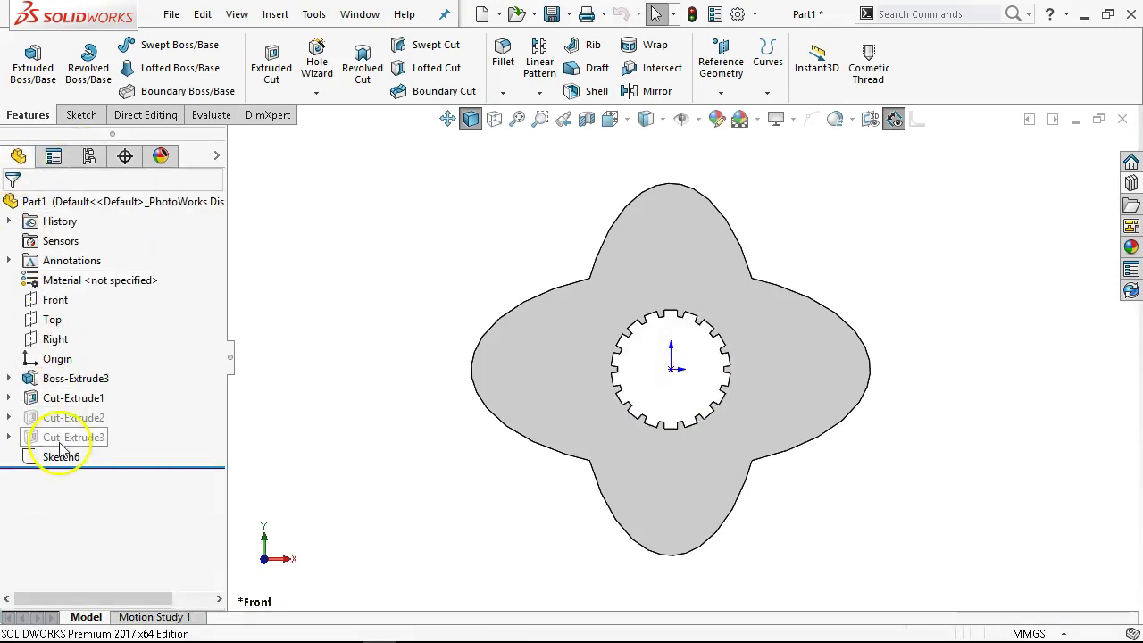
pyautogui.rightClick(77, 398)
pyautogui.click(143, 217)
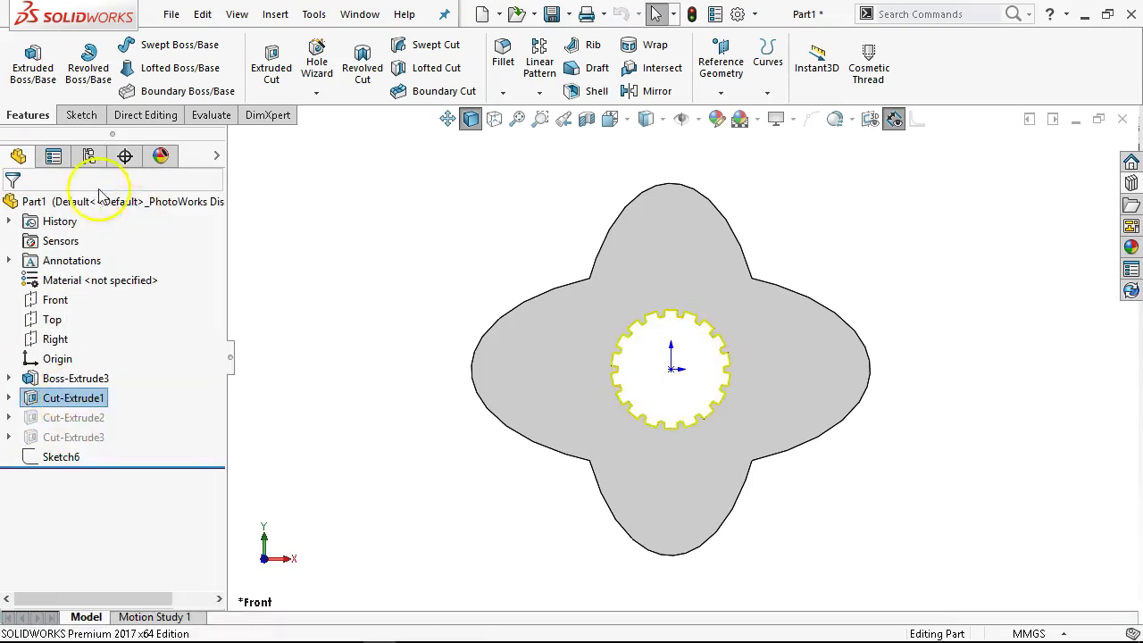
# - Activate the notch configuration and unsuppress the toothed centre cut, Cut-Extrude1, in it
pyautogui.click(89, 156)
pyautogui.rightClick(71, 232)
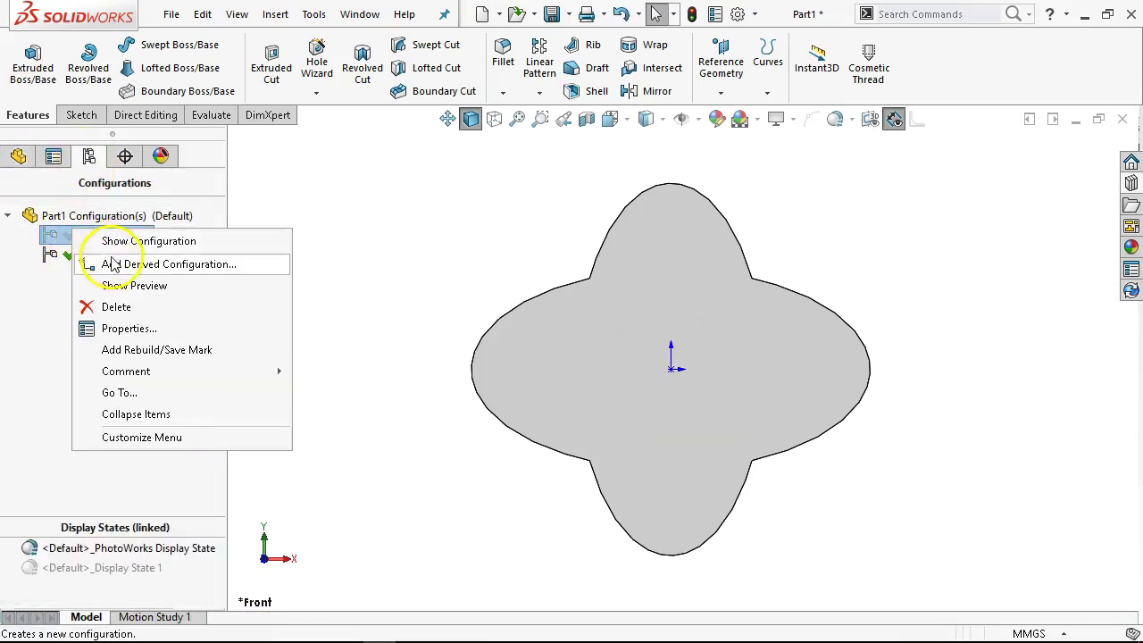
pyautogui.click(116, 241)
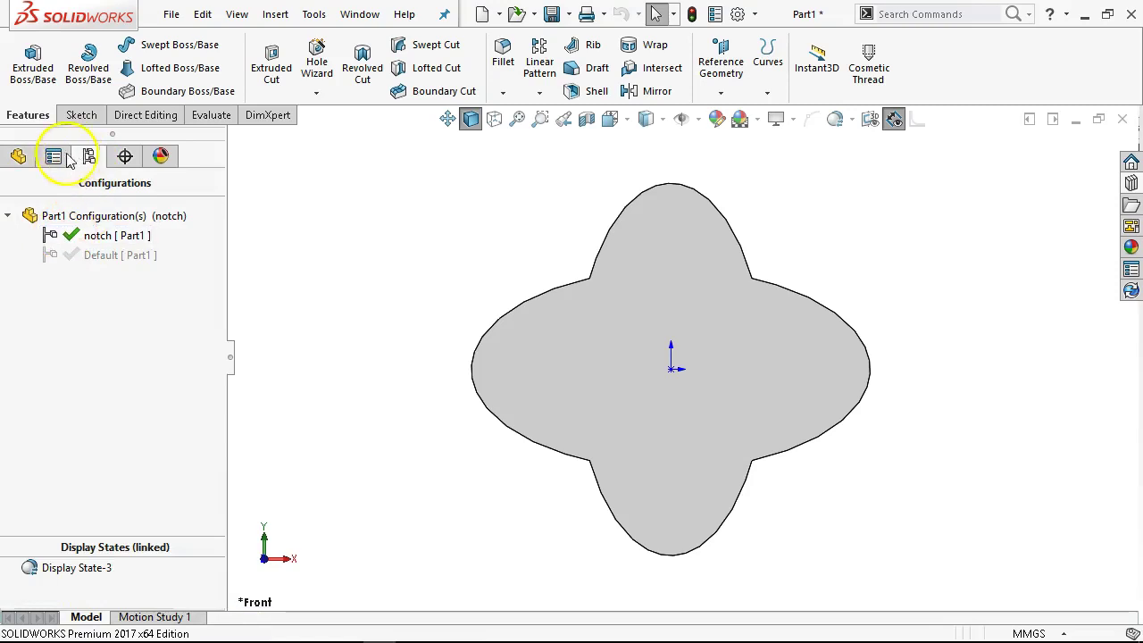
pyautogui.click(18, 156)
pyautogui.rightClick(75, 411)
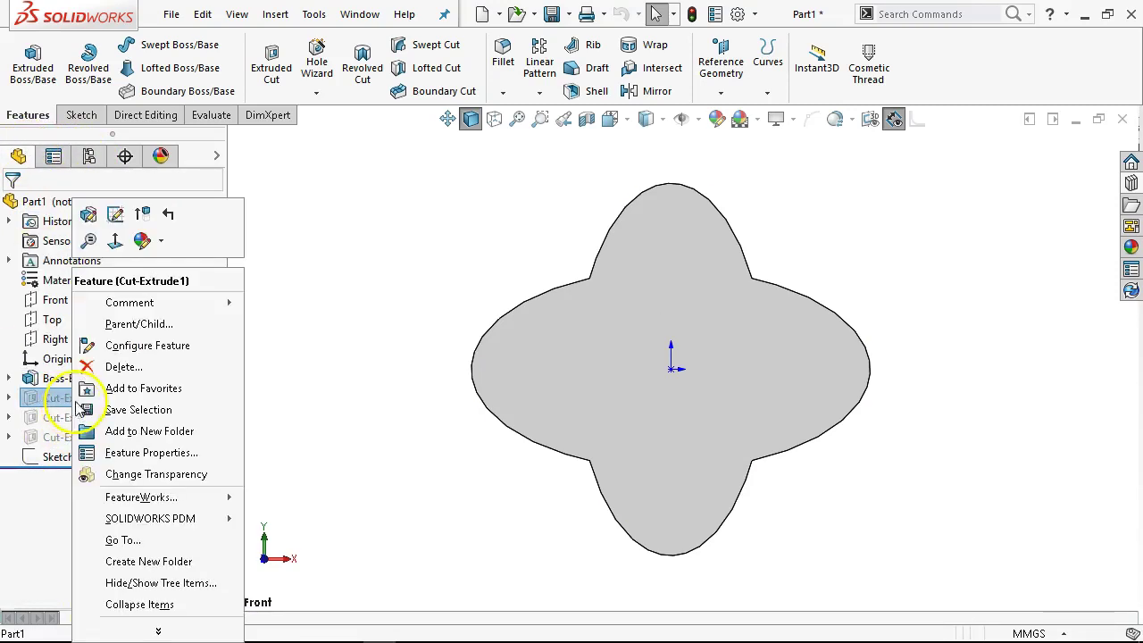
pyautogui.click(146, 214)
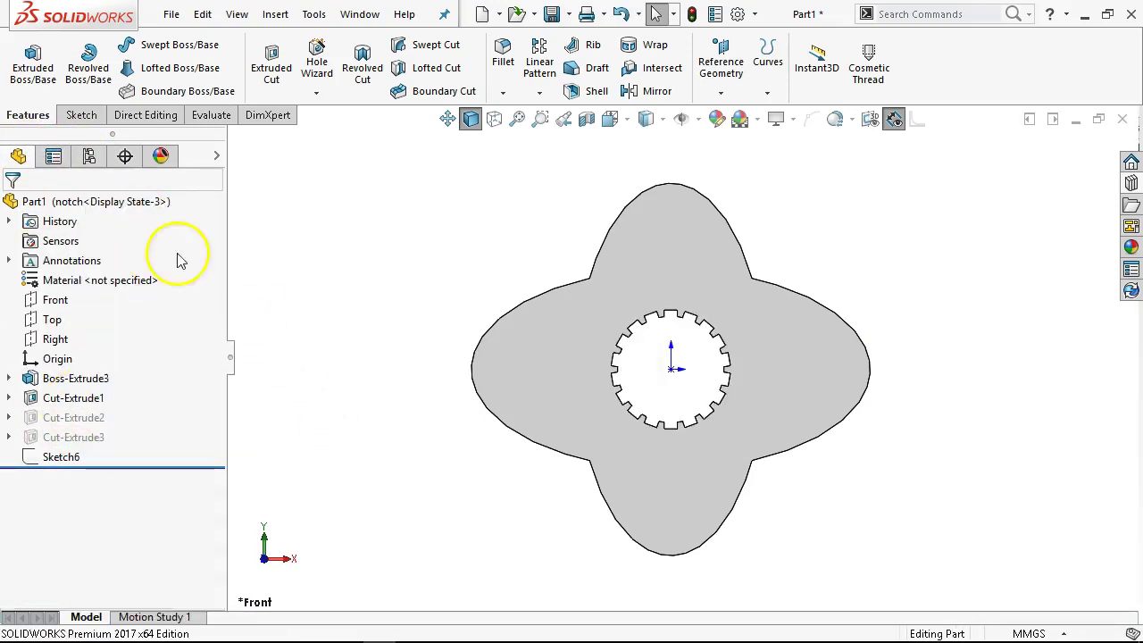
# - Add a new configuration named holes to the part
pyautogui.click(89, 156)
pyautogui.rightClick(76, 297)
pyautogui.click(46, 221)
pyautogui.rightClick(79, 216)
pyautogui.click(143, 249)
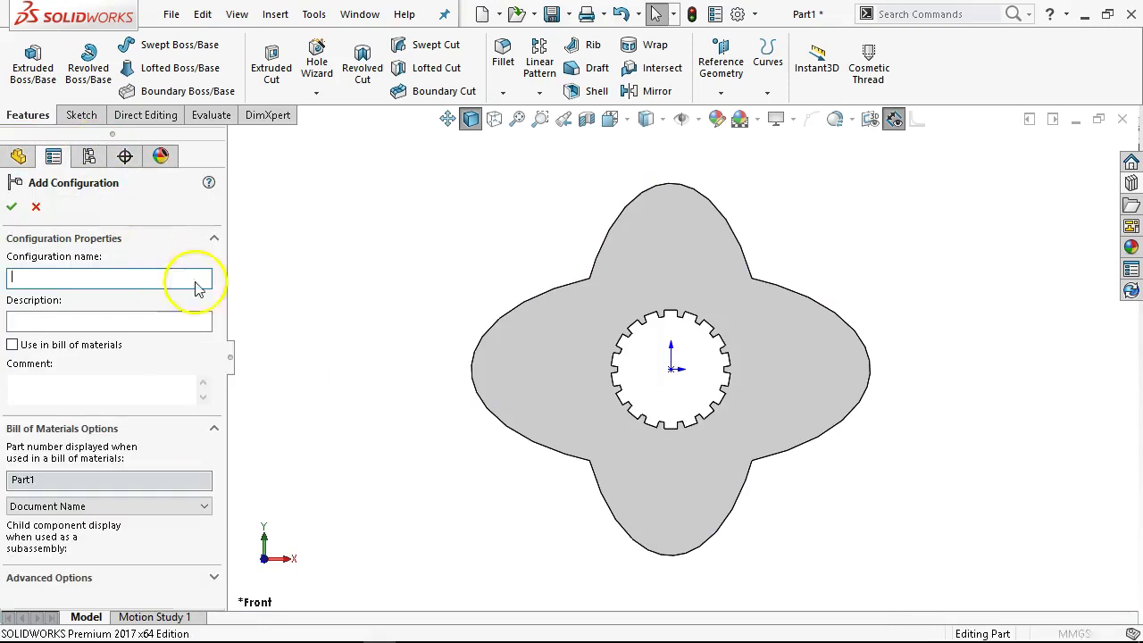
pyautogui.press('Return')
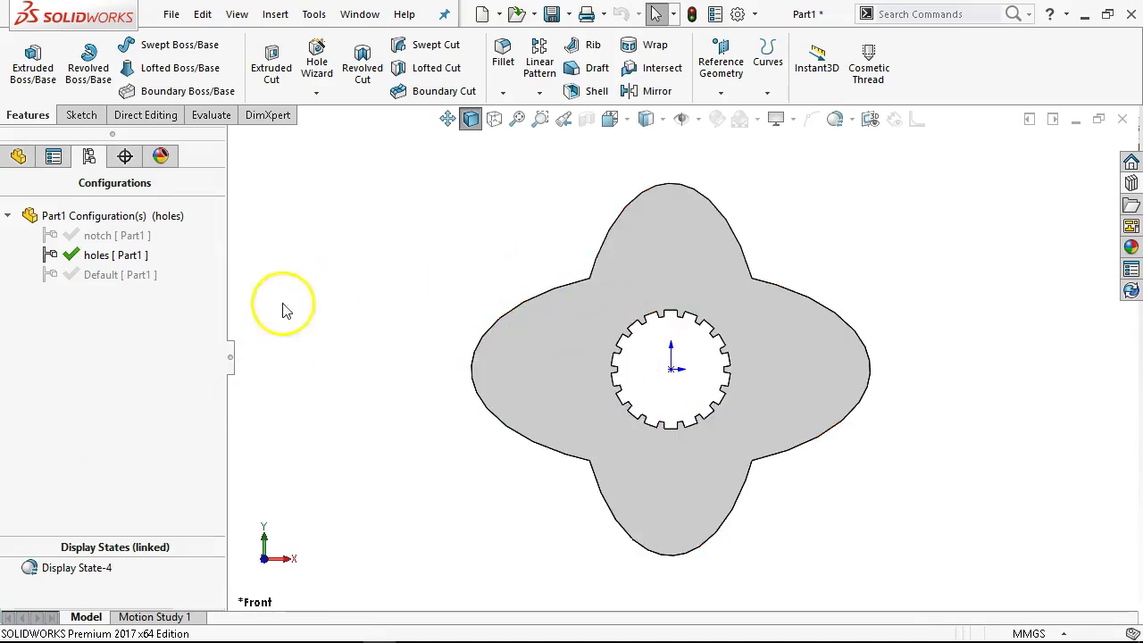
# - Compare the part's configurations by activating Default, notch and holes in turn, ending on holes
pyautogui.click(137, 260)
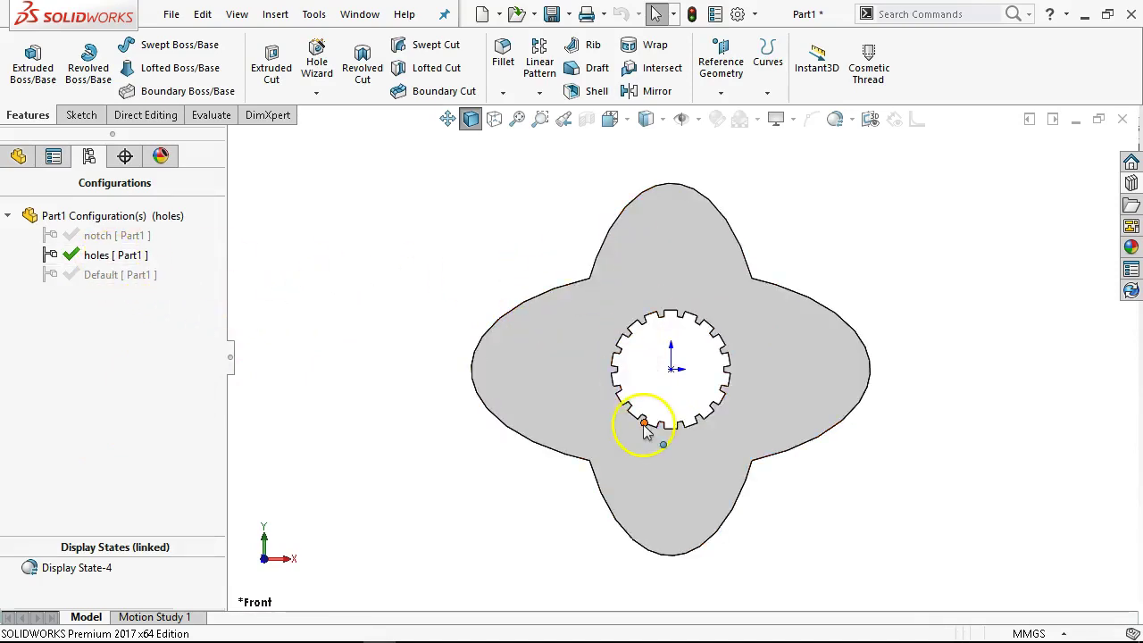
pyautogui.scroll(-2, 643, 429)
pyautogui.doubleClick(125, 275)
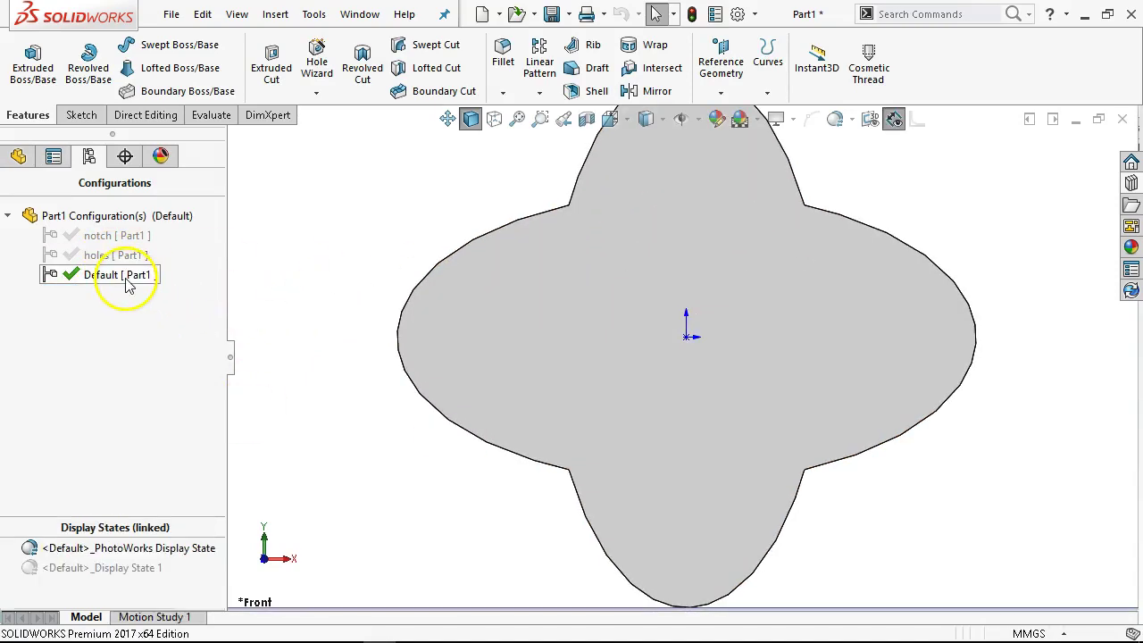
pyautogui.doubleClick(129, 237)
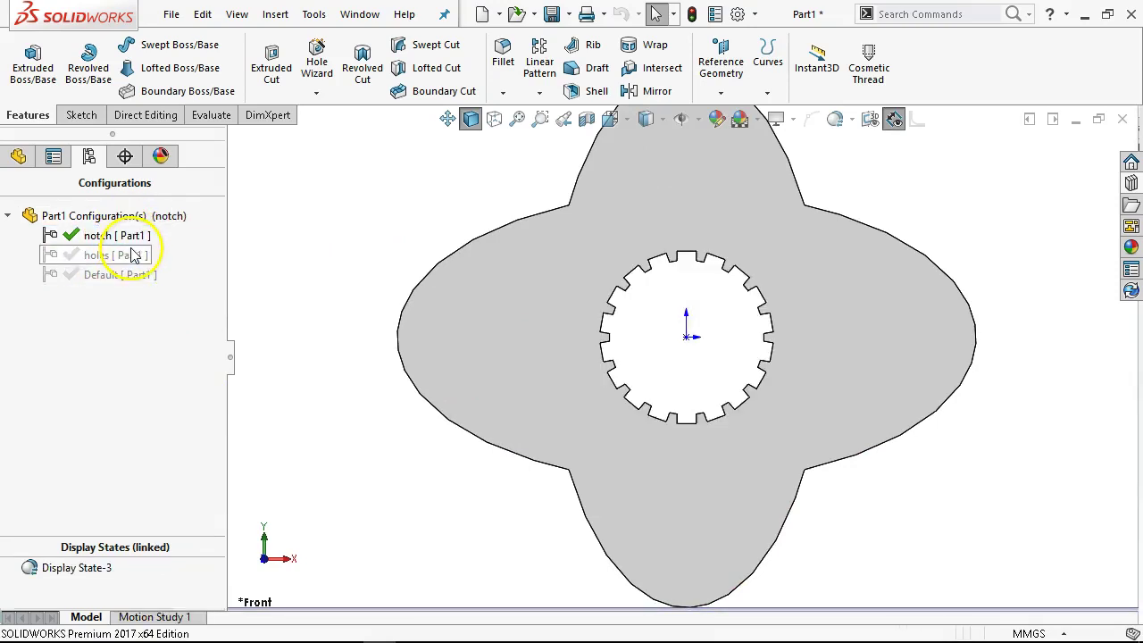
pyautogui.doubleClick(119, 256)
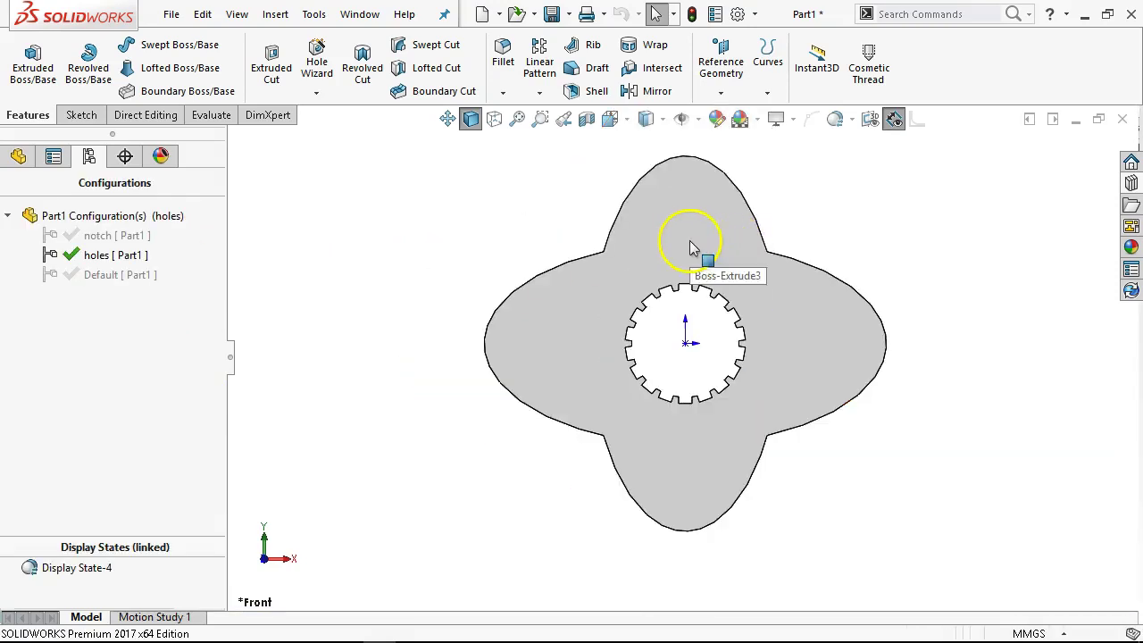
# - Start a sketch on the star's front face and draw an infinite horizontal centerline through the origin
pyautogui.click(733, 235)
pyautogui.click(768, 186)
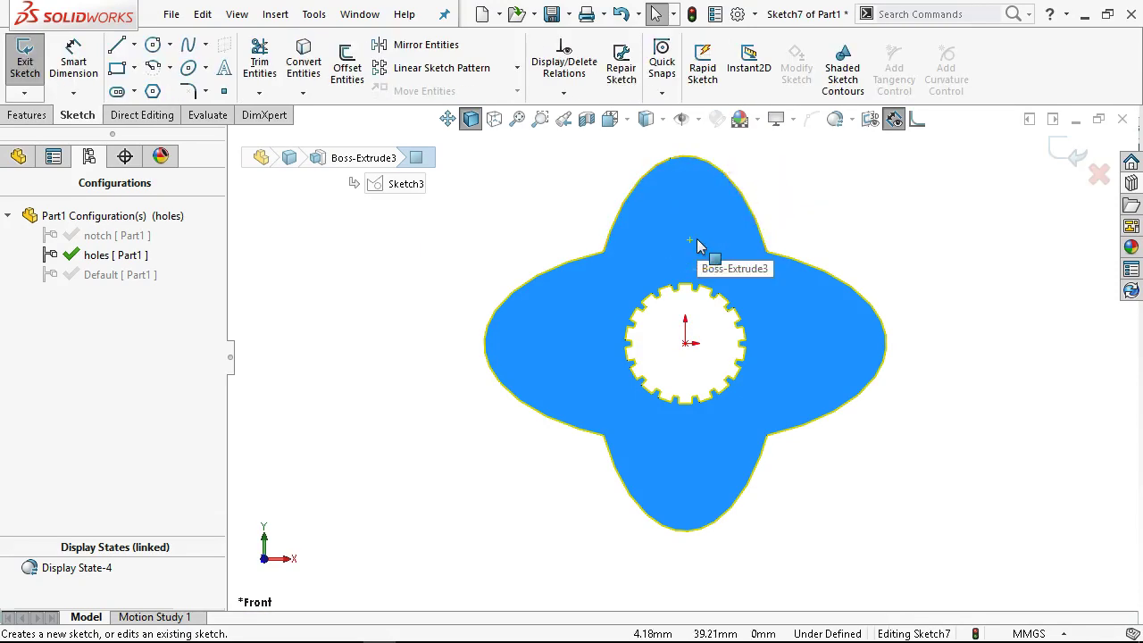
pyautogui.click(134, 44)
pyautogui.click(154, 84)
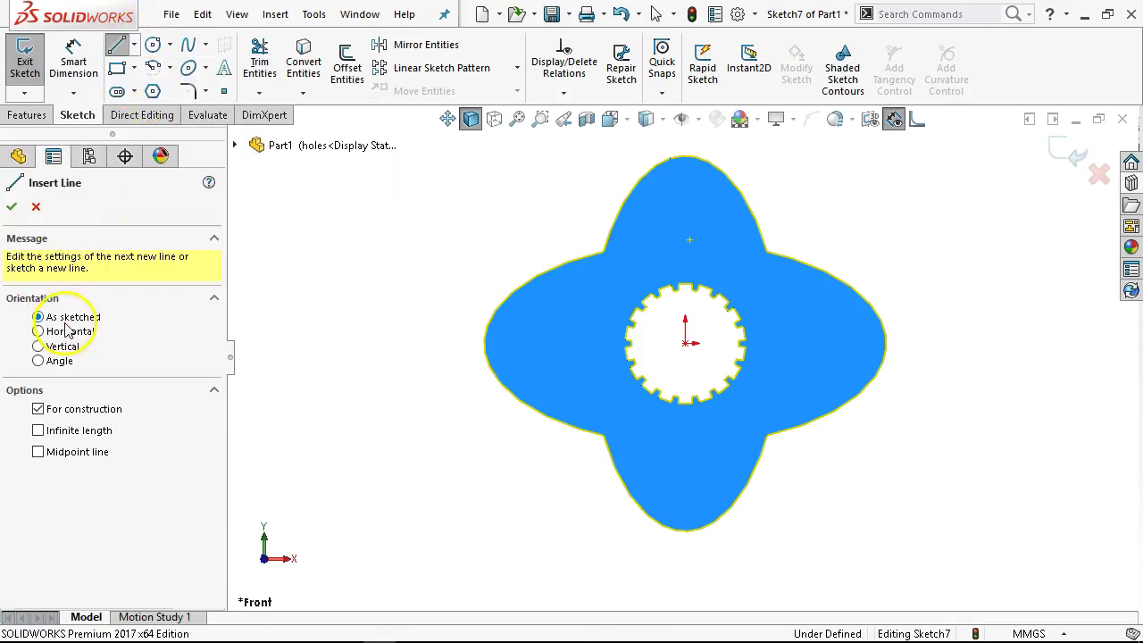
pyautogui.click(66, 333)
pyautogui.click(38, 430)
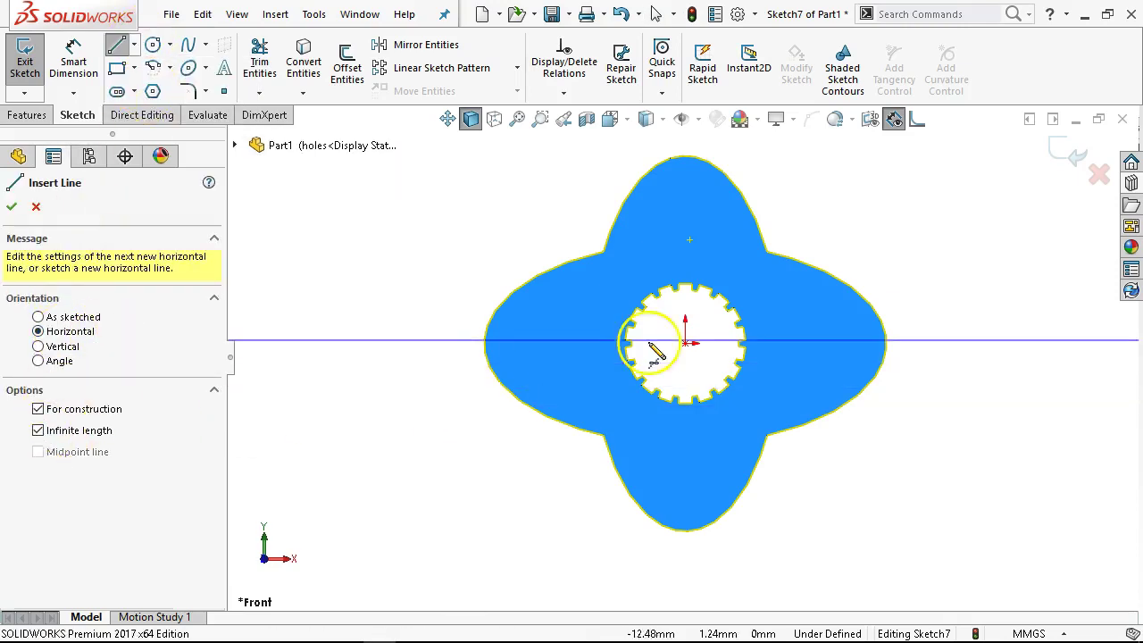
pyautogui.click(685, 345)
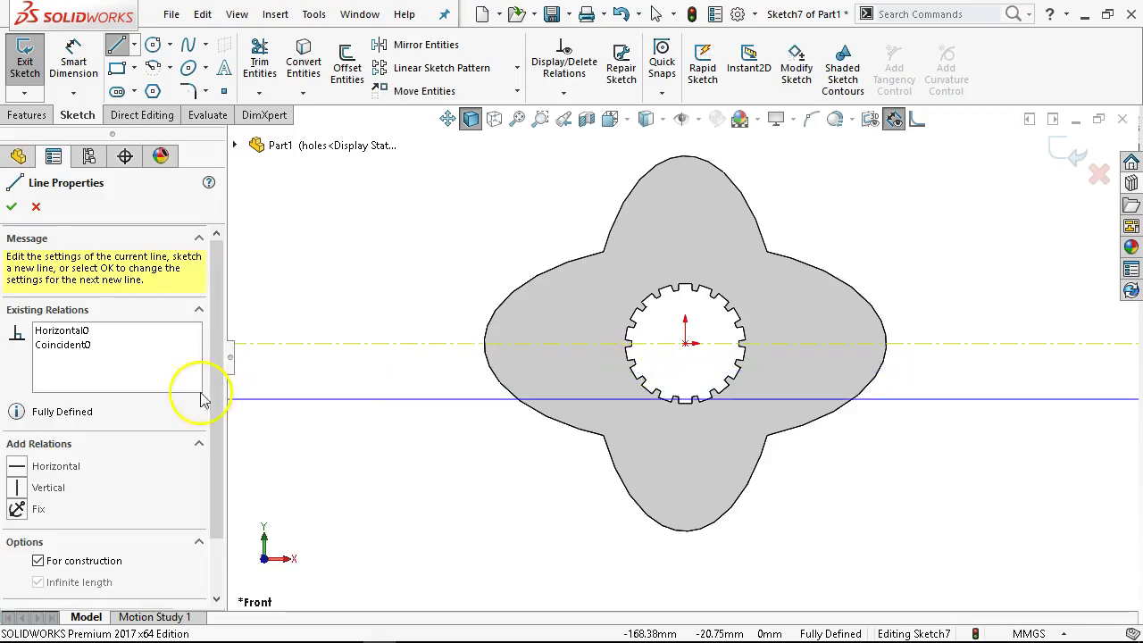
pyautogui.click(12, 205)
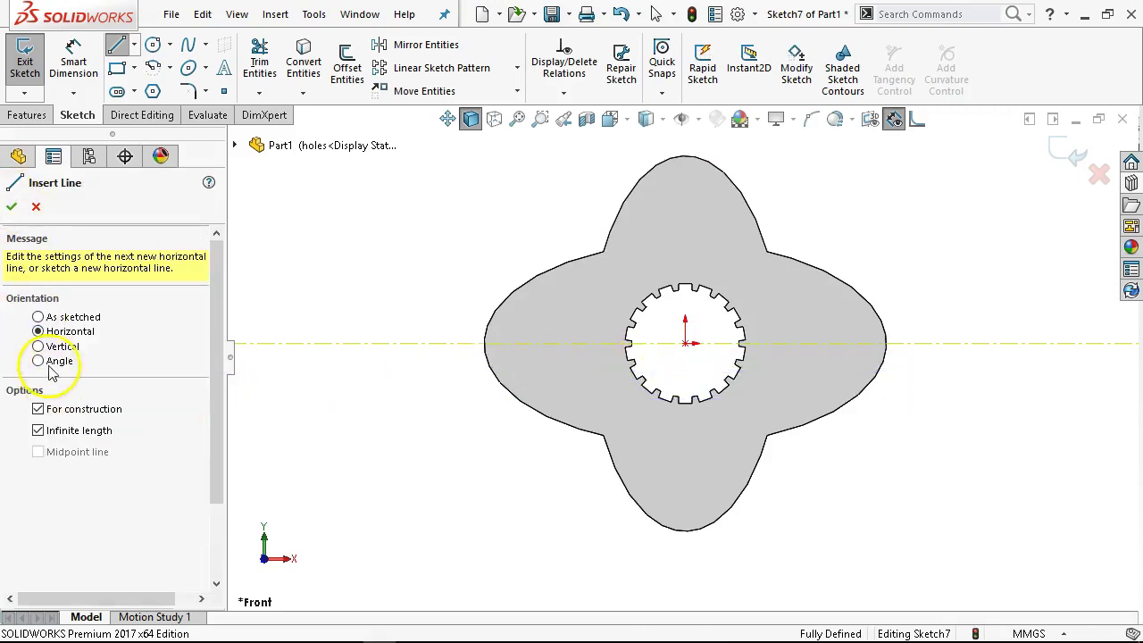
# - Draw an infinite vertical centerline through the origin and close the line tool
pyautogui.click(39, 346)
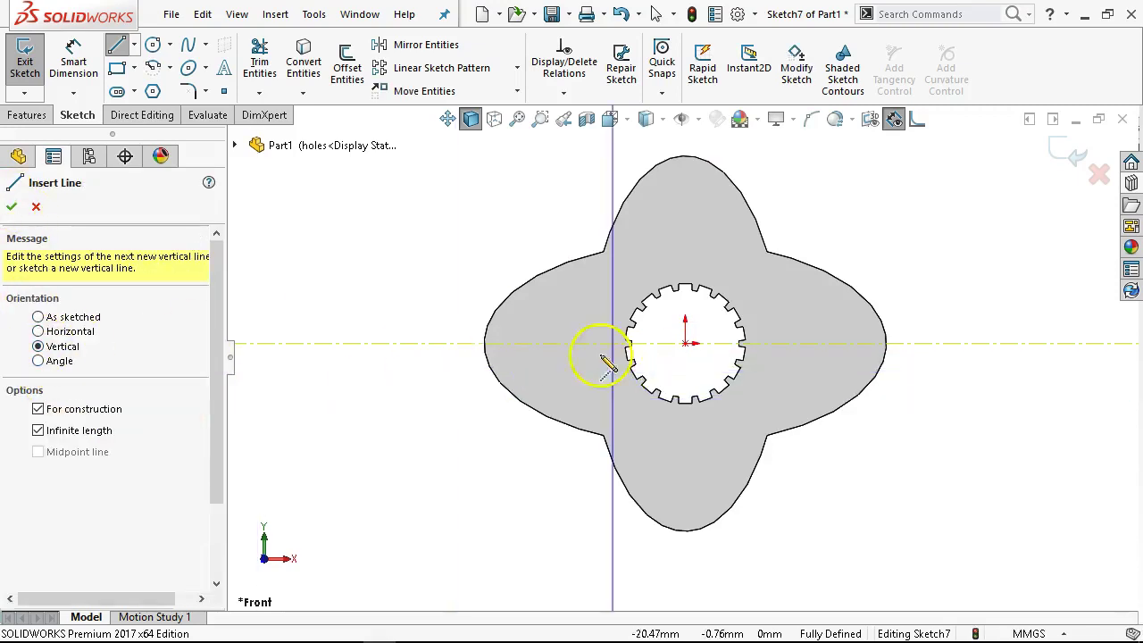
pyautogui.click(685, 344)
pyautogui.rightClick(459, 187)
pyautogui.click(505, 232)
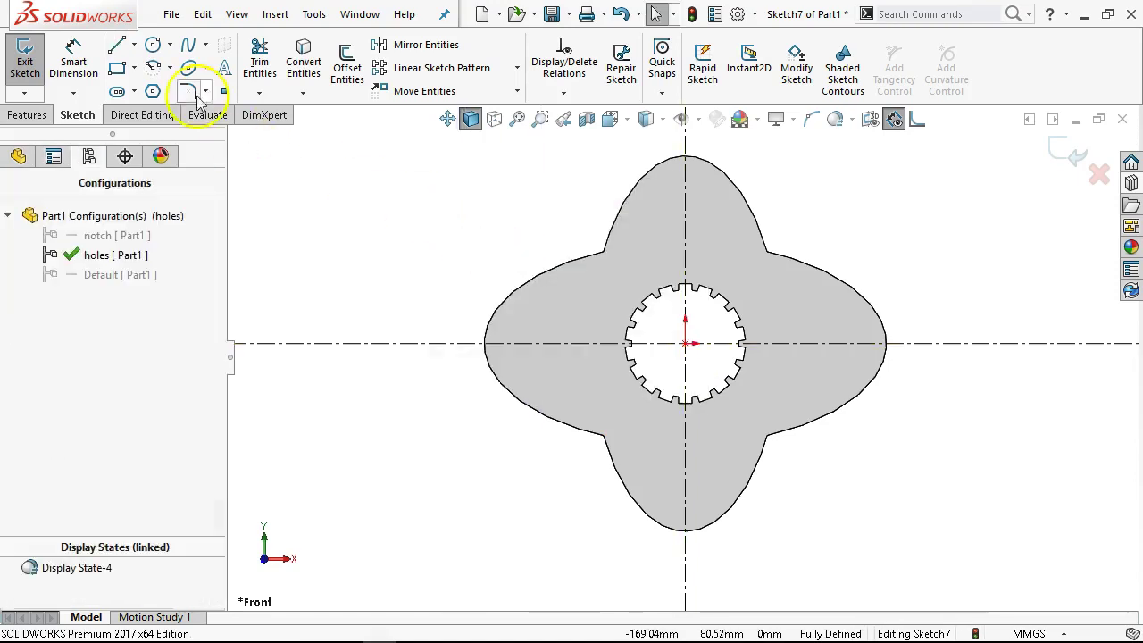
# - Sketch a circle of about 11.2 mm radius on the vertical centerline in the upper lobe and a larger one on the horizontal centerline in the left lobe
pyautogui.click(152, 44)
pyautogui.click(685, 216)
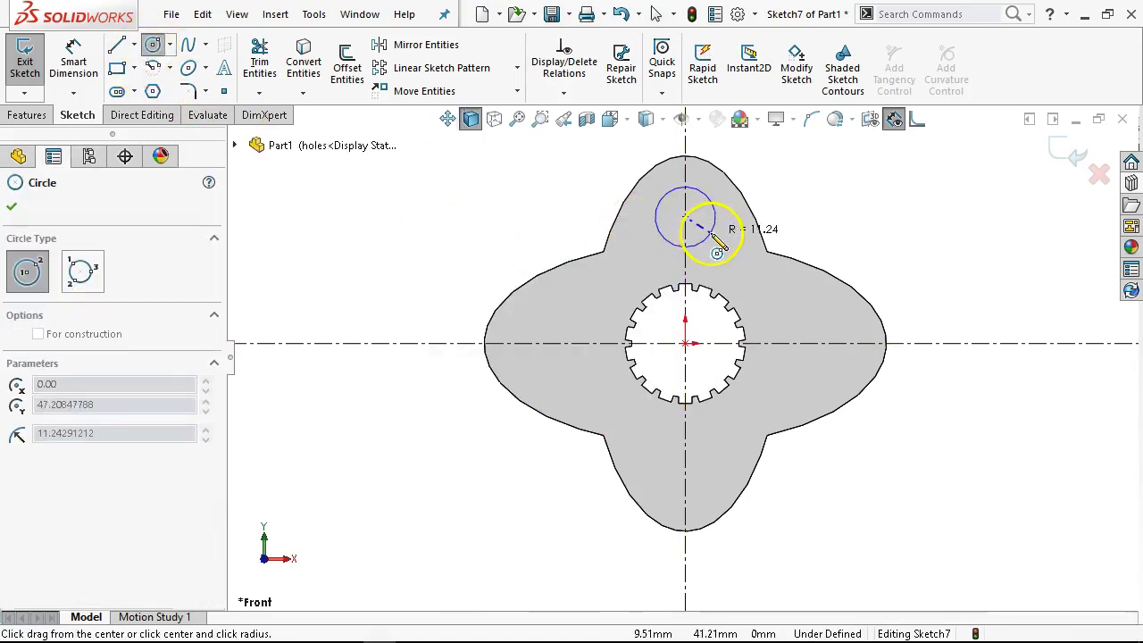
pyautogui.click(712, 231)
pyautogui.click(534, 344)
pyautogui.click(558, 366)
pyautogui.rightClick(425, 235)
pyautogui.click(467, 247)
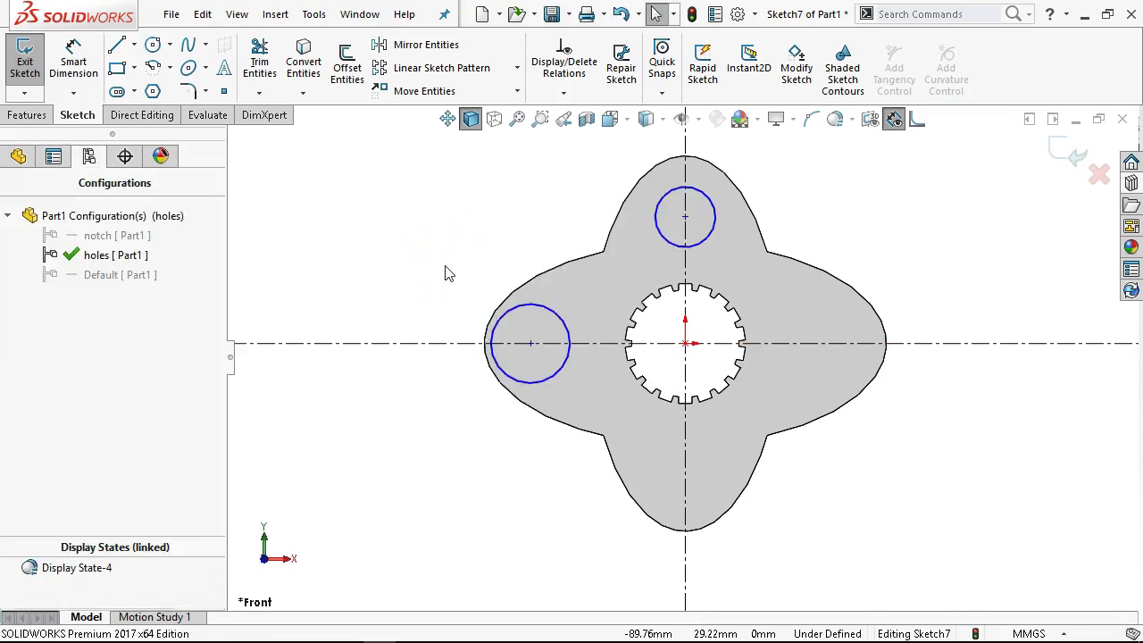
# - Dimension the upper circle's diameter as 24 mm
pyautogui.click(73, 63)
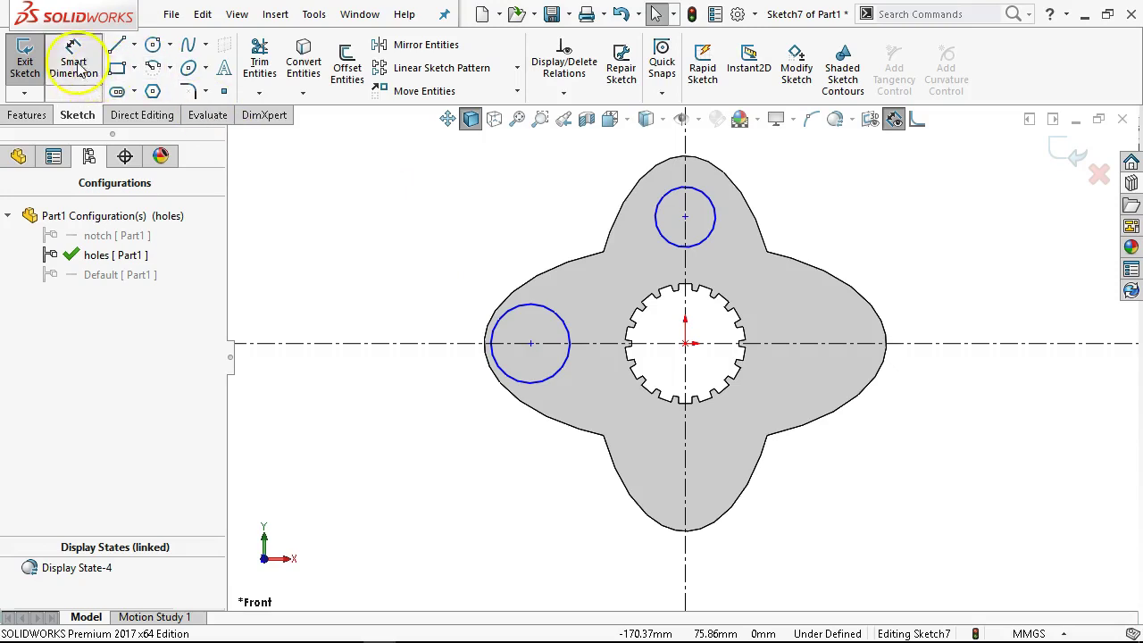
pyautogui.click(713, 214)
pyautogui.click(794, 188)
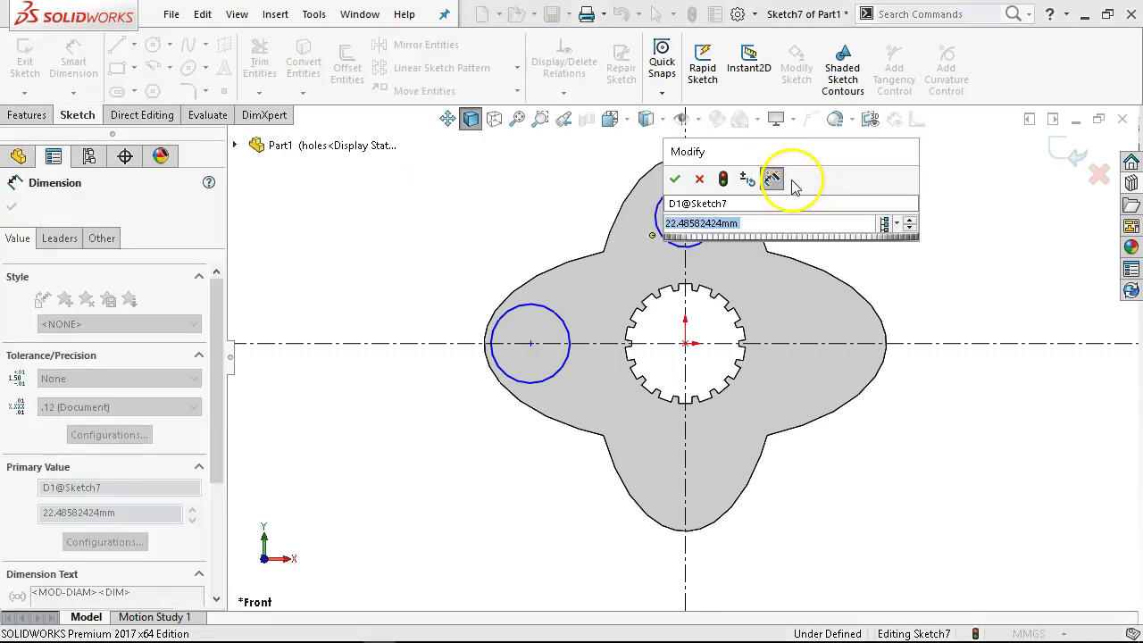
pyautogui.write('24')
pyautogui.press('Return')
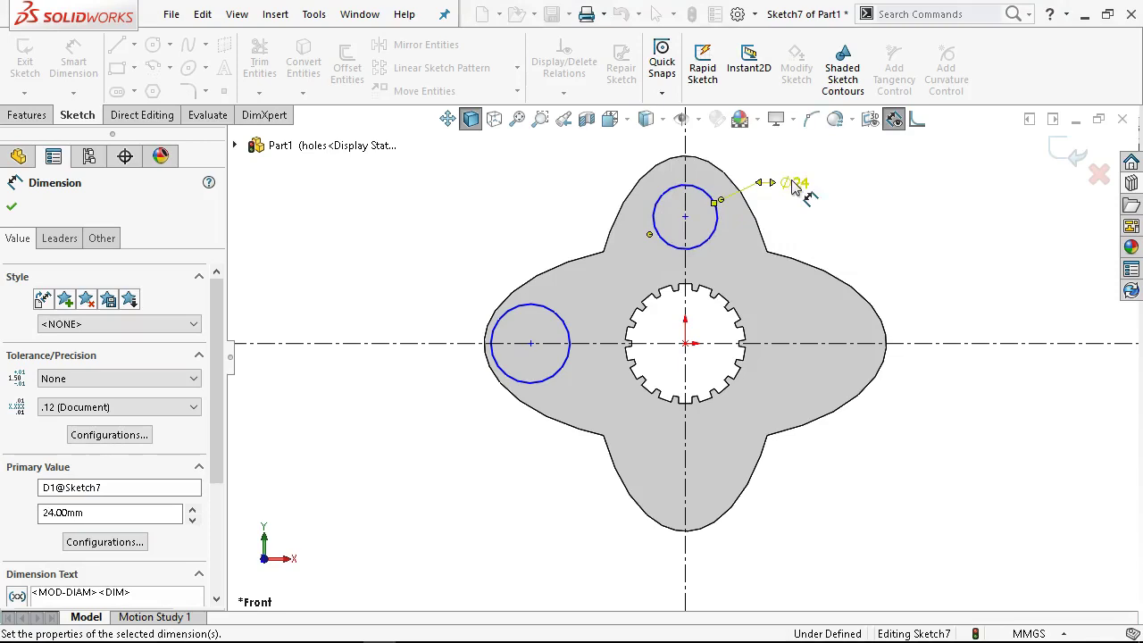
pyautogui.rightClick(457, 261)
pyautogui.click(515, 312)
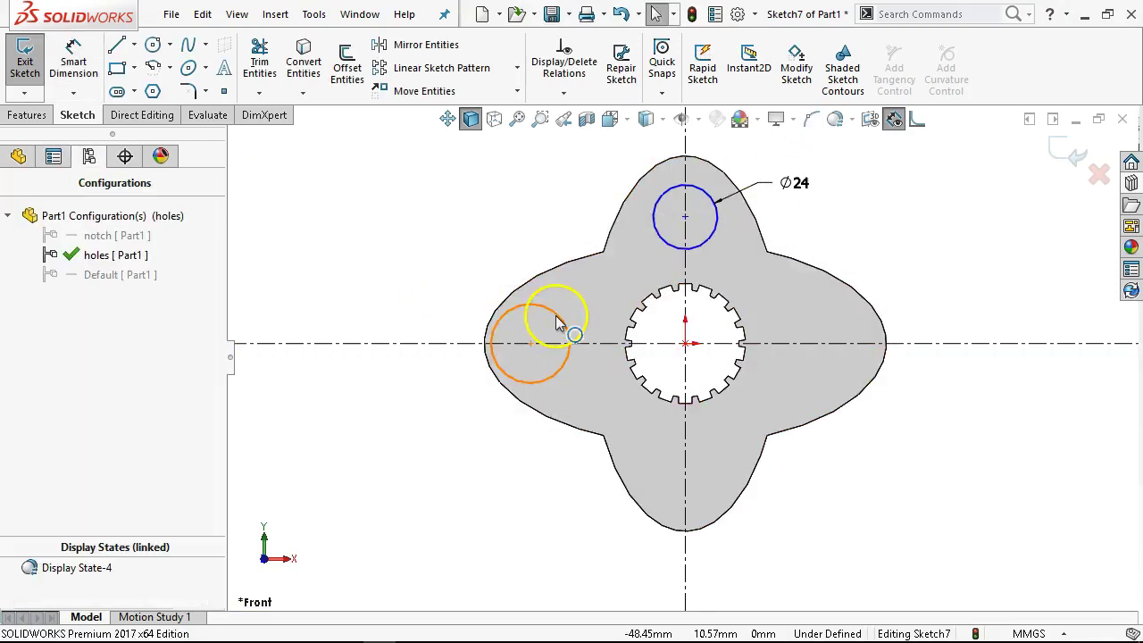
# - Make the left circle equal in size to the upper circle with an Equal relation
pyautogui.click(556, 316)
pyautogui.keyDown('ctrl'); pyautogui.click(663, 253); pyautogui.keyUp('ctrl')
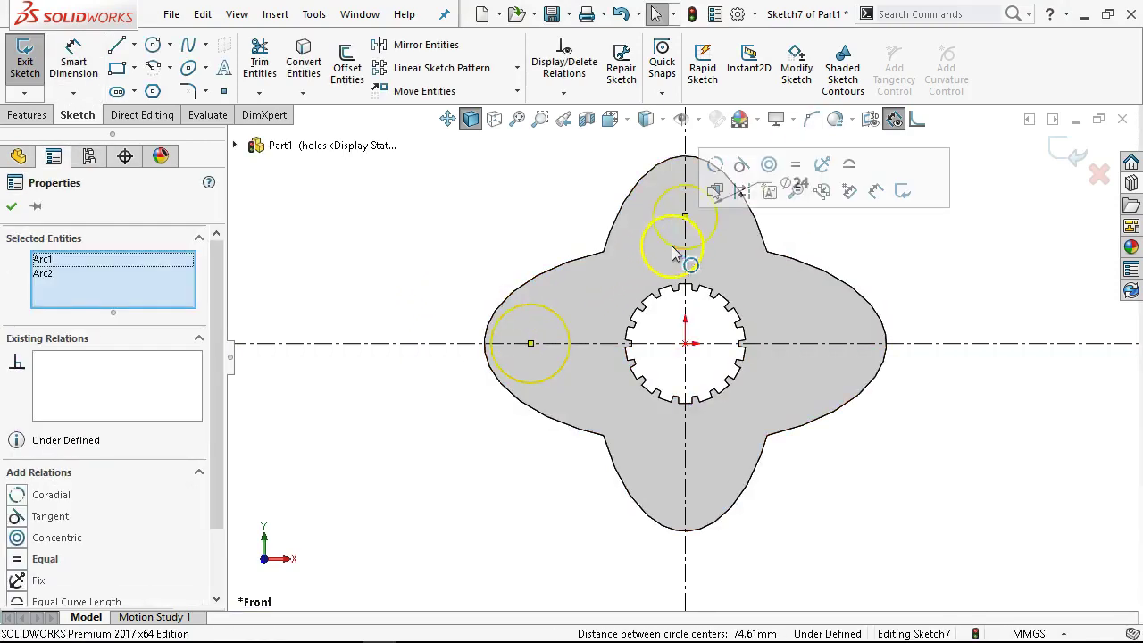
pyautogui.click(795, 171)
# - Dimension the vertical distance between the centres of the upper and left circles as 45 mm
pyautogui.rightClick(888, 235)
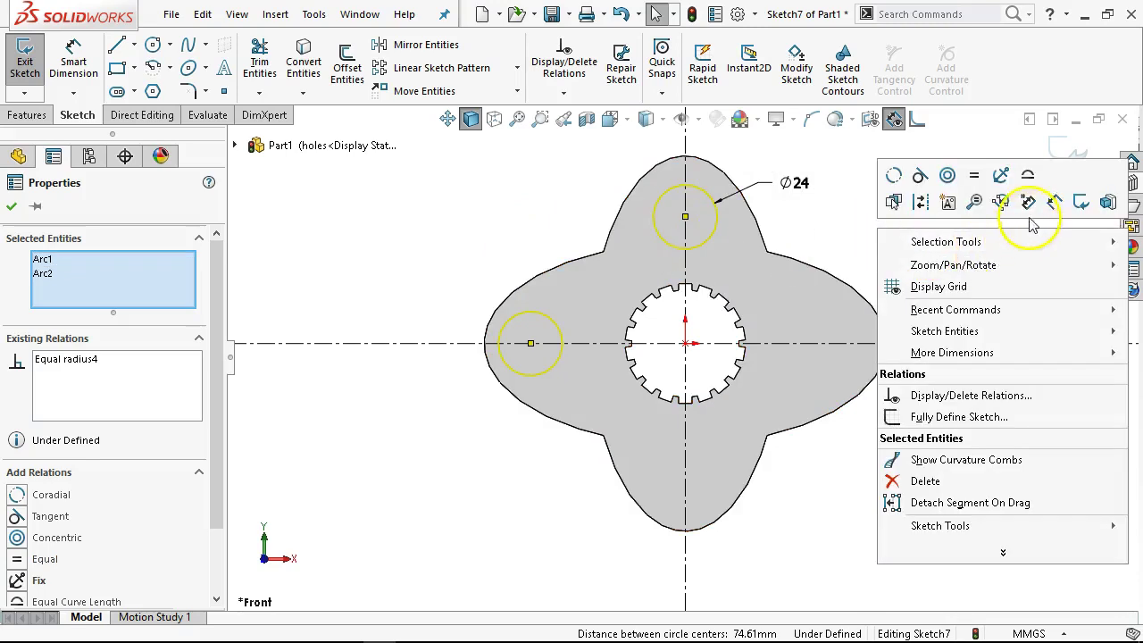
pyautogui.click(1025, 204)
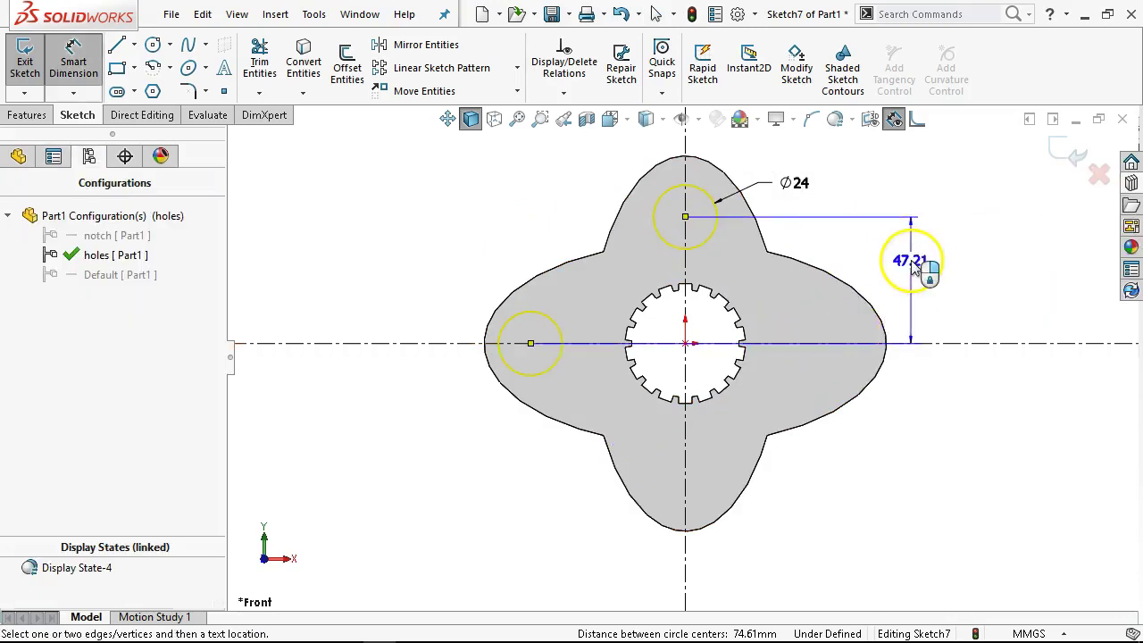
pyautogui.click(913, 263)
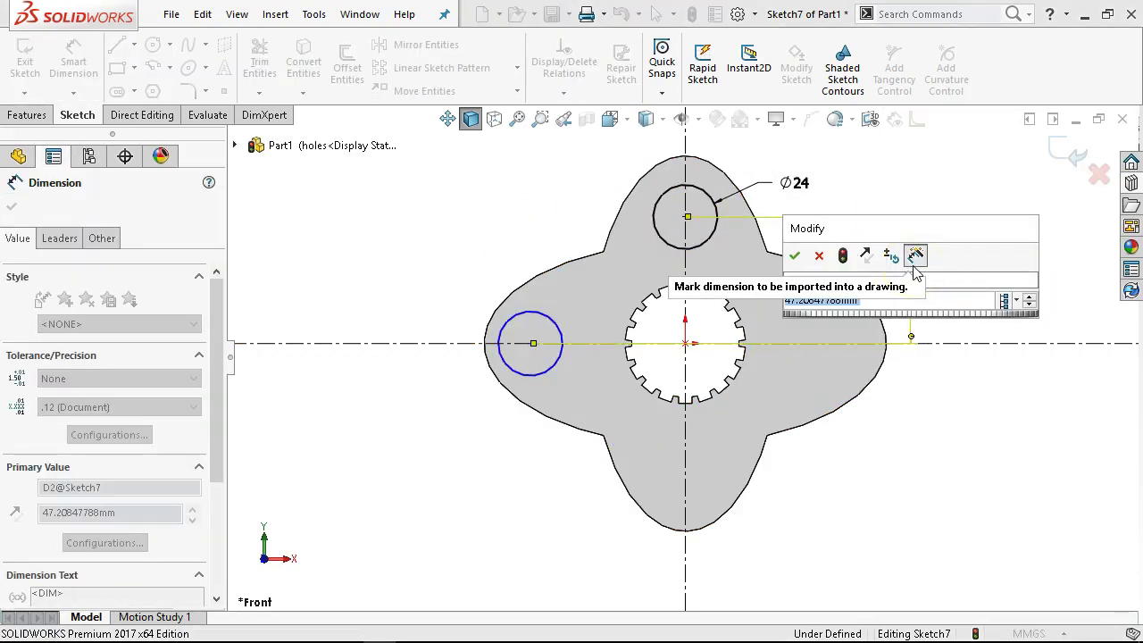
pyautogui.write('45')
pyautogui.press('Return')
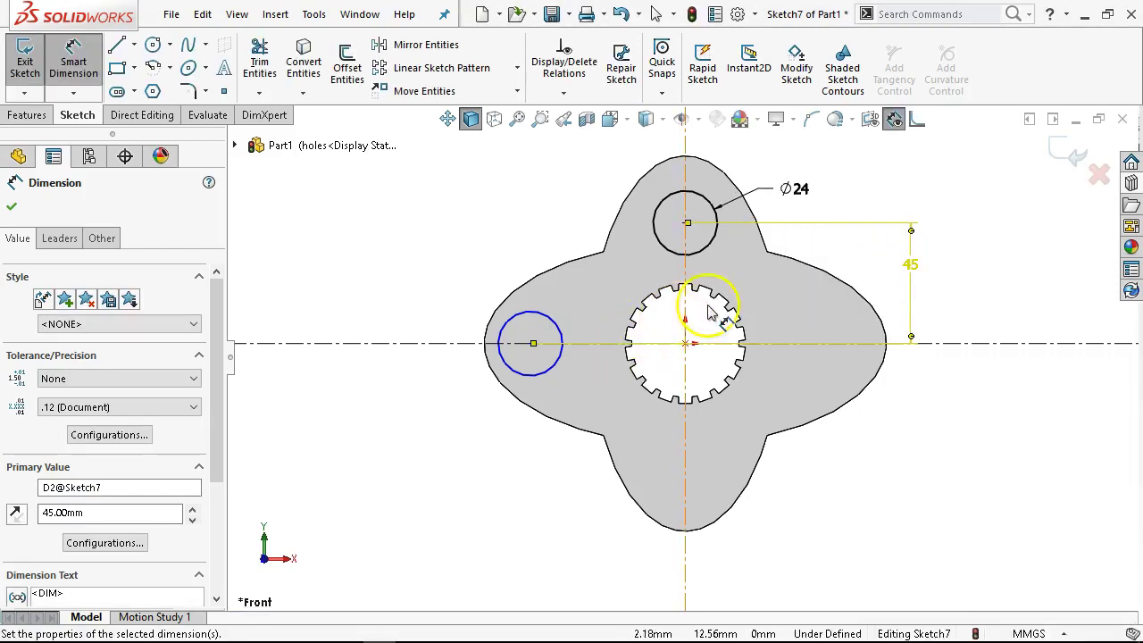
# - Dimension the horizontal distance from the vertical centerline to the left circle's centre as 50 mm
pyautogui.click(686, 326)
pyautogui.click(563, 338)
pyautogui.click(573, 175)
pyautogui.write('50')
pyautogui.press('Return')
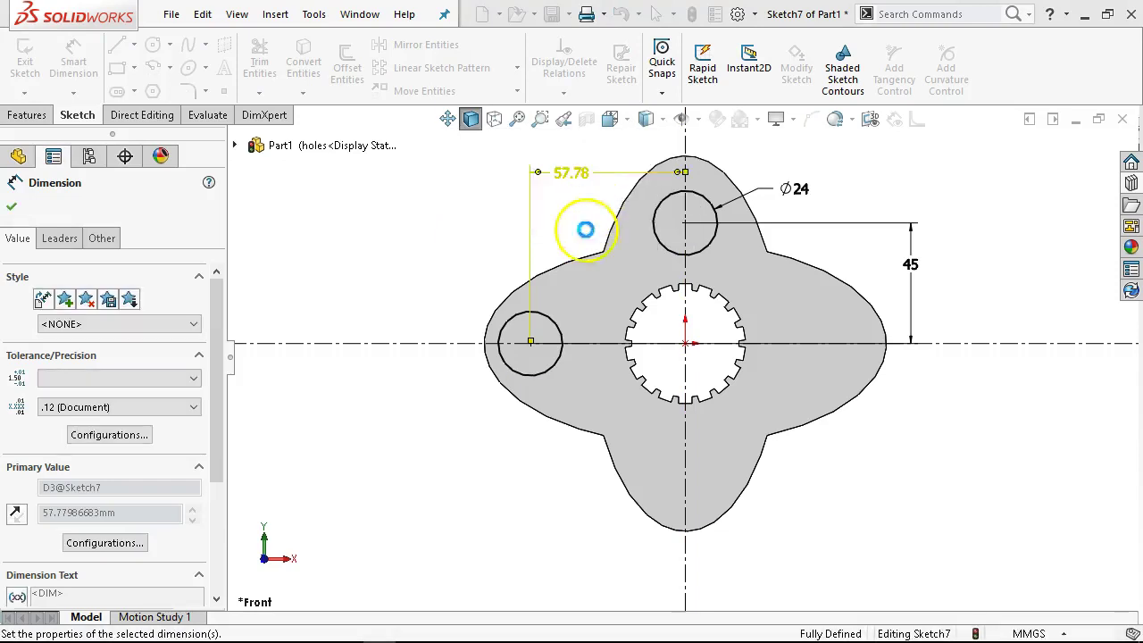
pyautogui.rightClick(411, 248)
pyautogui.click(466, 290)
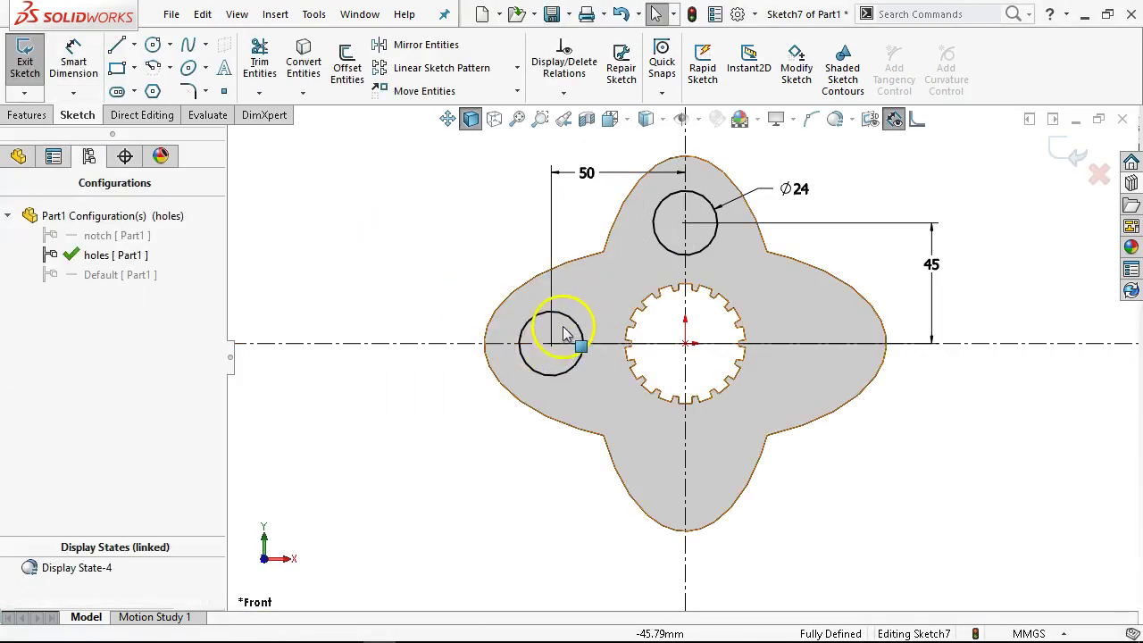
# - Mirror the left circle about the vertical centerline and the upper circle about the horizontal centerline
pyautogui.click(567, 323)
pyautogui.click(685, 308)
pyautogui.keyDown('ctrl'); pyautogui.click(551, 311); pyautogui.keyUp('ctrl')
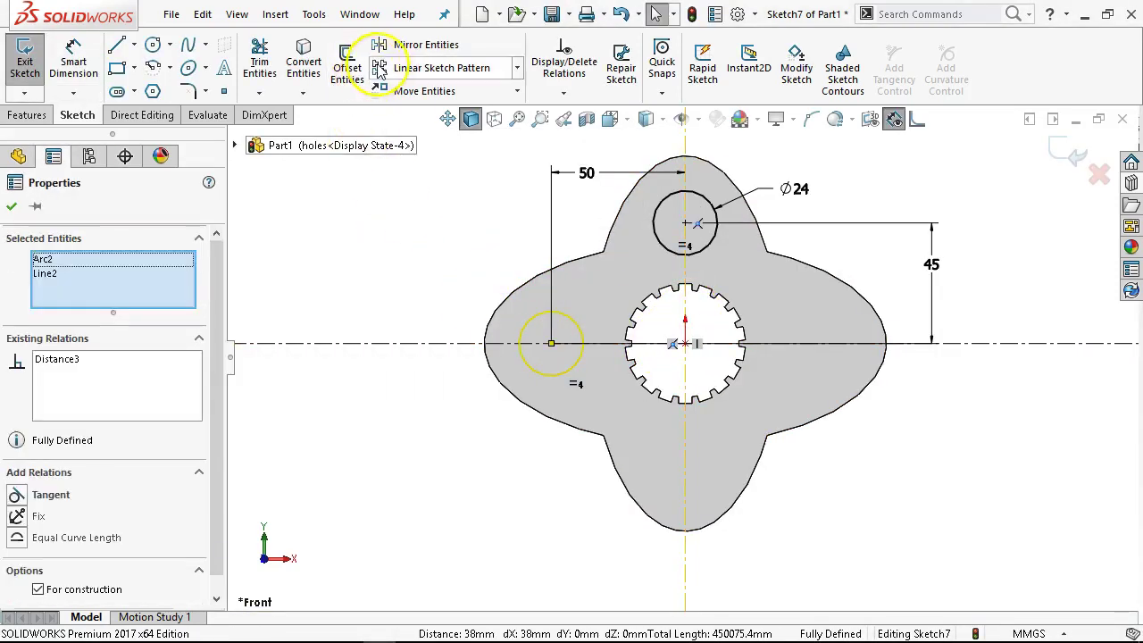
pyautogui.click(426, 44)
pyautogui.click(705, 248)
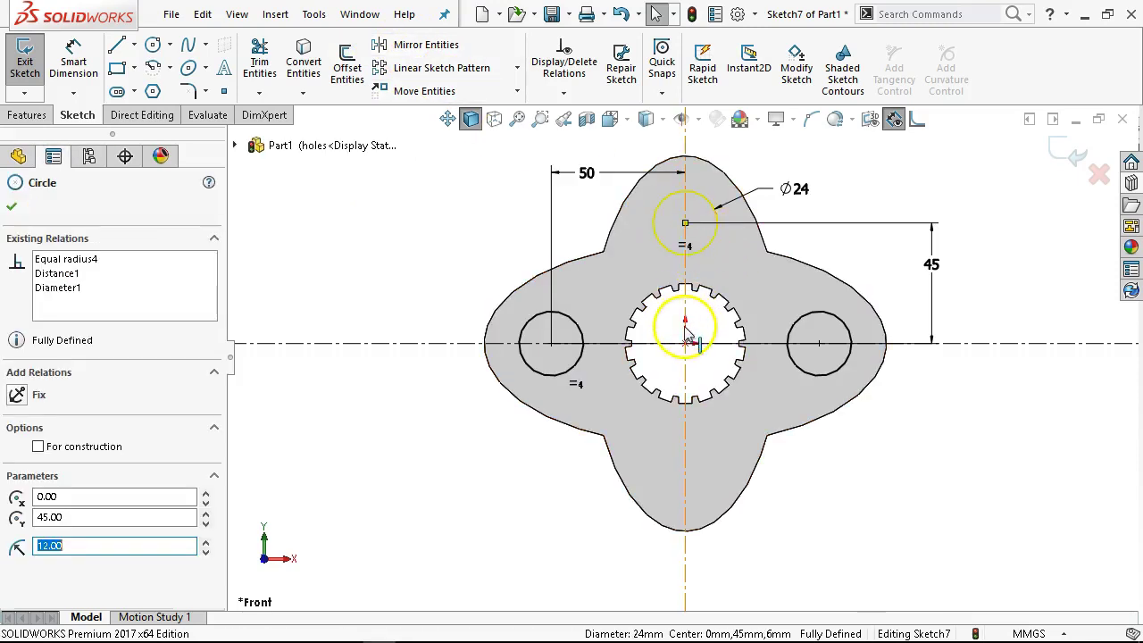
pyautogui.keyDown('ctrl'); pyautogui.click(719, 343); pyautogui.keyUp('ctrl')
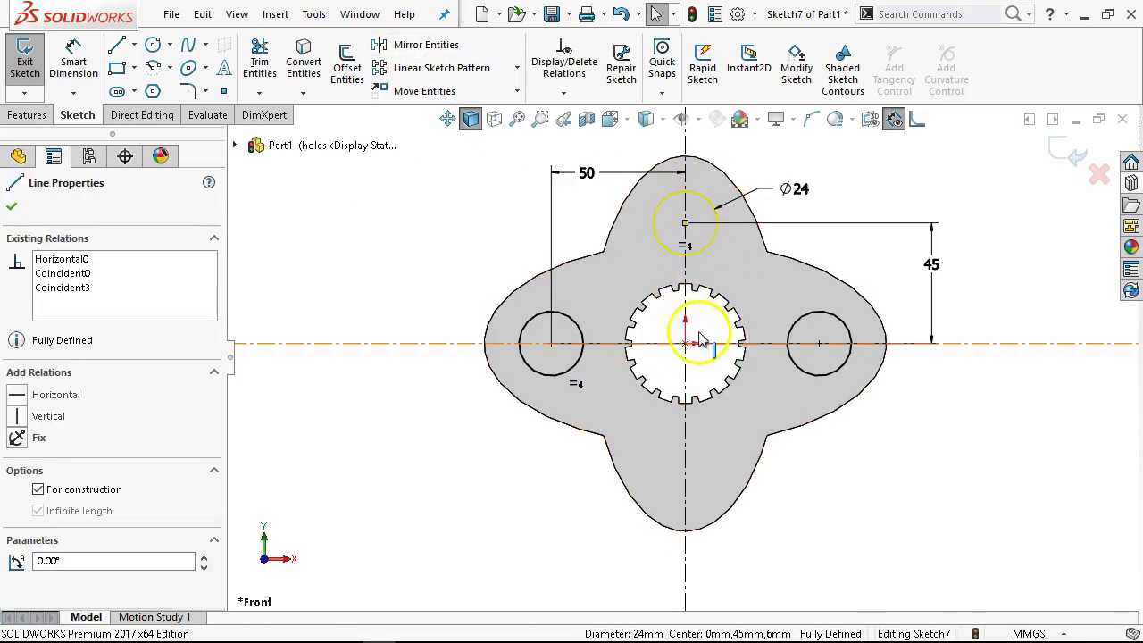
pyautogui.click(426, 45)
# - Cut the four circles through the plate with an Extruded Cut set to Through All
pyautogui.click(40, 117)
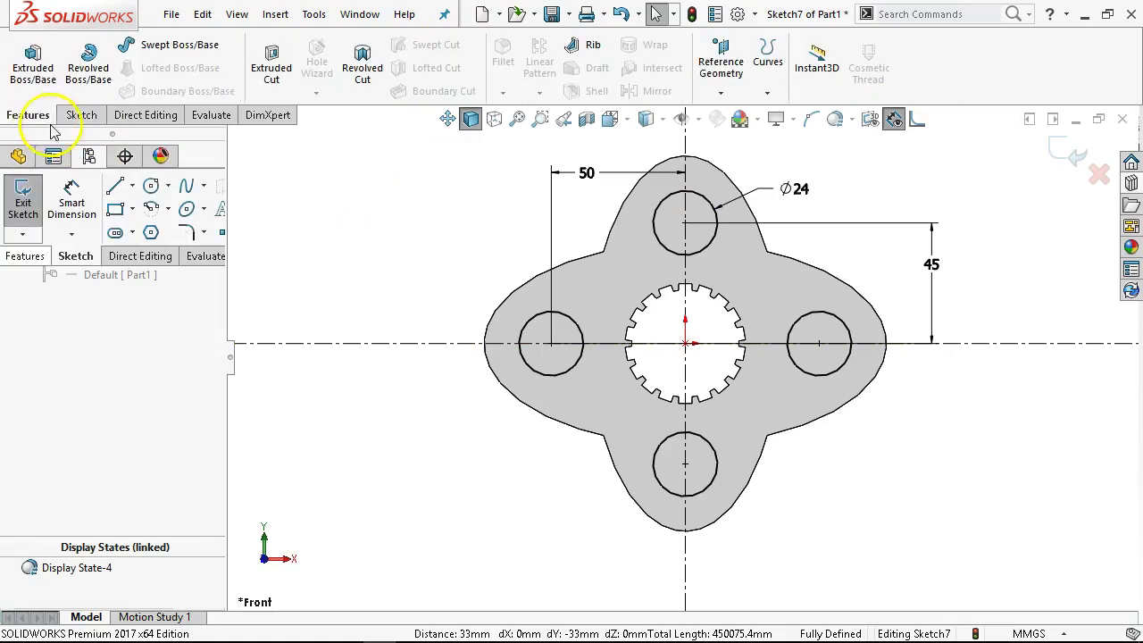
pyautogui.click(271, 67)
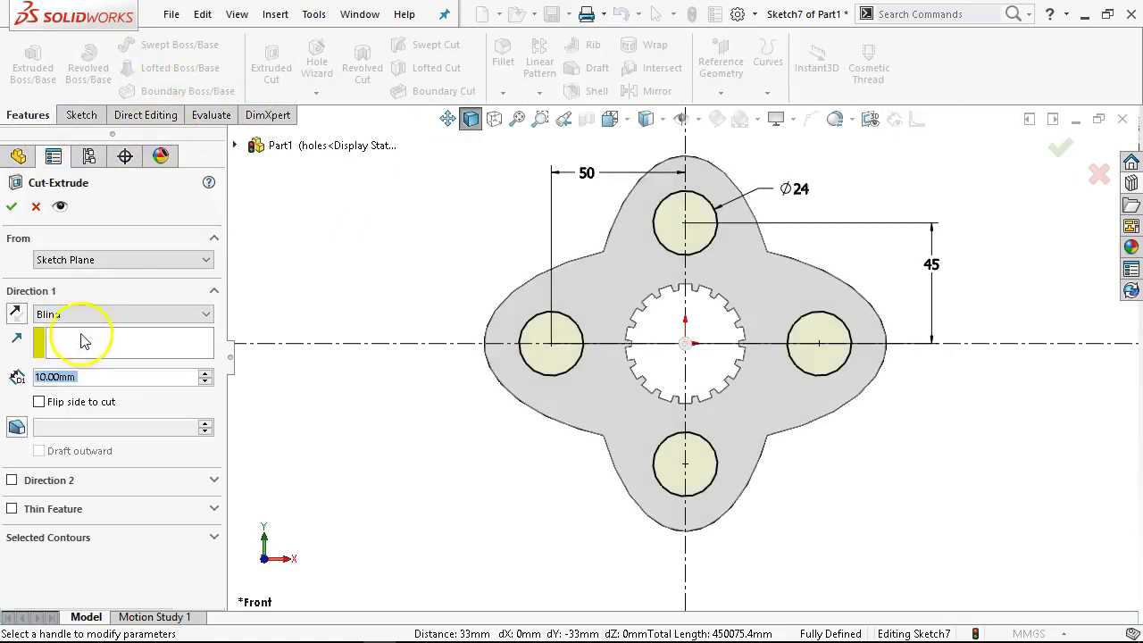
pyautogui.click(71, 317)
pyautogui.click(61, 342)
pyautogui.click(11, 206)
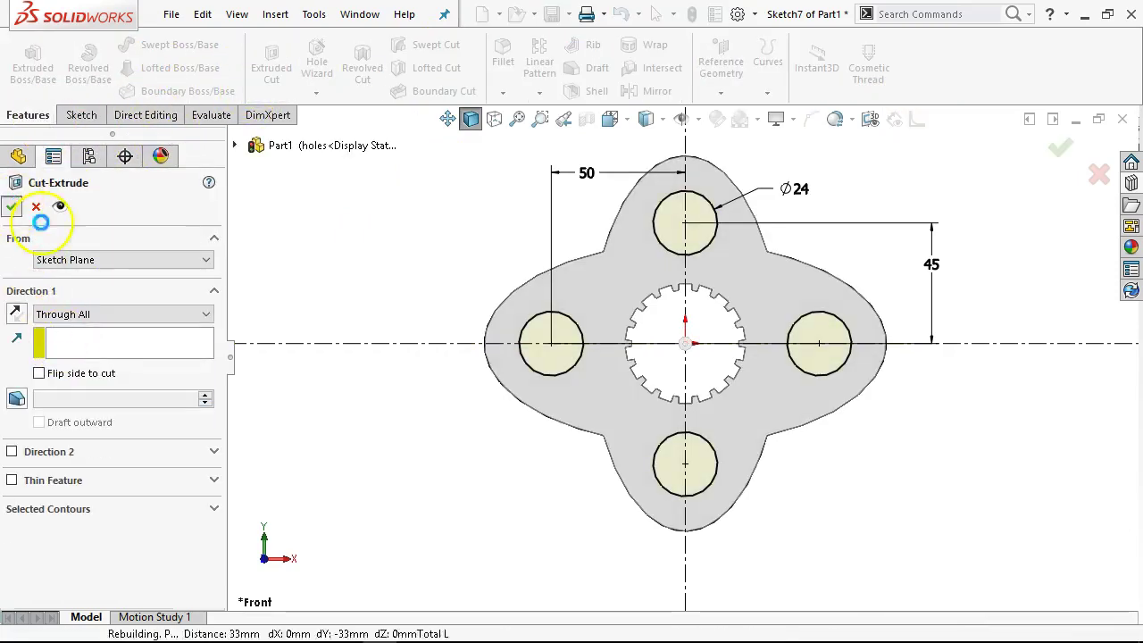
pyautogui.moveTo(364, 332); pyautogui.dragTo(389, 239, button='middle')
pyautogui.moveTo(627, 354); pyautogui.dragTo(597, 372, button='middle')
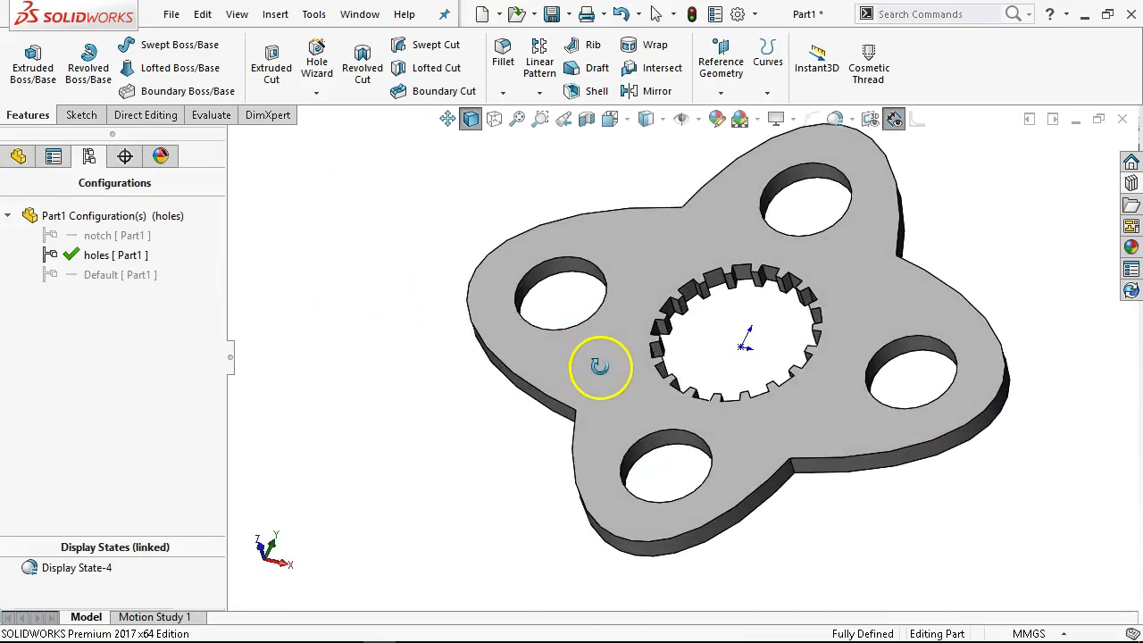
pyautogui.press('f')
# - Activate the Default, holes and notch configurations in turn to compare the plate's geometry
pyautogui.doubleClick(123, 275)
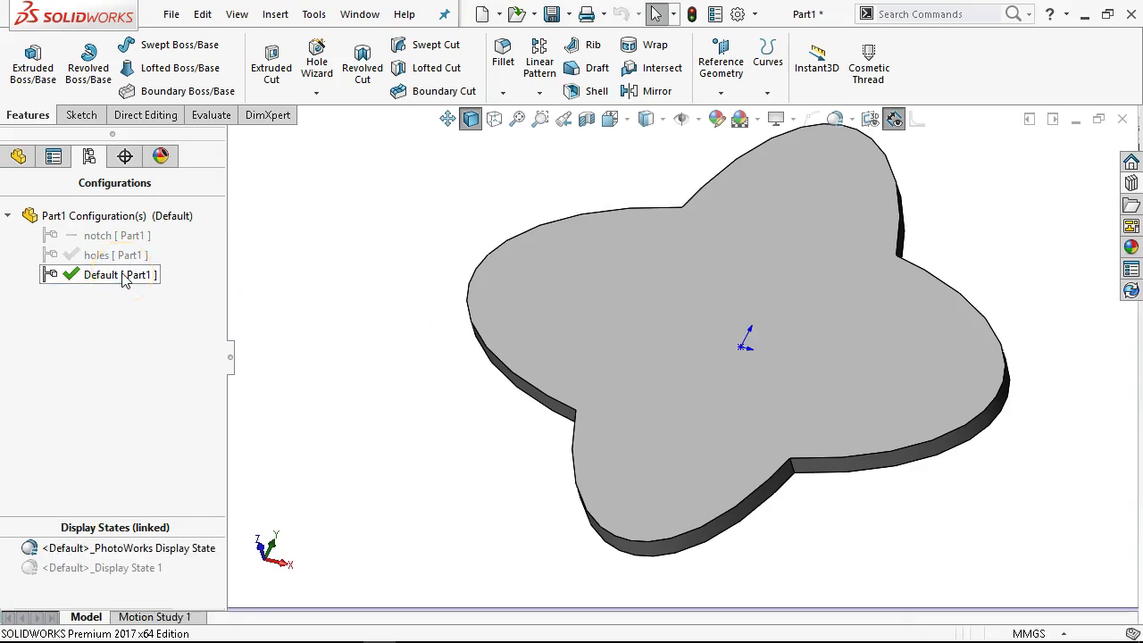
pyautogui.doubleClick(119, 257)
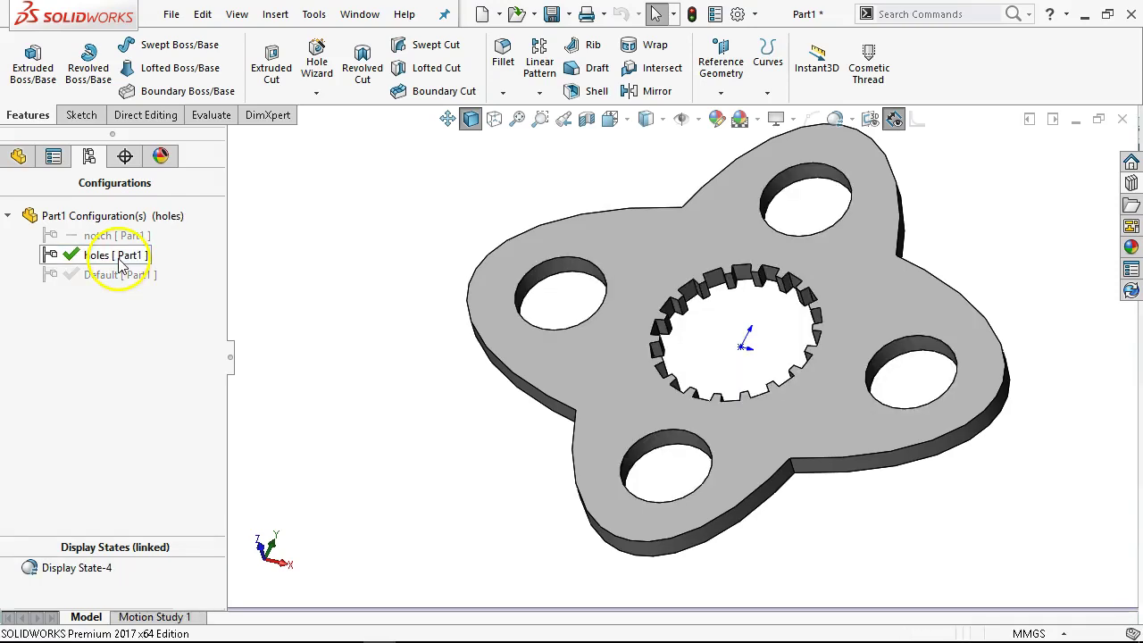
pyautogui.doubleClick(109, 236)
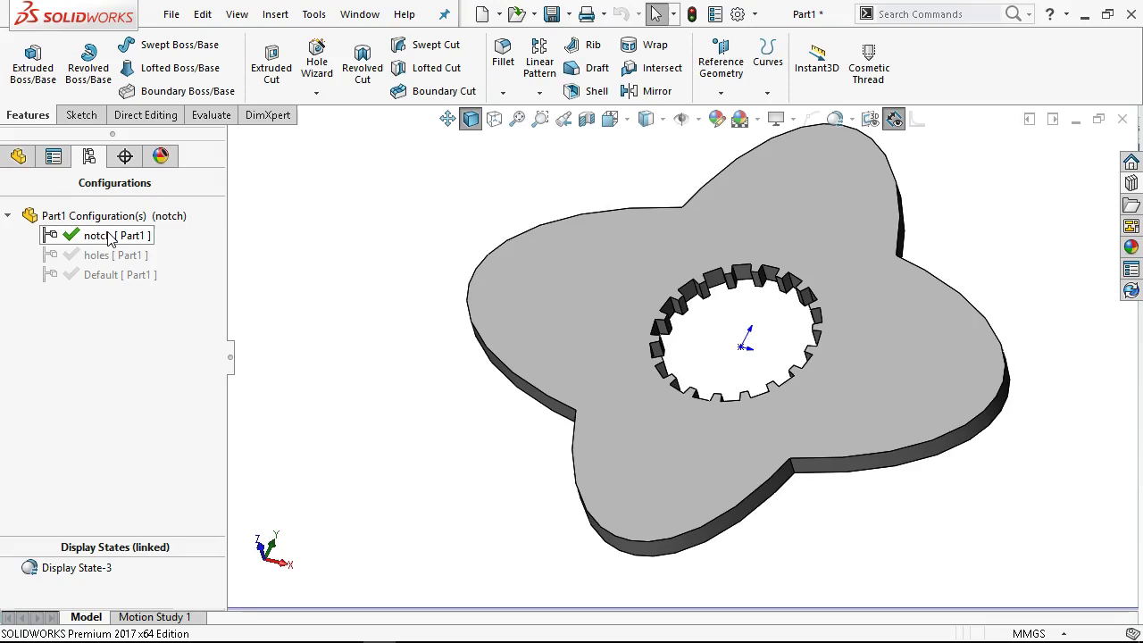
pyautogui.moveTo(536, 256); pyautogui.dragTo(790, 219, button='middle')
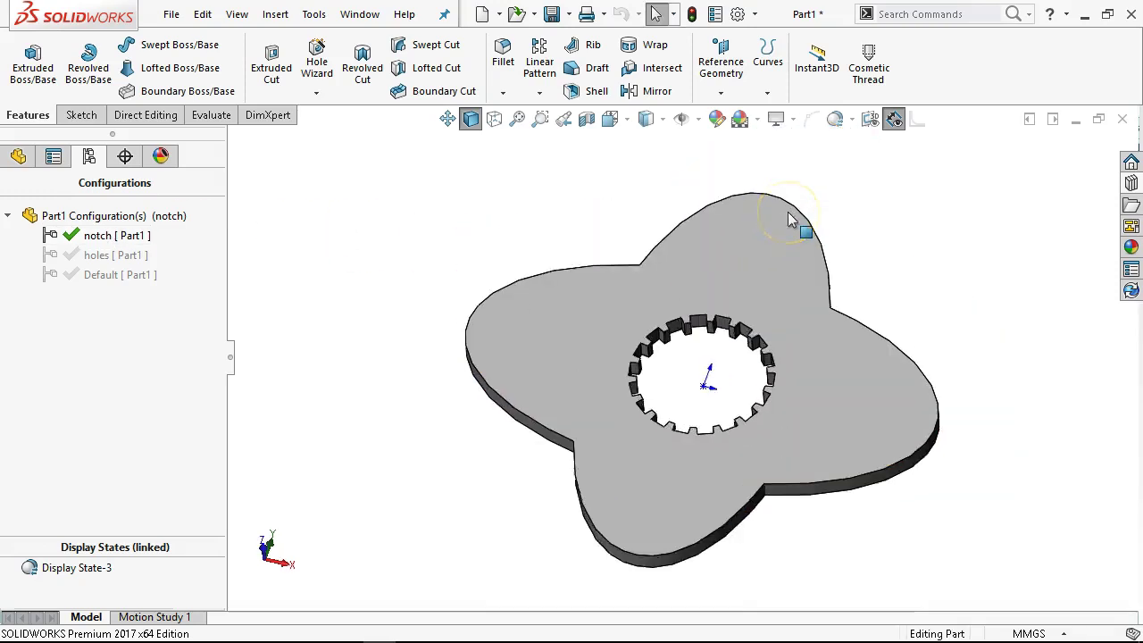
pyautogui.scroll(3, 788, 211)
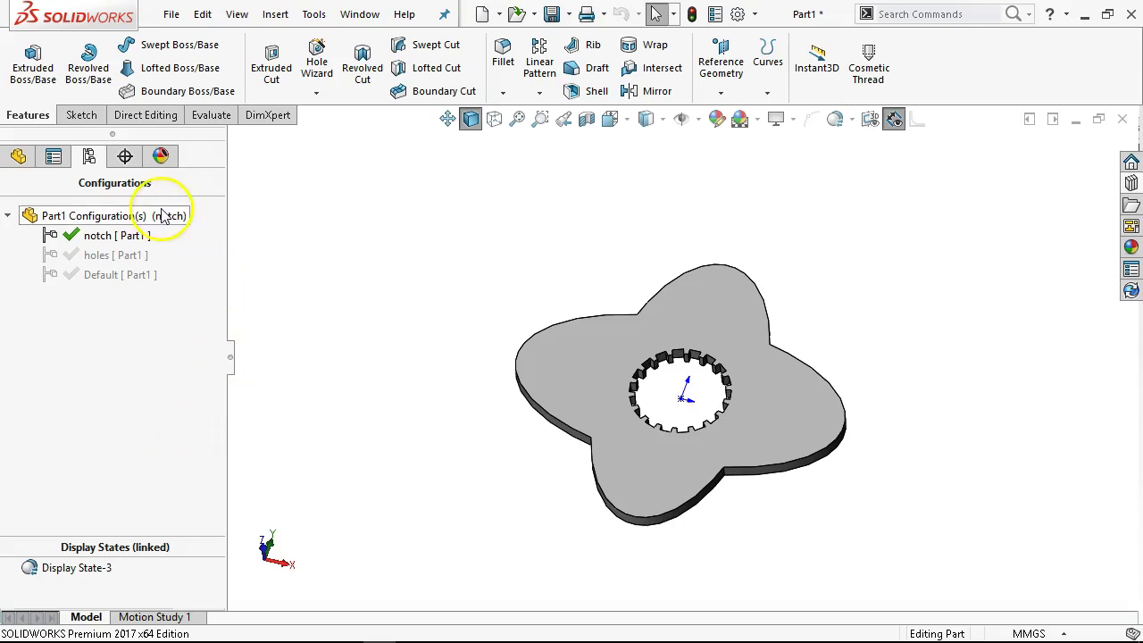
# - Examine the feature tree in the notch, Default and holes configurations to compare which cuts are suppressed
pyautogui.click(19, 156)
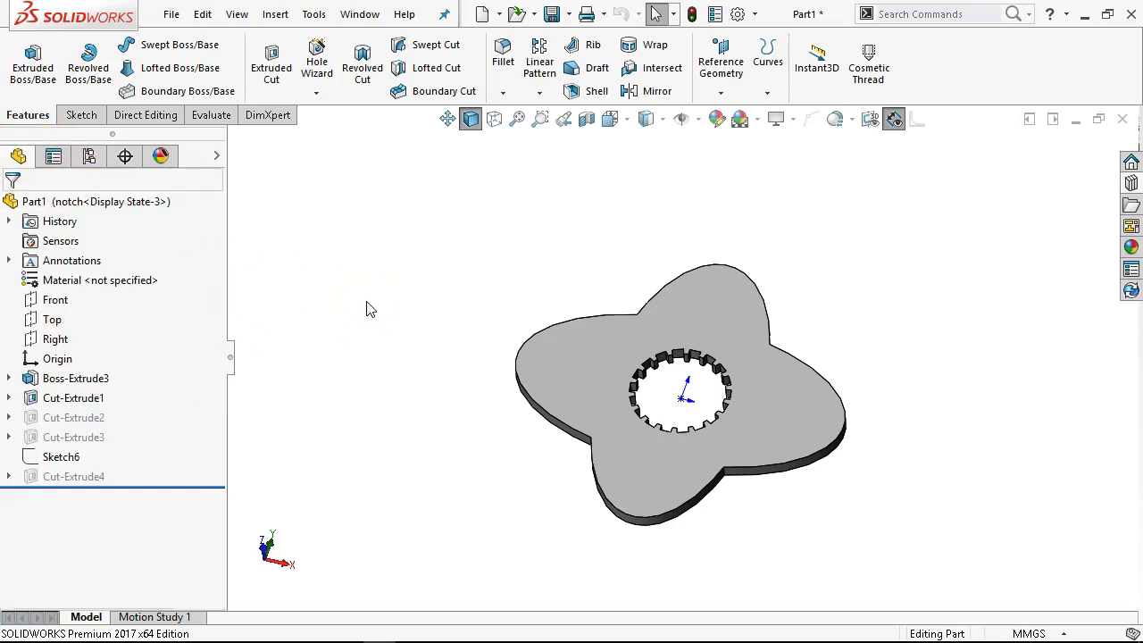
pyautogui.click(88, 158)
pyautogui.doubleClick(94, 275)
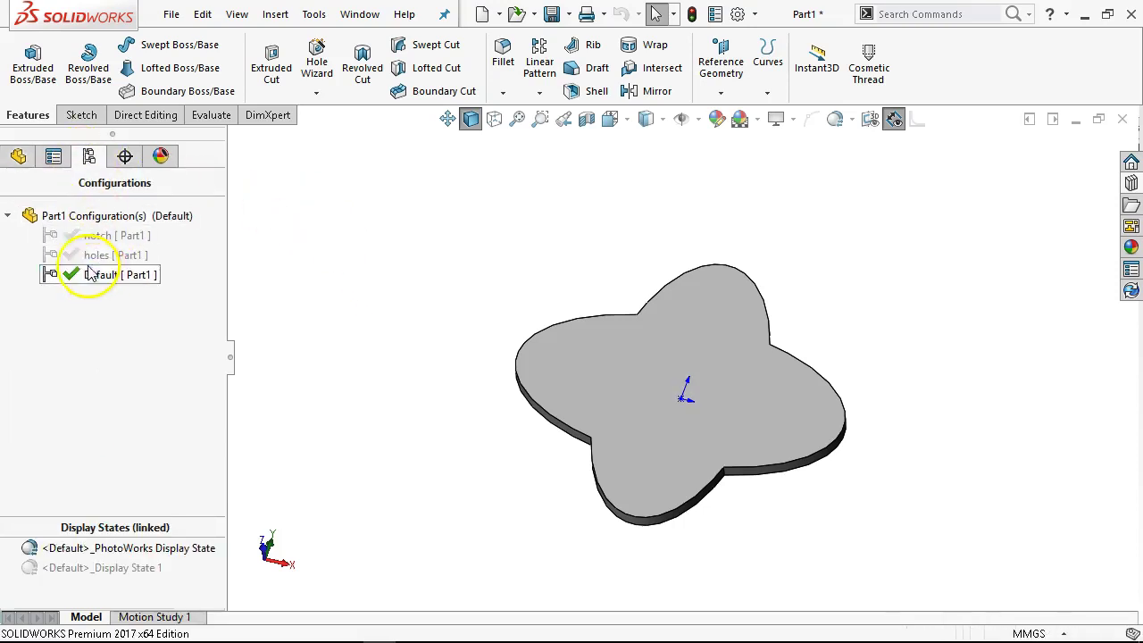
pyautogui.click(19, 158)
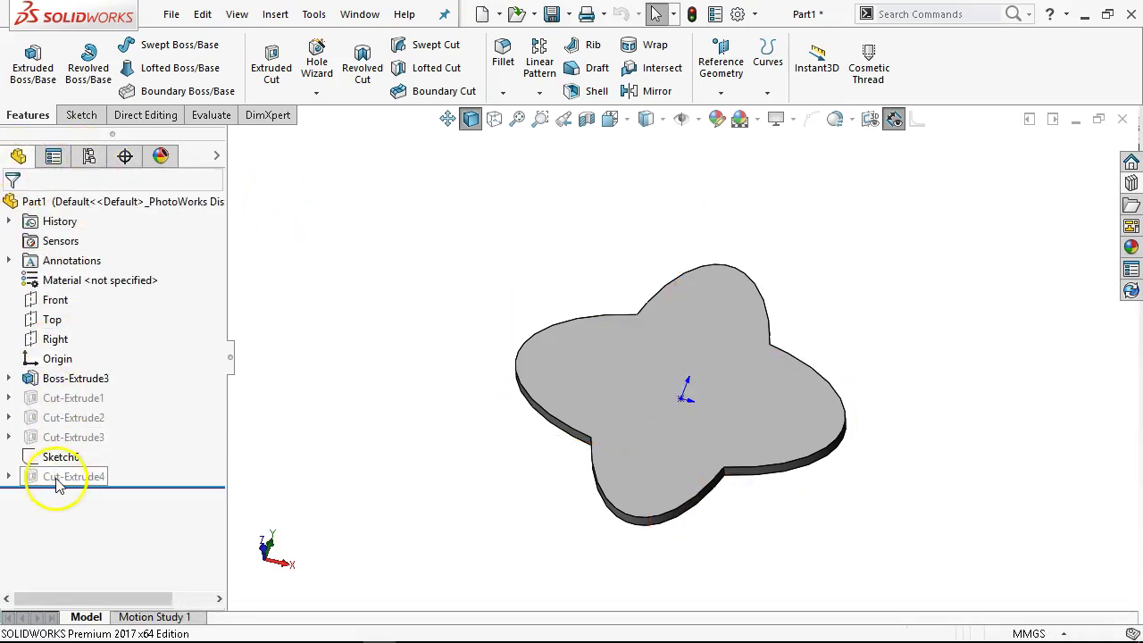
pyautogui.click(89, 158)
pyautogui.doubleClick(92, 257)
pyautogui.click(19, 157)
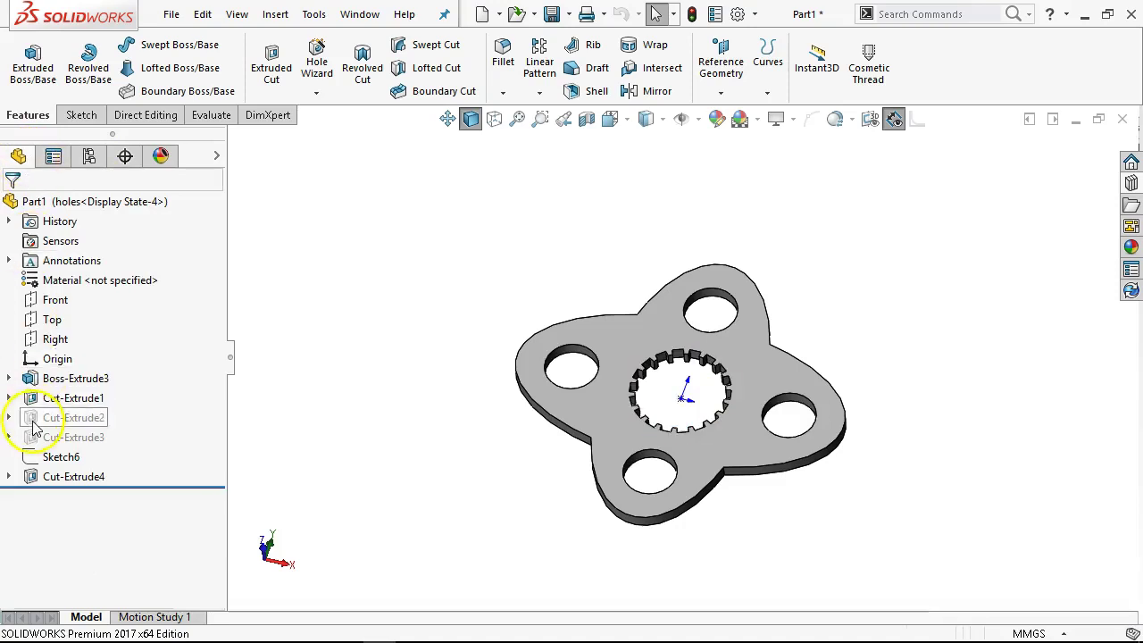
# - Examine Cut-Extrude2, Cut-Extrude3 and Cut-Extrude4 in the holes configuration and view the plate up close
pyautogui.click(80, 418)
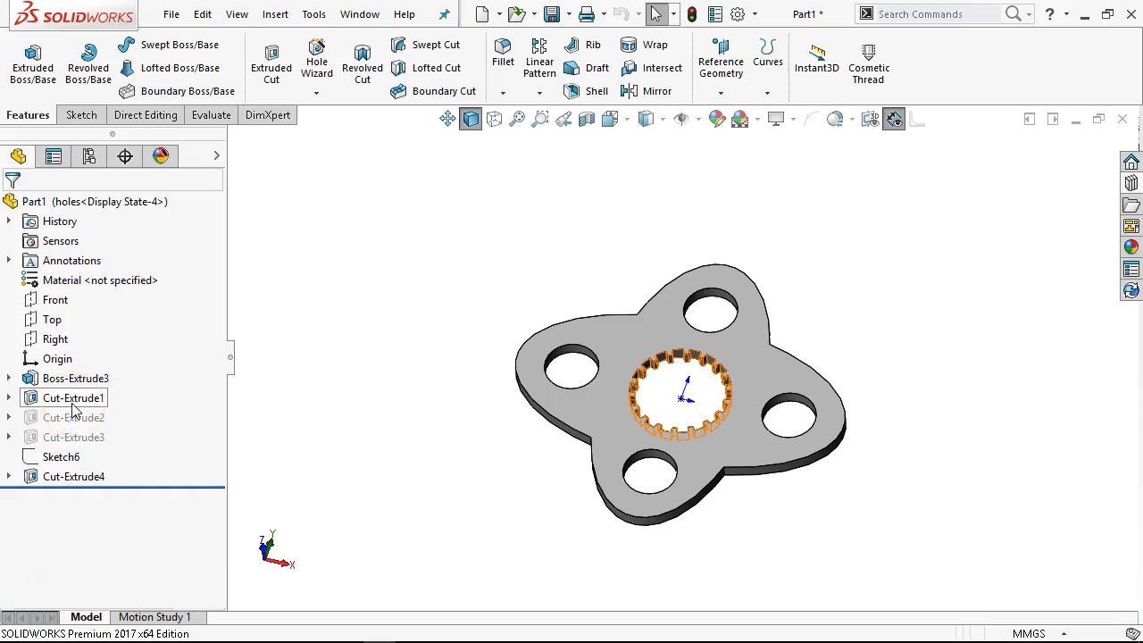
pyautogui.click(70, 423)
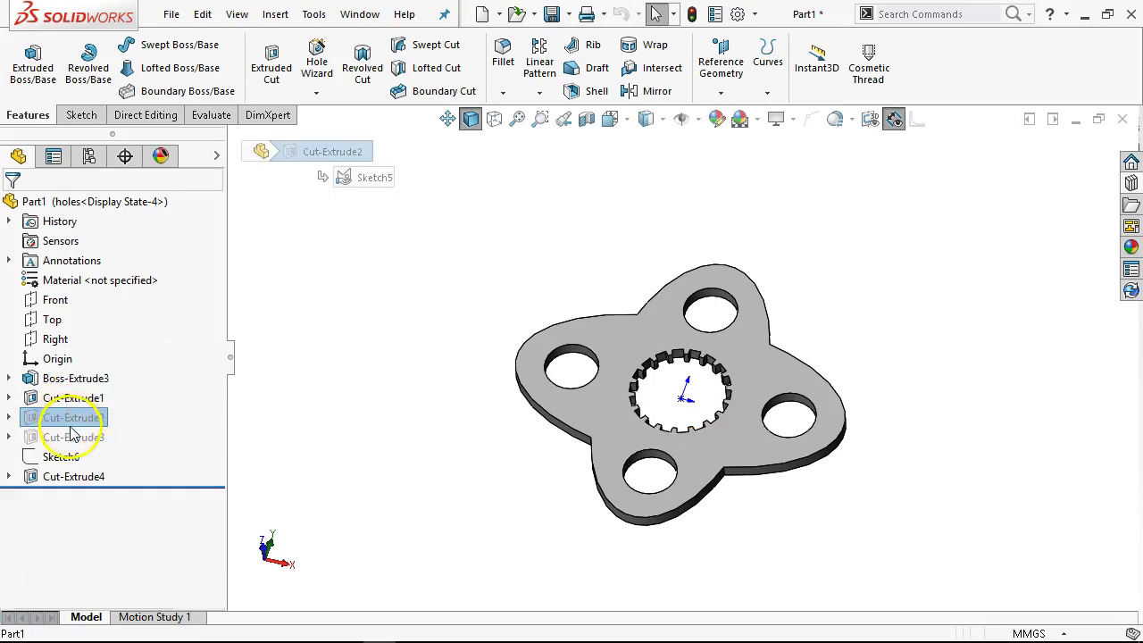
pyautogui.keyDown('ctrl'); pyautogui.click(84, 436); pyautogui.keyUp('ctrl')
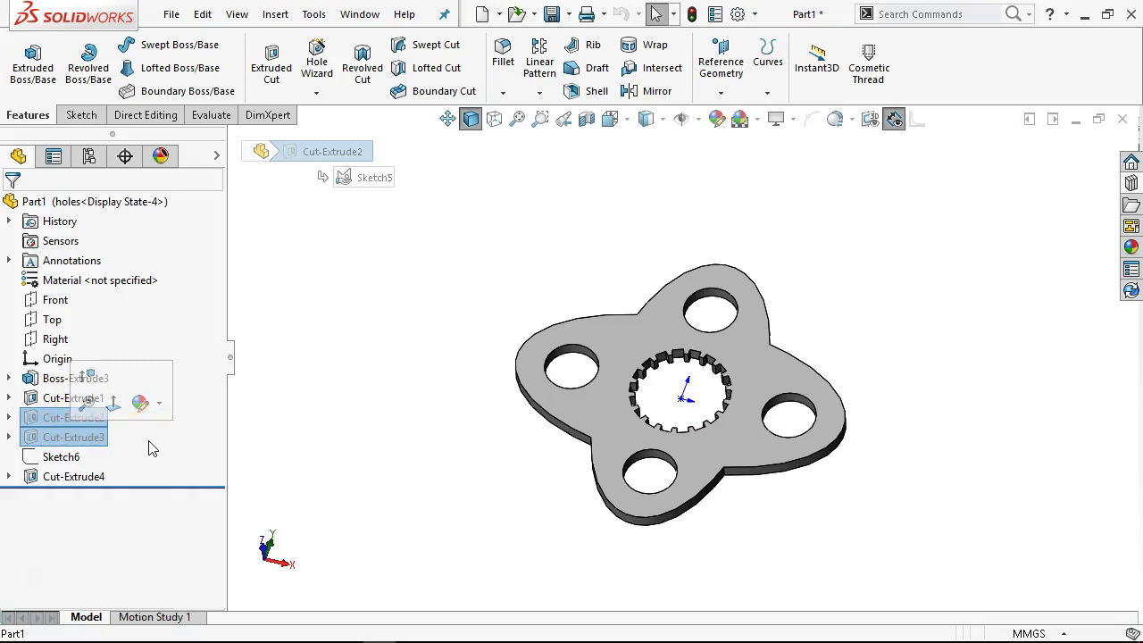
pyautogui.click(89, 476)
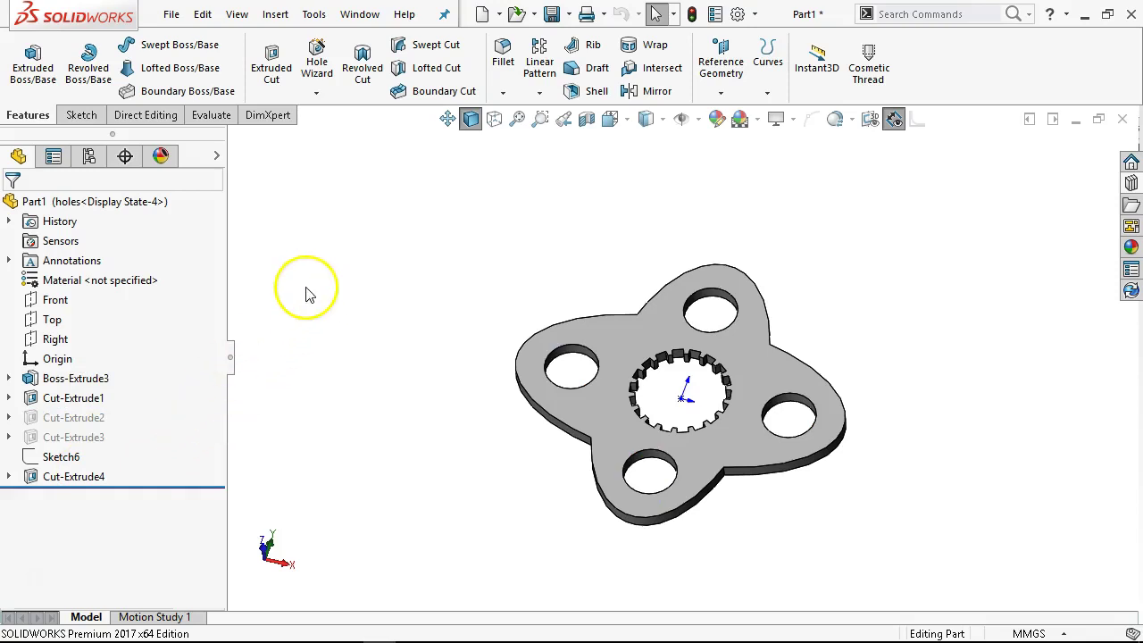
pyautogui.scroll(-3, 686, 420)
pyautogui.scroll(-2, 636, 377)
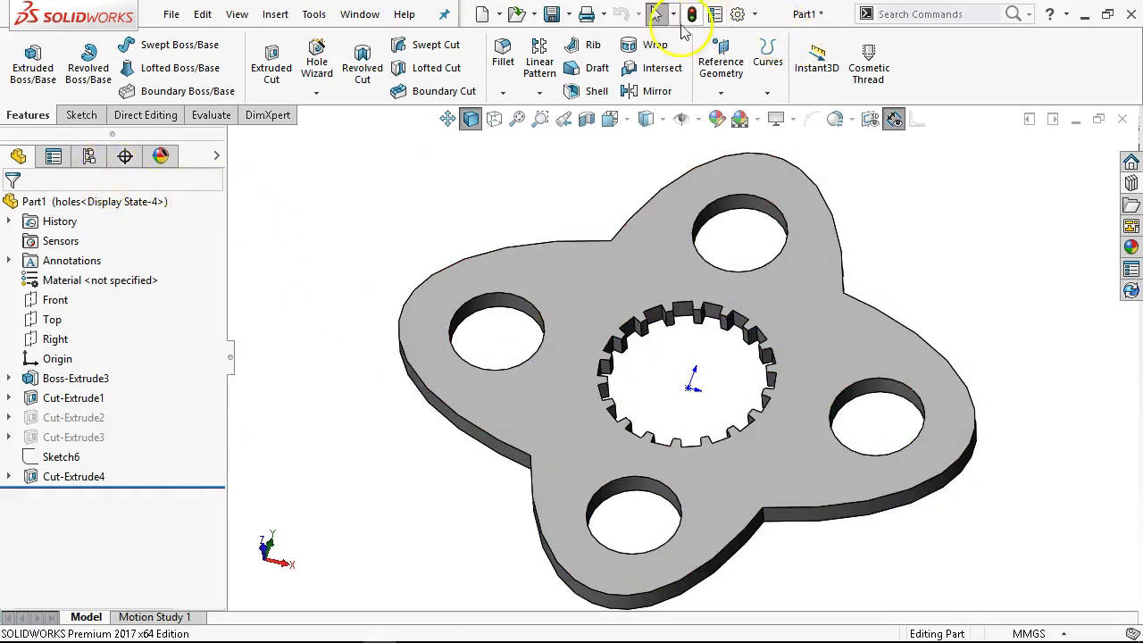
# - Start saving the four-lobed plate part and browse to the Ch2 folder inside Dropbox's MCC GTC266 folder
pyautogui.click(554, 15)
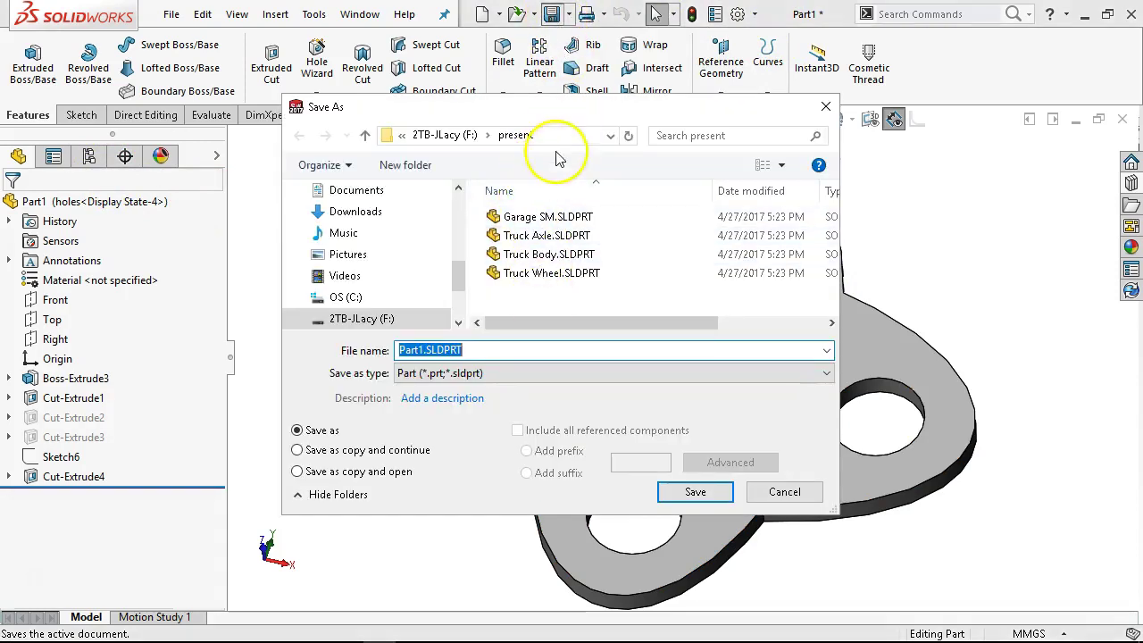
pyautogui.click(463, 136)
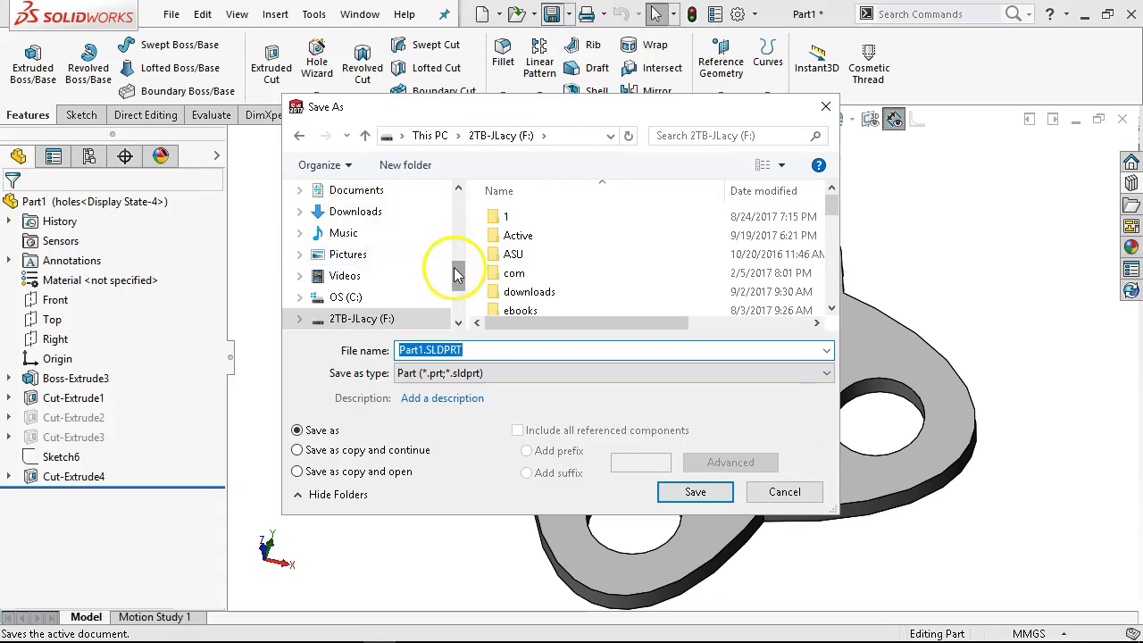
pyautogui.scroll(3, 443, 259)
pyautogui.click(358, 248)
pyautogui.scroll(-2, 562, 294)
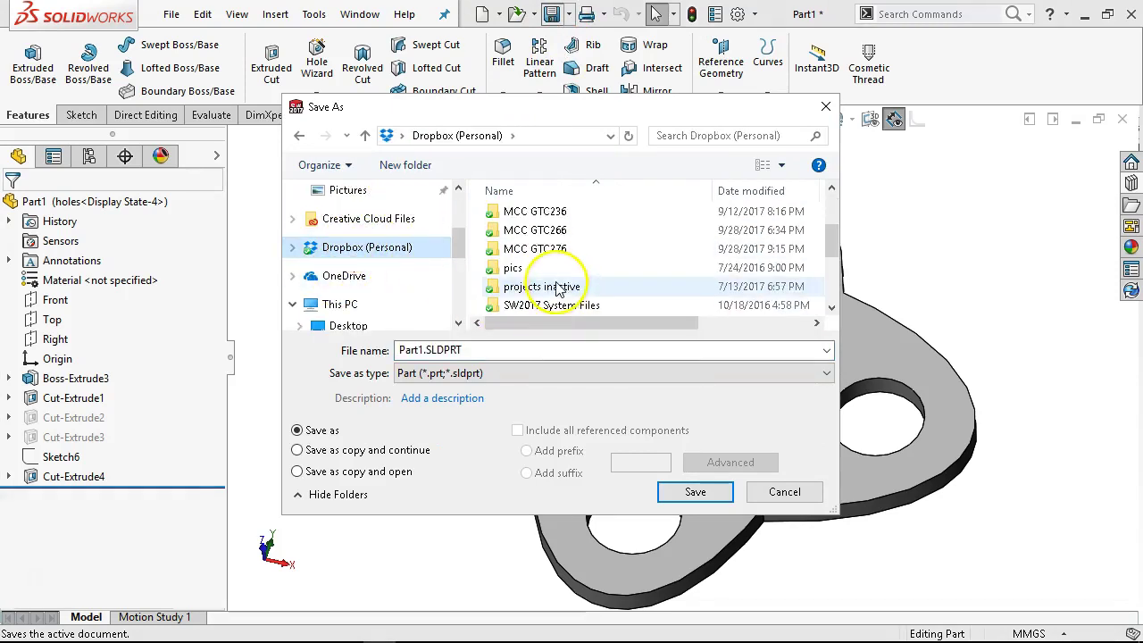
pyautogui.doubleClick(545, 235)
pyautogui.doubleClick(512, 219)
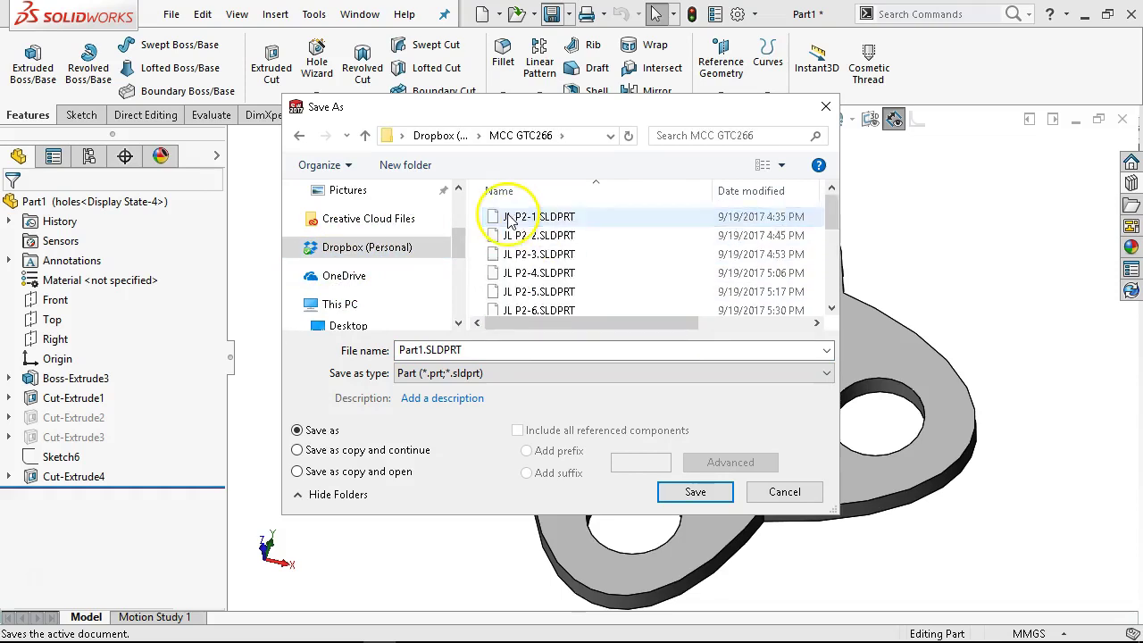
pyautogui.moveTo(831, 213); pyautogui.dragTo(831, 278)
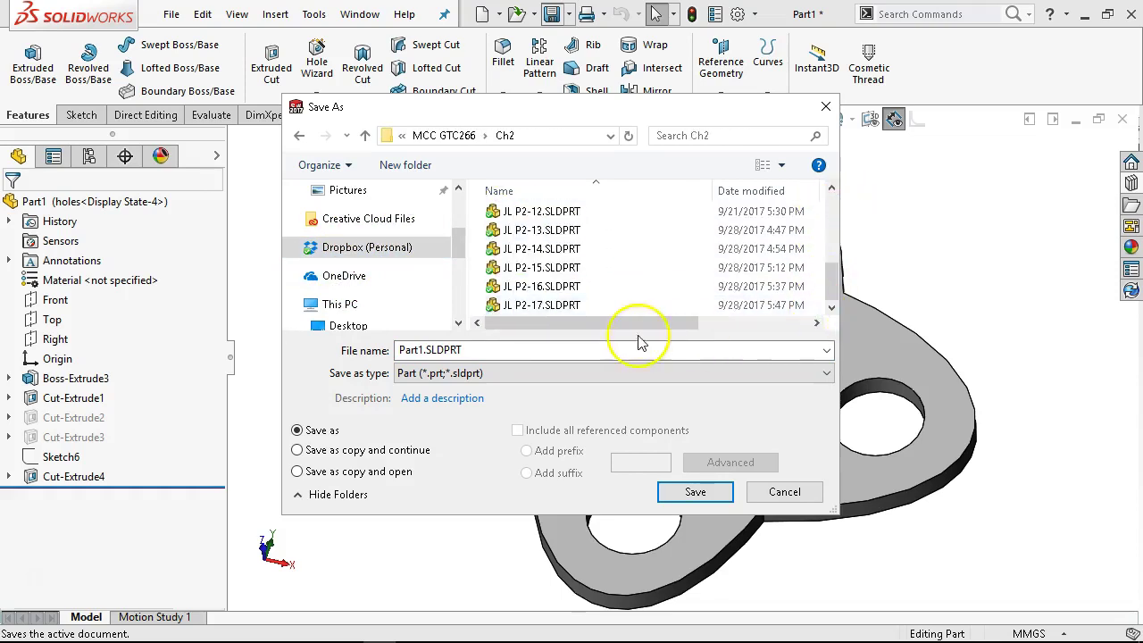
# - Save the plate in the Ch2 folder as JL P2-18.SLDPRT and close the part
pyautogui.click(592, 307)
pyautogui.click(436, 352)
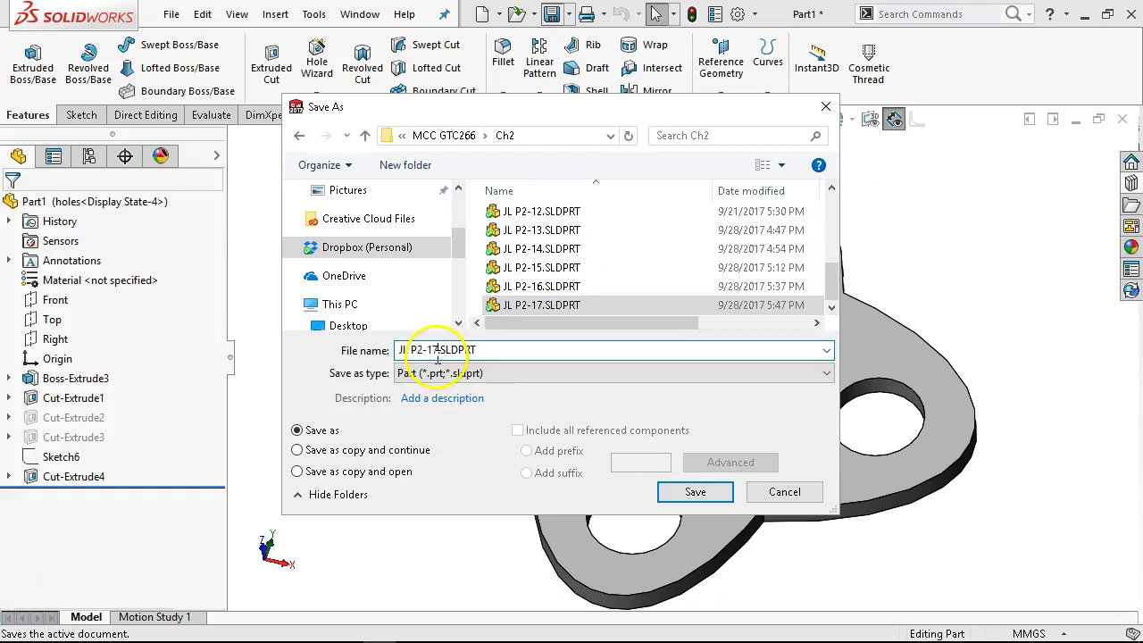
pyautogui.click(437, 350)
pyautogui.press('BackSpace')
pyautogui.write('8')
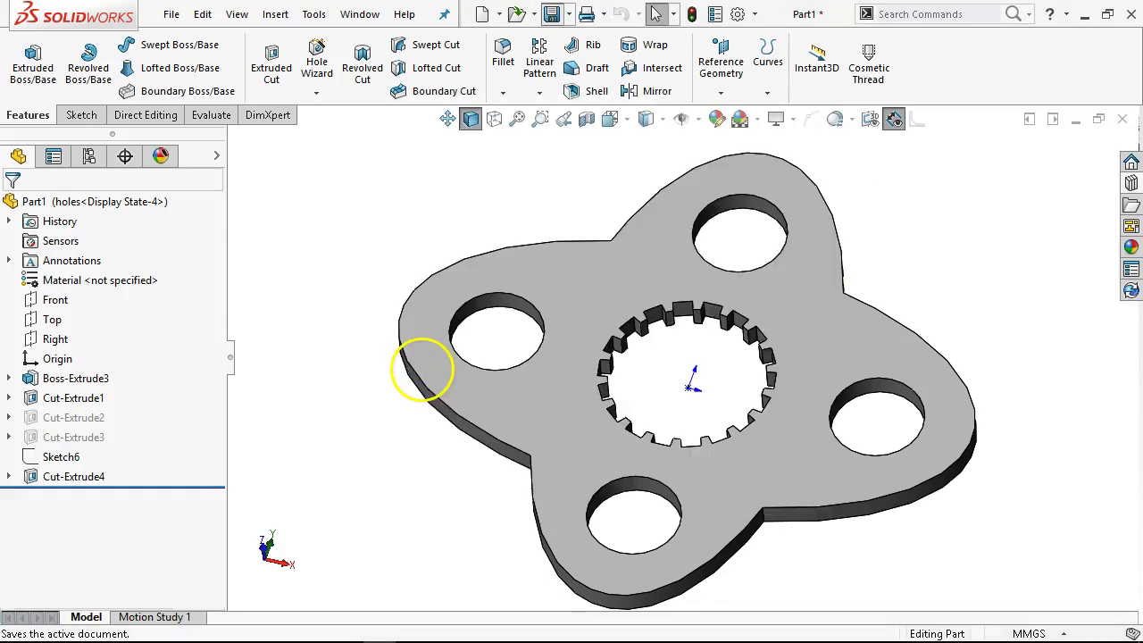
pyautogui.press('Return')
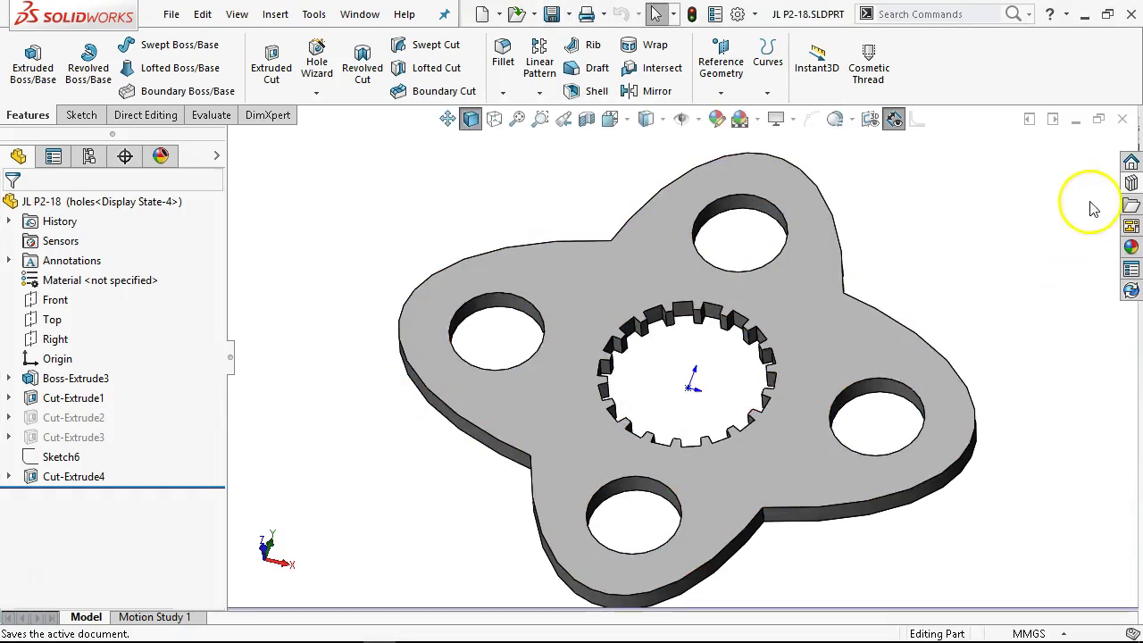
pyautogui.click(1123, 119)
# - Switch to Adobe Acrobat and examine the dimensions of the five-hole plate in Figure P2-20
pyautogui.moveTo(166, 630)
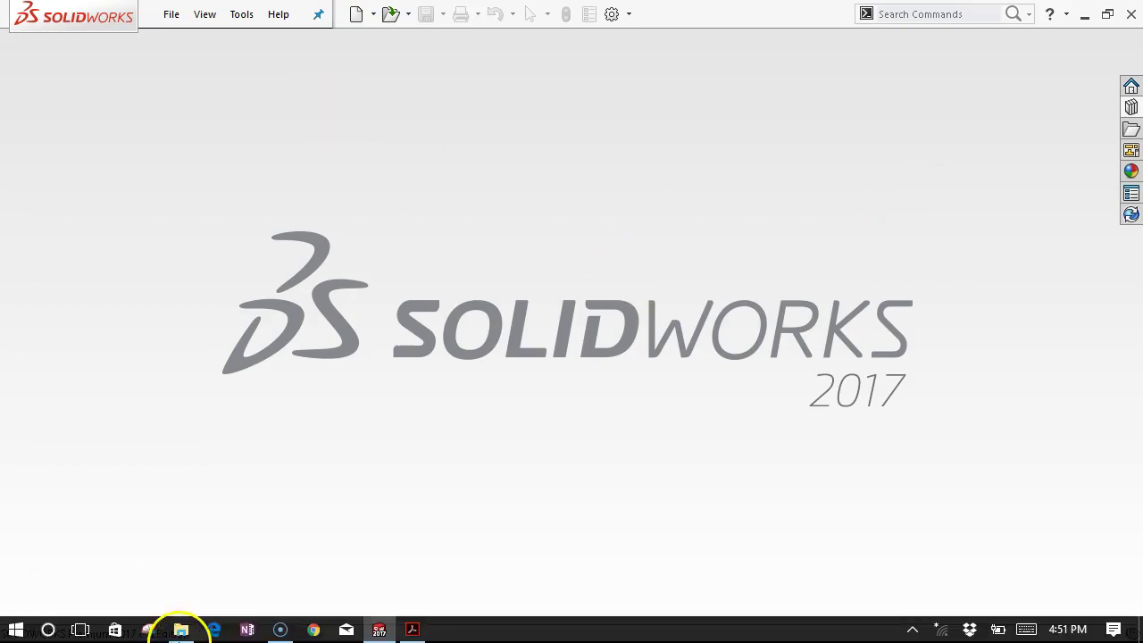
pyautogui.click(412, 629)
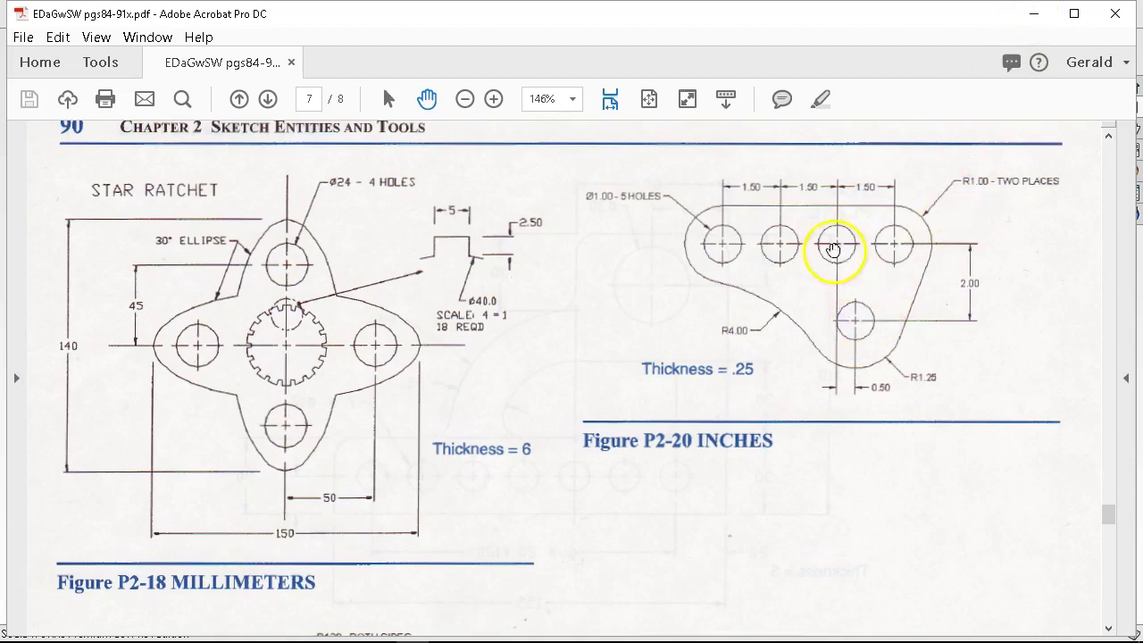
pyautogui.click(1034, 15)
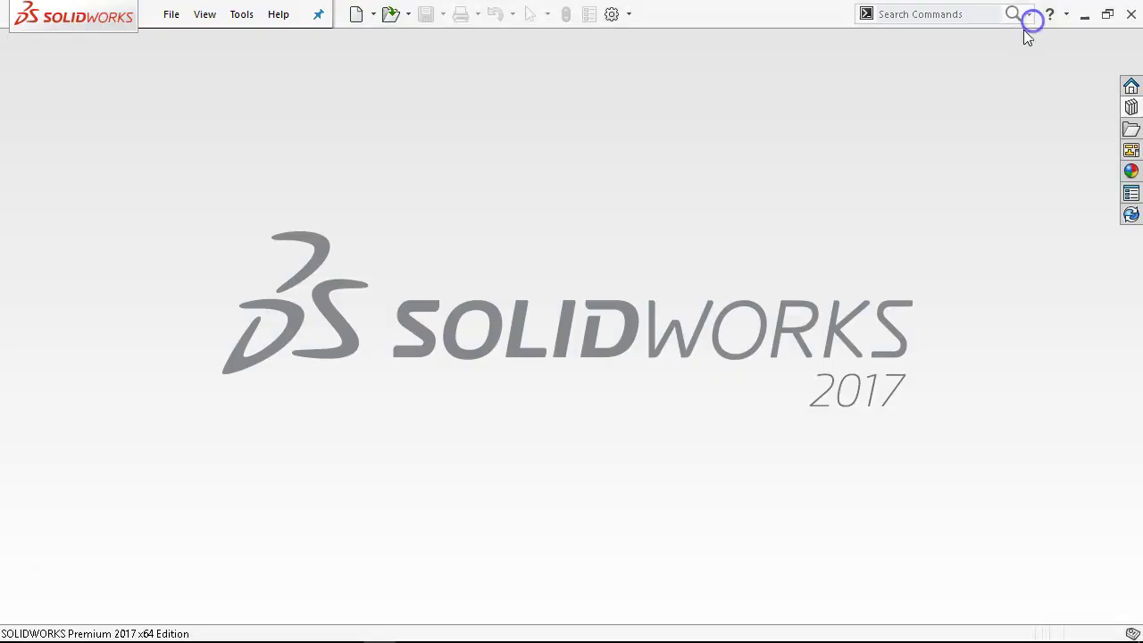
# - Return to SOLIDWORKS, create a new part from the Part In-Frac template and start a sketch on the Top plane
pyautogui.click(170, 14)
pyautogui.click(199, 44)
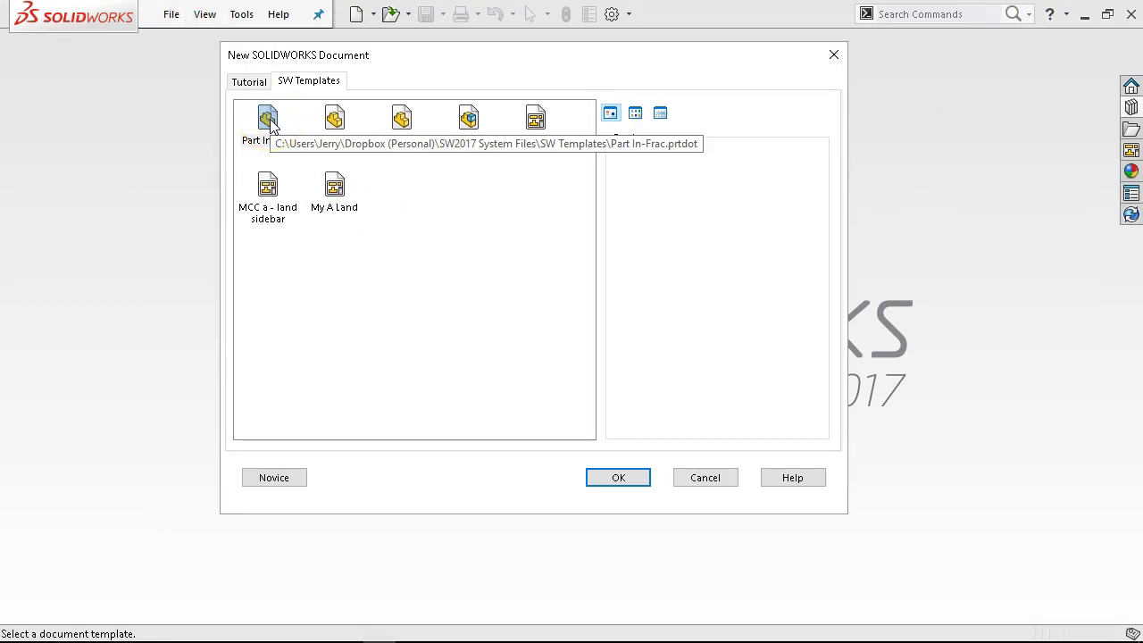
pyautogui.doubleClick(268, 118)
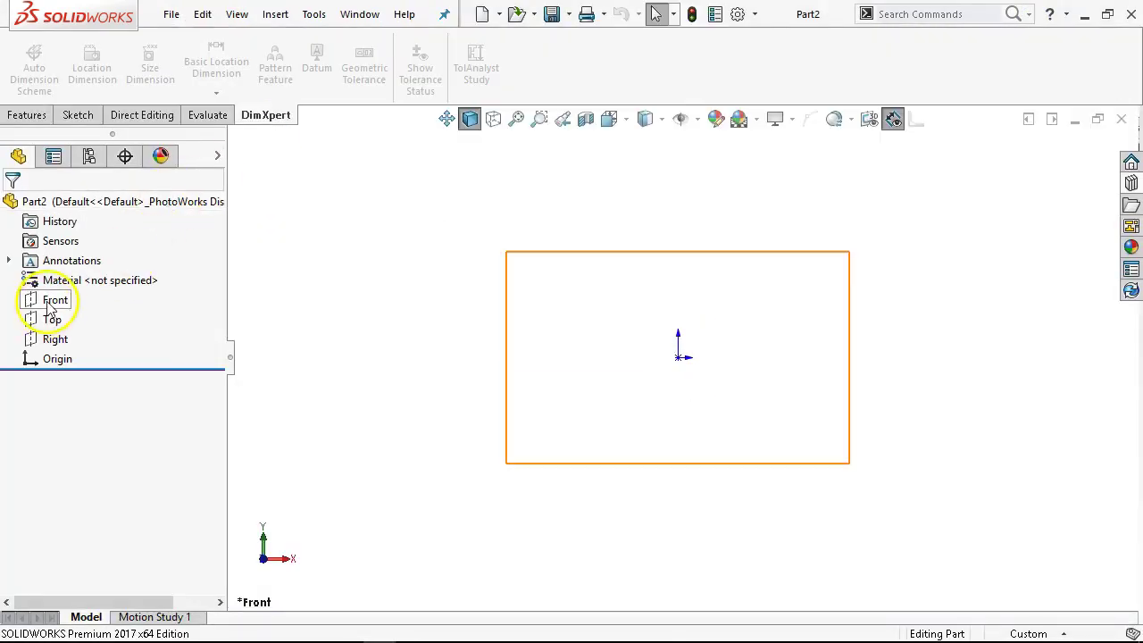
pyautogui.click(50, 304)
pyautogui.click(52, 319)
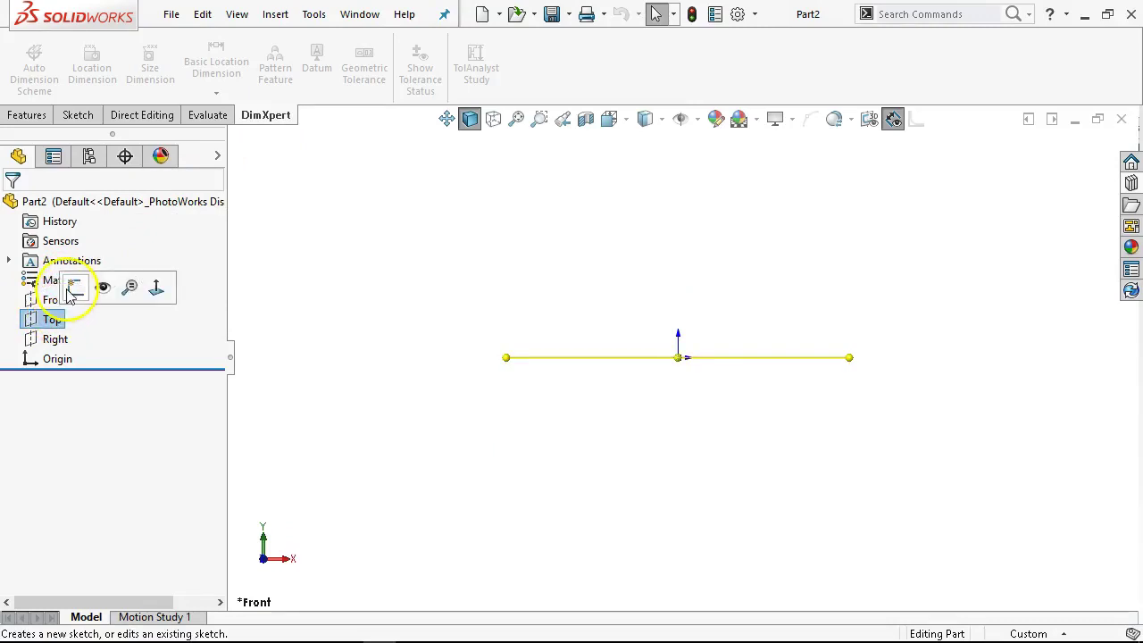
pyautogui.click(64, 293)
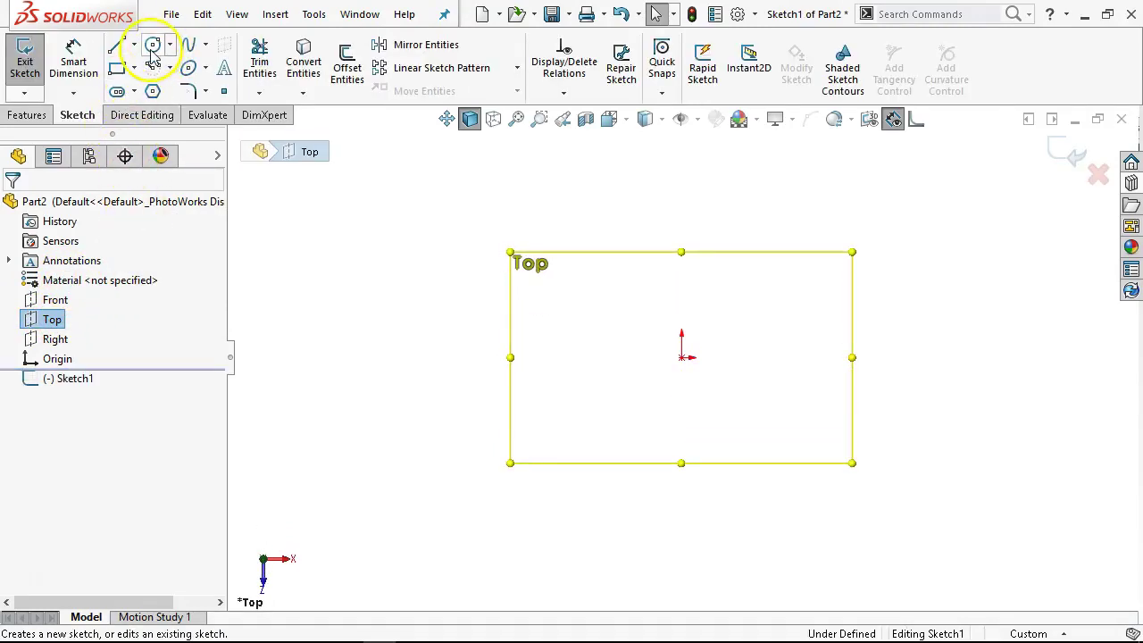
# - Sketch a circle centred on the origin with a radius of about 0.73 in
pyautogui.click(152, 44)
pyautogui.click(681, 357)
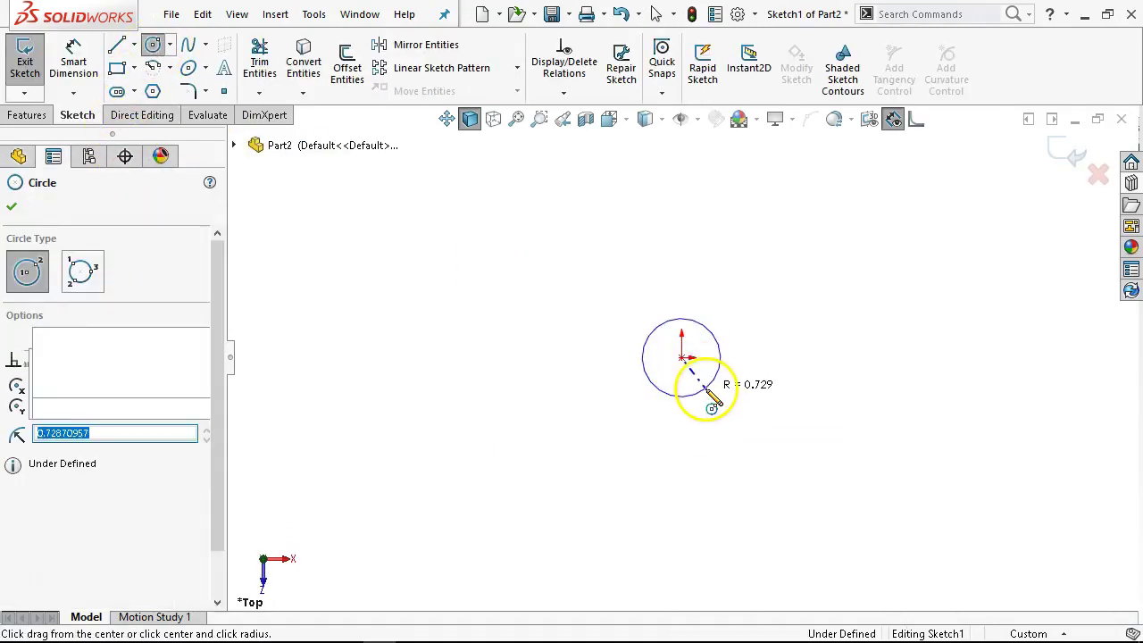
pyautogui.click(719, 360)
# - Dimension the circle at the origin with a diameter of 1 in, checking the hole size against Figure P2-20
pyautogui.rightClick(715, 359)
pyautogui.click(876, 322)
pyautogui.click(698, 395)
pyautogui.click(777, 472)
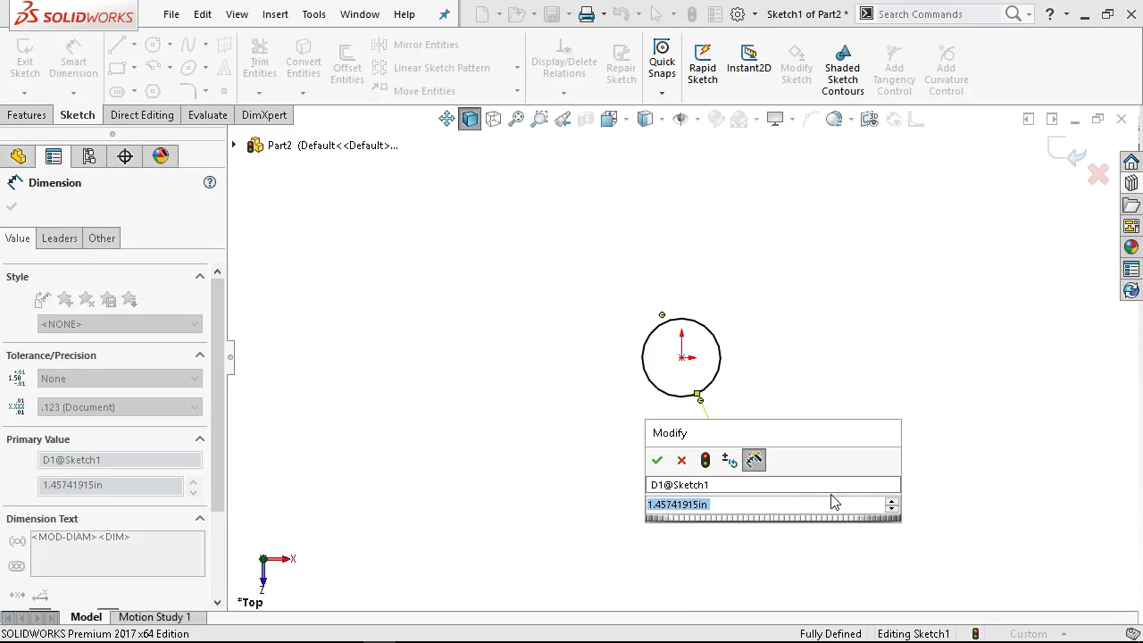
pyautogui.write('1')
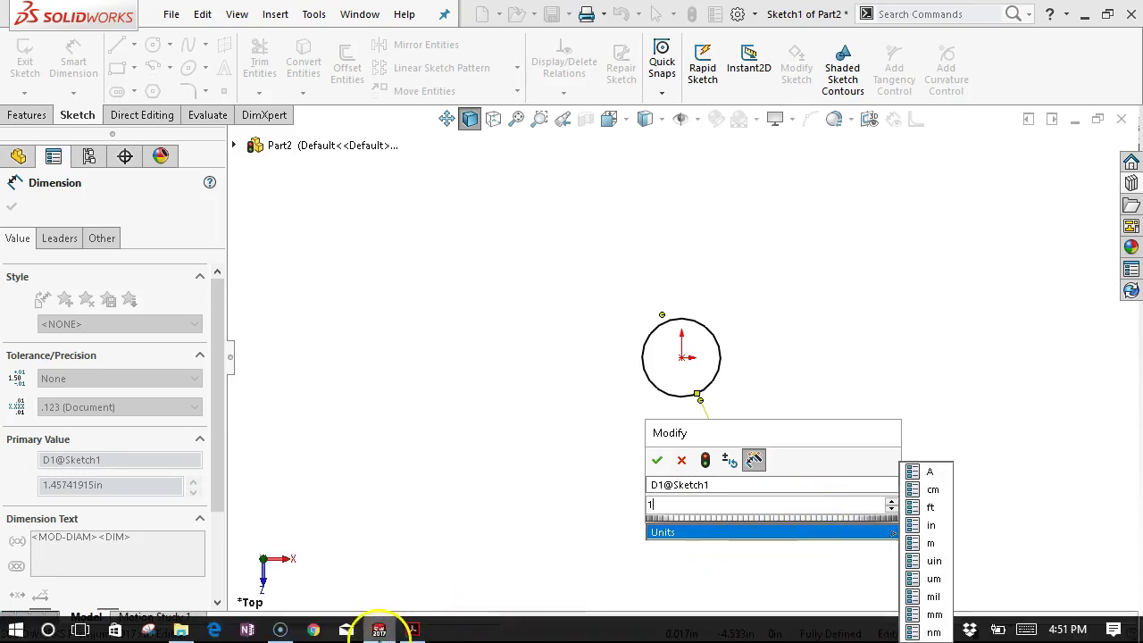
pyautogui.click(413, 630)
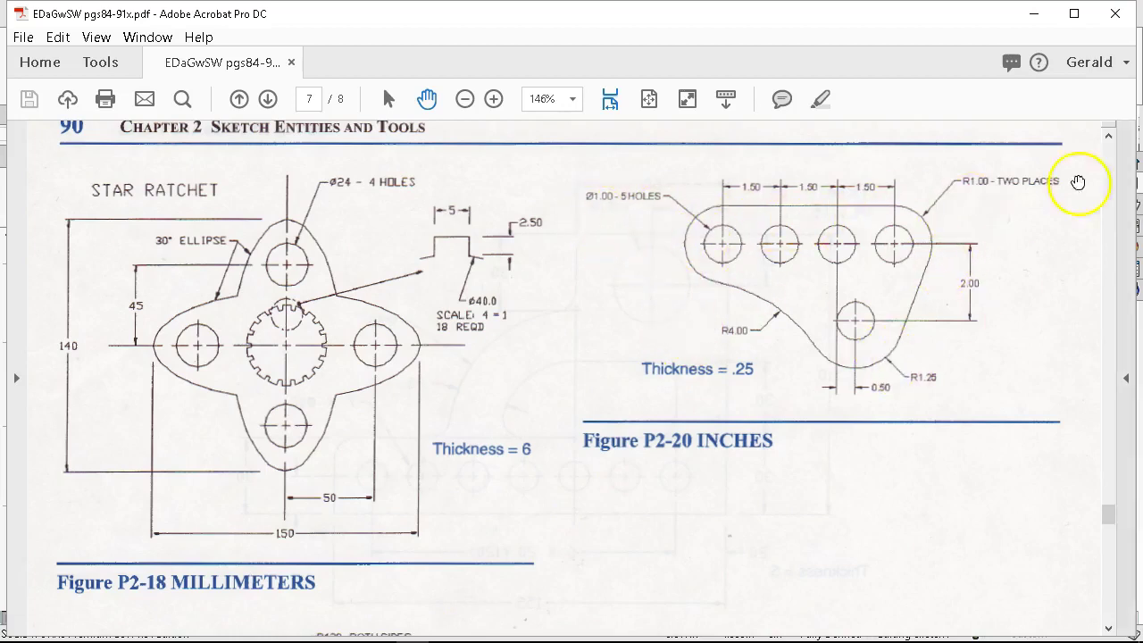
pyautogui.click(1033, 14)
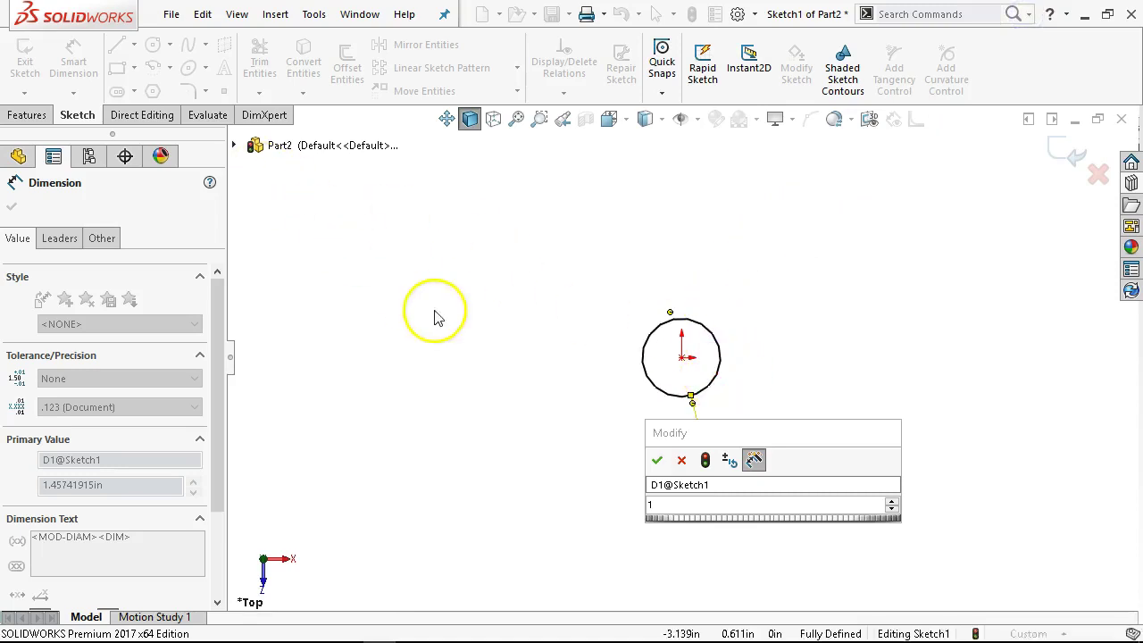
pyautogui.click(657, 459)
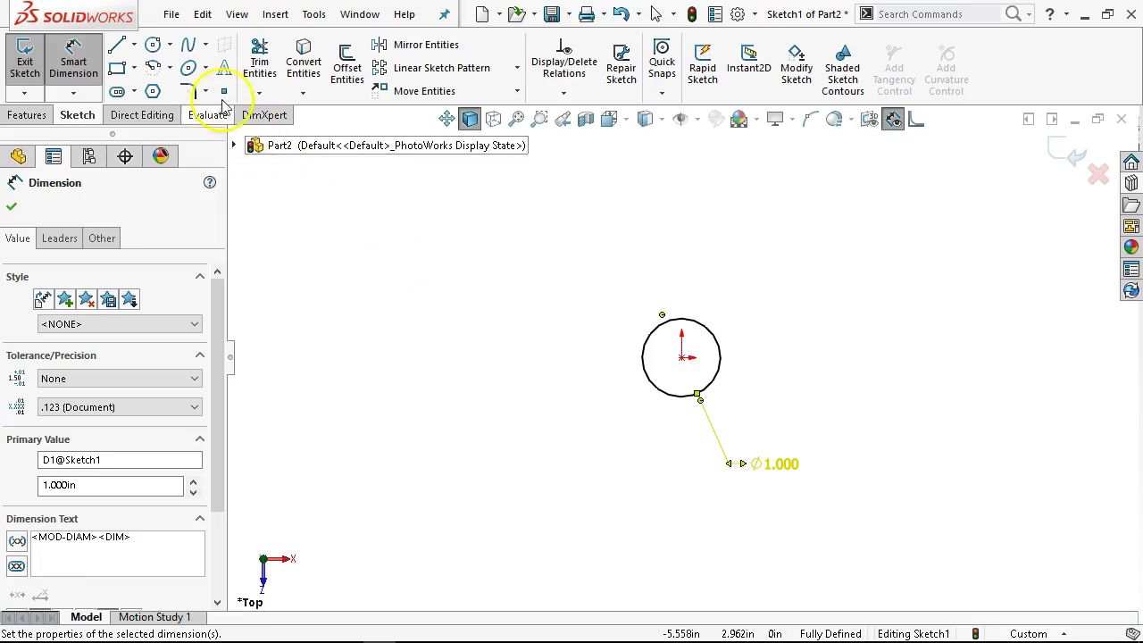
# - Sketch a second circle centred about 0.97 in to the right of the origin and 2.16 in above it
pyautogui.click(153, 43)
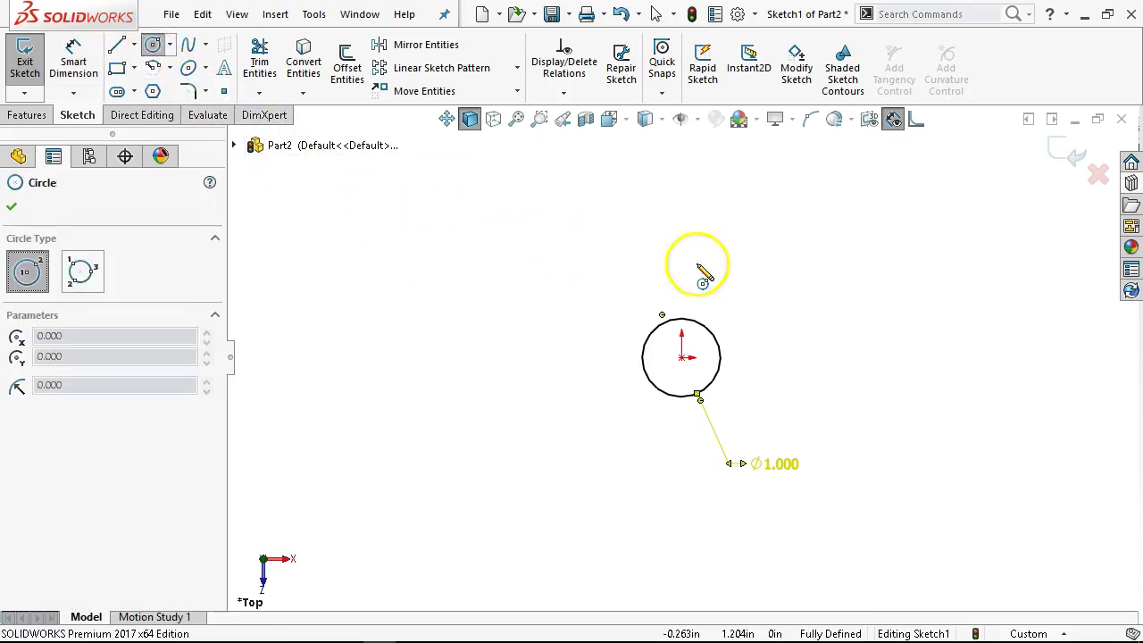
pyautogui.click(758, 189)
pyautogui.click(793, 207)
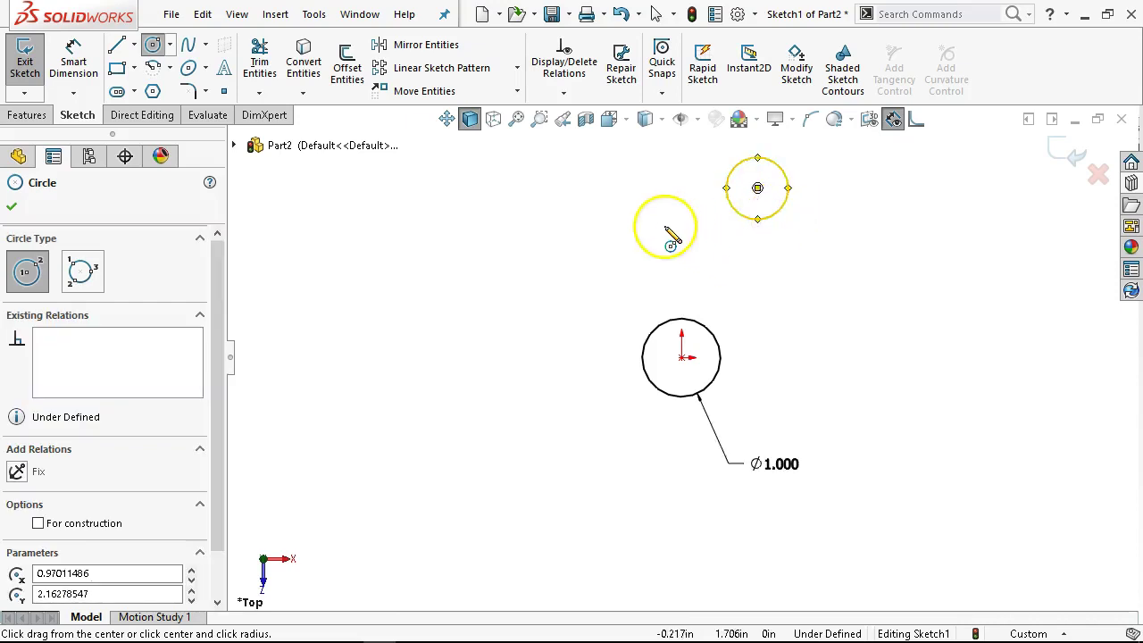
pyautogui.rightClick(645, 234)
pyautogui.click(677, 237)
# - Add an Equal relation between the upper circle and the circle at the origin
pyautogui.click(758, 221)
pyautogui.click(687, 320)
pyautogui.keyDown('ctrl'); pyautogui.click(759, 220); pyautogui.keyUp('ctrl')
pyautogui.click(809, 242)
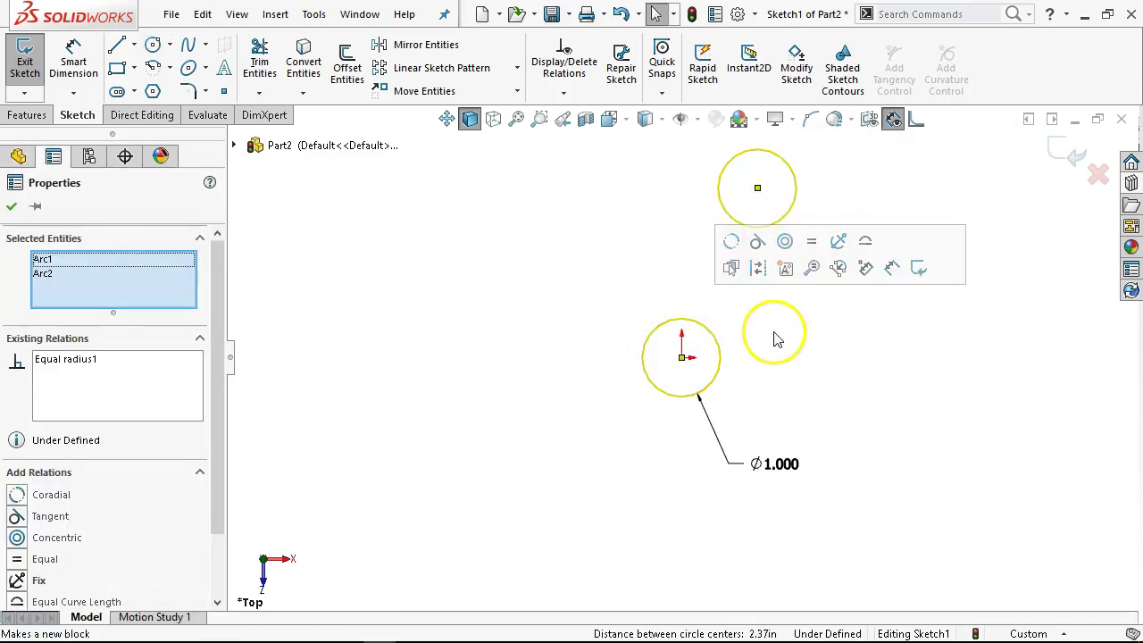
# - Dimension the vertical distance between the two circle centres as 2 in
pyautogui.click(74, 59)
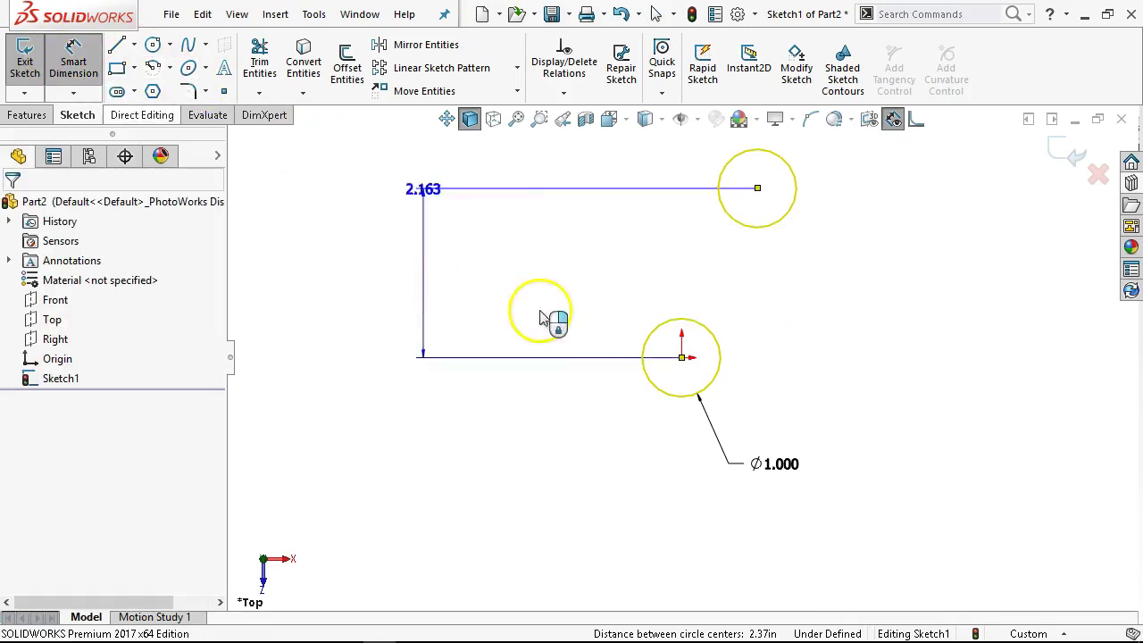
pyautogui.click(823, 276)
pyautogui.click(765, 276)
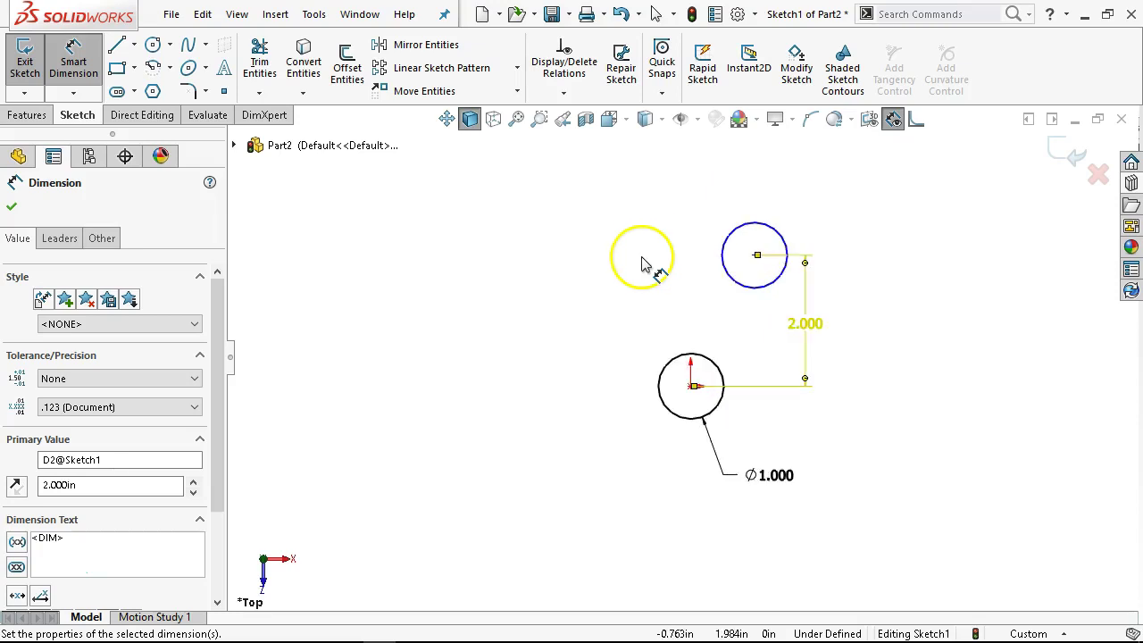
pyautogui.rightClick(607, 273)
pyautogui.click(636, 332)
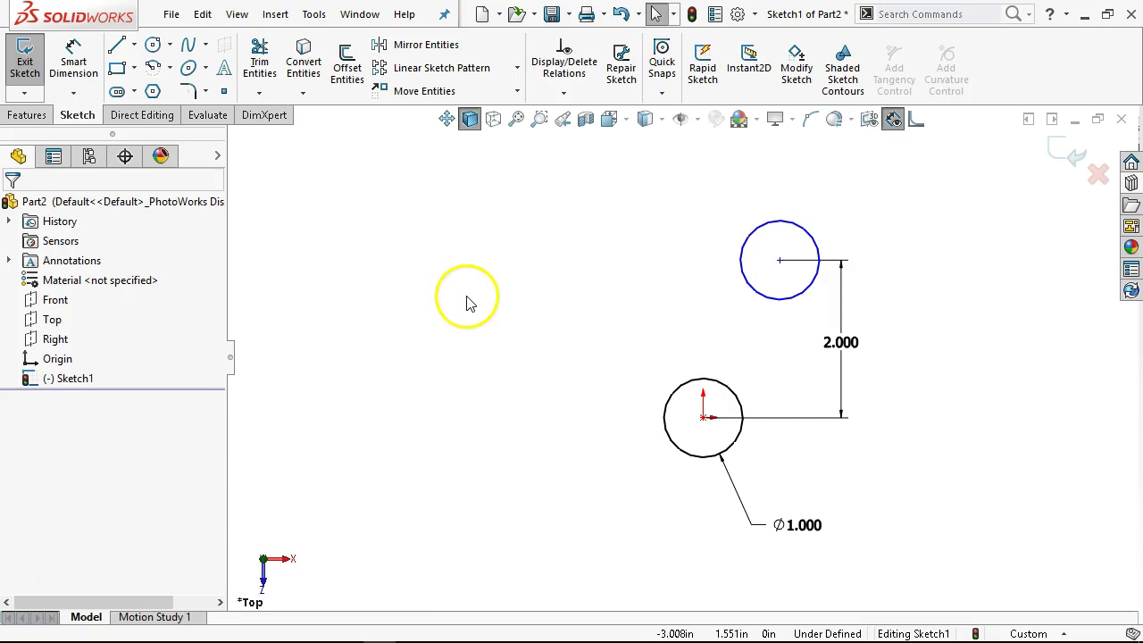
# - Start a Linear Sketch Pattern of the upper circle along the X-axis with a spacing of 1.5 in
pyautogui.click(770, 228)
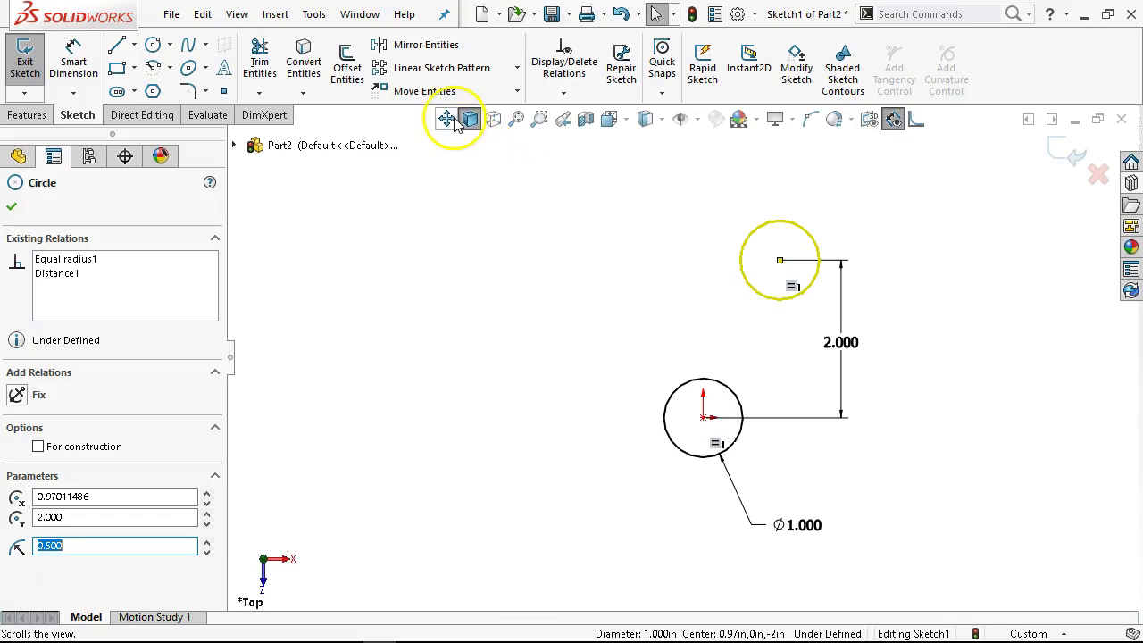
pyautogui.click(468, 74)
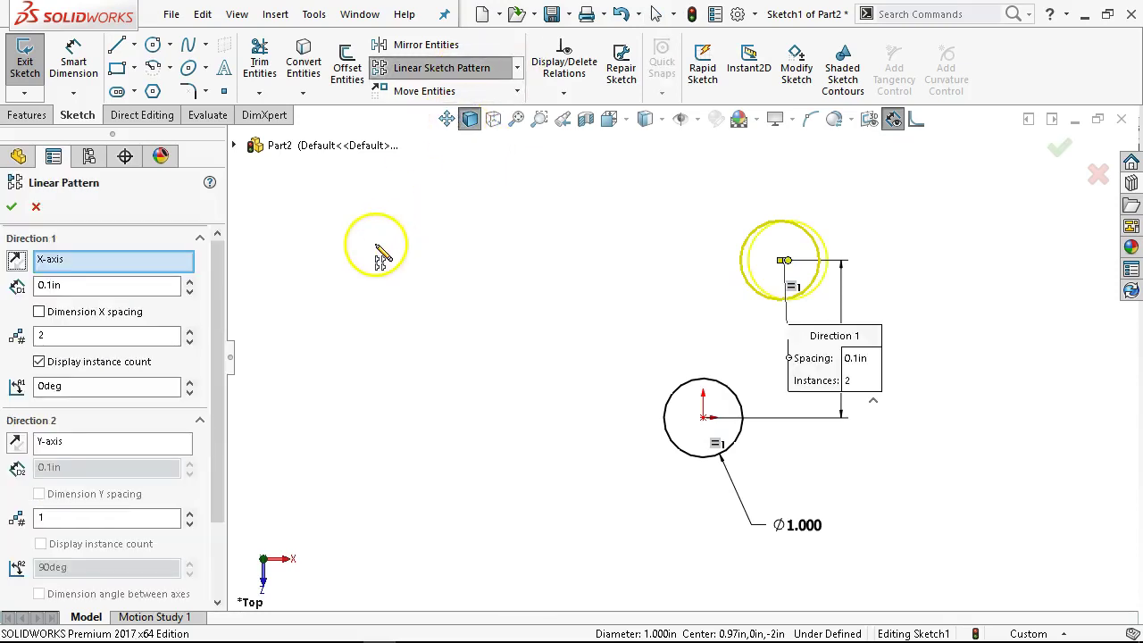
pyautogui.click(68, 284)
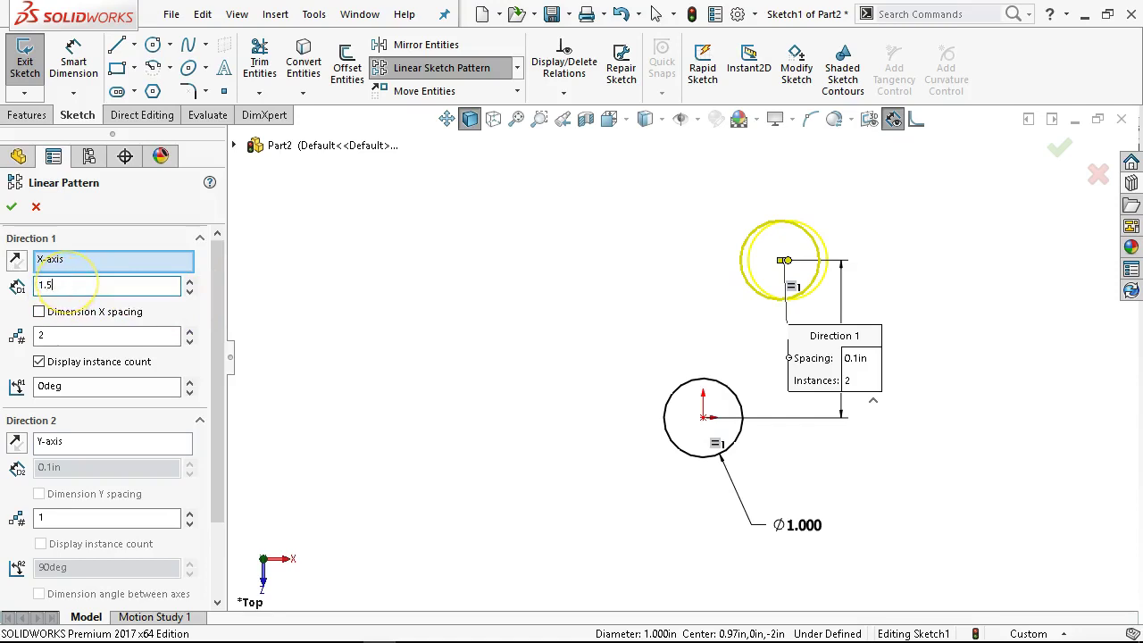
pyautogui.write('1.5')
pyautogui.press('Tab')
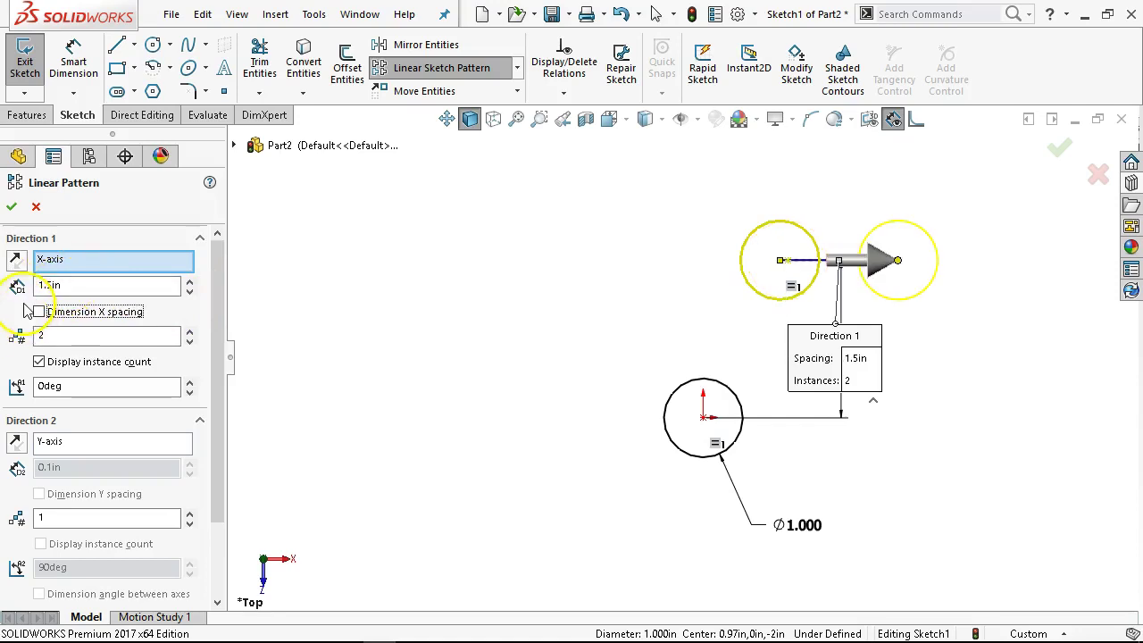
# - Reverse the sketch pattern's X direction, set four instances with the X spacing dimensioned, and accept the pattern
pyautogui.click(17, 265)
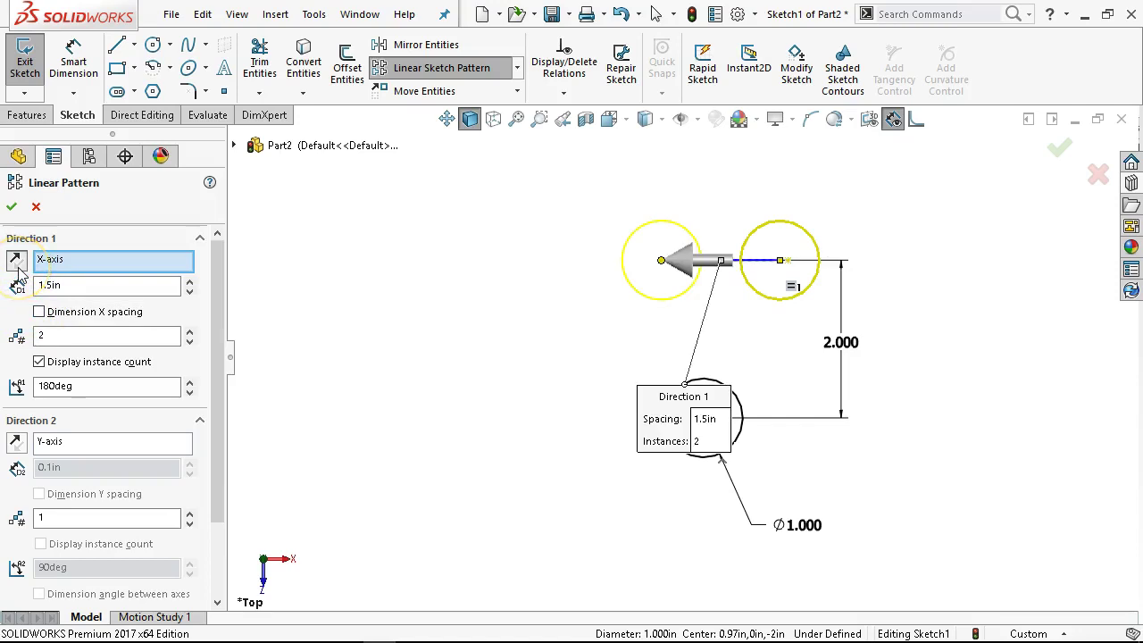
pyautogui.click(189, 331)
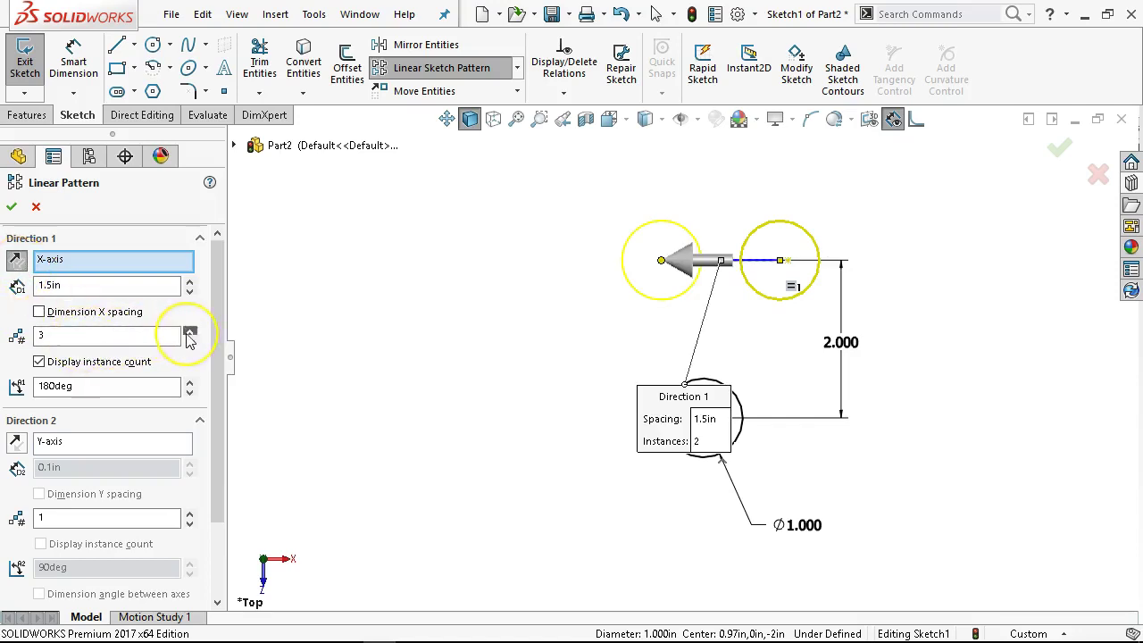
pyautogui.click(189, 331)
pyautogui.click(179, 333)
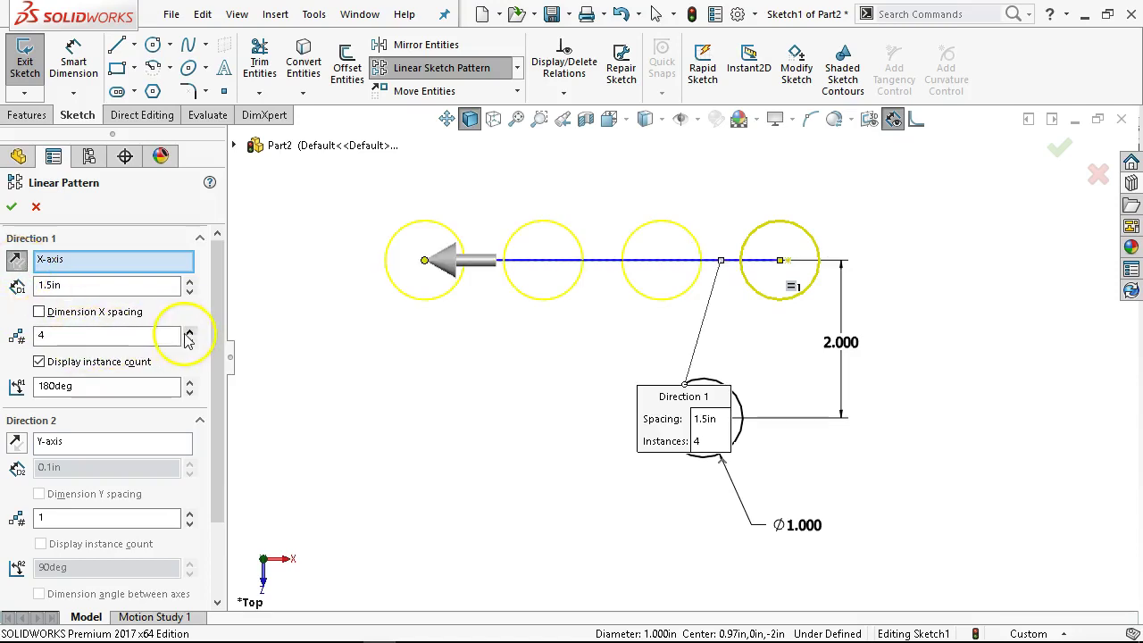
pyautogui.click(72, 312)
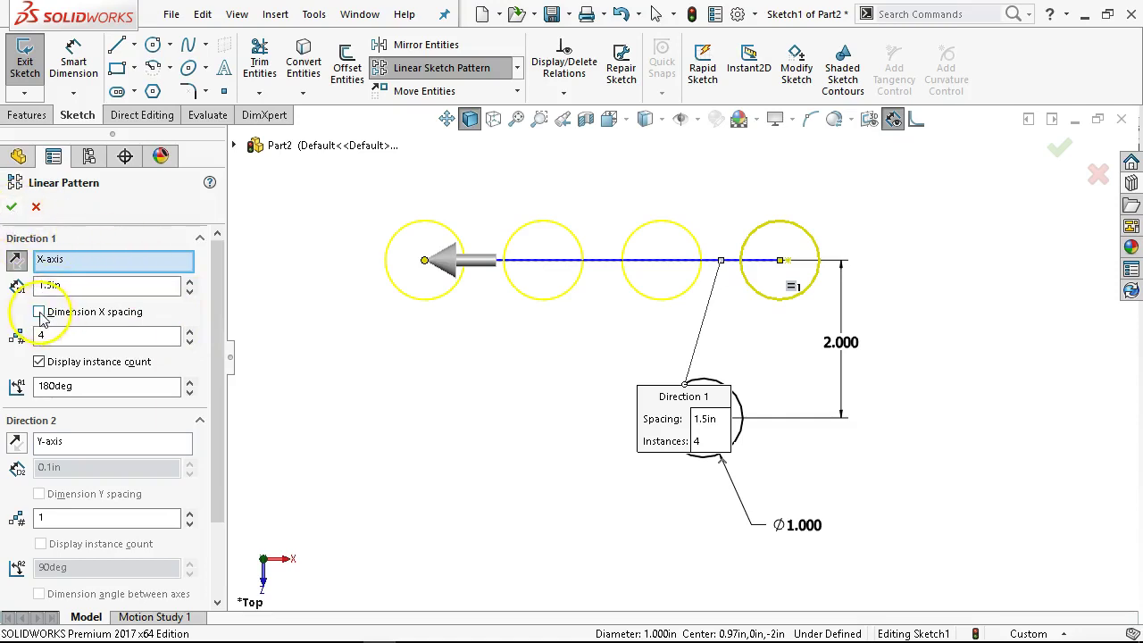
pyautogui.click(12, 208)
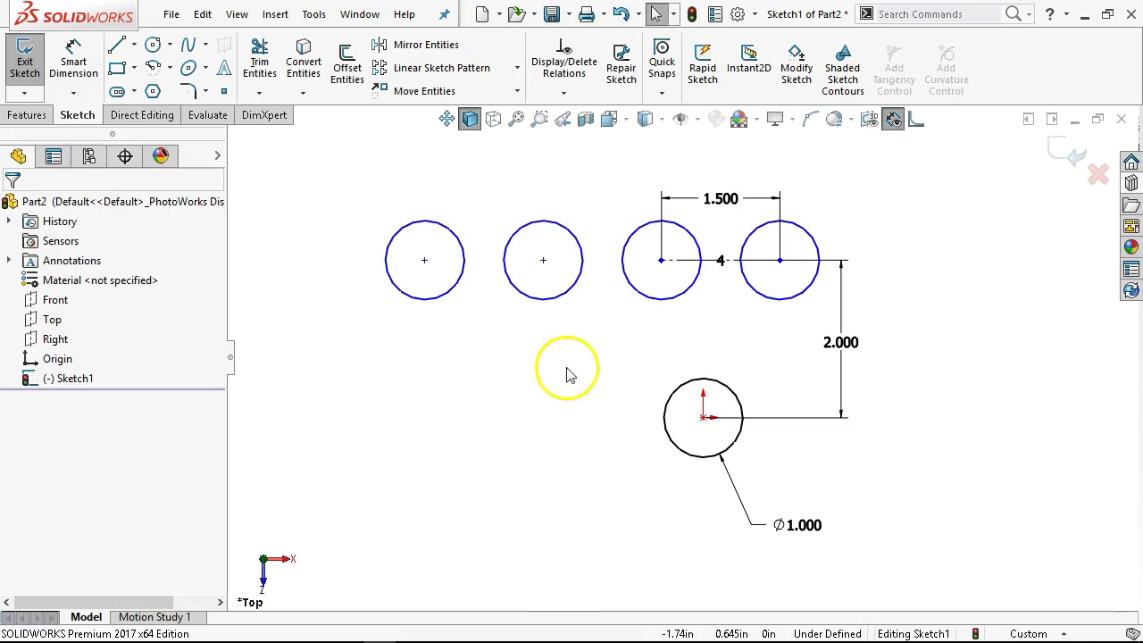
# - Shift the row of circles slightly to the left and make the construction line between its two rightmost circles horizontal
pyautogui.click(661, 257)
pyautogui.moveTo(666, 248); pyautogui.dragTo(650, 334)
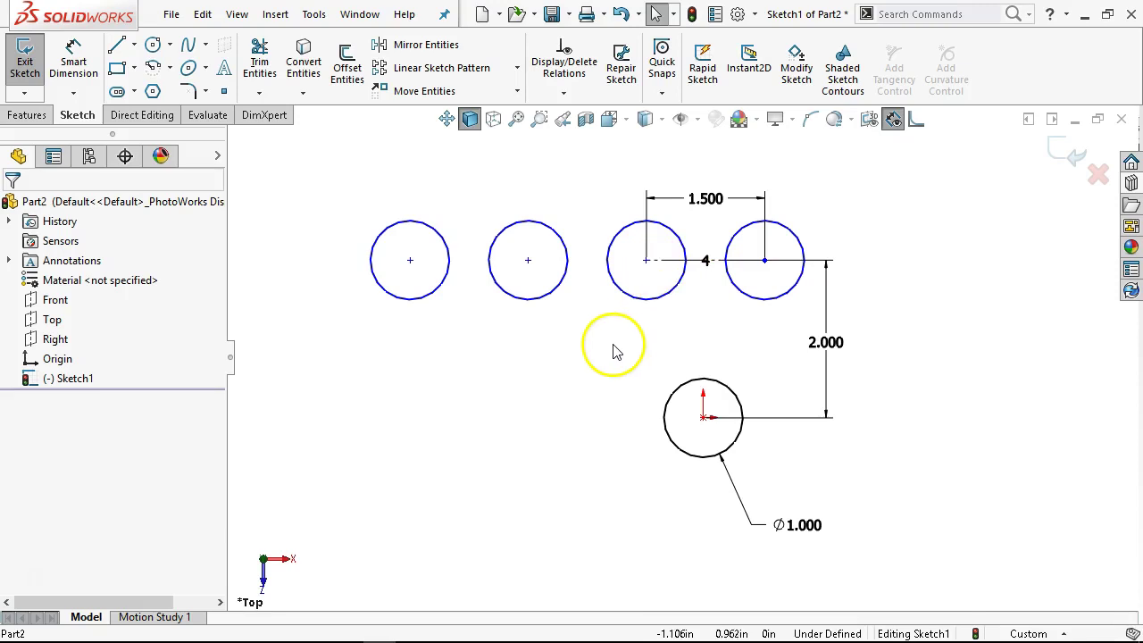
pyautogui.scroll(-5, 719, 268)
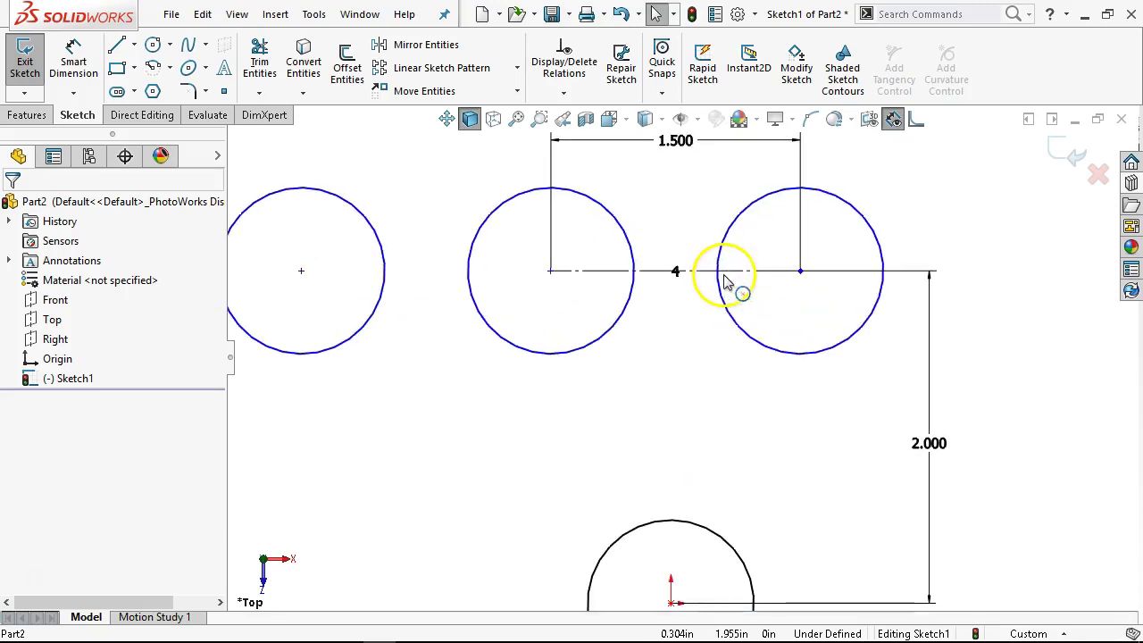
pyautogui.click(707, 270)
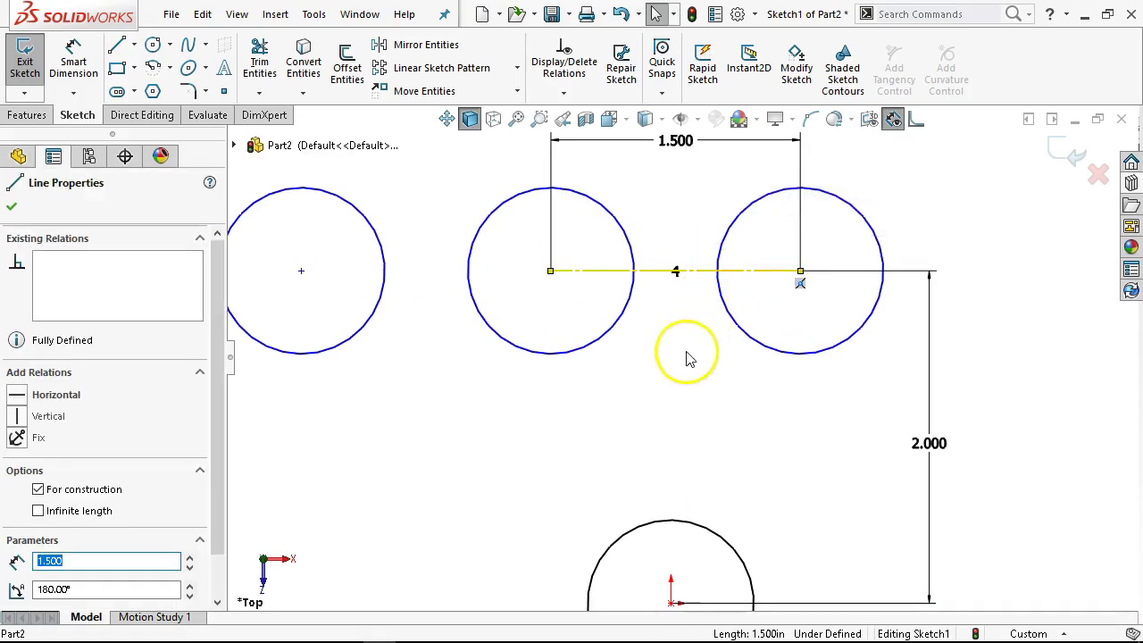
pyautogui.scroll(4, 665, 369)
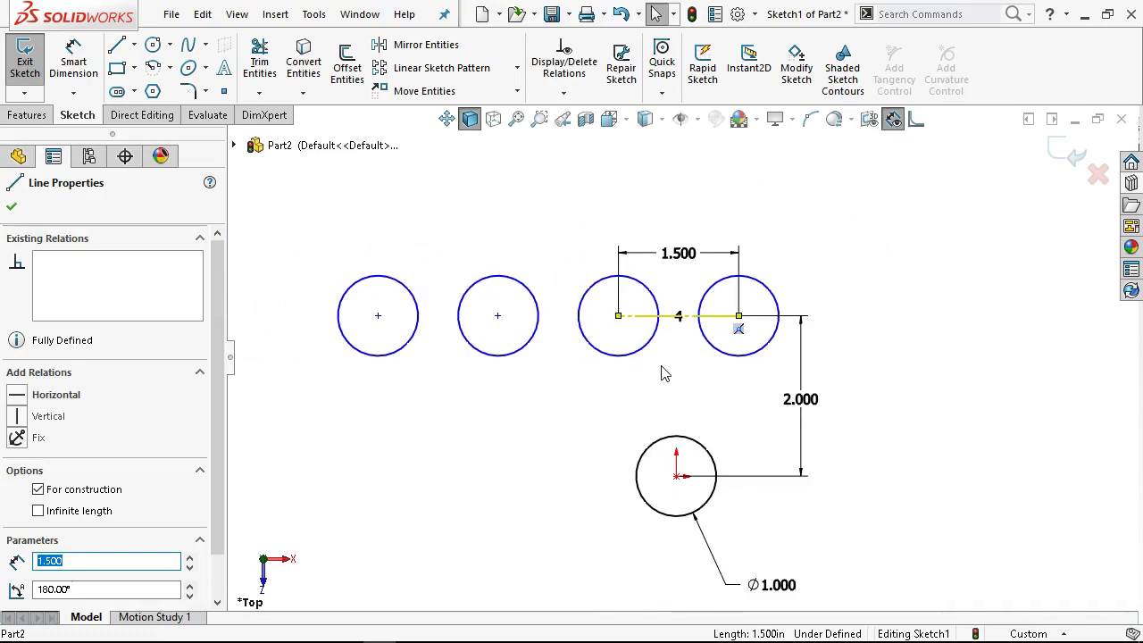
pyautogui.click(22, 400)
pyautogui.click(449, 418)
pyautogui.scroll(2, 524, 421)
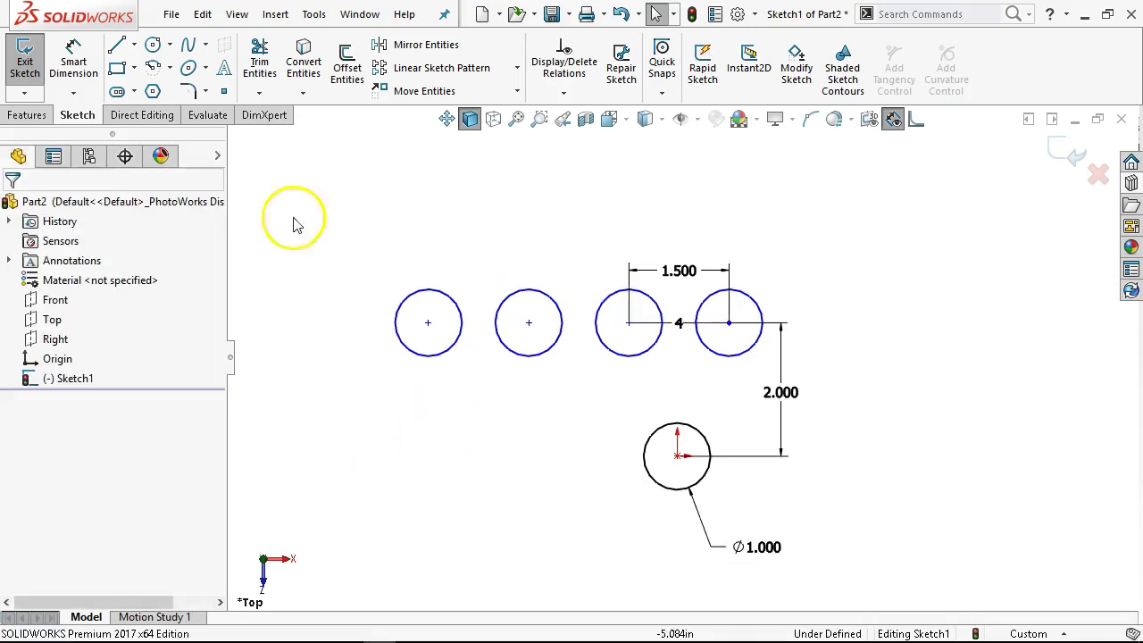
# - Sketch a centerpoint arc of about 1.08 in radius around the right side of the rightmost upper circle
pyautogui.click(170, 68)
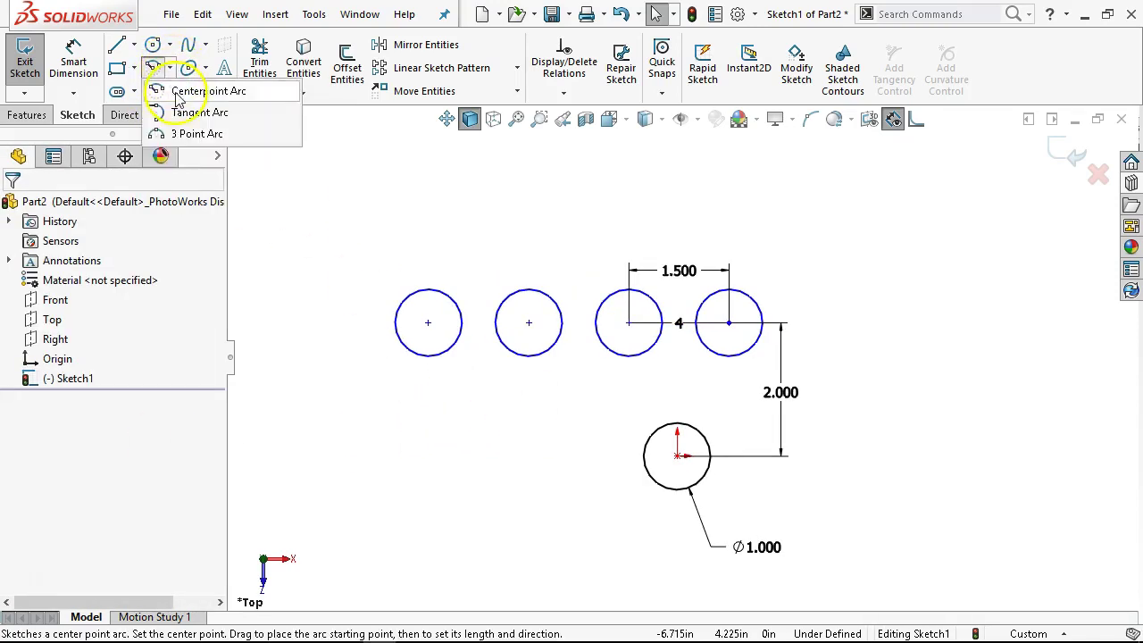
pyautogui.click(188, 92)
pyautogui.click(728, 322)
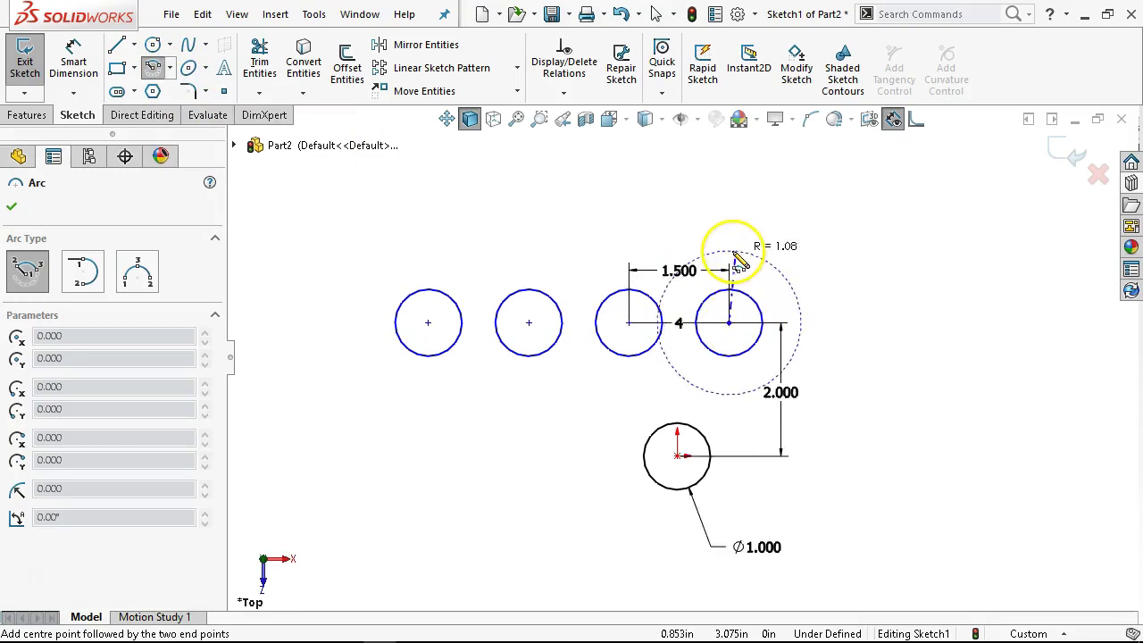
pyautogui.click(728, 250)
pyautogui.click(791, 357)
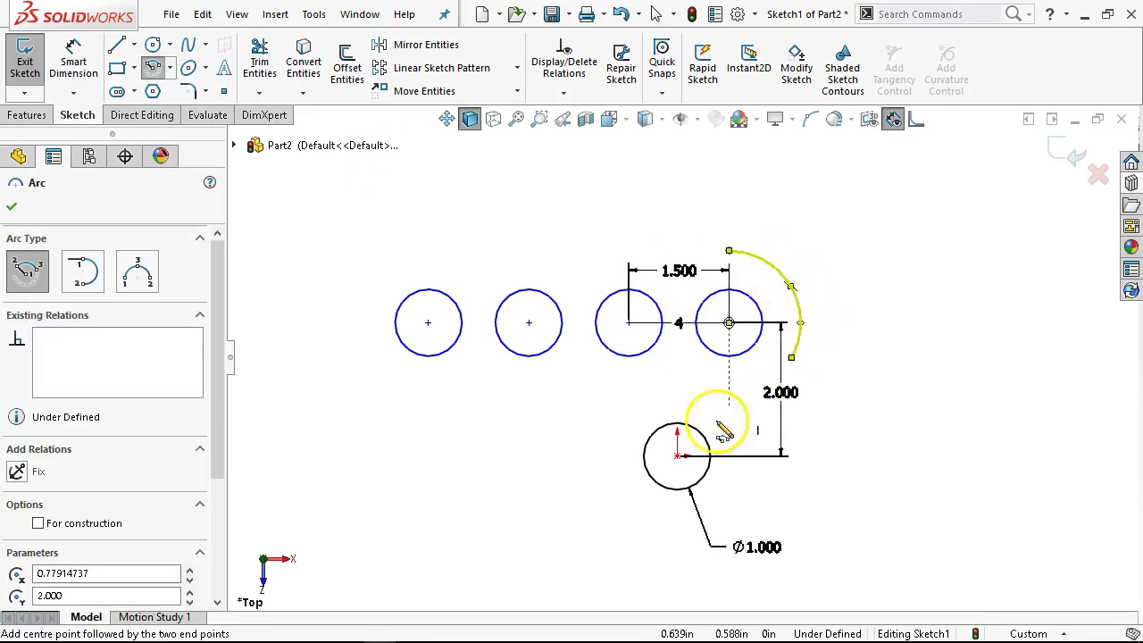
# - Sketch concentric centerpoint arcs below the circle at the origin and around the left side of the leftmost upper circle
pyautogui.click(677, 456)
pyautogui.click(604, 502)
pyautogui.click(747, 507)
pyautogui.click(428, 322)
pyautogui.click(411, 251)
pyautogui.click(399, 391)
pyautogui.rightClick(509, 225)
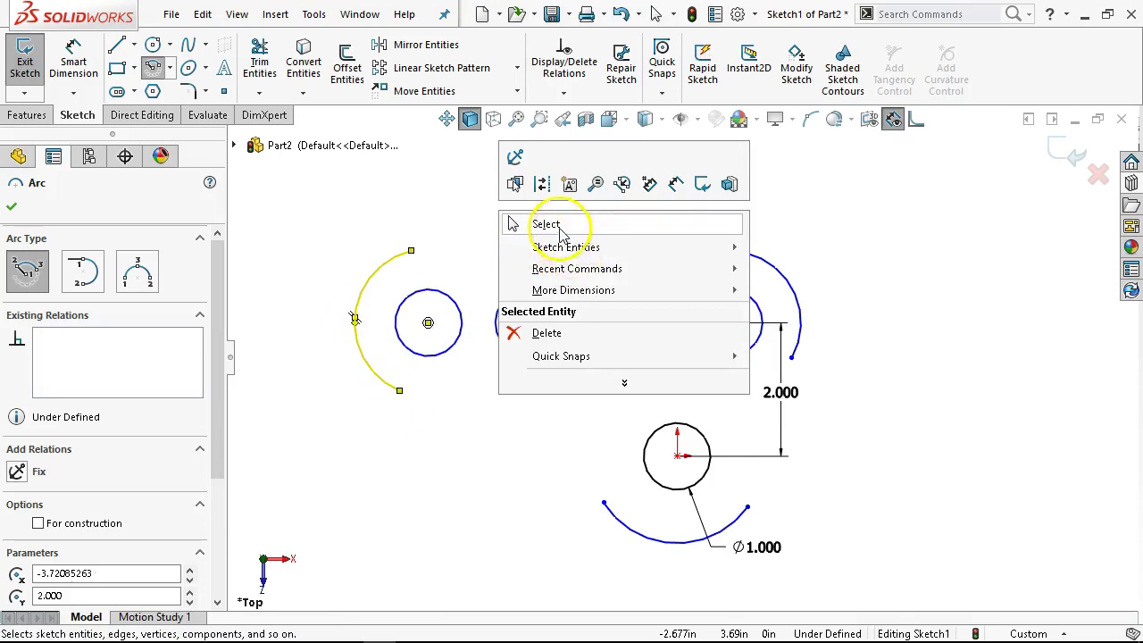
pyautogui.click(560, 227)
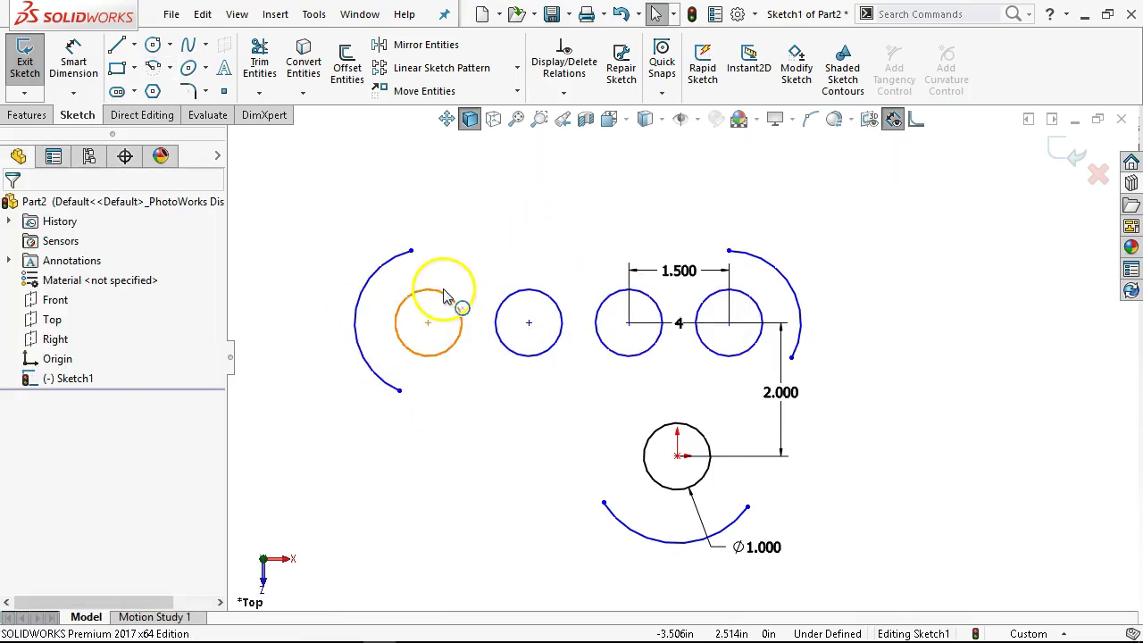
# - Sketch a horizontal line joining the upper ends of the left and right arcs, and a slanted line joining the right and lower arcs
pyautogui.click(116, 45)
pyautogui.moveTo(411, 251)
pyautogui.mouseDown()
pyautogui.moveTo(652, 235)
pyautogui.moveTo(732, 258)
pyautogui.moveTo(740, 243)
pyautogui.moveTo(730, 250)
pyautogui.mouseUp()
pyautogui.moveTo(791, 357); pyautogui.dragTo(748, 506)
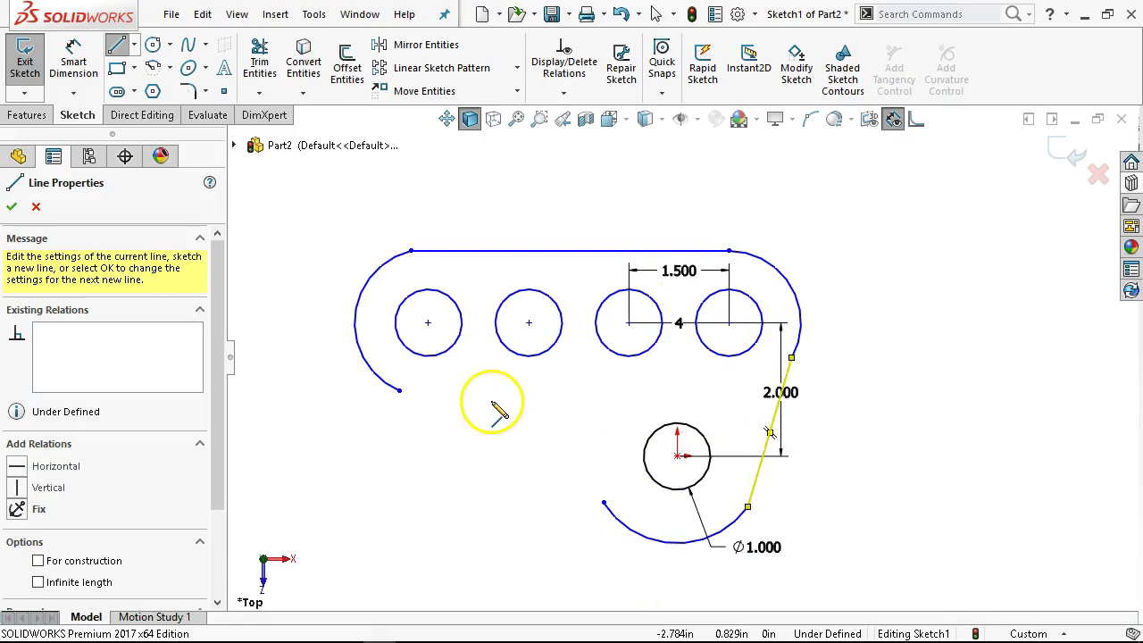
pyautogui.rightClick(457, 415)
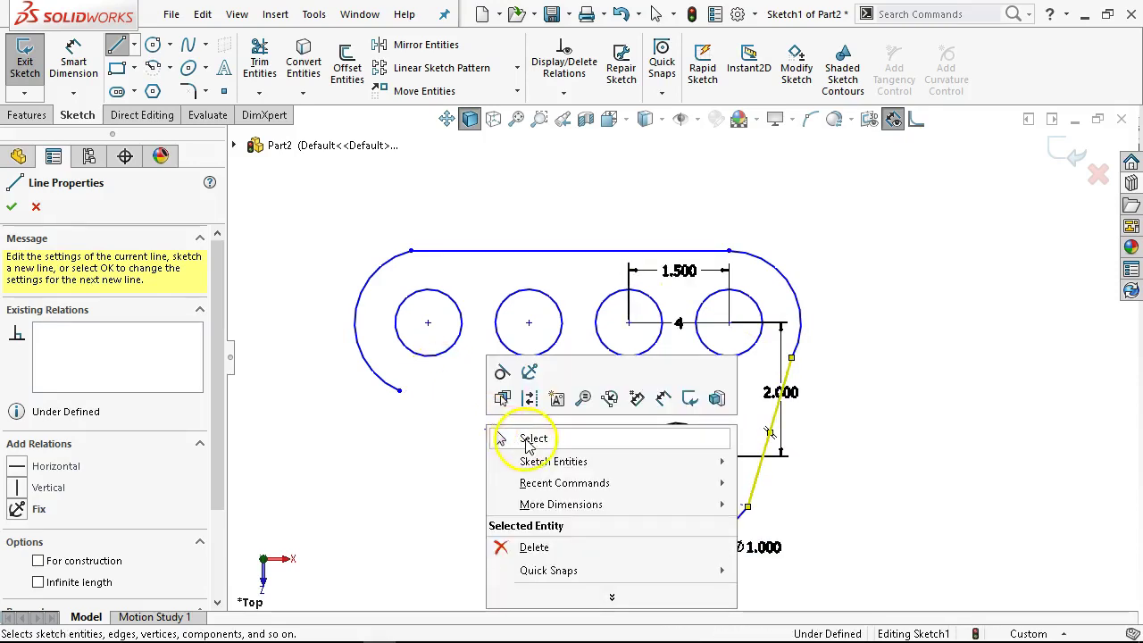
pyautogui.click(498, 435)
pyautogui.click(361, 308)
pyautogui.click(451, 427)
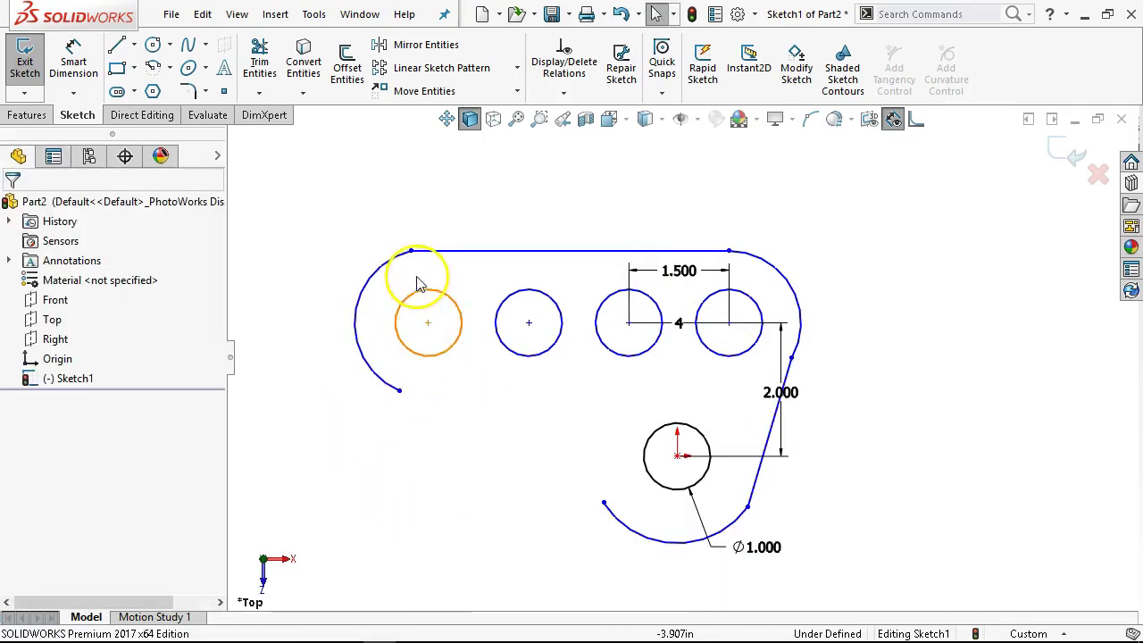
# - Pull the horizontal line's left endpoint out of tangency, and add a Tangent relation between the left arc and that line
pyautogui.moveTo(415, 252); pyautogui.dragTo(383, 262)
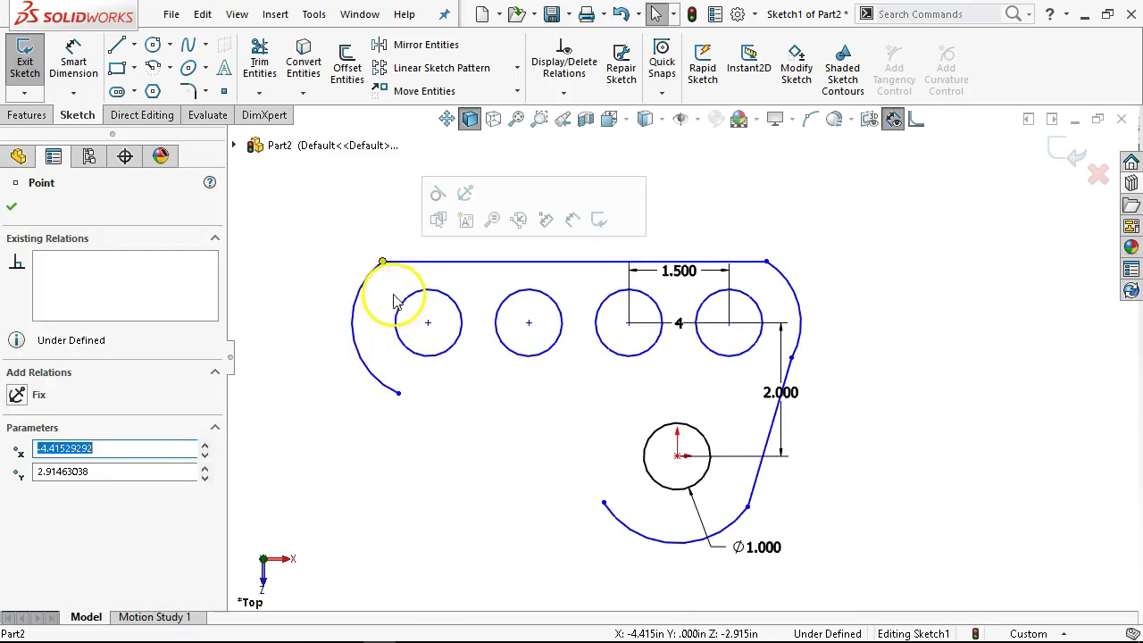
pyautogui.click(389, 290)
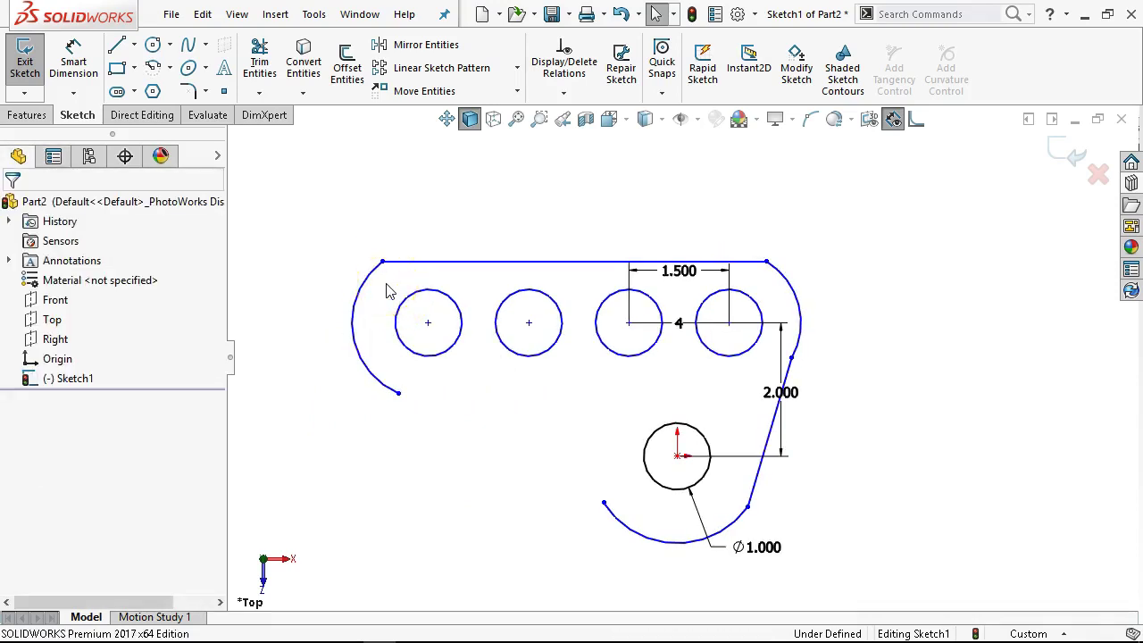
pyautogui.click(363, 294)
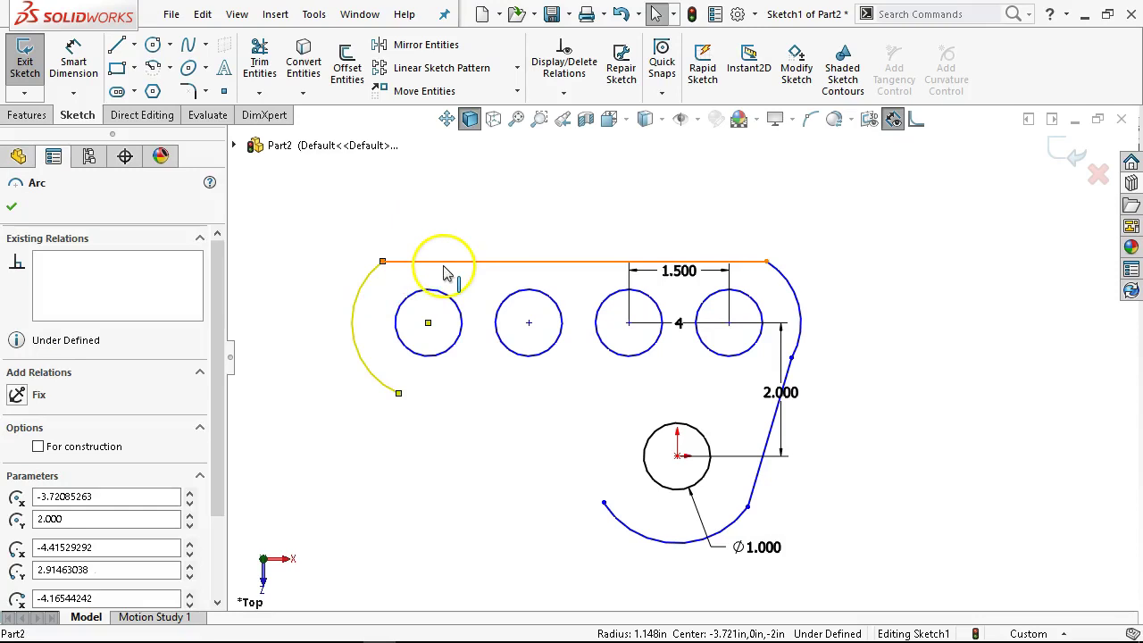
pyautogui.keyDown('ctrl'); pyautogui.click(443, 263); pyautogui.keyUp('ctrl')
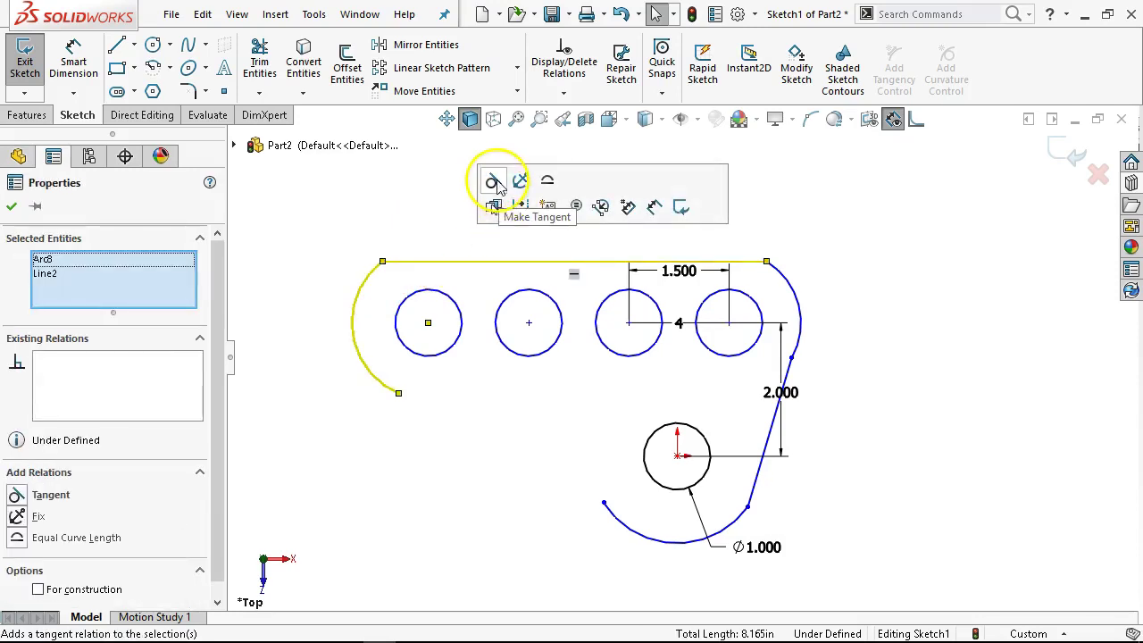
pyautogui.click(496, 183)
pyautogui.click(401, 199)
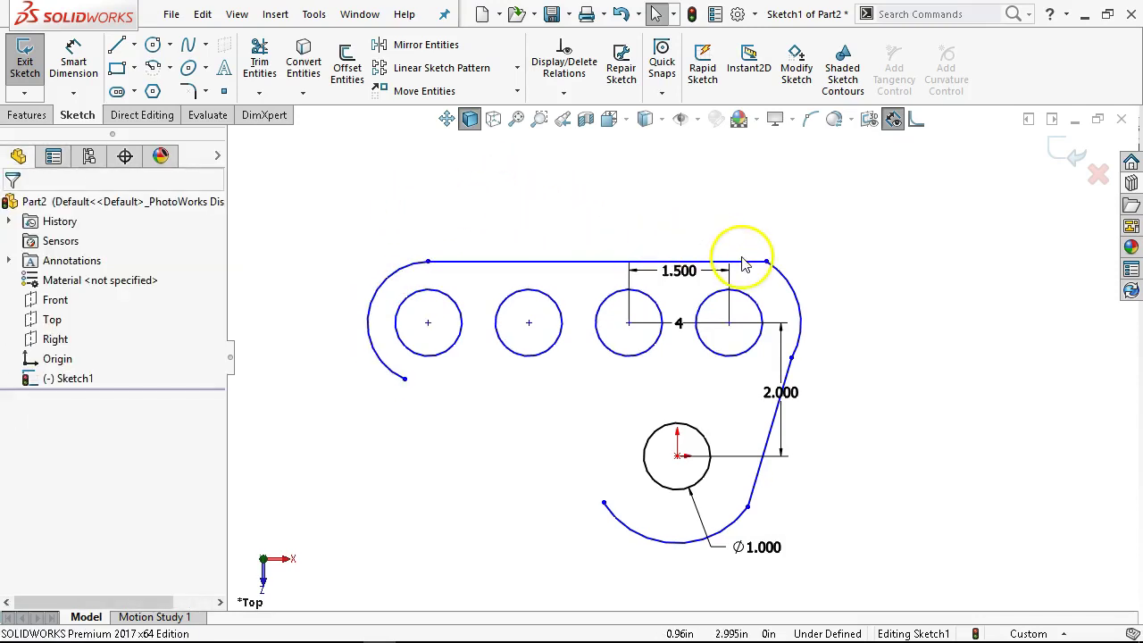
# - Add Tangent relations between the horizontal line and the right arc, and between the slanted line and the lower arc
pyautogui.click(744, 262)
pyautogui.keyDown('ctrl'); pyautogui.click(795, 296); pyautogui.keyUp('ctrl')
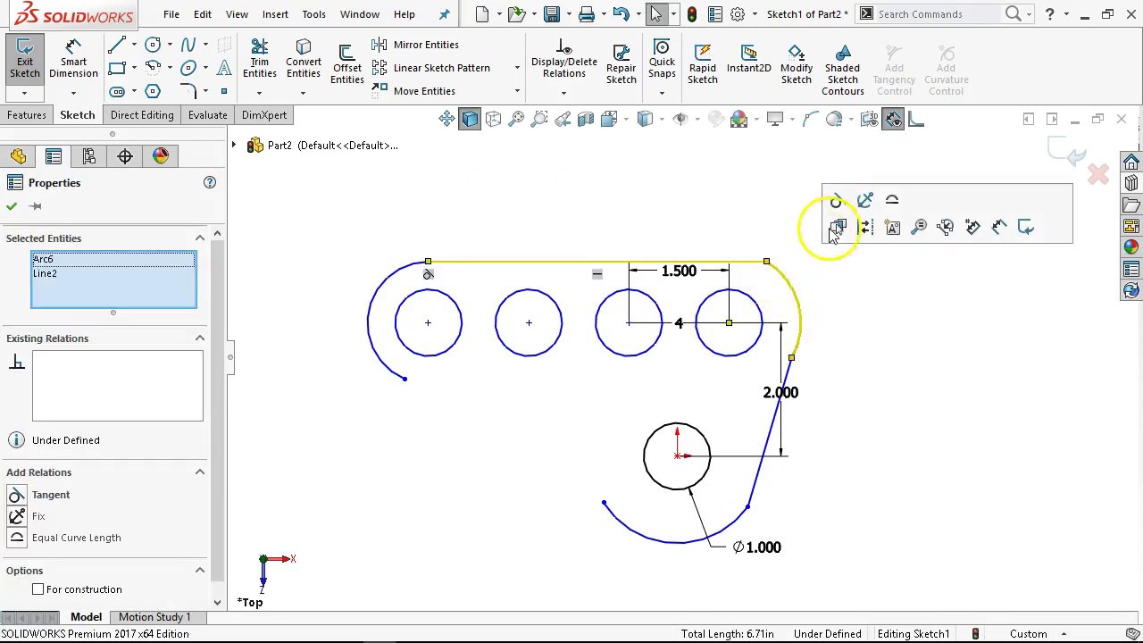
pyautogui.click(836, 200)
pyautogui.click(761, 484)
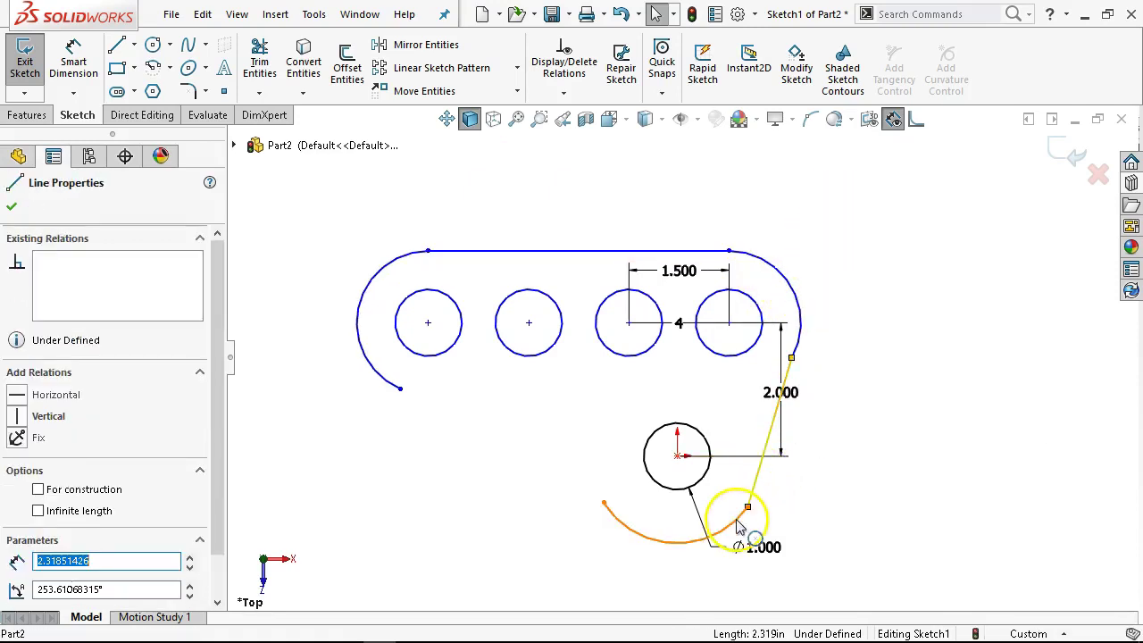
pyautogui.keyDown('ctrl'); pyautogui.click(739, 520); pyautogui.keyUp('ctrl')
pyautogui.click(788, 439)
pyautogui.click(829, 370)
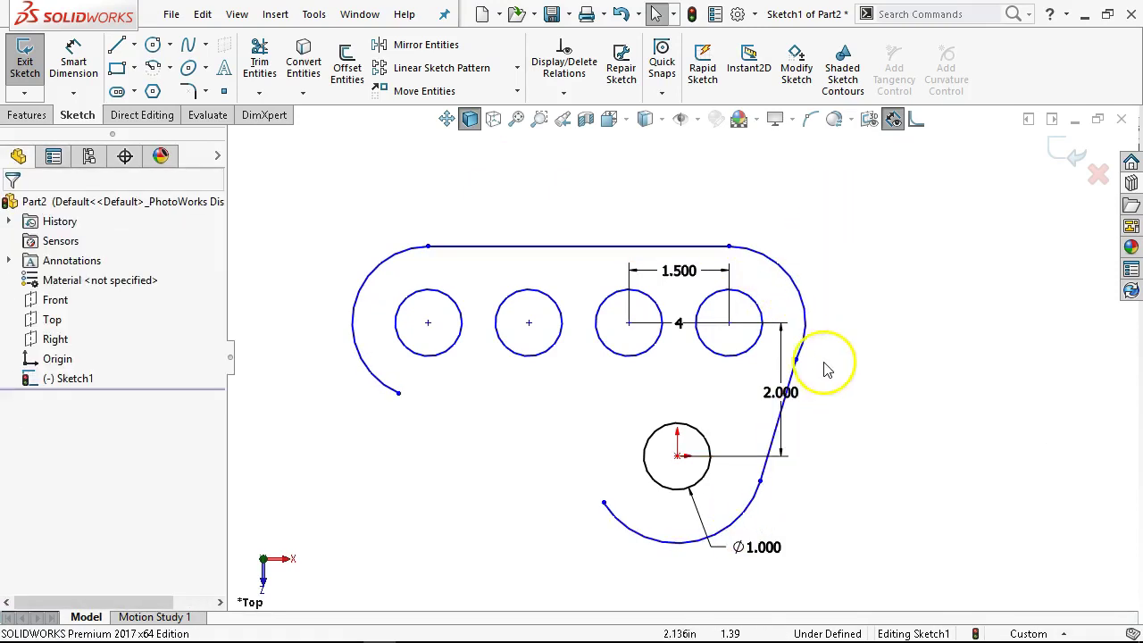
# - Add a Tangent relation where the slanted line meets the right arc
pyautogui.scroll(-5, 790, 371)
pyautogui.scroll(-5, 786, 370)
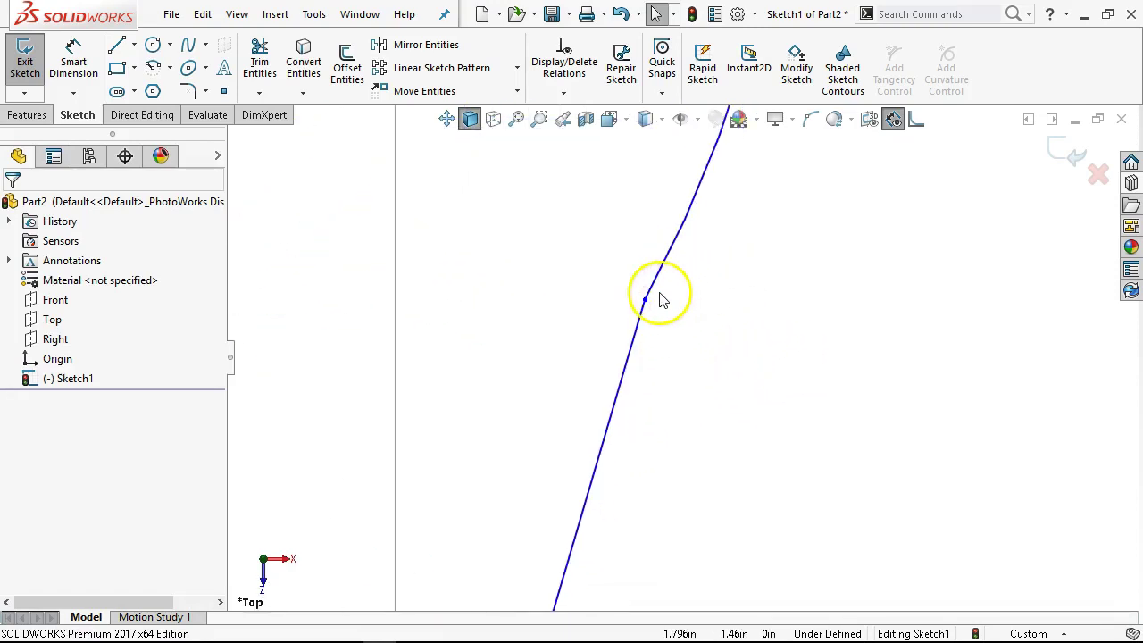
pyautogui.moveTo(646, 301)
pyautogui.mouseDown()
pyautogui.moveTo(623, 324)
pyautogui.moveTo(449, 350)
pyautogui.moveTo(512, 357)
pyautogui.moveTo(648, 308)
pyautogui.mouseUp()
pyautogui.click(646, 308)
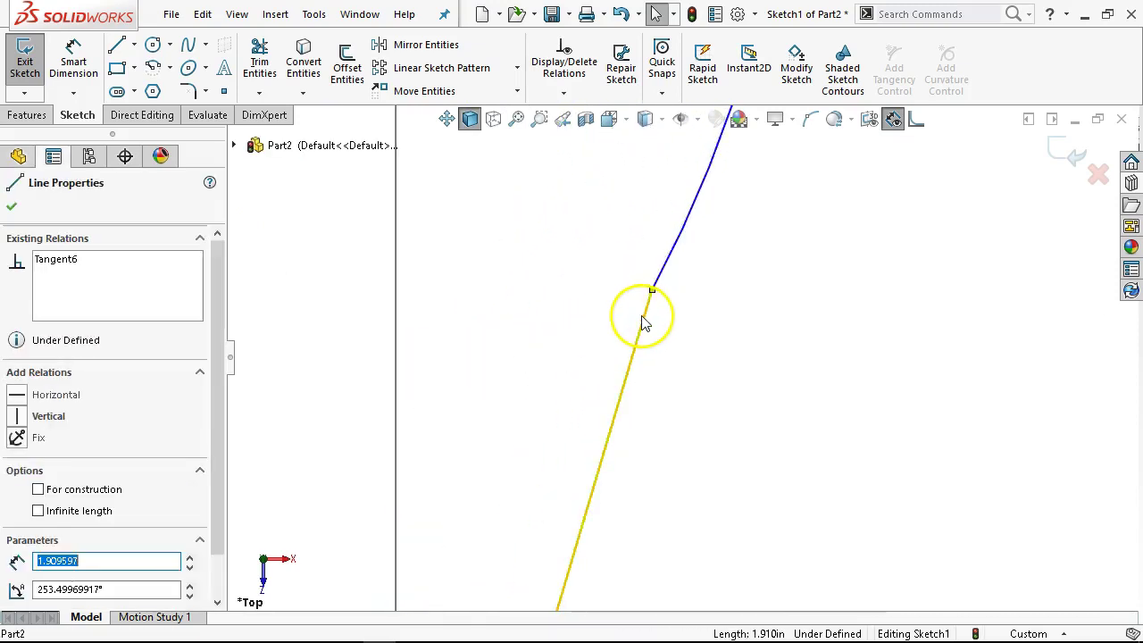
pyautogui.keyDown('ctrl'); pyautogui.click(672, 272); pyautogui.keyUp('ctrl')
pyautogui.click(723, 184)
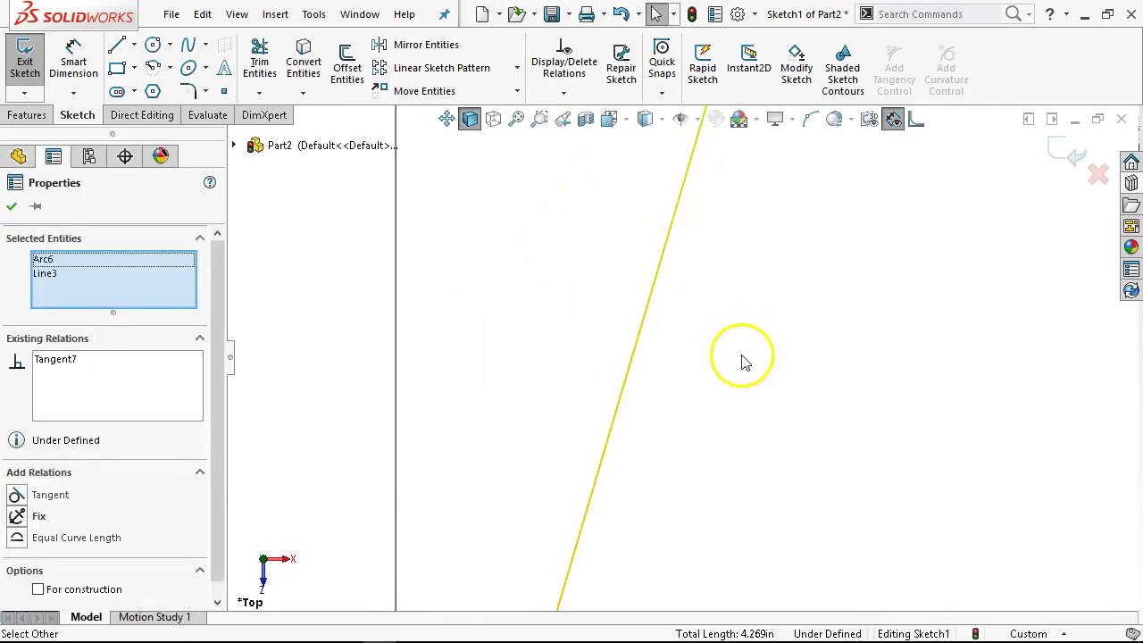
pyautogui.click(754, 371)
pyautogui.hotkey('ctrl', '1')
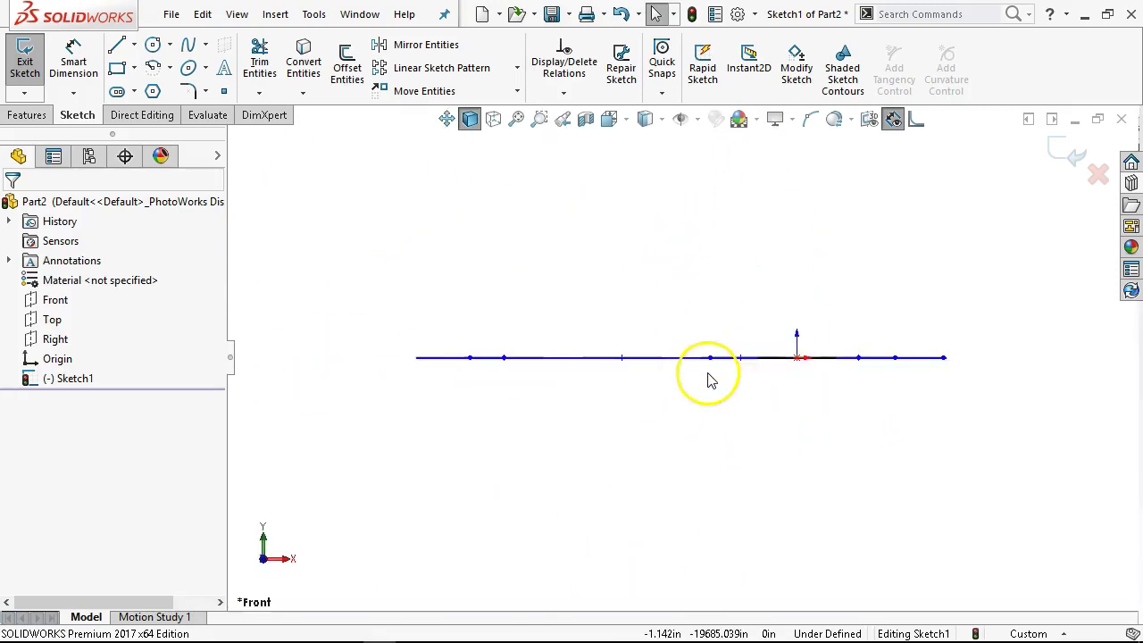
pyautogui.hotkey('ctrl', '5')
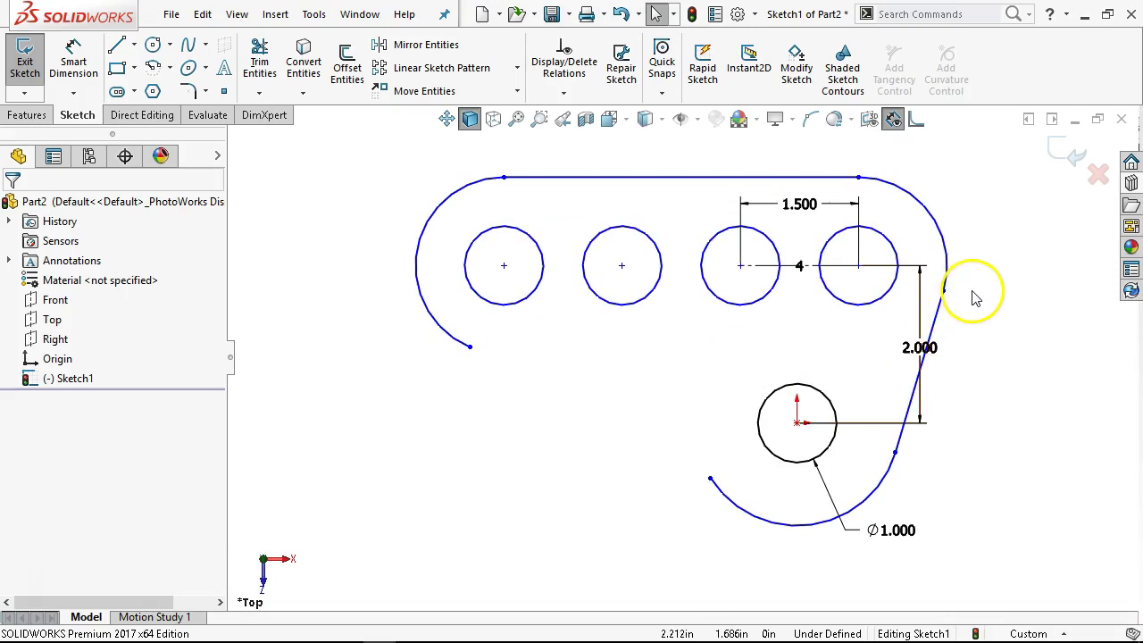
# - Add an Equal relation between the left arc and the right arc
pyautogui.click(443, 208)
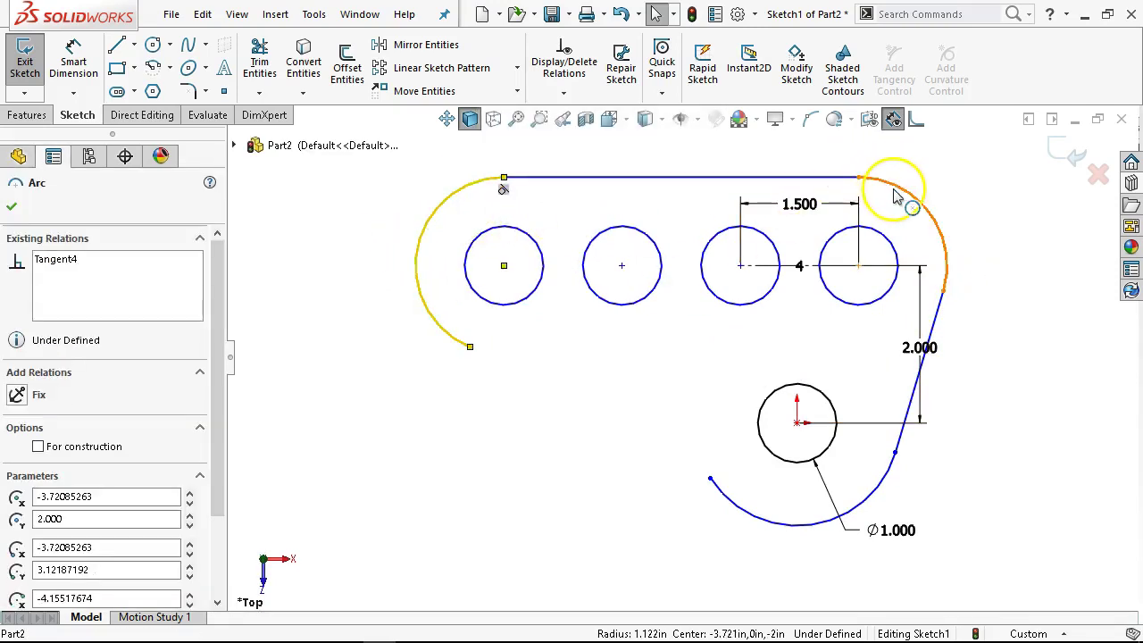
pyautogui.keyDown('ctrl'); pyautogui.click(909, 192); pyautogui.keyUp('ctrl')
pyautogui.click(990, 108)
pyautogui.click(255, 224)
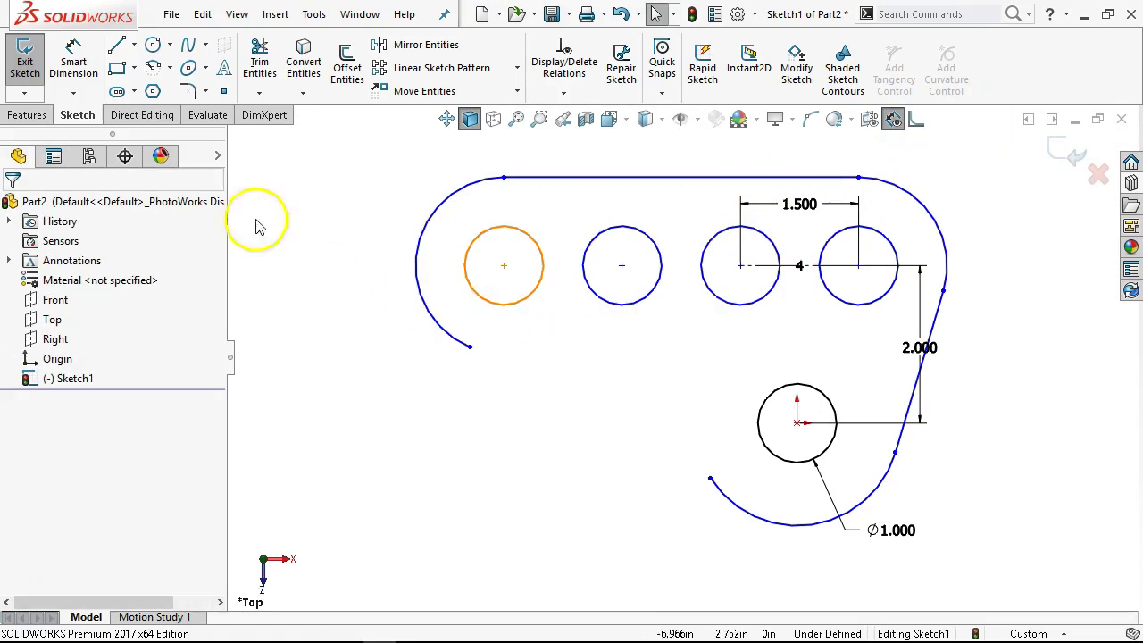
# - Dimension the outline's right arc with a radius of 1 in
pyautogui.click(89, 54)
pyautogui.click(930, 211)
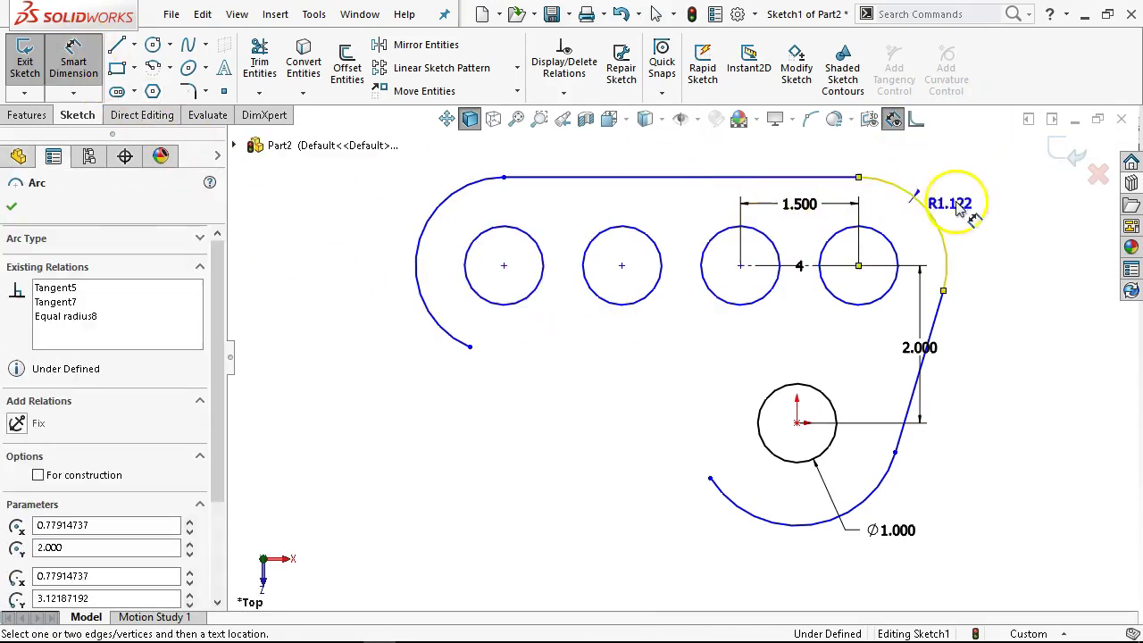
pyautogui.click(988, 198)
pyautogui.write('1.')
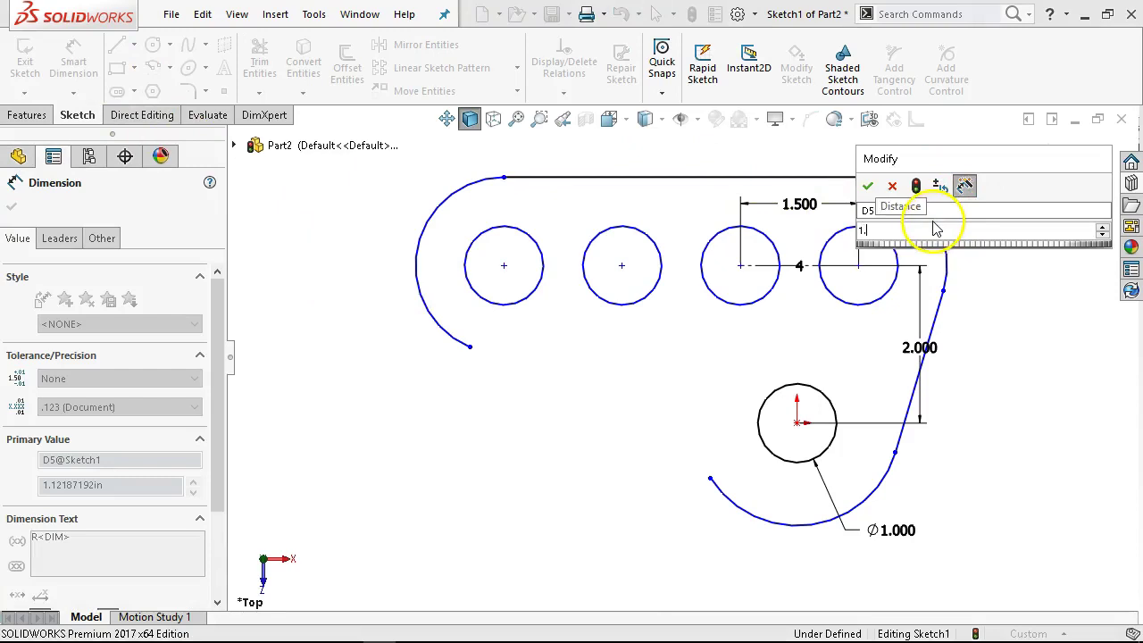
pyautogui.press('Return')
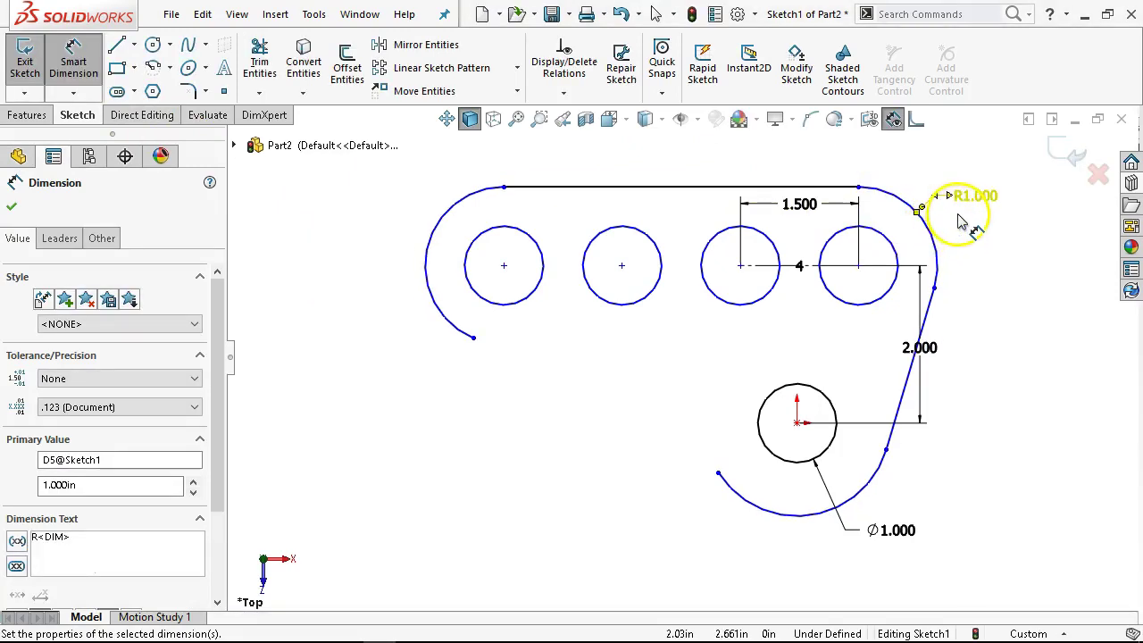
# - Draw a tangent arc from the left arc's lower end to the lower arc's open end, closing the outline
pyautogui.click(169, 68)
pyautogui.click(194, 112)
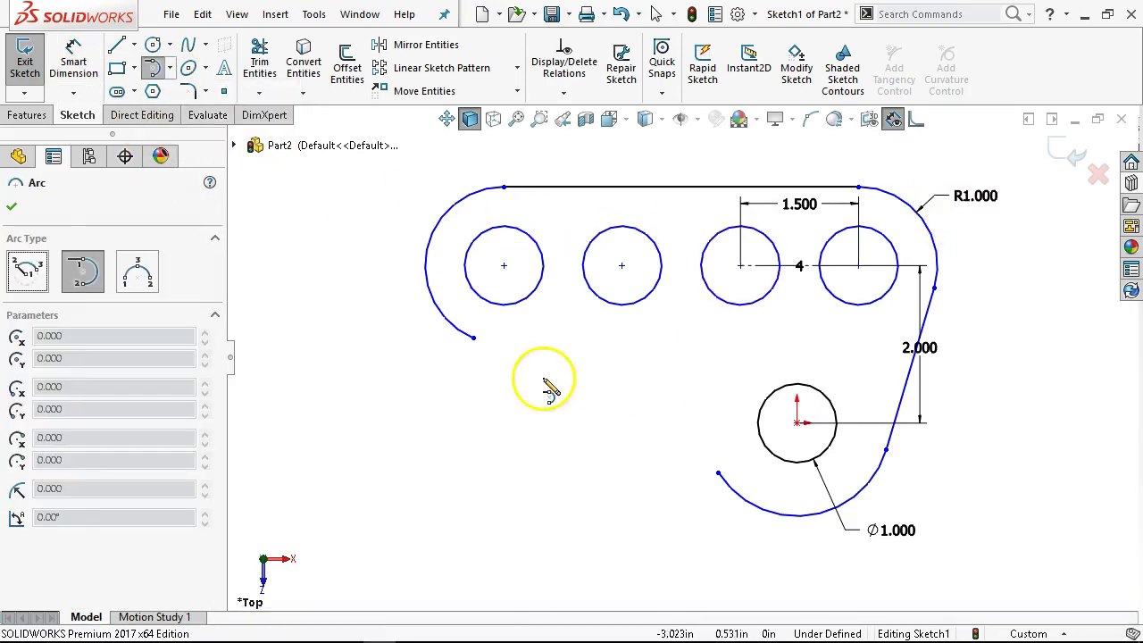
pyautogui.click(474, 339)
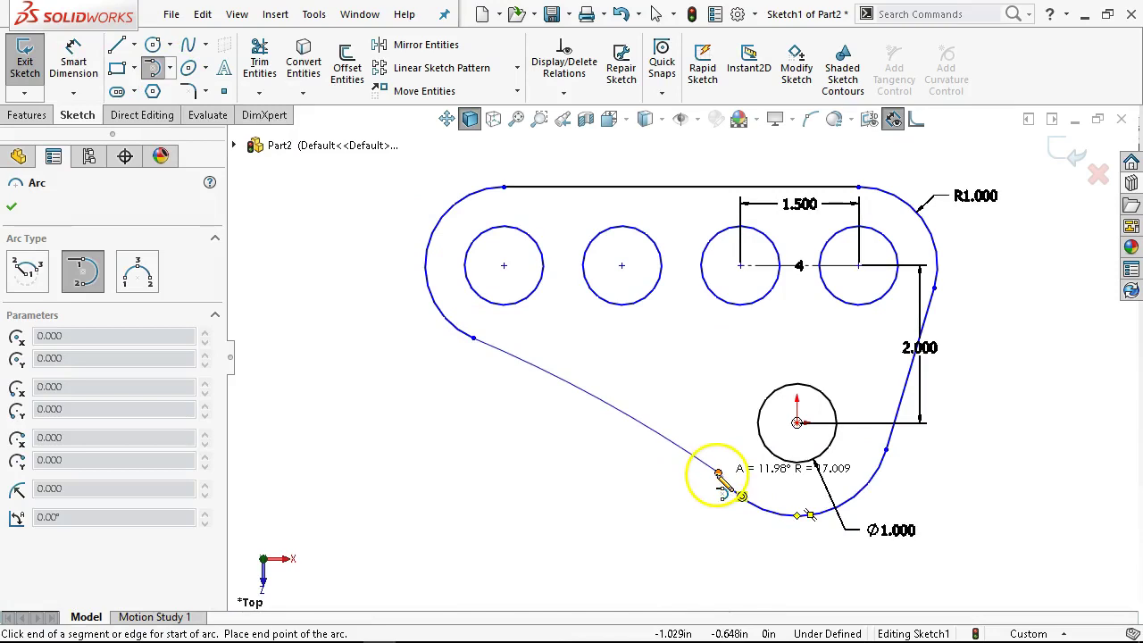
pyautogui.click(718, 473)
pyautogui.rightClick(550, 490)
pyautogui.click(625, 470)
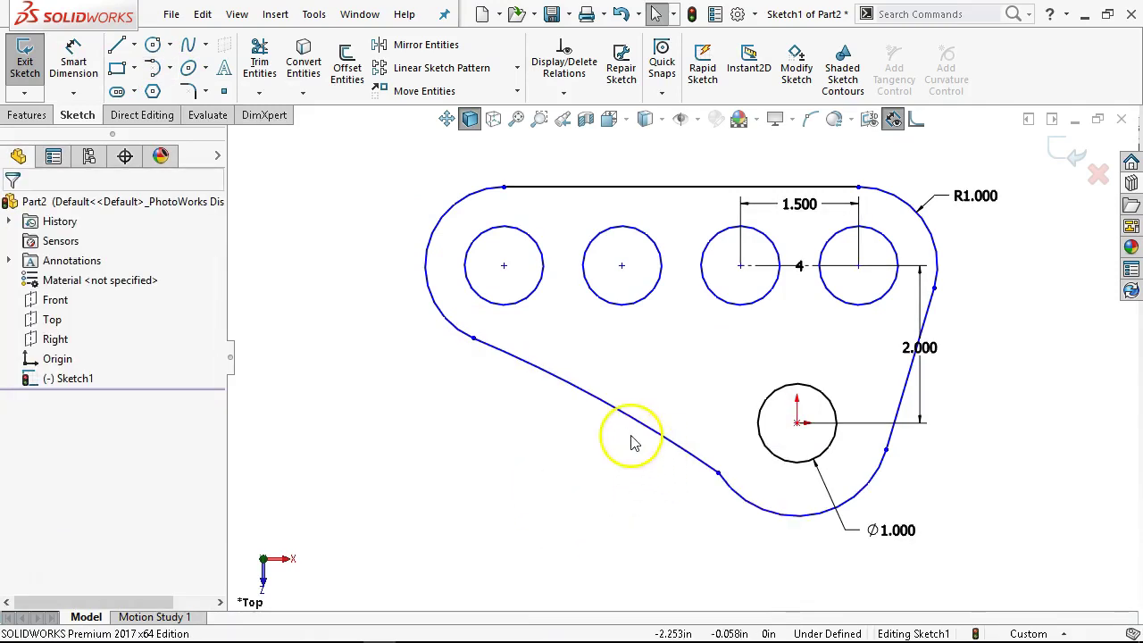
# - Add a Tangent relation between the long connecting arc and the lower arc
pyautogui.click(585, 404)
pyautogui.moveTo(473, 338); pyautogui.dragTo(523, 352)
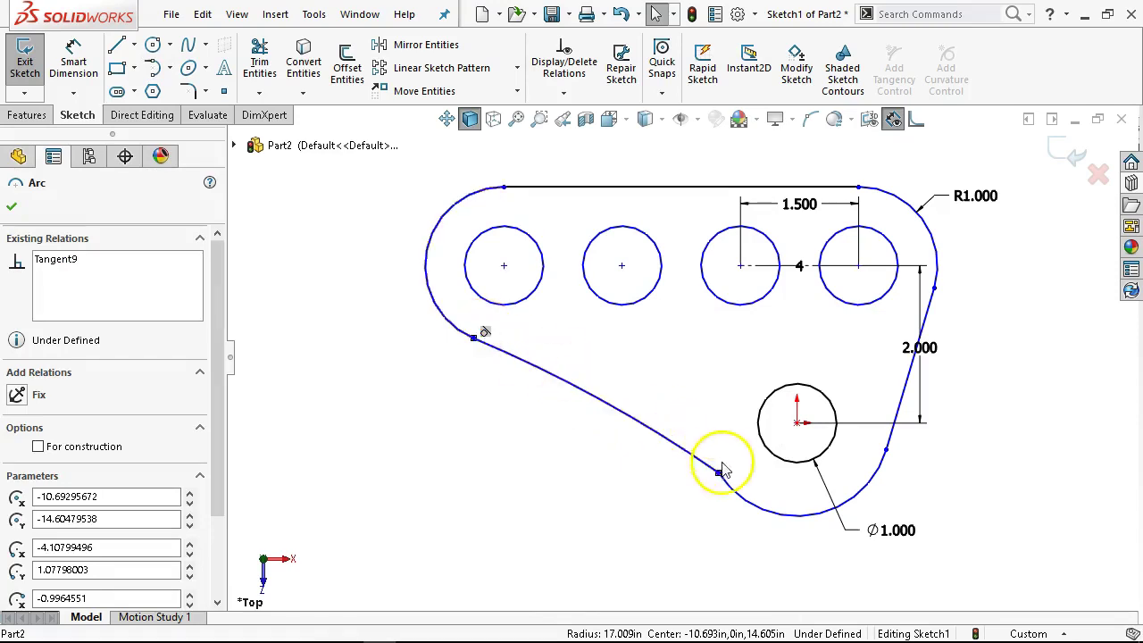
pyautogui.click(734, 487)
pyautogui.keyDown('ctrl'); pyautogui.click(693, 460); pyautogui.keyUp('ctrl')
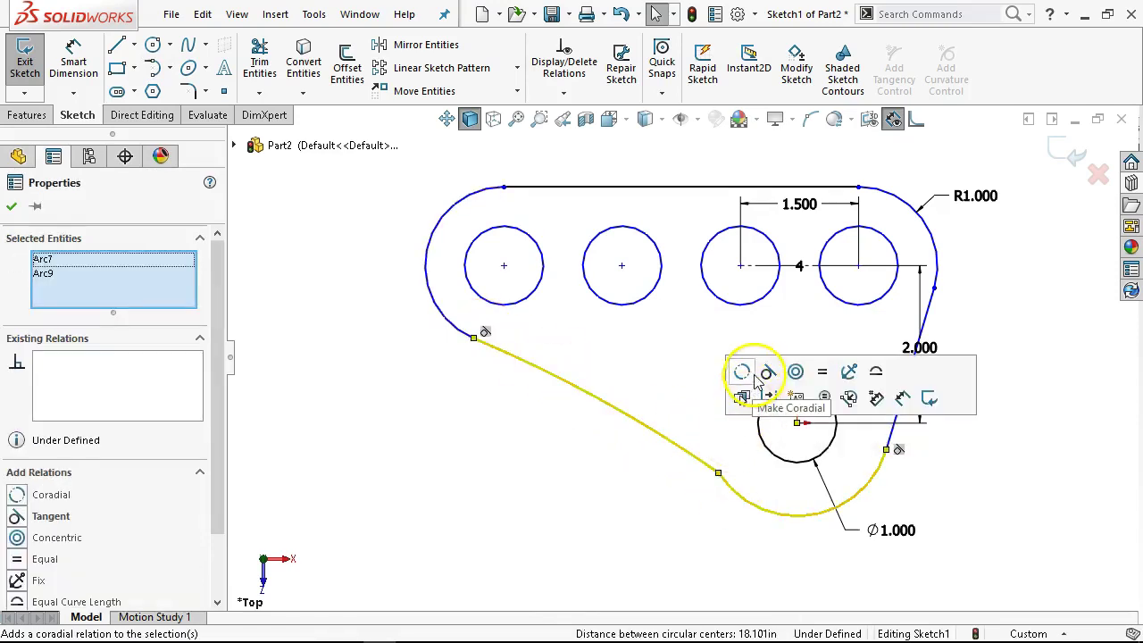
pyautogui.click(767, 375)
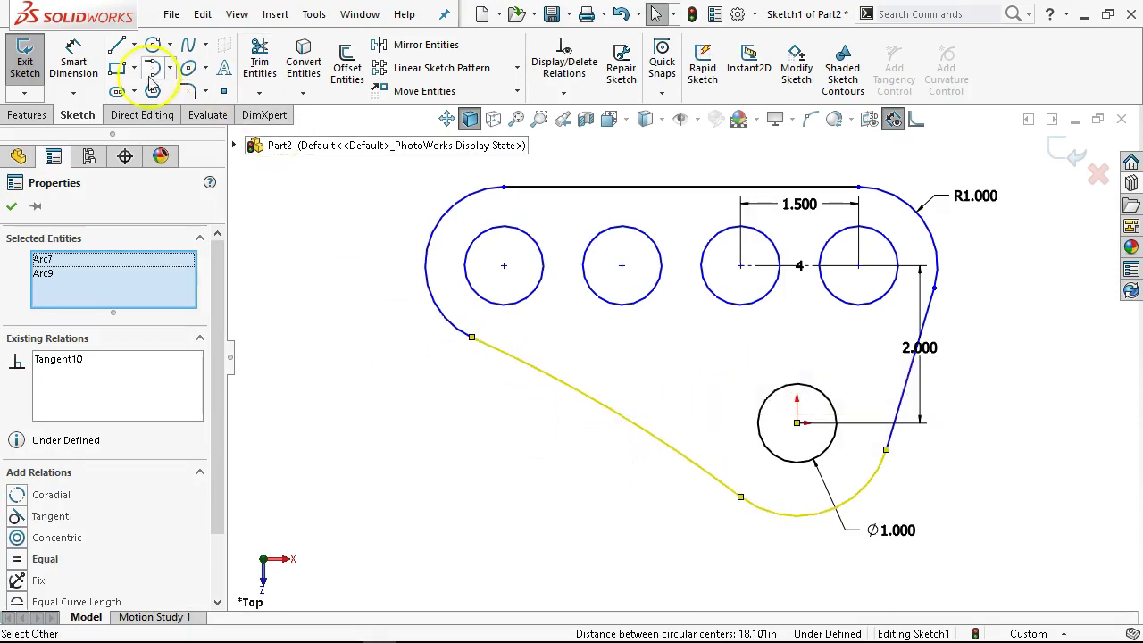
# - Dimension the long connecting arc with a radius of 4 in, consulting the Figure P2-20 drawing in the Acrobat PDF for the value
pyautogui.click(73, 62)
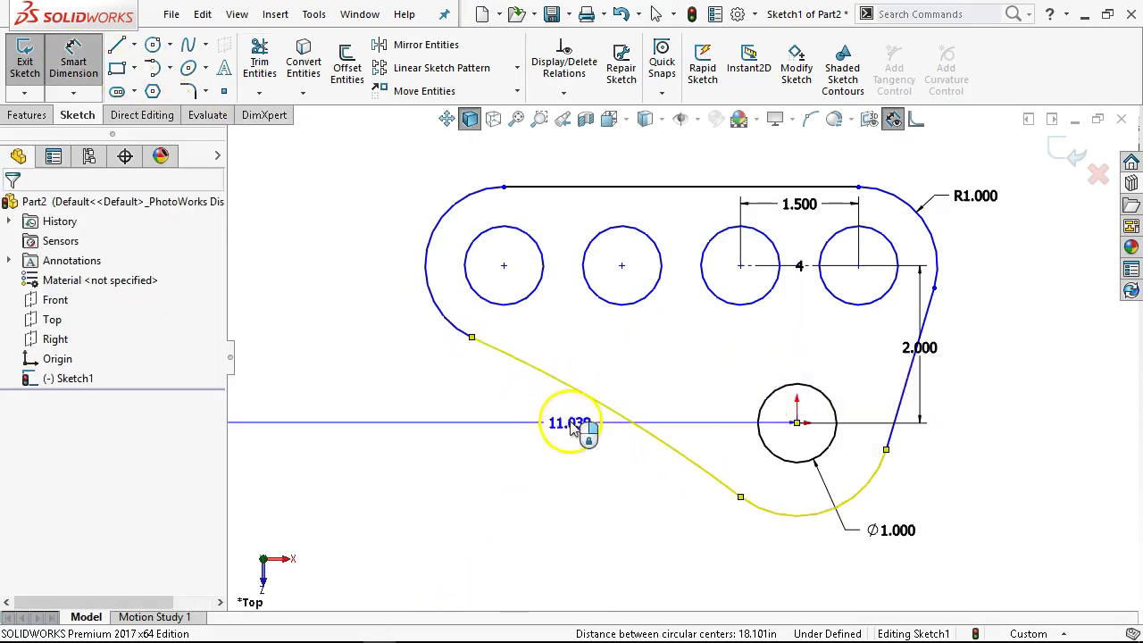
pyautogui.press('Escape')
pyautogui.rightClick(605, 426)
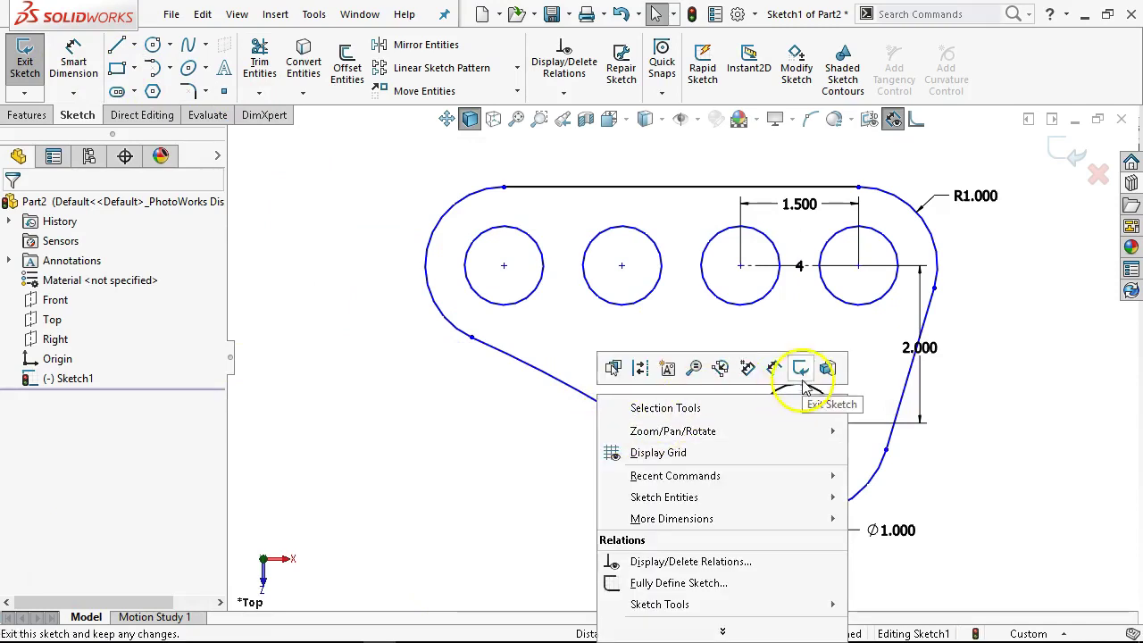
pyautogui.click(799, 366)
pyautogui.click(657, 445)
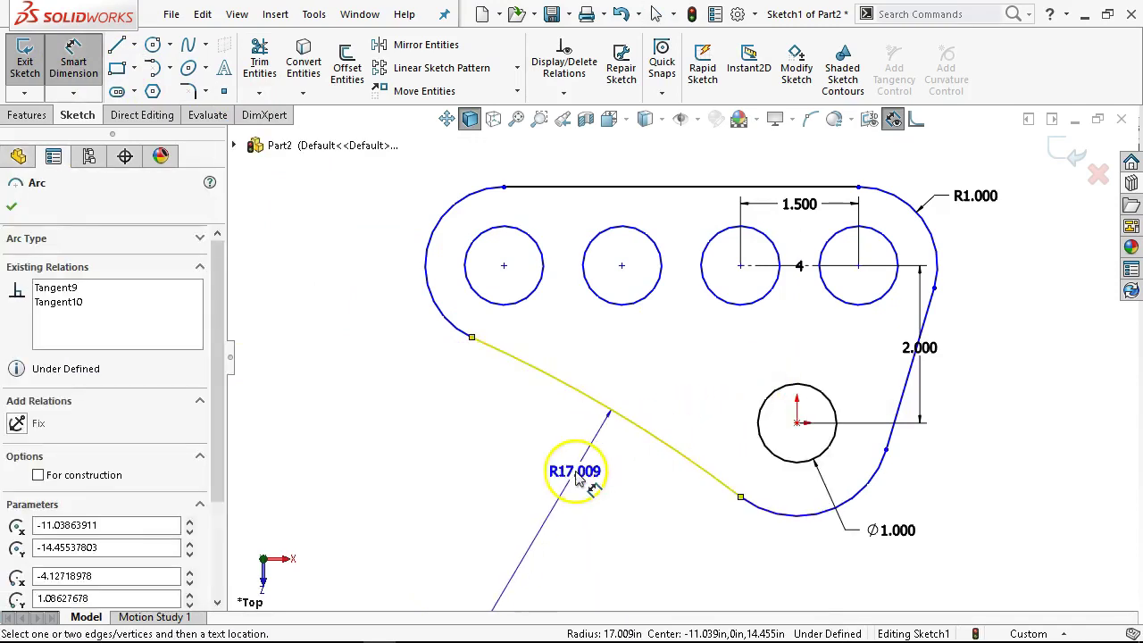
pyautogui.click(576, 475)
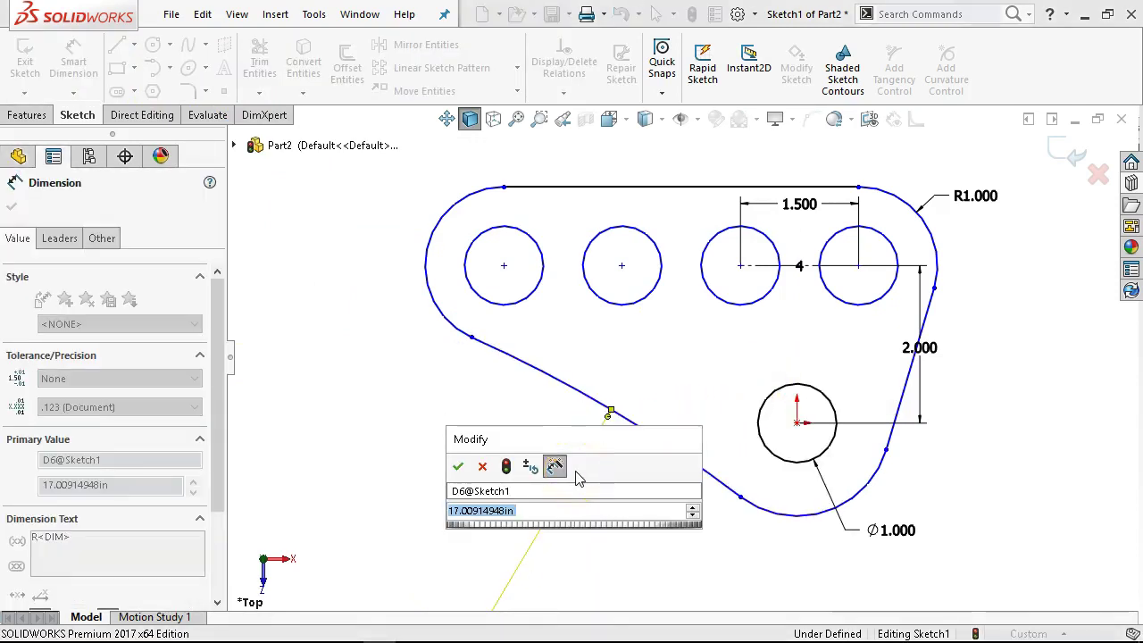
pyautogui.click(413, 630)
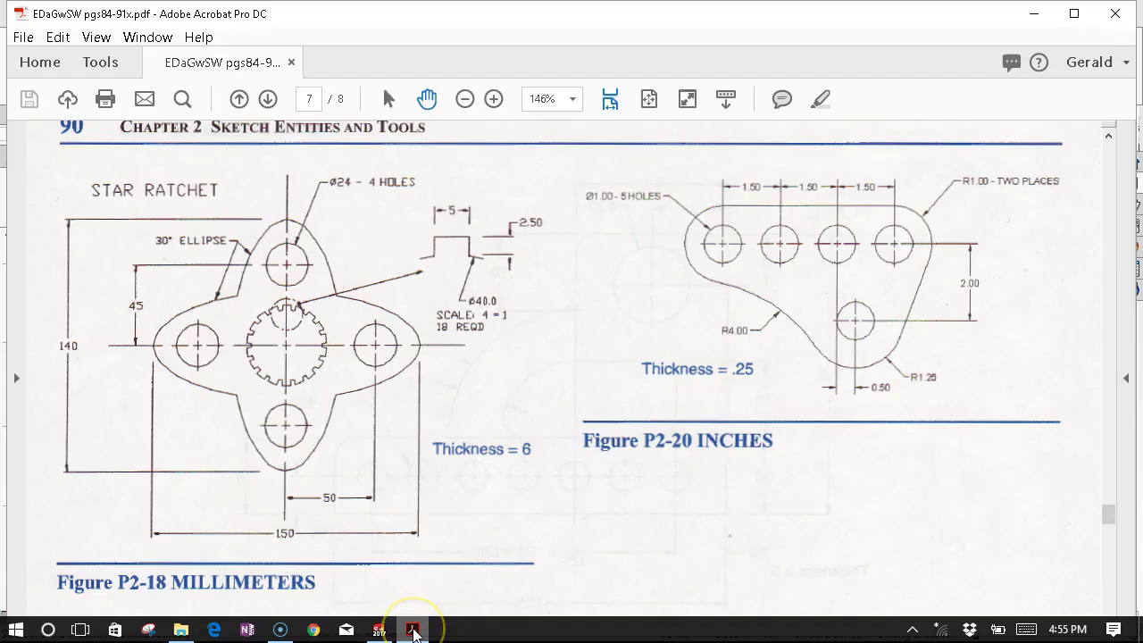
pyautogui.click(1034, 13)
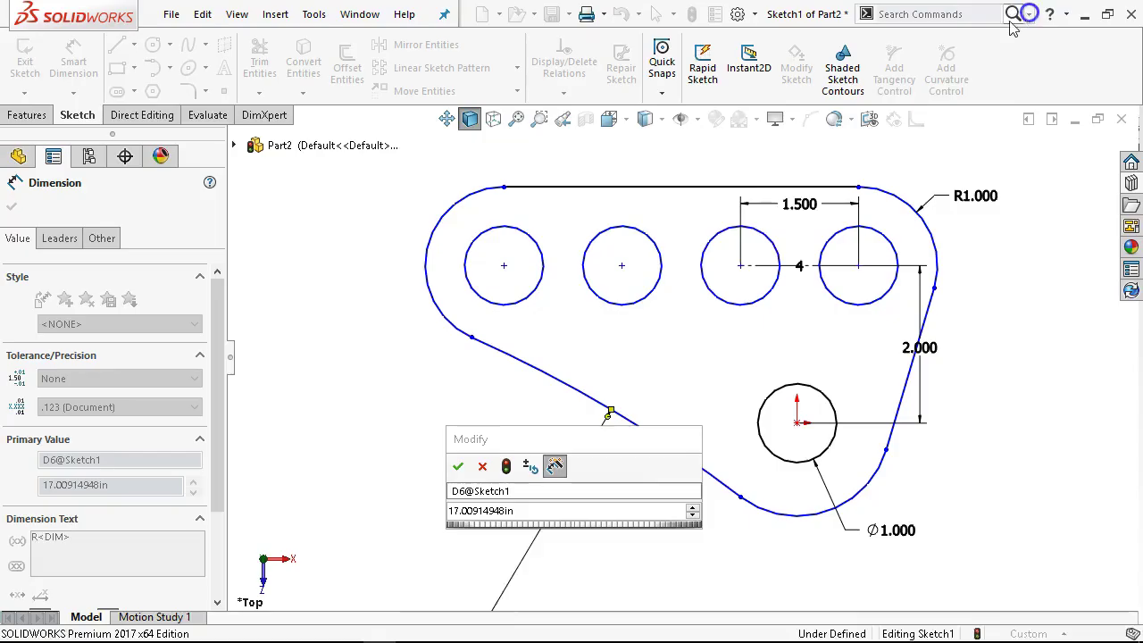
pyautogui.click(551, 511)
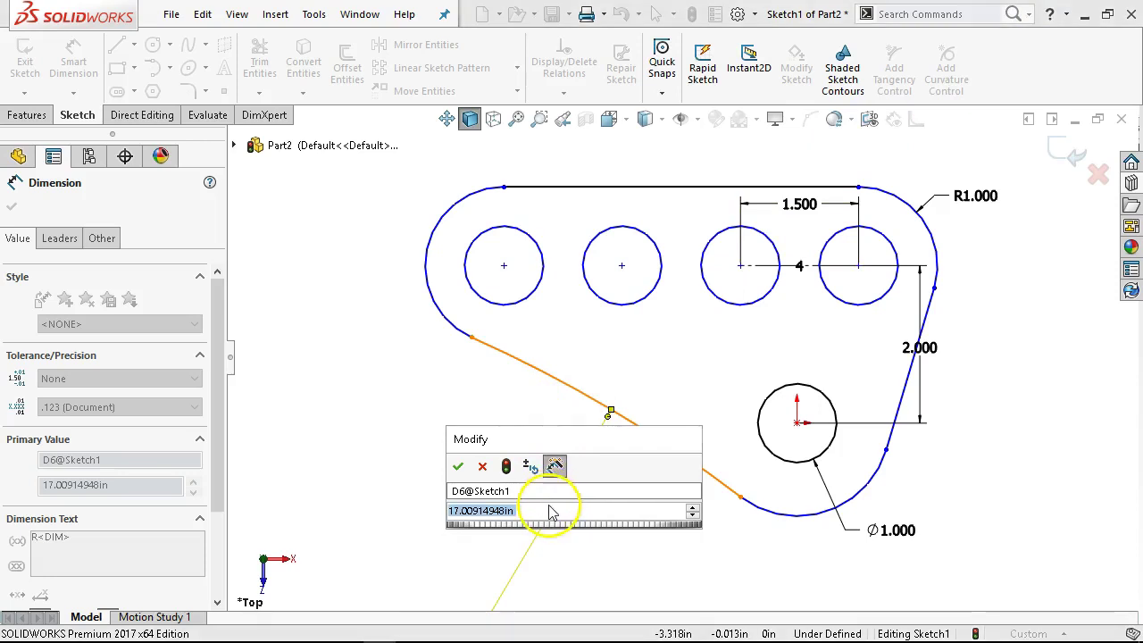
pyautogui.write('4')
pyautogui.press('Return')
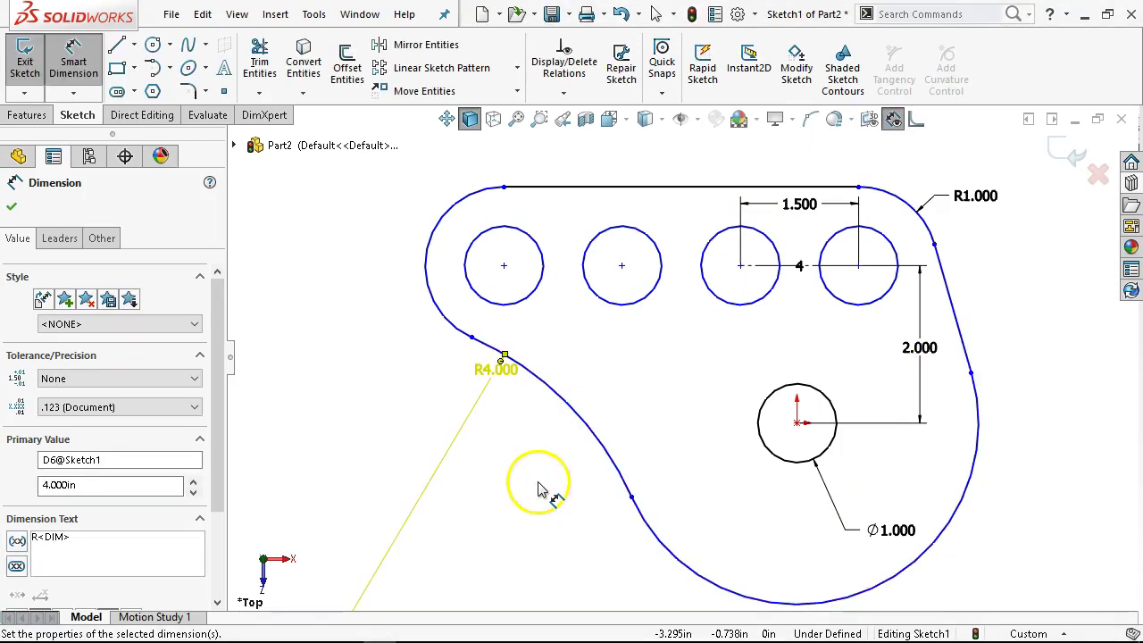
# - Dimension the lower arc around the single hole with a radius of 1.25 in
pyautogui.click(972, 503)
pyautogui.click(1027, 543)
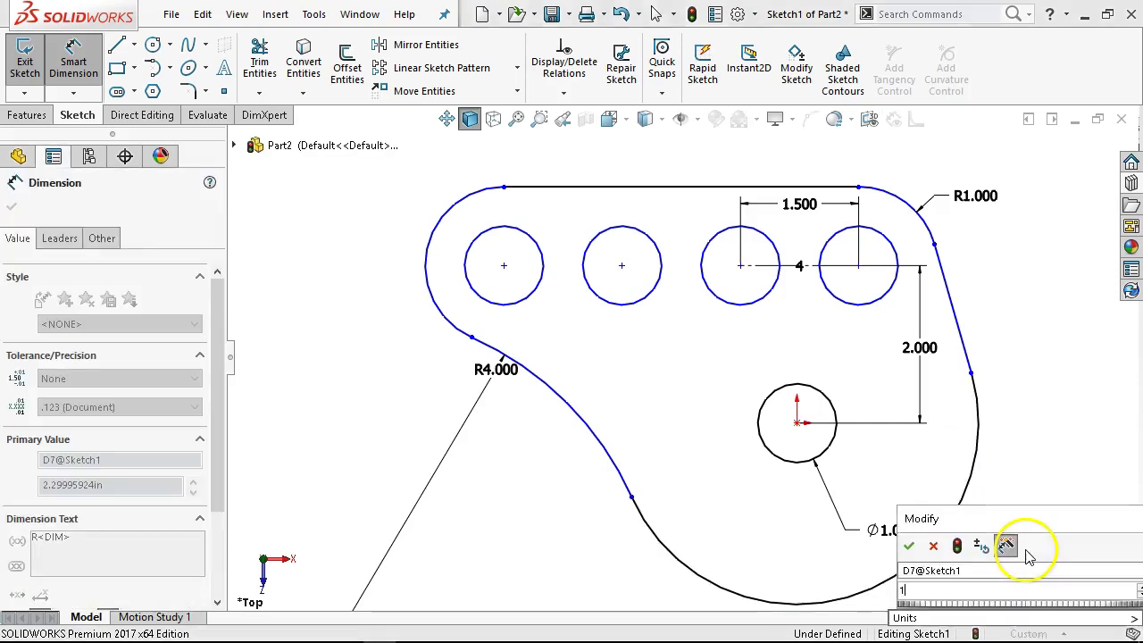
pyautogui.write('1.25')
pyautogui.press('Return')
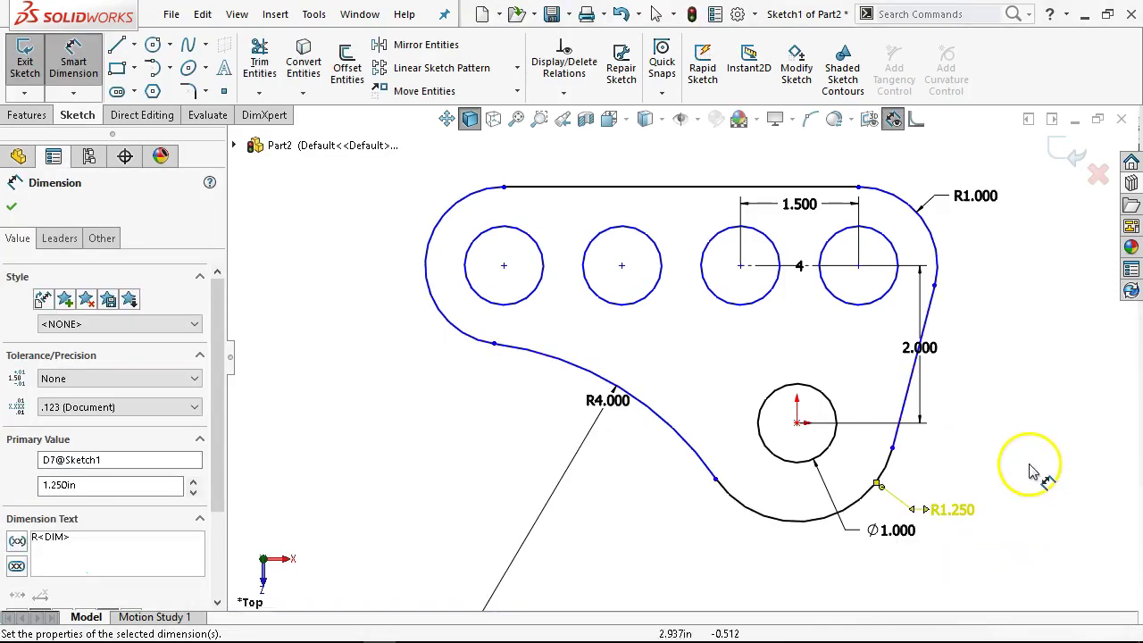
pyautogui.rightClick(991, 344)
pyautogui.click(975, 395)
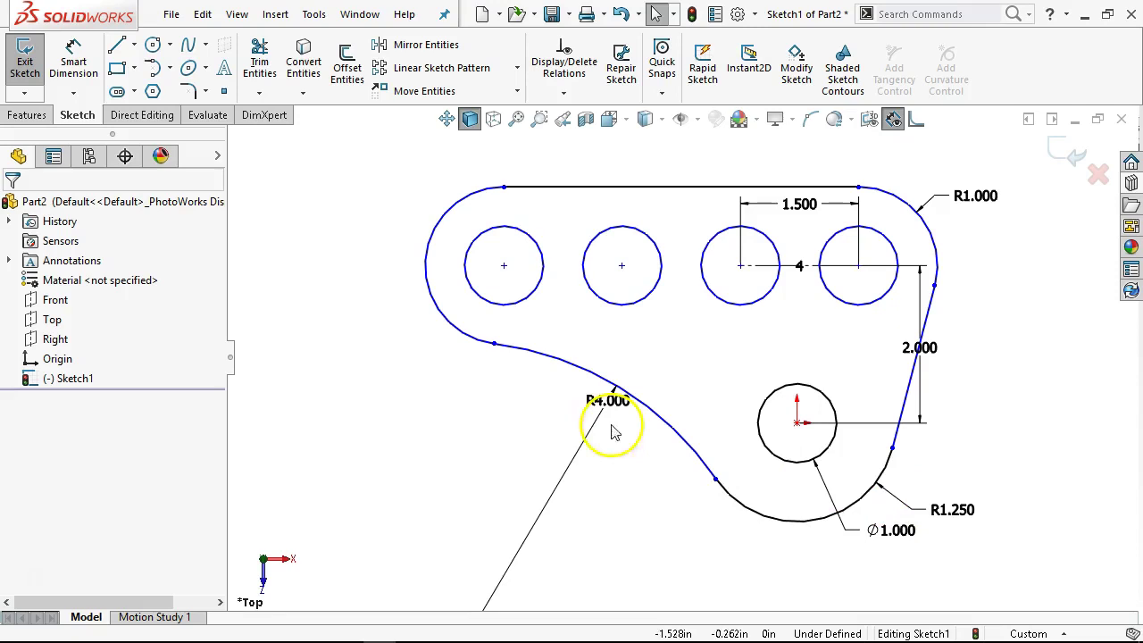
# - Test the hole row's freedom by shifting its leftmost center, and look up the remaining hole offset in the Figure P2-20 PDF
pyautogui.moveTo(506, 268)
pyautogui.mouseDown()
pyautogui.moveTo(437, 268)
pyautogui.moveTo(533, 265)
pyautogui.moveTo(433, 260)
pyautogui.moveTo(589, 257)
pyautogui.moveTo(509, 250)
pyautogui.mouseUp()
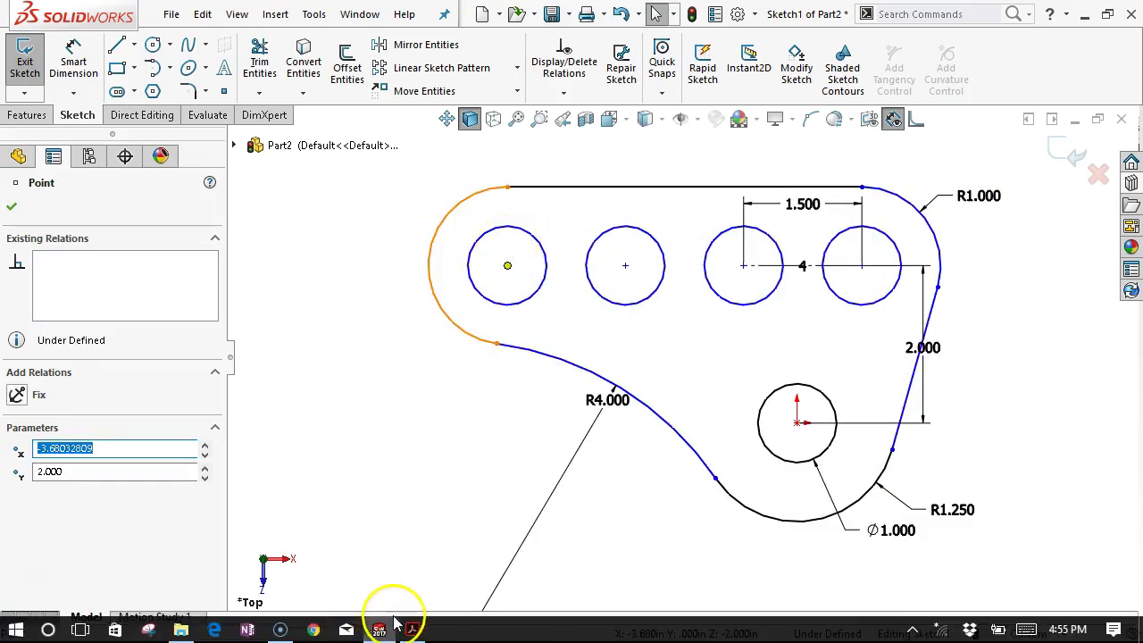
pyautogui.click(413, 630)
pyautogui.scroll(1, 893, 350)
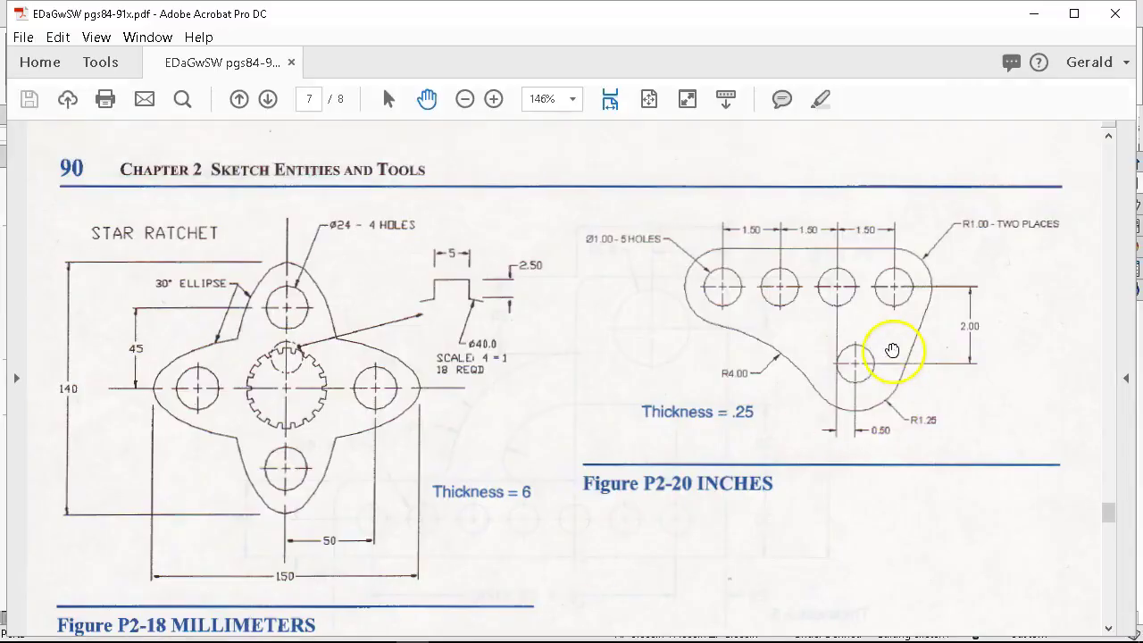
pyautogui.scroll(-1, 890, 351)
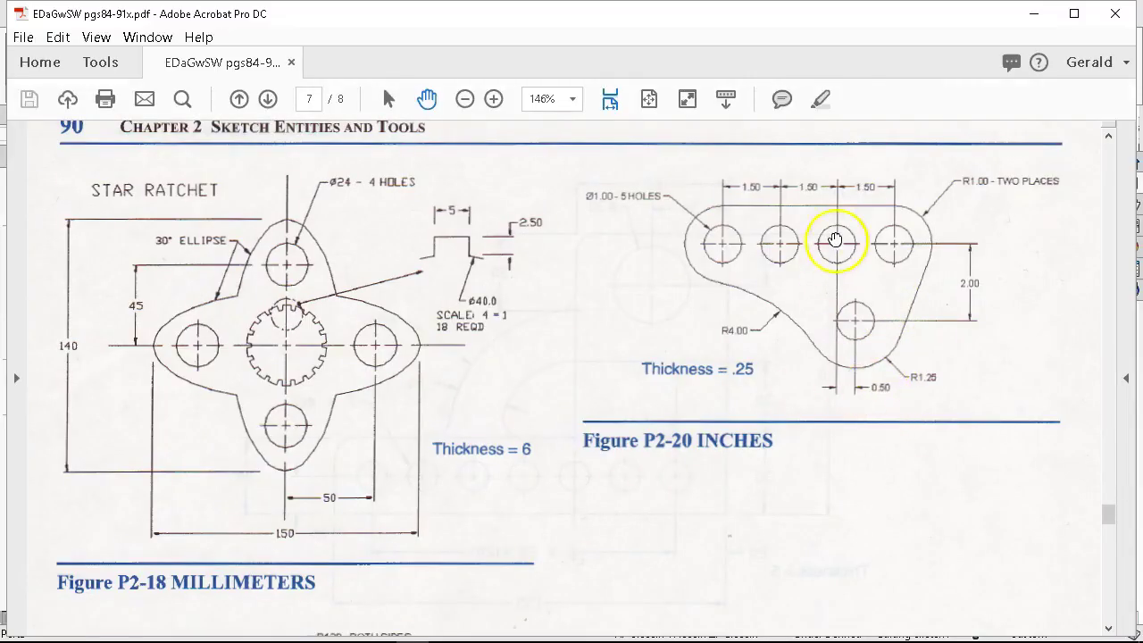
pyautogui.click(1038, 13)
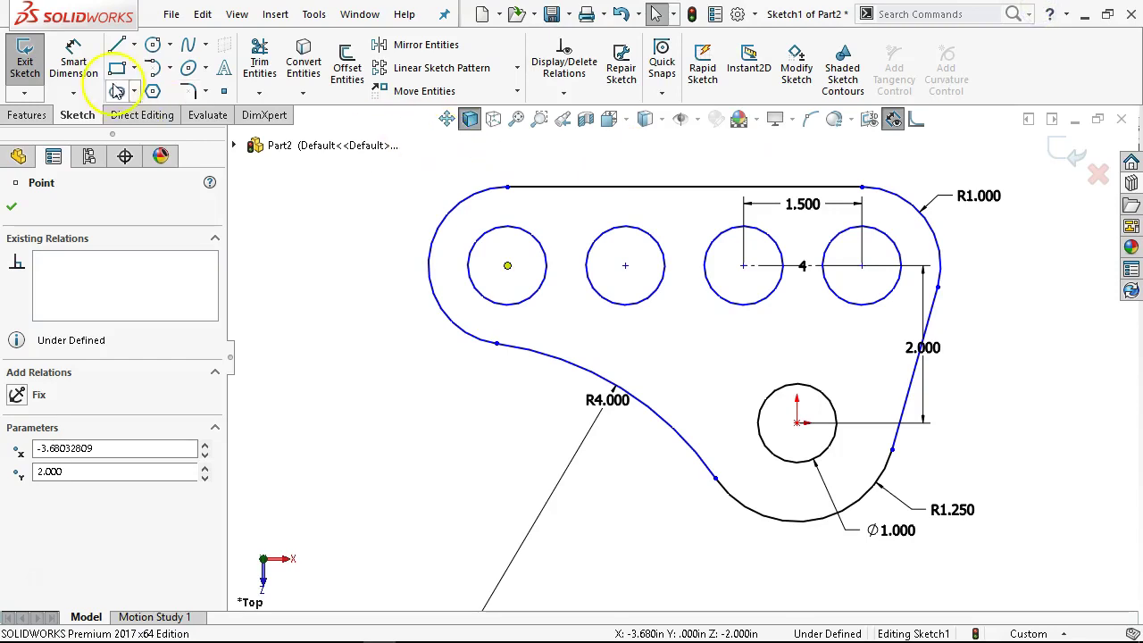
pyautogui.click(73, 62)
pyautogui.click(785, 460)
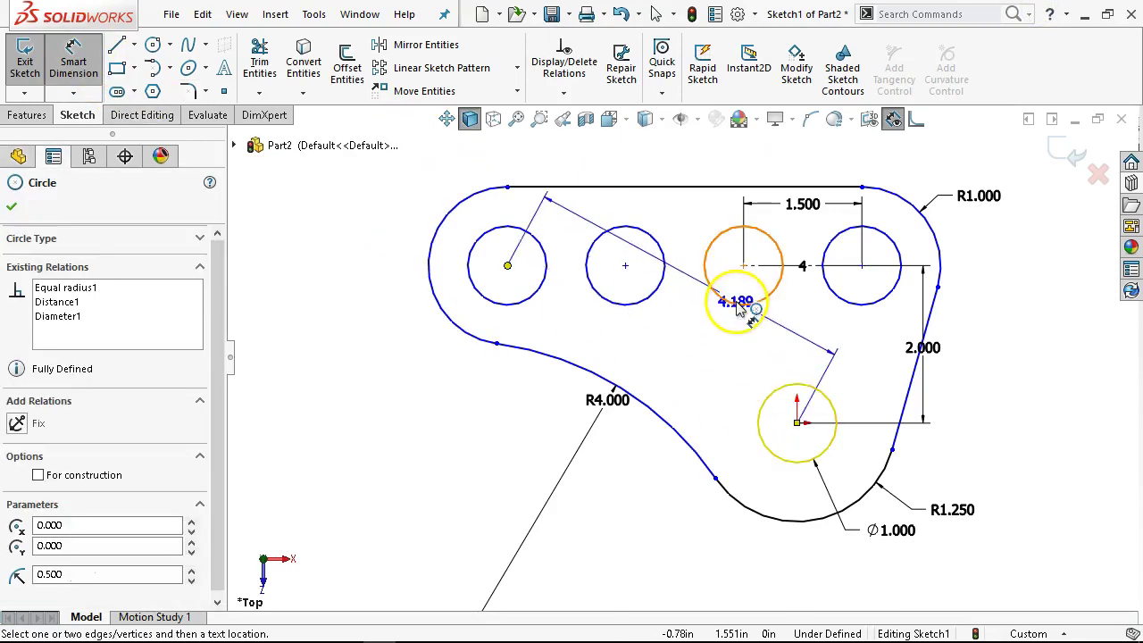
pyautogui.click(720, 290)
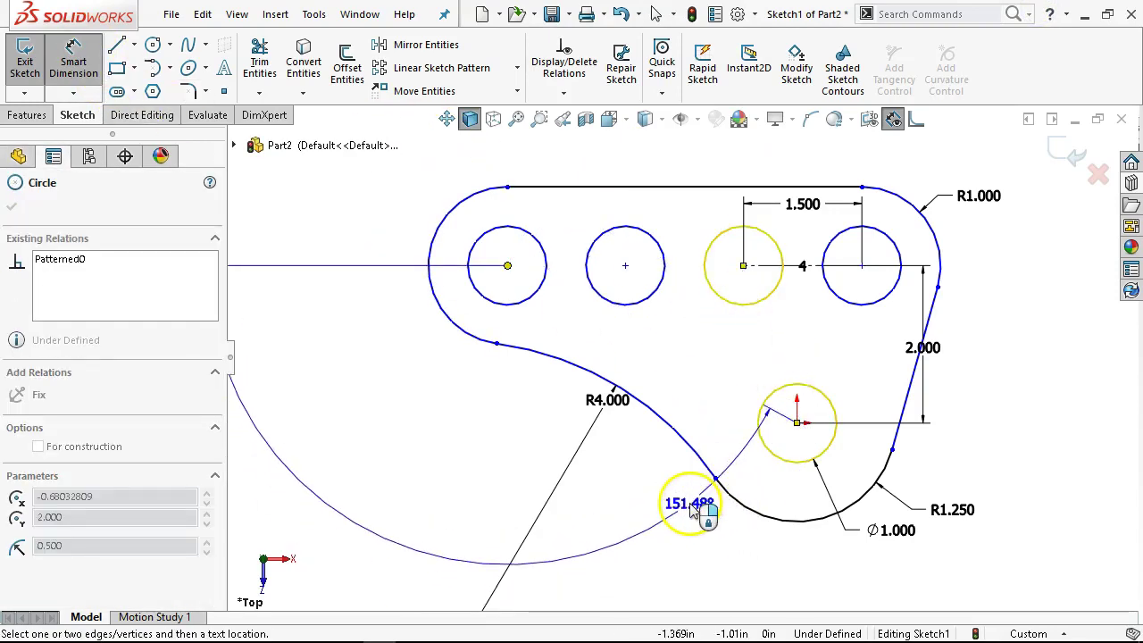
pyautogui.click(765, 438)
pyautogui.press('Escape')
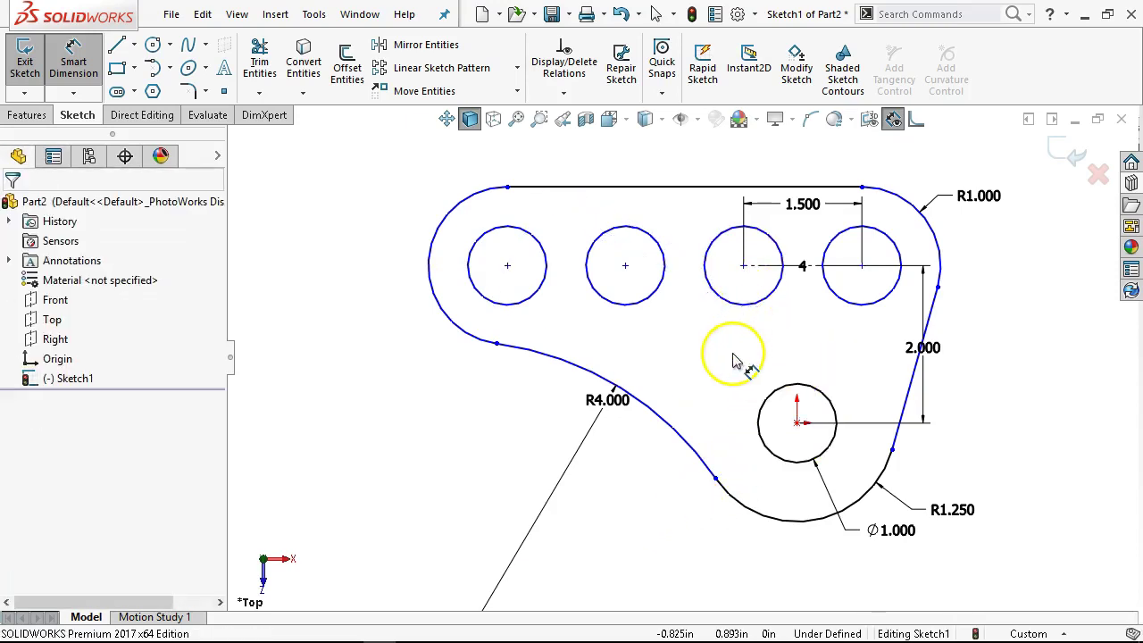
# - Dimension the horizontal distance between the lower hole and the third hole of the upper row as 0.5 in
pyautogui.click(773, 405)
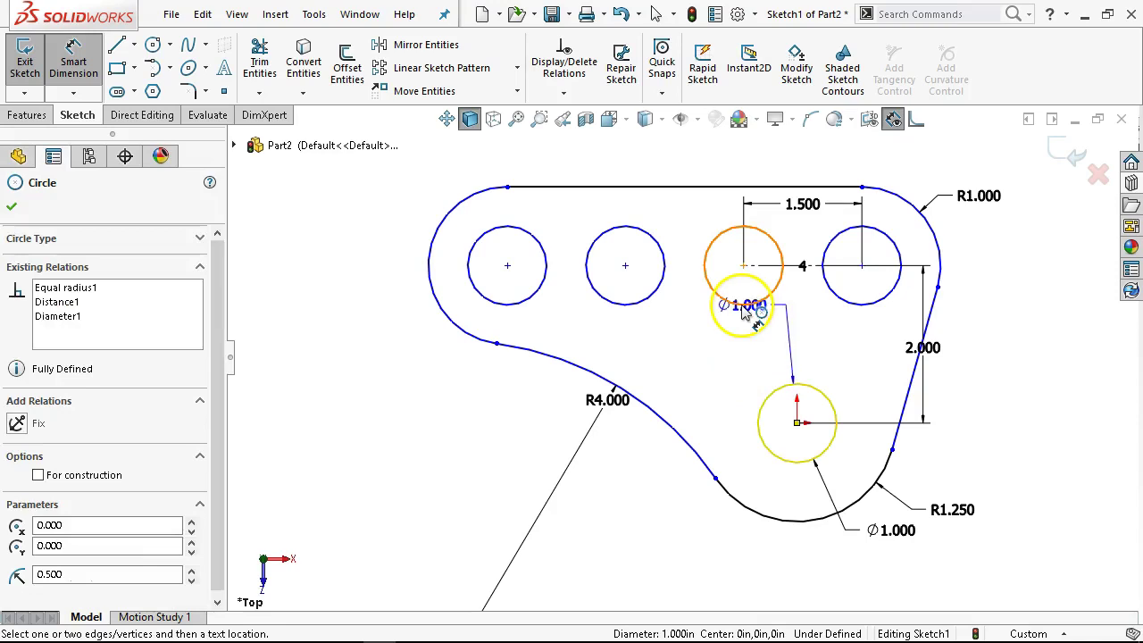
pyautogui.click(744, 306)
pyautogui.click(761, 551)
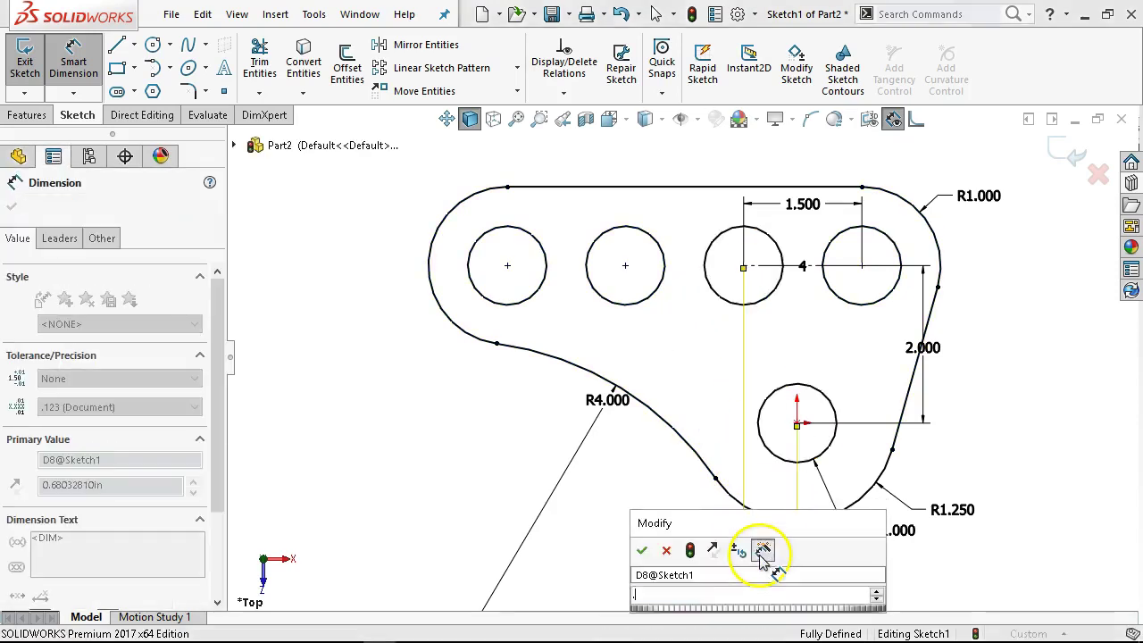
pyautogui.write('.5')
pyautogui.press('Return')
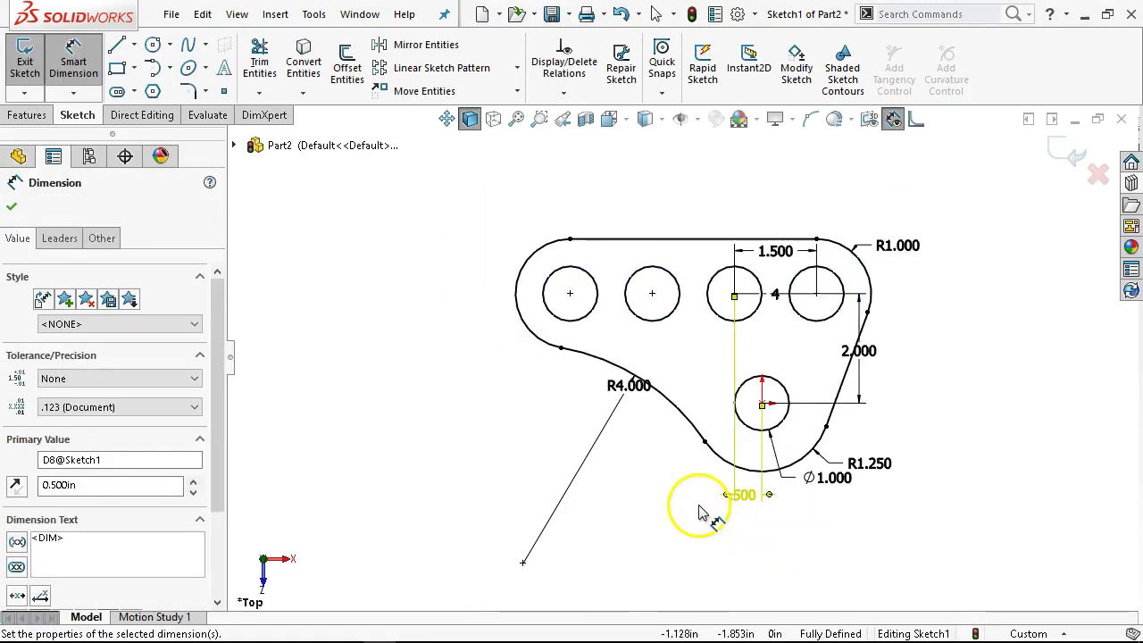
pyautogui.rightClick(492, 391)
pyautogui.click(500, 441)
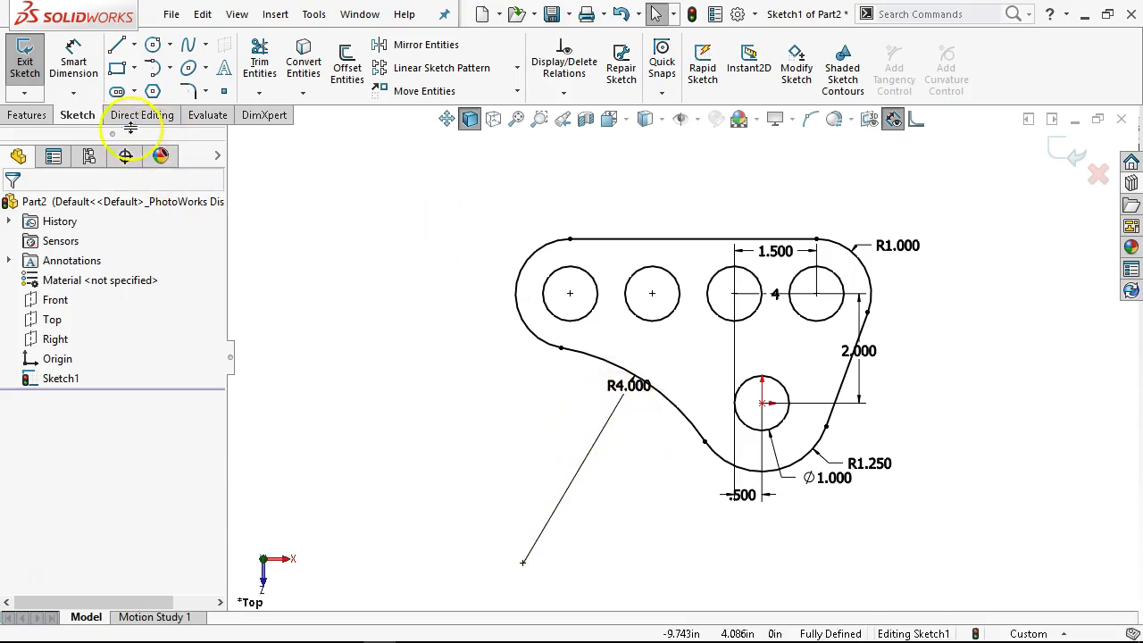
# - Extrude the plate sketch as a Blind boss 0.25 in thick
pyautogui.click(27, 114)
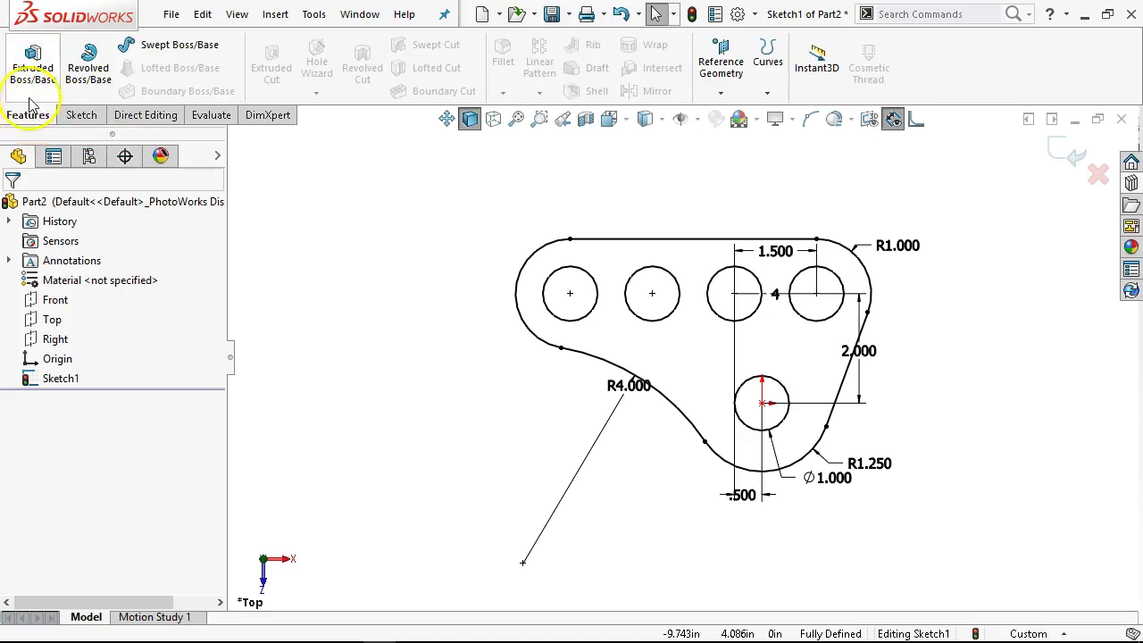
pyautogui.click(47, 100)
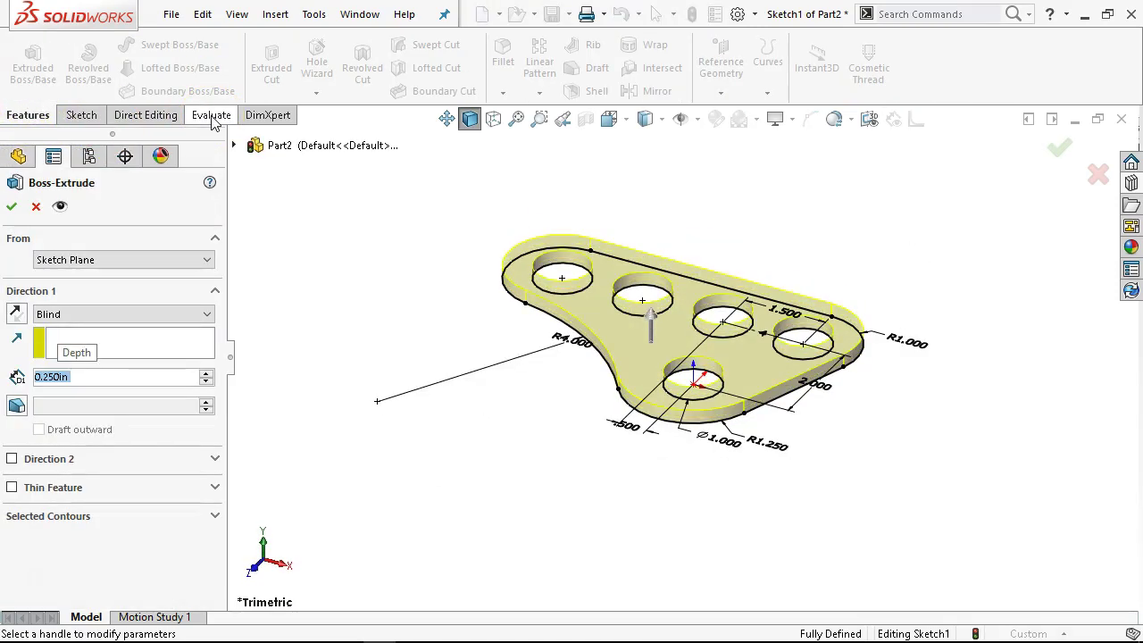
pyautogui.click(11, 208)
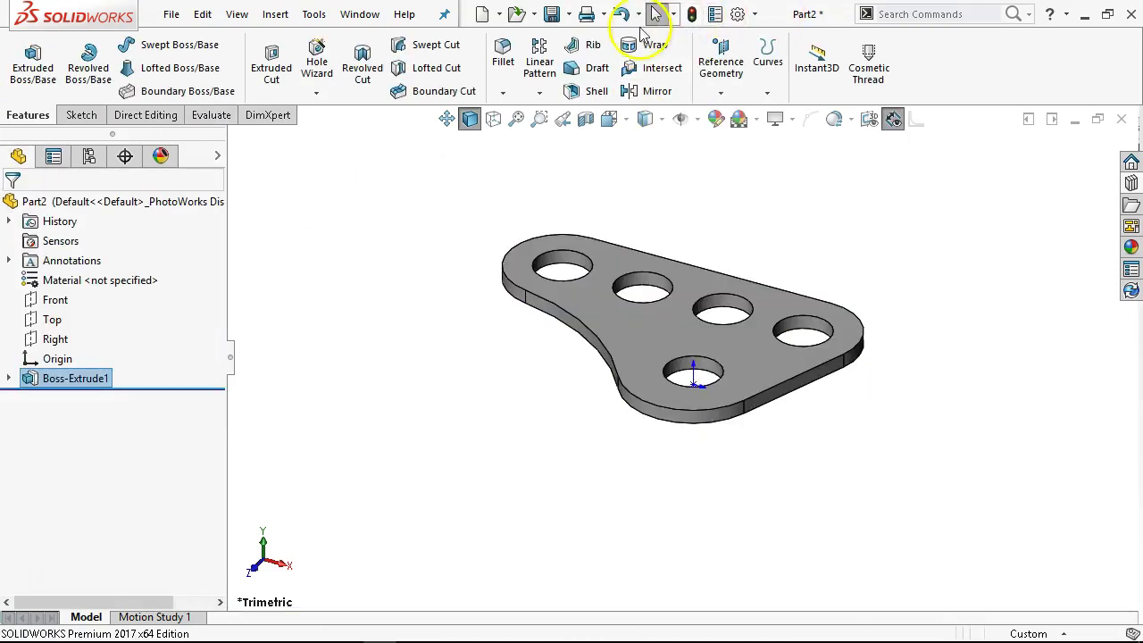
# - Save the part in the Ch2 folder as JL P2-19.SLDPRT and close it
pyautogui.click(551, 13)
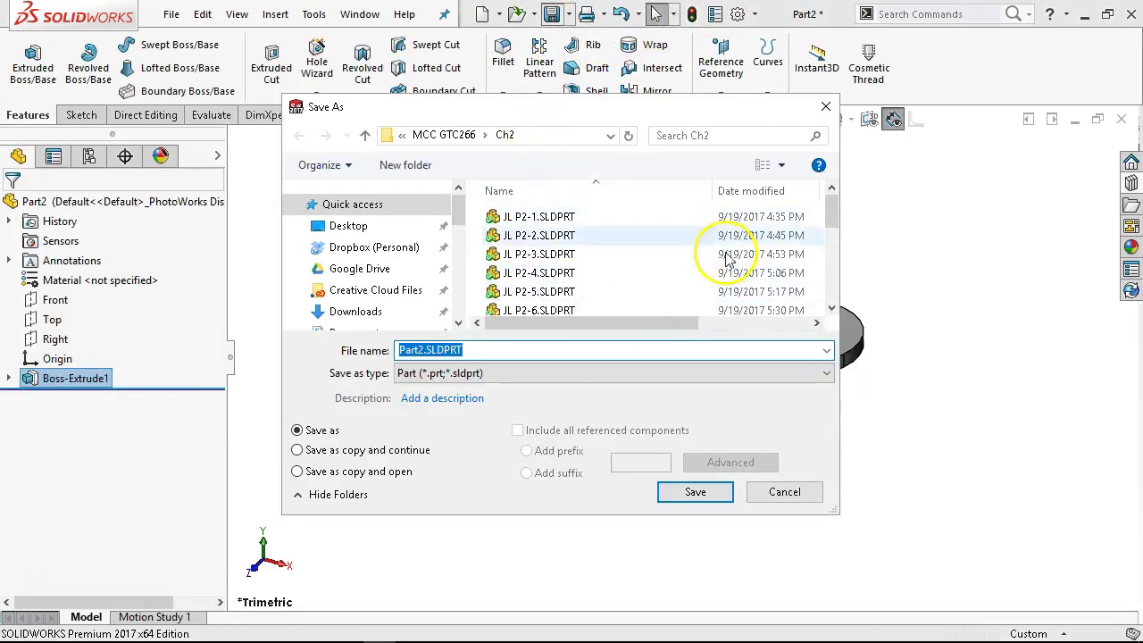
pyautogui.scroll(-4, 782, 302)
pyautogui.click(543, 304)
pyautogui.click(472, 350)
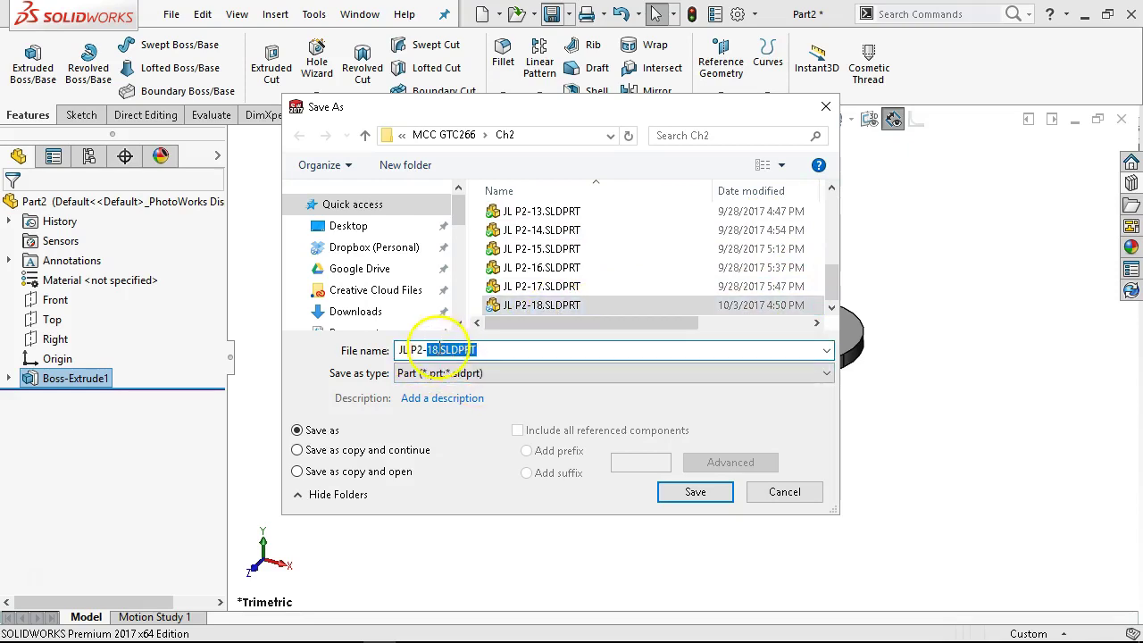
pyautogui.write('1')
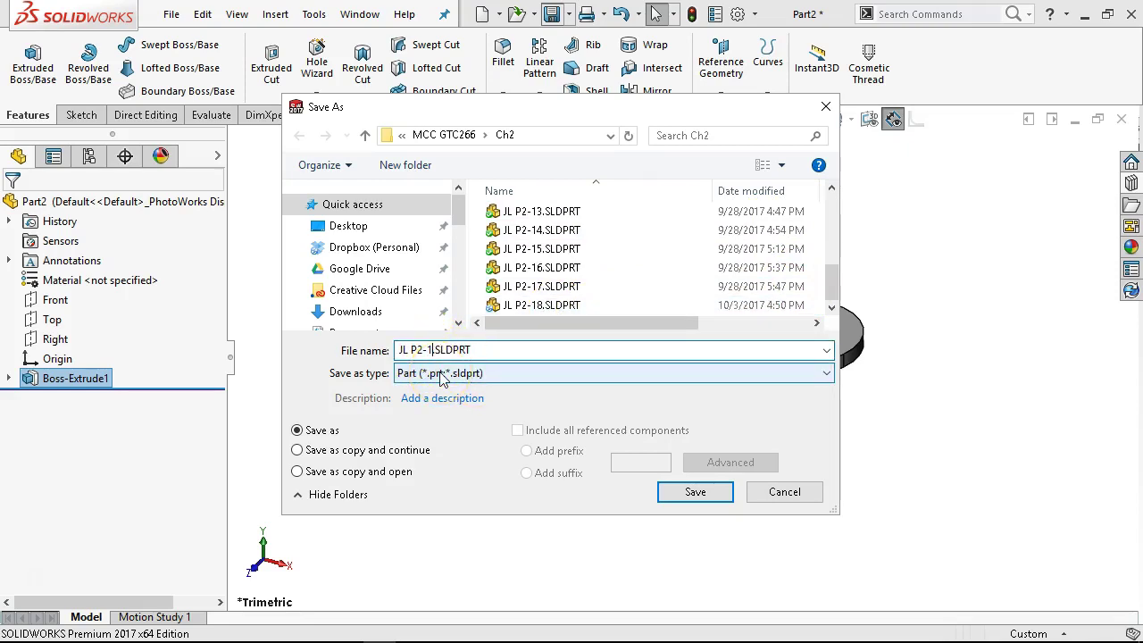
pyautogui.write('9')
pyautogui.press('Return')
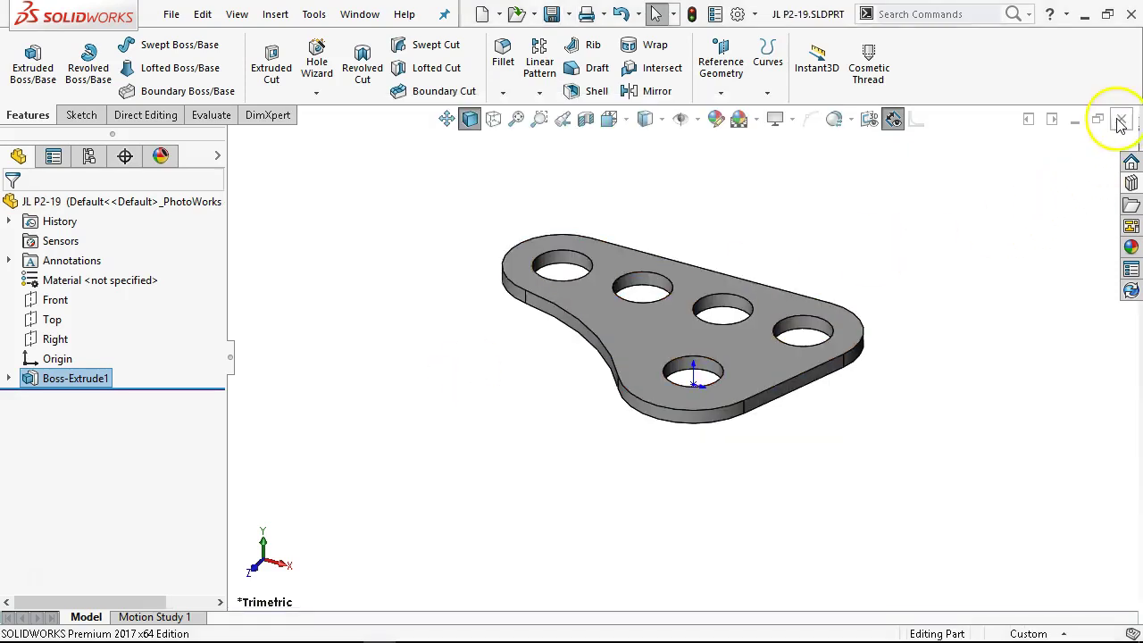
pyautogui.click(1120, 119)
# - Review the 7.25 mm thick four-hole plate drawing in the Acrobat PDF and create a SOLIDWORKS part from the Part Metric template
pyautogui.click(412, 629)
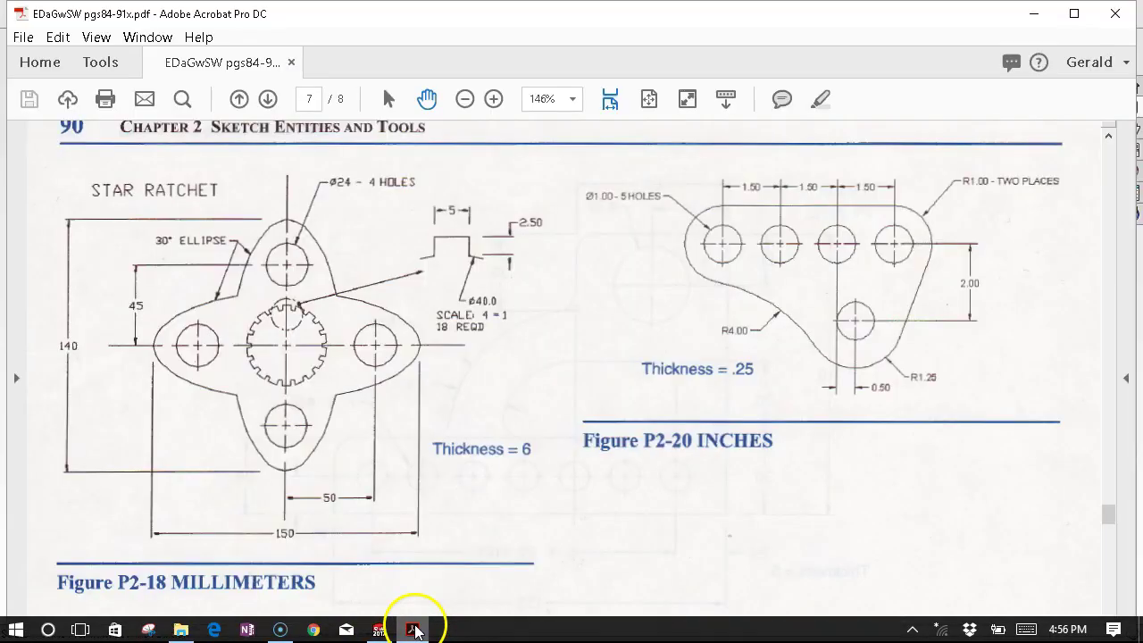
pyautogui.scroll(-10, 561, 459)
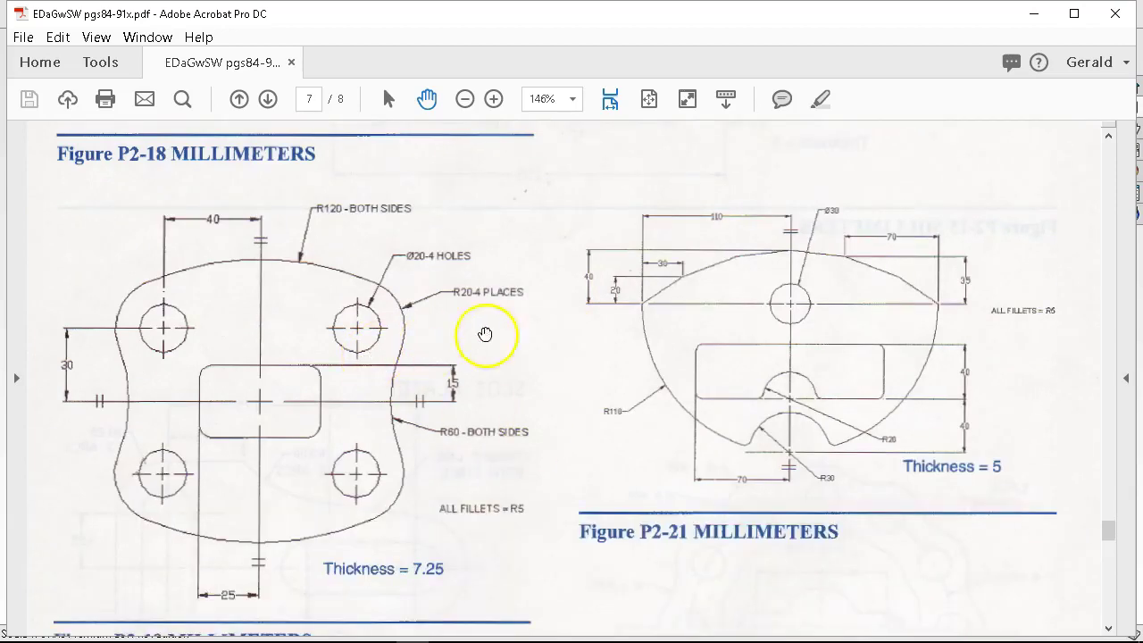
pyautogui.scroll(10, 592, 332)
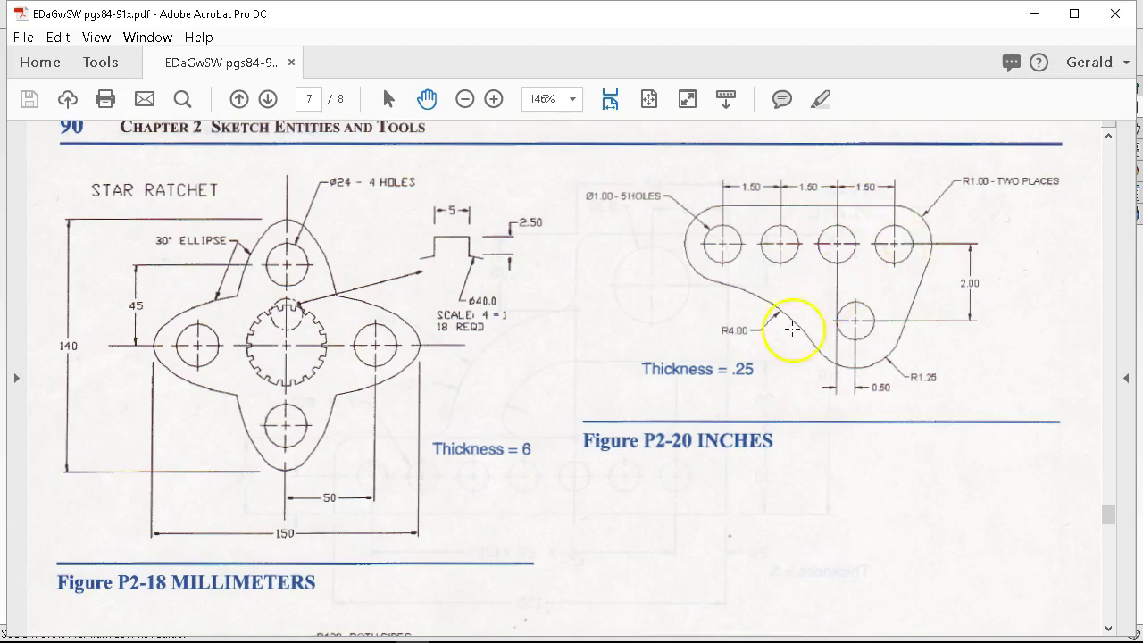
pyautogui.scroll(-10, 792, 329)
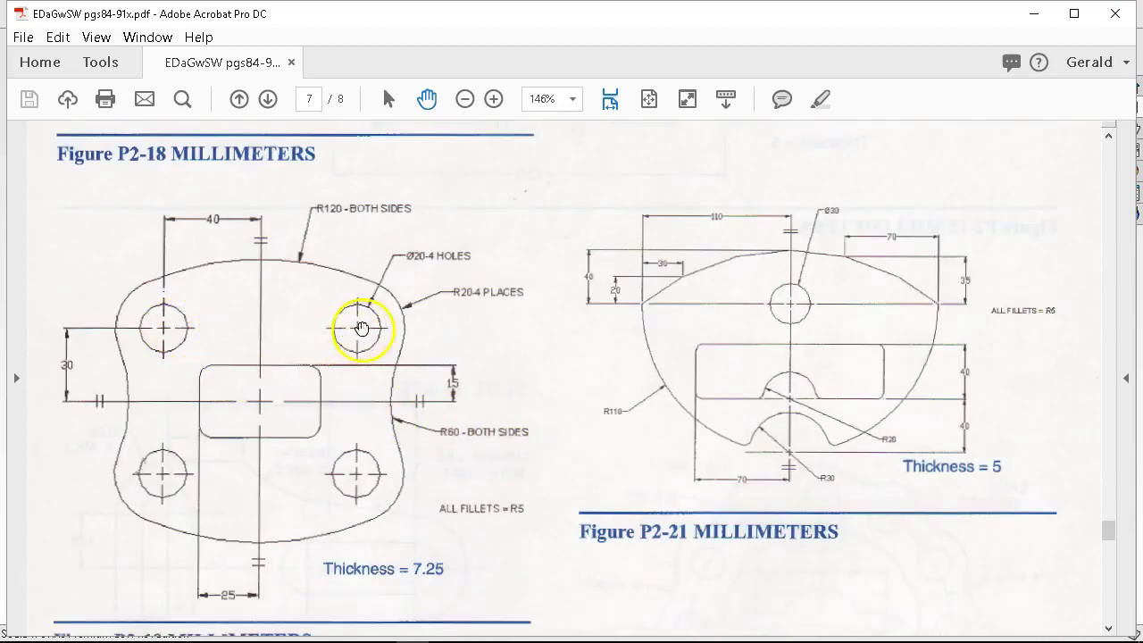
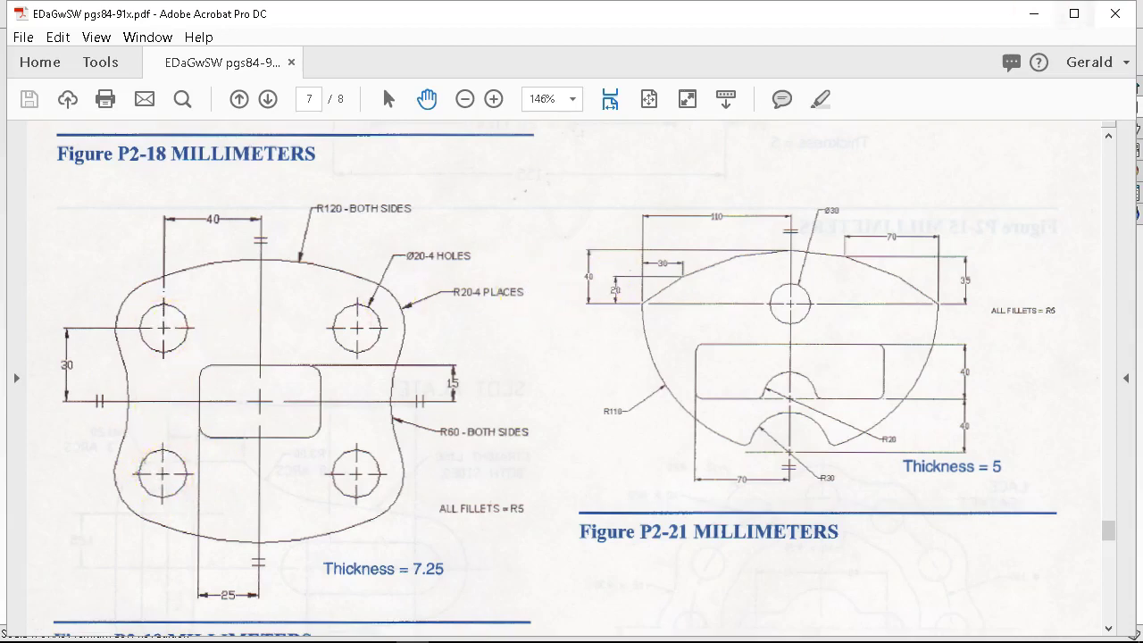
pyautogui.click(1036, 14)
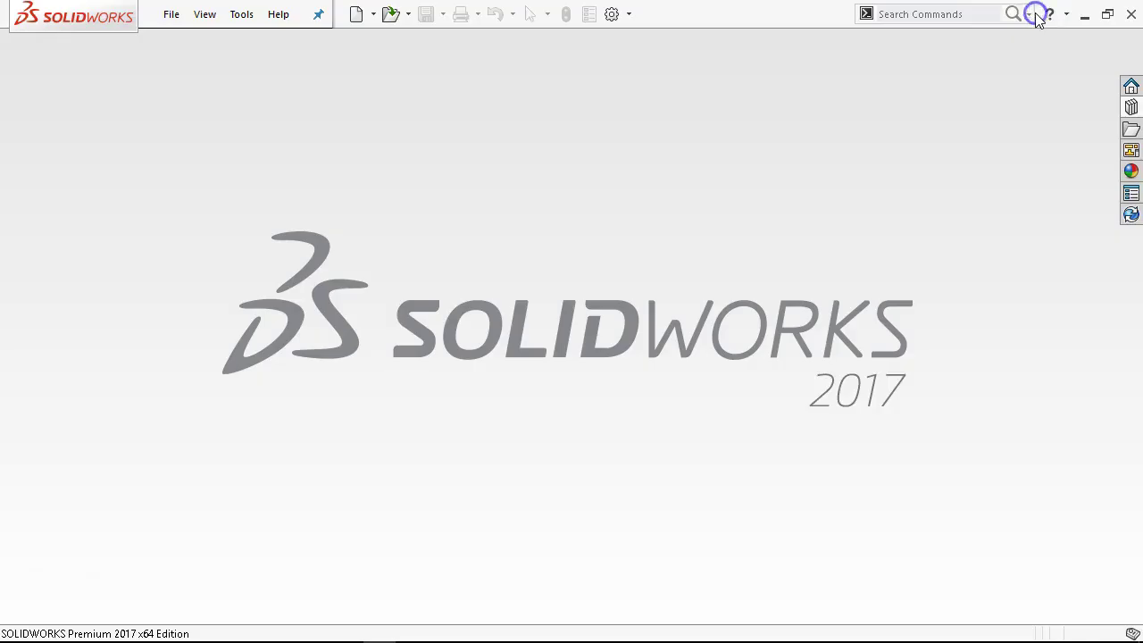
pyautogui.click(171, 14)
pyautogui.click(183, 42)
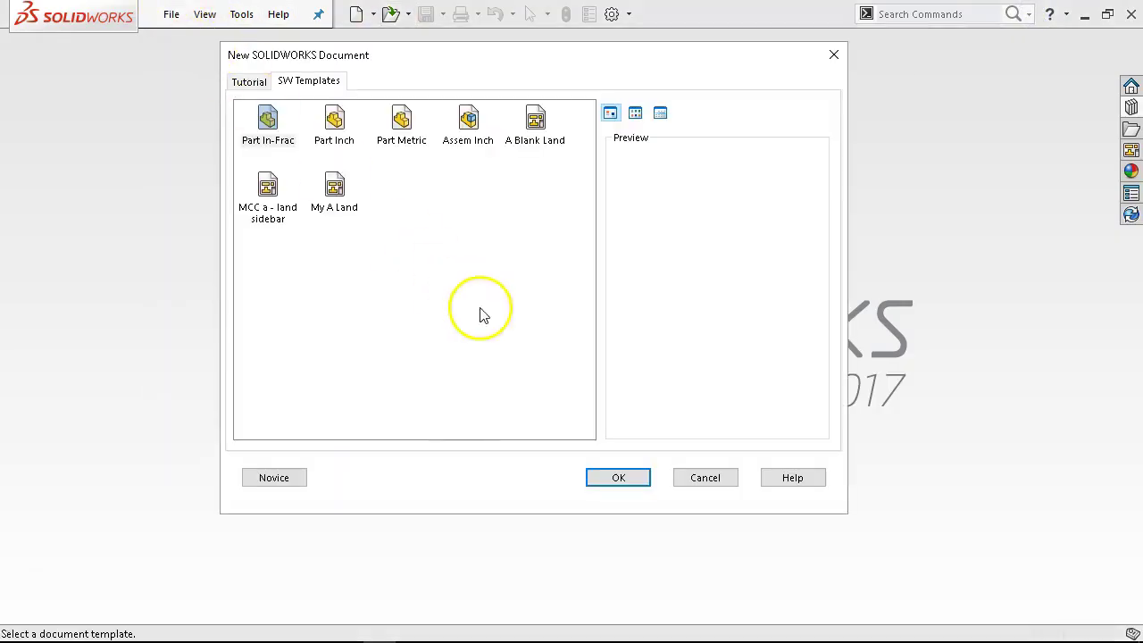
pyautogui.click(281, 133)
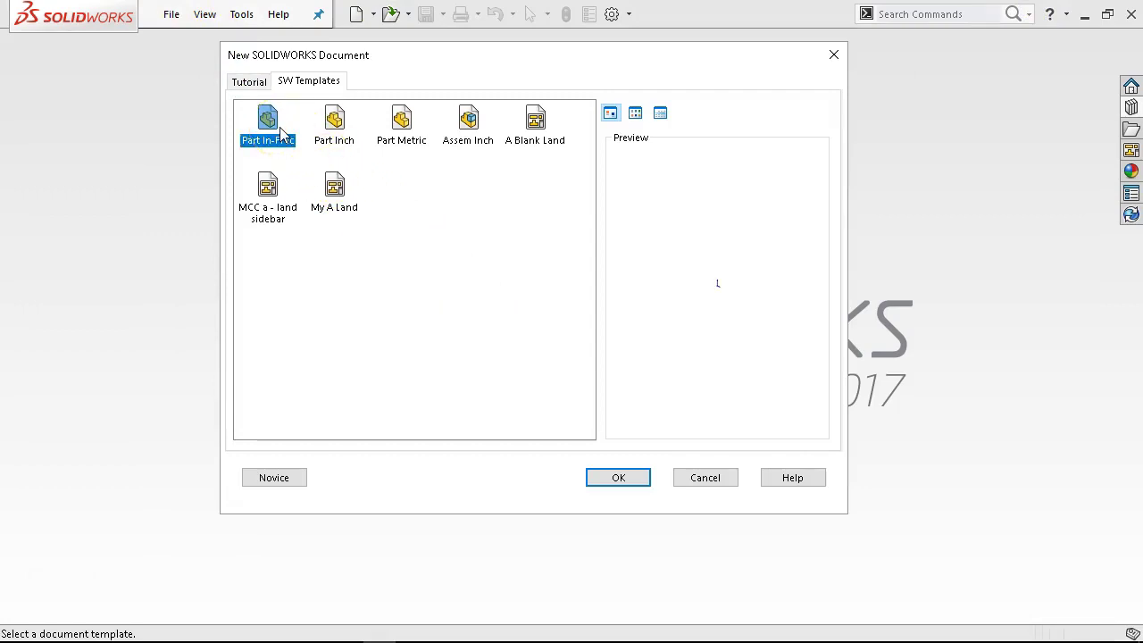
pyautogui.doubleClick(399, 126)
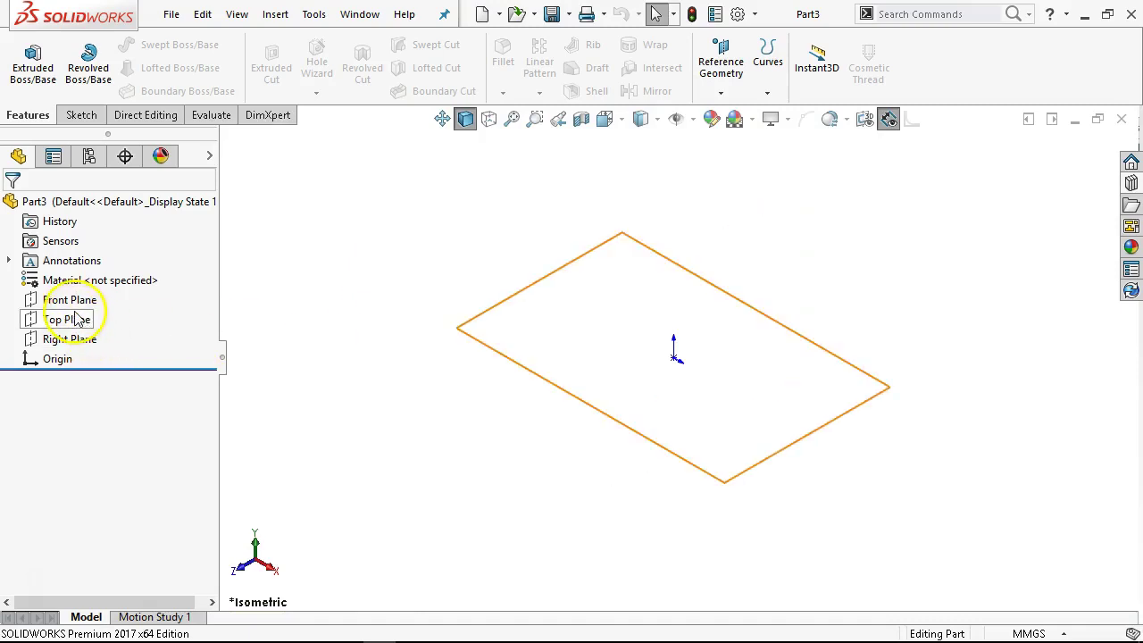
# - Start a sketch on the Front Plane and draw an infinite horizontal line through the origin
pyautogui.click(71, 301)
pyautogui.click(89, 280)
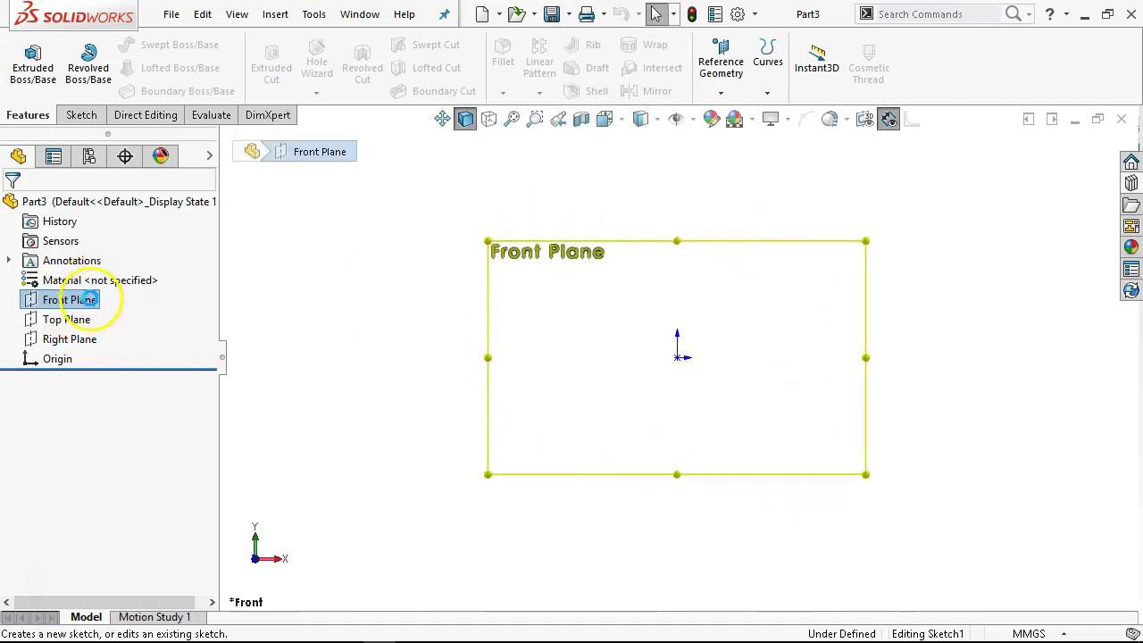
pyautogui.click(133, 45)
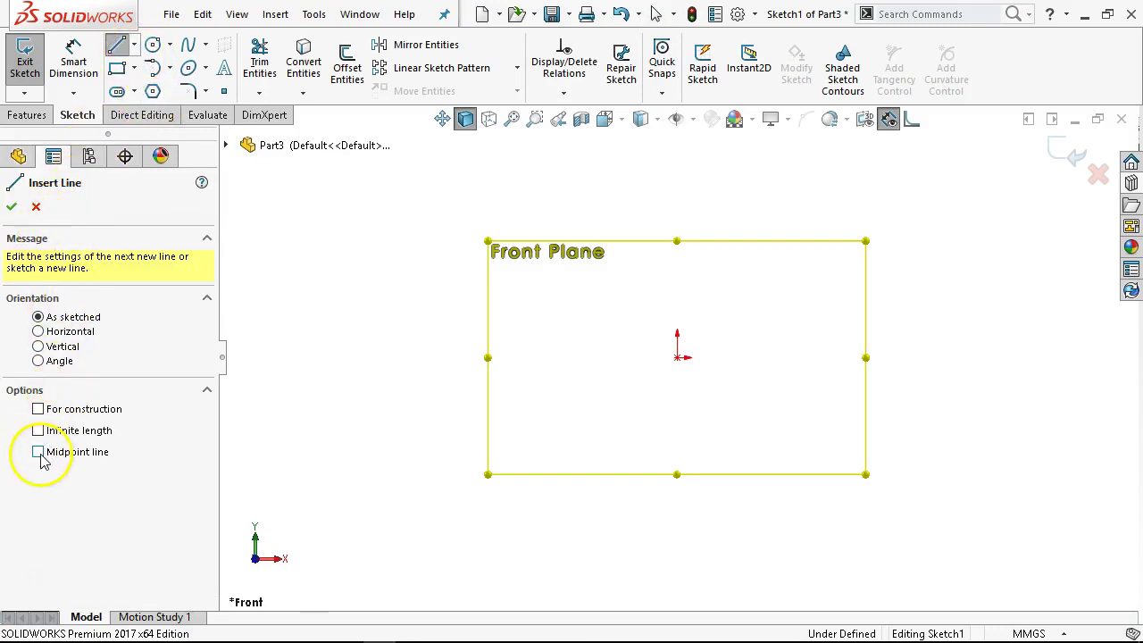
pyautogui.click(38, 432)
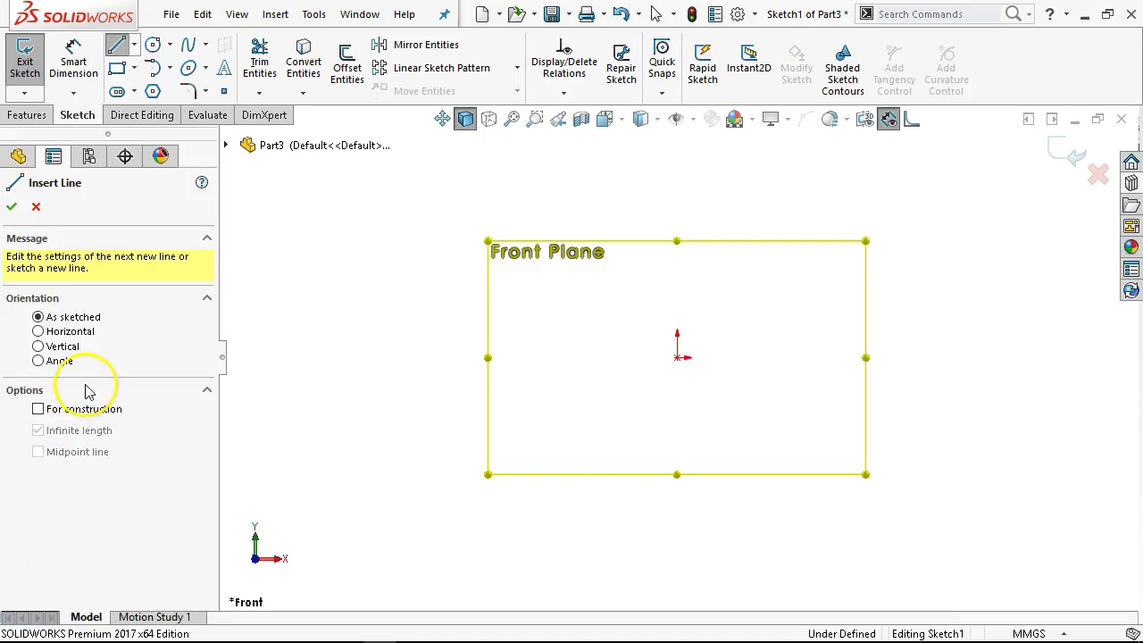
pyautogui.click(38, 331)
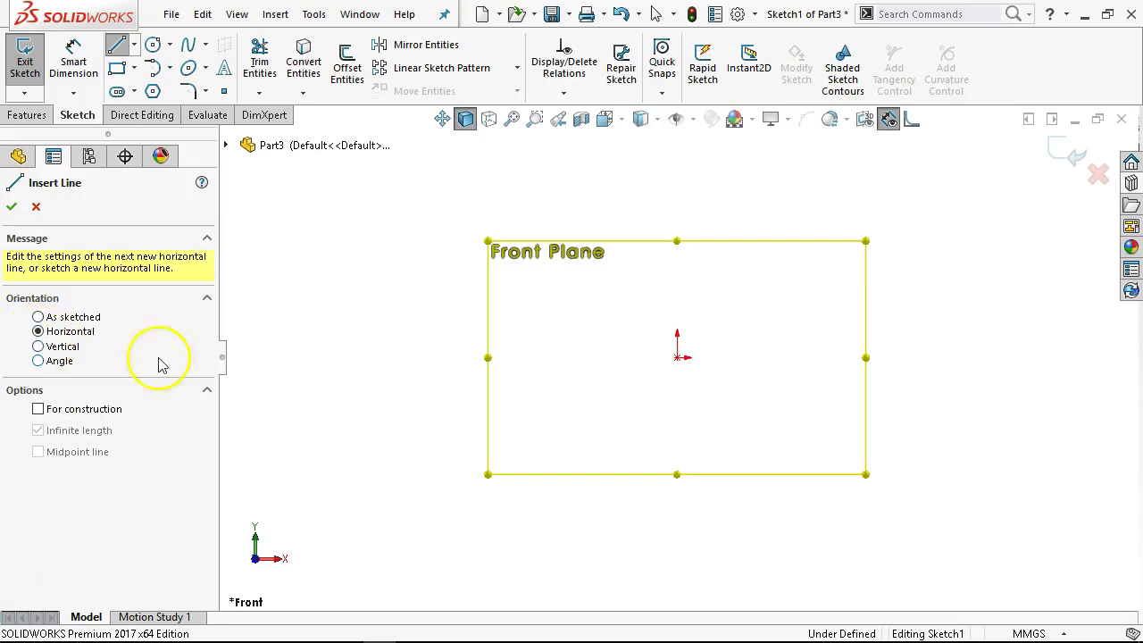
pyautogui.click(677, 357)
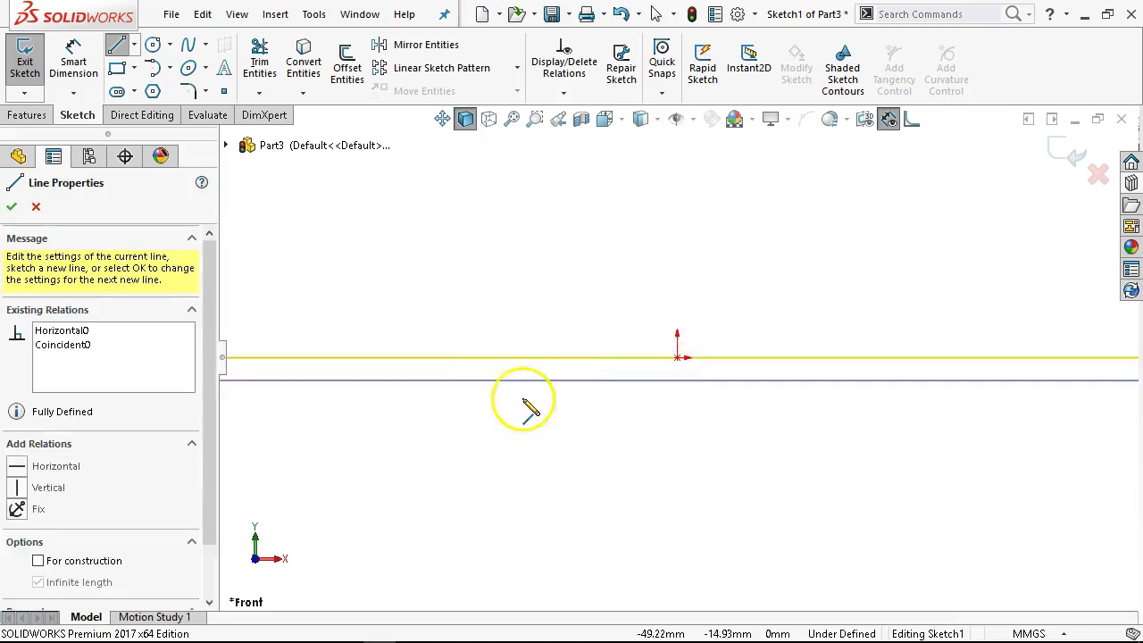
pyautogui.click(11, 208)
# - Add an infinite vertical line through the origin and end the Line tool
pyautogui.click(61, 348)
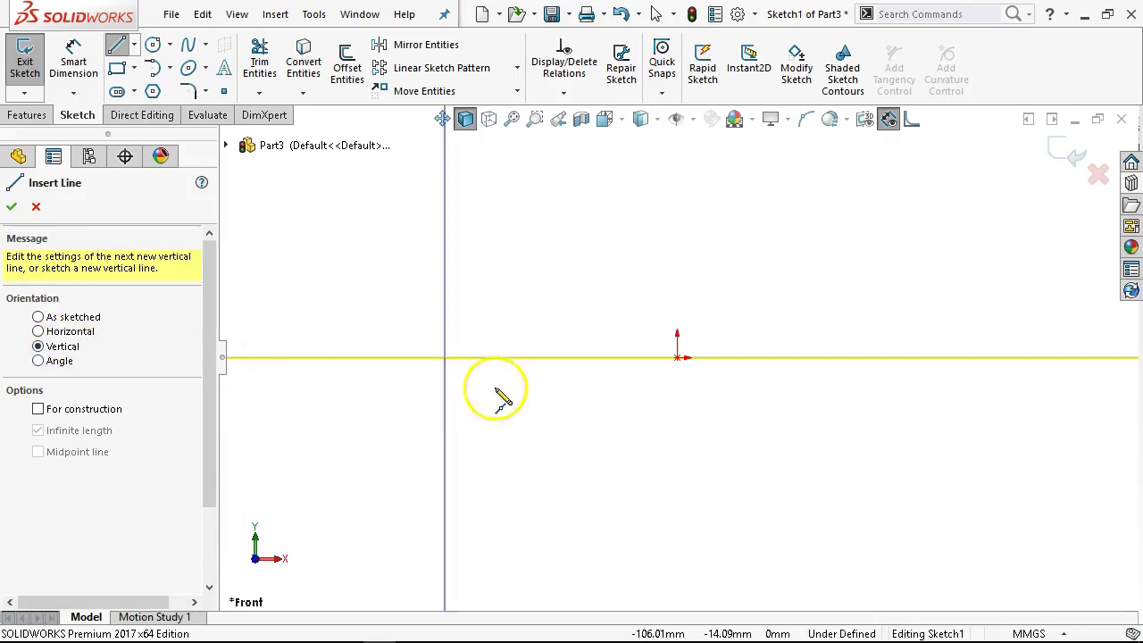
pyautogui.click(677, 357)
pyautogui.press('Escape')
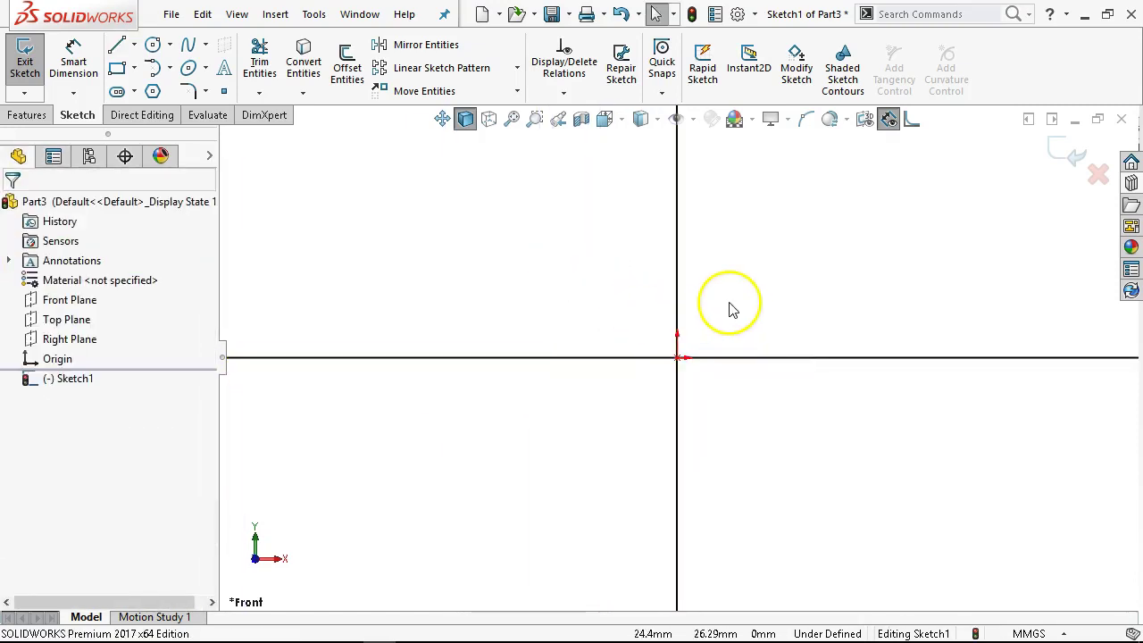
# - Convert both infinite lines through the origin to construction geometry
pyautogui.moveTo(758, 273); pyautogui.dragTo(361, 507)
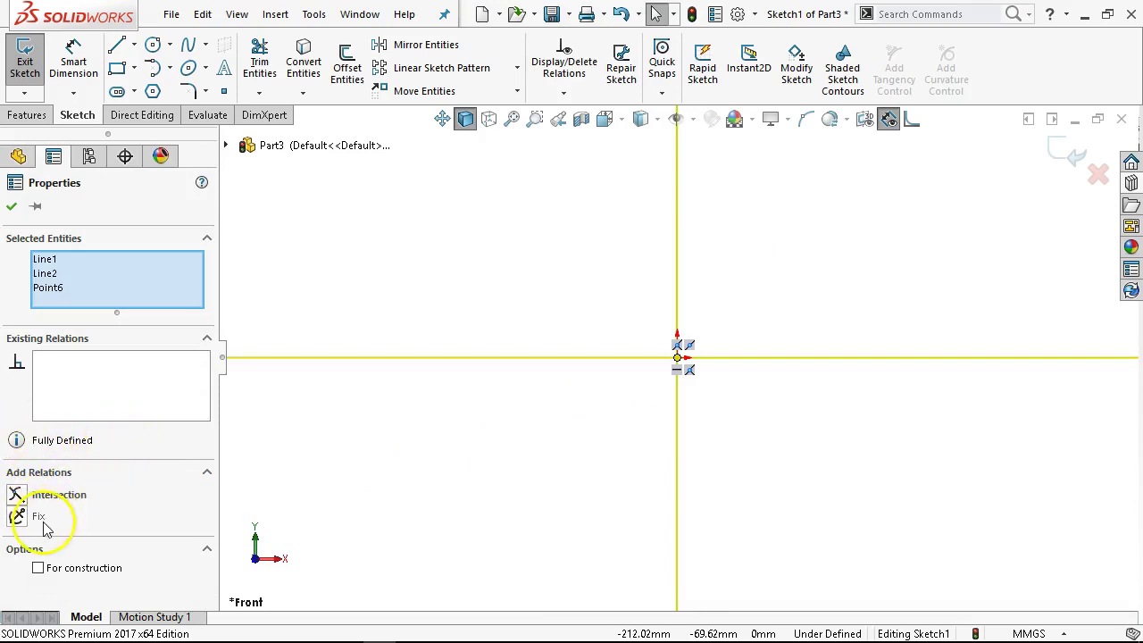
pyautogui.rightClick(628, 365)
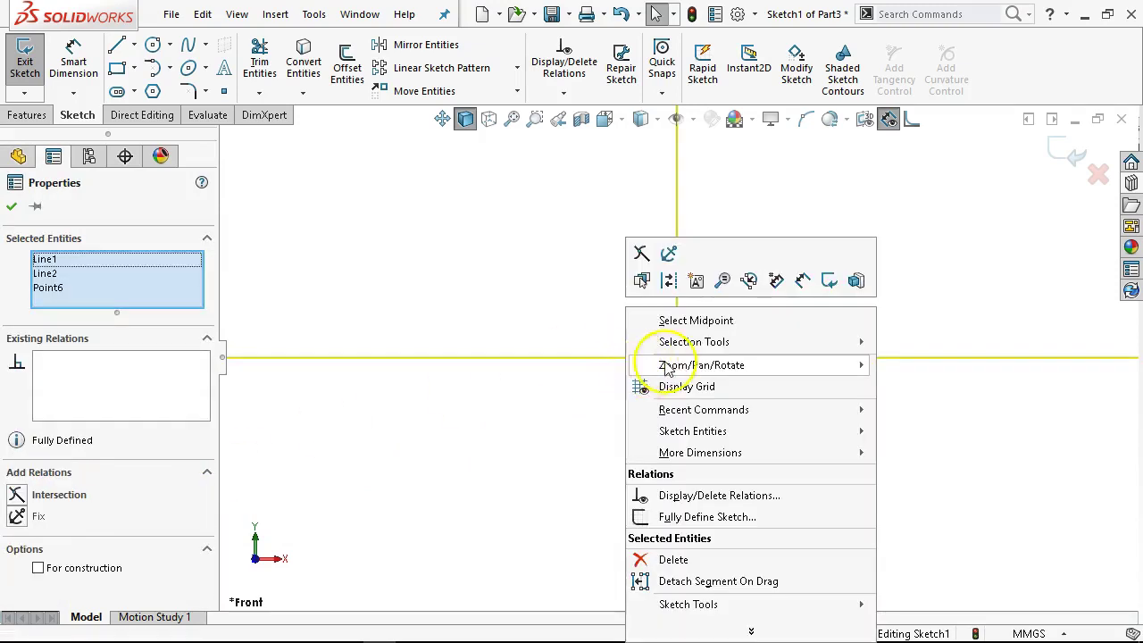
pyautogui.click(668, 281)
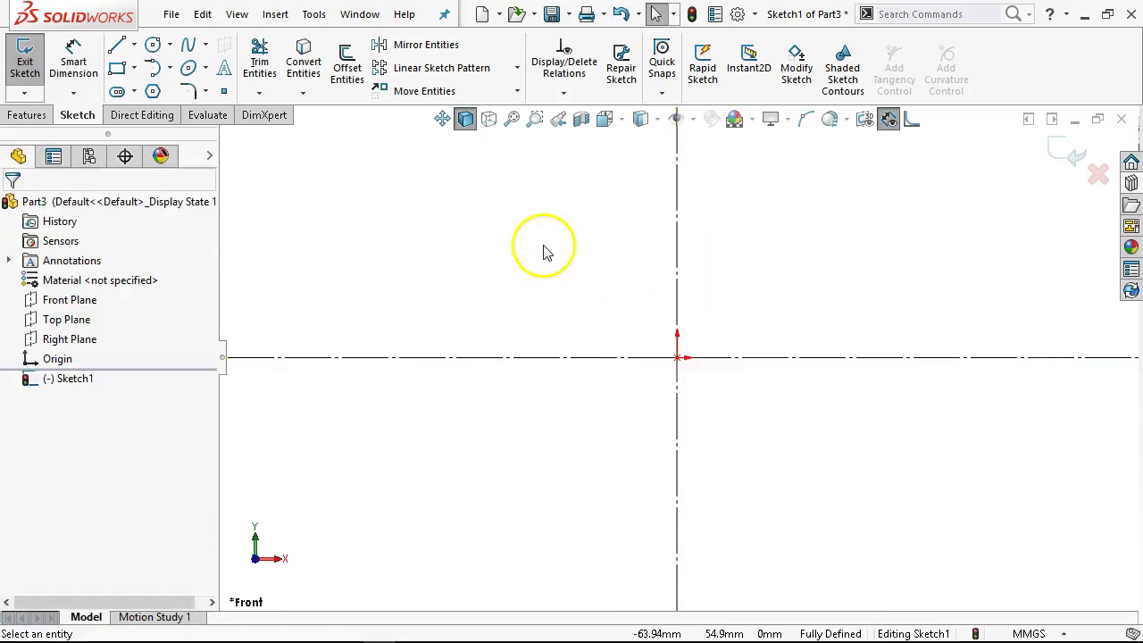
# - Sketch a circle in the upper-left quadrant of the construction lines and dimension its diameter as 20 mm
pyautogui.click(154, 46)
pyautogui.moveTo(558, 235); pyautogui.dragTo(592, 260)
pyautogui.rightClick(594, 266)
pyautogui.click(760, 231)
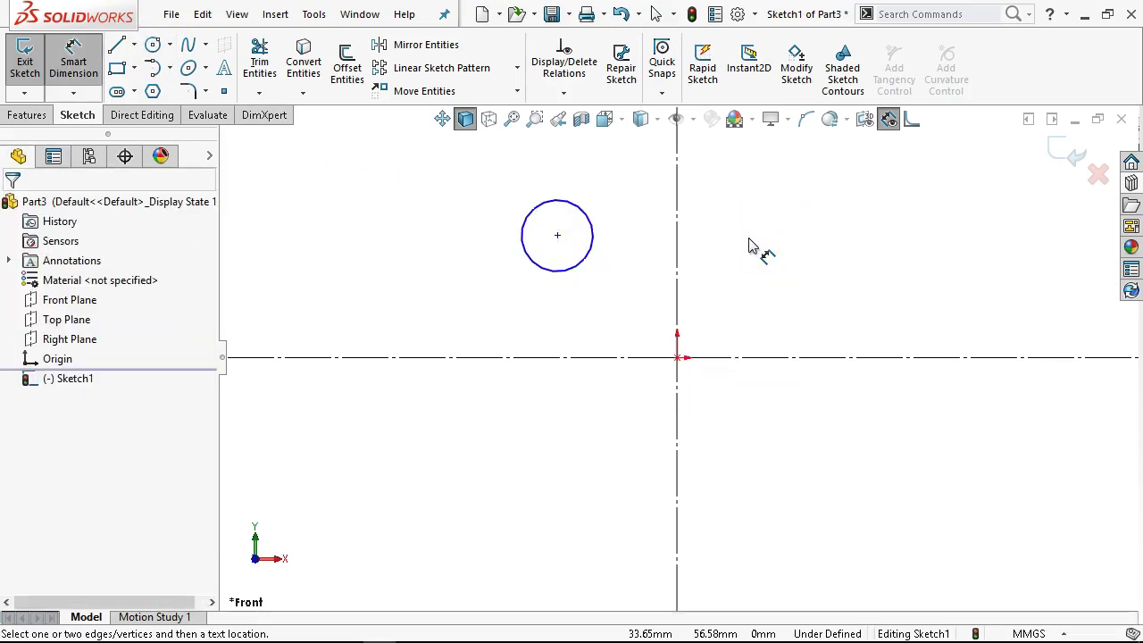
pyautogui.click(535, 212)
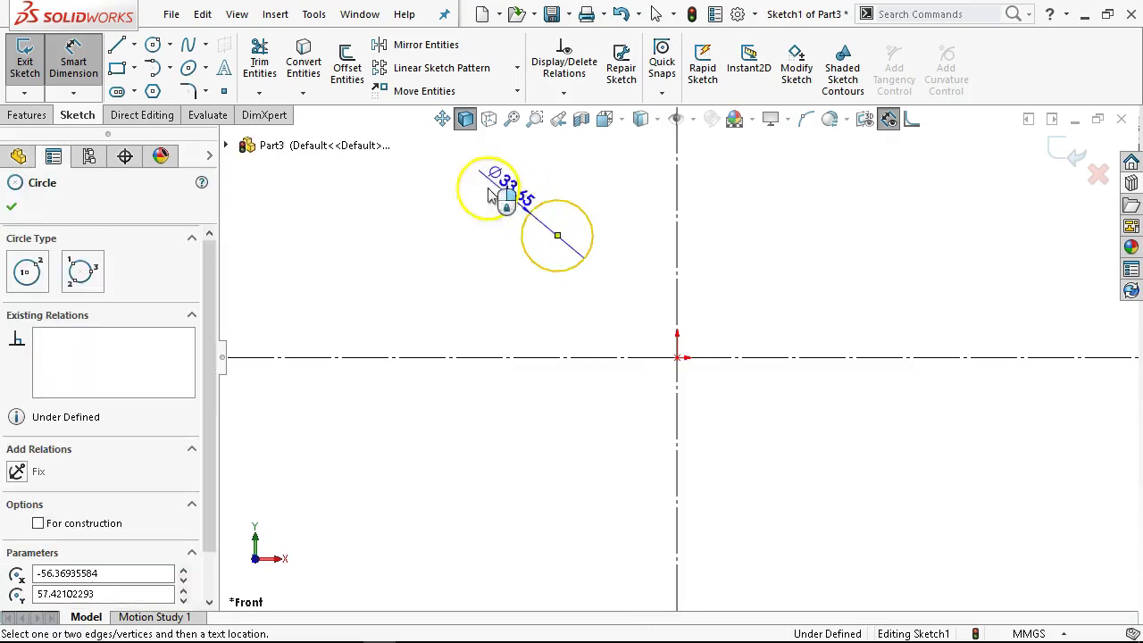
pyautogui.click(408, 183)
pyautogui.write('2')
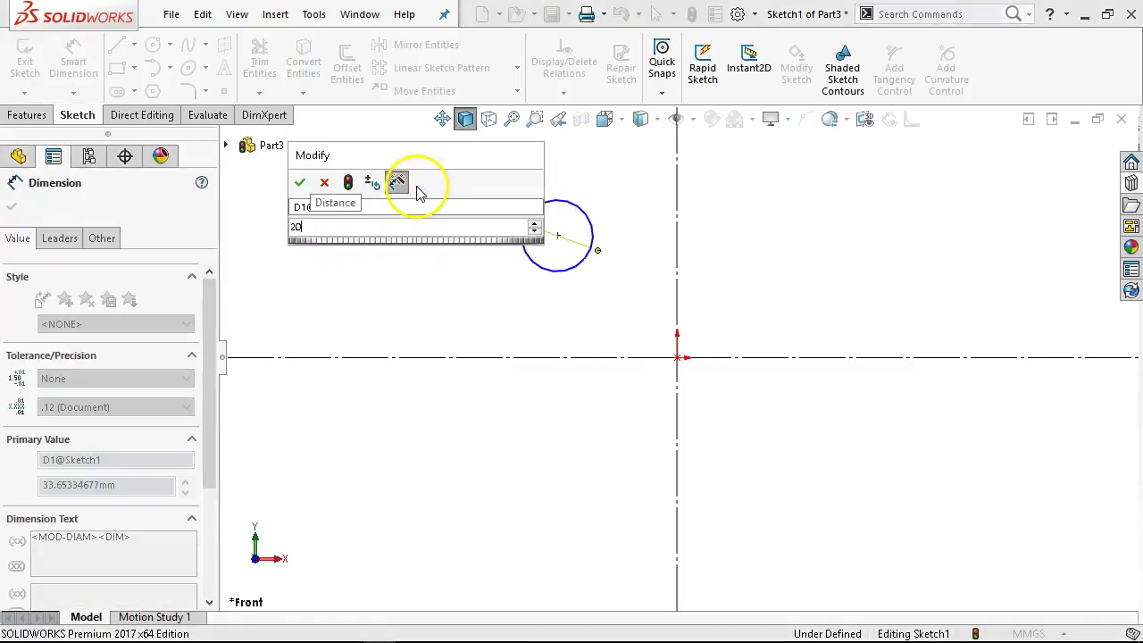
pyautogui.write('0')
pyautogui.press('Return')
pyautogui.rightClick(640, 261)
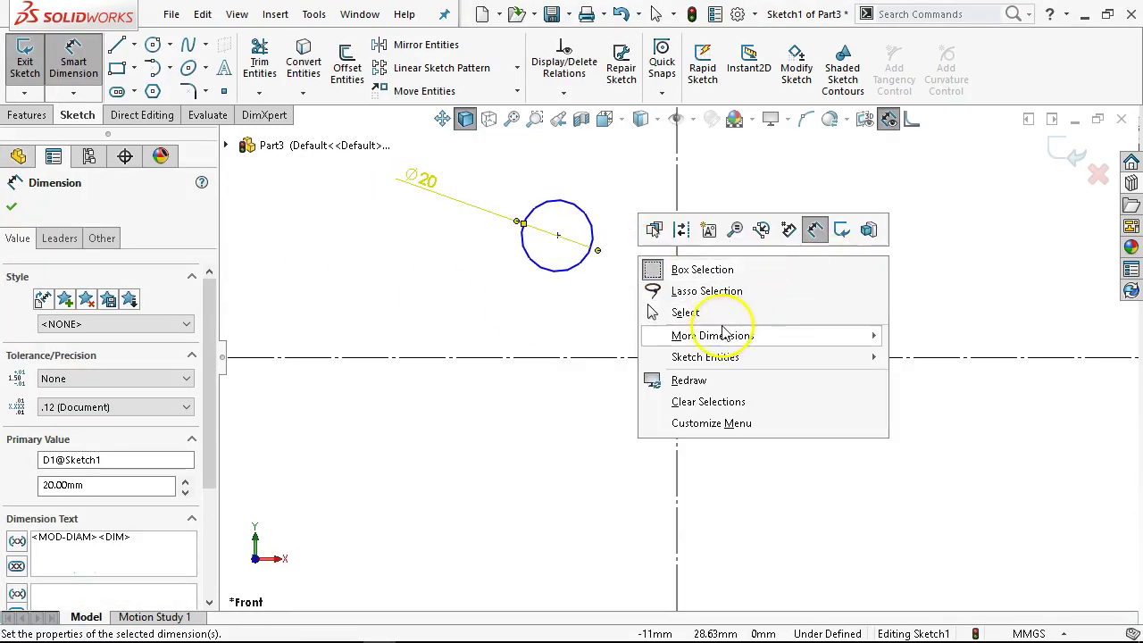
pyautogui.click(683, 311)
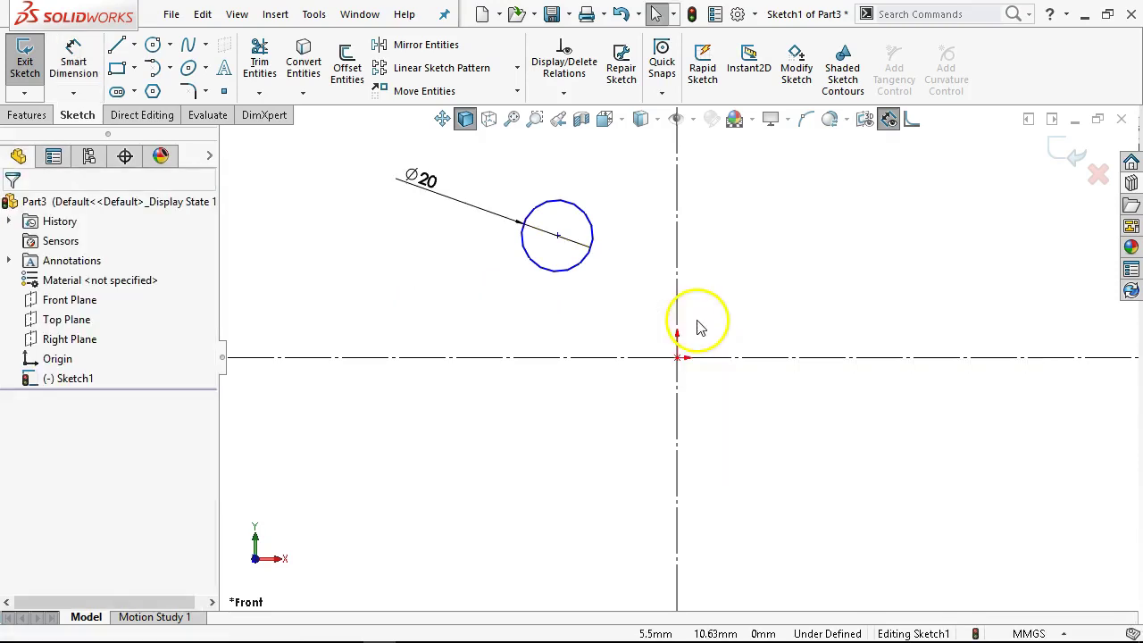
# - Mirror the 20 mm circle about the vertical construction line
pyautogui.click(593, 262)
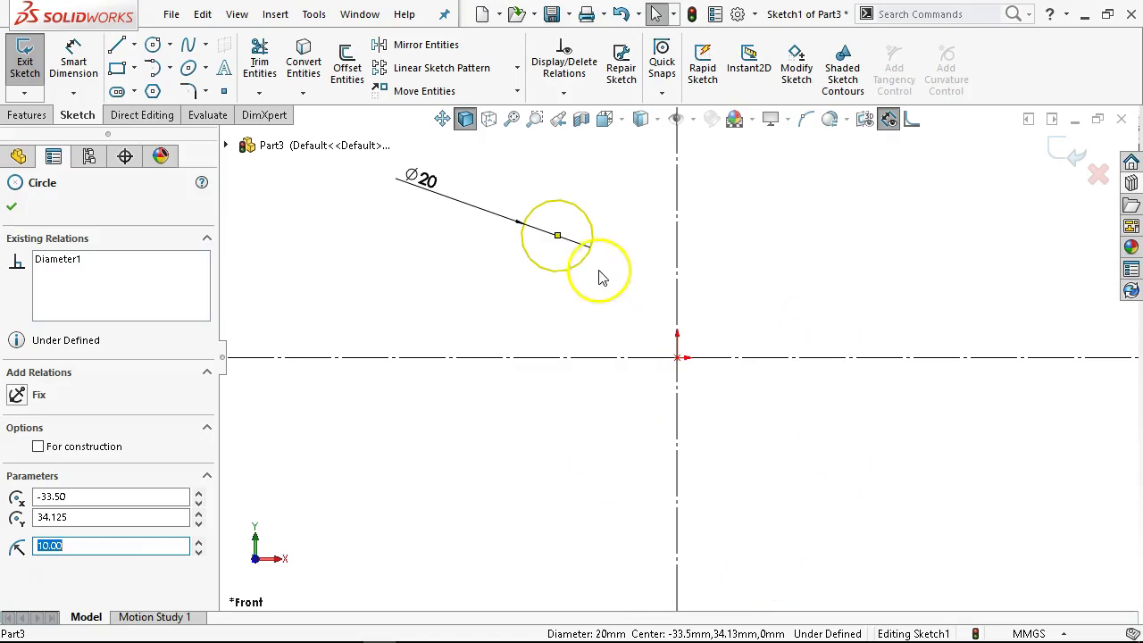
pyautogui.keyDown('ctrl'); pyautogui.click(681, 275); pyautogui.keyUp('ctrl')
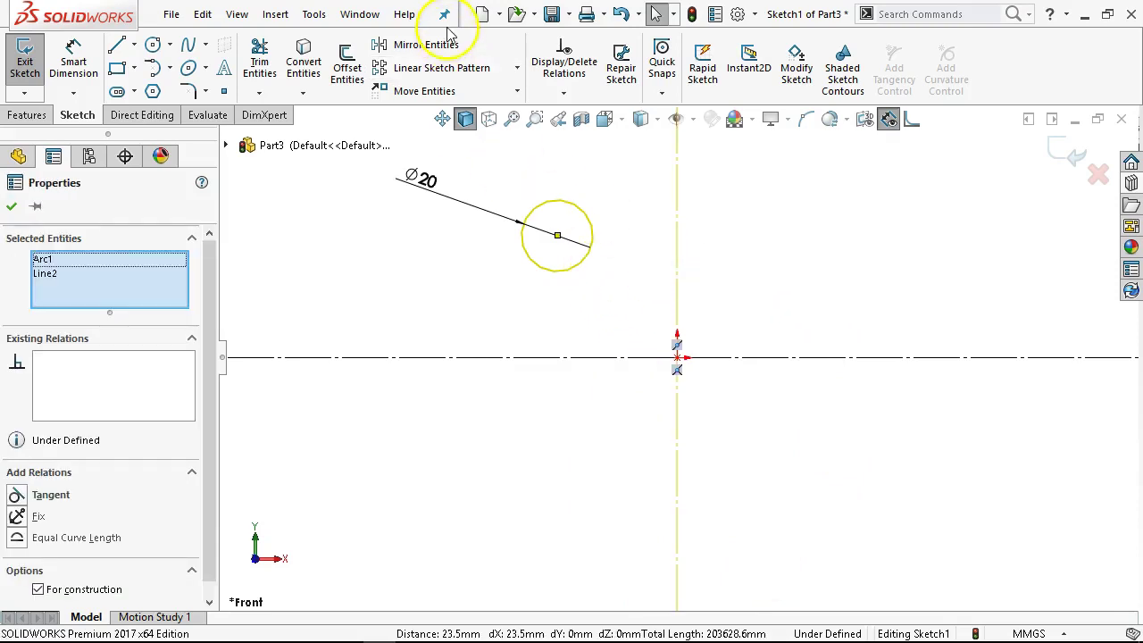
pyautogui.click(426, 45)
# - Mirror the two upper circles about the horizontal construction line
pyautogui.click(587, 261)
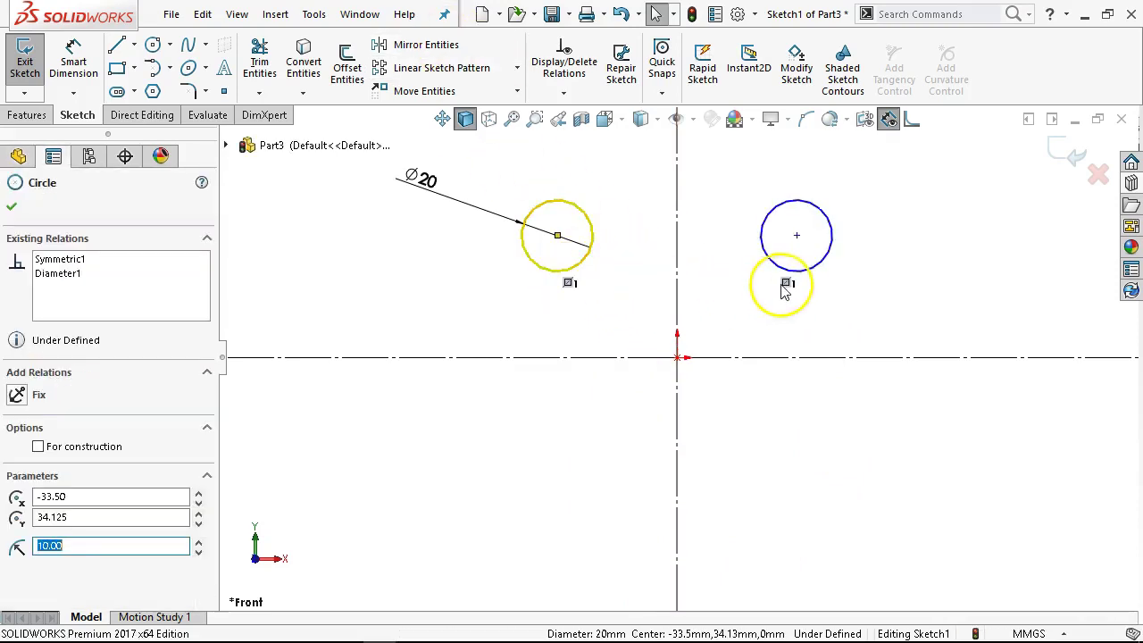
pyautogui.keyDown('ctrl'); pyautogui.click(793, 272); pyautogui.keyUp('ctrl')
pyautogui.keyDown('ctrl'); pyautogui.click(725, 357); pyautogui.keyUp('ctrl')
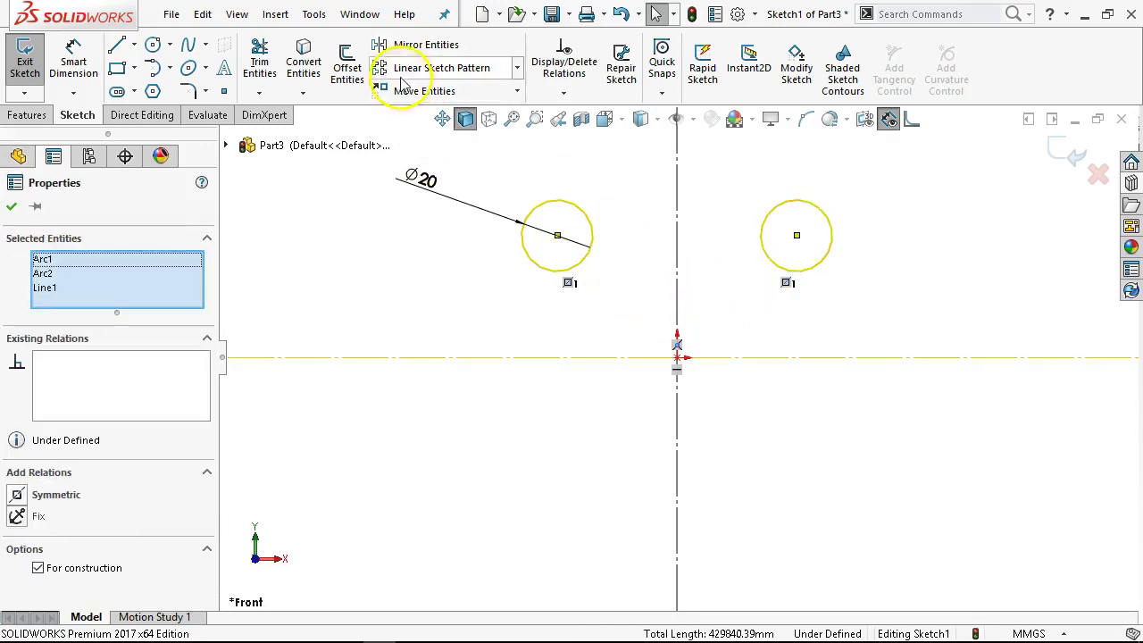
pyautogui.click(396, 45)
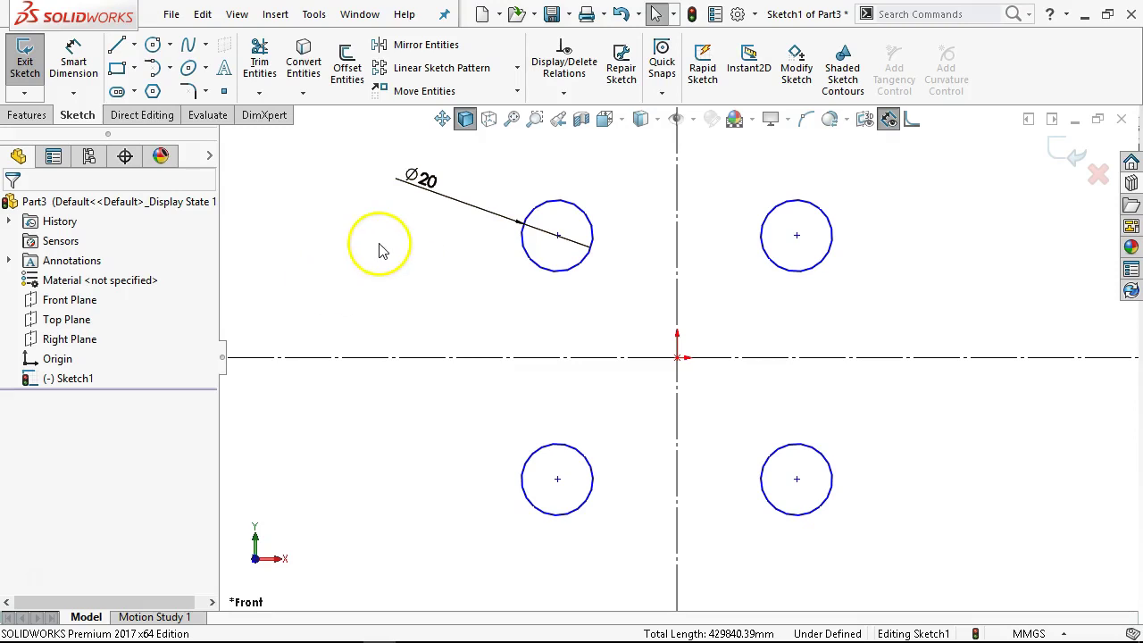
# - Dimension the upper-left circle's centre 30 mm above the horizontal construction line
pyautogui.click(72, 70)
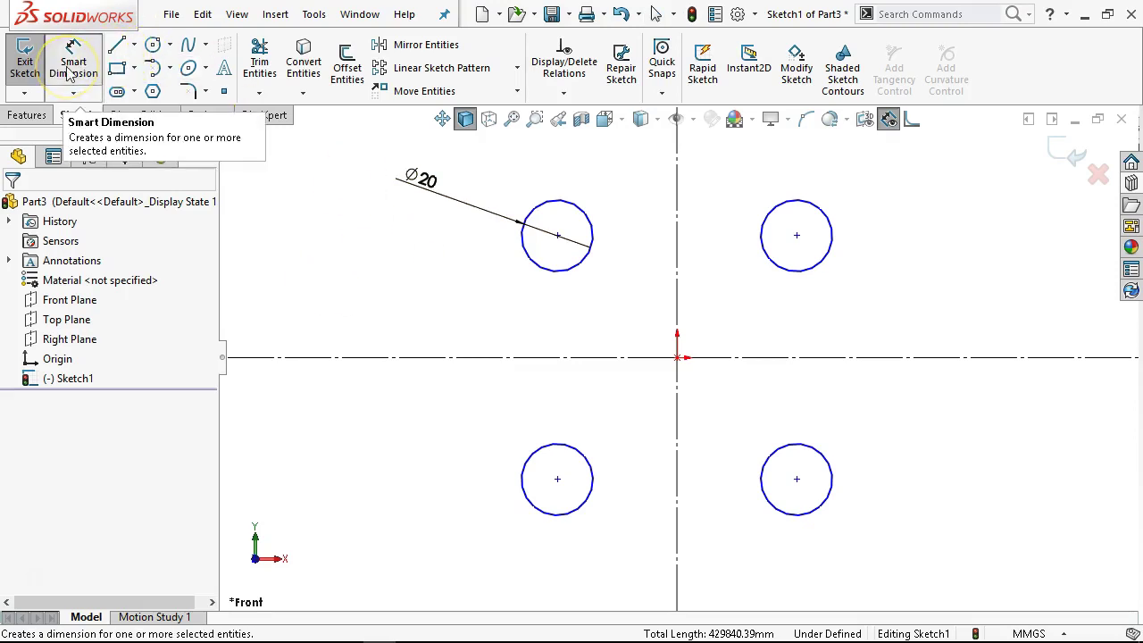
pyautogui.click(533, 358)
pyautogui.click(557, 273)
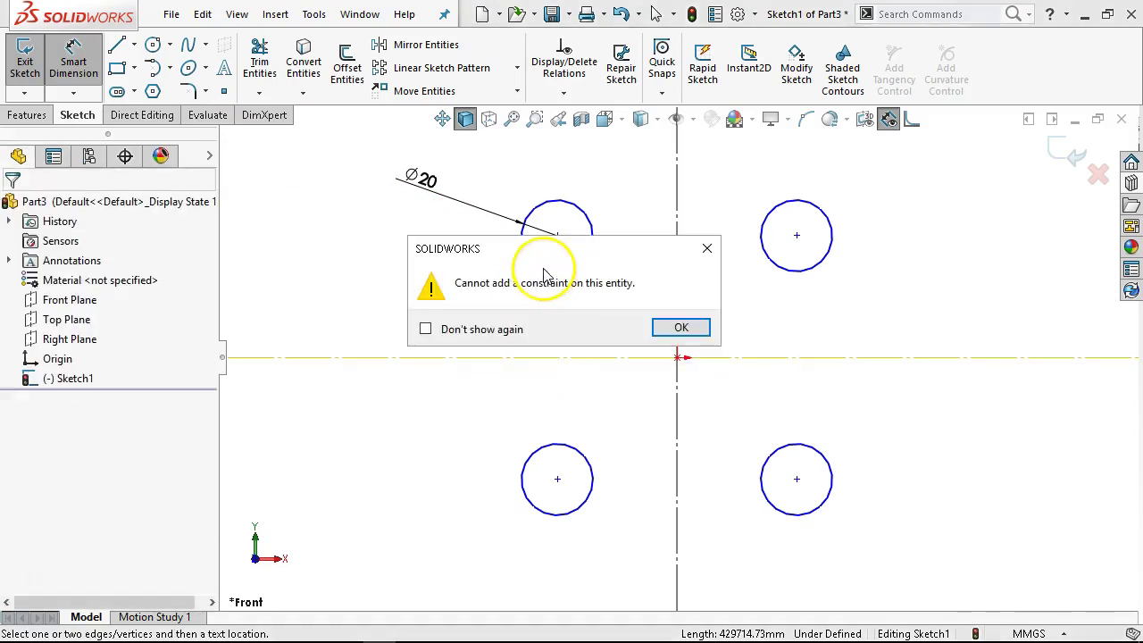
pyautogui.click(676, 328)
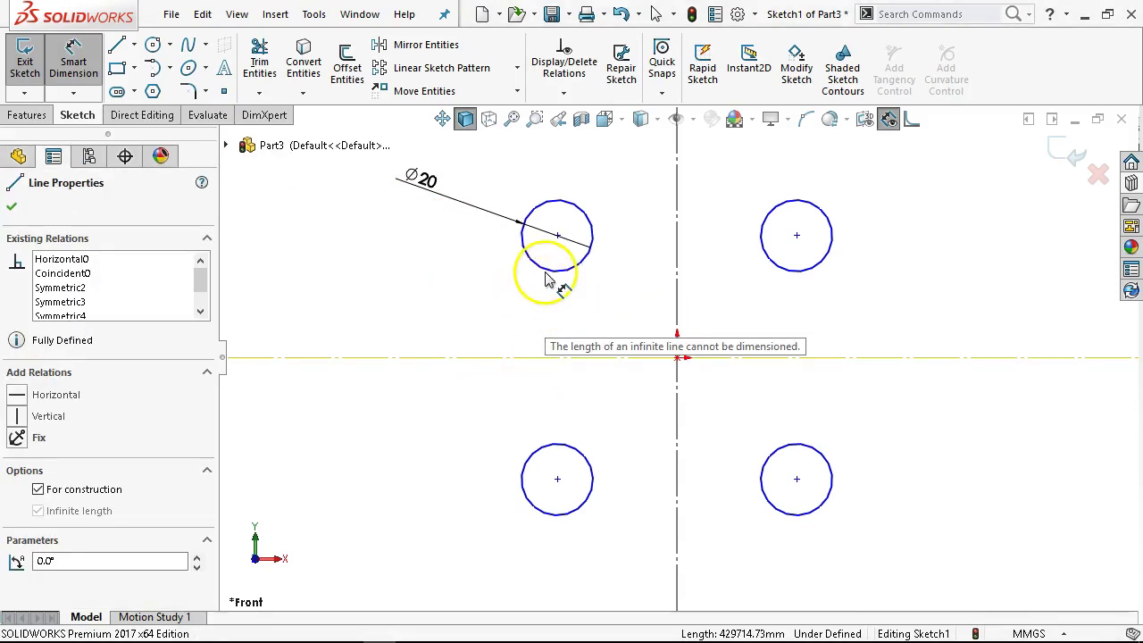
pyautogui.click(549, 271)
pyautogui.click(404, 288)
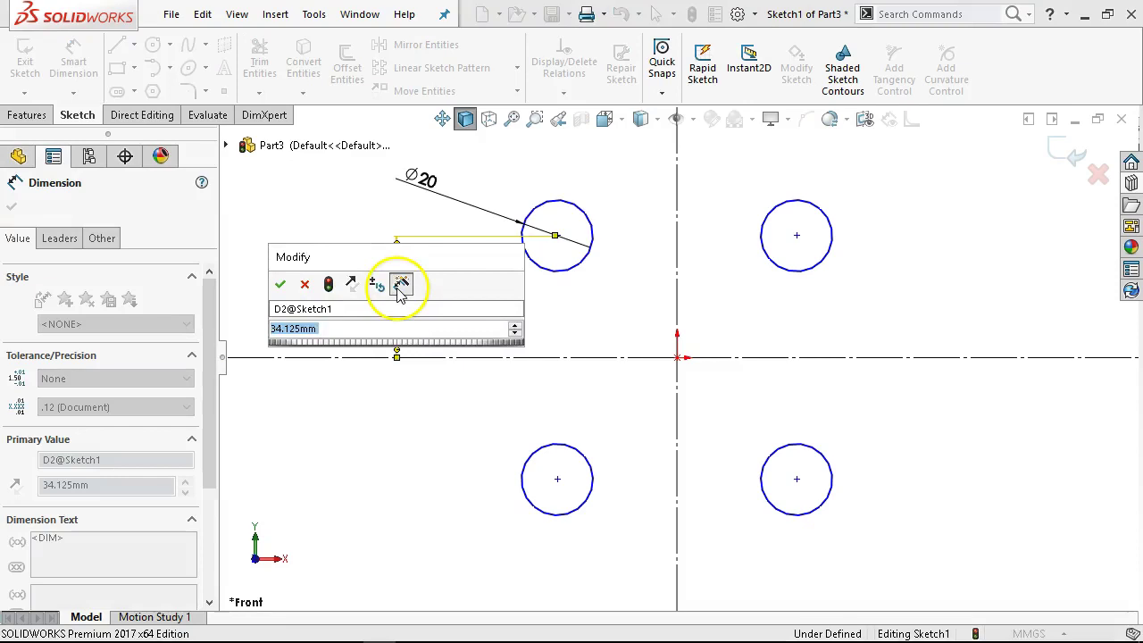
pyautogui.write('30')
pyautogui.press('Return')
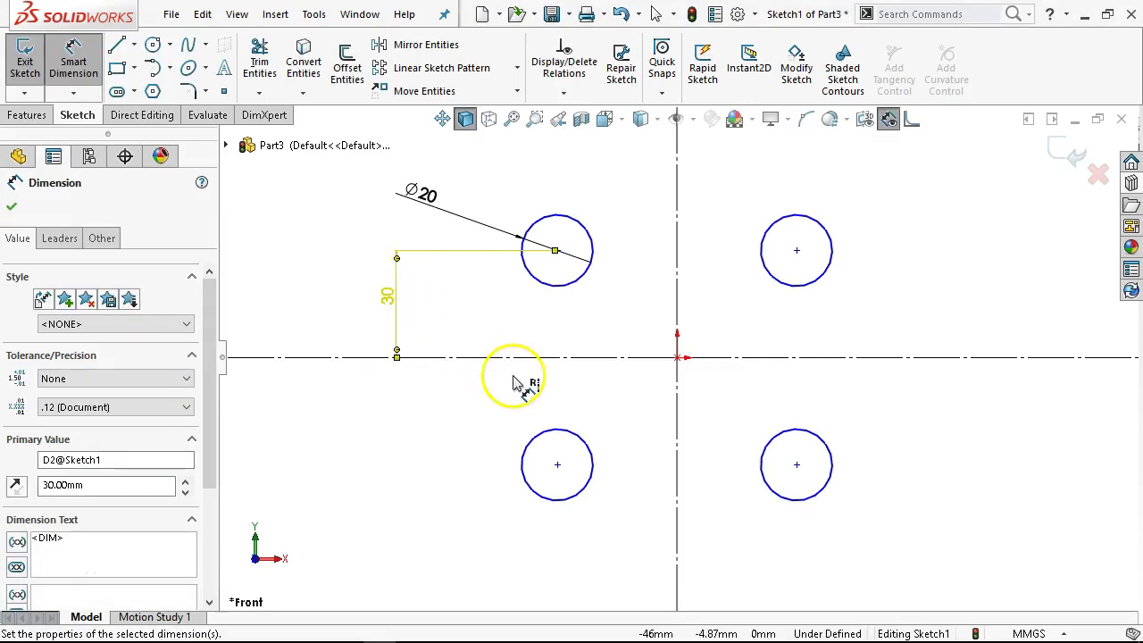
# - Dimension the horizontal distance from the upper-left circle's centre to the vertical construction line as 40 mm
pyautogui.click(593, 238)
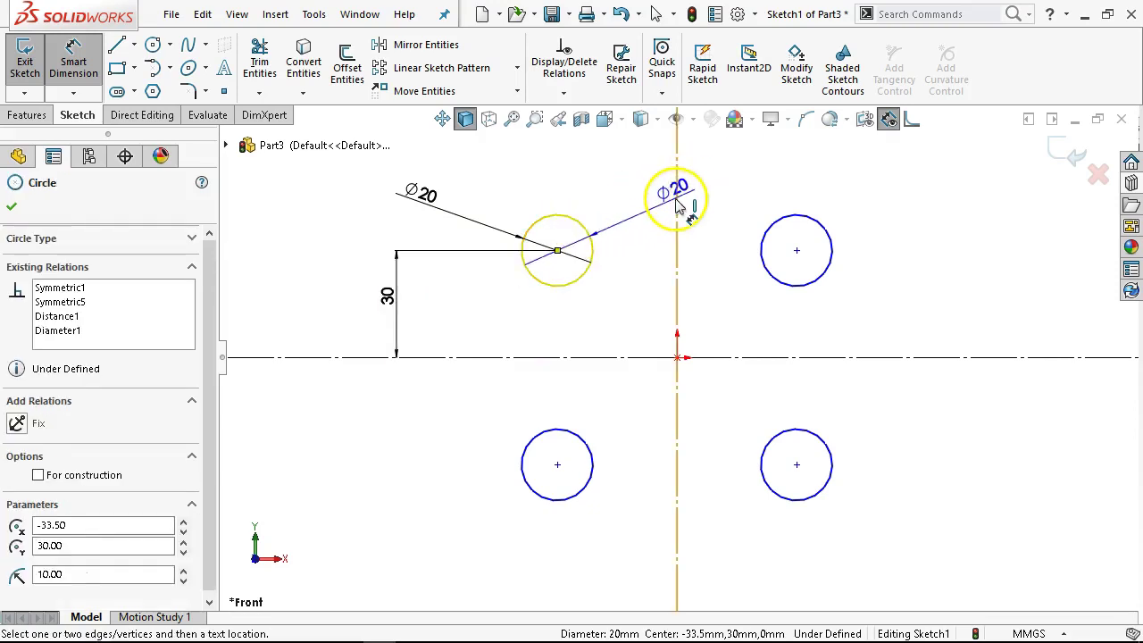
pyautogui.click(677, 192)
pyautogui.click(630, 174)
pyautogui.write('40')
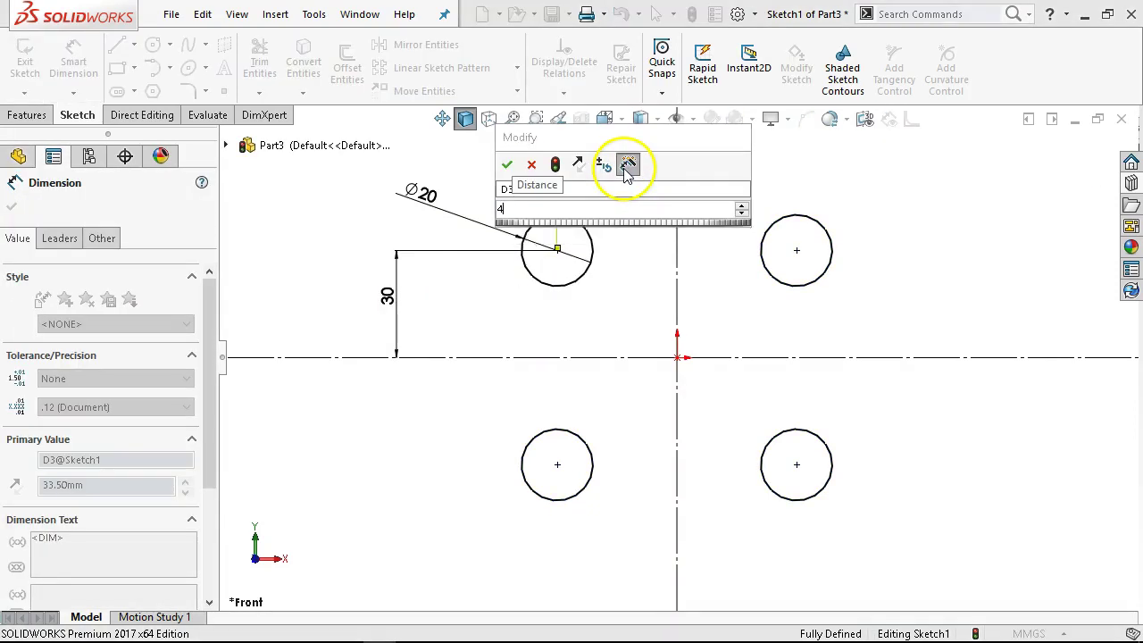
pyautogui.press('Return')
pyautogui.rightClick(594, 254)
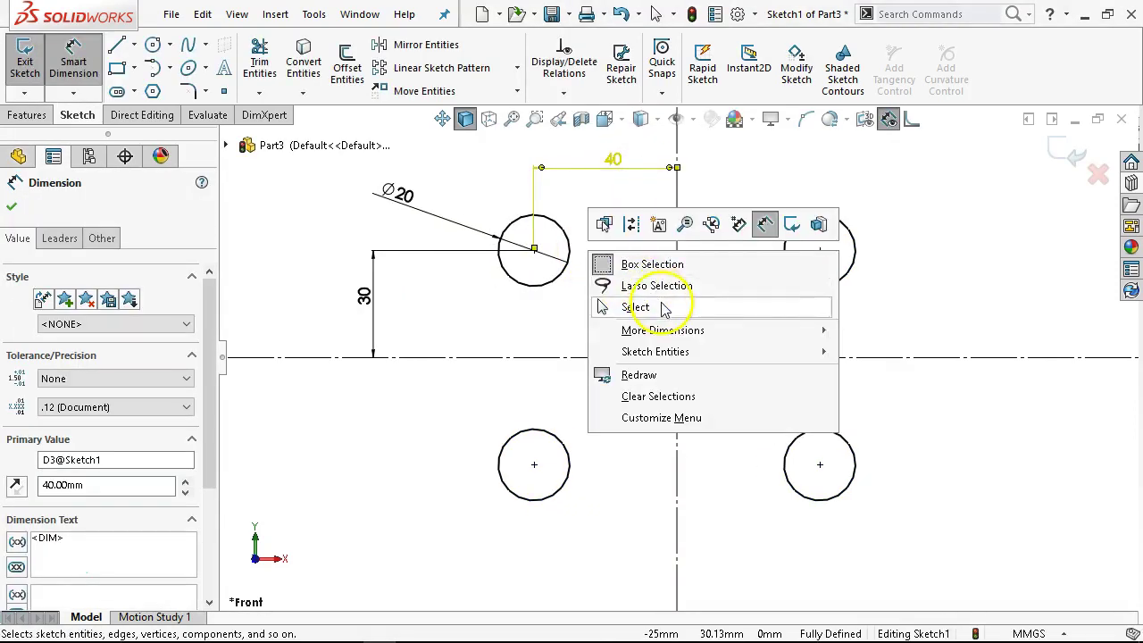
pyautogui.click(665, 307)
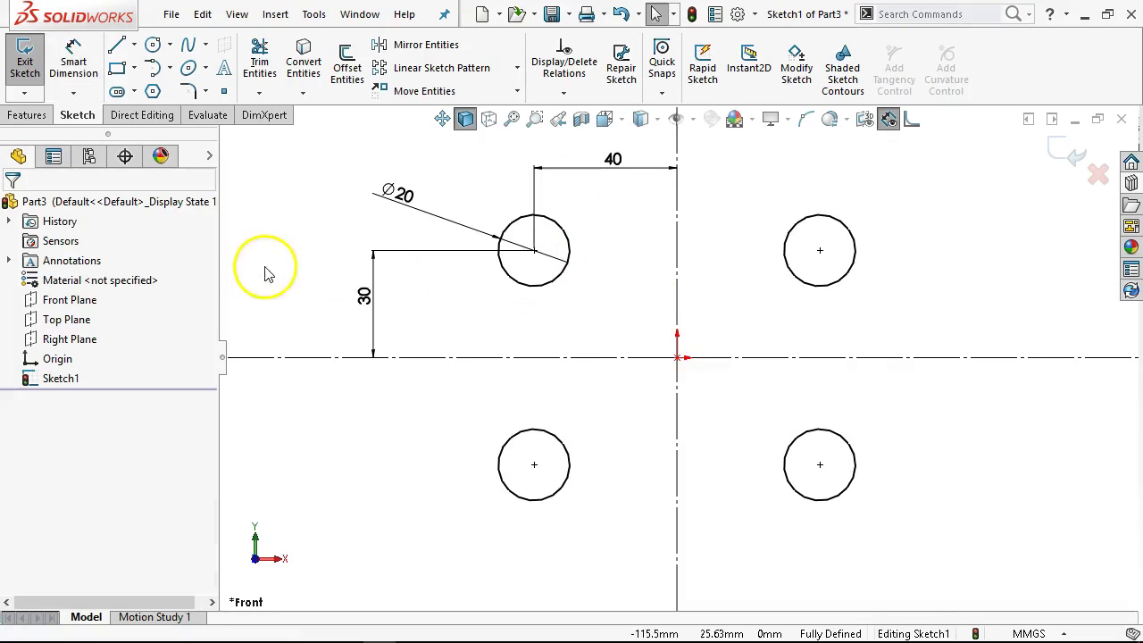
# - Sketch a centerpoint arc of about 19 mm radius around the outer side of the upper-right circle, concentric with it
pyautogui.click(168, 68)
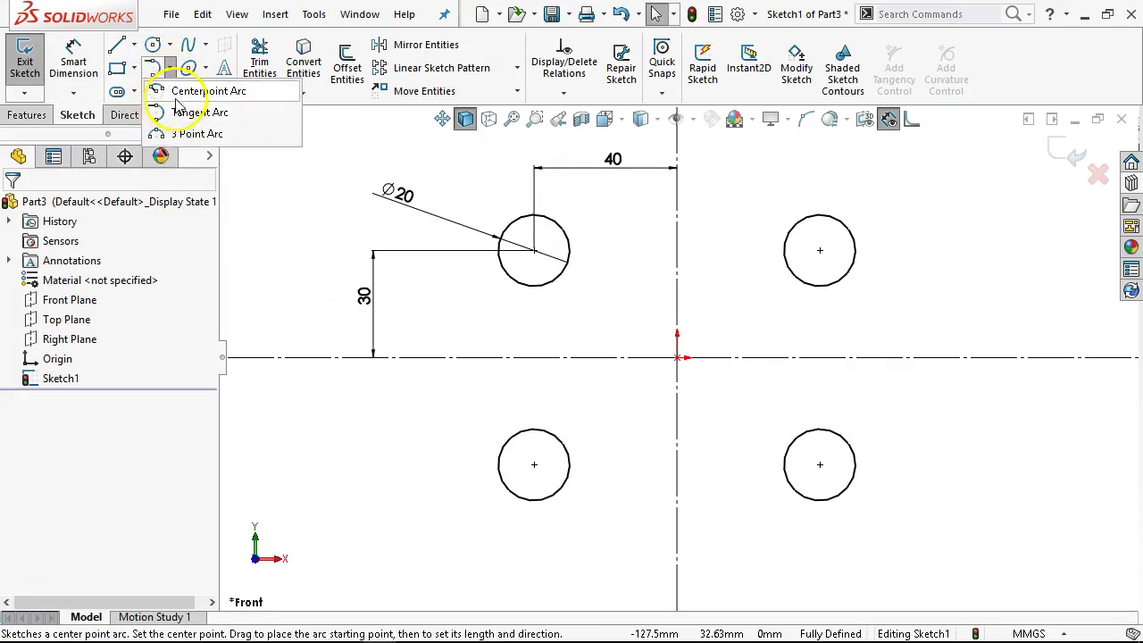
pyautogui.click(183, 90)
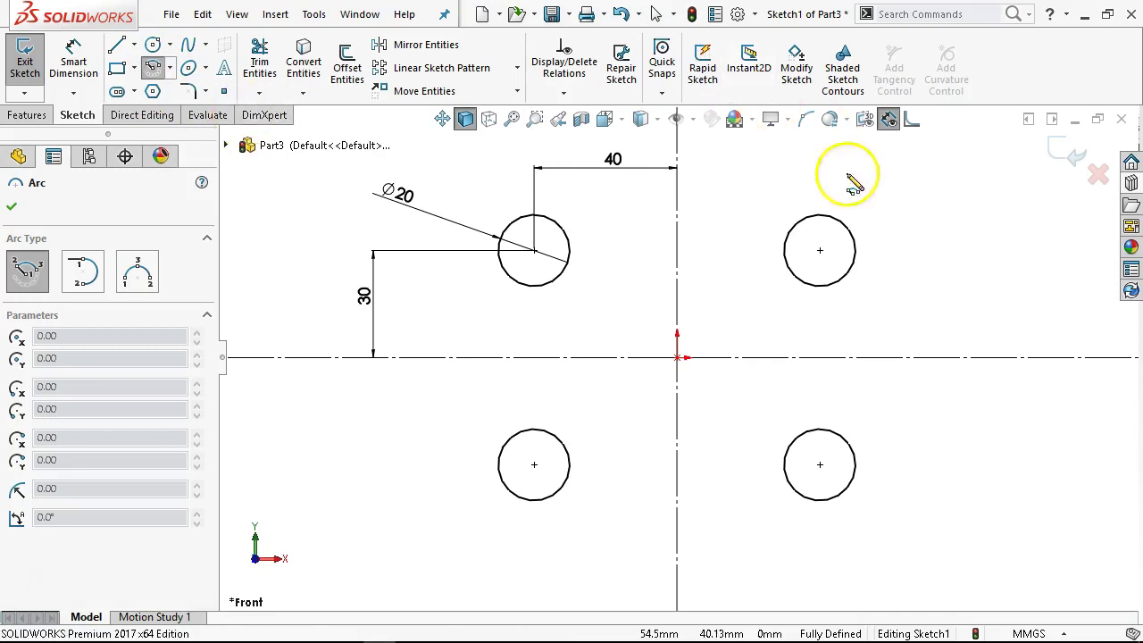
pyautogui.click(820, 250)
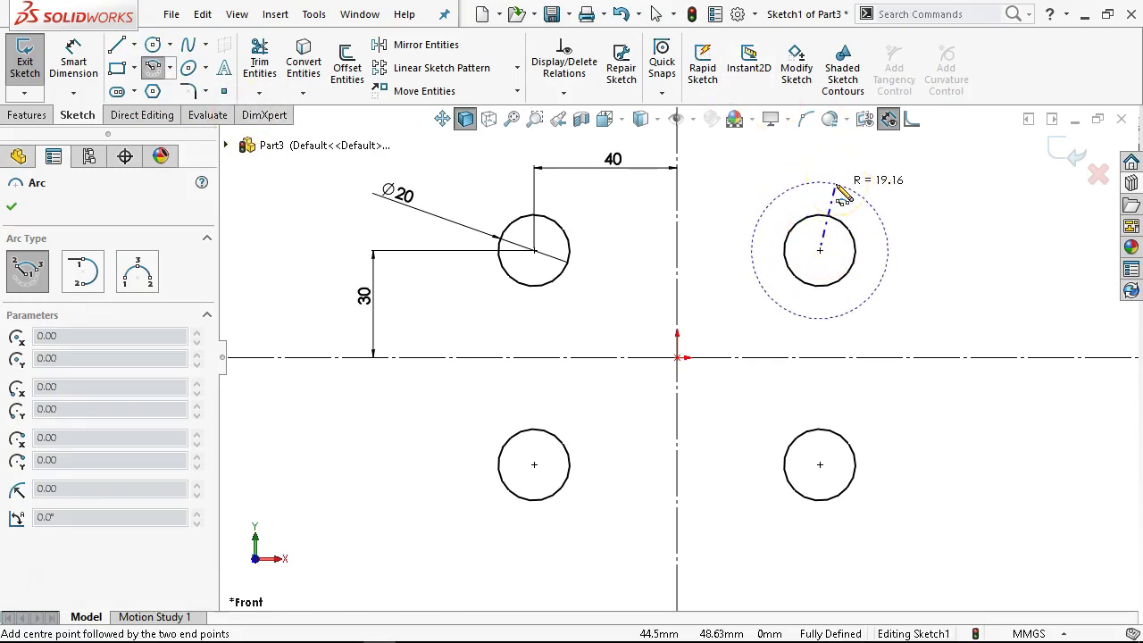
pyautogui.moveTo(836, 184); pyautogui.dragTo(859, 309)
pyautogui.rightClick(730, 183)
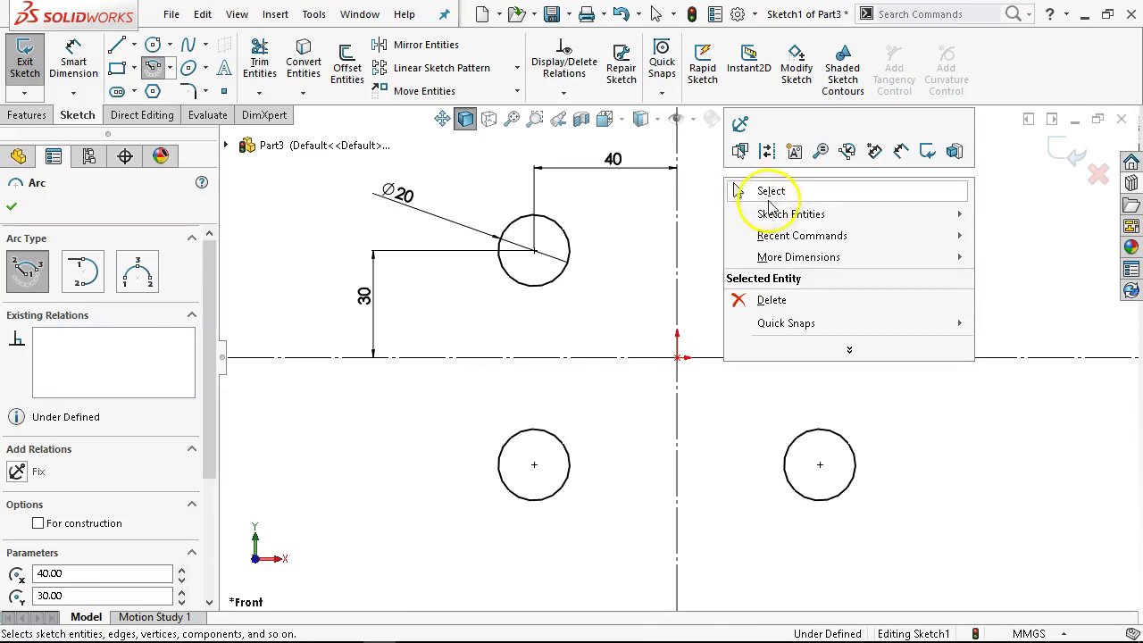
pyautogui.click(761, 193)
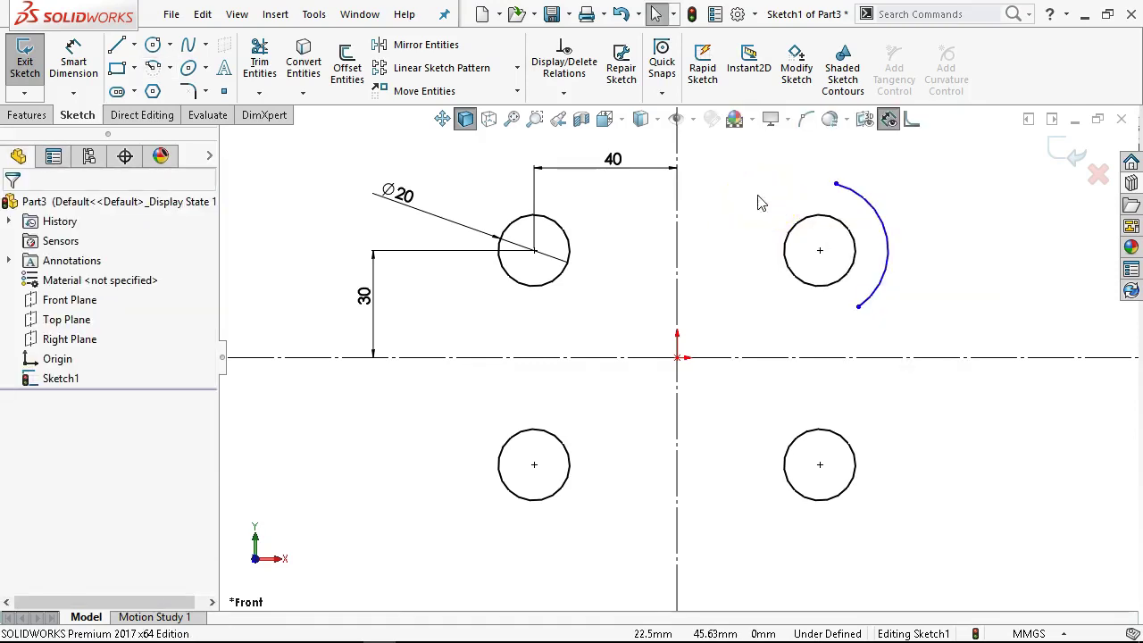
pyautogui.click(765, 203)
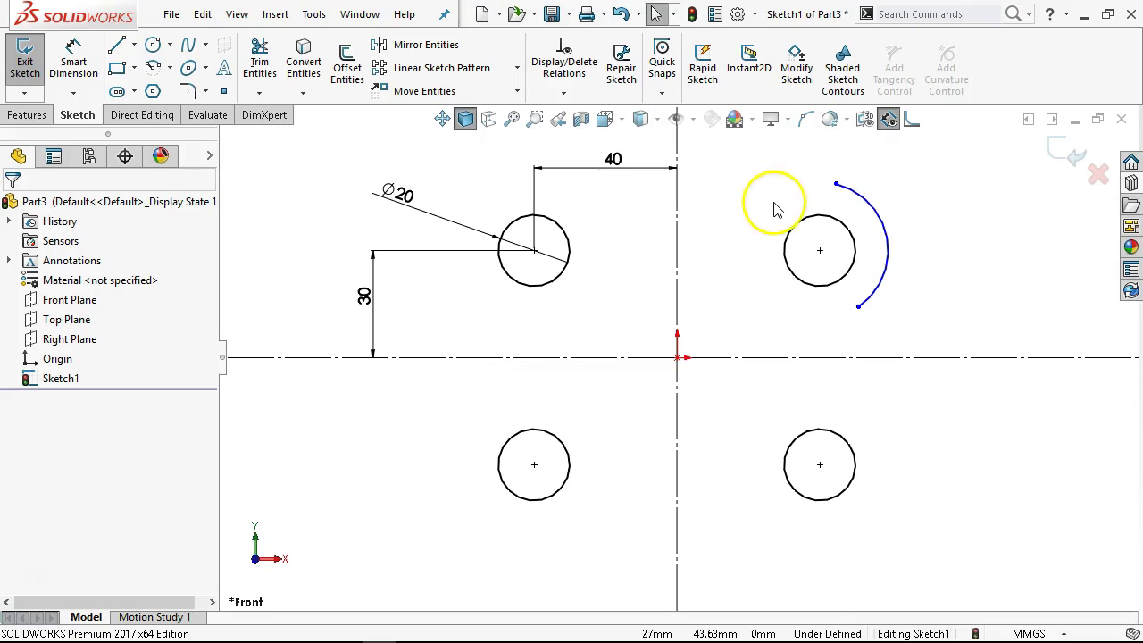
# - Mirror the arc around the upper-right circle about the vertical construction line
pyautogui.click(885, 223)
pyautogui.click(725, 251)
pyautogui.keyDown('ctrl'); pyautogui.click(678, 253); pyautogui.keyUp('ctrl')
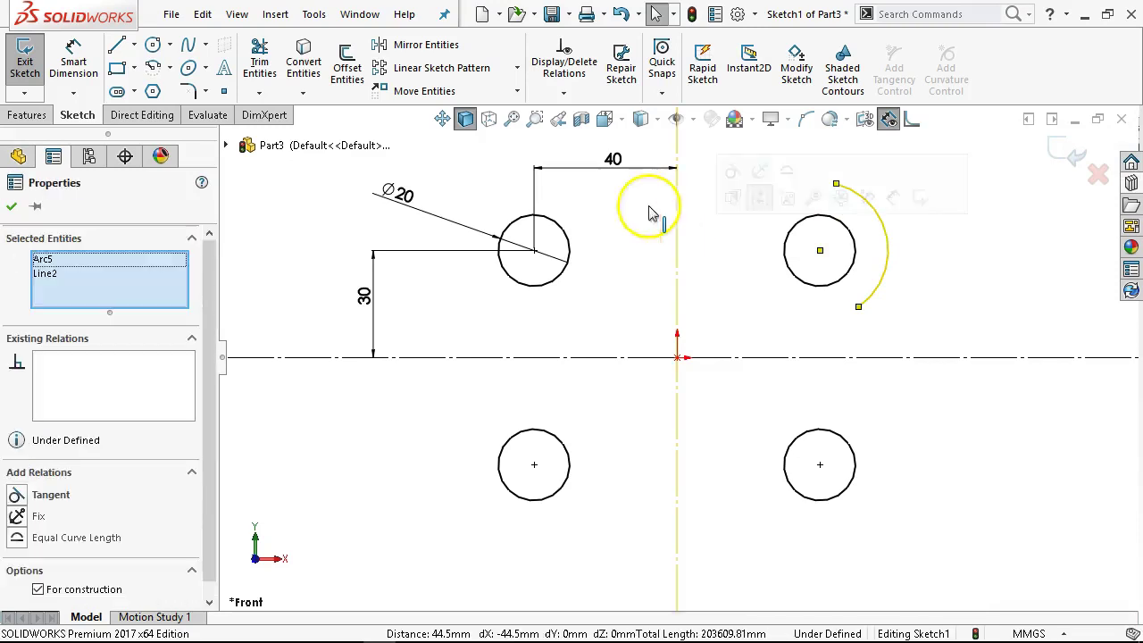
pyautogui.click(413, 45)
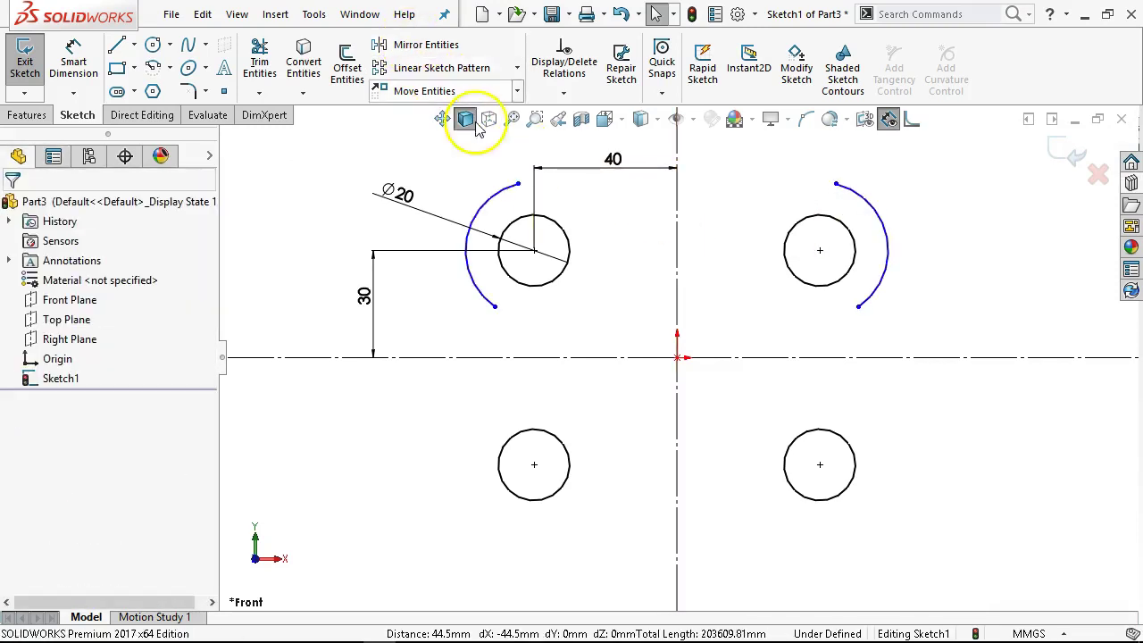
# - Mirror the two upper outer arcs about the horizontal construction line
pyautogui.click(473, 219)
pyautogui.keyDown('ctrl'); pyautogui.click(885, 223); pyautogui.keyUp('ctrl')
pyautogui.keyDown('ctrl'); pyautogui.click(738, 358); pyautogui.keyUp('ctrl')
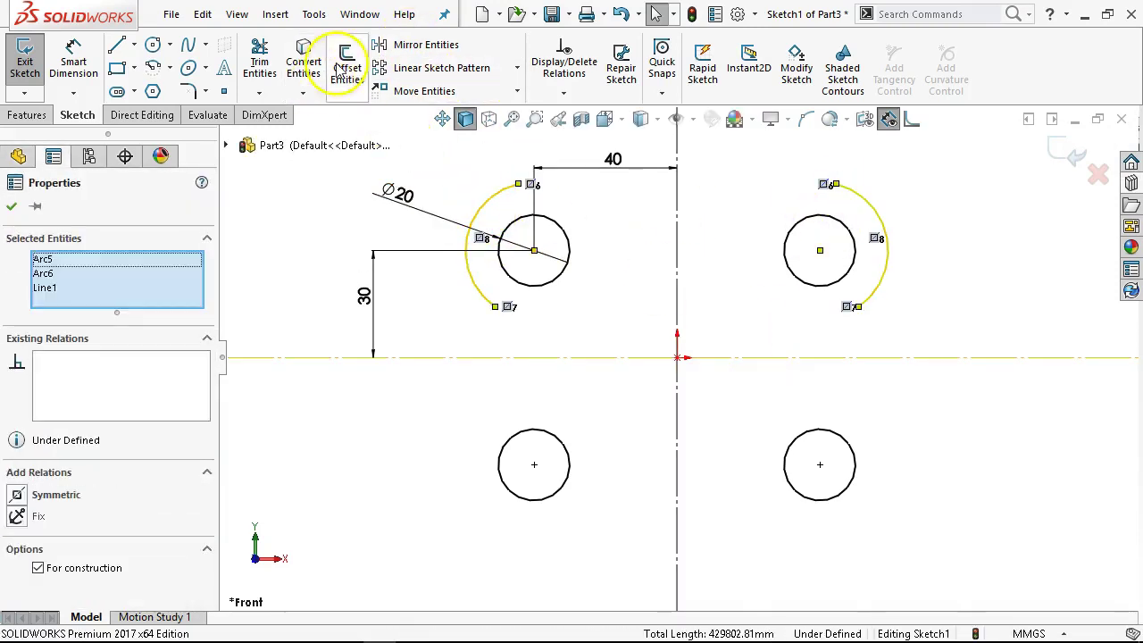
pyautogui.click(422, 44)
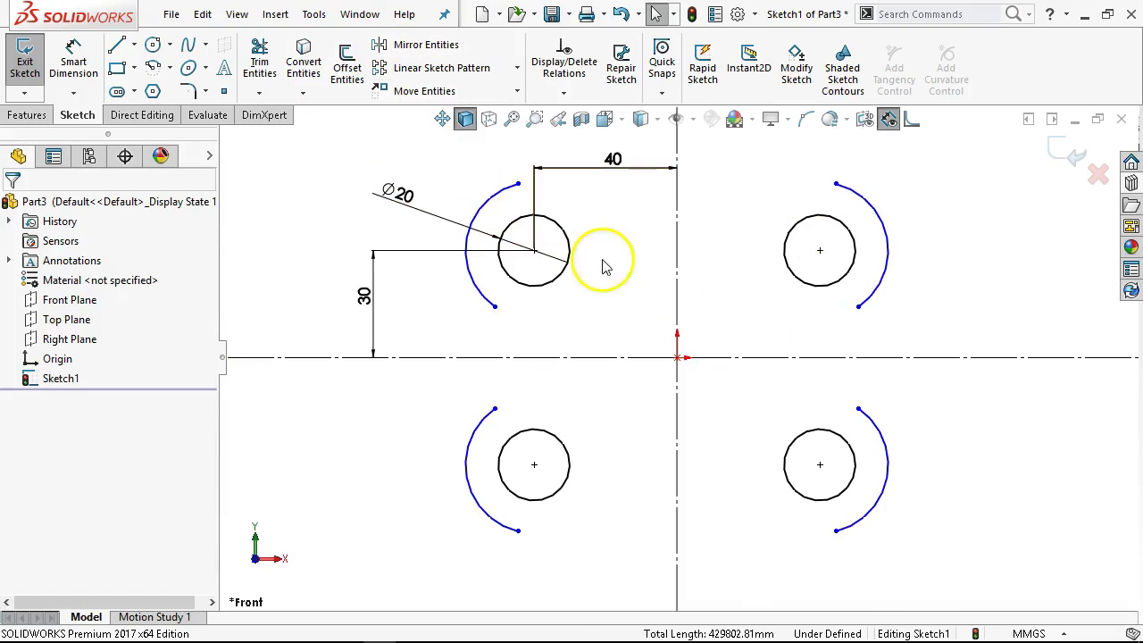
# - Draw tangent arcs joining the top ends of the two upper corner arcs and the bottom ends of the two lower ones
pyautogui.click(171, 68)
pyautogui.click(191, 114)
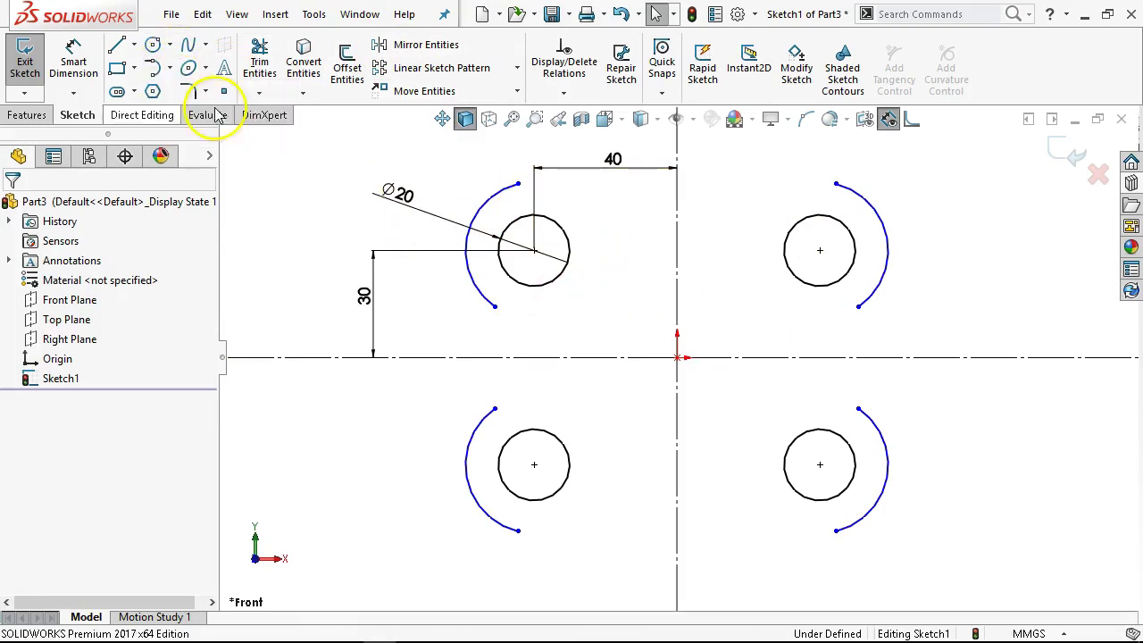
pyautogui.click(518, 184)
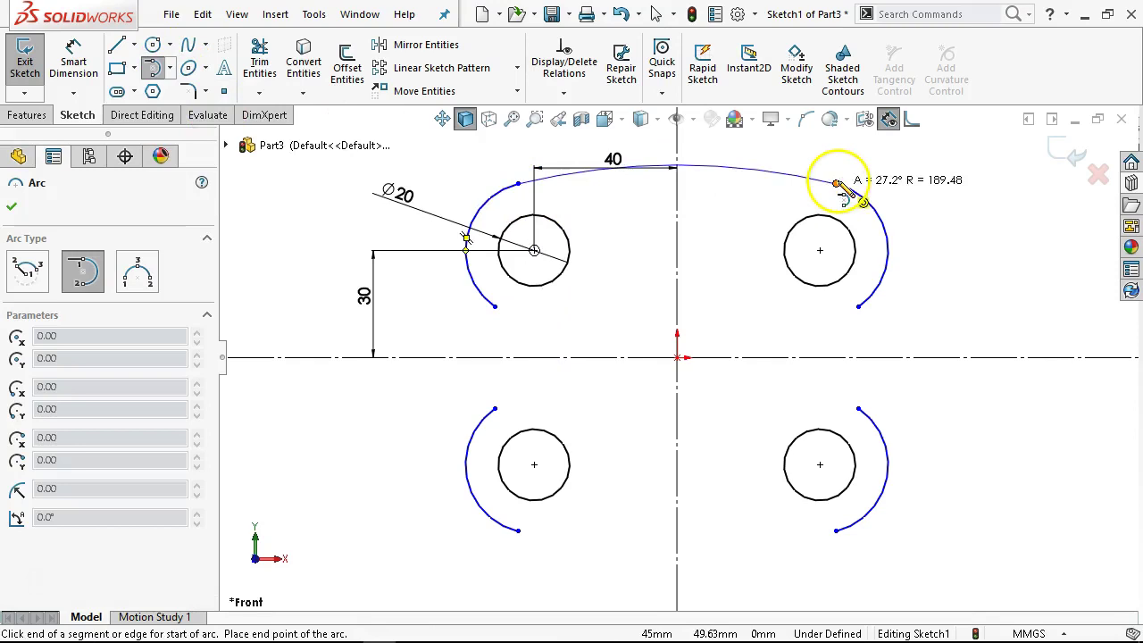
pyautogui.click(836, 184)
pyautogui.click(836, 536)
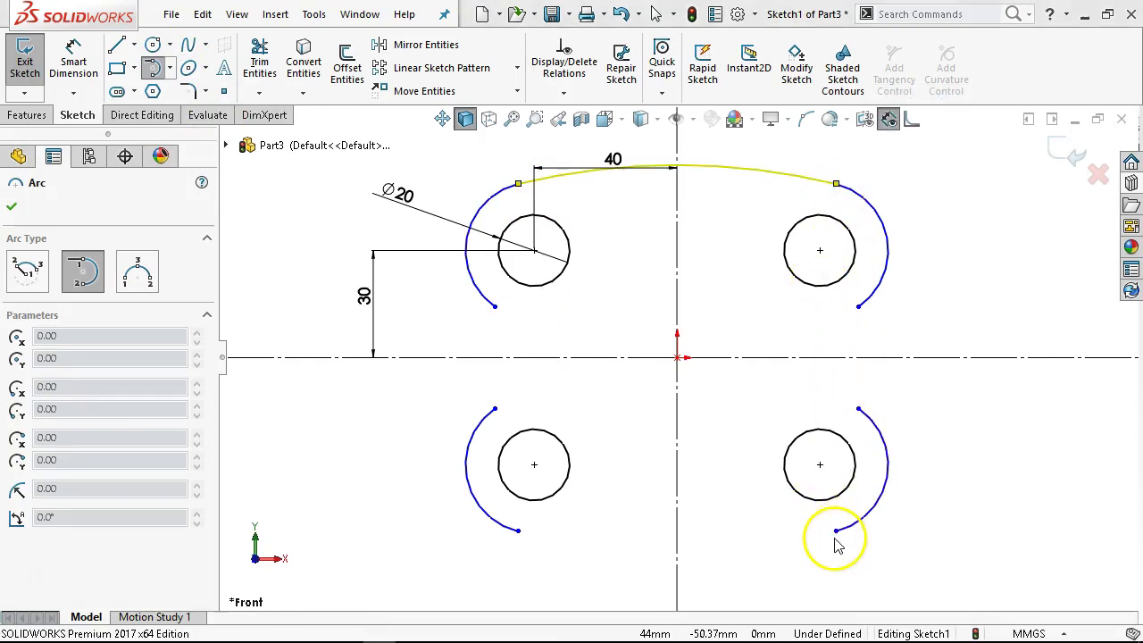
pyautogui.click(682, 328)
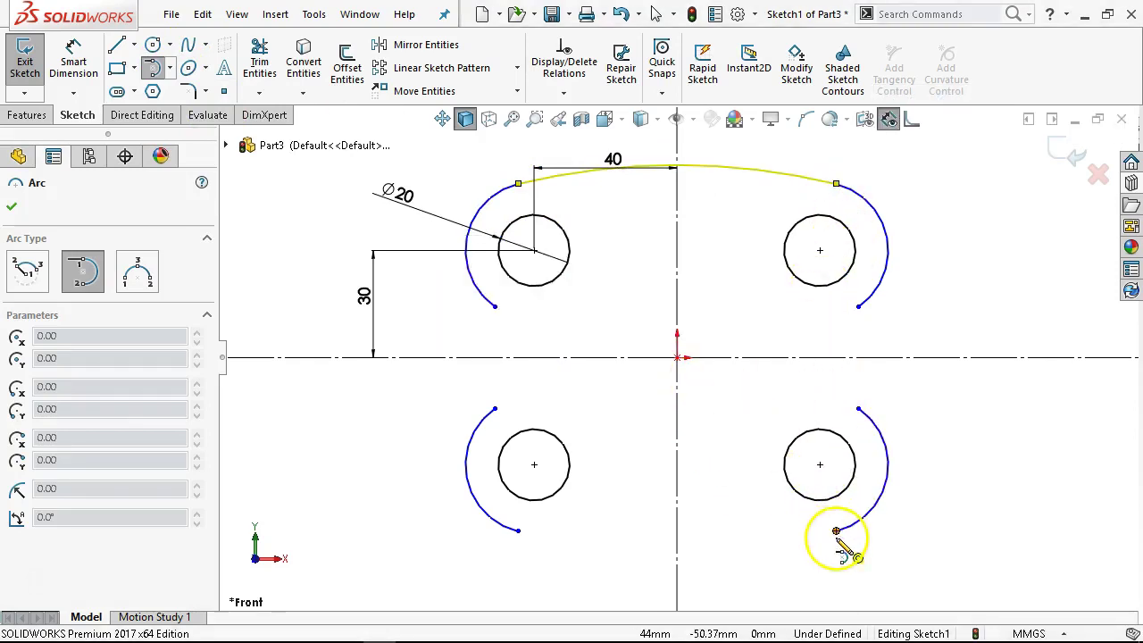
pyautogui.click(836, 531)
pyautogui.click(518, 530)
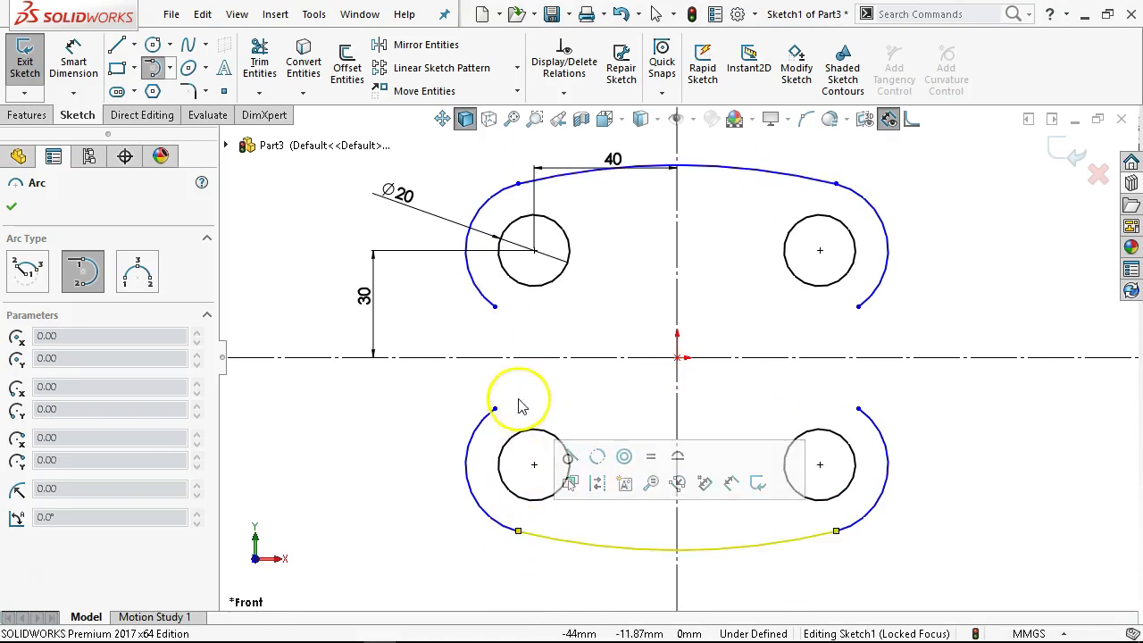
# - Close the plate outline with inward-curving tangent arcs joining the upper and lower corner arcs on both sides
pyautogui.click(494, 409)
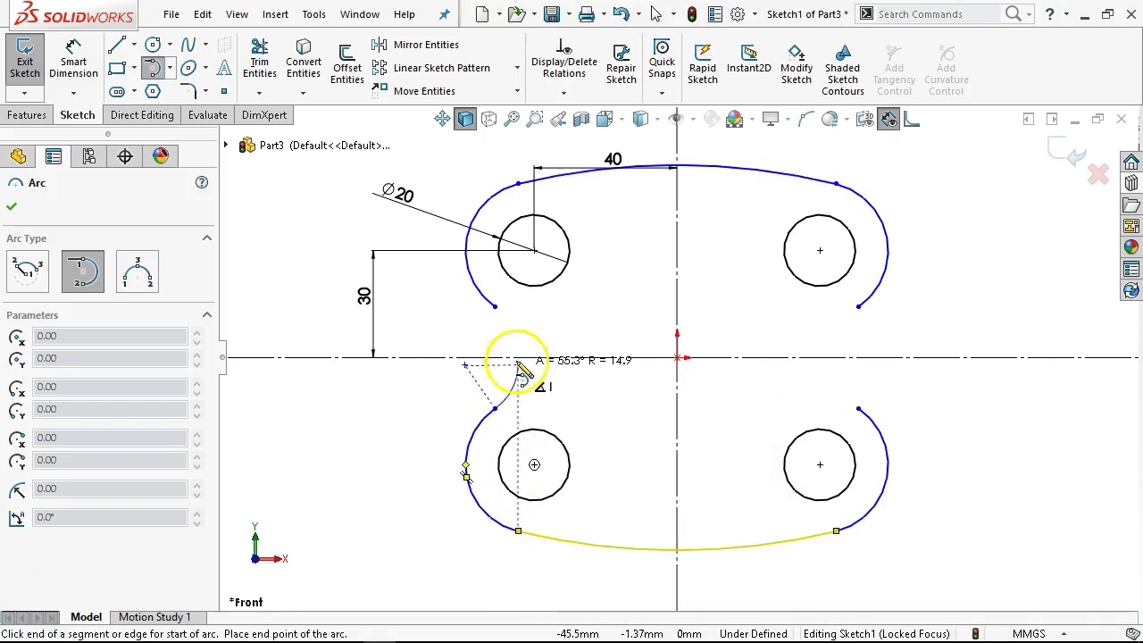
pyautogui.click(495, 306)
pyautogui.click(862, 317)
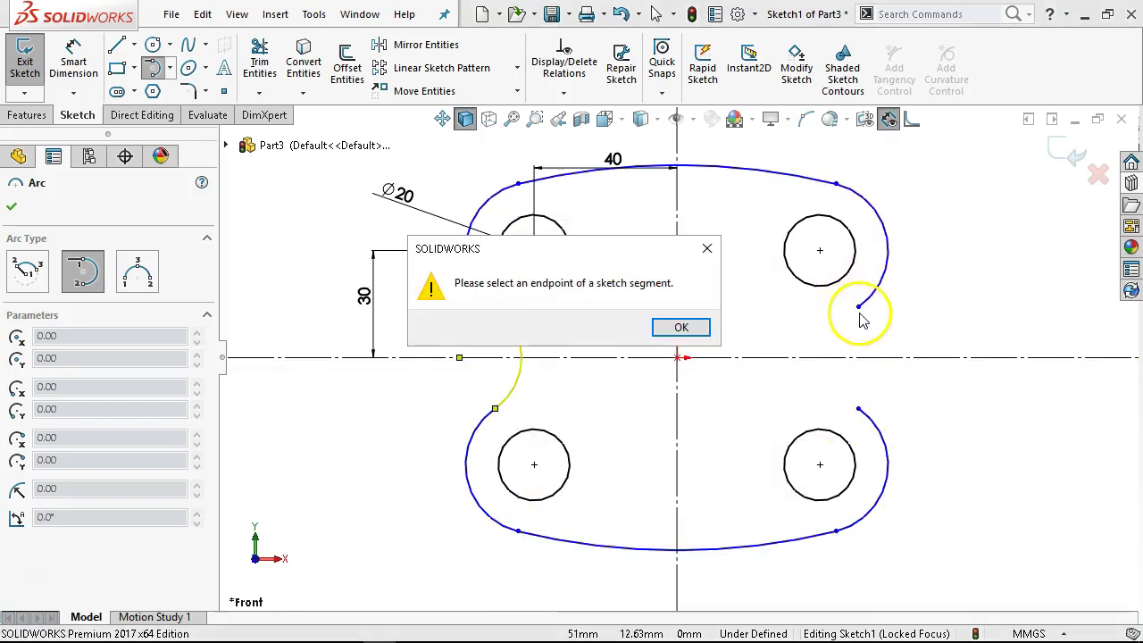
pyautogui.click(685, 327)
pyautogui.click(859, 309)
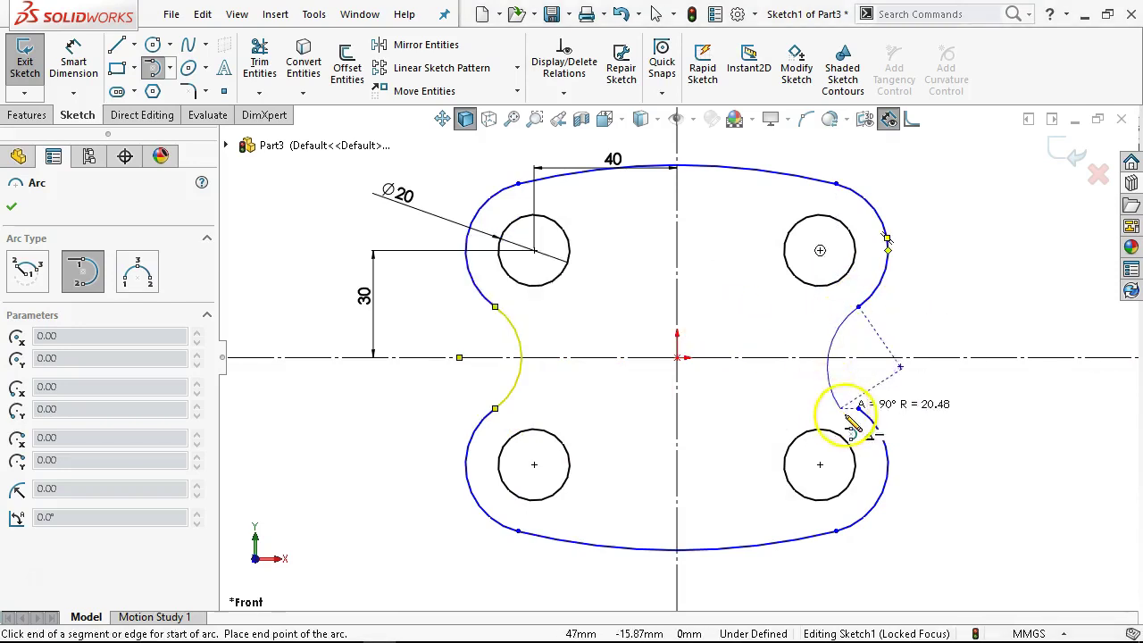
pyautogui.click(859, 408)
pyautogui.rightClick(891, 358)
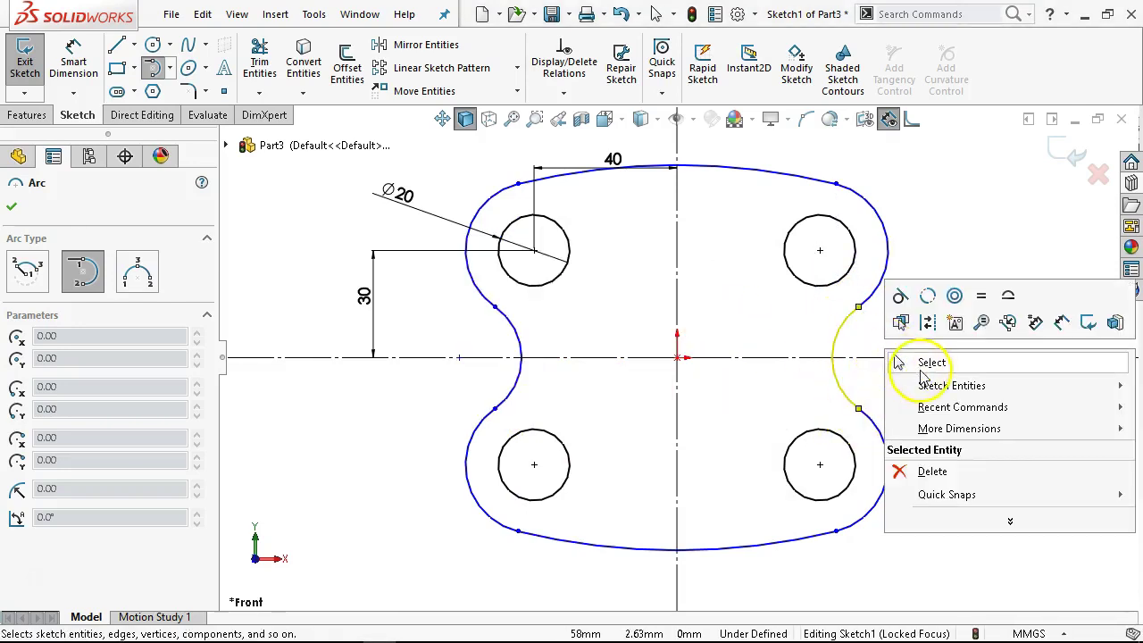
pyautogui.click(898, 361)
pyautogui.click(844, 326)
pyautogui.scroll(-3, 870, 352)
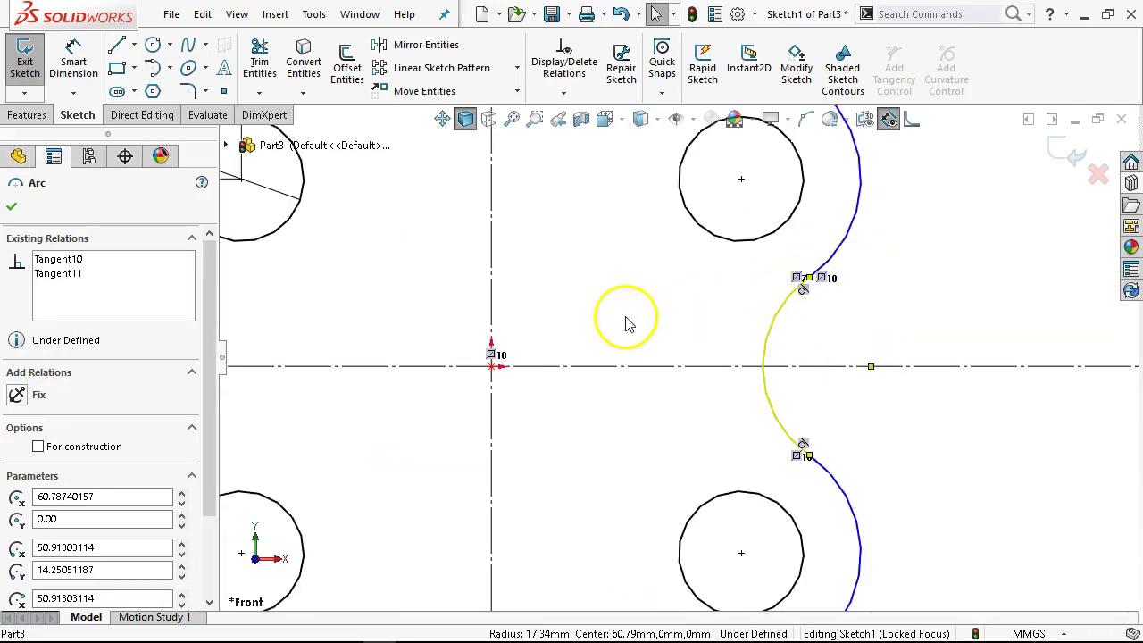
pyautogui.scroll(3, 675, 355)
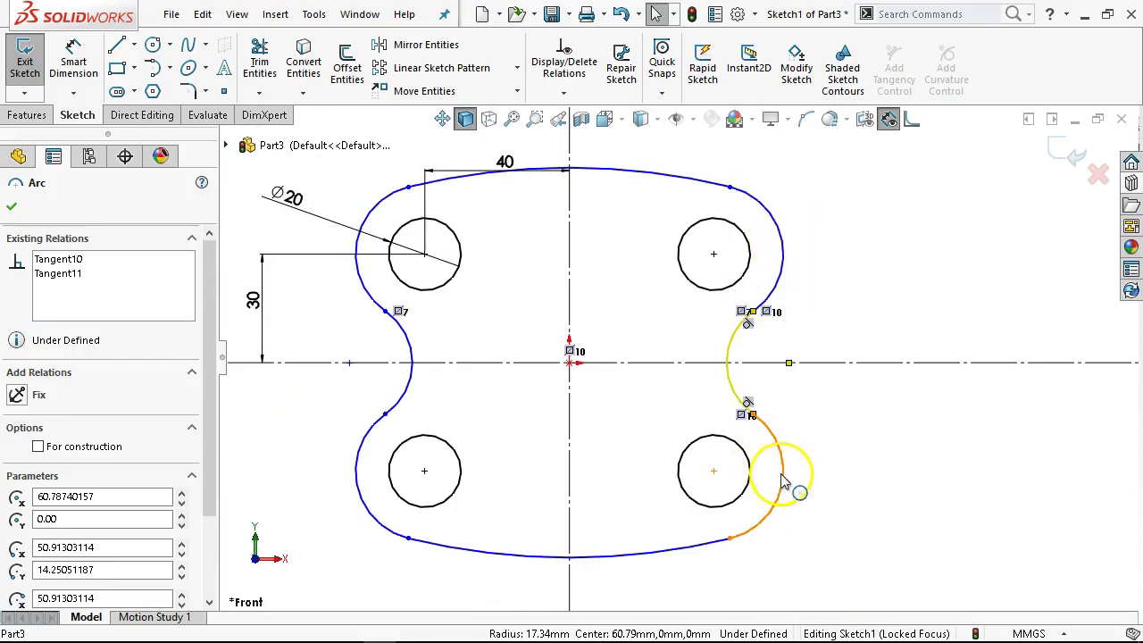
pyautogui.scroll(1, 608, 349)
pyautogui.scroll(-1, 536, 317)
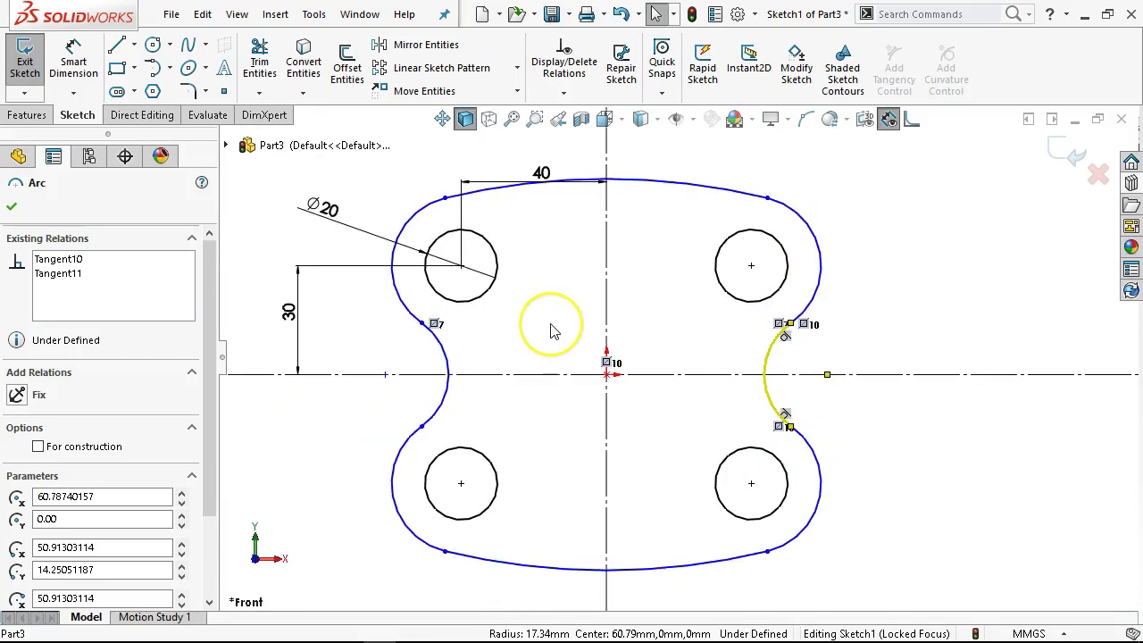
pyautogui.click(663, 327)
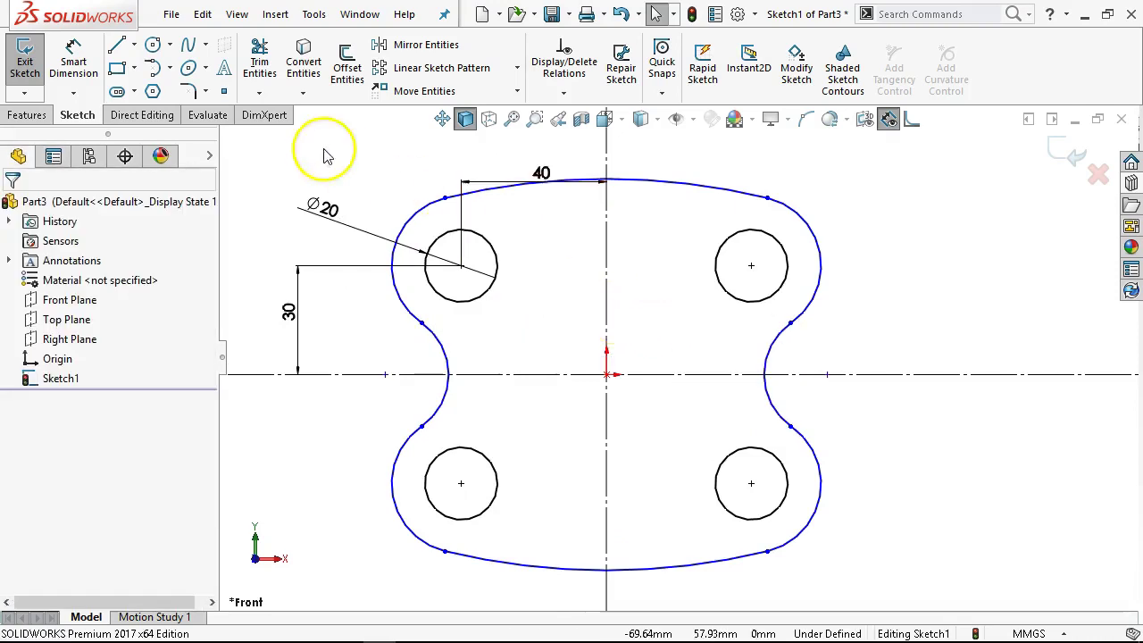
# - Dimension the radius of the corner arc around the upper-right circle as 20 mm
pyautogui.click(74, 70)
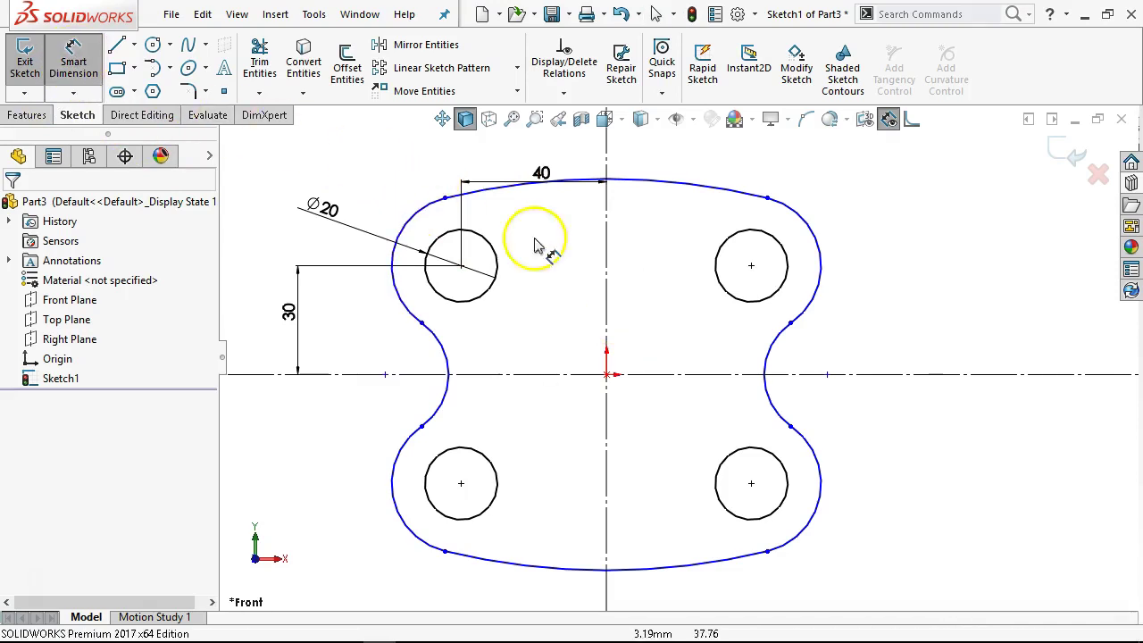
pyautogui.click(815, 239)
pyautogui.click(865, 191)
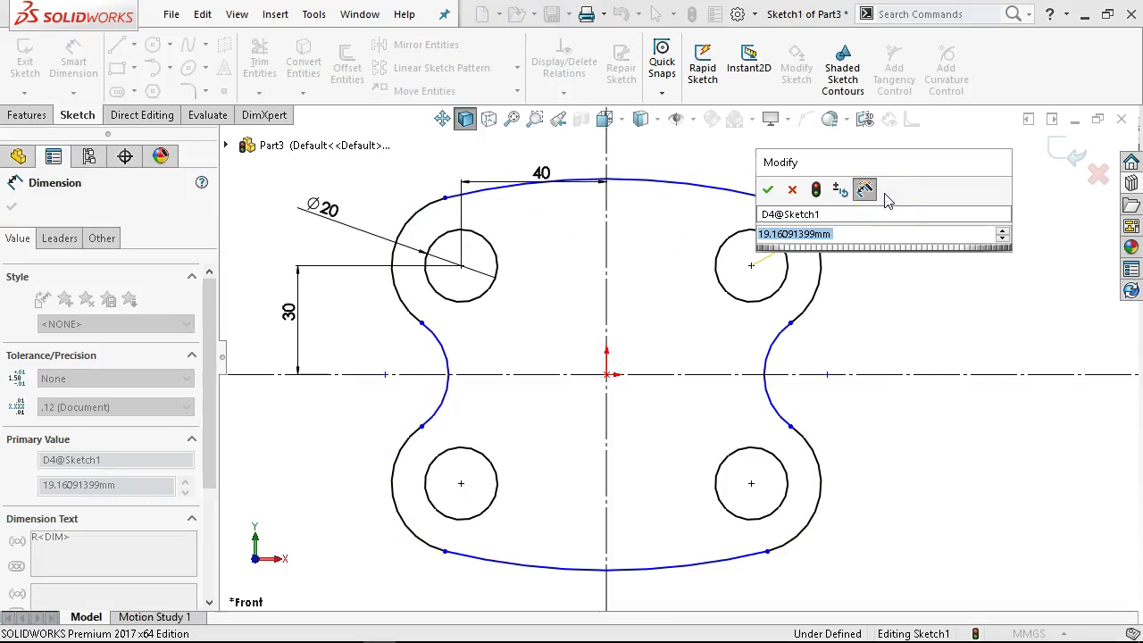
pyautogui.write('20')
pyautogui.press('Return')
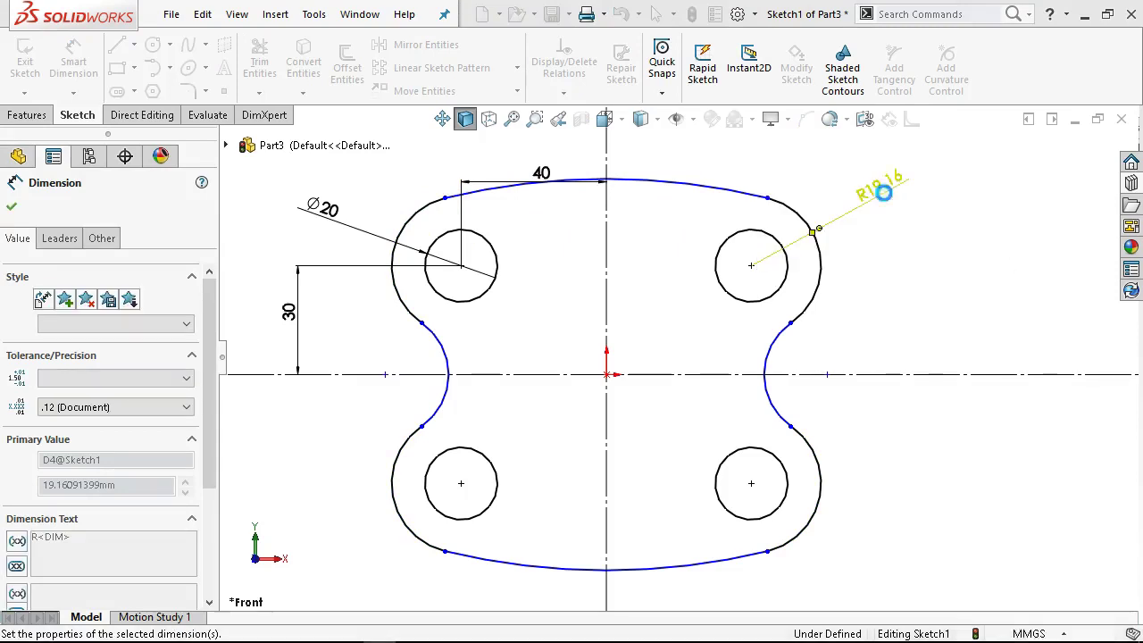
# - Dimension the radius of the plate's upper edge arc as 120 mm
pyautogui.click(676, 213)
pyautogui.click(676, 181)
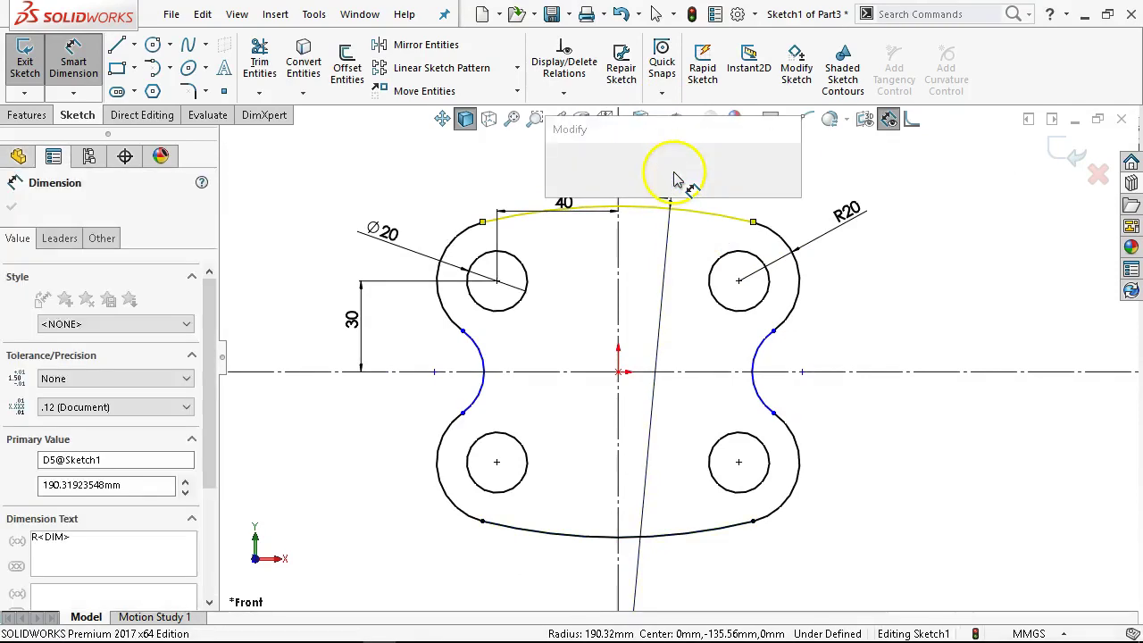
pyautogui.write('120')
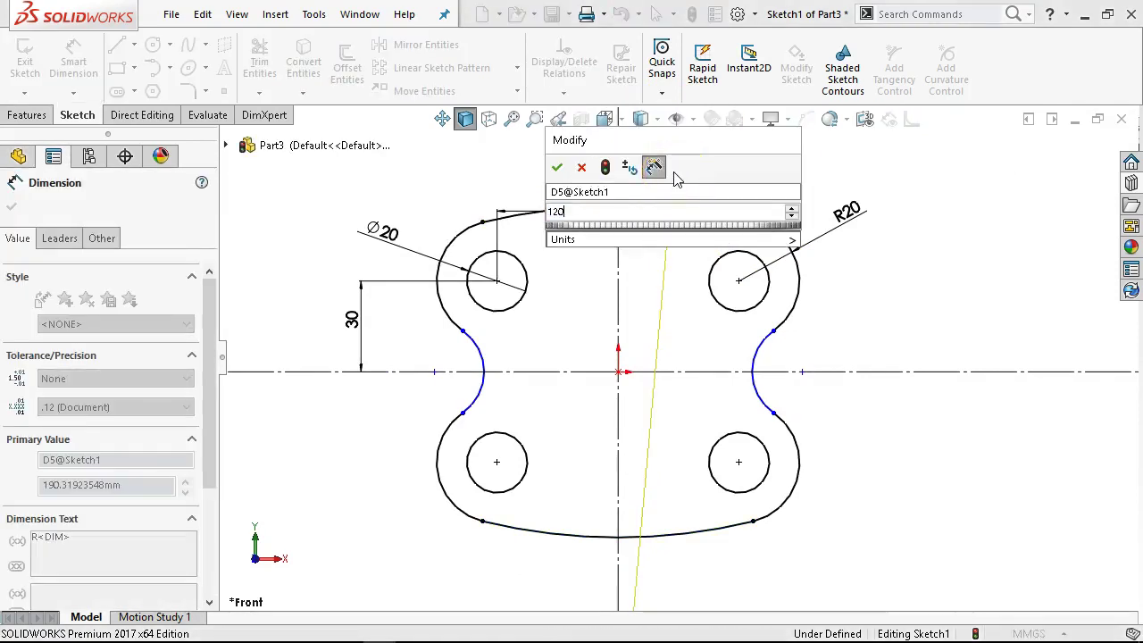
pyautogui.press('Return')
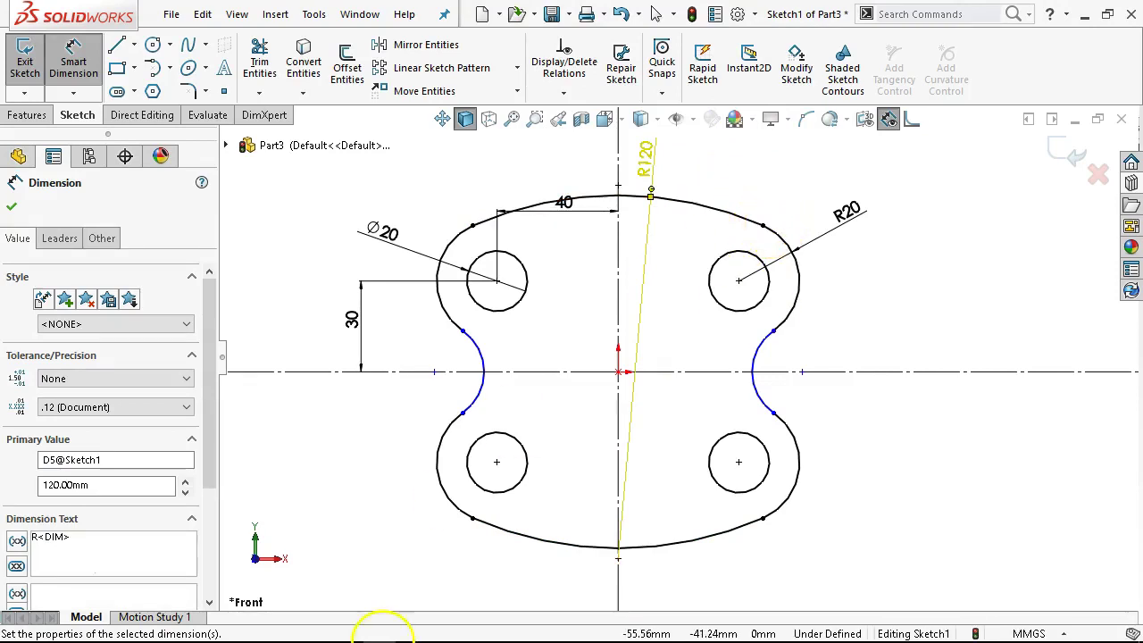
# - Consult the reference PDF drawing, then return to the sketch and dimension the right inward-curving arc's radius as 60 mm
pyautogui.click(413, 630)
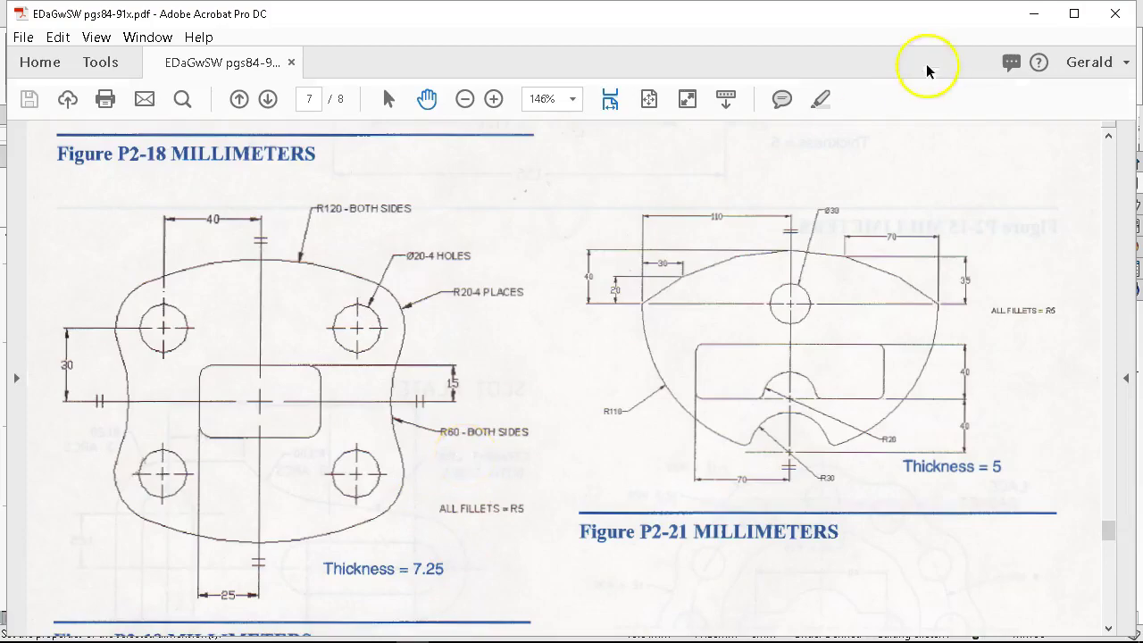
pyautogui.click(1034, 13)
pyautogui.click(757, 383)
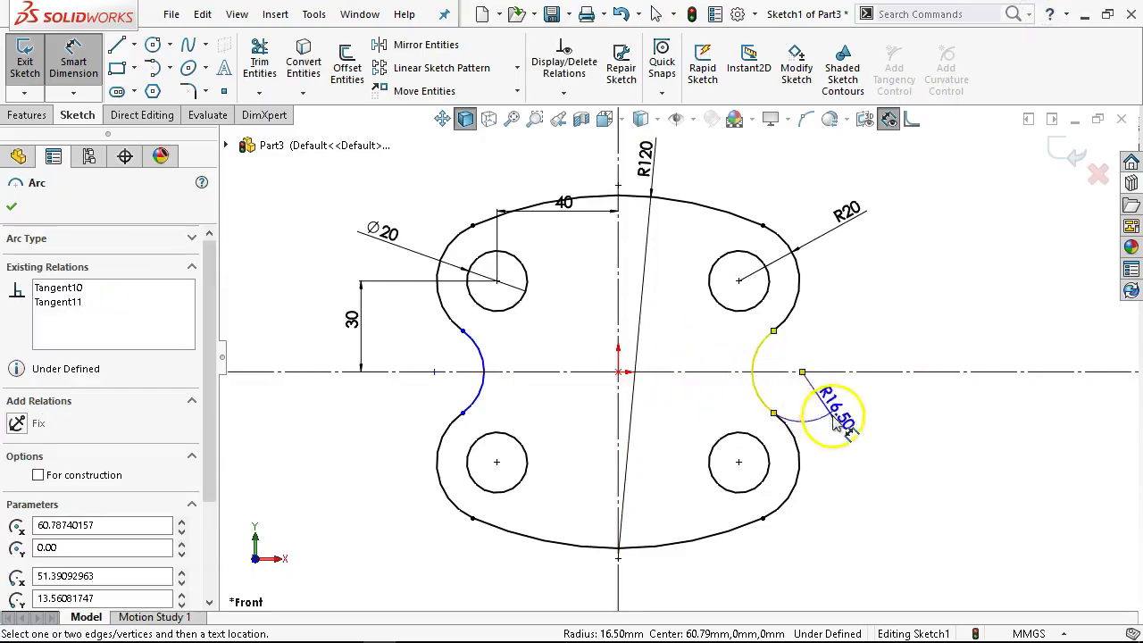
pyautogui.click(849, 416)
pyautogui.write('6')
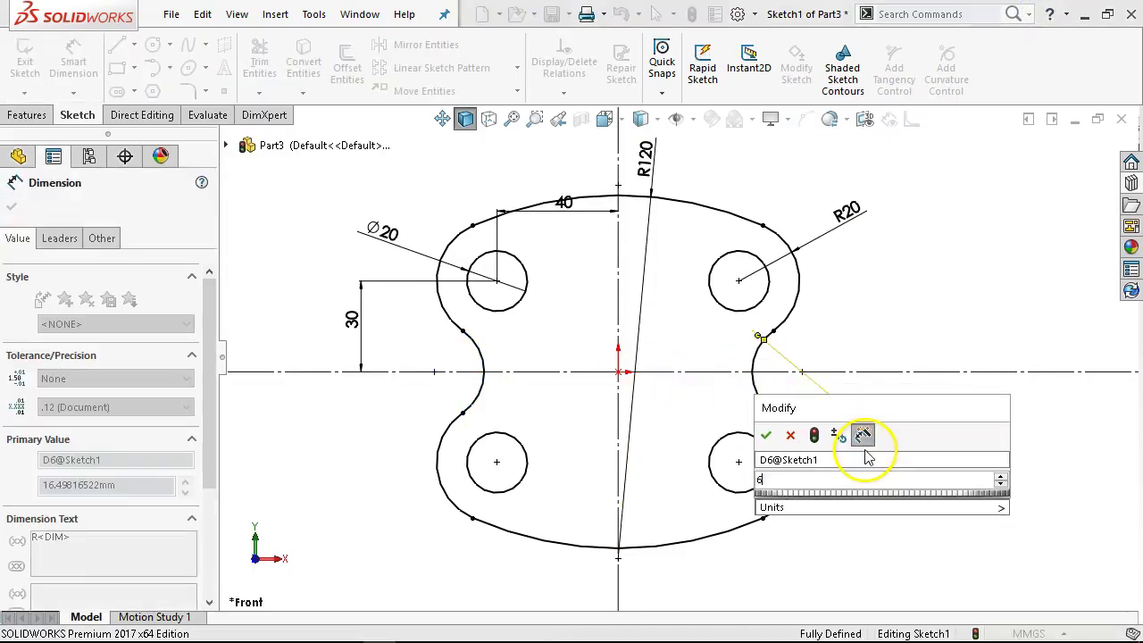
pyautogui.write('0')
pyautogui.press('Return')
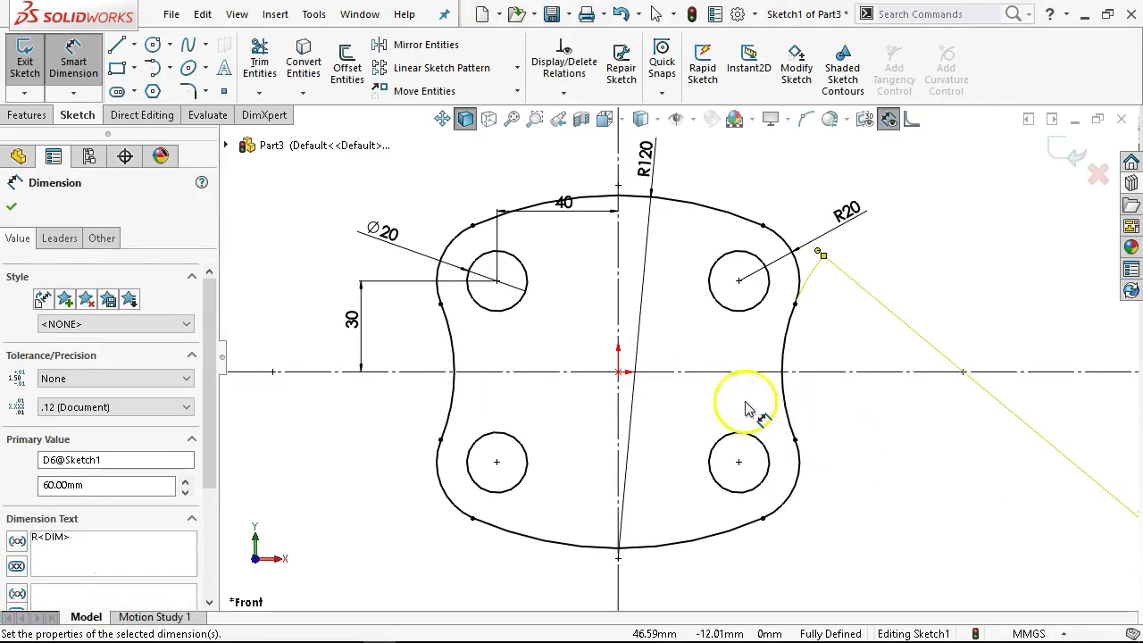
pyautogui.rightClick(700, 181)
pyautogui.click(763, 225)
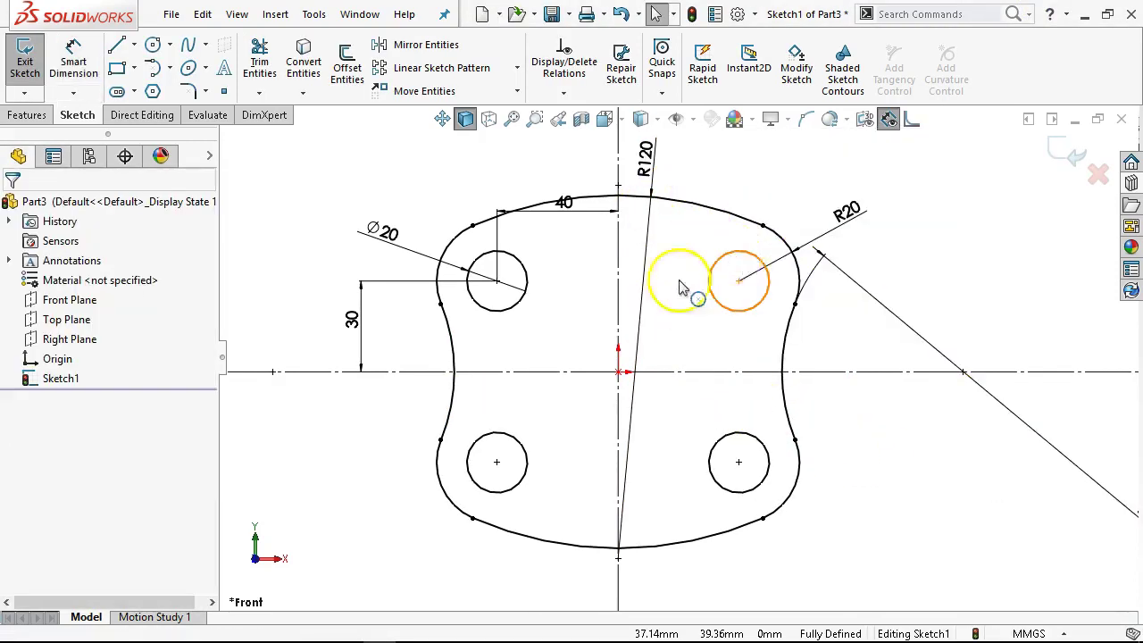
pyautogui.scroll(-1, 750, 228)
pyautogui.scroll(3, 561, 513)
pyautogui.scroll(-2, 562, 518)
pyautogui.scroll(1, 734, 162)
pyautogui.scroll(-2, 728, 163)
pyautogui.scroll(3, 728, 253)
pyautogui.scroll(-1, 684, 395)
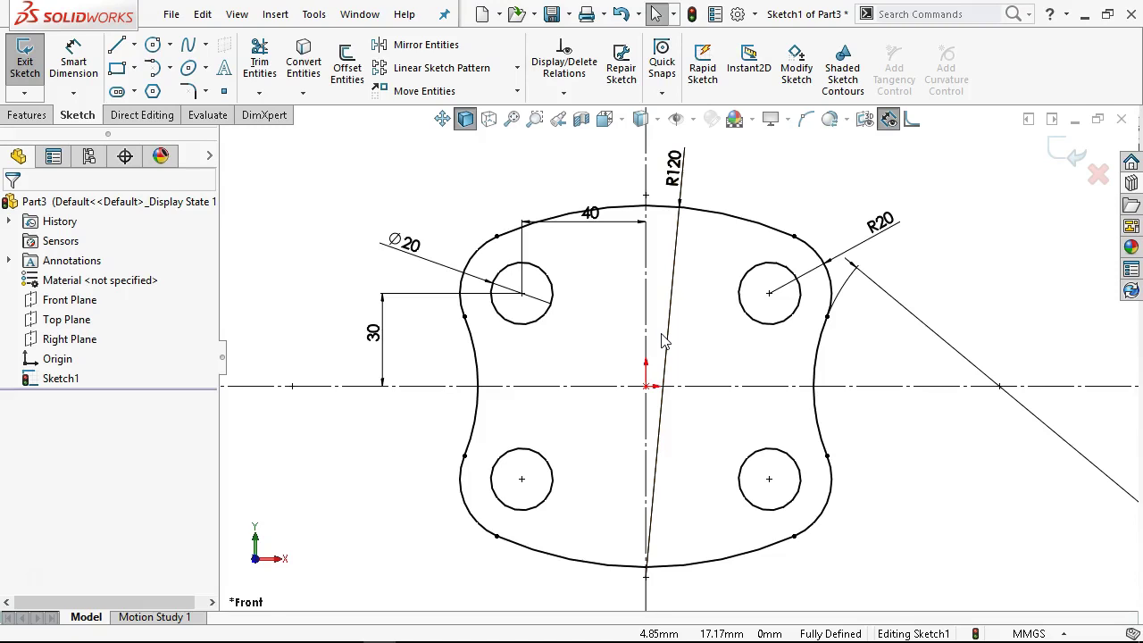
# - Convert all four hole circles to construction geometry
pyautogui.click(523, 325)
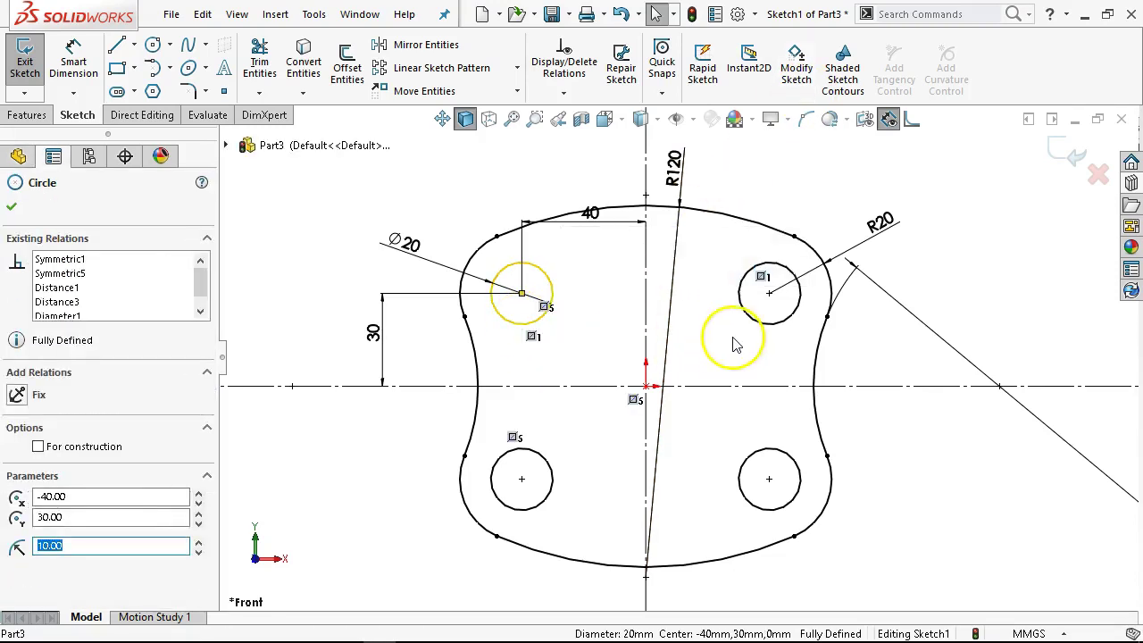
pyautogui.keyDown('ctrl'); pyautogui.click(757, 322); pyautogui.keyUp('ctrl')
pyautogui.keyDown('ctrl'); pyautogui.click(760, 449); pyautogui.keyUp('ctrl')
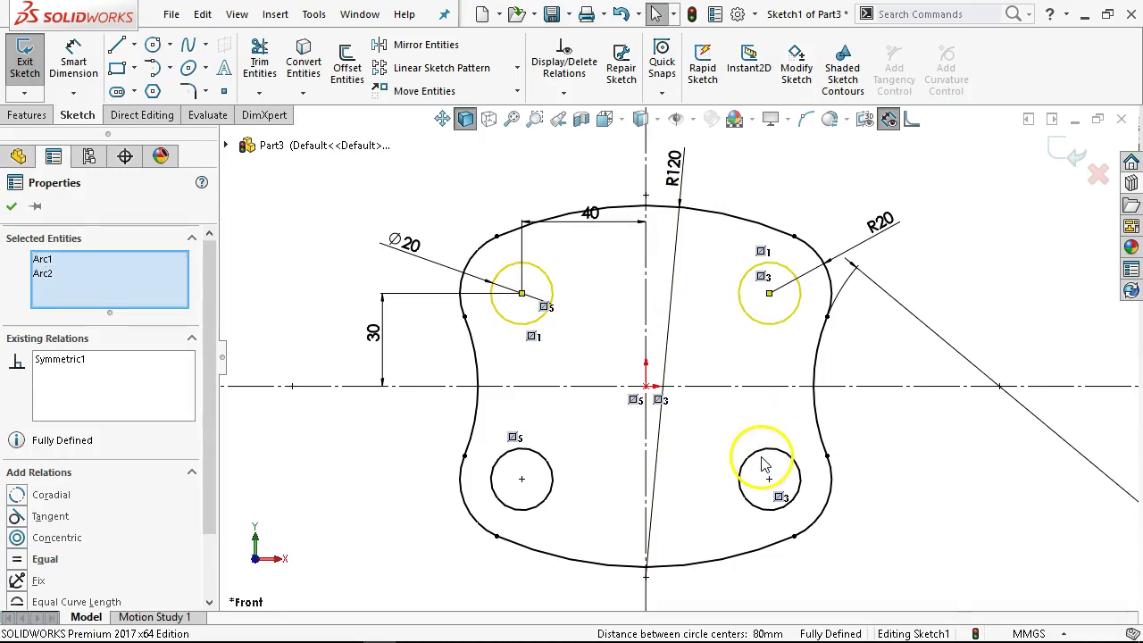
pyautogui.keyDown('ctrl'); pyautogui.click(543, 478); pyautogui.keyUp('ctrl')
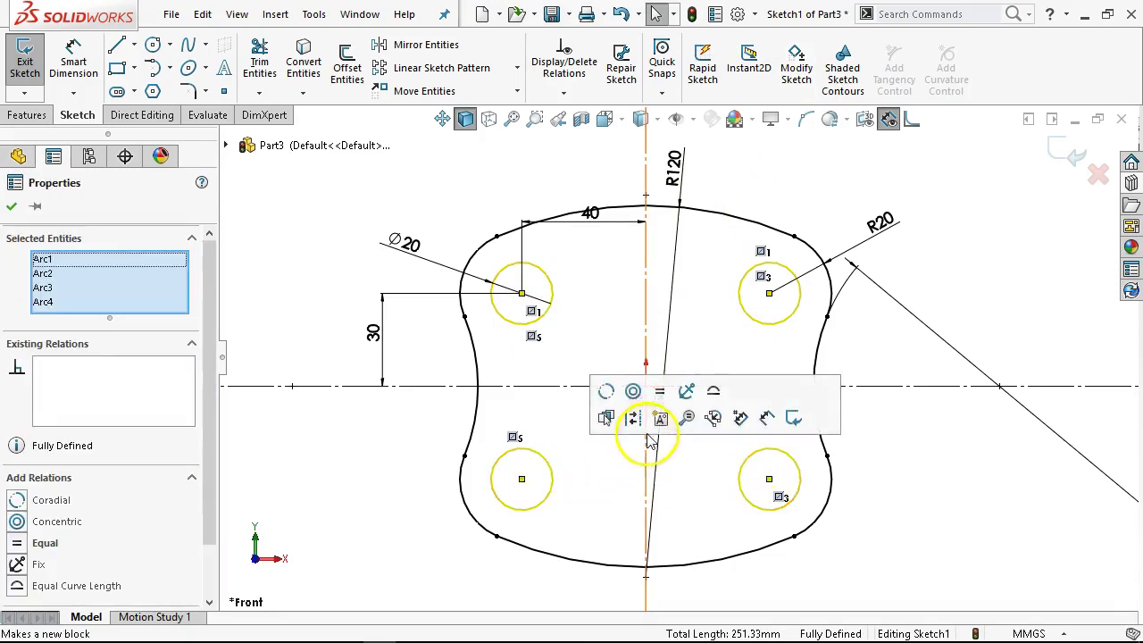
pyautogui.click(632, 422)
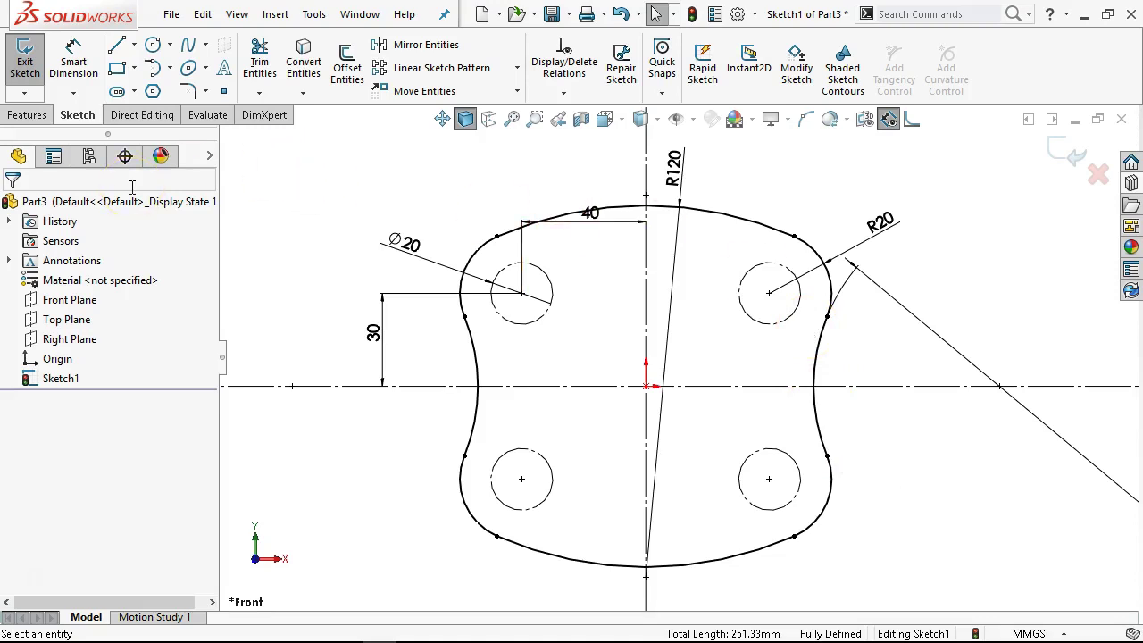
# - Extrude the plate profile with a blind depth of 7.25 mm and view the part from the front
pyautogui.click(30, 116)
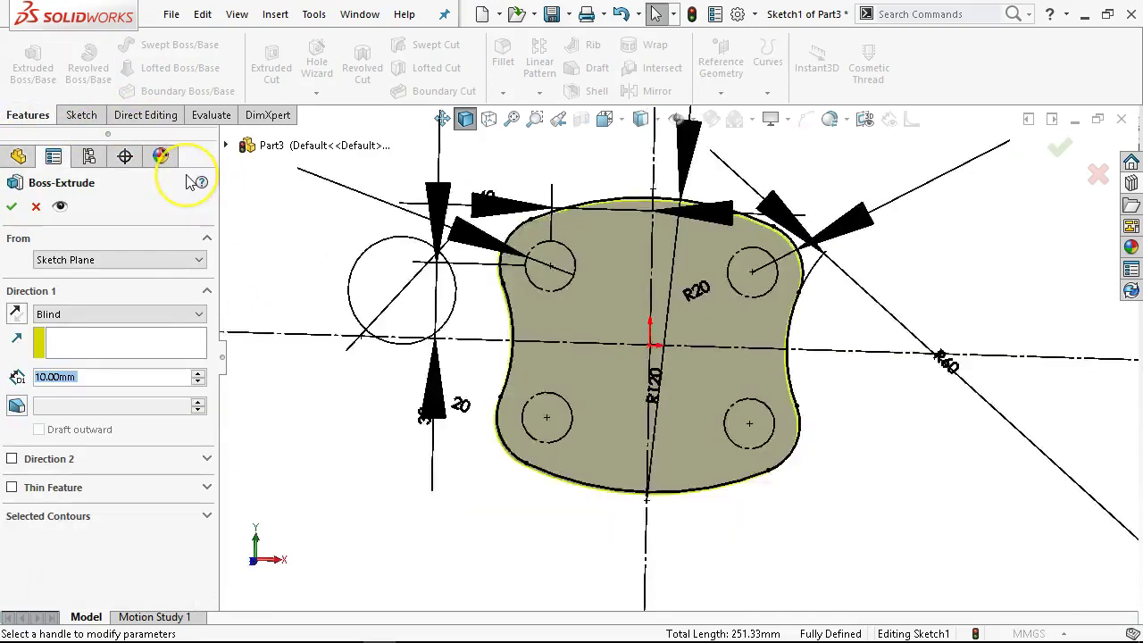
pyautogui.write('7.25')
pyautogui.press('Return')
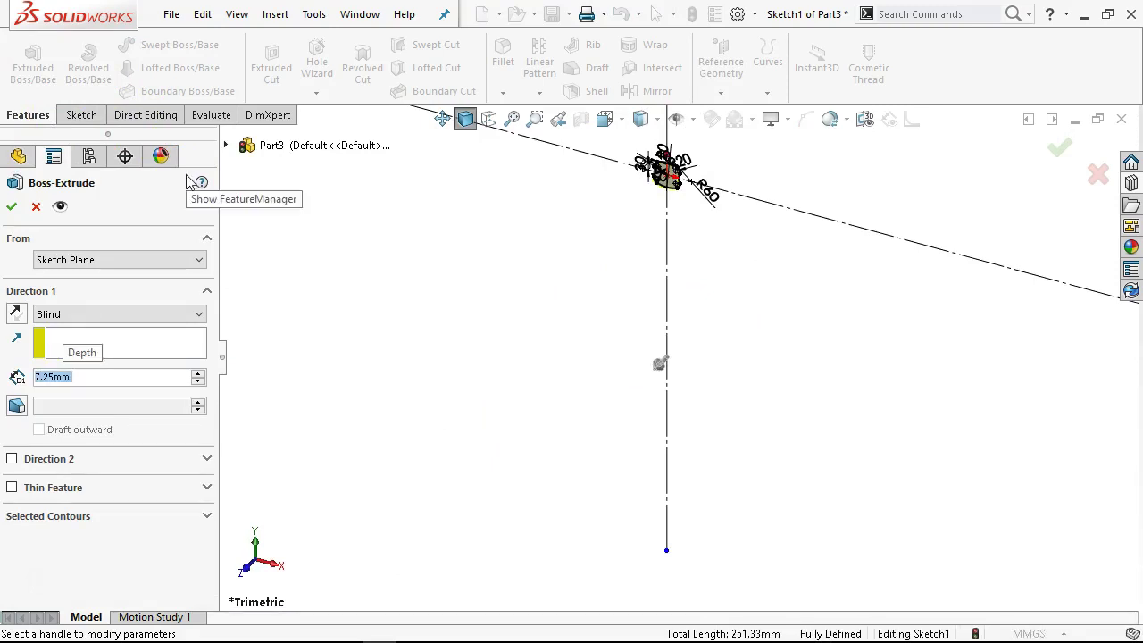
pyautogui.click(11, 207)
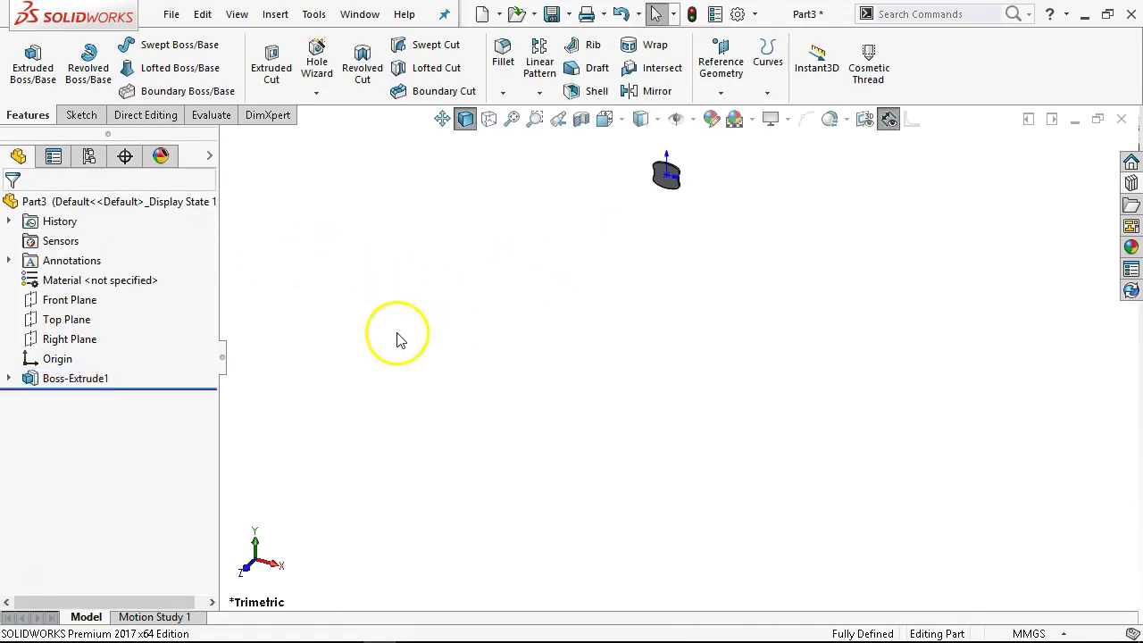
pyautogui.hotkey('ctrl', '1')
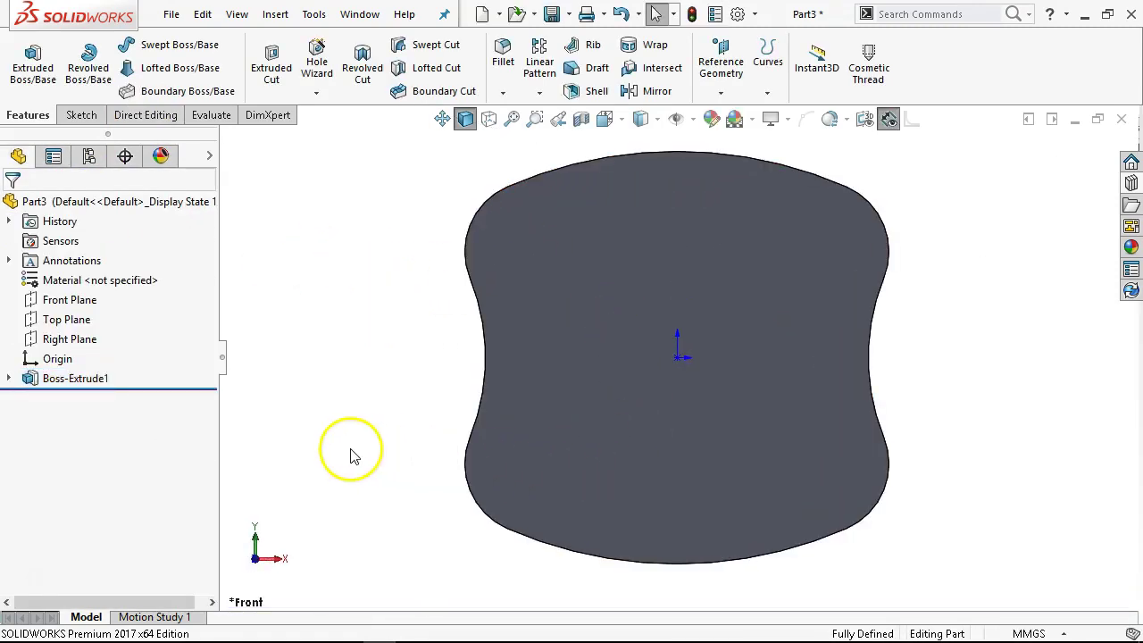
# - Edit the extrusion's sketch to turn the four construction circles back into regular geometry and exit the sketch
pyautogui.click(8, 378)
pyautogui.rightClick(70, 397)
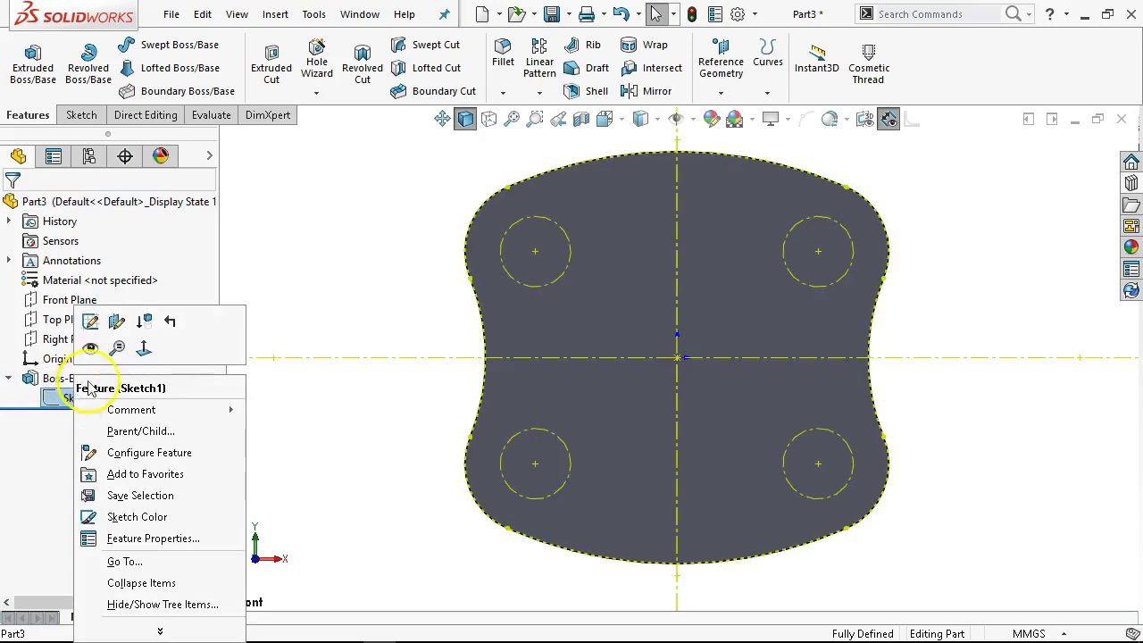
pyautogui.click(90, 321)
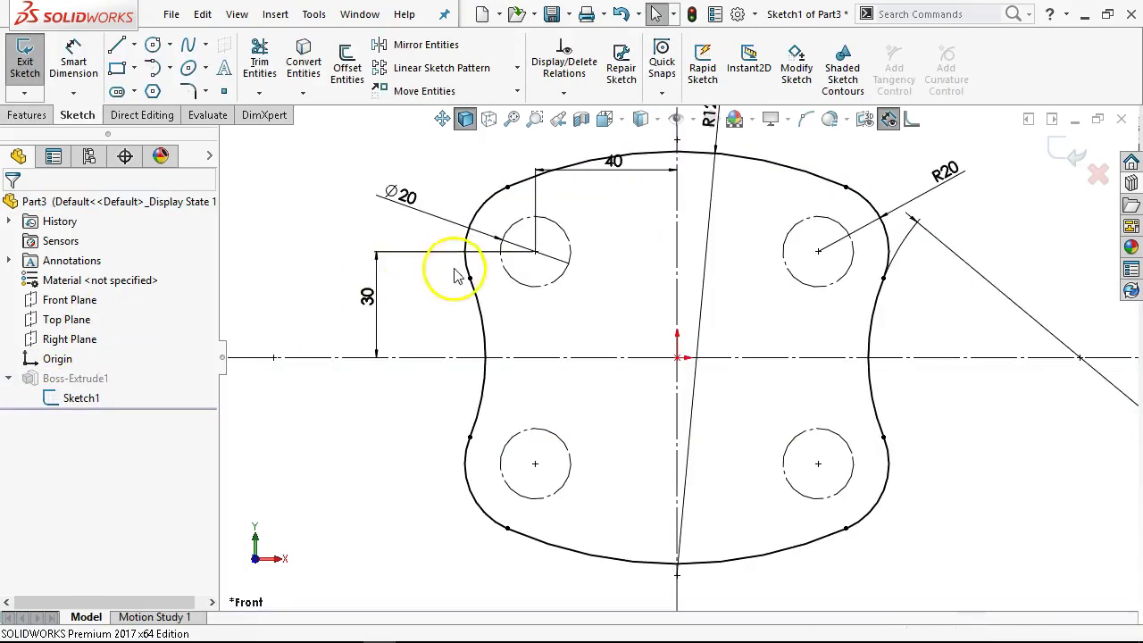
pyautogui.click(543, 286)
pyautogui.keyDown('ctrl'); pyautogui.click(798, 281); pyautogui.keyUp('ctrl')
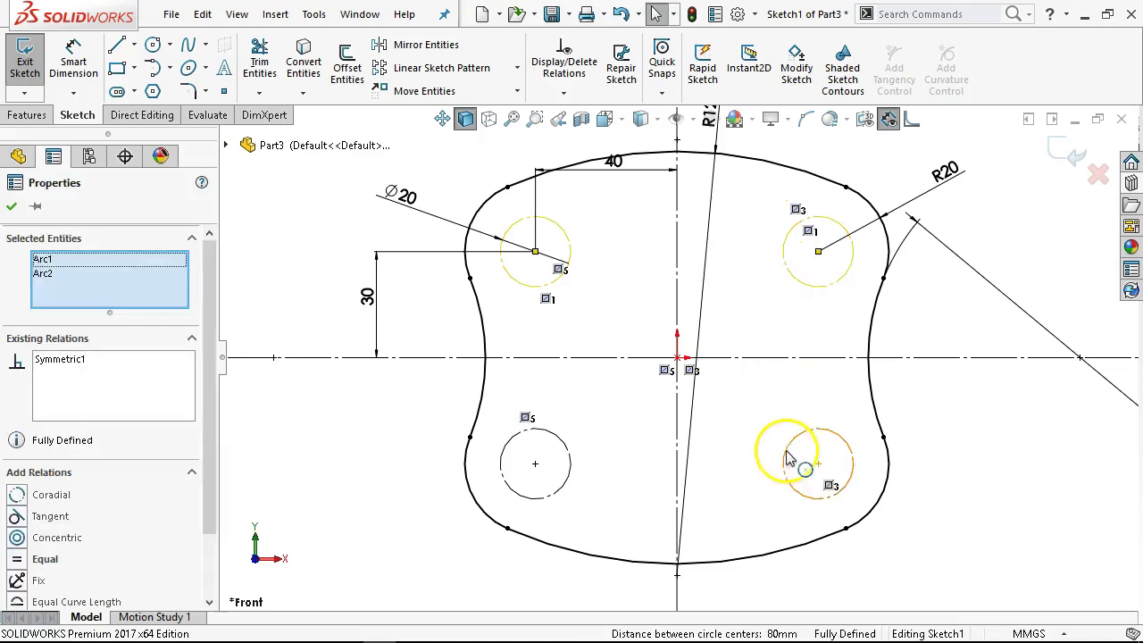
pyautogui.keyDown('ctrl'); pyautogui.click(786, 460); pyautogui.keyUp('ctrl')
pyautogui.keyDown('ctrl'); pyautogui.click(561, 454); pyautogui.keyUp('ctrl')
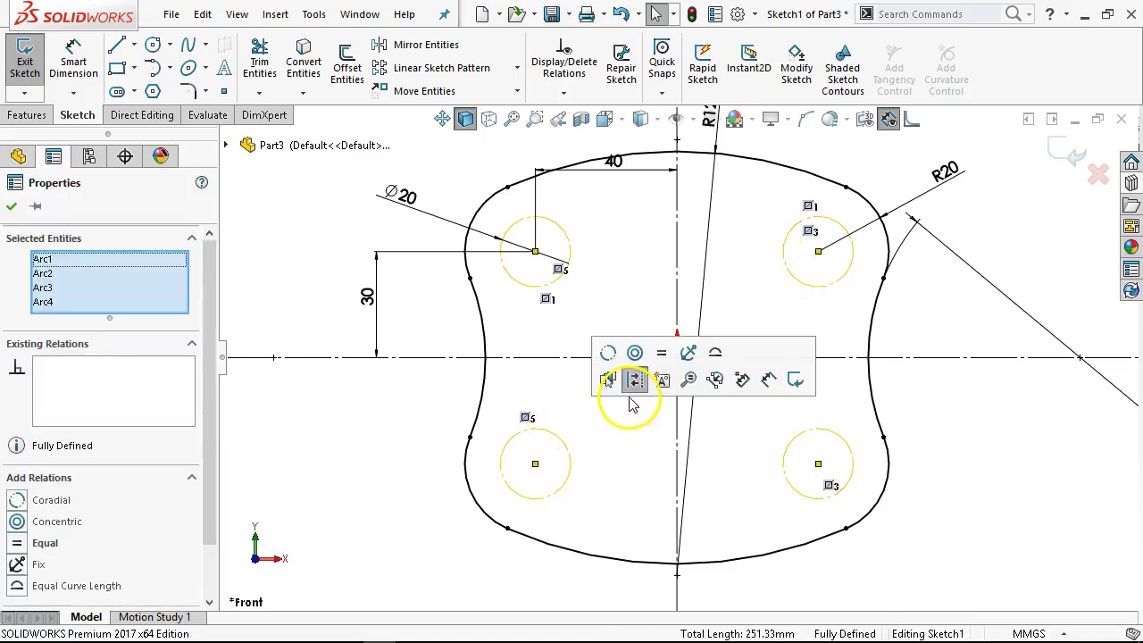
pyautogui.click(633, 377)
pyautogui.click(1067, 154)
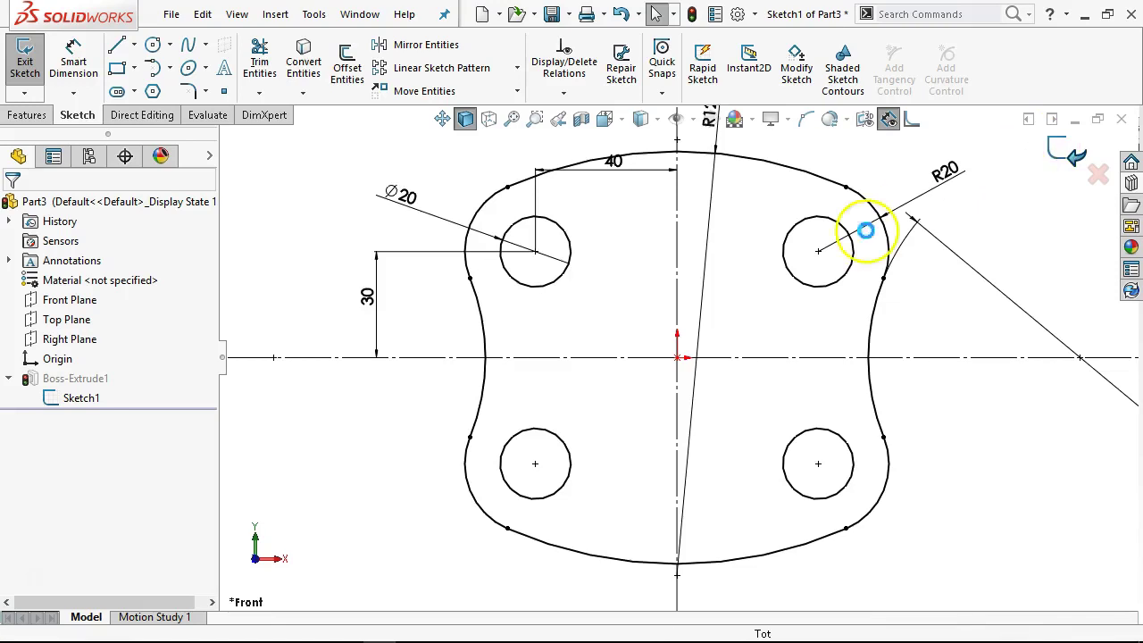
# - Edit the base extrusion and select the plate region around the four holes as its contour
pyautogui.rightClick(57, 379)
pyautogui.click(79, 214)
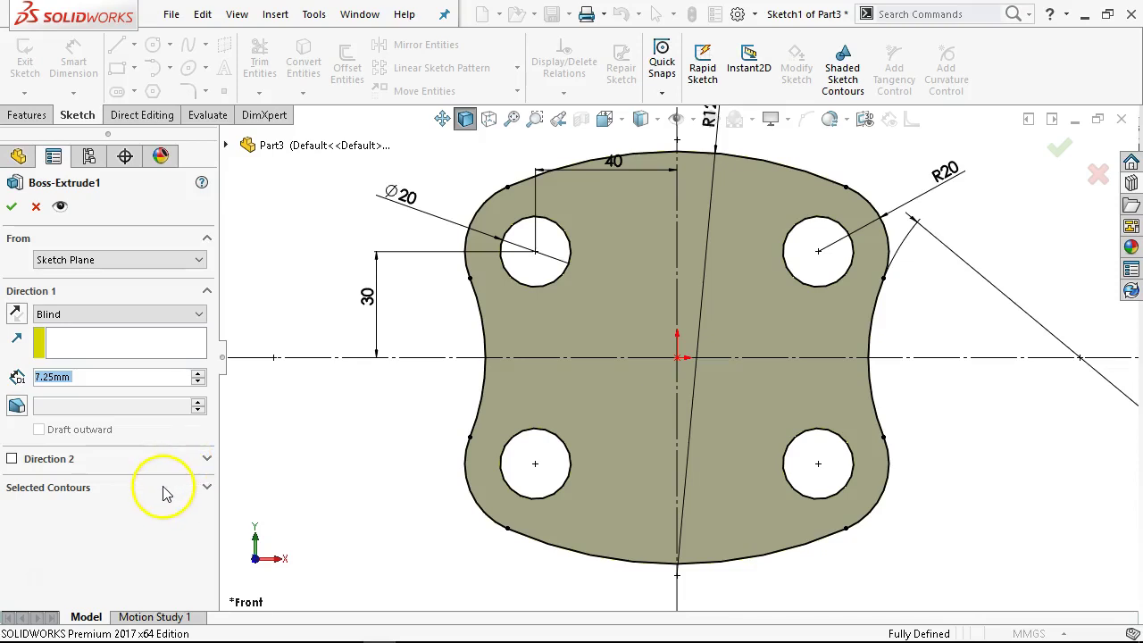
pyautogui.click(163, 492)
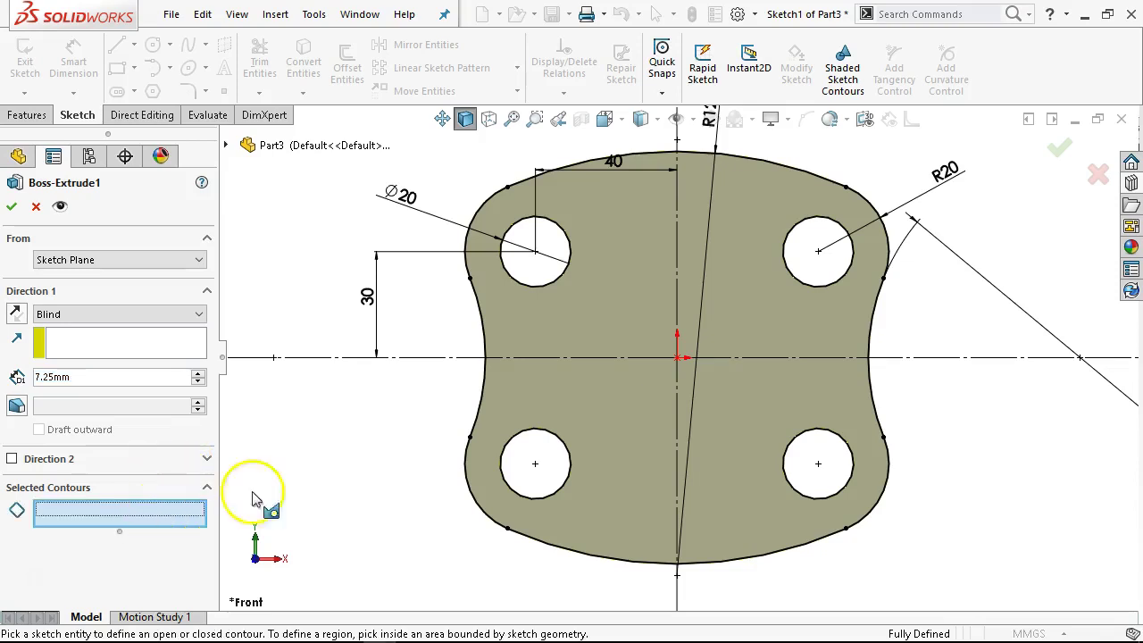
pyautogui.click(600, 423)
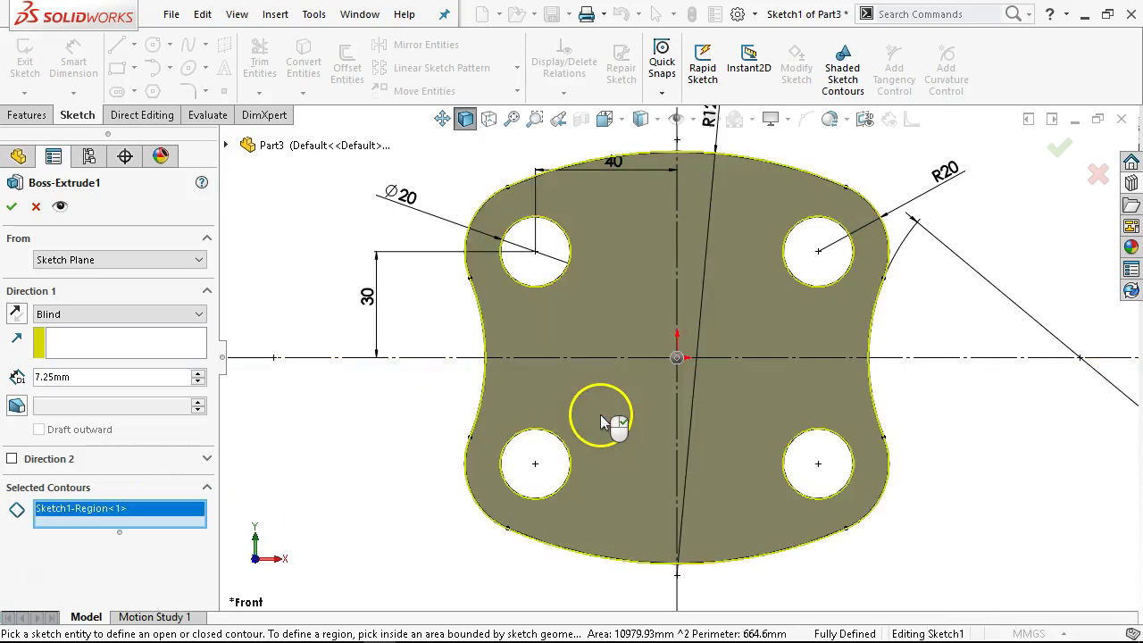
pyautogui.click(86, 260)
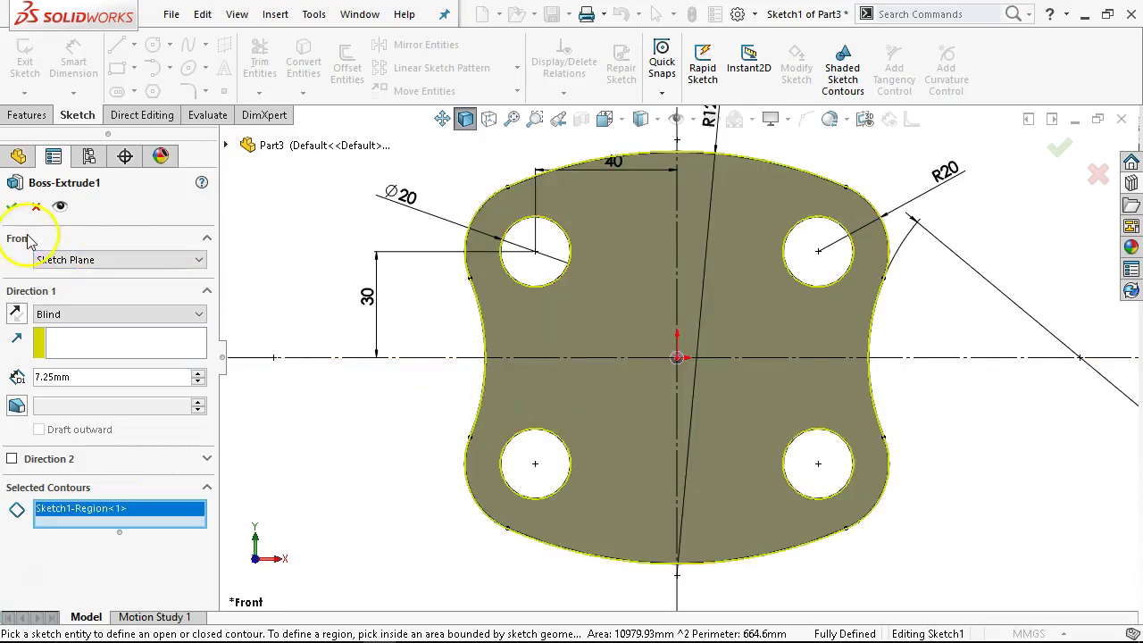
pyautogui.click(398, 435)
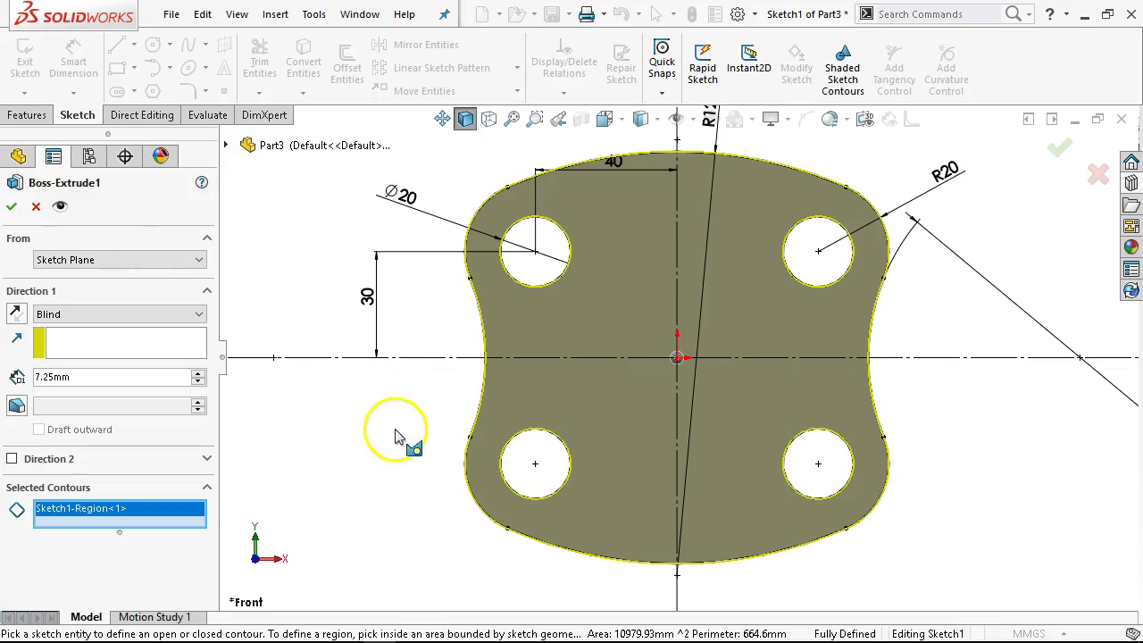
# - Clear the contour selection, pick only the plate's outer outline instead, and accept the extrusion
pyautogui.rightClick(81, 512)
pyautogui.click(143, 524)
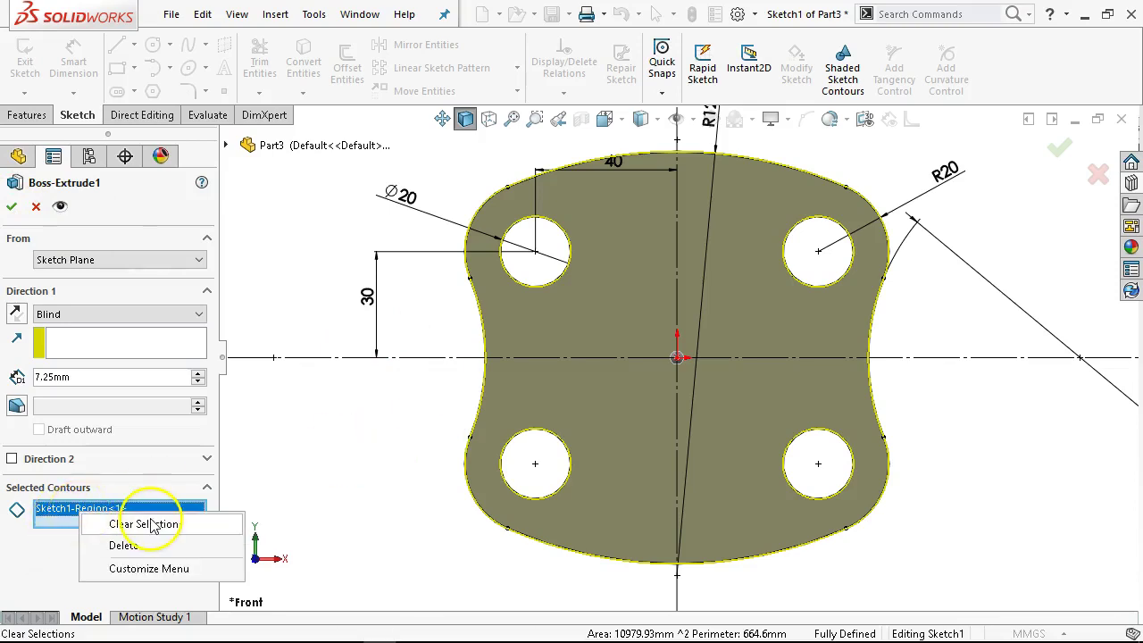
pyautogui.click(561, 551)
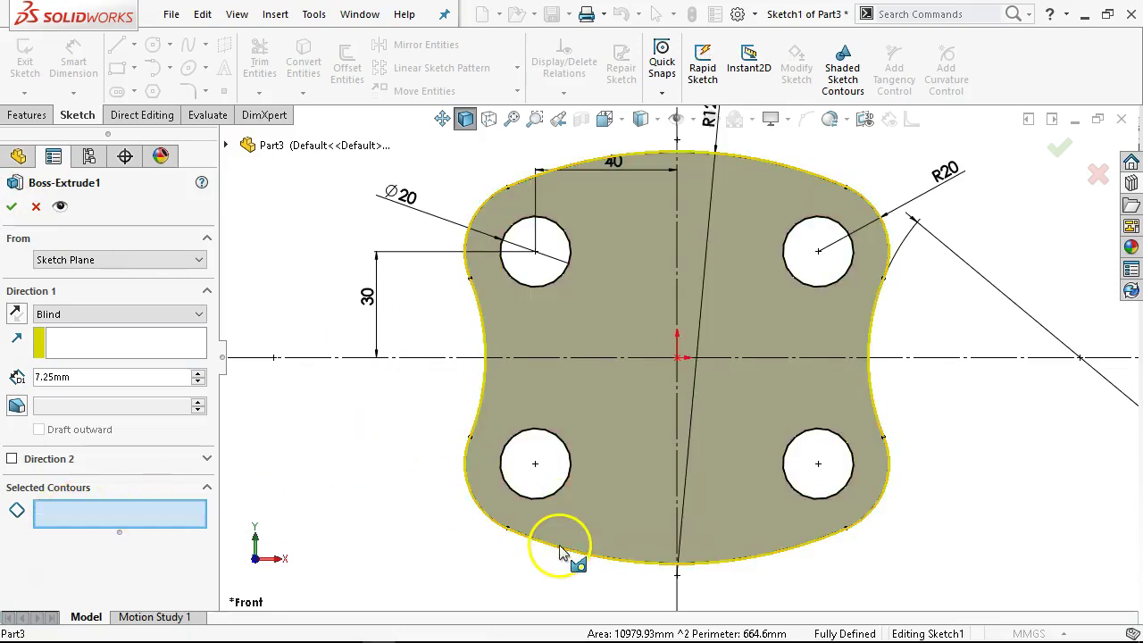
pyautogui.click(15, 206)
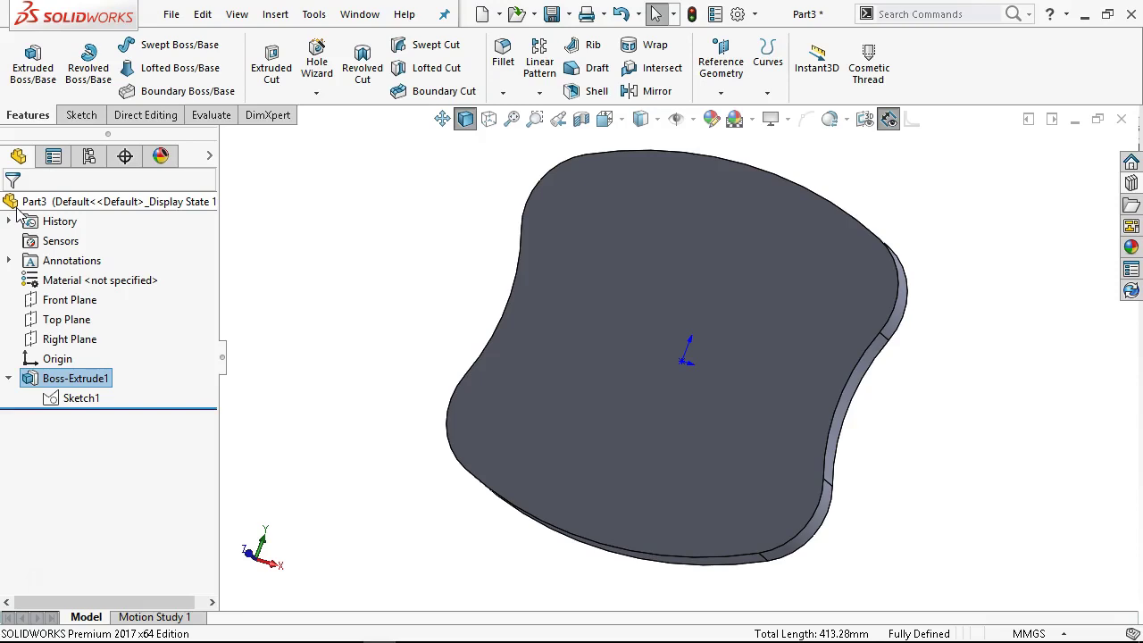
# - Inspect the extruded plate from a tilted view and check the four circles in its underlying sketch
pyautogui.press('Up')
pyautogui.press('Up')
pyautogui.press('Up')
pyautogui.press('Up')
pyautogui.press('Up')
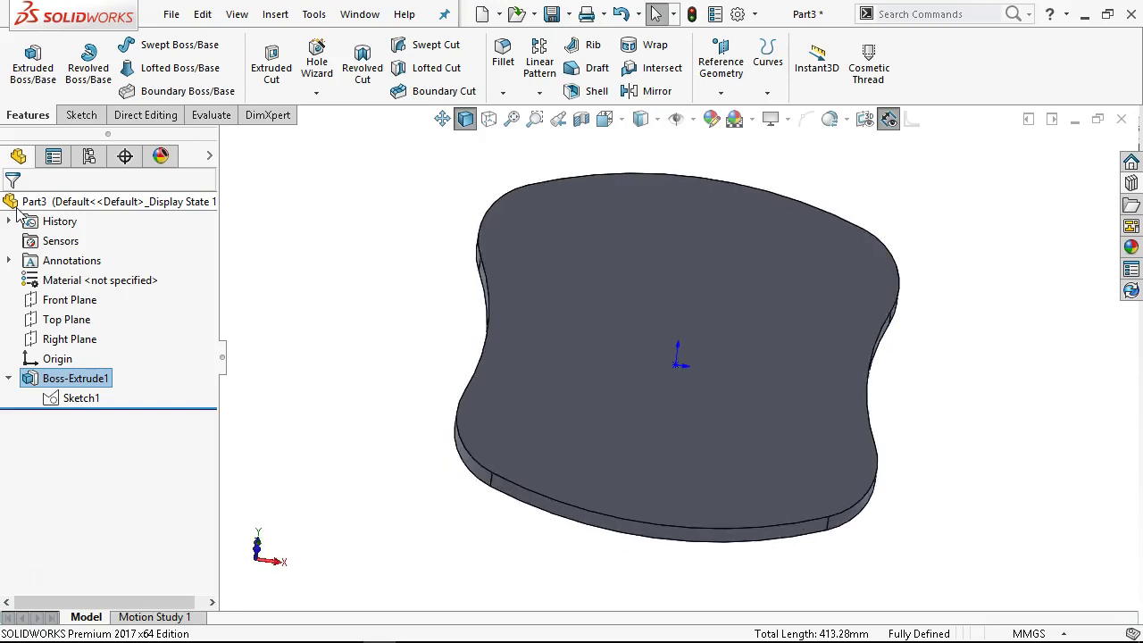
pyautogui.press('Up')
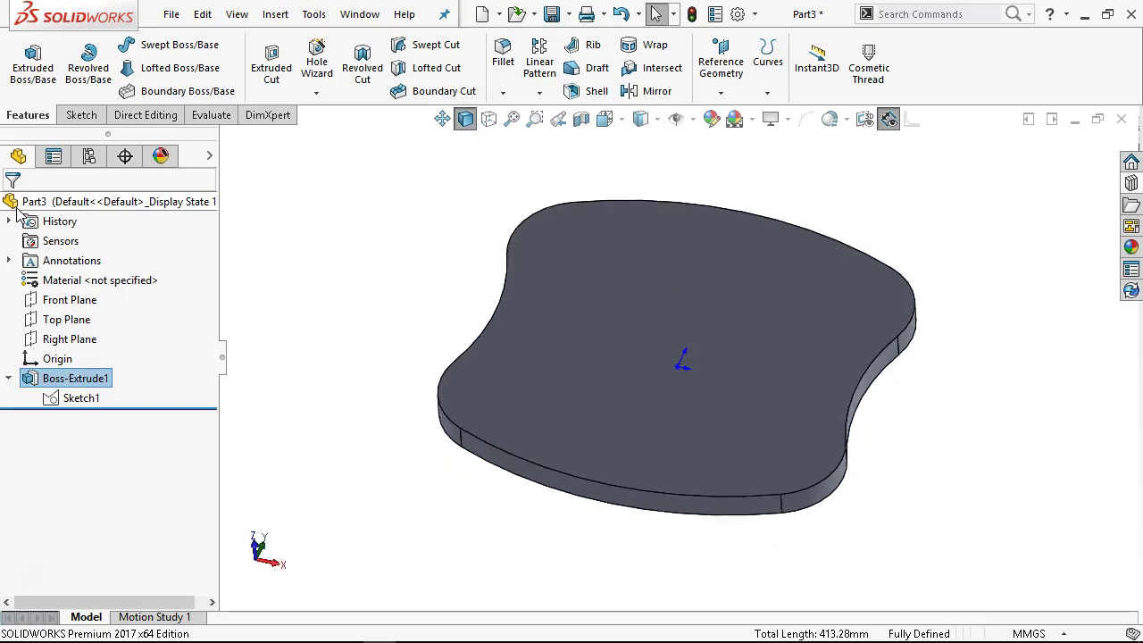
pyautogui.rightClick(78, 409)
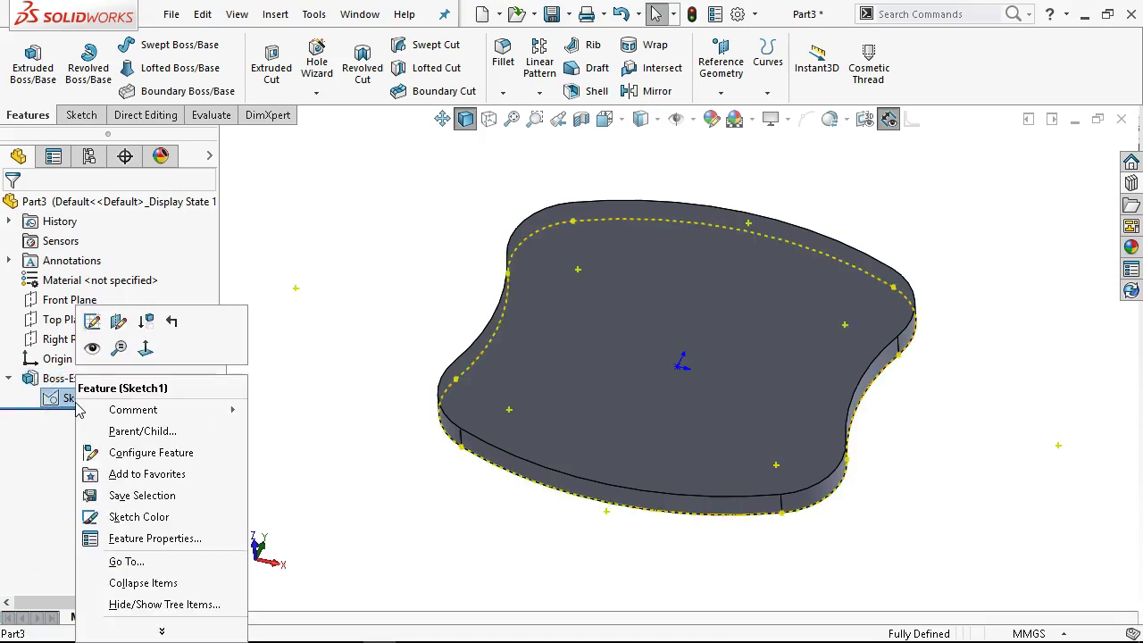
pyautogui.click(91, 321)
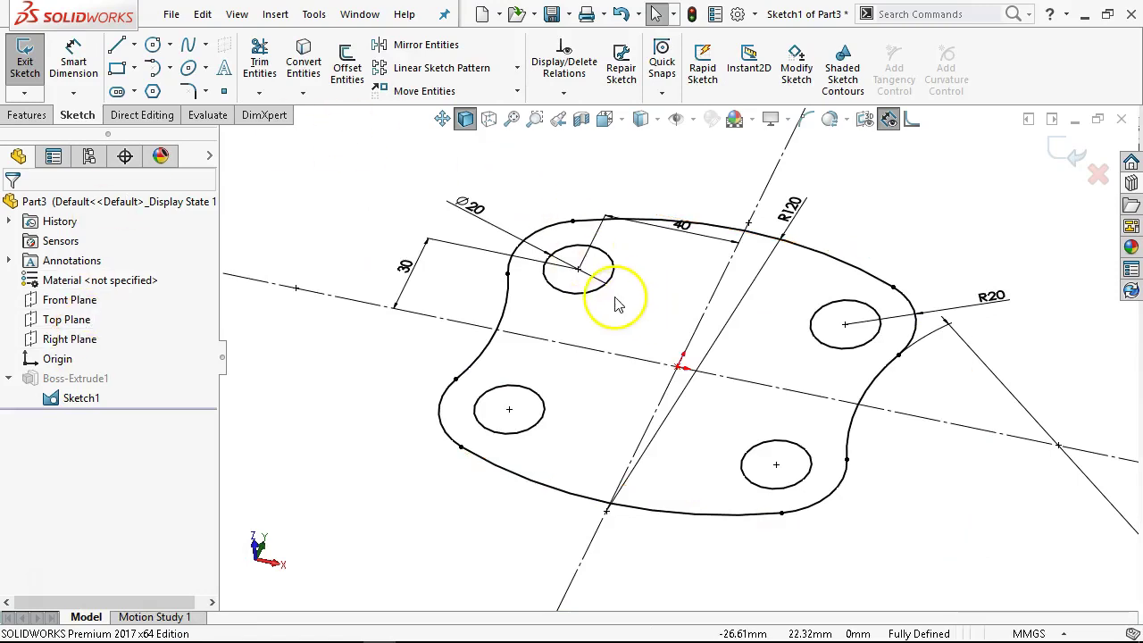
pyautogui.click(1063, 153)
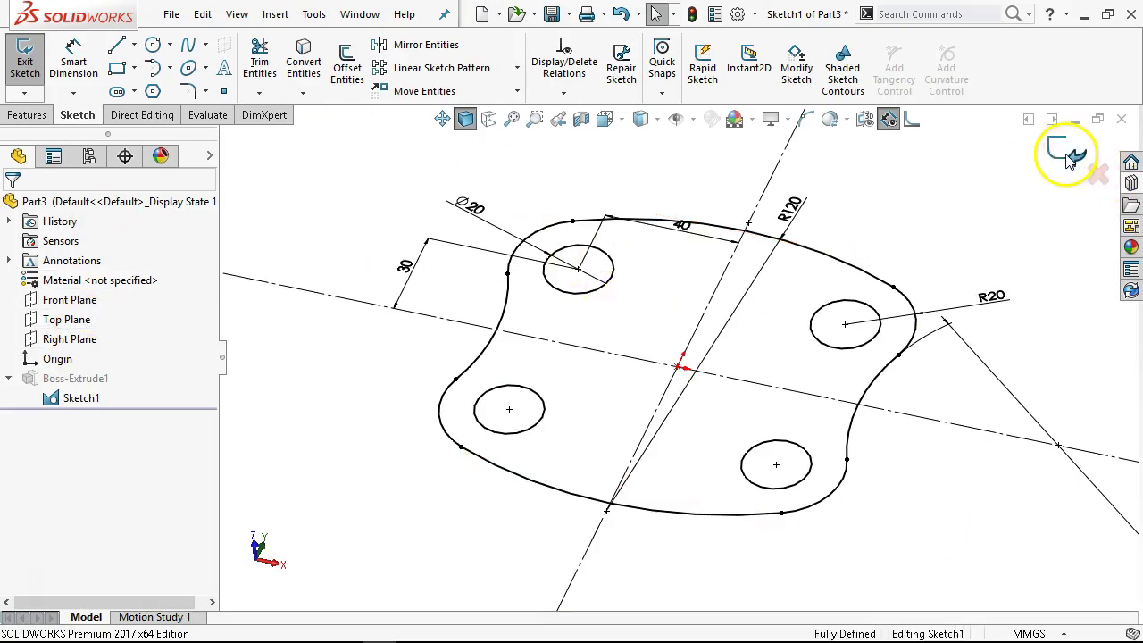
# - Edit the base extrusion, clear its selected contour so the whole sketch profile is used, and accept the feature
pyautogui.rightClick(59, 380)
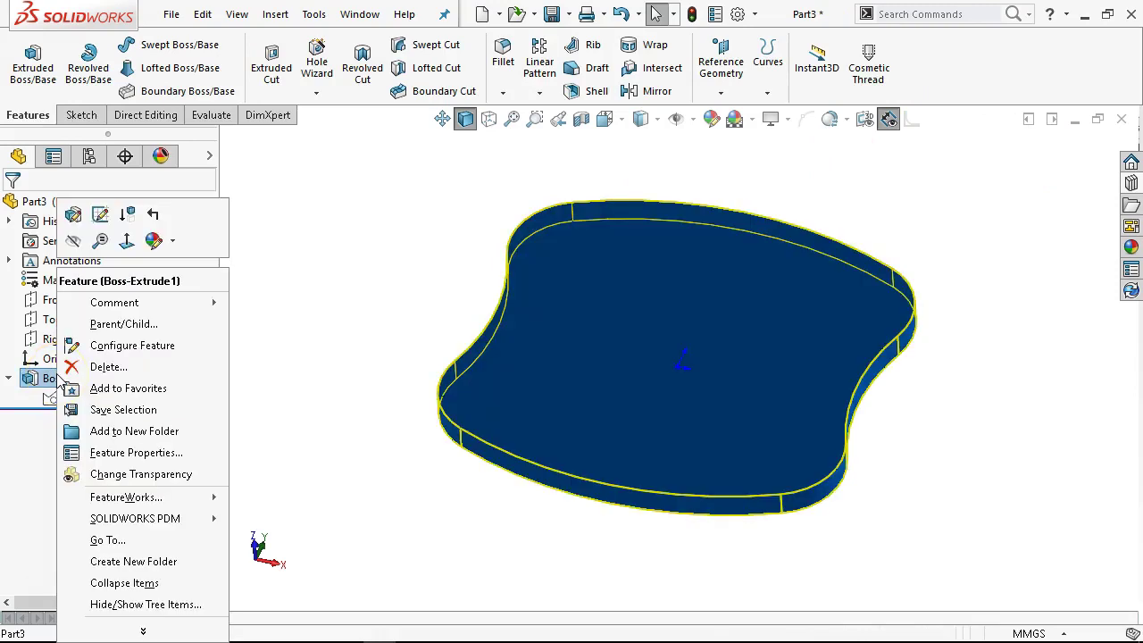
pyautogui.click(73, 215)
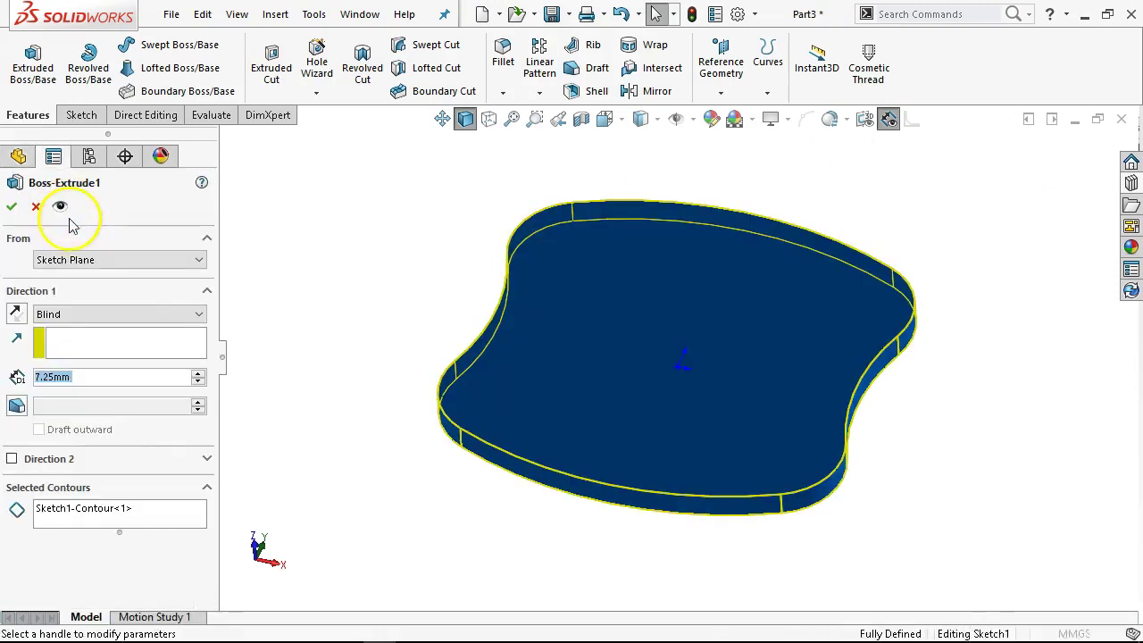
pyautogui.rightClick(120, 514)
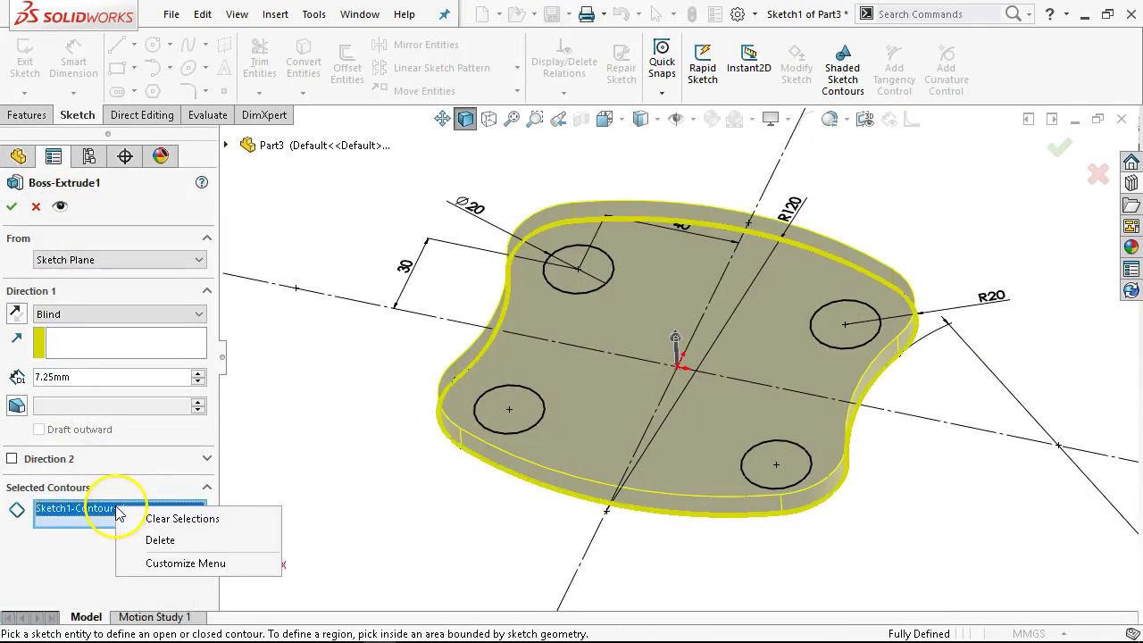
pyautogui.click(192, 519)
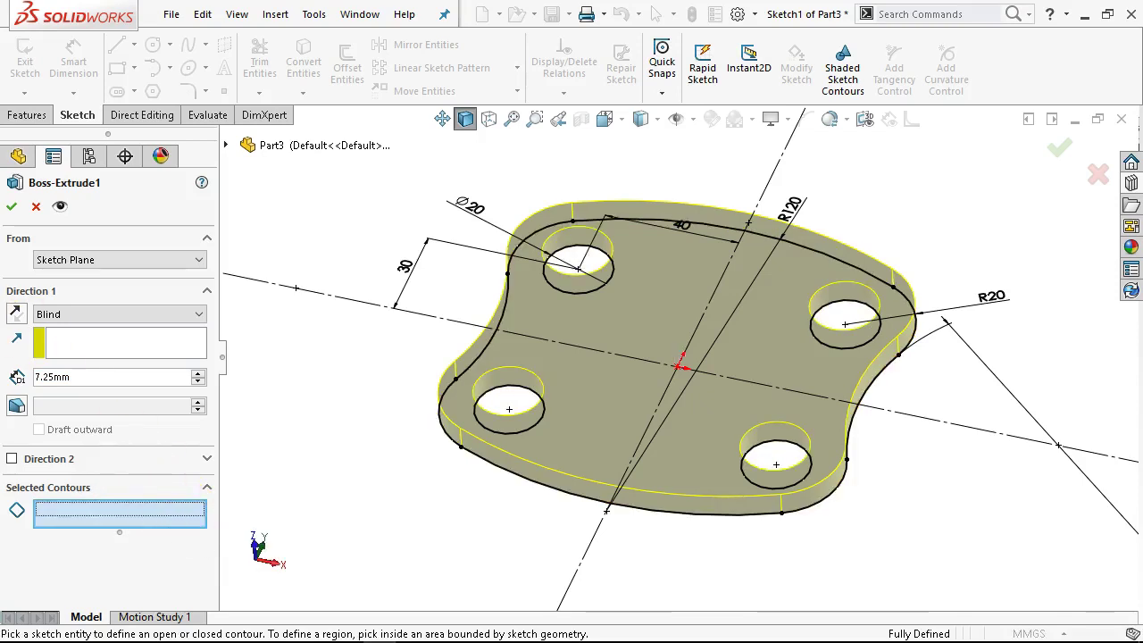
pyautogui.click(13, 207)
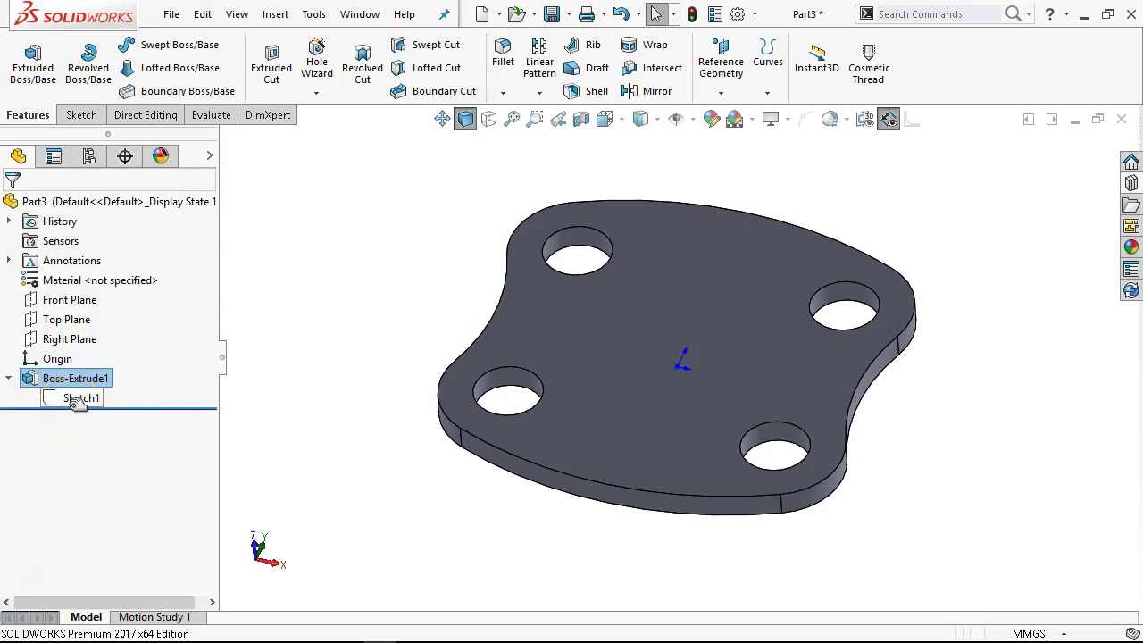
# - Consult the Figure P2-18 drawing in Acrobat, return to SOLIDWORKS, and start a new sketch on the plate's front face
pyautogui.moveTo(77, 404); pyautogui.dragTo(49, 411)
pyautogui.click(393, 272)
pyautogui.hotkey('ctrl', '1')
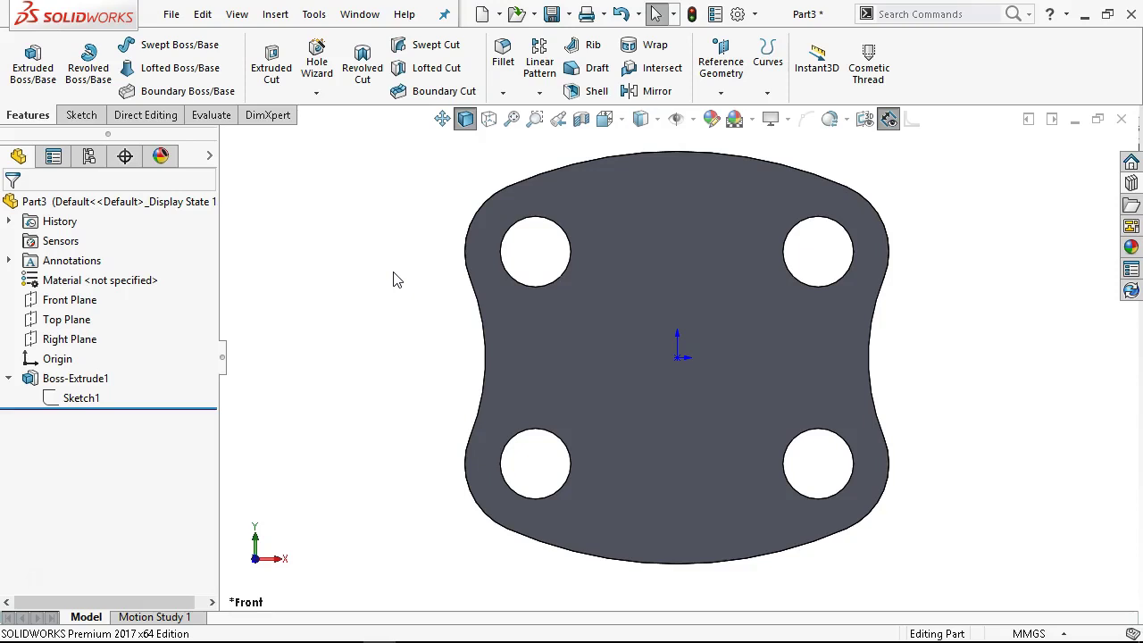
pyautogui.moveTo(498, 627)
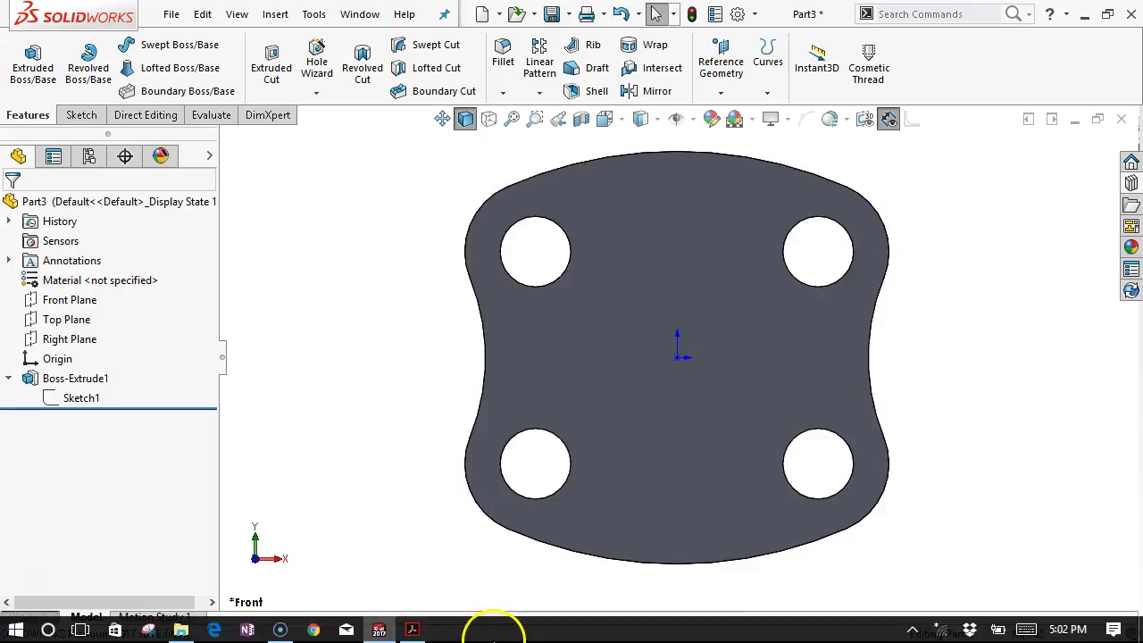
pyautogui.click(412, 630)
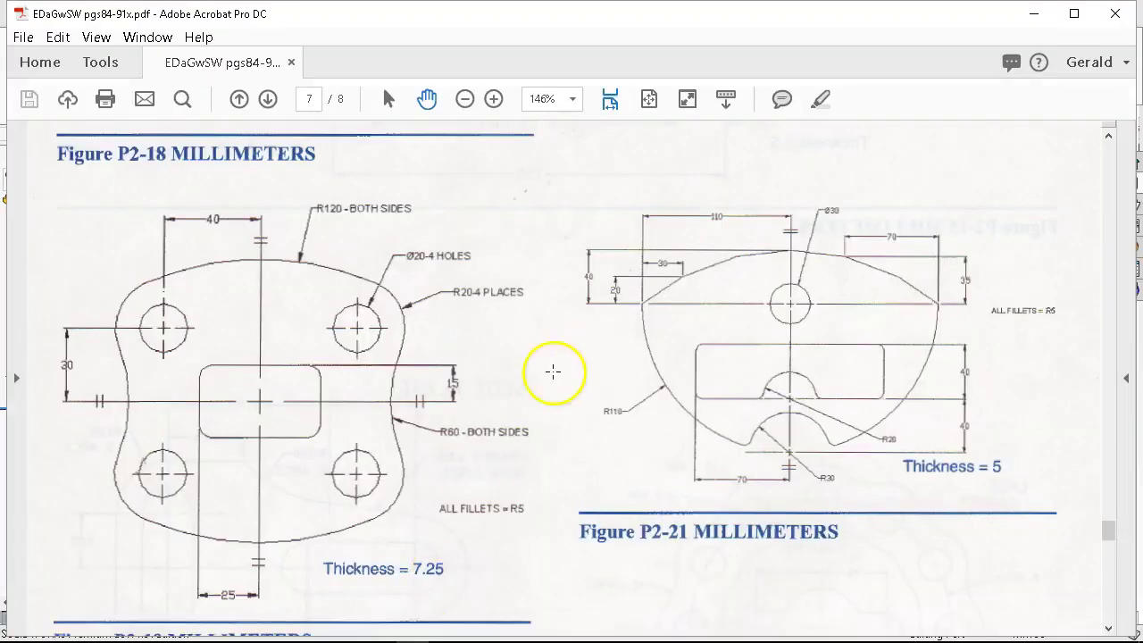
pyautogui.click(1033, 14)
pyautogui.click(639, 323)
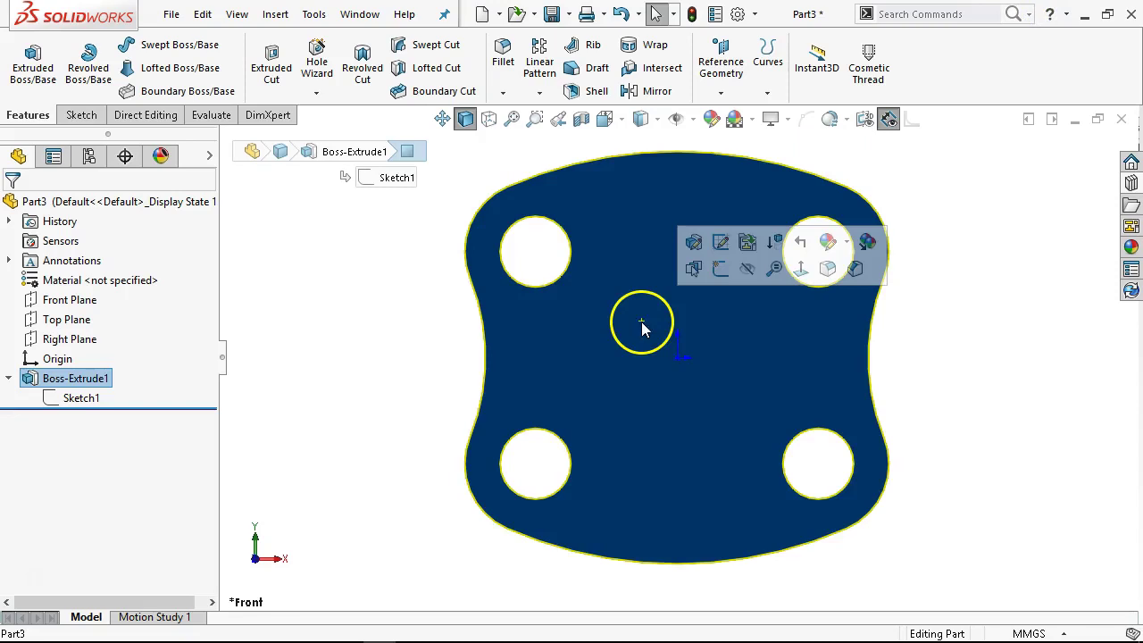
pyautogui.click(720, 268)
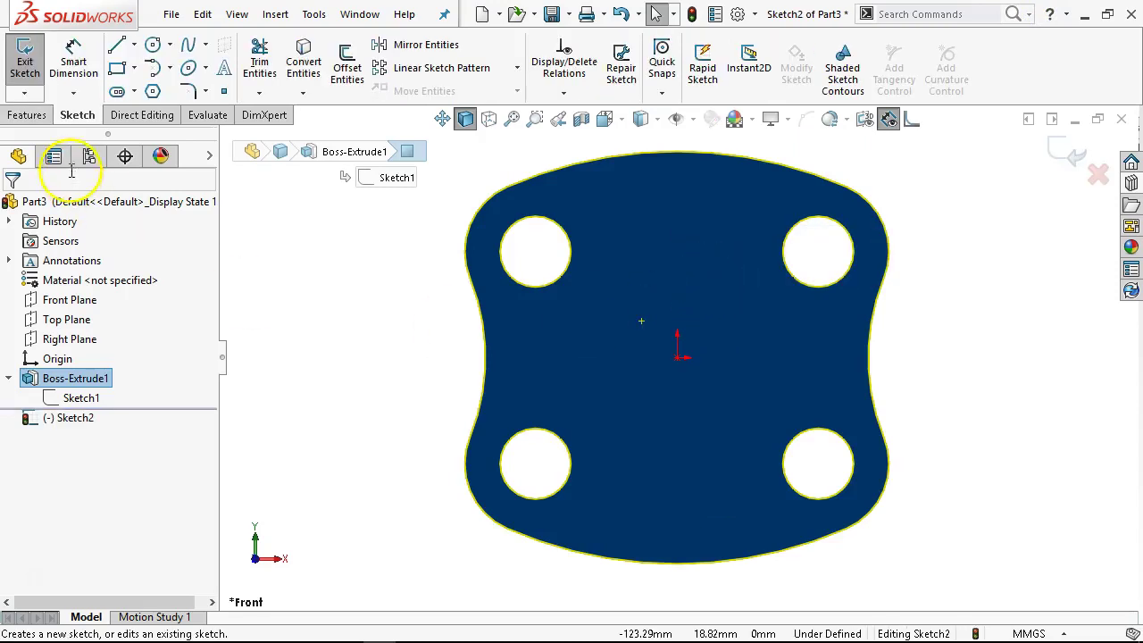
# - Sketch a center rectangle about 39 by 22 mm, centred on the origin
pyautogui.click(134, 68)
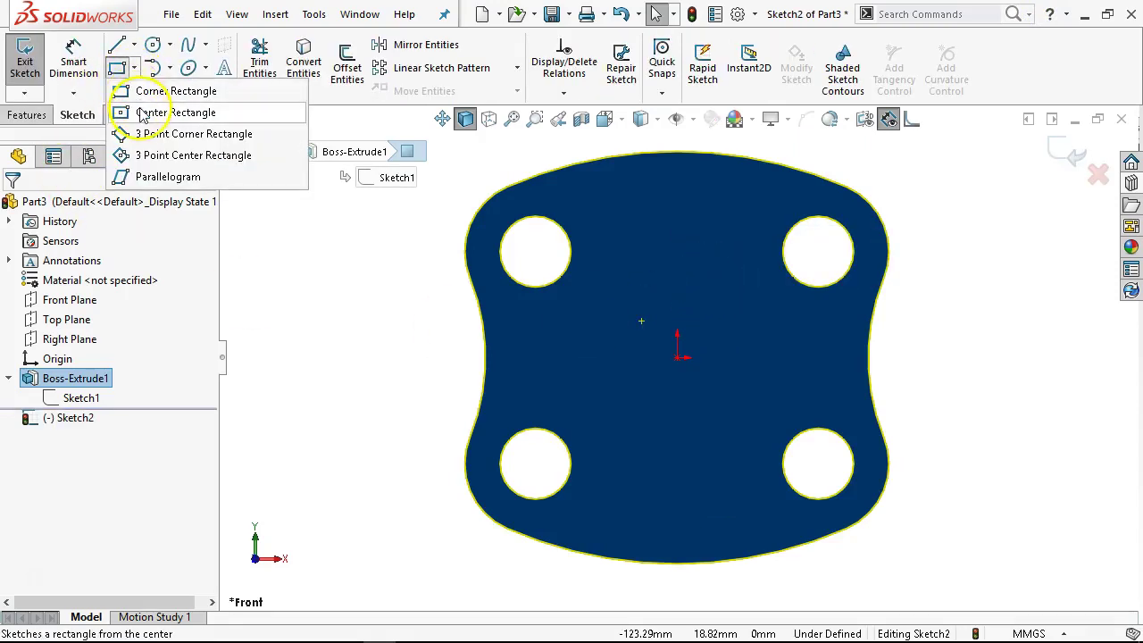
pyautogui.click(143, 113)
pyautogui.click(679, 357)
pyautogui.moveTo(722, 350); pyautogui.dragTo(746, 318)
pyautogui.click(747, 318)
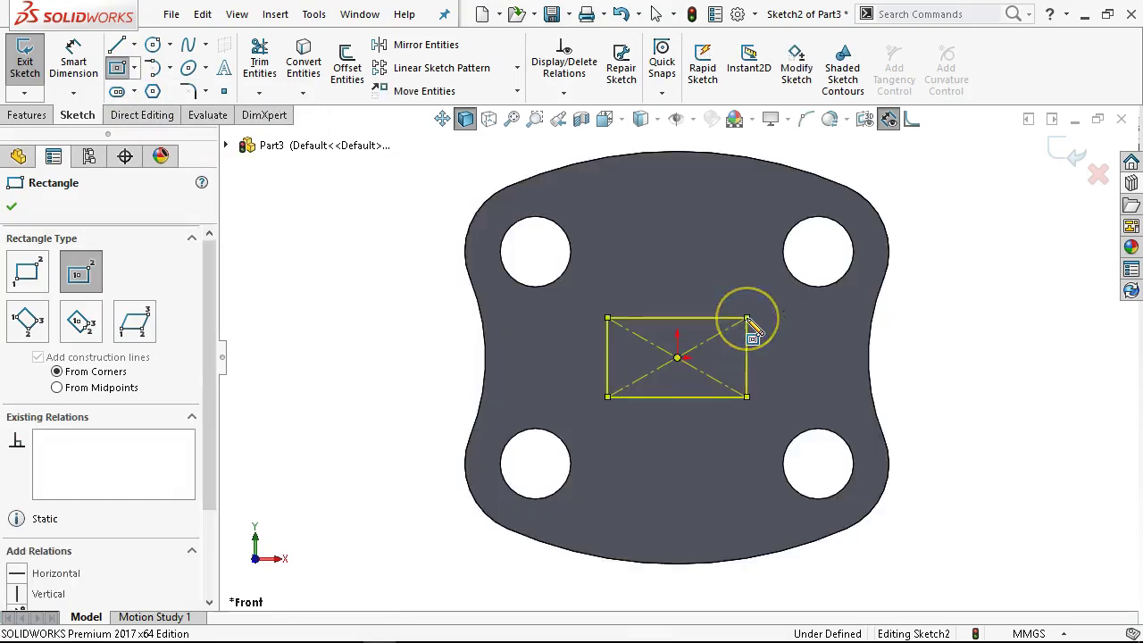
# - Dimension the rectangle's vertical side and set its height to 30 mm
pyautogui.rightClick(749, 326)
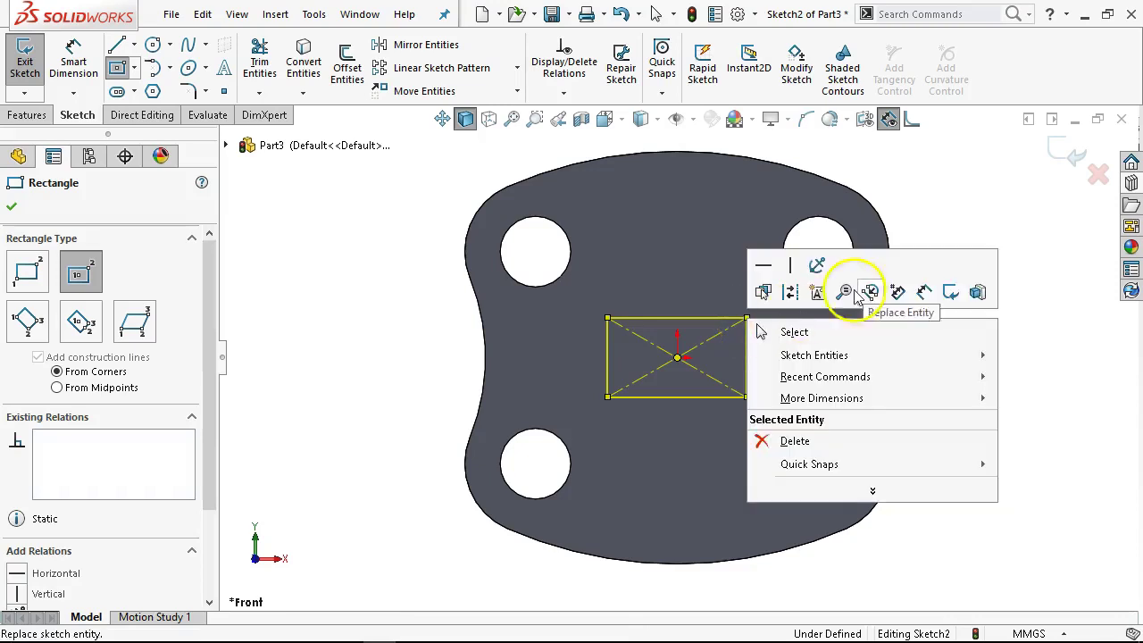
pyautogui.click(935, 293)
pyautogui.click(753, 381)
pyautogui.click(939, 364)
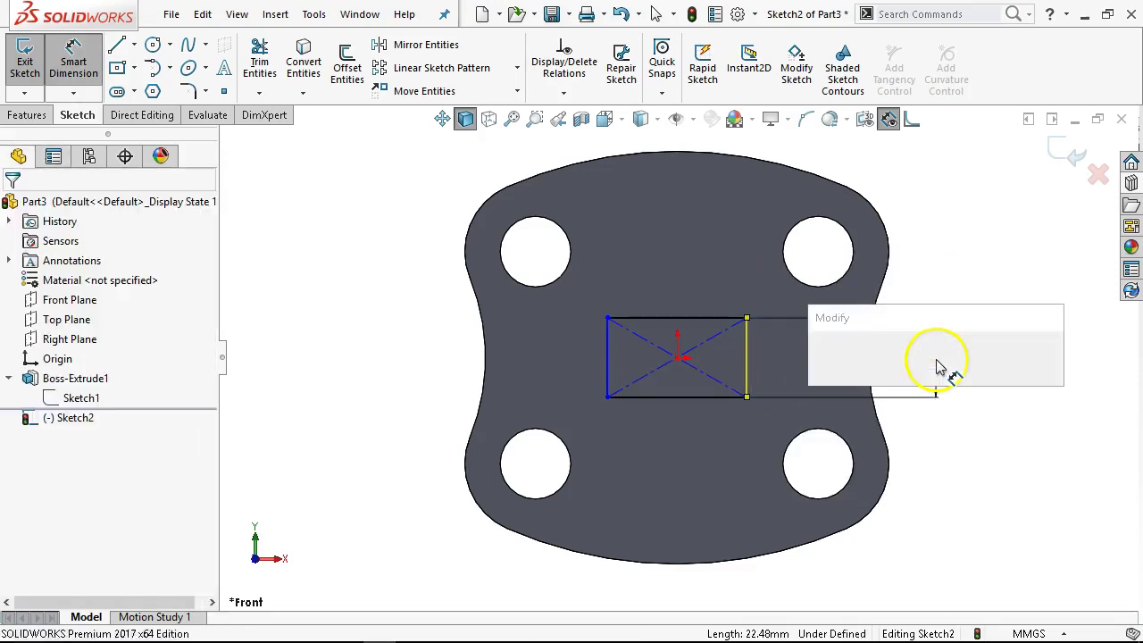
pyautogui.write('30')
pyautogui.press('Return')
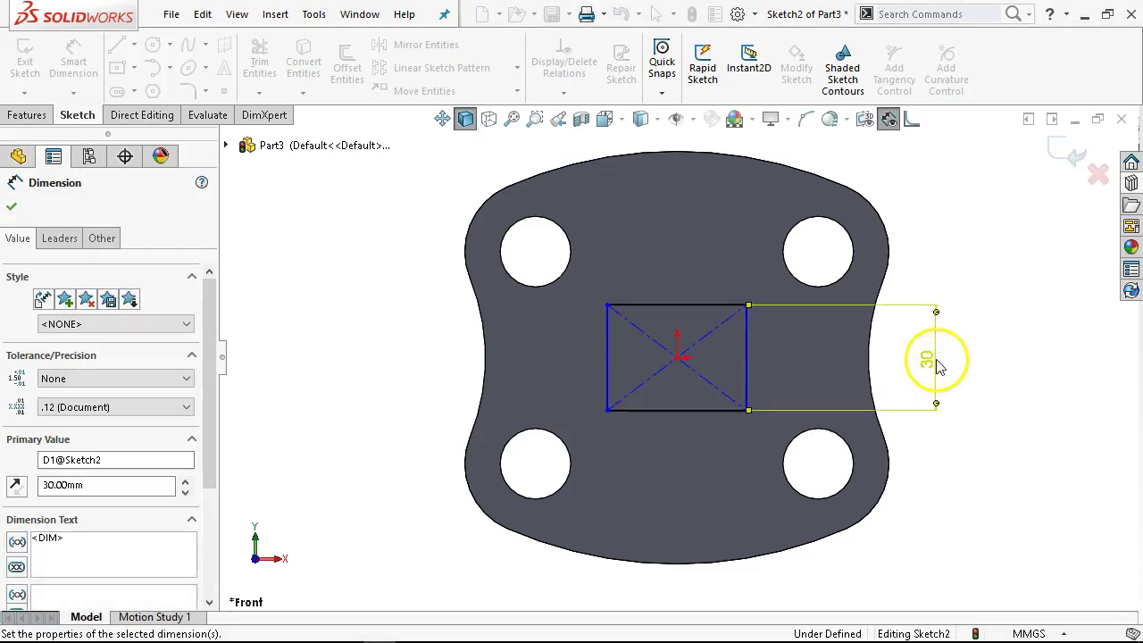
# - Dimension the rectangle's horizontal side, set its width to 50 mm, and leave the dimension tool
pyautogui.click(690, 413)
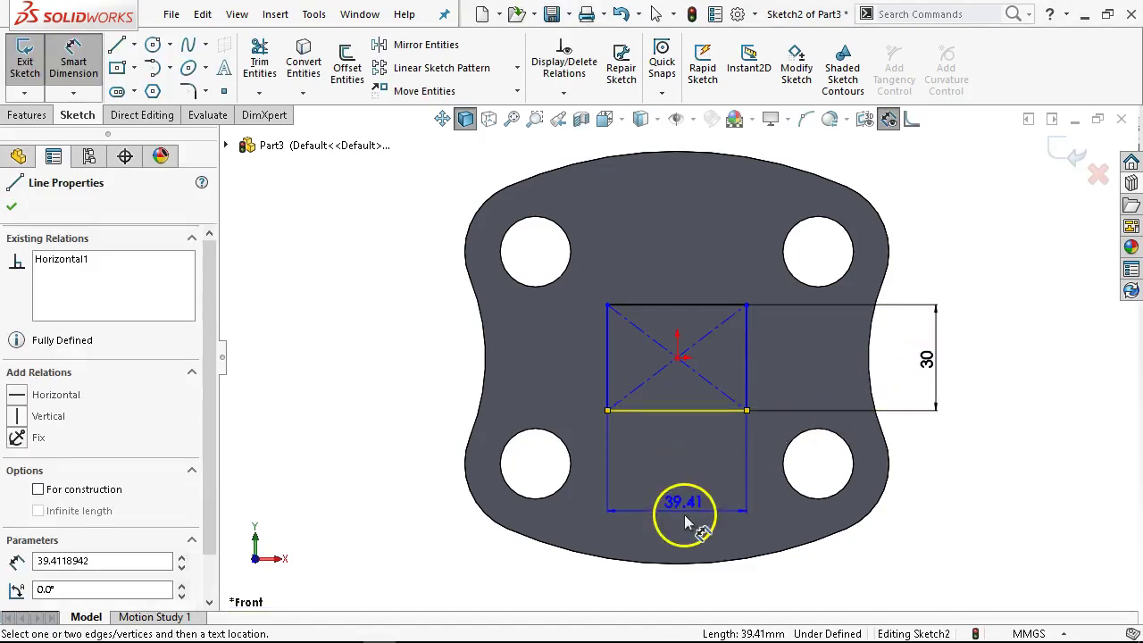
pyautogui.click(679, 585)
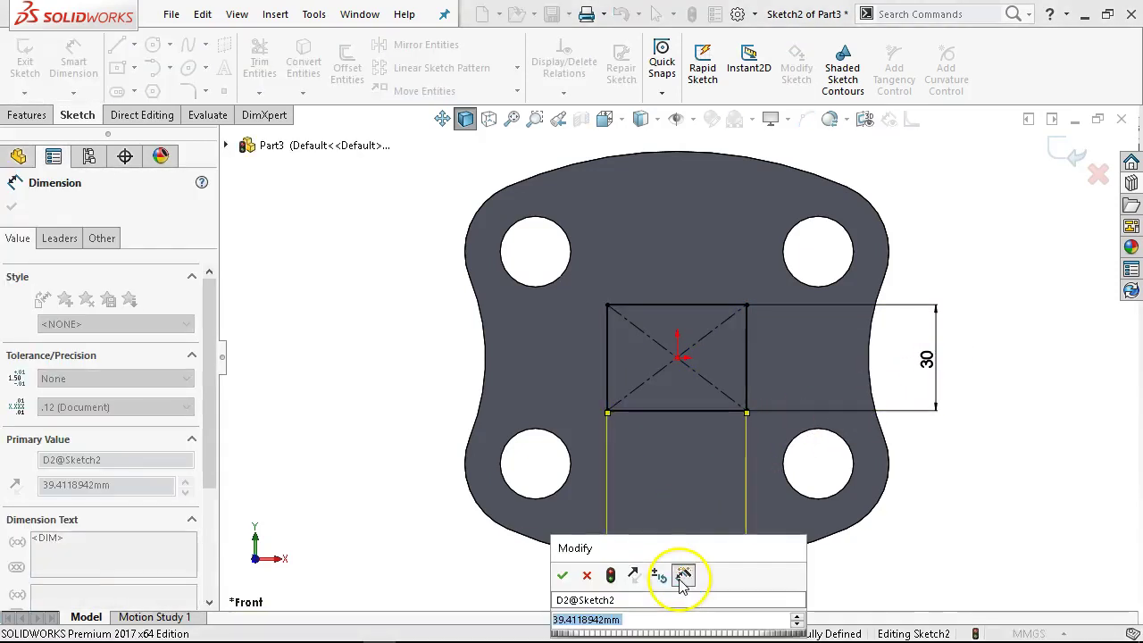
pyautogui.write('50')
pyautogui.press('Return')
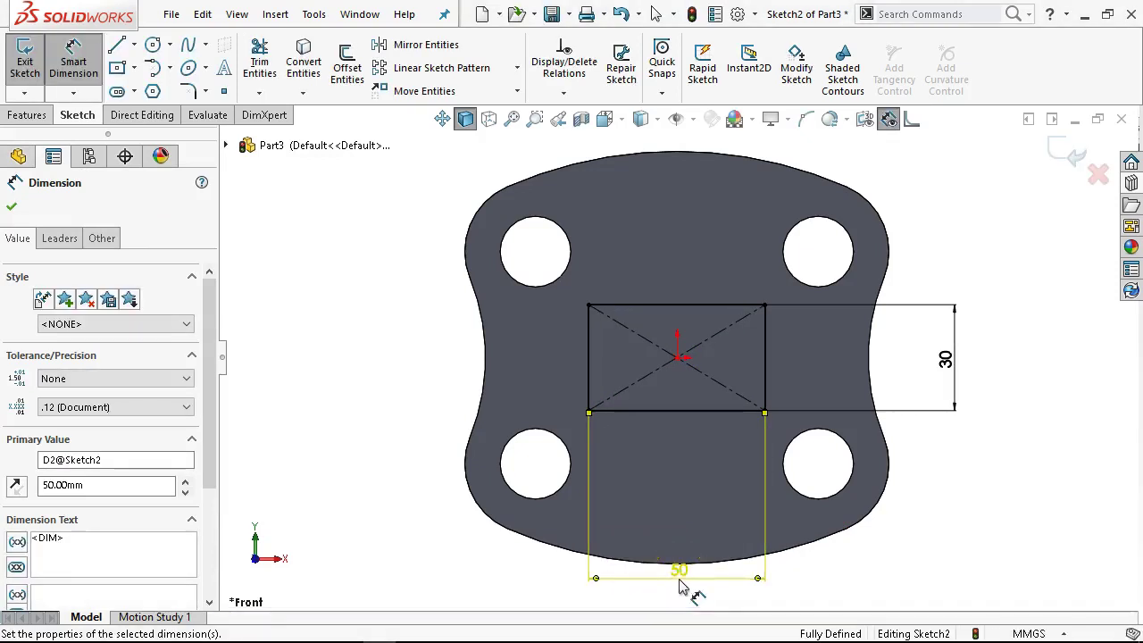
pyautogui.rightClick(268, 319)
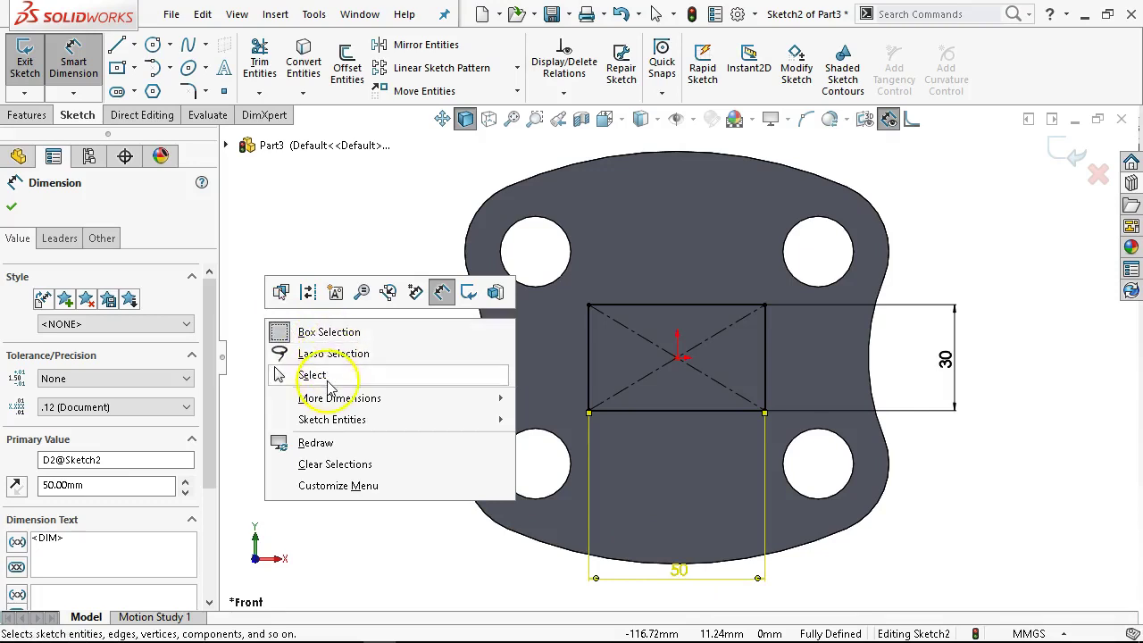
pyautogui.click(312, 375)
# - Check the fillet radius in the Acrobat drawing, return to SOLIDWORKS, and round the rectangle's four corners with 5 mm sketch fillets
pyautogui.hotkey('ctrl', '7')
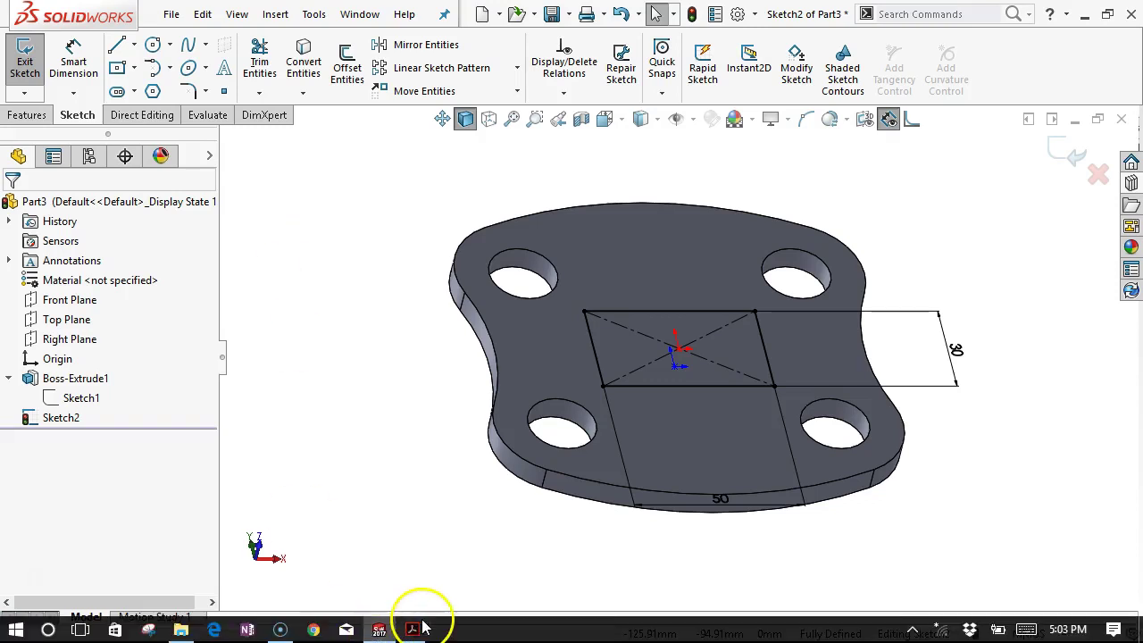
pyautogui.click(413, 630)
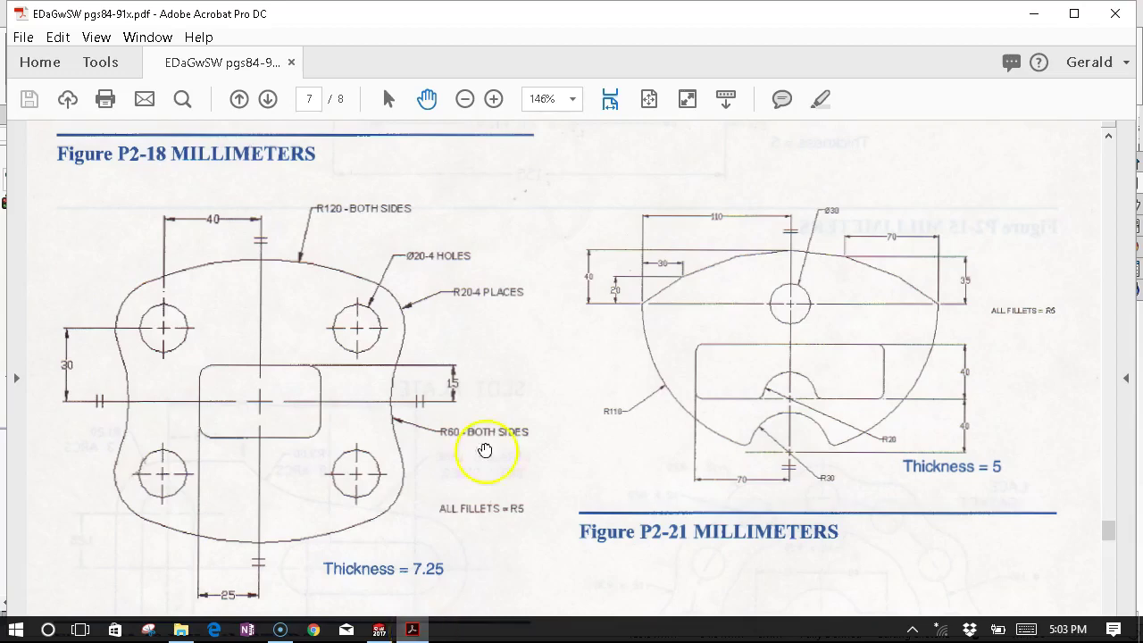
pyautogui.click(1033, 16)
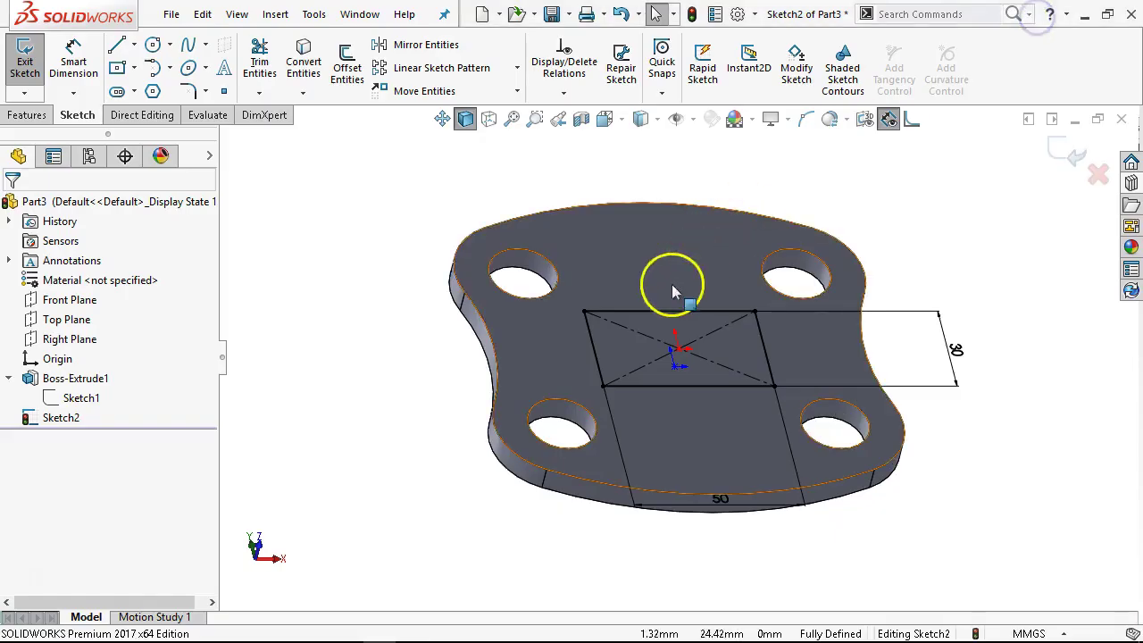
pyautogui.click(188, 92)
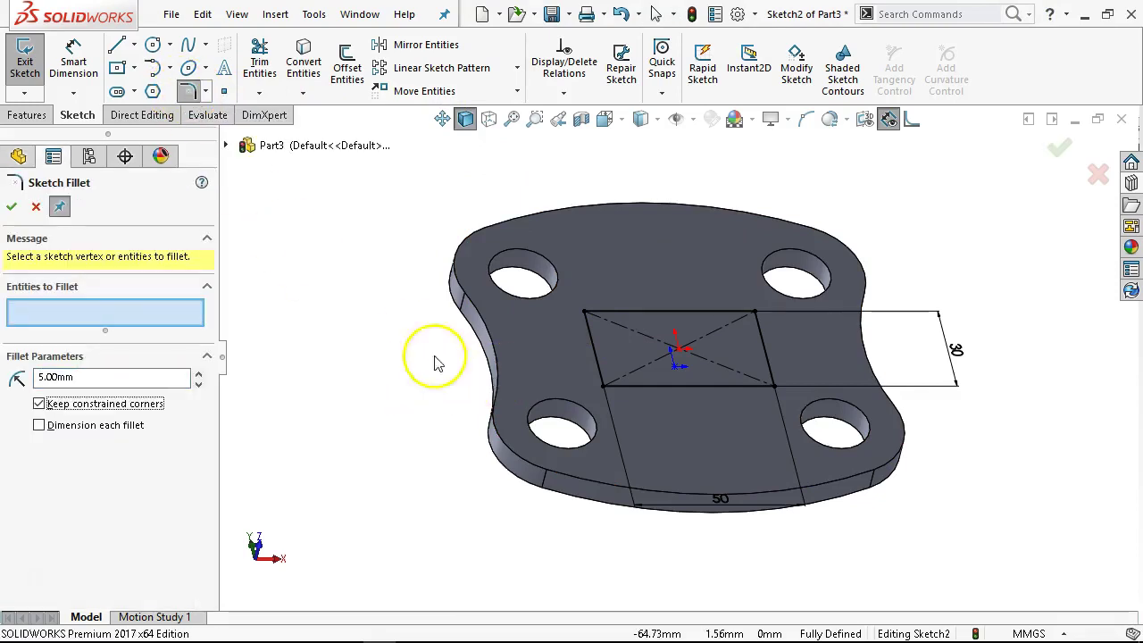
pyautogui.click(585, 315)
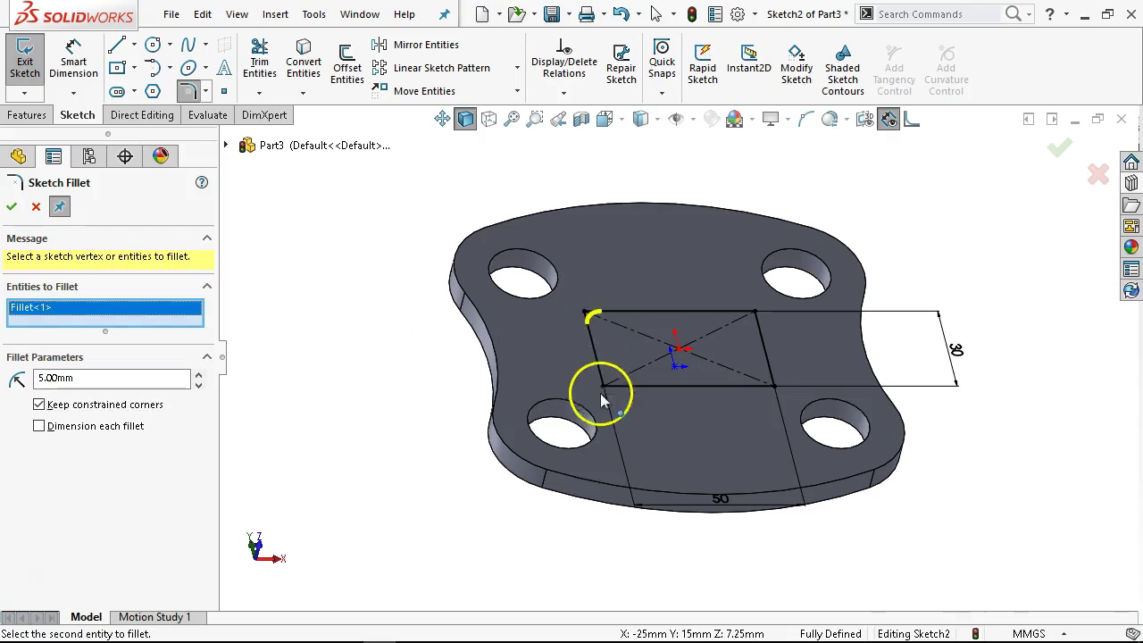
pyautogui.click(607, 386)
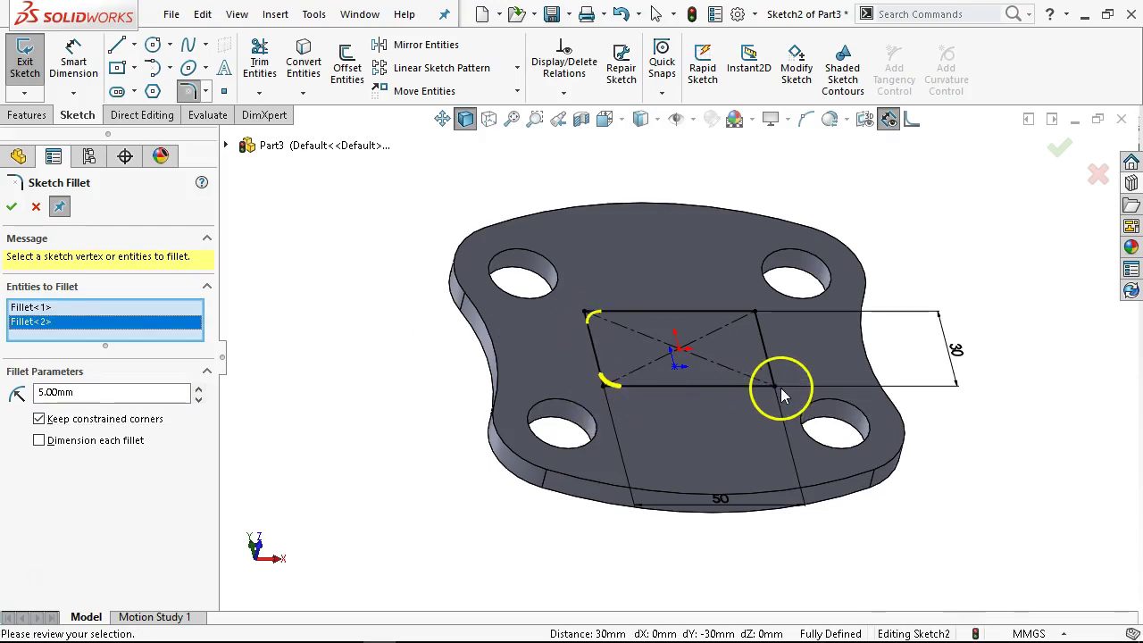
pyautogui.click(772, 385)
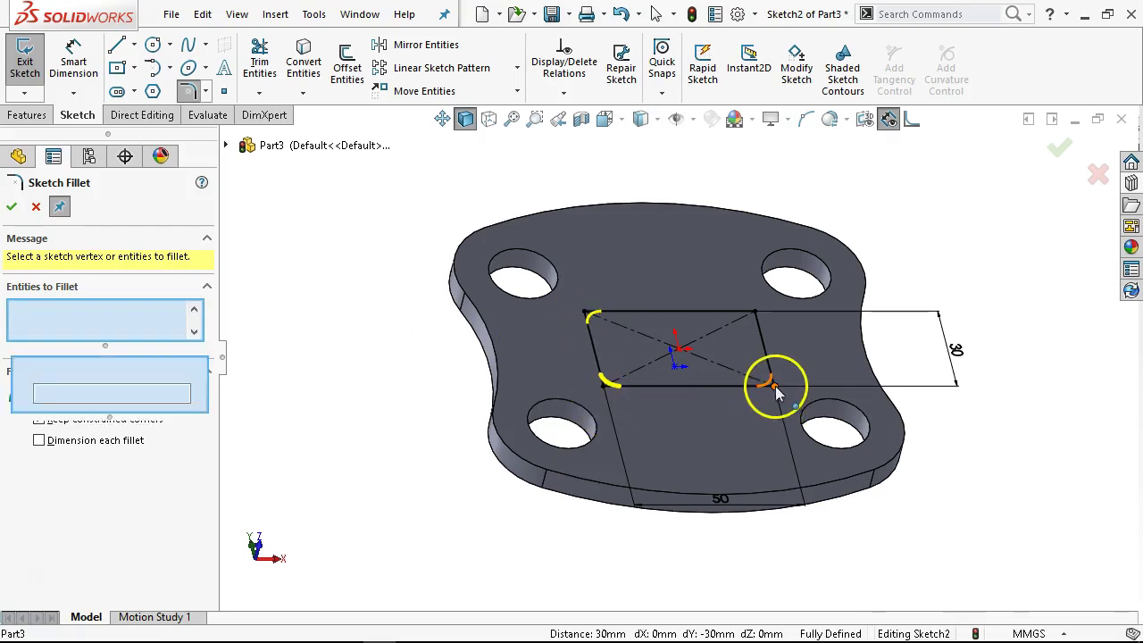
pyautogui.click(755, 316)
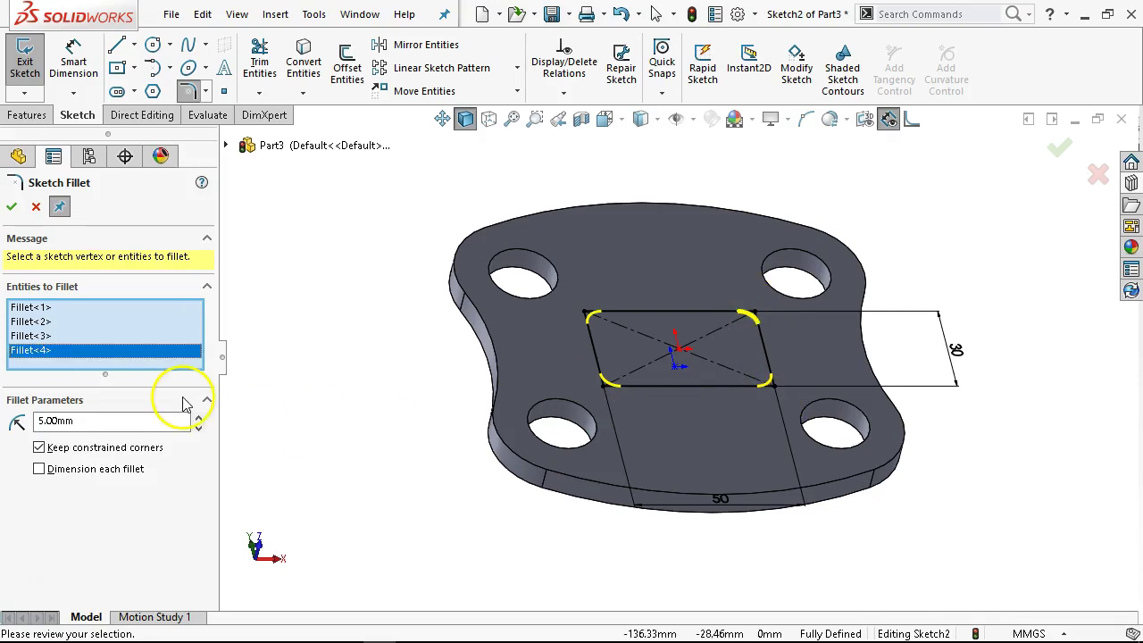
pyautogui.hotkey('ctrl', '1')
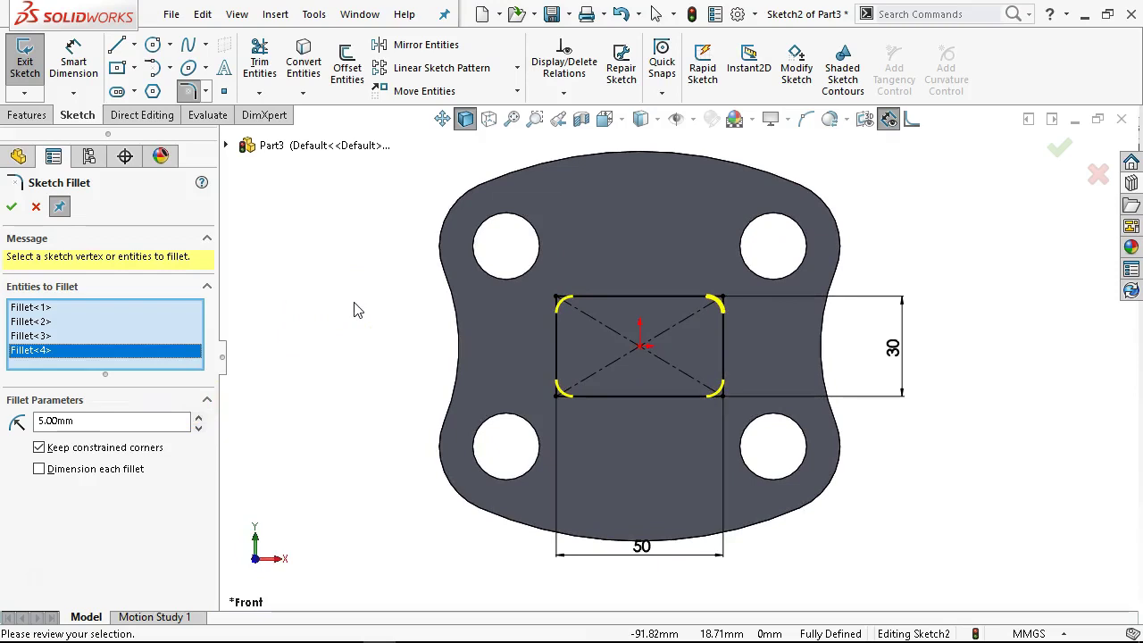
pyautogui.click(12, 208)
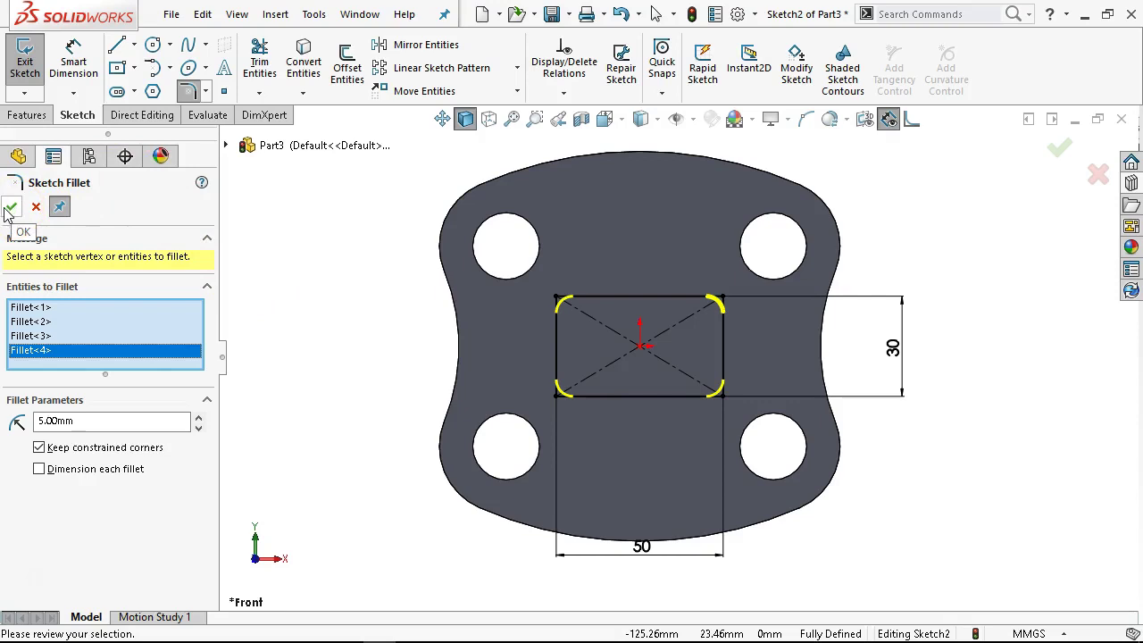
pyautogui.click(7, 211)
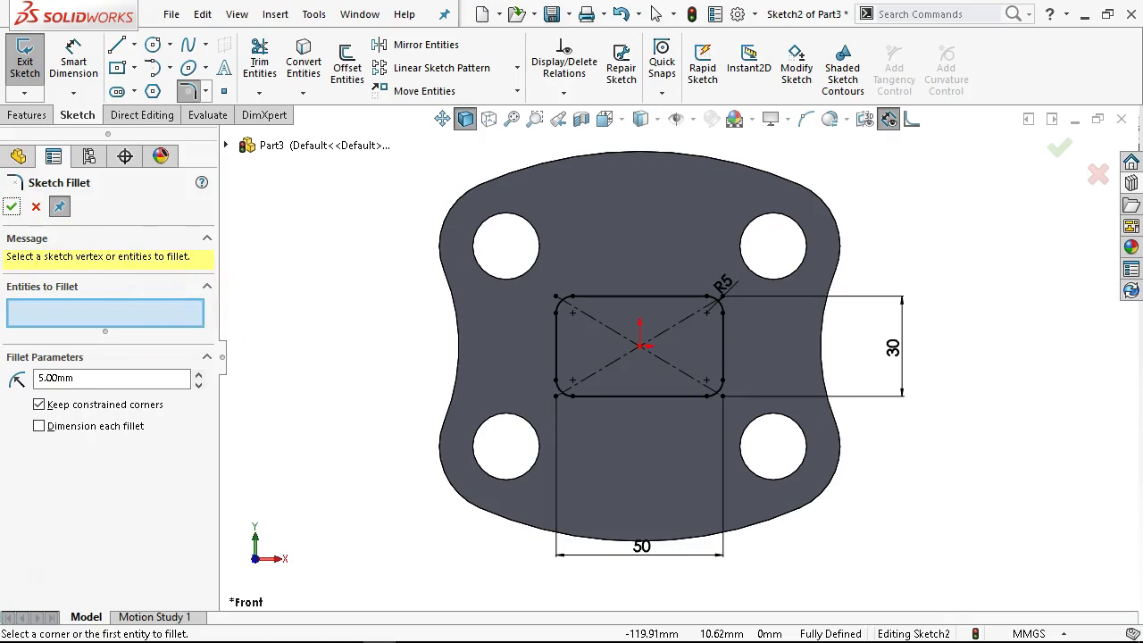
pyautogui.click(11, 206)
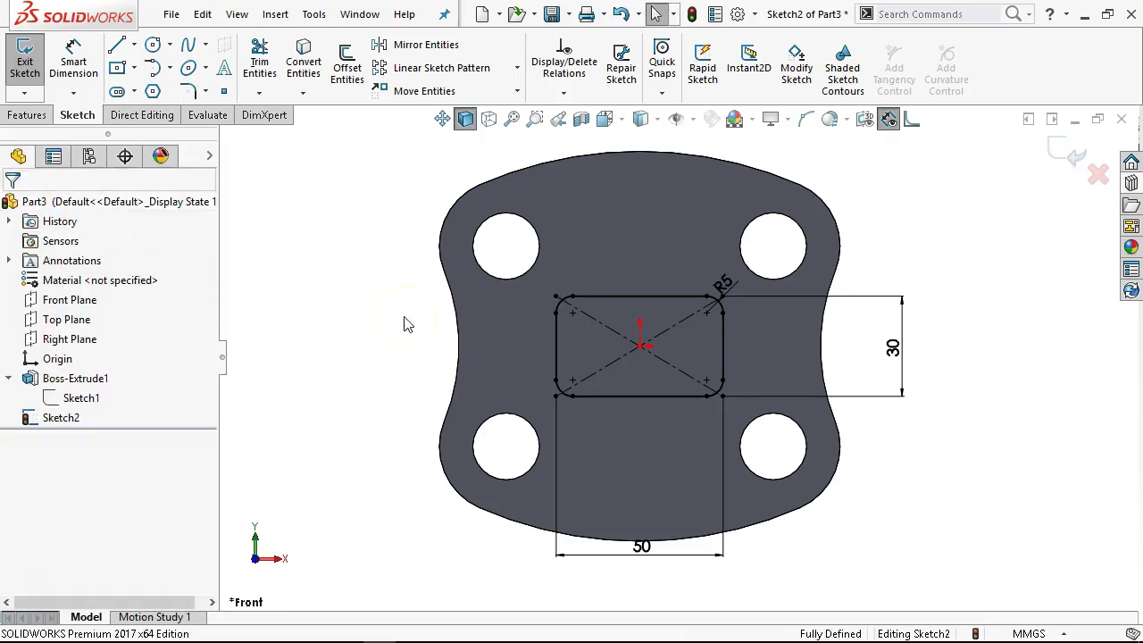
# - Cut the rounded 50 by 30 mm rectangle through the plate with an Extruded Cut set to Through All
pyautogui.click(26, 116)
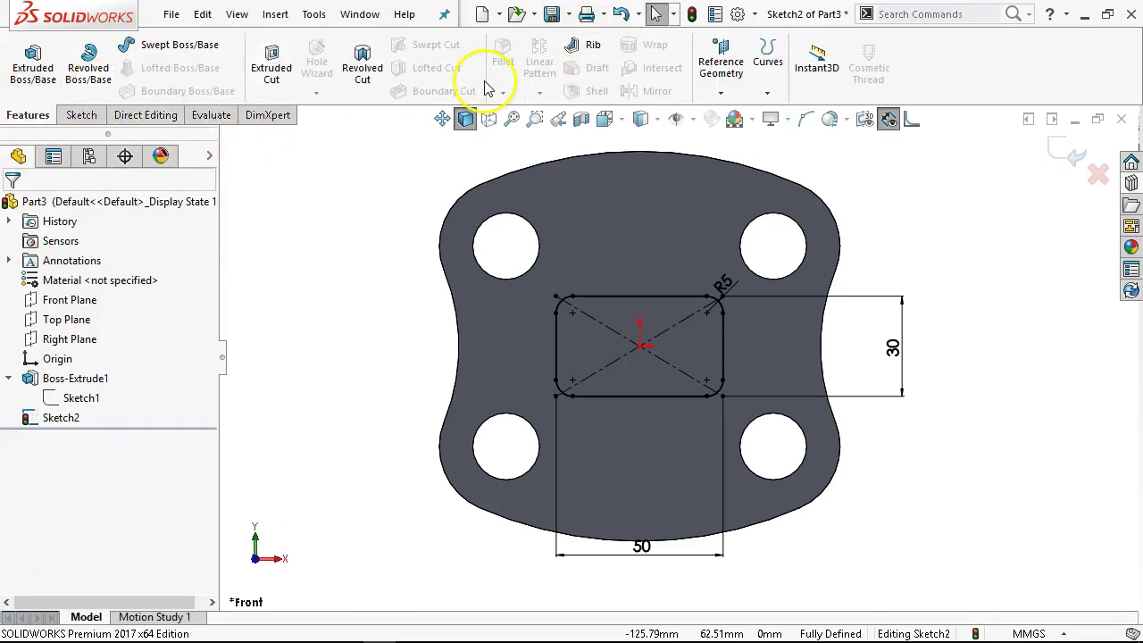
pyautogui.click(269, 72)
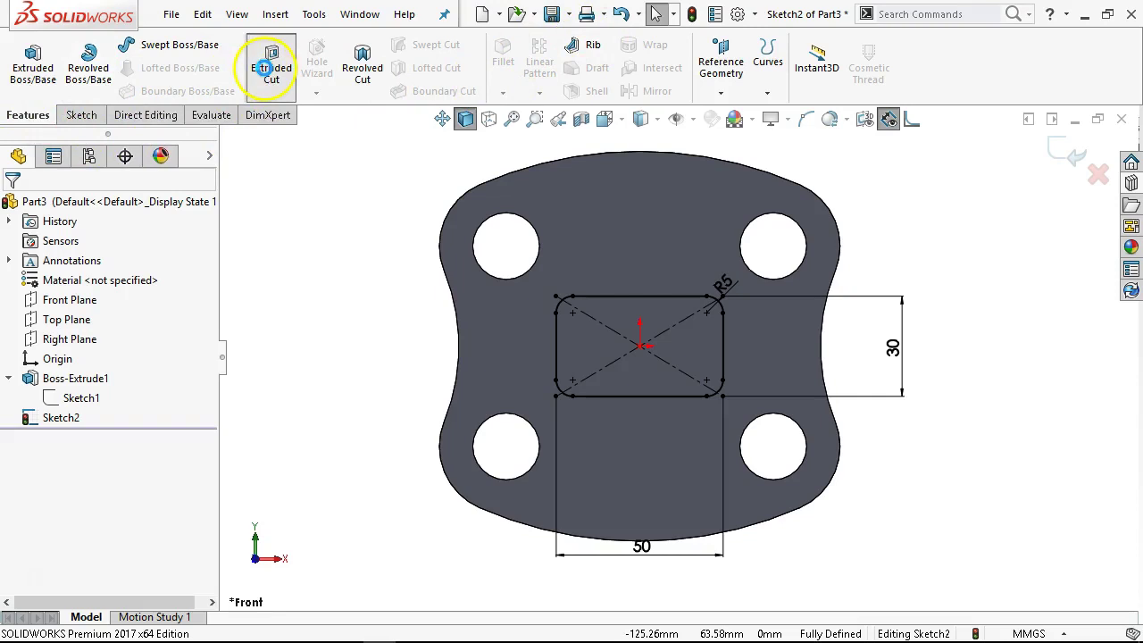
pyautogui.click(132, 320)
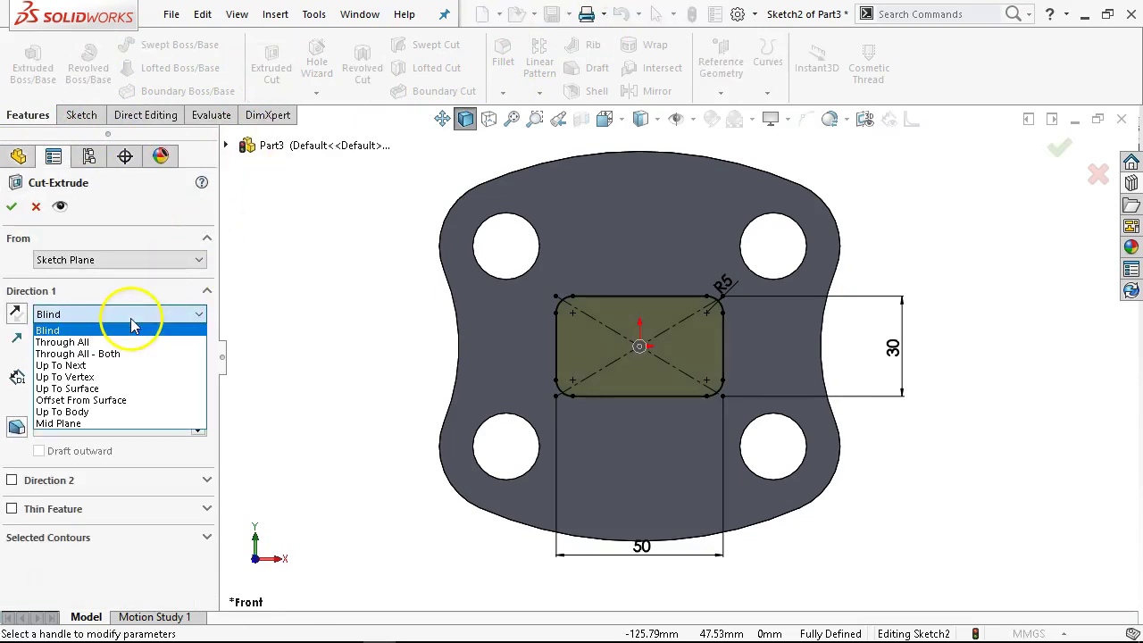
pyautogui.click(80, 342)
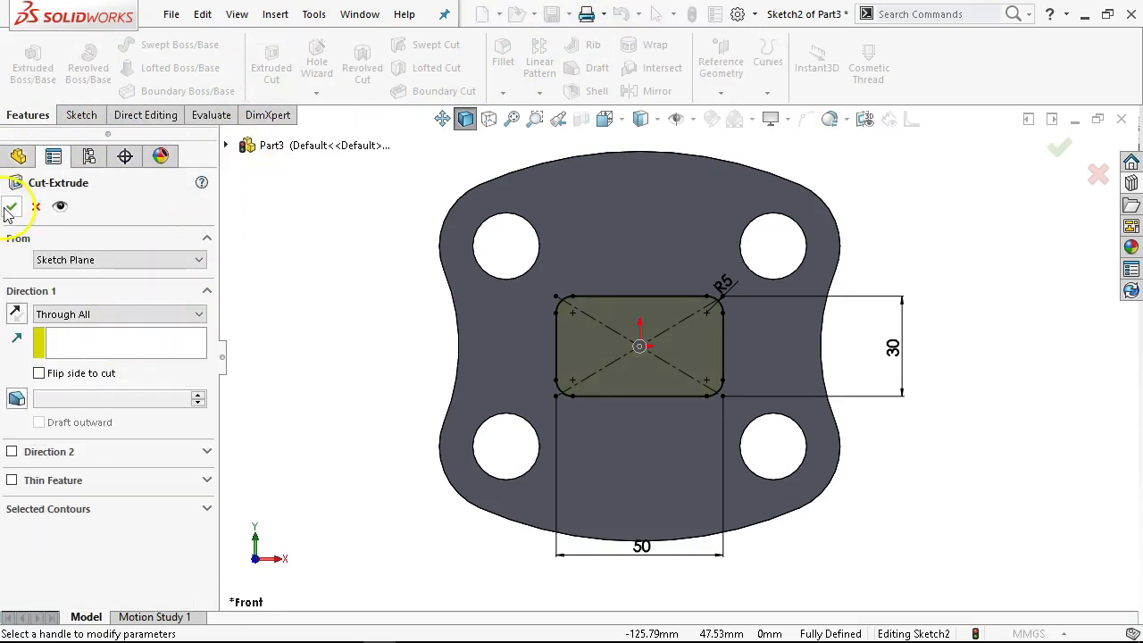
pyautogui.click(10, 208)
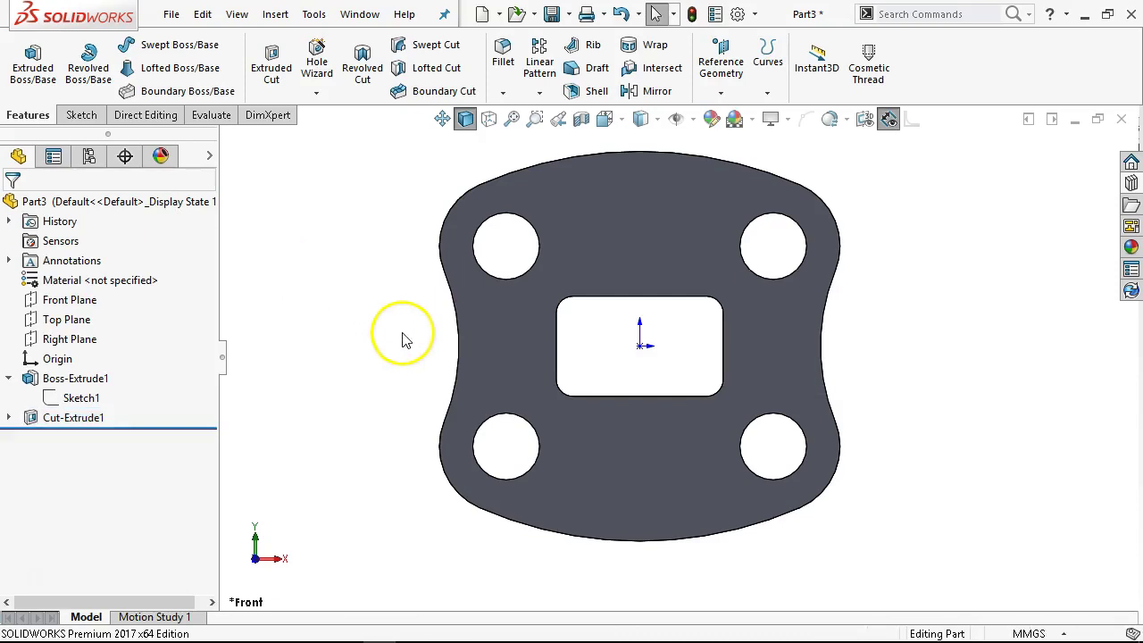
# - Save the part as JL P2-20 in the Ch2 folder and close it
pyautogui.hotkey('ctrl', 's')
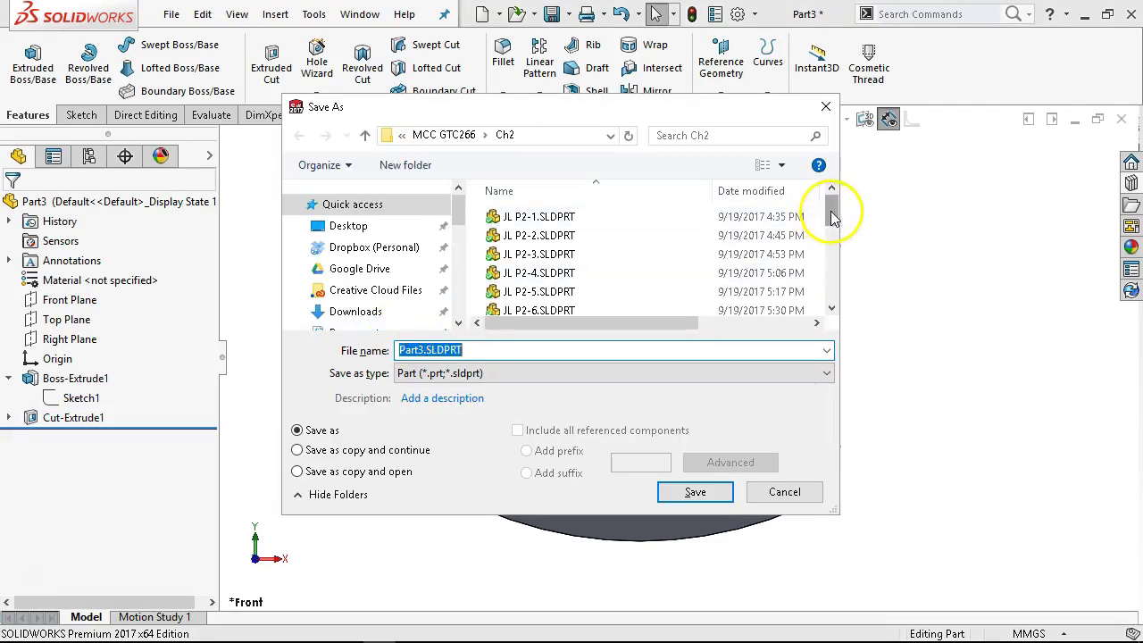
pyautogui.moveTo(832, 215); pyautogui.dragTo(824, 306)
pyautogui.click(553, 306)
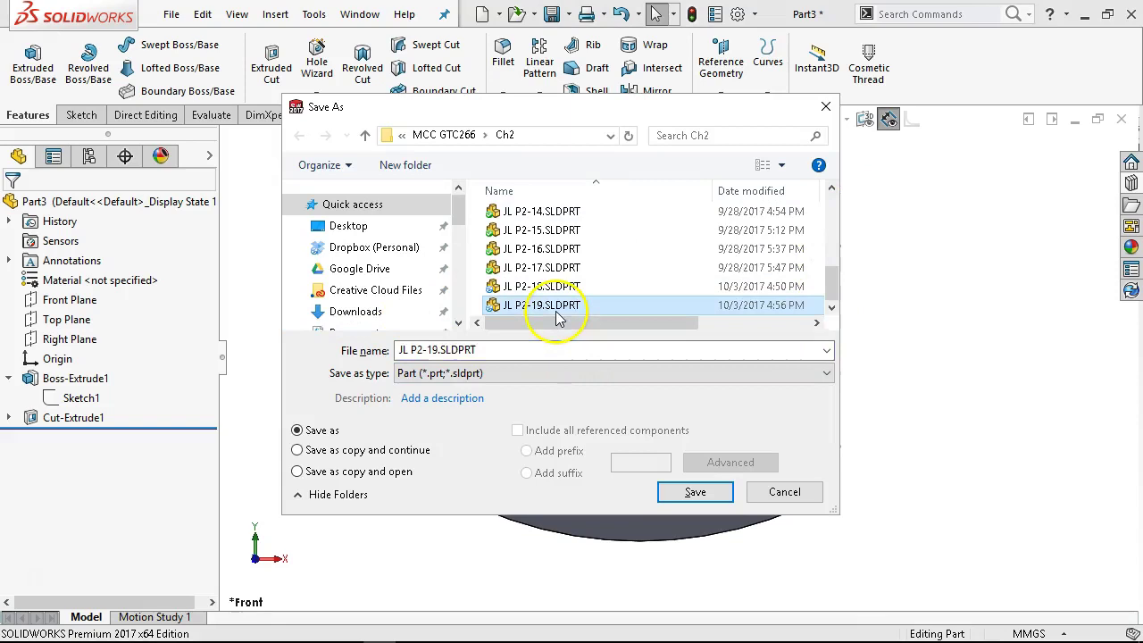
pyautogui.doubleClick(436, 351)
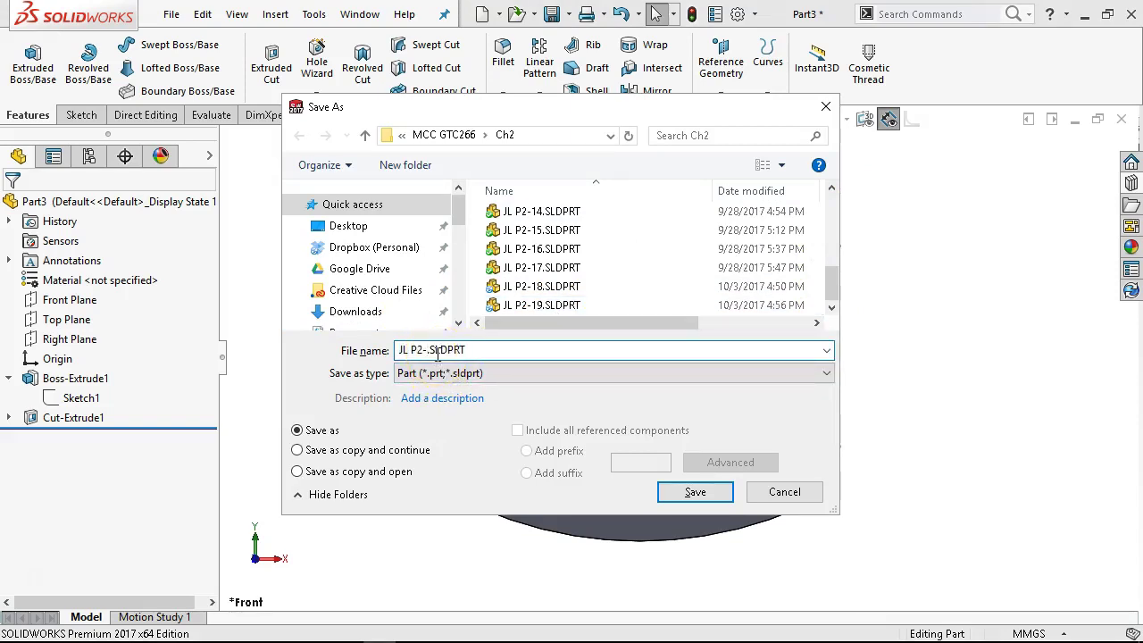
pyautogui.write('0')
pyautogui.press('Return')
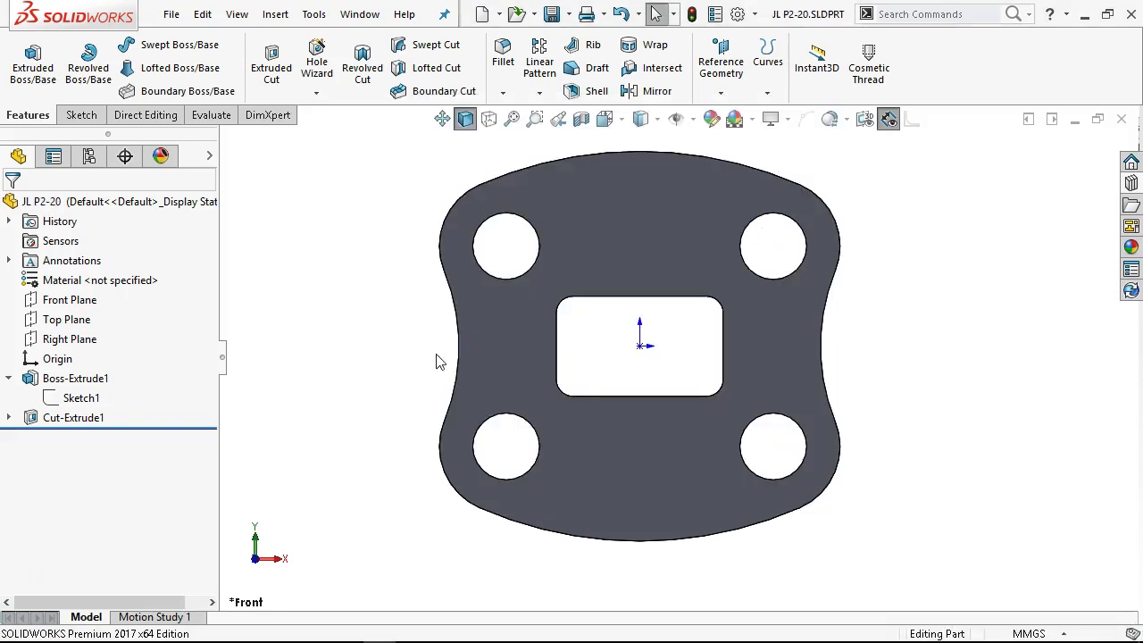
pyautogui.click(1121, 118)
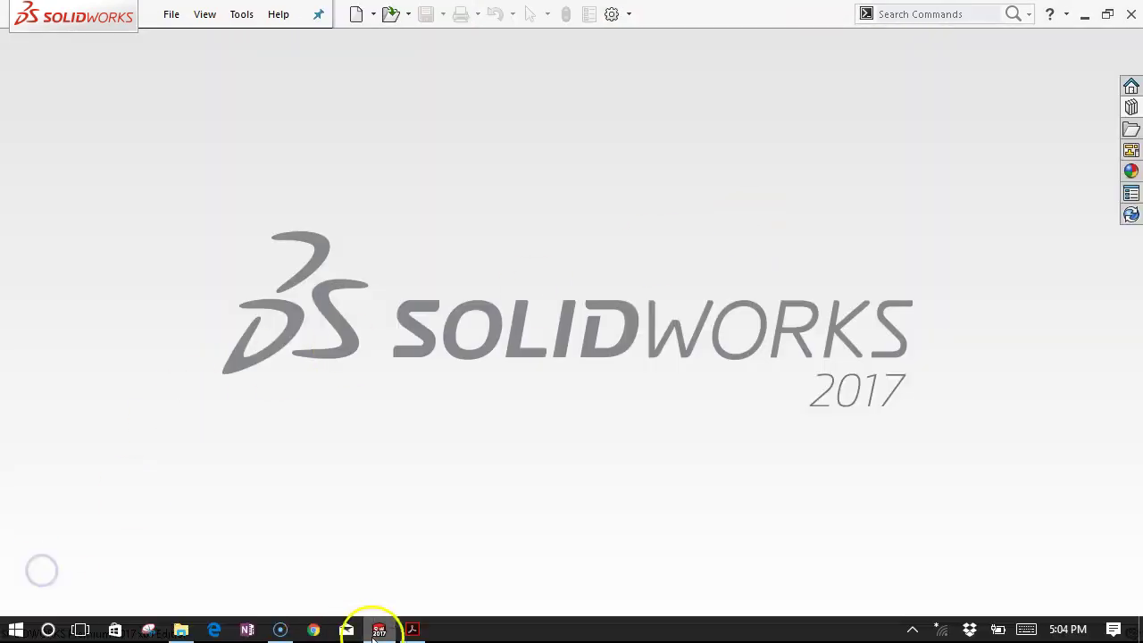
# - Switch to the Acrobat drawing, examine the dimensions of the R110 plate with the Ø30 hole, and return to SOLIDWORKS
pyautogui.click(411, 628)
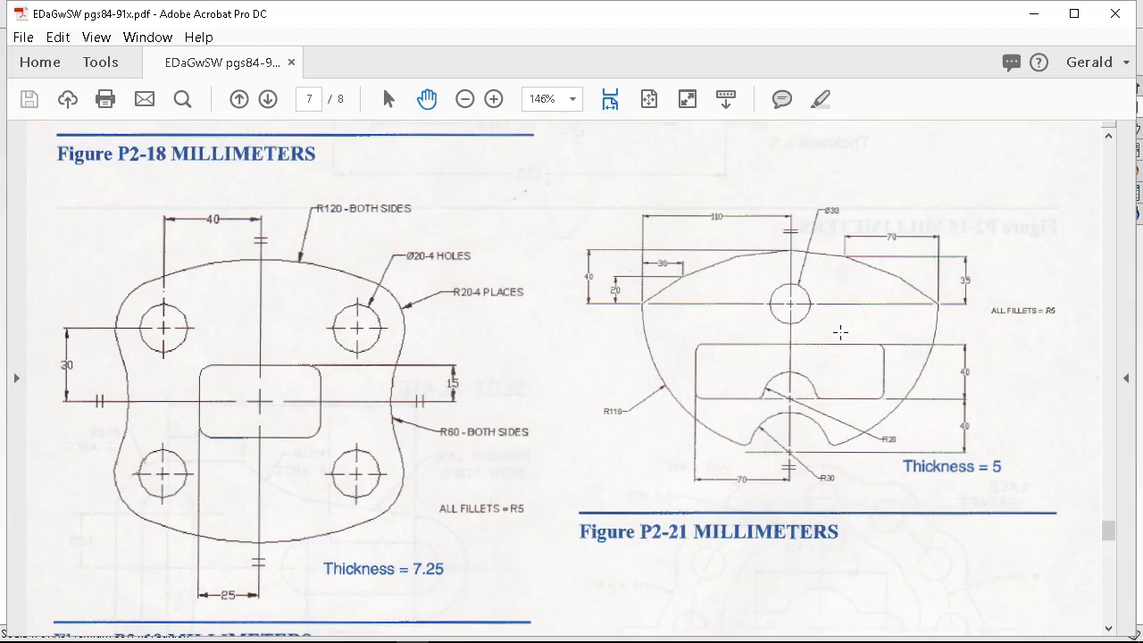
pyautogui.scroll(-12, 814, 321)
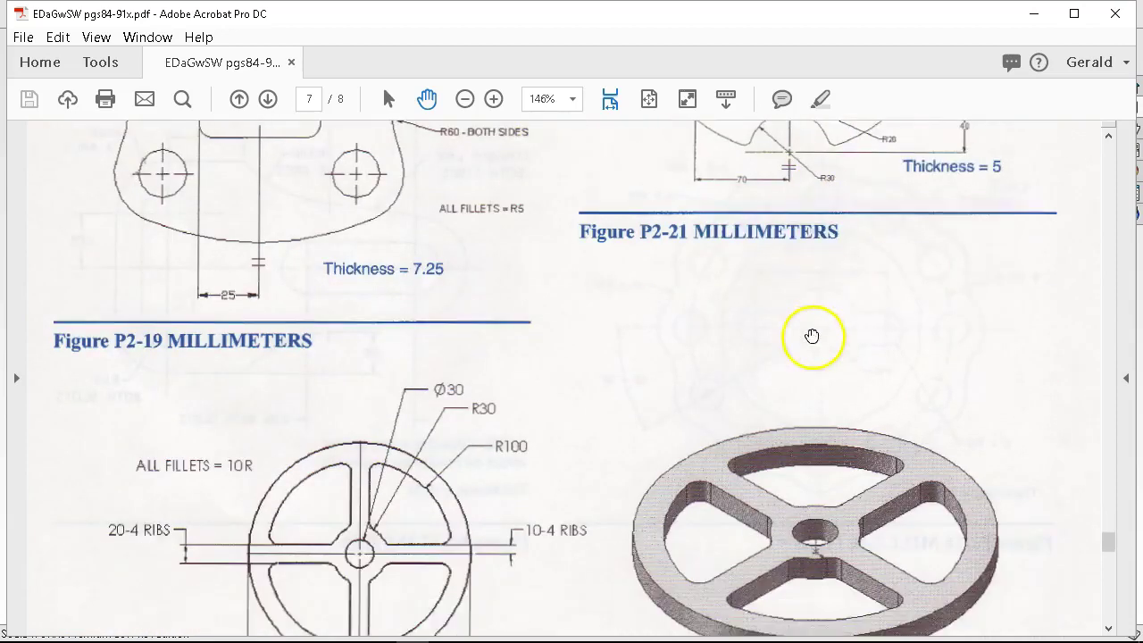
pyautogui.scroll(-8, 812, 336)
pyautogui.scroll(18, 809, 335)
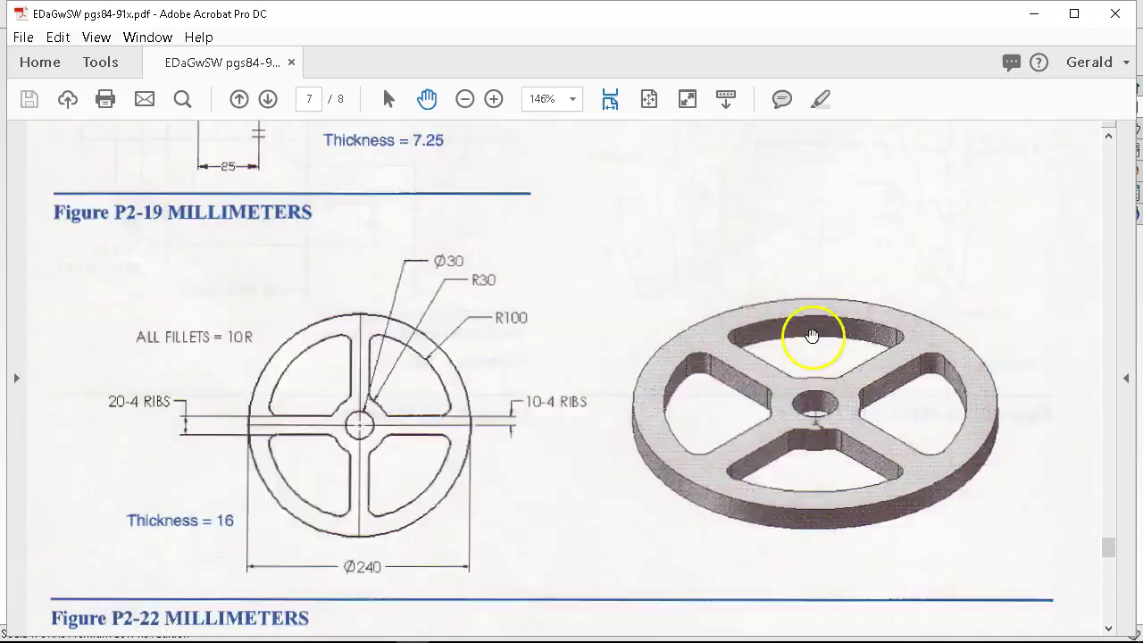
pyautogui.scroll(4, 812, 336)
pyautogui.scroll(-1, 812, 336)
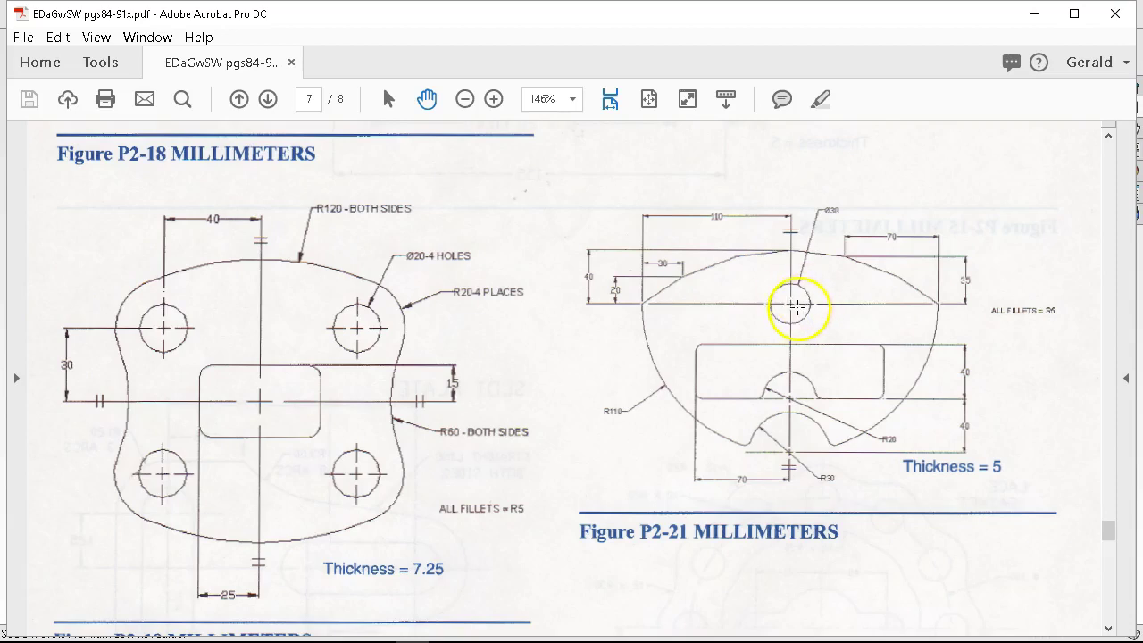
pyautogui.click(1032, 13)
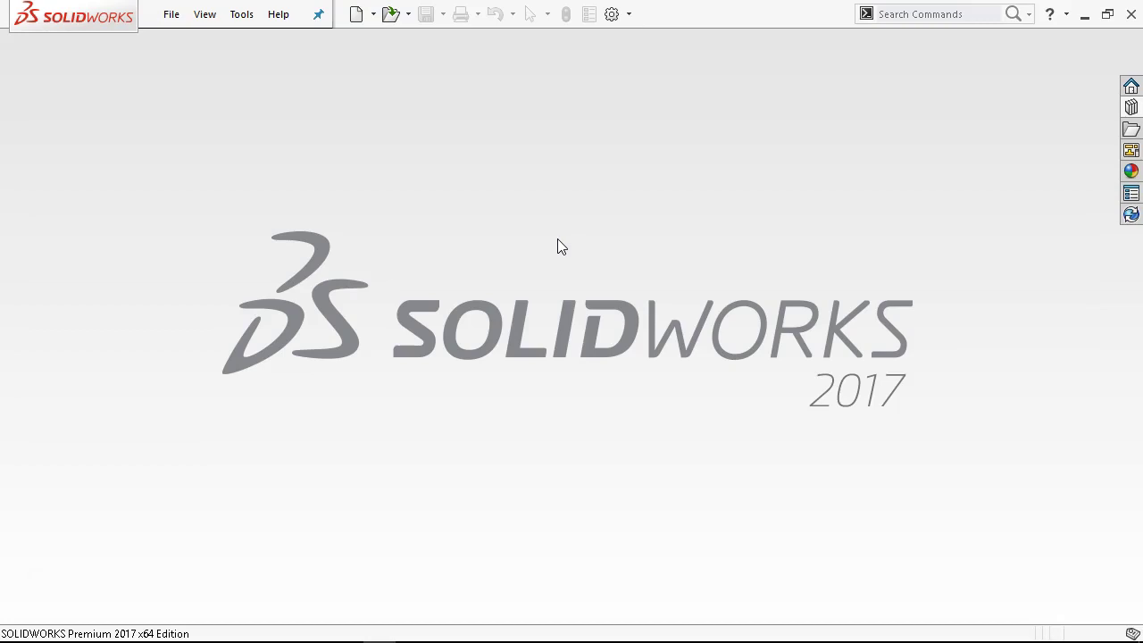
# - Create a new part from the Part Metric template
pyautogui.click(171, 16)
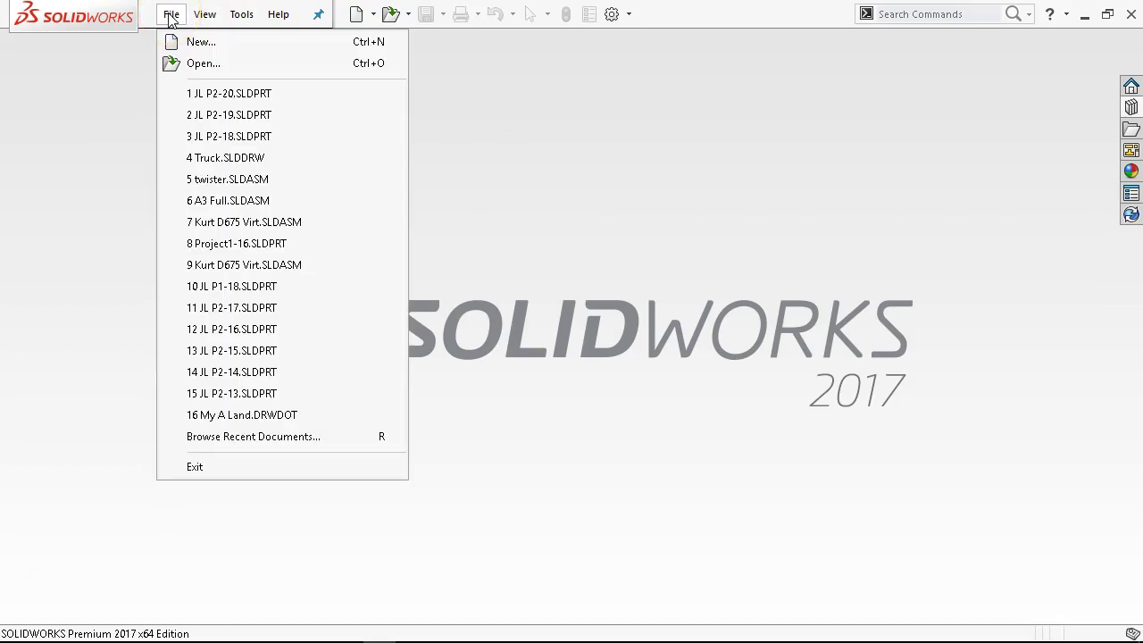
pyautogui.click(219, 65)
pyautogui.click(208, 43)
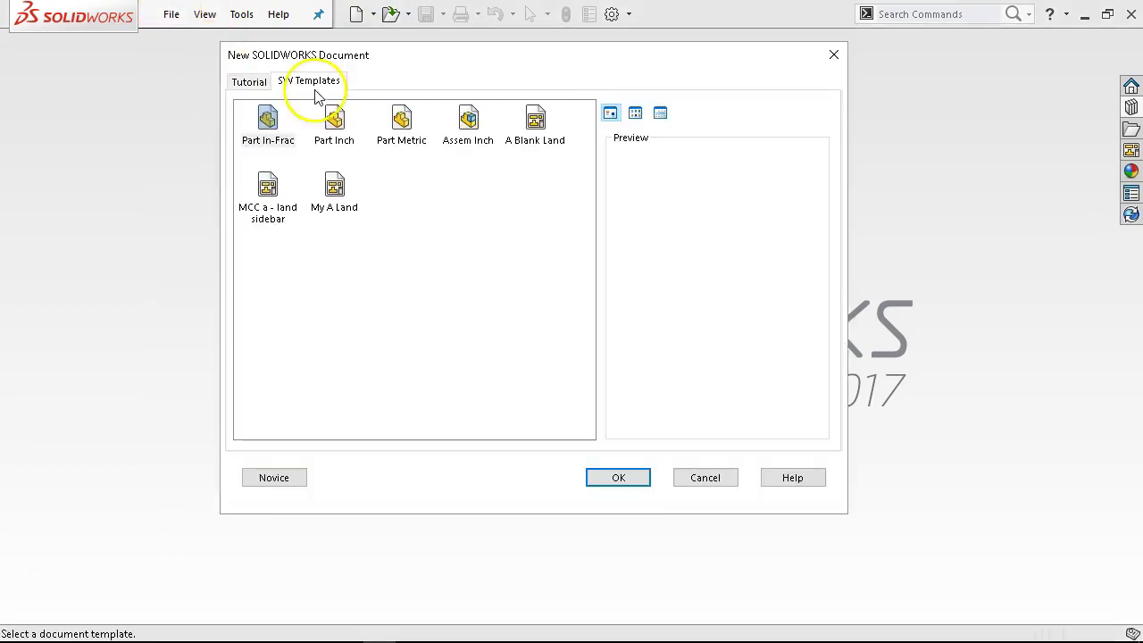
pyautogui.doubleClick(402, 123)
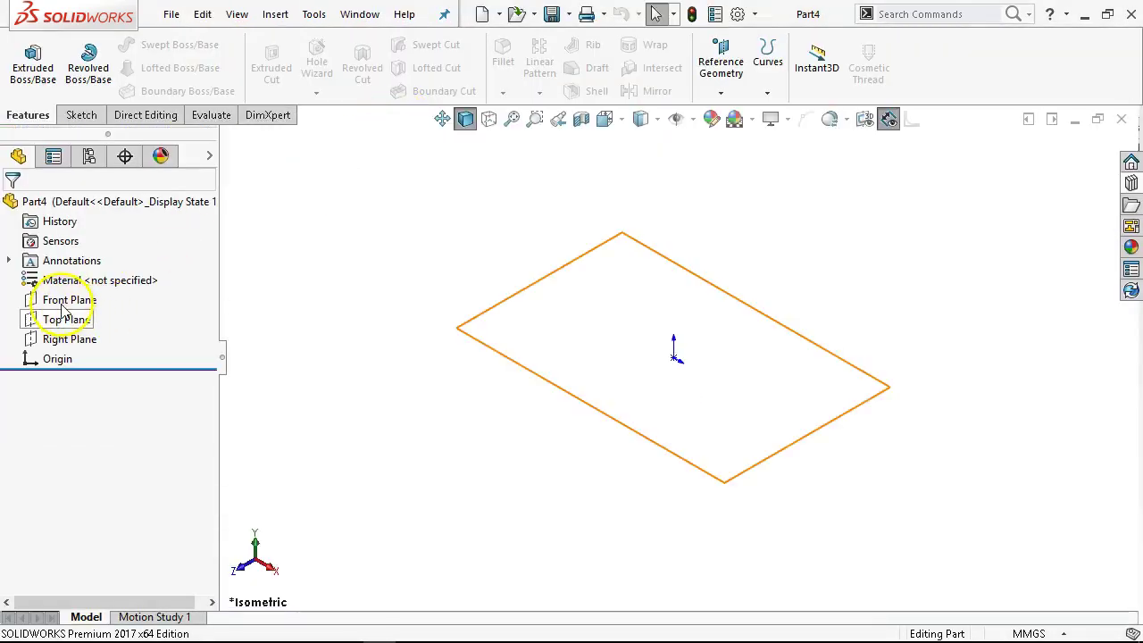
# - Start a sketch on the Front Plane and draw a circle centred on the origin
pyautogui.click(72, 300)
pyautogui.click(78, 279)
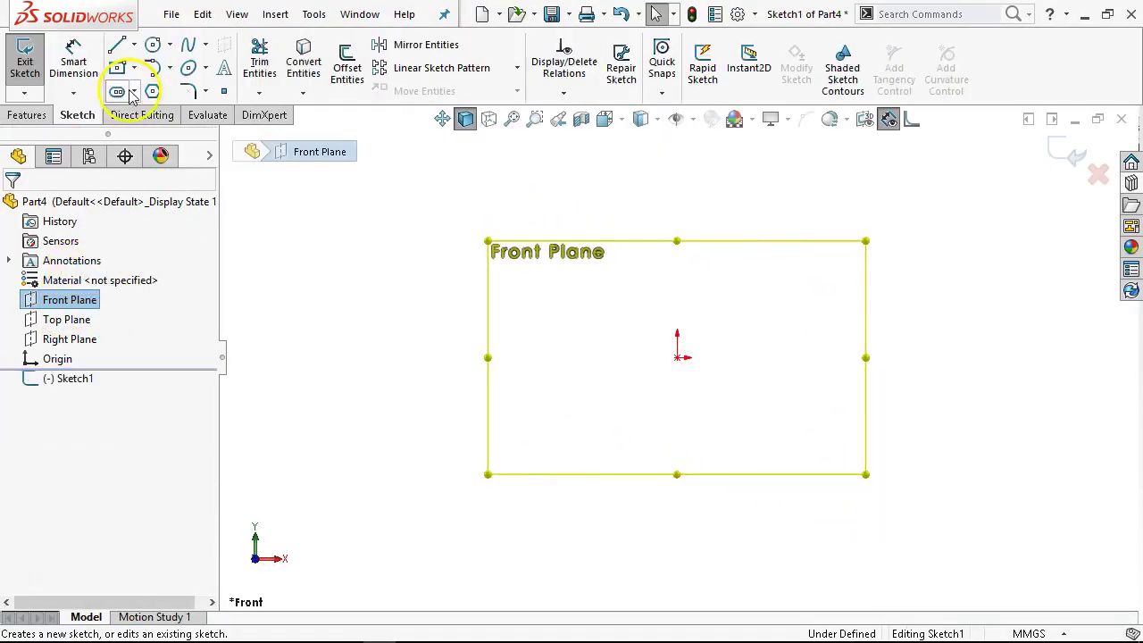
pyautogui.click(152, 44)
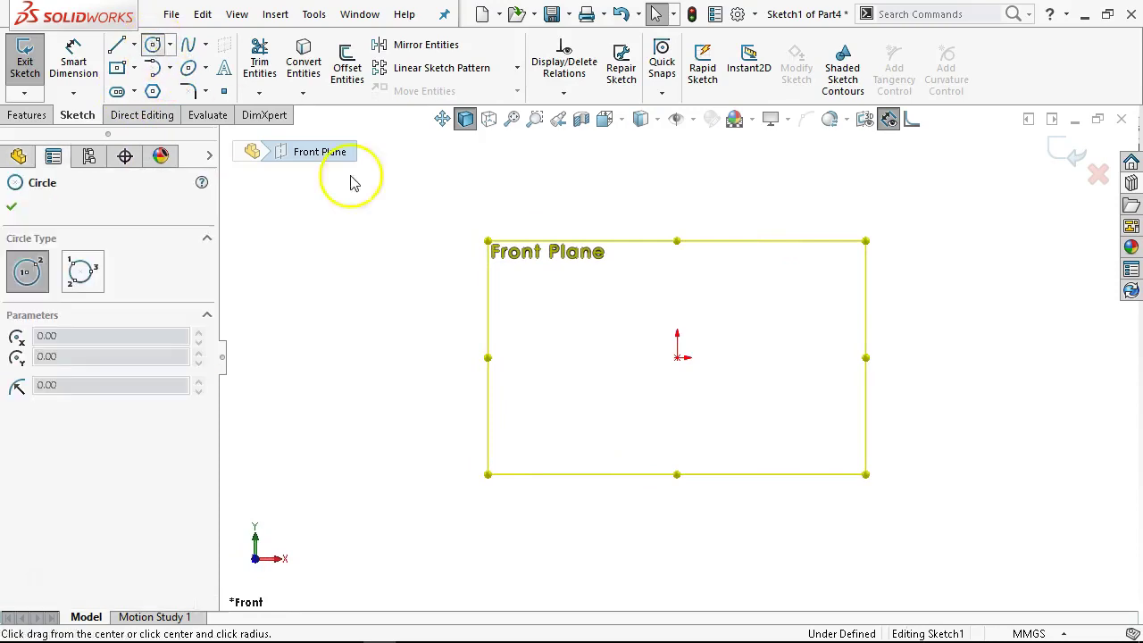
pyautogui.click(677, 357)
pyautogui.click(730, 323)
pyautogui.rightClick(730, 323)
pyautogui.click(778, 403)
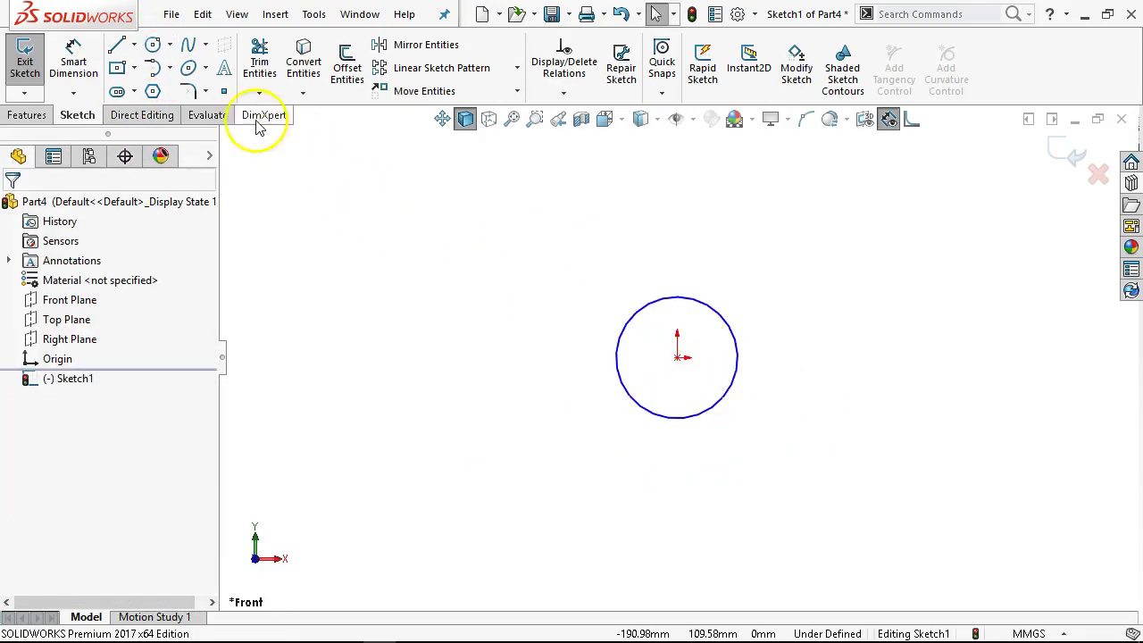
# - Add a vertical construction centerline of infinite length through the origin
pyautogui.click(134, 44)
pyautogui.click(148, 89)
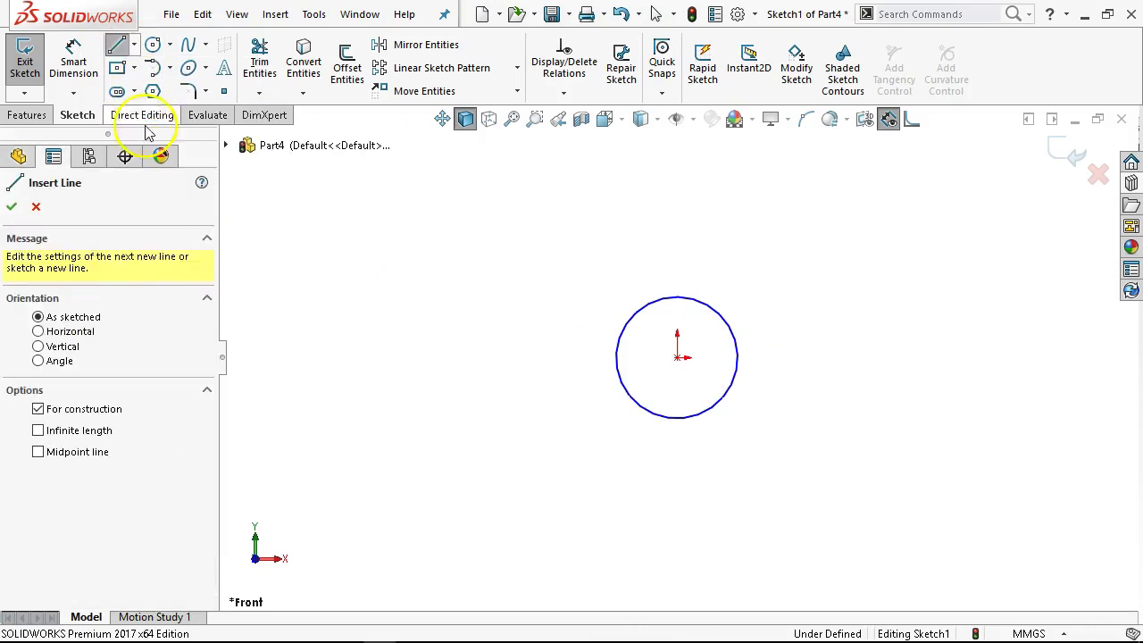
pyautogui.click(70, 350)
pyautogui.click(71, 430)
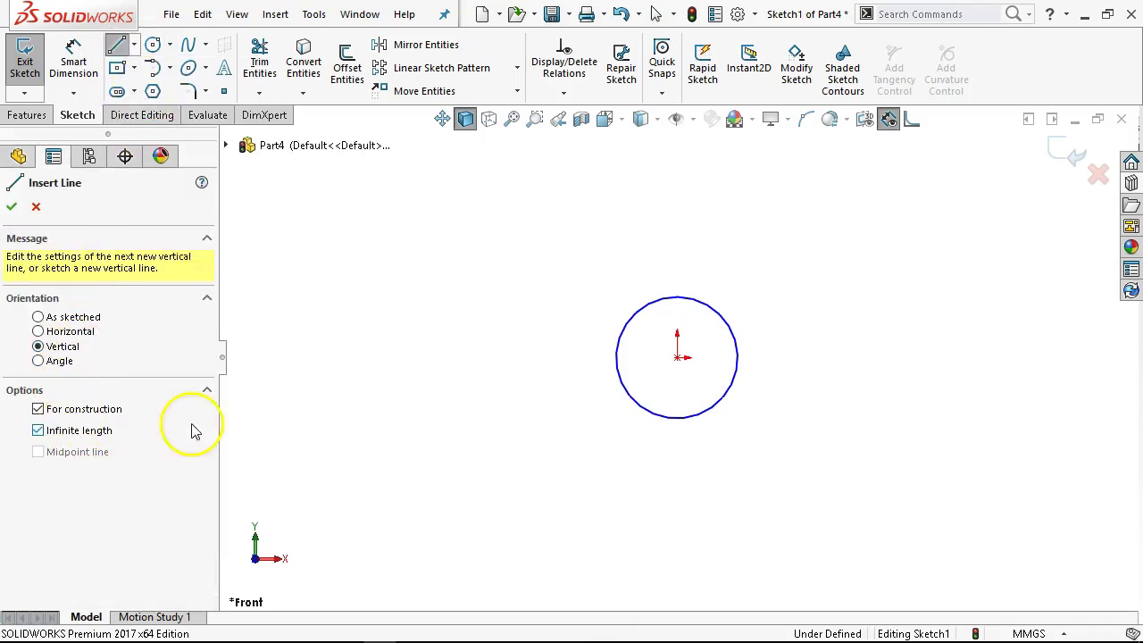
pyautogui.click(677, 358)
pyautogui.rightClick(768, 312)
pyautogui.click(787, 322)
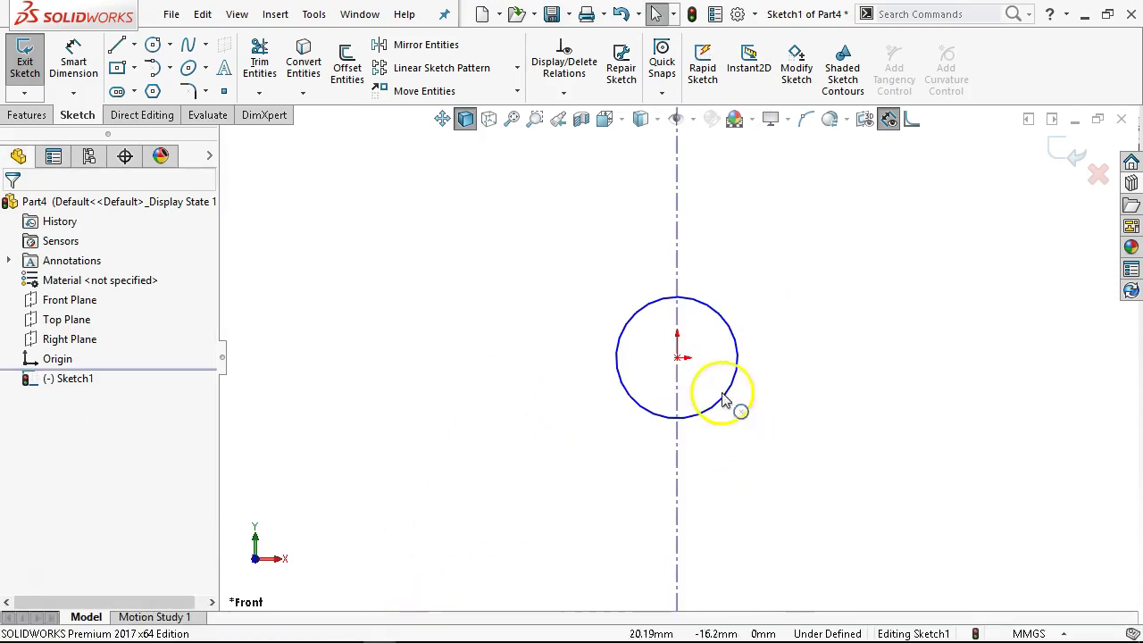
pyautogui.click(678, 393)
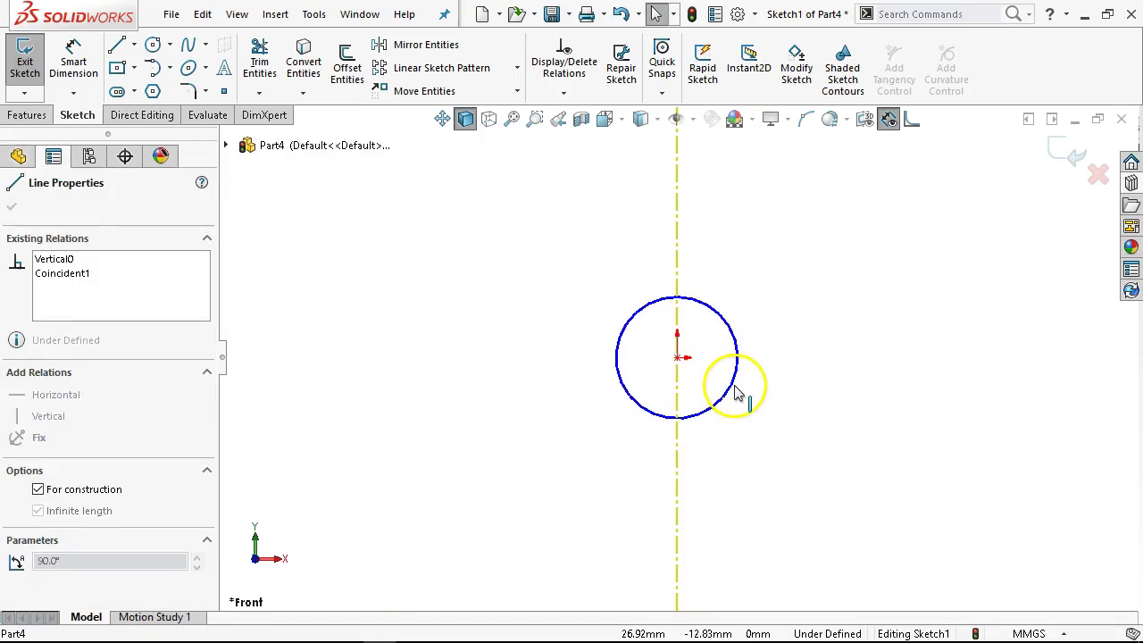
pyautogui.click(790, 441)
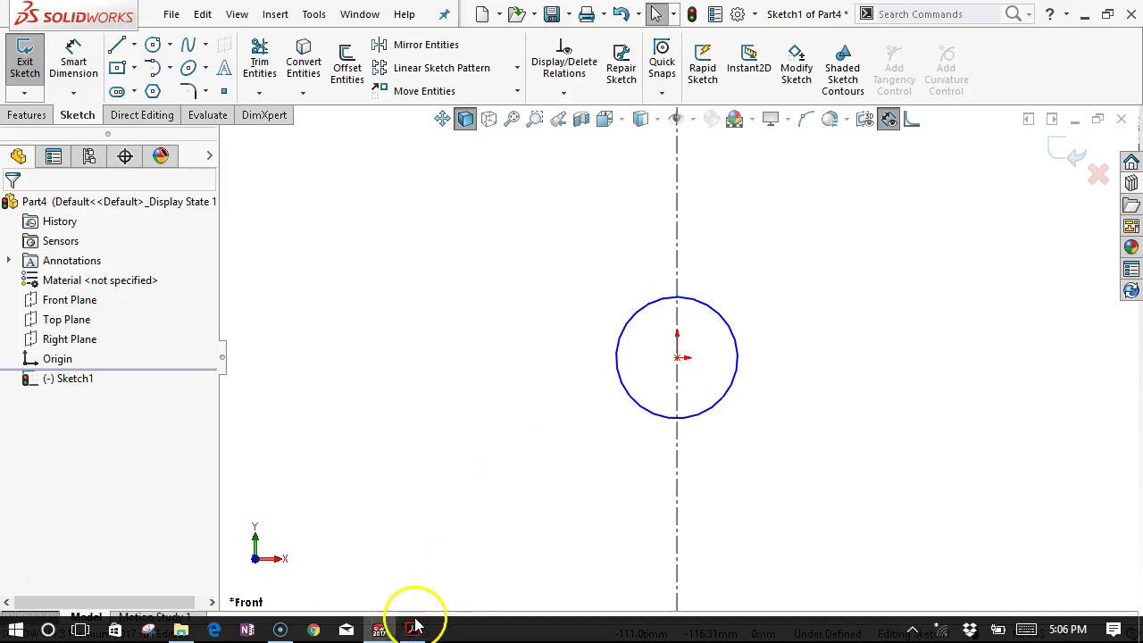
# - Switch to the Acrobat drawing and examine the R110 plate's outline, hole and cutout dimensions up close
pyautogui.click(412, 628)
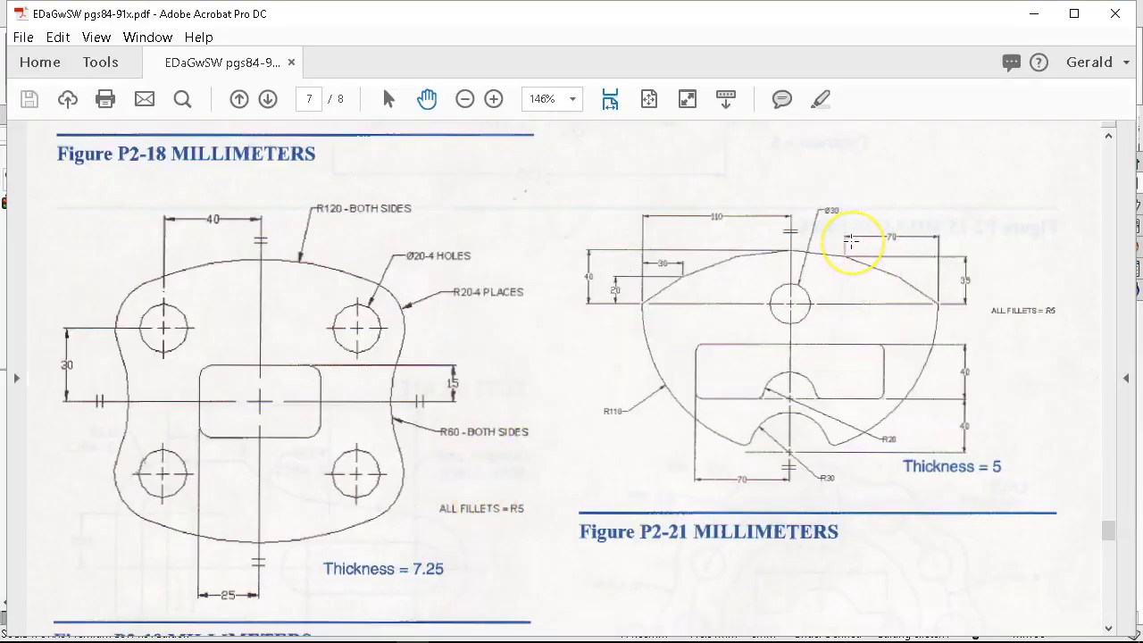
pyautogui.click(494, 98)
pyautogui.click(494, 98)
pyautogui.moveTo(946, 371)
pyautogui.mouseDown()
pyautogui.moveTo(676, 339)
pyautogui.moveTo(460, 332)
pyautogui.mouseUp()
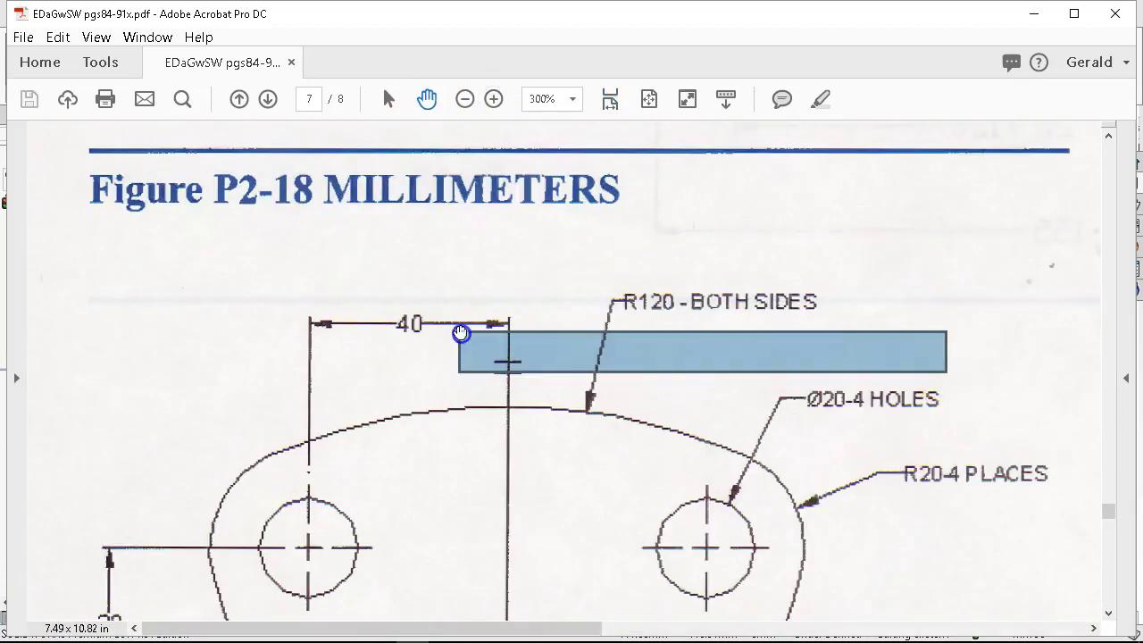
pyautogui.click(426, 97)
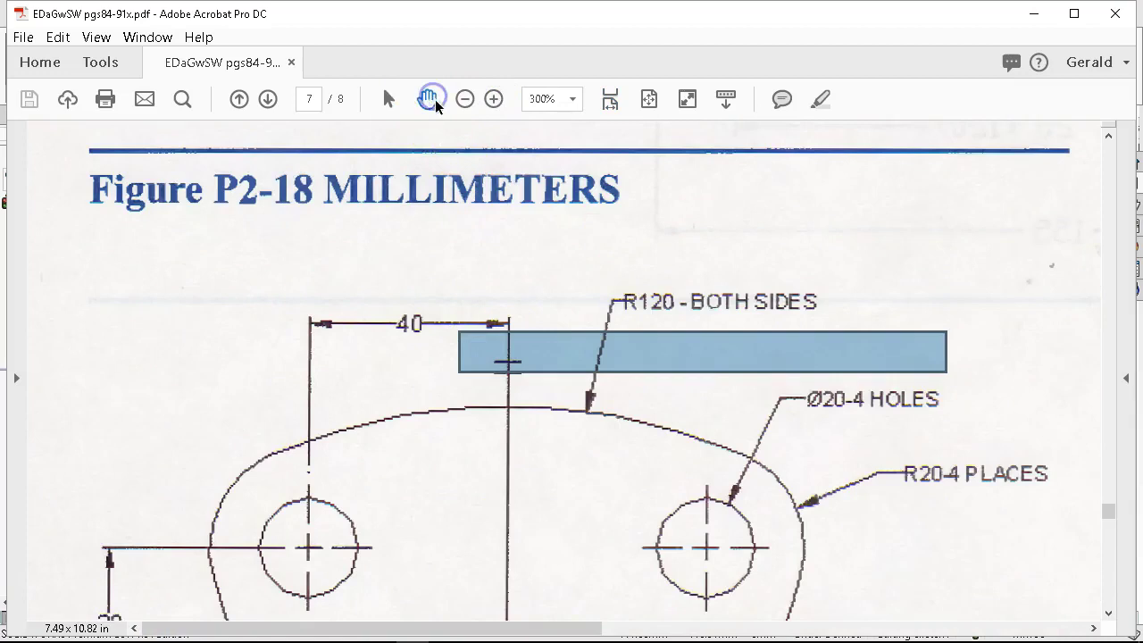
pyautogui.moveTo(995, 240); pyautogui.dragTo(527, 250)
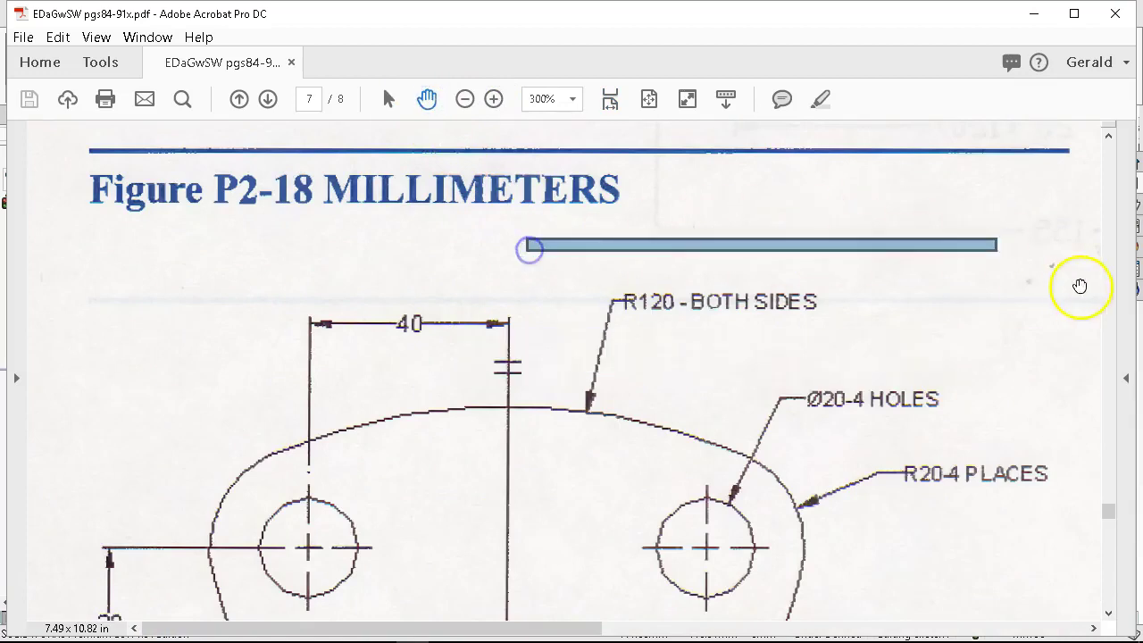
pyautogui.moveTo(596, 627)
pyautogui.mouseDown()
pyautogui.moveTo(574, 622)
pyautogui.moveTo(987, 614)
pyautogui.mouseUp()
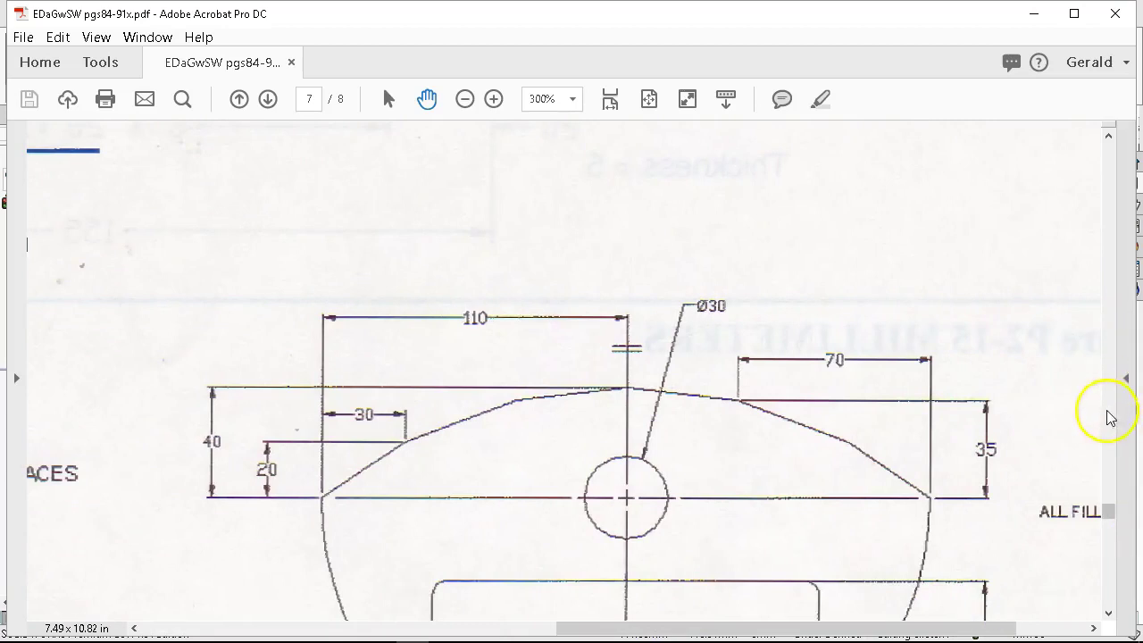
pyautogui.moveTo(1109, 513); pyautogui.dragTo(1111, 515)
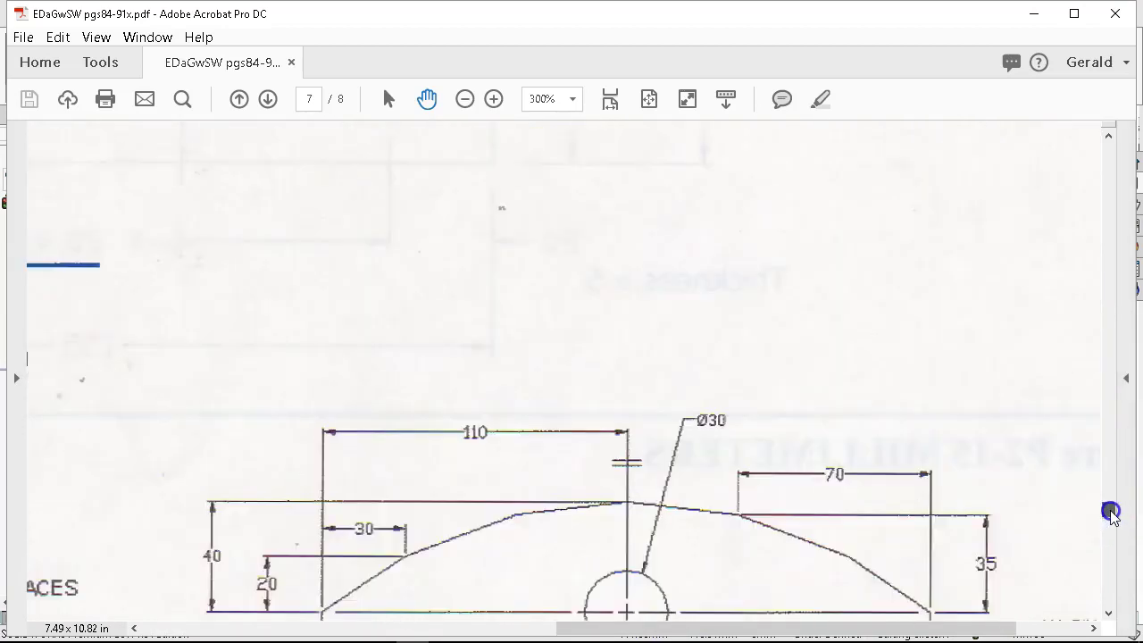
pyautogui.click(465, 99)
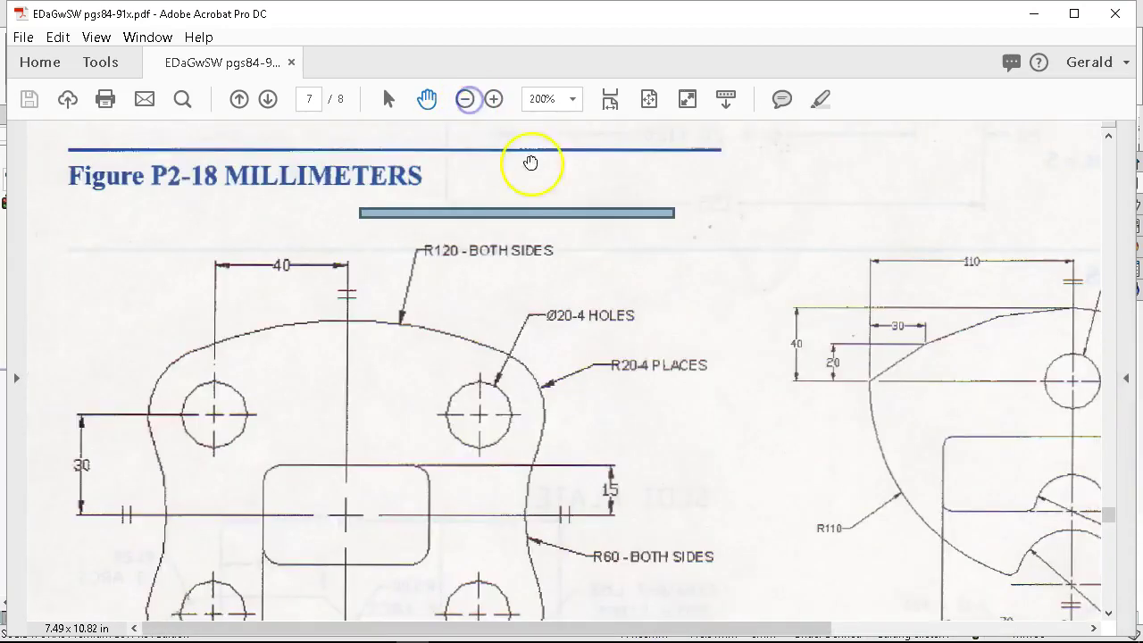
pyautogui.moveTo(794, 628); pyautogui.dragTo(1044, 634)
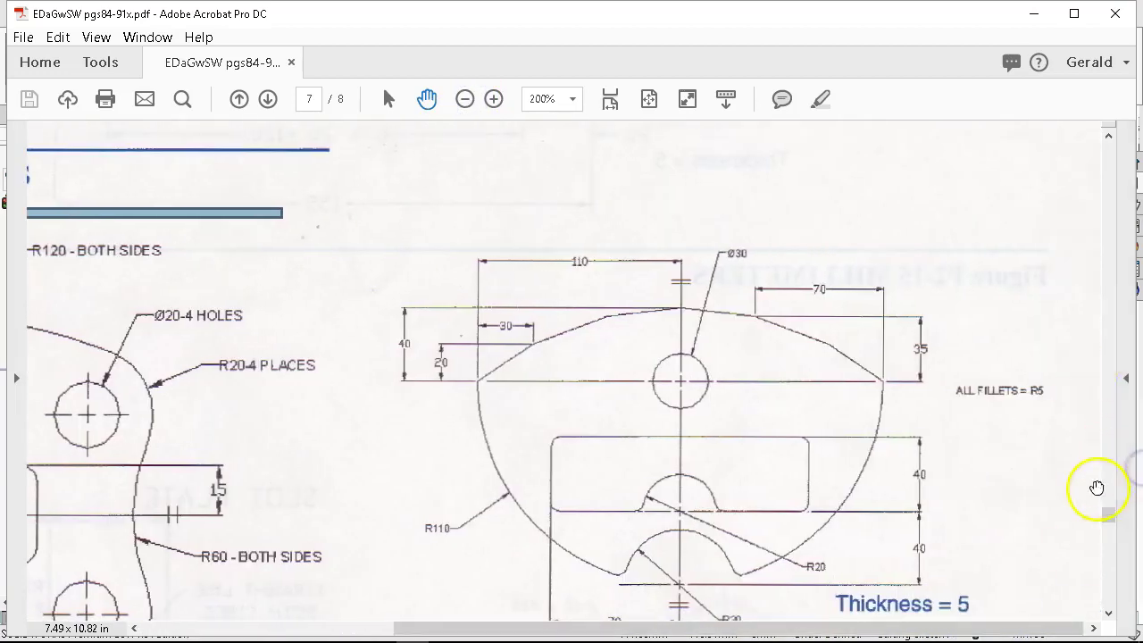
pyautogui.moveTo(1104, 511); pyautogui.dragTo(1105, 515)
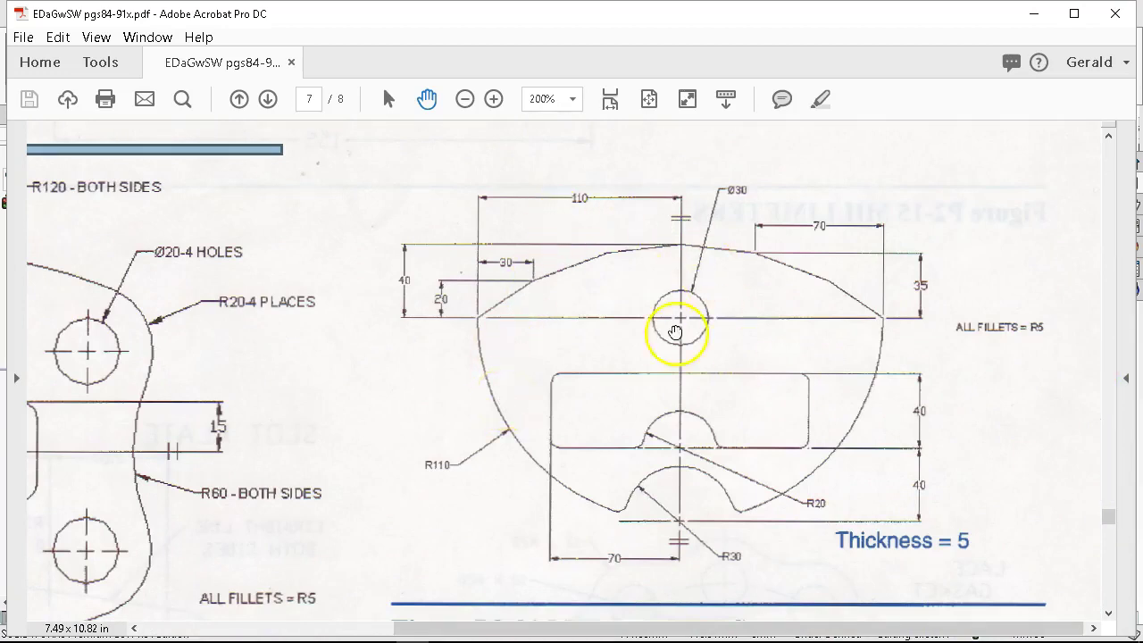
# - Return to SOLIDWORKS and draw a second, larger circle about 384 mm in diameter centred on the origin
pyautogui.click(1033, 15)
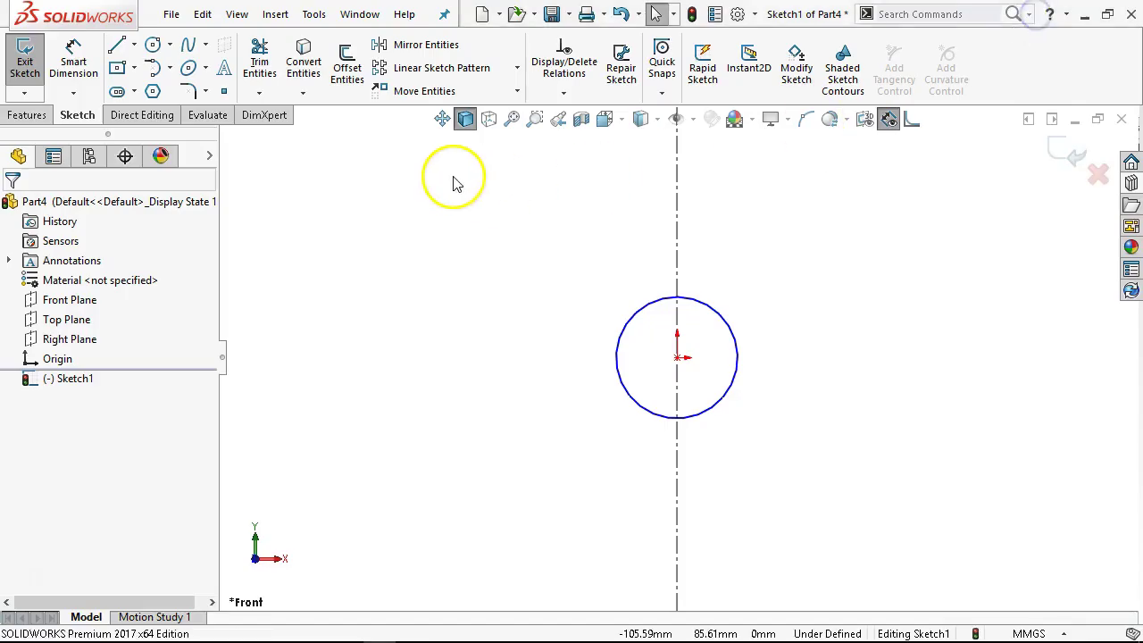
pyautogui.scroll(-3, 441, 324)
pyautogui.scroll(3, 441, 324)
pyautogui.scroll(3, 679, 375)
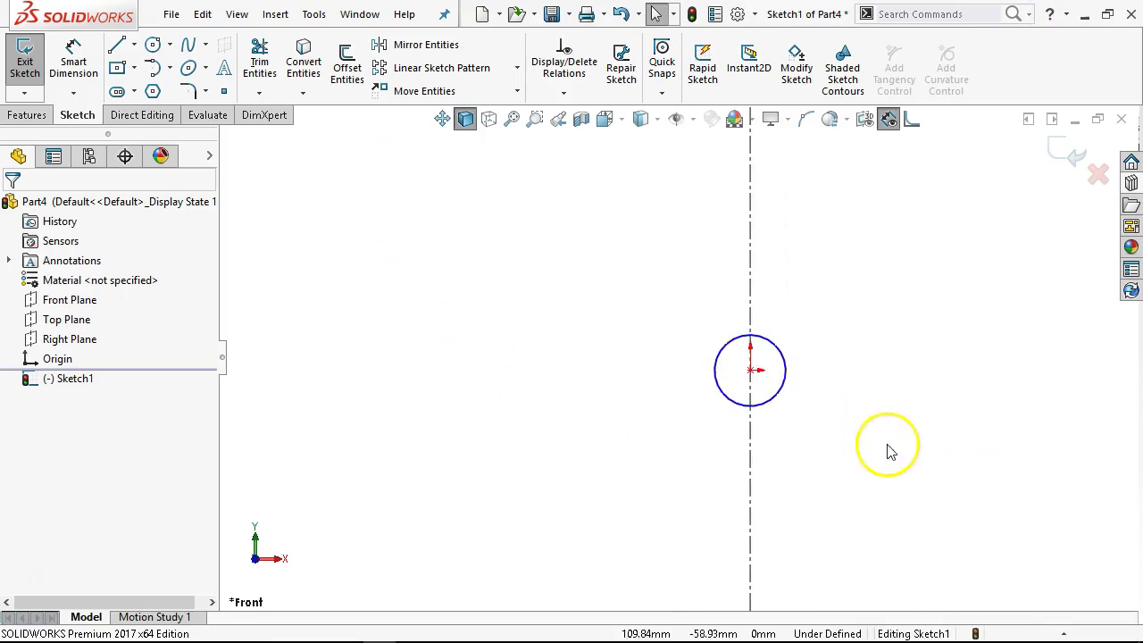
pyautogui.click(152, 46)
pyautogui.moveTo(696, 338); pyautogui.dragTo(538, 460)
# - Dimension the large circle with a diameter of 220 mm
pyautogui.rightClick(393, 328)
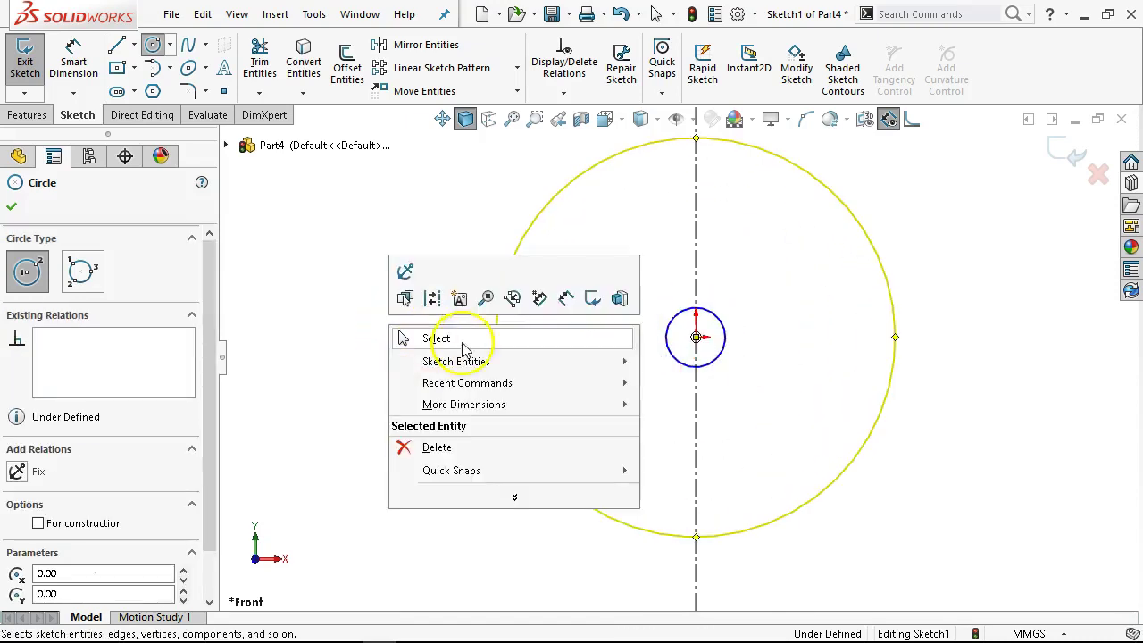
pyautogui.click(566, 298)
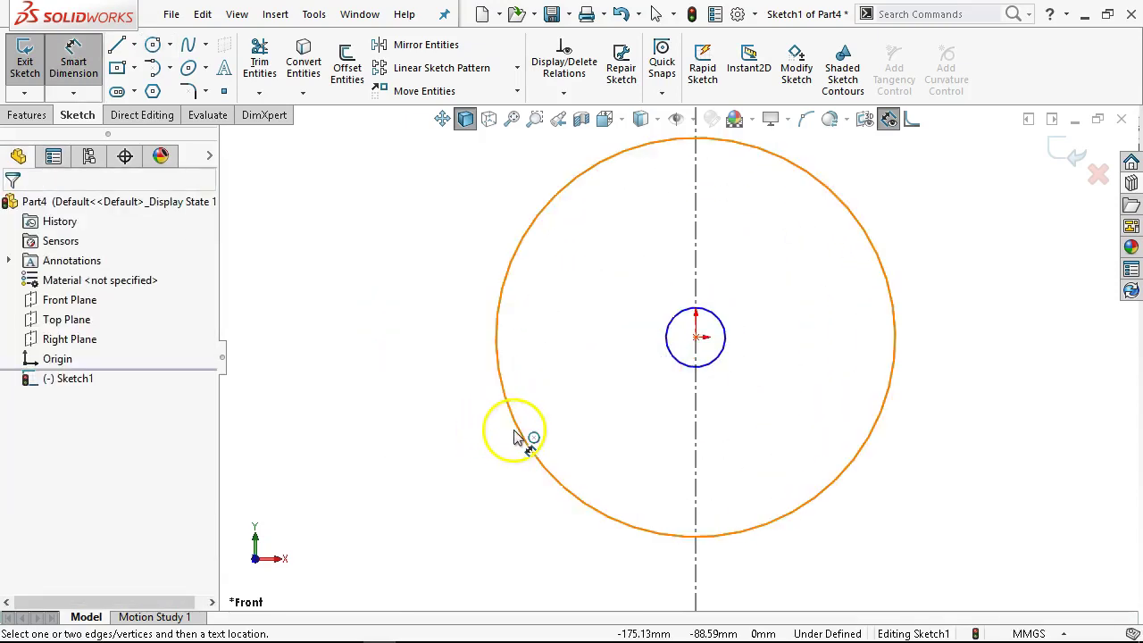
pyautogui.click(514, 438)
pyautogui.click(513, 534)
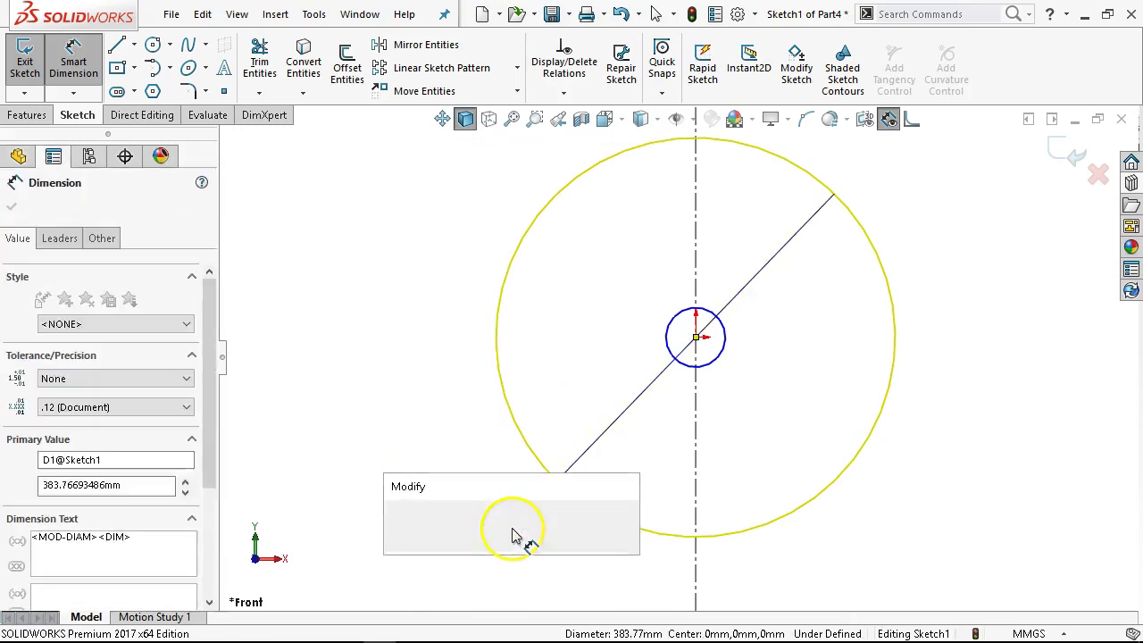
pyautogui.write('220')
pyautogui.press('Return')
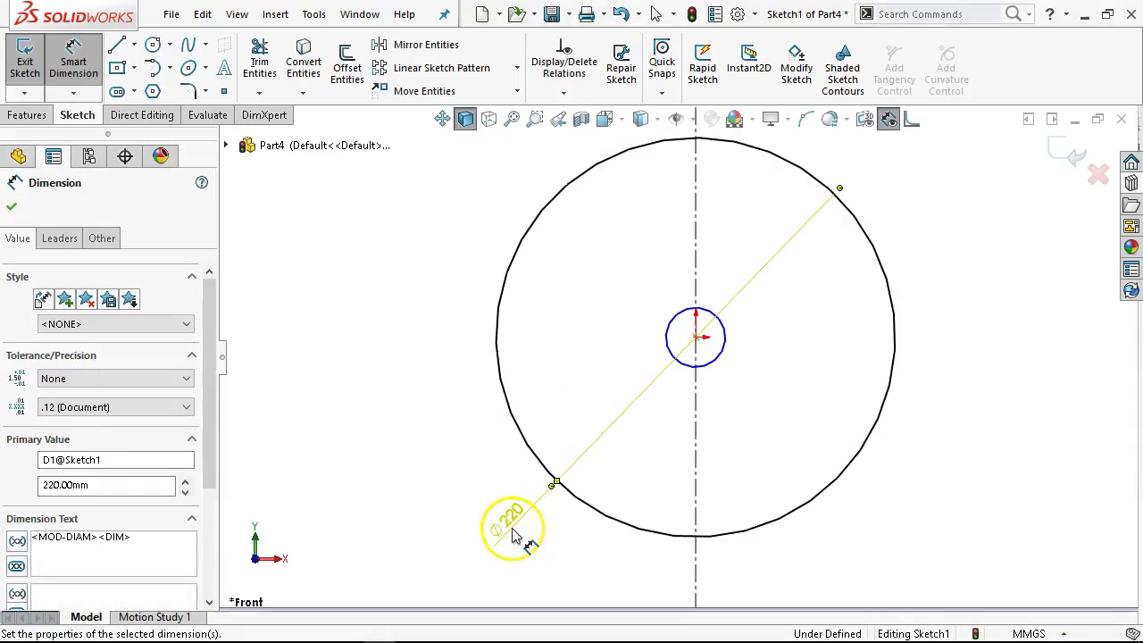
# - Display the large circle's diameter dimension as a radius
pyautogui.click(58, 238)
pyautogui.click(74, 356)
pyautogui.click(49, 355)
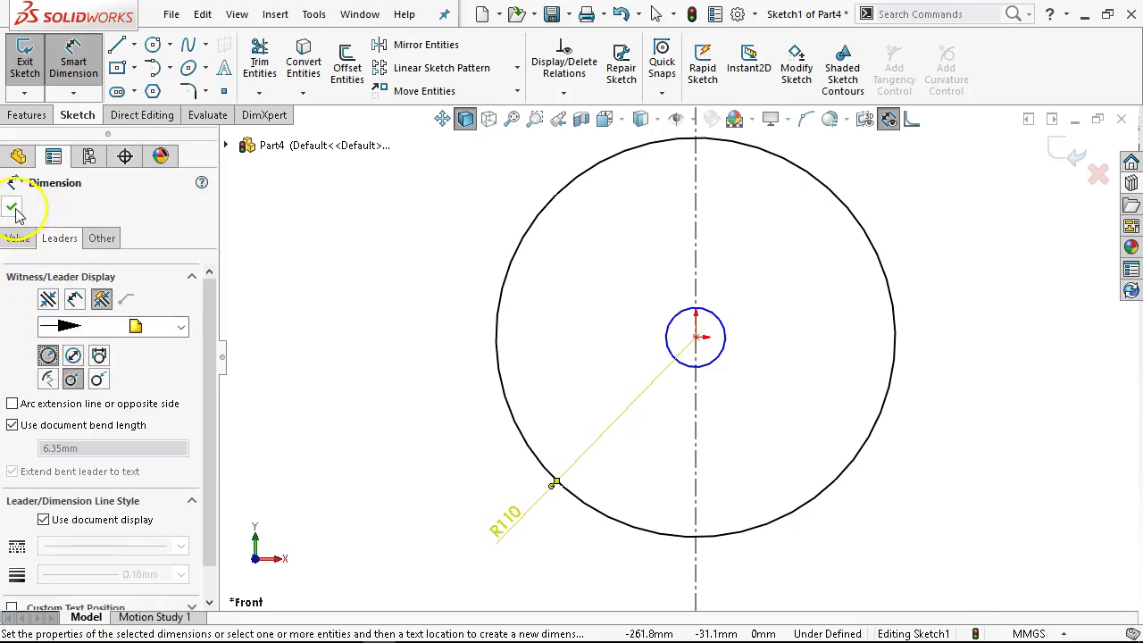
pyautogui.click(13, 209)
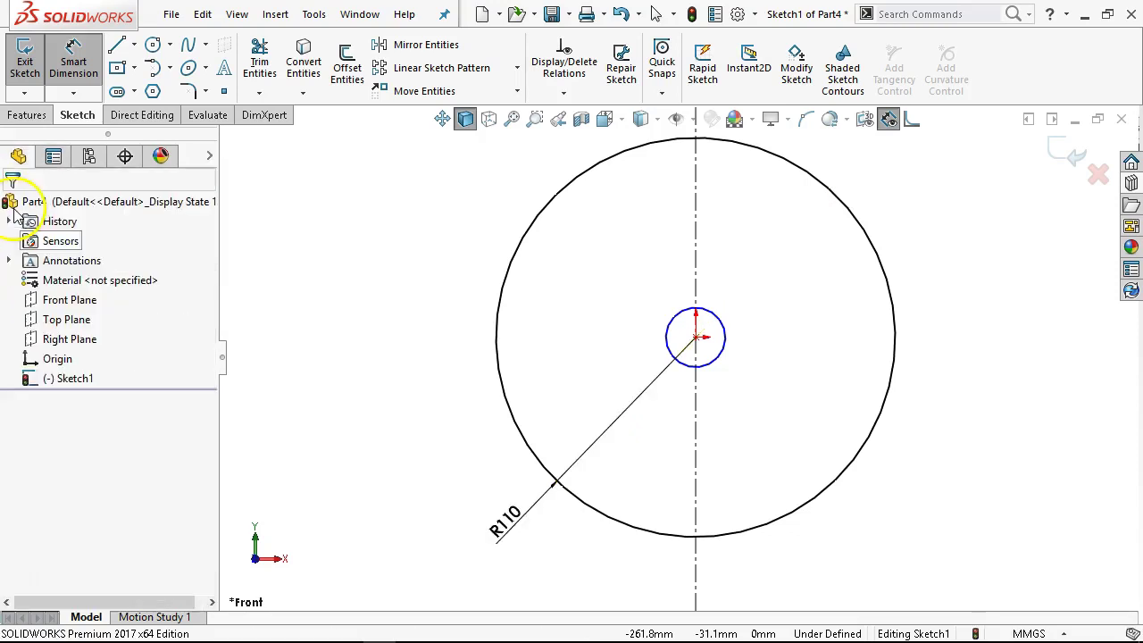
# - Draw three connected rising lines from the large circle's left quadrant to the centerline, ending about 39 mm above the origin
pyautogui.click(116, 44)
pyautogui.scroll(-3, 510, 341)
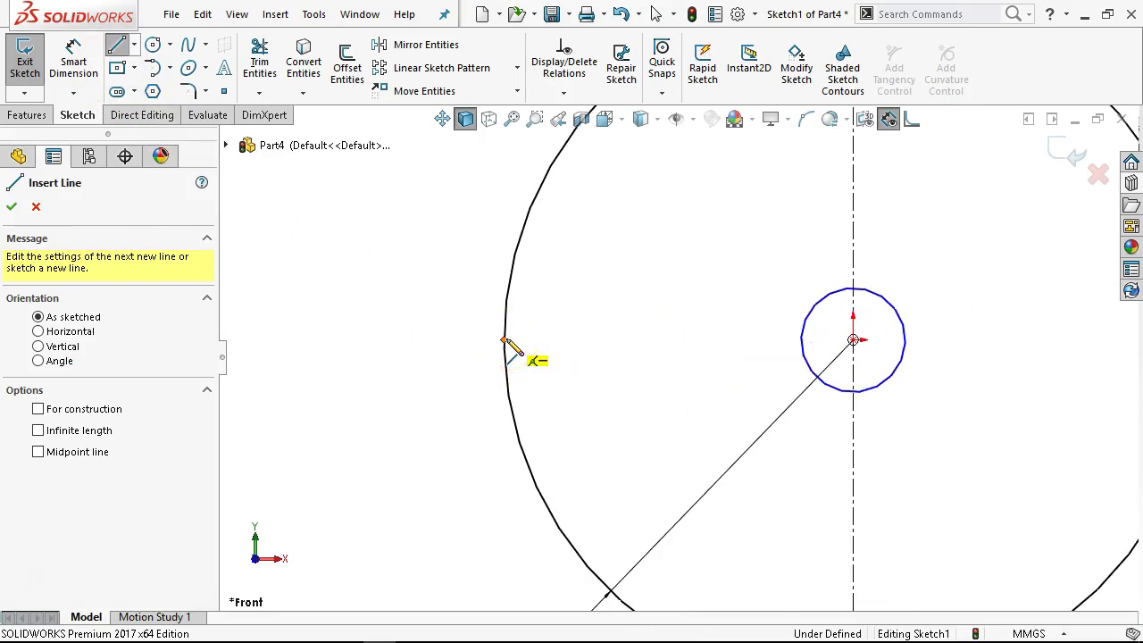
pyautogui.click(505, 339)
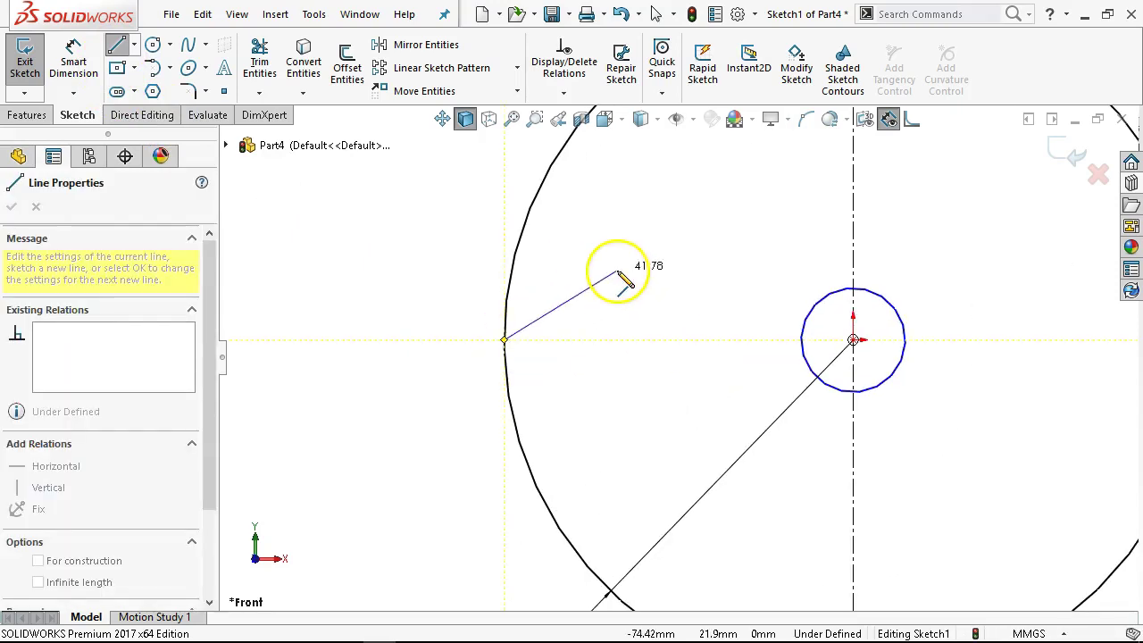
pyautogui.click(587, 279)
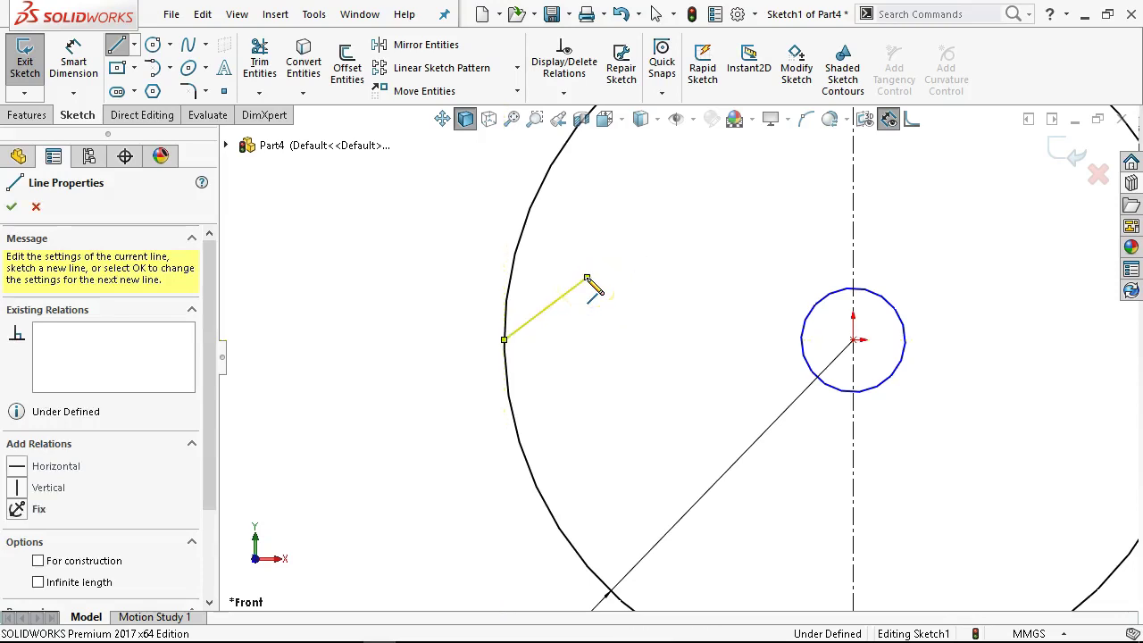
pyautogui.click(715, 235)
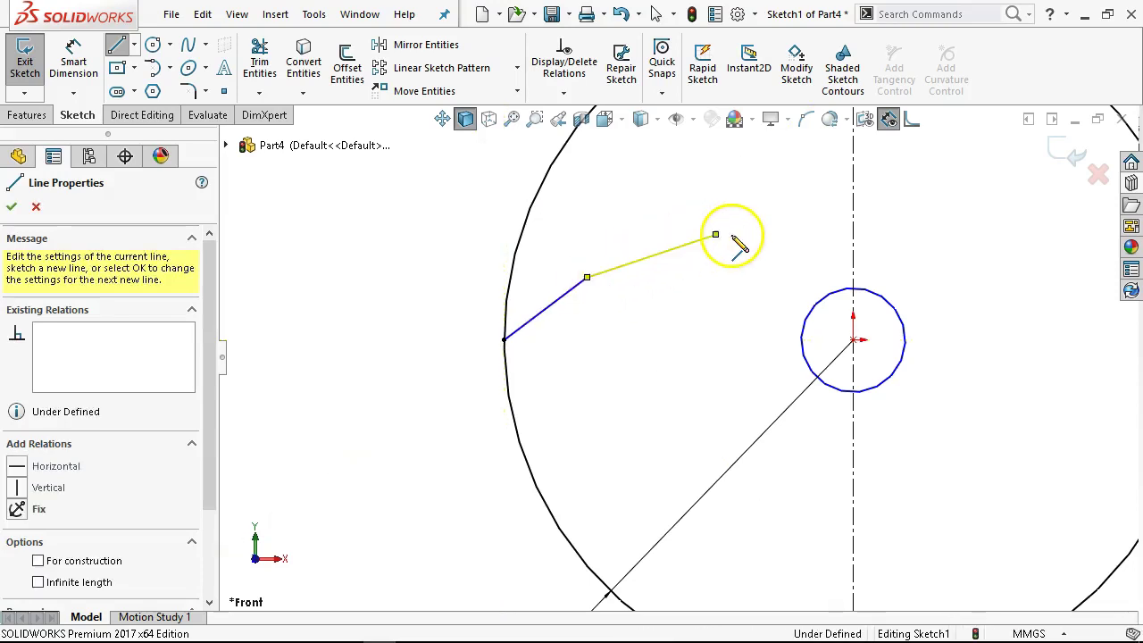
pyautogui.click(853, 215)
pyautogui.rightClick(731, 163)
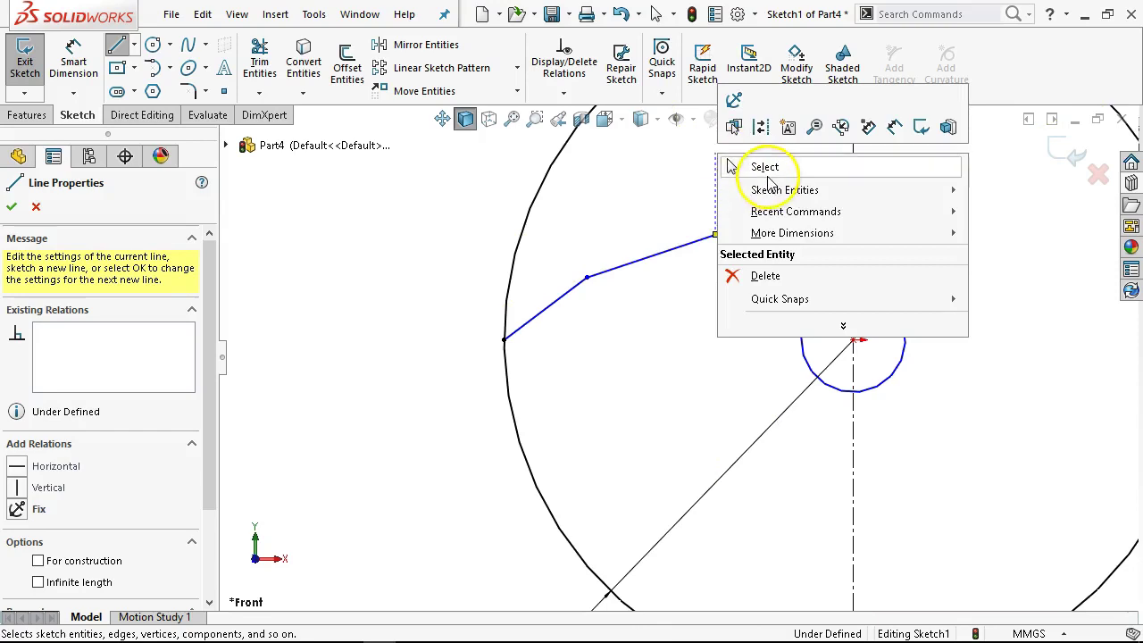
pyautogui.click(735, 168)
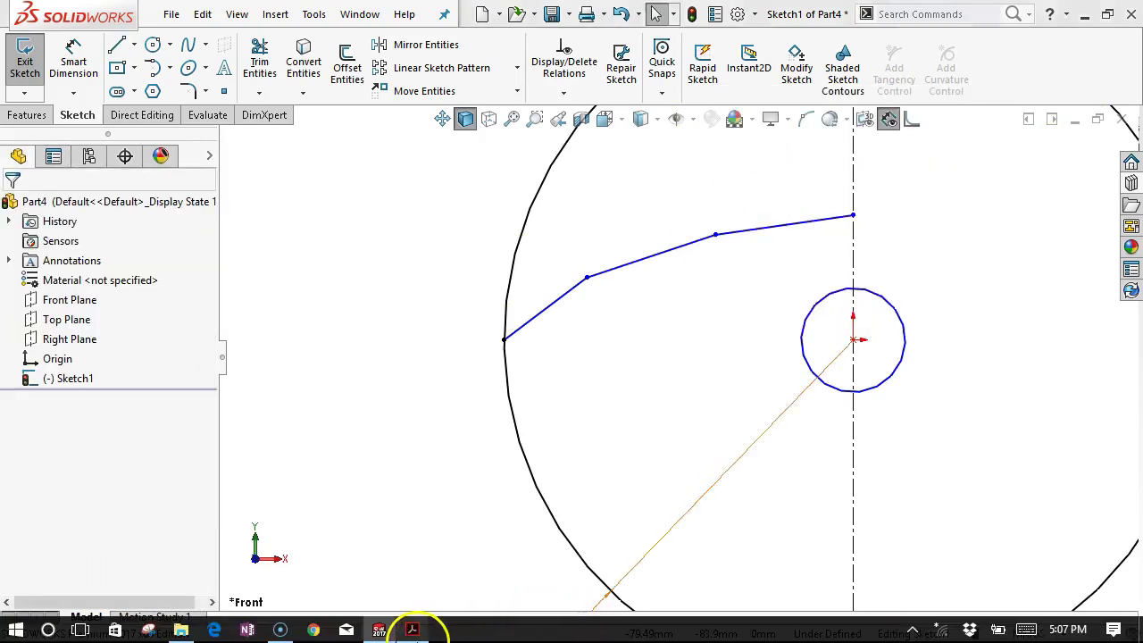
# - Check the upper outline heights in the Acrobat drawing, and dimension the line chain's endpoint on the centerline 40 mm above the origin
pyautogui.click(416, 628)
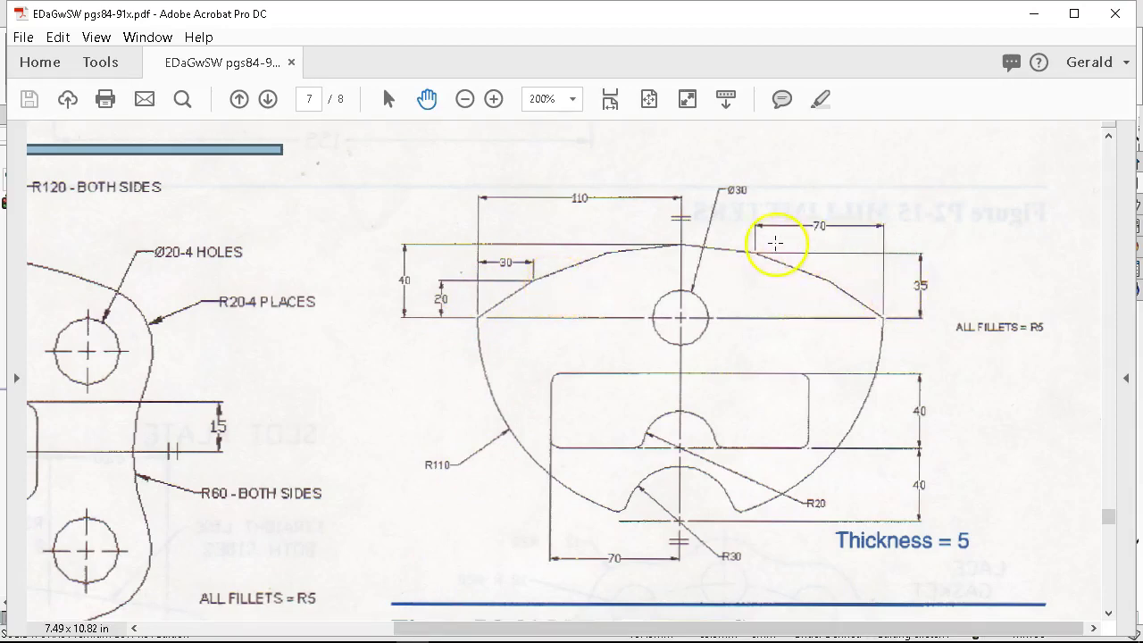
pyautogui.click(1033, 14)
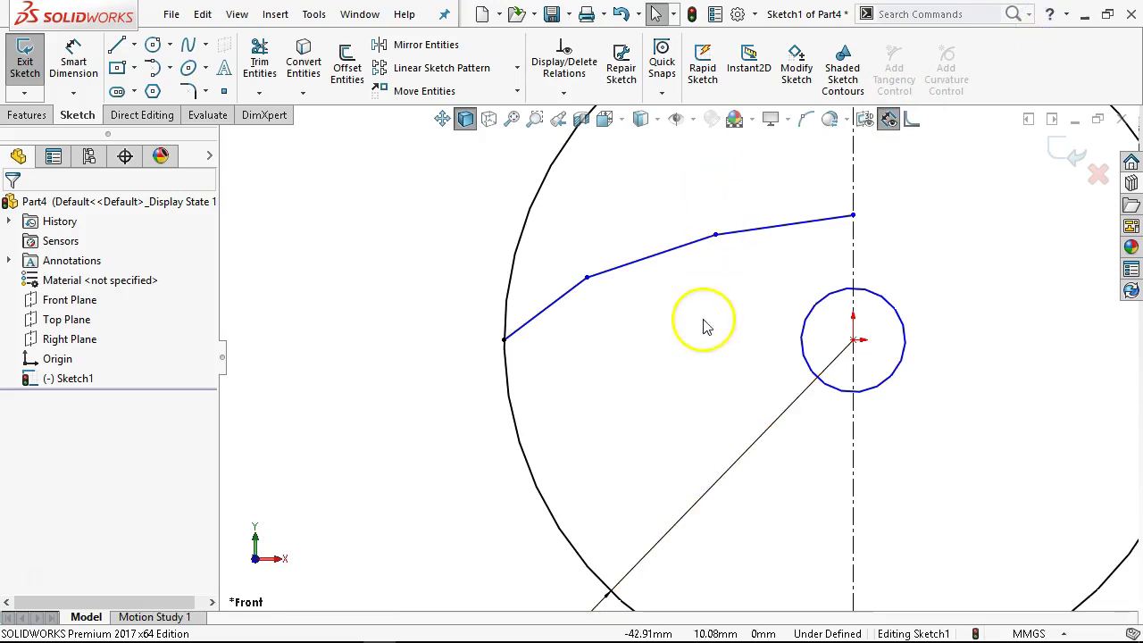
pyautogui.click(73, 61)
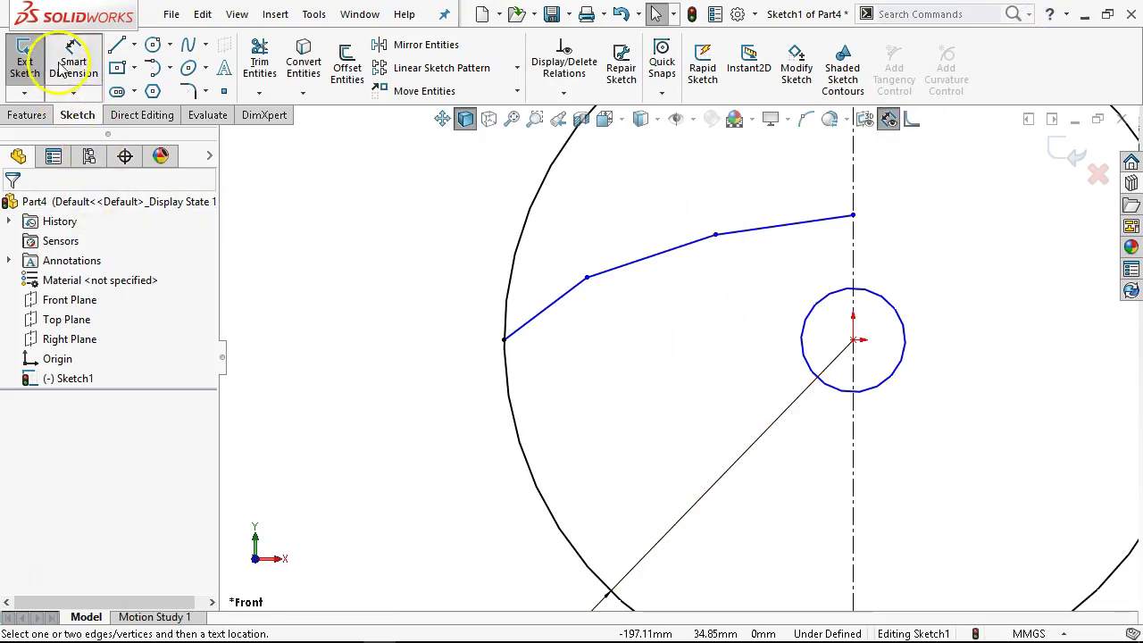
pyautogui.click(852, 339)
pyautogui.click(853, 215)
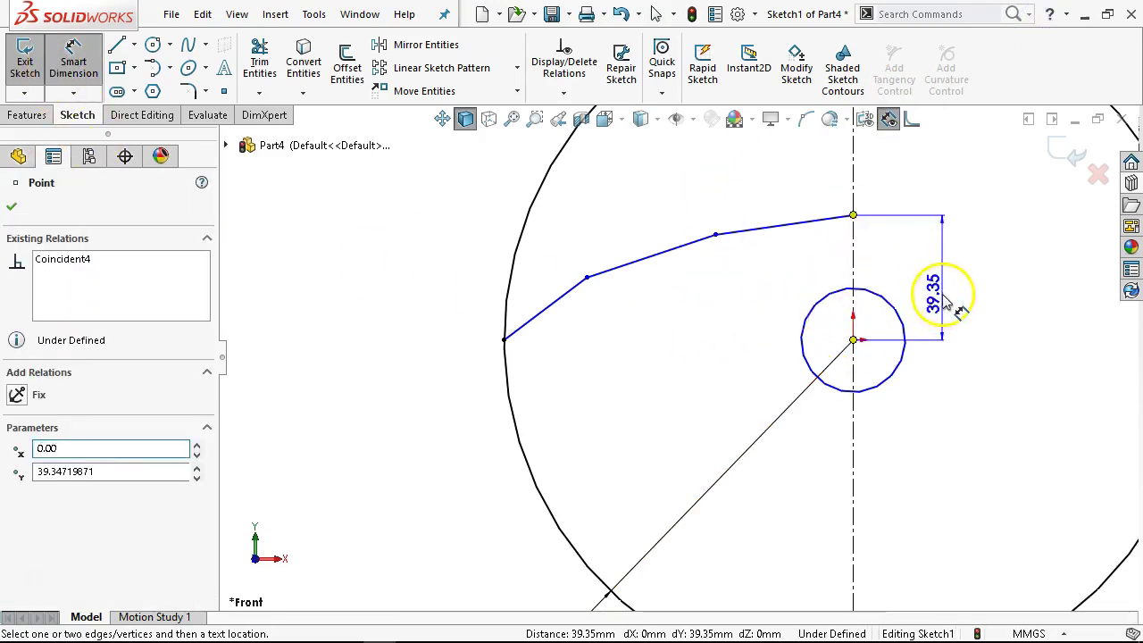
pyautogui.click(948, 301)
pyautogui.write('40')
pyautogui.press('Return')
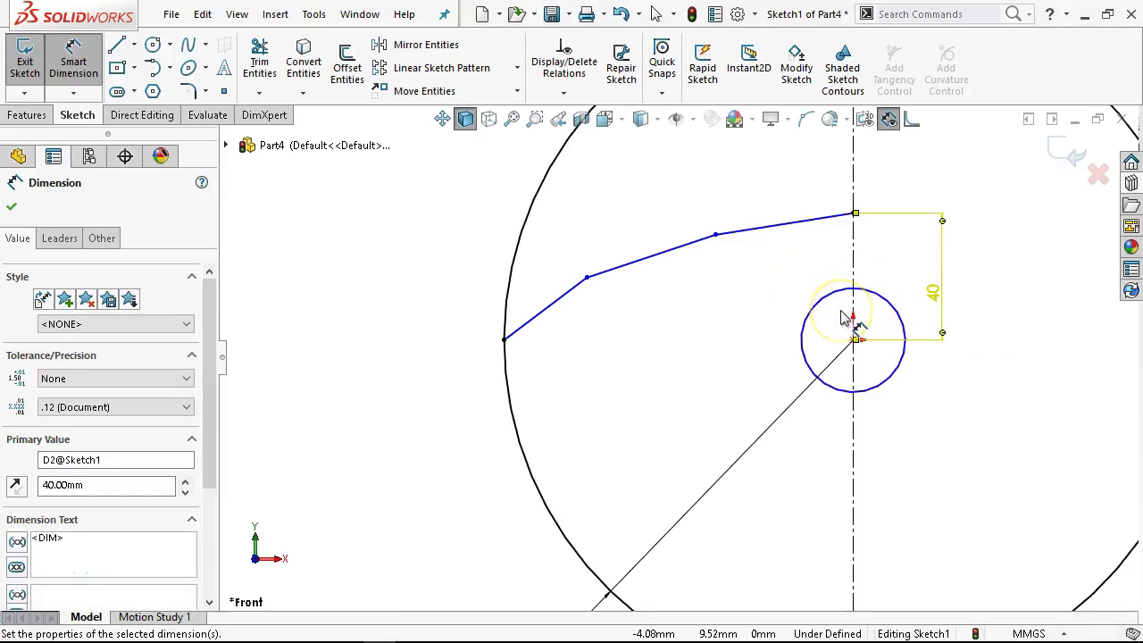
pyautogui.click(802, 307)
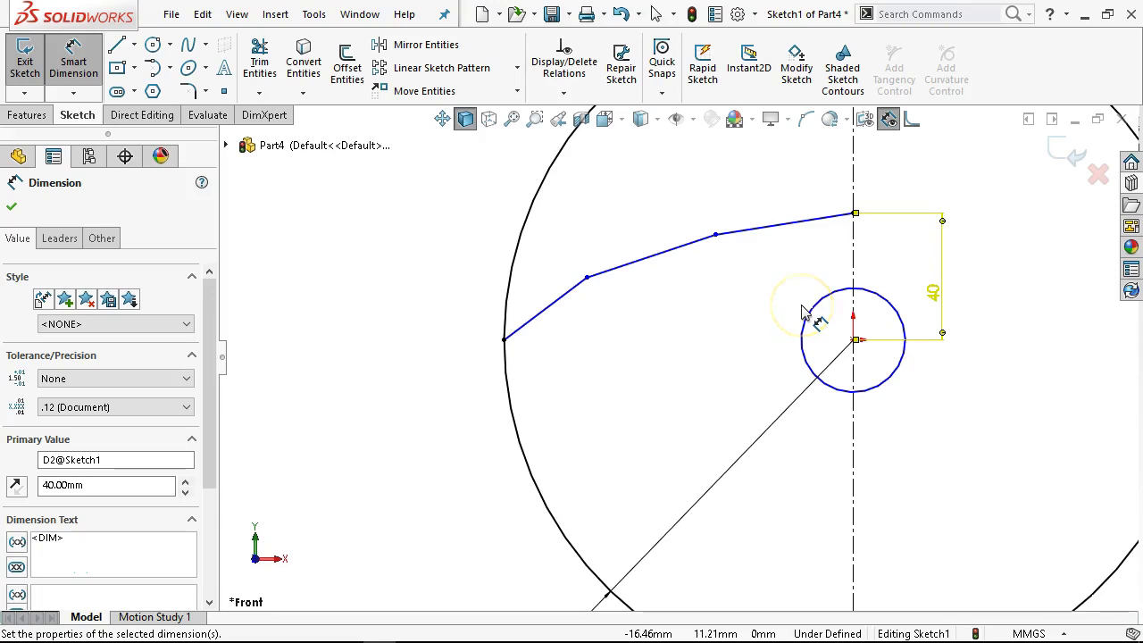
# - Recheck the Acrobat drawing and set the vertical height of the first sloped line at the circle's left quadrant to 20 mm
pyautogui.click(410, 630)
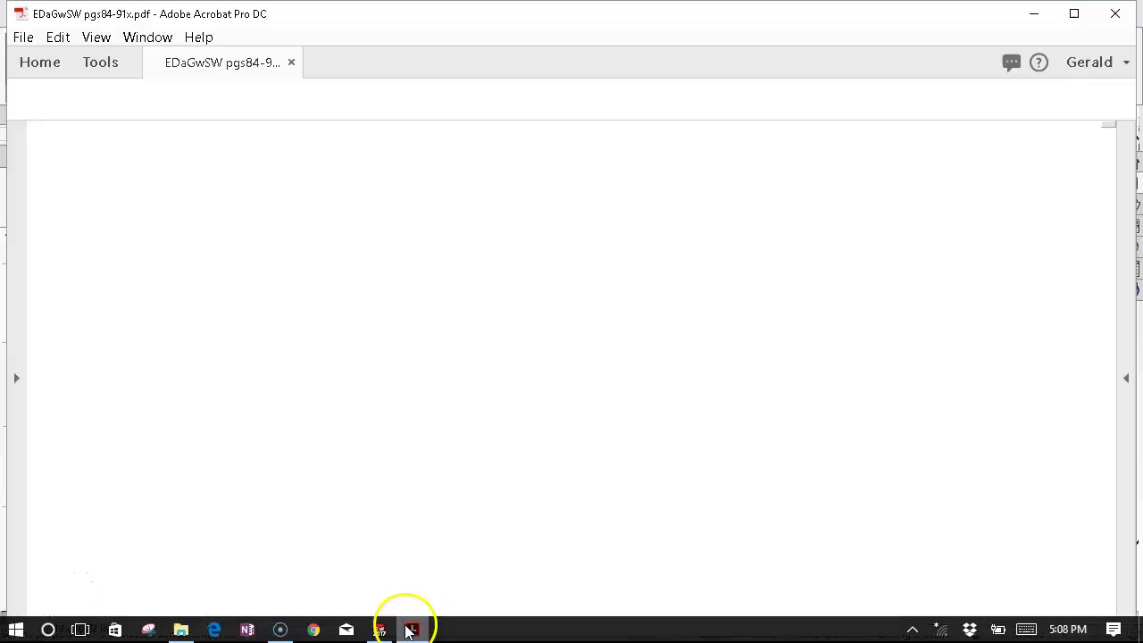
pyautogui.click(1036, 15)
pyautogui.click(525, 323)
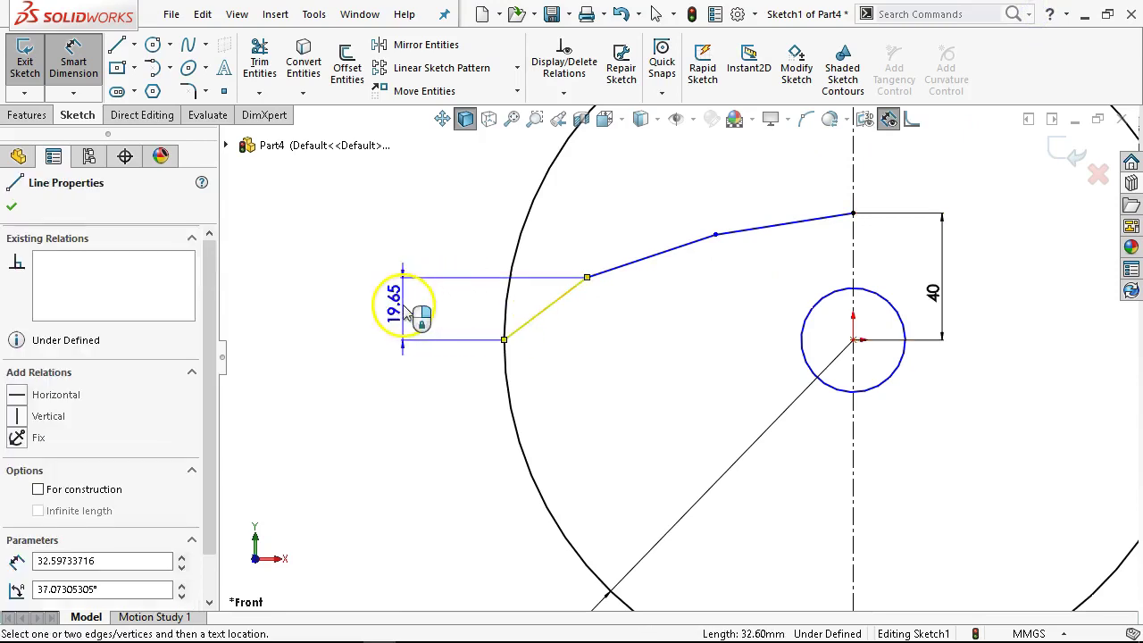
pyautogui.click(404, 311)
pyautogui.write('20')
pyautogui.press('Return')
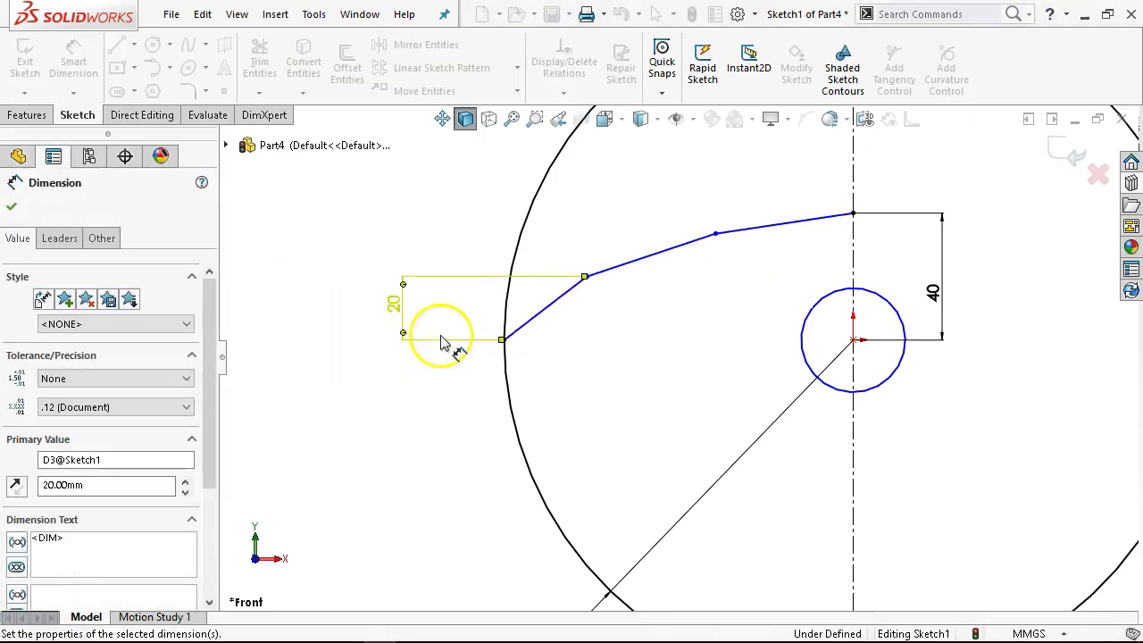
# - Set the horizontal length of the first sloped line at the circle's left quadrant to 30 mm
pyautogui.click(555, 301)
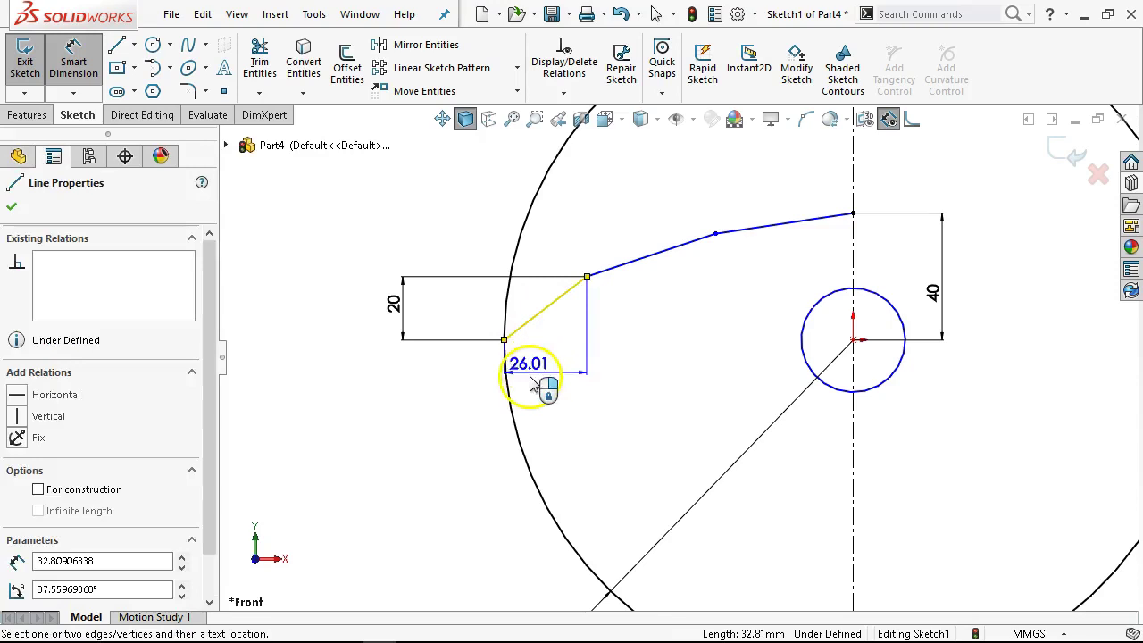
pyautogui.click(533, 382)
pyautogui.write('30')
pyautogui.press('Return')
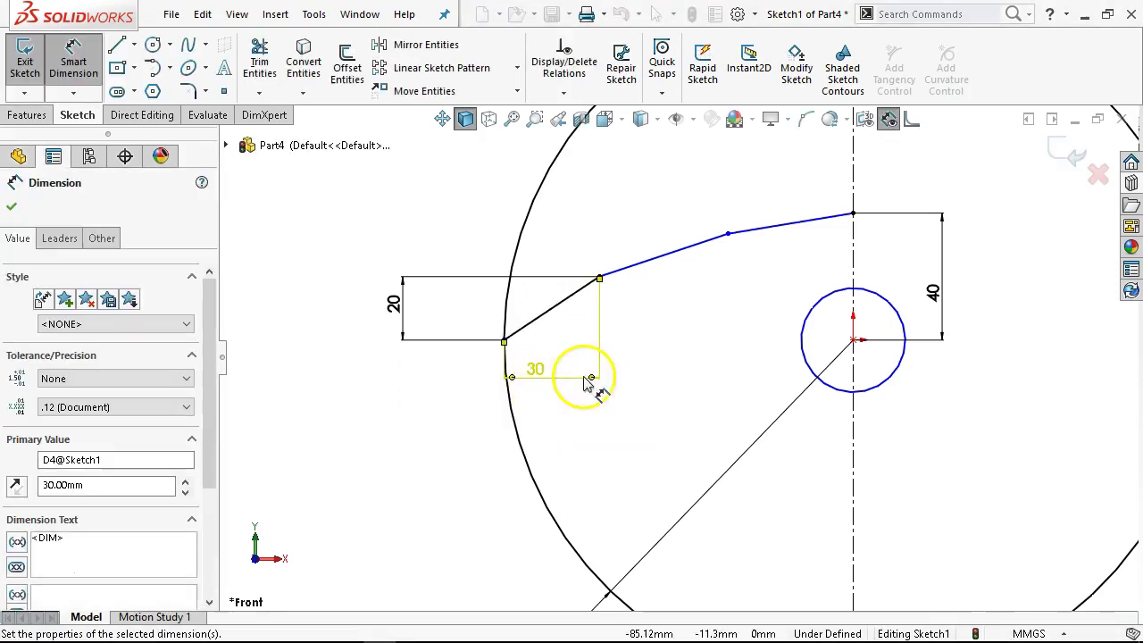
pyautogui.click(516, 332)
pyautogui.press('Escape')
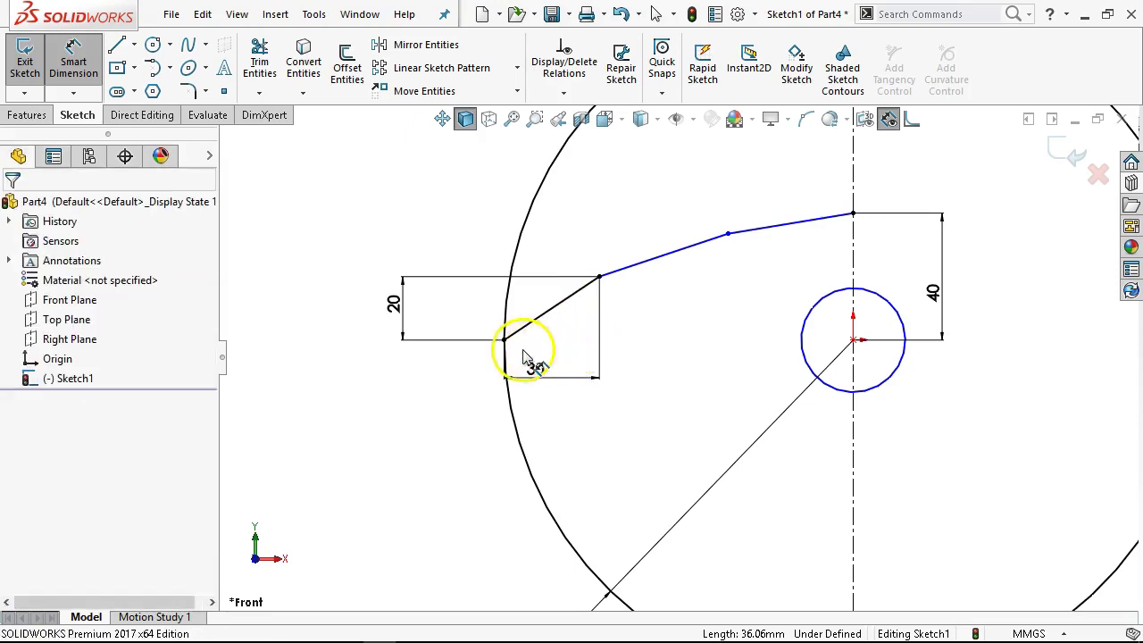
# - Set the horizontal distance from the circle's left quadrant point to the second corner of the line chain to 70 mm
pyautogui.click(505, 340)
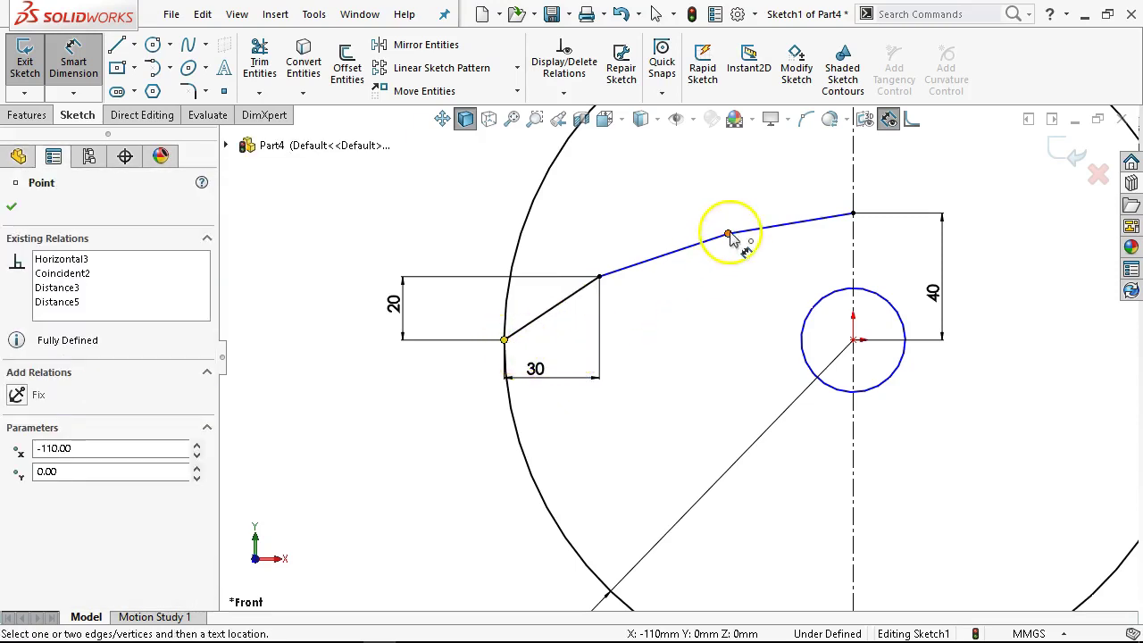
pyautogui.click(728, 234)
pyautogui.click(610, 419)
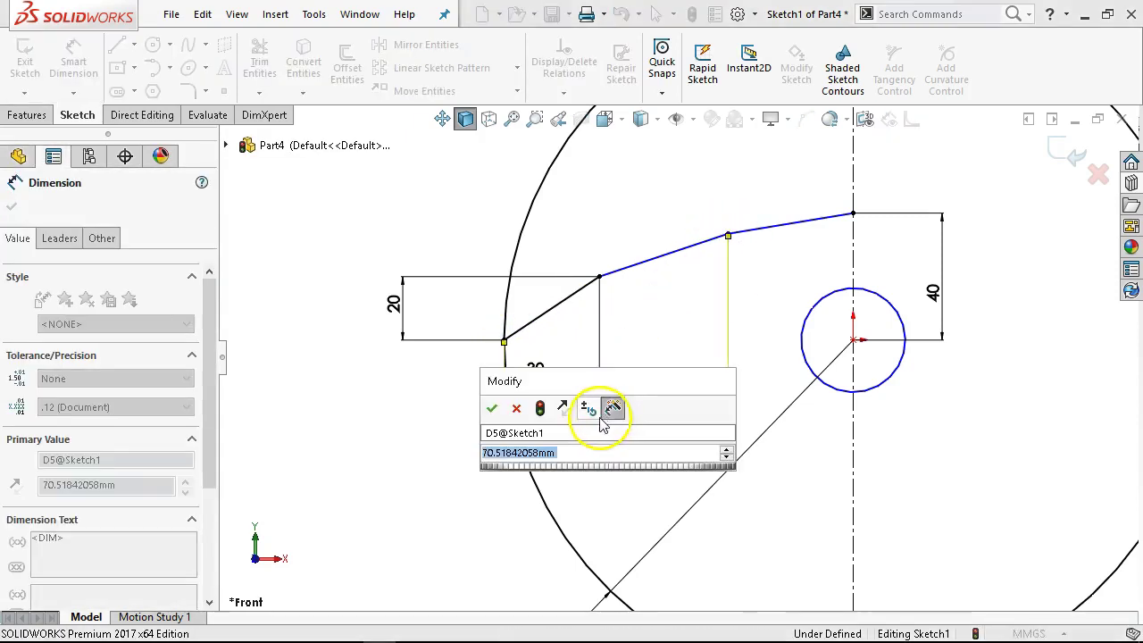
pyautogui.write('40')
pyautogui.press('Return')
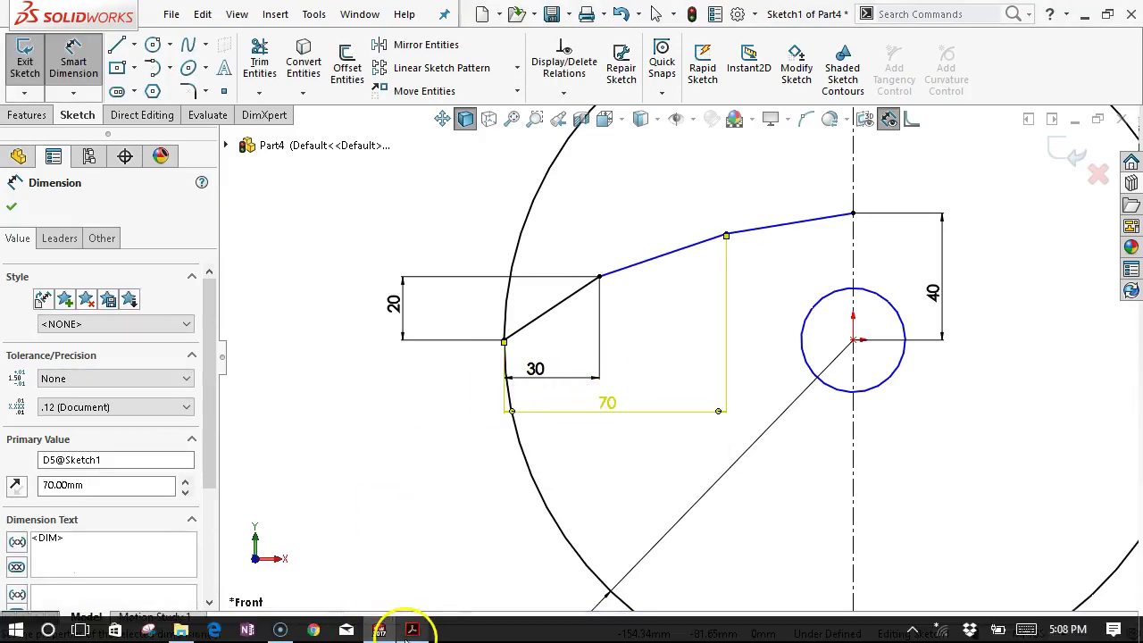
# - Check the second corner's height in the Acrobat drawing and set its vertical distance from the circle's left quadrant point to 35 mm
pyautogui.click(413, 631)
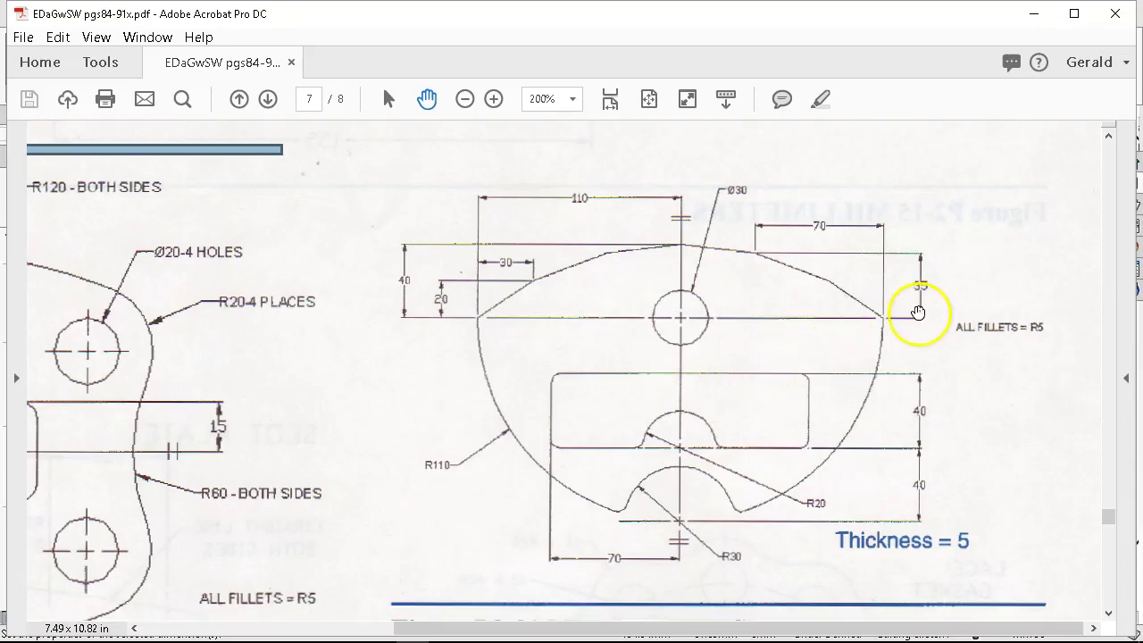
pyautogui.click(1031, 13)
pyautogui.moveTo(569, 345)
pyautogui.mouseDown()
pyautogui.moveTo(497, 348)
pyautogui.moveTo(506, 341)
pyautogui.mouseUp()
pyautogui.click(505, 341)
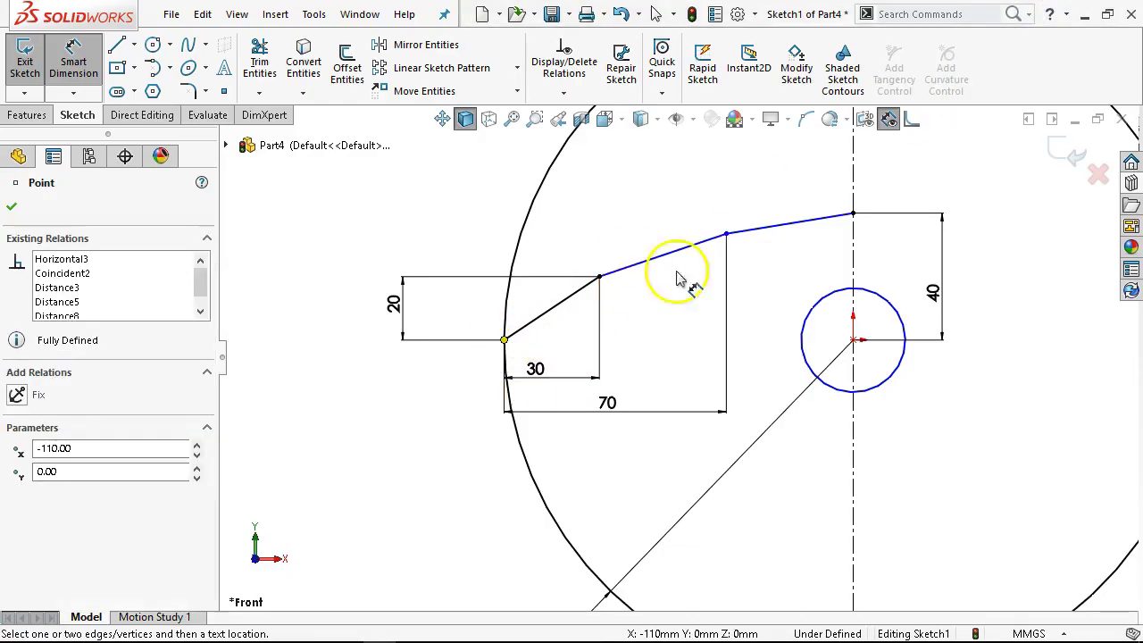
pyautogui.click(726, 235)
pyautogui.click(354, 287)
pyautogui.write('35')
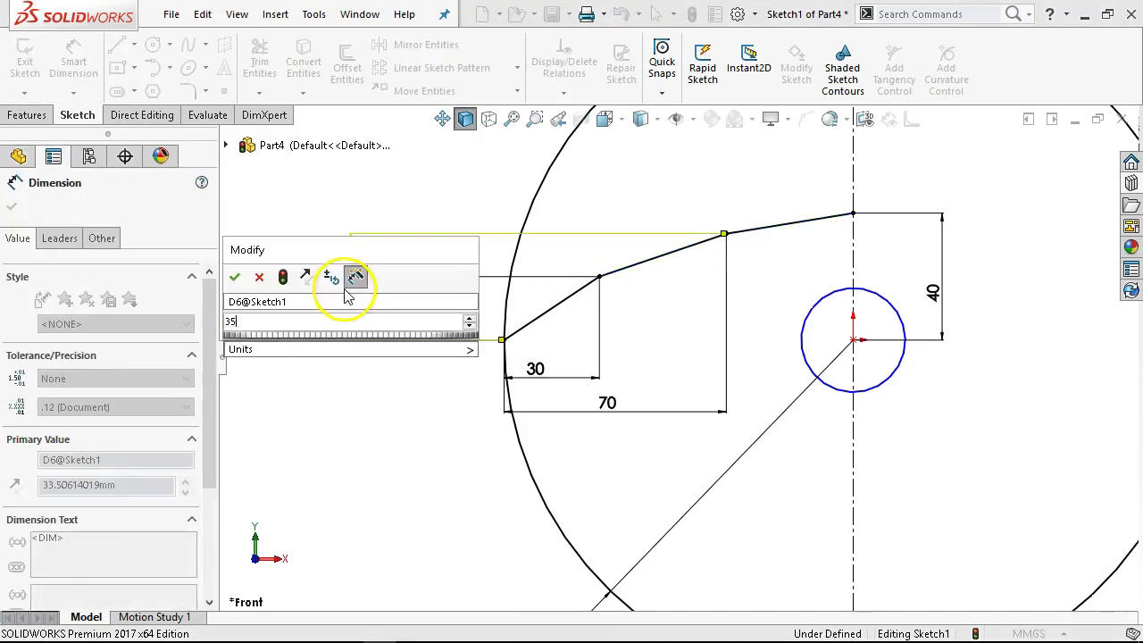
pyautogui.press('Return')
pyautogui.scroll(4, 786, 473)
pyautogui.scroll(-2, 778, 455)
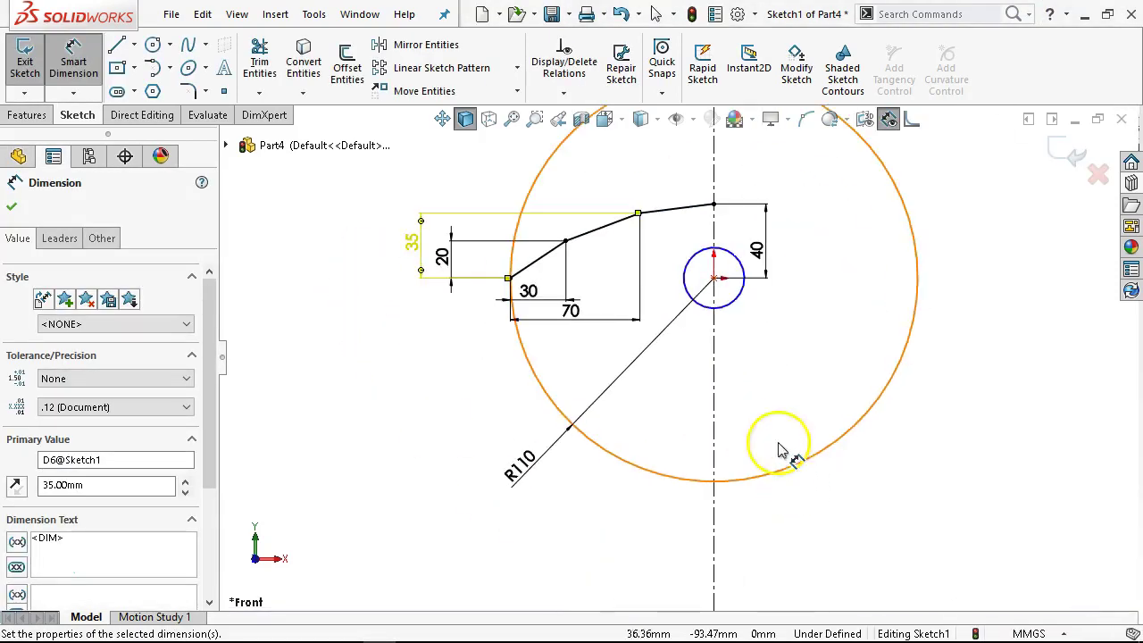
# - Check the reference drawing in Acrobat and set the diameter of the small circle at the origin to 30 mm
pyautogui.rightClick(791, 373)
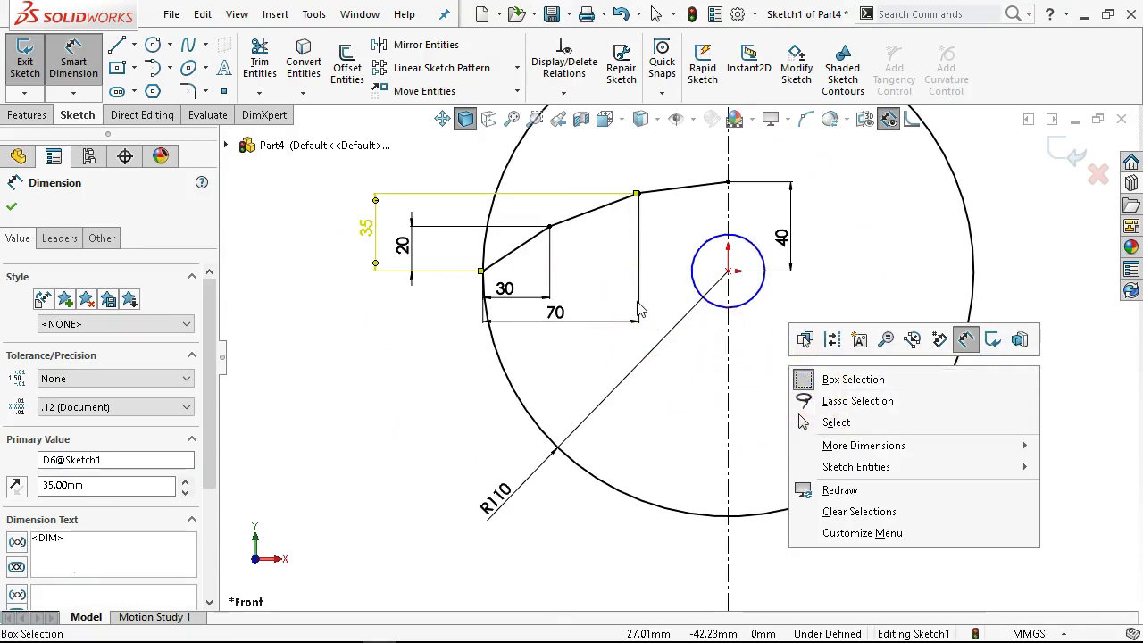
pyautogui.click(415, 630)
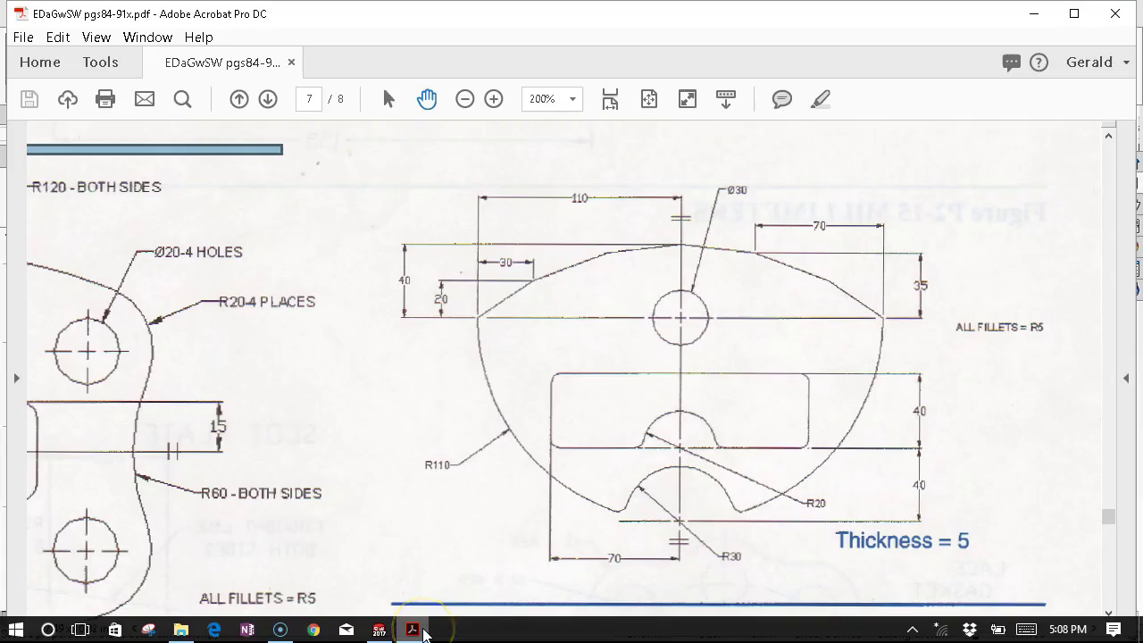
pyautogui.click(1031, 15)
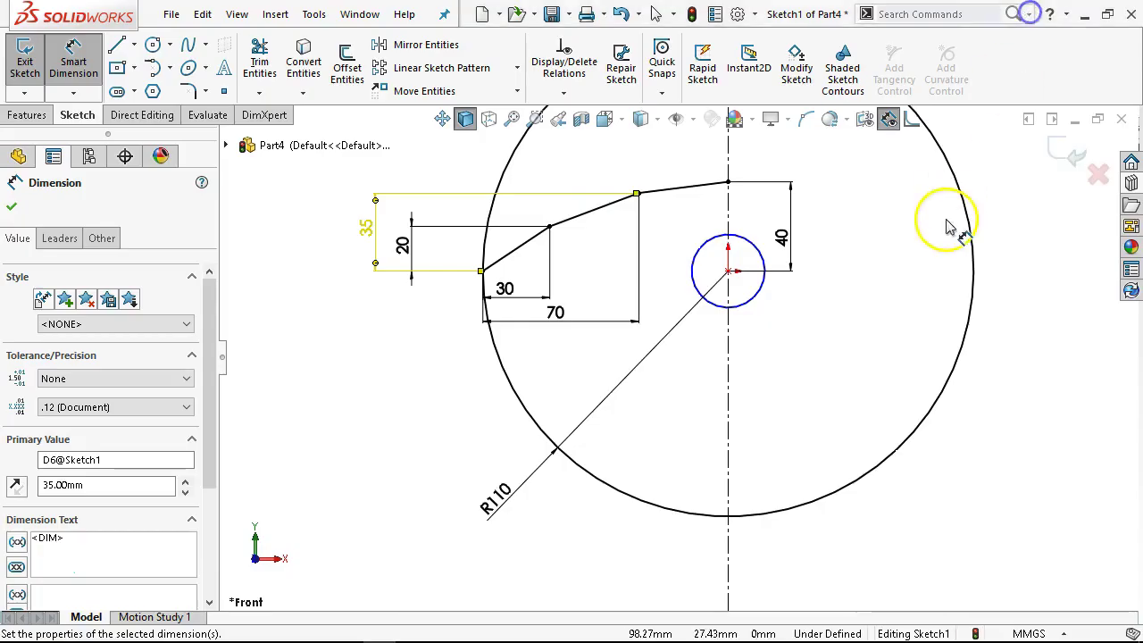
pyautogui.click(714, 252)
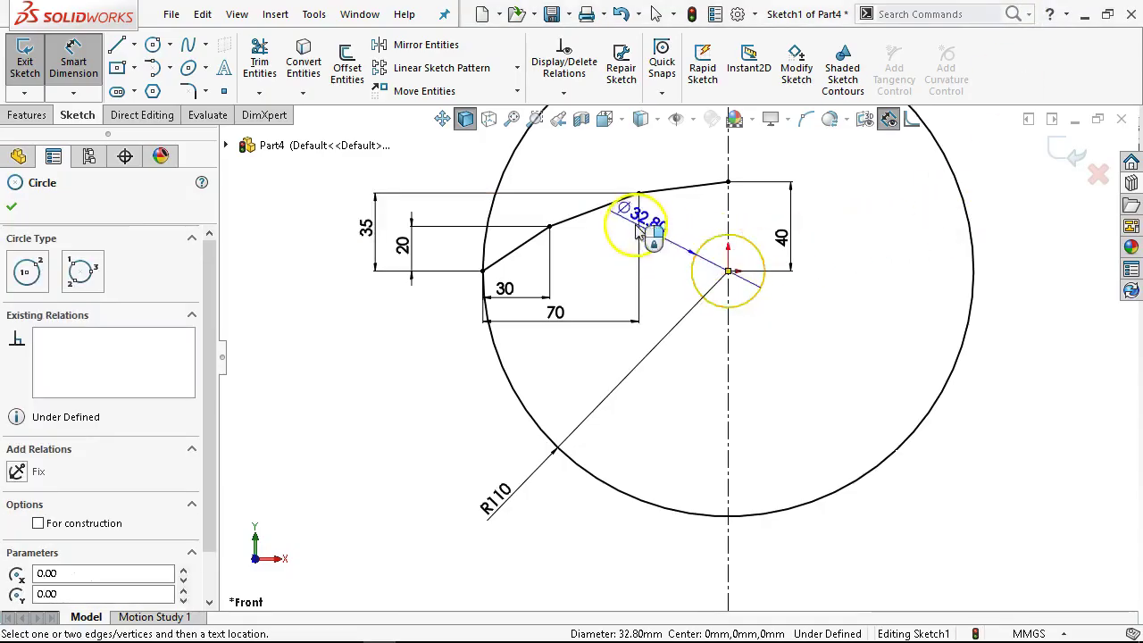
pyautogui.scroll(3, 625, 219)
pyautogui.click(527, 228)
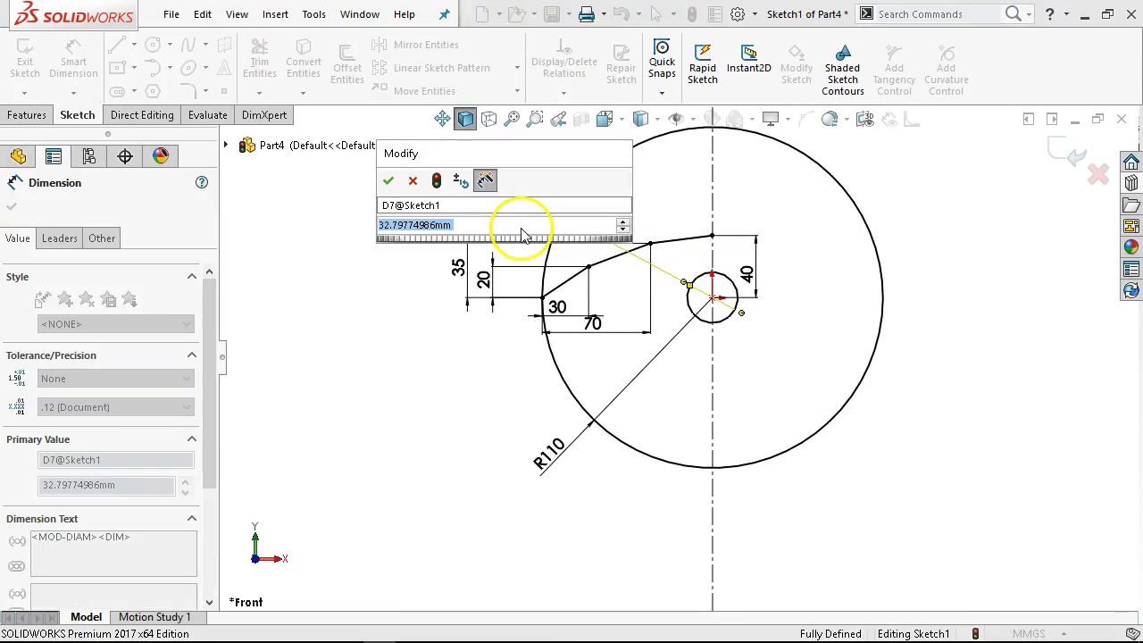
pyautogui.write('39')
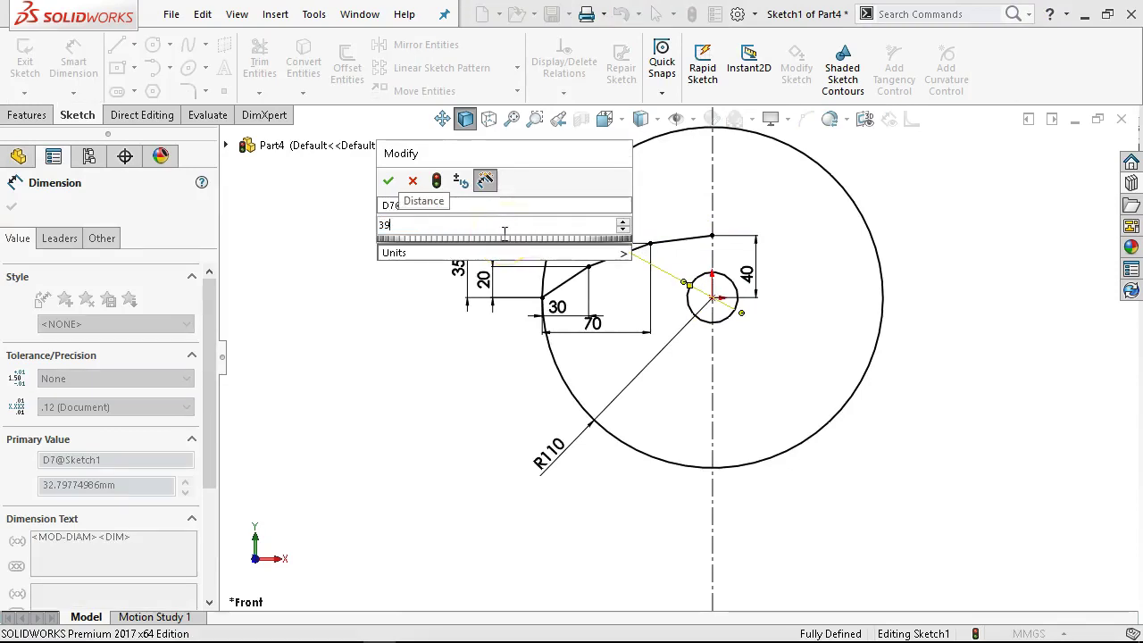
pyautogui.write('0')
pyautogui.press('Return')
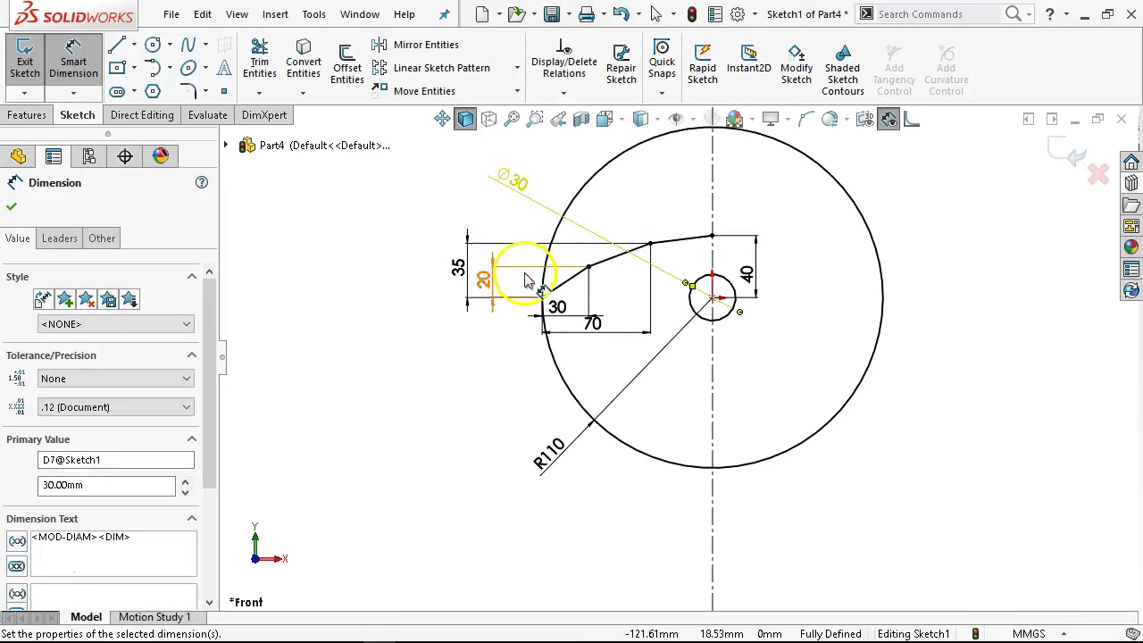
pyautogui.rightClick(447, 371)
pyautogui.click(488, 426)
pyautogui.scroll(-2, 740, 319)
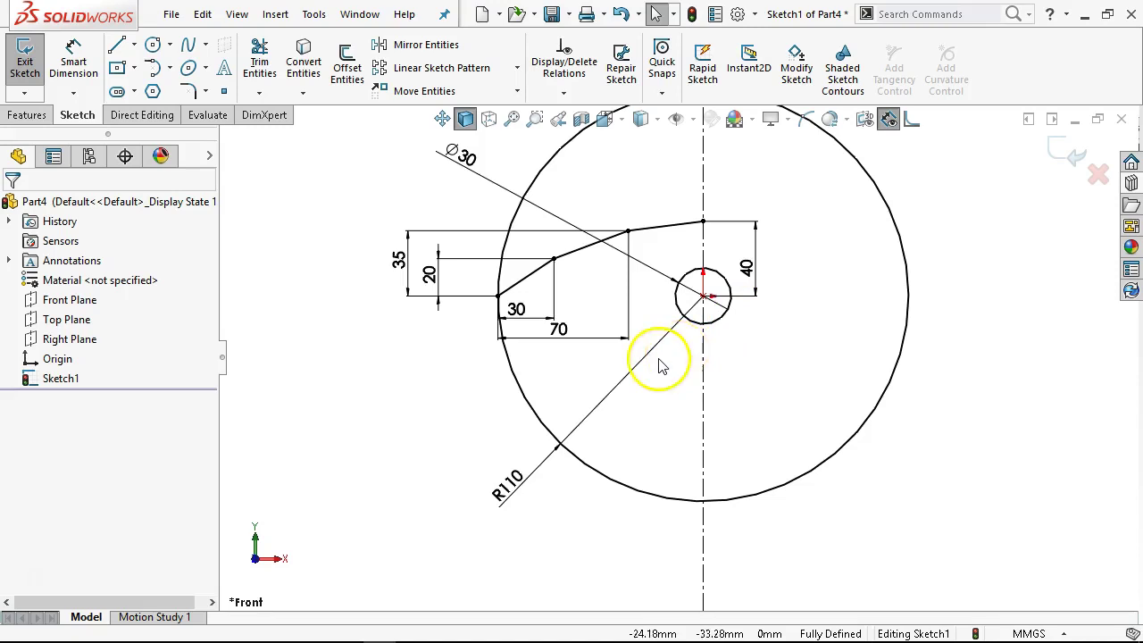
pyautogui.click(528, 287)
pyautogui.keyDown('ctrl'); pyautogui.click(647, 236); pyautogui.keyUp('ctrl')
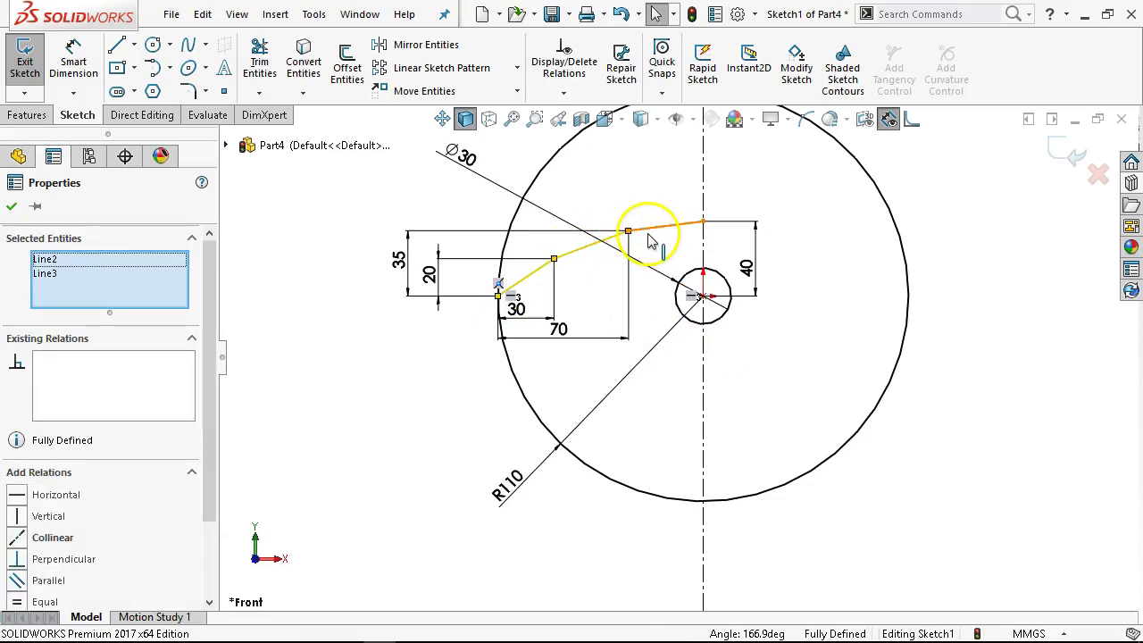
pyautogui.keyDown('ctrl'); pyautogui.click(650, 238); pyautogui.keyUp('ctrl')
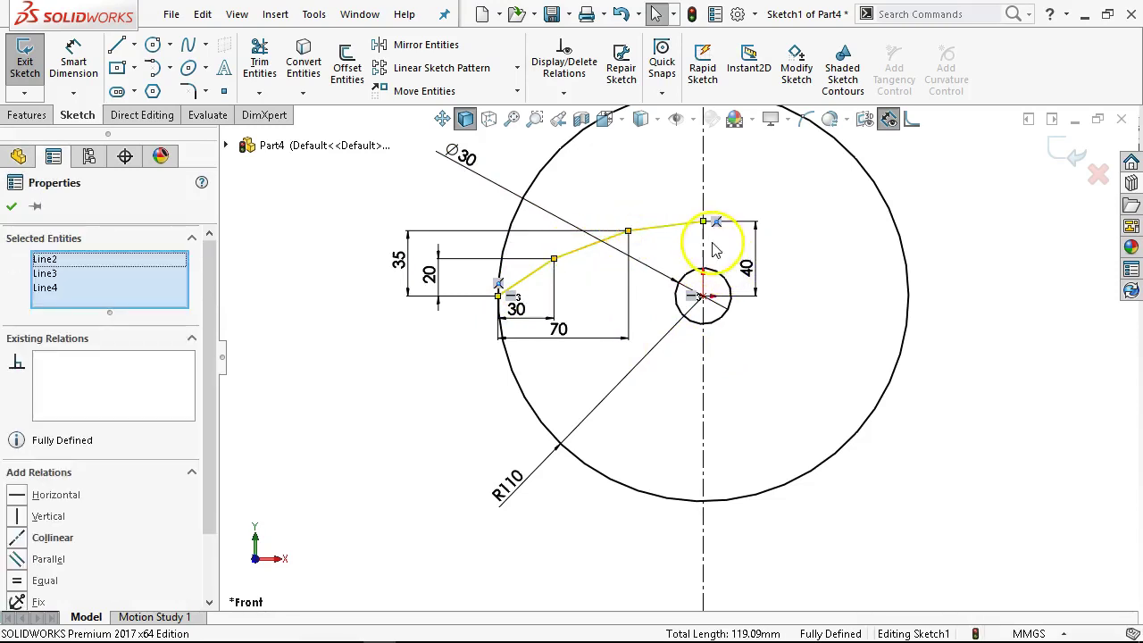
pyautogui.click(444, 68)
pyautogui.click(36, 207)
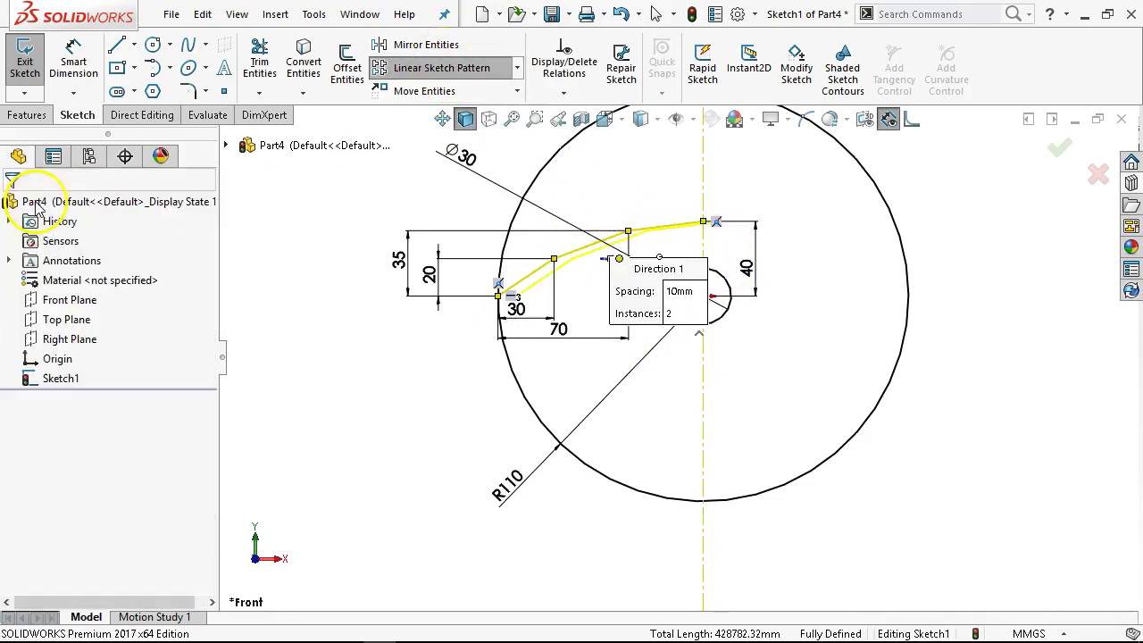
# - Mirror the three connected upper profile lines about the vertical centerline
pyautogui.click(652, 229)
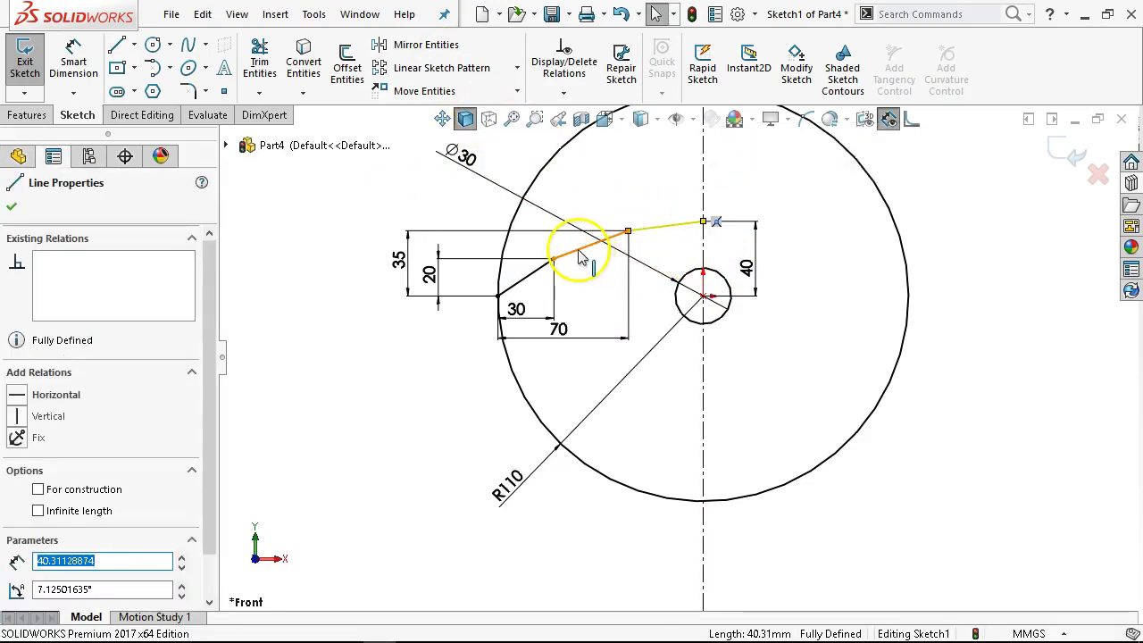
pyautogui.keyDown('ctrl'); pyautogui.click(523, 282); pyautogui.keyUp('ctrl')
pyautogui.keyDown('ctrl'); pyautogui.click(523, 282); pyautogui.keyUp('ctrl')
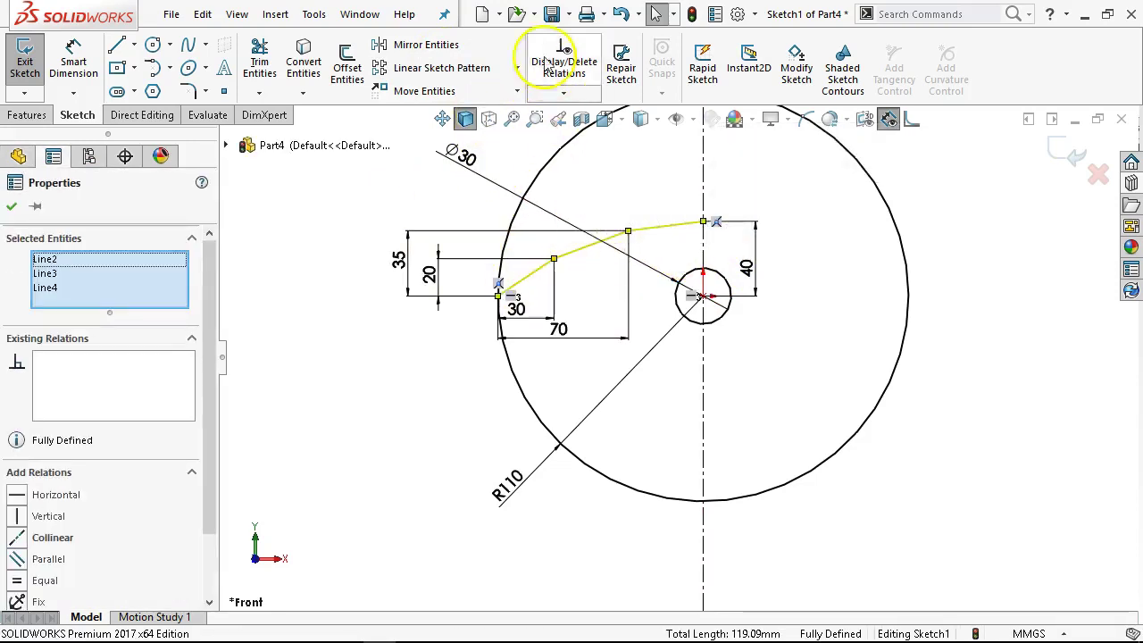
pyautogui.click(426, 45)
# - Consult the Acrobat drawing and sketch a circle about 44 mm in diameter centered where the centerline meets the bottom of the R110 circle
pyautogui.scroll(-3, 707, 460)
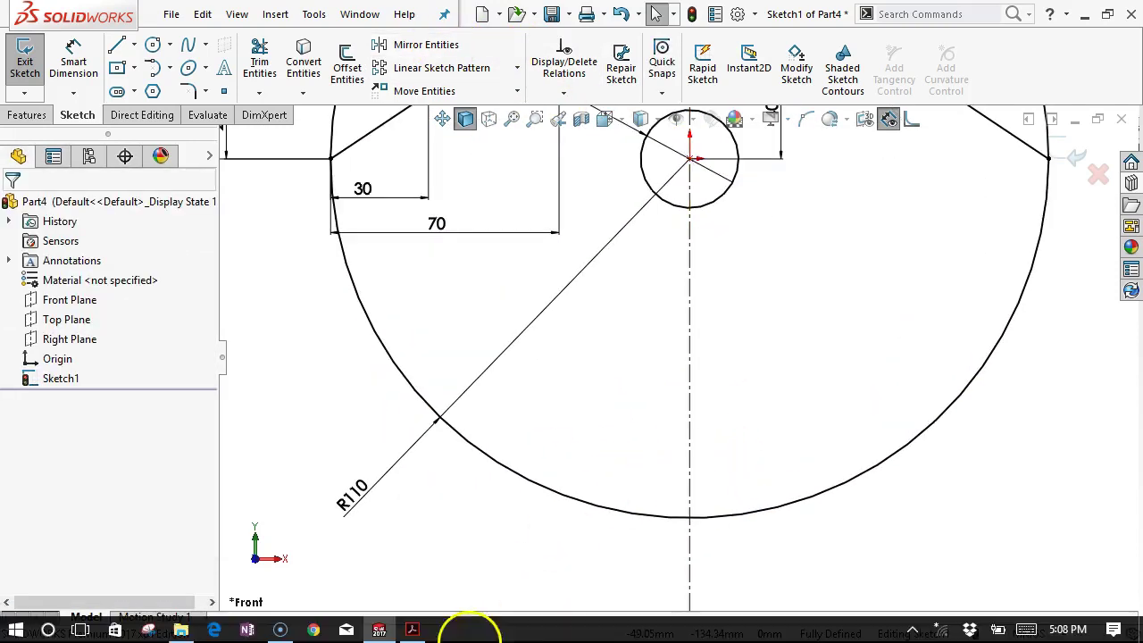
pyautogui.click(413, 629)
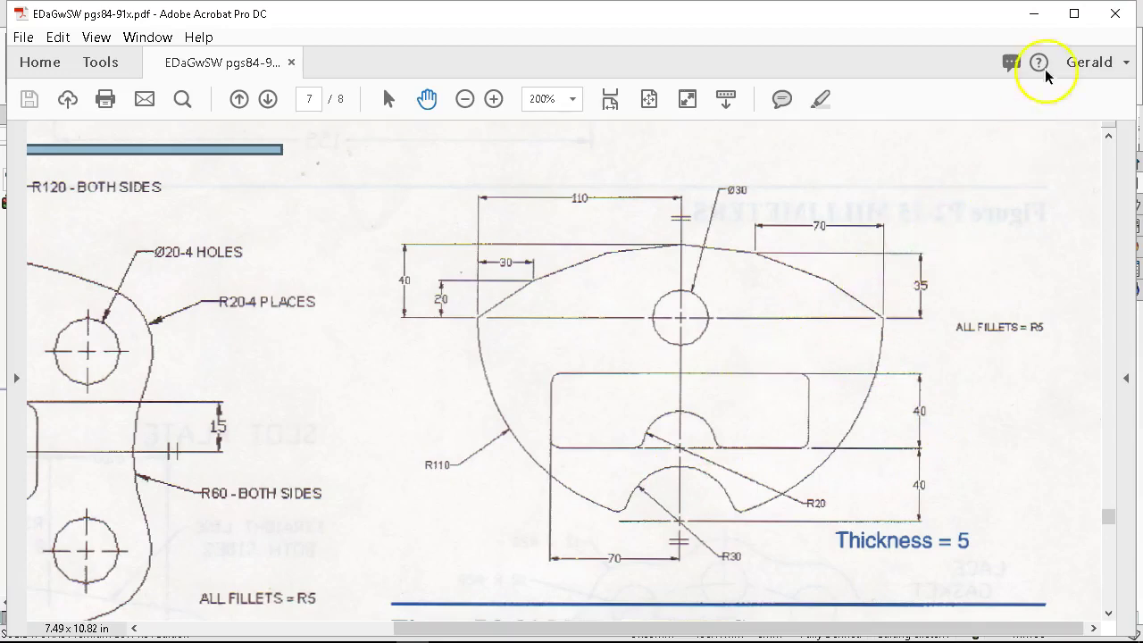
pyautogui.click(1035, 14)
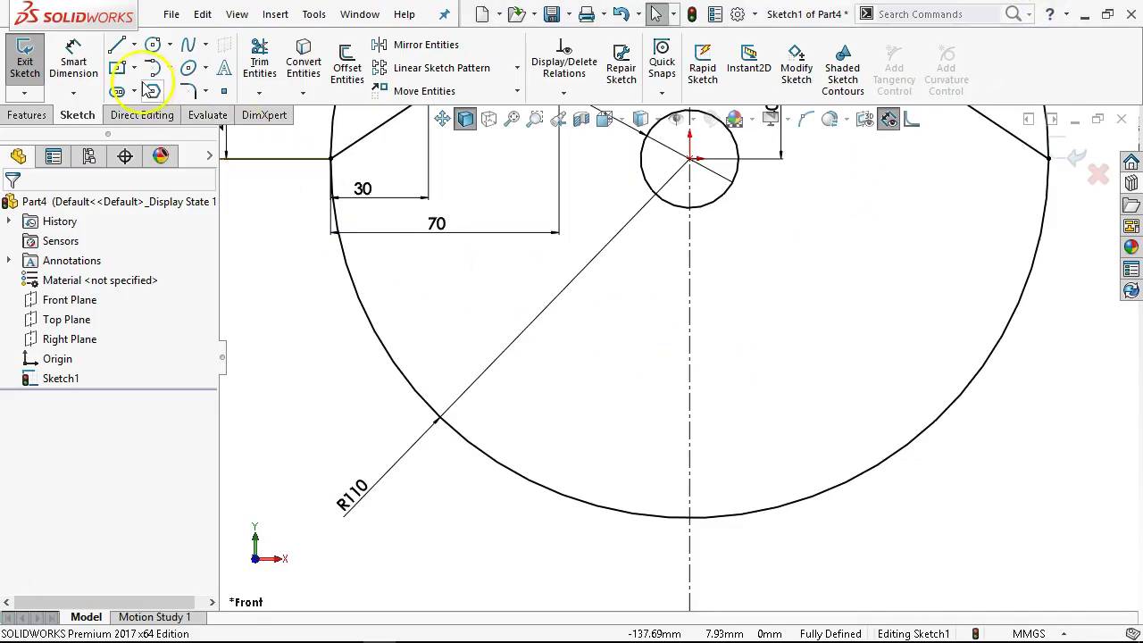
pyautogui.click(153, 46)
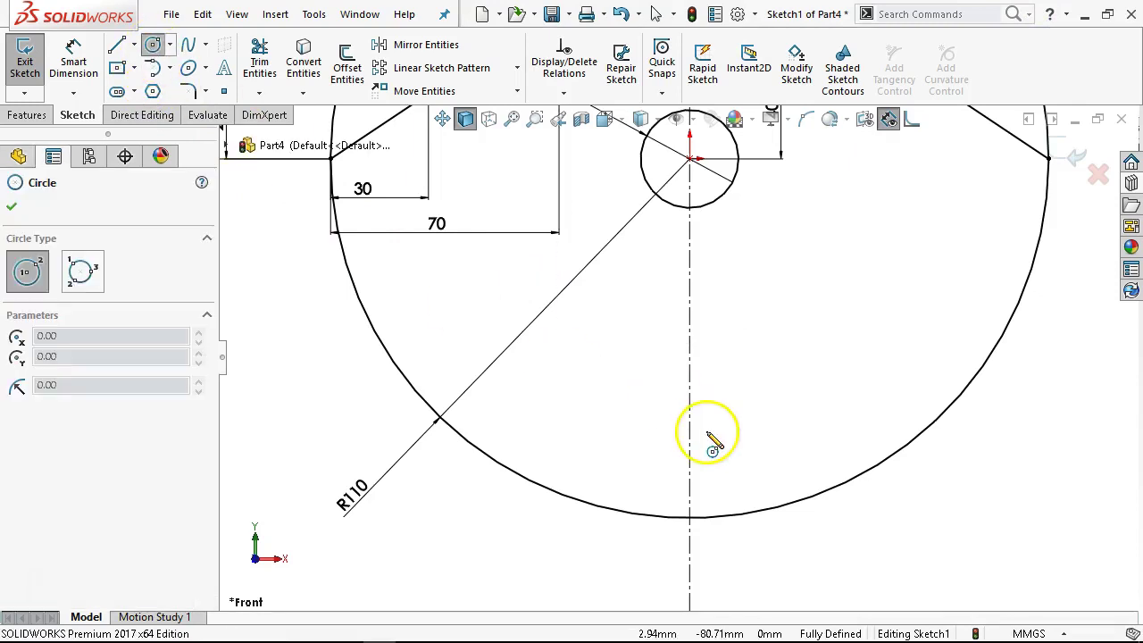
pyautogui.click(690, 518)
pyautogui.click(740, 568)
pyautogui.rightClick(829, 536)
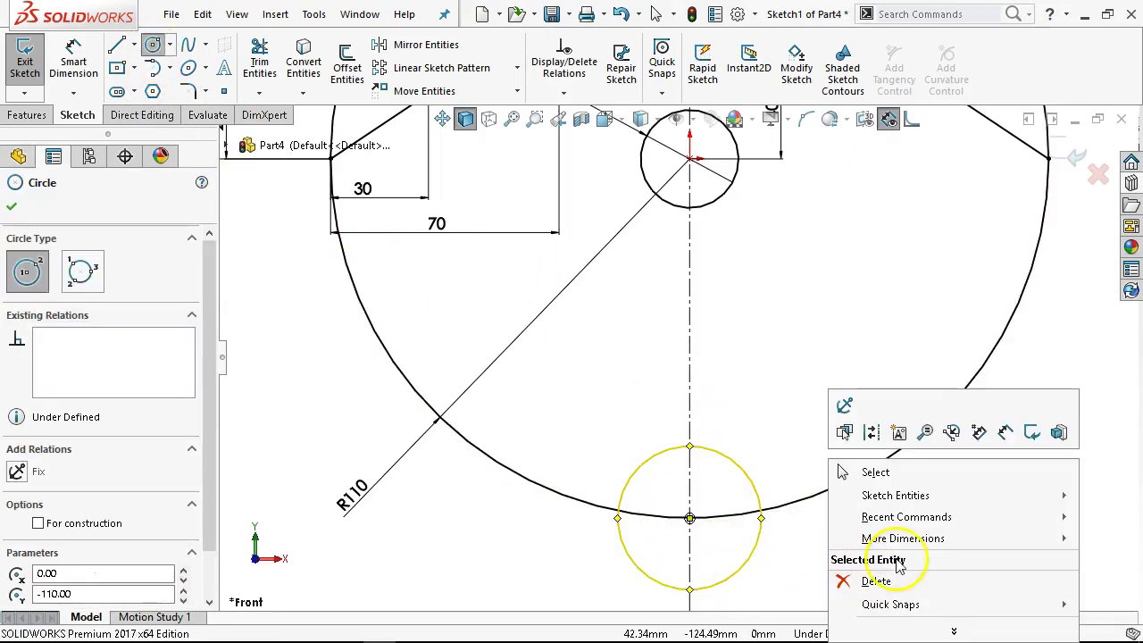
# - Set the lower circle's diameter to 60 mm and display the dimension as a radius
pyautogui.click(1004, 433)
pyautogui.click(751, 563)
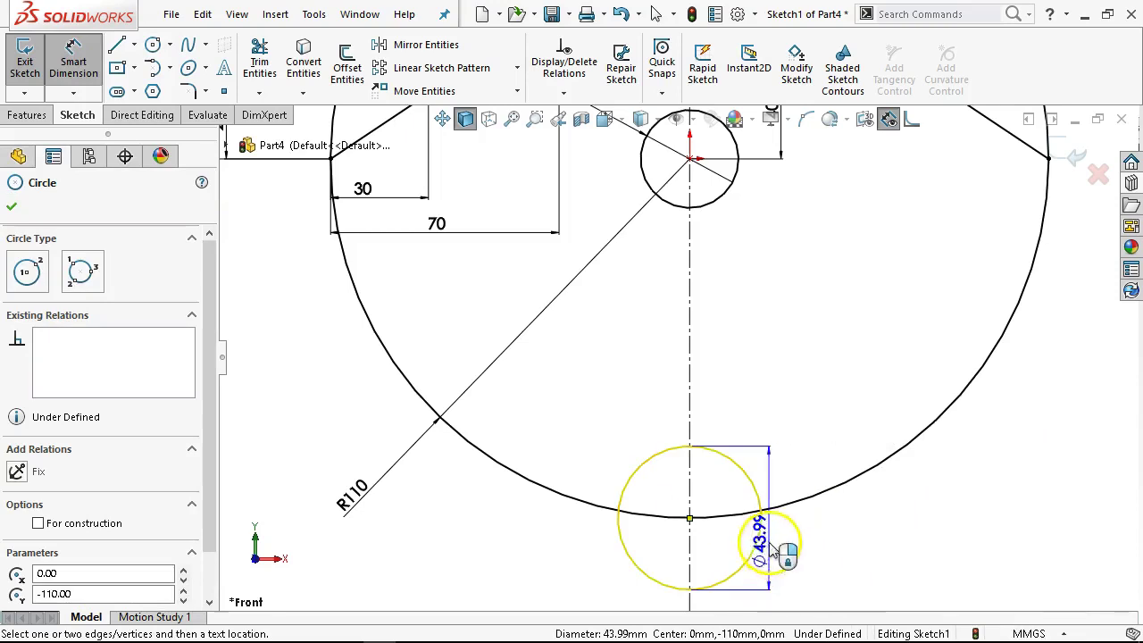
pyautogui.click(558, 549)
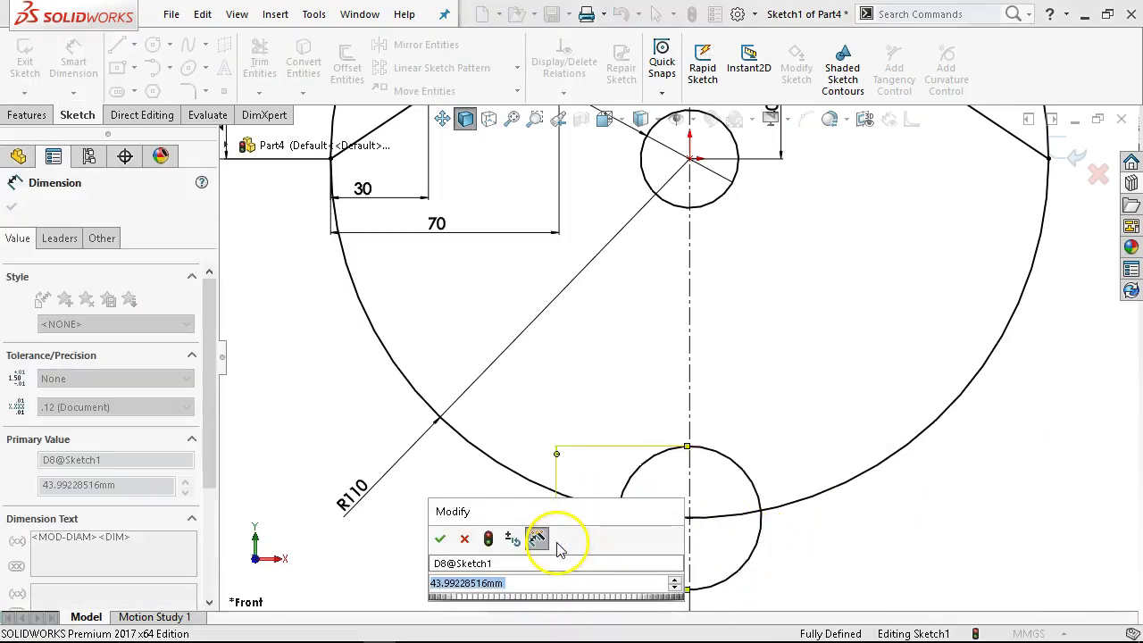
pyautogui.write('60')
pyautogui.press('Return')
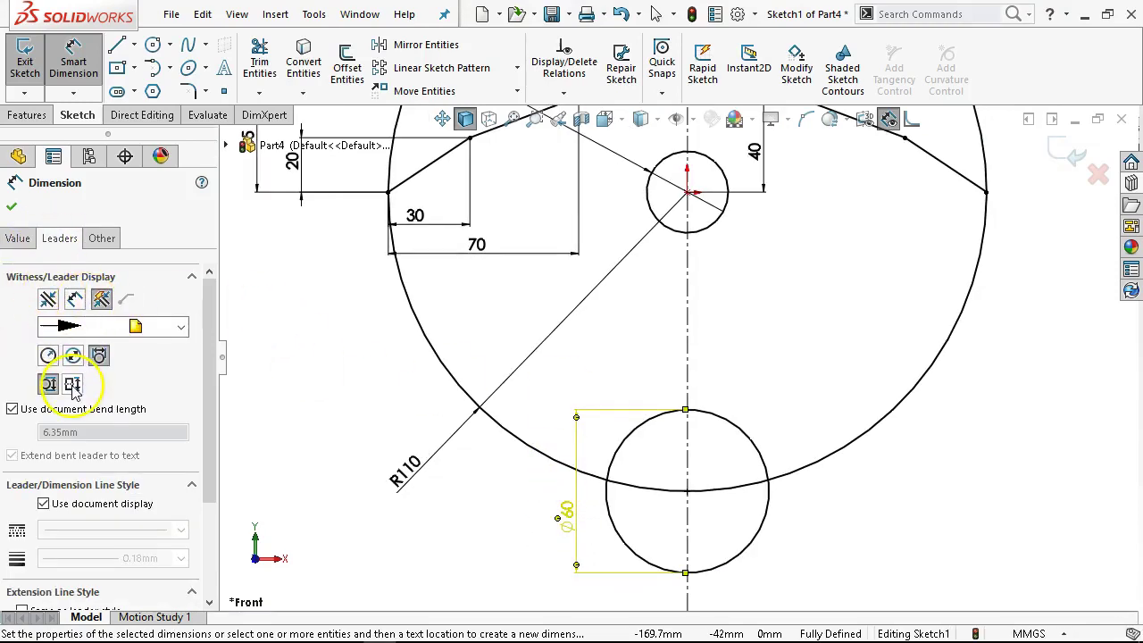
pyautogui.click(47, 356)
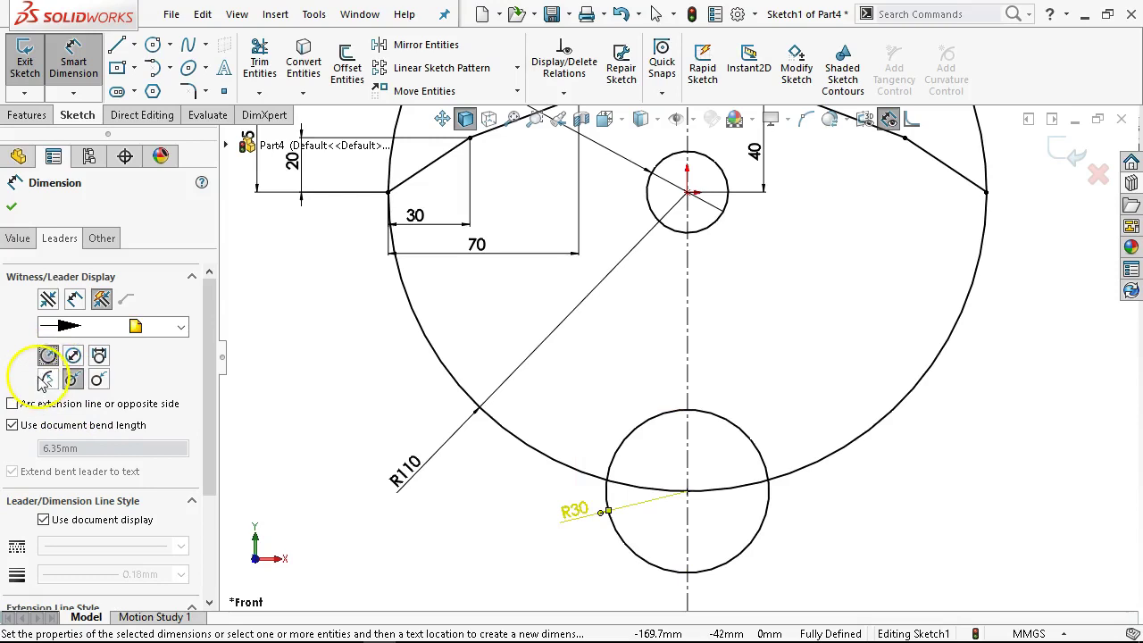
pyautogui.click(12, 208)
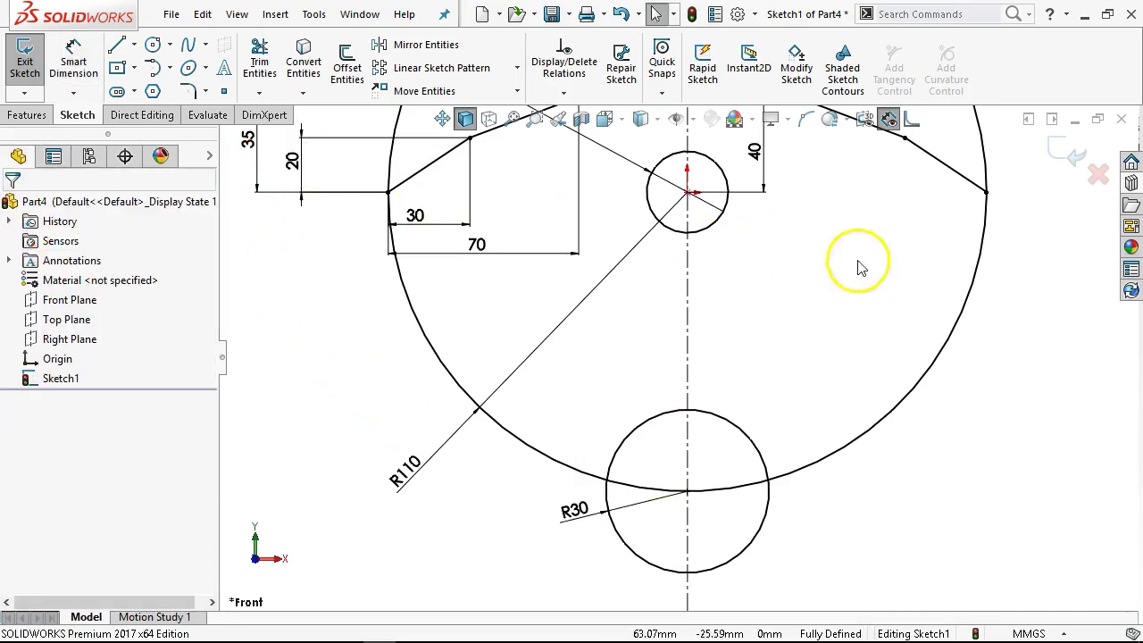
# - Sketch a center rectangle about 80 mm wide, centered on the vertical centerline between the small hole and the lower circle
pyautogui.scroll(-1, 859, 266)
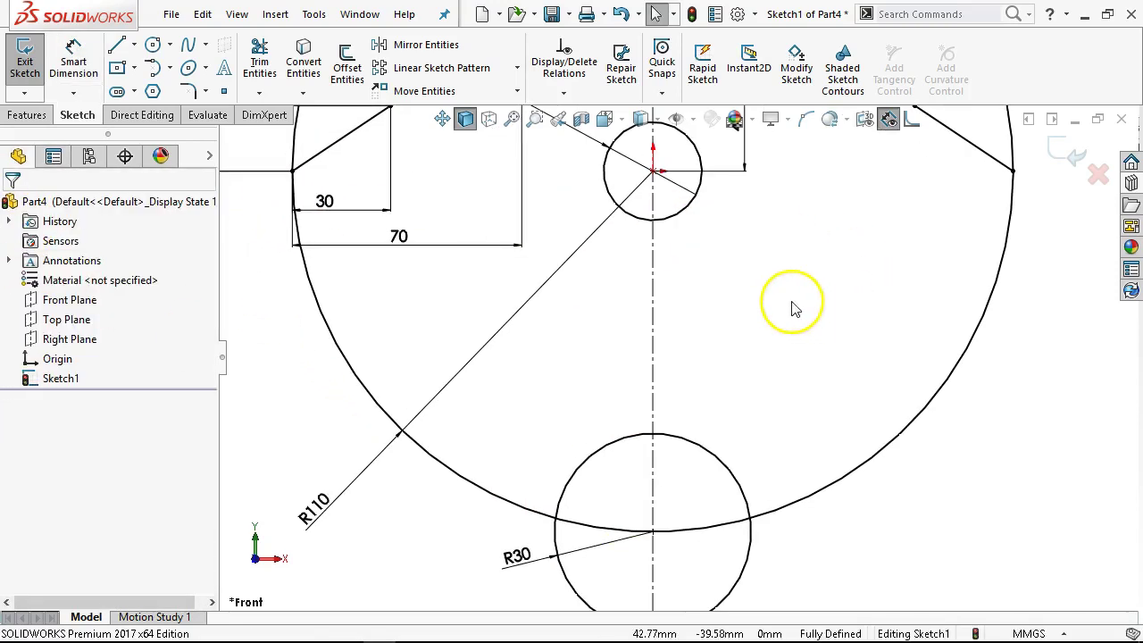
pyautogui.click(117, 69)
pyautogui.click(652, 308)
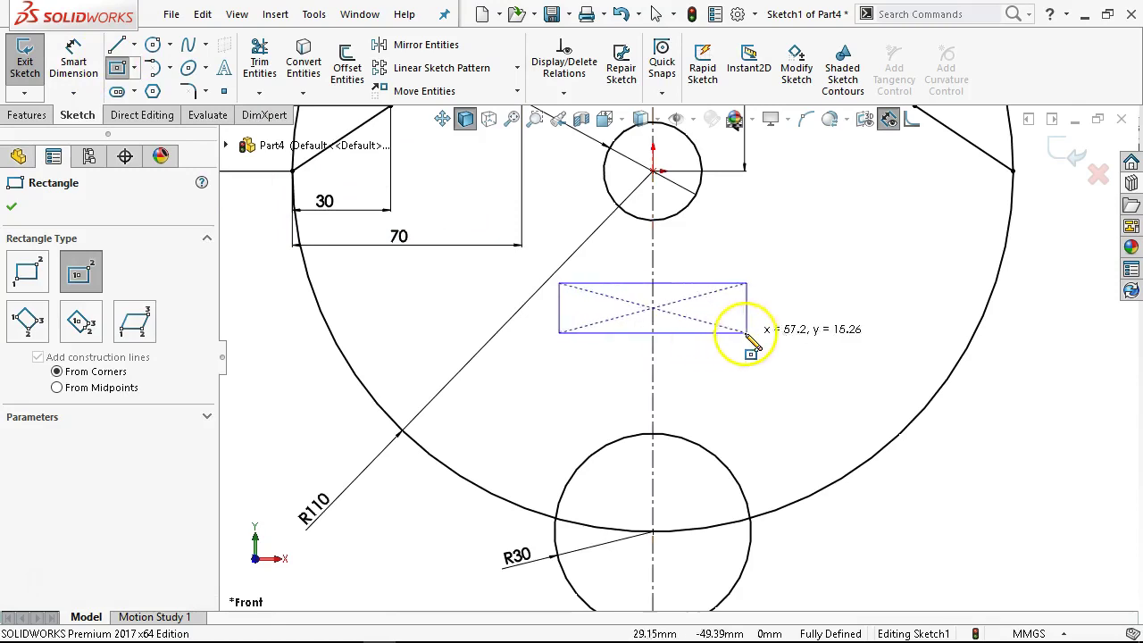
pyautogui.click(783, 365)
pyautogui.rightClick(850, 326)
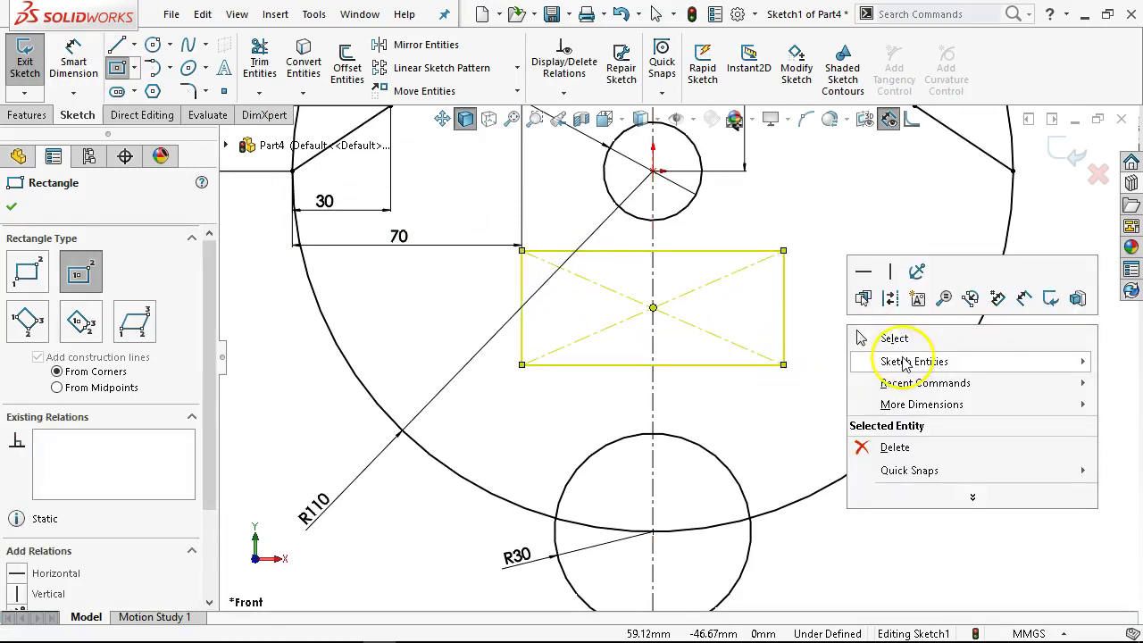
pyautogui.click(894, 340)
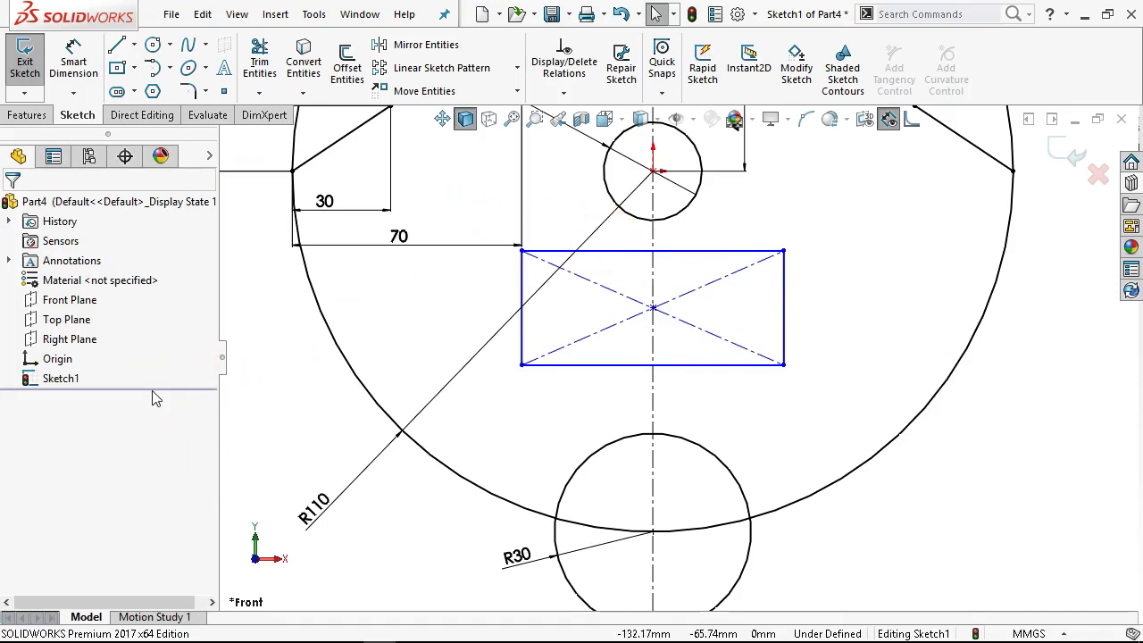
# - Dimension the rectangle's bottom edge 40 mm above the center of the R30 circle
pyautogui.click(79, 56)
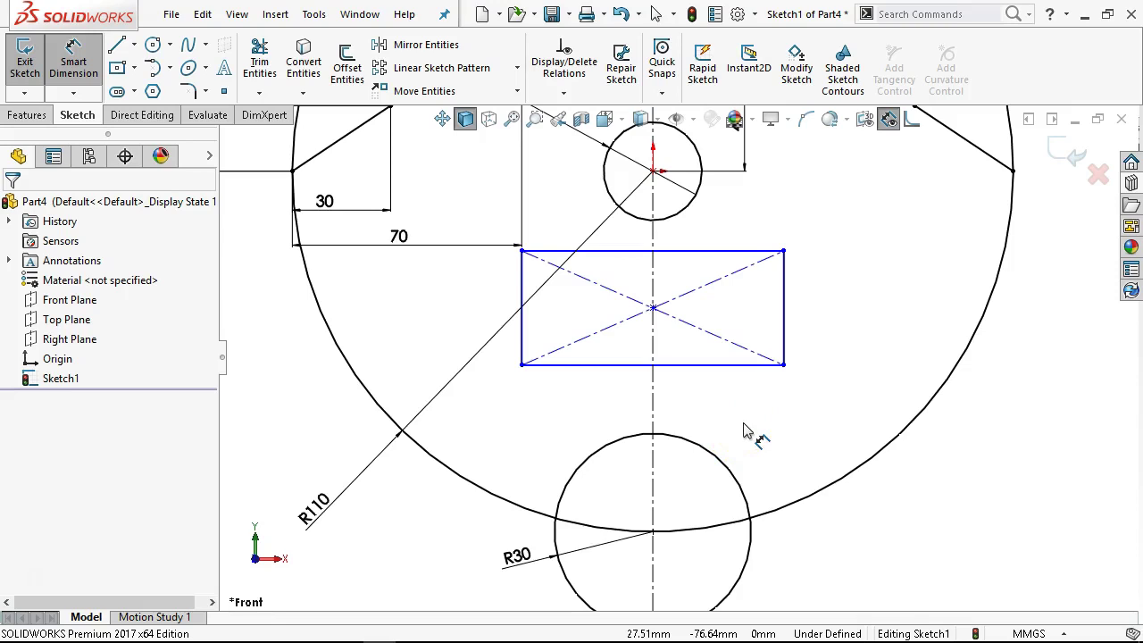
pyautogui.click(751, 494)
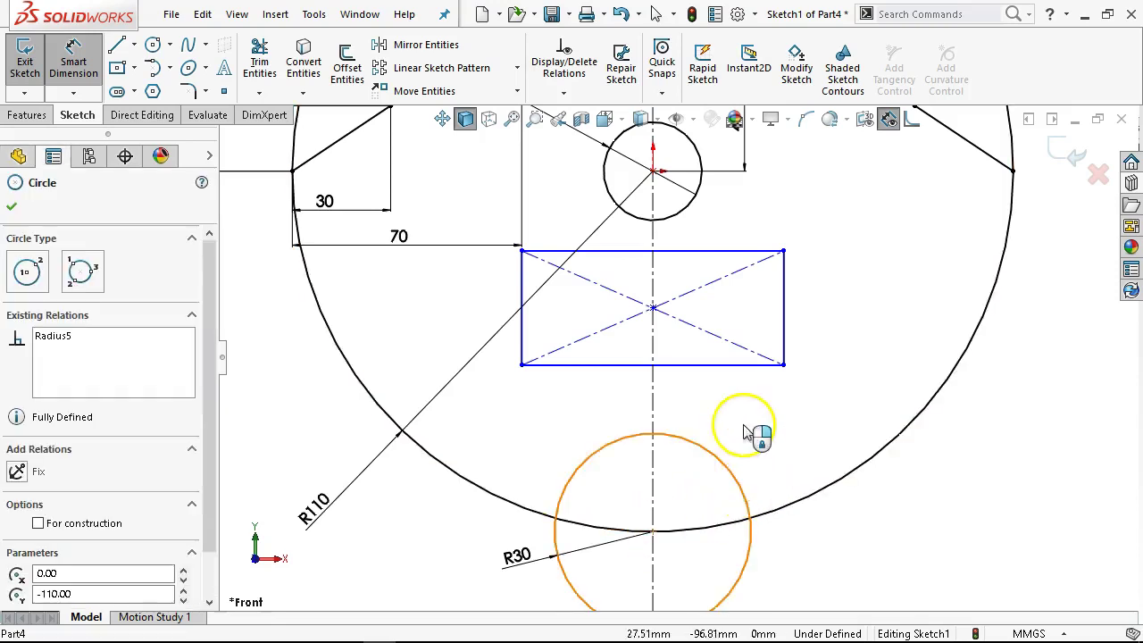
pyautogui.click(751, 366)
pyautogui.click(1002, 460)
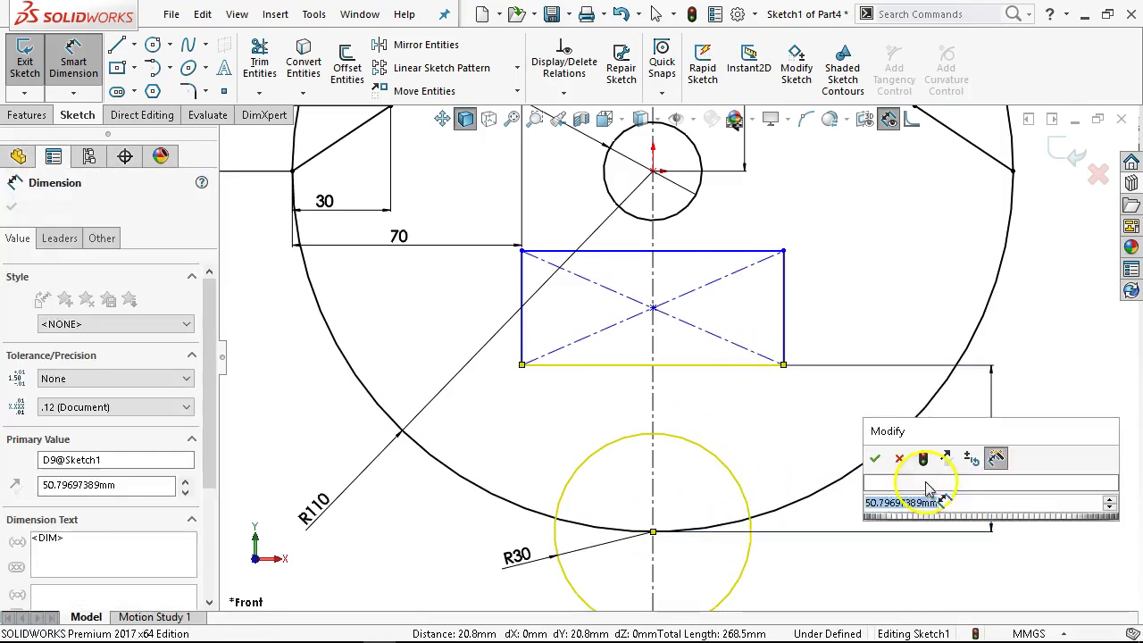
pyautogui.write('40')
pyautogui.press('Return')
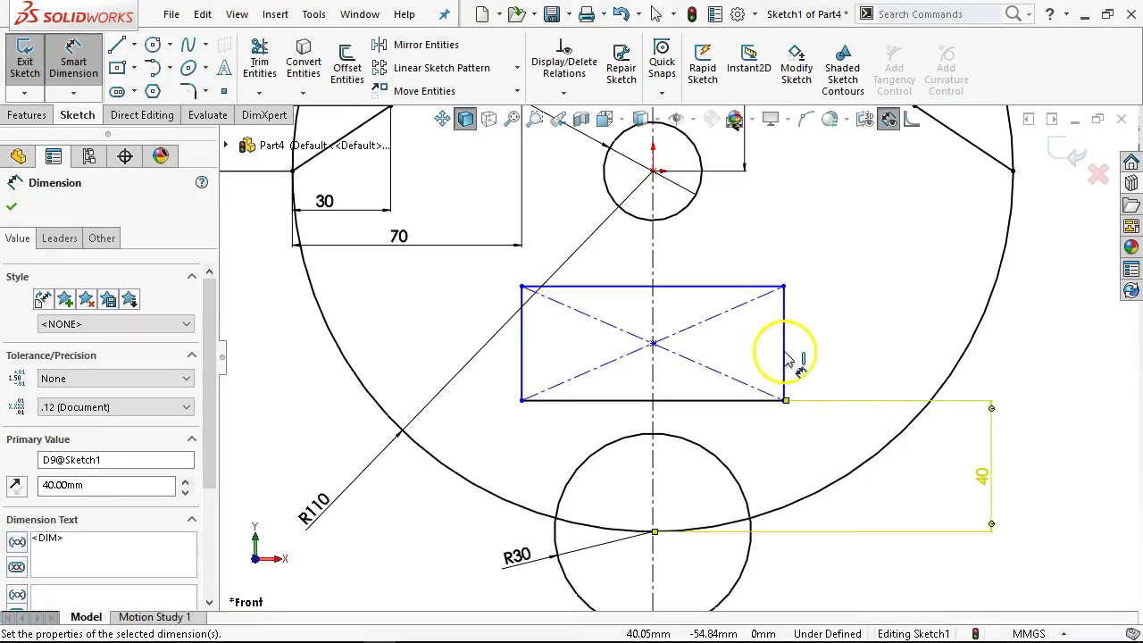
# - Set the rectangle's height to 40 mm
pyautogui.click(784, 357)
pyautogui.click(1011, 355)
pyautogui.write('40')
pyautogui.press('Return')
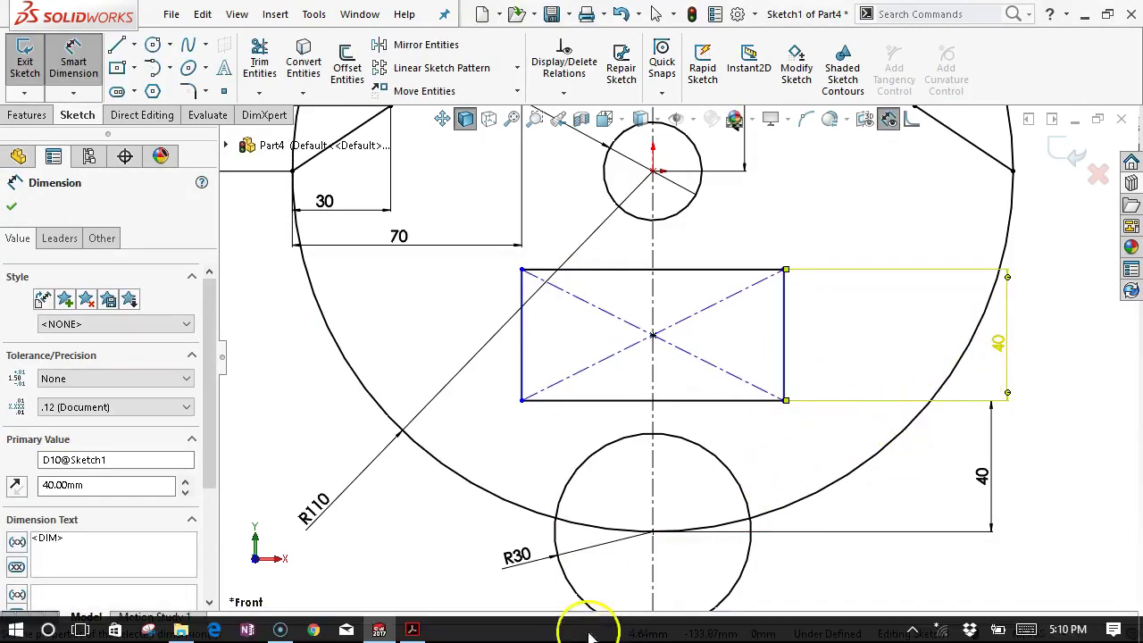
# - Check the PDF drawing, return to the sketch, and dimension the rectangle's vertical edge 70 mm from the vertical centerline
pyautogui.click(416, 630)
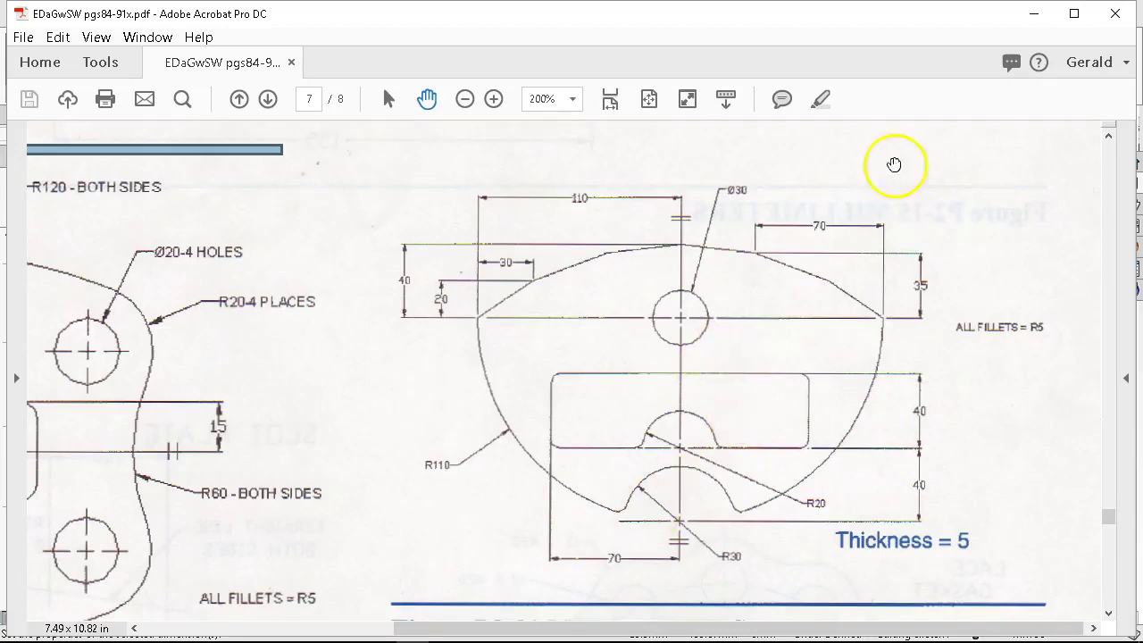
pyautogui.click(1033, 14)
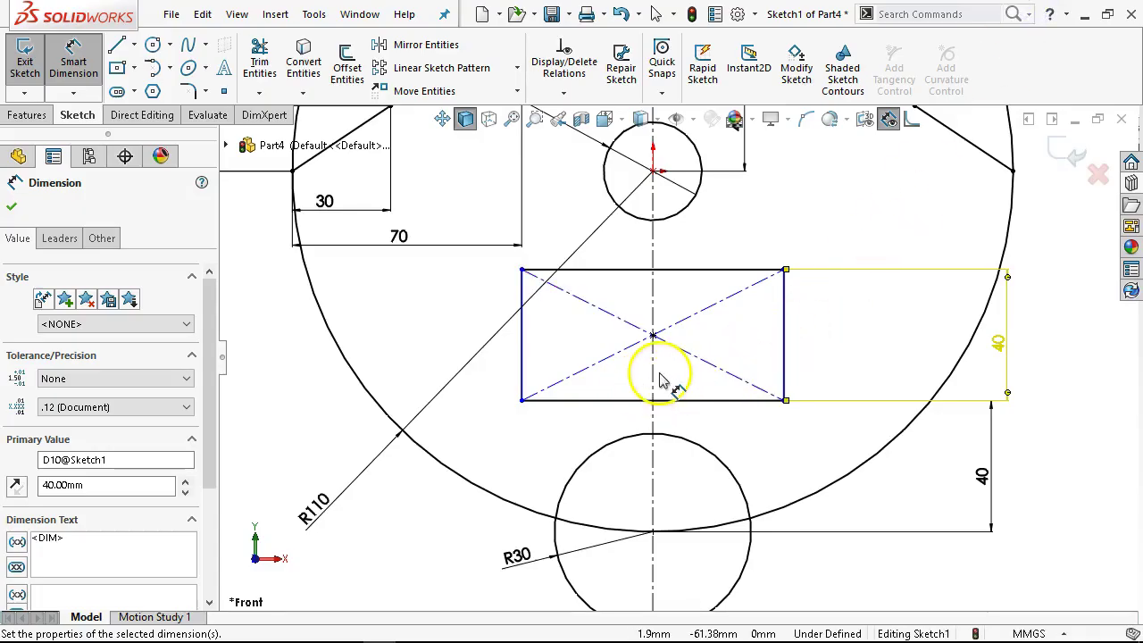
pyautogui.click(785, 345)
pyautogui.click(652, 361)
pyautogui.scroll(-3, 670, 357)
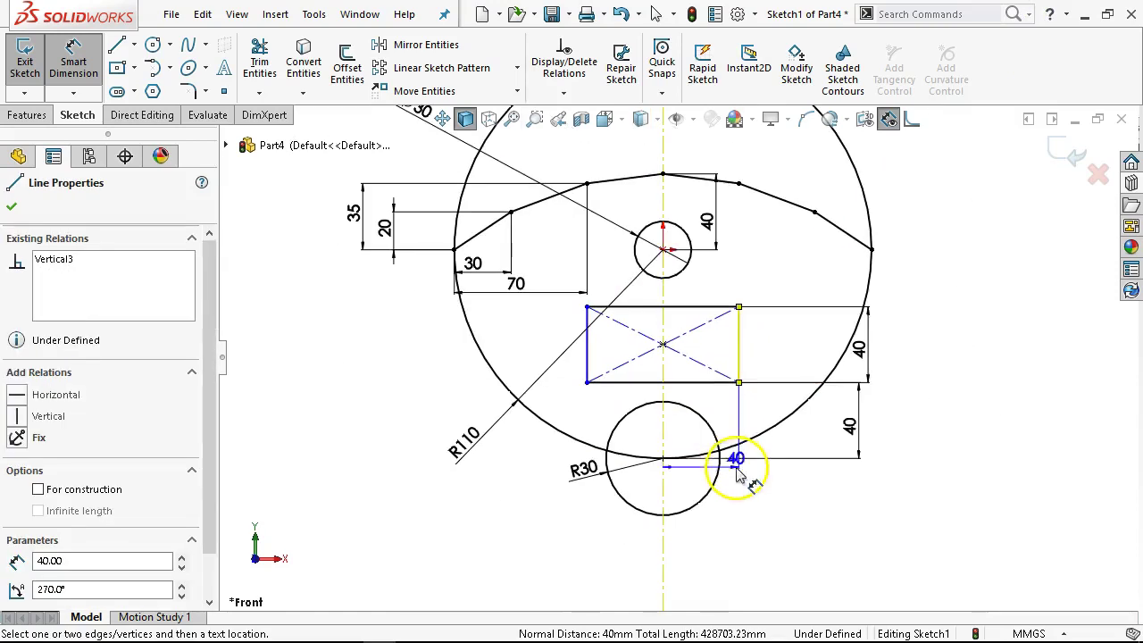
pyautogui.click(715, 568)
pyautogui.write('70')
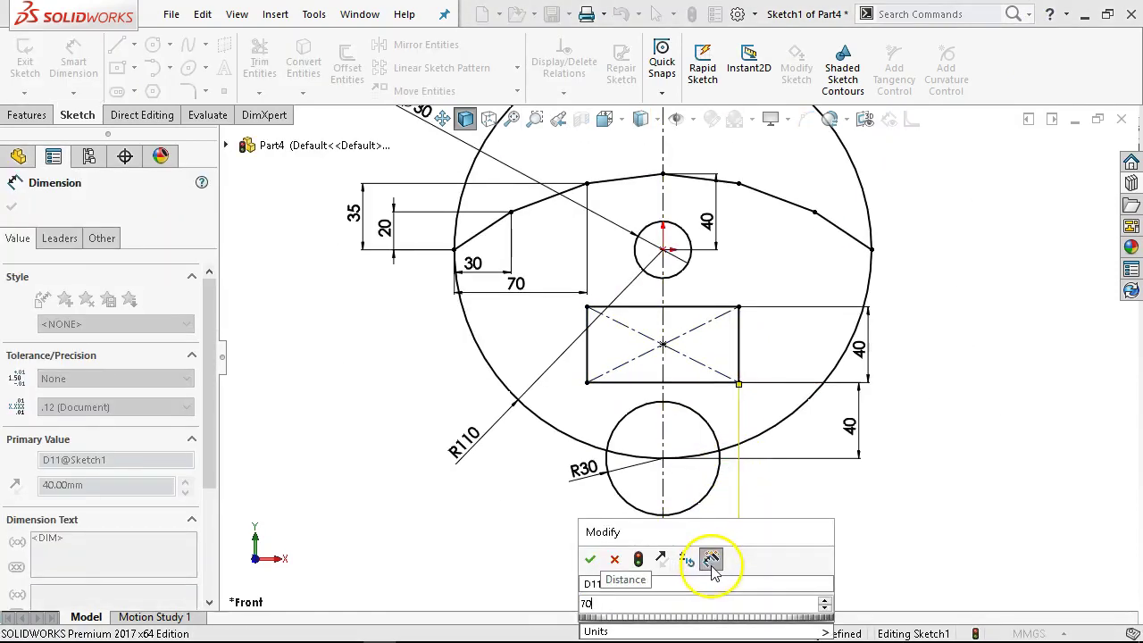
pyautogui.press('Return')
pyautogui.scroll(2, 719, 382)
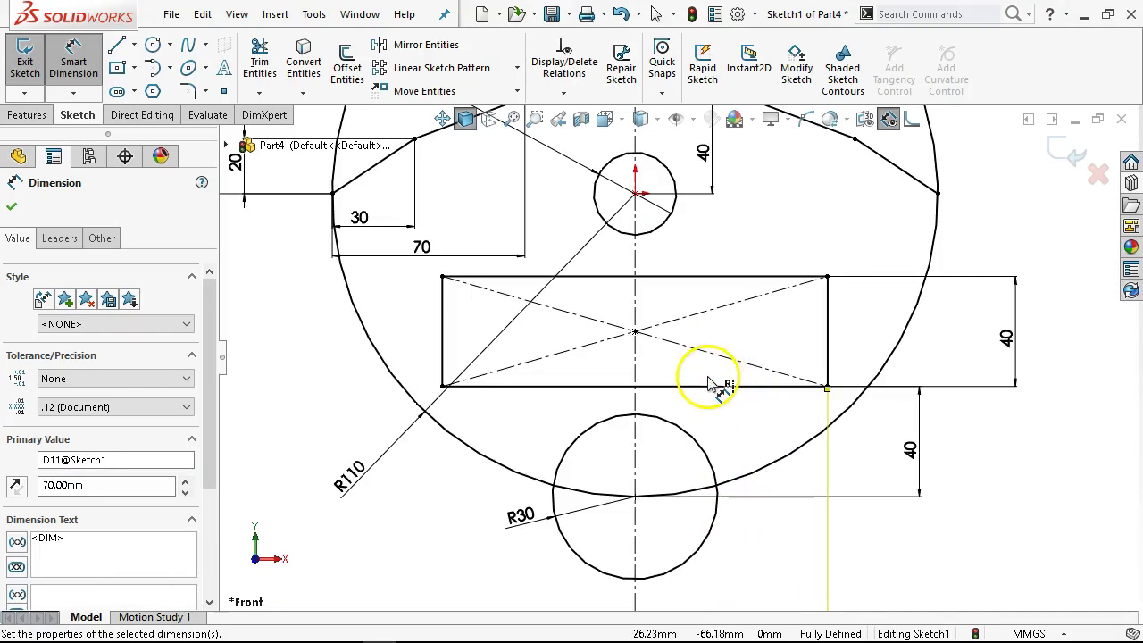
# - Sketch a circle about 26 mm in diameter centered on the midpoint of the rectangle's bottom edge
pyautogui.scroll(1, 714, 385)
pyautogui.click(154, 46)
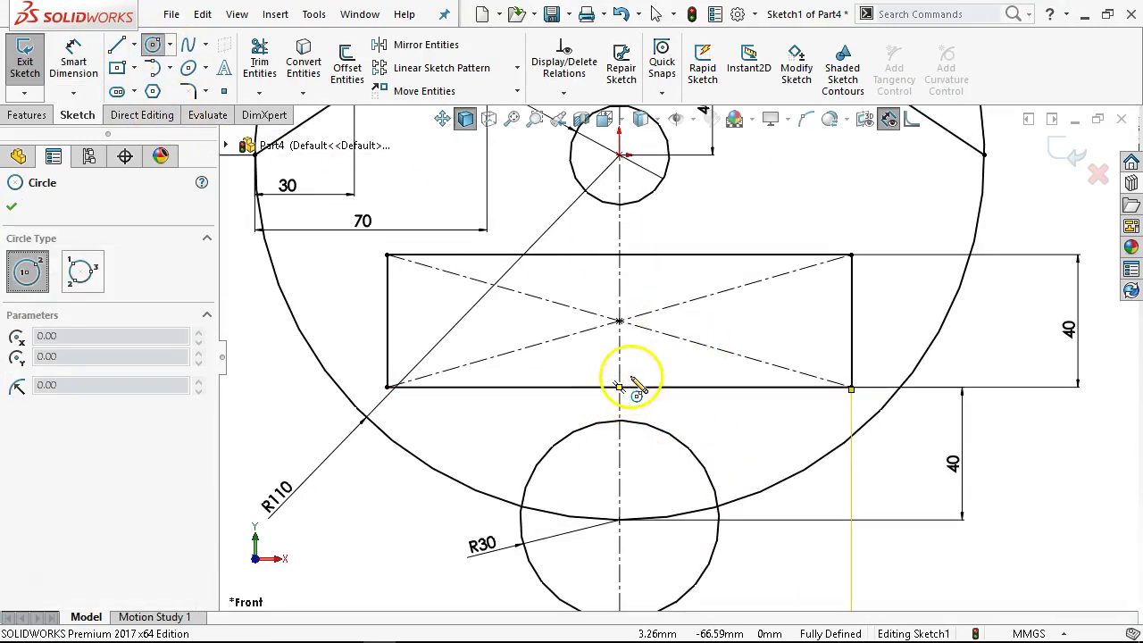
pyautogui.moveTo(618, 387); pyautogui.dragTo(663, 387)
# - Set the new circle's diameter to 40 mm and display the dimension as a radius
pyautogui.rightClick(733, 413)
pyautogui.click(905, 378)
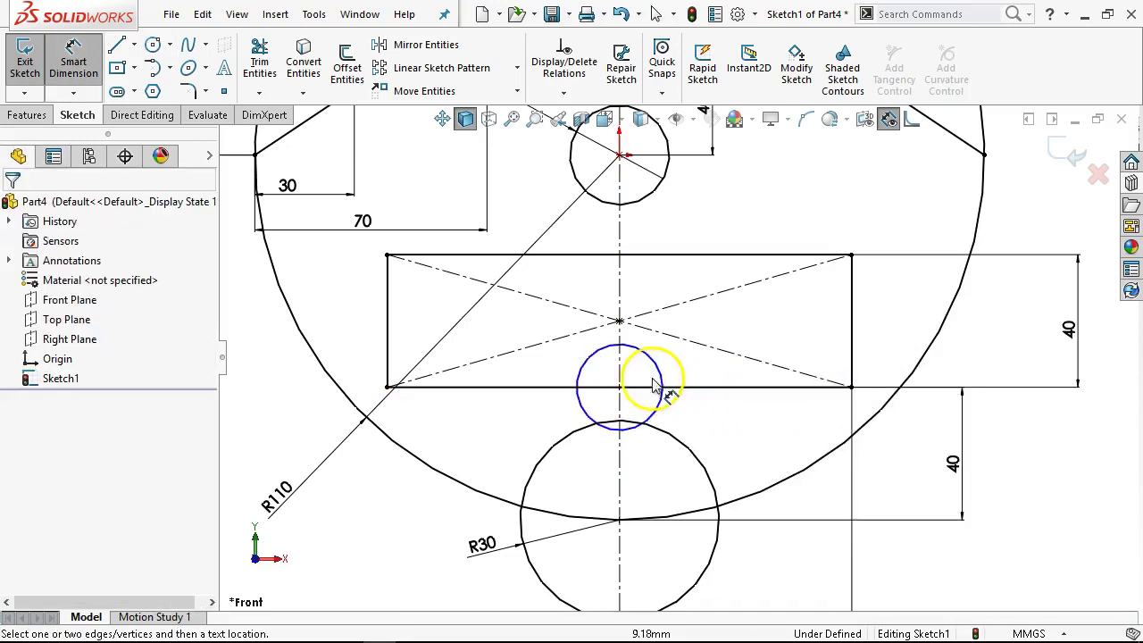
pyautogui.click(663, 373)
pyautogui.click(797, 224)
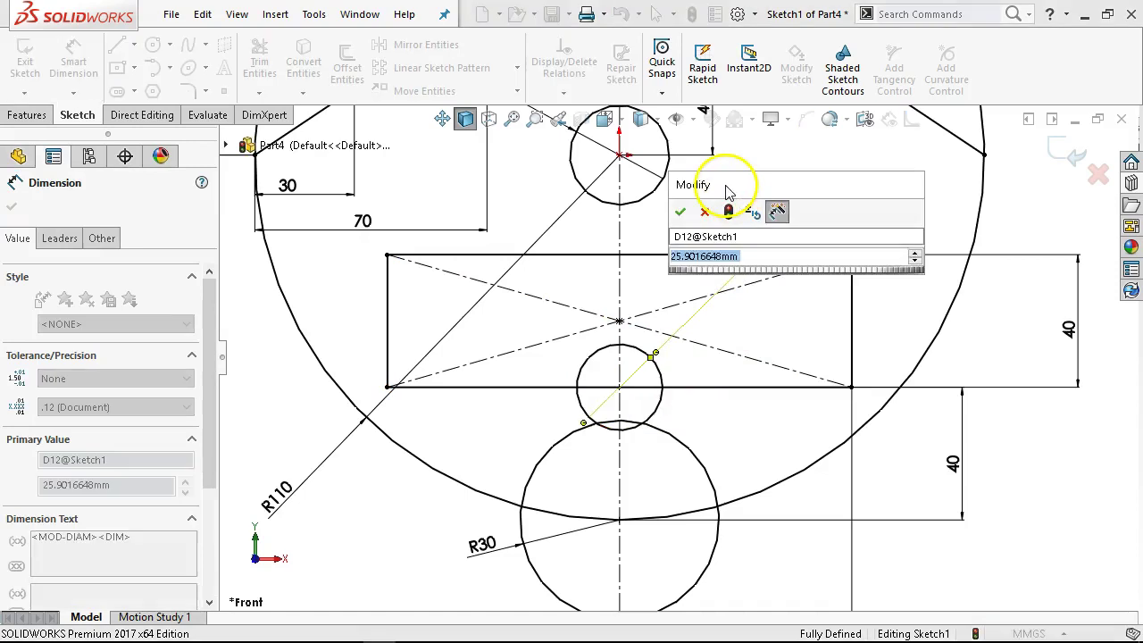
pyautogui.write('4')
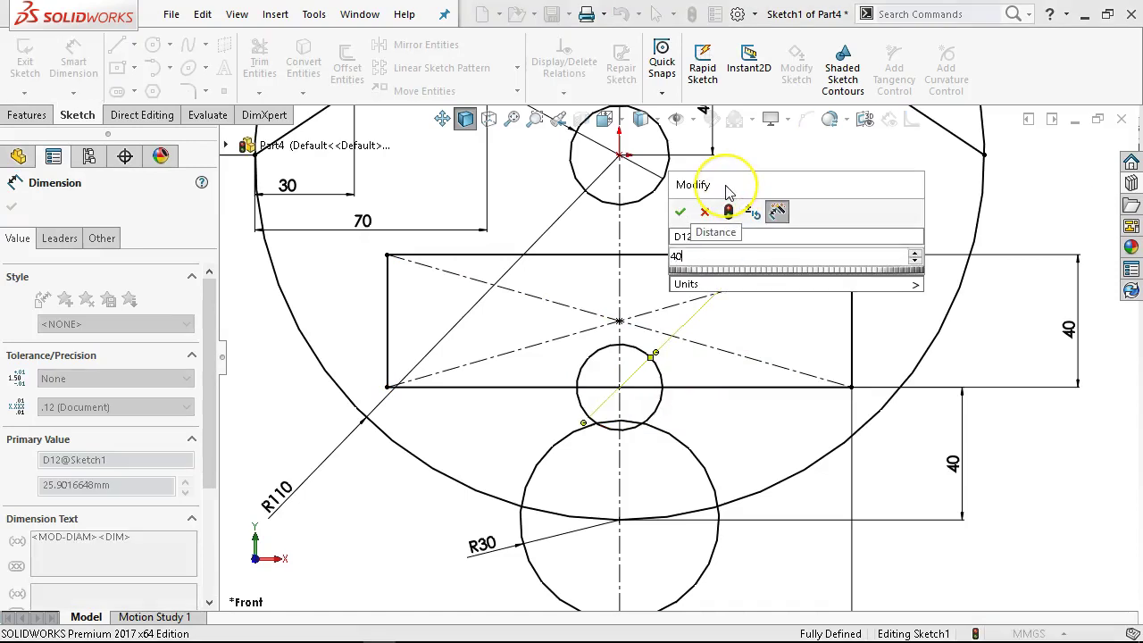
pyautogui.write('0')
pyautogui.press('Return')
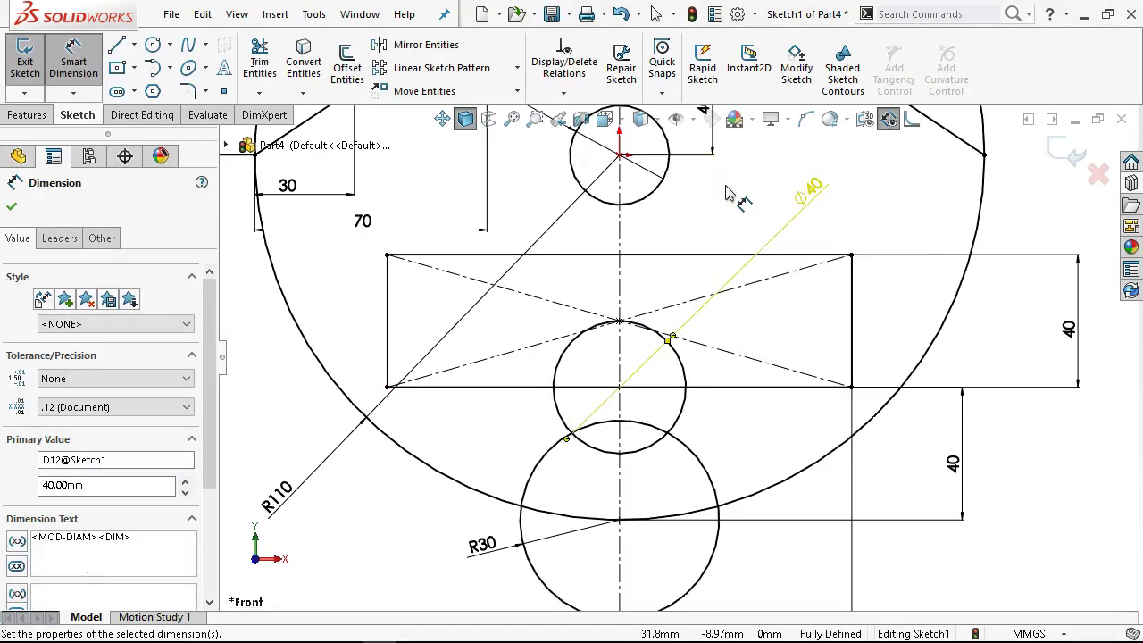
pyautogui.click(62, 241)
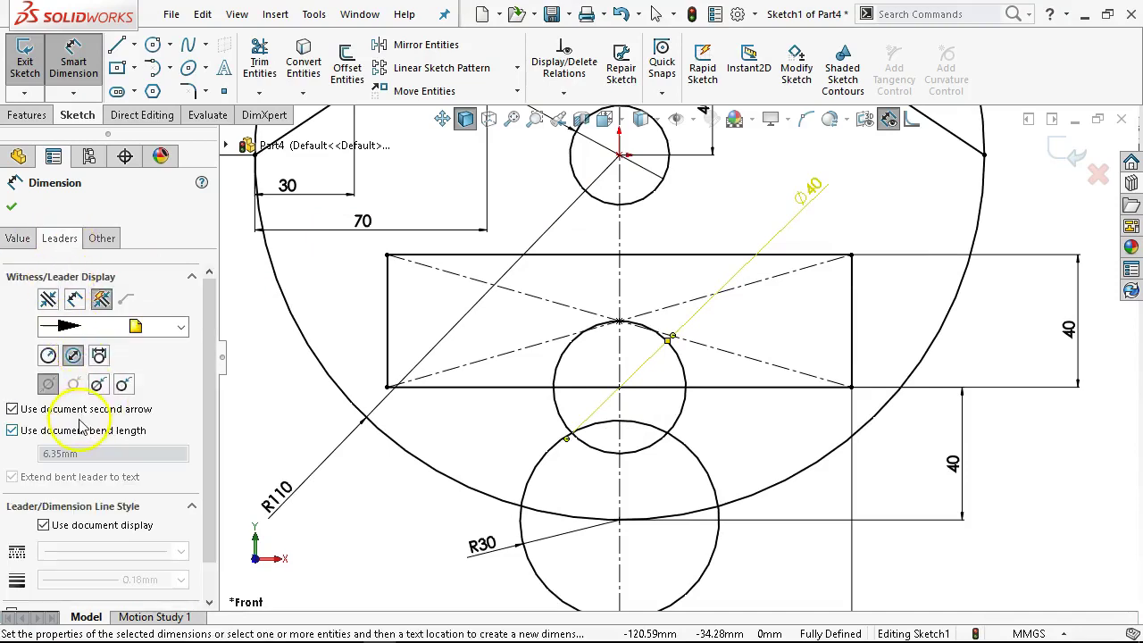
pyautogui.click(47, 356)
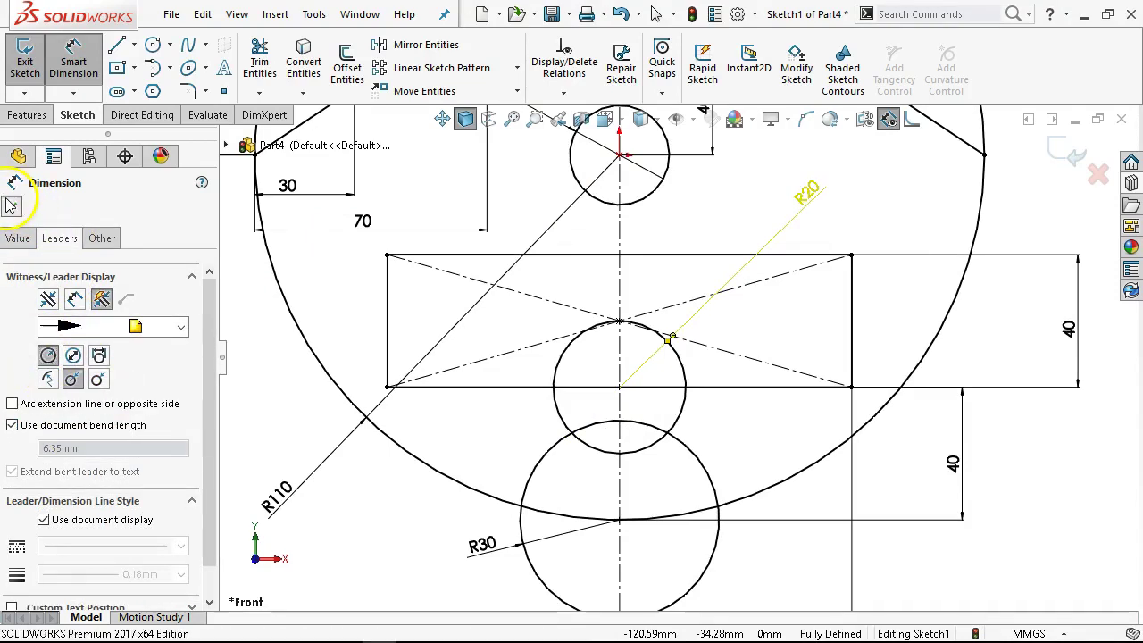
pyautogui.click(11, 207)
# - Review the PDF drawing, then start an extruded boss using the main plate region and the R20 circle area below the rectangle as contours
pyautogui.scroll(3, 741, 188)
pyautogui.press('z')
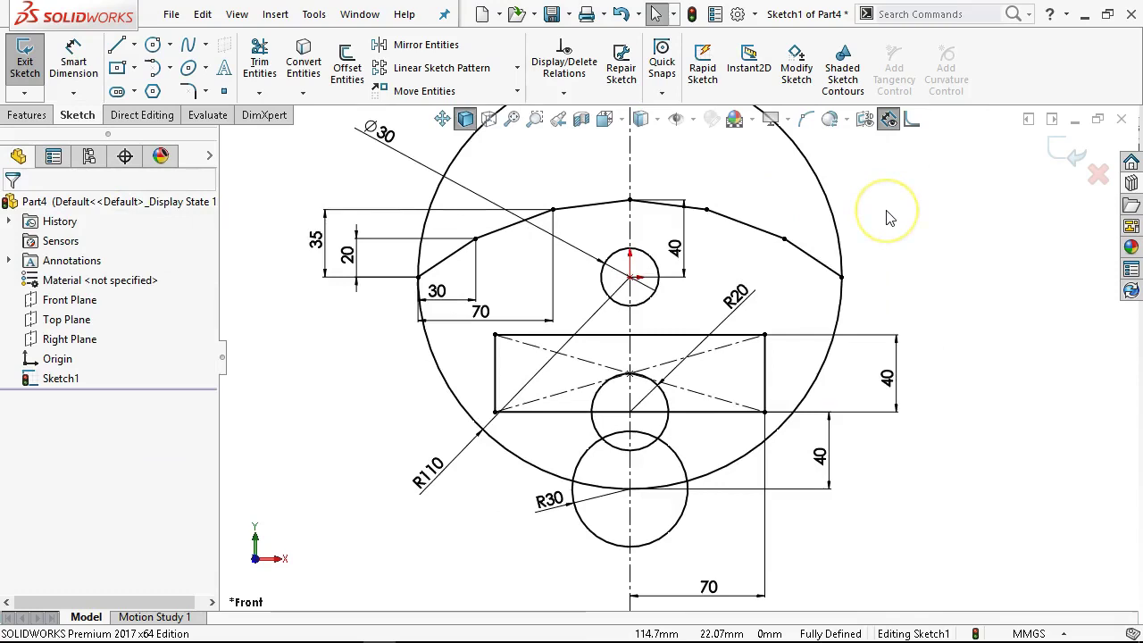
pyautogui.click(815, 198)
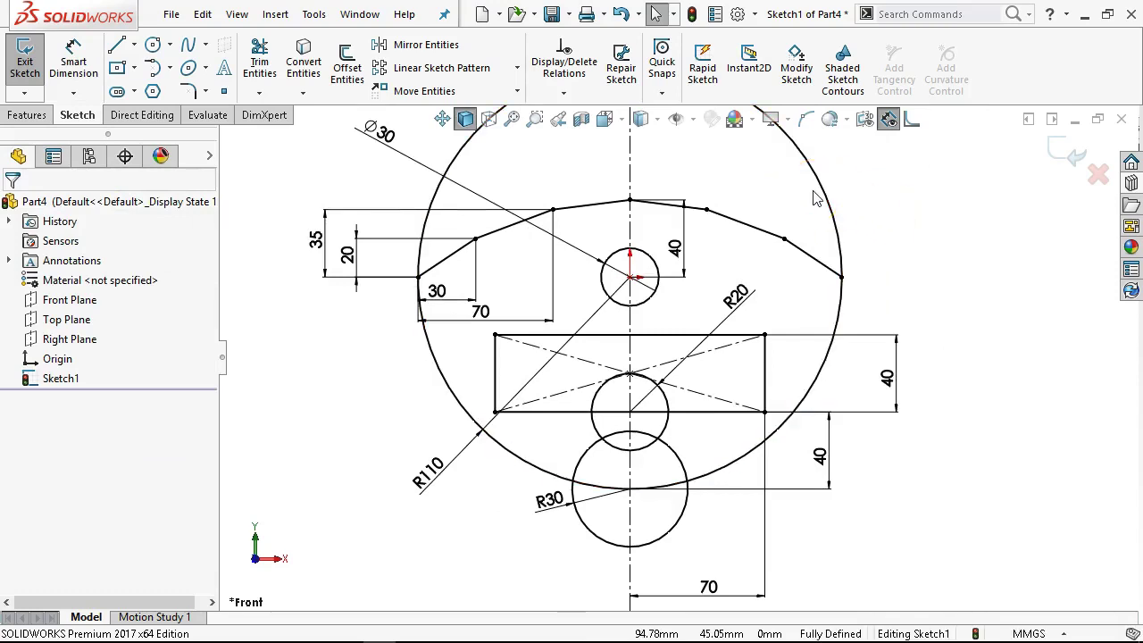
pyautogui.moveTo(440, 617)
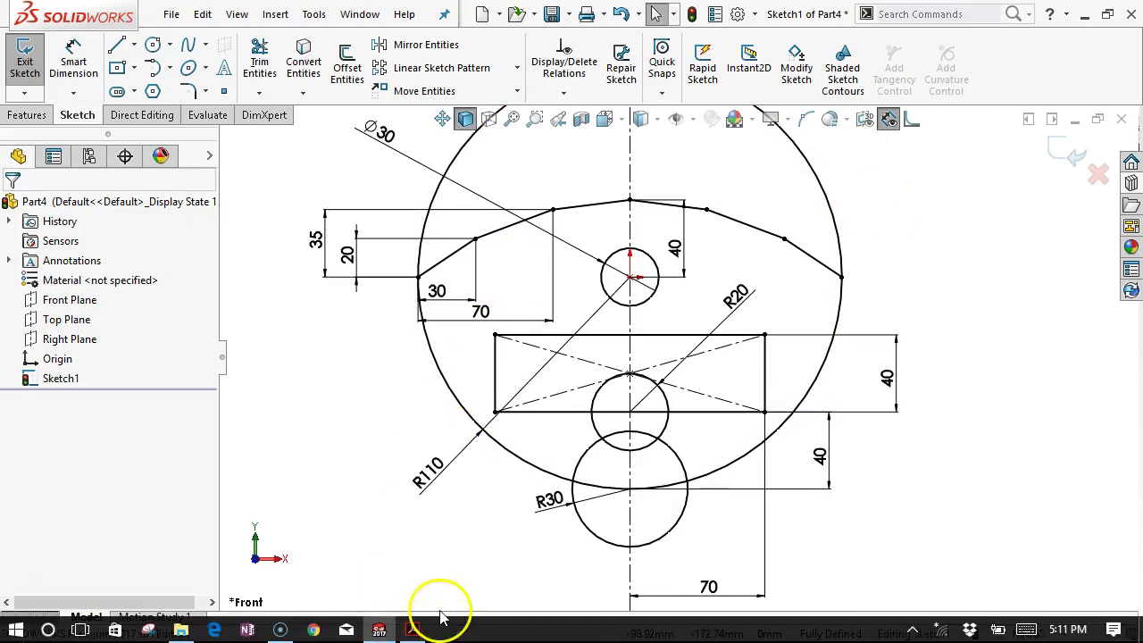
pyautogui.click(413, 629)
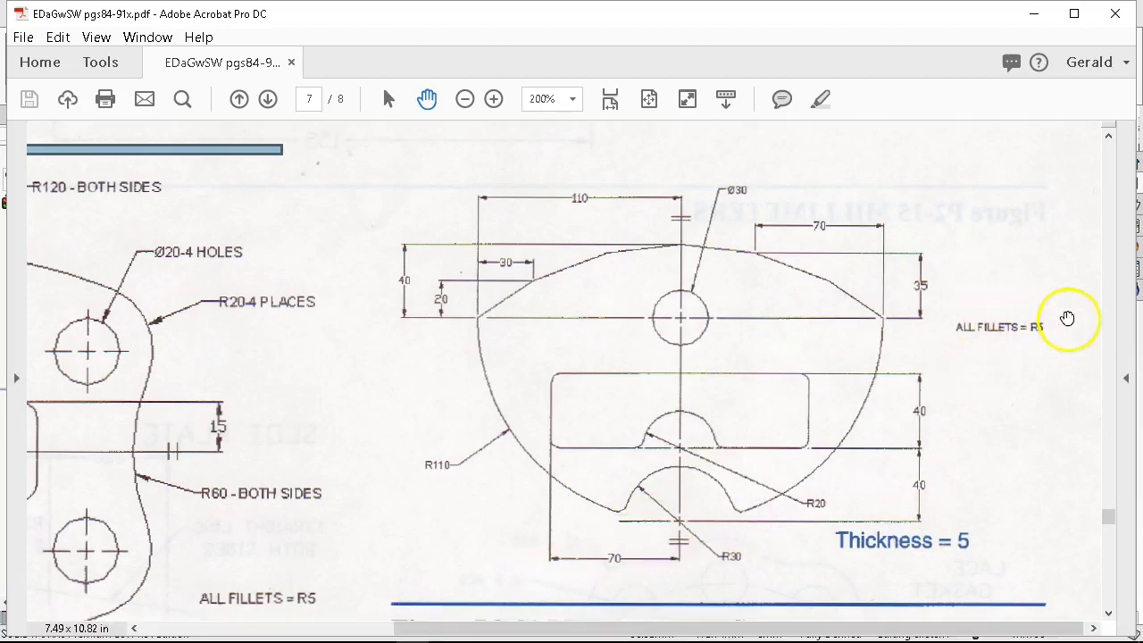
pyautogui.click(1032, 14)
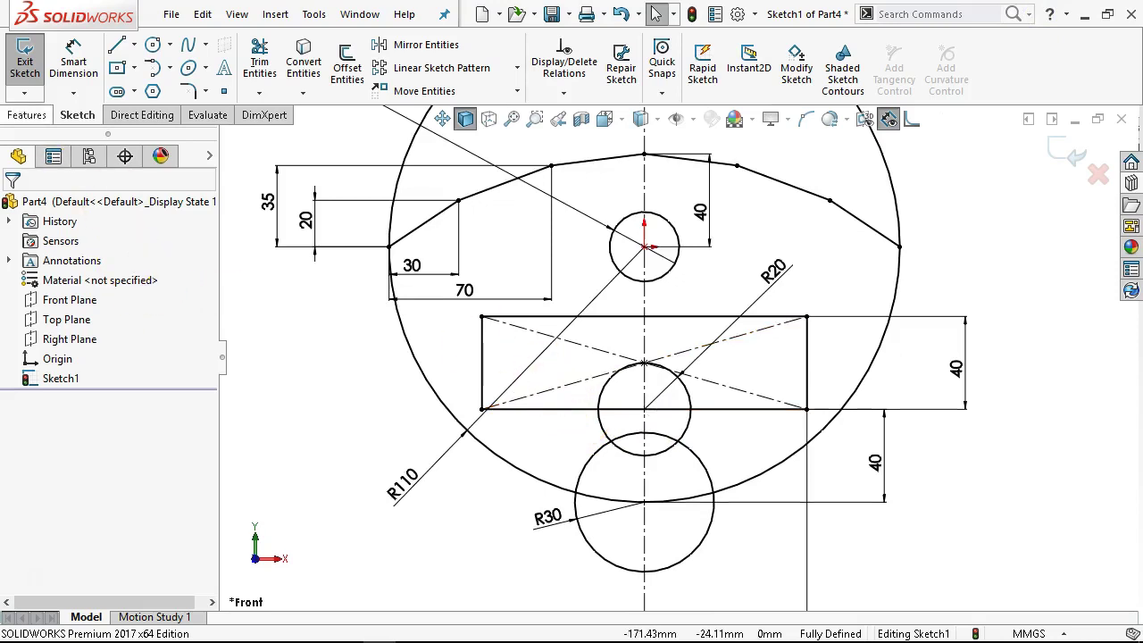
pyautogui.click(25, 116)
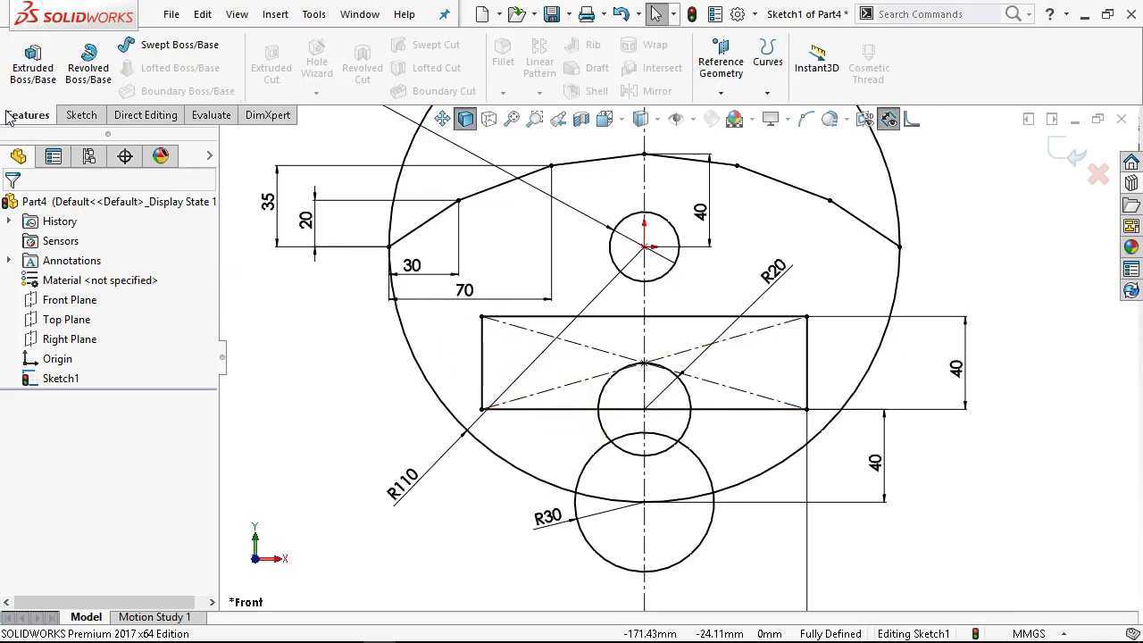
pyautogui.click(32, 67)
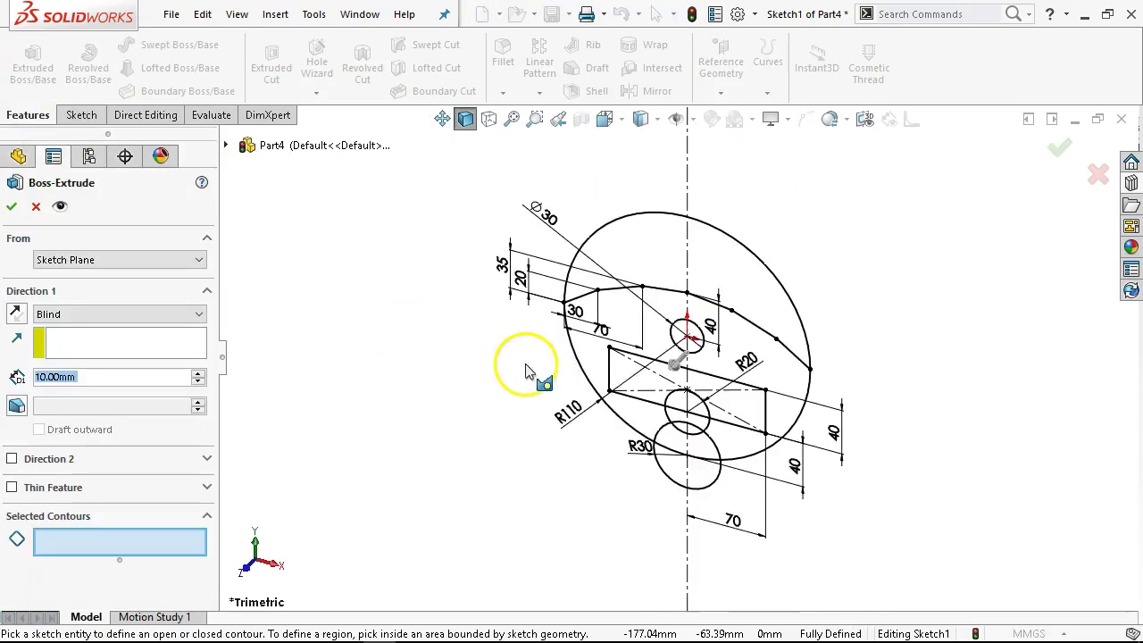
pyautogui.click(598, 375)
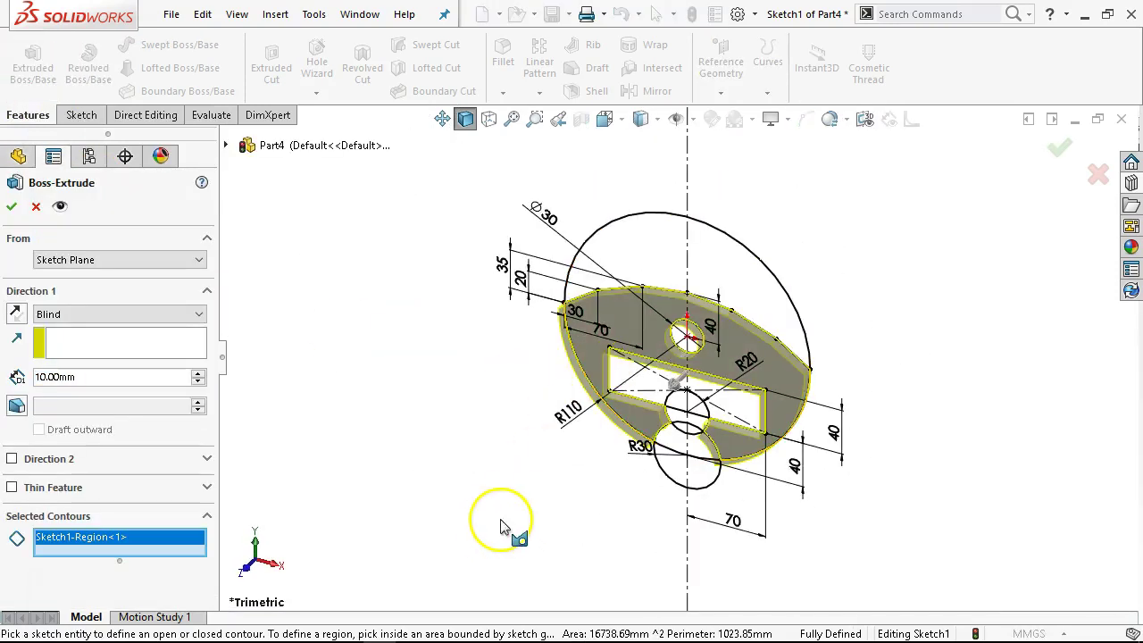
pyautogui.hotkey('ctrl', '1')
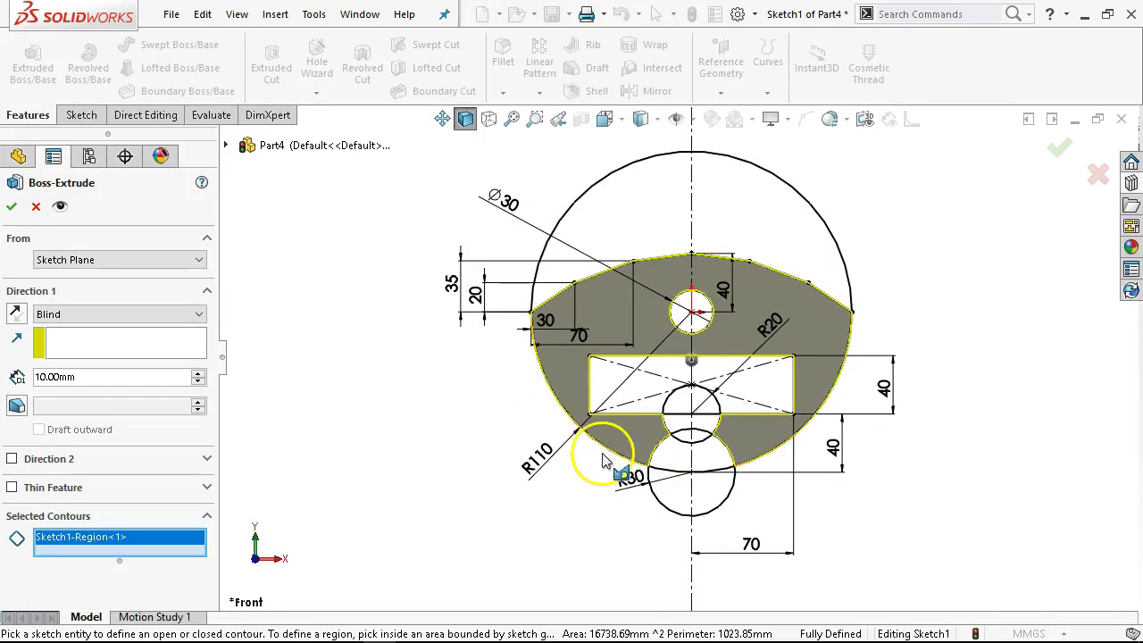
pyautogui.scroll(-3, 781, 411)
pyautogui.click(653, 432)
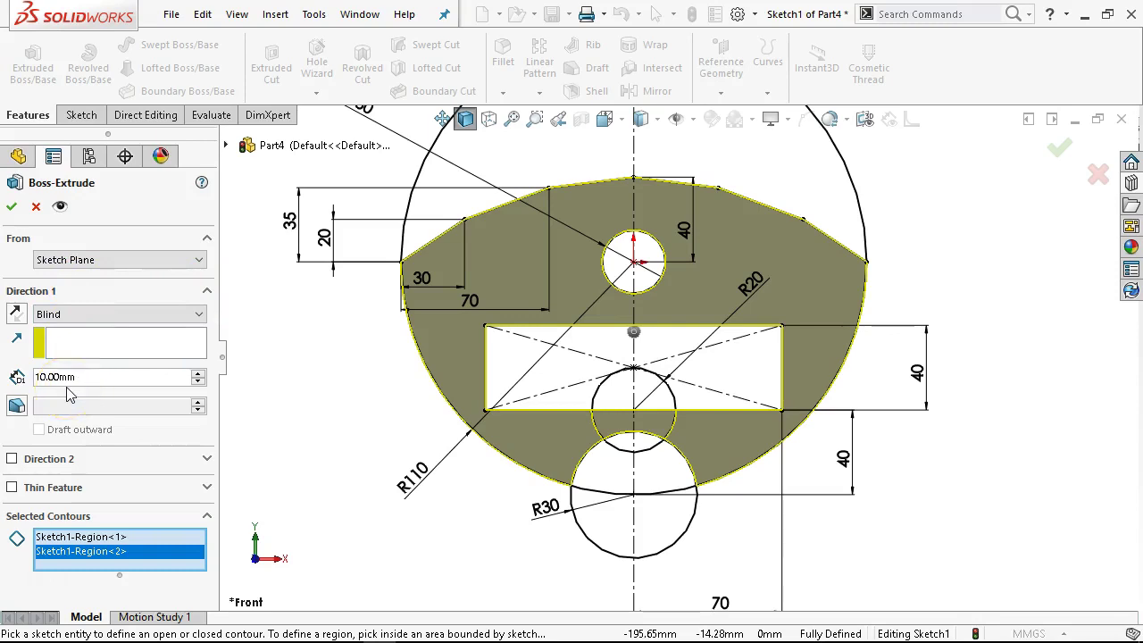
# - Check the thickness in the PDF drawing, then extrude the selected regions to a blind depth of 5 mm
pyautogui.moveTo(318, 636)
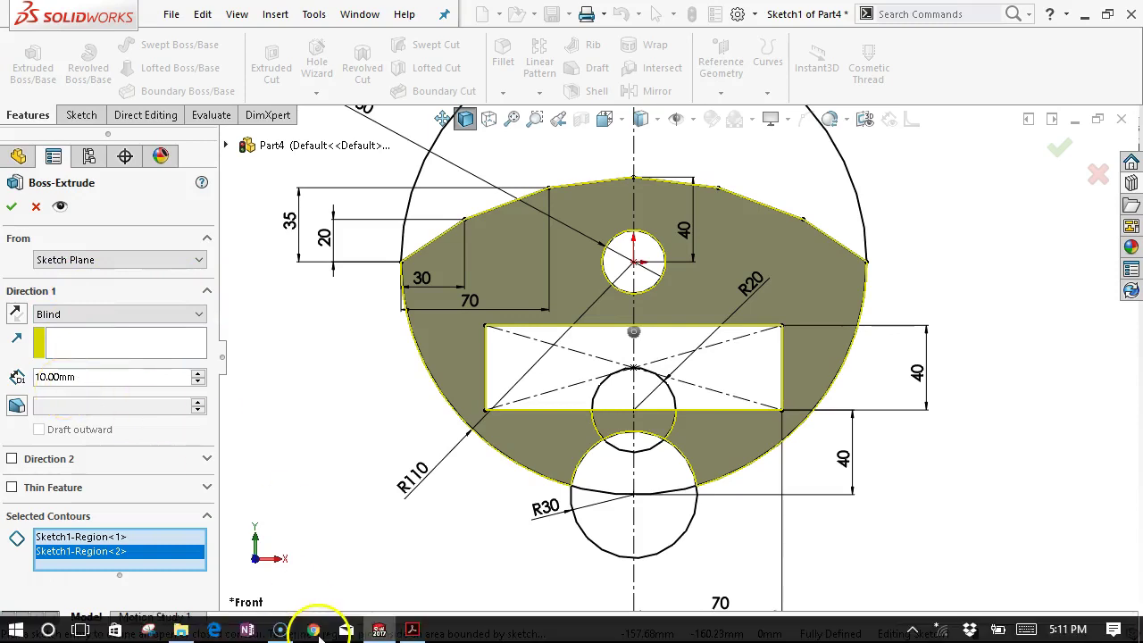
pyautogui.click(411, 630)
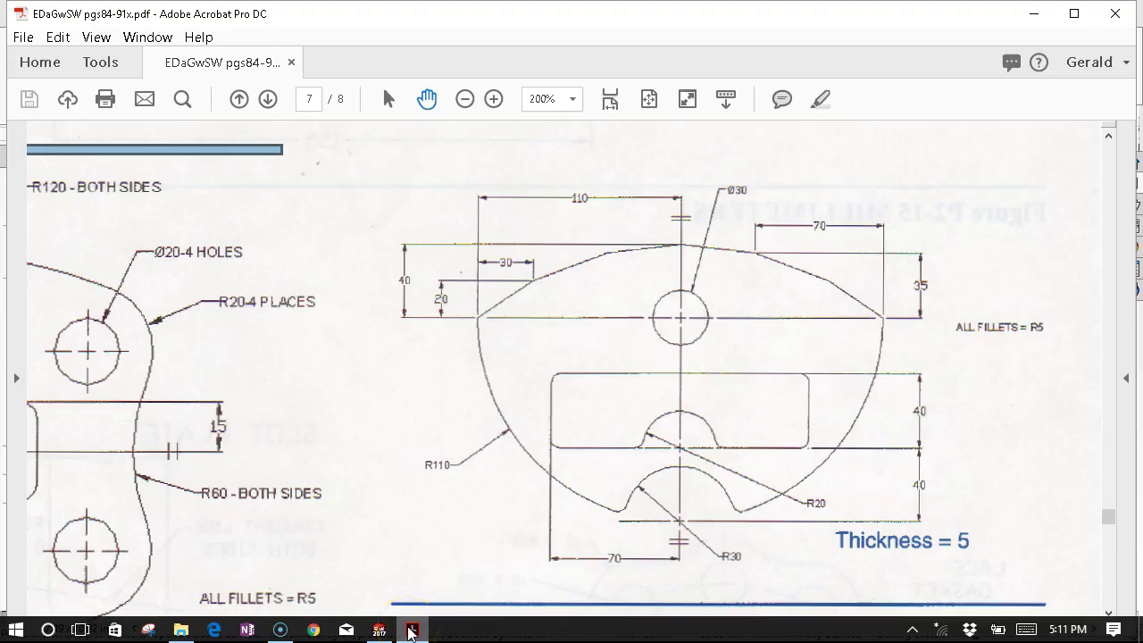
pyautogui.click(1033, 14)
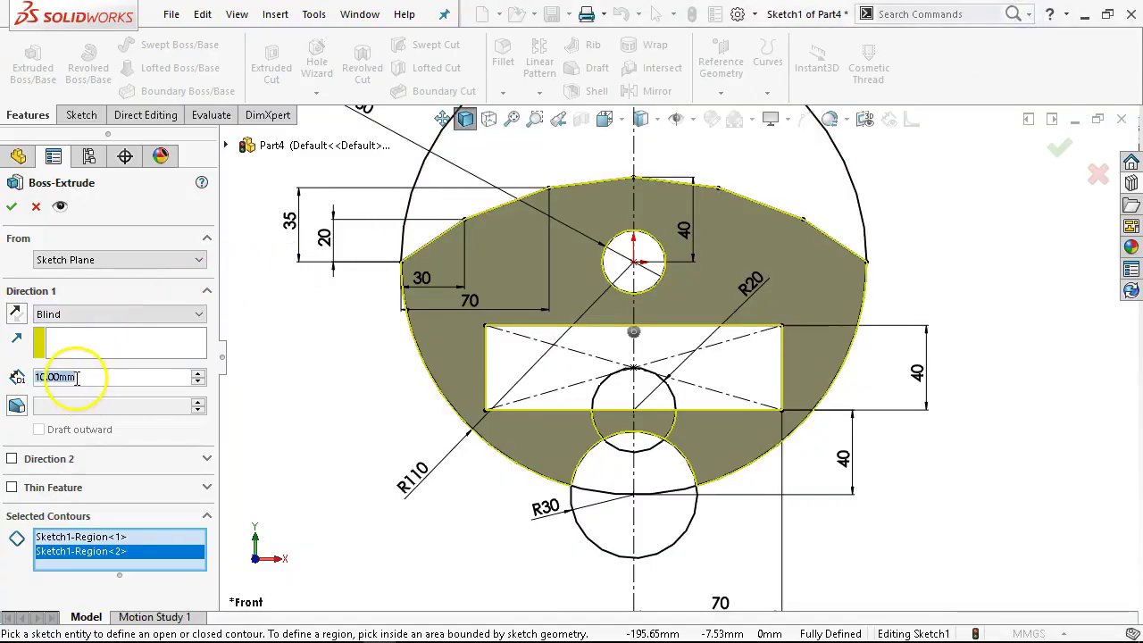
pyautogui.write('5')
pyautogui.press('Return')
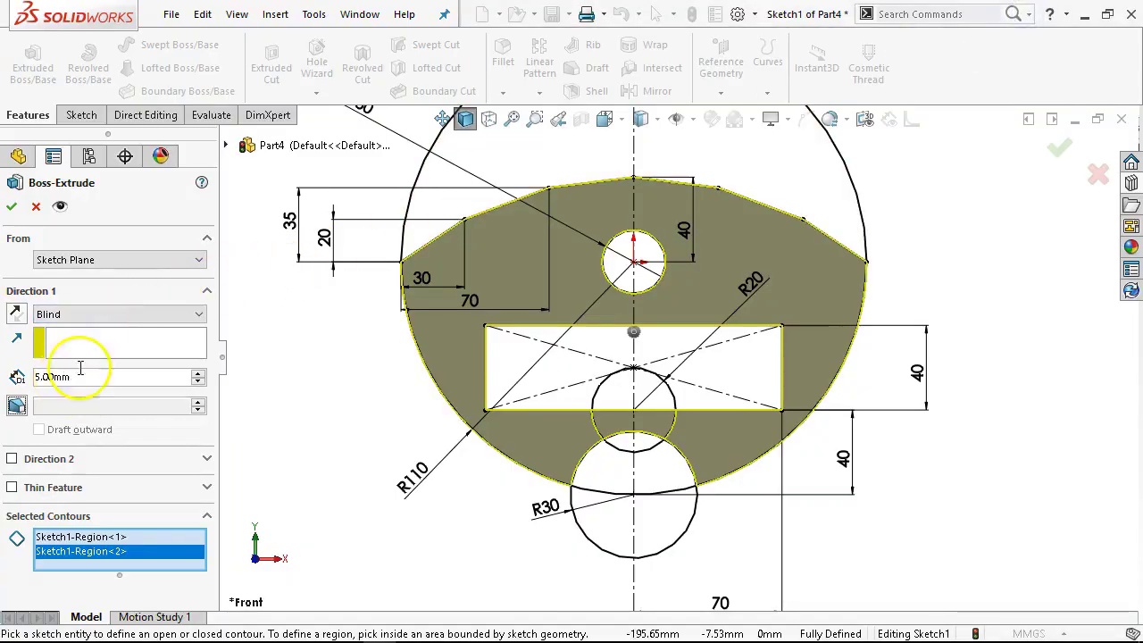
pyautogui.click(11, 207)
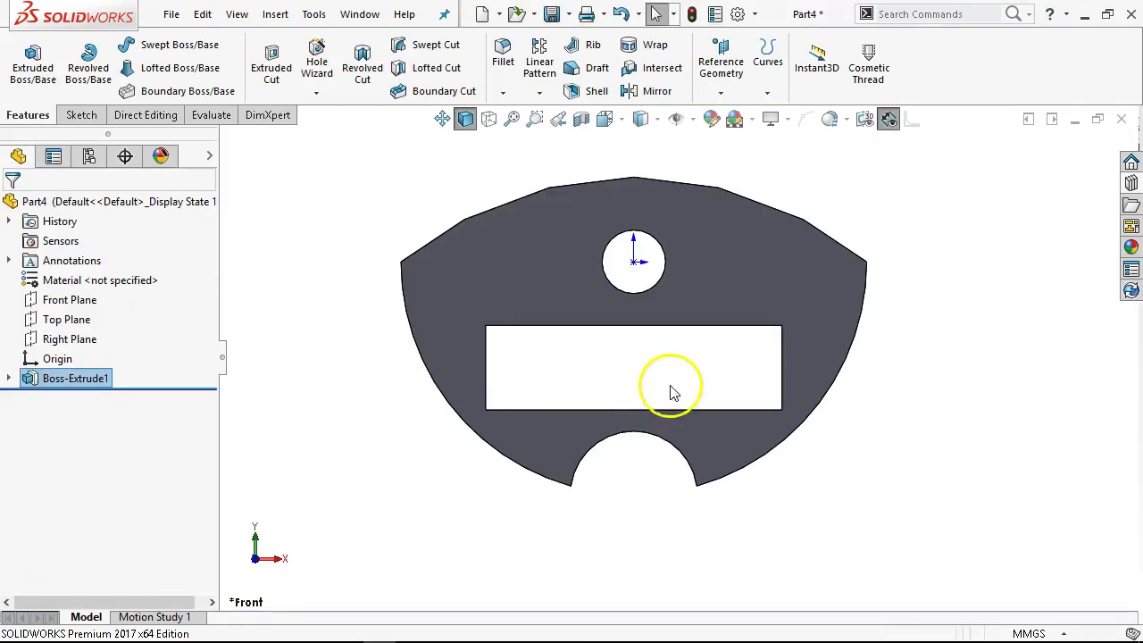
# - Start a fillet on one corner edge of the rectangular slot and set its radius to 5 mm
pyautogui.moveTo(671, 390); pyautogui.dragTo(628, 304, button='middle')
pyautogui.scroll(-3, 617, 309)
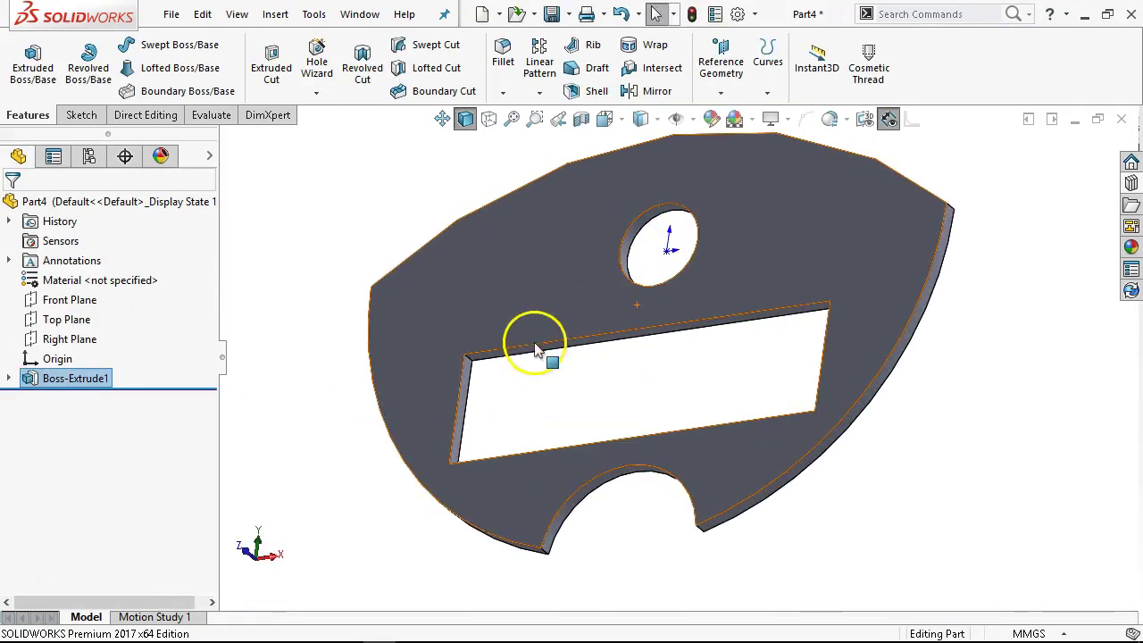
pyautogui.click(469, 361)
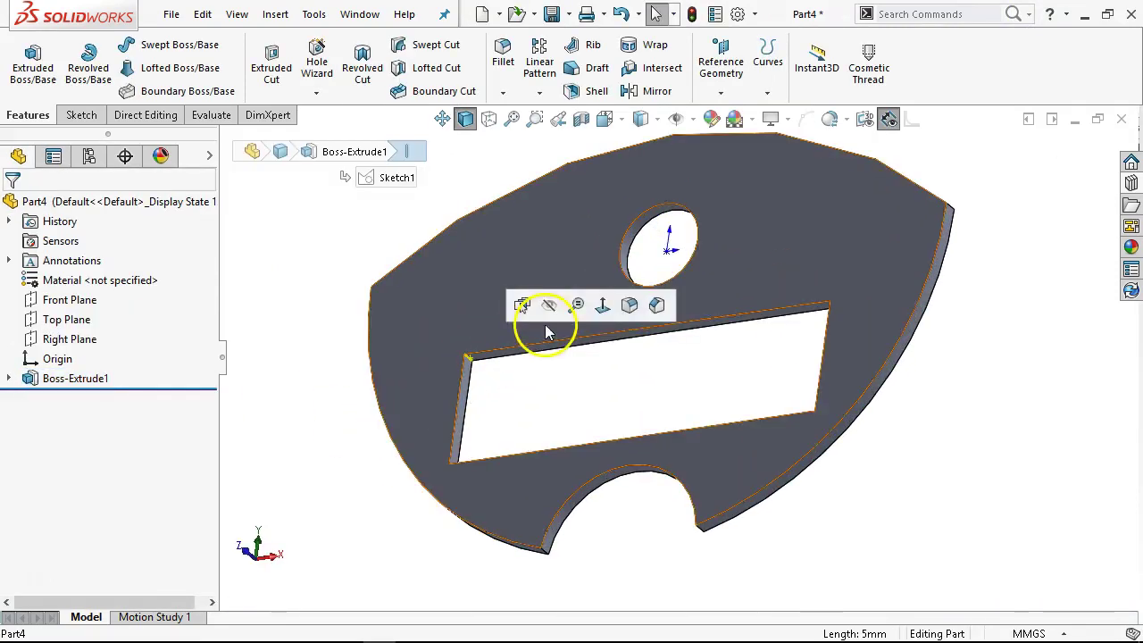
pyautogui.click(630, 305)
pyautogui.moveTo(567, 331); pyautogui.dragTo(582, 408, button='middle')
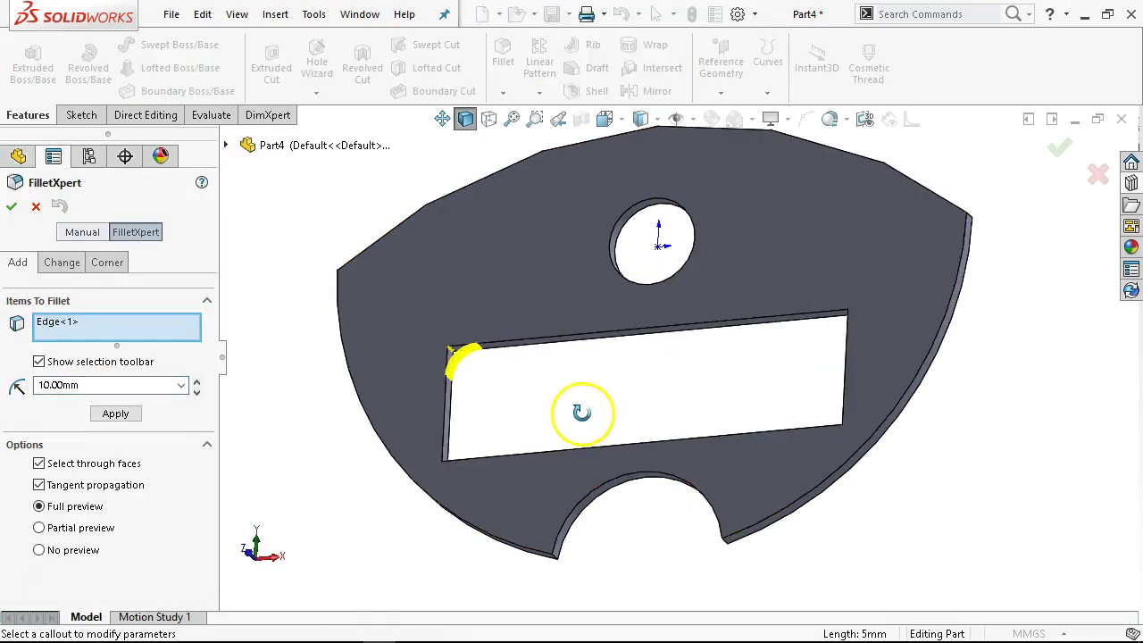
pyautogui.click(155, 384)
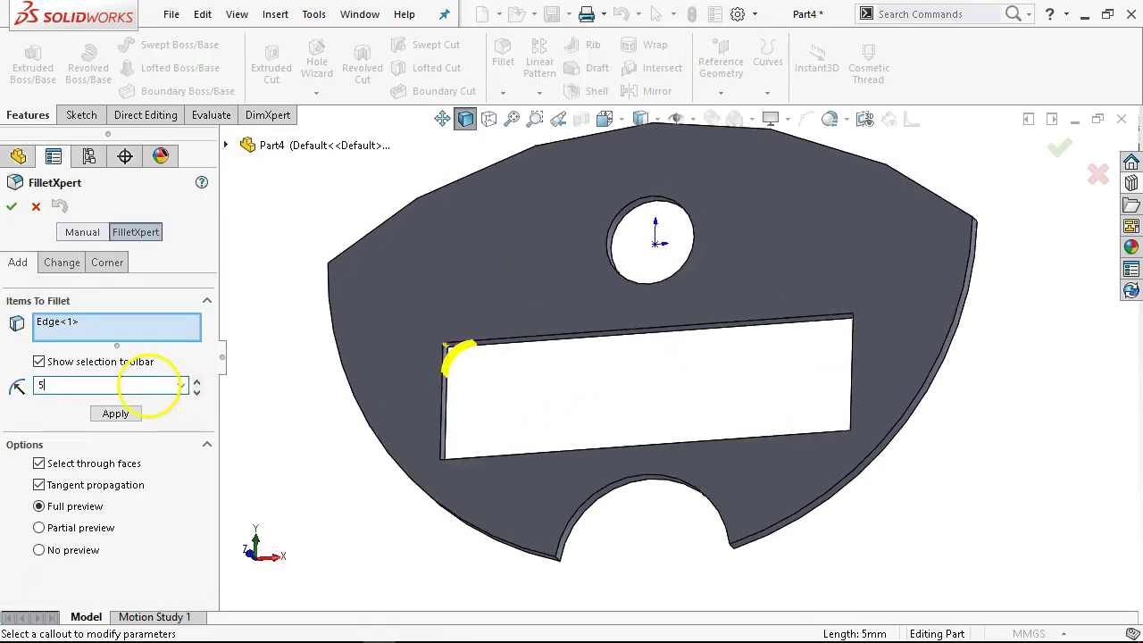
pyautogui.write('5')
pyautogui.press('Return')
# - Add the rectangular slot's three remaining corner edges to the fillet selection
pyautogui.moveTo(577, 424); pyautogui.dragTo(681, 401, button='middle')
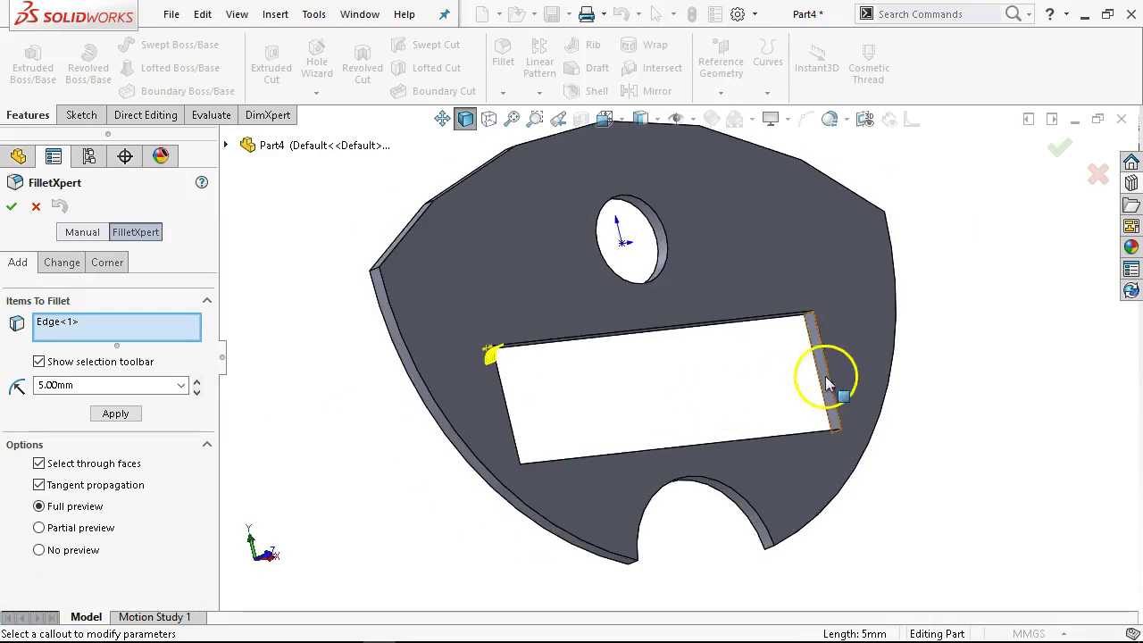
pyautogui.moveTo(821, 383); pyautogui.dragTo(800, 284, button='middle')
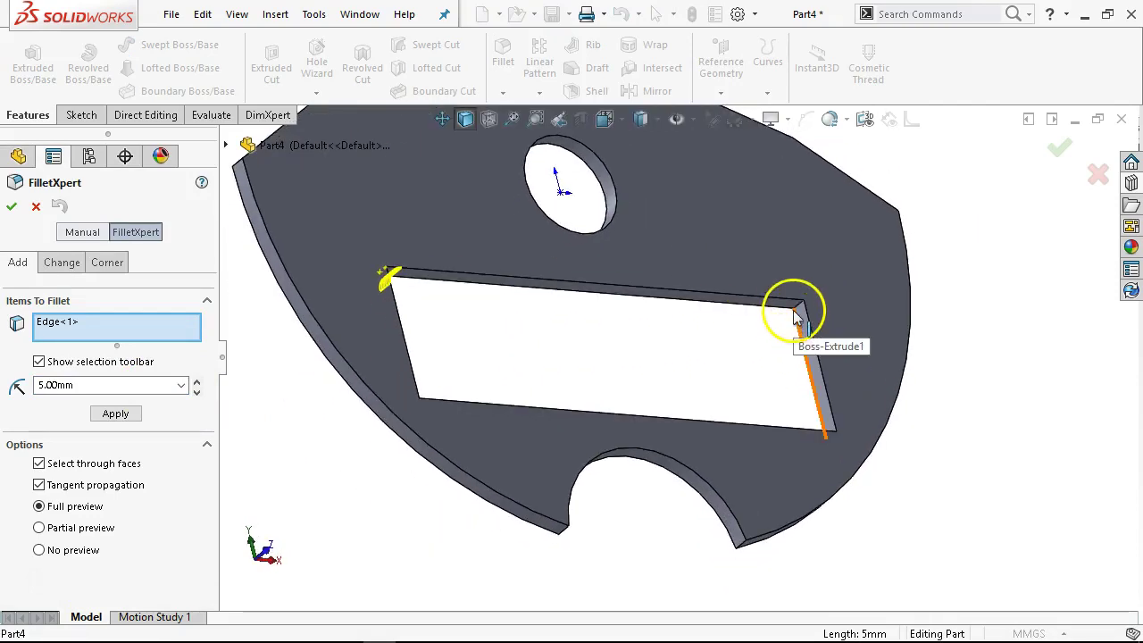
pyautogui.click(798, 312)
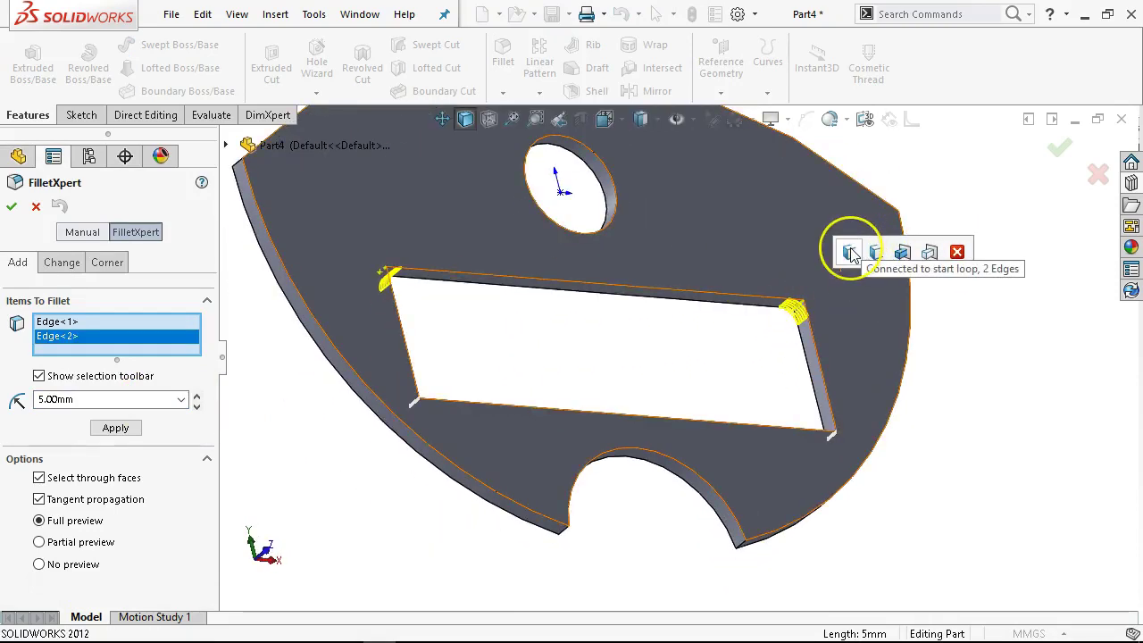
pyautogui.click(850, 252)
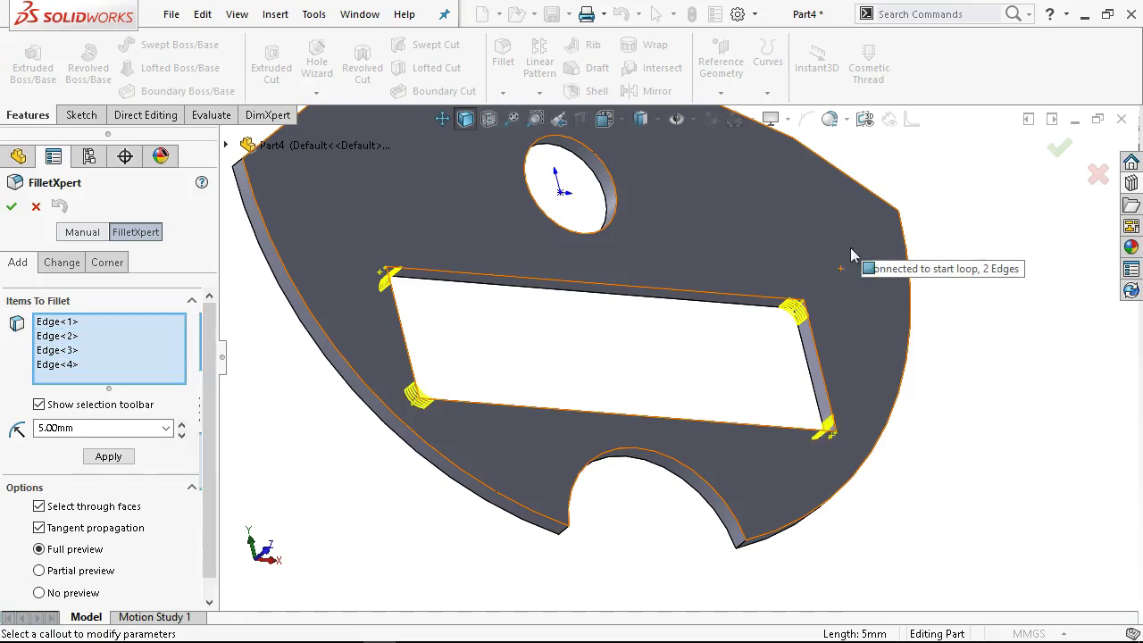
# - Add the two corner edges where the lower arc cutout meets the plate's outer edge and apply the 5 mm fillet
pyautogui.click(568, 535)
pyautogui.click(739, 547)
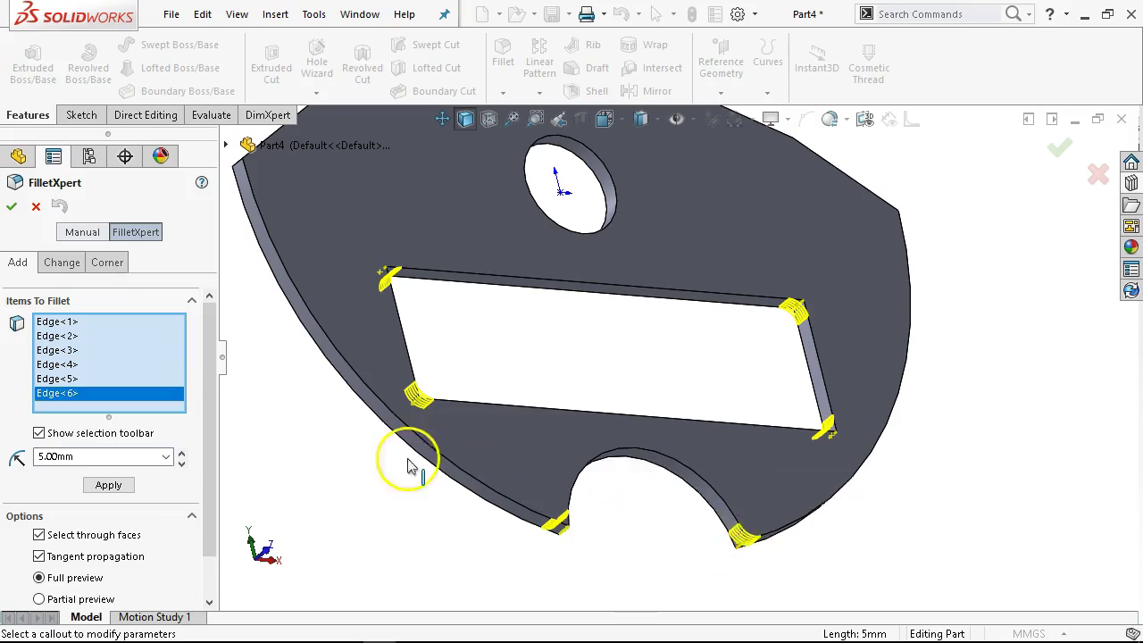
pyautogui.click(13, 207)
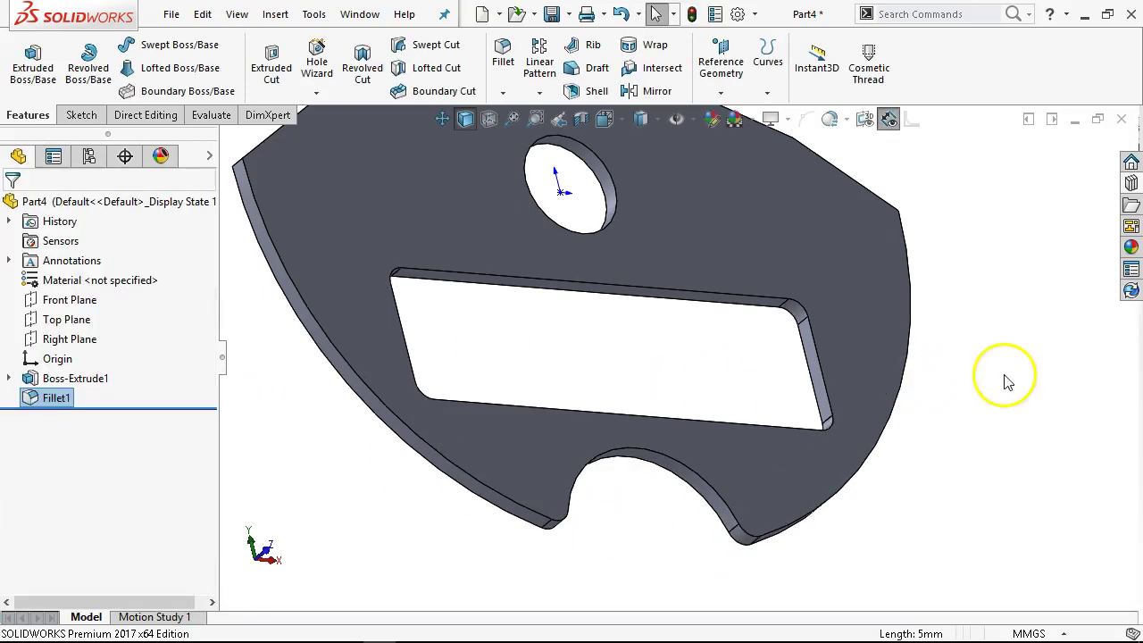
pyautogui.hotkey('ctrl', '1')
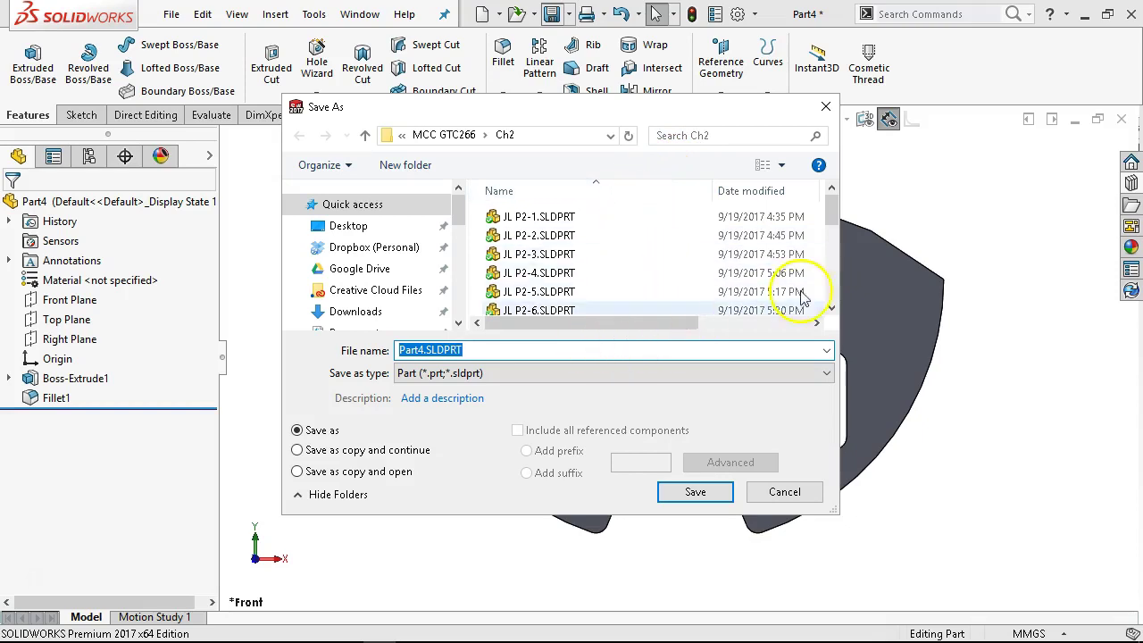
# - Save the part as JL P2-21 in the Ch2 folder and close it
pyautogui.scroll(-5, 838, 286)
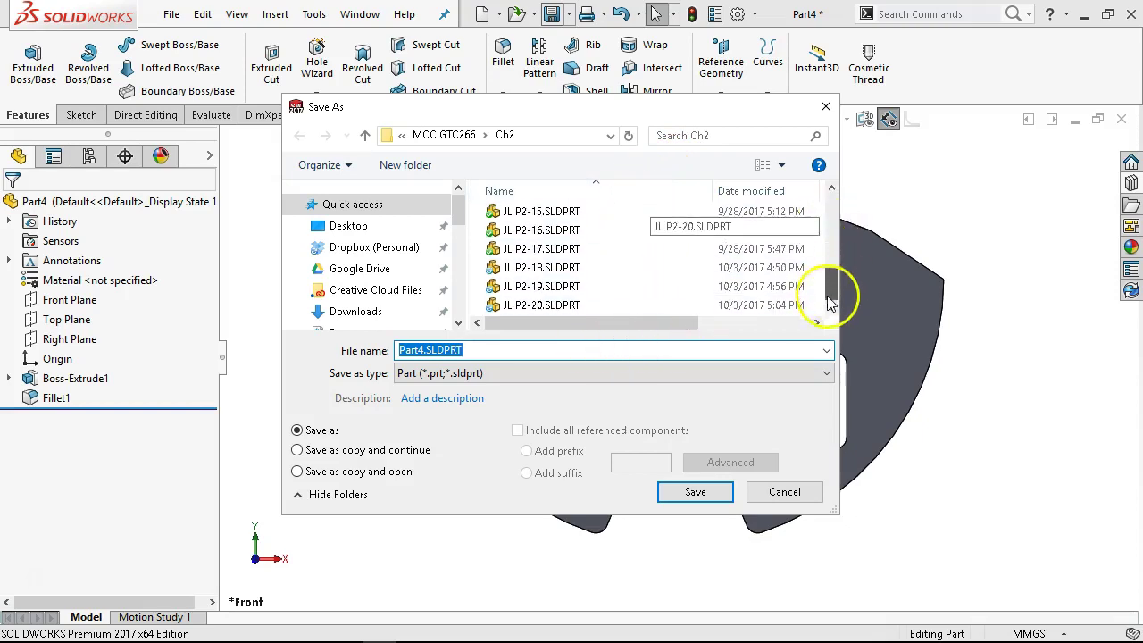
pyautogui.click(542, 306)
pyautogui.click(427, 354)
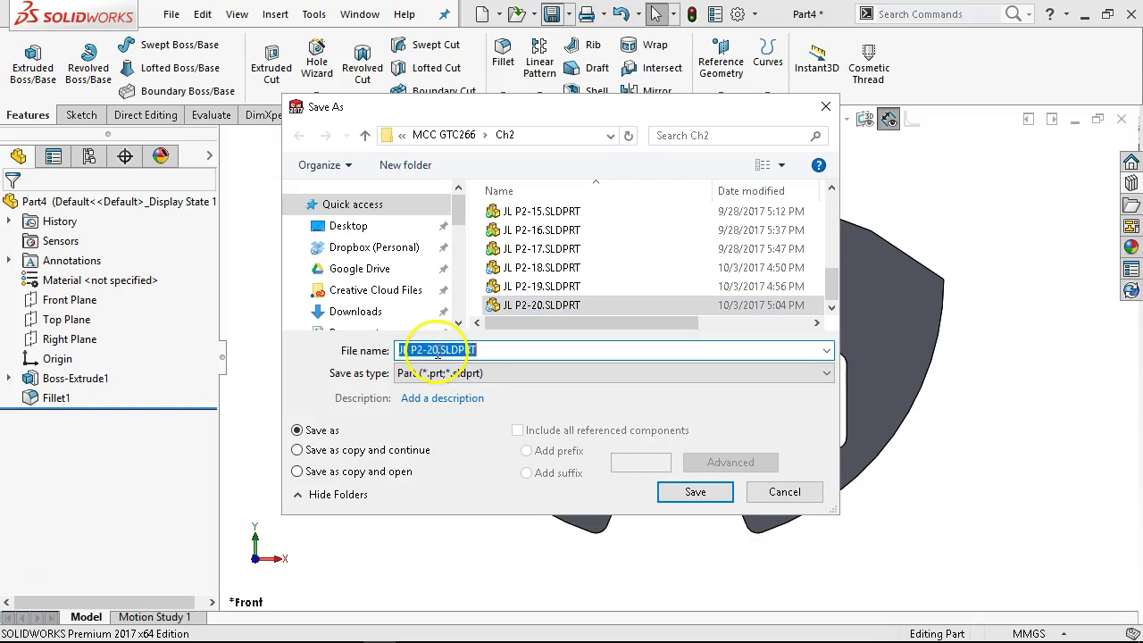
pyautogui.press('BackSpace')
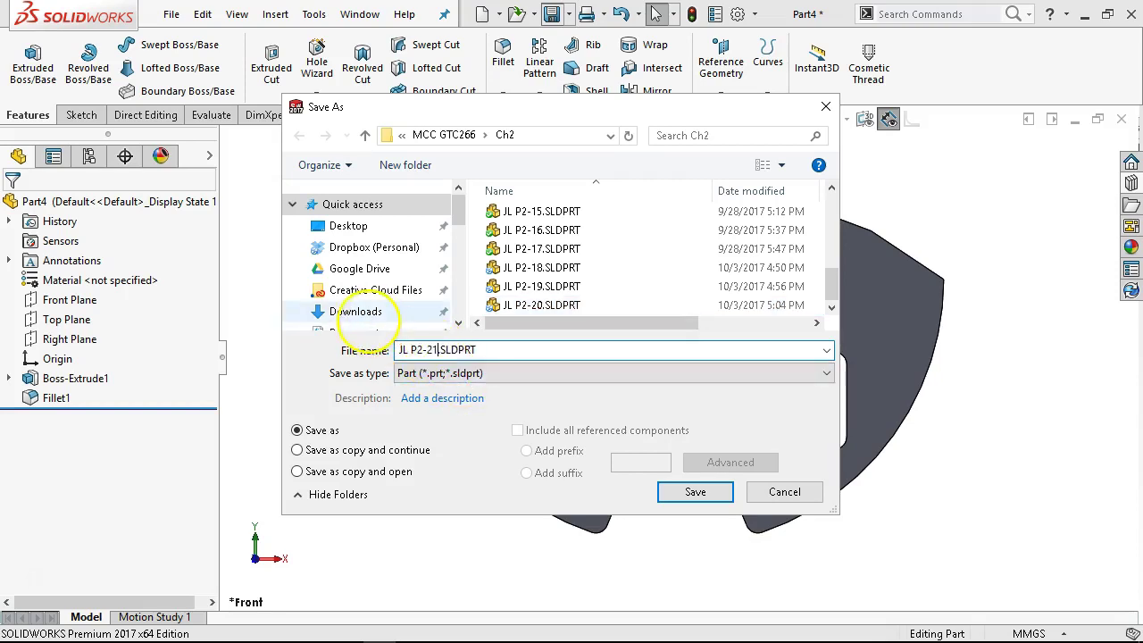
pyautogui.write('1')
pyautogui.press('Return')
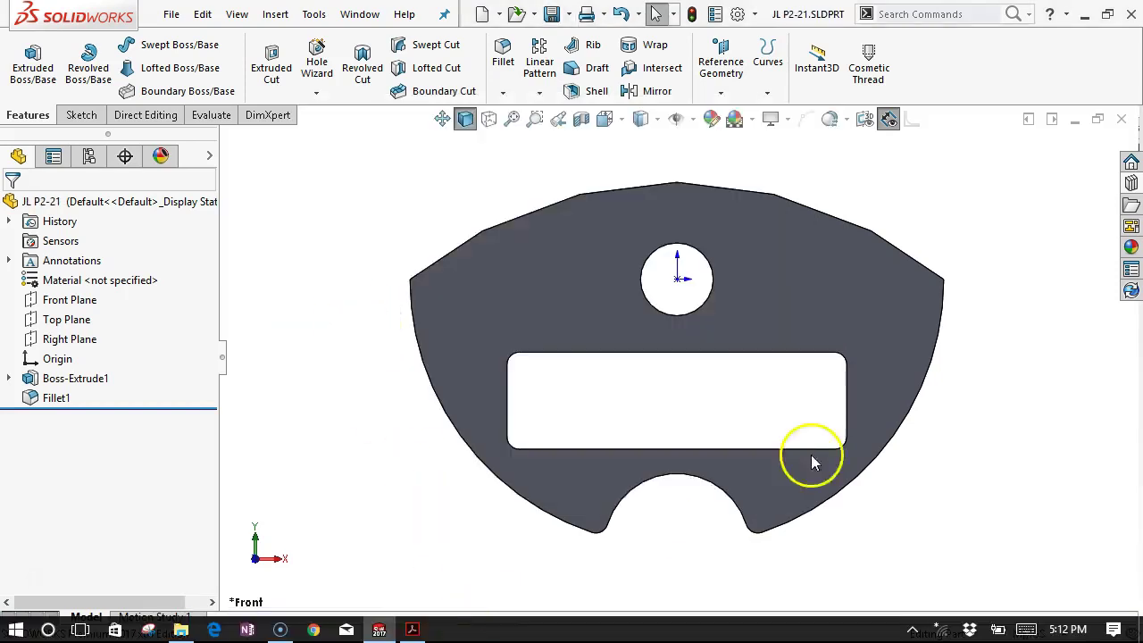
pyautogui.click(1123, 119)
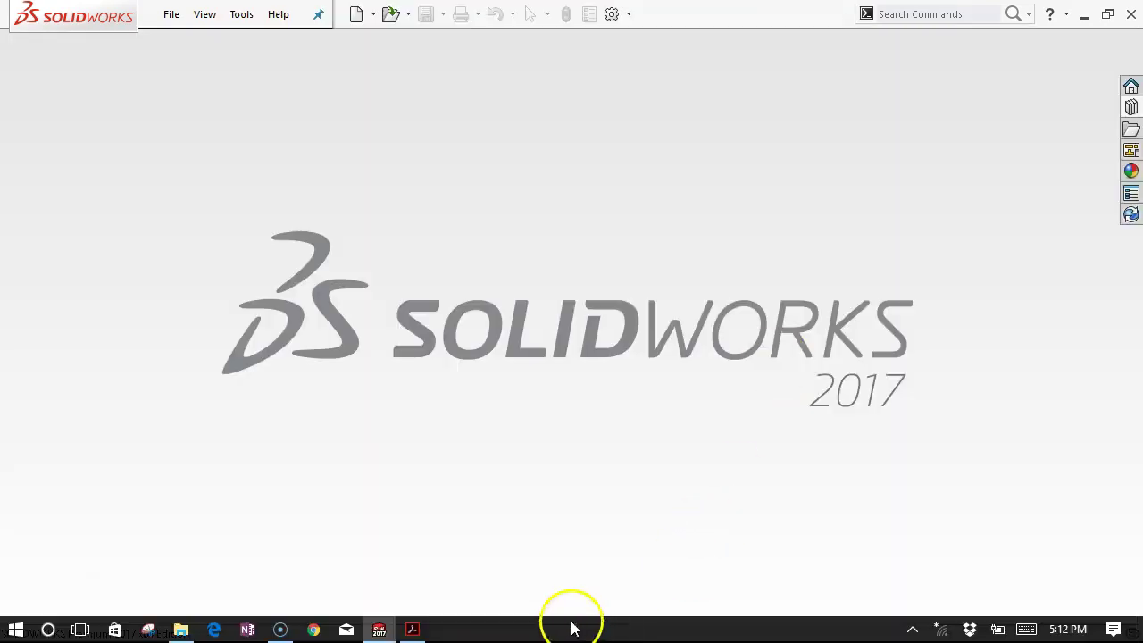
# - Switch to the PDF in Adobe Acrobat and examine the dimensions of the four-rib wheel drawing below the finished plate
pyautogui.click(409, 629)
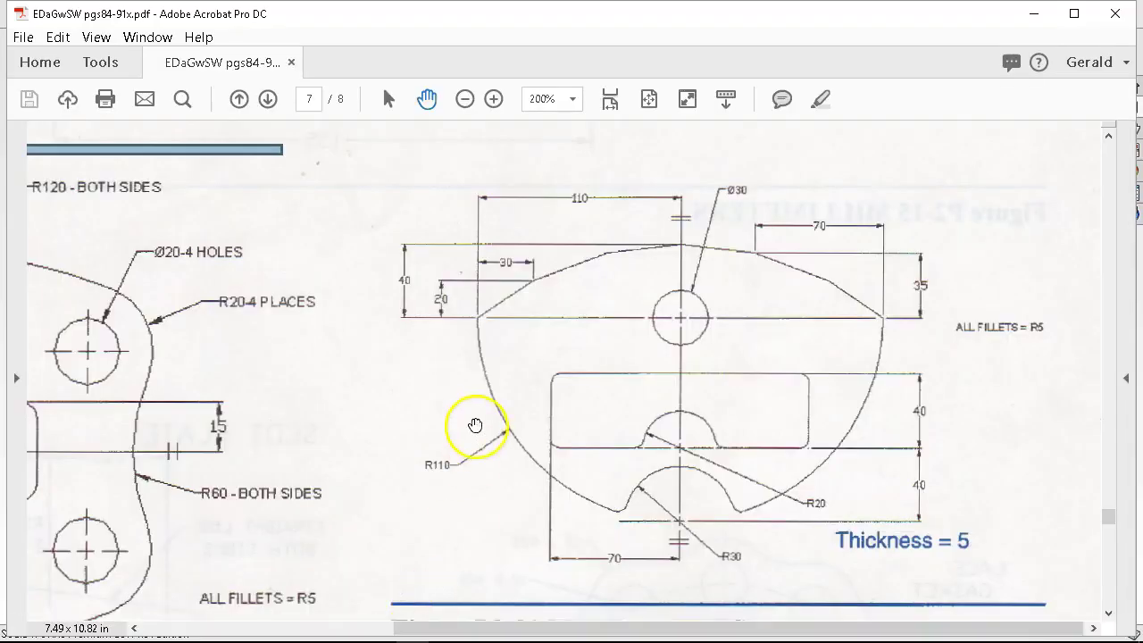
pyautogui.scroll(-10, 468, 423)
pyautogui.scroll(-3, 475, 425)
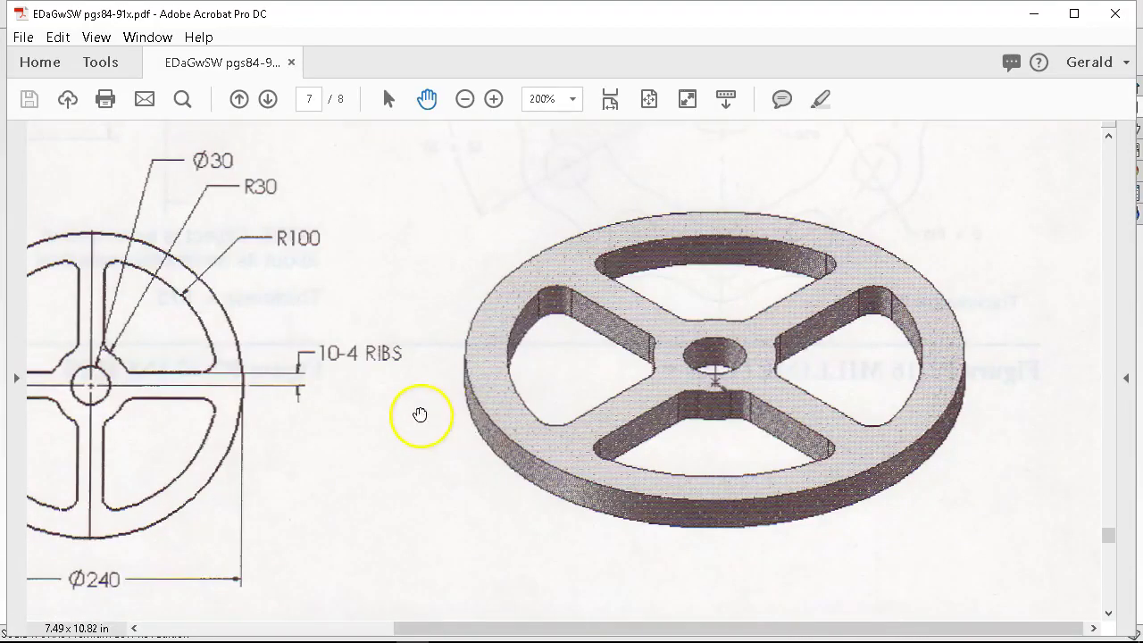
pyautogui.moveTo(404, 628); pyautogui.dragTo(207, 624)
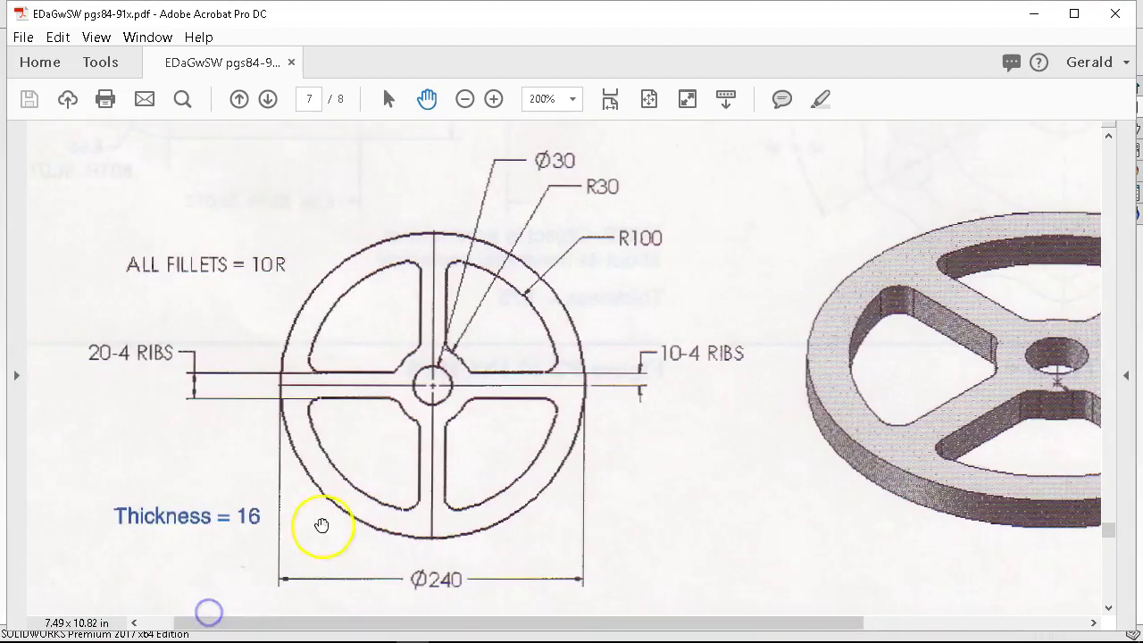
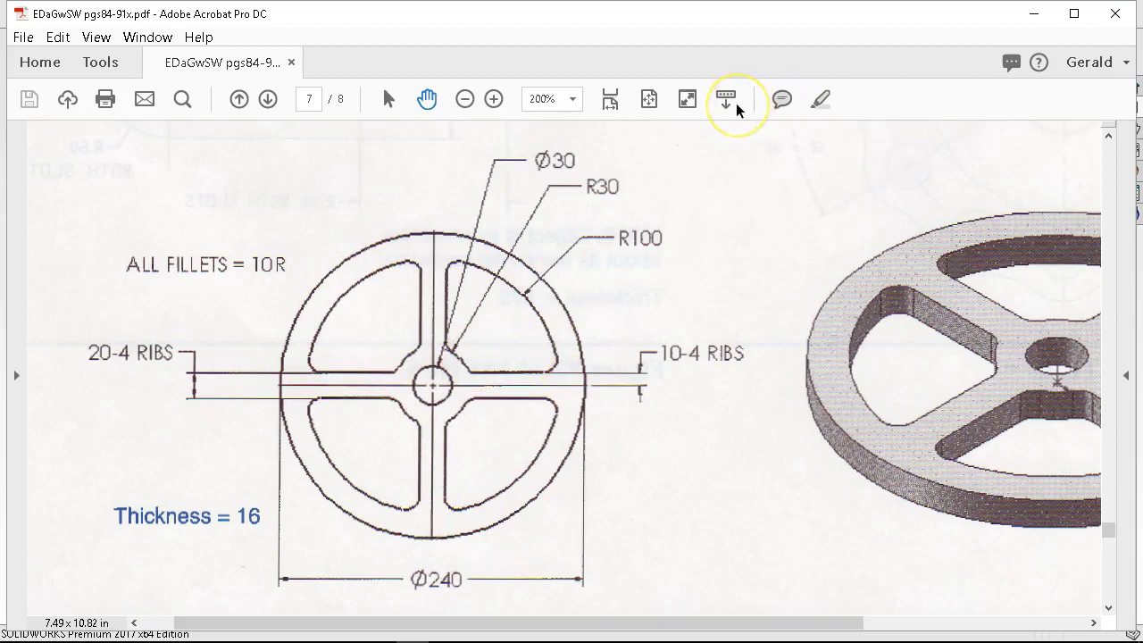
pyautogui.click(1037, 16)
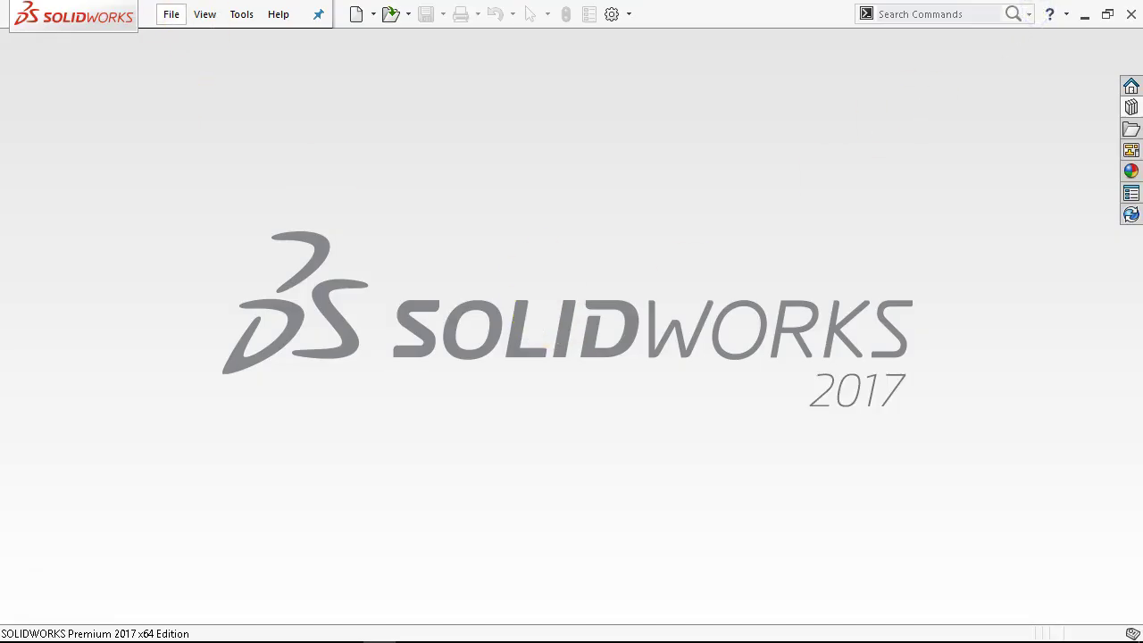
# - Create a new part from the Part Metric template and open a sketch on the Front Plane
pyautogui.click(171, 13)
pyautogui.click(201, 45)
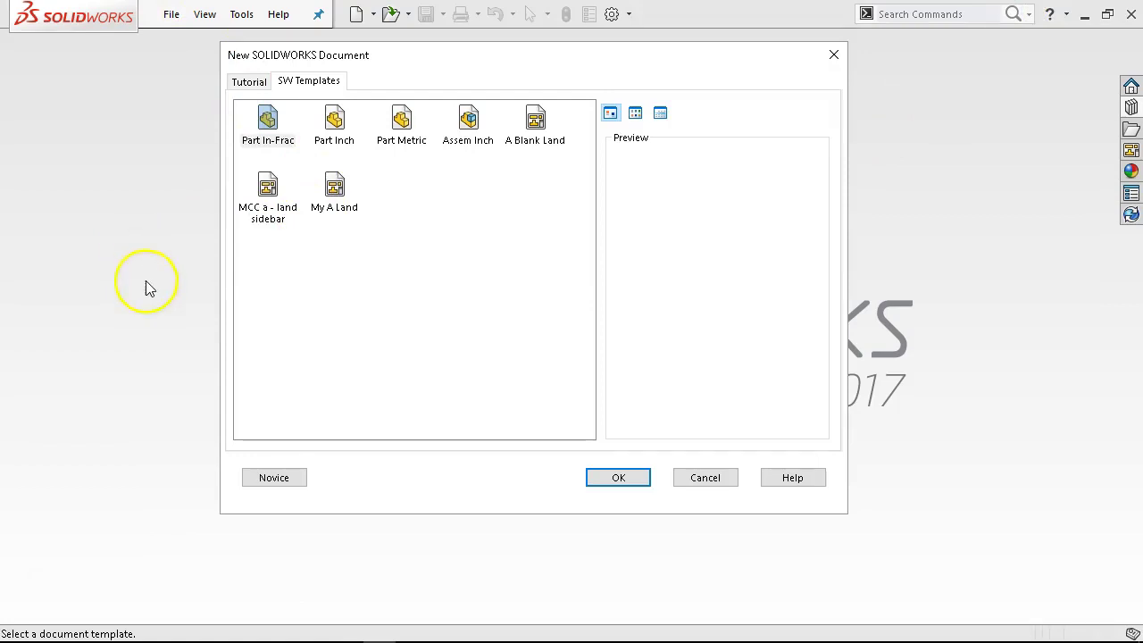
pyautogui.doubleClick(401, 121)
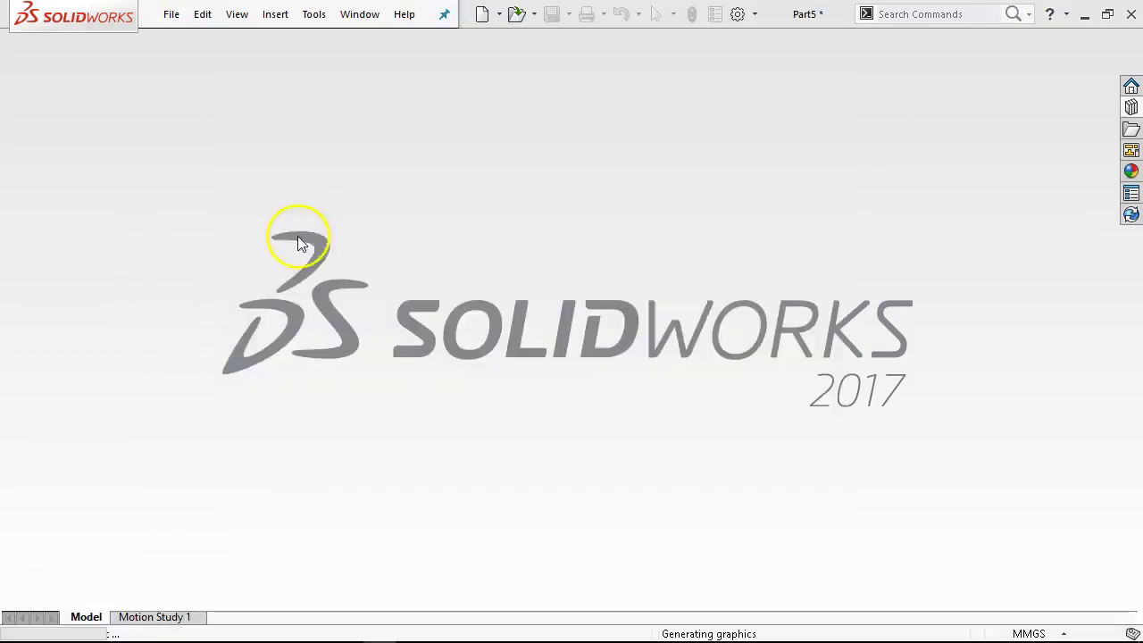
pyautogui.click(63, 300)
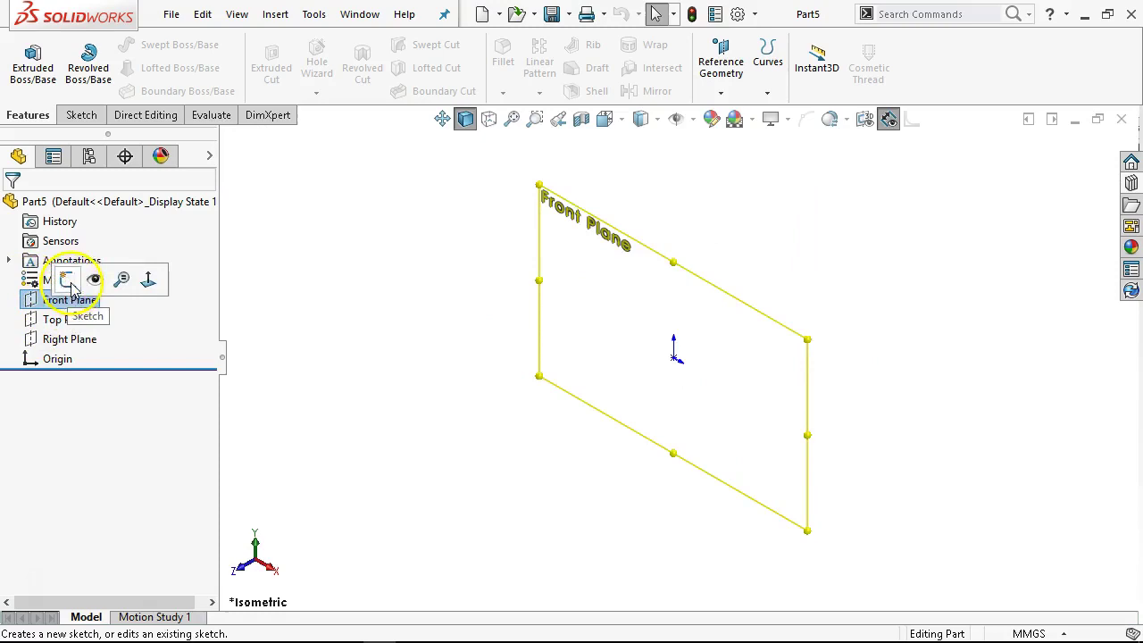
pyautogui.click(70, 282)
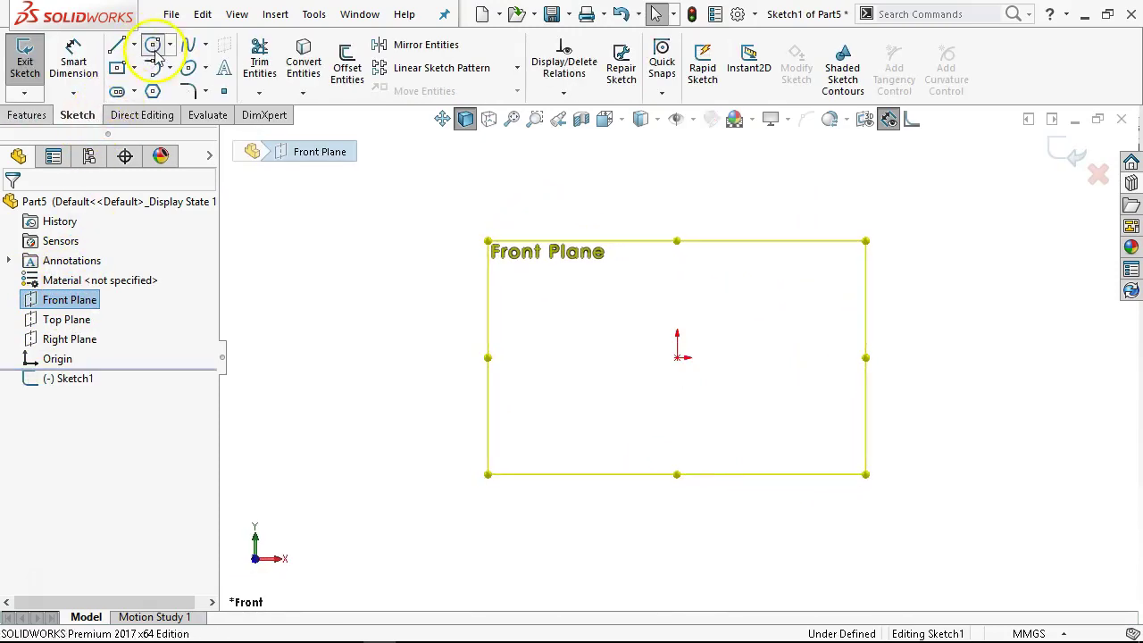
# - Sketch the wheel's outer circle centred on the origin and set its diameter to 240 mm
pyautogui.click(156, 49)
pyautogui.click(677, 358)
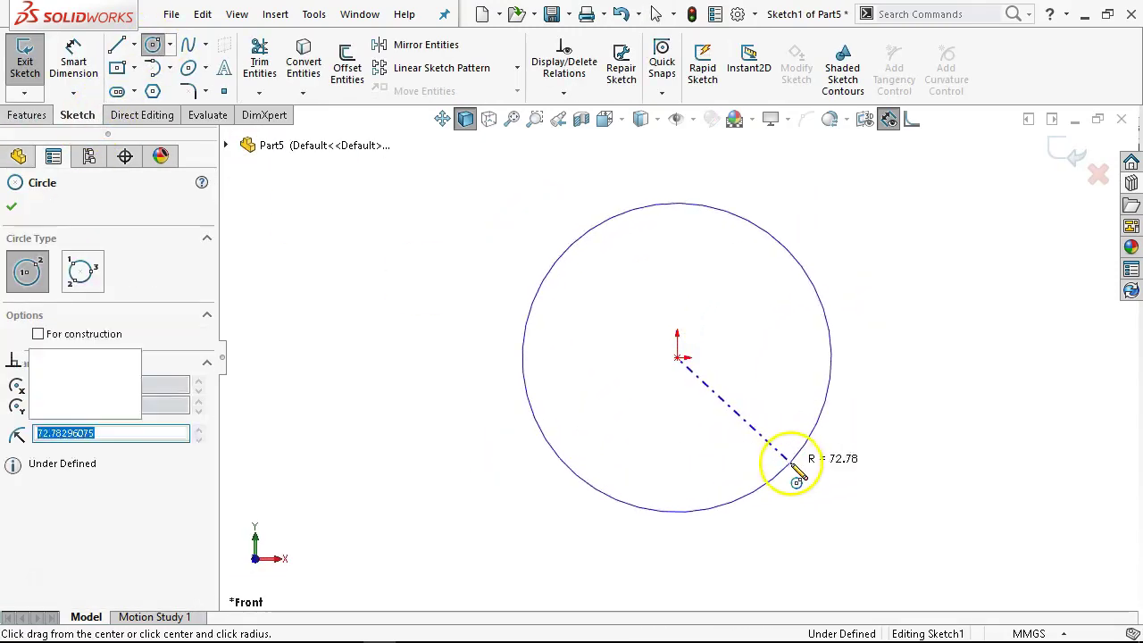
pyautogui.click(798, 473)
pyautogui.rightClick(866, 299)
pyautogui.click(868, 238)
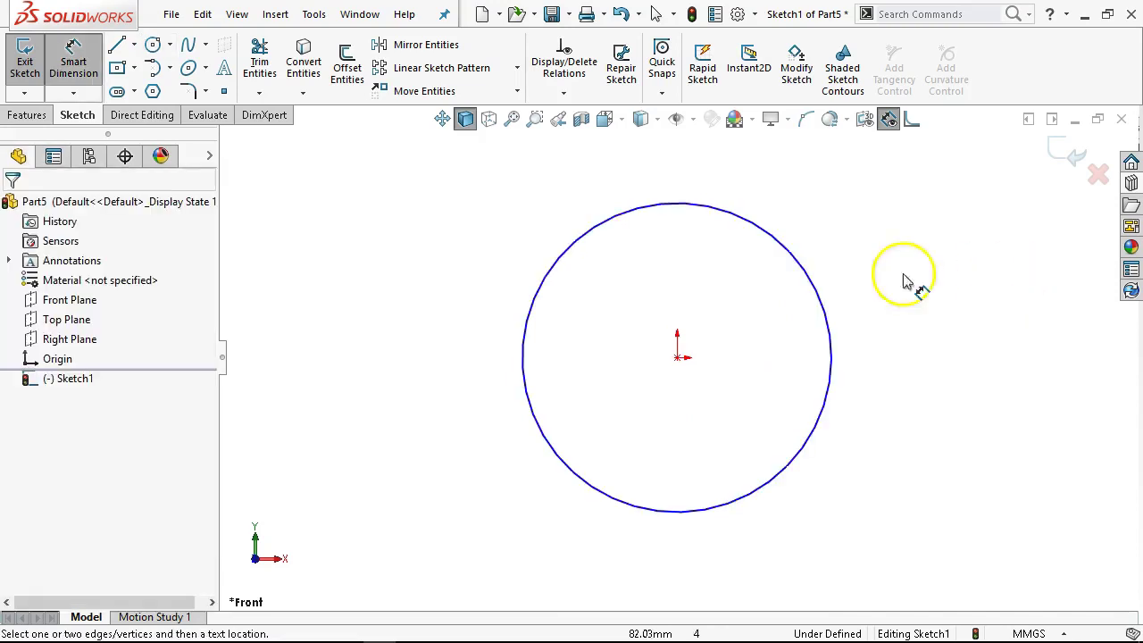
pyautogui.click(806, 261)
pyautogui.click(888, 184)
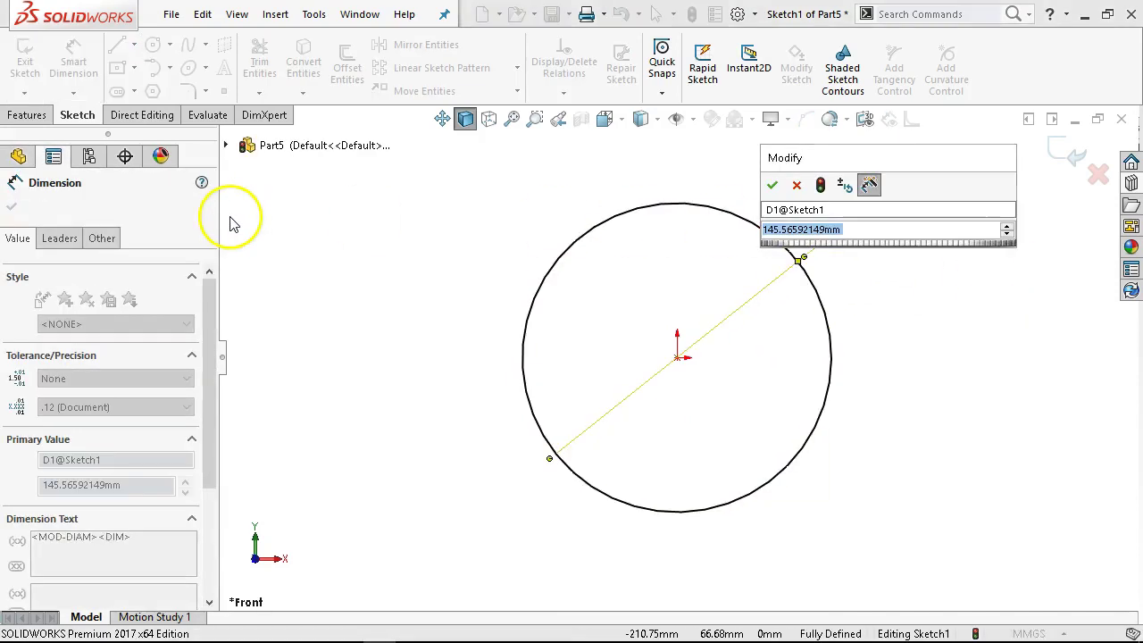
pyautogui.write('240')
pyautogui.press('Return')
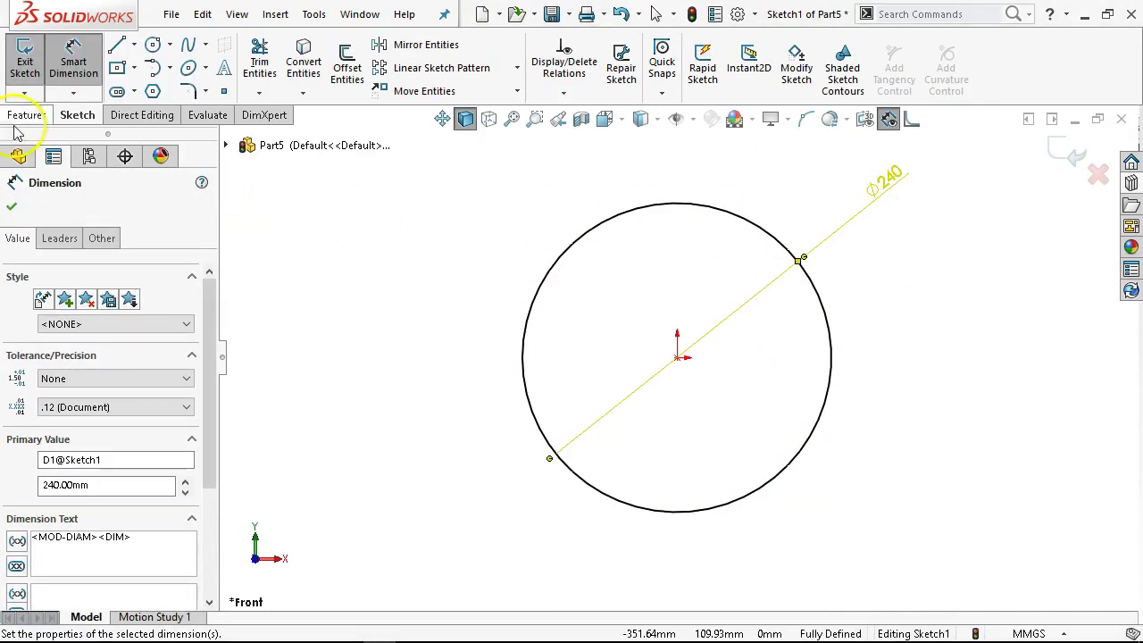
pyautogui.rightClick(465, 254)
pyautogui.click(500, 309)
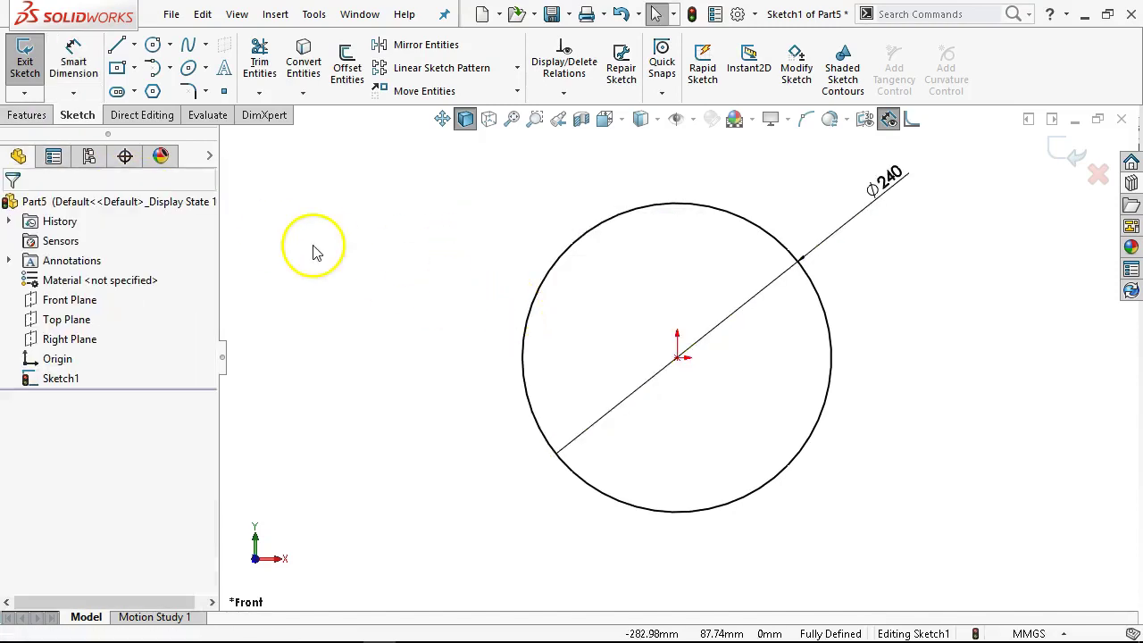
# - Draw a horizontal infinite-length construction line through the origin
pyautogui.click(135, 45)
pyautogui.click(134, 82)
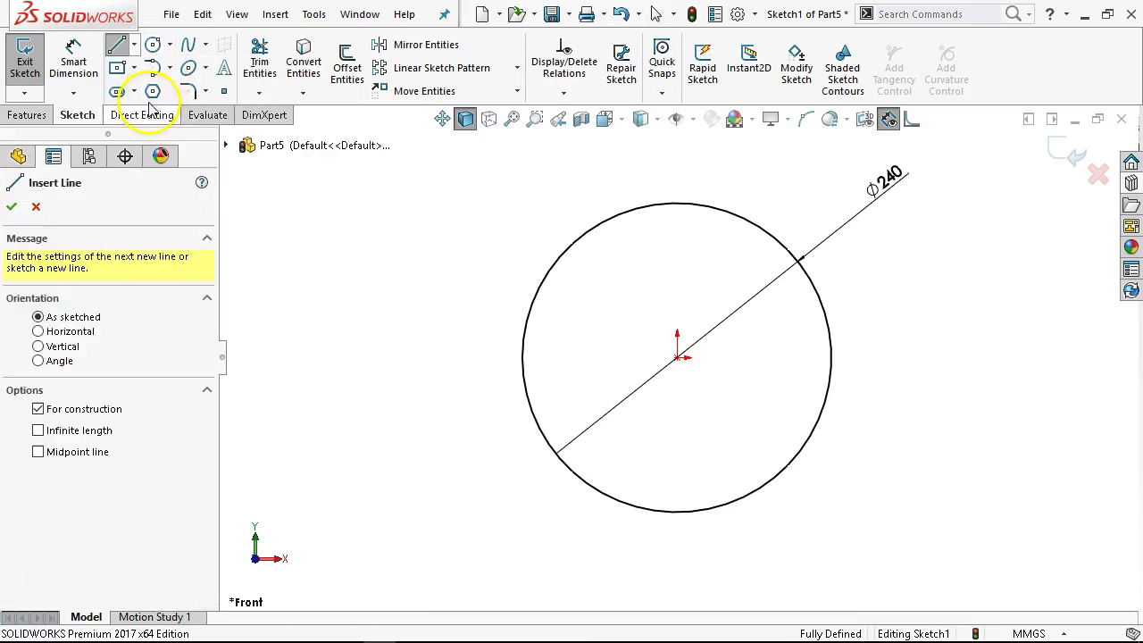
pyautogui.click(68, 330)
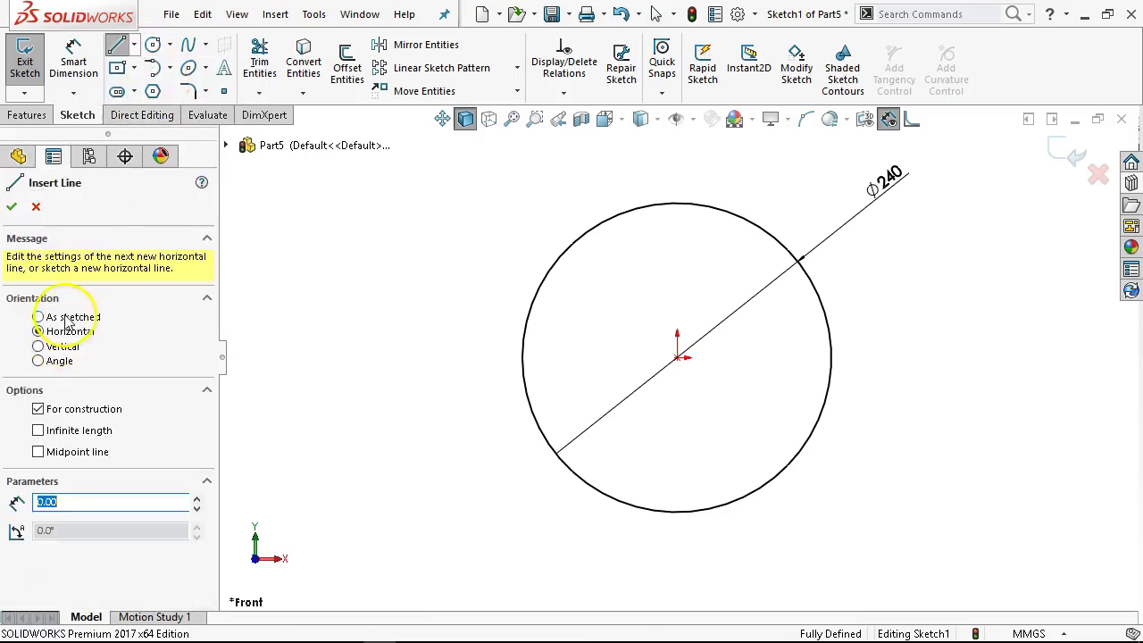
pyautogui.click(45, 433)
pyautogui.click(678, 357)
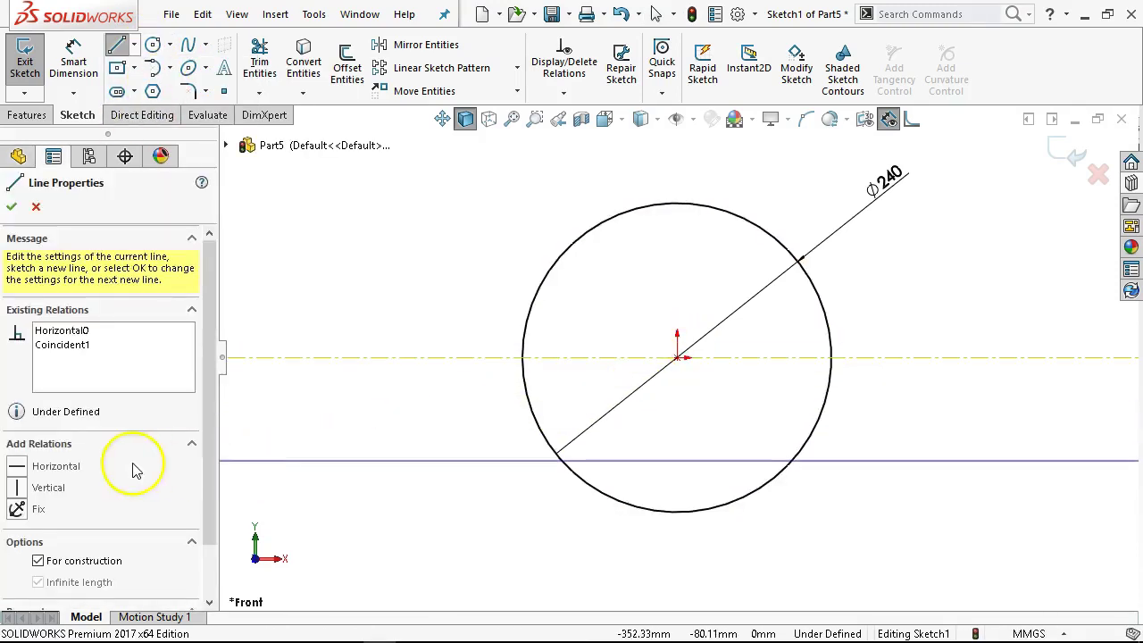
pyautogui.click(15, 206)
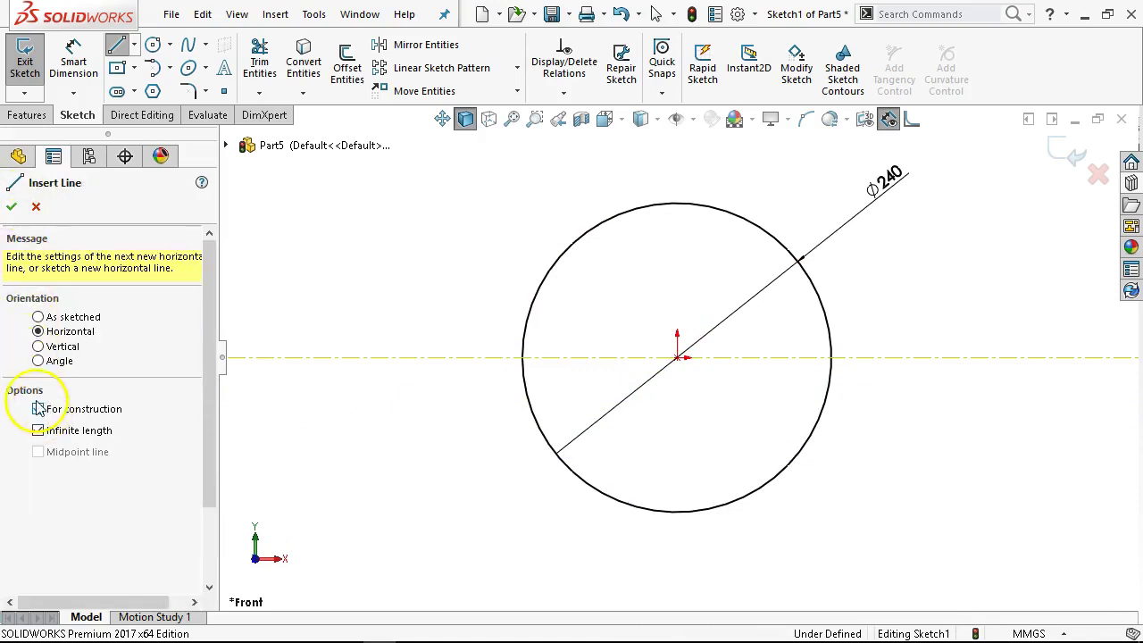
# - Draw a vertical infinite-length construction line and make it coincident with the origin
pyautogui.click(38, 347)
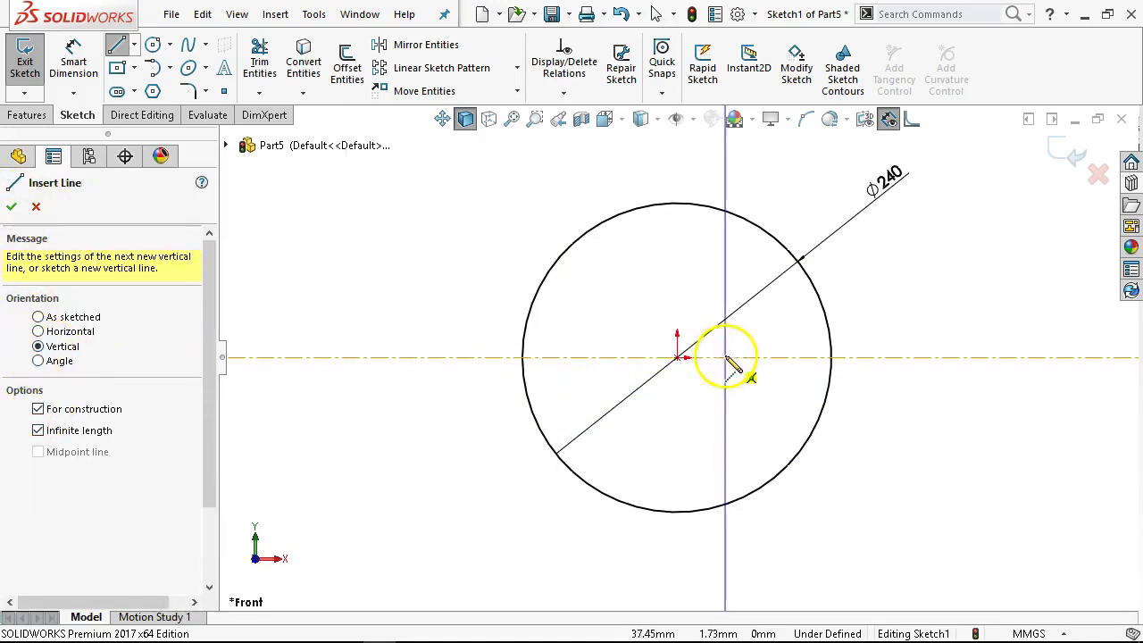
pyautogui.click(677, 358)
pyautogui.click(15, 206)
pyautogui.rightClick(454, 234)
pyautogui.click(493, 268)
pyautogui.scroll(-4, 697, 326)
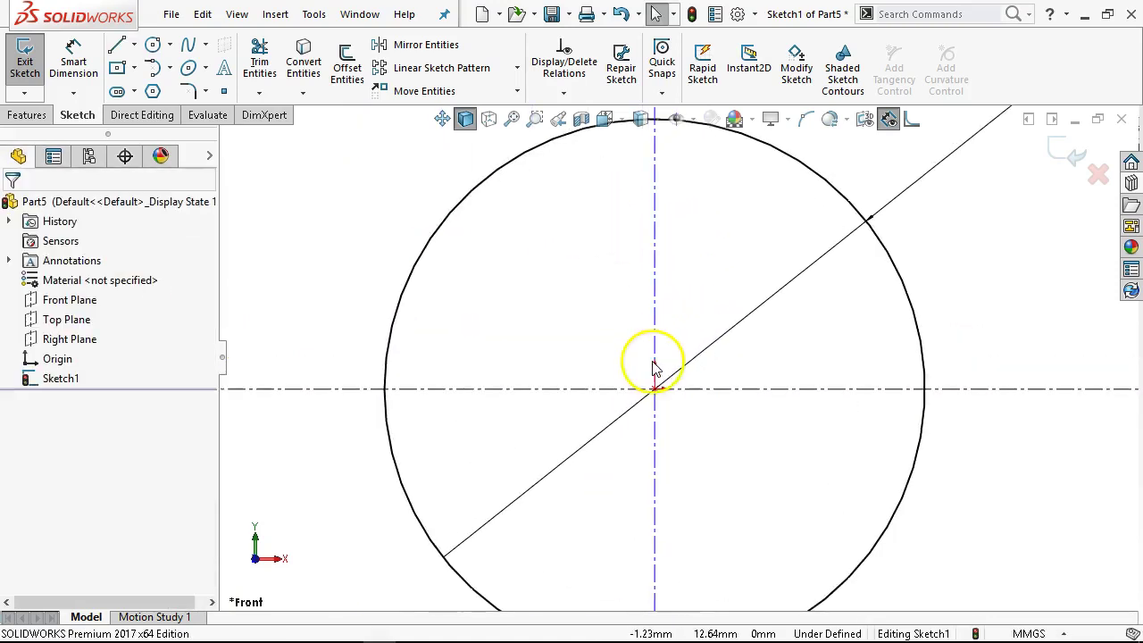
pyautogui.click(656, 349)
pyautogui.click(595, 298)
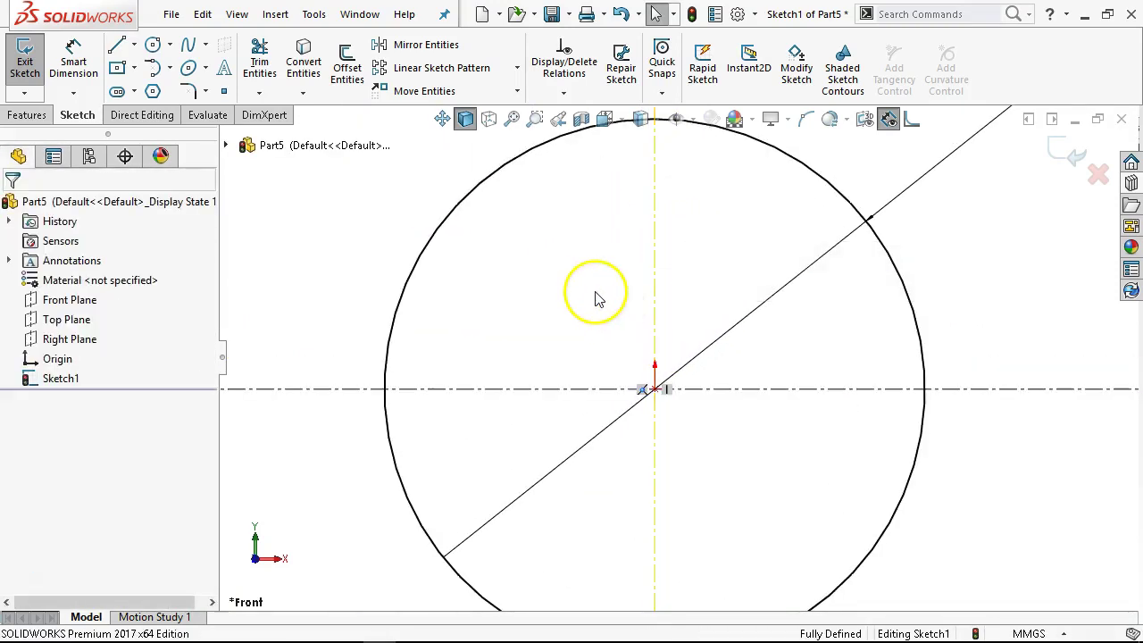
# - Sketch a hub circle about 50 mm in diameter centred on the origin and check the hub radius in the PDF drawing
pyautogui.click(152, 44)
pyautogui.click(655, 390)
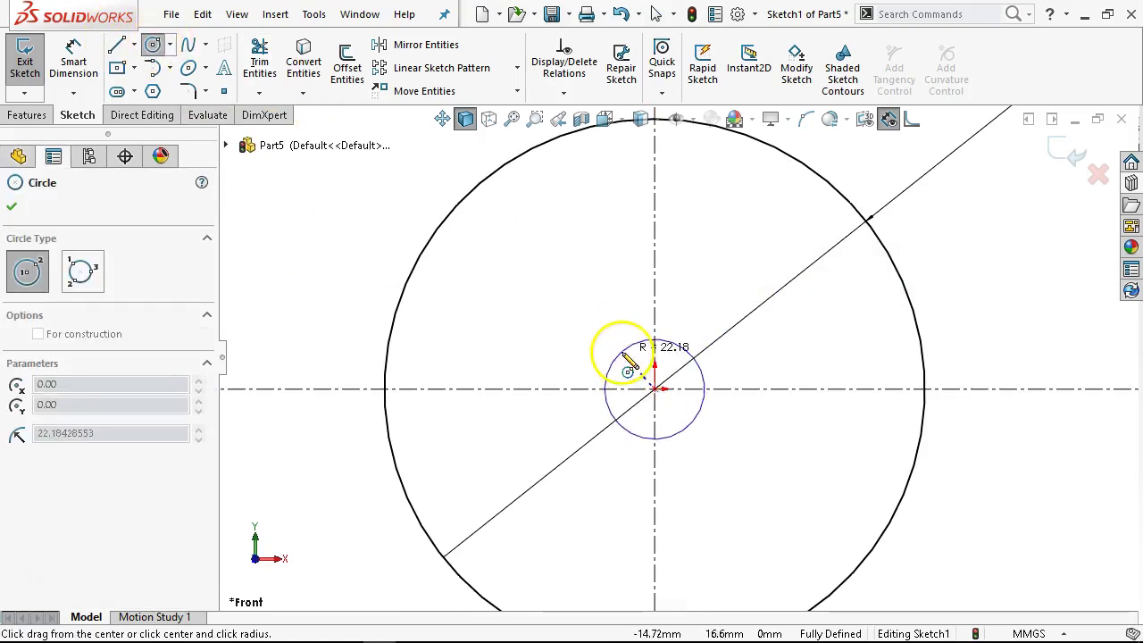
pyautogui.click(616, 351)
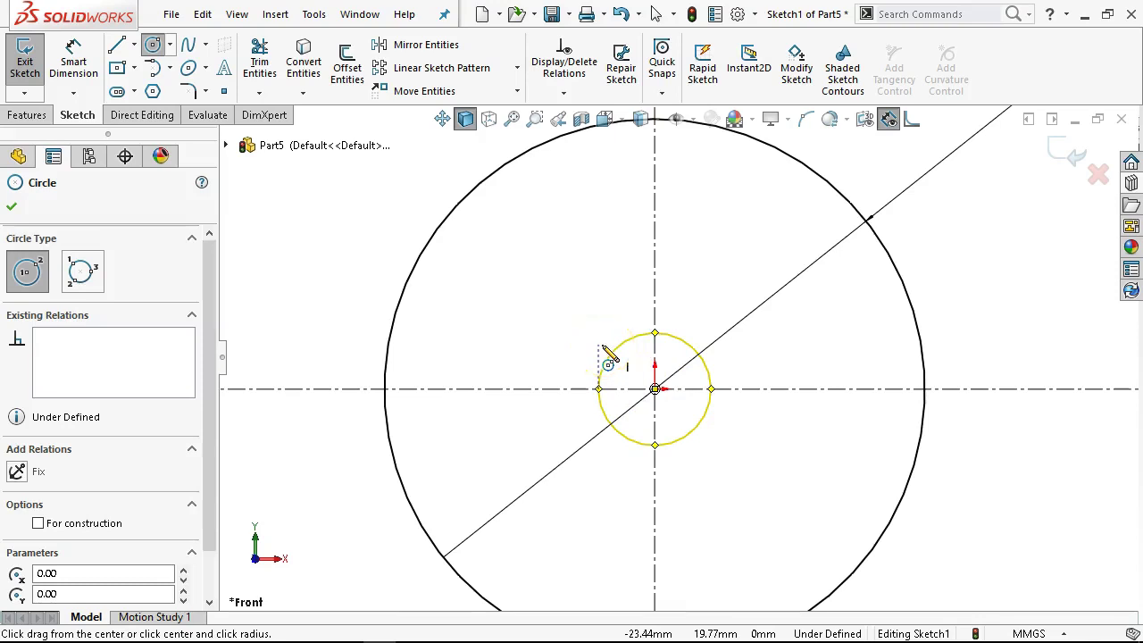
pyautogui.moveTo(471, 636)
pyautogui.click(412, 630)
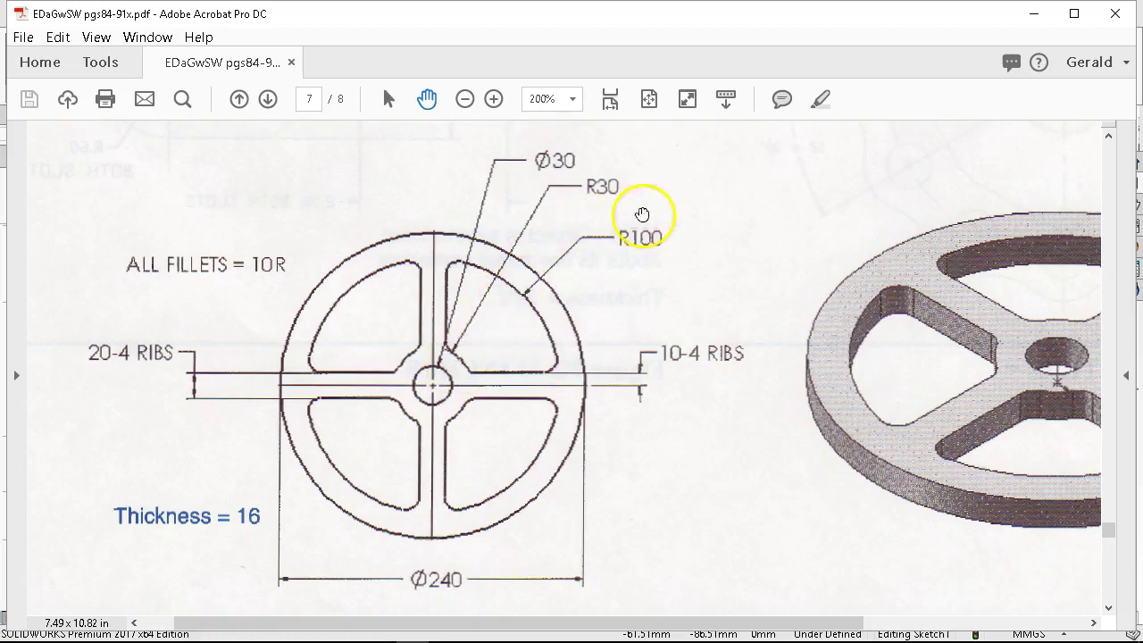
pyautogui.click(1032, 19)
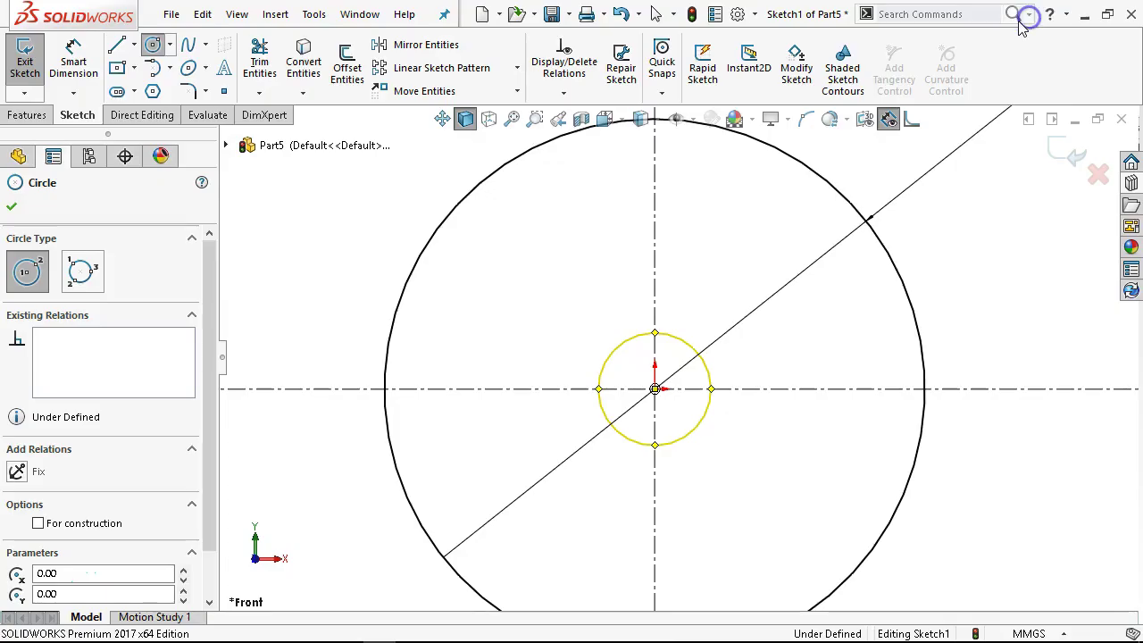
# - Dimension the hub circle's diameter and set it to 60 mm
pyautogui.click(73, 55)
pyautogui.click(627, 339)
pyautogui.click(362, 303)
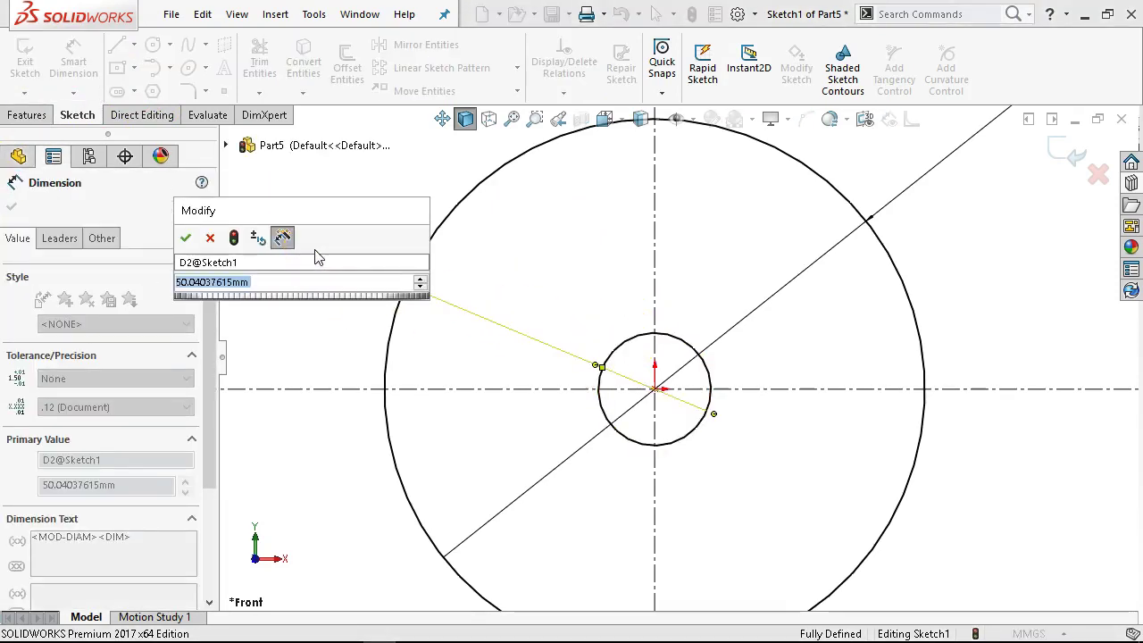
pyautogui.write('60')
pyautogui.press('Return')
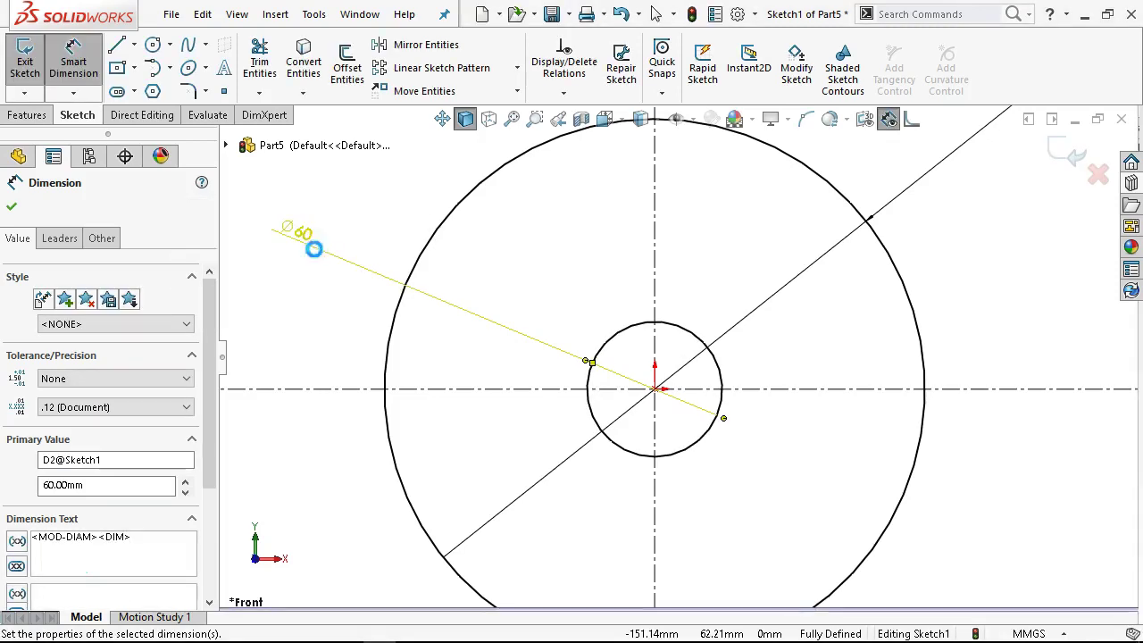
pyautogui.rightClick(361, 220)
pyautogui.click(414, 271)
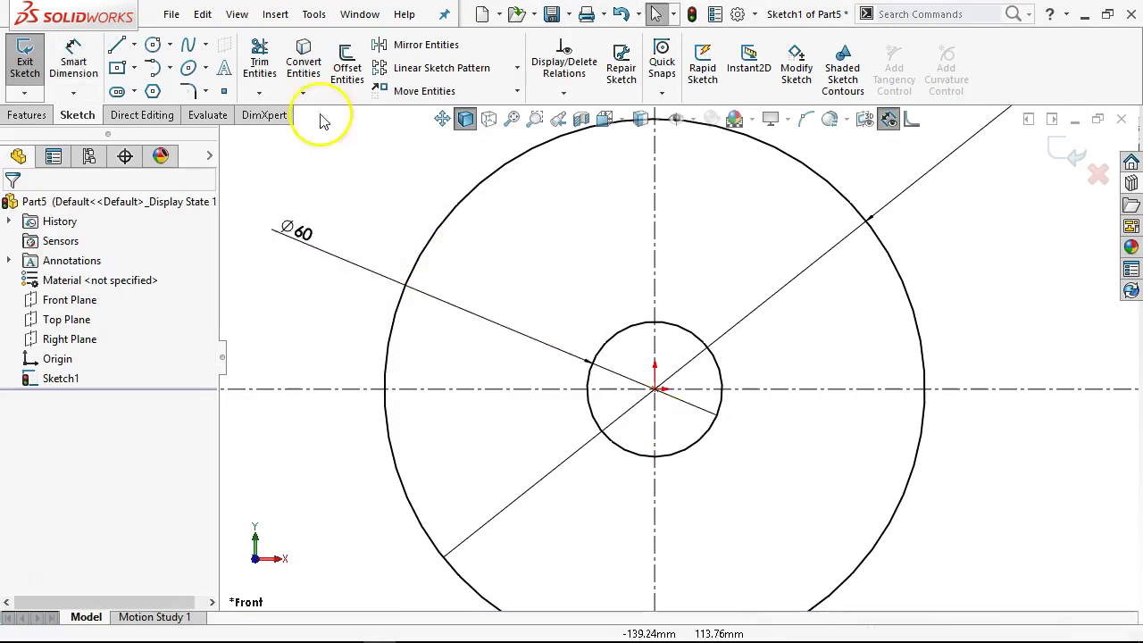
pyautogui.click(170, 67)
pyautogui.click(206, 68)
pyautogui.click(169, 44)
pyautogui.click(198, 70)
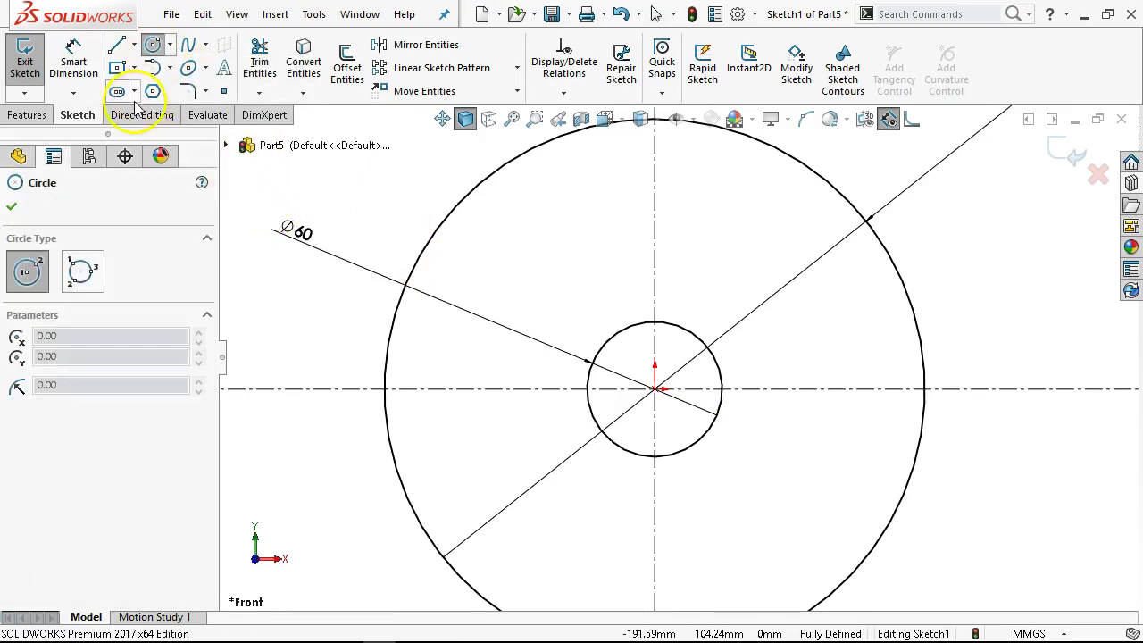
pyautogui.press('Escape')
# - Draw a centerpoint arc of about 105 mm radius centred on the origin in the wheel's upper-left quadrant
pyautogui.click(169, 67)
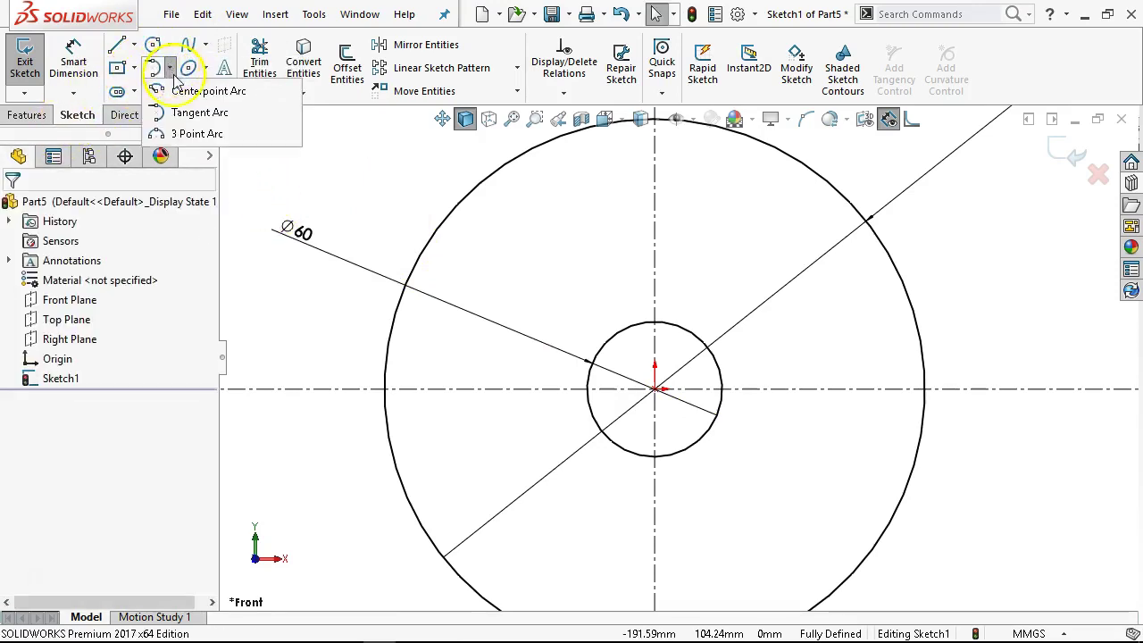
pyautogui.click(199, 91)
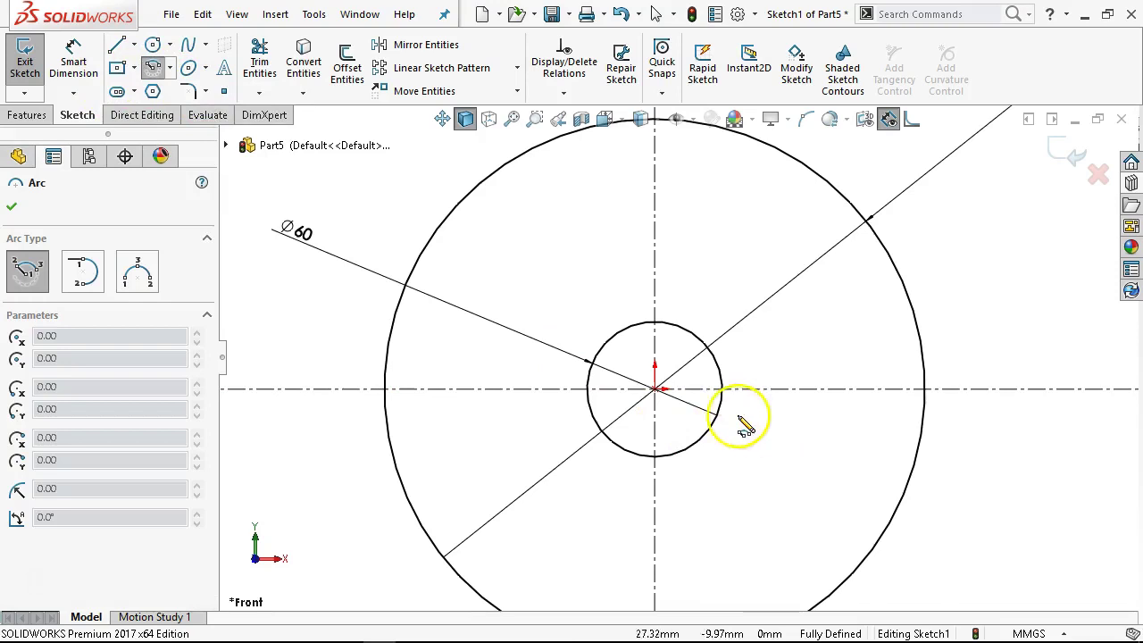
pyautogui.click(655, 389)
pyautogui.click(426, 351)
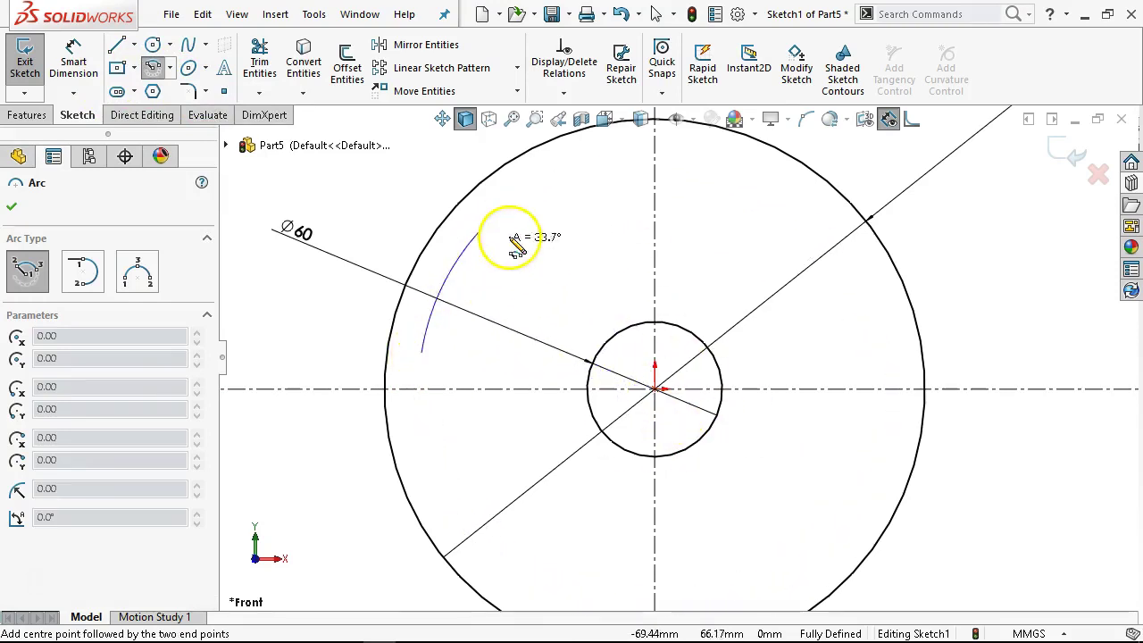
pyautogui.click(629, 195)
# - Dimension the arc's radius and set it to 100 mm
pyautogui.rightClick(630, 196)
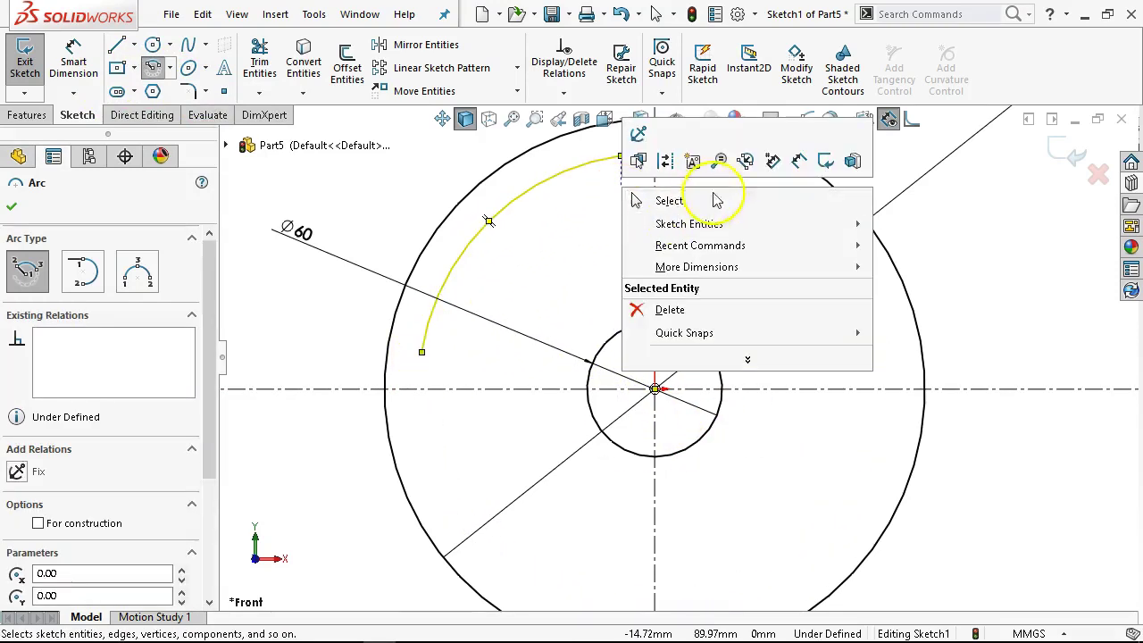
pyautogui.click(791, 158)
pyautogui.click(490, 236)
pyautogui.click(370, 191)
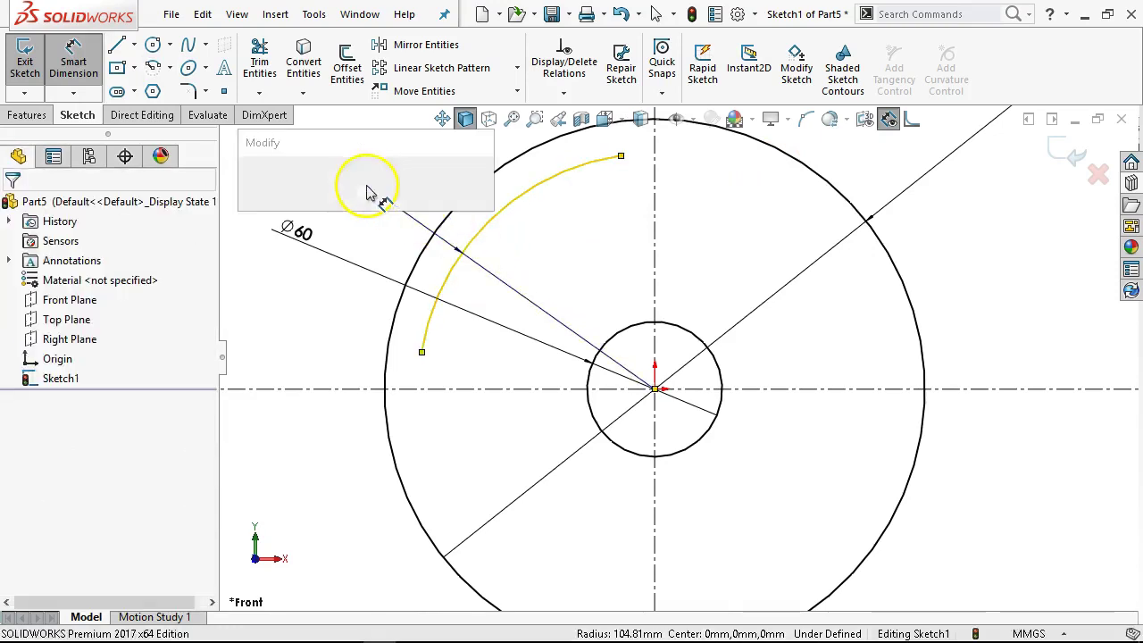
pyautogui.write('100')
pyautogui.press('Return')
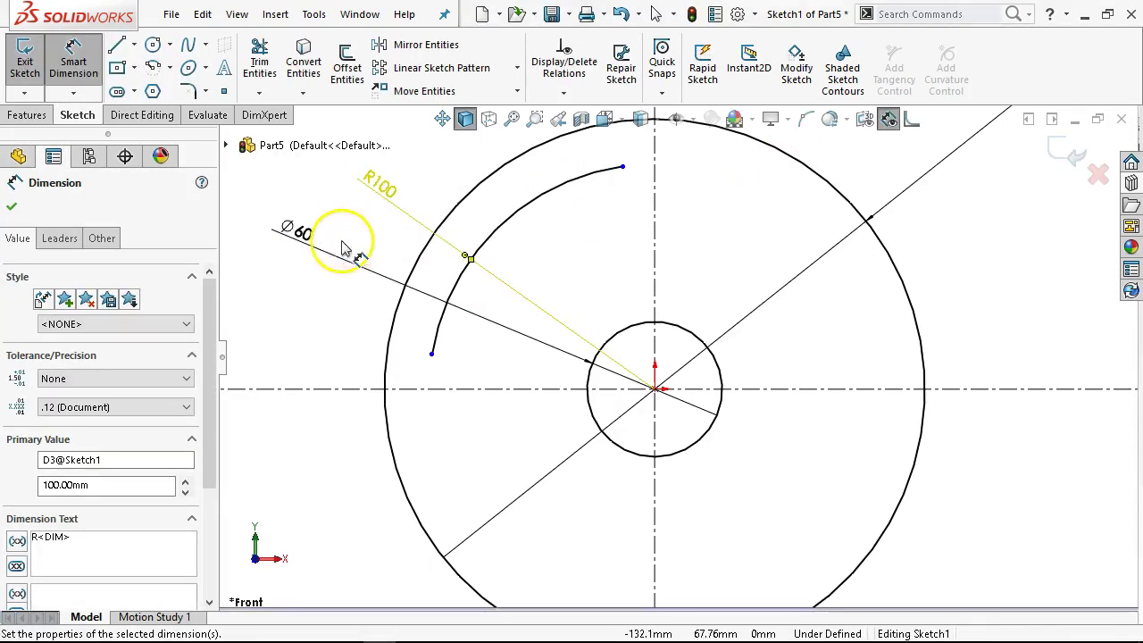
# - Draw a vertical line from the arc's upper end and a horizontal line from its lower end, both reaching the hub circle
pyautogui.click(117, 48)
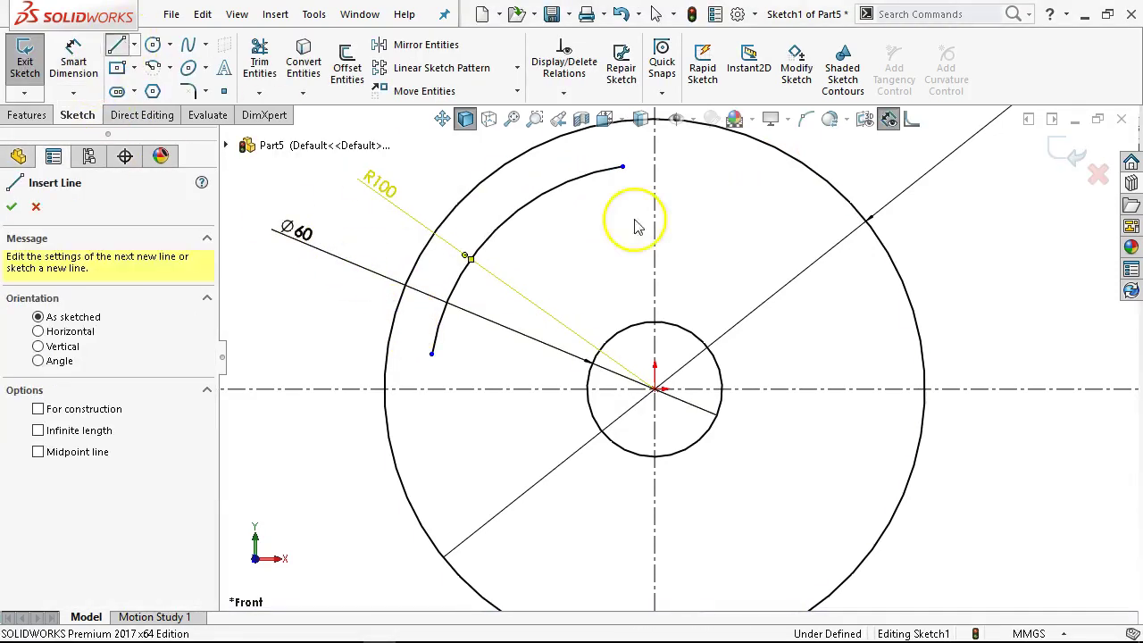
pyautogui.click(623, 168)
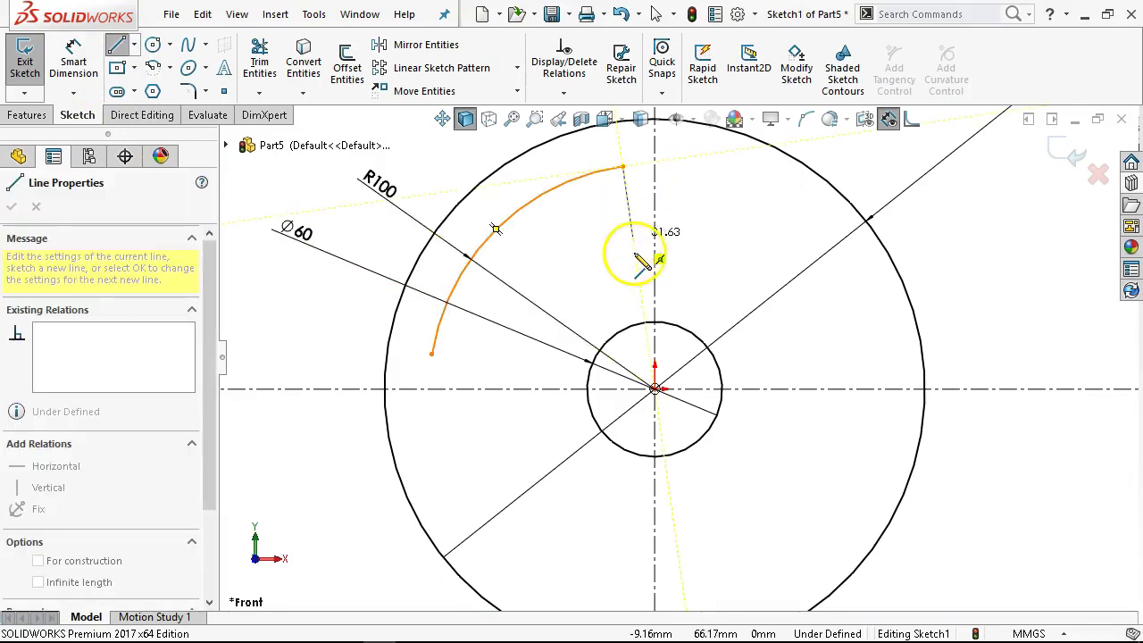
pyautogui.doubleClick(622, 331)
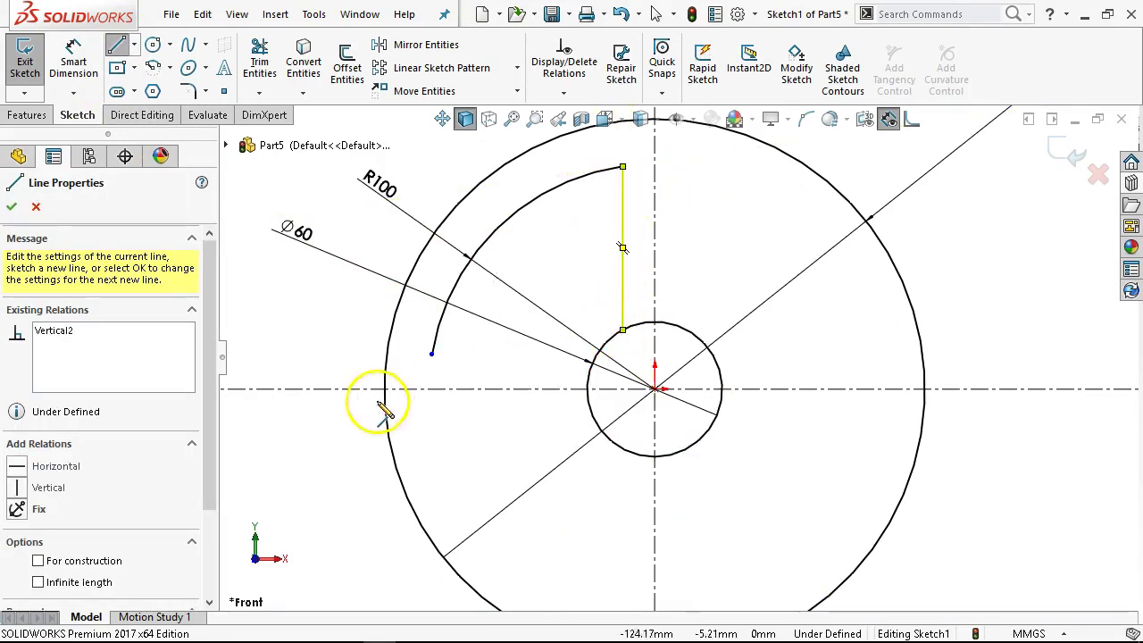
pyautogui.click(431, 354)
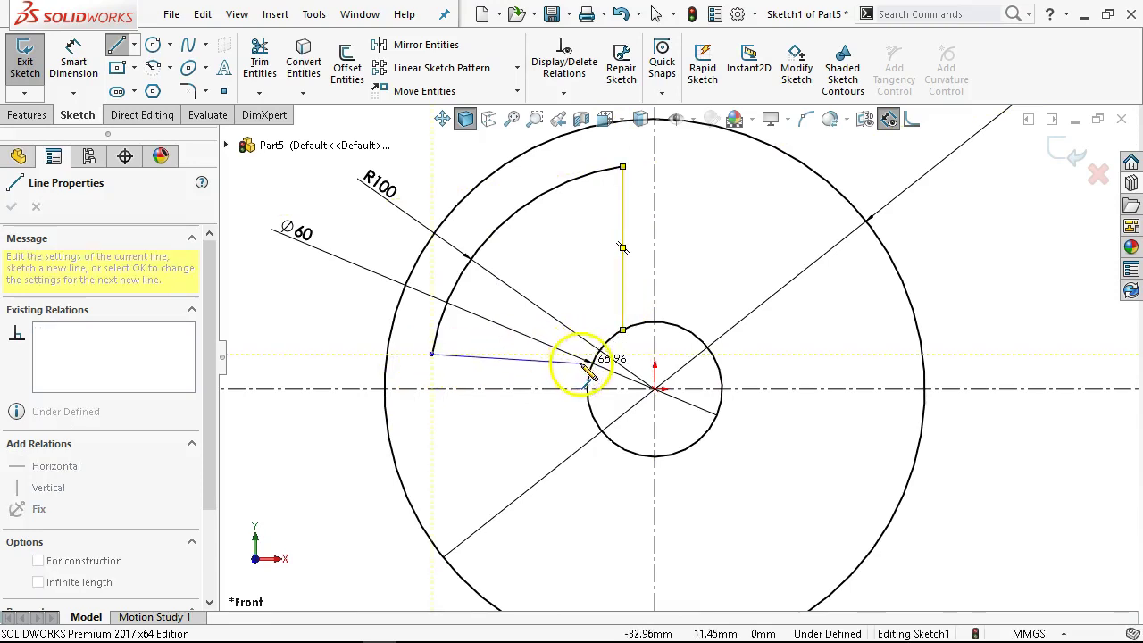
pyautogui.doubleClick(593, 365)
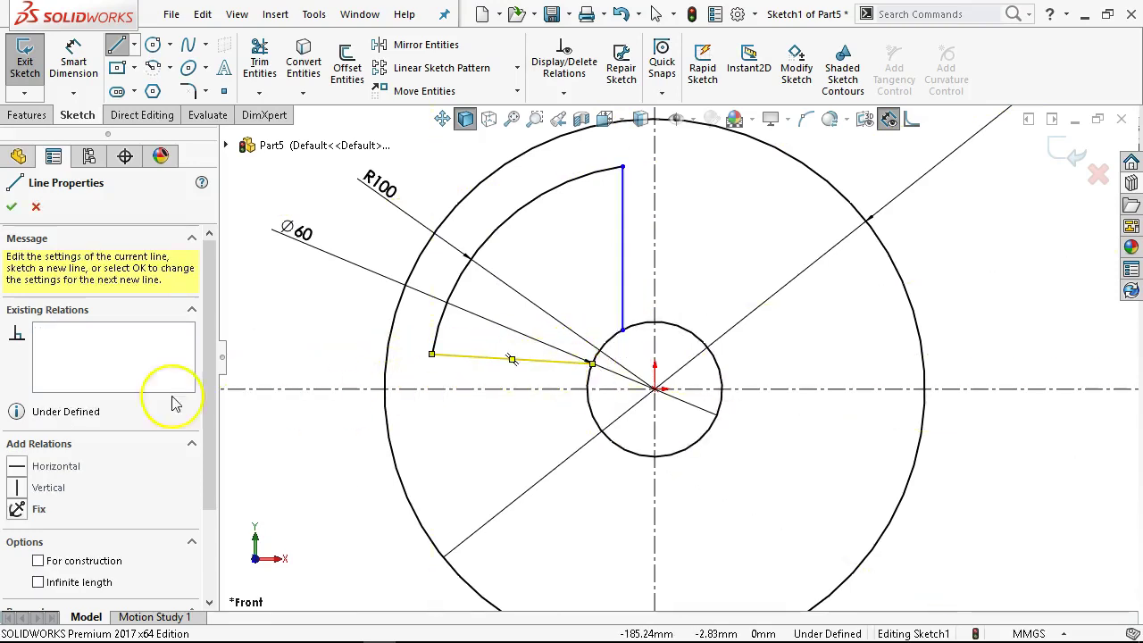
pyautogui.click(36, 467)
# - Dimension the horizontal rib line about the horizontal centerline as a doubled distance and set it to 20 mm
pyautogui.click(73, 61)
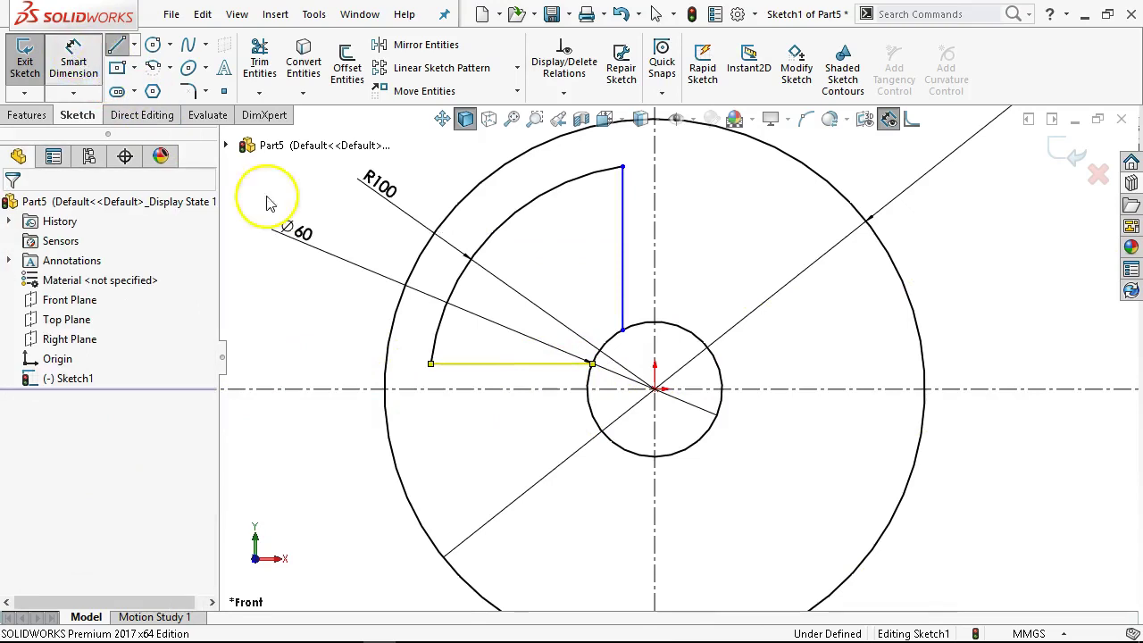
pyautogui.click(490, 366)
pyautogui.click(461, 390)
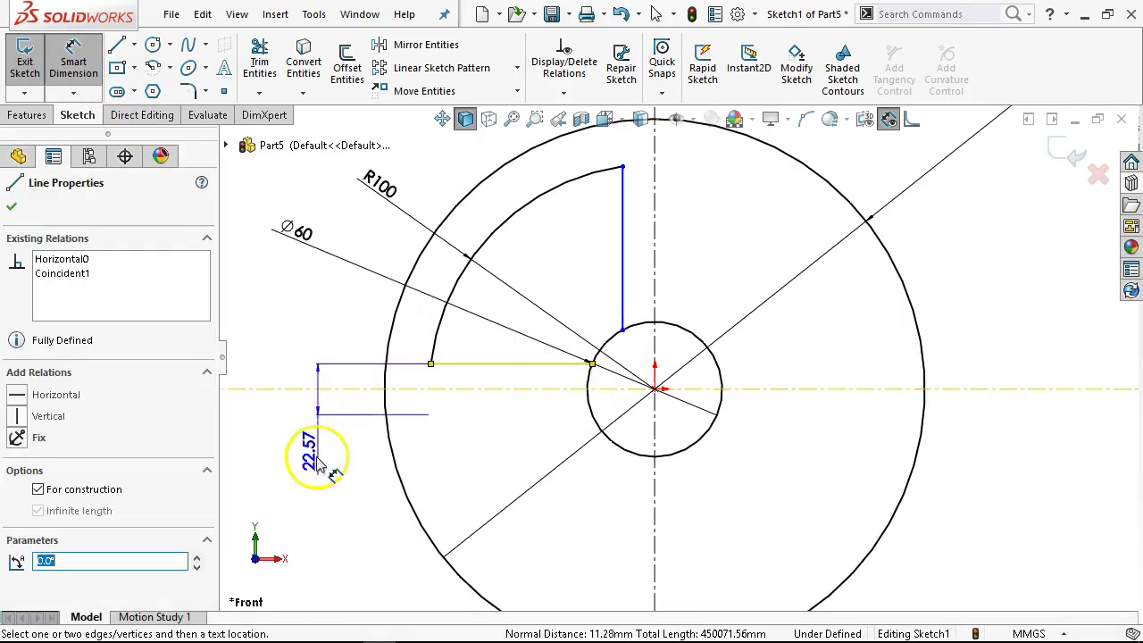
pyautogui.click(317, 474)
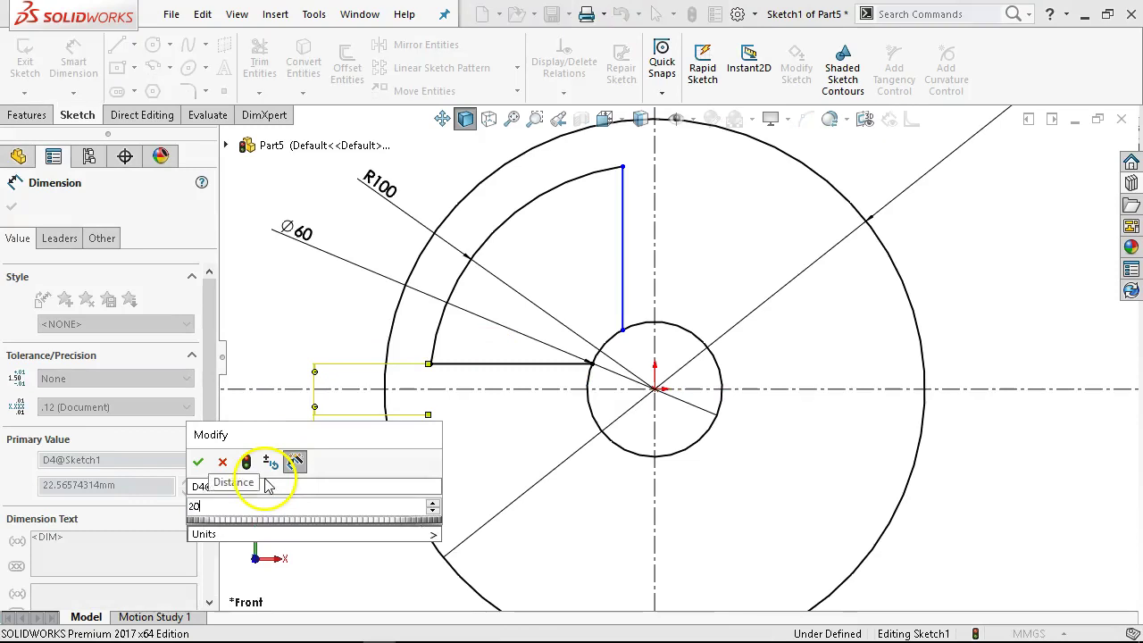
pyautogui.press('Return')
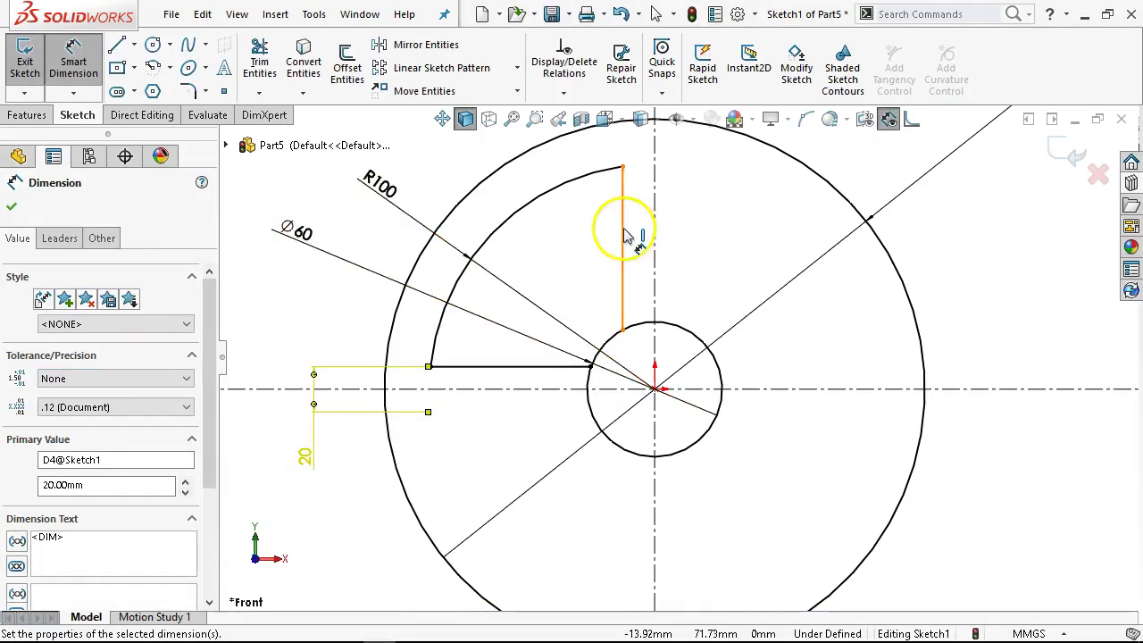
# - Dimension the vertical rib line from the vertical centerline and convert the dimension to a doubled distance
pyautogui.click(625, 239)
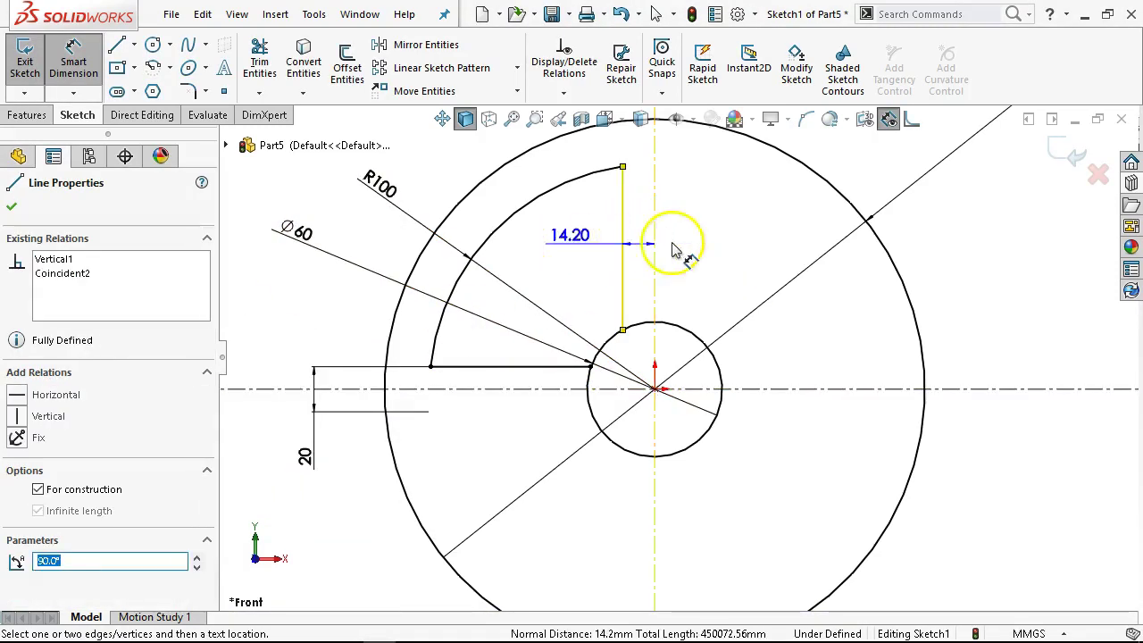
pyautogui.scroll(2, 590, 148)
pyautogui.click(545, 176)
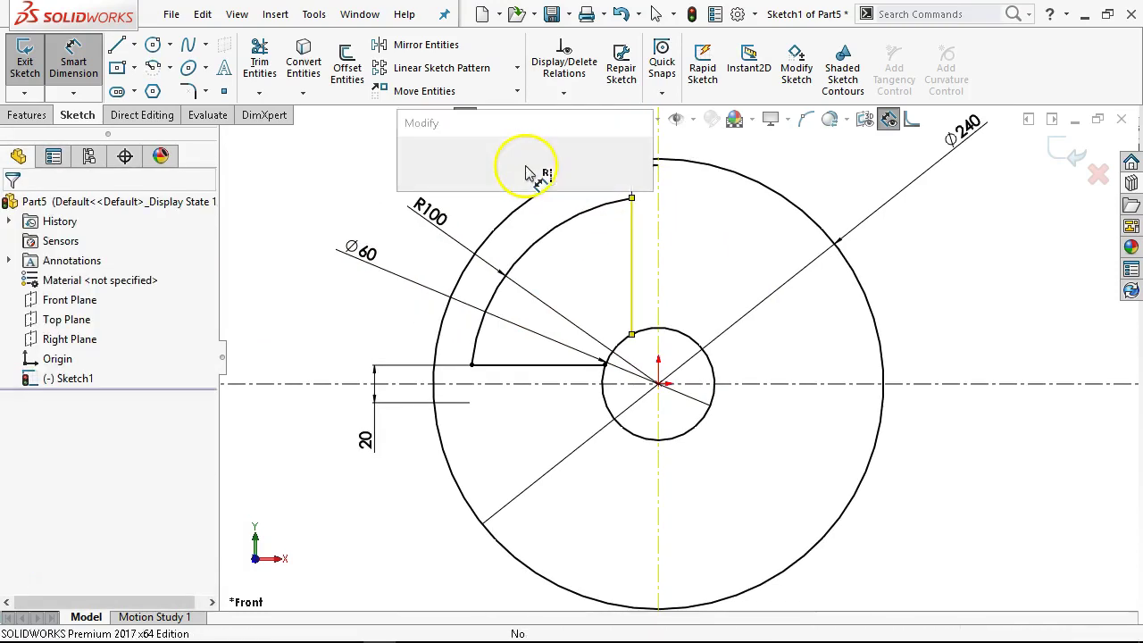
pyautogui.click(434, 164)
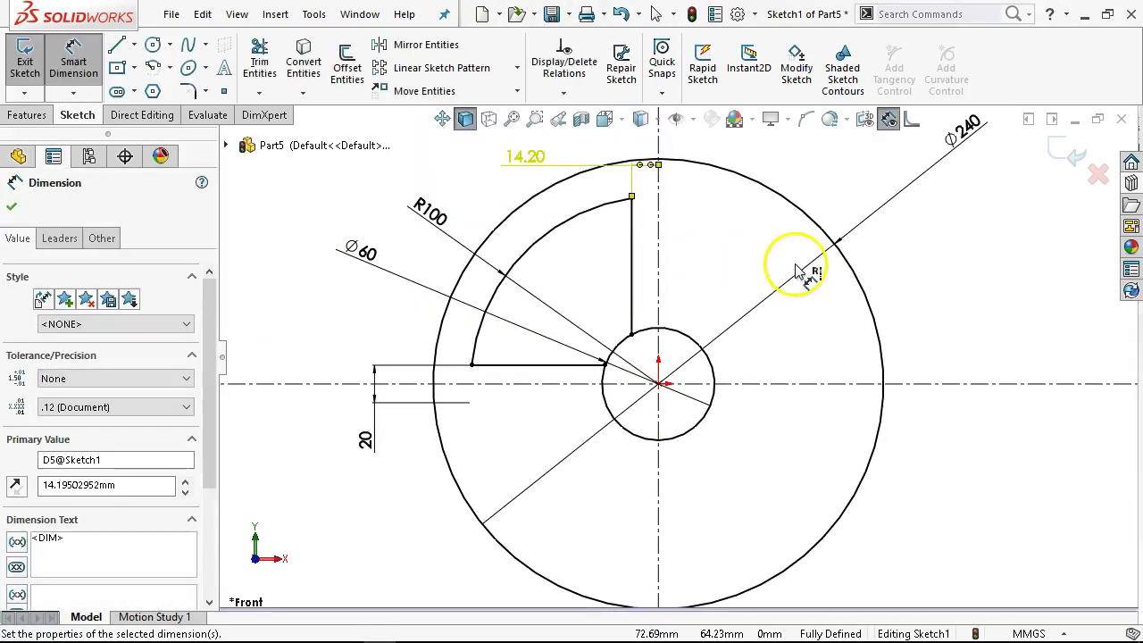
pyautogui.click(46, 241)
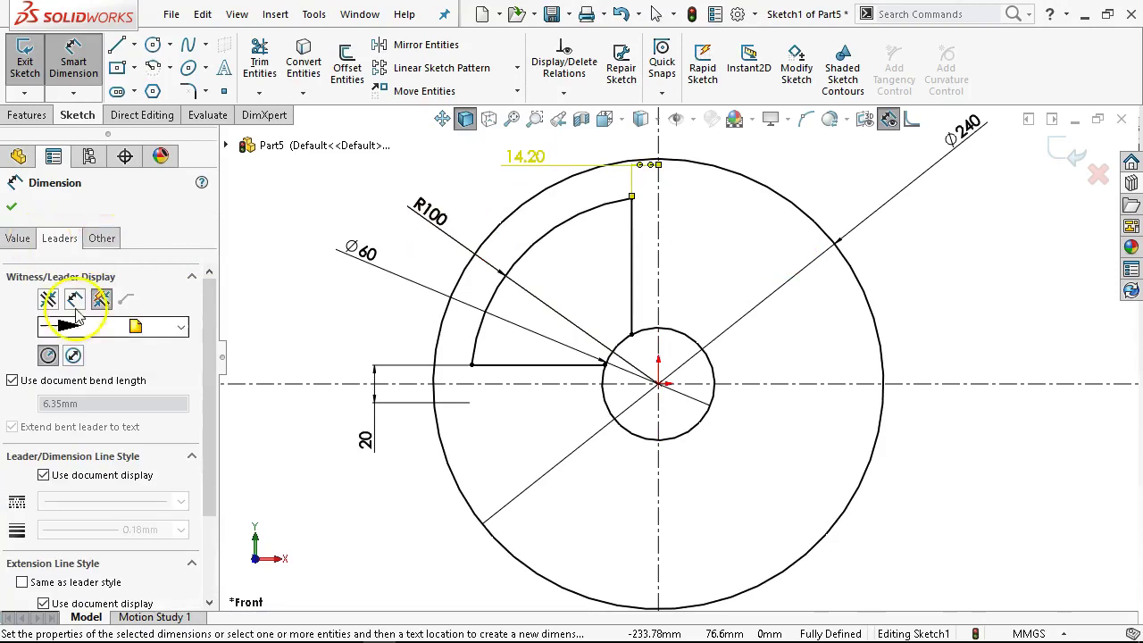
pyautogui.click(73, 356)
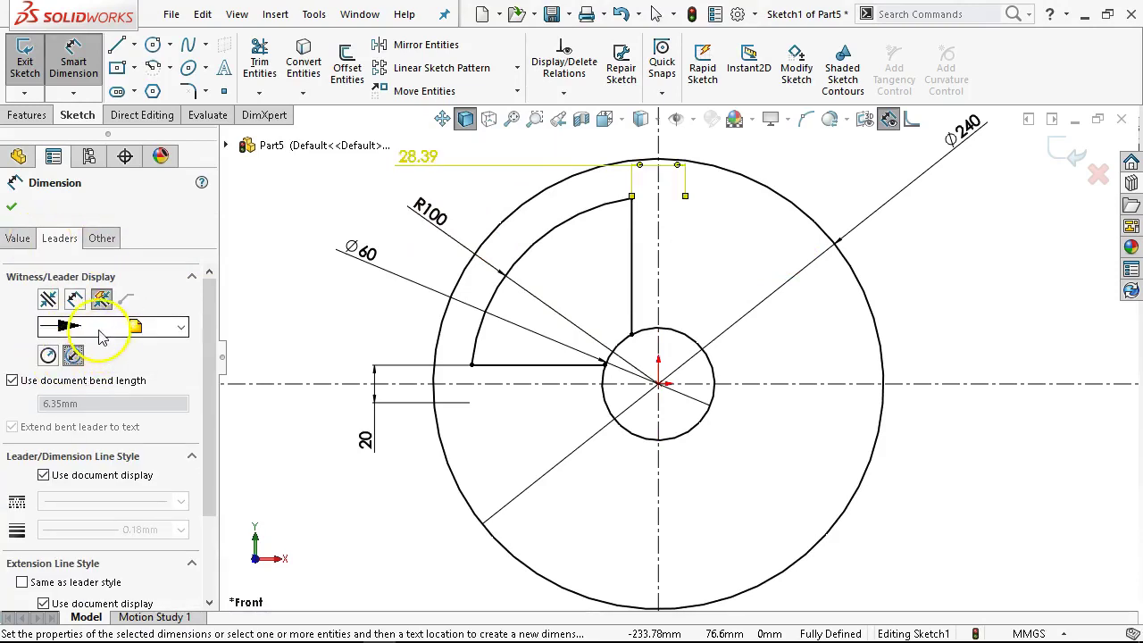
pyautogui.click(10, 209)
# - Move the vertical rib's width dimension to the other side of the centerline and set it to 20 mm
pyautogui.moveTo(418, 157); pyautogui.dragTo(773, 153)
pyautogui.doubleClick(773, 153)
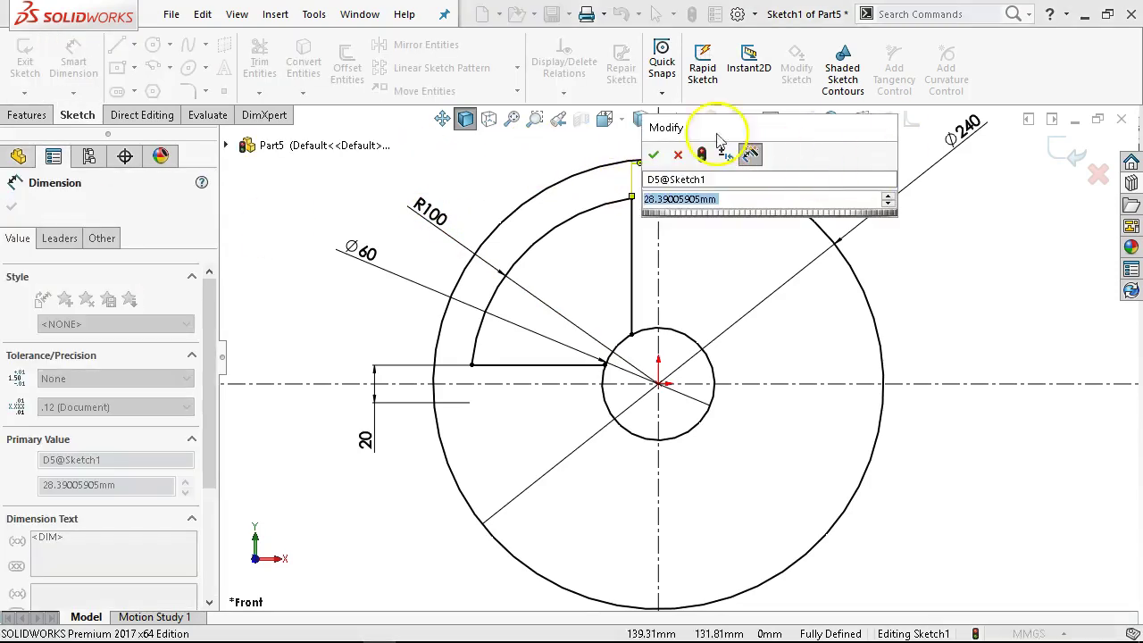
pyautogui.write('2')
pyautogui.press('Return')
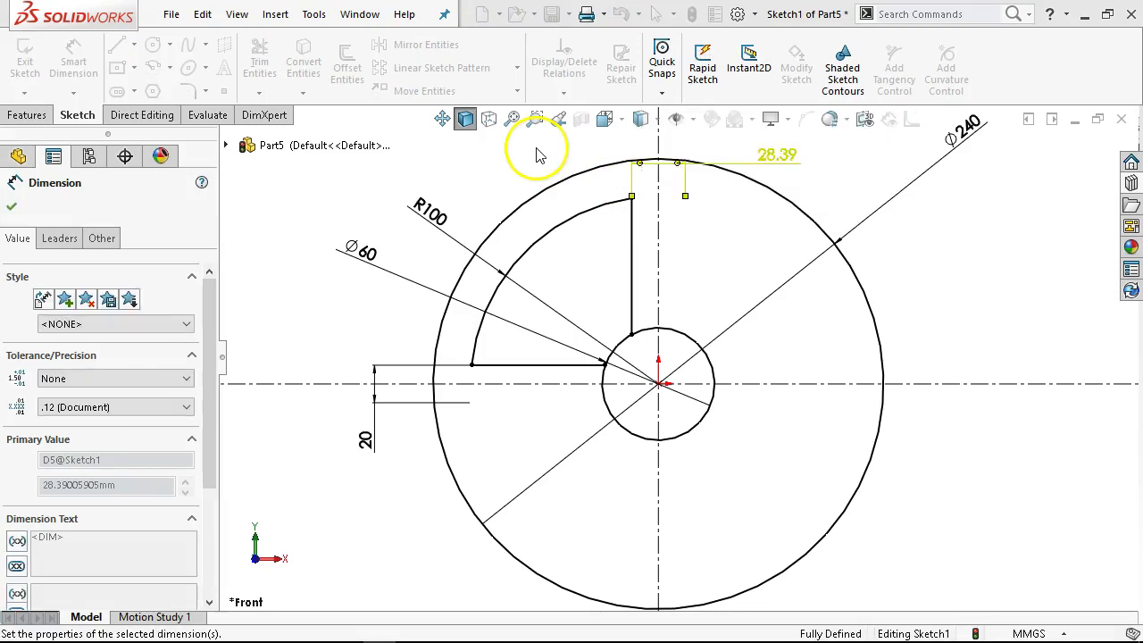
pyautogui.click(11, 207)
# - Circular-pattern the arc and both rib lines about the origin as 4 equally spaced instances over 360°, and raise the vertical rib's width dimension above the rim
pyautogui.click(553, 230)
pyautogui.keyDown('ctrl'); pyautogui.click(640, 277); pyautogui.keyUp('ctrl')
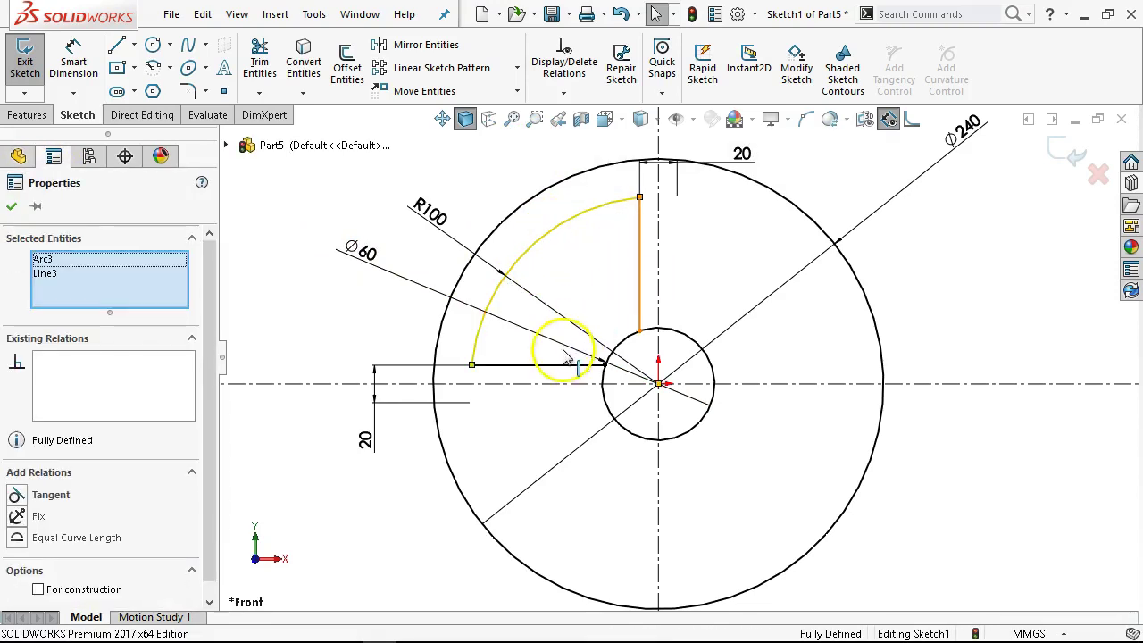
pyautogui.keyDown('ctrl'); pyautogui.click(537, 365); pyautogui.keyUp('ctrl')
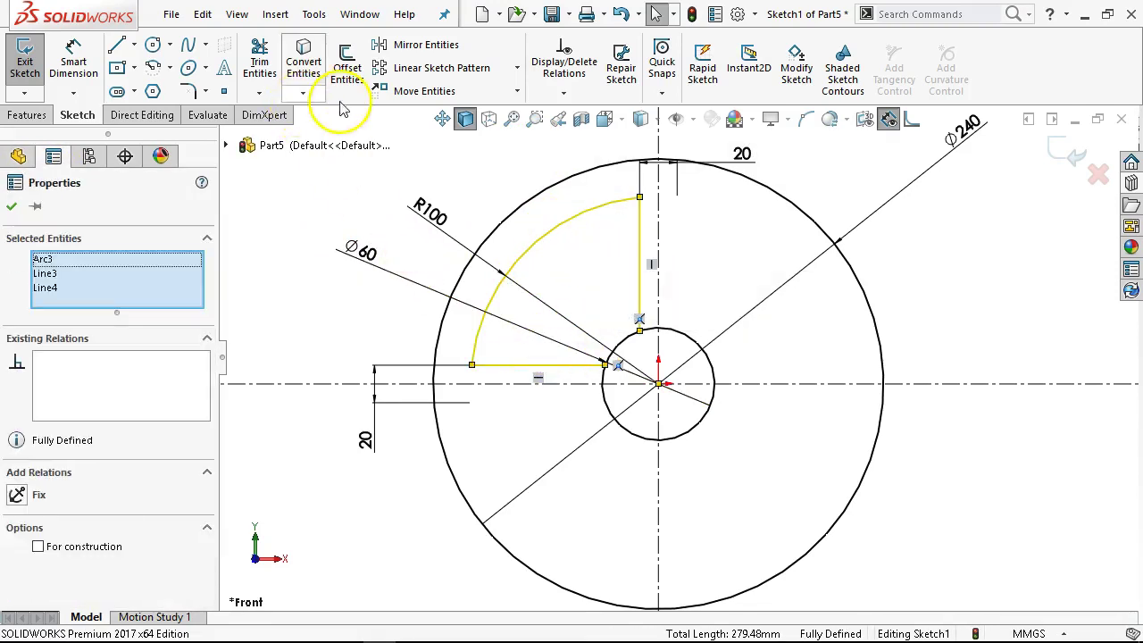
pyautogui.click(517, 68)
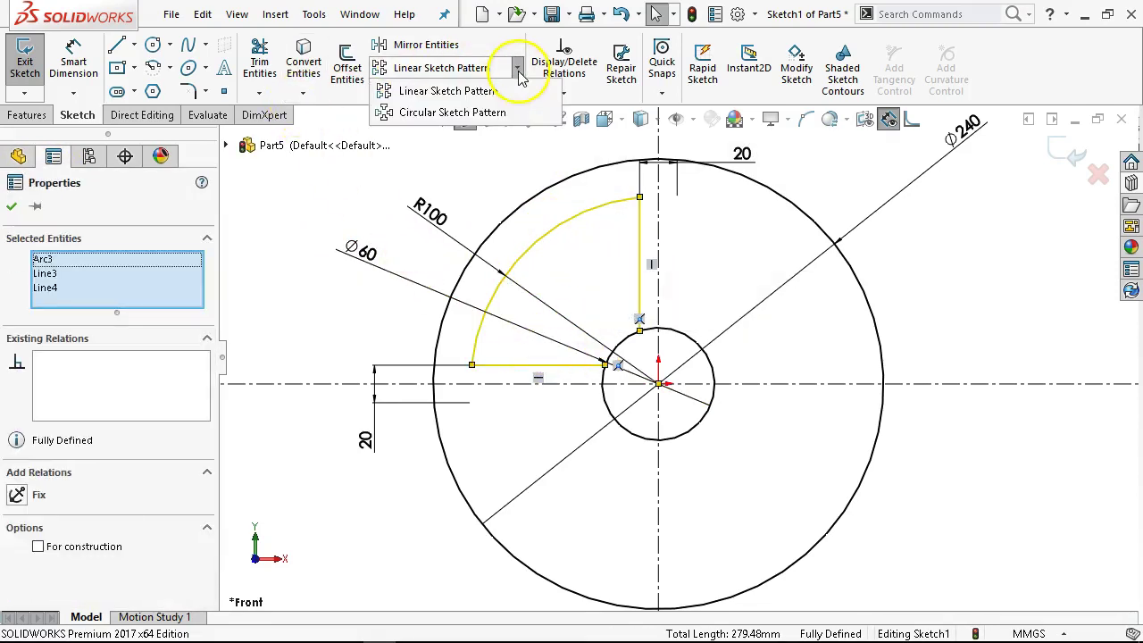
pyautogui.click(469, 111)
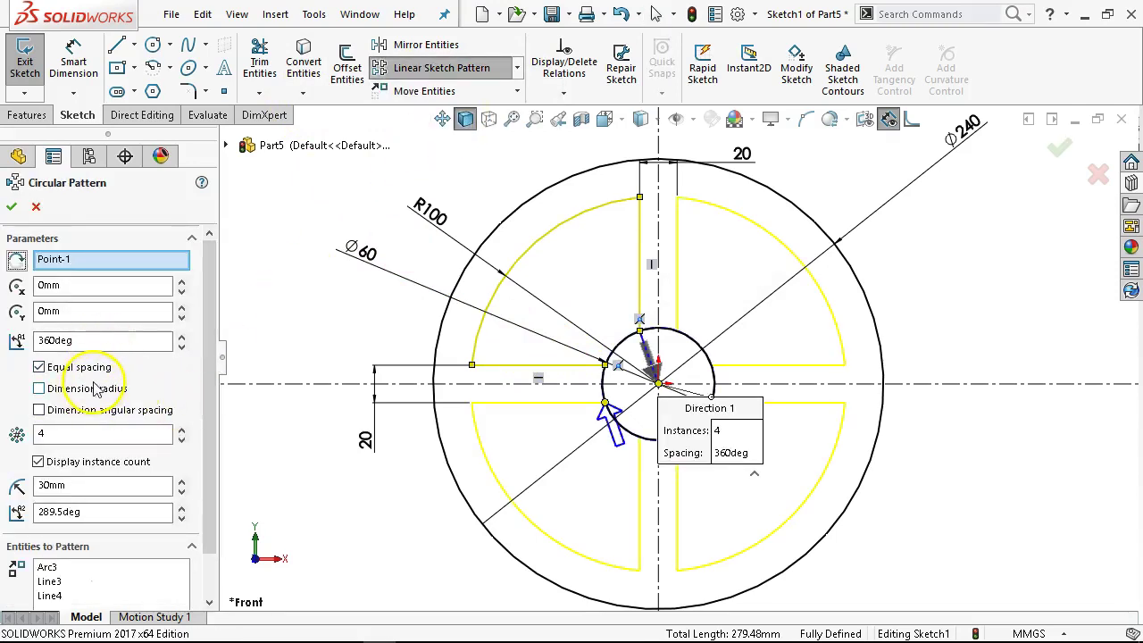
pyautogui.click(11, 208)
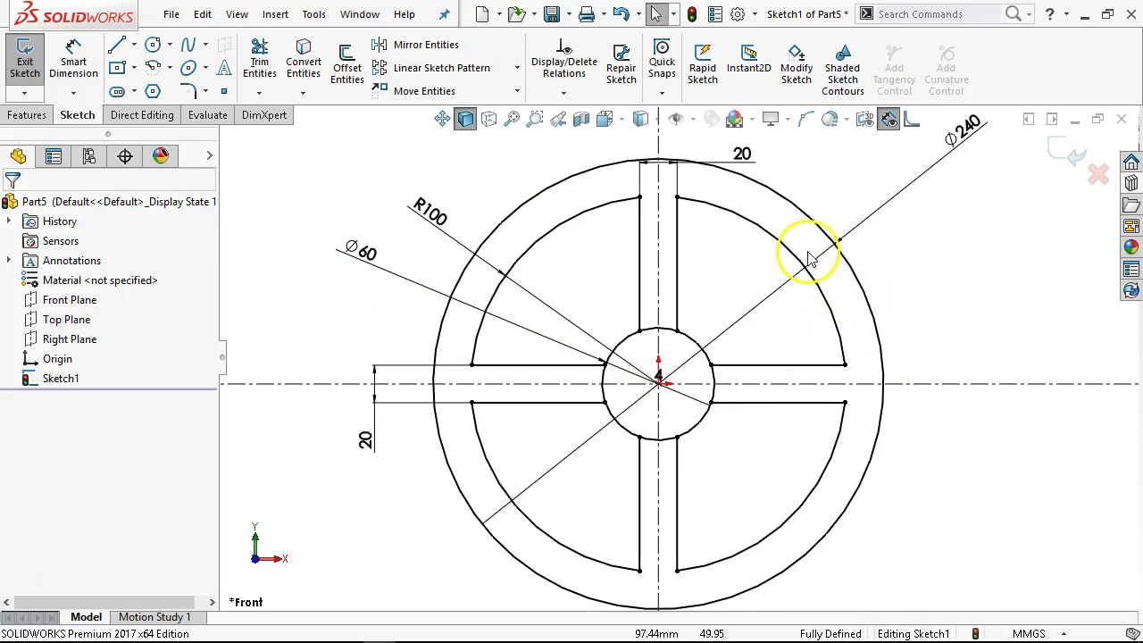
pyautogui.moveTo(742, 153); pyautogui.dragTo(758, 140)
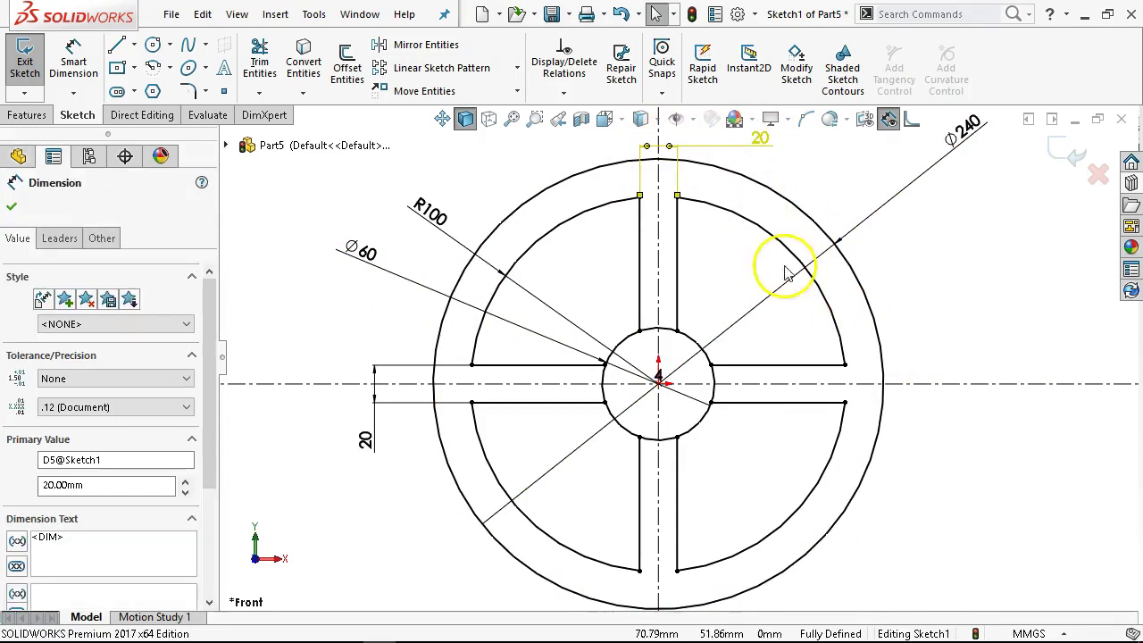
# - Sketch a bore circle about 22 mm in diameter centred on the origin inside the hub
pyautogui.click(153, 45)
pyautogui.click(659, 384)
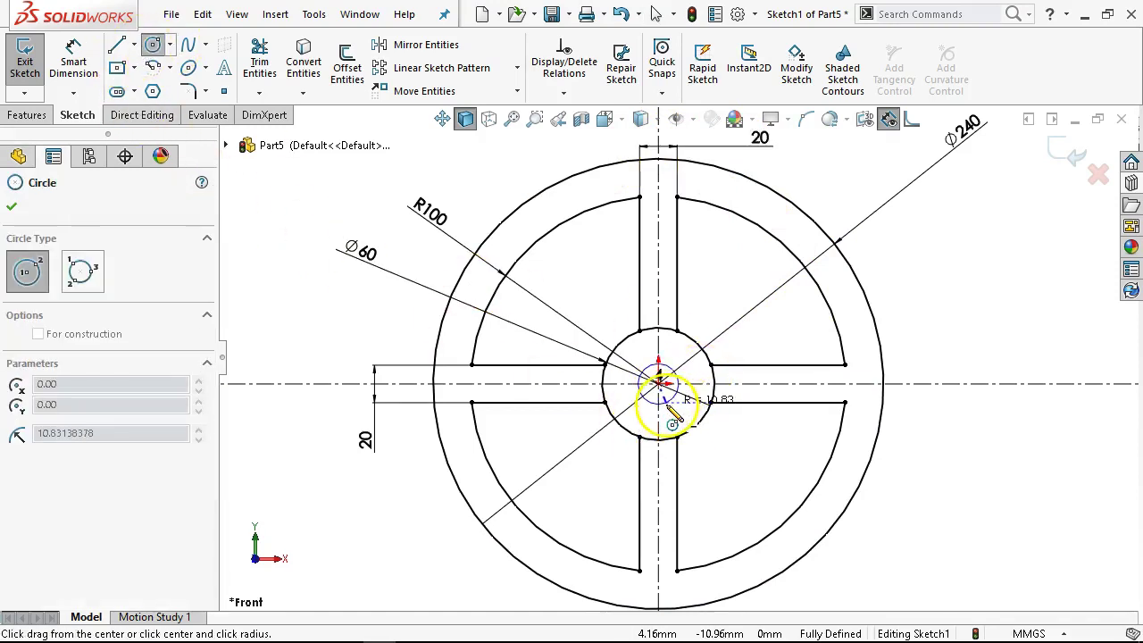
pyautogui.click(668, 404)
# - Dimension the bore circle's diameter and set it to 30 mm
pyautogui.click(74, 55)
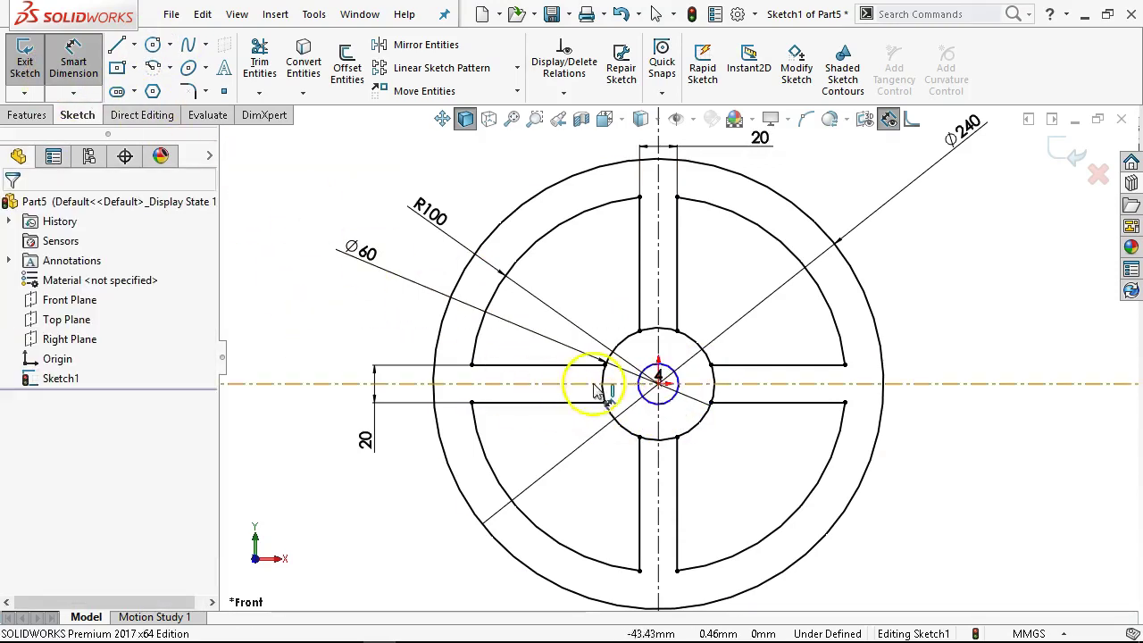
pyautogui.click(672, 398)
pyautogui.click(962, 284)
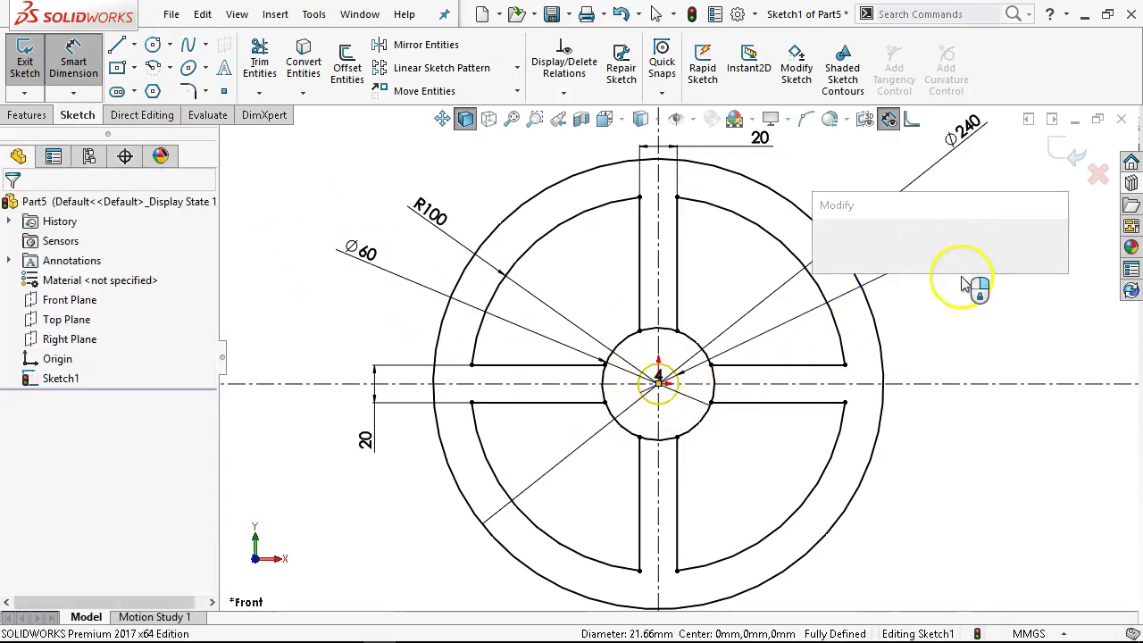
pyautogui.write('30')
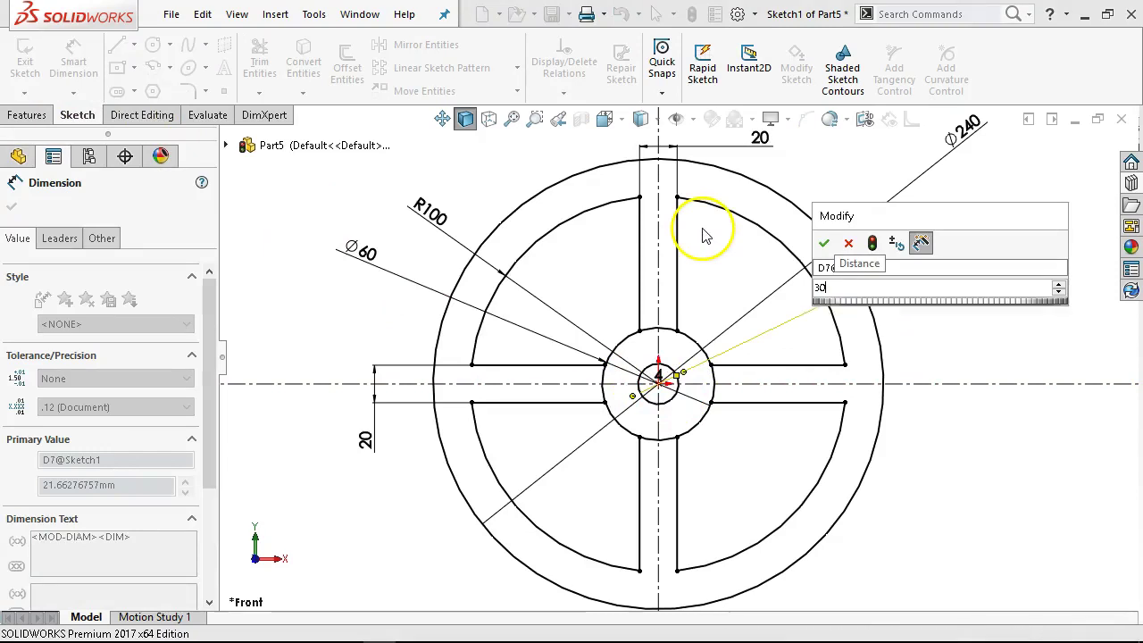
pyautogui.press('Return')
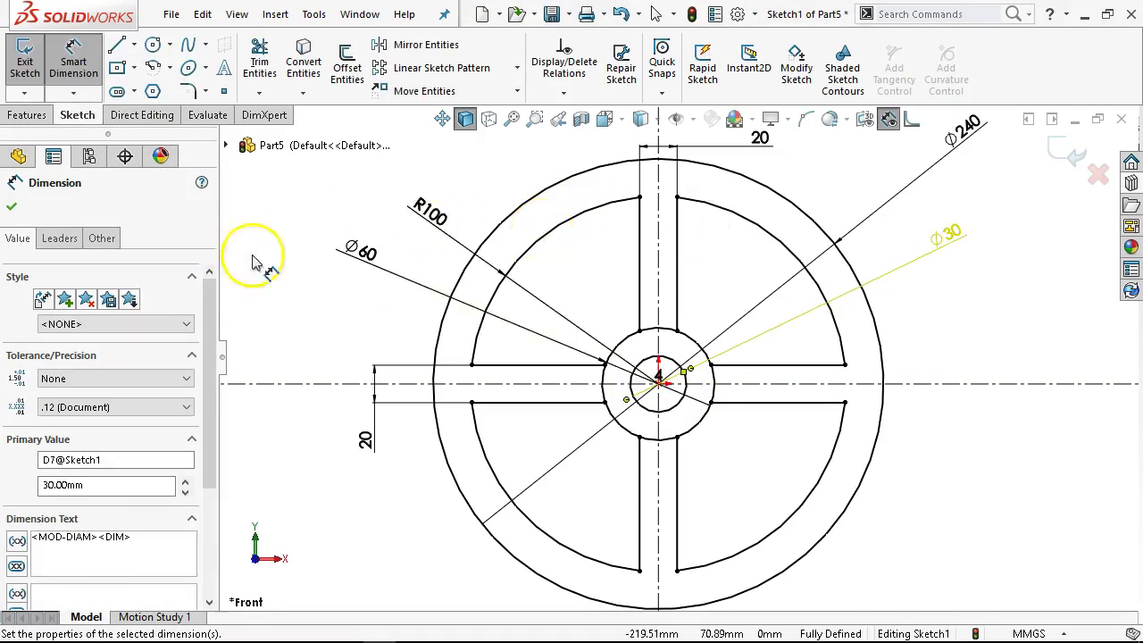
# - Start an Extruded Boss/Base from the wheel sketch and select the rim-and-ribs region as its contour
pyautogui.rightClick(292, 266)
pyautogui.click(334, 326)
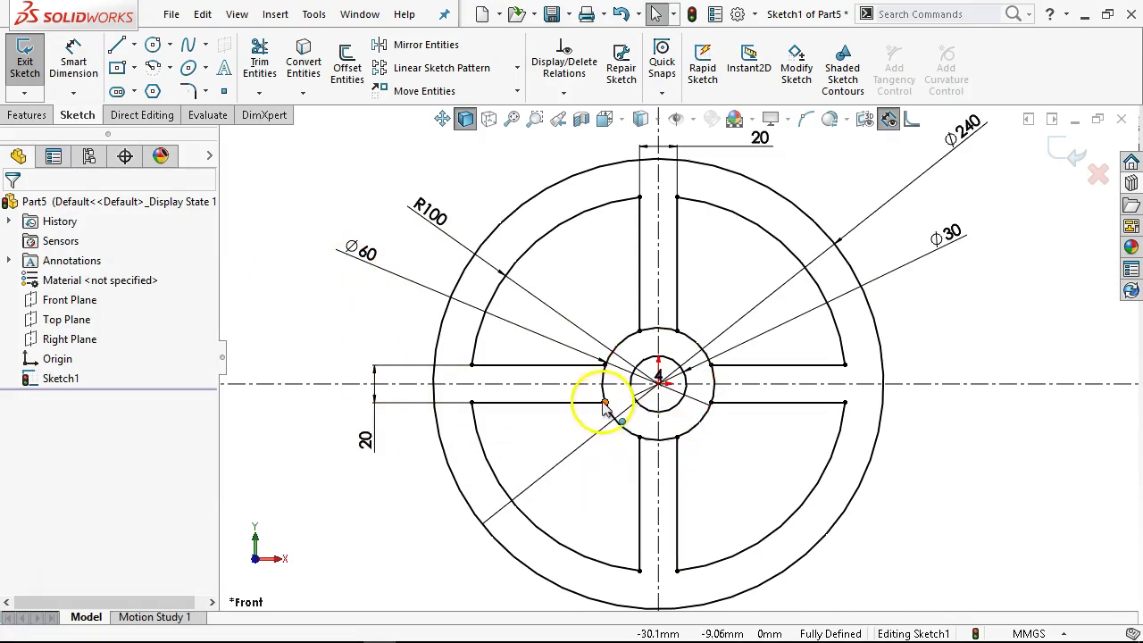
pyautogui.scroll(-2, 616, 399)
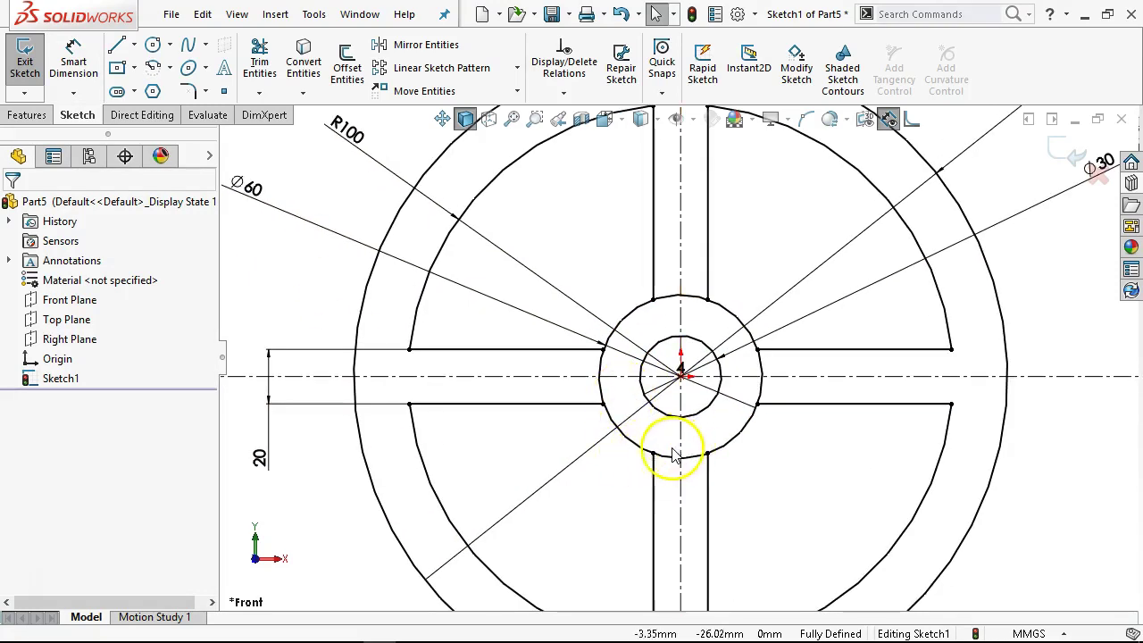
pyautogui.press('f')
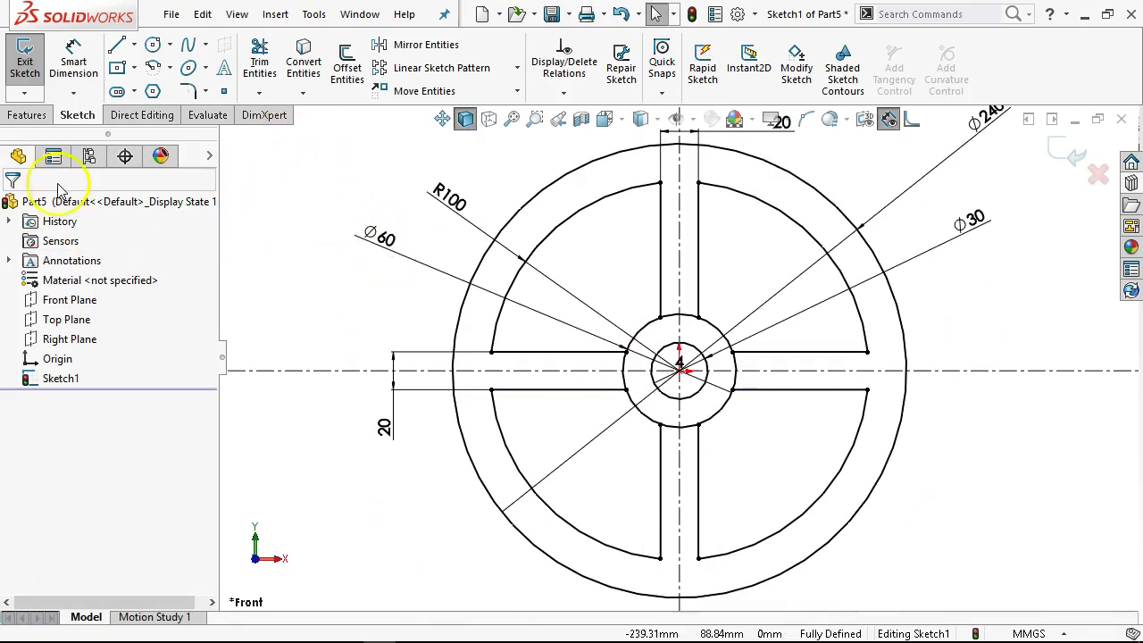
pyautogui.click(22, 118)
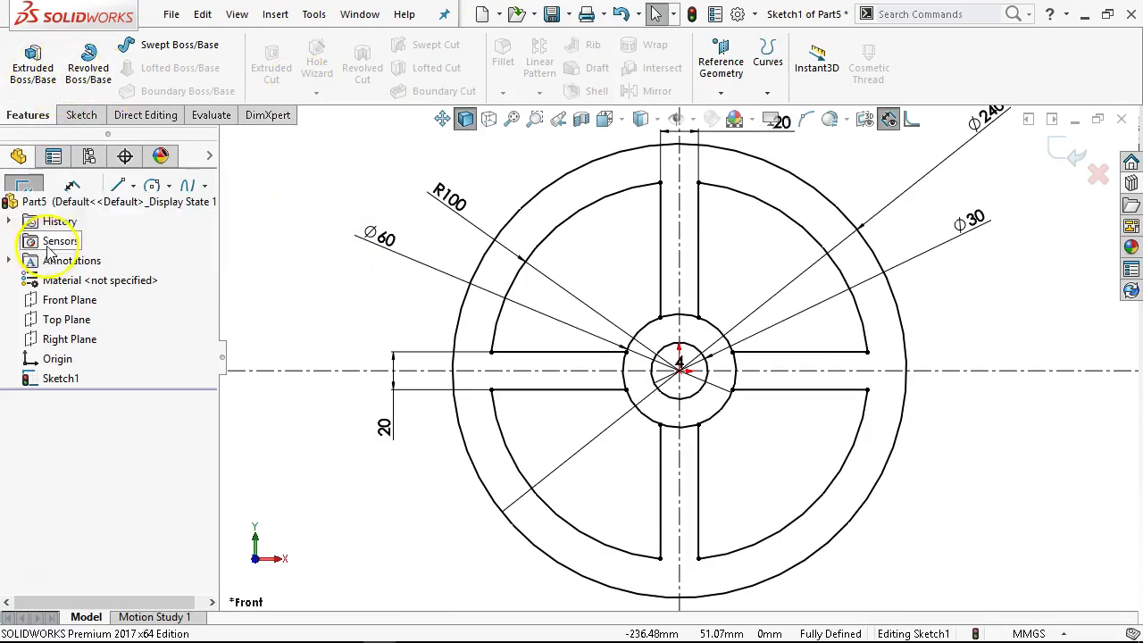
pyautogui.click(33, 61)
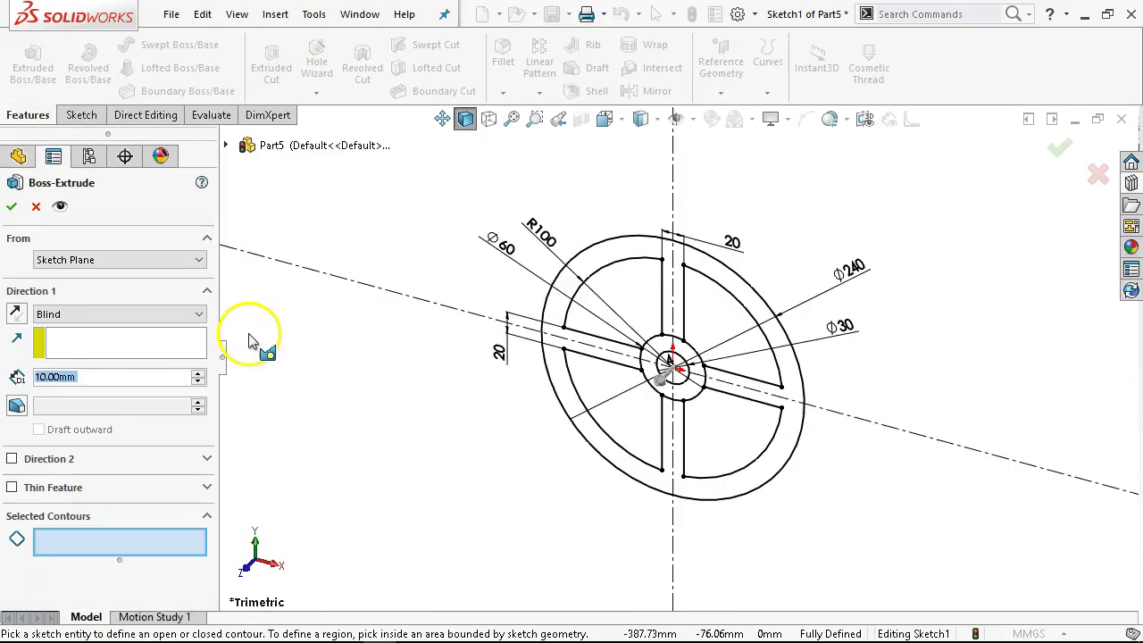
pyautogui.click(101, 557)
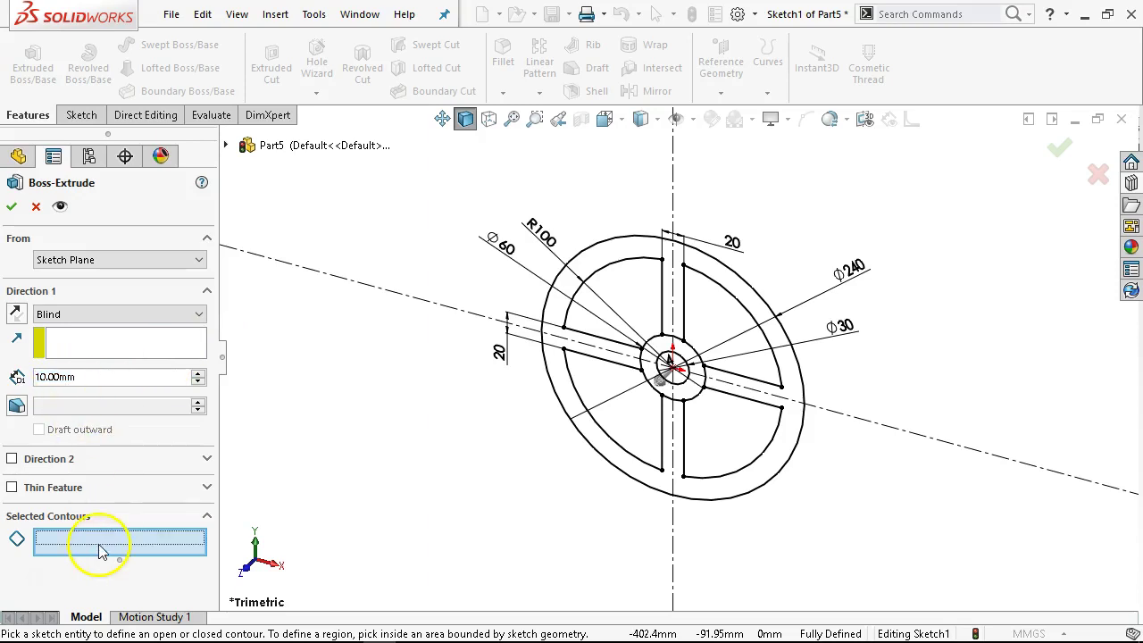
pyautogui.click(563, 398)
pyautogui.click(563, 398)
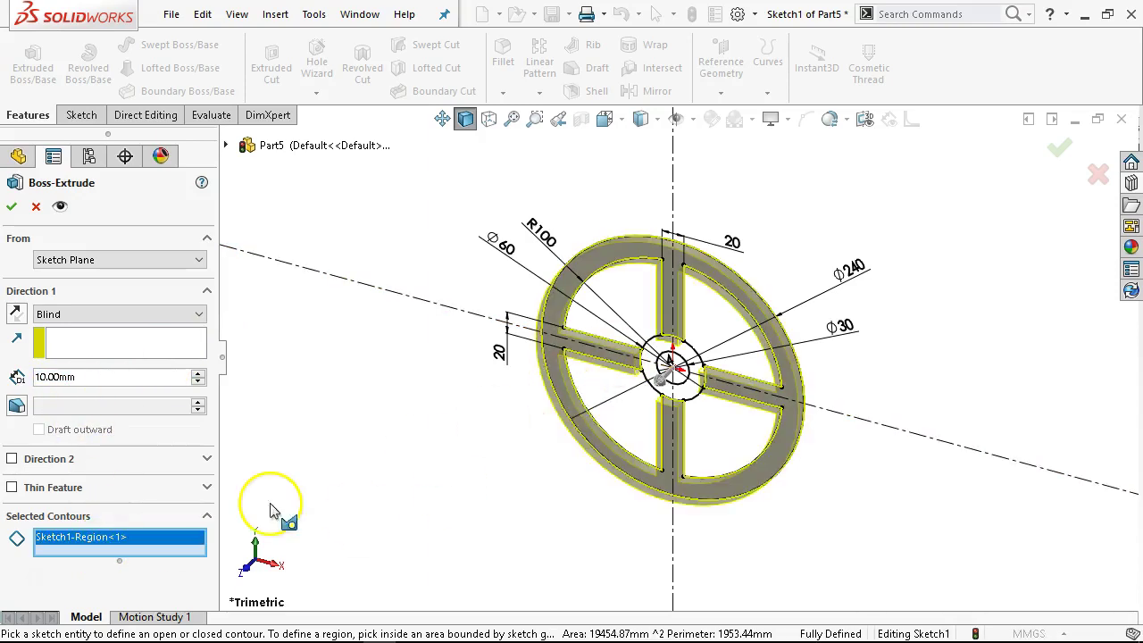
# - Add the hub ring around the bore to the selected contours and extrude them 16 mm
pyautogui.scroll(-5, 644, 358)
pyautogui.click(645, 357)
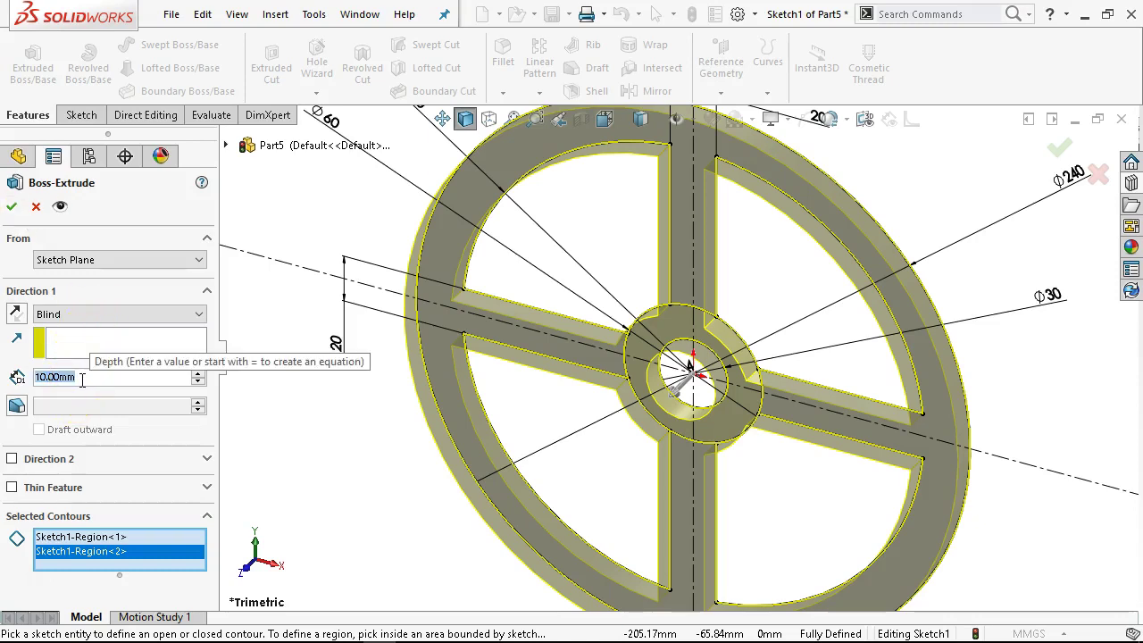
pyautogui.write('16')
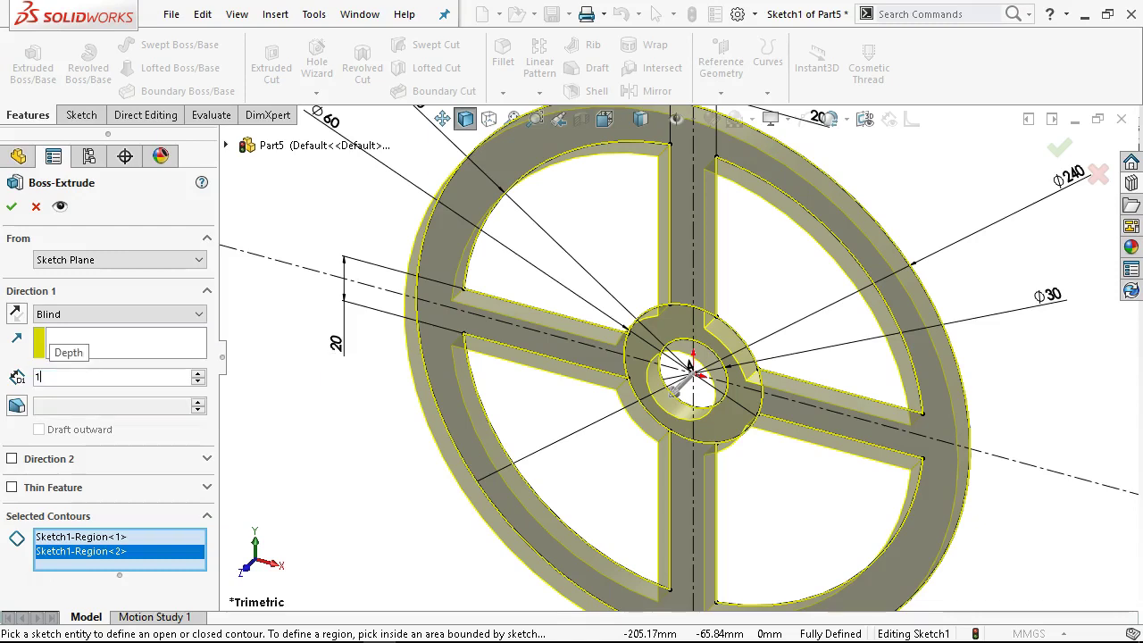
pyautogui.press('Return')
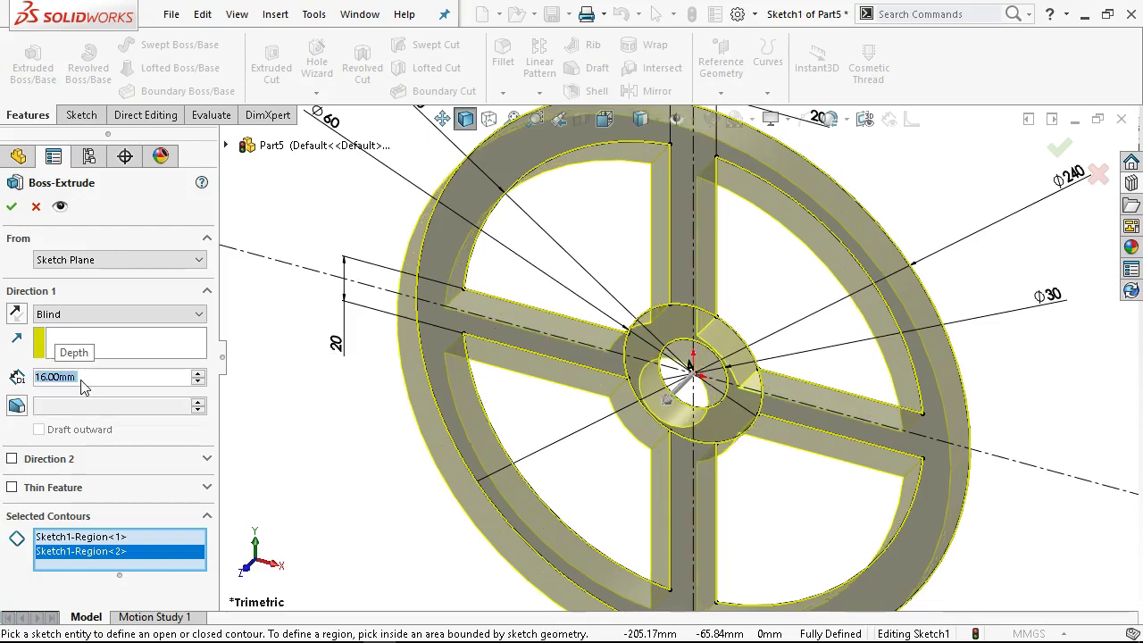
pyautogui.click(11, 207)
pyautogui.hotkey('ctrl', '1')
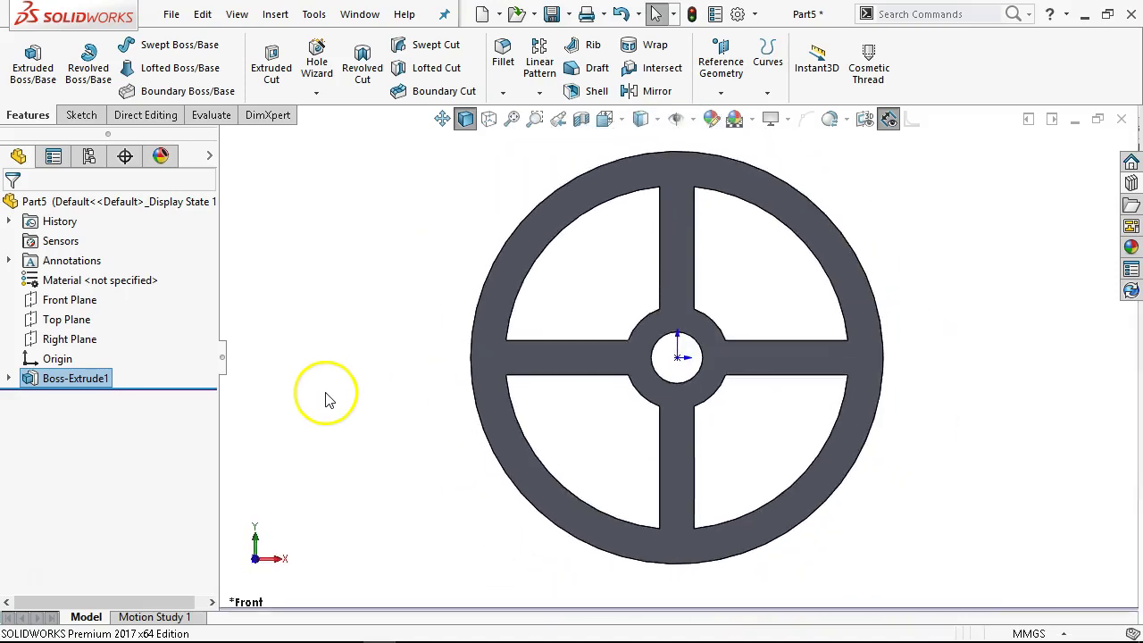
# - Edit the wheel extrusion's sketch, trim away the hub circle's arcs across the four rib ends, and exit the sketch
pyautogui.click(8, 378)
pyautogui.rightClick(49, 398)
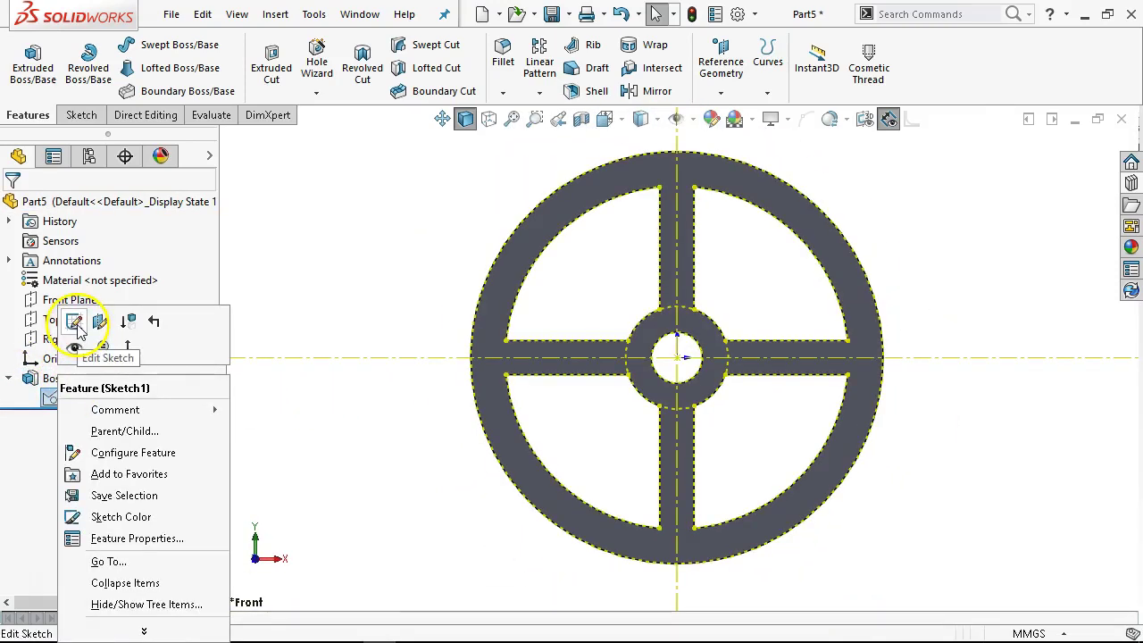
pyautogui.click(75, 323)
pyautogui.scroll(3, 750, 339)
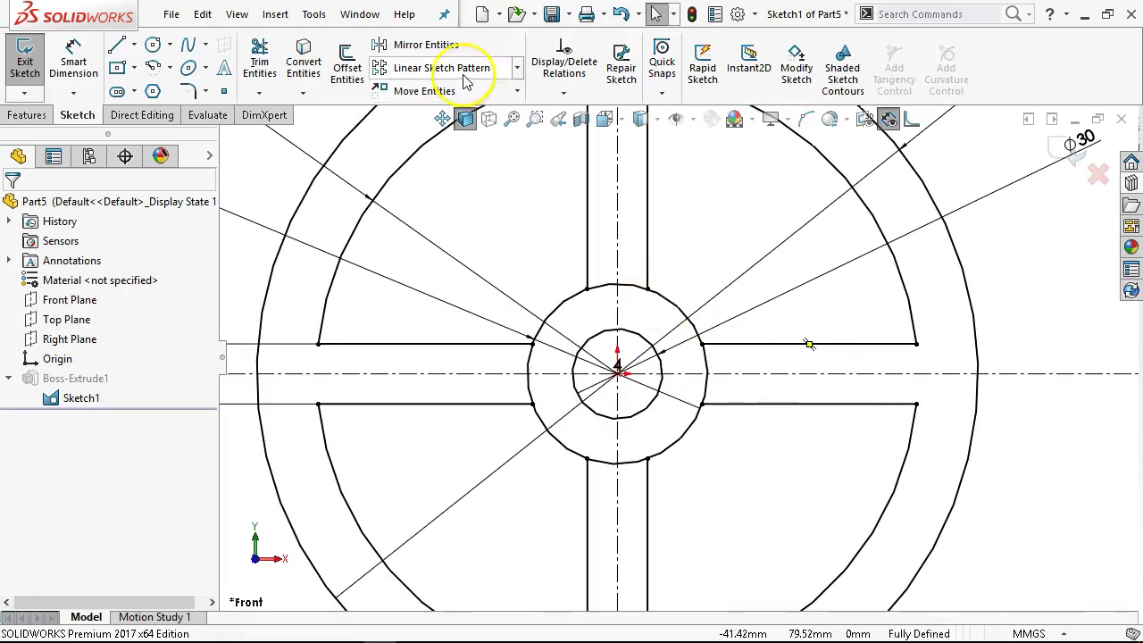
pyautogui.click(259, 60)
pyautogui.click(600, 288)
pyautogui.click(705, 374)
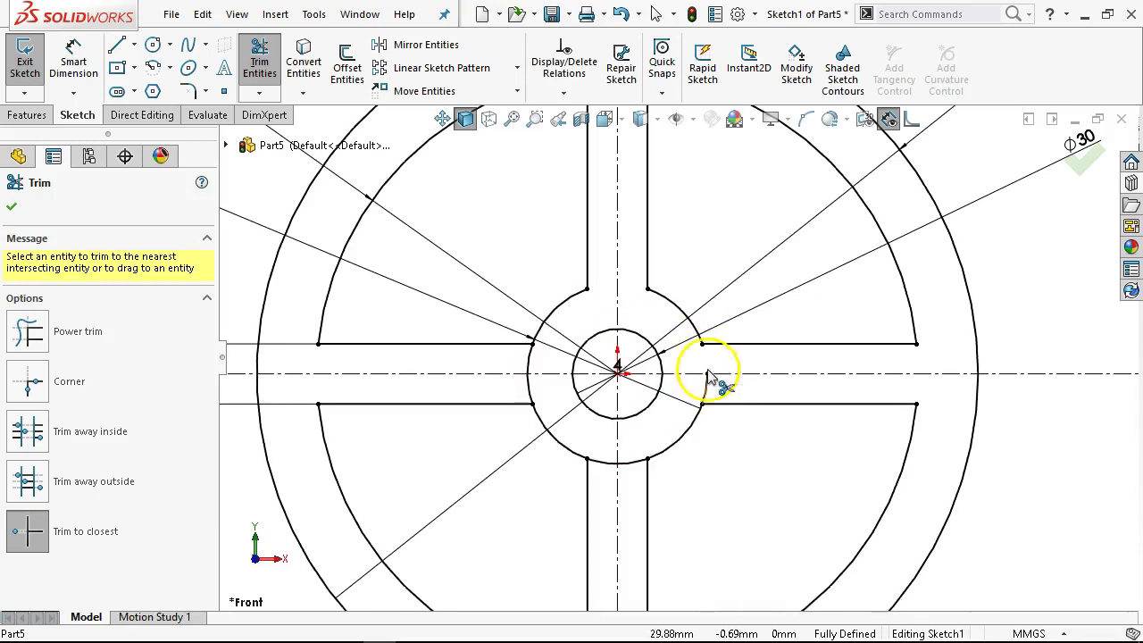
pyautogui.click(635, 465)
pyautogui.click(601, 465)
pyautogui.click(530, 380)
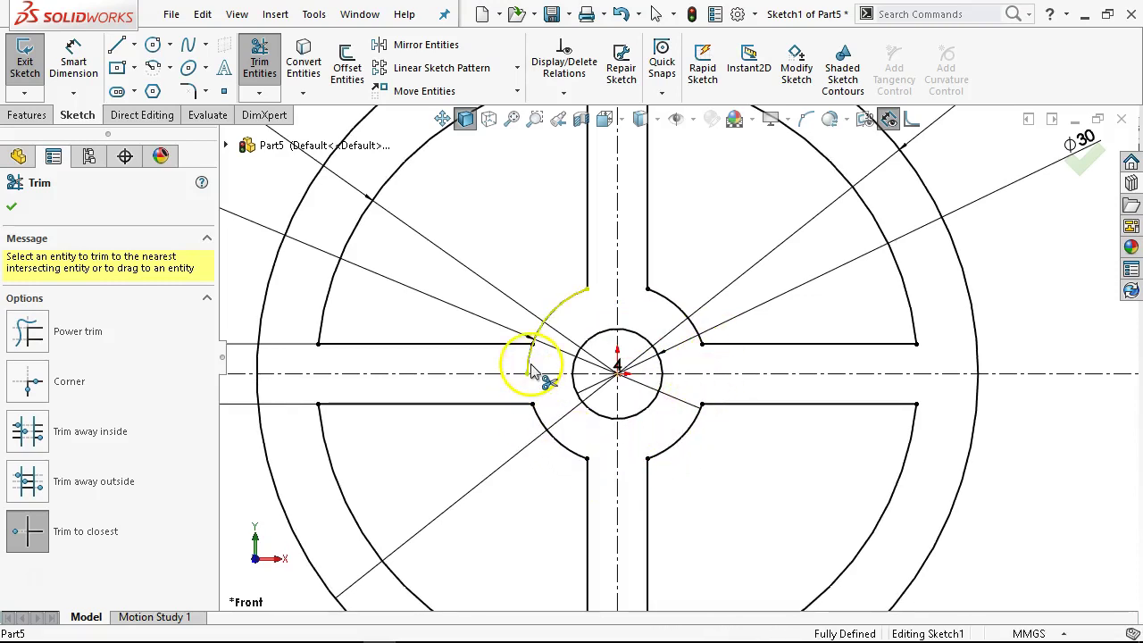
pyautogui.scroll(3, 670, 361)
pyautogui.rightClick(938, 304)
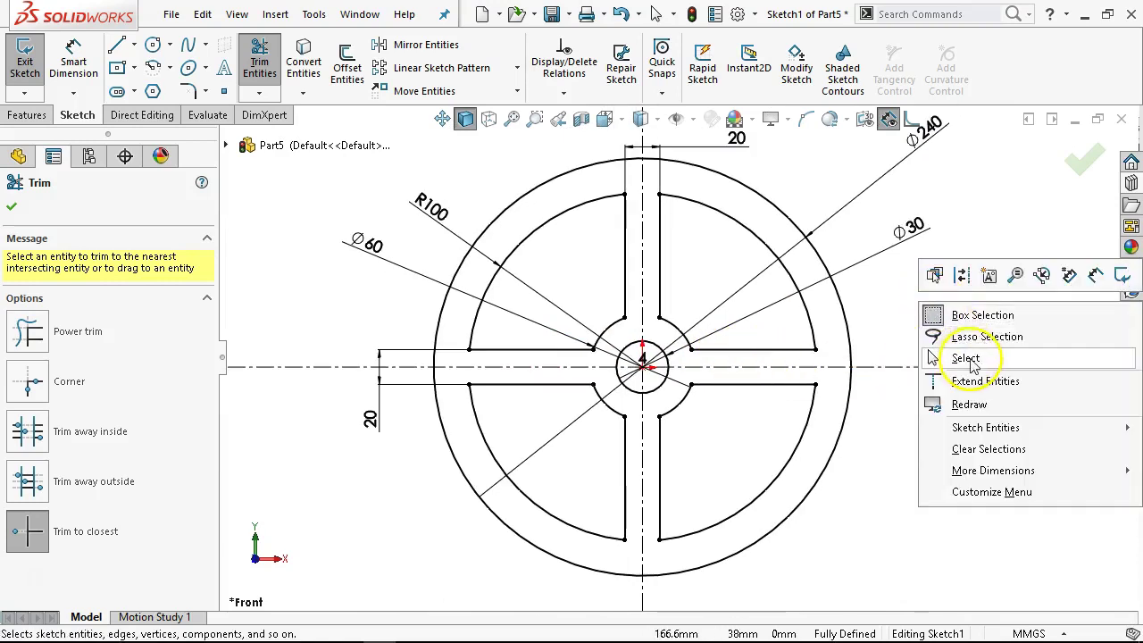
pyautogui.click(965, 359)
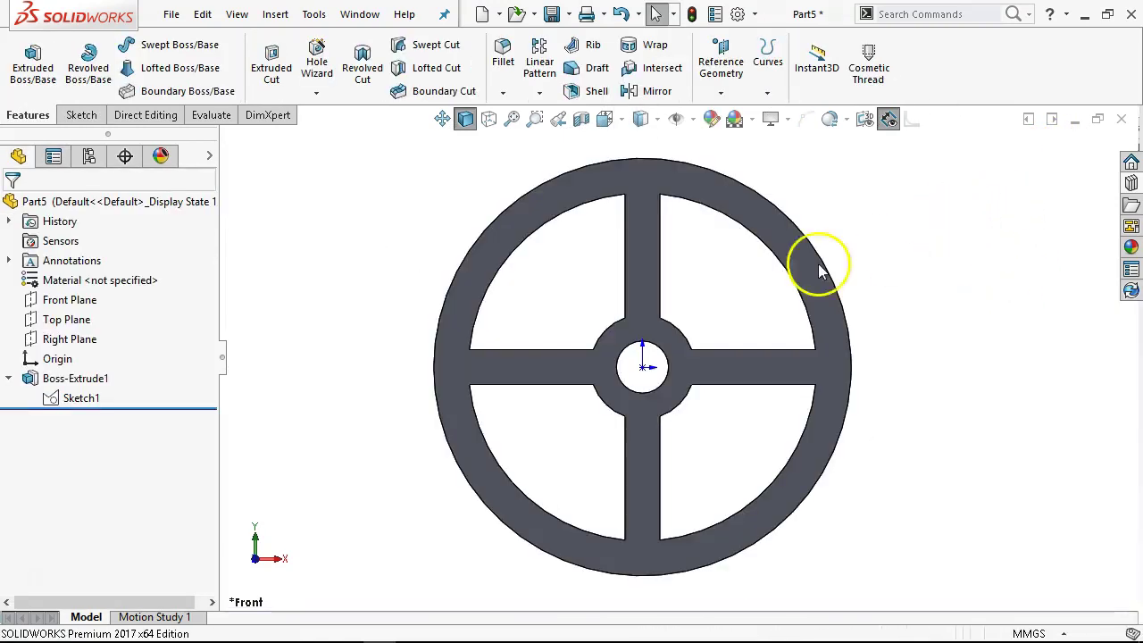
# - Reopen the extrusion's sketch to examine the trimmed hub profile, and exit it
pyautogui.rightClick(49, 399)
pyautogui.click(65, 327)
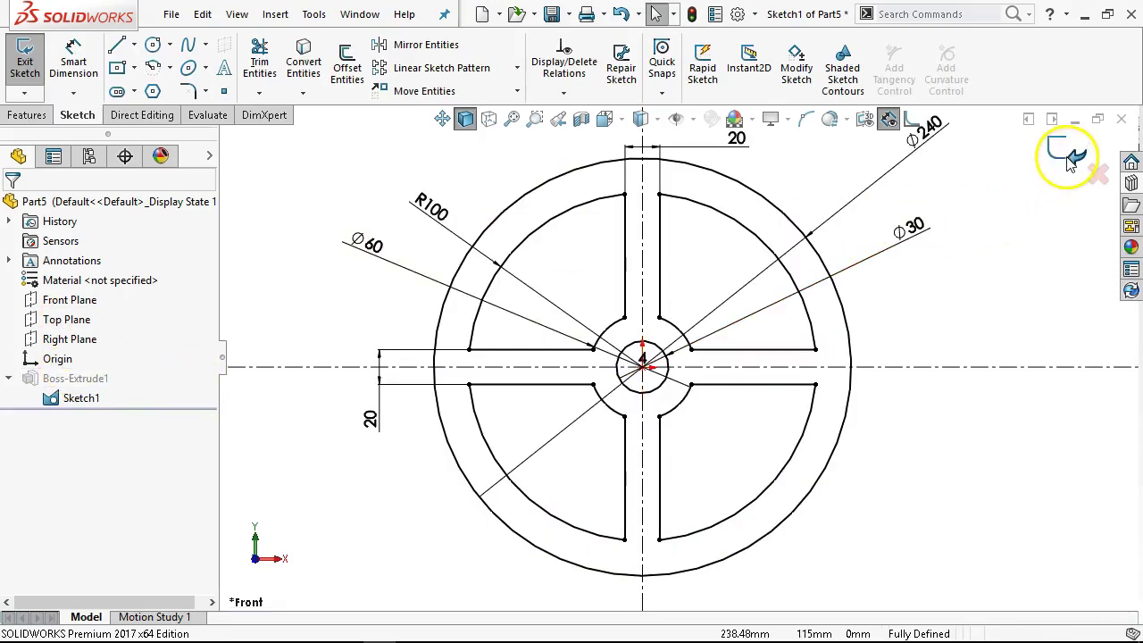
pyautogui.click(1071, 161)
# - Edit the wheel extrusion and remove both regions from its selected contours
pyautogui.rightClick(72, 382)
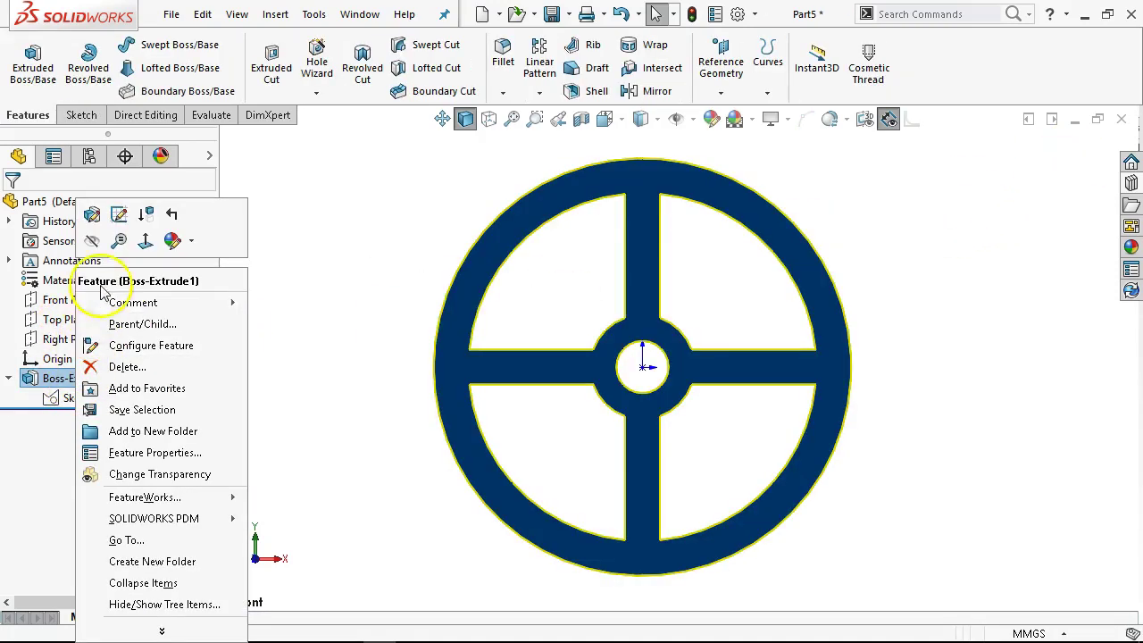
pyautogui.click(91, 215)
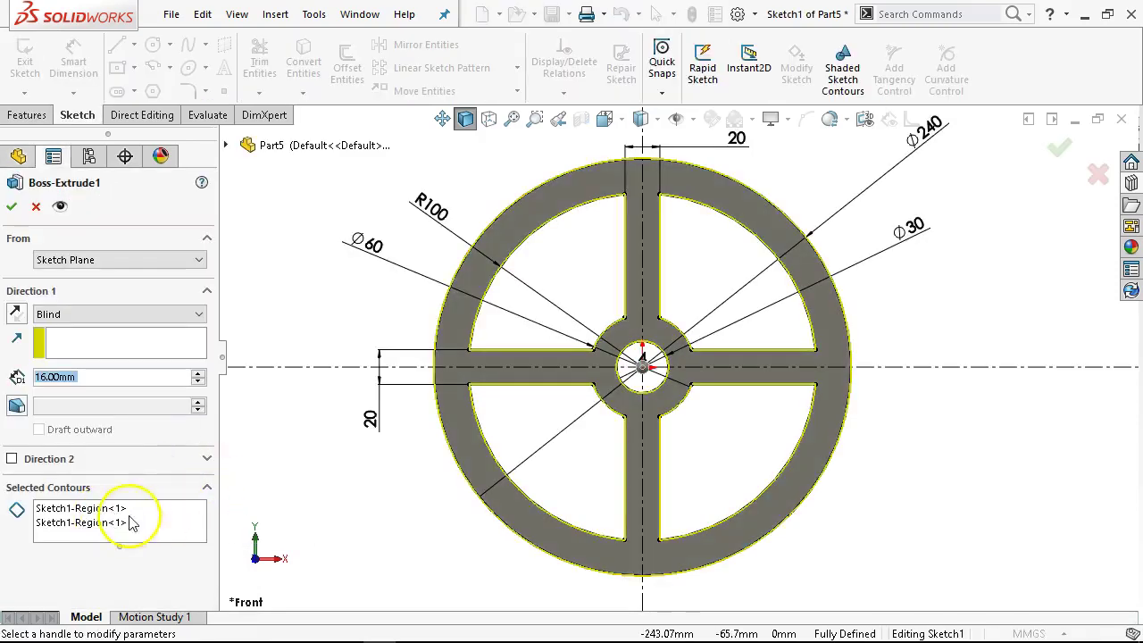
pyautogui.click(96, 524)
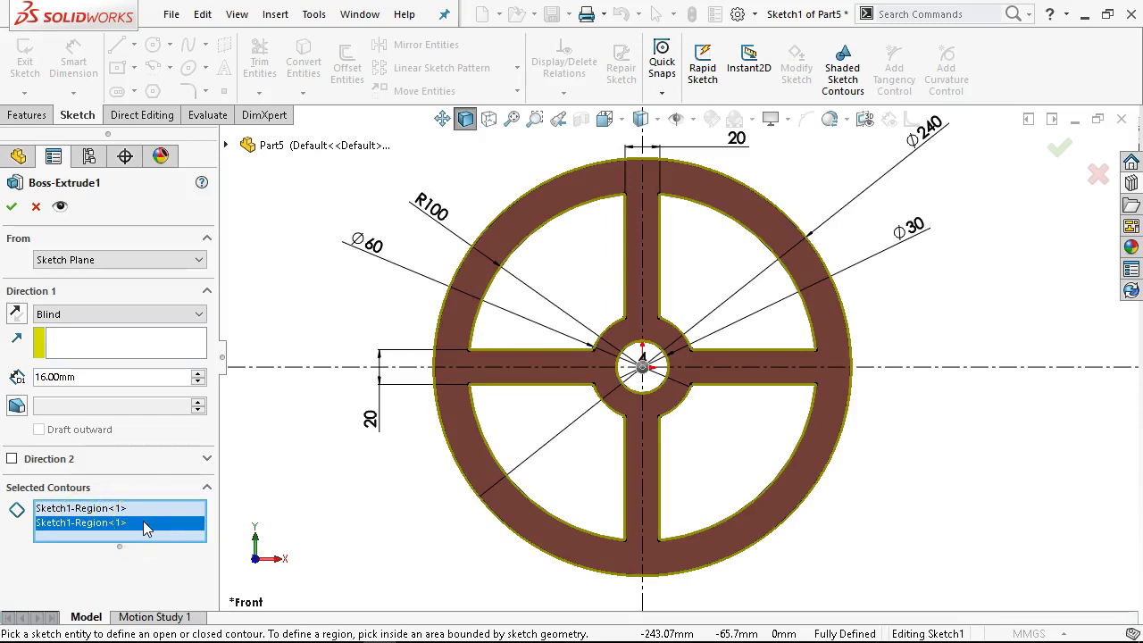
pyautogui.rightClick(113, 525)
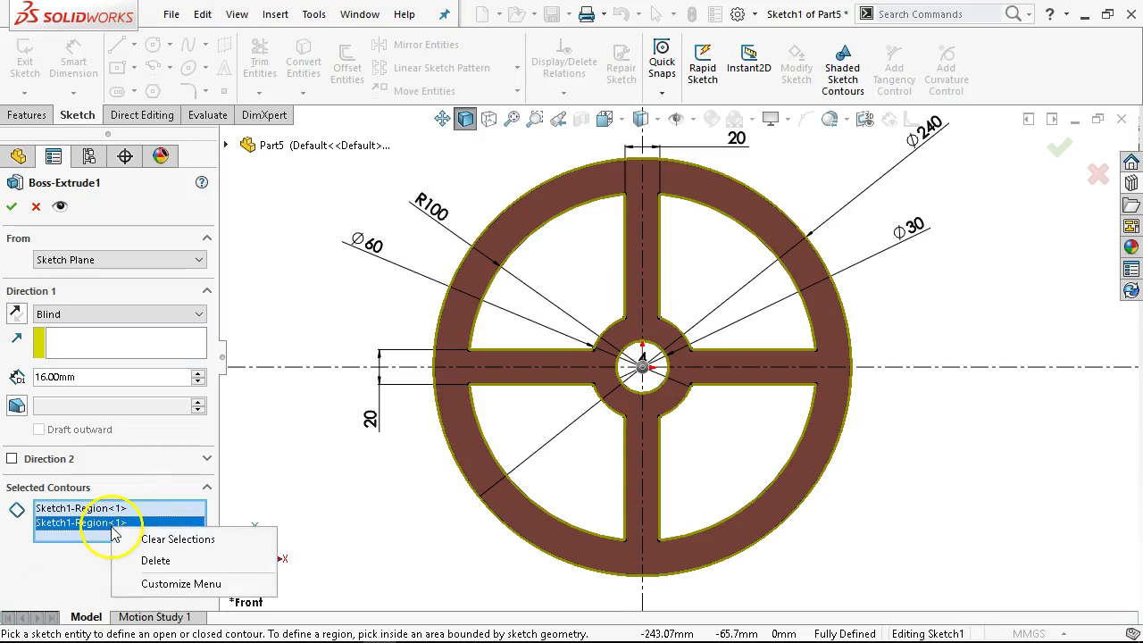
pyautogui.click(160, 561)
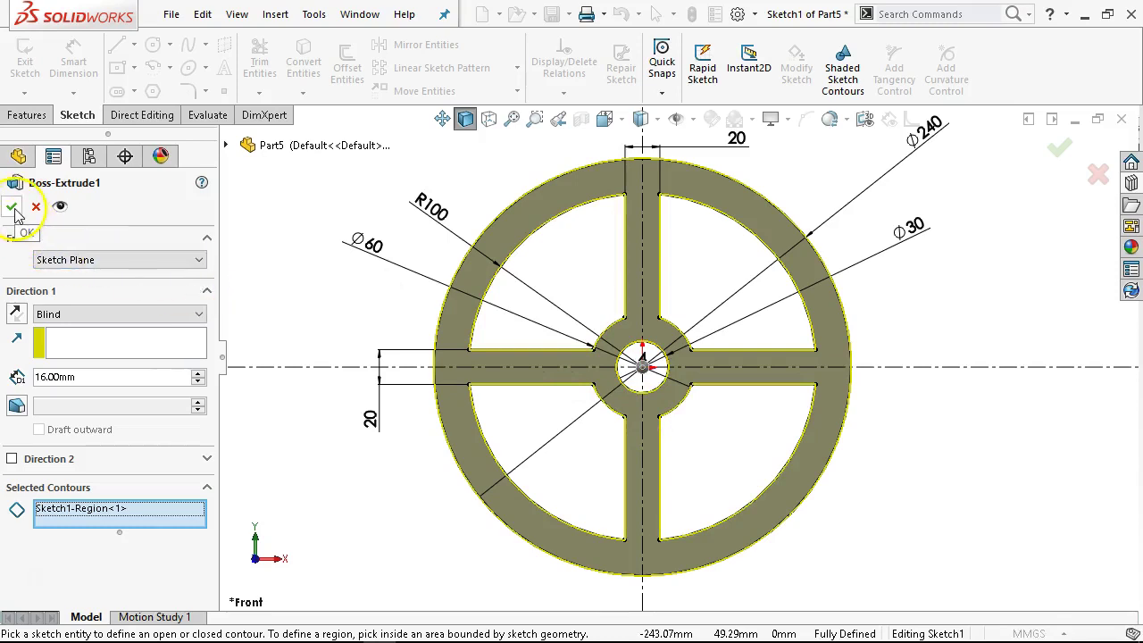
pyautogui.rightClick(95, 520)
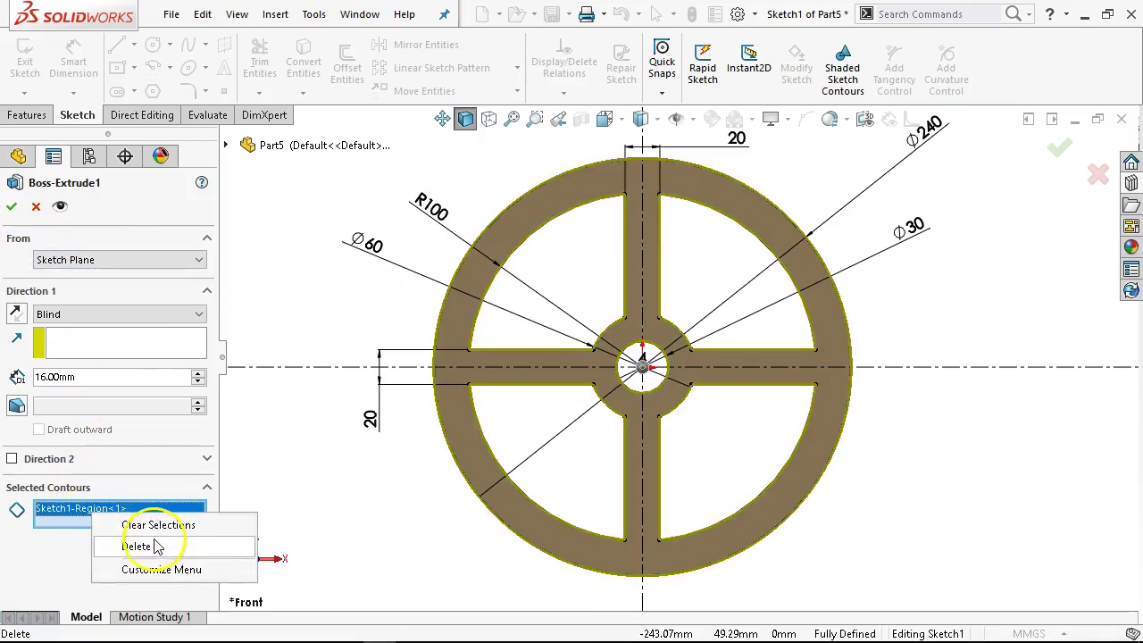
pyautogui.click(153, 544)
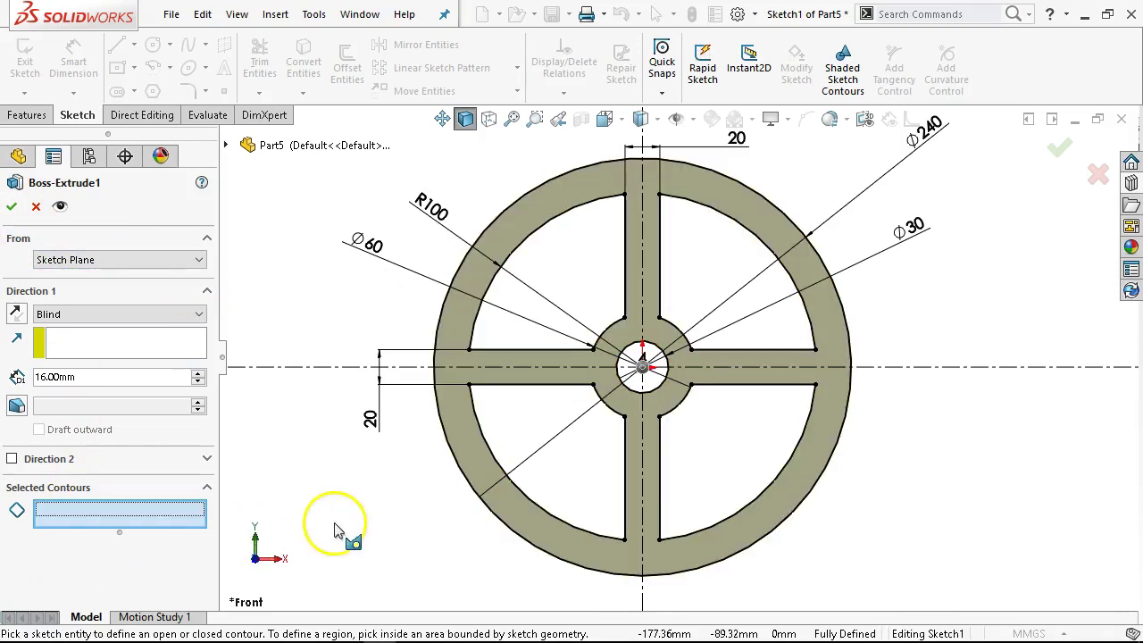
pyautogui.click(13, 206)
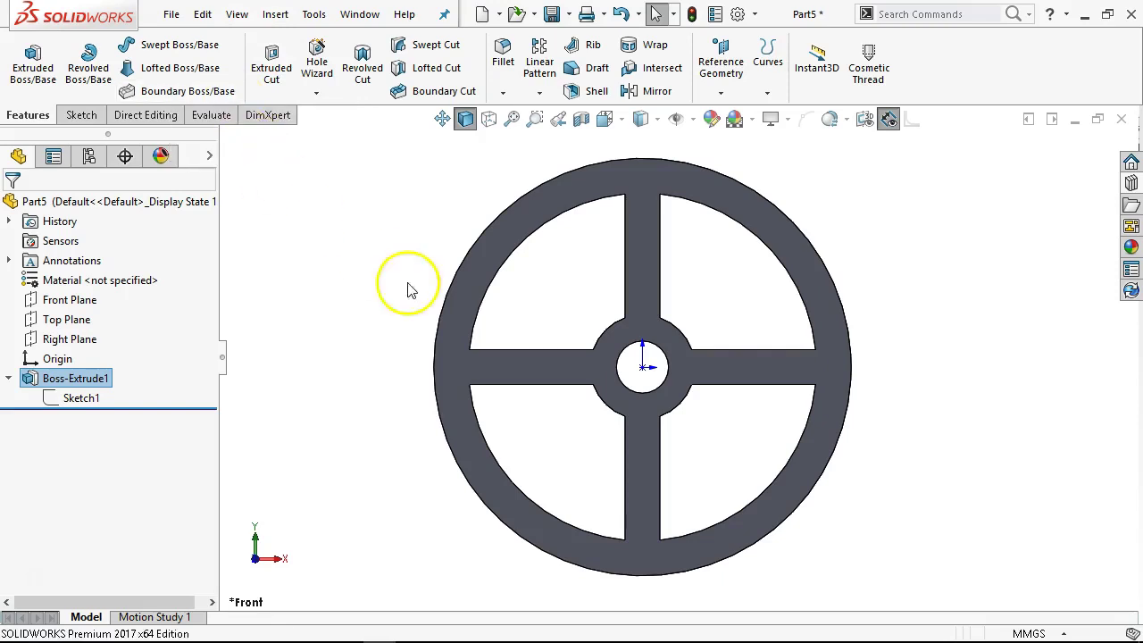
# - Fillet all corner edges where the ribs meet the hub and the rim with a 10 mm radius
pyautogui.moveTo(631, 358)
pyautogui.mouseDown(button='middle')
pyautogui.moveTo(689, 459)
pyautogui.moveTo(652, 375)
pyautogui.moveTo(630, 382)
pyautogui.mouseUp(button='middle')
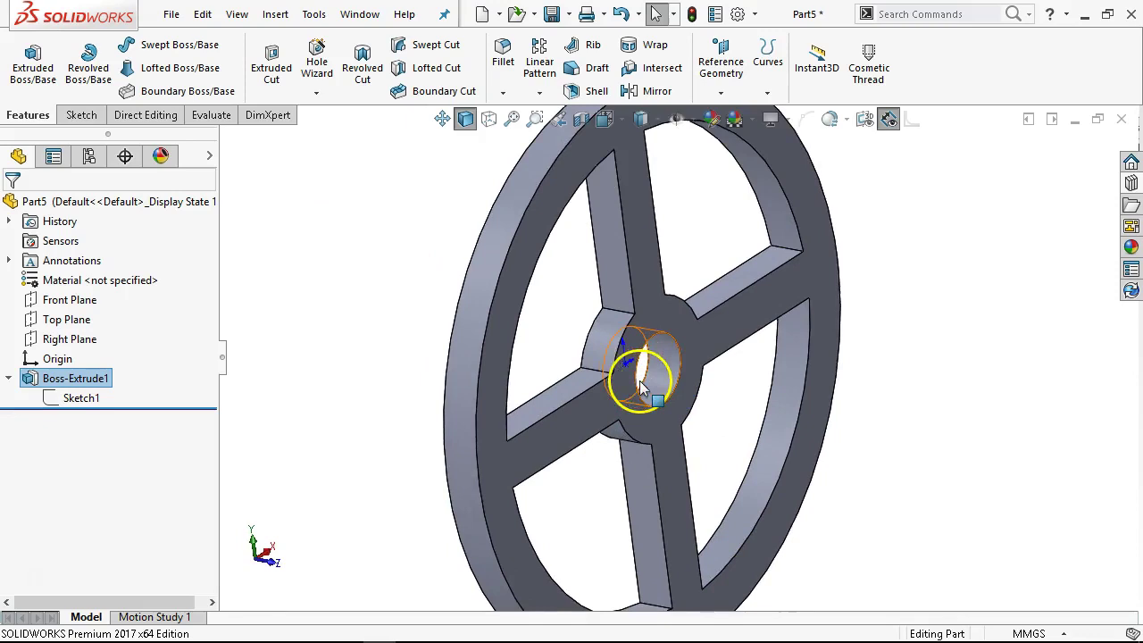
pyautogui.click(614, 315)
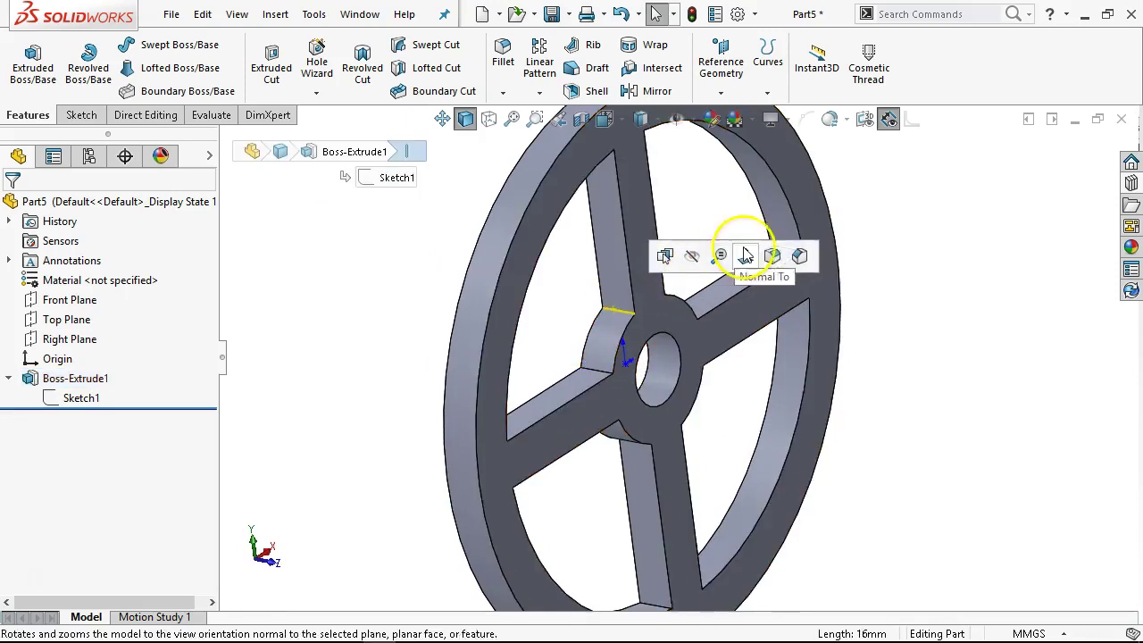
pyautogui.click(773, 250)
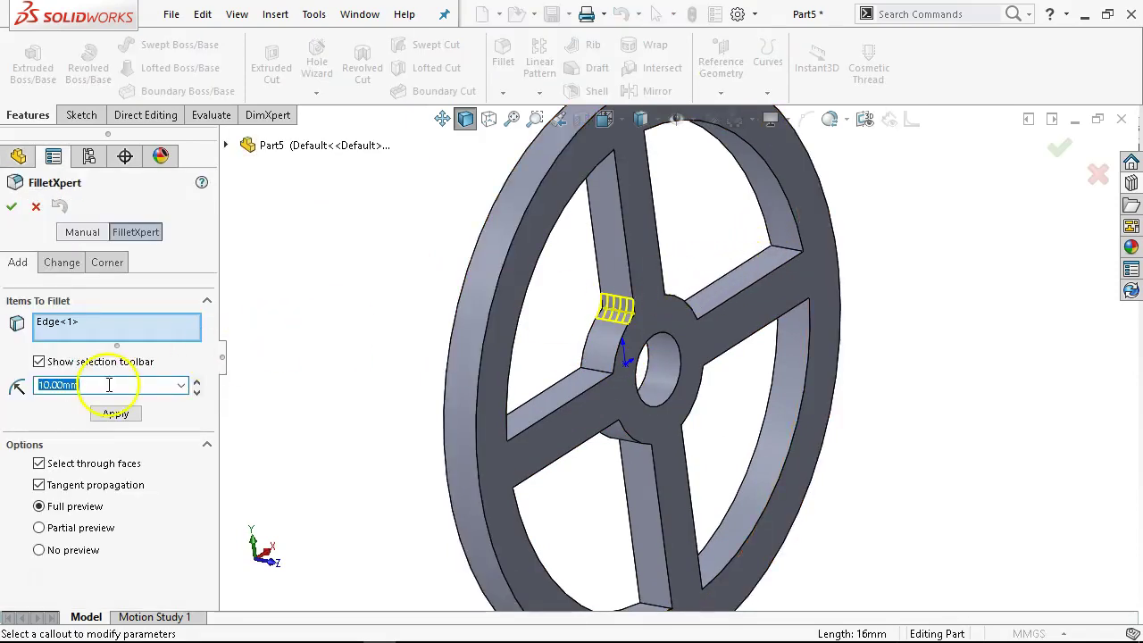
pyautogui.click(799, 252)
pyautogui.click(877, 199)
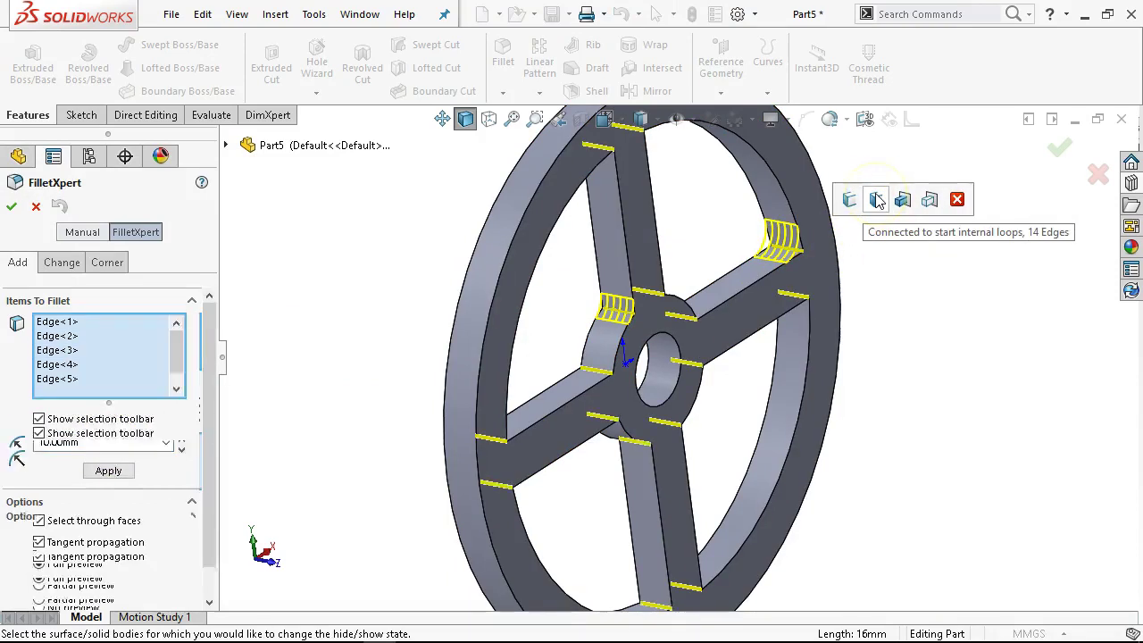
pyautogui.click(12, 206)
pyautogui.click(907, 295)
pyautogui.hotkey('ctrl', '1')
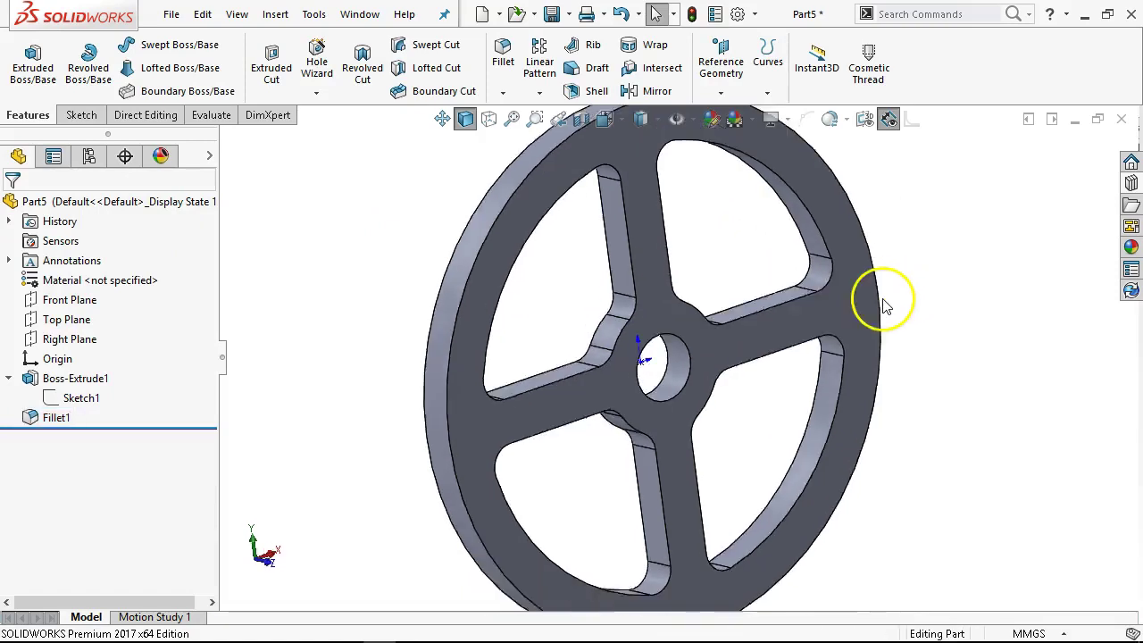
pyautogui.moveTo(763, 351); pyautogui.dragTo(773, 235, button='middle')
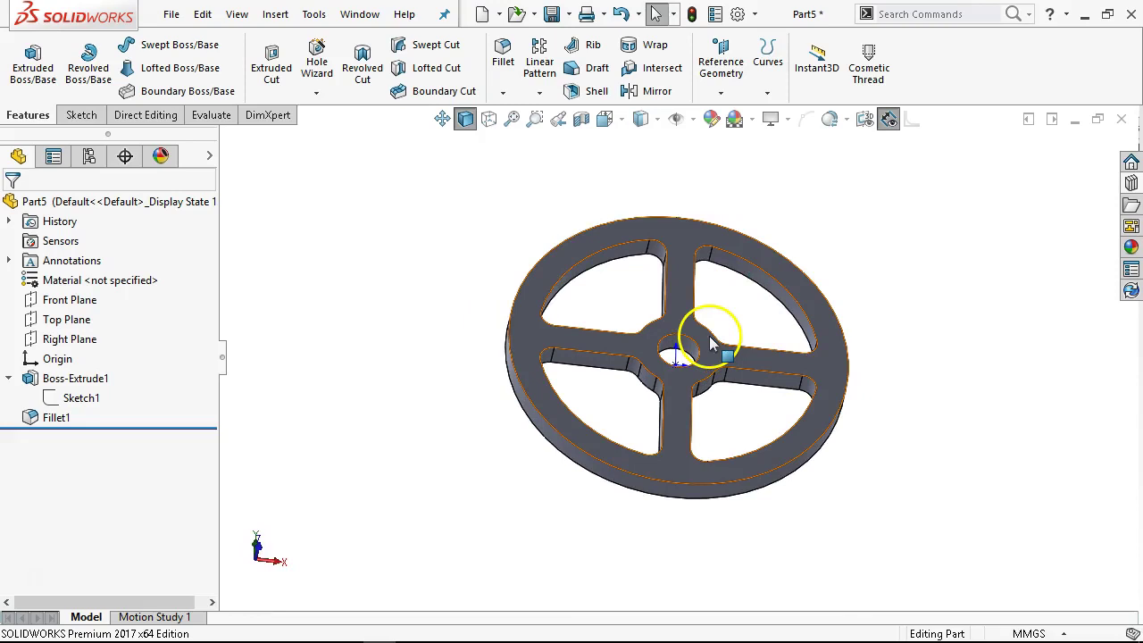
pyautogui.moveTo(712, 342); pyautogui.dragTo(676, 319, button='middle')
pyautogui.moveTo(689, 365); pyautogui.dragTo(615, 323, button='middle')
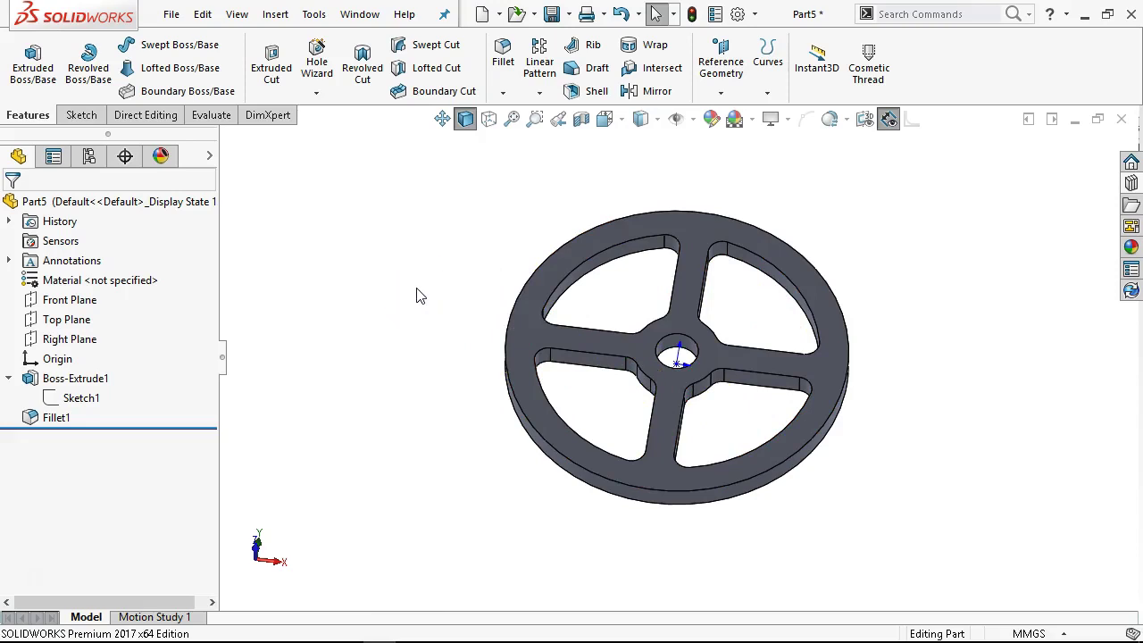
# - Save the wheel part as JL P2-22.SLDPRT in the Ch2 folder
pyautogui.click(821, 76)
pyautogui.click(552, 16)
pyautogui.moveTo(833, 203); pyautogui.dragTo(837, 287)
pyautogui.click(554, 305)
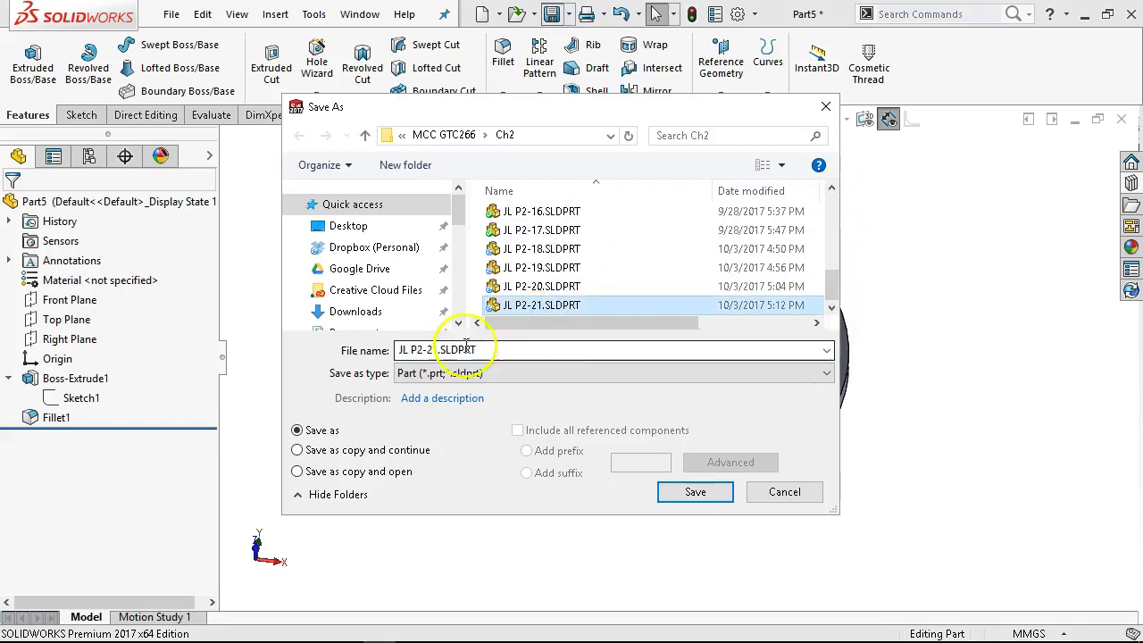
pyautogui.click(437, 350)
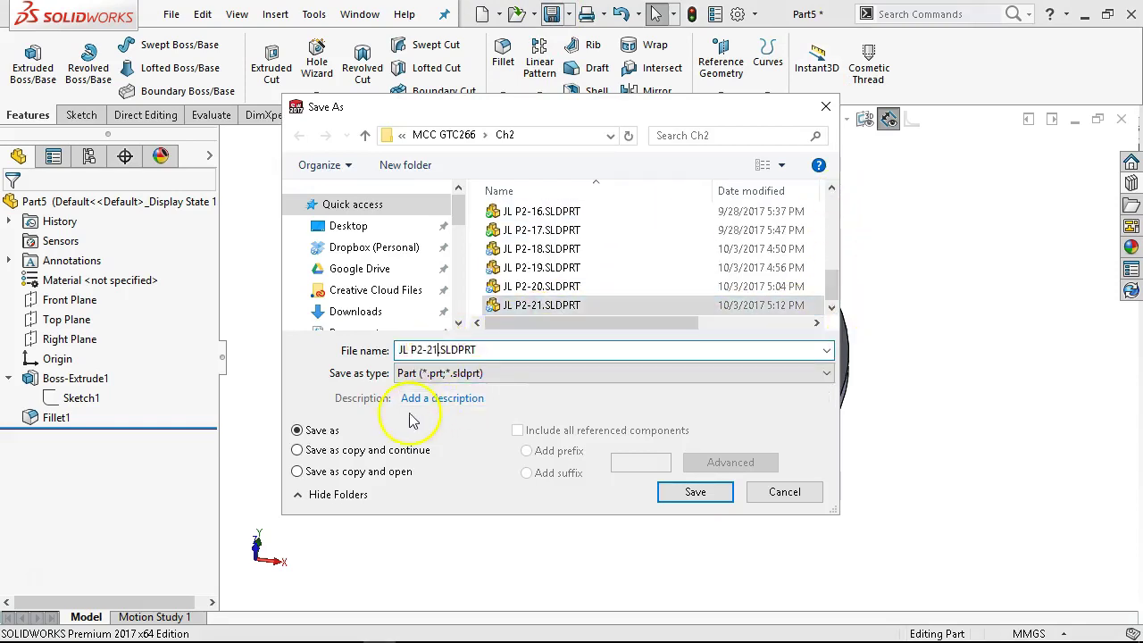
pyautogui.press('BackSpace')
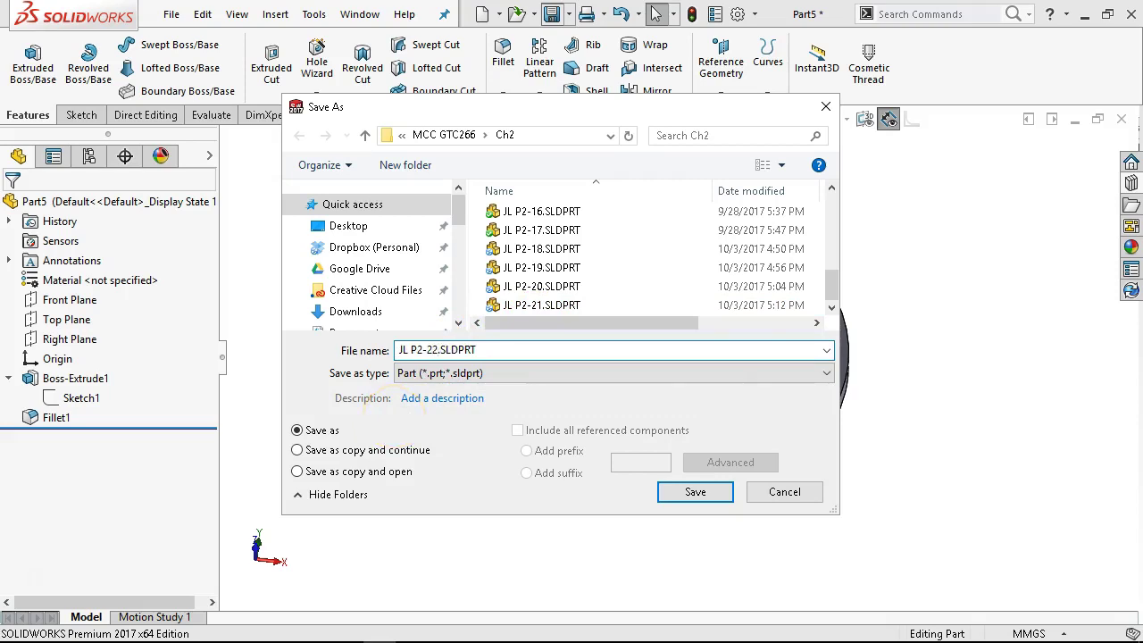
pyautogui.click(677, 498)
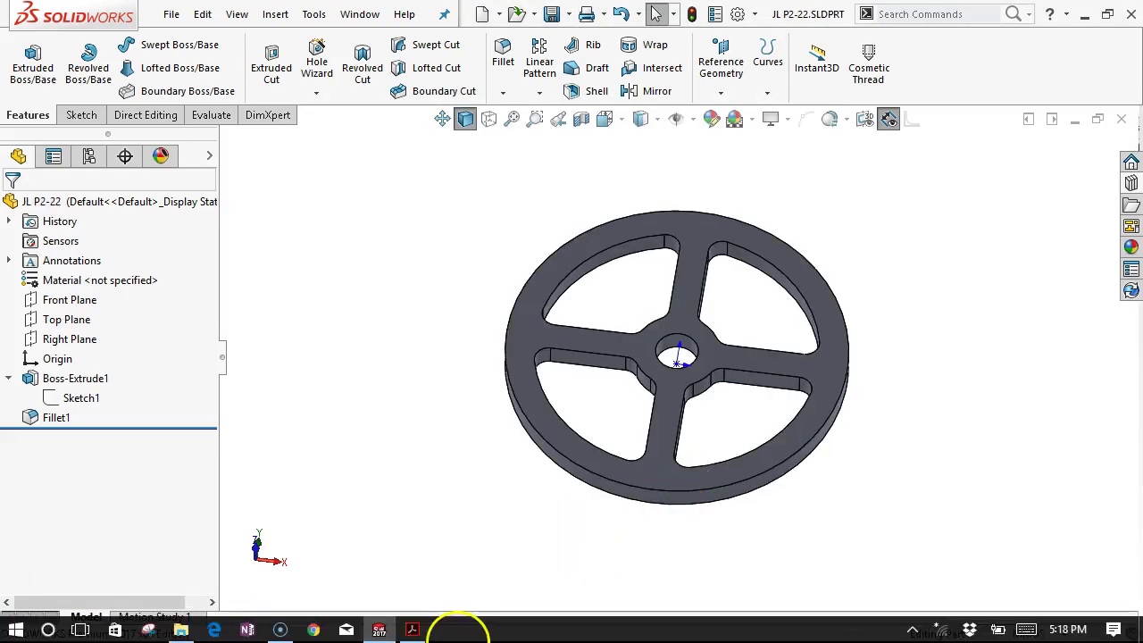
# - Switch to the PDF, fit the page width and examine Figure P2-23's dimensions, thickness and hole table on page 8
pyautogui.scroll(-3, 535, 351)
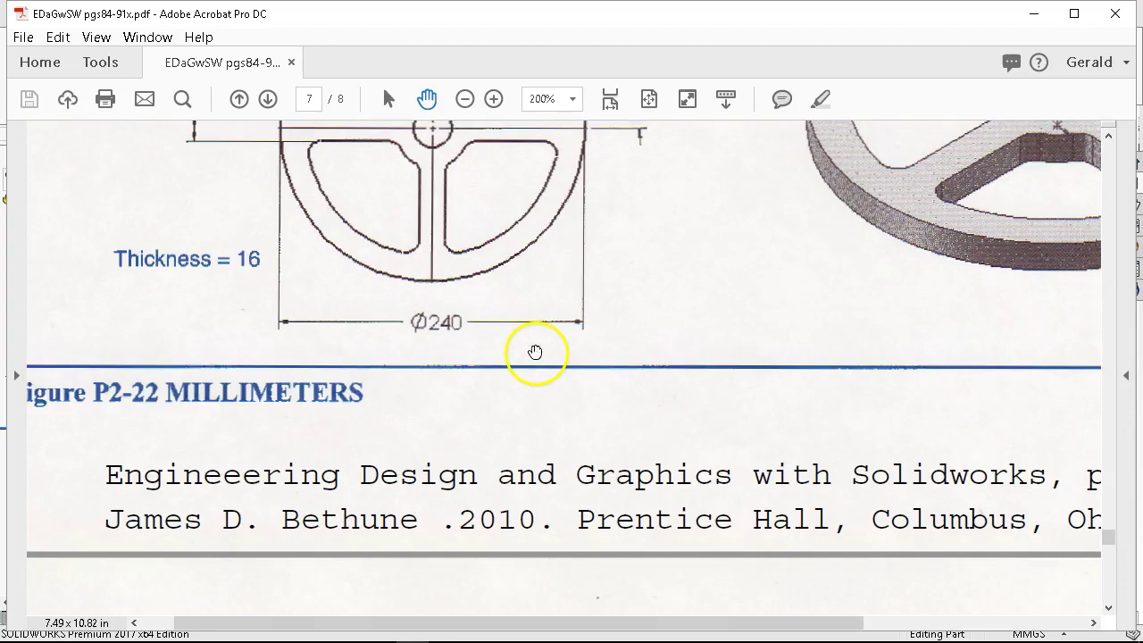
pyautogui.scroll(1, 542, 351)
pyautogui.moveTo(607, 358); pyautogui.dragTo(239, 416)
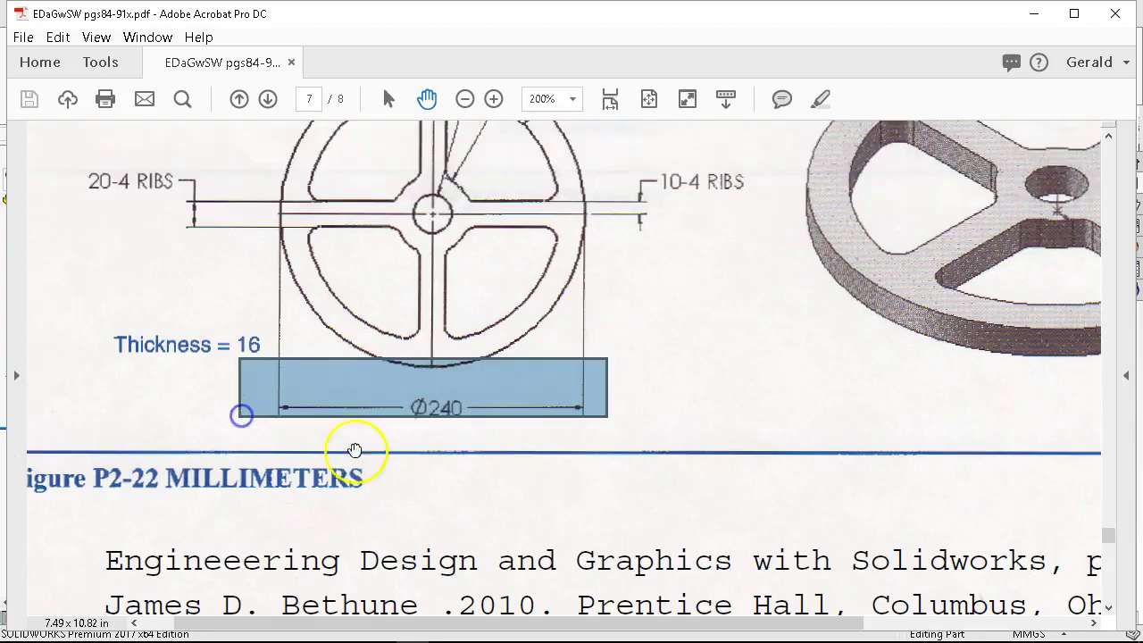
pyautogui.click(465, 98)
pyautogui.click(465, 99)
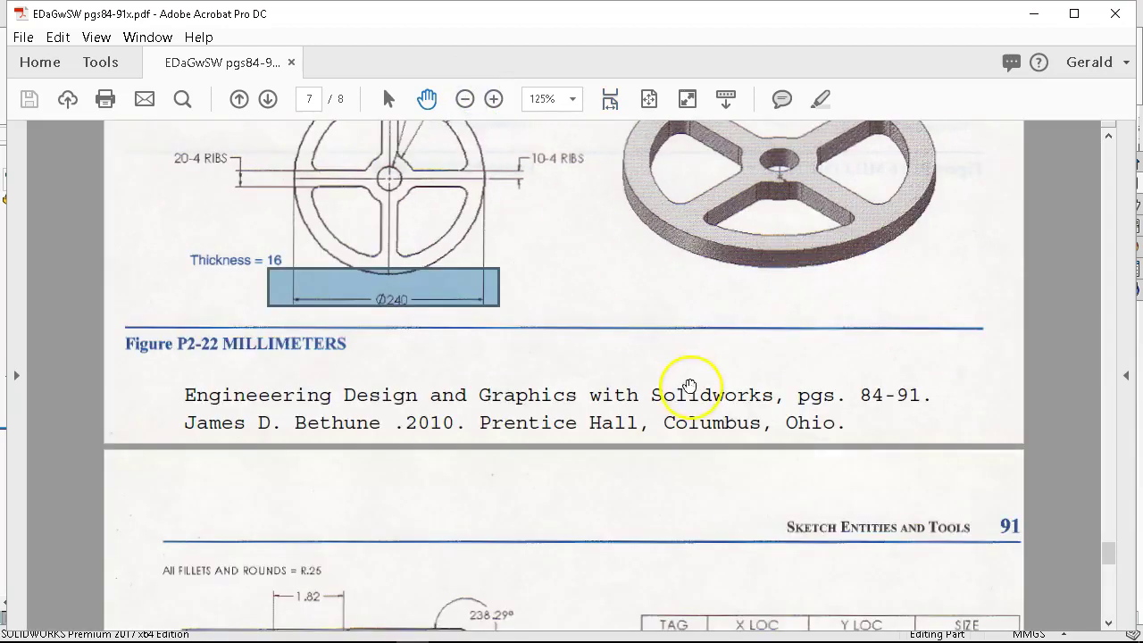
pyautogui.click(610, 99)
pyautogui.scroll(-2, 714, 408)
pyautogui.scroll(-3, 720, 416)
pyautogui.scroll(-1, 705, 418)
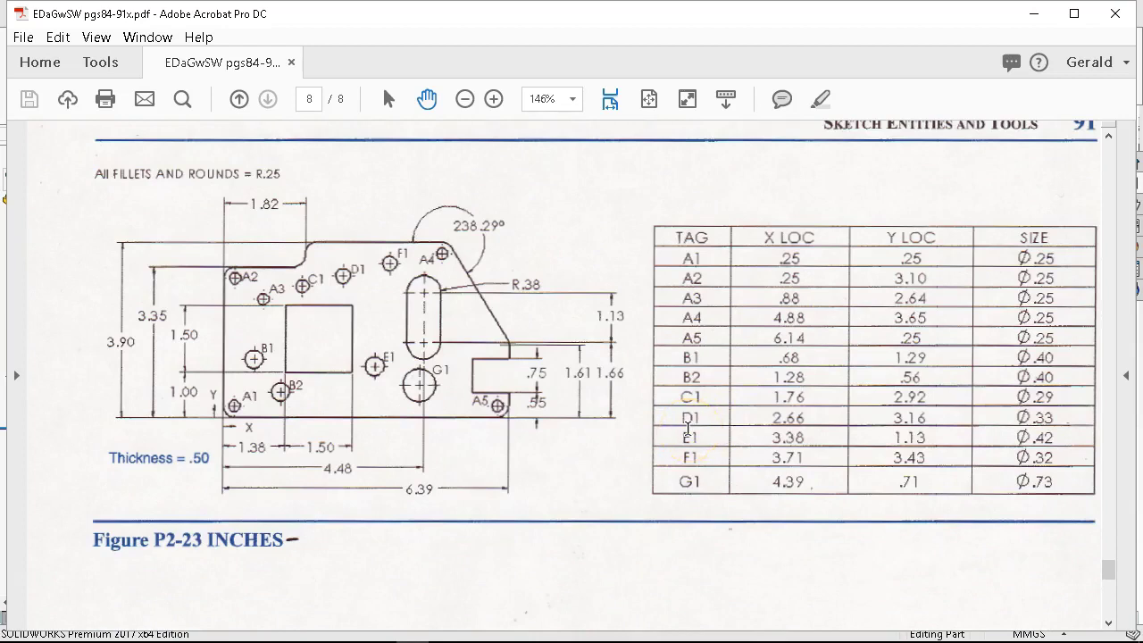
pyautogui.scroll(-7, 738, 437)
pyautogui.scroll(4, 745, 445)
pyautogui.scroll(1, 744, 445)
pyautogui.scroll(-3, 745, 462)
pyautogui.scroll(2, 745, 461)
pyautogui.scroll(4, 745, 461)
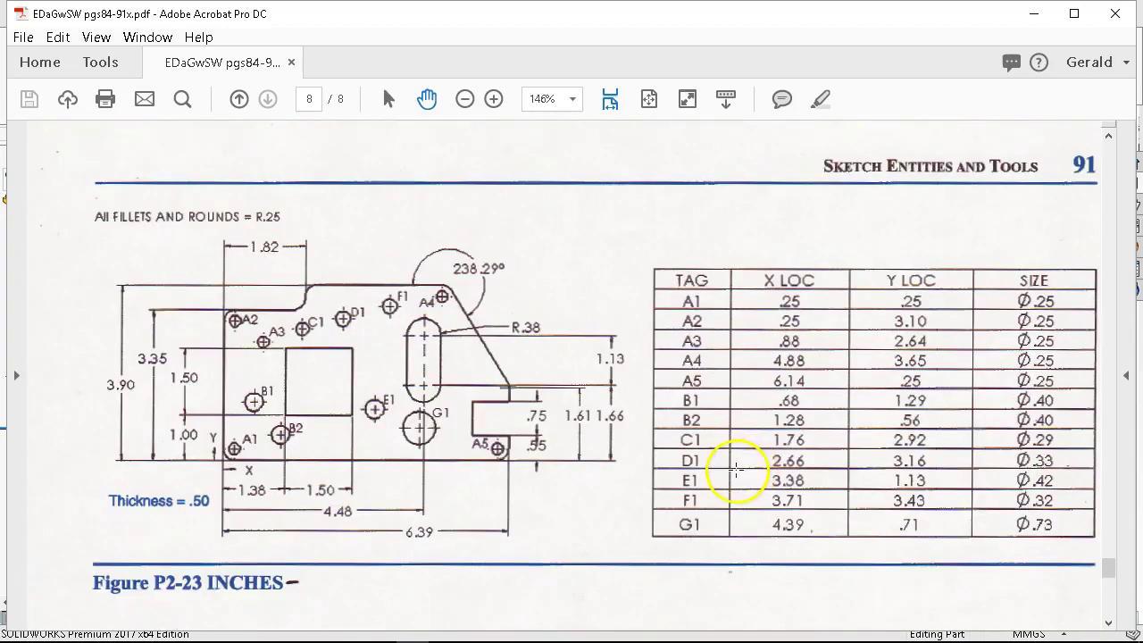
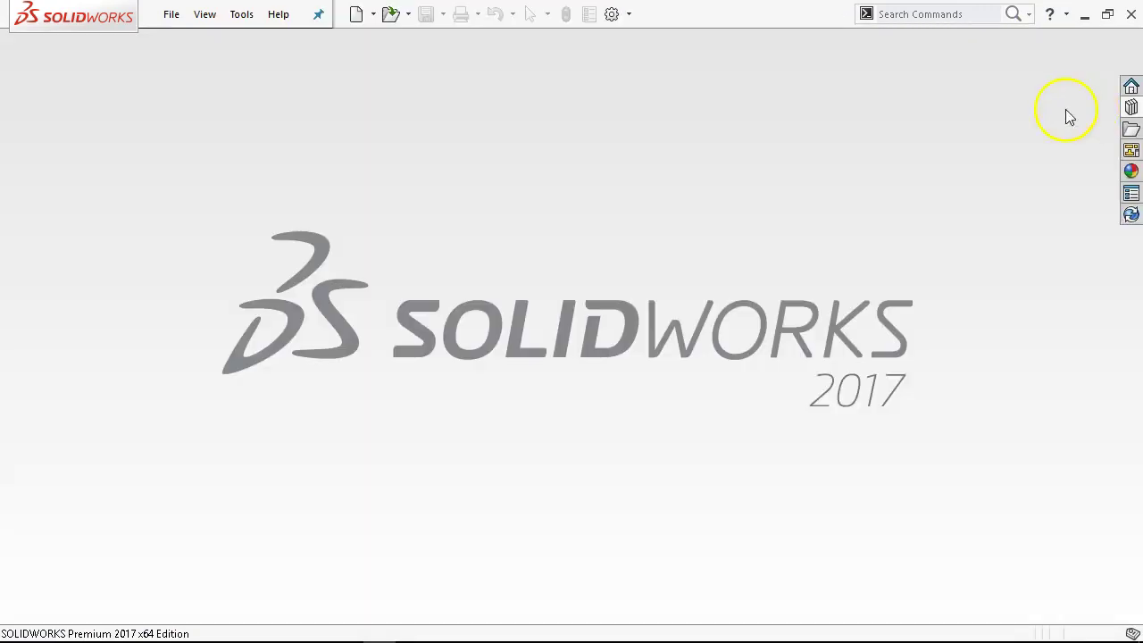
# - Create a new part from the Part In-Frac template and start a sketch on the Front plane
pyautogui.click(171, 14)
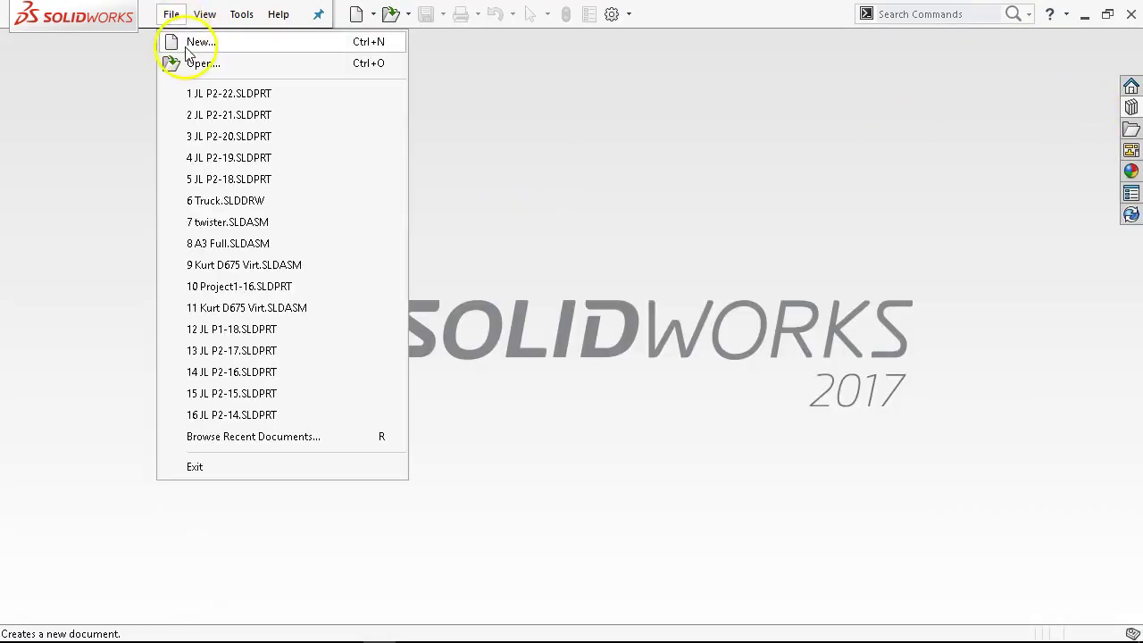
pyautogui.click(186, 42)
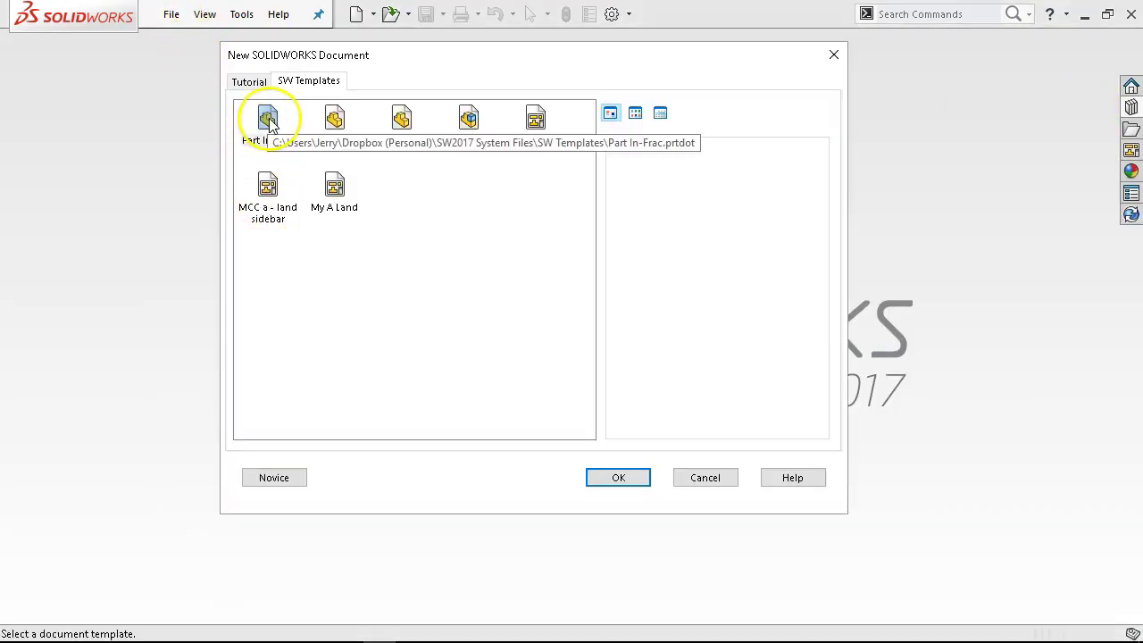
pyautogui.doubleClick(270, 122)
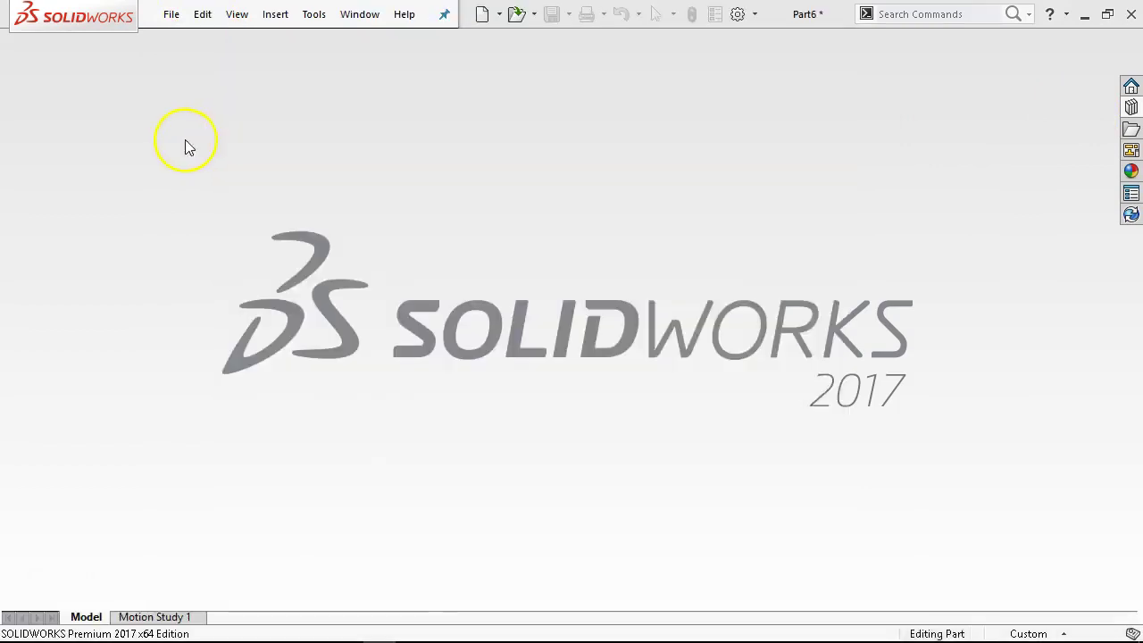
pyautogui.click(54, 300)
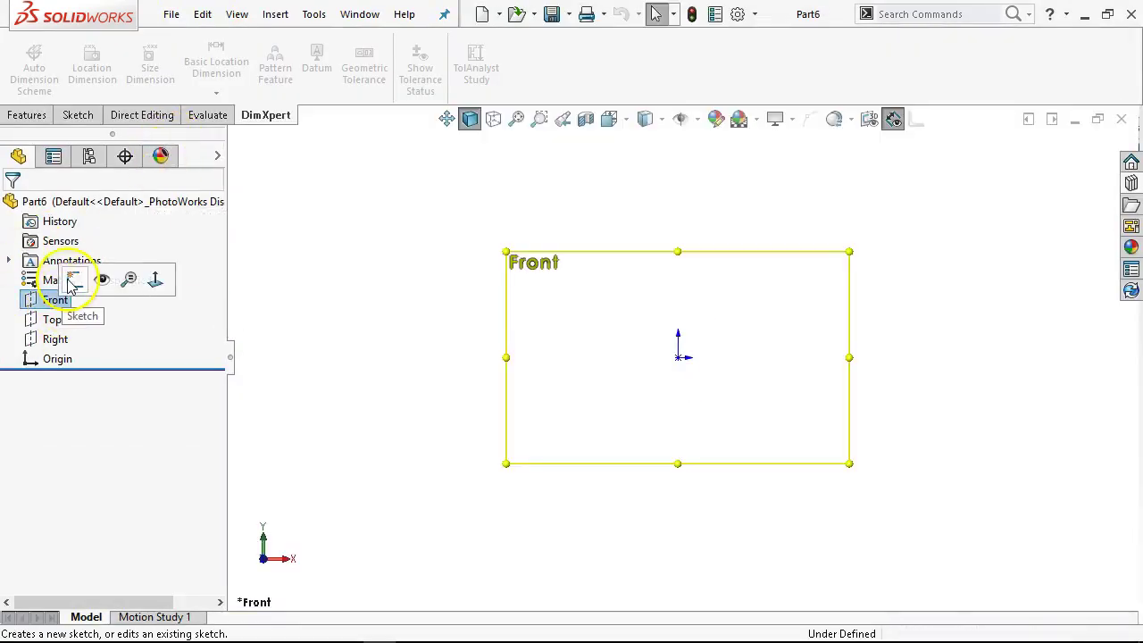
pyautogui.click(75, 278)
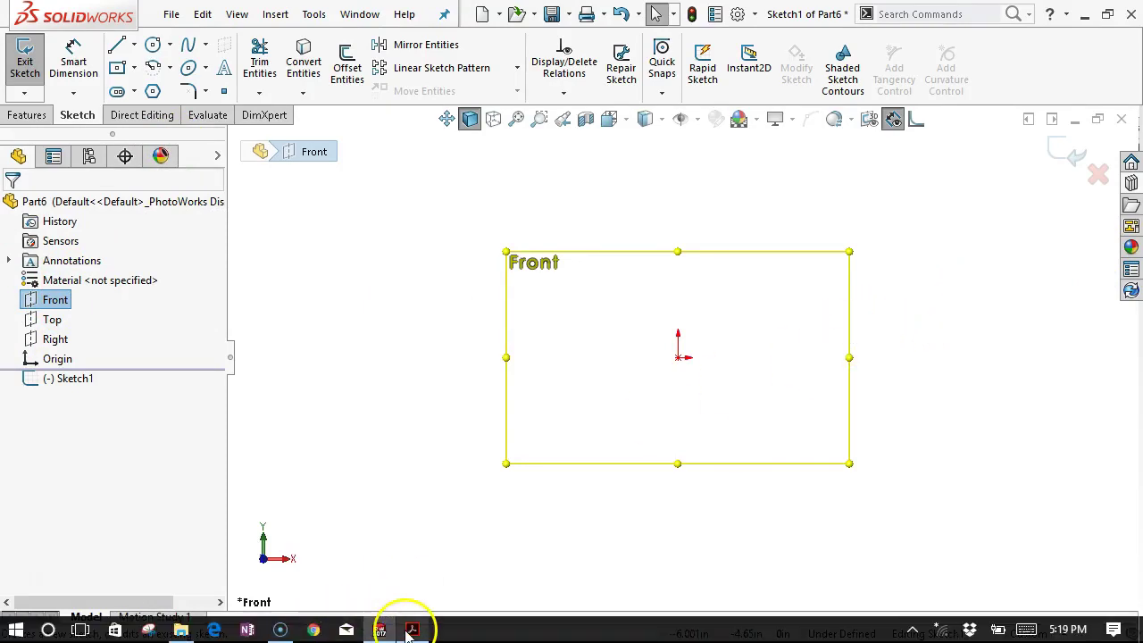
# - Check Figure P2-23 in the PDF, then sketch a vertical line about 3.27 in and a horizontal line about 6.11 in from the origin
pyautogui.click(412, 630)
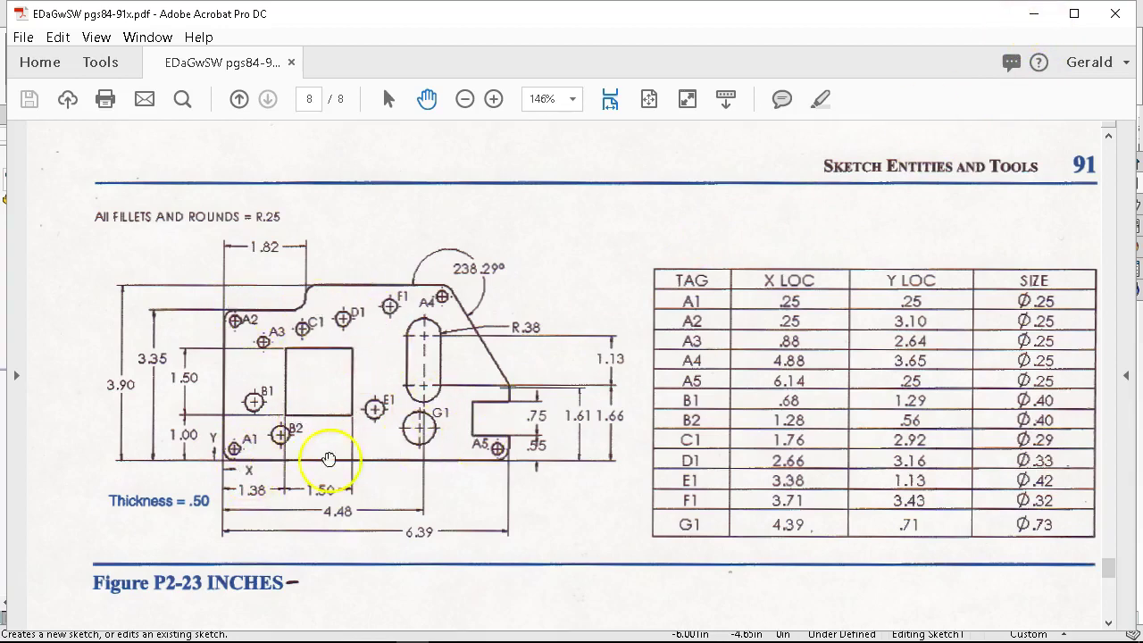
pyautogui.click(1034, 14)
pyautogui.click(117, 44)
pyautogui.click(679, 358)
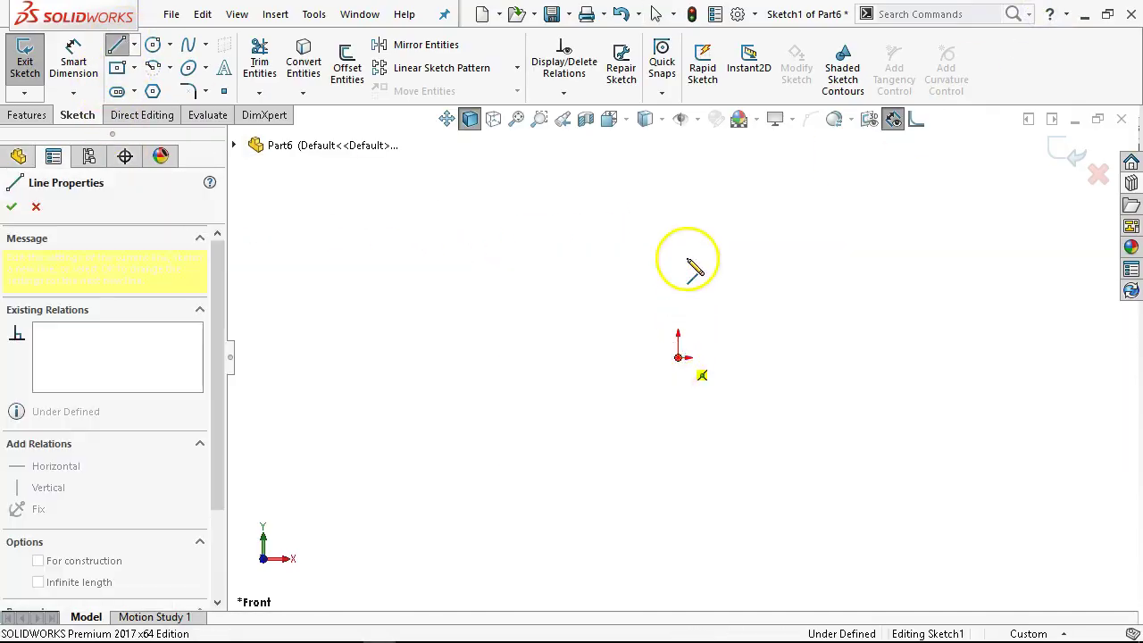
pyautogui.click(678, 181)
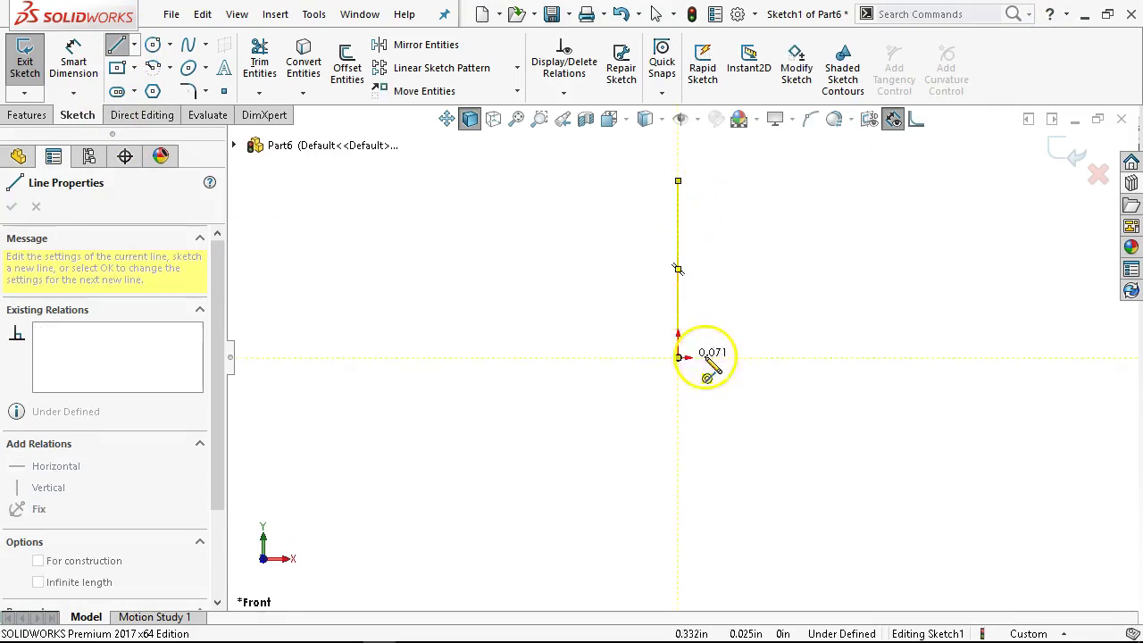
pyautogui.doubleClick(999, 358)
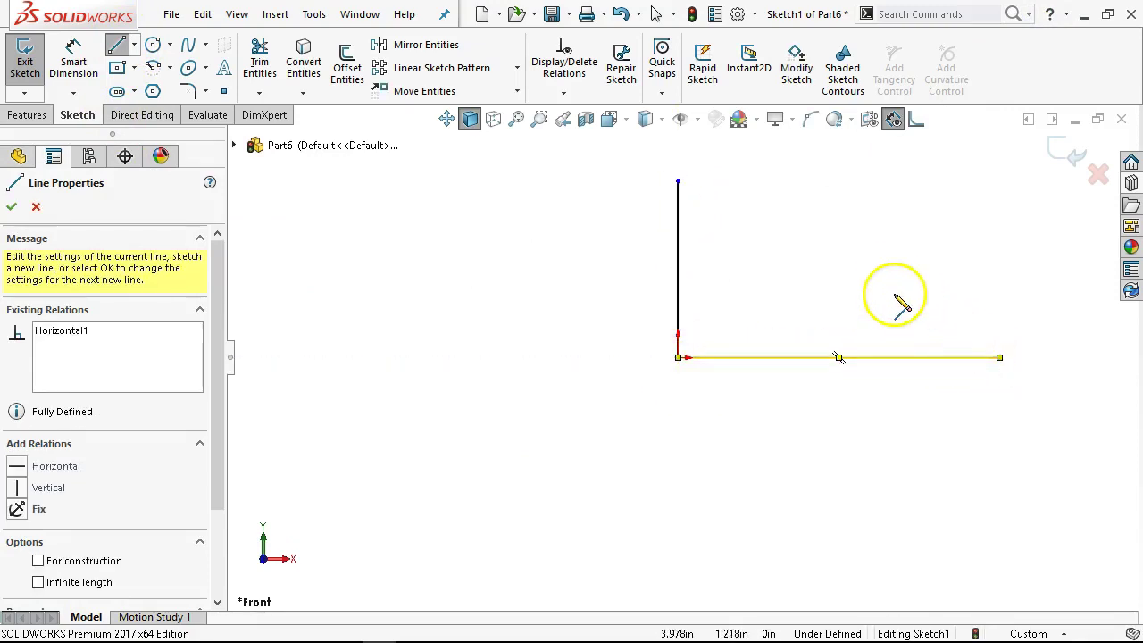
# - Dimension the vertical line from the origin to 3.35 in
pyautogui.rightClick(895, 296)
pyautogui.click(1084, 255)
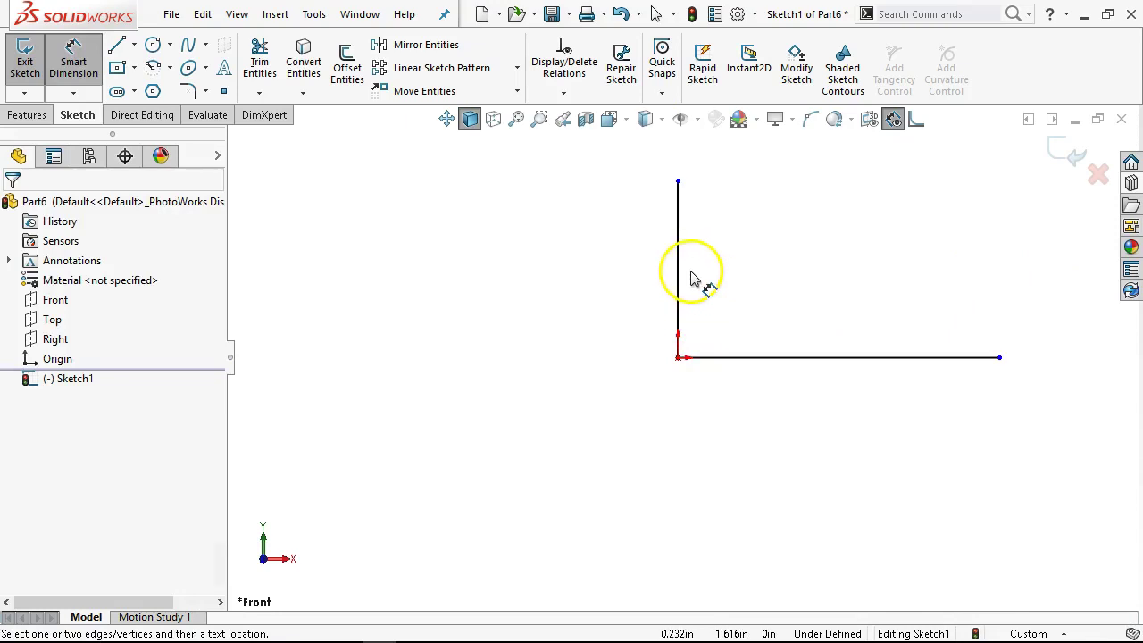
pyautogui.click(681, 277)
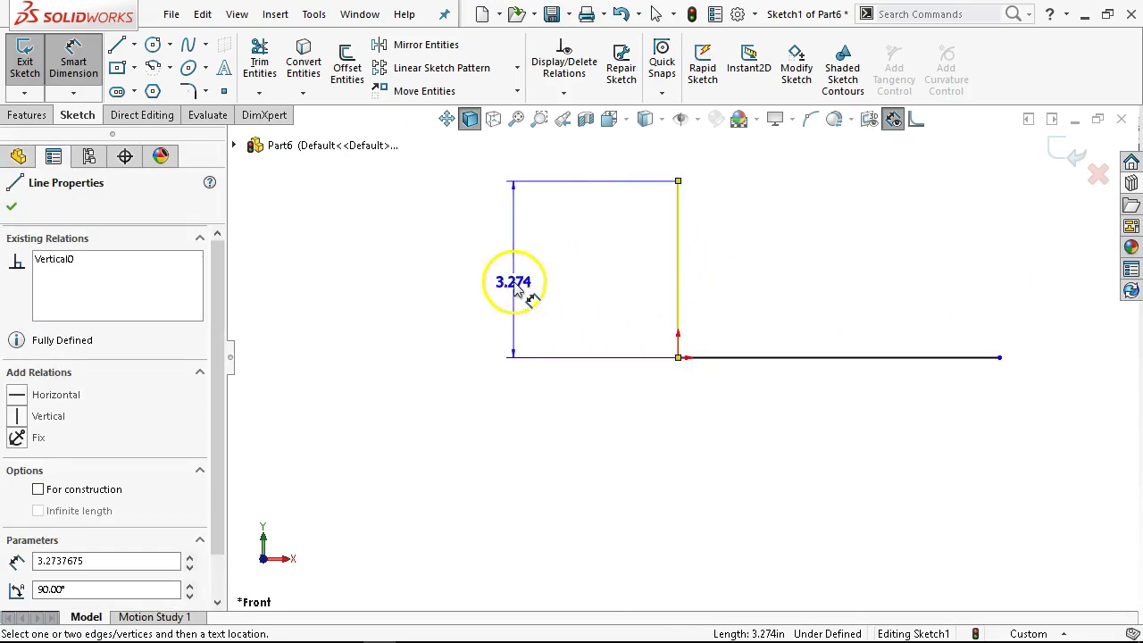
pyautogui.click(526, 293)
pyautogui.write('335')
pyautogui.write('.35')
pyautogui.press('Return')
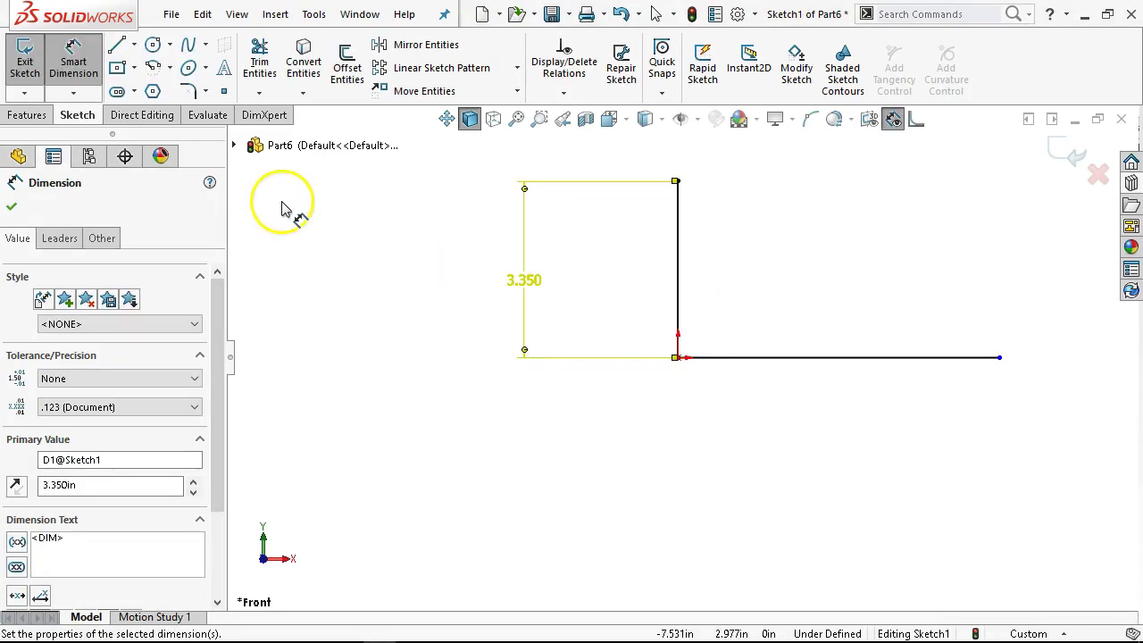
# - Dimension the horizontal base line to 6.39 in and end dimensioning
pyautogui.click(757, 358)
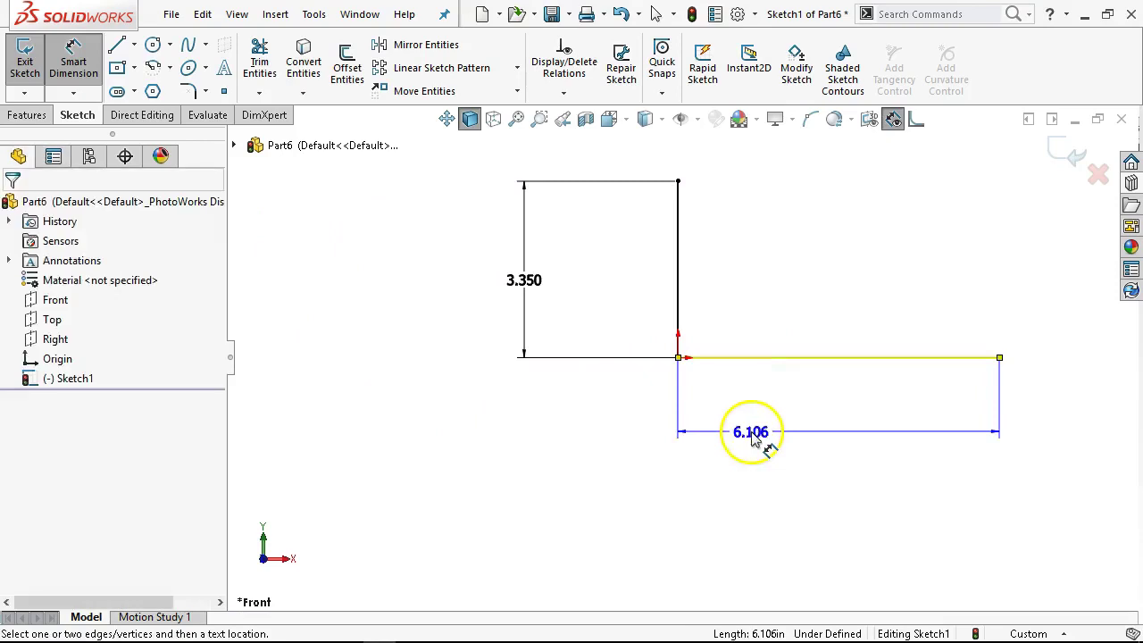
pyautogui.click(753, 436)
pyautogui.write('6.39')
pyautogui.press('Return')
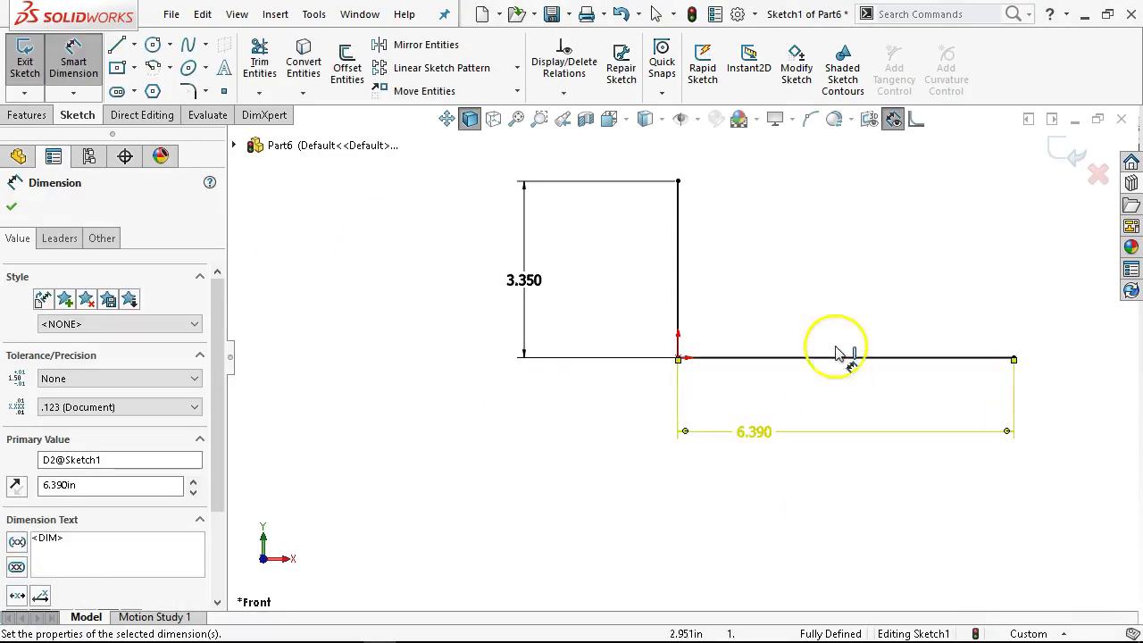
pyautogui.rightClick(715, 241)
pyautogui.click(724, 281)
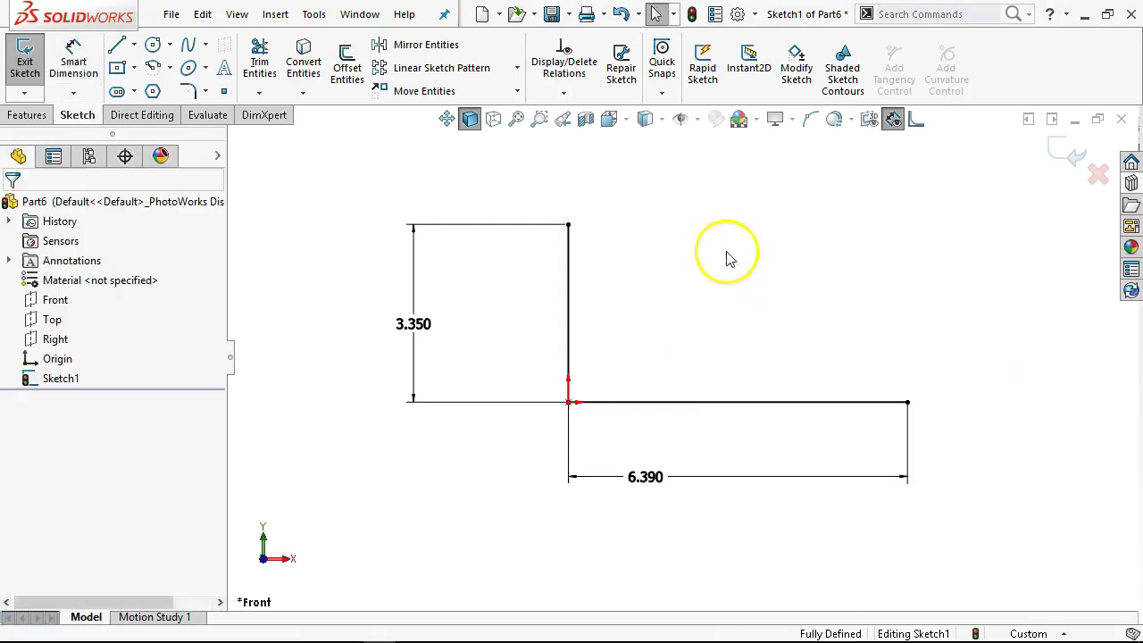
# - Sketch the plate's stepped upper outline from the vertical line's top: across, up, across, about 1.7 in down at 45°, and vertically down
pyautogui.click(116, 45)
pyautogui.moveTo(570, 227)
pyautogui.mouseDown()
pyautogui.moveTo(692, 214)
pyautogui.moveTo(705, 227)
pyautogui.mouseUp()
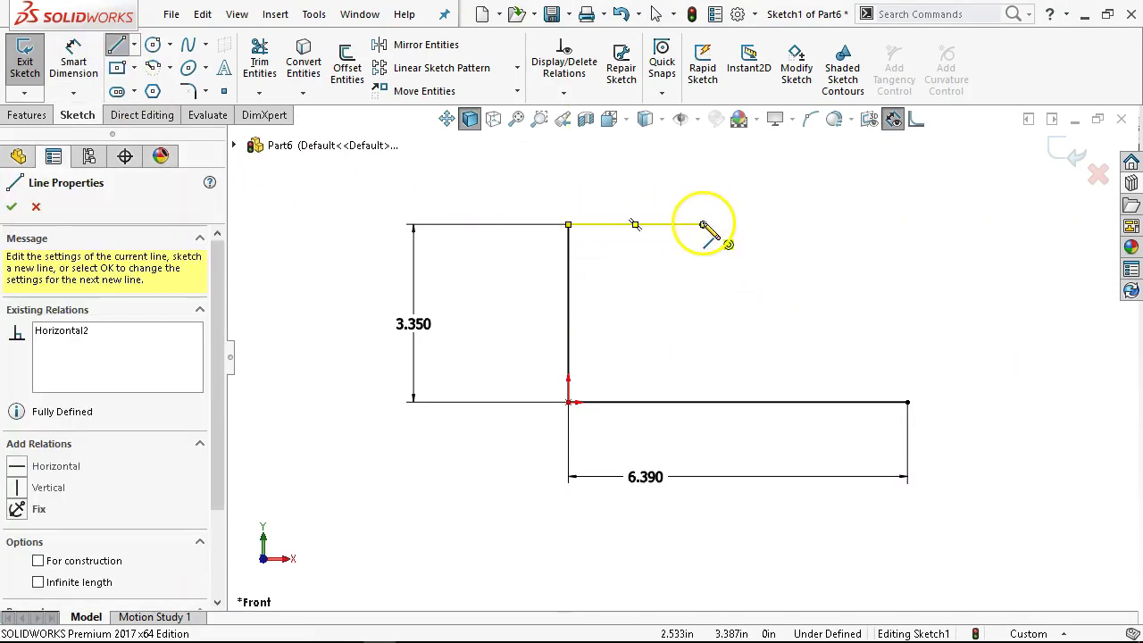
pyautogui.click(703, 176)
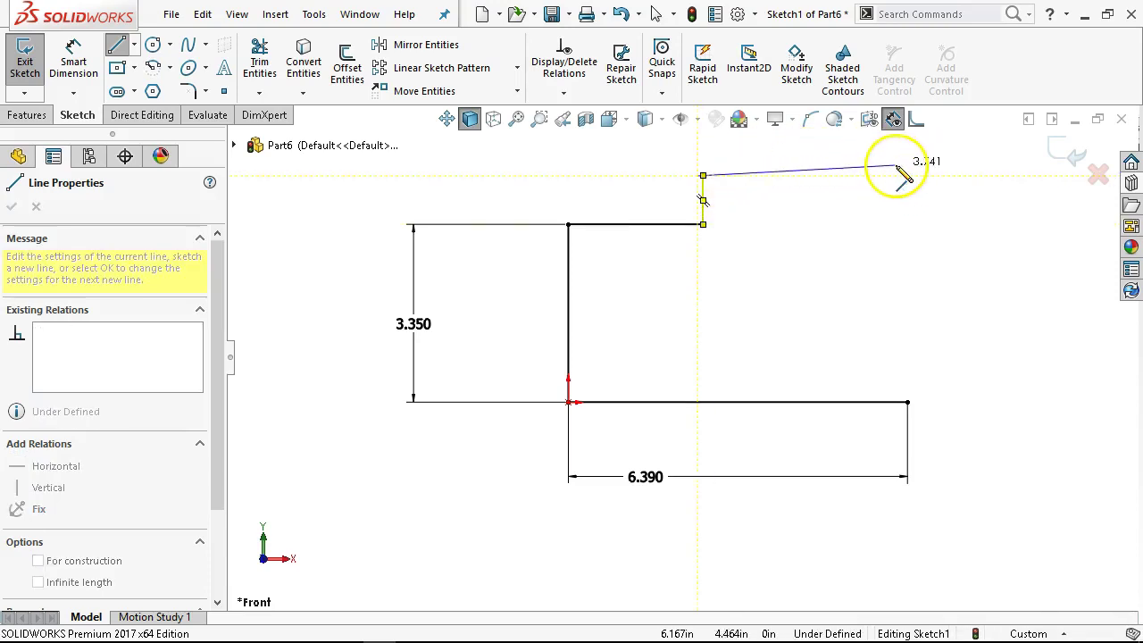
pyautogui.click(896, 176)
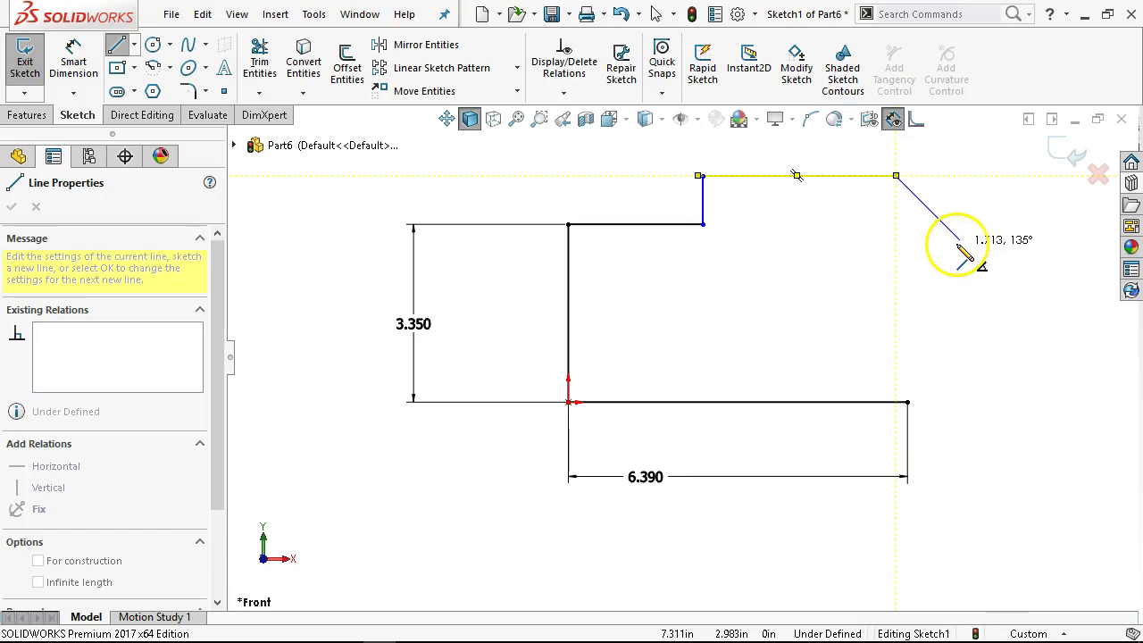
pyautogui.moveTo(960, 239); pyautogui.dragTo(960, 323)
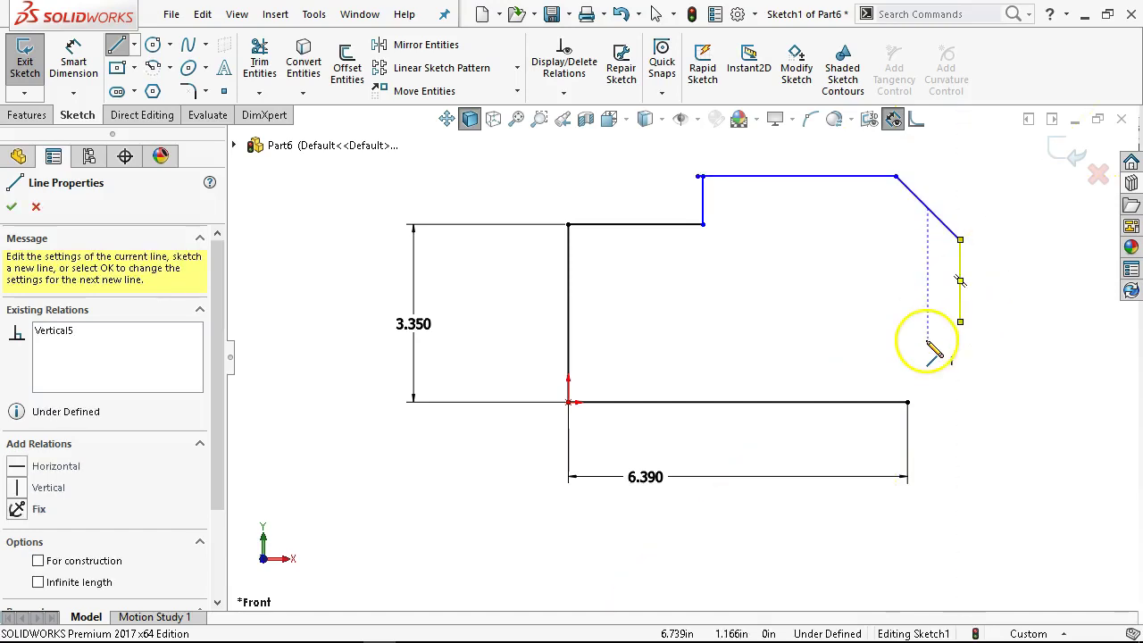
pyautogui.rightClick(727, 255)
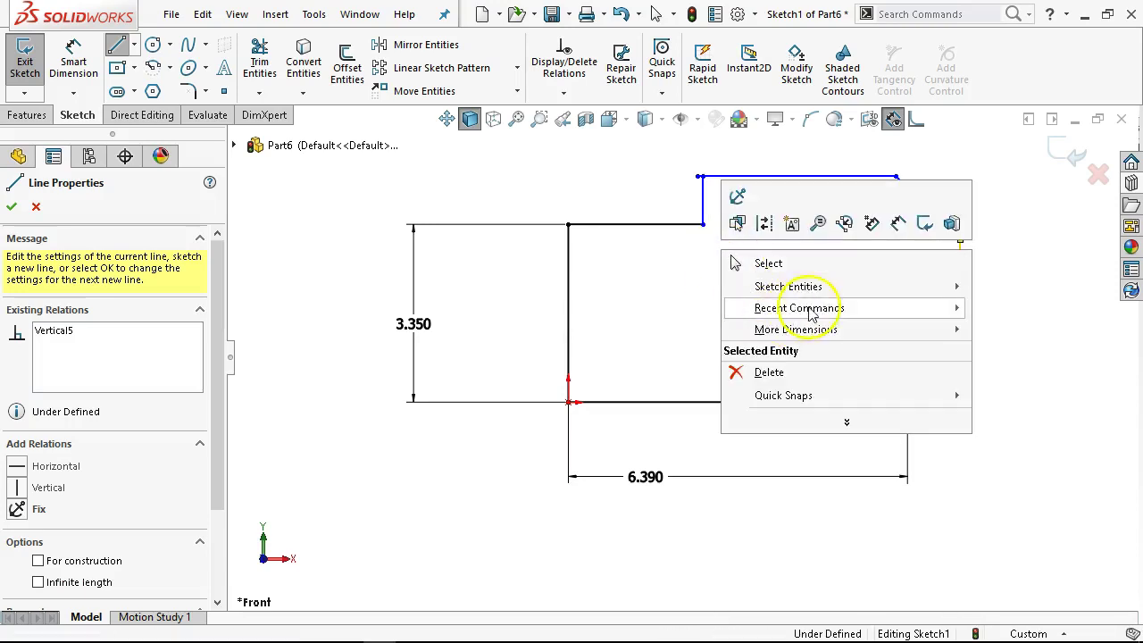
pyautogui.click(786, 264)
# - Attach the free lower end of the short vertical line to the right end of the base line, closing the side
pyautogui.moveTo(960, 323); pyautogui.dragTo(907, 402)
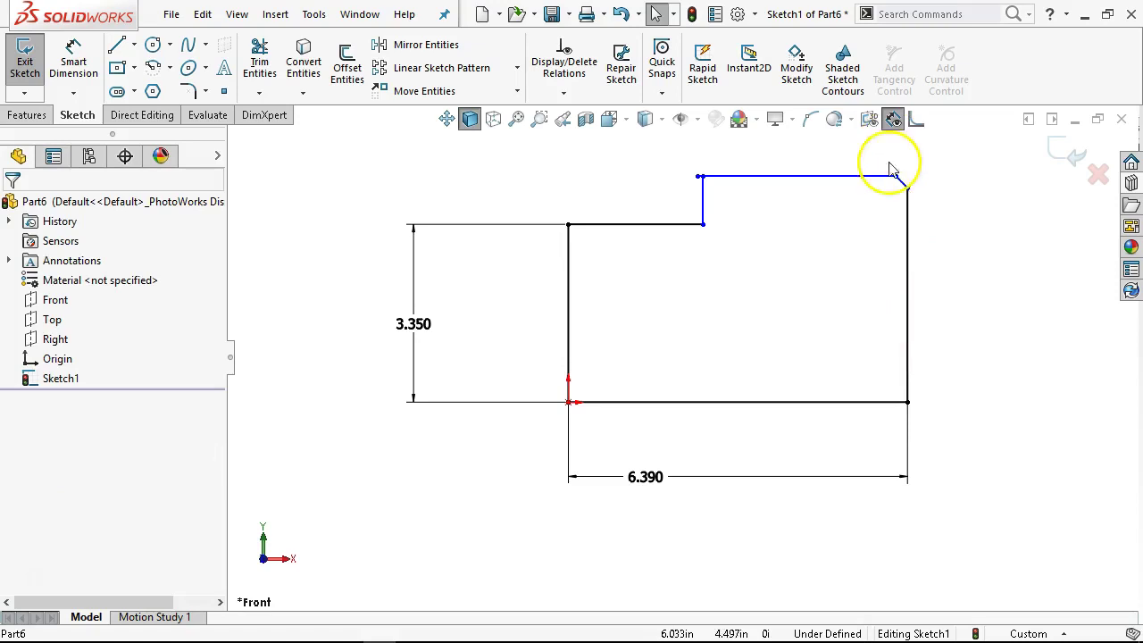
pyautogui.click(907, 219)
pyautogui.click(924, 218)
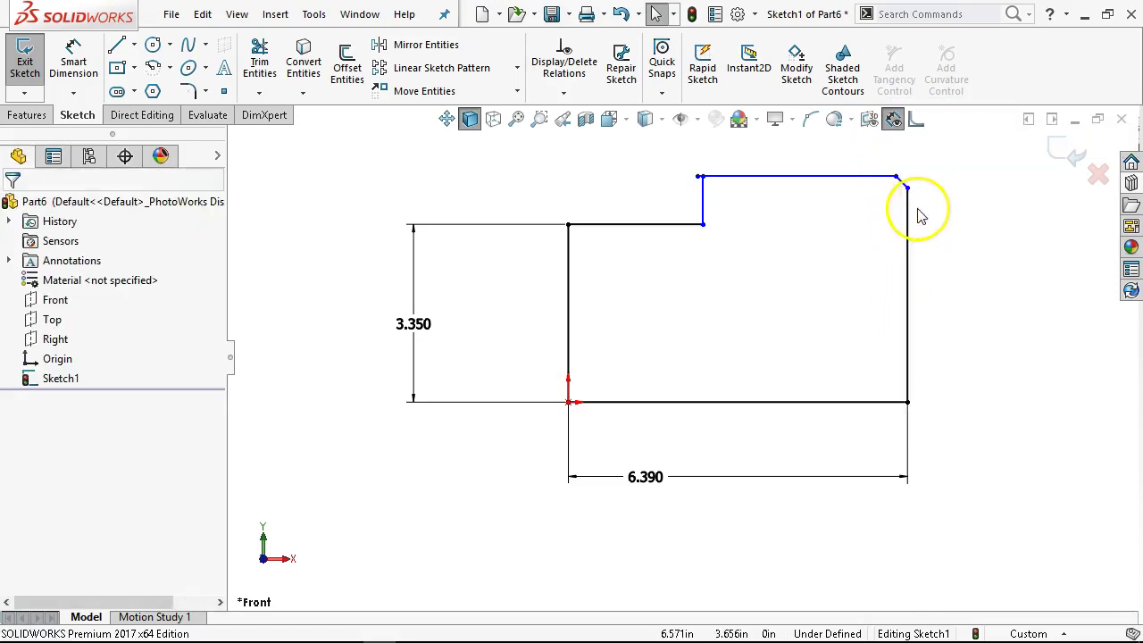
# - Move the right edge's upper end down to about Y 3.02 in and the slope's upper end to about X 4.85, Y 3.86 in
pyautogui.click(906, 189)
pyautogui.moveTo(906, 187); pyautogui.dragTo(907, 241)
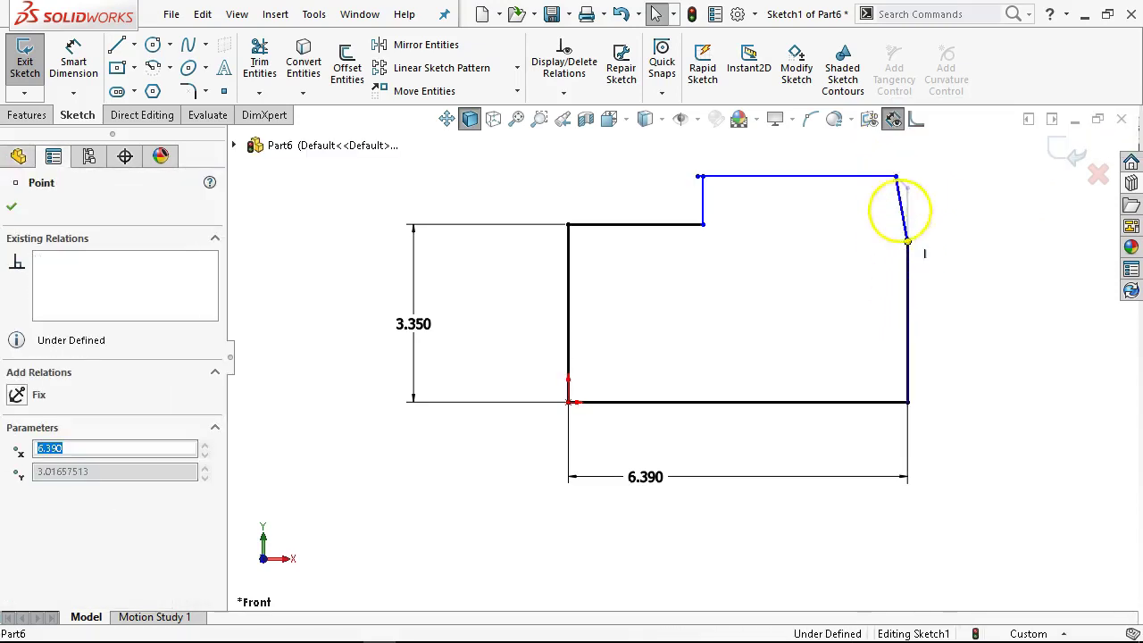
pyautogui.click(901, 188)
pyautogui.moveTo(899, 187); pyautogui.dragTo(826, 197)
pyautogui.scroll(-5, 684, 222)
pyautogui.scroll(-2, 676, 259)
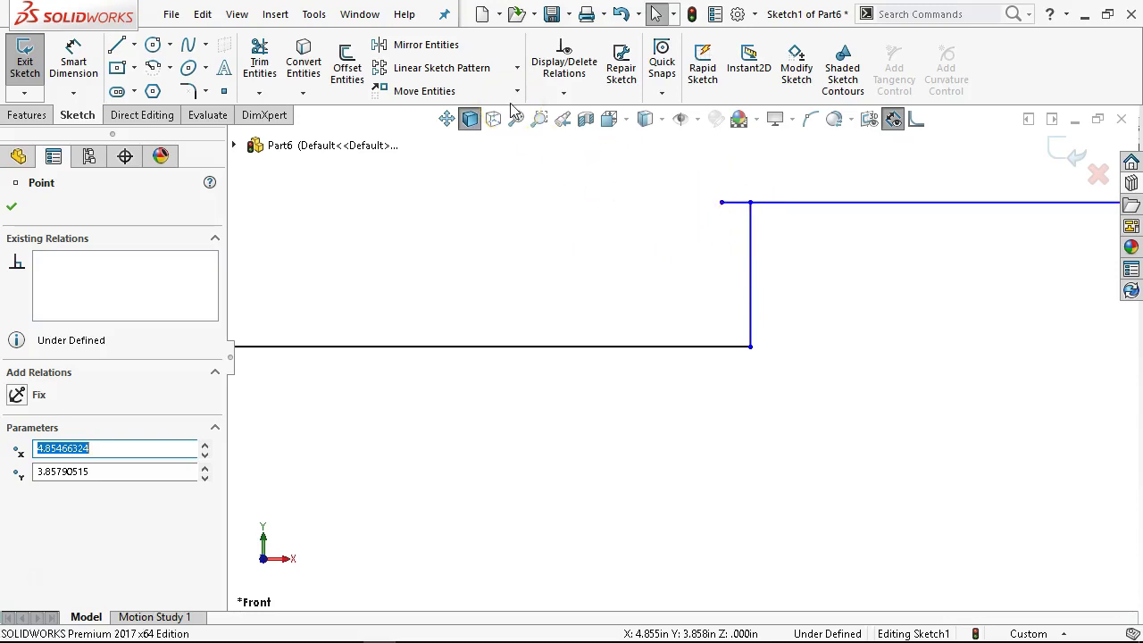
pyautogui.scroll(5, 742, 452)
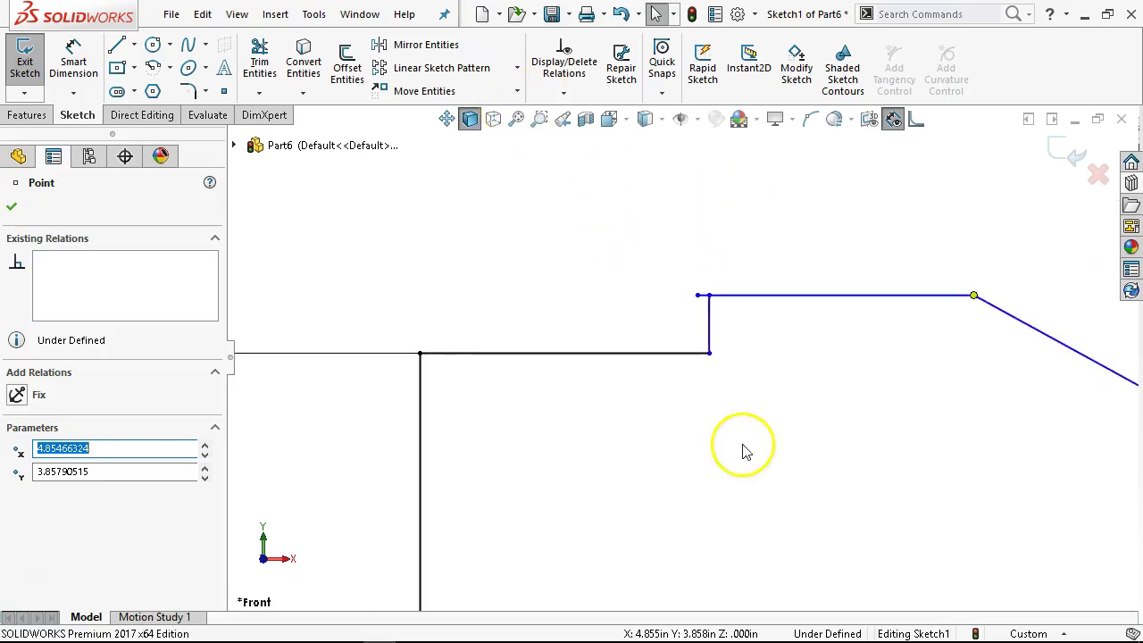
# - Pull the top line's overhanging end back and attach it to the upper end of the short vertical step line
pyautogui.scroll(-3, 735, 347)
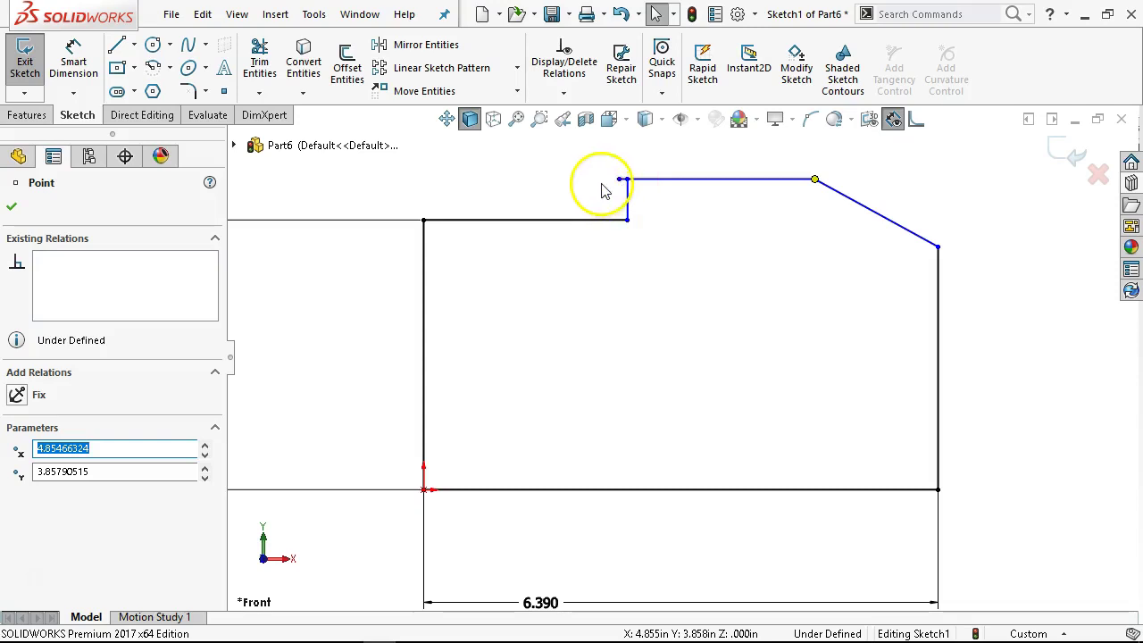
pyautogui.scroll(-3, 603, 191)
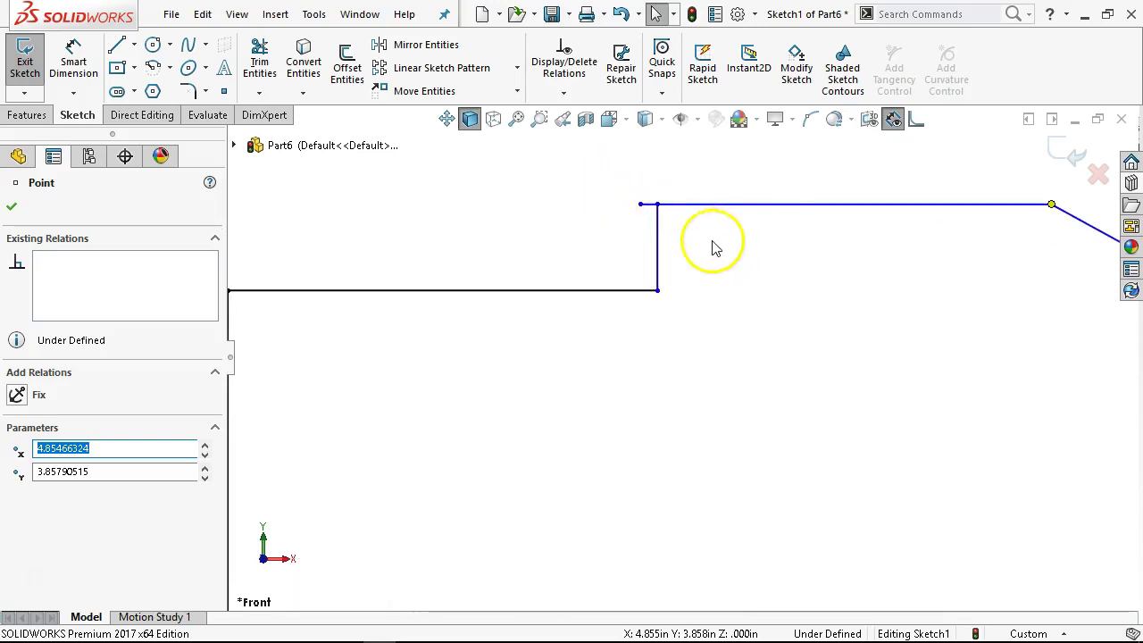
pyautogui.moveTo(667, 208); pyautogui.dragTo(693, 208)
pyautogui.scroll(3, 677, 438)
pyautogui.scroll(-1, 671, 441)
pyautogui.scroll(1, 713, 451)
pyautogui.scroll(-1, 713, 451)
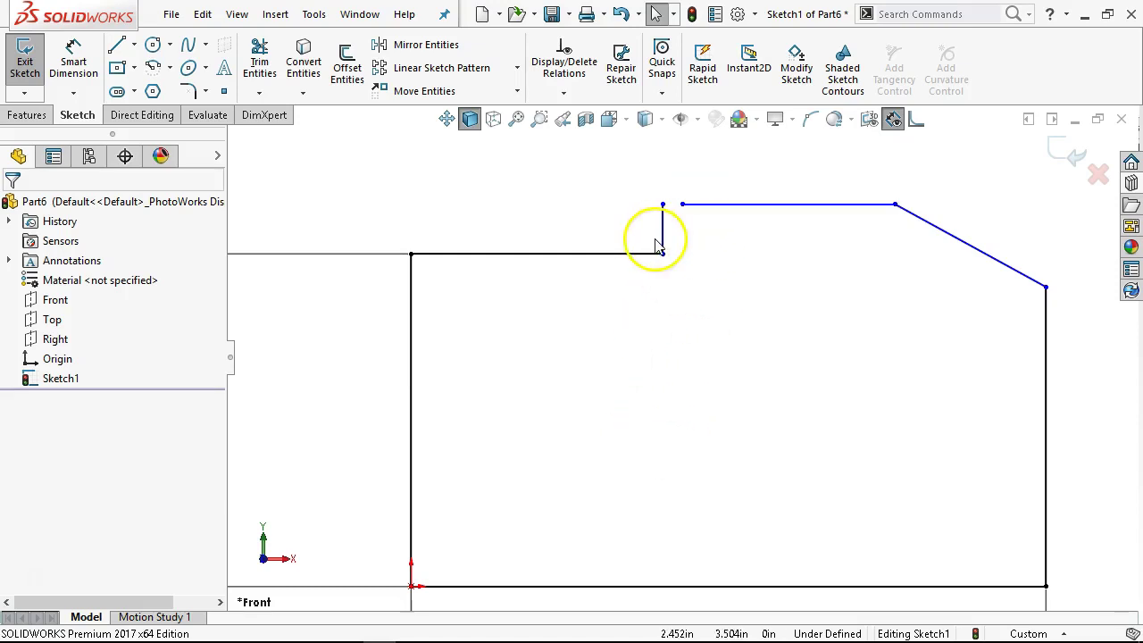
pyautogui.scroll(-3, 505, 243)
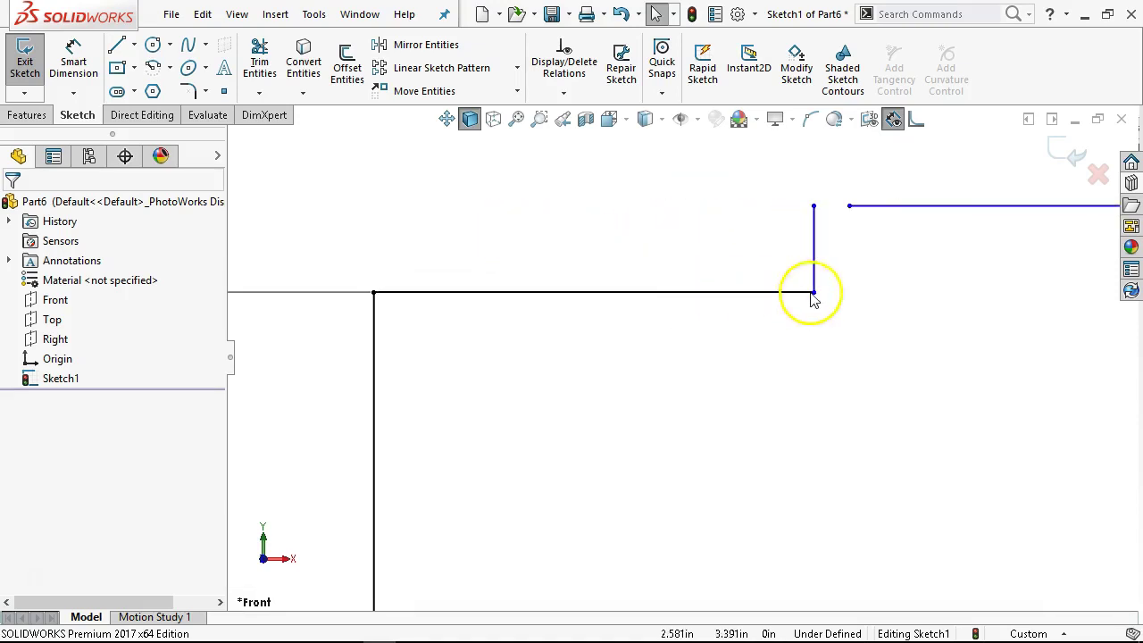
pyautogui.moveTo(851, 208)
pyautogui.mouseDown()
pyautogui.moveTo(834, 212)
pyautogui.moveTo(813, 191)
pyautogui.mouseUp()
pyautogui.scroll(5, 778, 421)
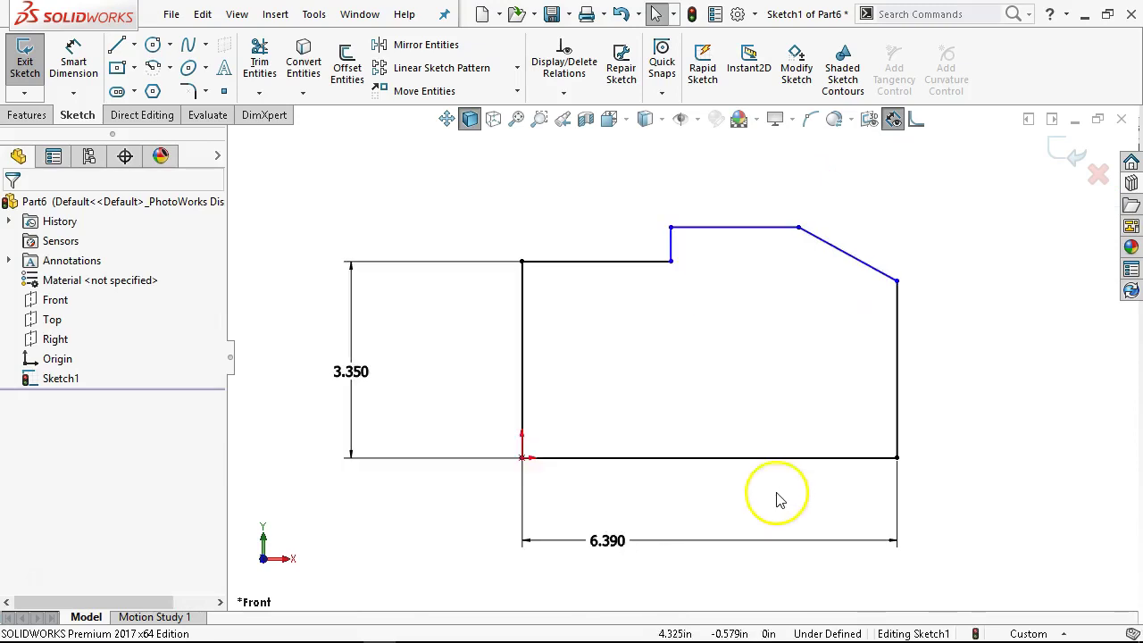
# - Dimension the distance between the base line and the top line to 3.9 in
pyautogui.scroll(-1, 765, 334)
pyautogui.scroll(1, 765, 334)
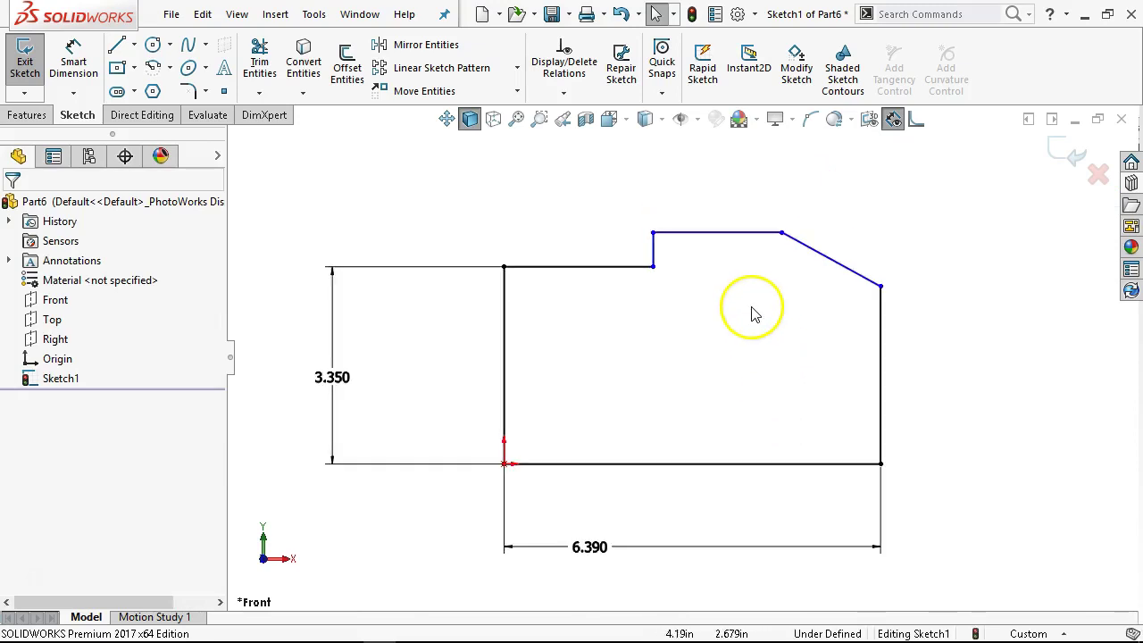
pyautogui.click(73, 62)
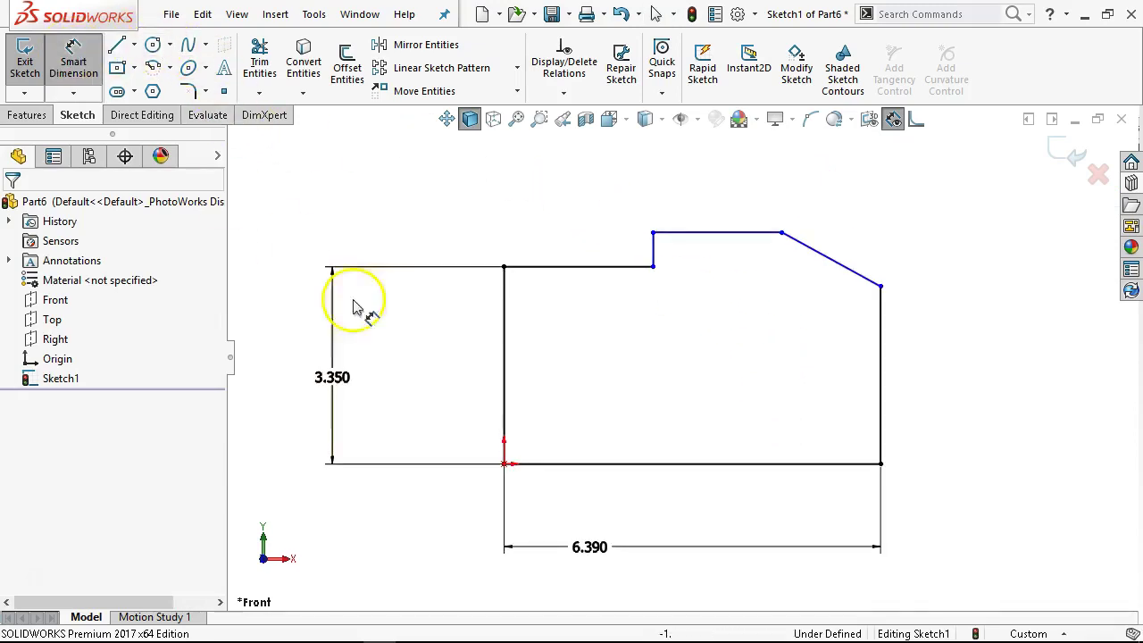
pyautogui.click(545, 464)
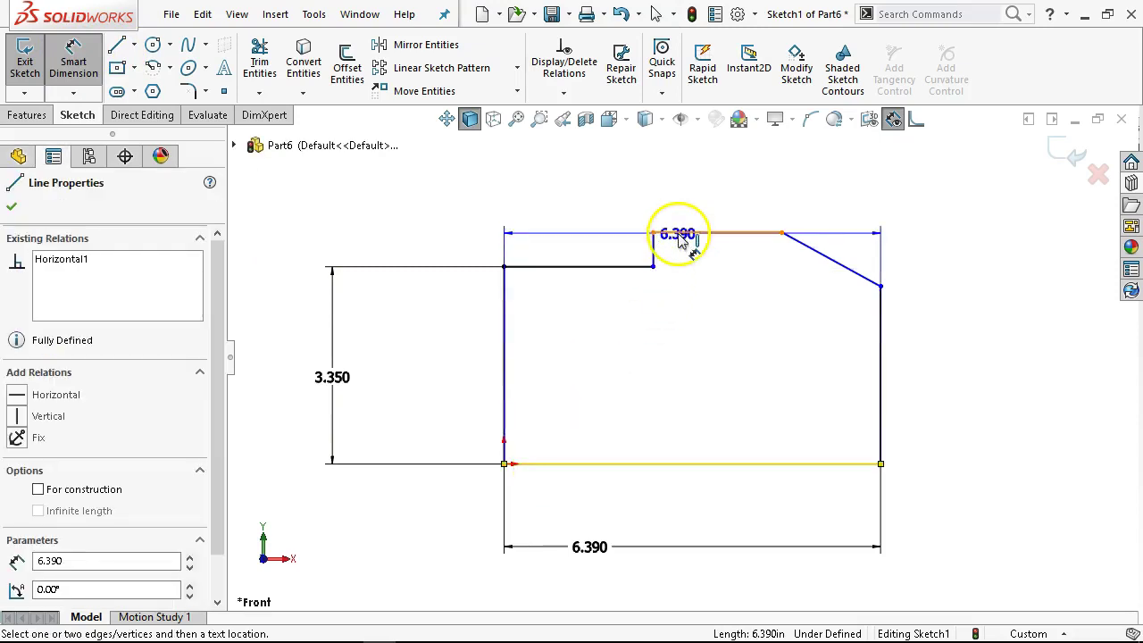
pyautogui.click(679, 234)
pyautogui.click(319, 317)
pyautogui.write('3')
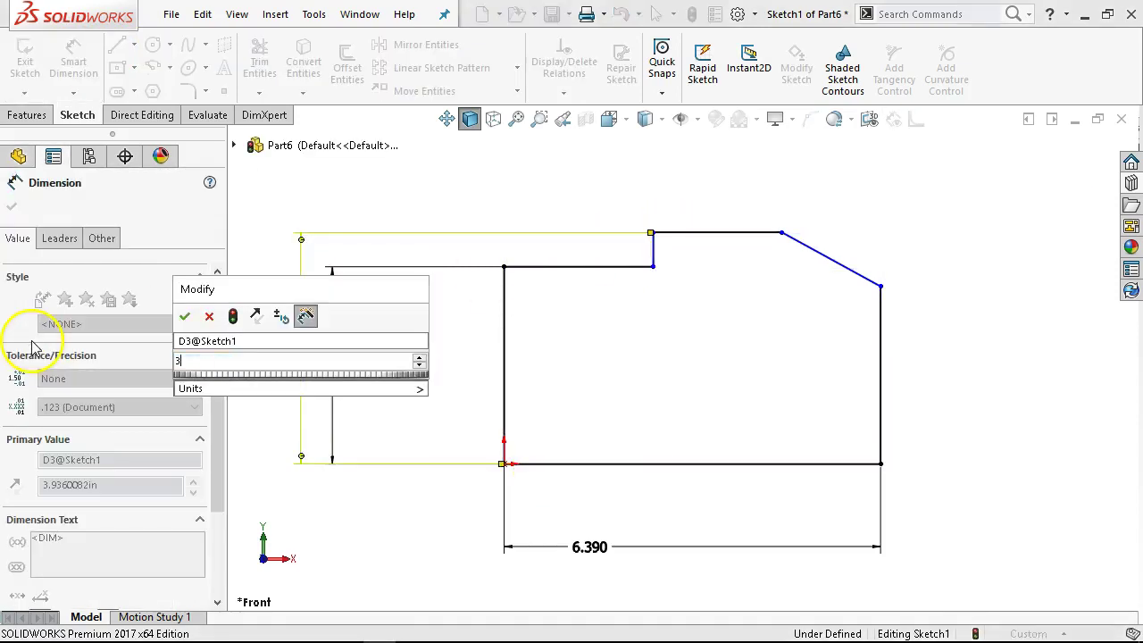
pyautogui.write('.9')
pyautogui.press('Return')
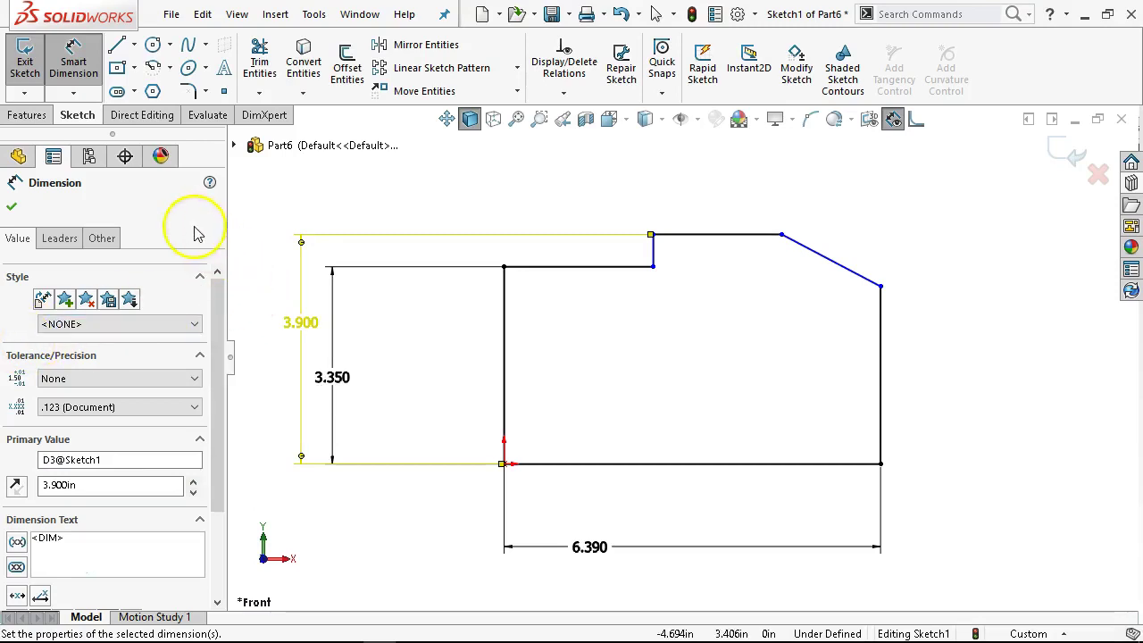
# - Dimension the step's lower horizontal line to 1.82 in
pyautogui.click(536, 267)
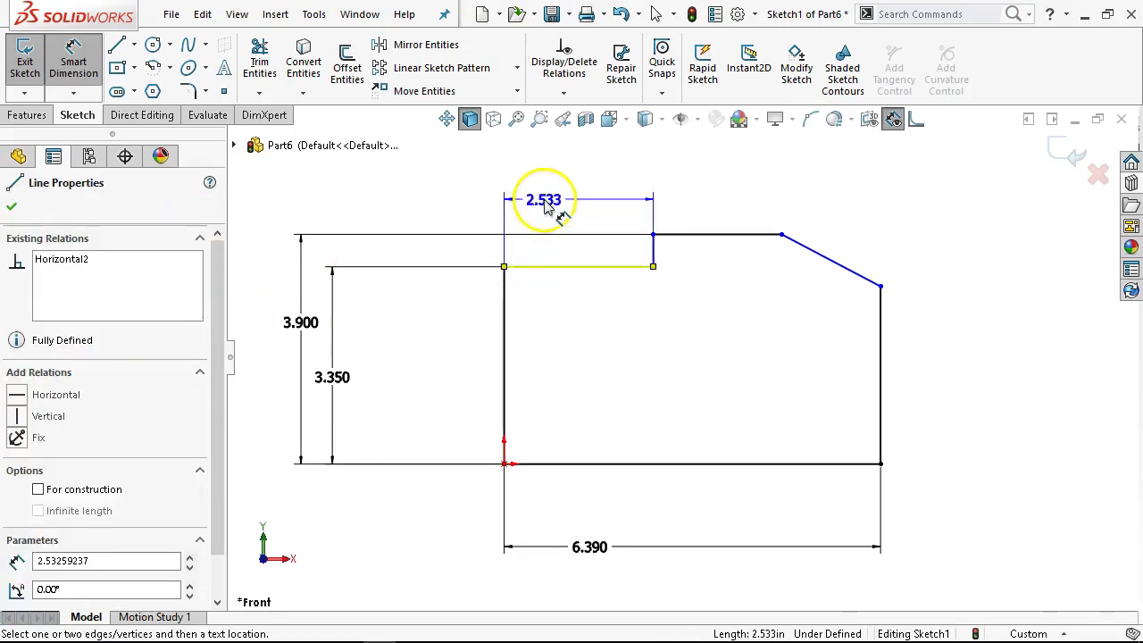
pyautogui.click(525, 202)
pyautogui.write('1.8')
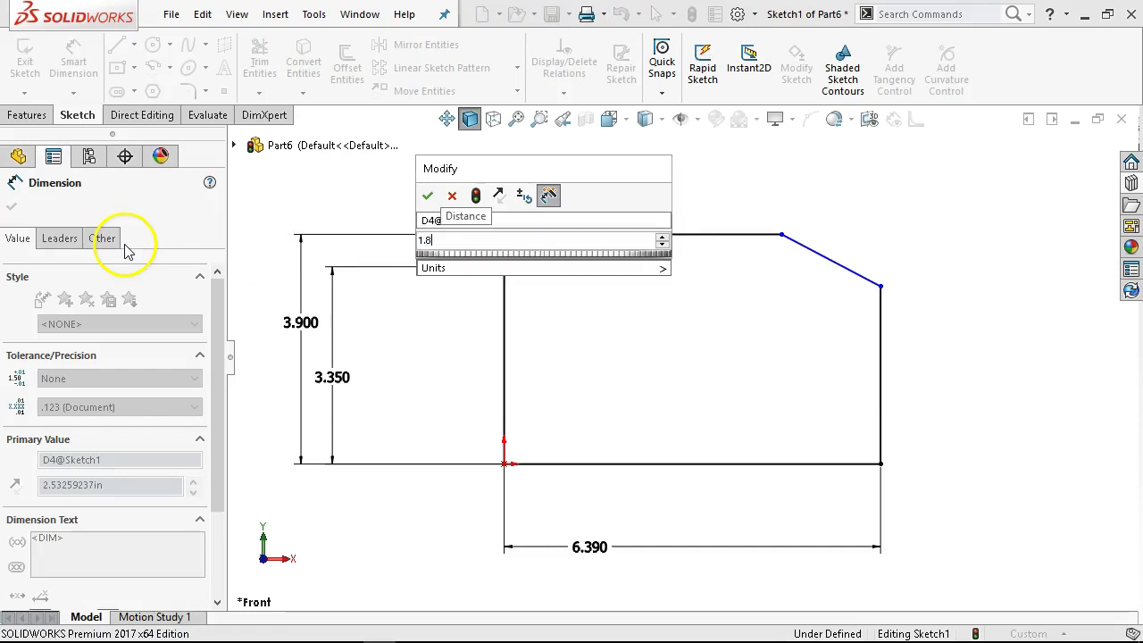
pyautogui.press('Return')
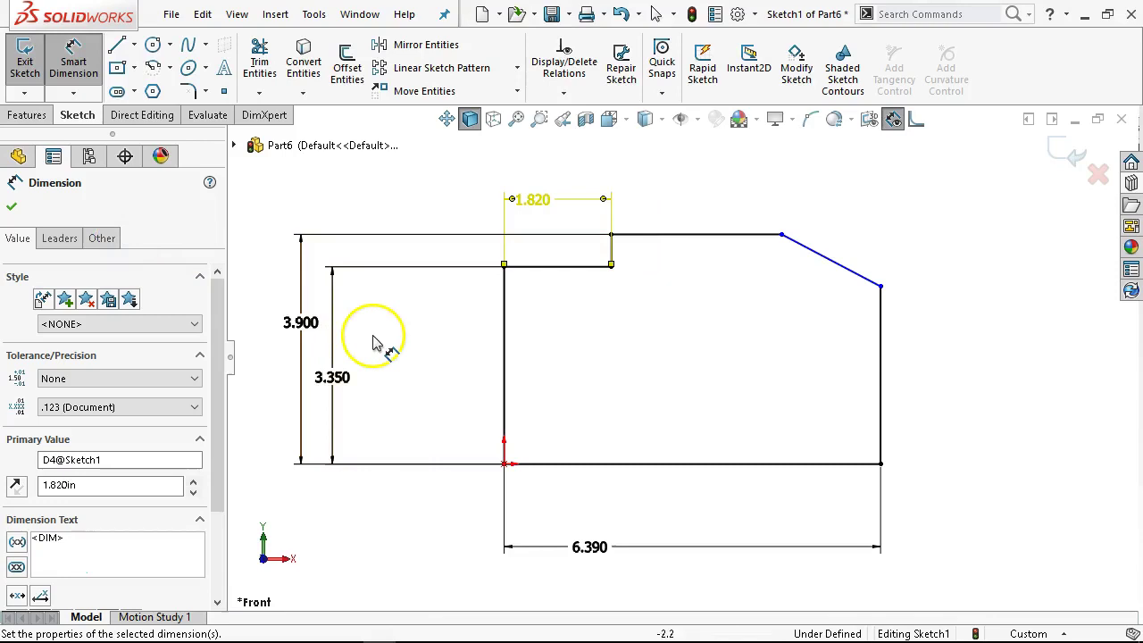
# - Dimension the outer angle between the top line and the sloped line to 238.29°
pyautogui.click(746, 241)
pyautogui.click(826, 259)
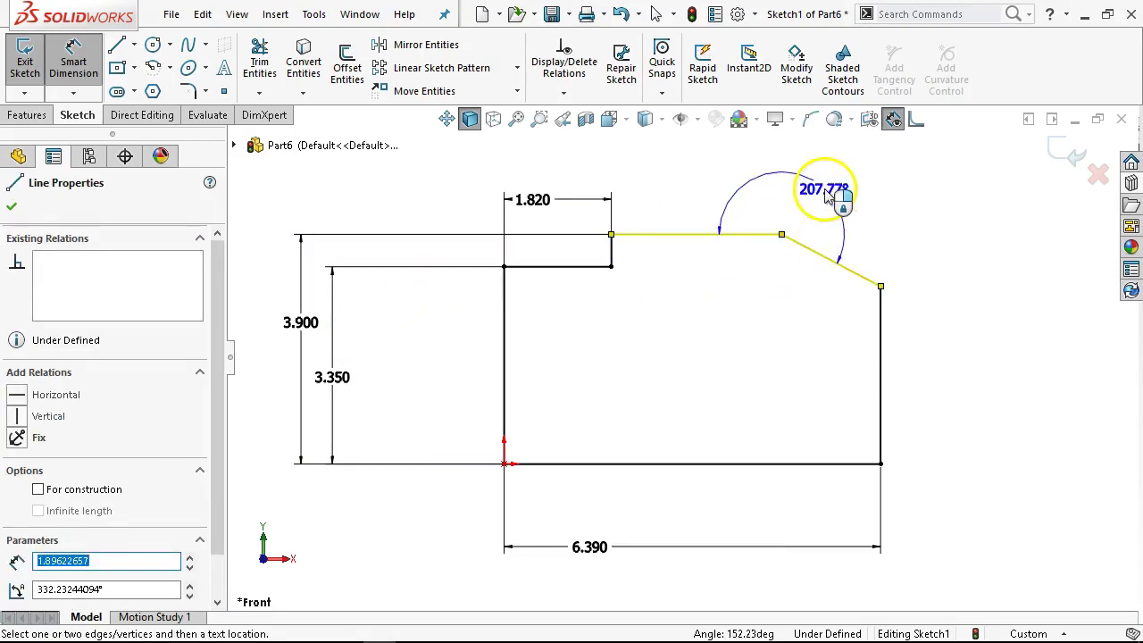
pyautogui.click(826, 196)
pyautogui.write('23')
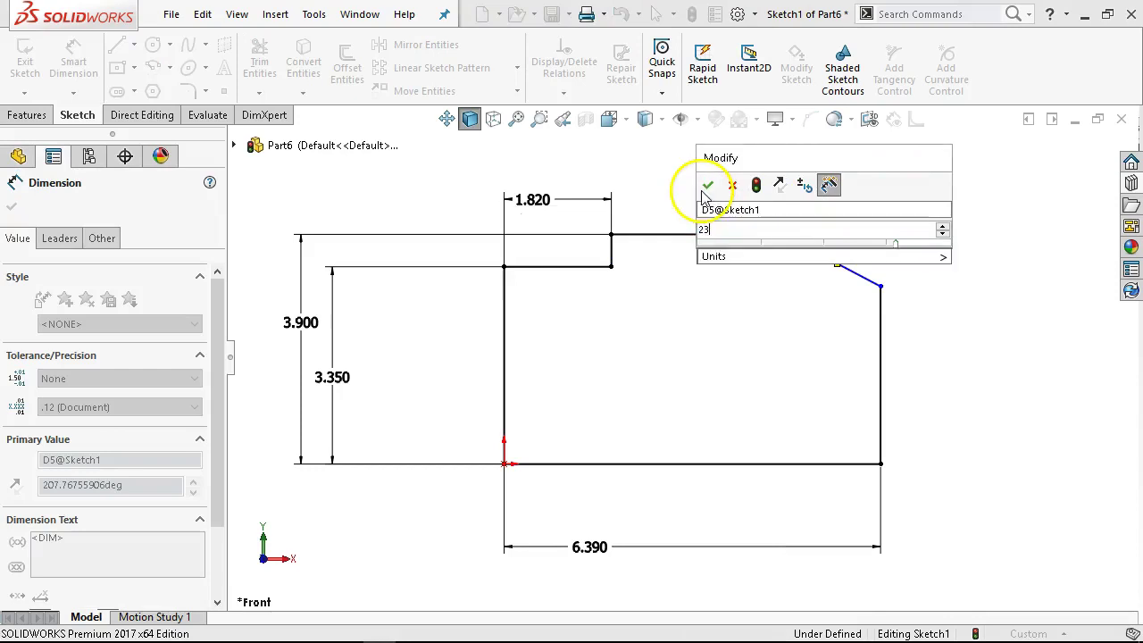
pyautogui.write('8.29')
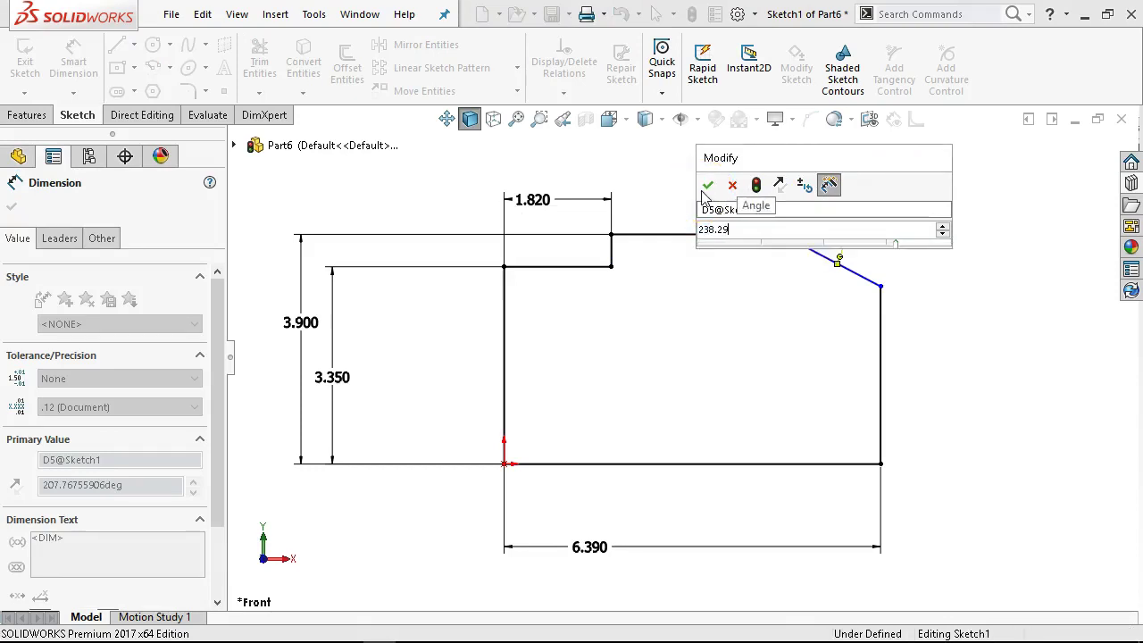
pyautogui.press('Return')
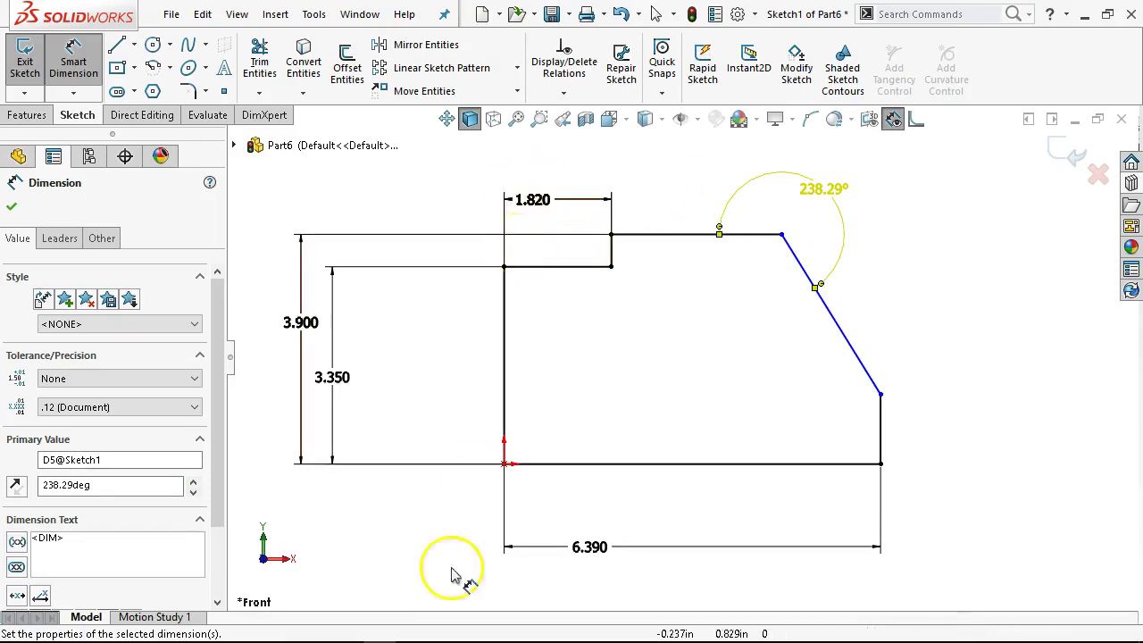
# - Check the Figure P2-23 drawing in the Acrobat PDF, return to SolidWorks and dimension the plate's short vertical side edge to 1.61 in
pyautogui.click(413, 630)
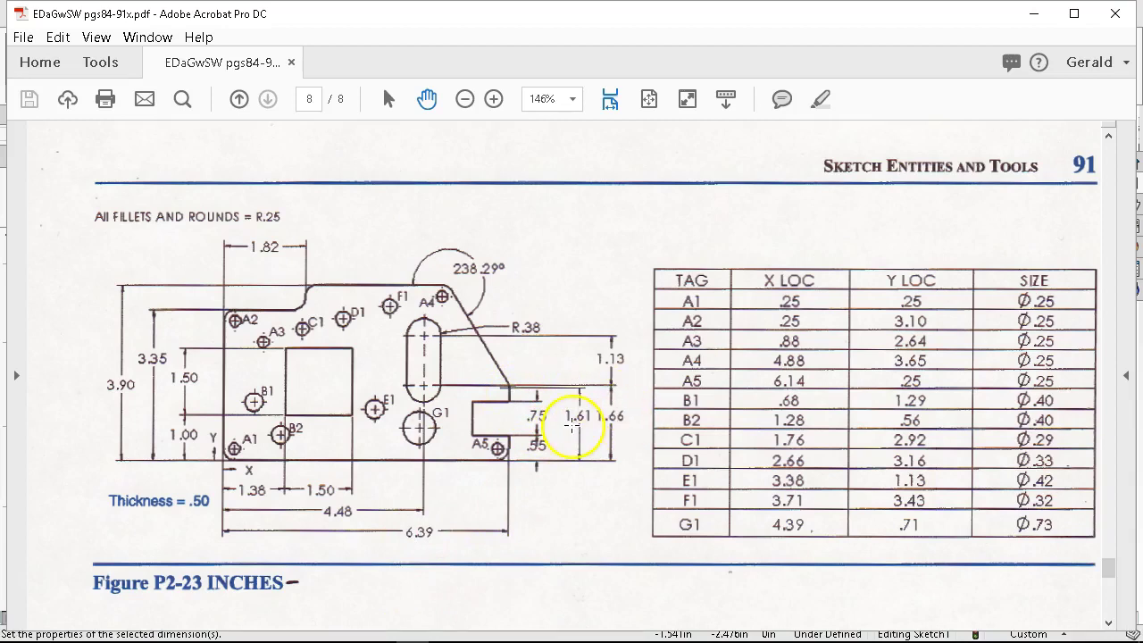
pyautogui.click(1023, 25)
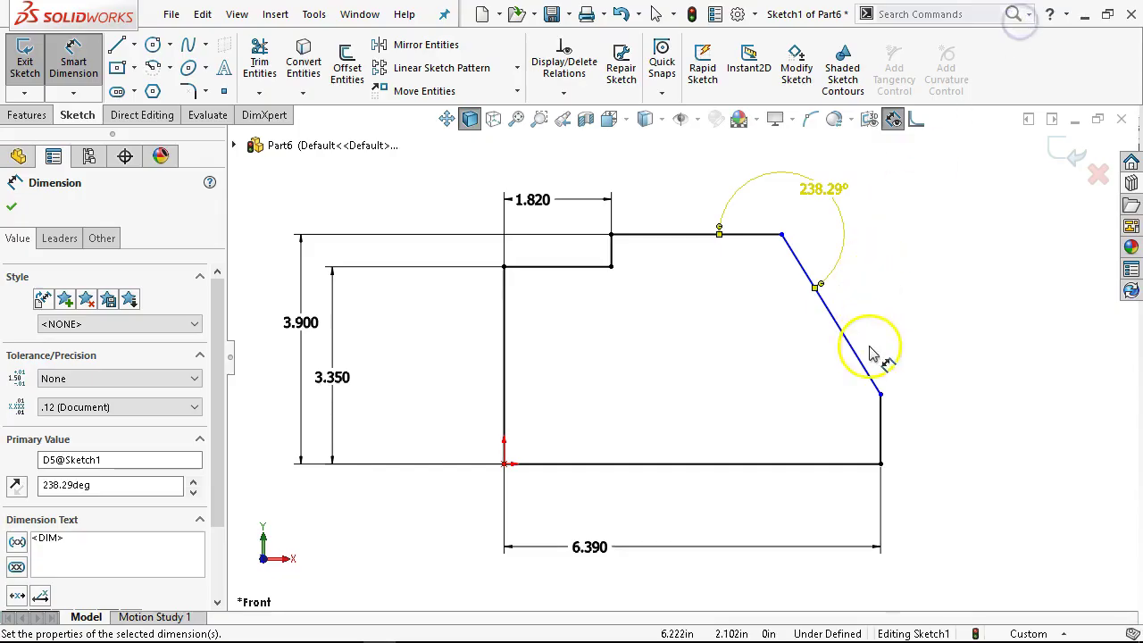
pyautogui.click(882, 433)
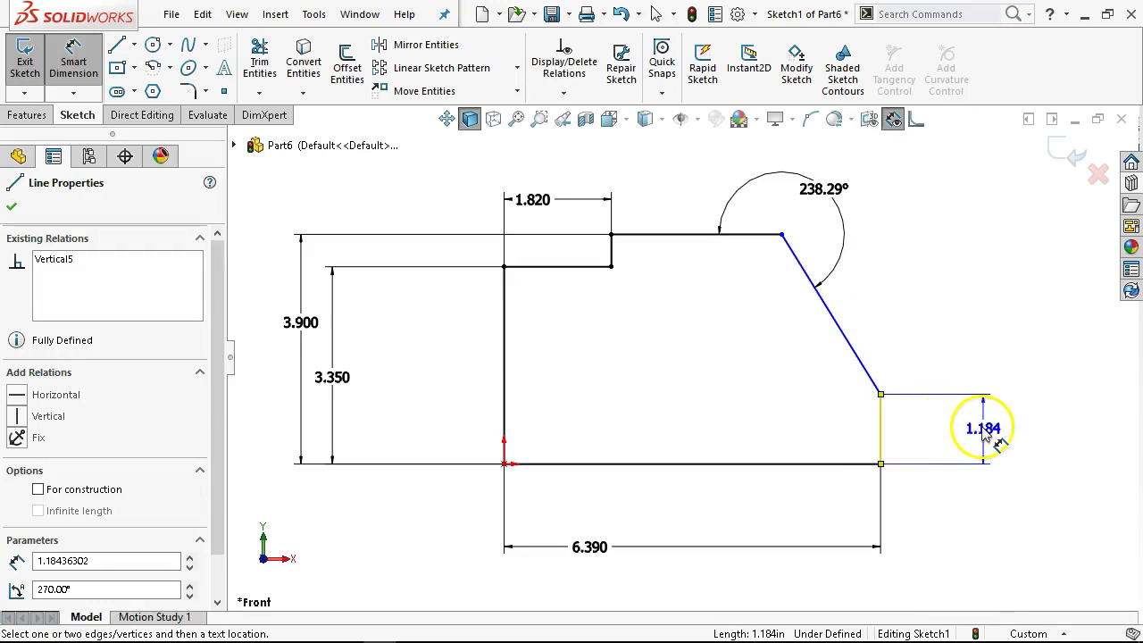
pyautogui.click(986, 432)
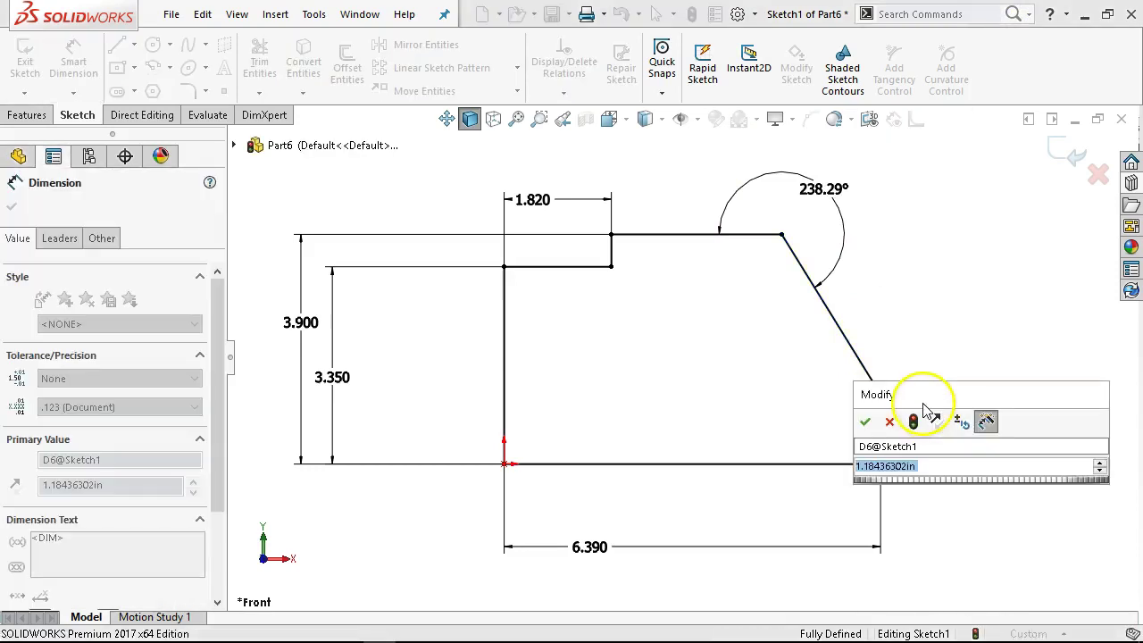
pyautogui.write('1.61')
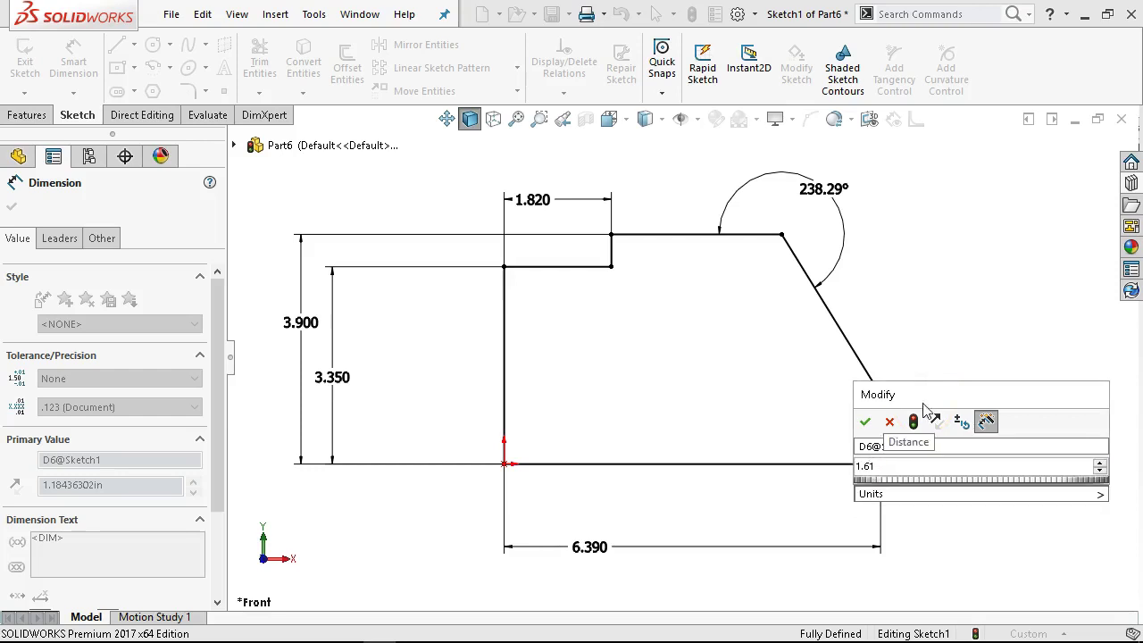
pyautogui.press('Return')
# - End dimensioning and add an inward rectangular notch about 0.78 in high to the 1.61 in side edge with Jog Line
pyautogui.scroll(-3, 911, 434)
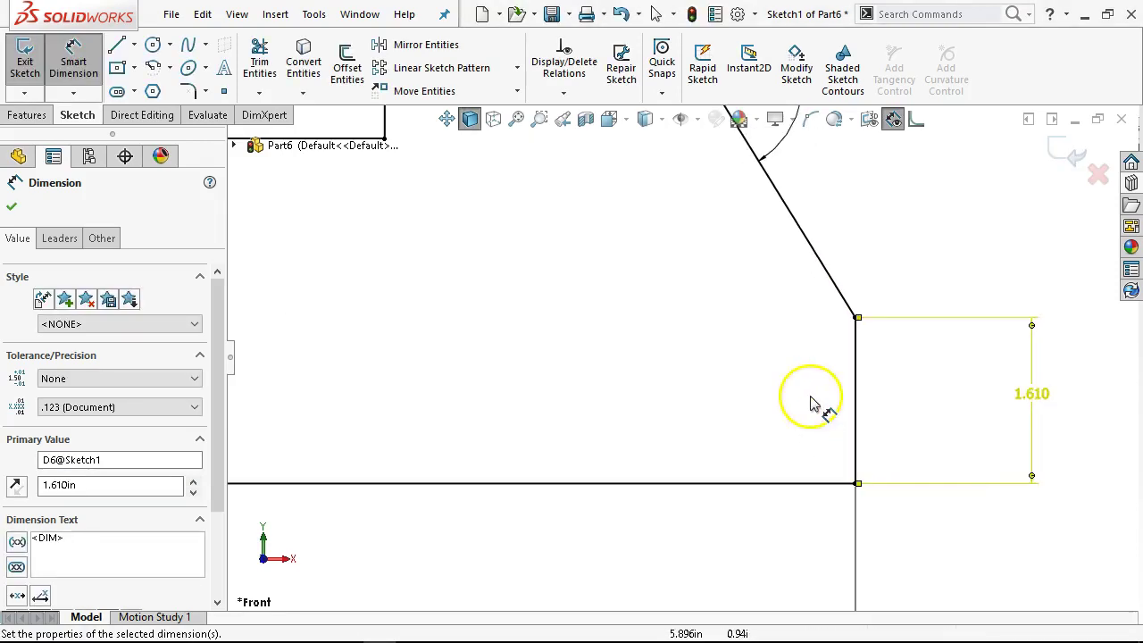
pyautogui.rightClick(672, 293)
pyautogui.click(722, 338)
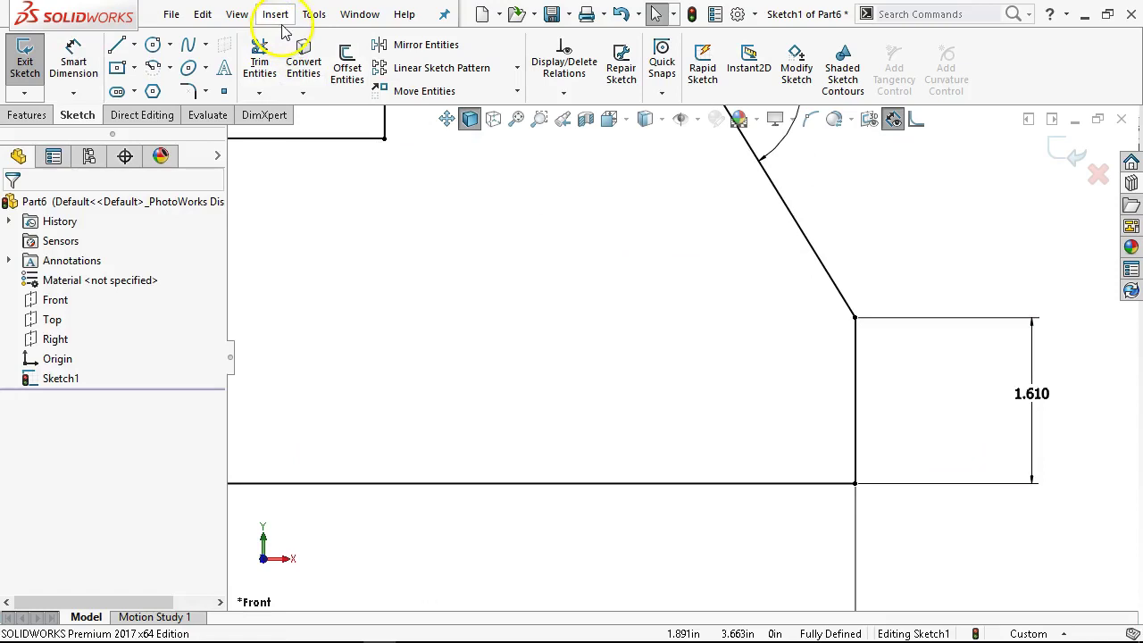
pyautogui.click(314, 15)
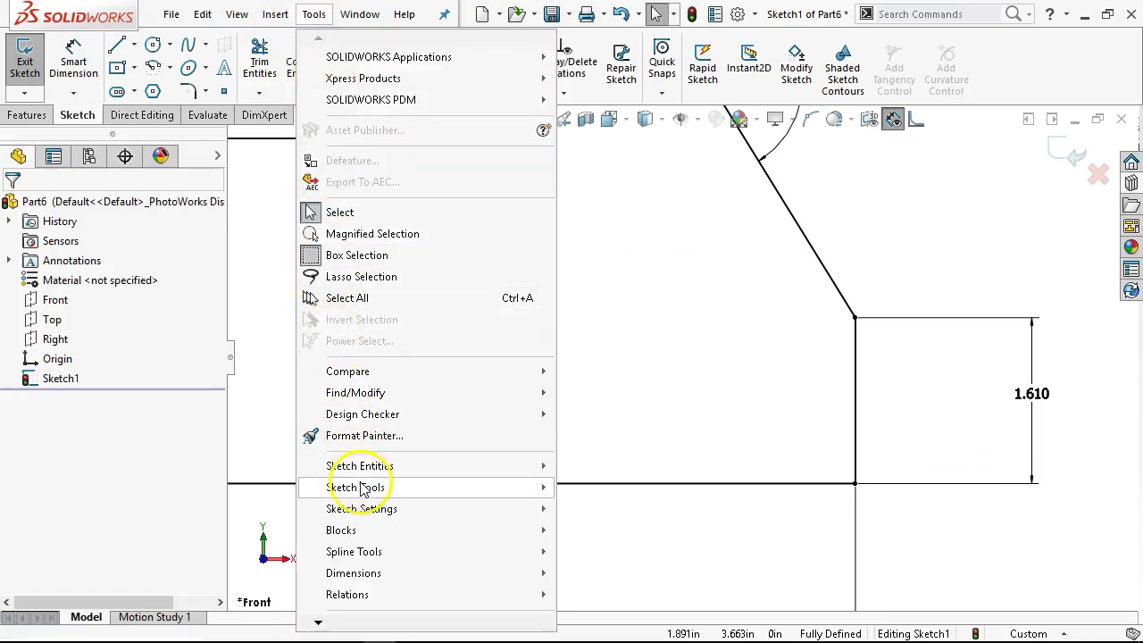
pyautogui.moveTo(361, 490)
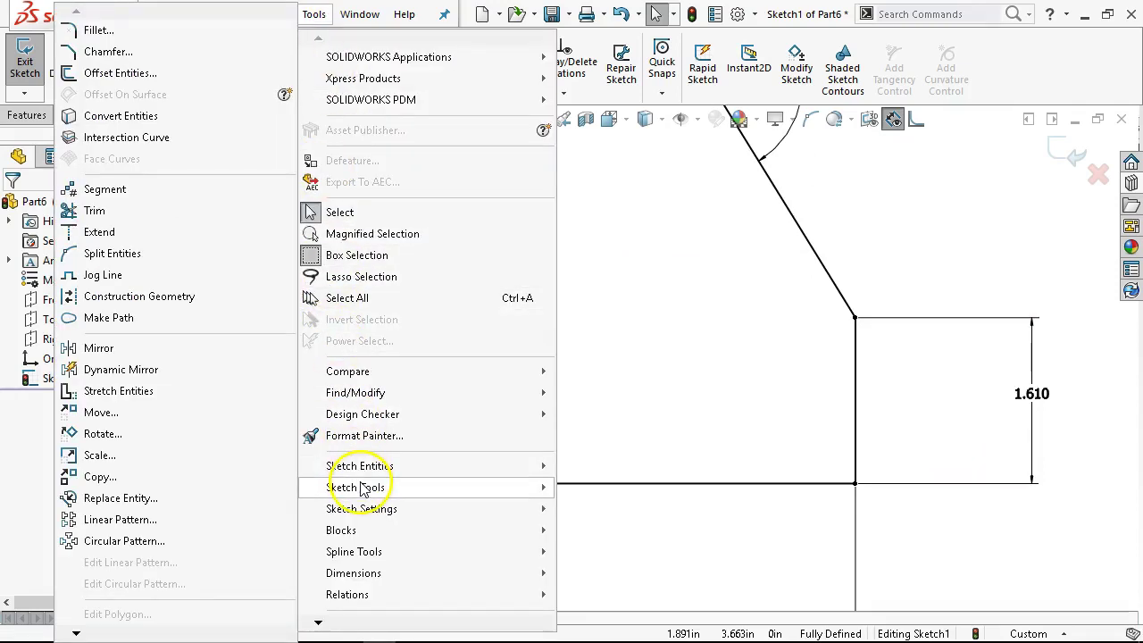
pyautogui.click(102, 277)
pyautogui.moveTo(855, 445); pyautogui.dragTo(739, 364)
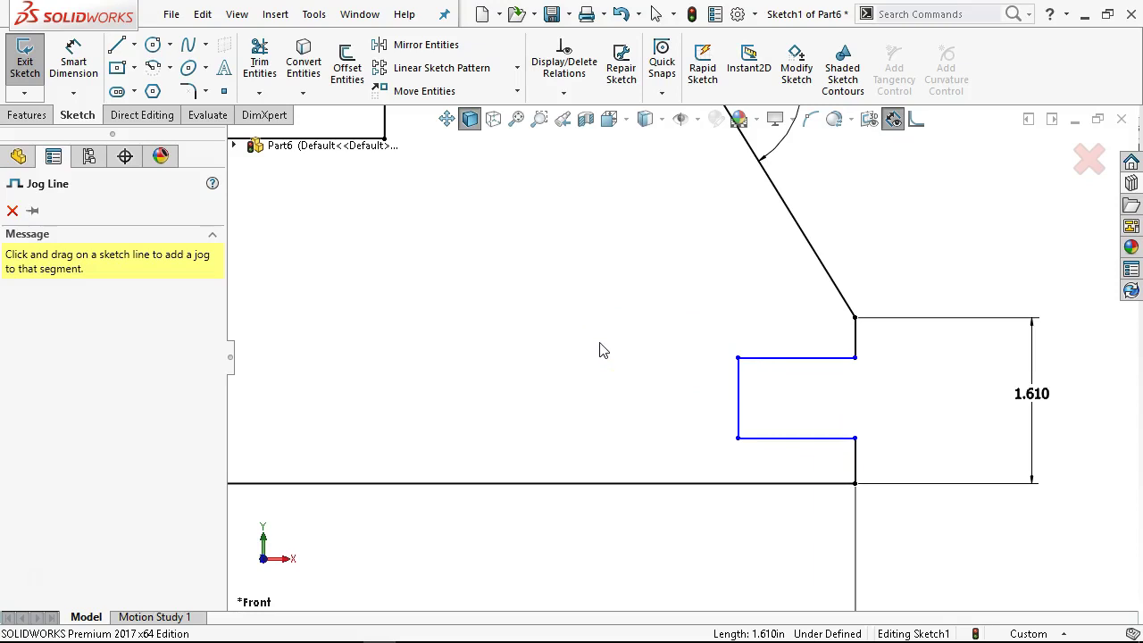
# - Dimension the notch's height to 0.75 in and the vertical edge segment below it to 0.55 in
pyautogui.click(74, 67)
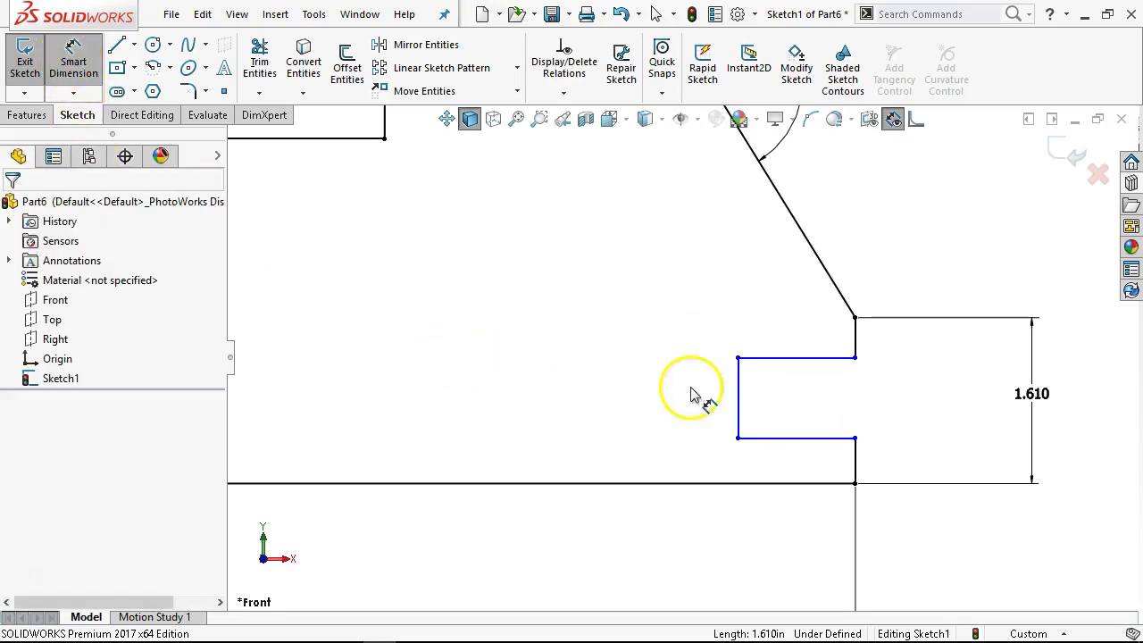
pyautogui.doubleClick(661, 397)
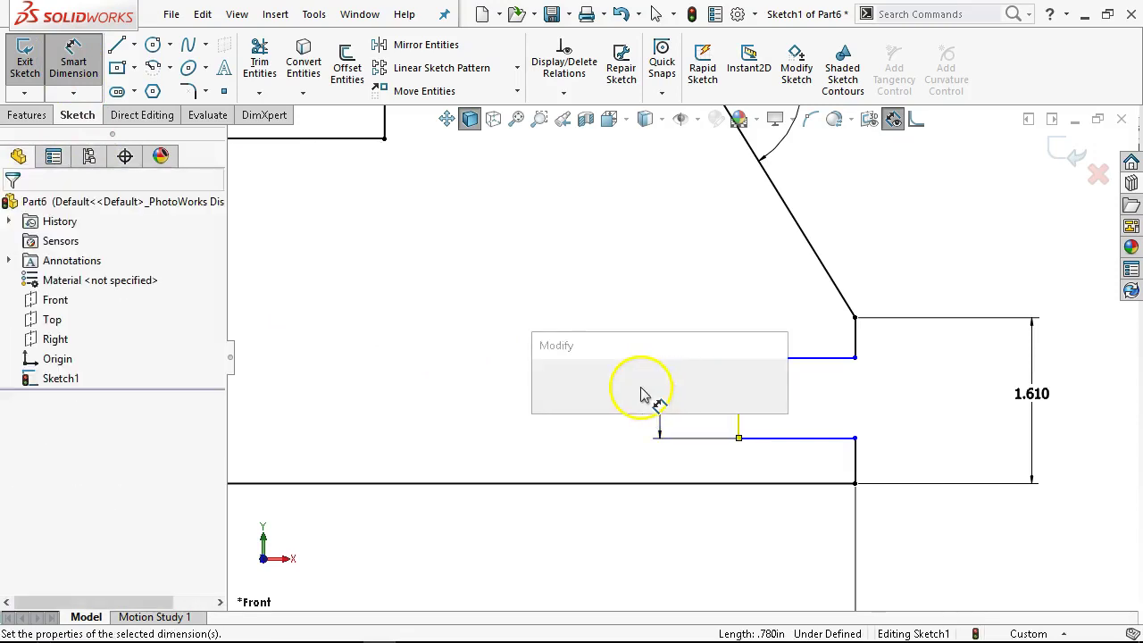
pyautogui.write('.75')
pyautogui.press('Return')
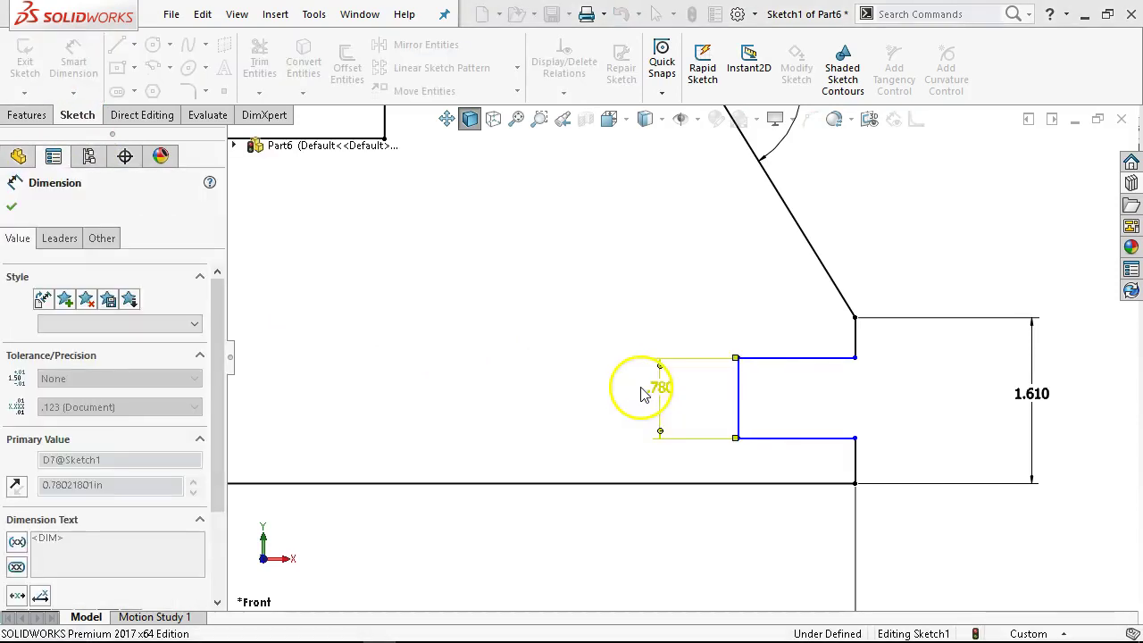
pyautogui.click(844, 441)
pyautogui.click(849, 467)
pyautogui.write('.55')
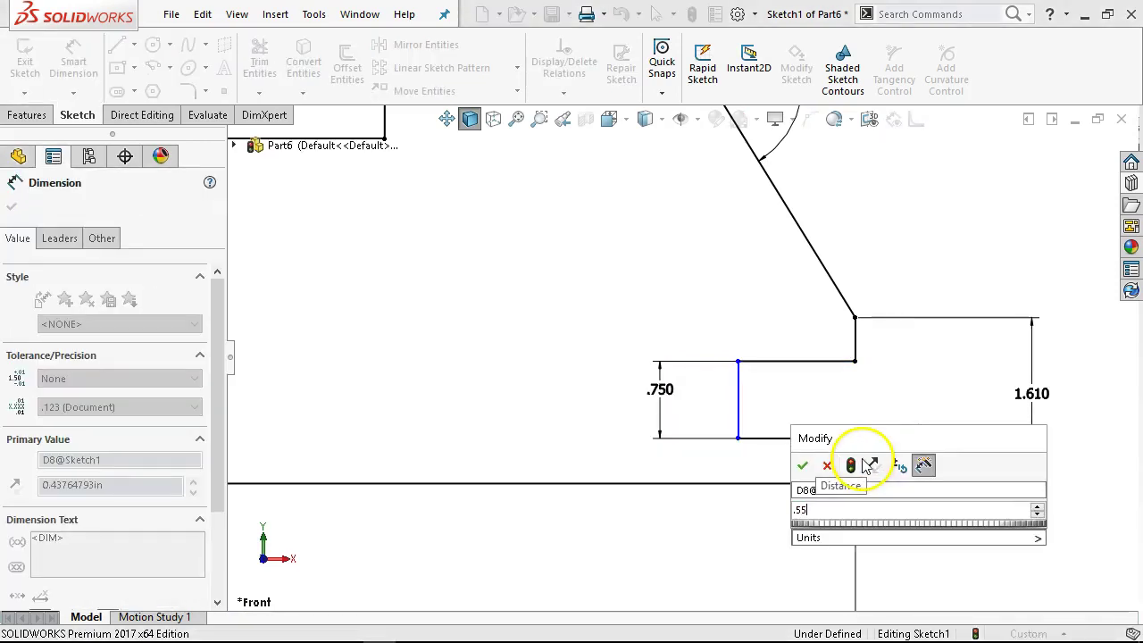
pyautogui.press('Return')
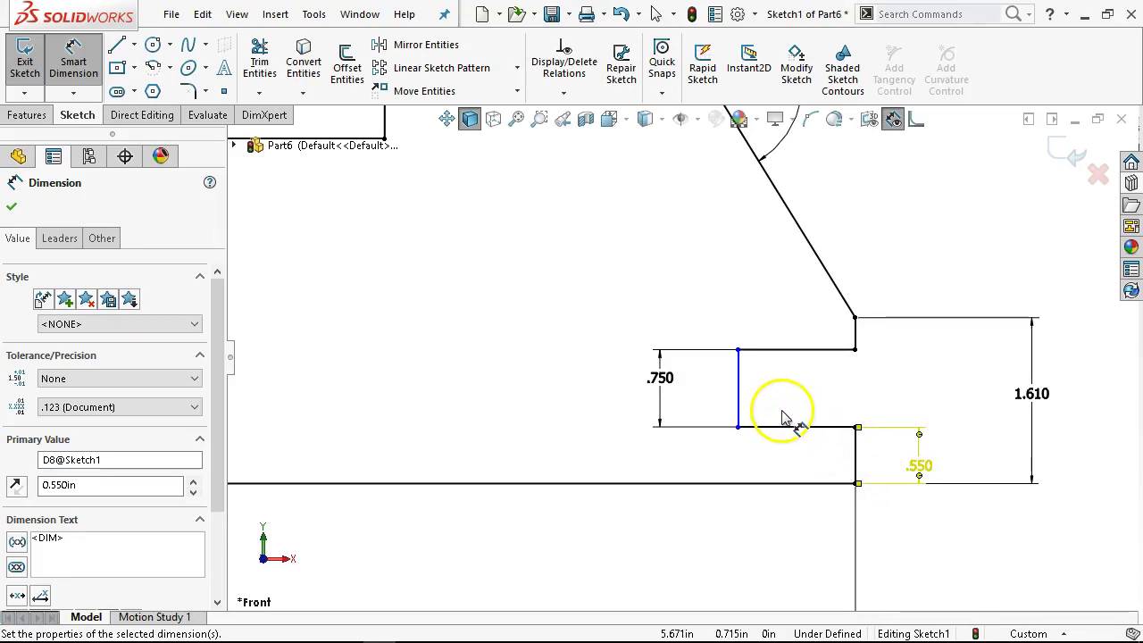
# - Consult the notch dimensions on the Figure P2-23 drawing in the Acrobat PDF and return to the SolidWorks sketch
pyautogui.moveTo(508, 639)
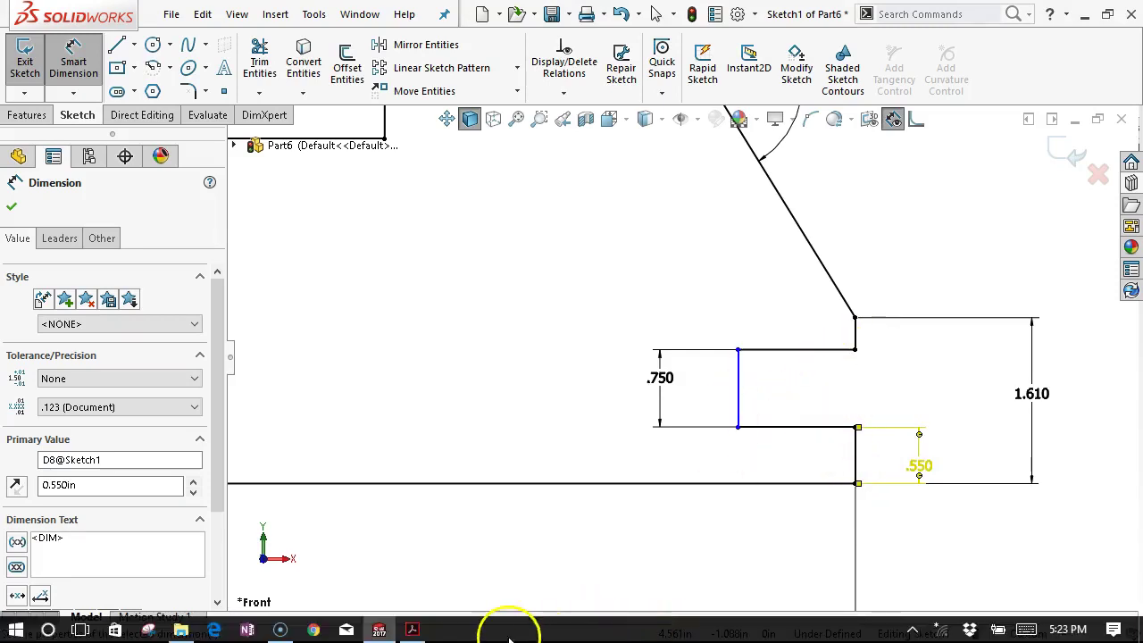
pyautogui.click(416, 631)
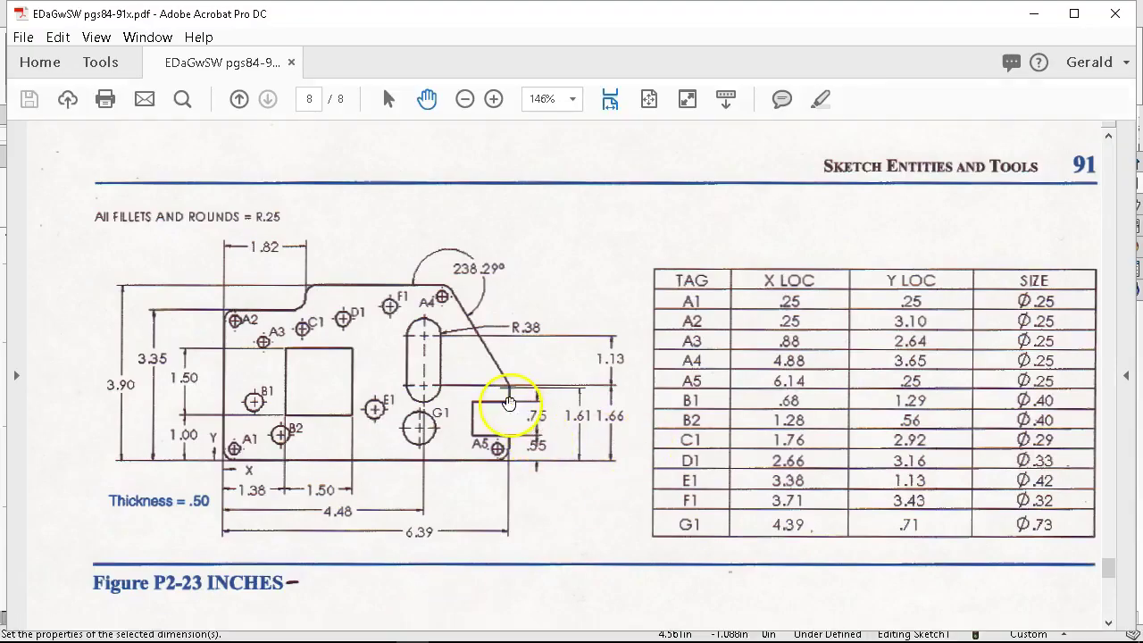
pyautogui.click(1034, 14)
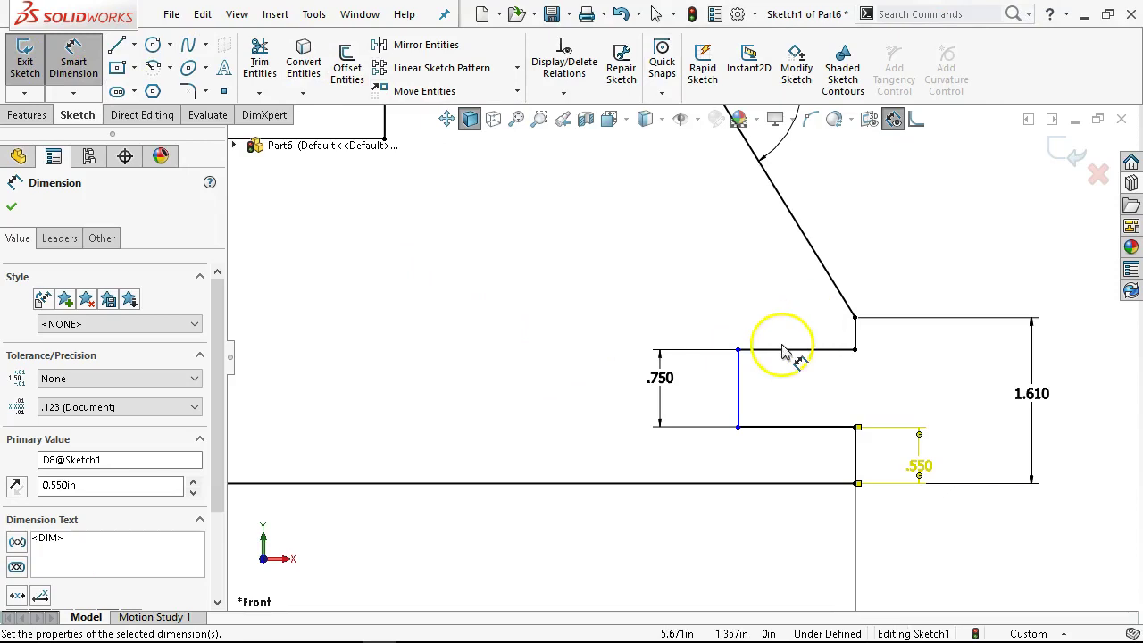
# - Dimension the depth of the rectangular notch, along its lower edge, to 1.000 in
pyautogui.click(797, 429)
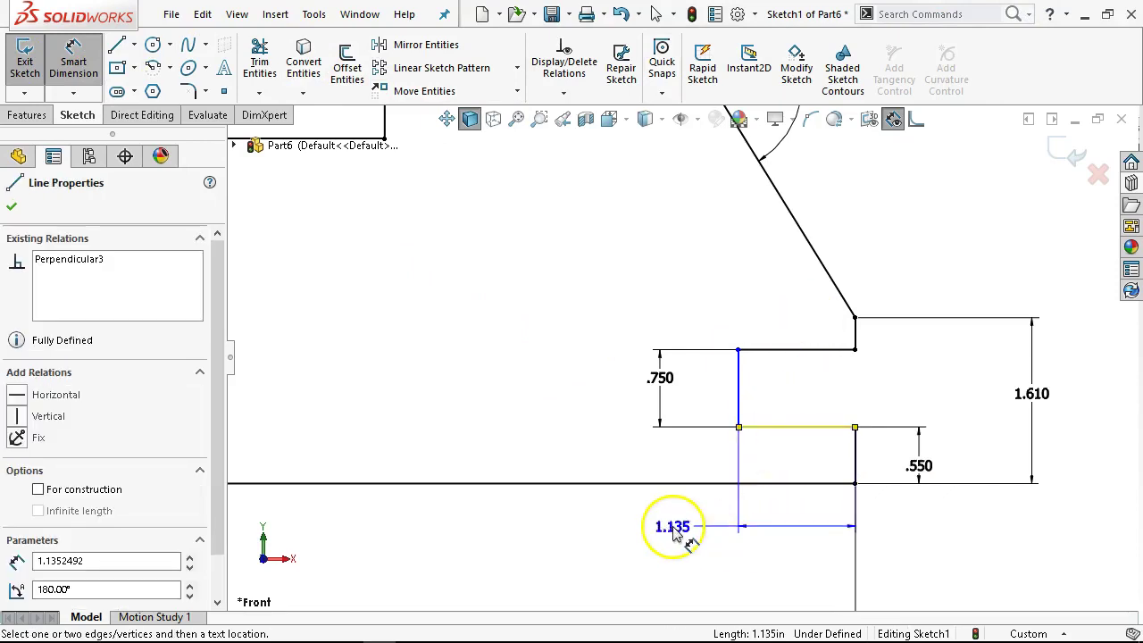
pyautogui.click(674, 533)
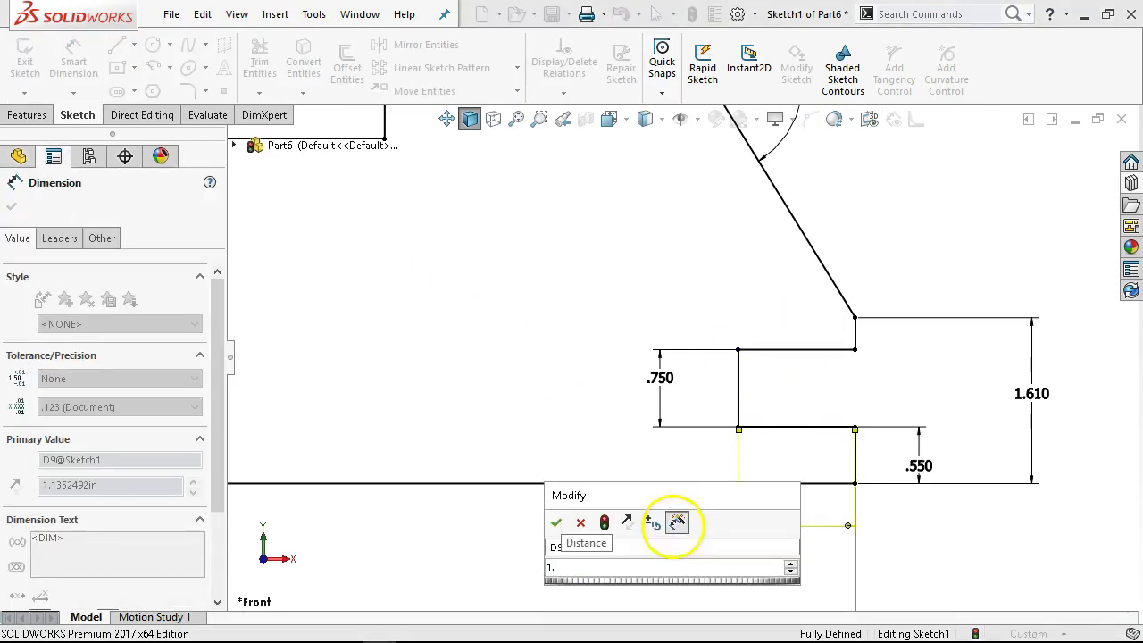
pyautogui.press('Return')
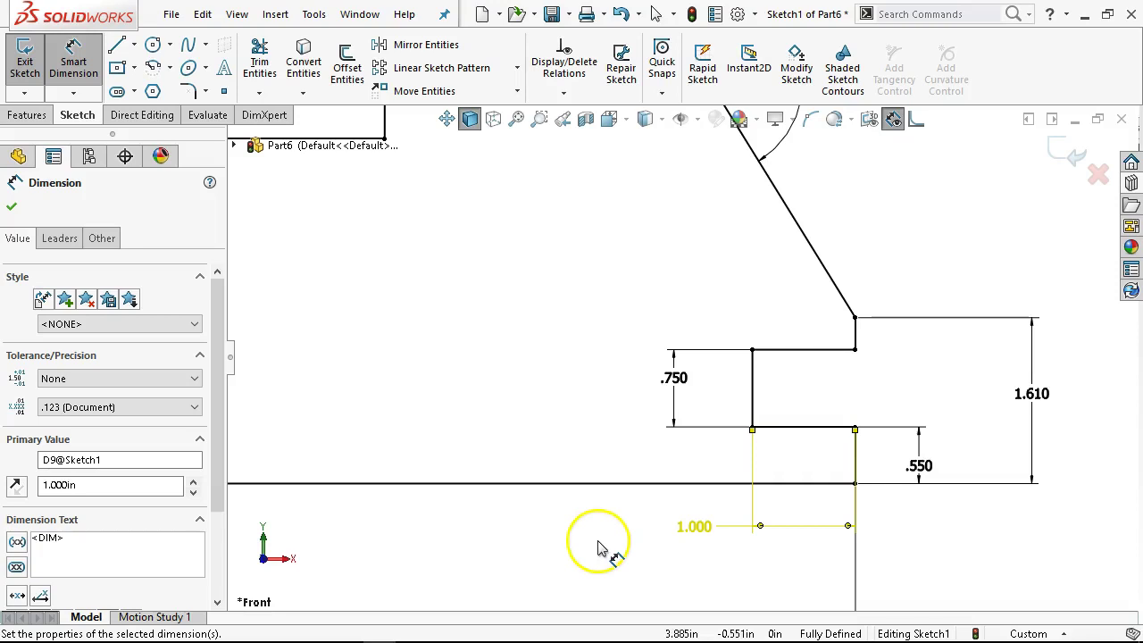
pyautogui.click(625, 534)
pyautogui.scroll(-1, 616, 527)
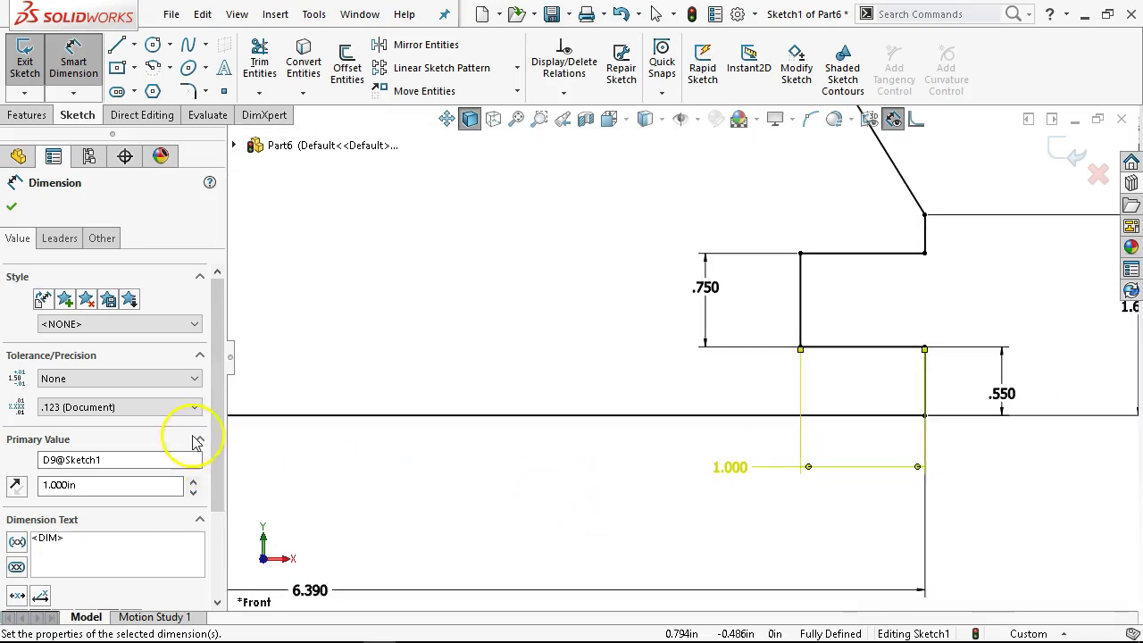
pyautogui.click(234, 455)
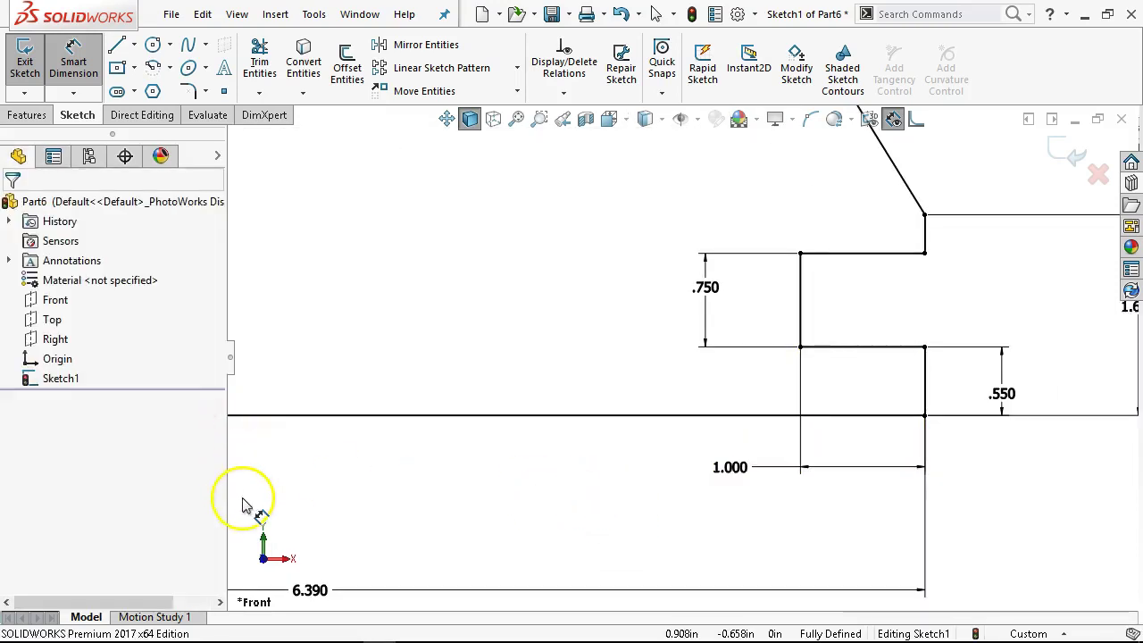
# - Mark the 1.000 in notch depth as an inspection dimension and finish dimensioning the sketch
pyautogui.click(722, 468)
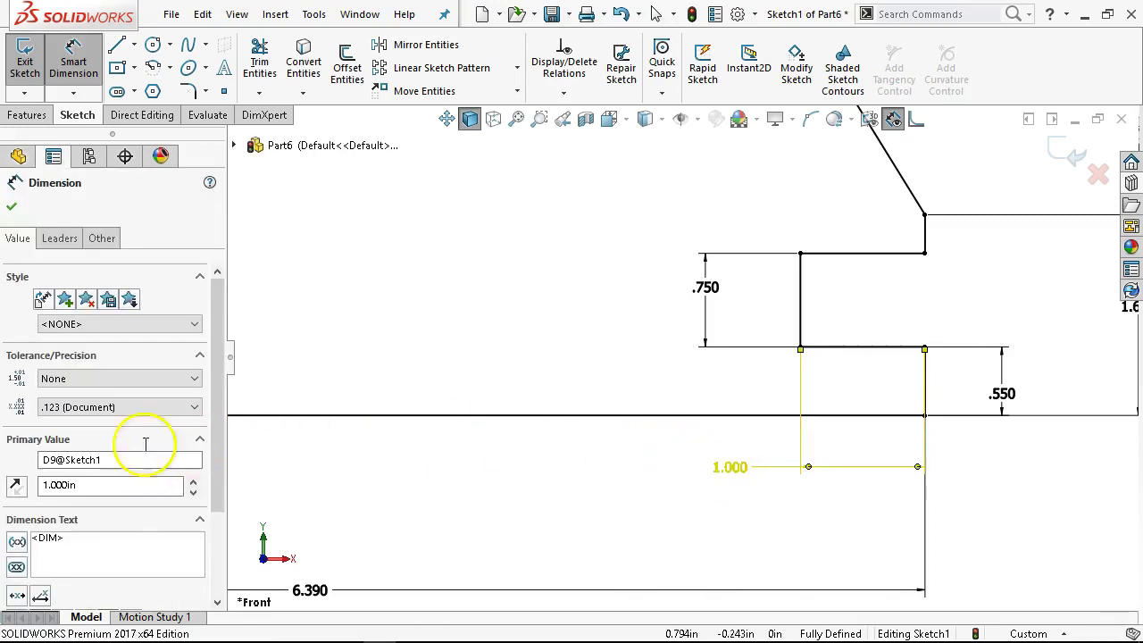
pyautogui.scroll(-2, 126, 452)
pyautogui.click(17, 444)
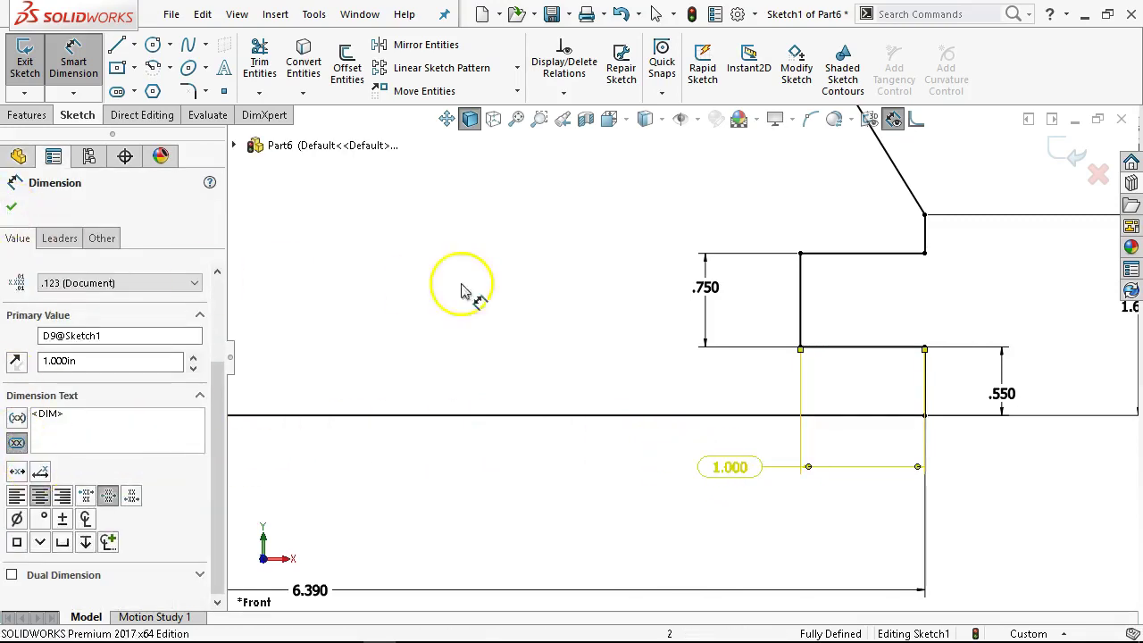
pyautogui.click(12, 210)
pyautogui.press('f')
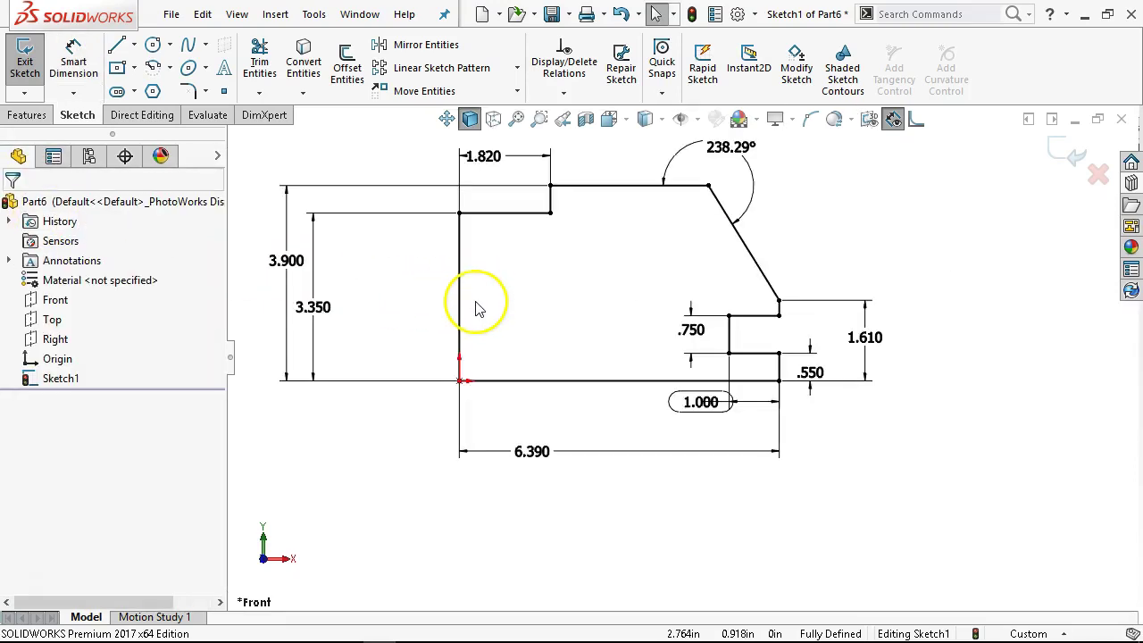
# - Extrude the notched outline as a Blind boss 0.5 in deep in the reversed direction
pyautogui.scroll(-2, 610, 234)
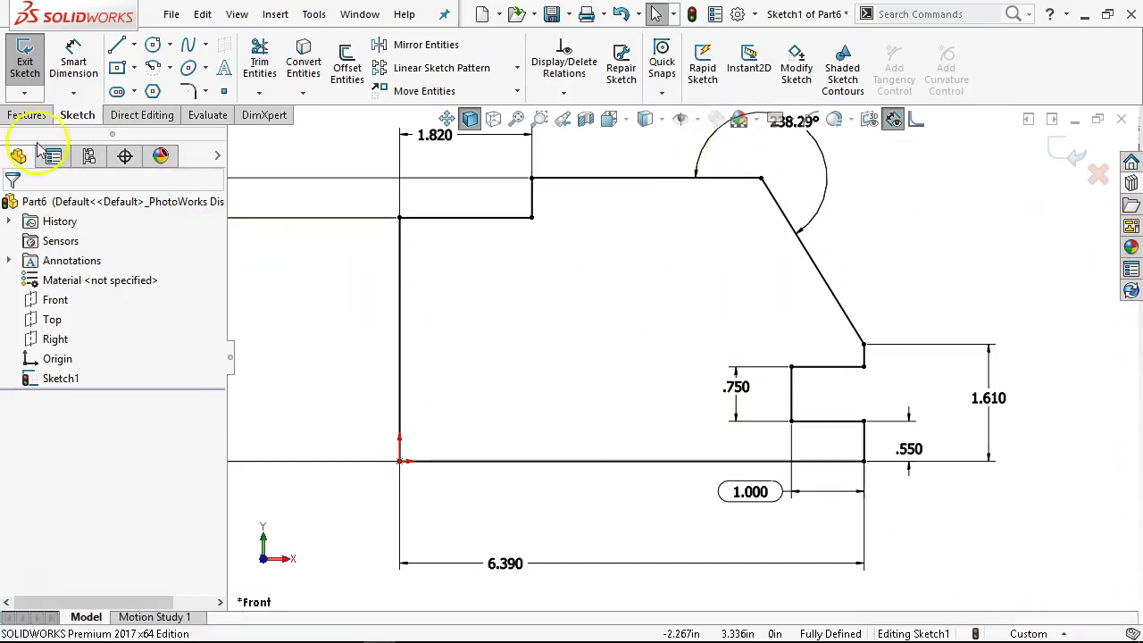
pyautogui.click(26, 114)
pyautogui.click(29, 72)
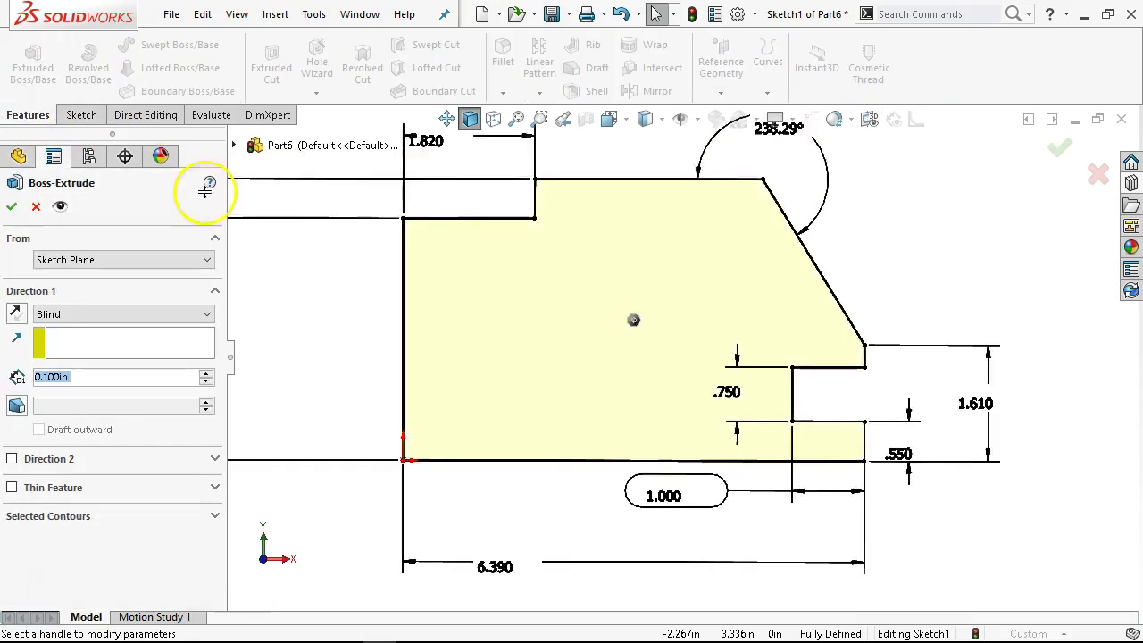
pyautogui.write('.5')
pyautogui.press('Return')
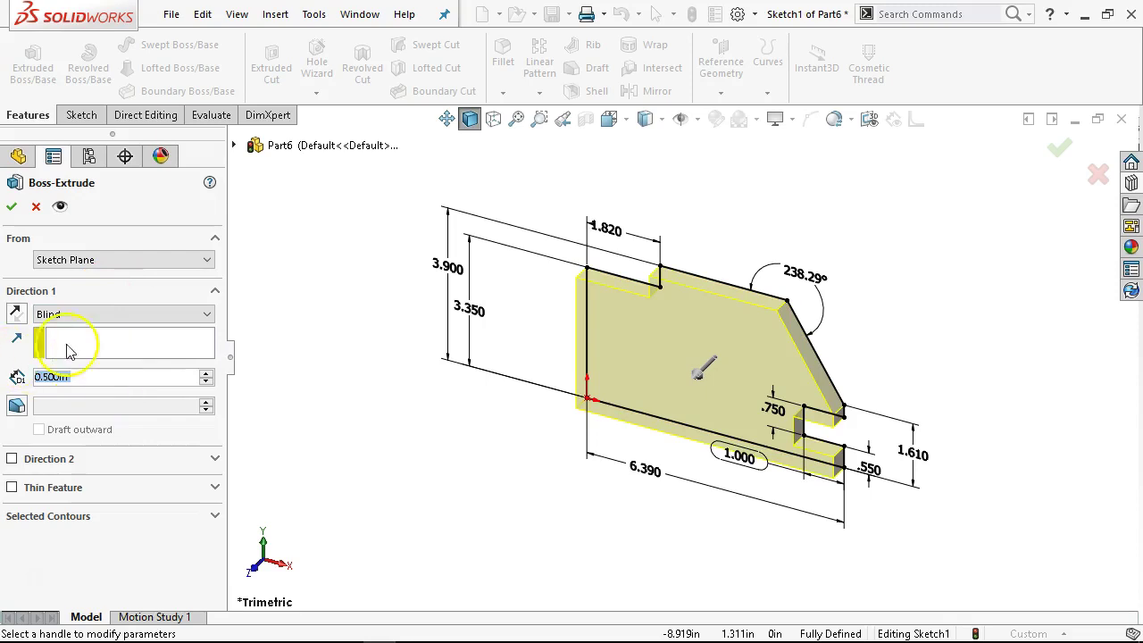
pyautogui.click(16, 314)
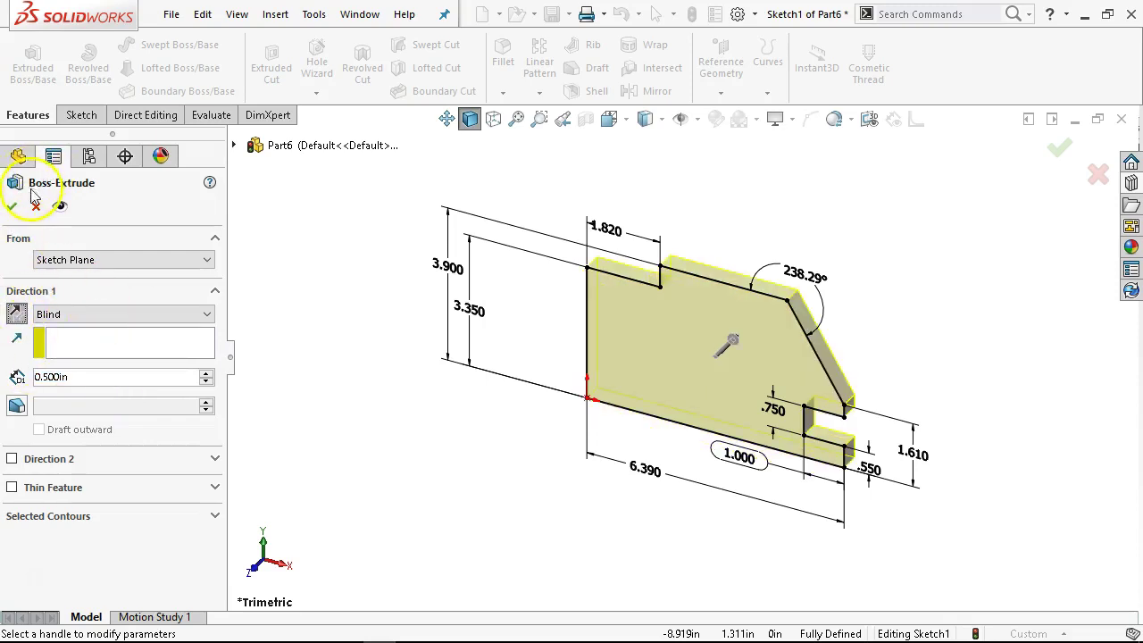
pyautogui.click(11, 207)
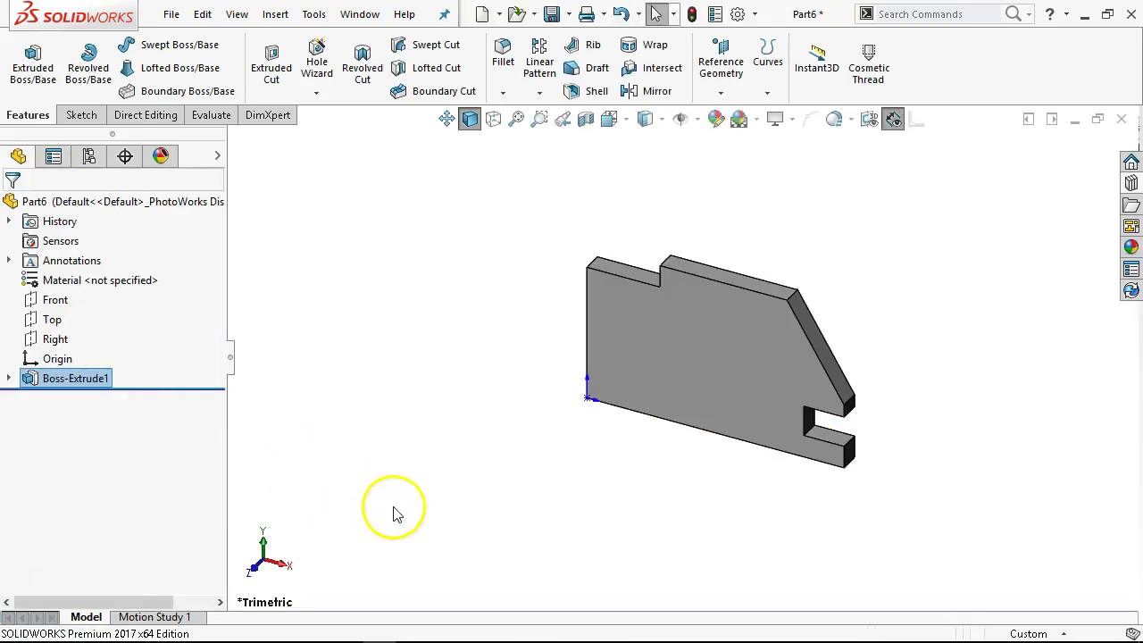
# - Edit the plate extrusion and toggle its direction back and forth, accepting it reversed
pyautogui.rightClick(89, 393)
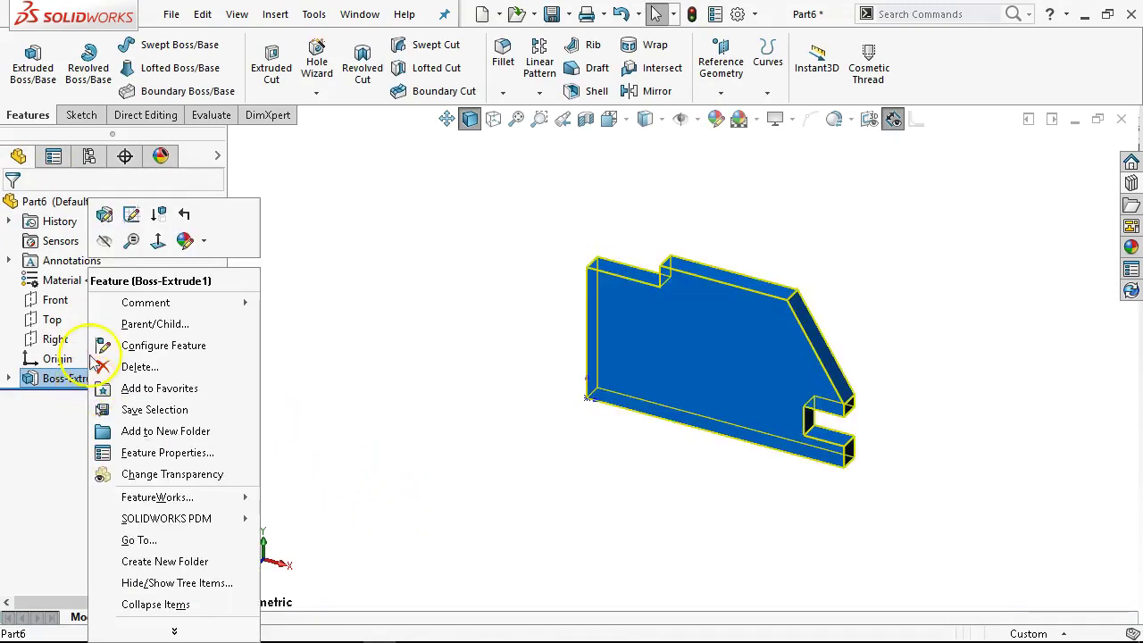
pyautogui.click(101, 215)
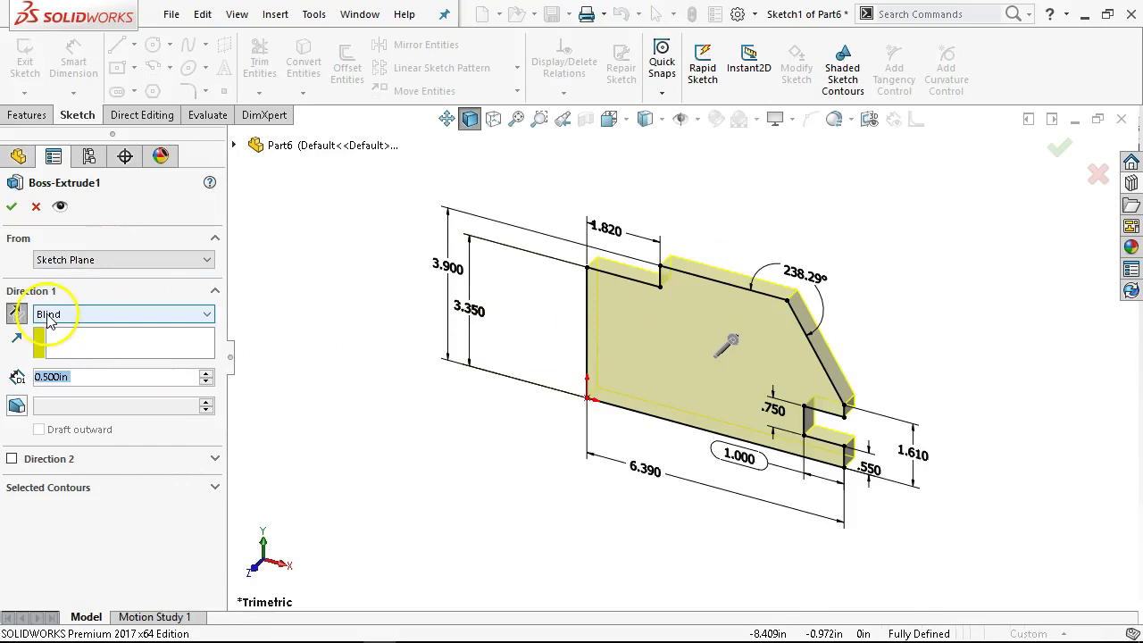
pyautogui.click(17, 313)
pyautogui.click(17, 313)
pyautogui.click(17, 314)
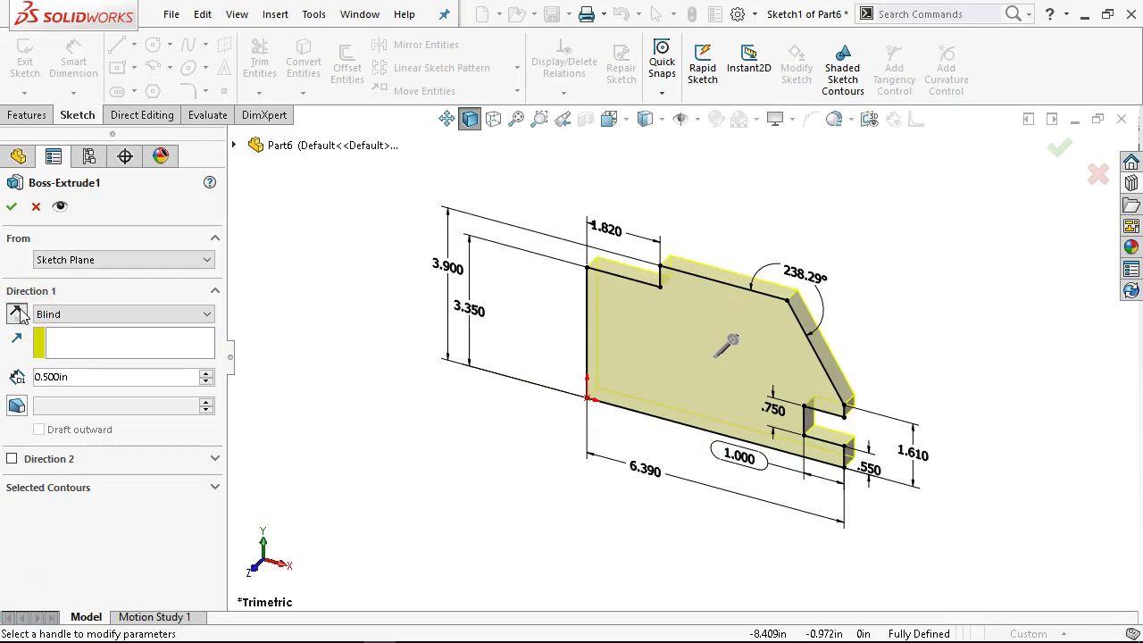
pyautogui.click(11, 206)
# - Show the plate from the front and start a Hole Wizard hole on its front face
pyautogui.click(414, 384)
pyautogui.hotkey('ctrl', '1')
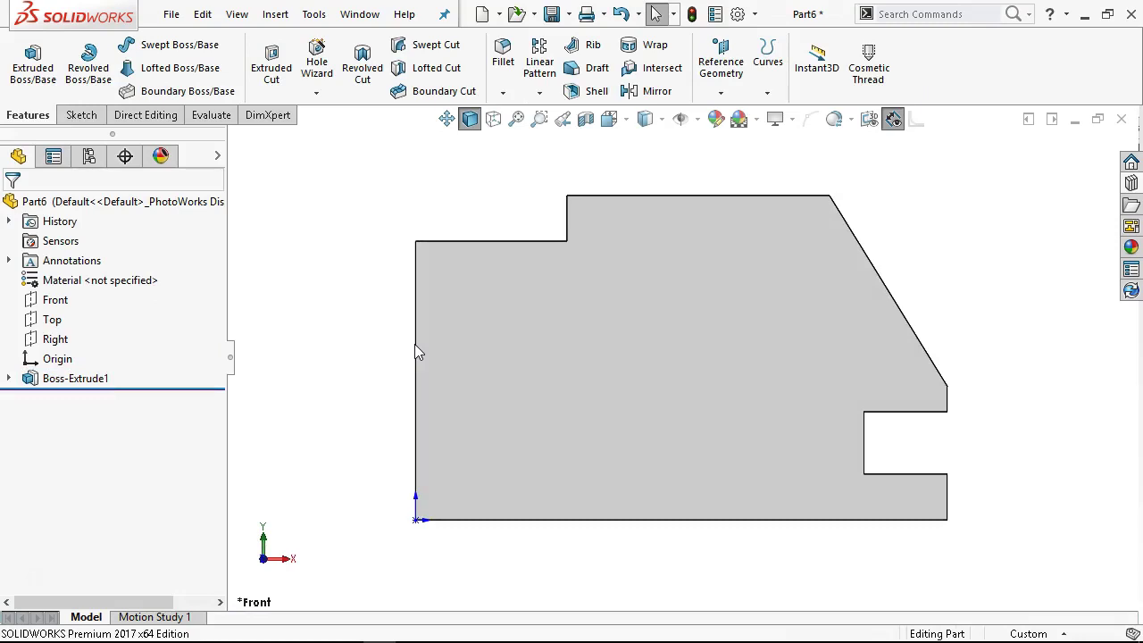
pyautogui.click(409, 402)
pyautogui.click(517, 423)
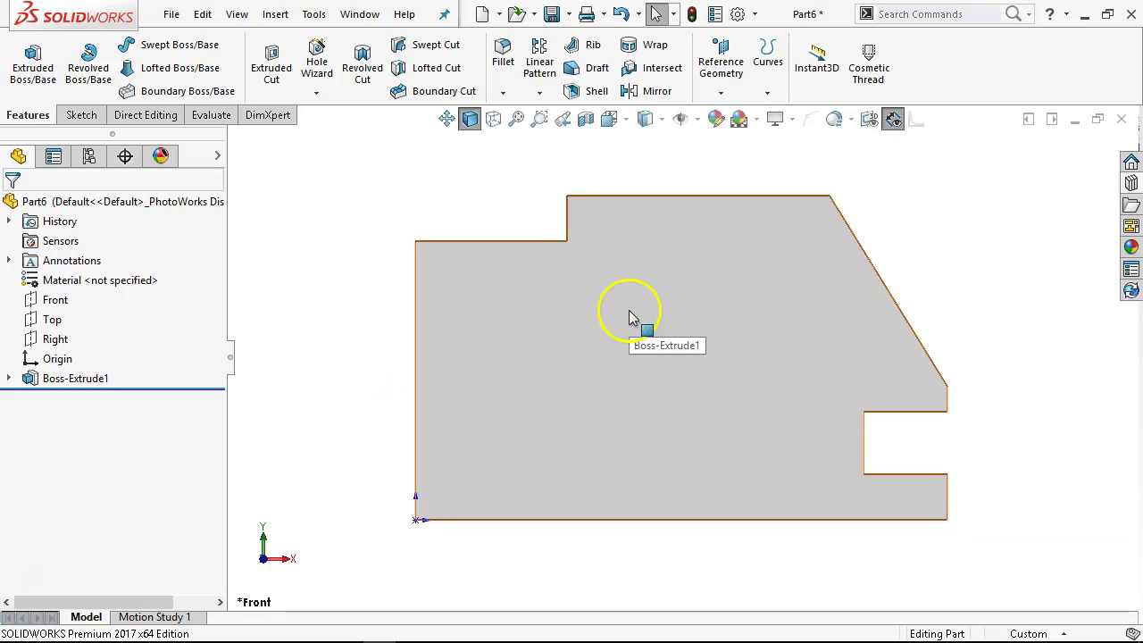
pyautogui.click(532, 356)
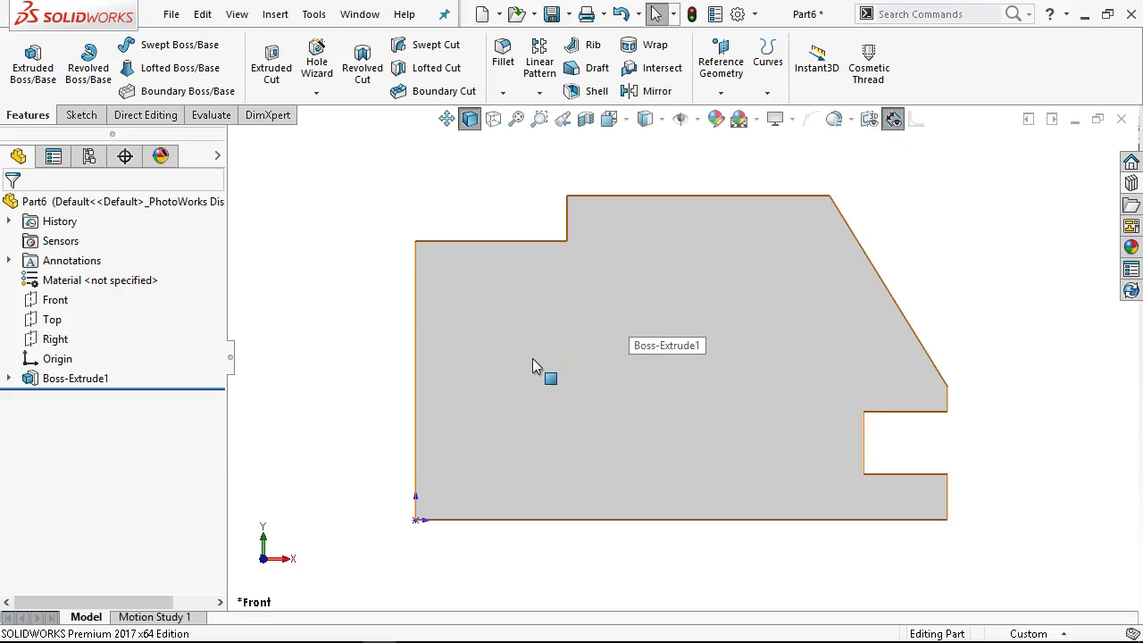
pyautogui.scroll(-1, 530, 358)
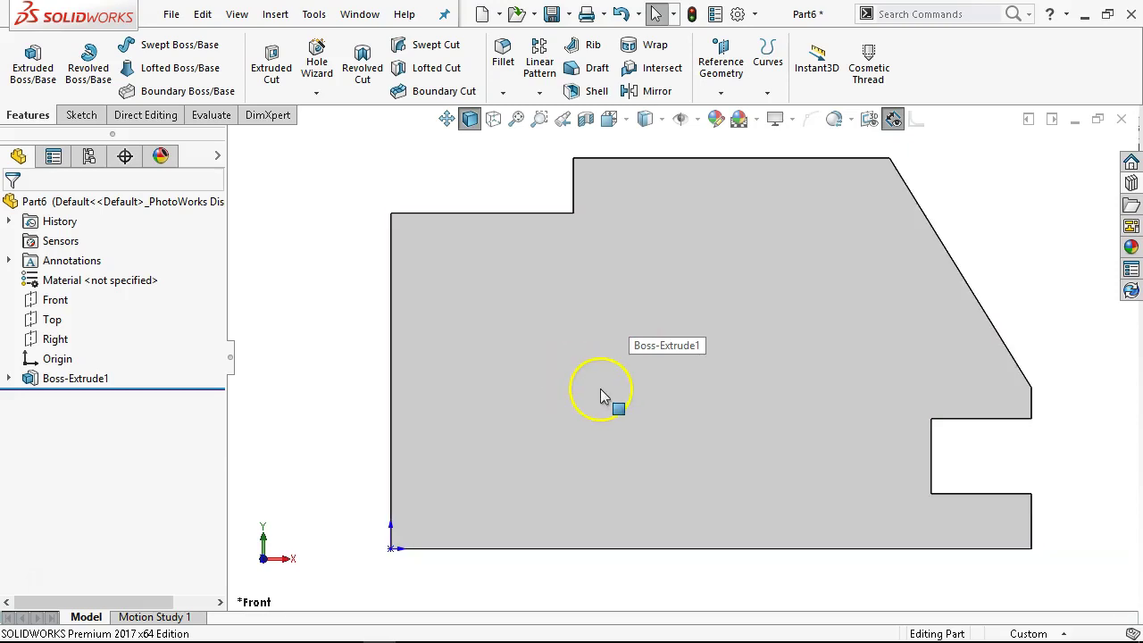
pyautogui.click(690, 323)
pyautogui.click(690, 319)
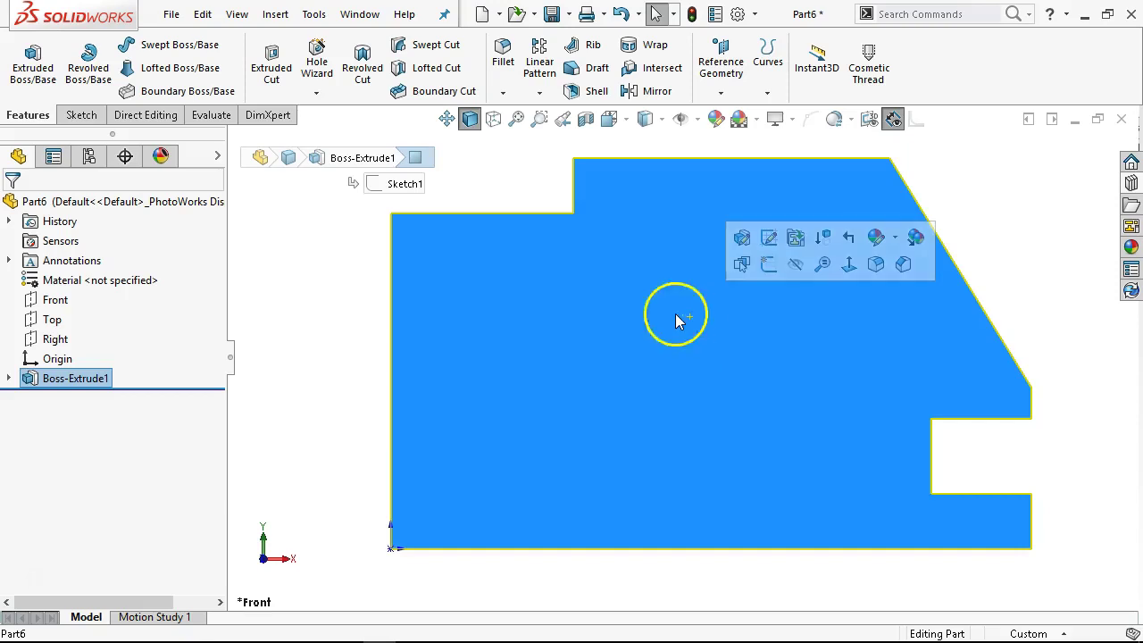
pyautogui.rightClick(486, 268)
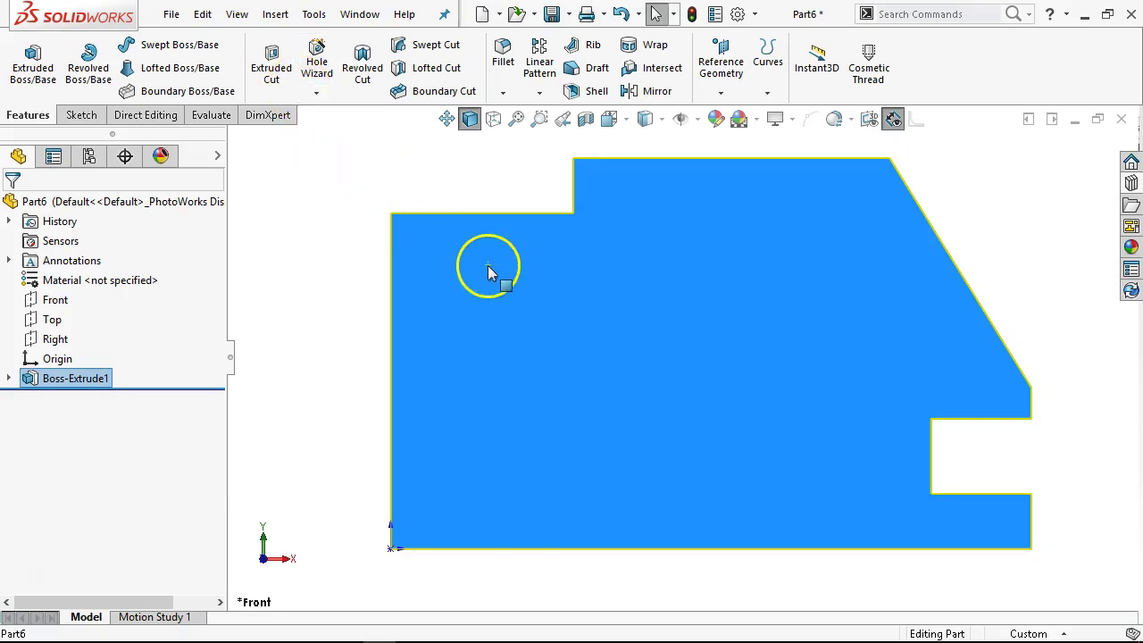
pyautogui.click(452, 261)
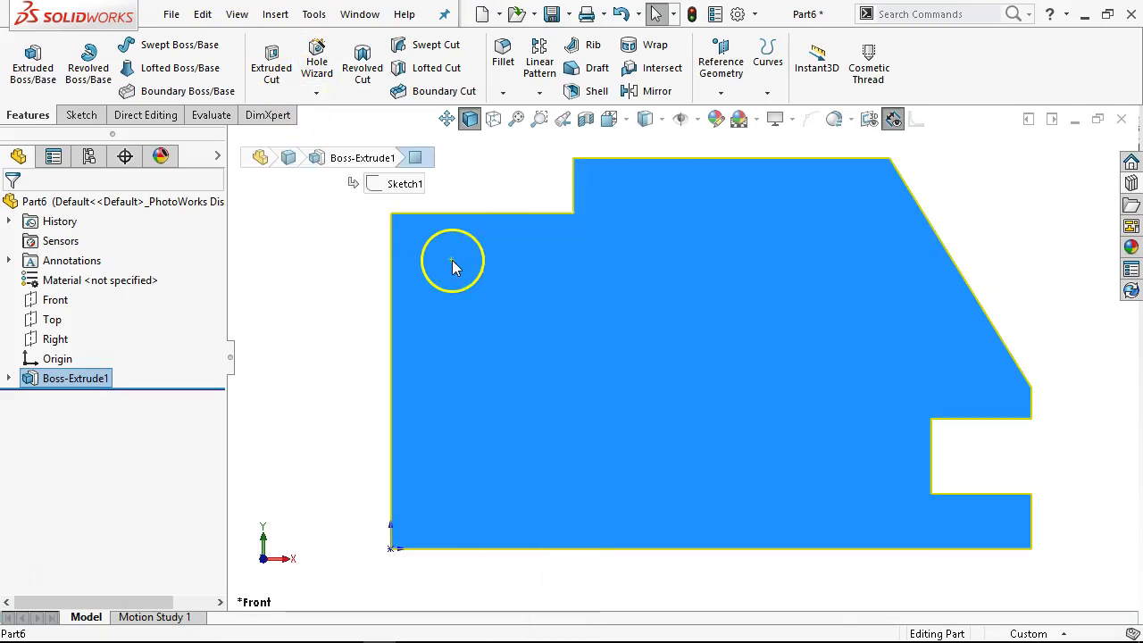
pyautogui.click(640, 369)
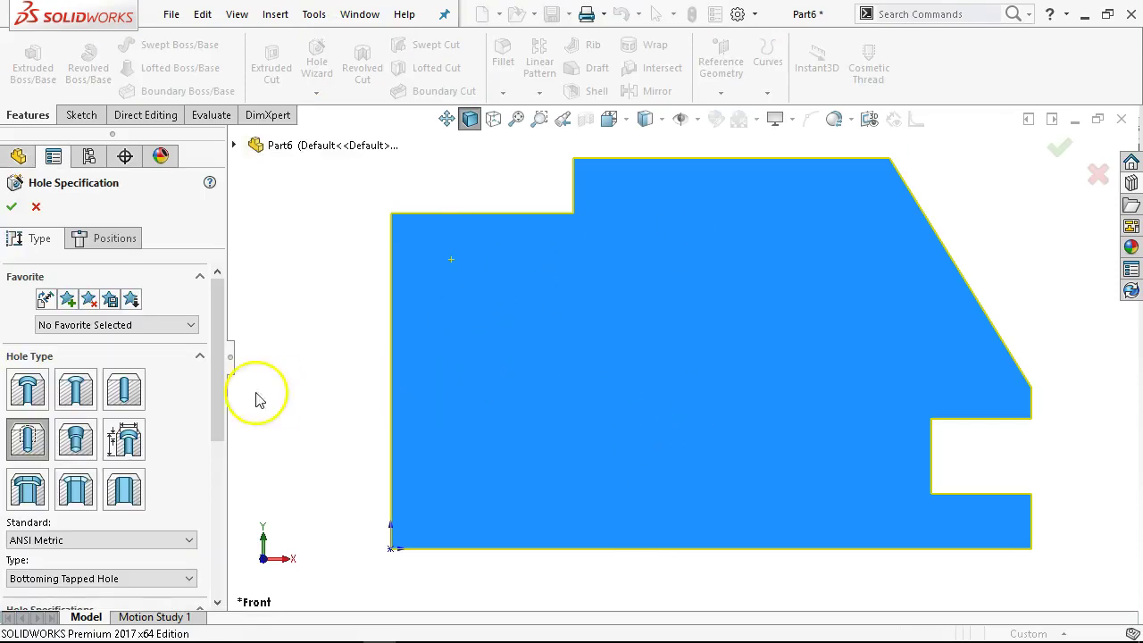
# - Set the hole type to plain Hole with the ANSI Inch standard and Fractional Drill Sizes
pyautogui.click(122, 392)
pyautogui.moveTo(222, 363); pyautogui.dragTo(229, 463)
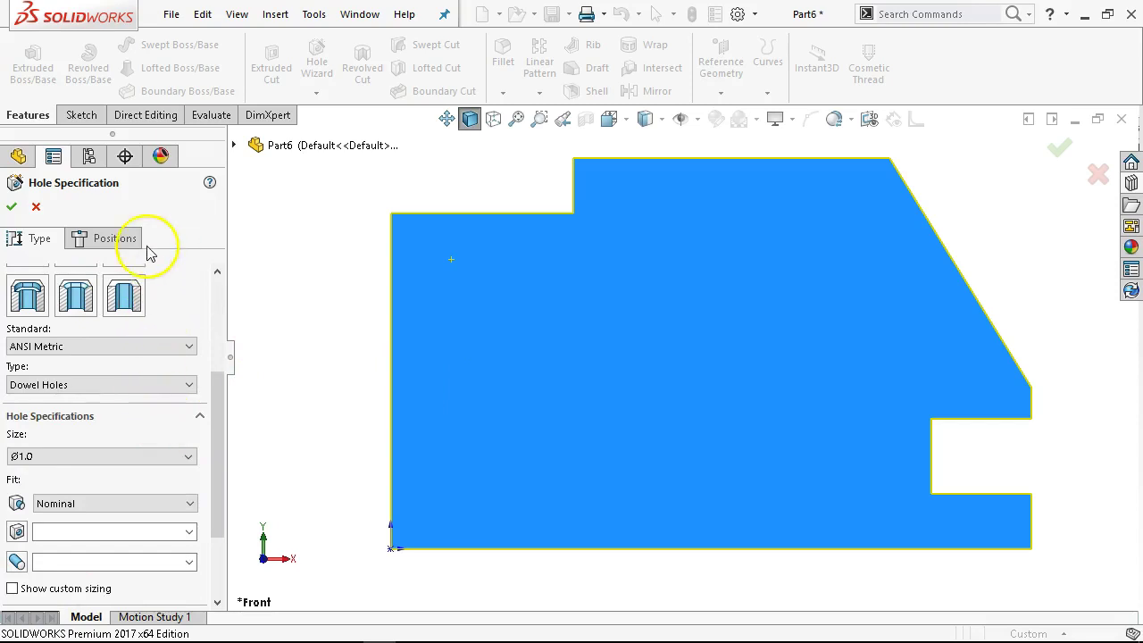
pyautogui.moveTo(217, 378); pyautogui.dragTo(230, 319)
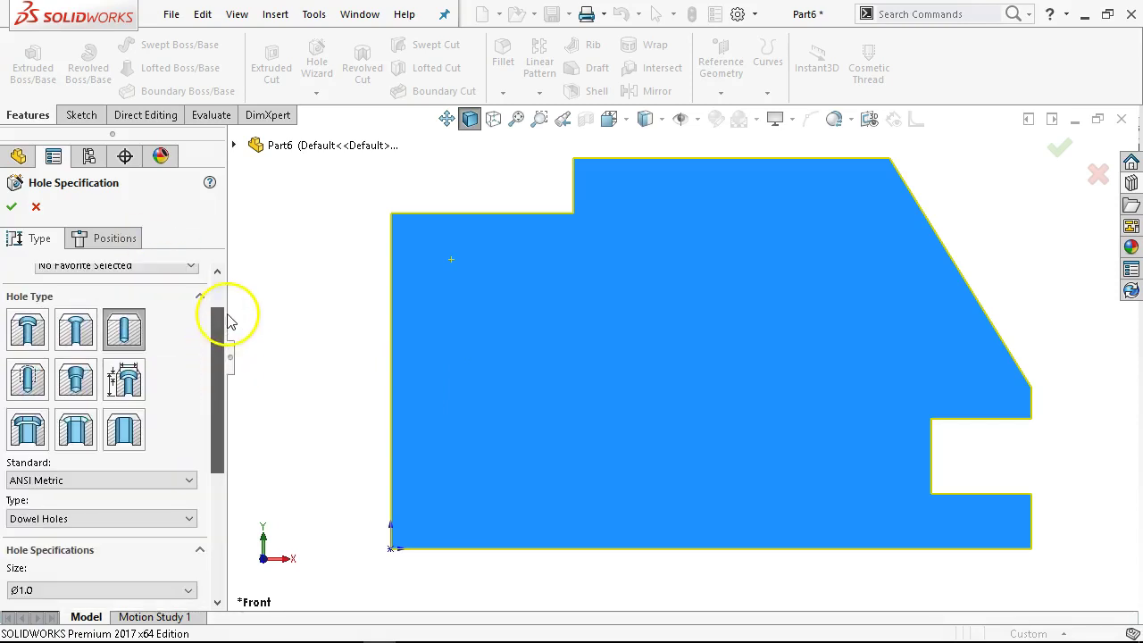
pyautogui.moveTo(217, 370); pyautogui.dragTo(218, 446)
pyautogui.click(146, 327)
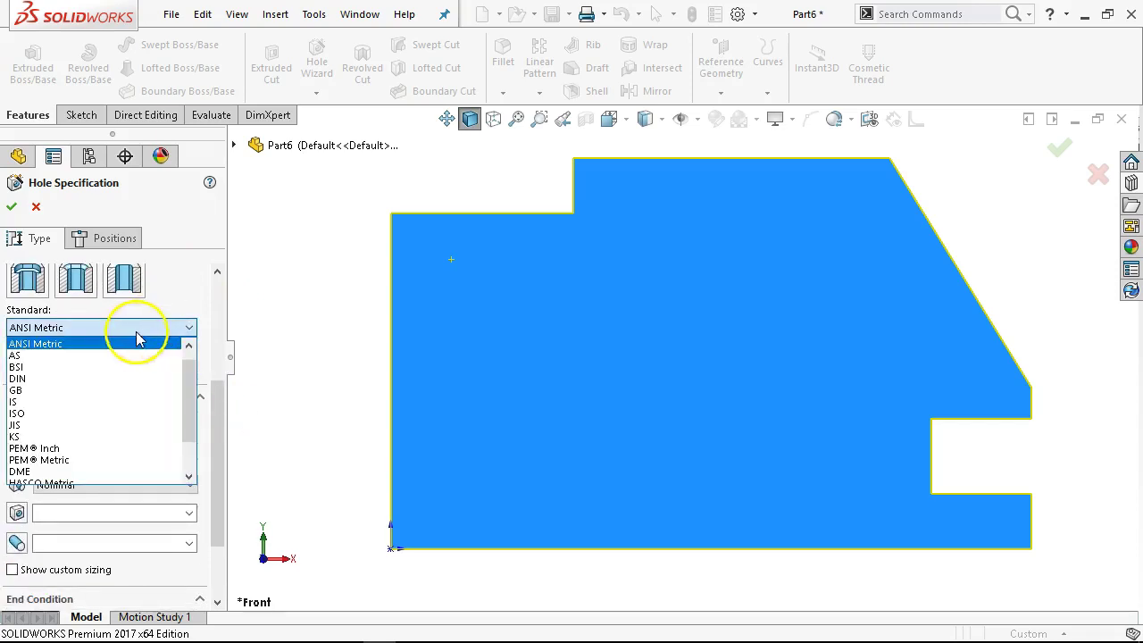
pyautogui.click(121, 346)
pyautogui.click(116, 374)
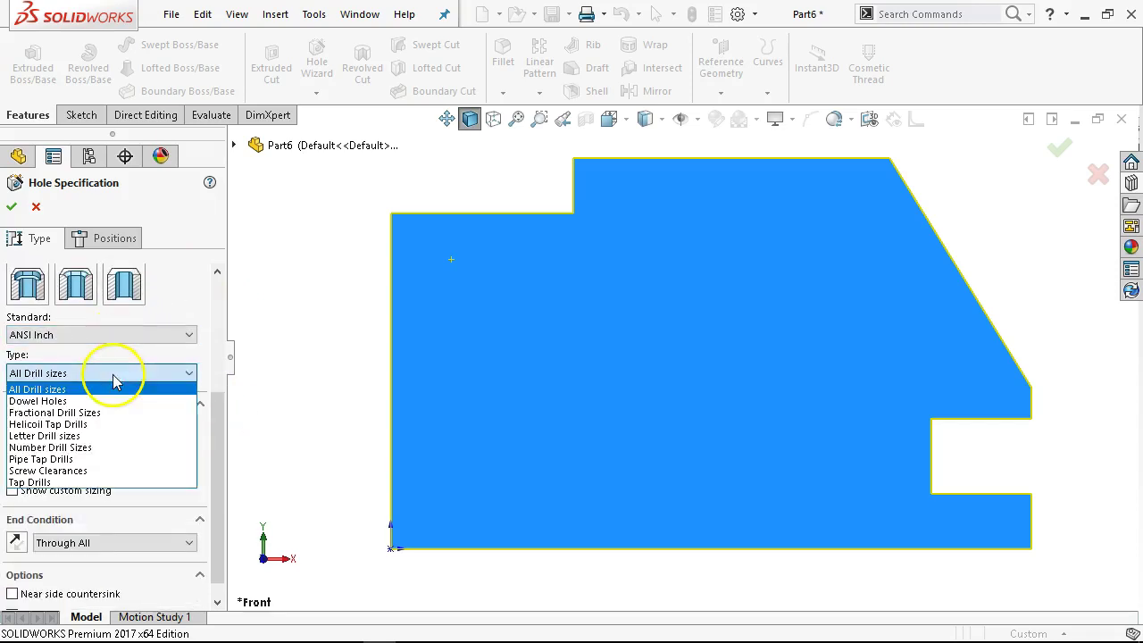
pyautogui.click(96, 413)
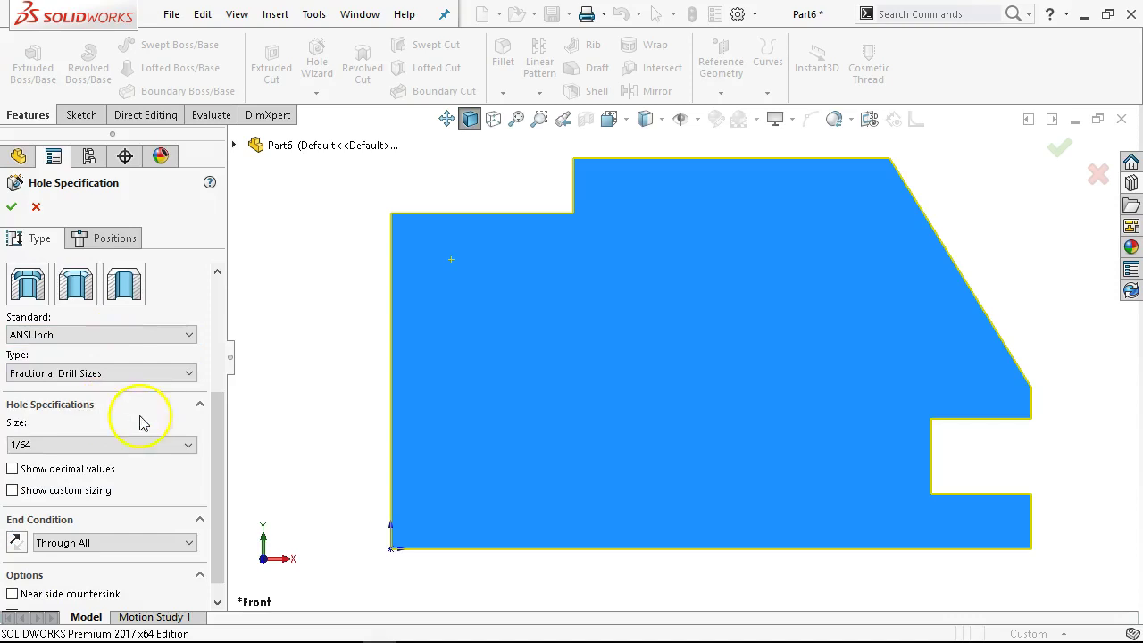
# - Turn on decimal values for the drill sizes and set the hole size to 1/4 (0.25000in)
pyautogui.click(178, 446)
pyautogui.click(212, 434)
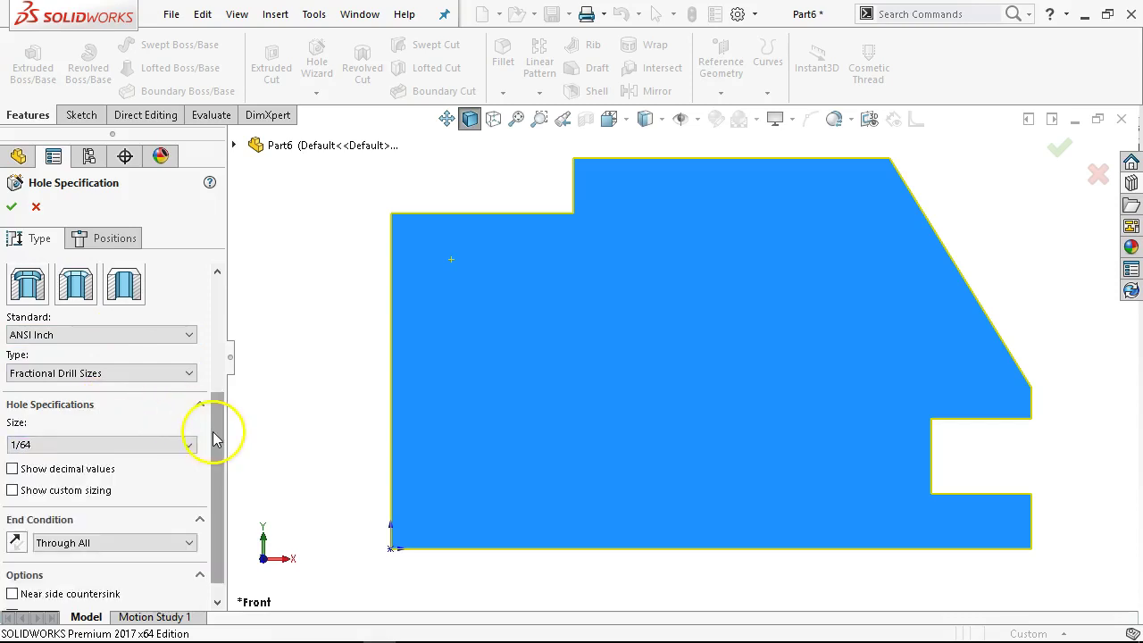
pyautogui.moveTo(211, 434); pyautogui.dragTo(217, 503)
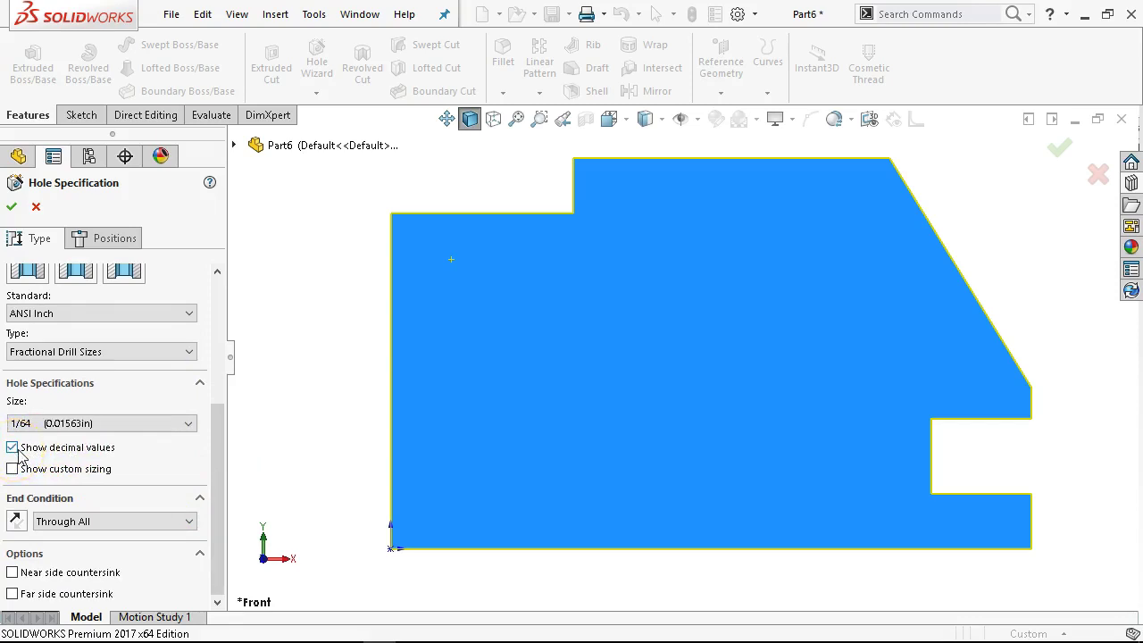
pyautogui.click(183, 423)
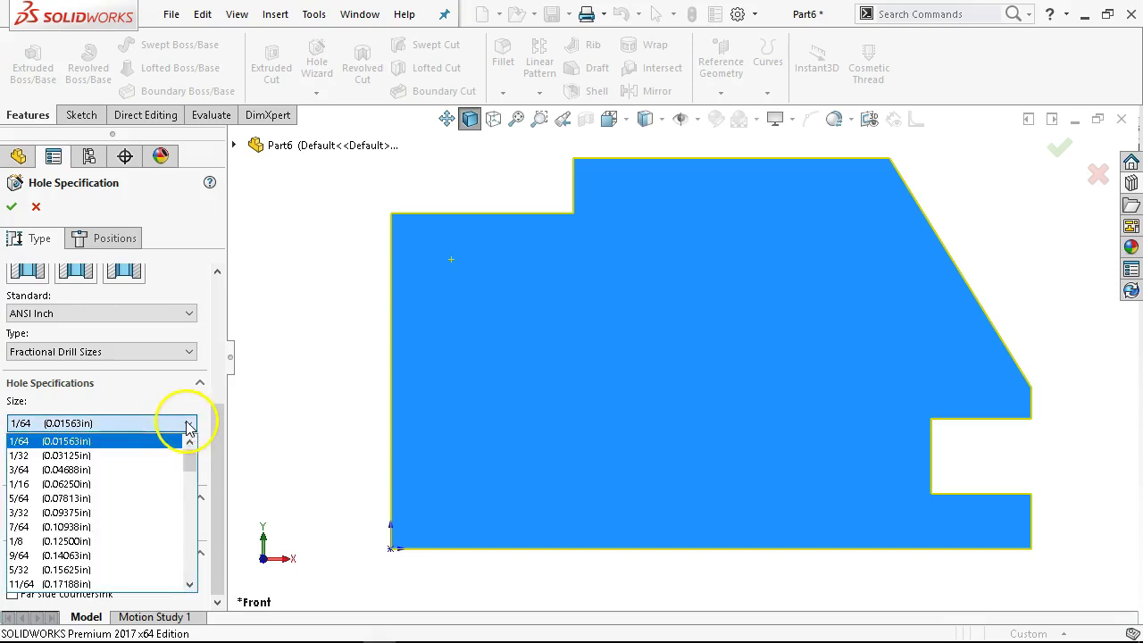
pyautogui.scroll(-6, 150, 536)
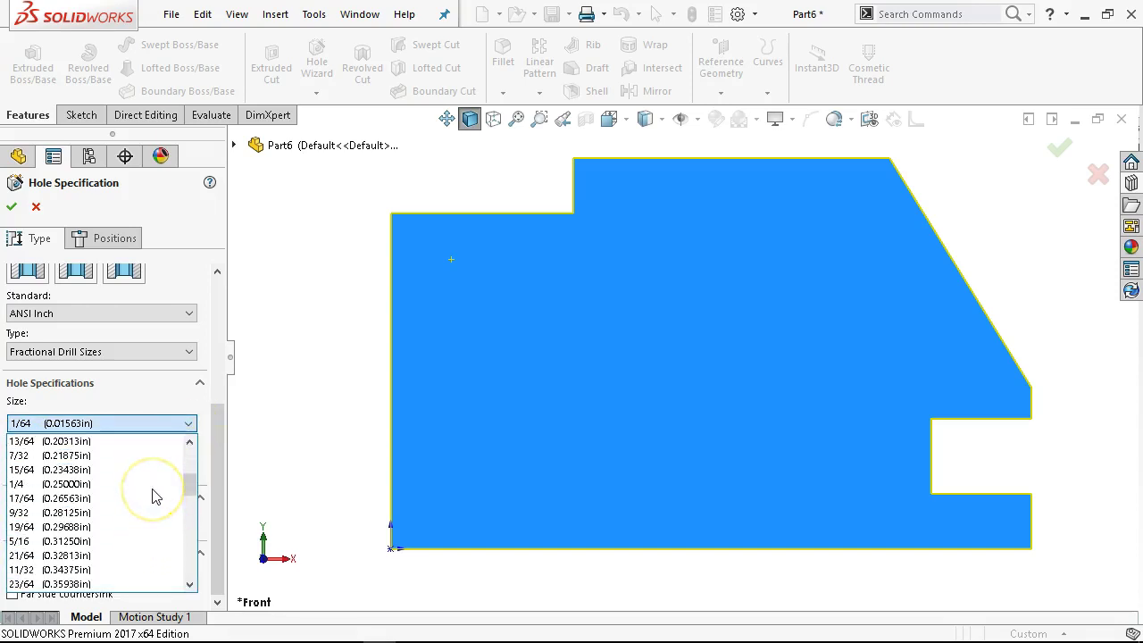
pyautogui.scroll(2, 151, 496)
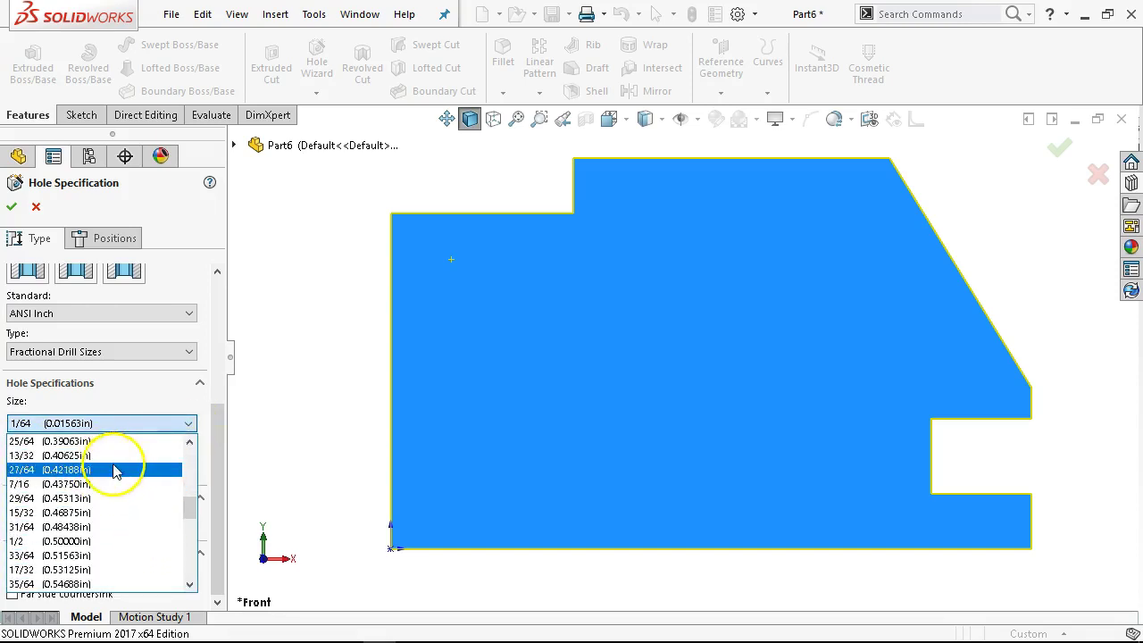
pyautogui.click(98, 441)
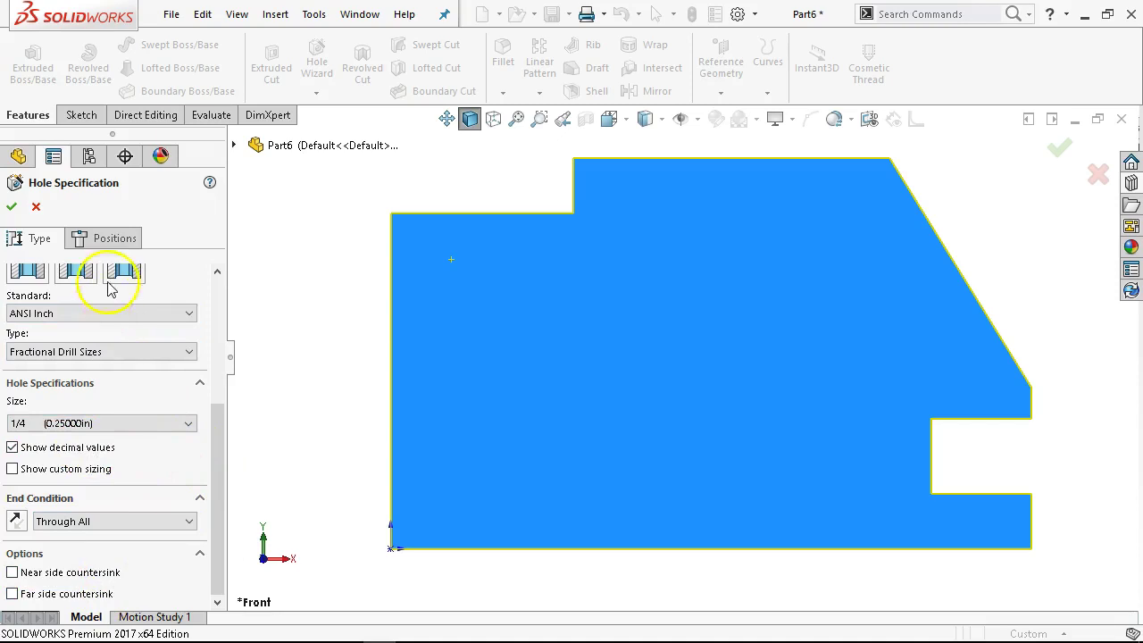
# - Place hole points near the plate's lower-left and upper-left corners and about 1.6 in right, 0.9 in up from the origin, consulting the PDF hole table
pyautogui.click(124, 242)
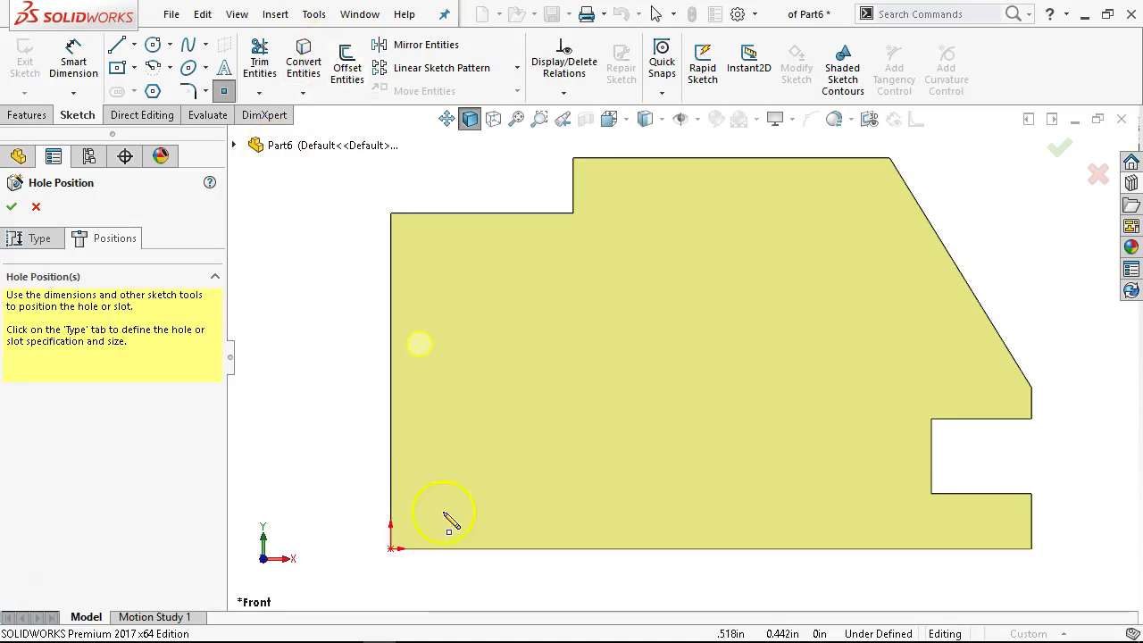
pyautogui.click(418, 526)
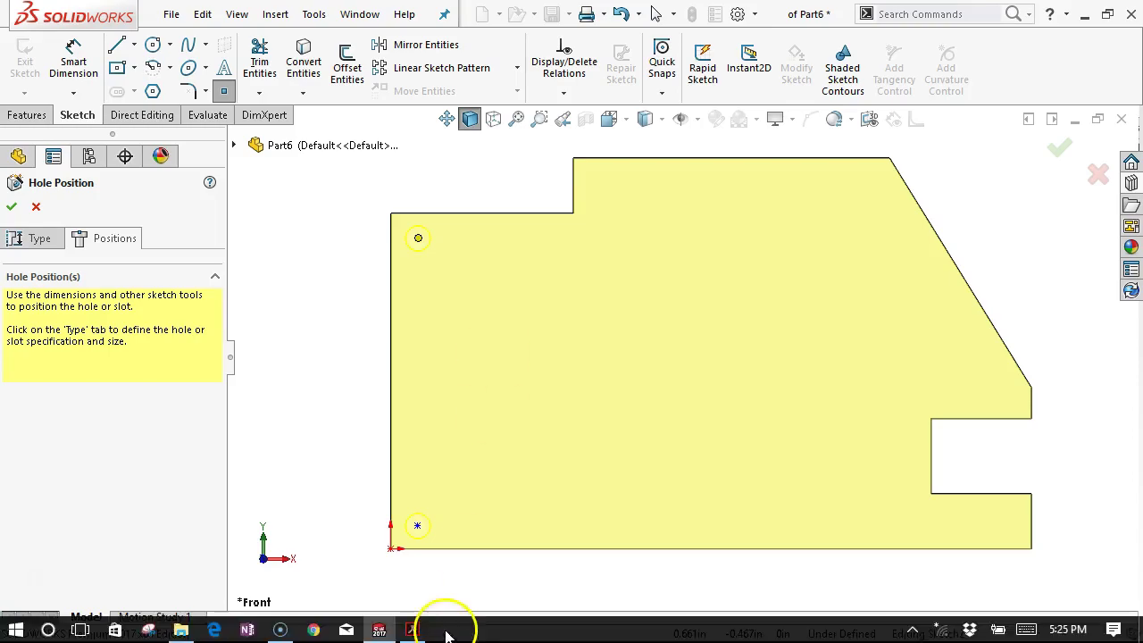
pyautogui.click(410, 628)
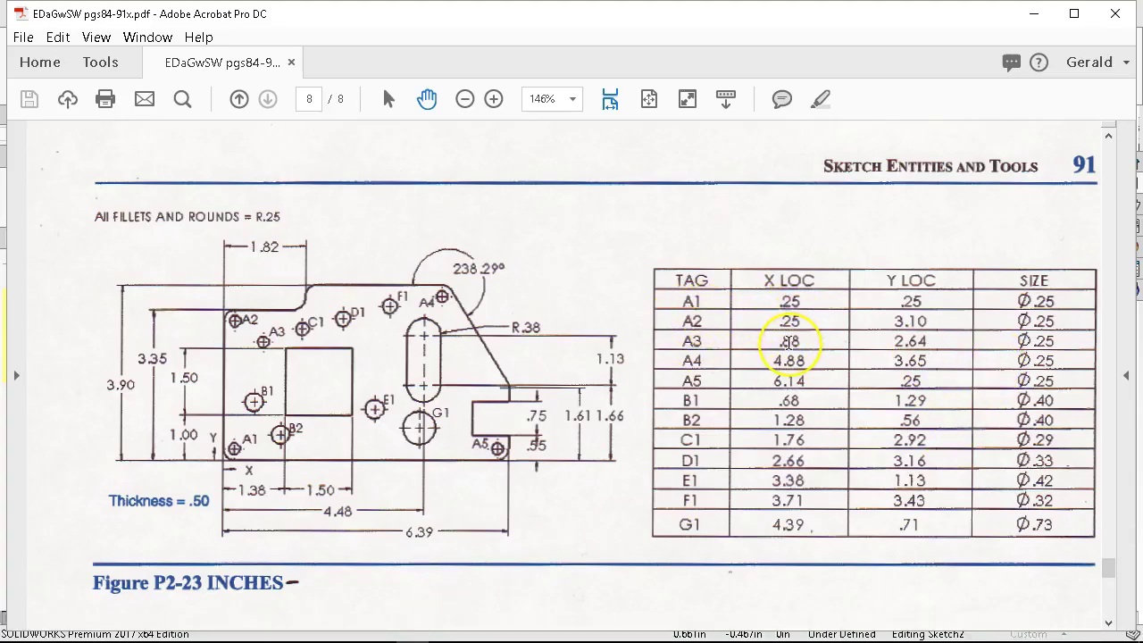
pyautogui.click(1034, 13)
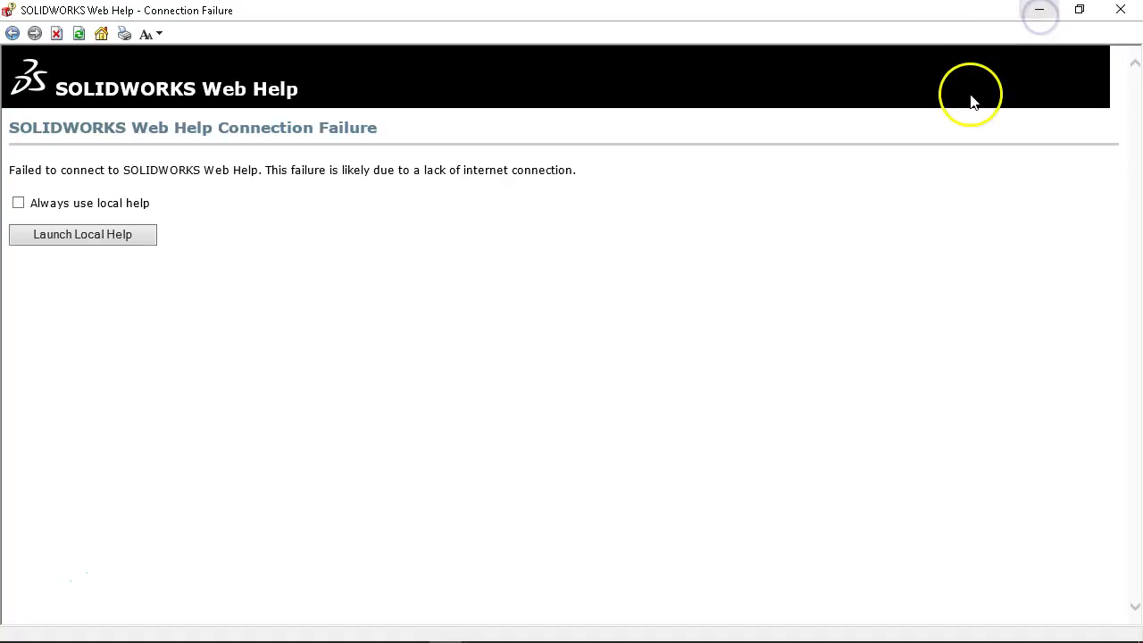
pyautogui.click(1042, 10)
pyautogui.click(554, 455)
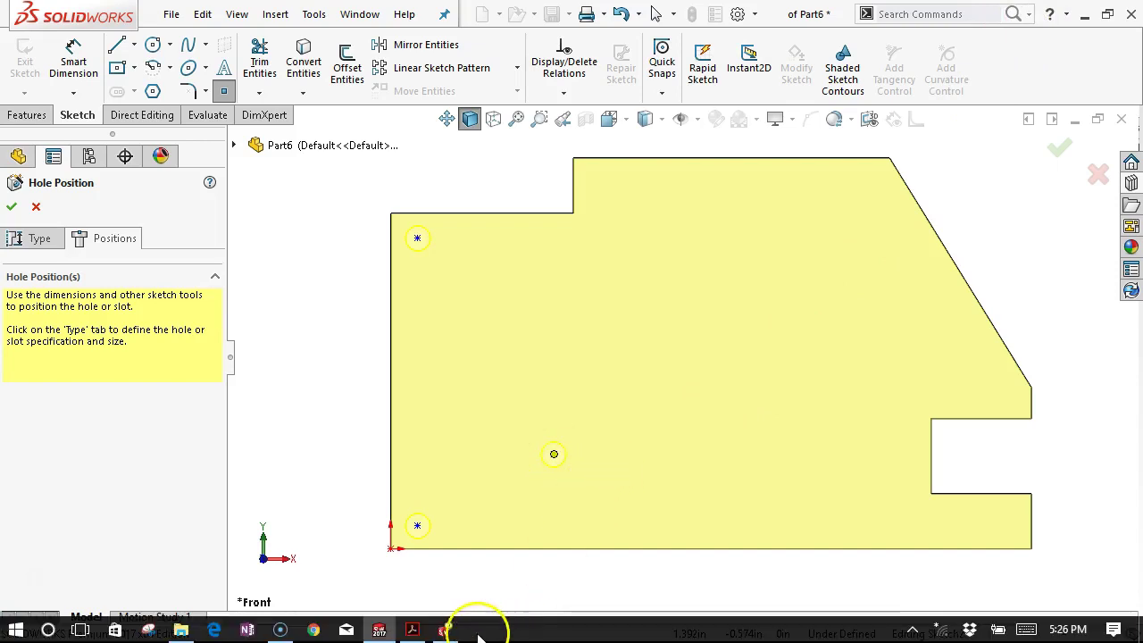
# - Consult the PDF drawing and add two hole points in the plate's upper middle and one near its lower-right corner, finishing point placement
pyautogui.click(412, 629)
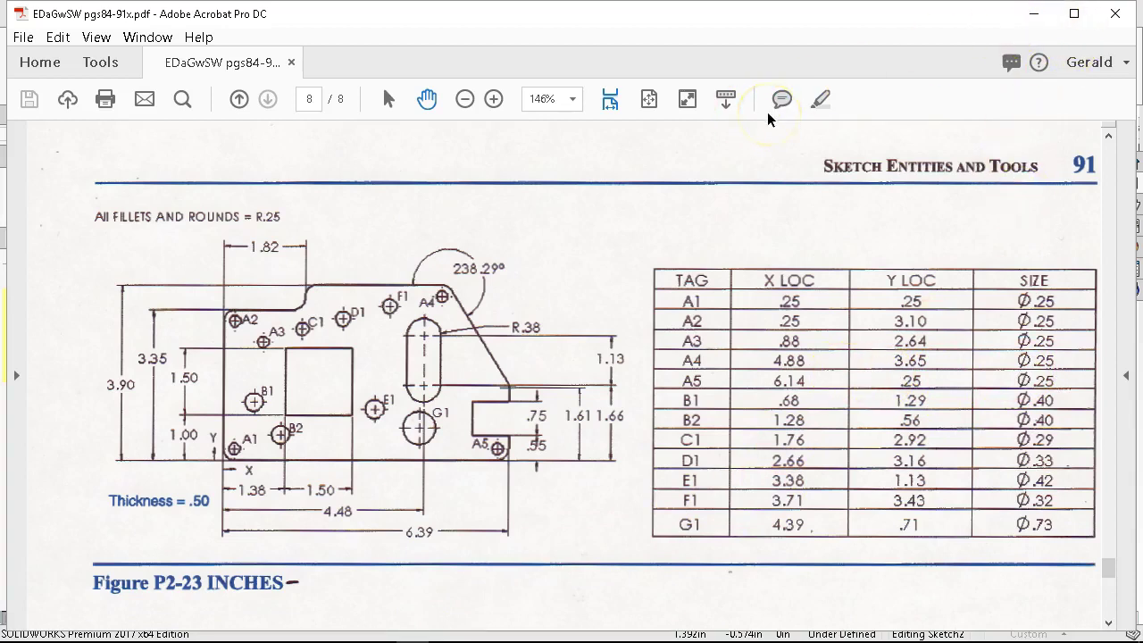
pyautogui.click(1029, 14)
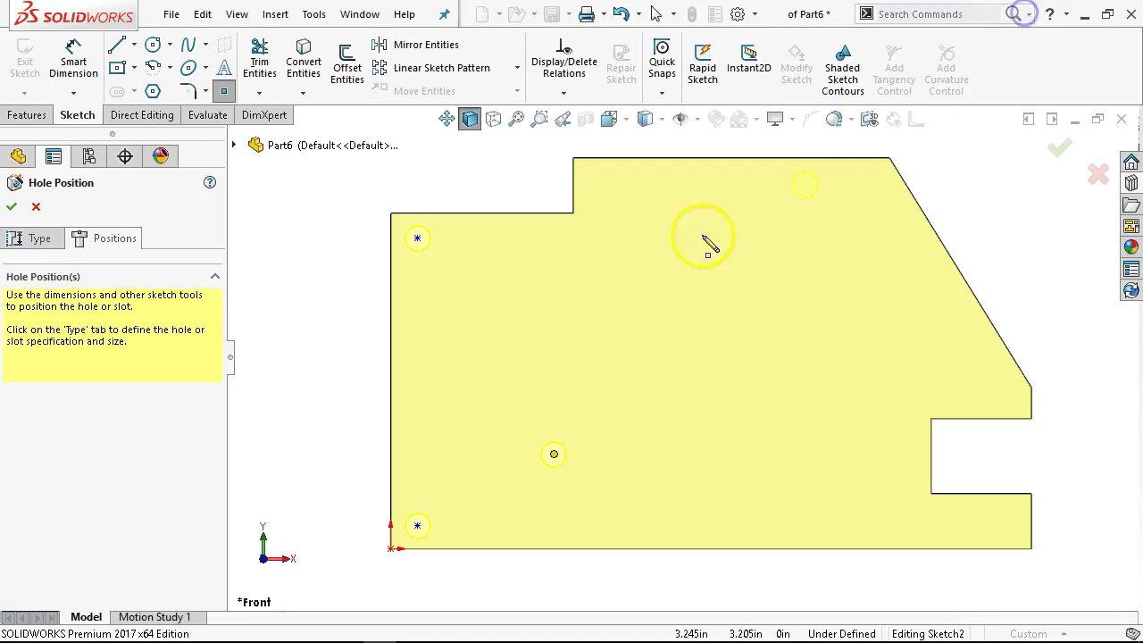
pyautogui.click(639, 259)
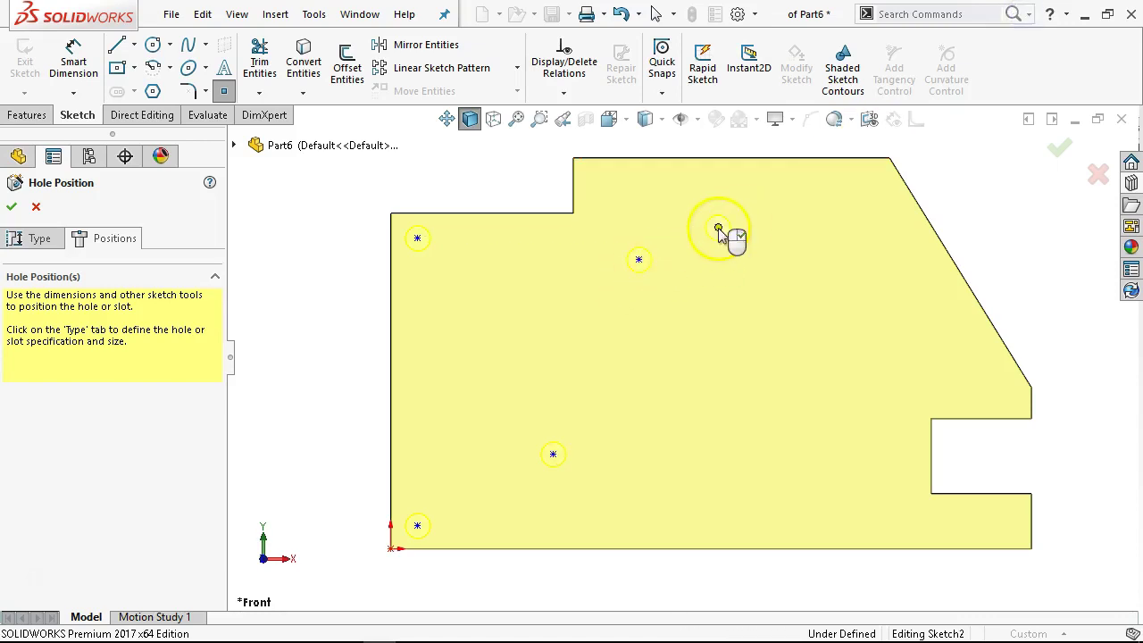
pyautogui.moveTo(503, 625)
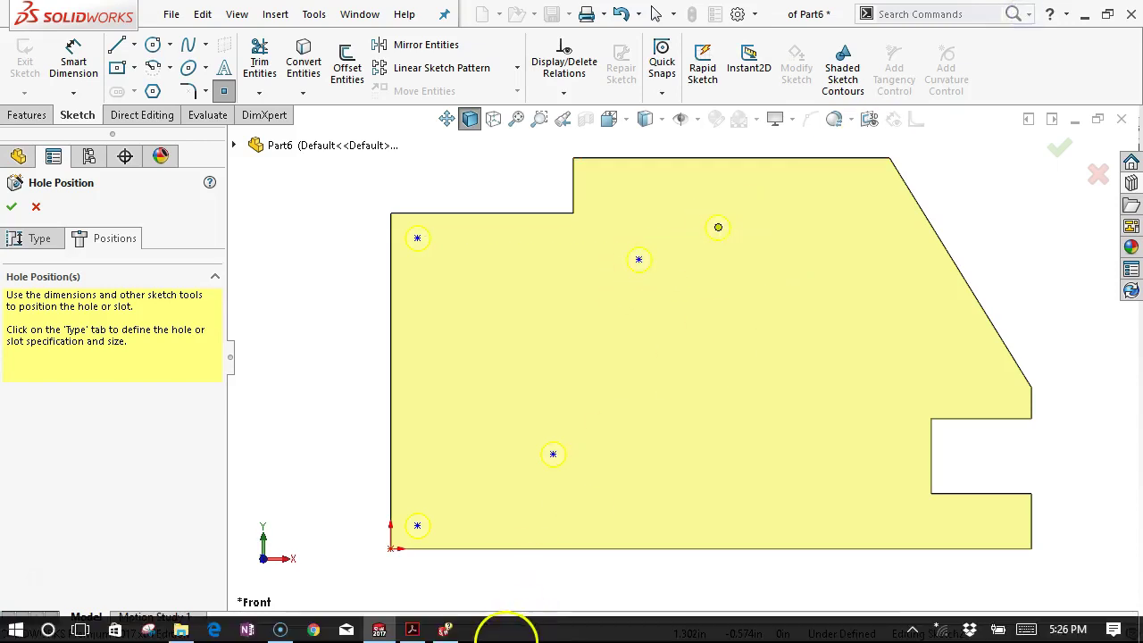
pyautogui.click(411, 631)
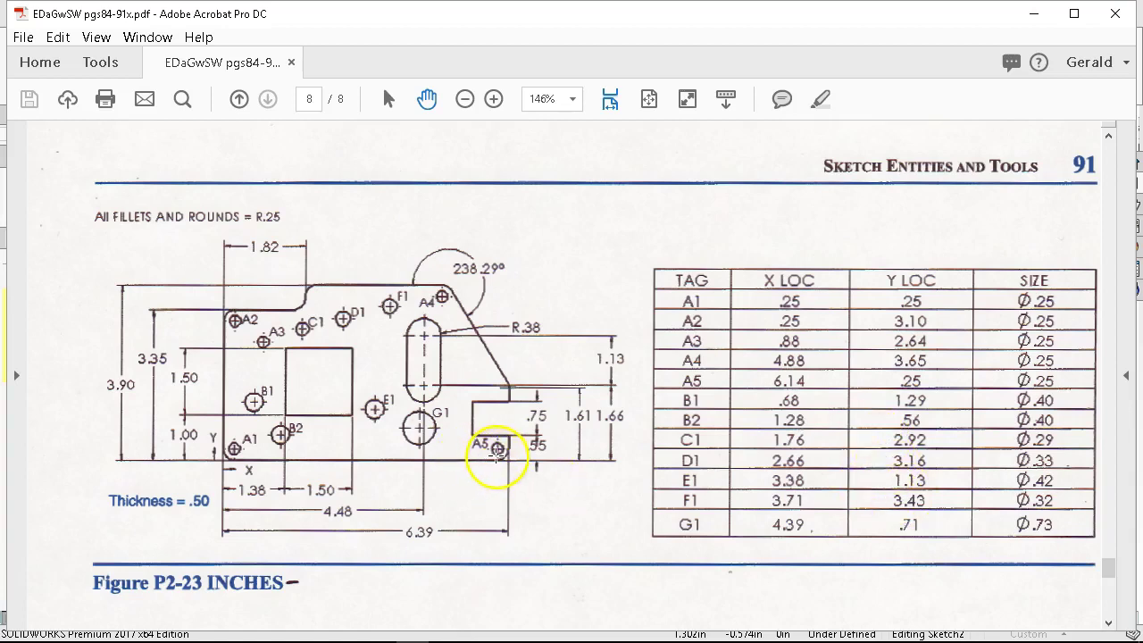
pyautogui.click(1040, 13)
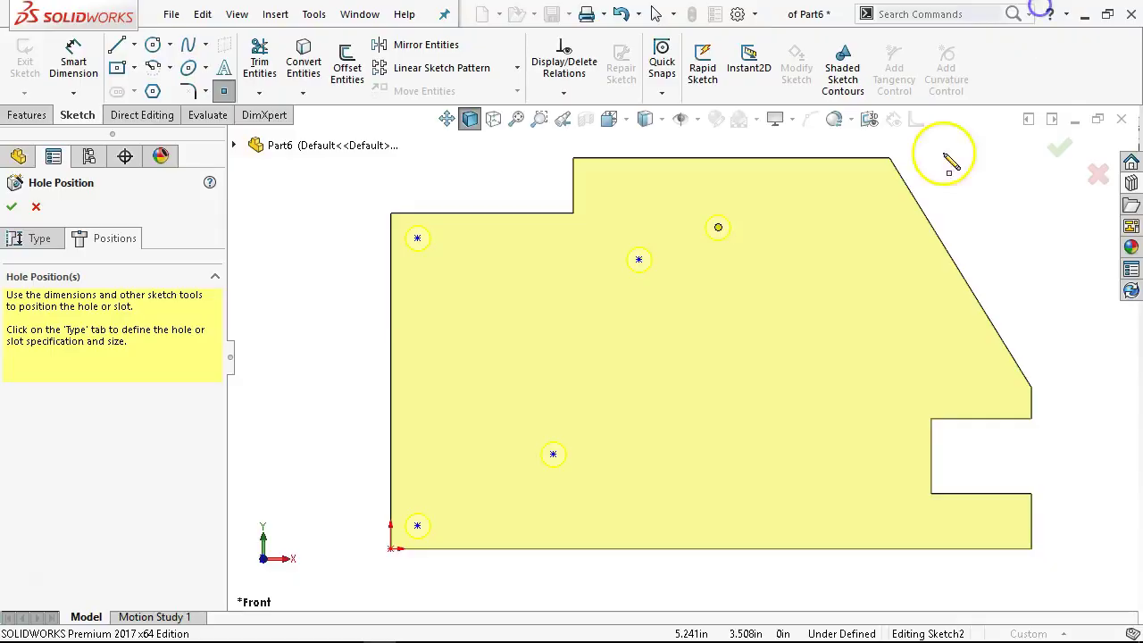
pyautogui.click(1011, 531)
pyautogui.rightClick(375, 361)
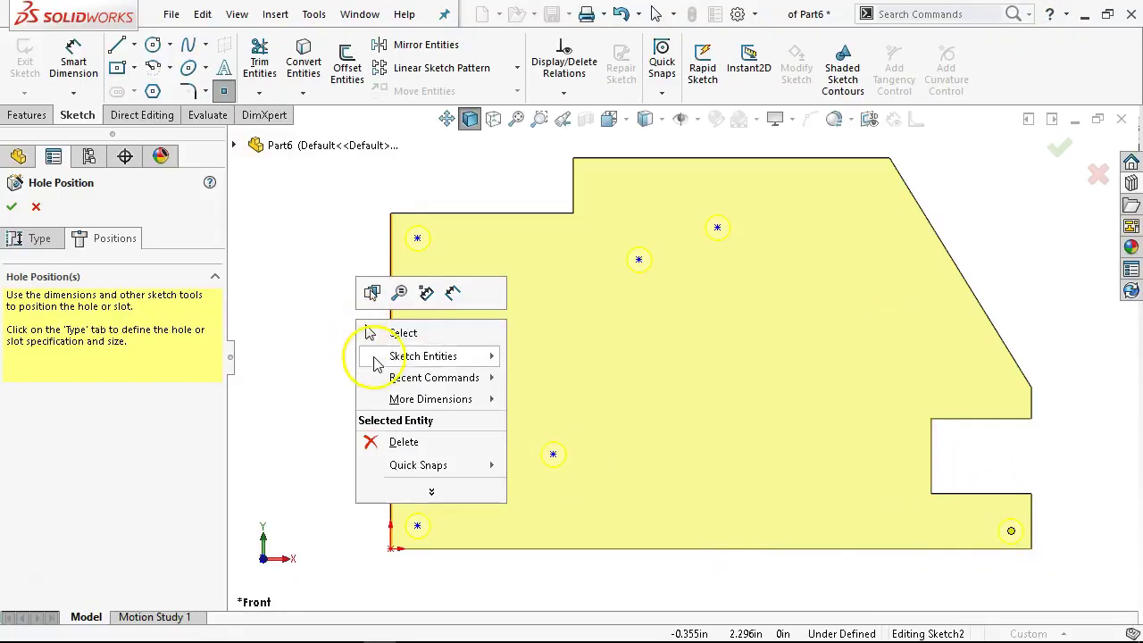
pyautogui.click(397, 332)
# - Add horizontal ordinate dimensions below the plate from the origin to the hole points, leaving out the upper-left one
pyautogui.scroll(2, 687, 485)
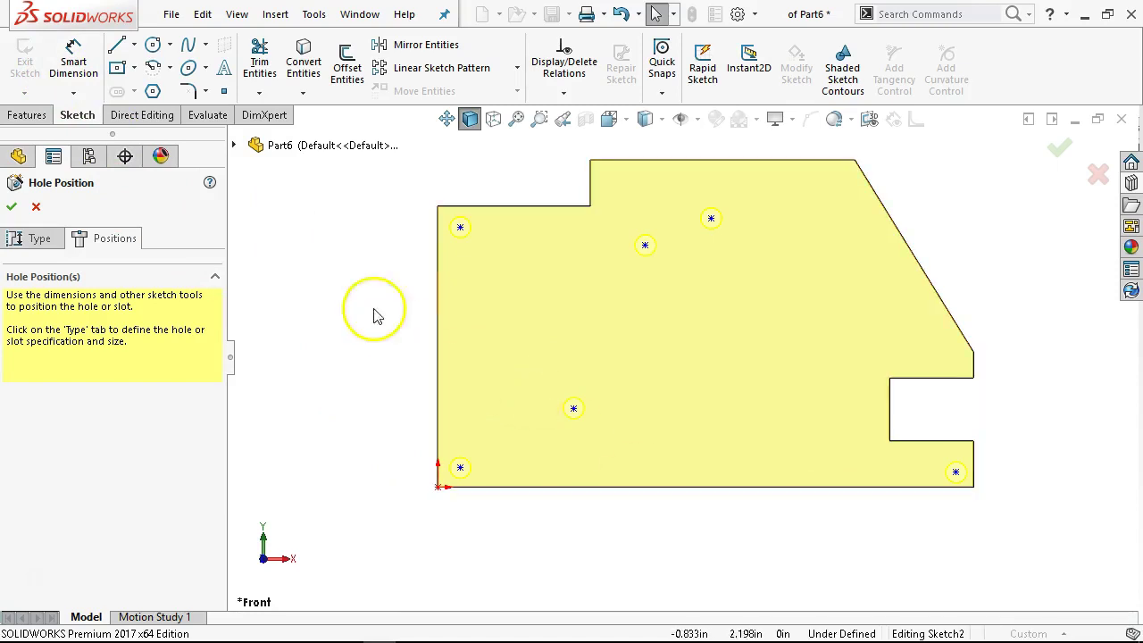
pyautogui.click(73, 92)
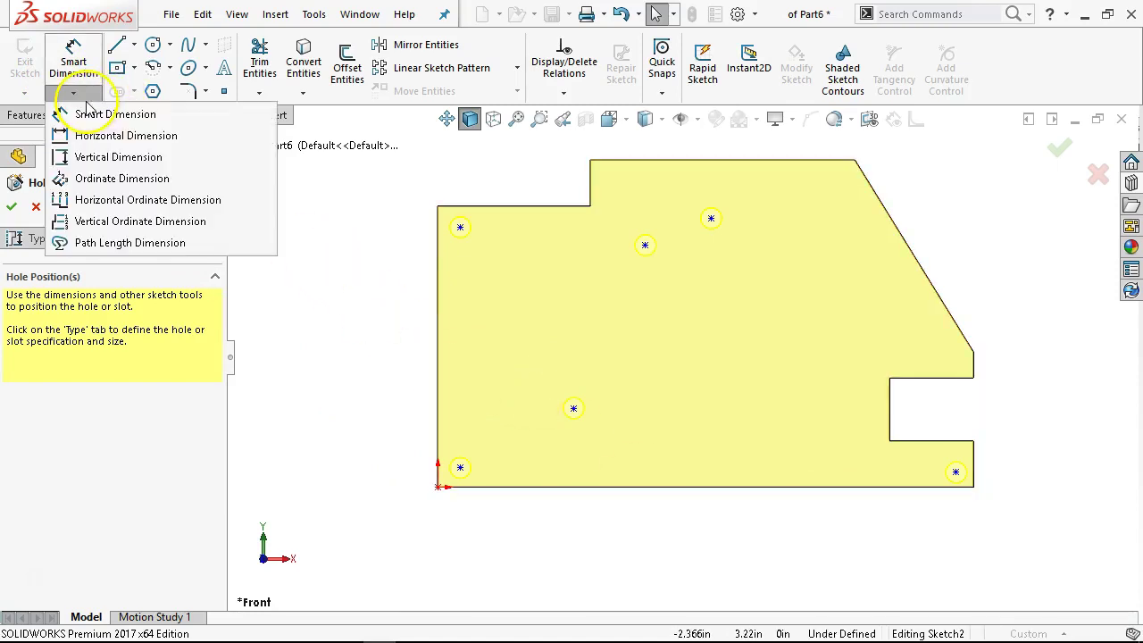
pyautogui.click(100, 183)
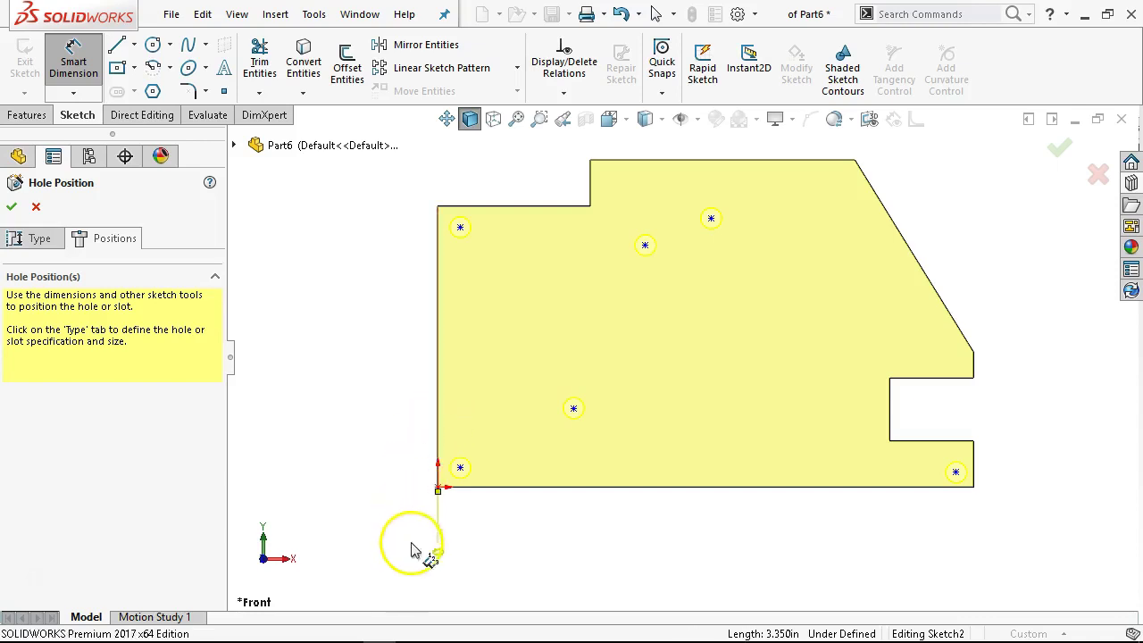
pyautogui.click(439, 489)
pyautogui.click(461, 470)
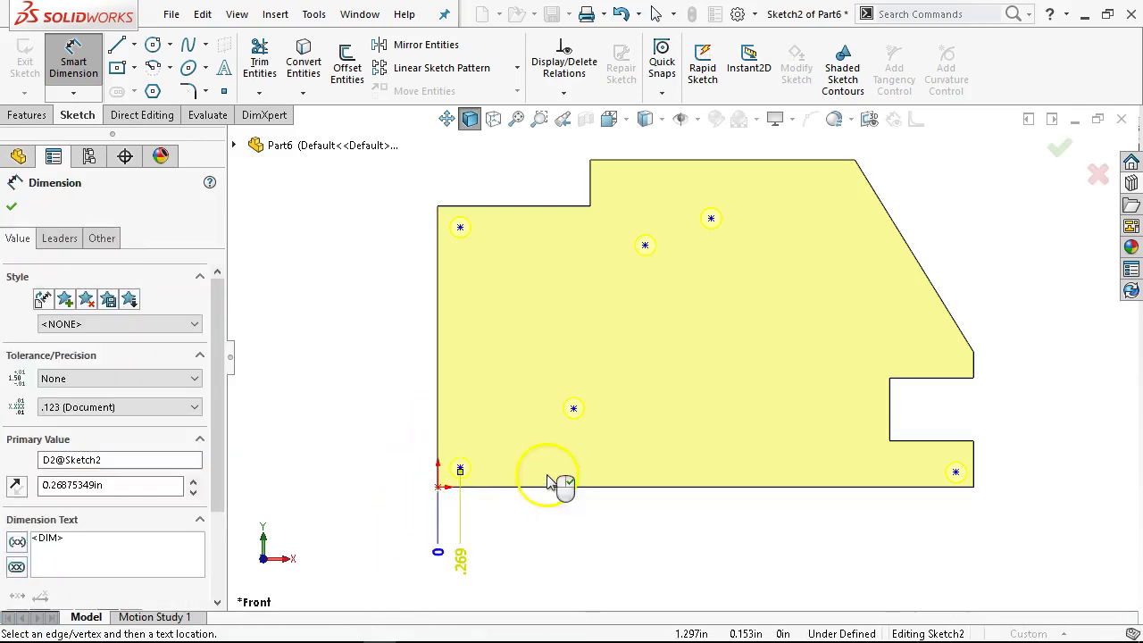
pyautogui.click(573, 409)
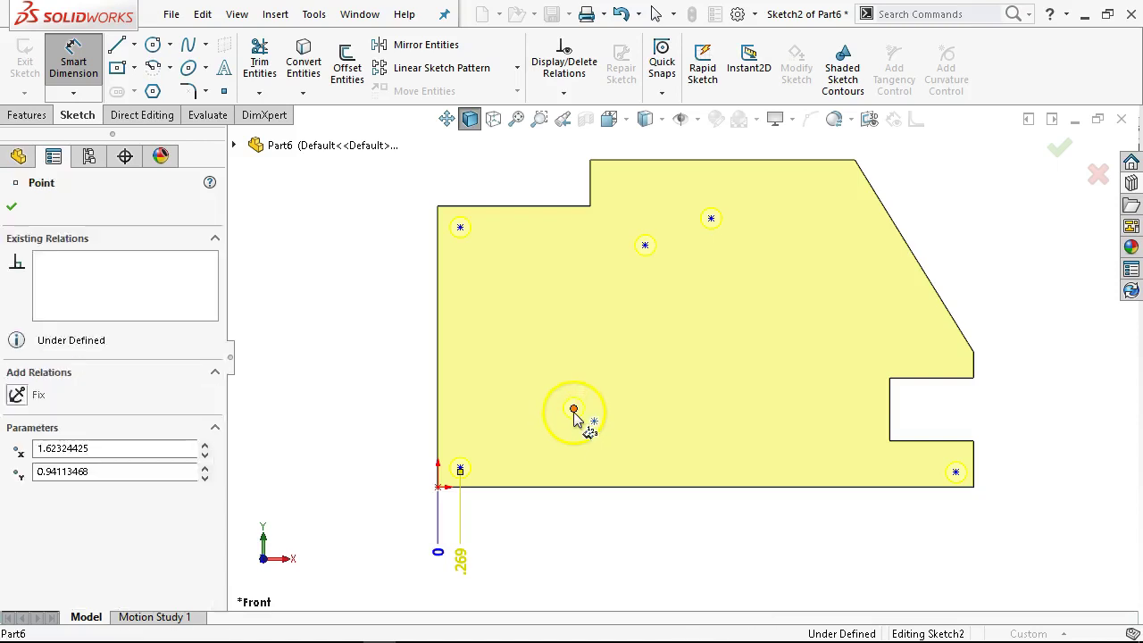
pyautogui.click(645, 247)
pyautogui.press('Escape')
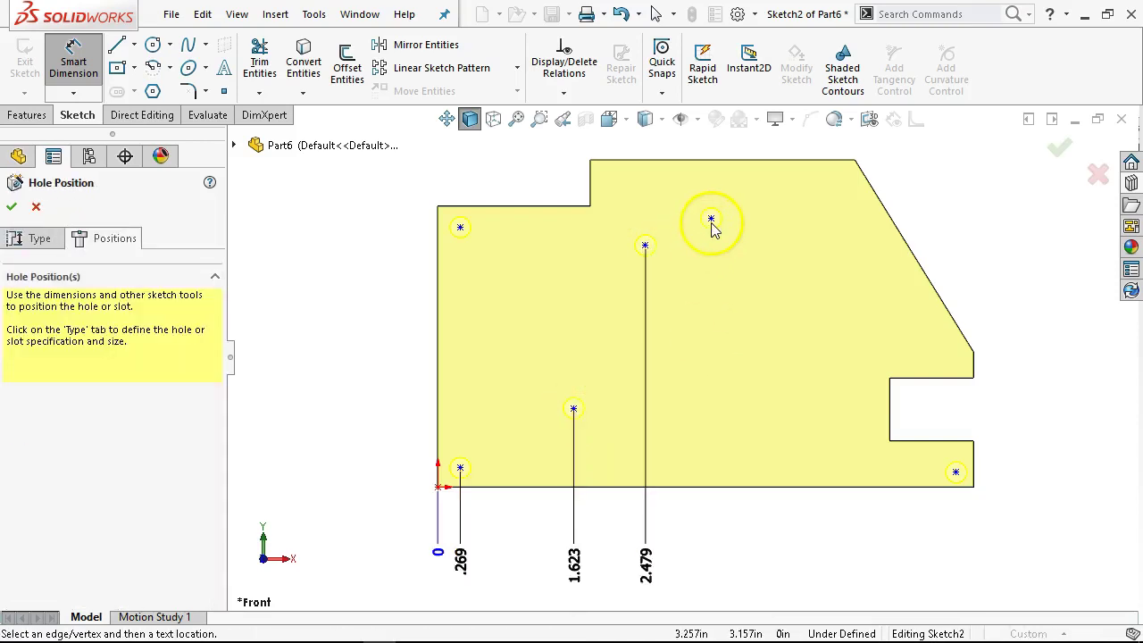
pyautogui.click(711, 220)
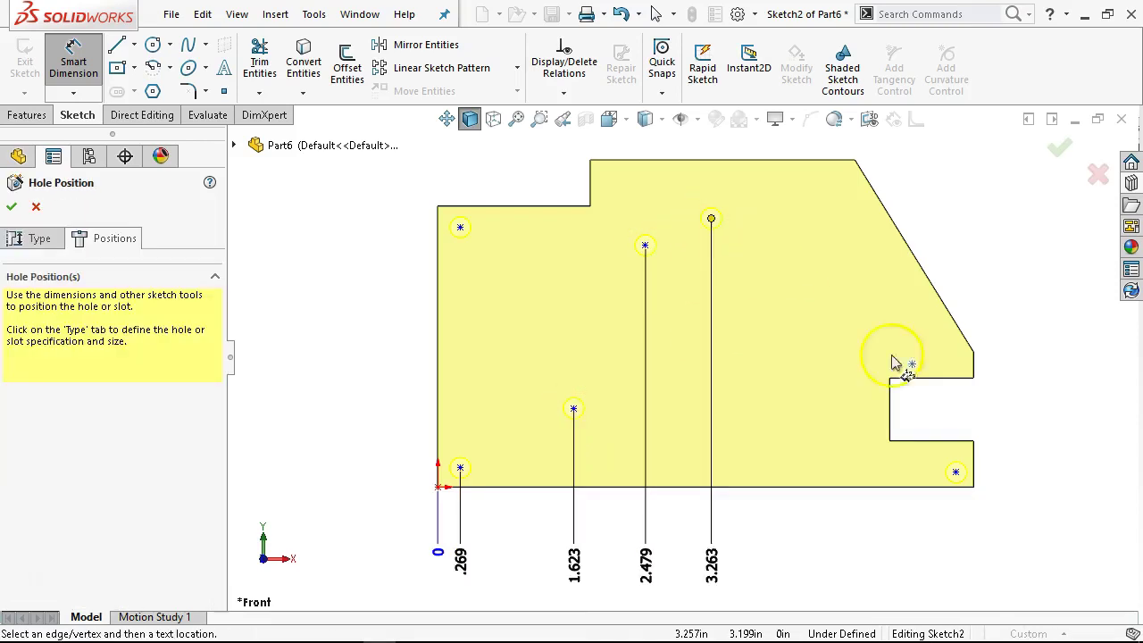
pyautogui.click(956, 474)
pyautogui.rightClick(408, 331)
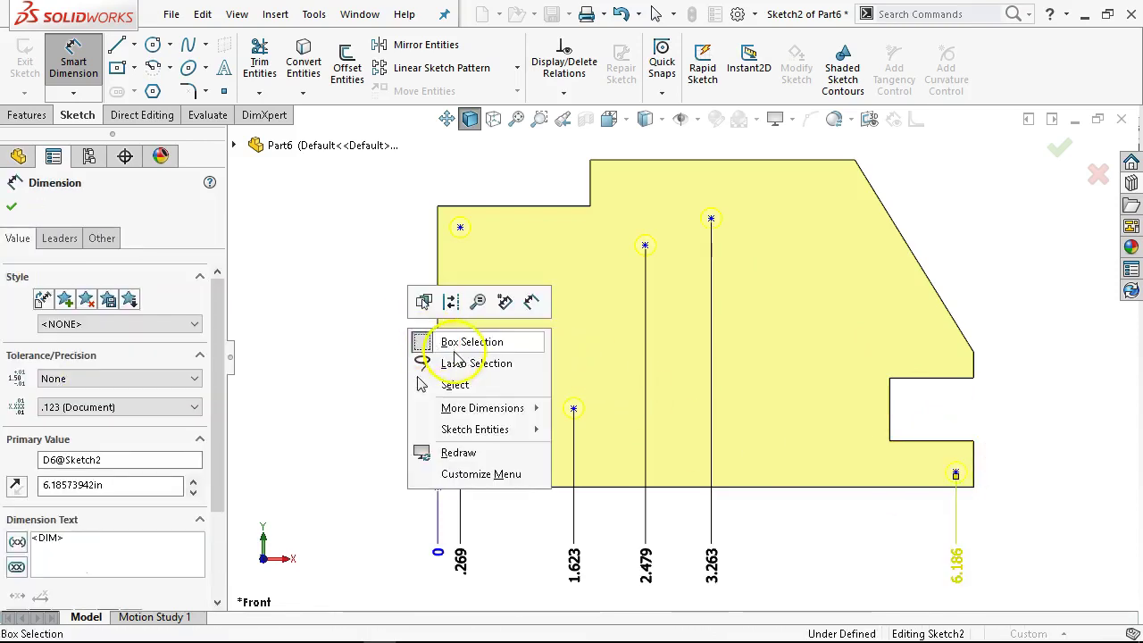
pyautogui.click(454, 385)
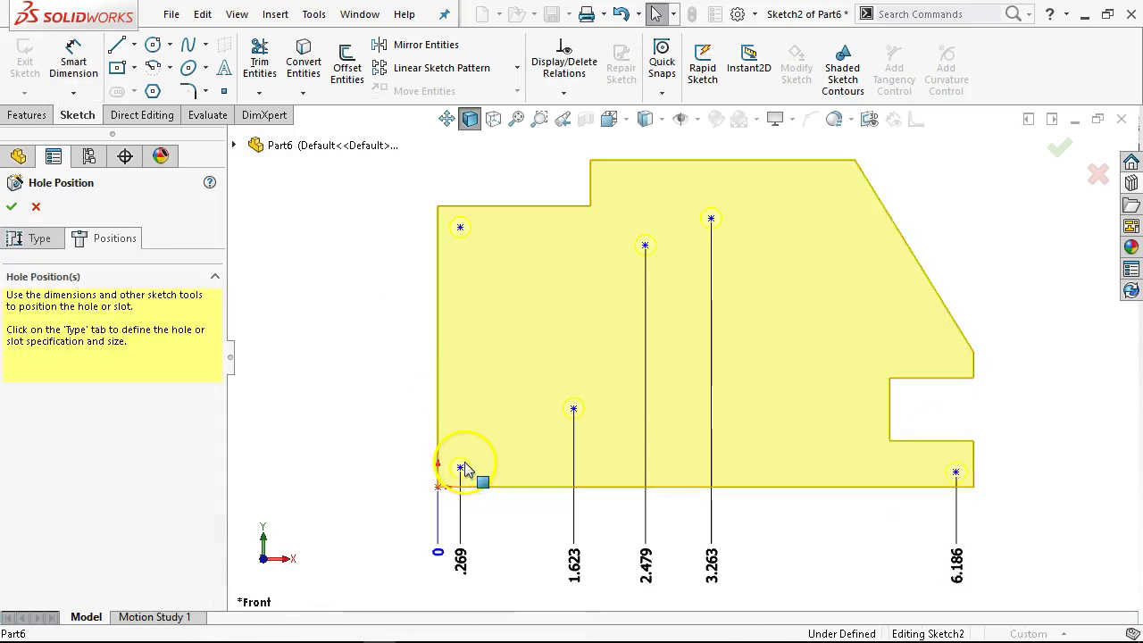
# - Add a vertical relation between the lower-left and upper-left hole points
pyautogui.click(460, 470)
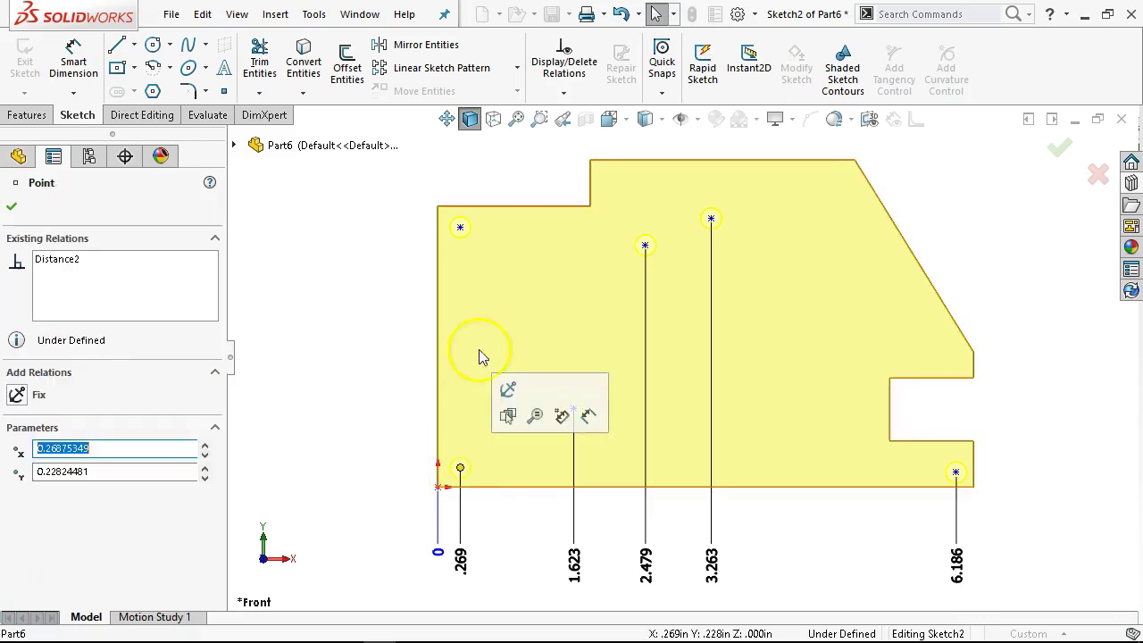
pyautogui.keyDown('ctrl'); pyautogui.click(460, 229); pyautogui.keyUp('ctrl')
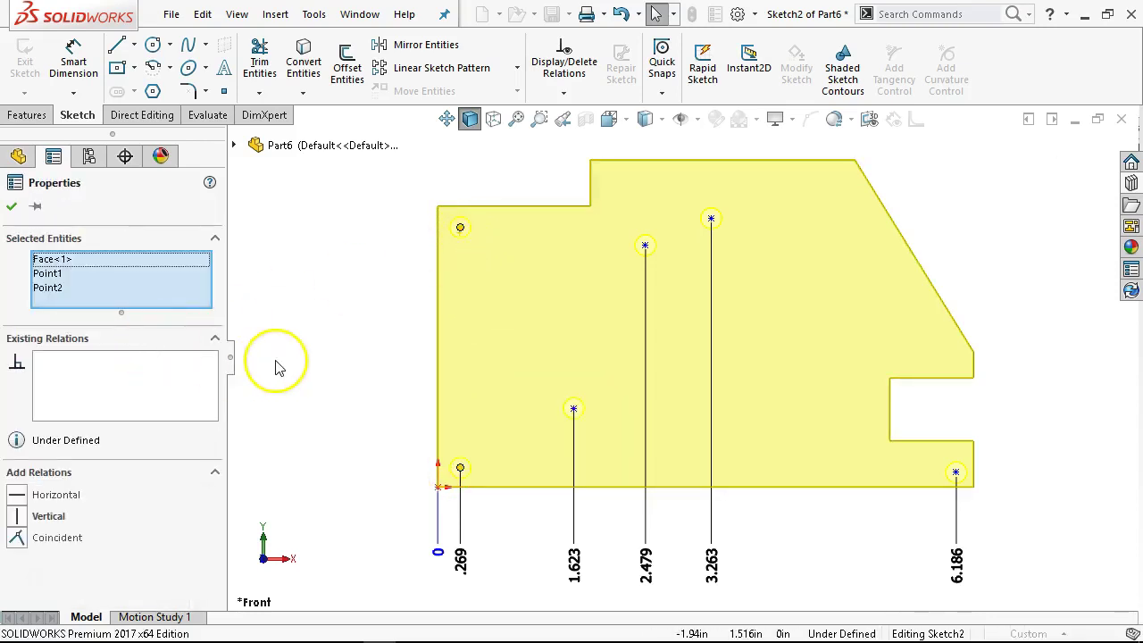
pyautogui.keyDown('ctrl'); pyautogui.click(460, 278); pyautogui.keyUp('ctrl')
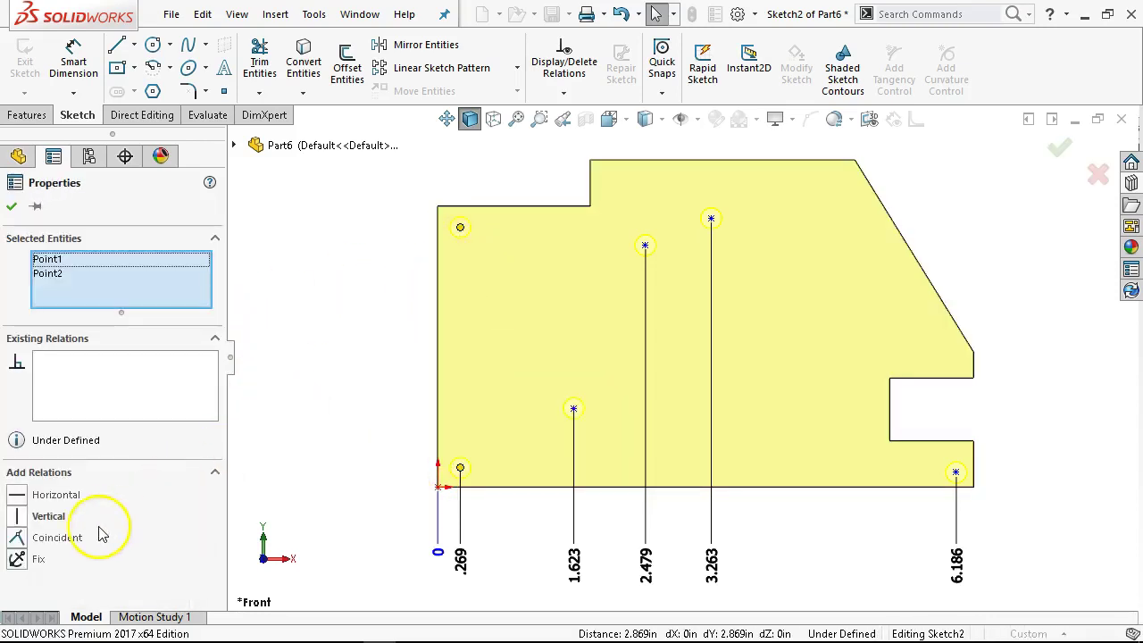
pyautogui.click(50, 519)
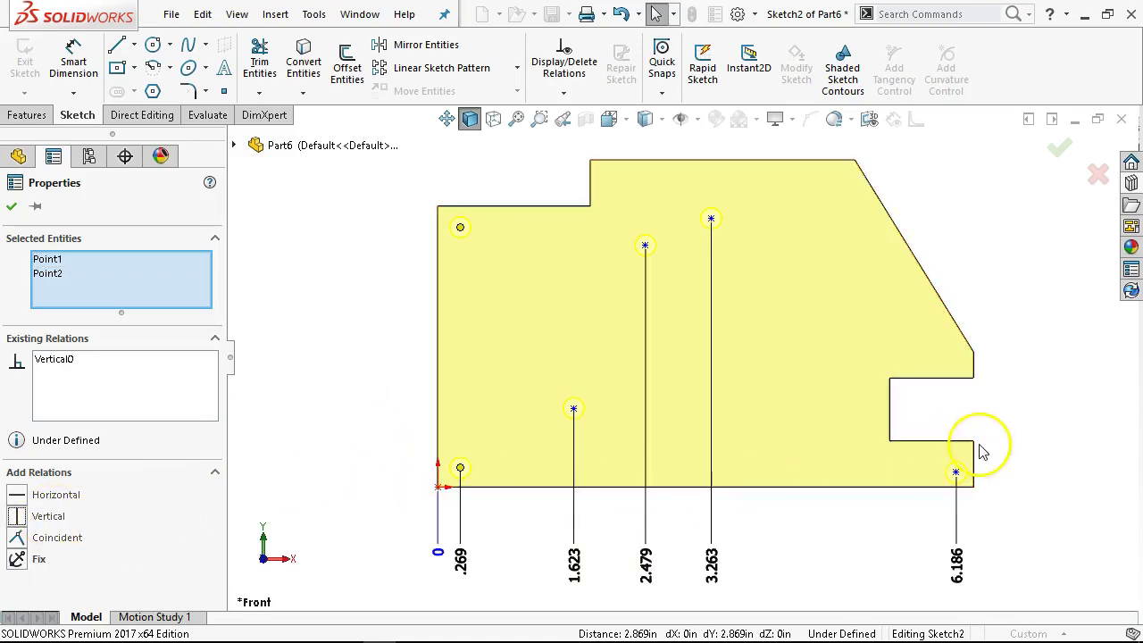
# - Add a horizontal relation between the lower-right and lower-left hole points
pyautogui.click(956, 471)
pyautogui.keyDown('ctrl'); pyautogui.click(460, 467); pyautogui.keyUp('ctrl')
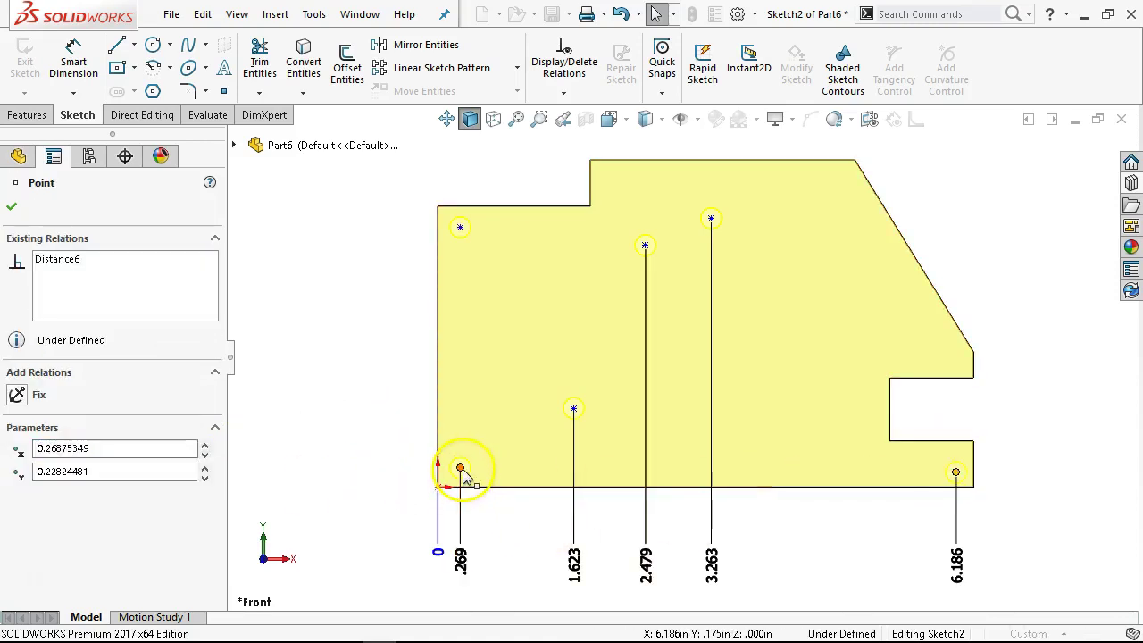
pyautogui.click(55, 495)
pyautogui.click(324, 407)
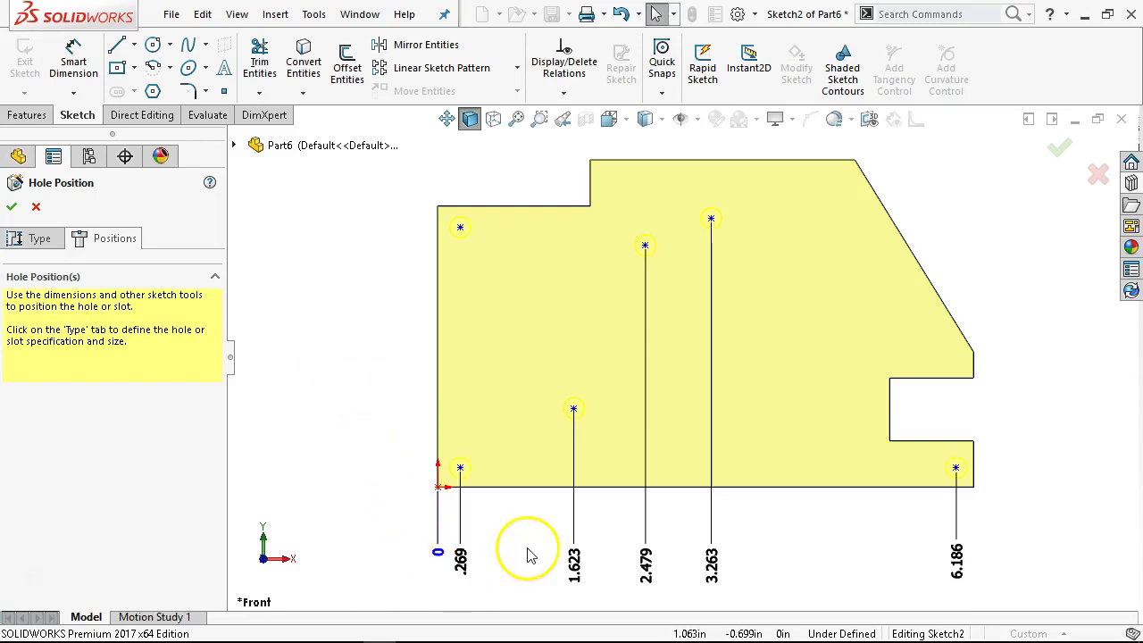
# - Set the horizontal ordinates to .25 in for the lower-left hole point and .88 in for the next point to its right
pyautogui.doubleClick(460, 559)
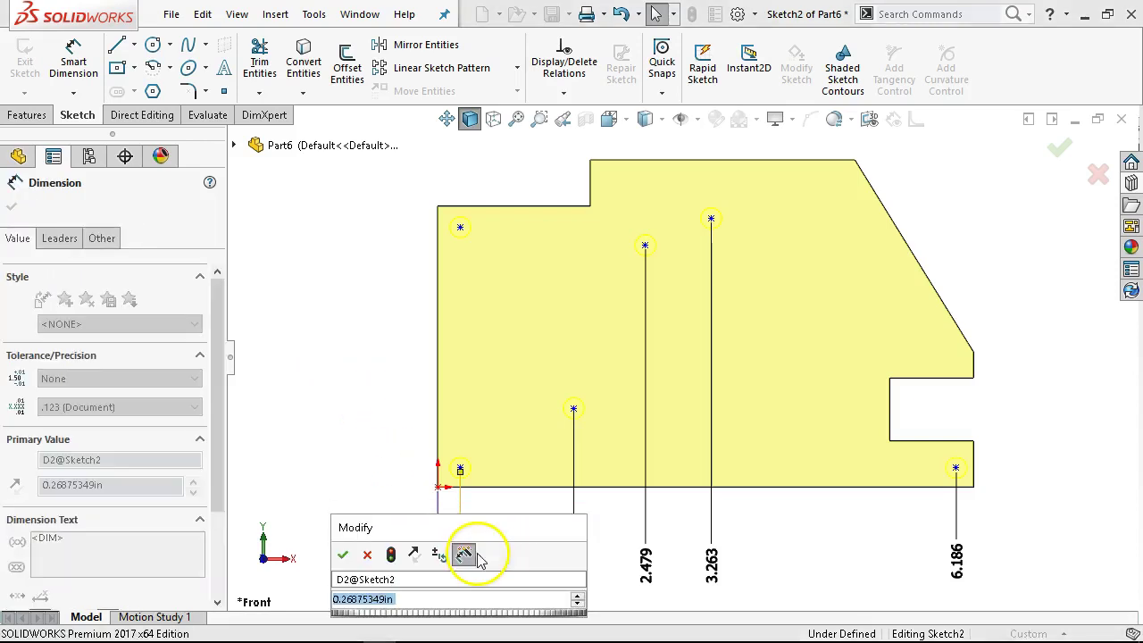
pyautogui.write('.25')
pyautogui.press('Return')
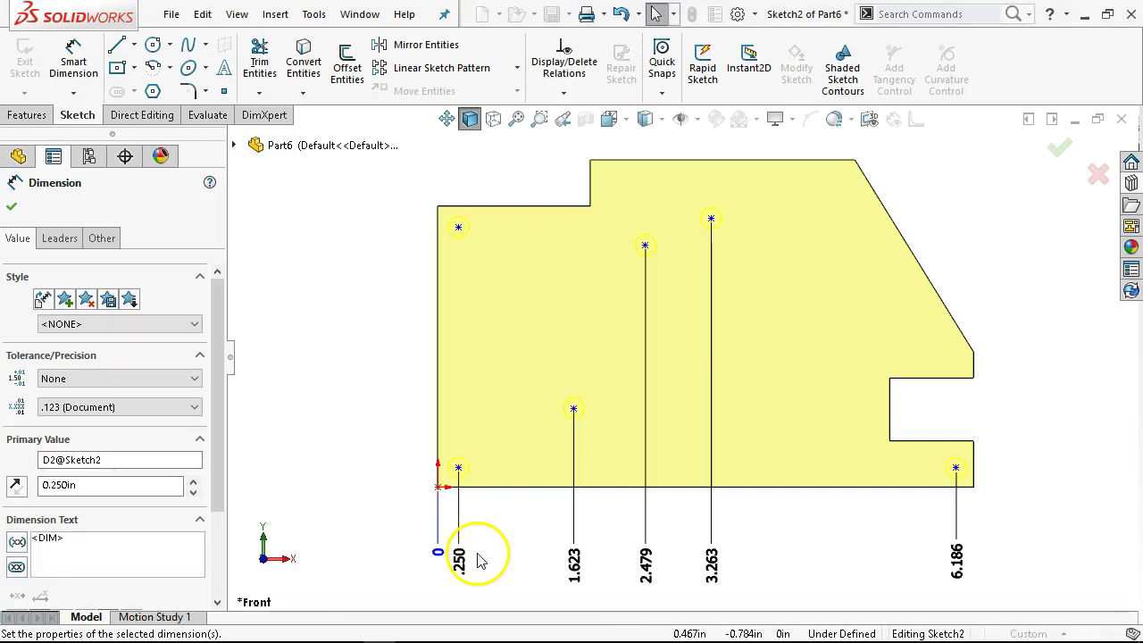
pyautogui.click(481, 572)
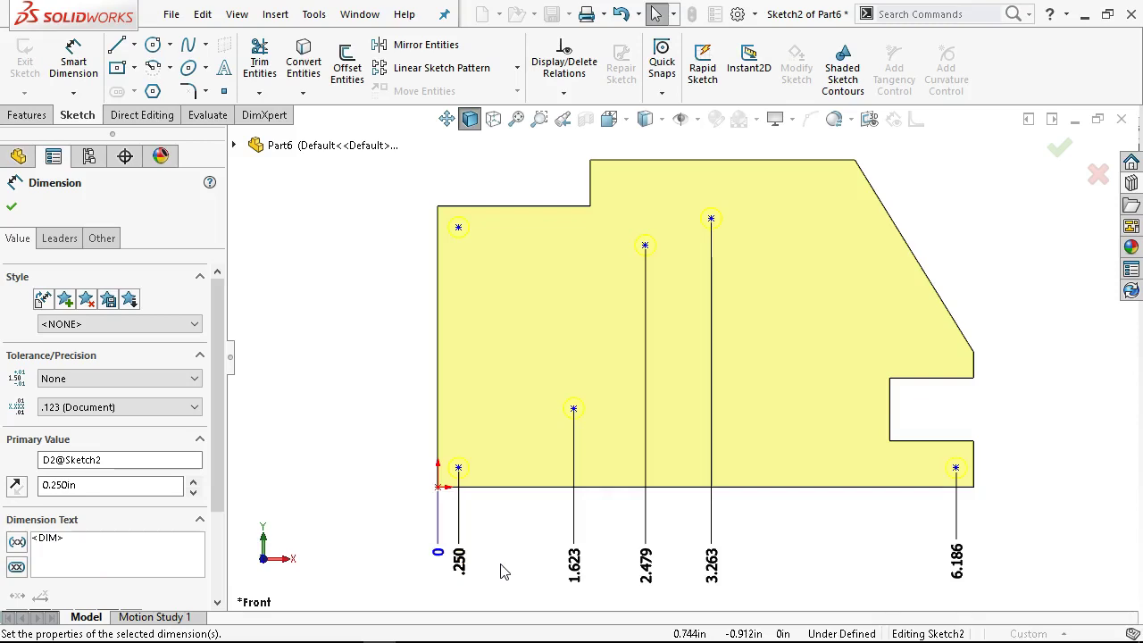
pyautogui.doubleClick(573, 561)
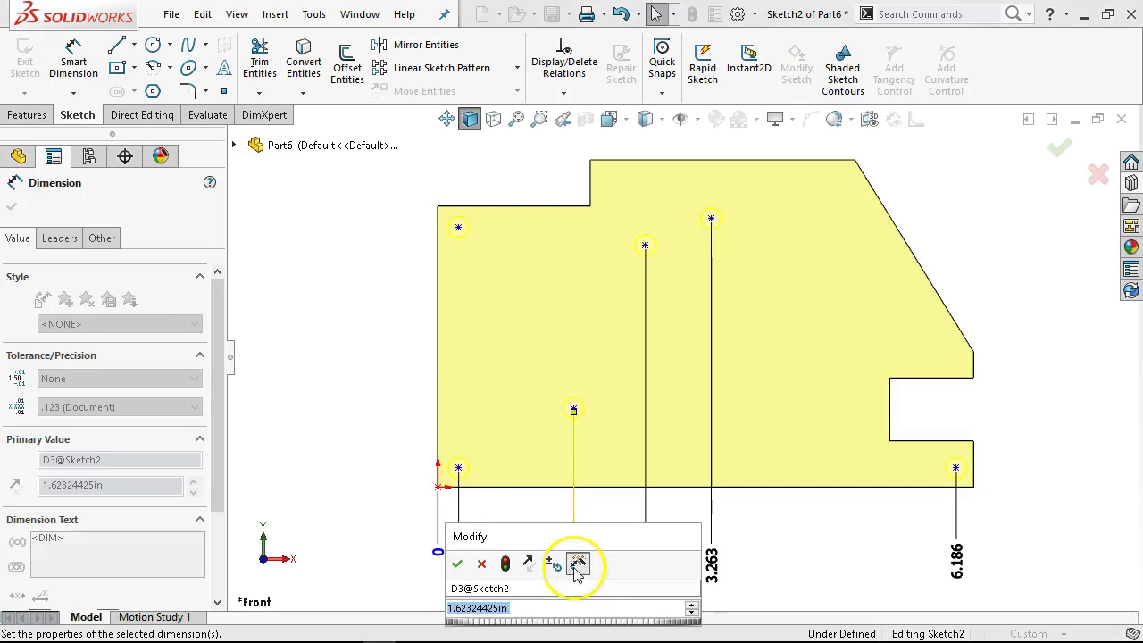
pyautogui.write('.88')
pyautogui.press('Return')
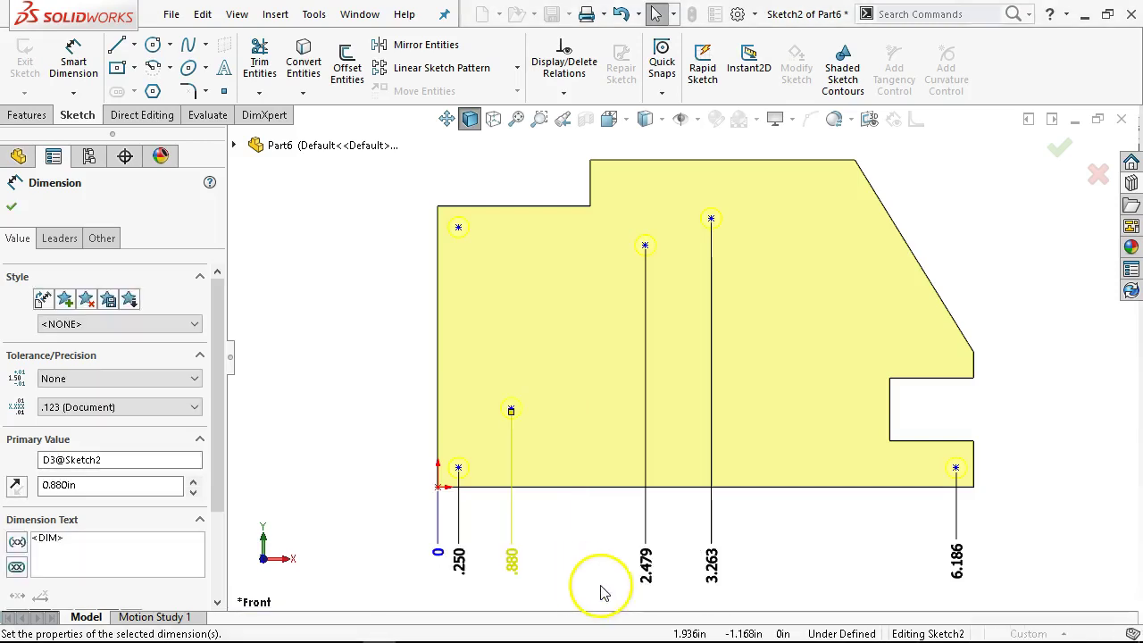
# - Set the horizontal ordinate of the third hole point from the plate's left edge to 4.88 in
pyautogui.doubleClick(645, 565)
pyautogui.write('4.88')
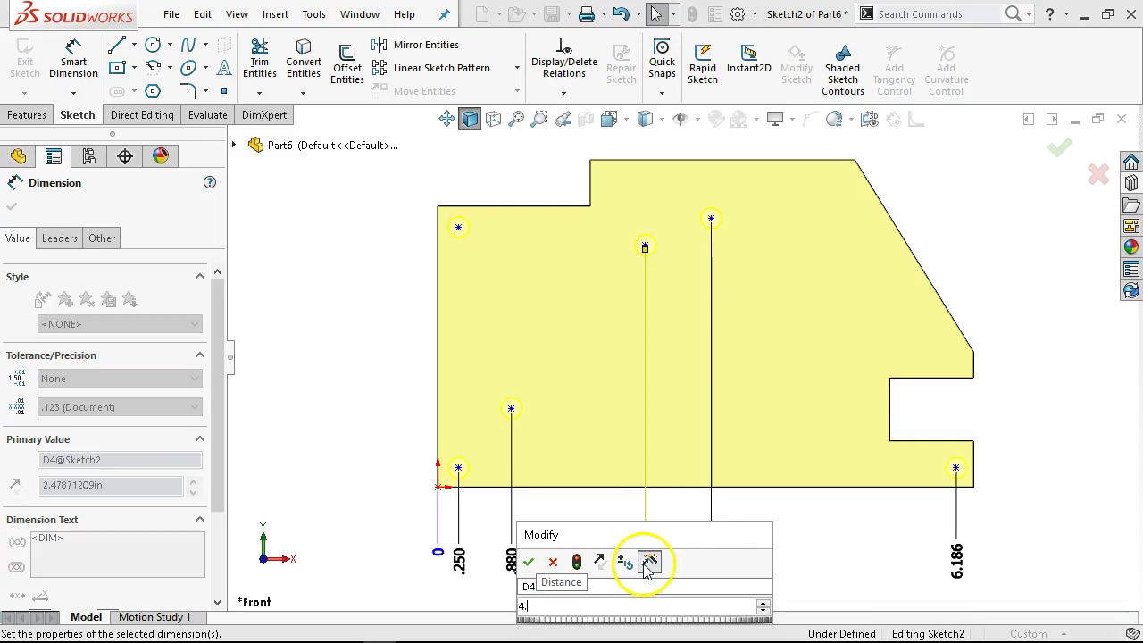
pyautogui.press('Return')
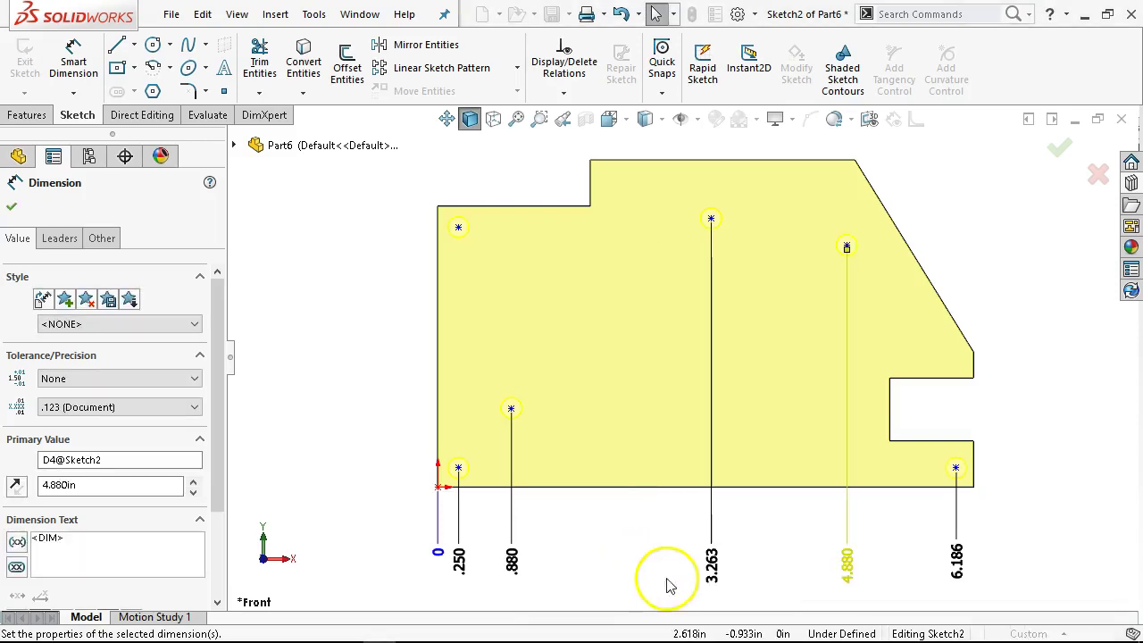
# - Delete the surplus hole point near the upper middle of the plate, together with its horizontal ordinate
pyautogui.doubleClick(720, 579)
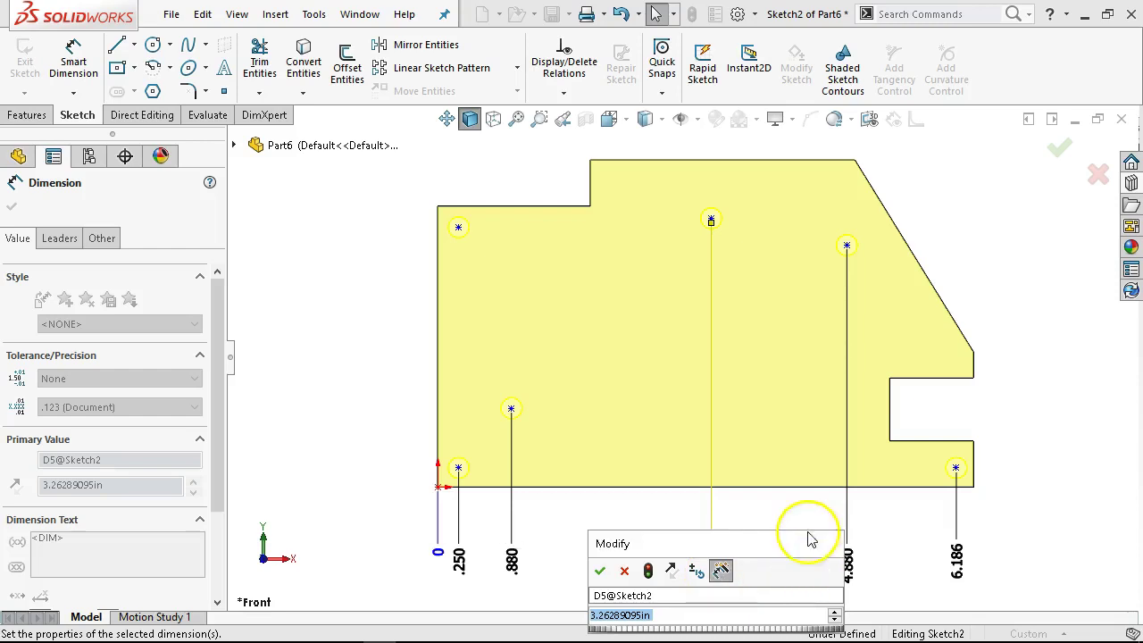
pyautogui.click(624, 571)
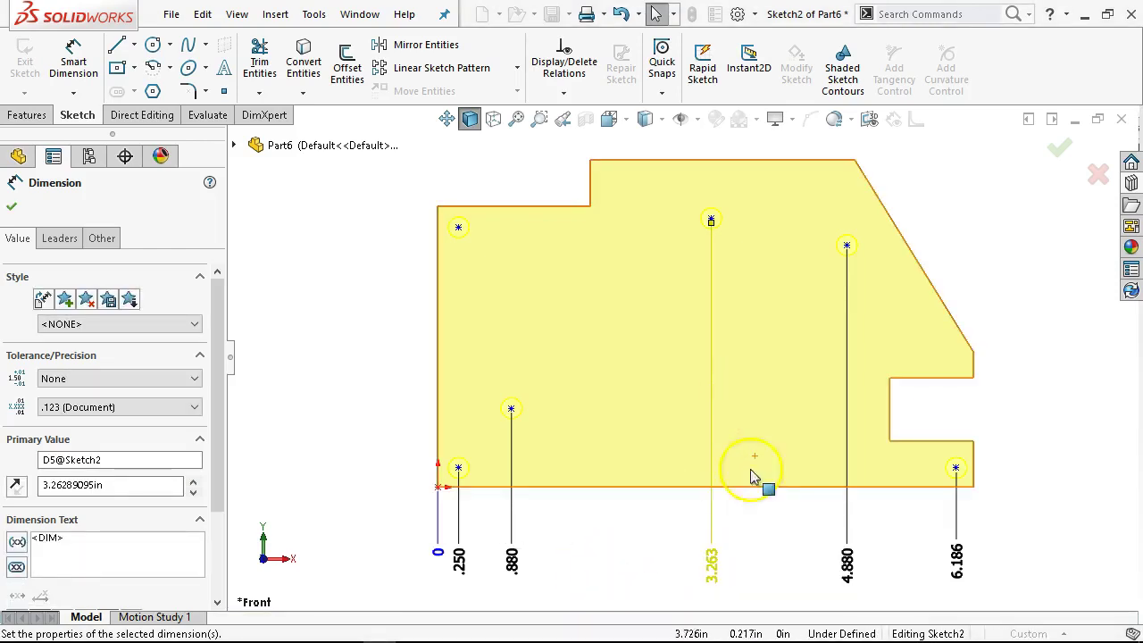
pyautogui.click(711, 217)
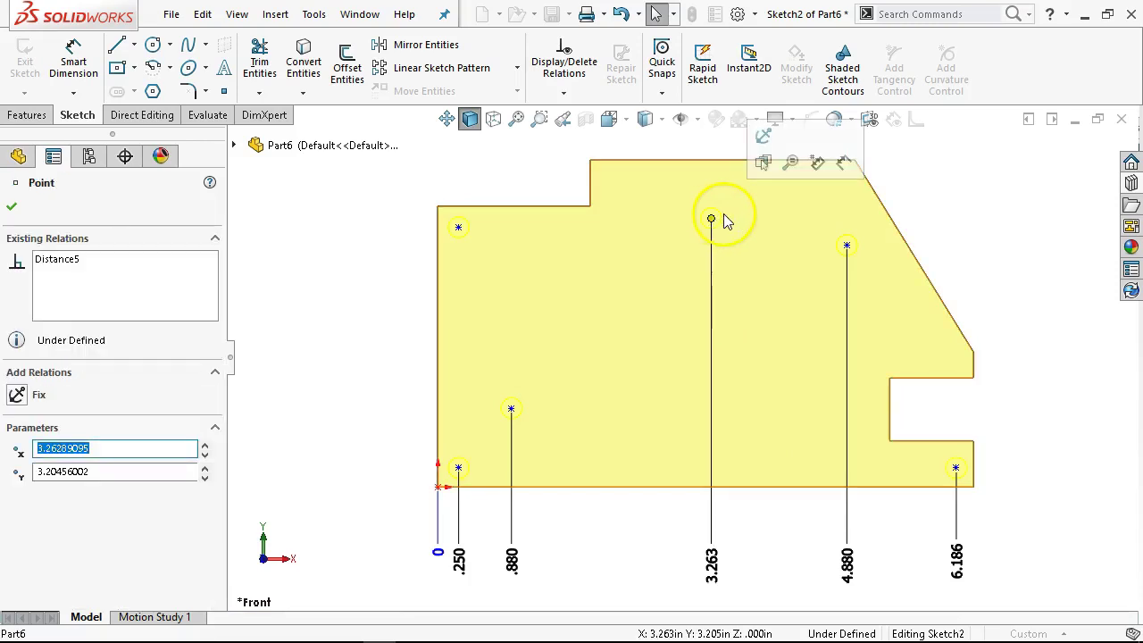
pyautogui.press('Delete')
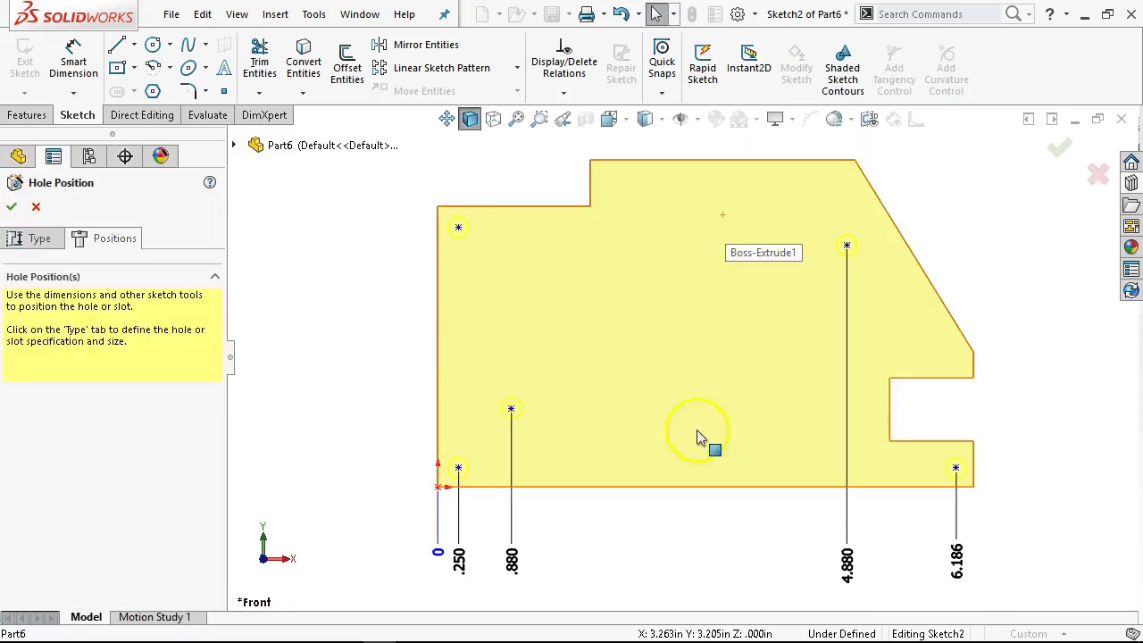
# - Set the horizontal ordinate of the lower-right hole point to 6.14 in
pyautogui.doubleClick(954, 552)
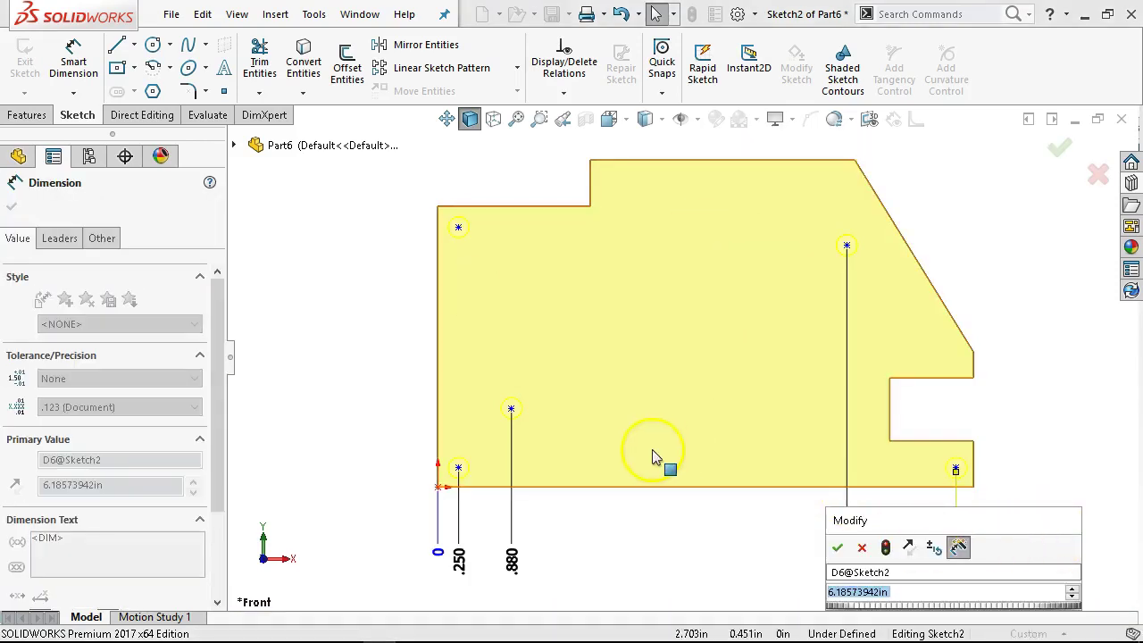
pyautogui.write('6.14')
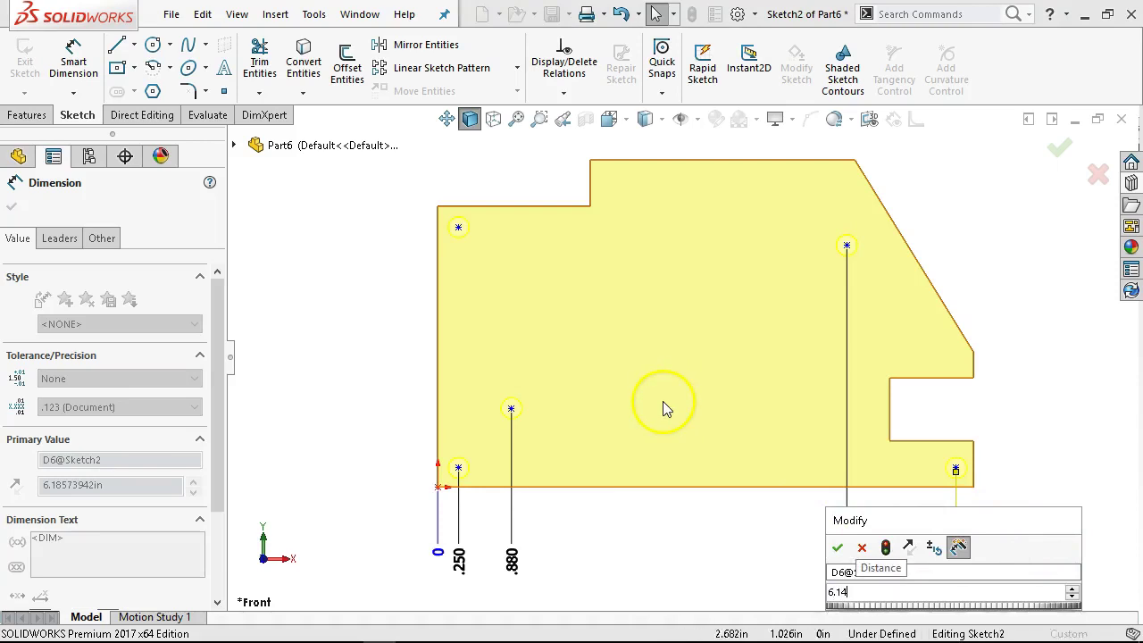
pyautogui.press('Return')
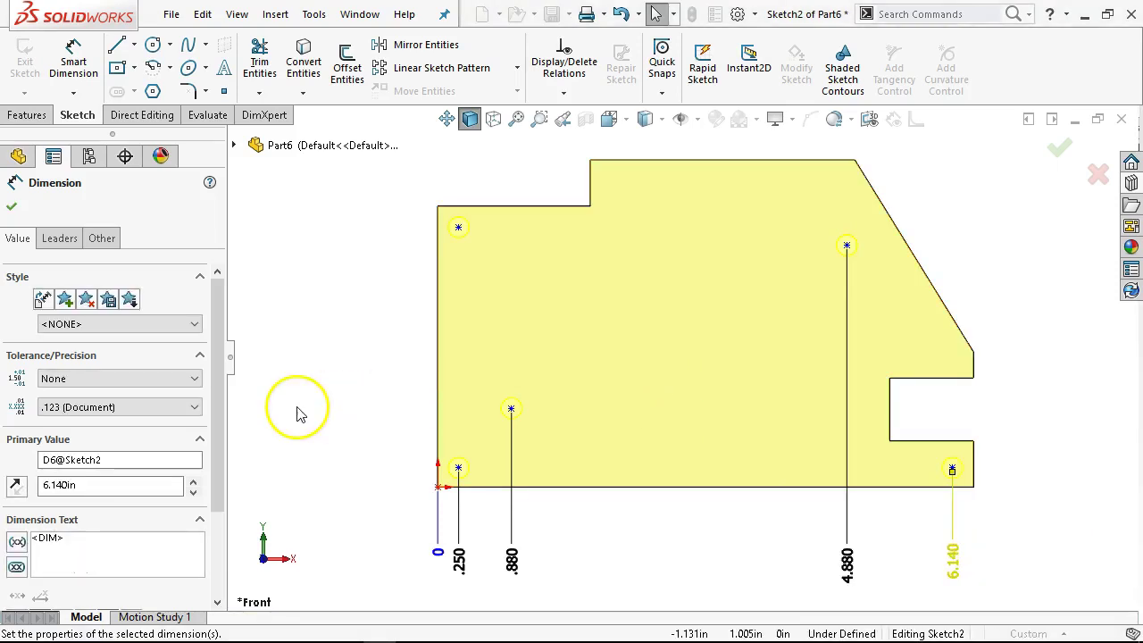
pyautogui.click(304, 345)
# - Add vertical ordinate dimensions left of the plate from the origin to the hole points, leaving out the lower-right one
pyautogui.click(73, 58)
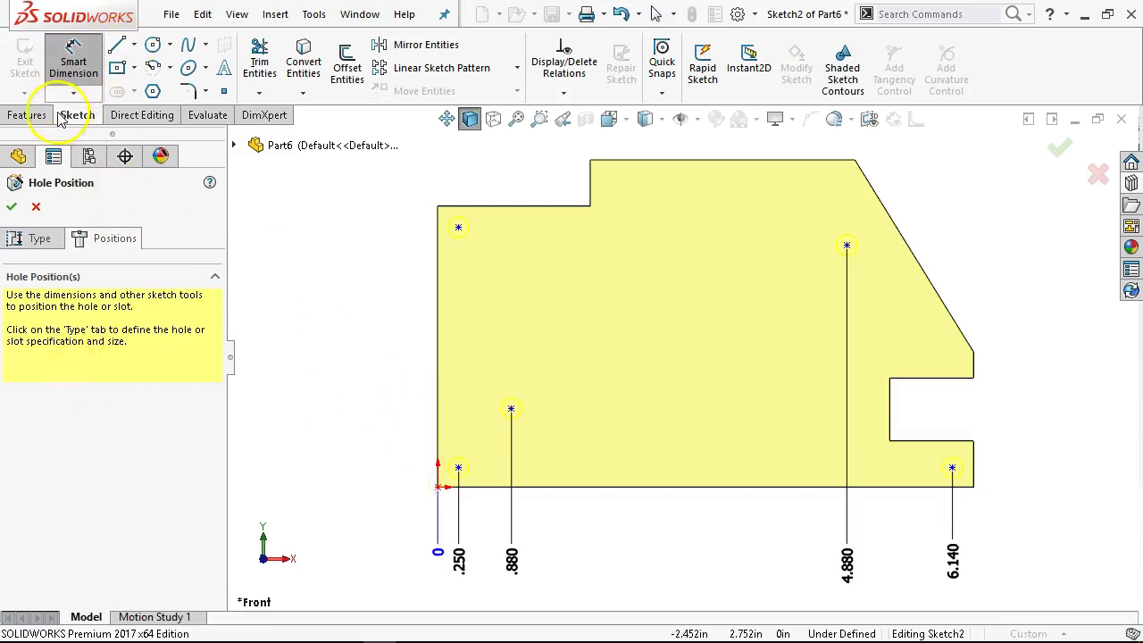
pyautogui.click(73, 93)
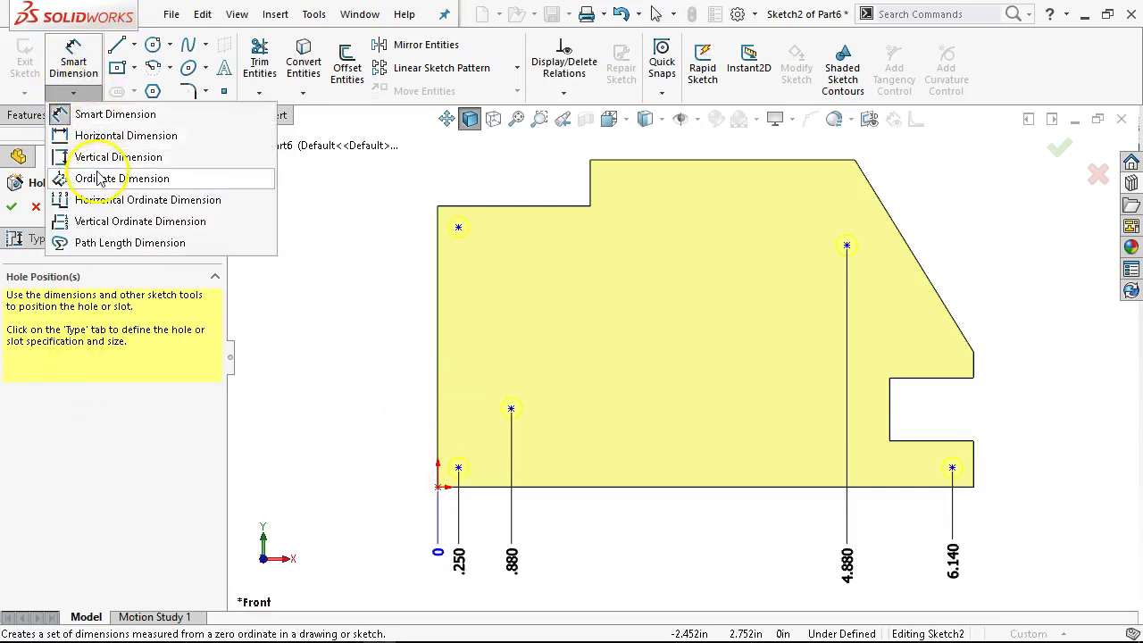
pyautogui.click(98, 178)
pyautogui.click(389, 488)
pyautogui.click(361, 487)
pyautogui.click(457, 467)
pyautogui.click(382, 461)
pyautogui.click(510, 410)
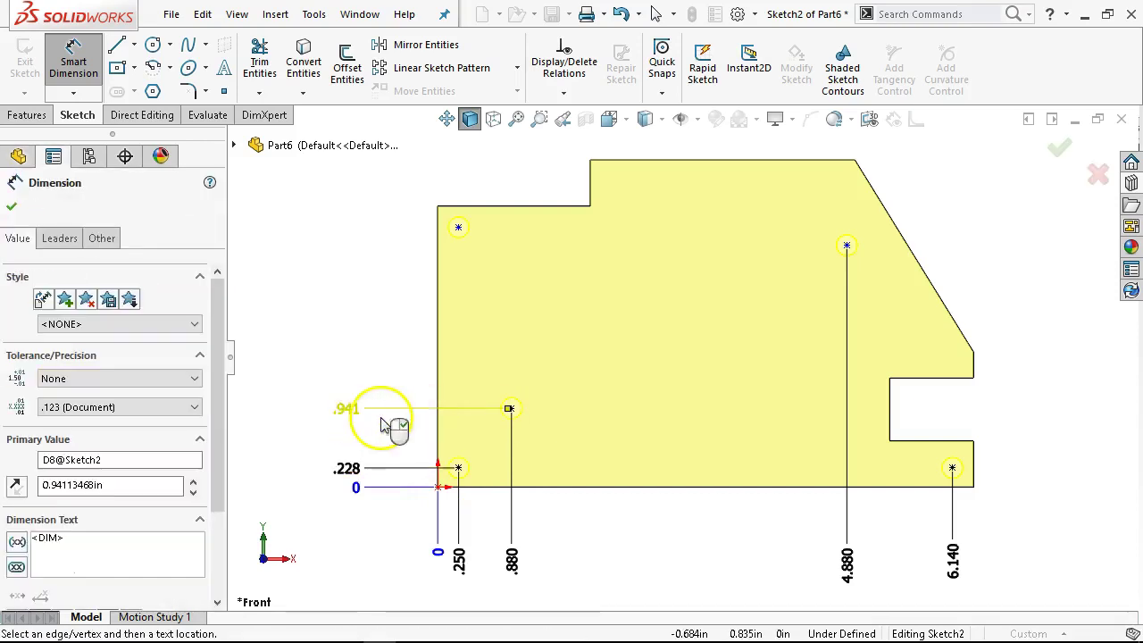
pyautogui.click(846, 246)
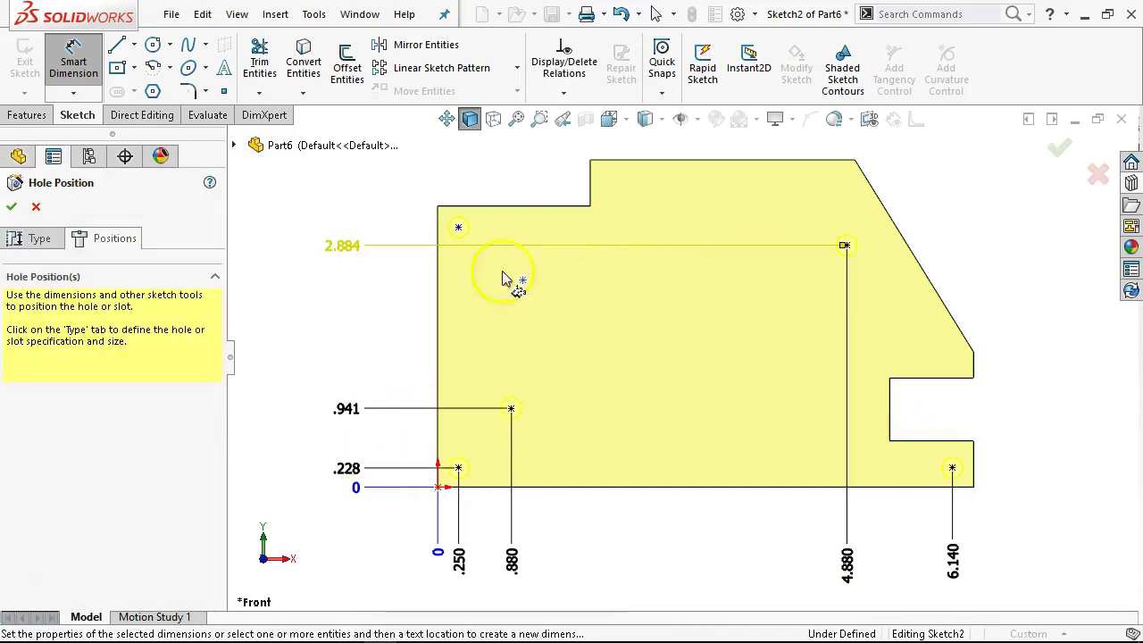
pyautogui.click(459, 229)
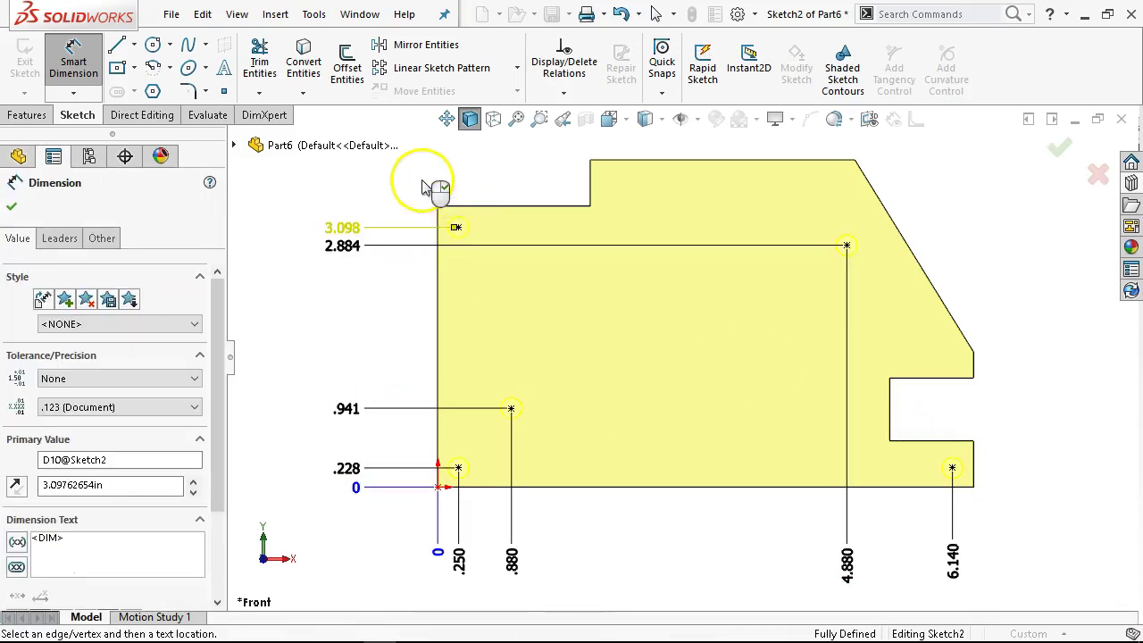
pyautogui.rightClick(461, 181)
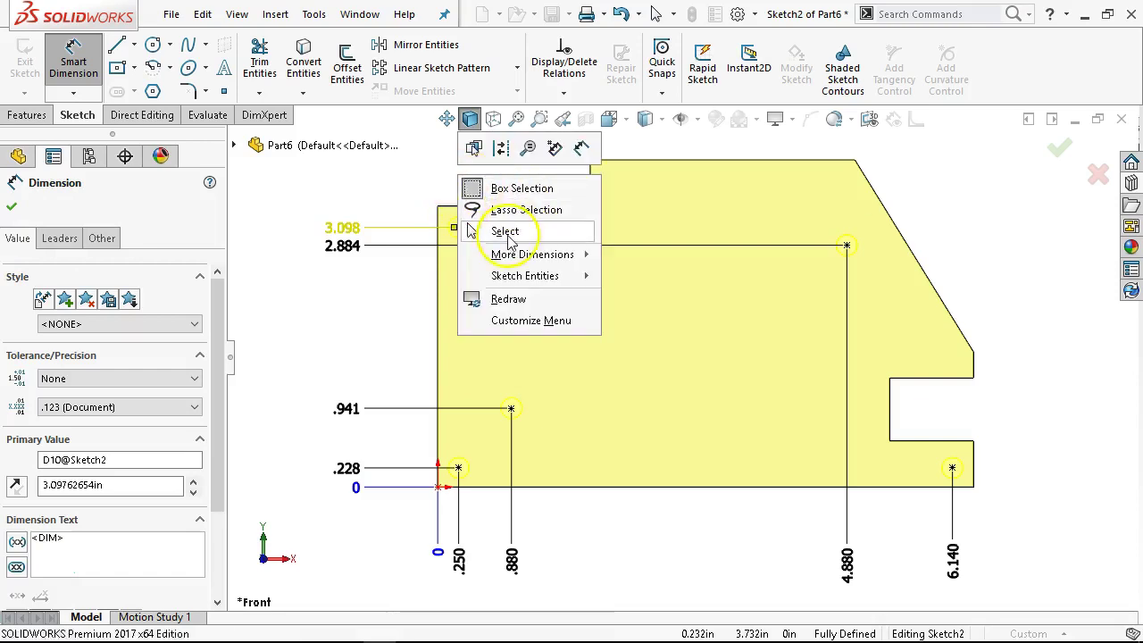
pyautogui.click(498, 230)
# - Set the vertical ordinates to .35 in for the lower-left hole point and 3.1 in for the upper-left one
pyautogui.doubleClick(355, 469)
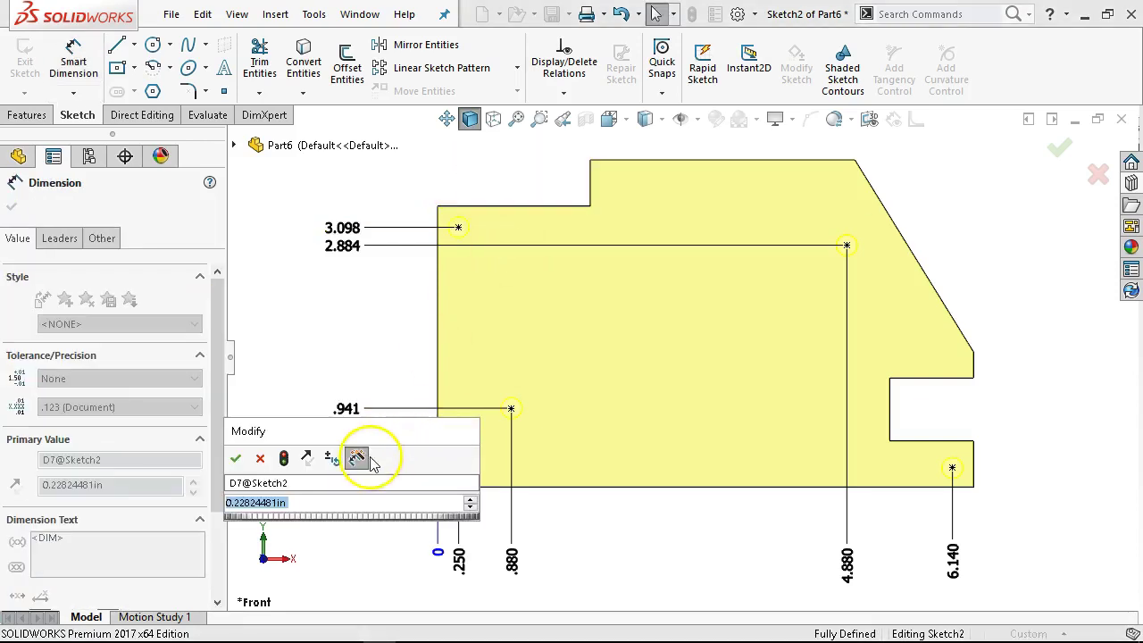
pyautogui.write('.35')
pyautogui.press('Return')
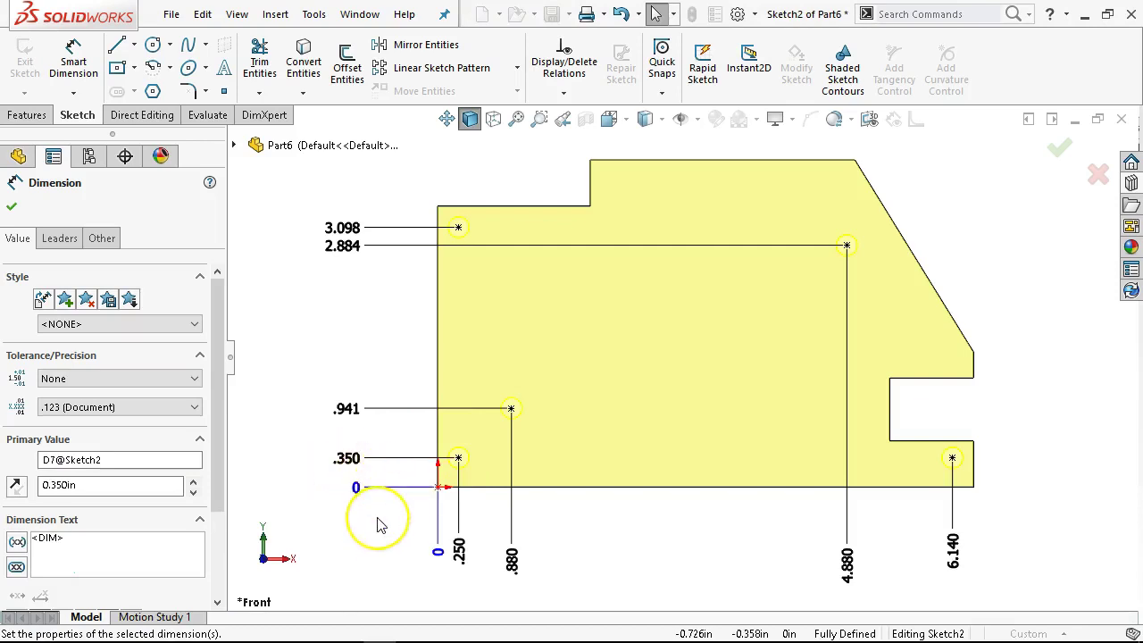
pyautogui.doubleClick(339, 231)
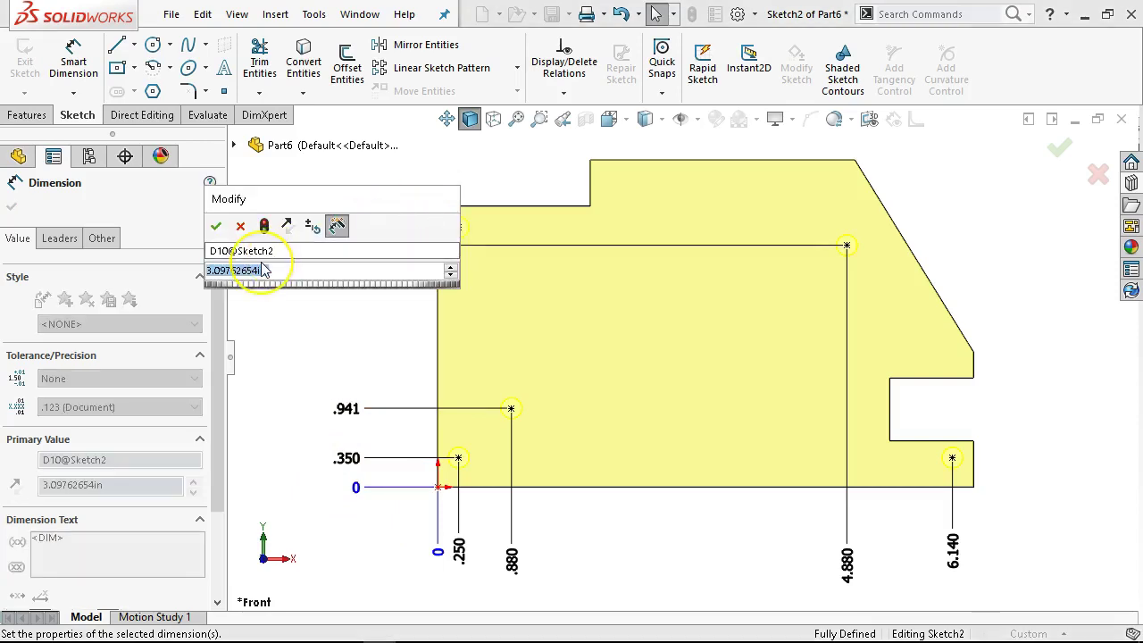
pyautogui.write('3.1')
pyautogui.press('Return')
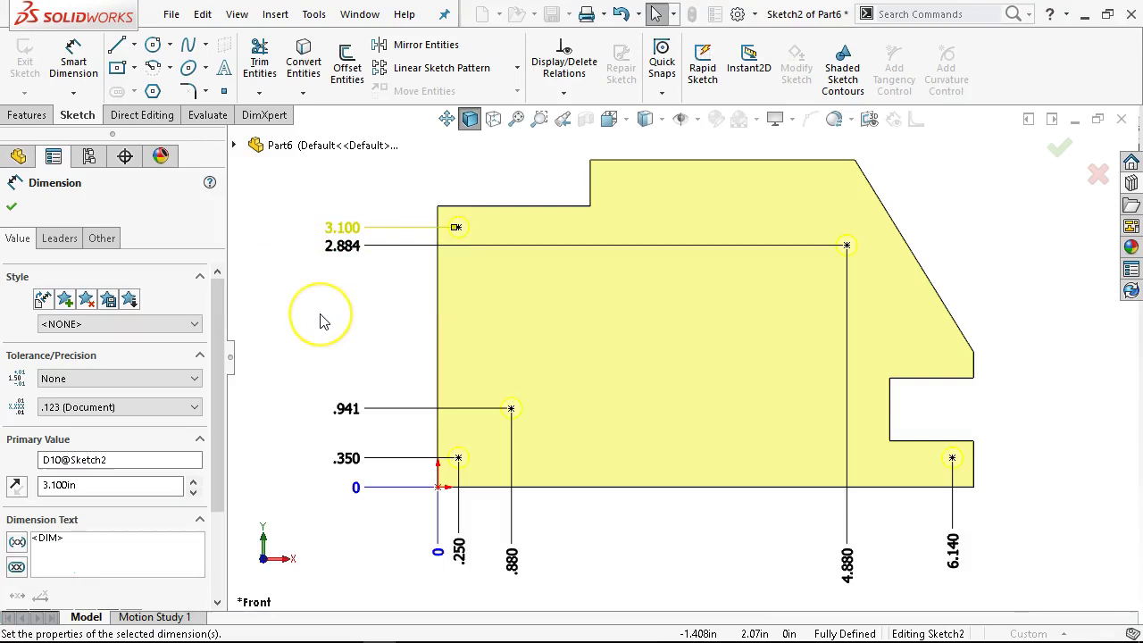
# - Set the vertical ordinates to 3.65 in for the upper-right hole point and 2.64 in for the point at horizontal ordinate .880
pyautogui.doubleClick(355, 249)
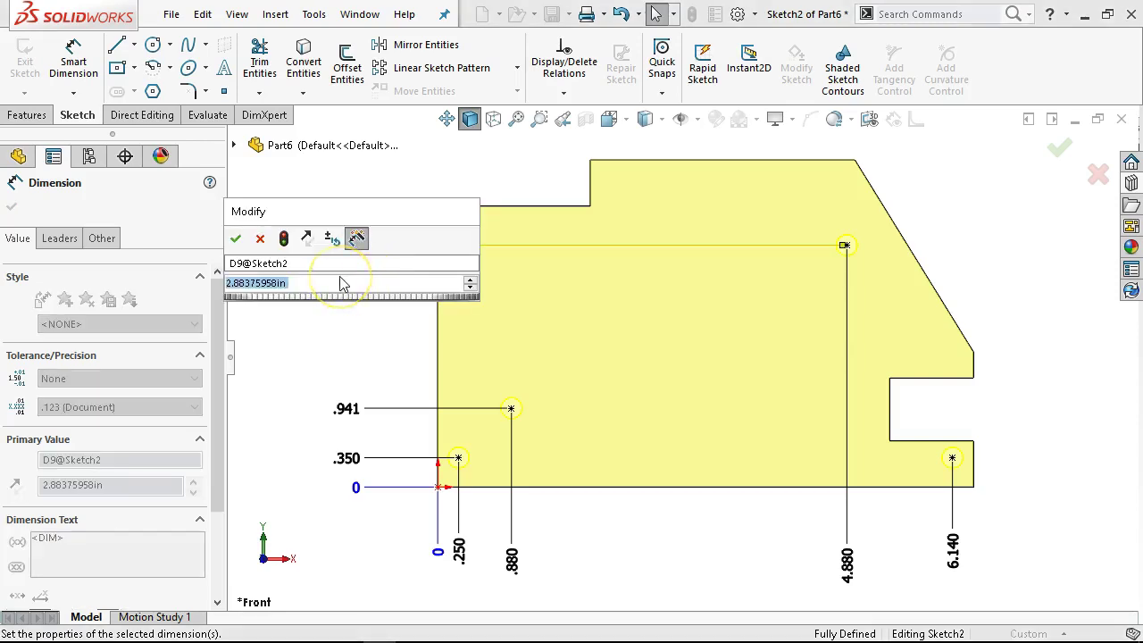
pyautogui.write('3.65')
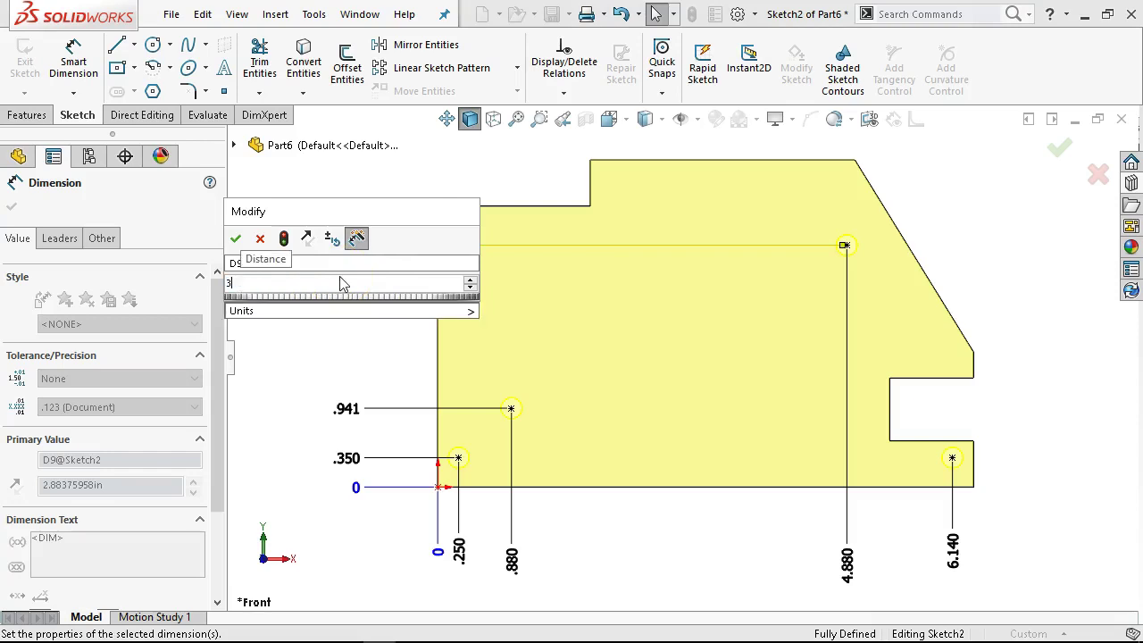
pyautogui.press('Return')
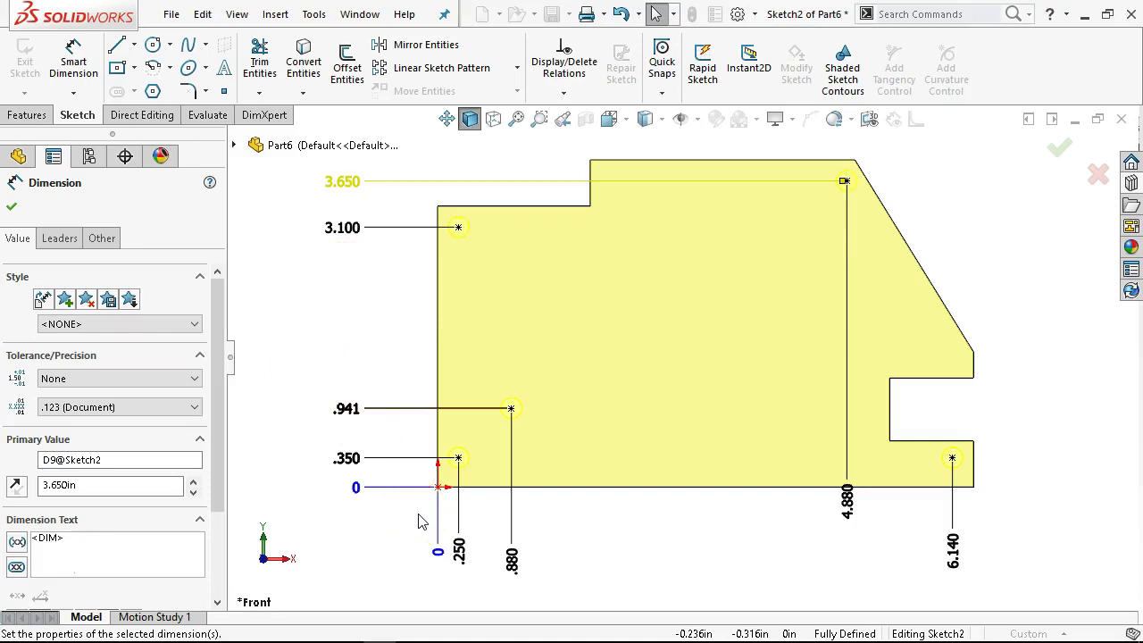
pyautogui.doubleClick(346, 409)
pyautogui.write('2.64')
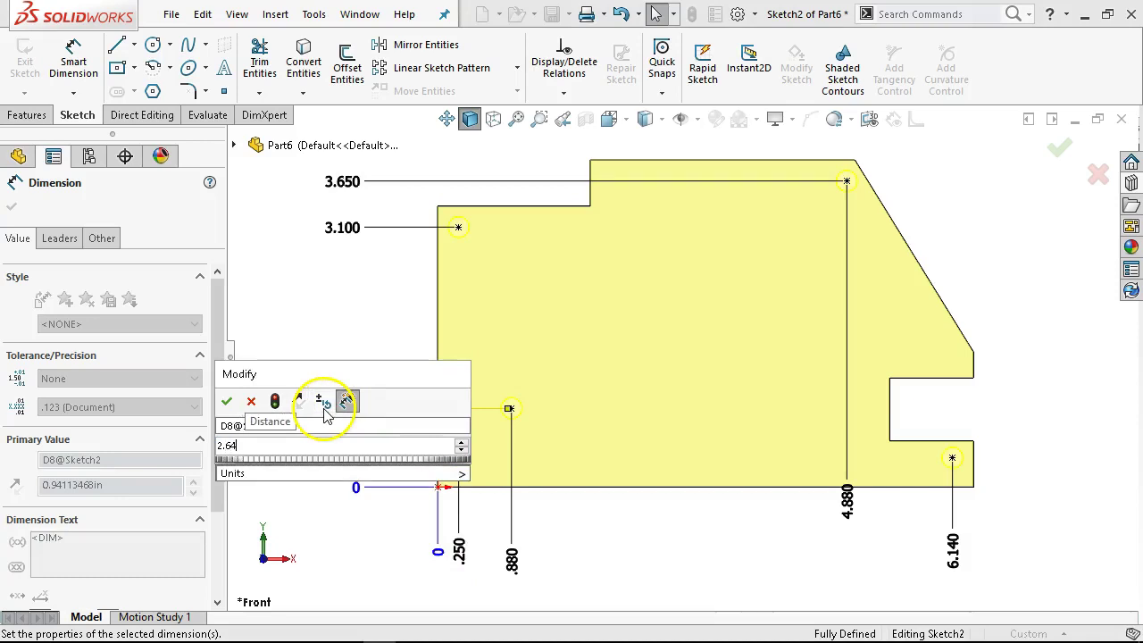
pyautogui.press('Return')
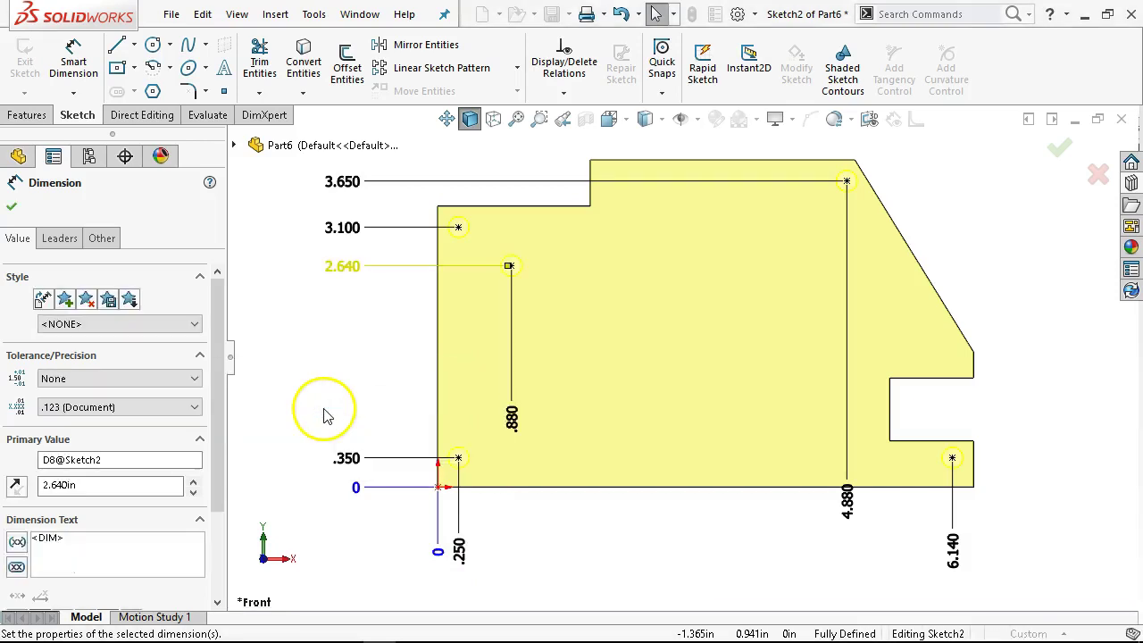
pyautogui.click(370, 336)
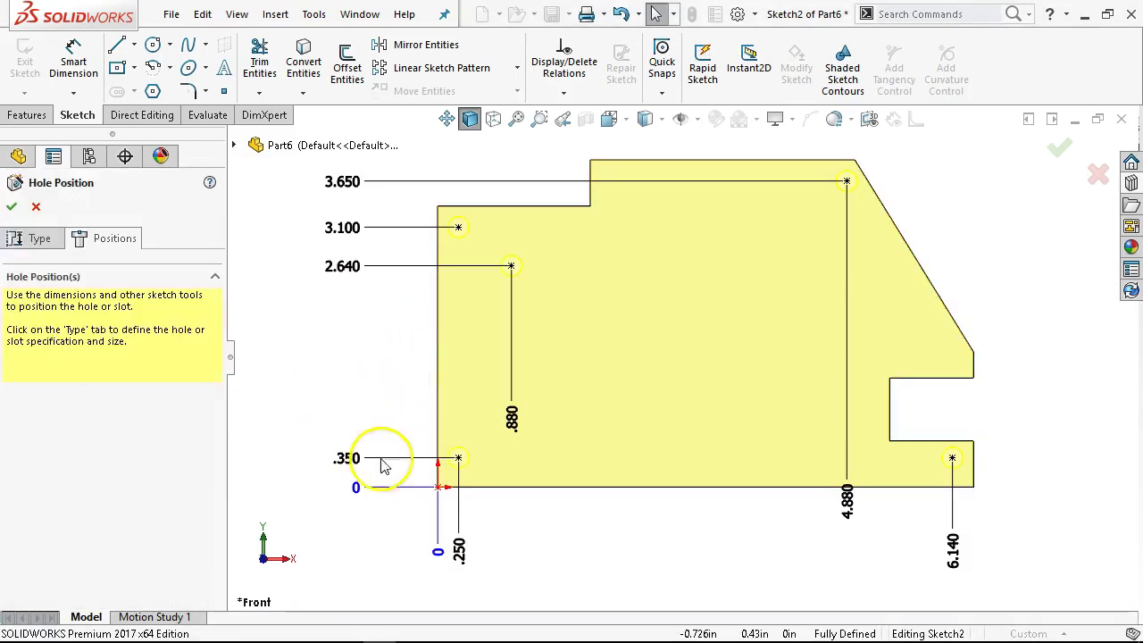
pyautogui.press('f')
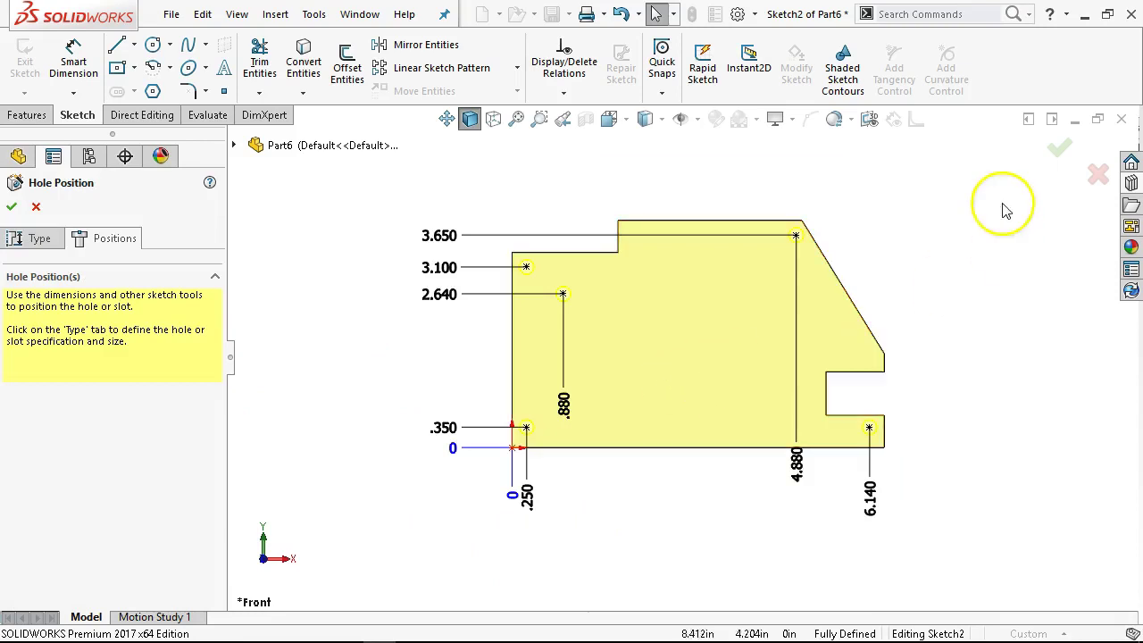
# - Reposition the 0.880 dimension text in the hole position sketch and finish the 1/4 in diameter hole feature
pyautogui.moveTo(568, 407); pyautogui.dragTo(563, 497)
pyautogui.click(882, 284)
pyautogui.click(1060, 147)
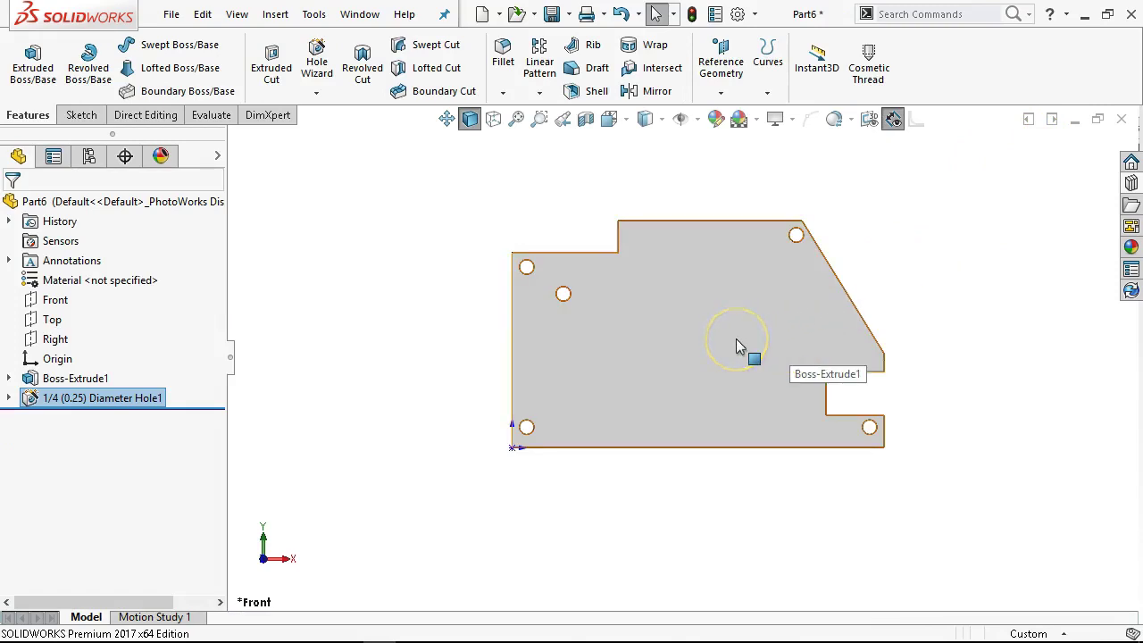
pyautogui.scroll(-3, 638, 294)
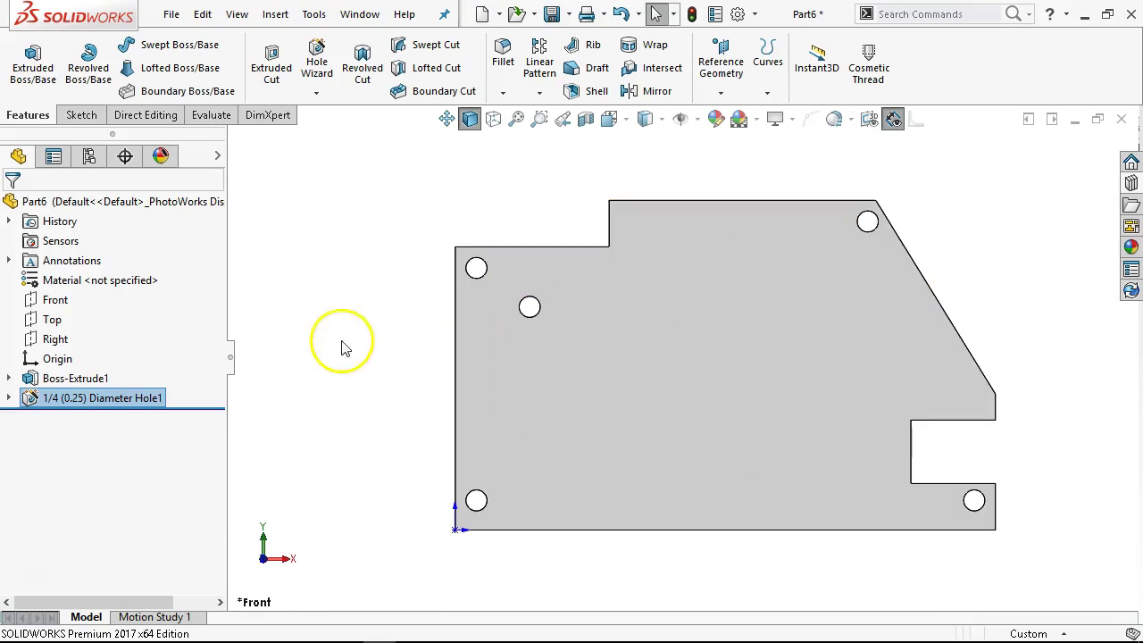
# - Change the existing 1/4 in diameter holes to ANSI Inch bottoming tapped holes, size 1/4-20, with hole and thread through all
pyautogui.rightClick(107, 402)
pyautogui.click(123, 215)
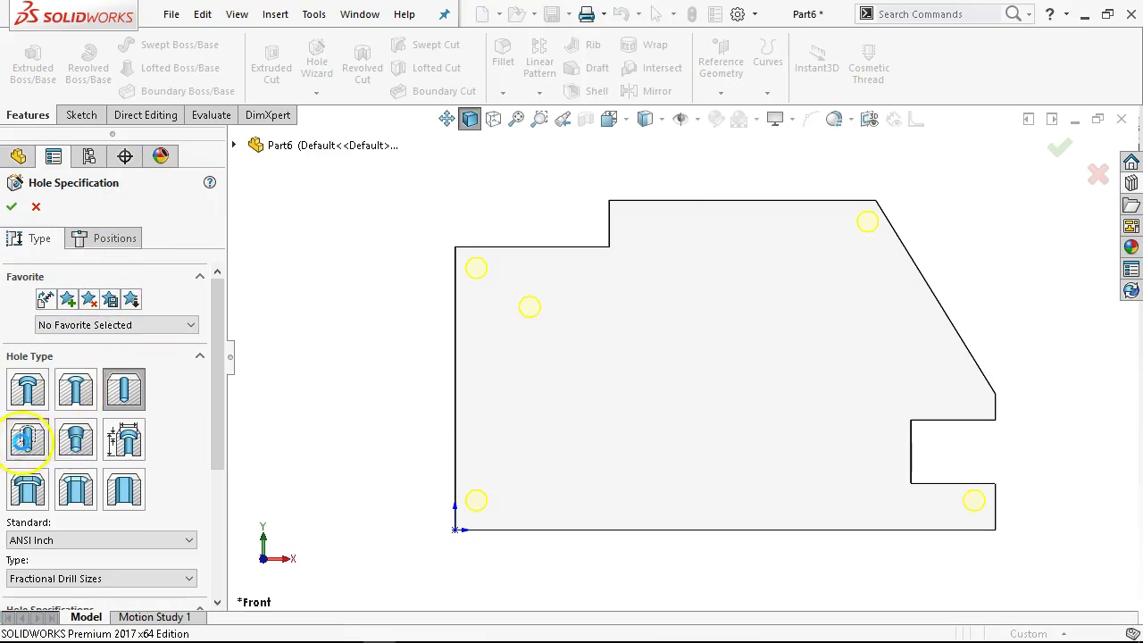
pyautogui.click(22, 437)
pyautogui.moveTo(217, 396); pyautogui.dragTo(199, 509)
pyautogui.scroll(-1, 167, 492)
pyautogui.click(153, 365)
pyautogui.scroll(-5, 122, 452)
pyautogui.click(45, 453)
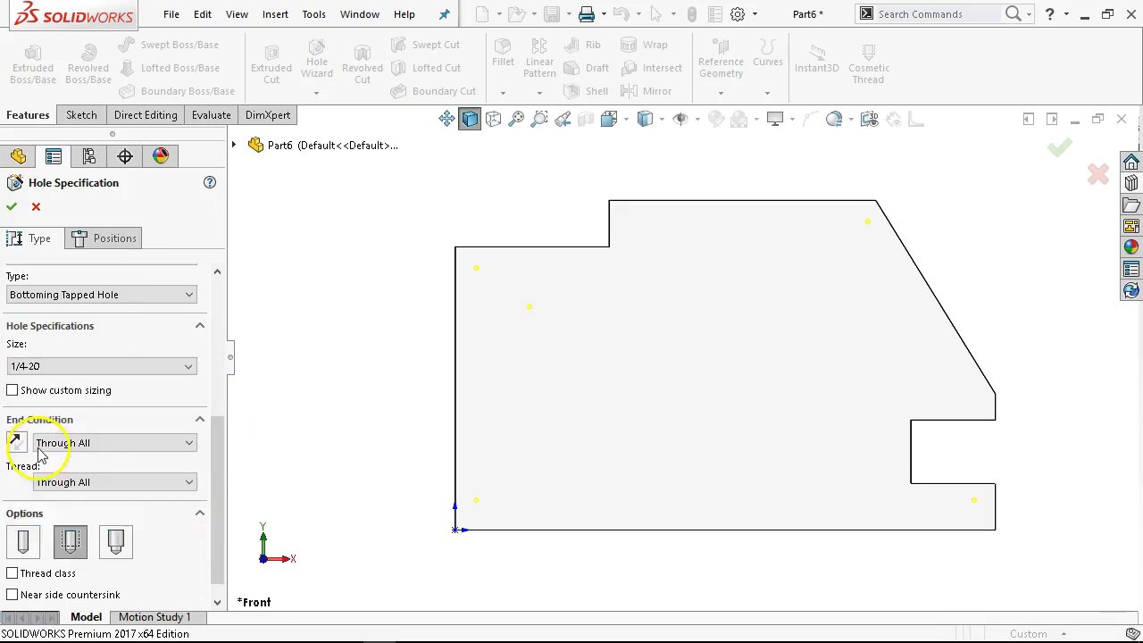
pyautogui.moveTo(215, 485); pyautogui.dragTo(217, 536)
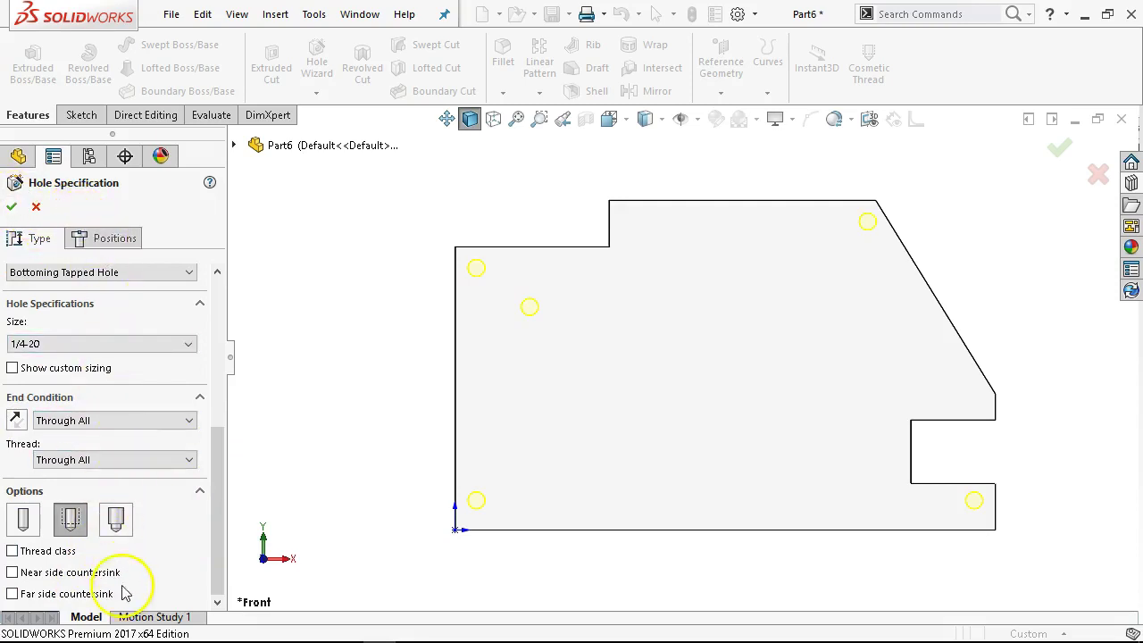
pyautogui.click(105, 241)
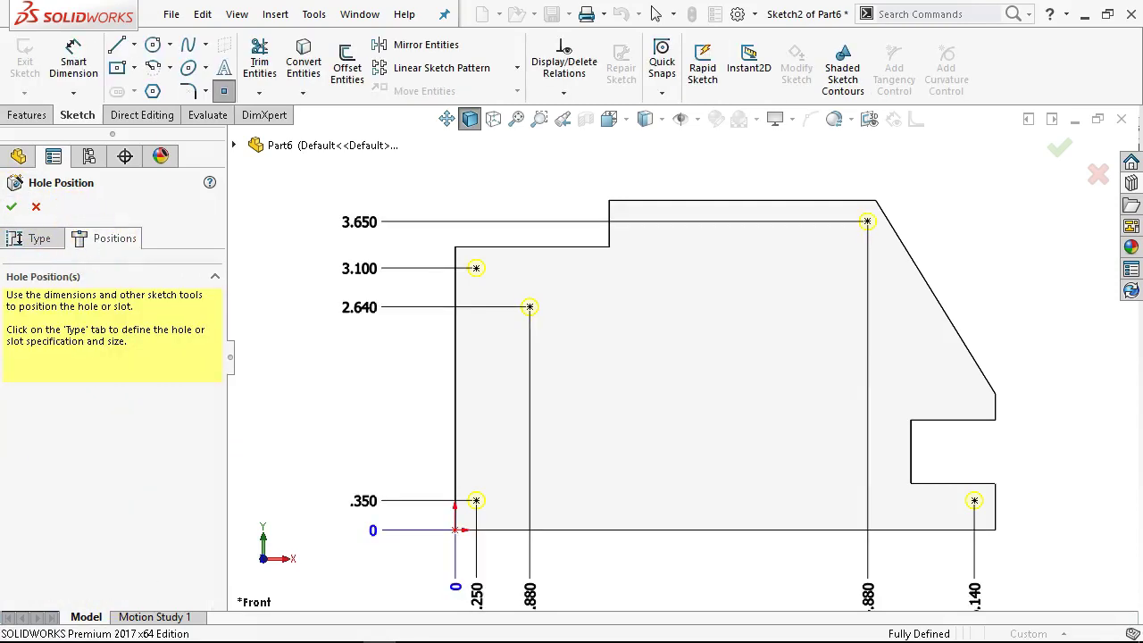
pyautogui.click(11, 207)
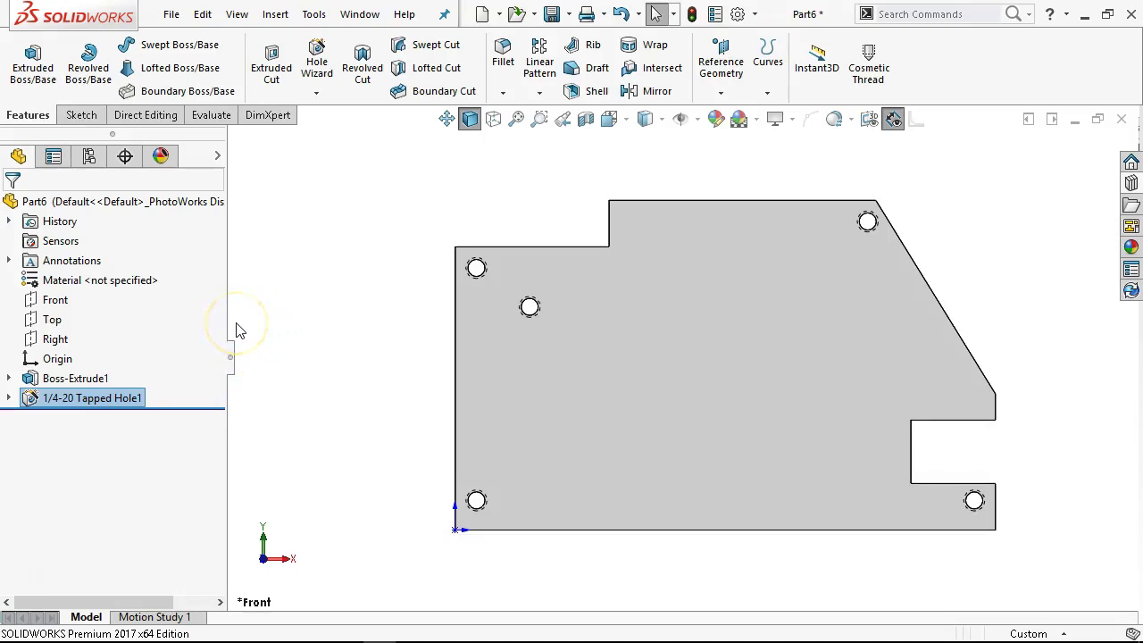
pyautogui.click(371, 468)
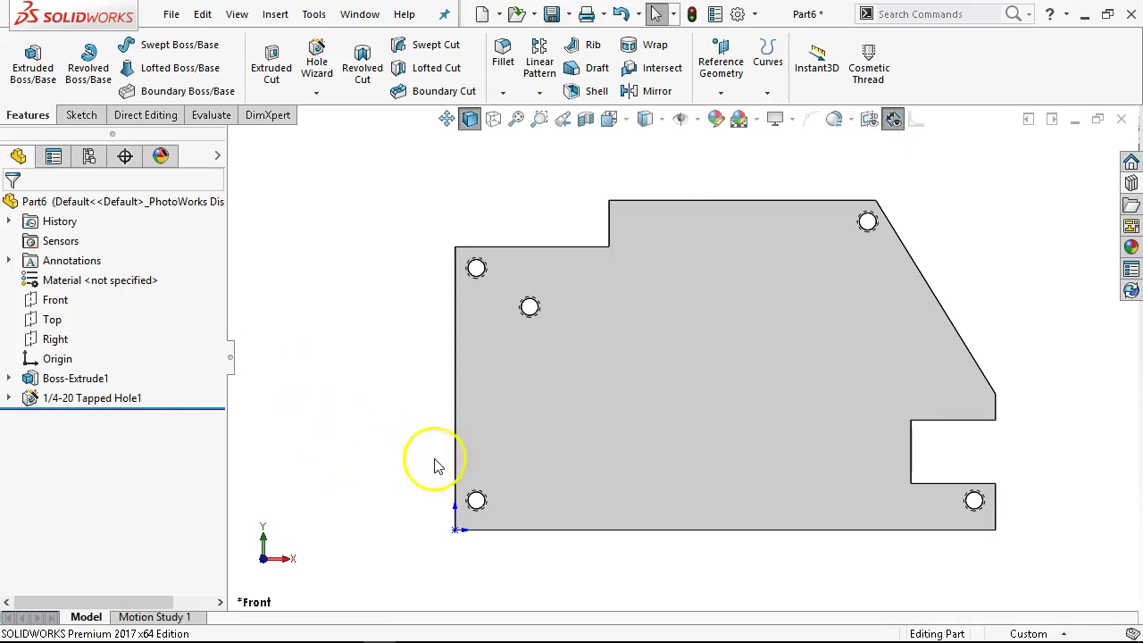
# - Start a new Hole Wizard feature on the plate's front face and check the hole table in the PDF drawing in Acrobat
pyautogui.click(582, 425)
pyautogui.press('s')
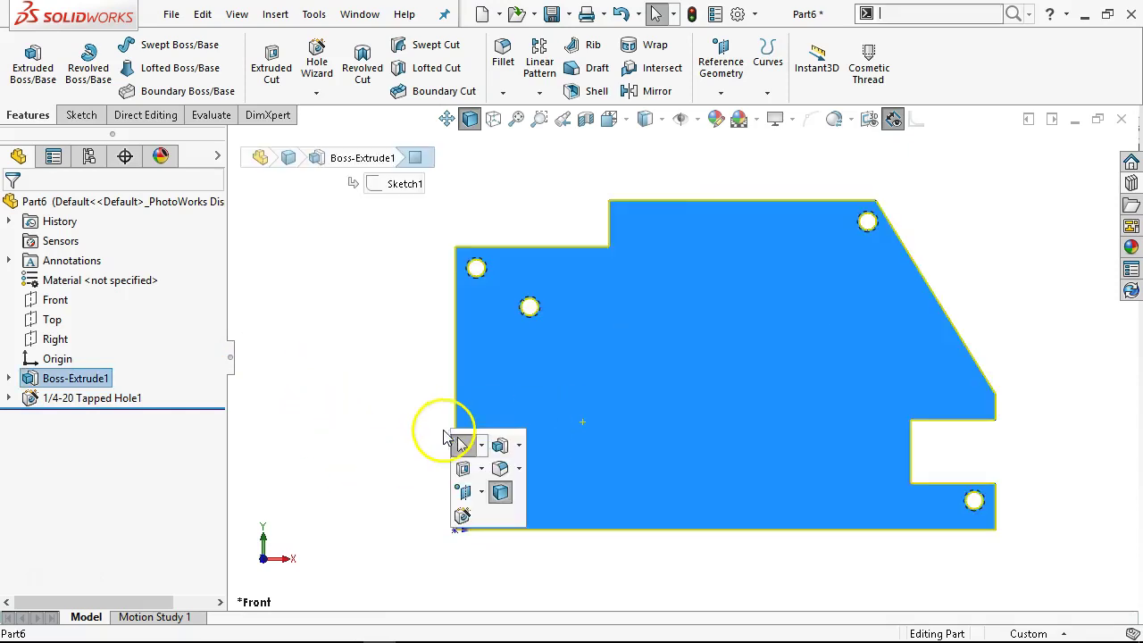
pyautogui.click(461, 515)
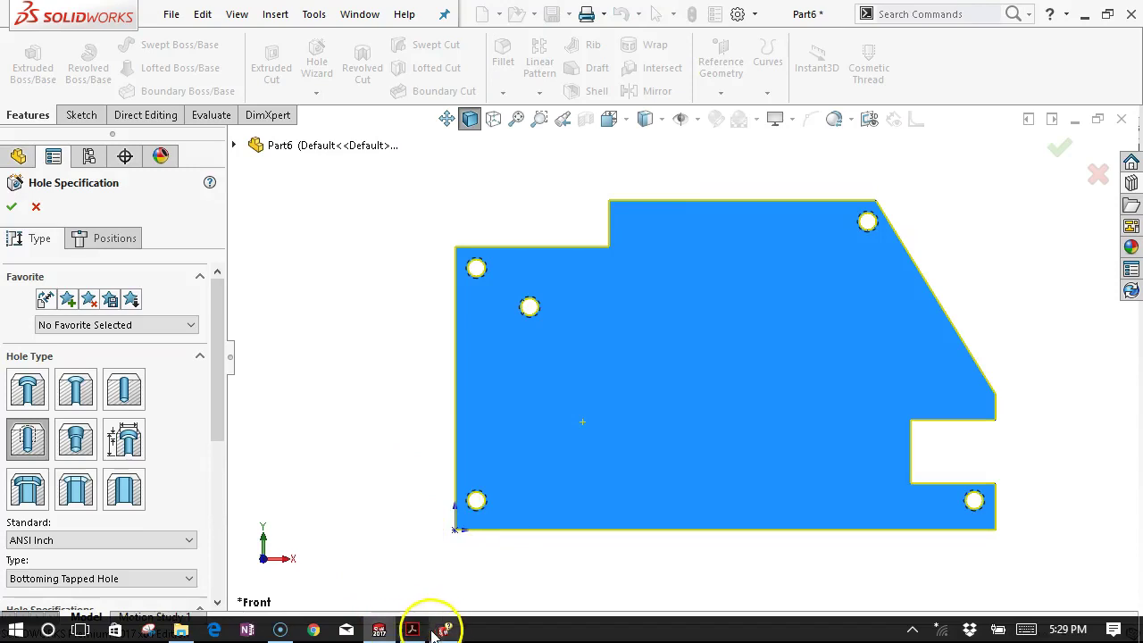
pyautogui.click(411, 629)
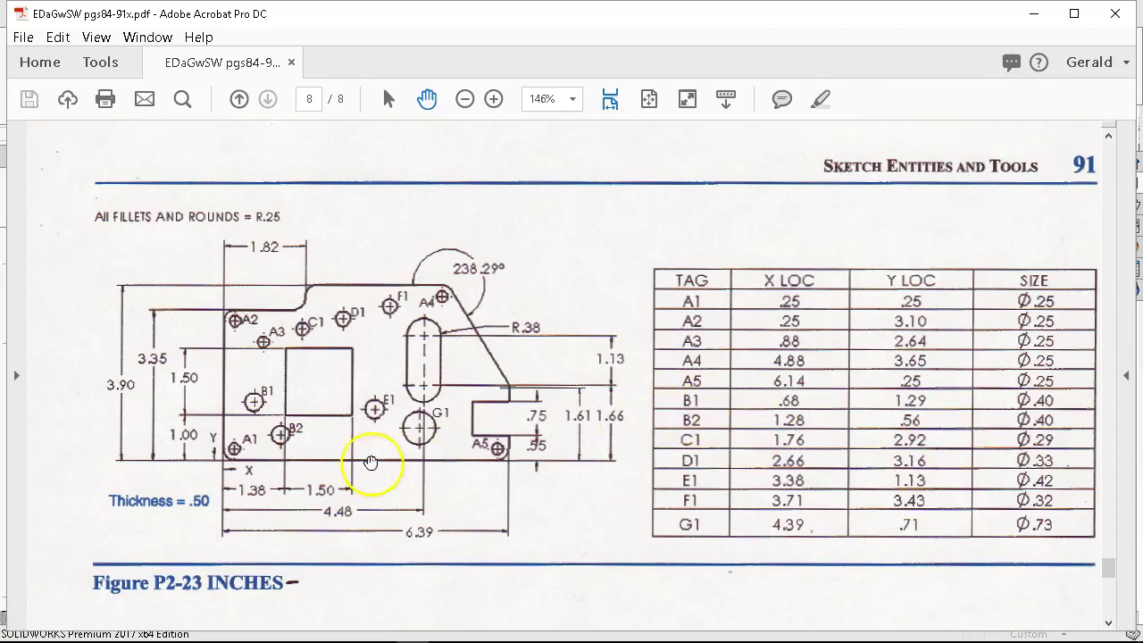
pyautogui.click(1036, 14)
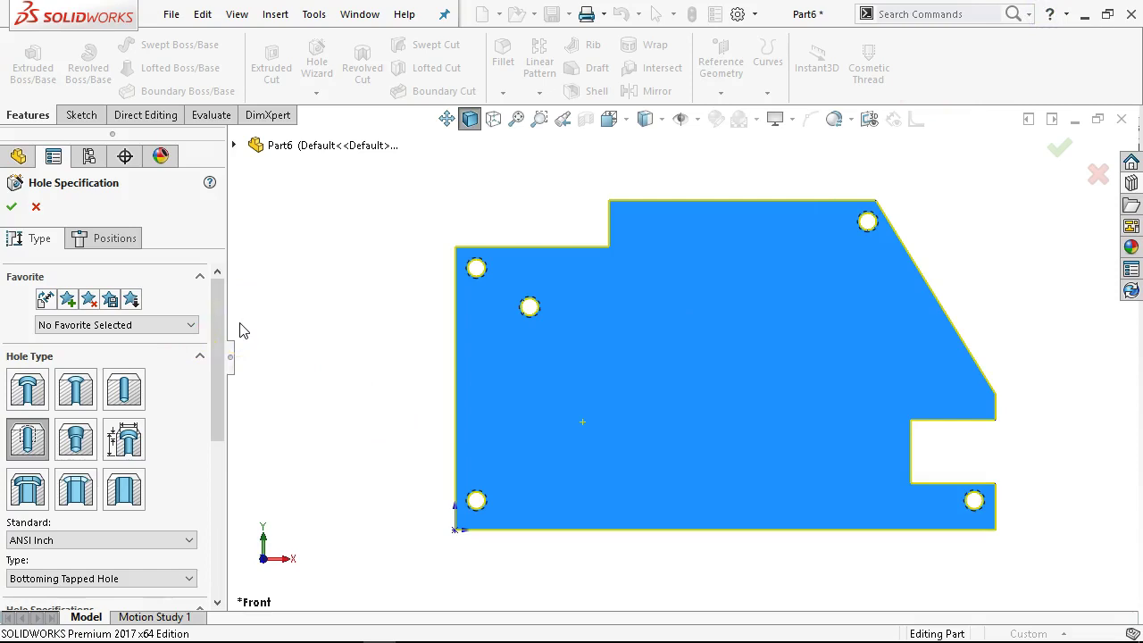
# - Set the new hole to the plain Hole type with All Drill sizes and show decimal values for the sizes
pyautogui.click(107, 239)
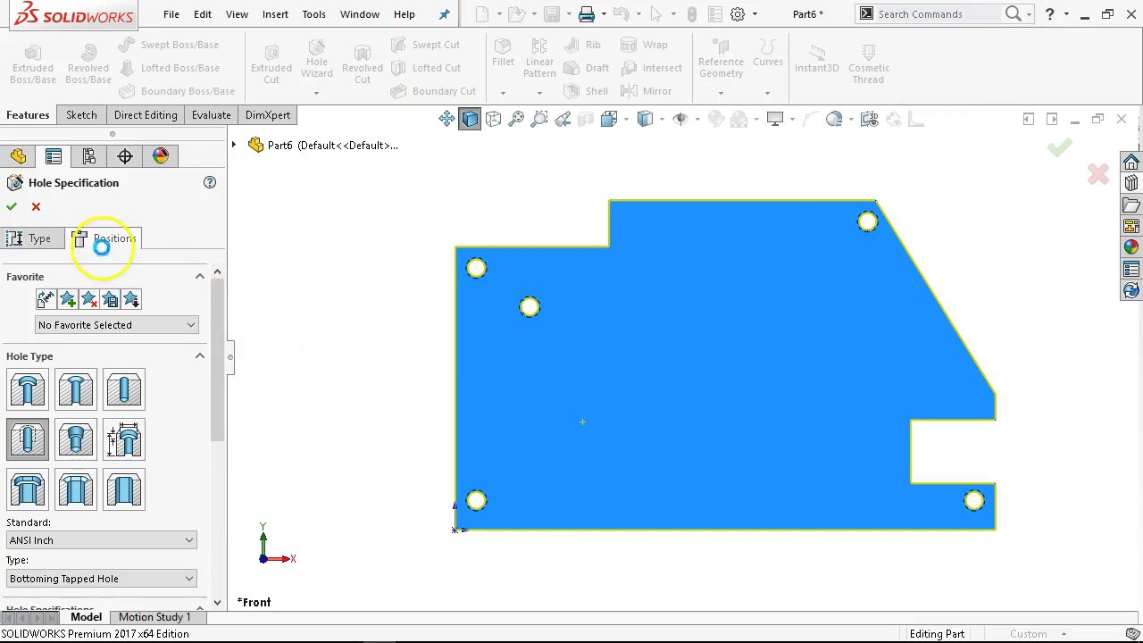
pyautogui.click(29, 239)
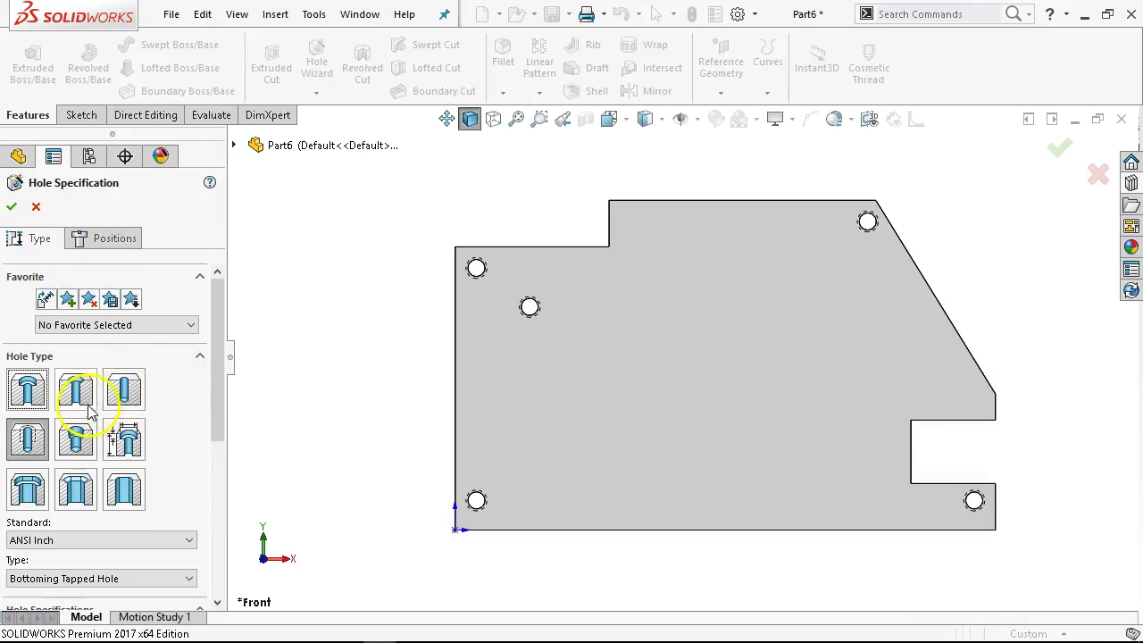
pyautogui.click(123, 389)
pyautogui.moveTo(220, 426); pyautogui.dragTo(223, 536)
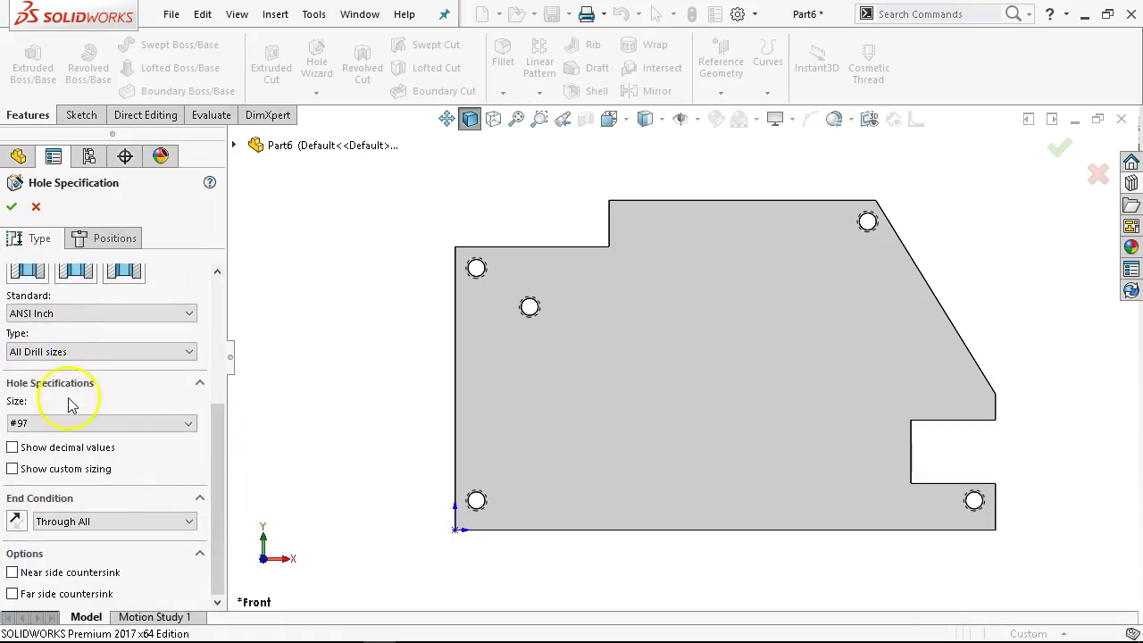
pyautogui.click(84, 423)
pyautogui.click(165, 427)
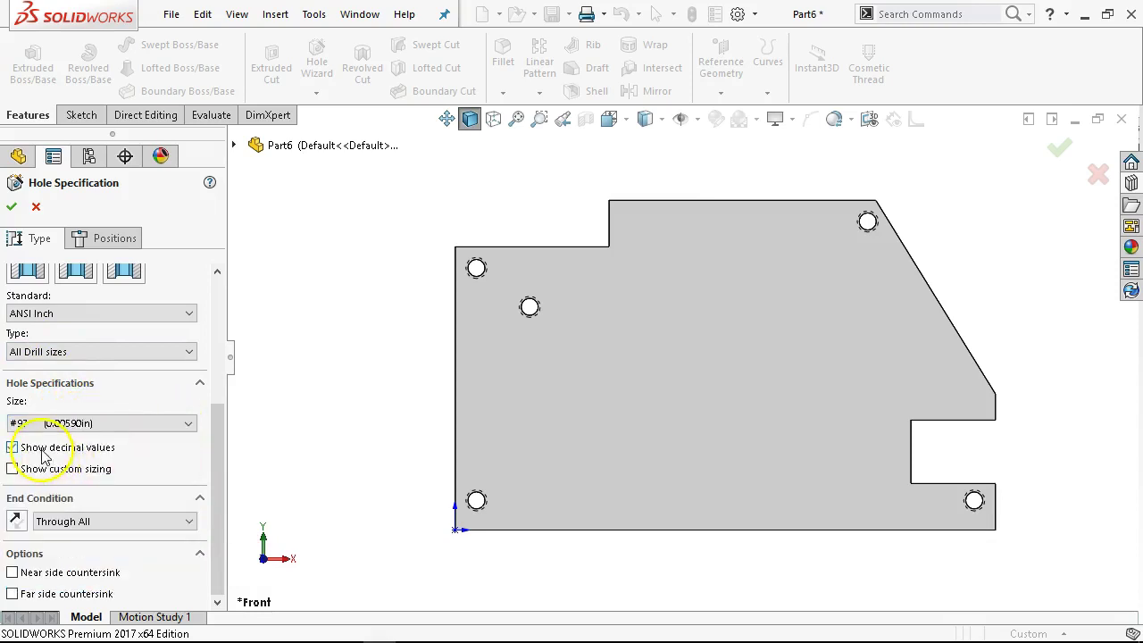
# - Choose drill size X (0.39700in) for the new hole
pyautogui.click(153, 425)
pyautogui.moveTo(190, 461)
pyautogui.mouseDown()
pyautogui.moveTo(189, 501)
pyautogui.moveTo(187, 473)
pyautogui.mouseUp()
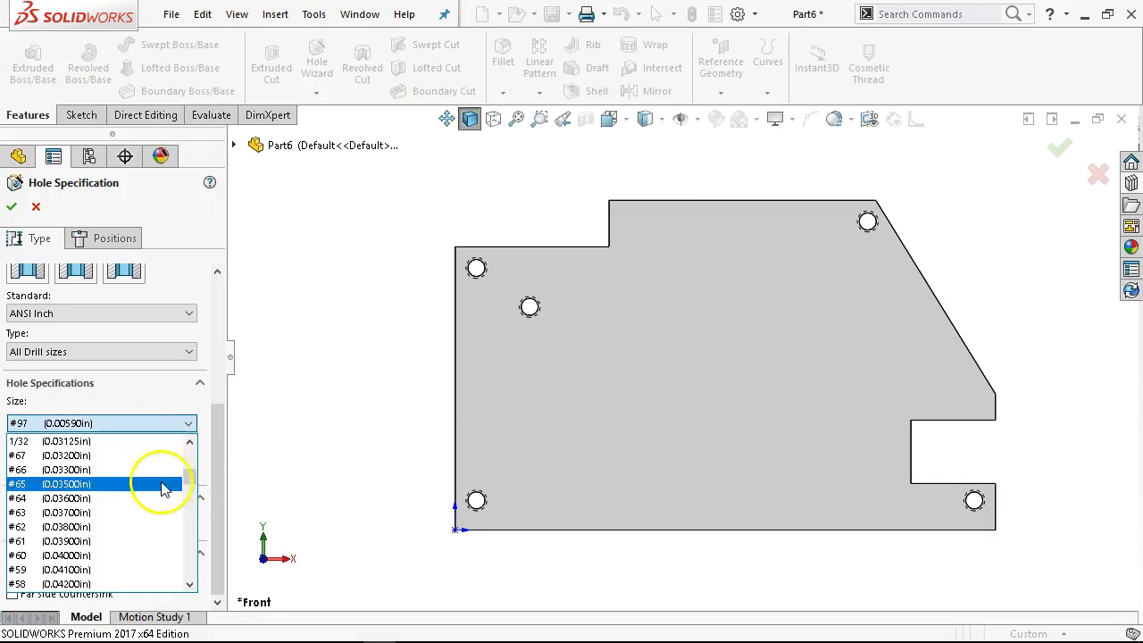
pyautogui.click(190, 584)
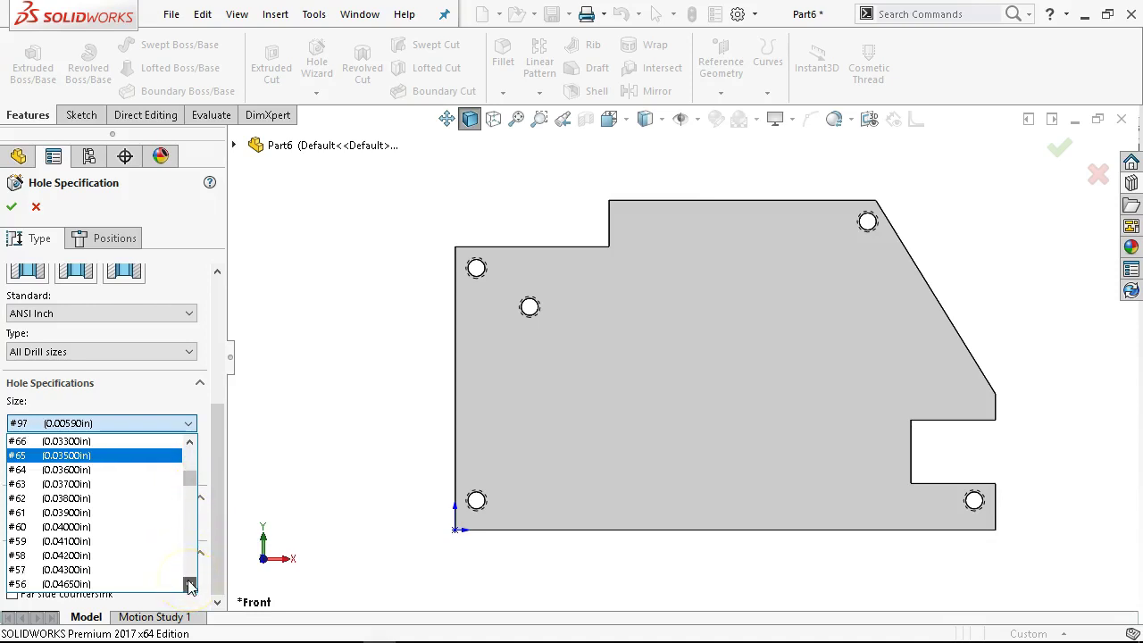
pyautogui.moveTo(189, 585); pyautogui.dragTo(189, 584)
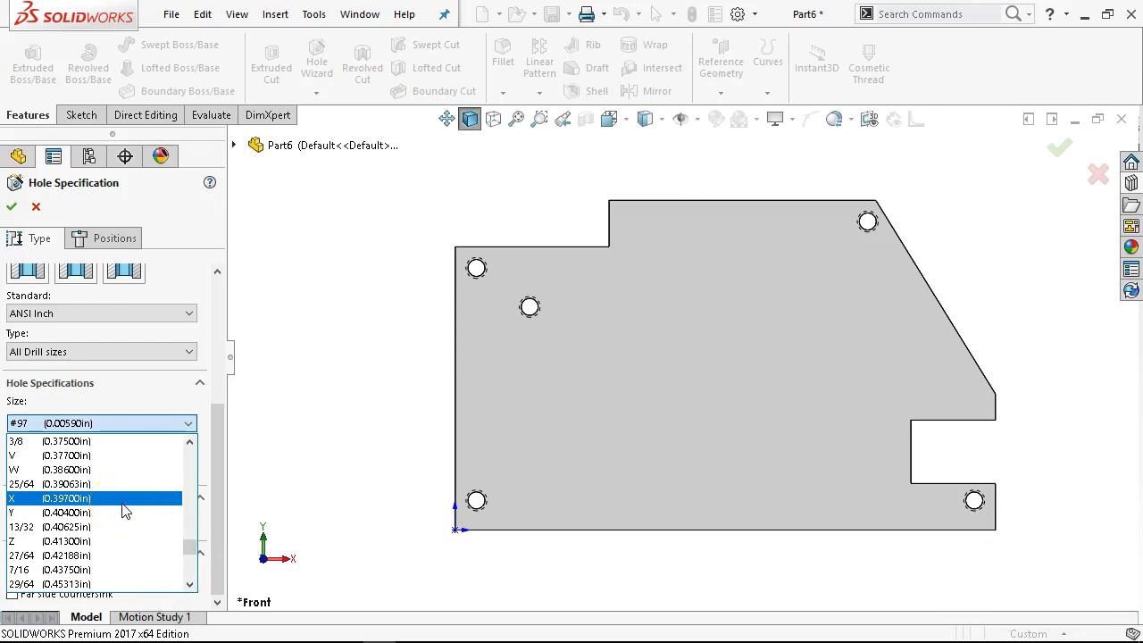
pyautogui.click(109, 518)
pyautogui.click(71, 498)
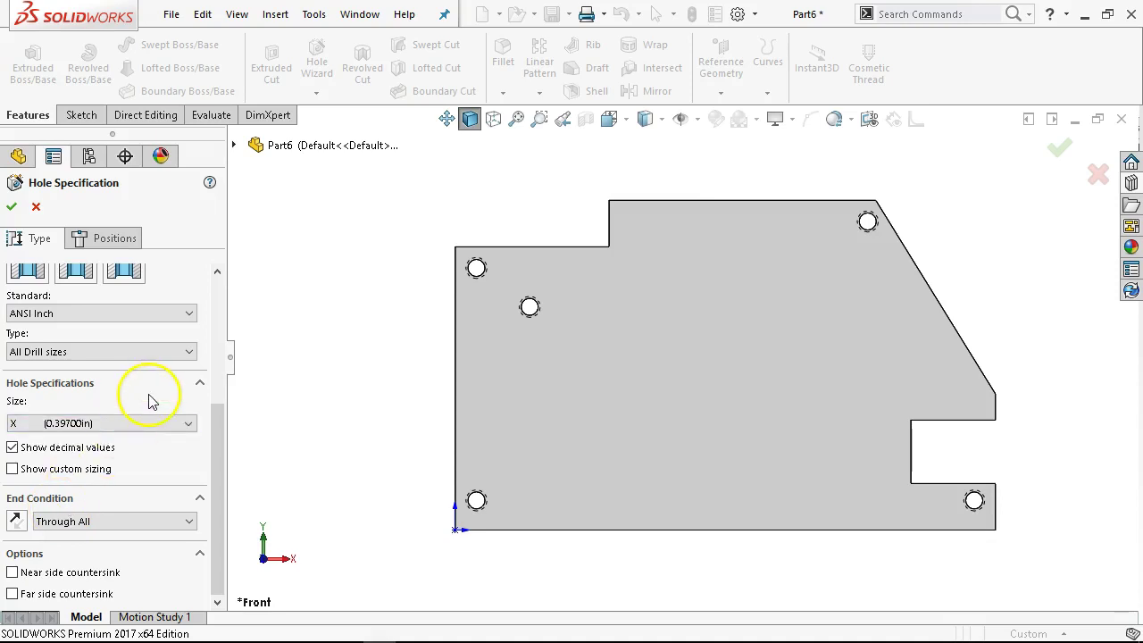
# - Place two hole points on the front face, about 0.68, 1.21 in and 1.52, 0.51 in from the plate's lower-left corner
pyautogui.click(116, 241)
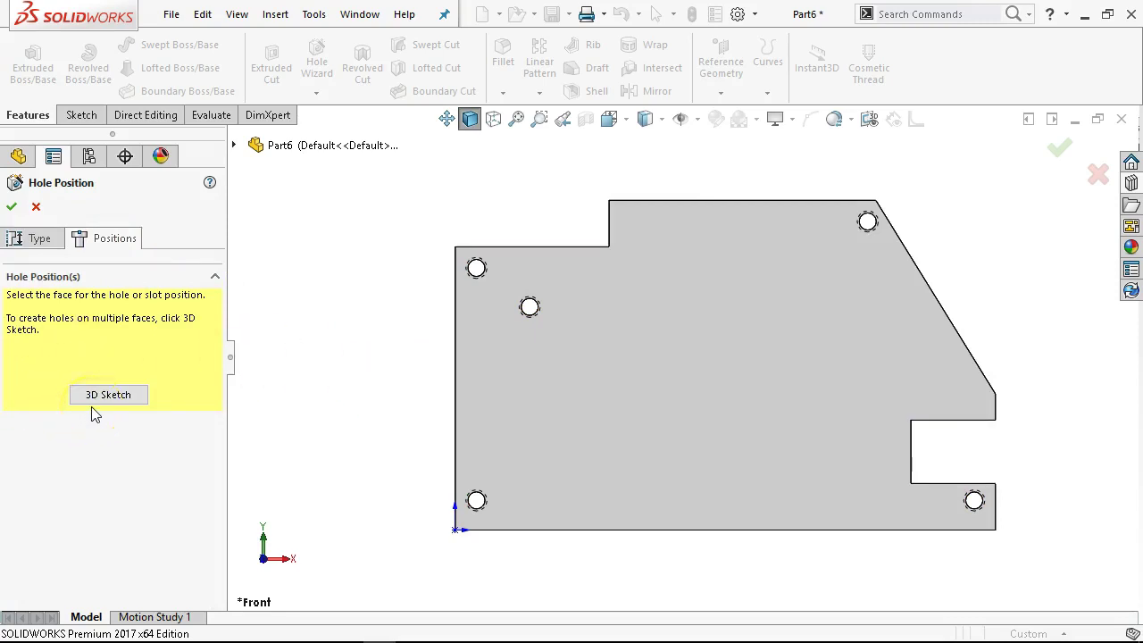
pyautogui.click(490, 424)
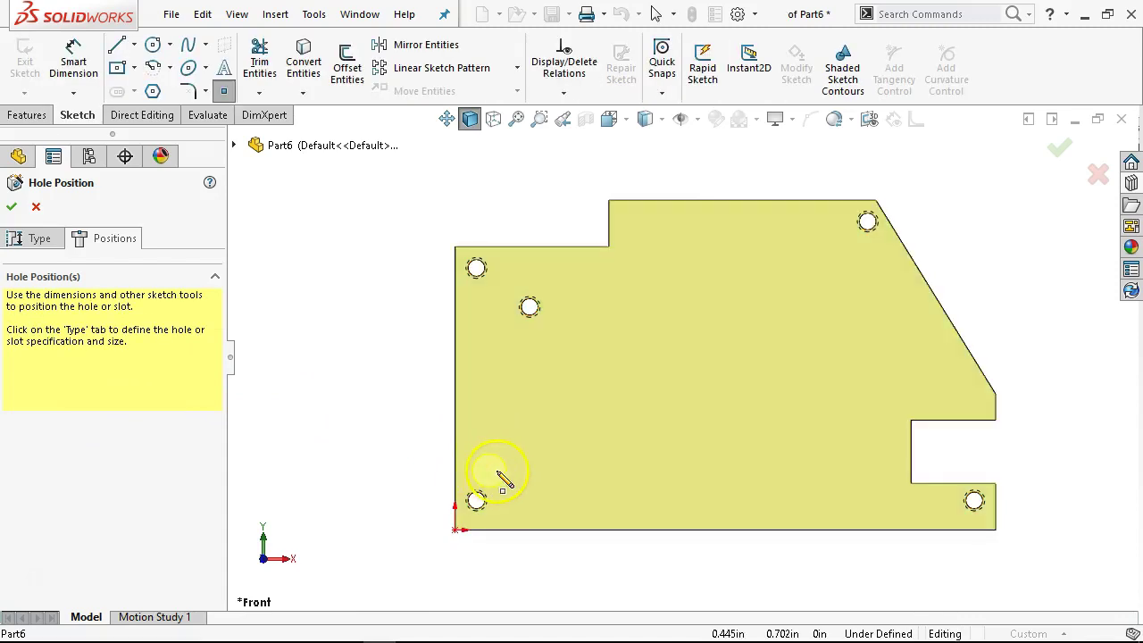
pyautogui.click(516, 429)
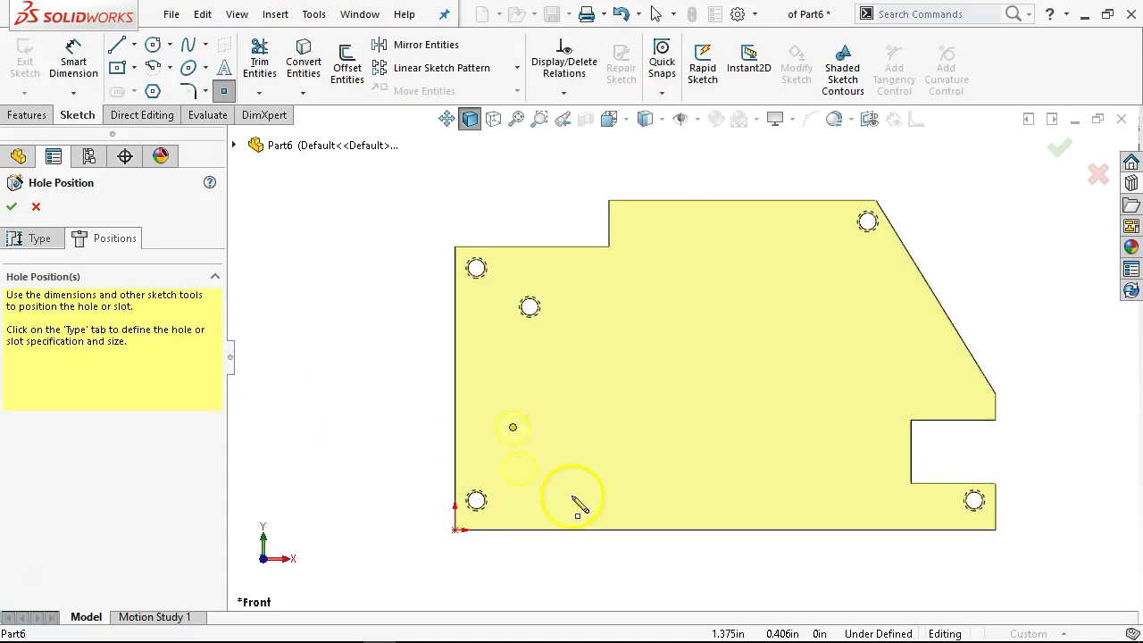
pyautogui.click(584, 485)
pyautogui.rightClick(380, 377)
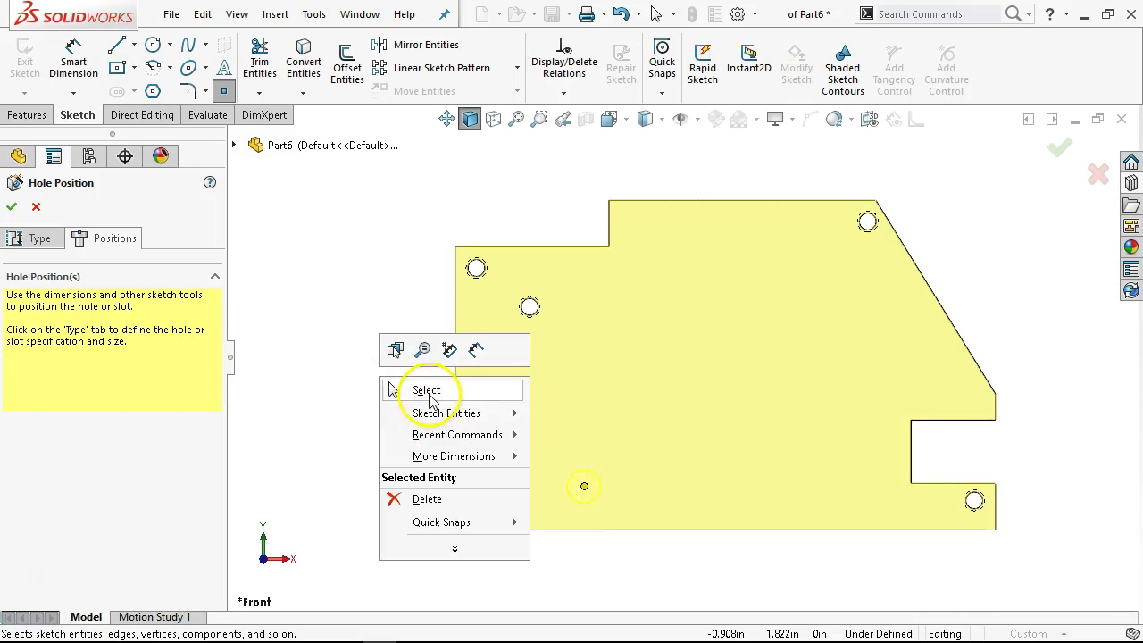
pyautogui.click(393, 390)
# - Dimension the upper new hole point 0.68 in horizontally from the plate's left edge
pyautogui.click(89, 54)
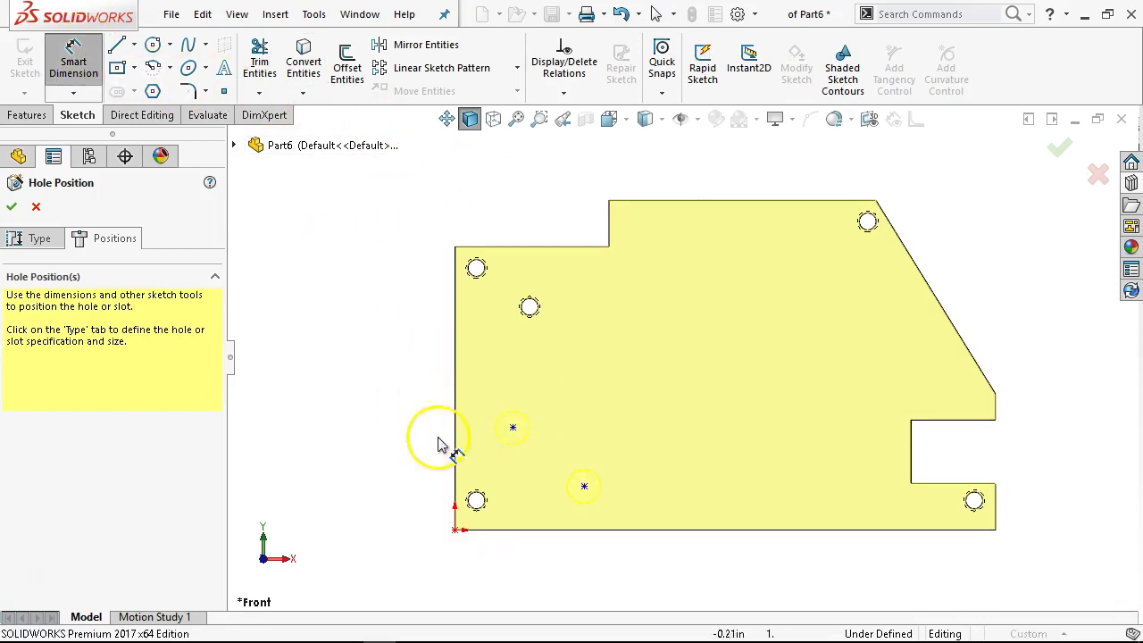
pyautogui.click(457, 454)
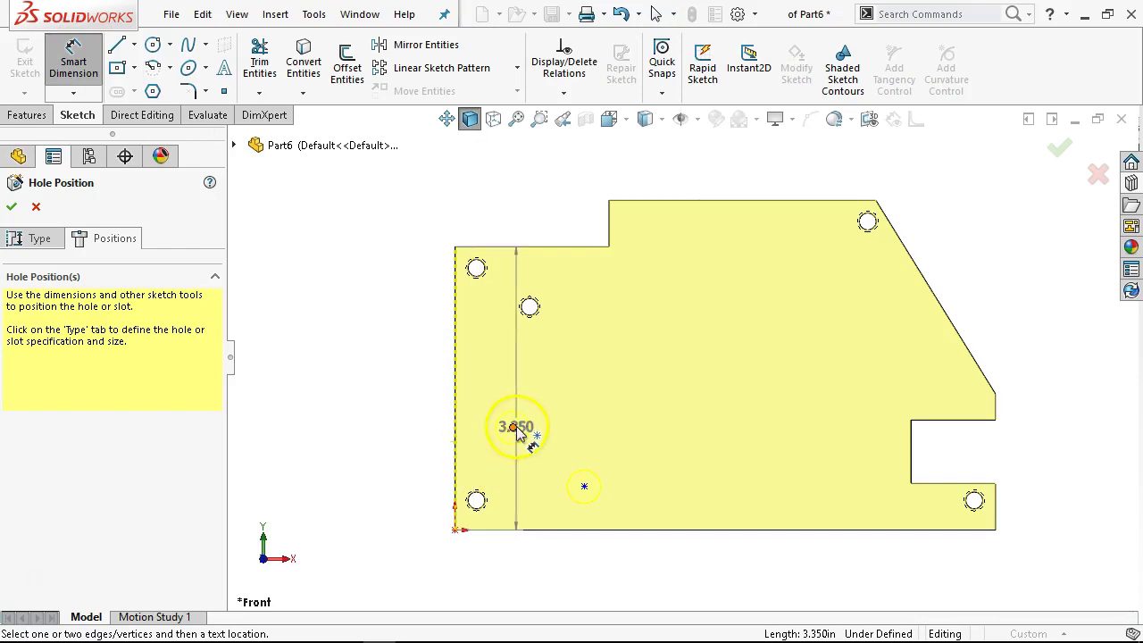
pyautogui.click(514, 429)
pyautogui.click(418, 552)
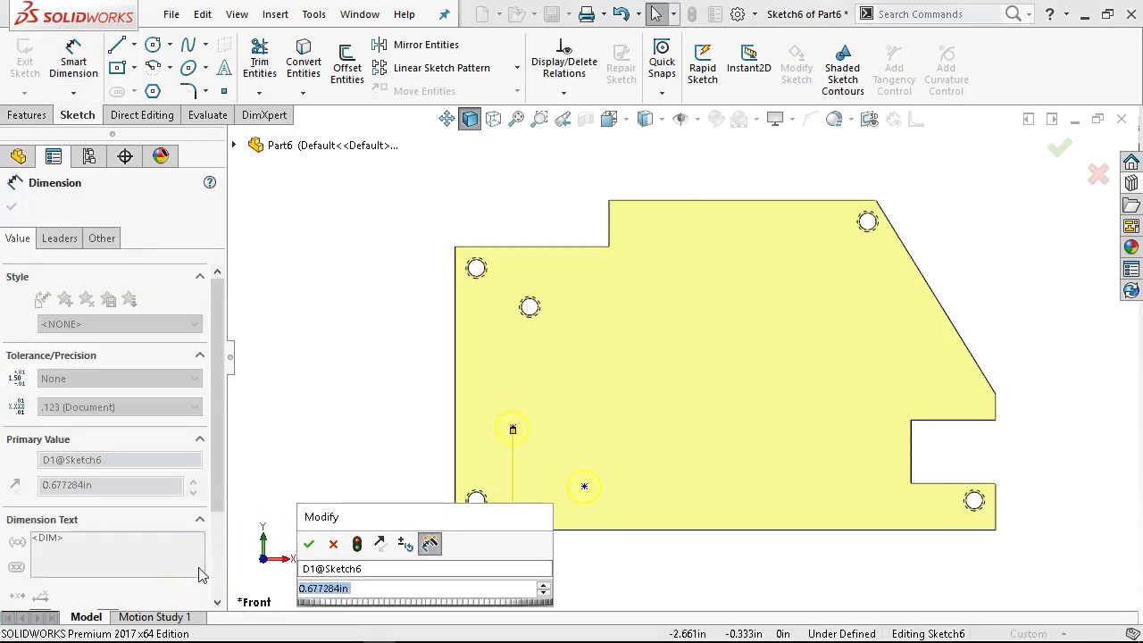
pyautogui.press('BackSpace')
pyautogui.write('.68')
pyautogui.press('Return')
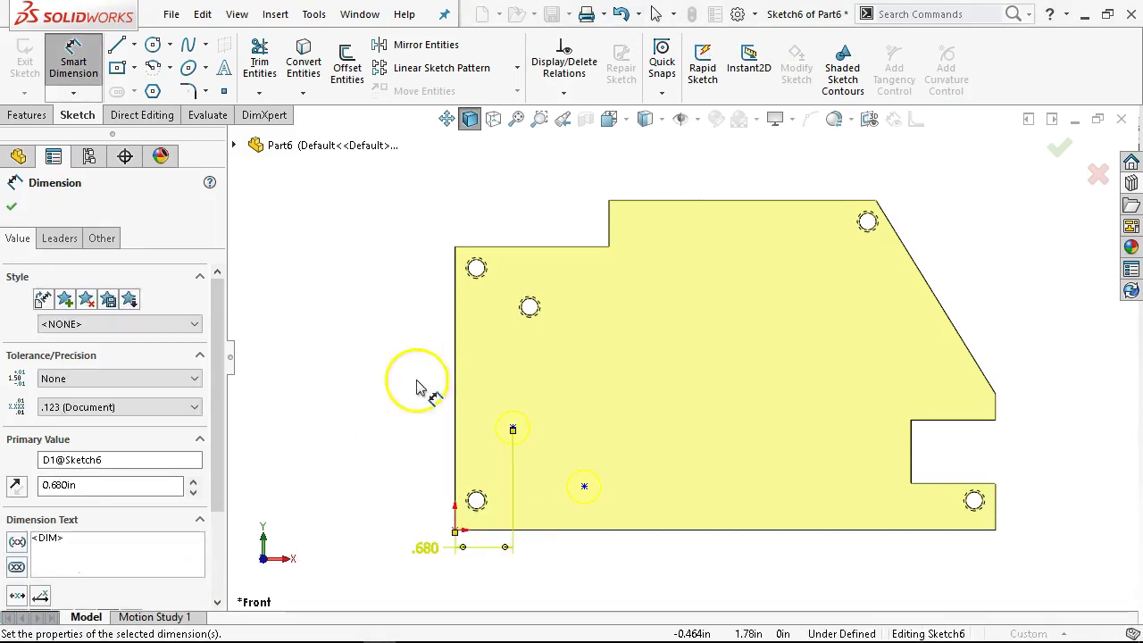
# - Dimension the lower new hole point 1.28 in horizontally from the plate's left edge
pyautogui.click(458, 457)
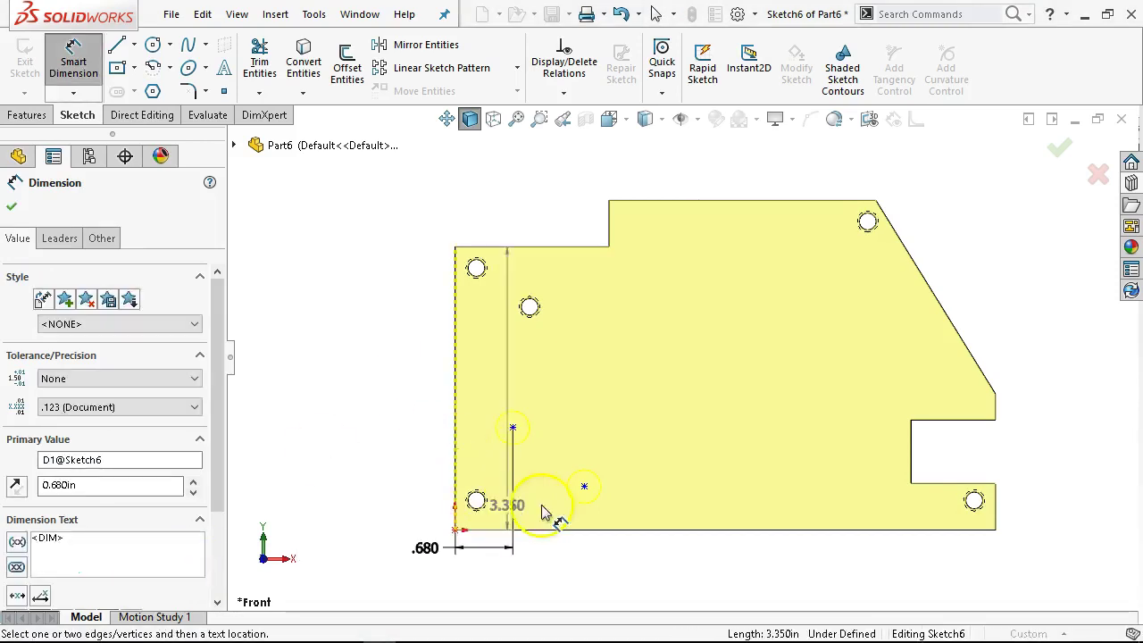
pyautogui.click(584, 487)
pyautogui.click(514, 574)
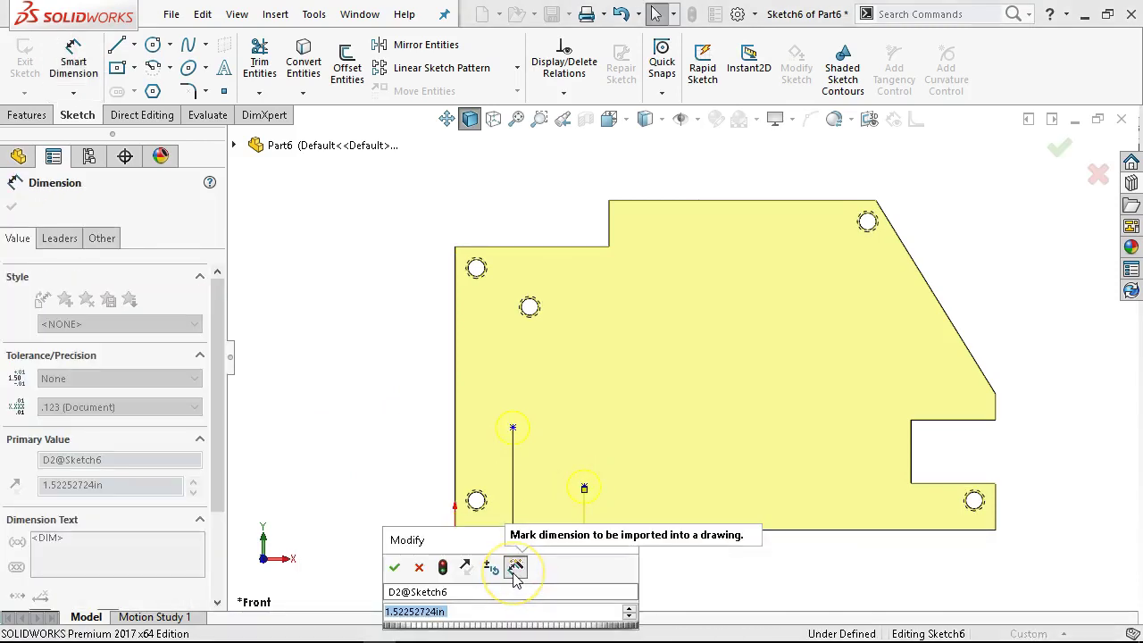
pyautogui.write('1.28')
pyautogui.press('Return')
# - Dimension the lower new hole point 0.56 in above the plate's bottom edge
pyautogui.click(600, 529)
pyautogui.click(563, 487)
pyautogui.click(352, 486)
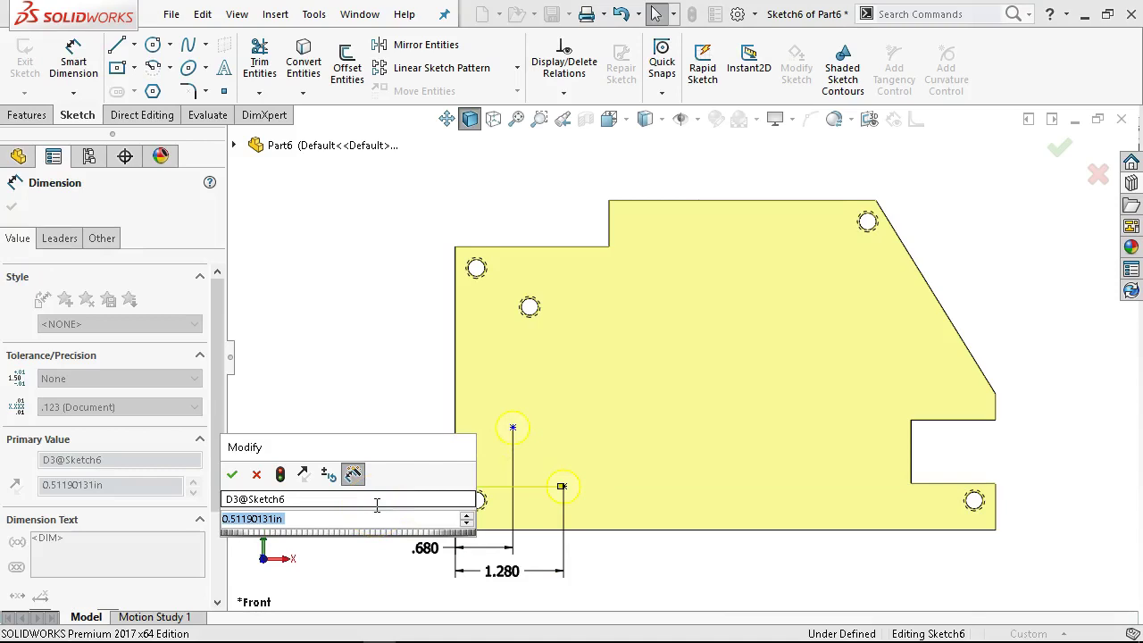
pyautogui.write('.56')
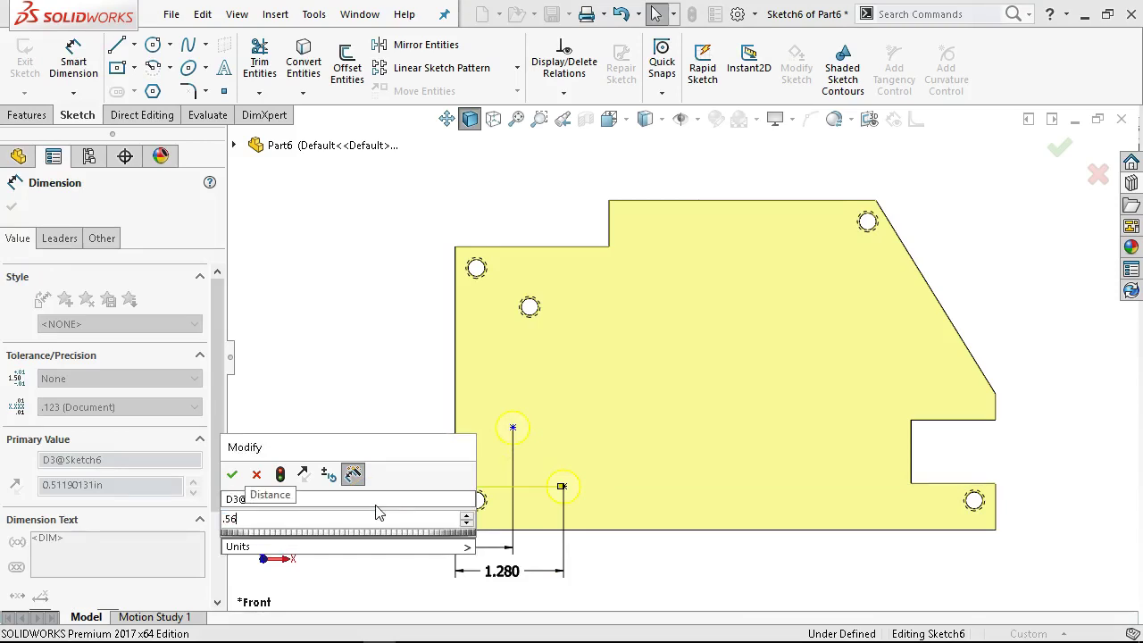
pyautogui.press('Return')
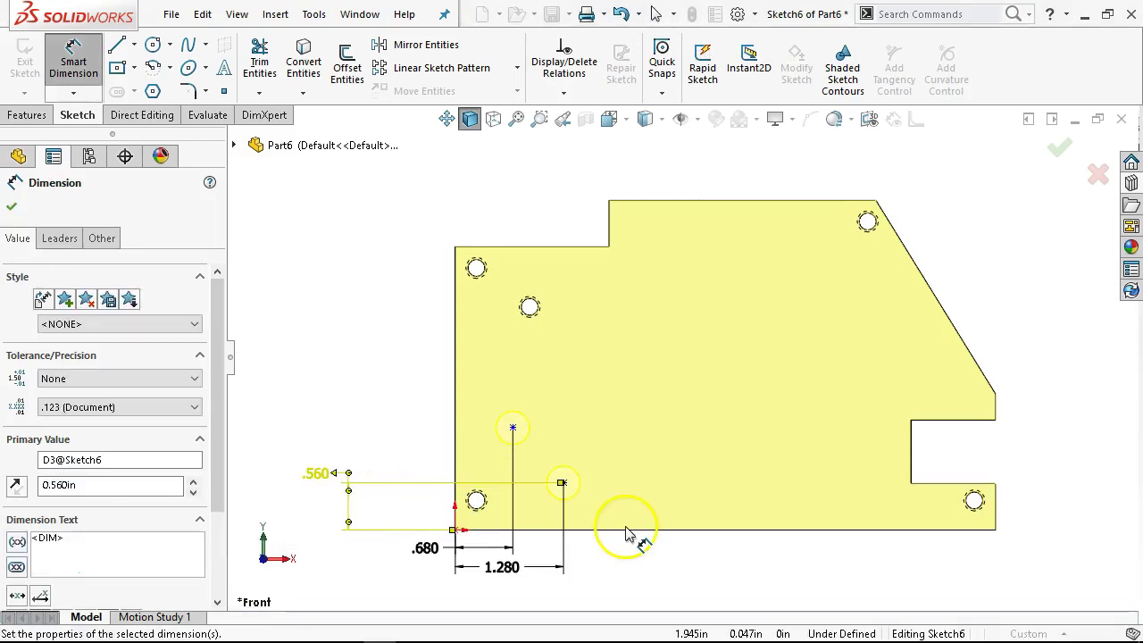
# - Dimension the upper new hole point 1.29 in above the plate's bottom edge and finish placing the two holes
pyautogui.click(589, 530)
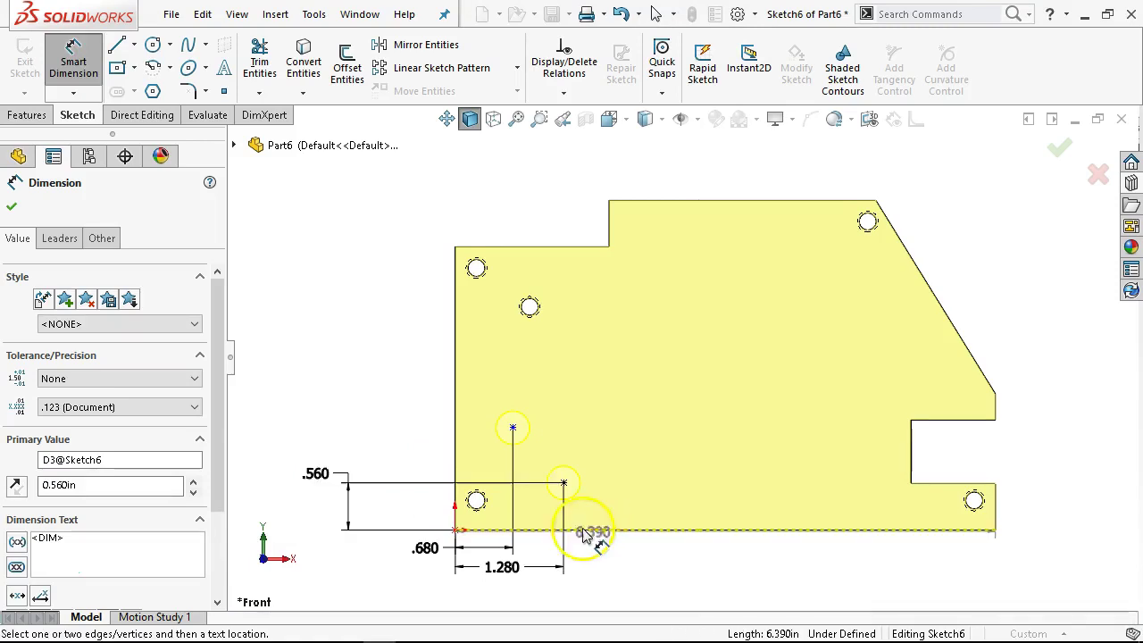
pyautogui.click(512, 428)
pyautogui.click(295, 420)
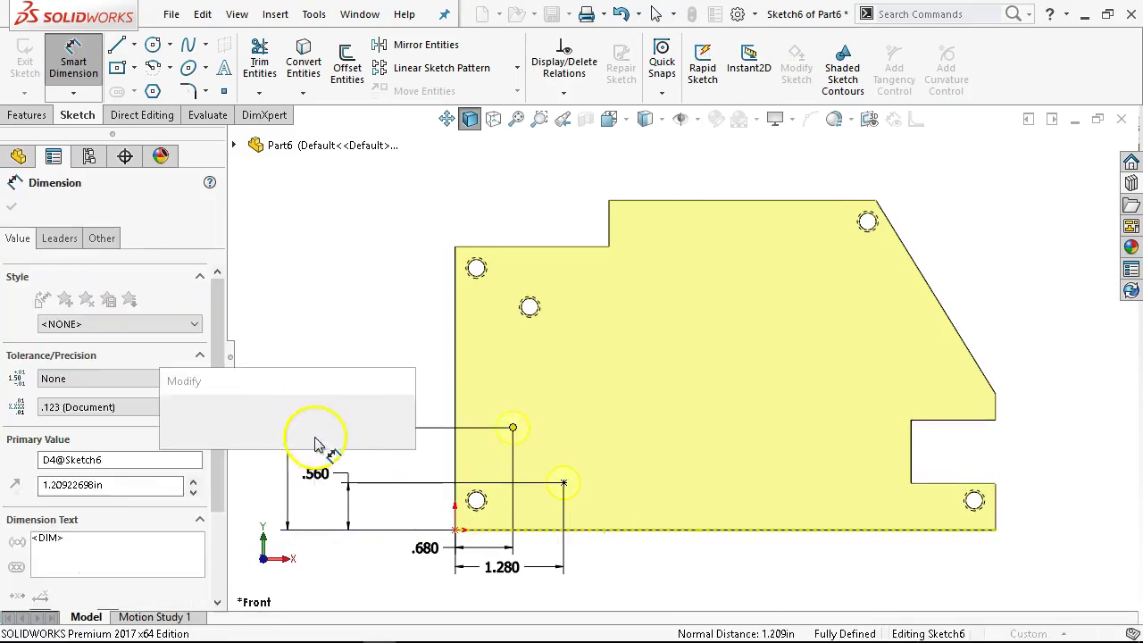
pyautogui.write('1.29')
pyautogui.press('Return')
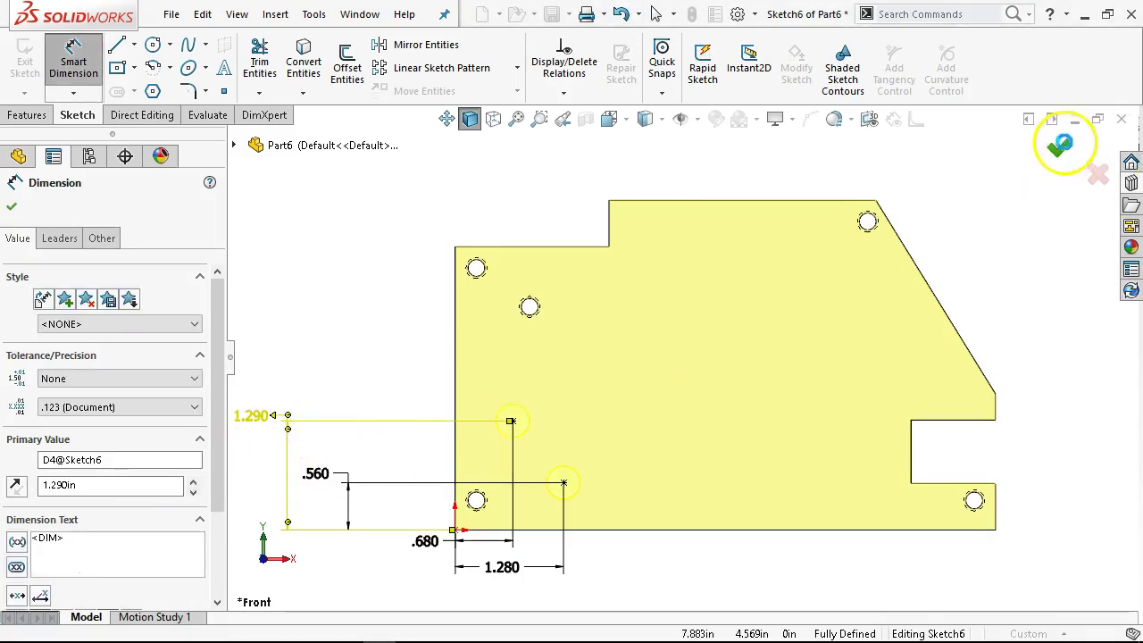
pyautogui.click(1058, 147)
# - After consulting the hole table in Acrobat, start a Hole Wizard hole on the plate's front face with drill size L (0.29000in)
pyautogui.scroll(-2, 639, 343)
pyautogui.click(411, 628)
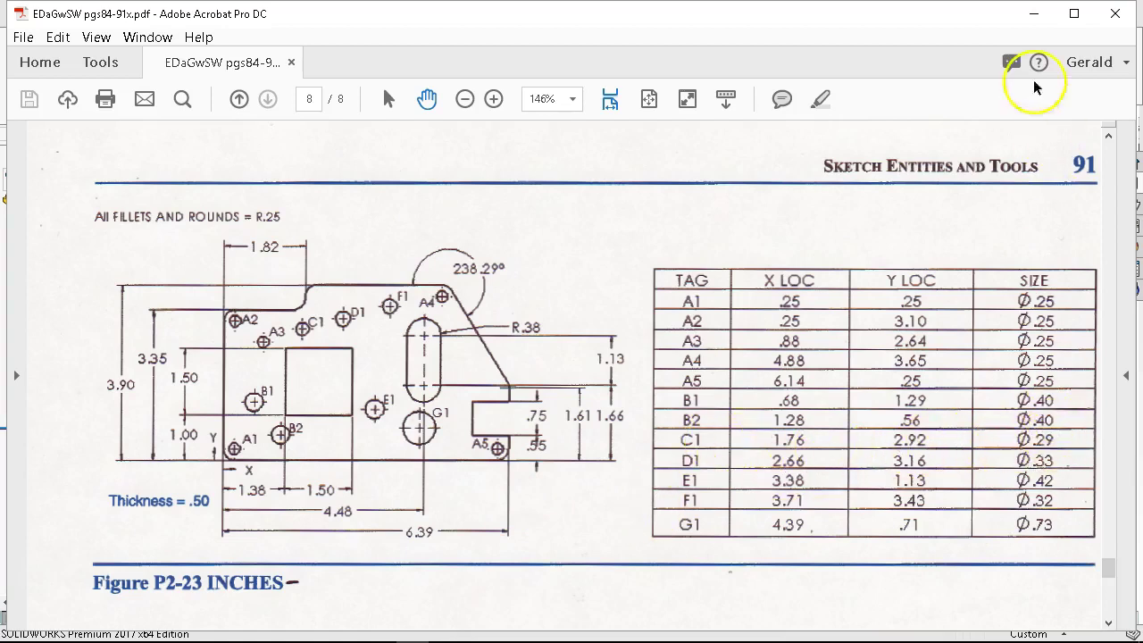
pyautogui.click(1035, 14)
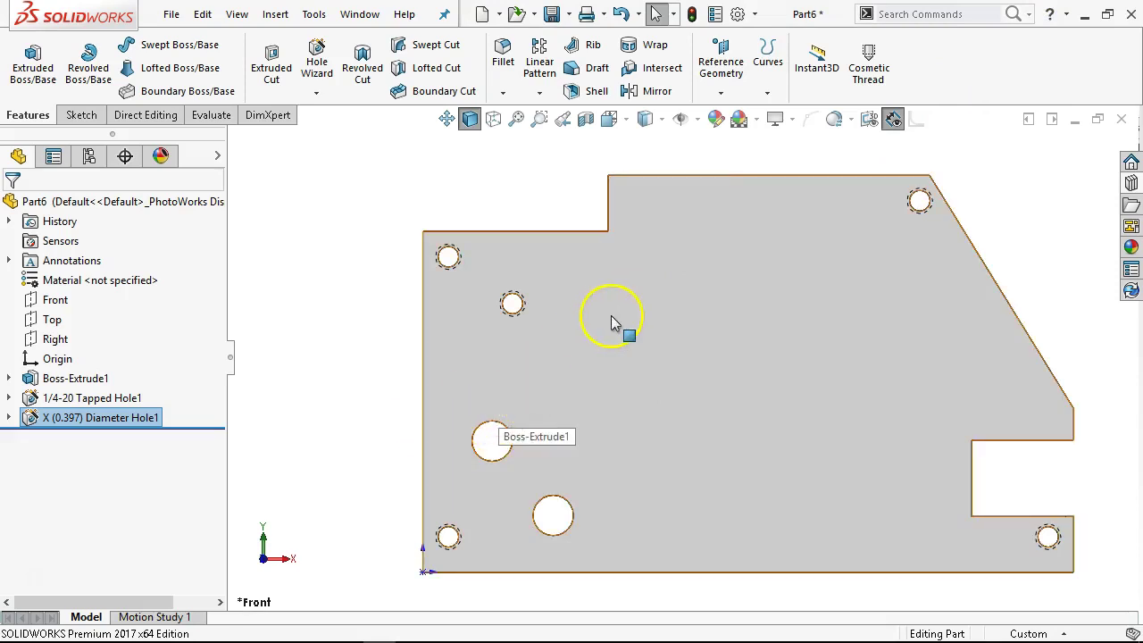
pyautogui.click(636, 295)
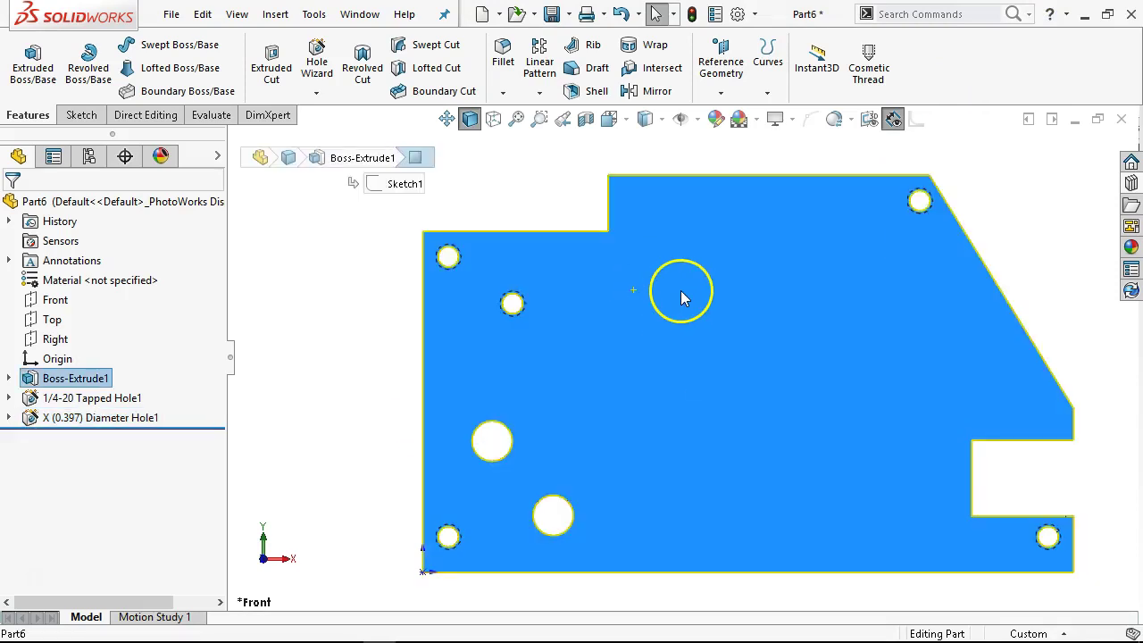
pyautogui.click(695, 379)
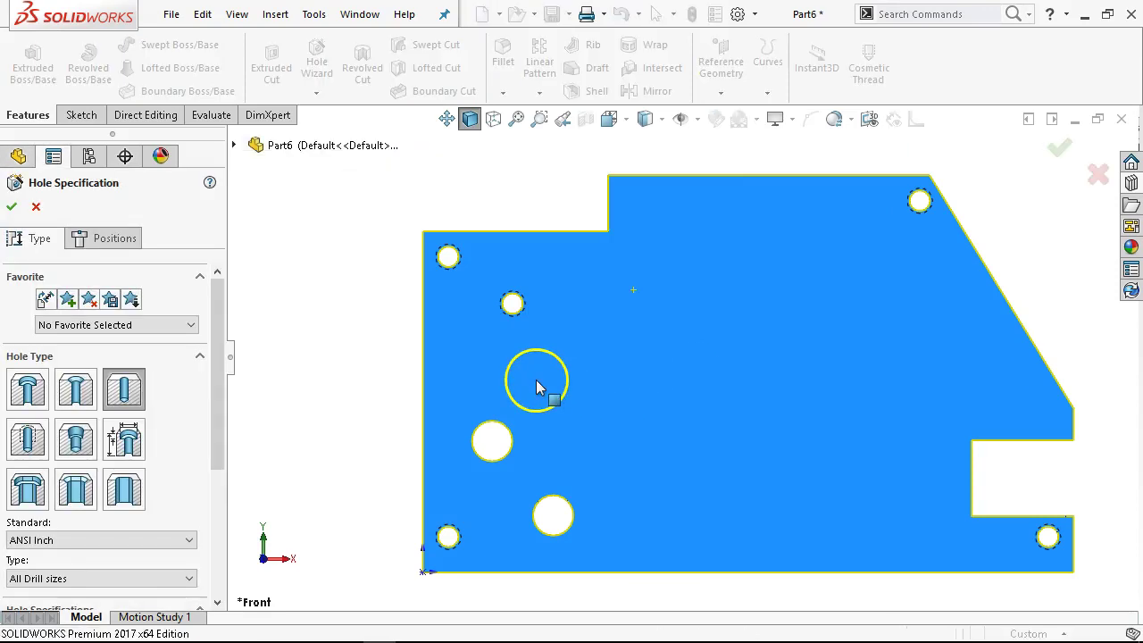
pyautogui.scroll(-1, 220, 406)
pyautogui.moveTo(220, 406); pyautogui.dragTo(218, 497)
pyautogui.click(148, 460)
pyautogui.scroll(5, 153, 511)
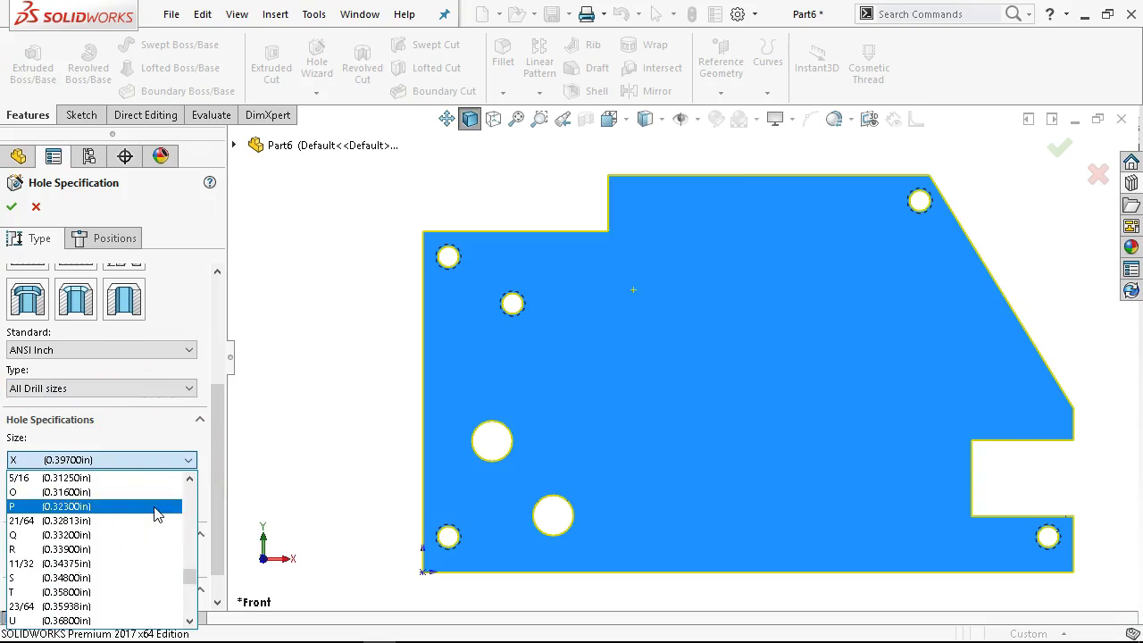
pyautogui.scroll(1, 161, 507)
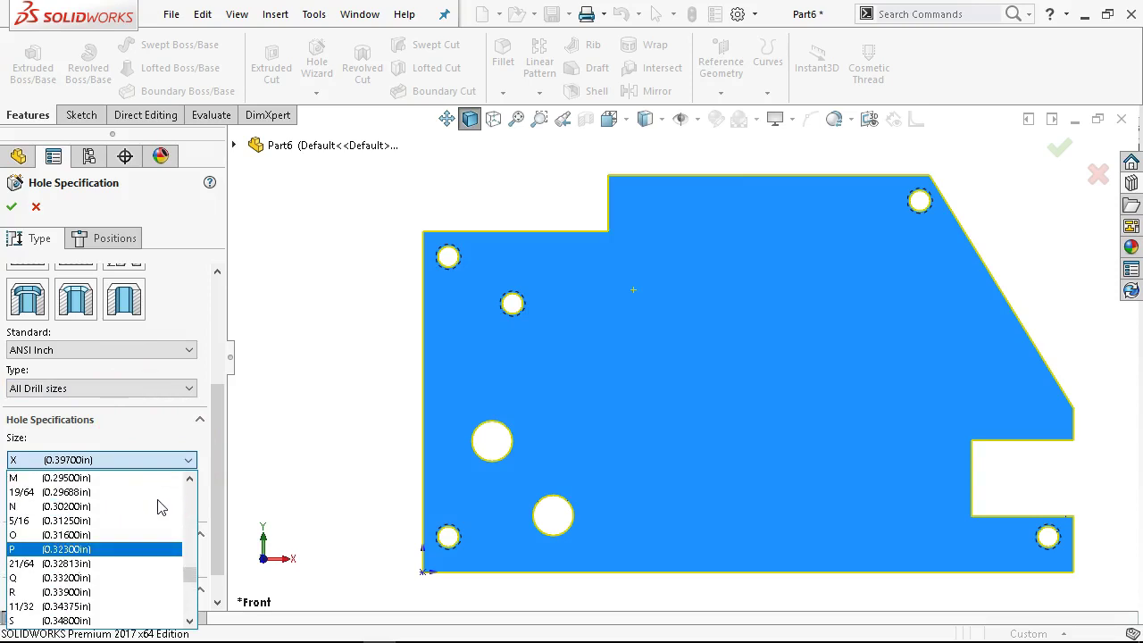
pyautogui.scroll(1, 170, 490)
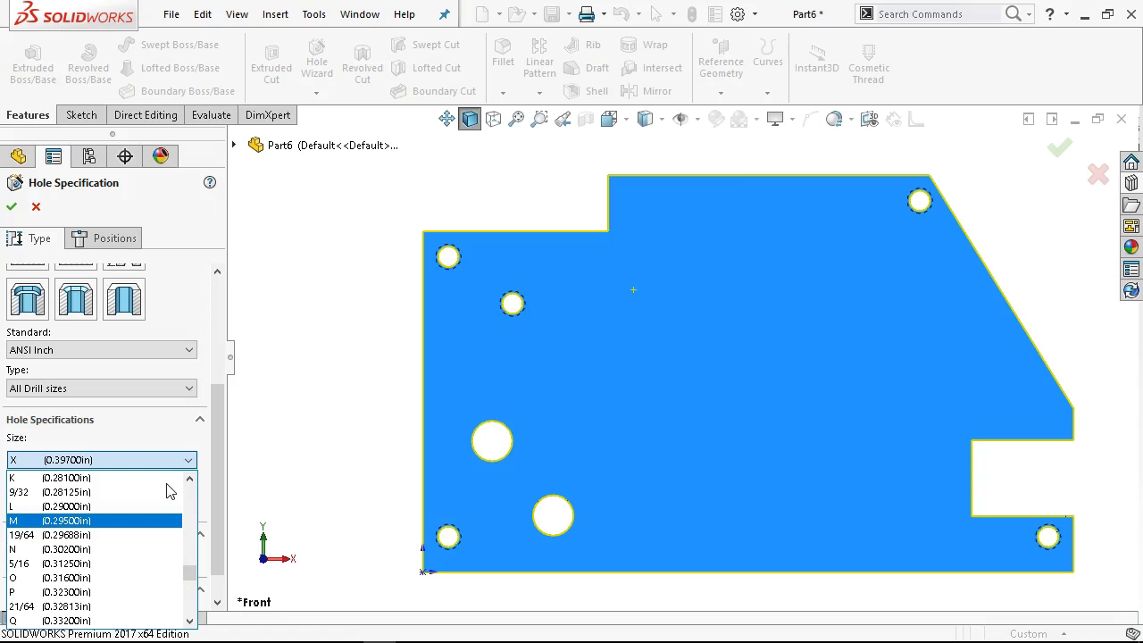
pyautogui.click(102, 505)
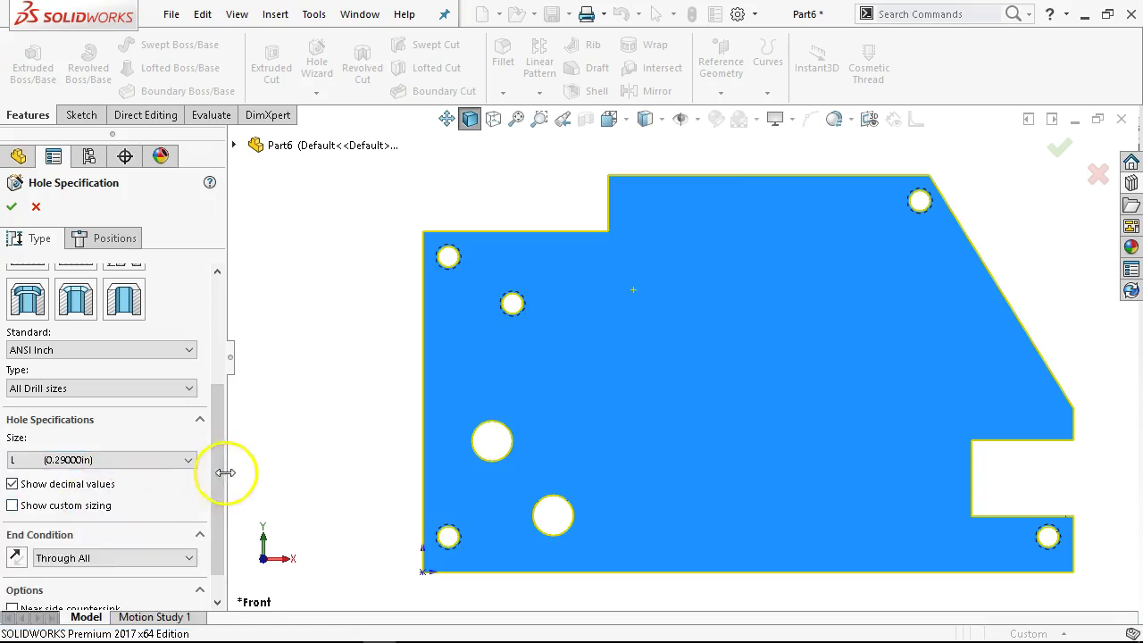
pyautogui.scroll(-1, 217, 472)
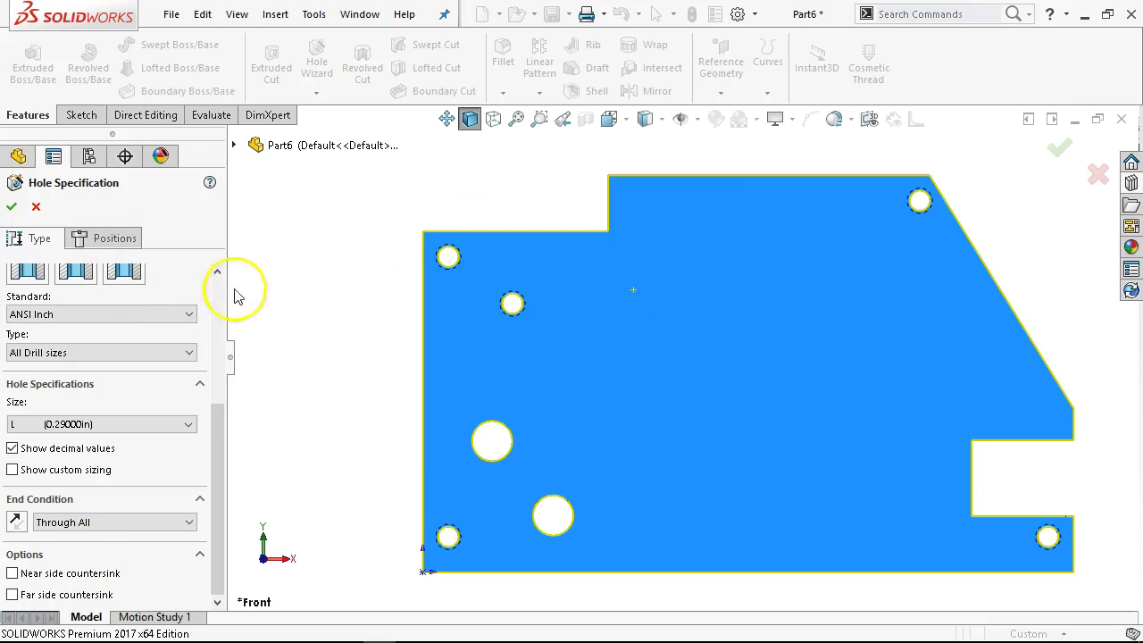
# - Place a hole point on the front face about 2.02 in from the left edge and dimension it 2.92 in above the bottom edge
pyautogui.click(103, 241)
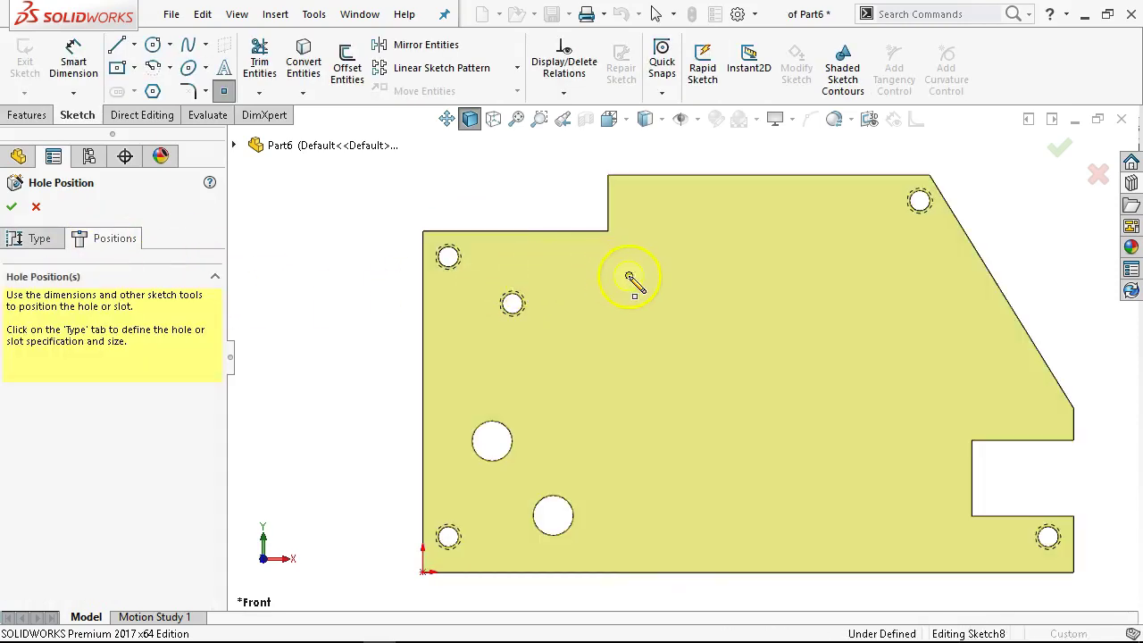
pyautogui.click(629, 278)
pyautogui.rightClick(692, 284)
pyautogui.click(794, 283)
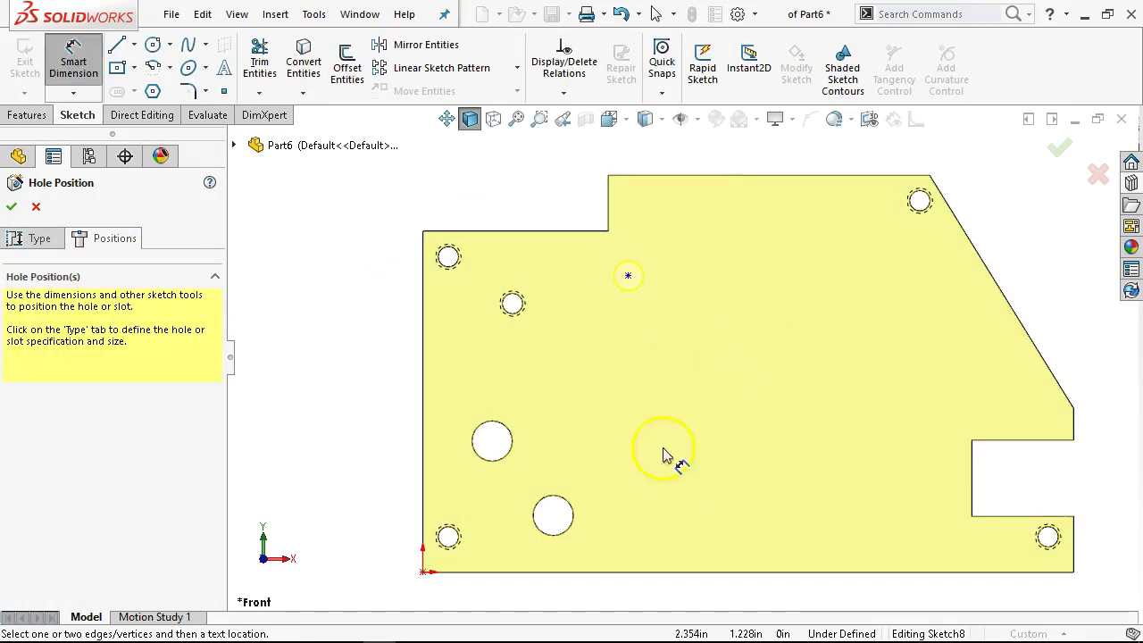
pyautogui.click(628, 571)
pyautogui.click(629, 278)
pyautogui.click(374, 415)
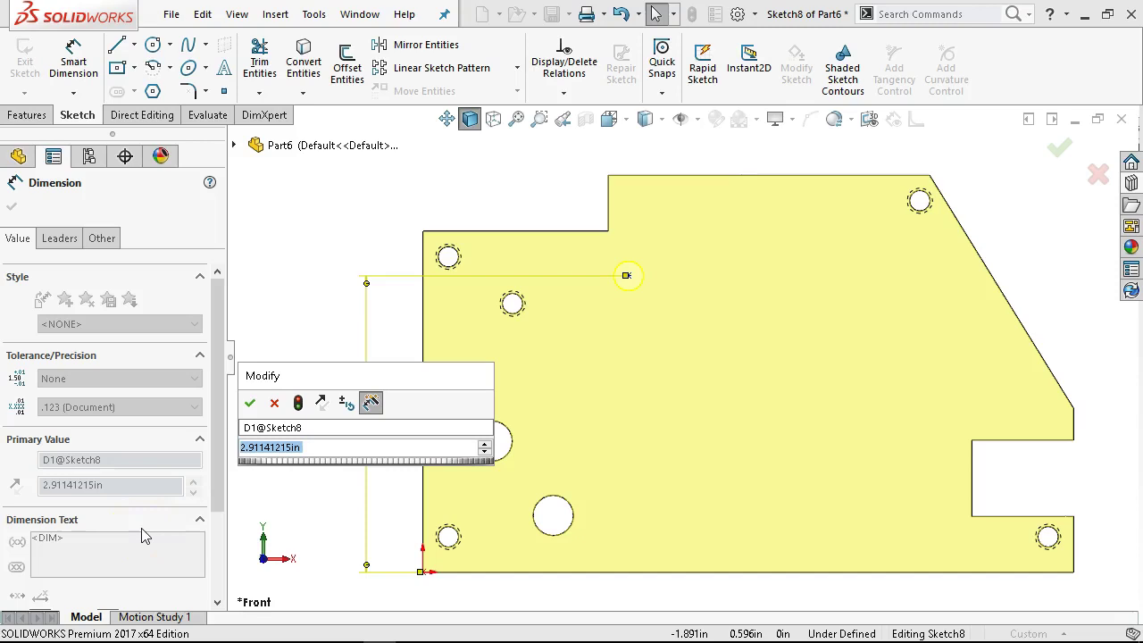
pyautogui.write('2.9')
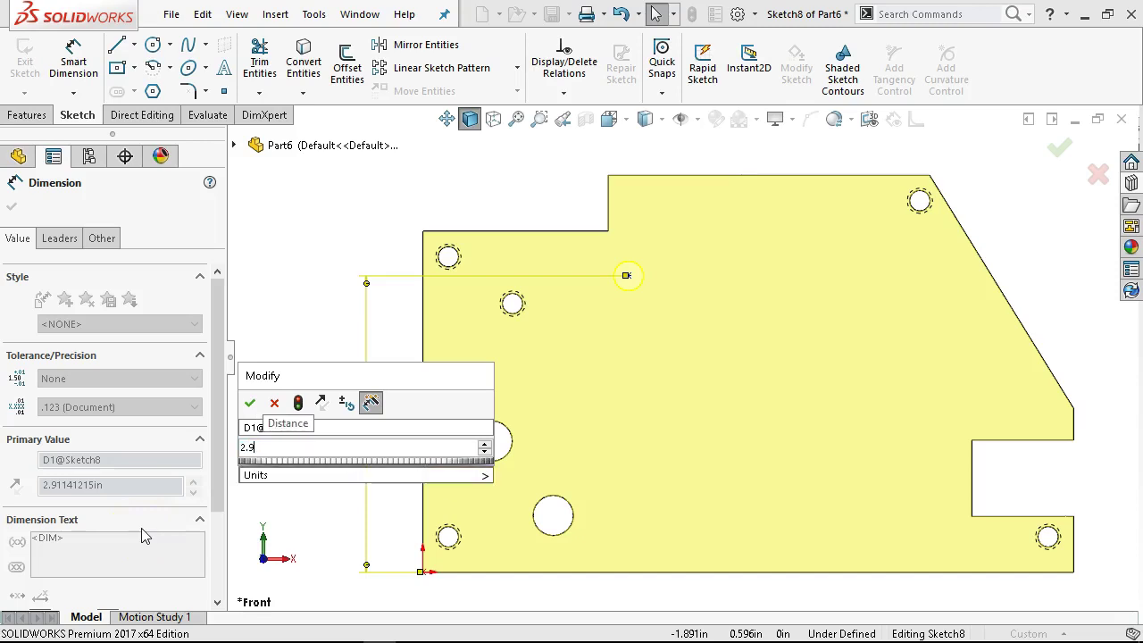
pyautogui.write('2')
pyautogui.press('Return')
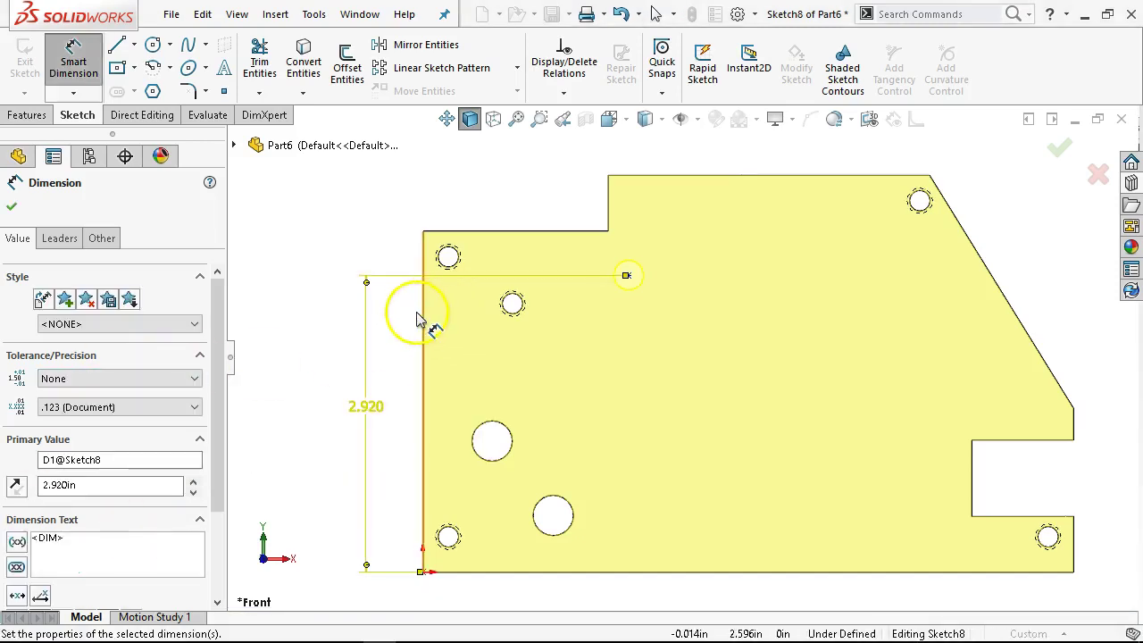
# - Dimension the new hole point 1.76 in horizontally from the plate's left edge
pyautogui.click(425, 342)
pyautogui.click(626, 275)
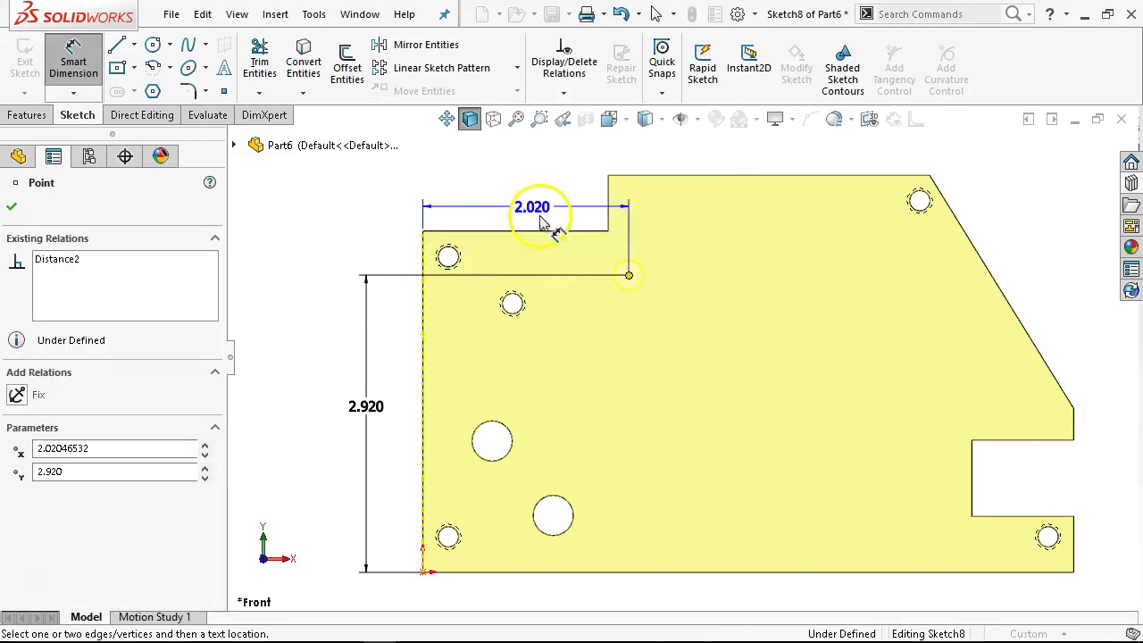
pyautogui.click(520, 198)
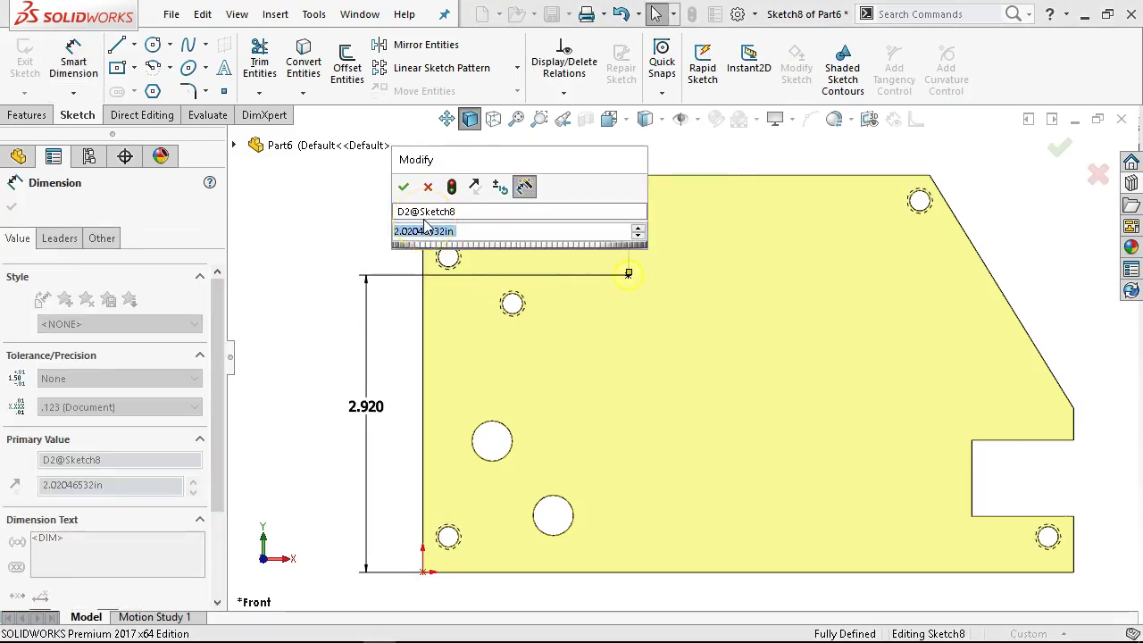
pyautogui.write('1.76')
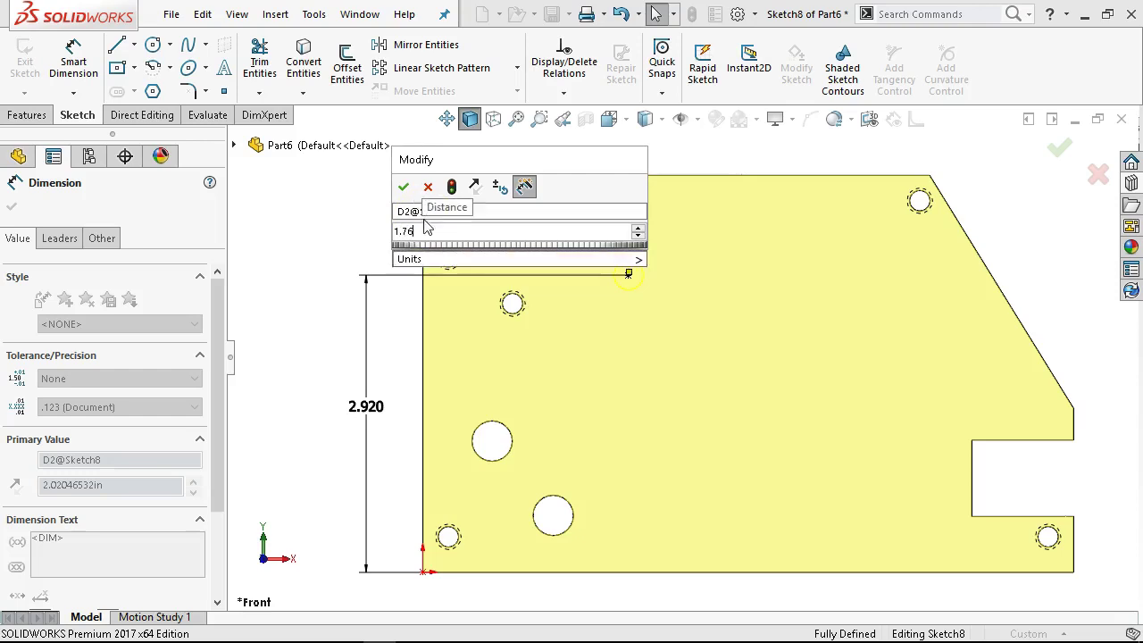
pyautogui.press('Return')
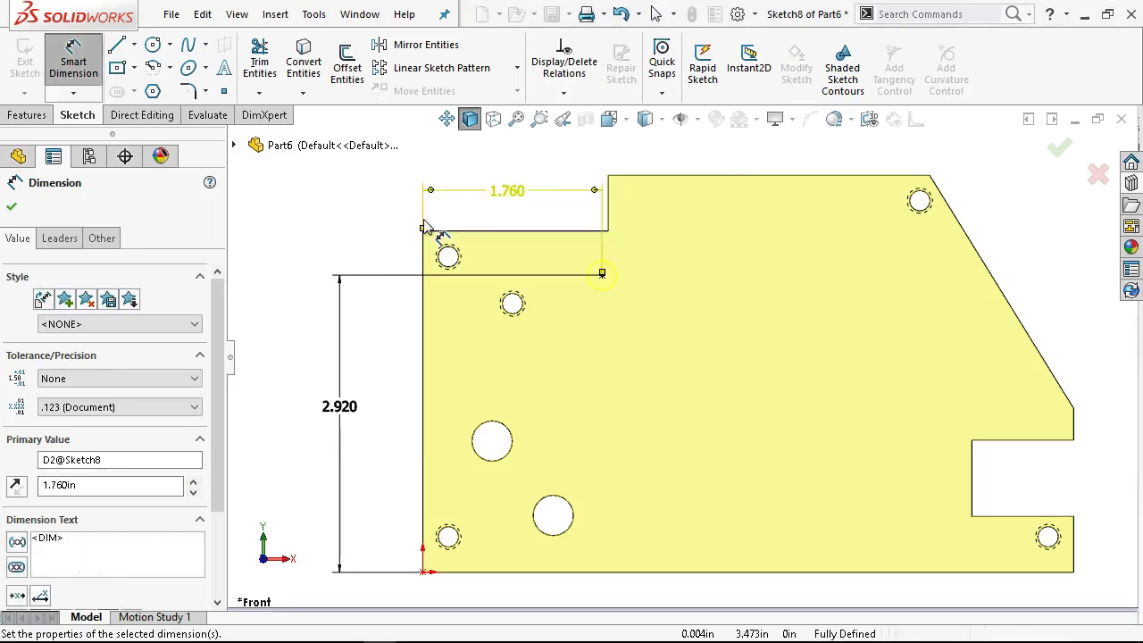
# - Consult the Figure P2-23 hole table in Acrobat and finish the size L hole
pyautogui.click(413, 630)
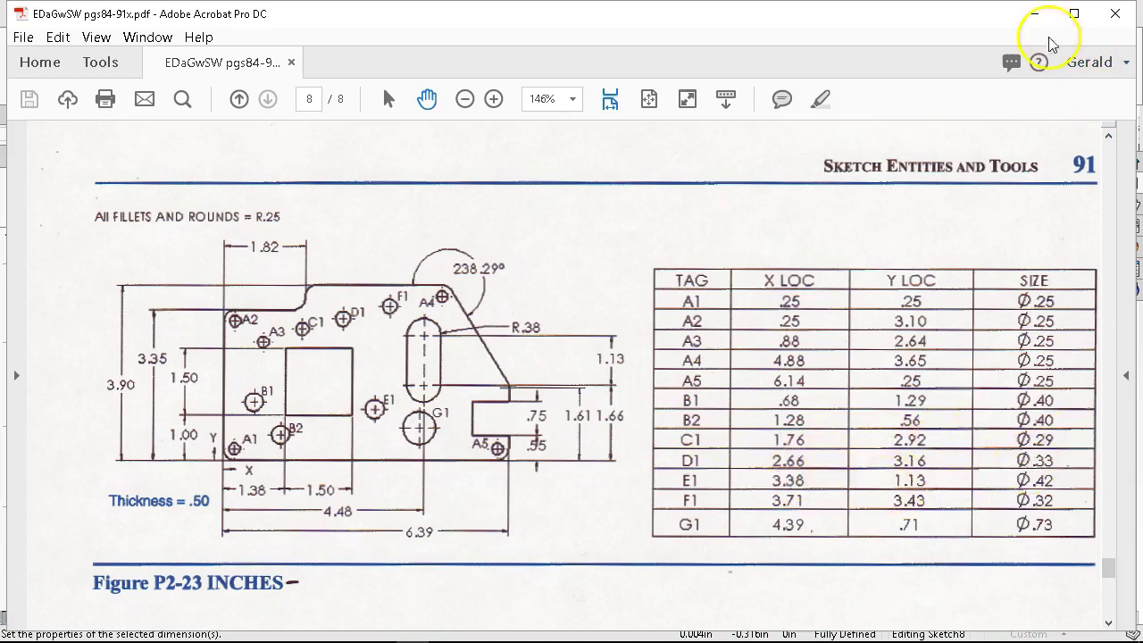
pyautogui.click(1036, 13)
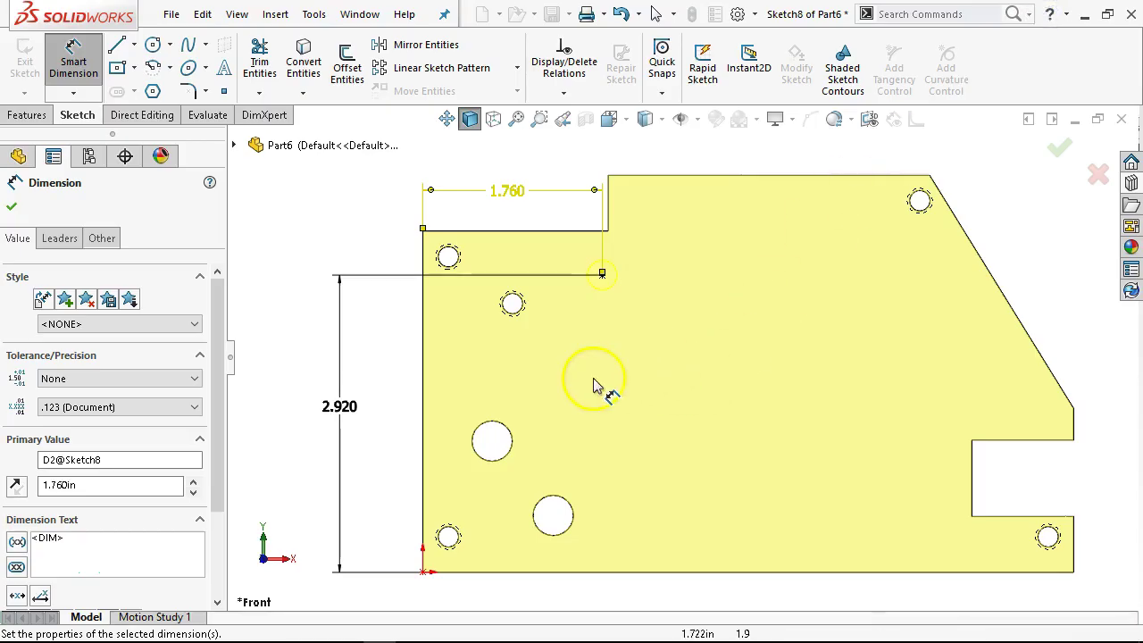
pyautogui.click(1060, 148)
pyautogui.click(1060, 147)
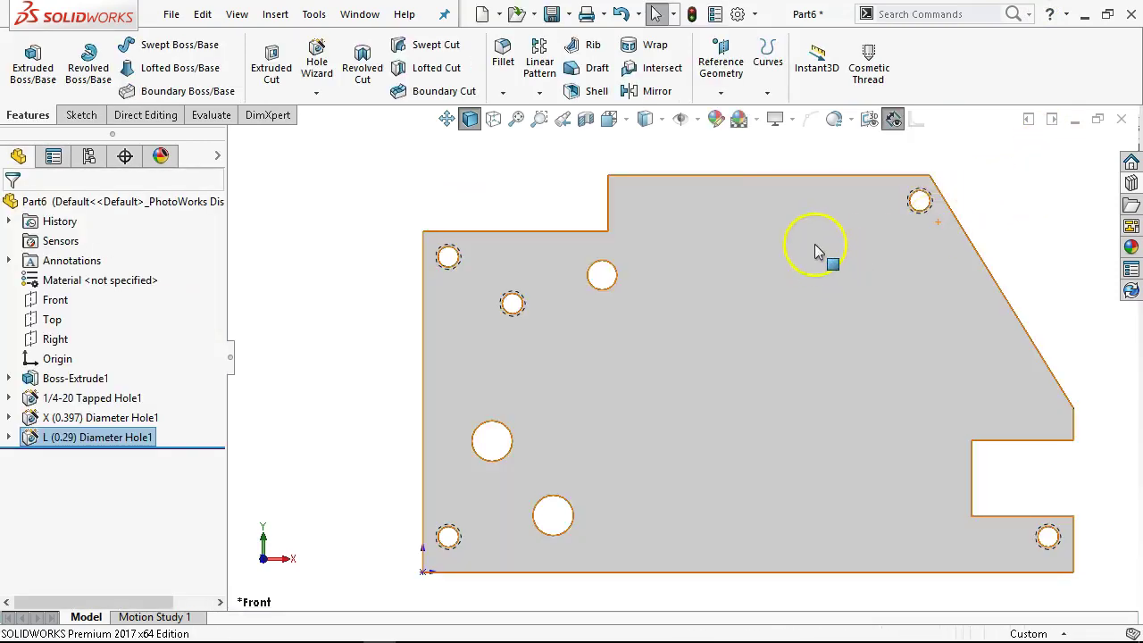
# - Start another Hole Wizard hole on the plate's front face with drill size 21/64 (0.32813in)
pyautogui.click(707, 247)
pyautogui.press('s')
pyautogui.click(731, 334)
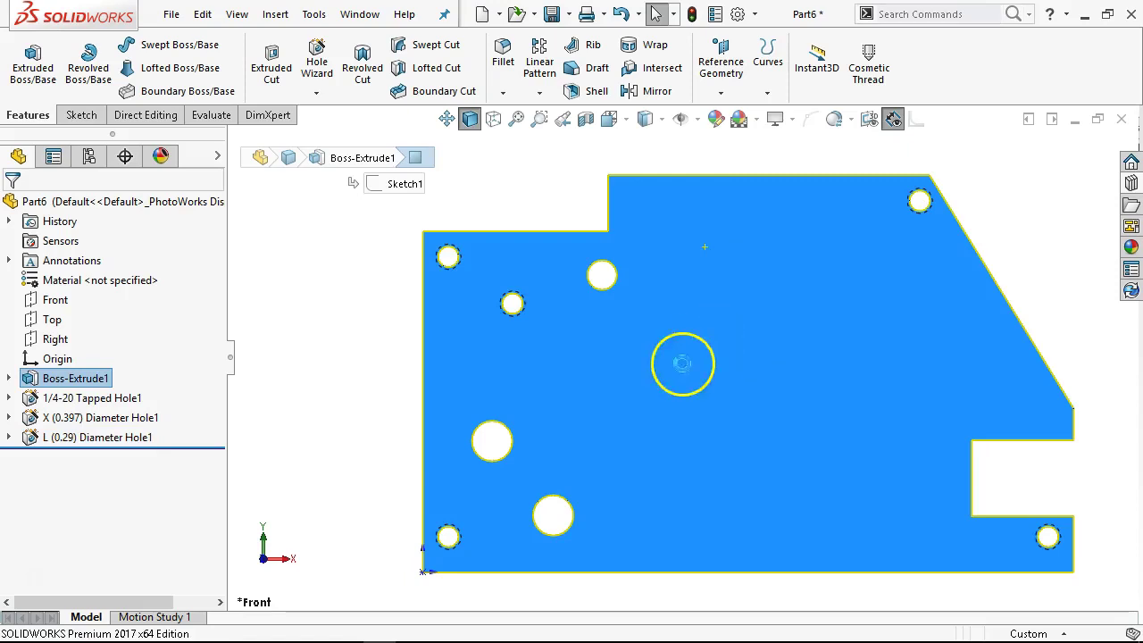
pyautogui.moveTo(216, 384); pyautogui.dragTo(242, 523)
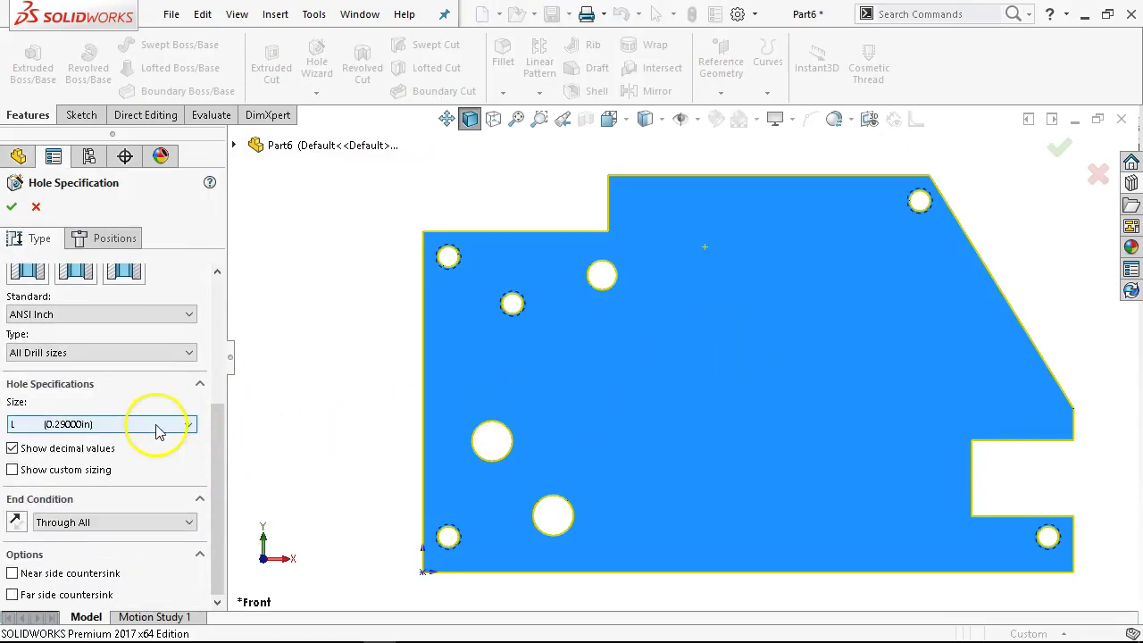
pyautogui.click(179, 425)
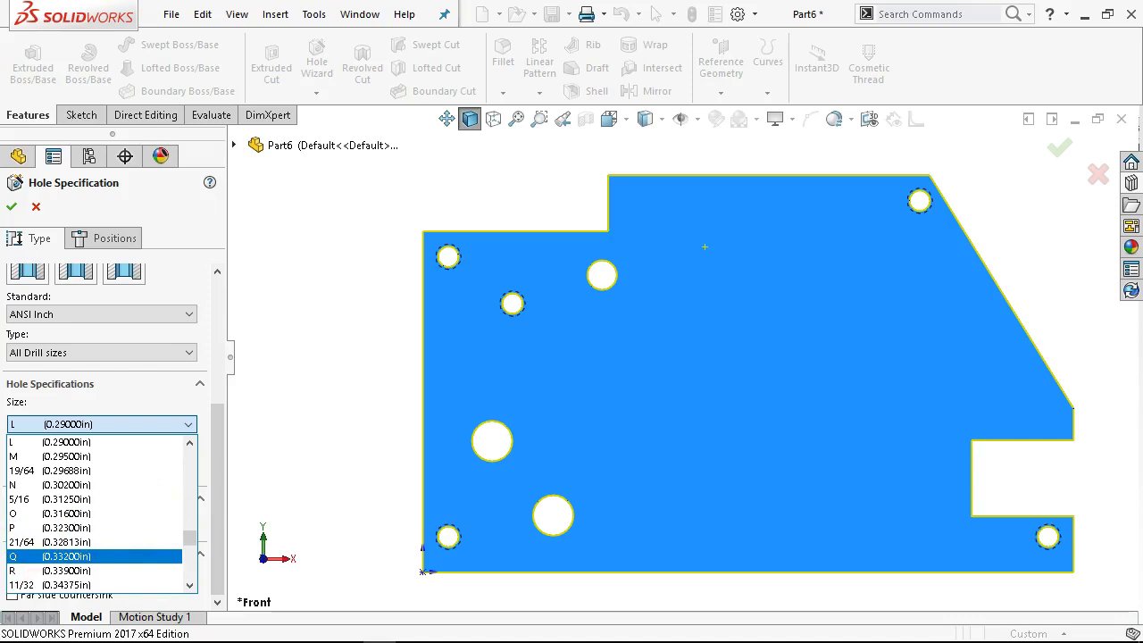
pyautogui.scroll(-1, 108, 509)
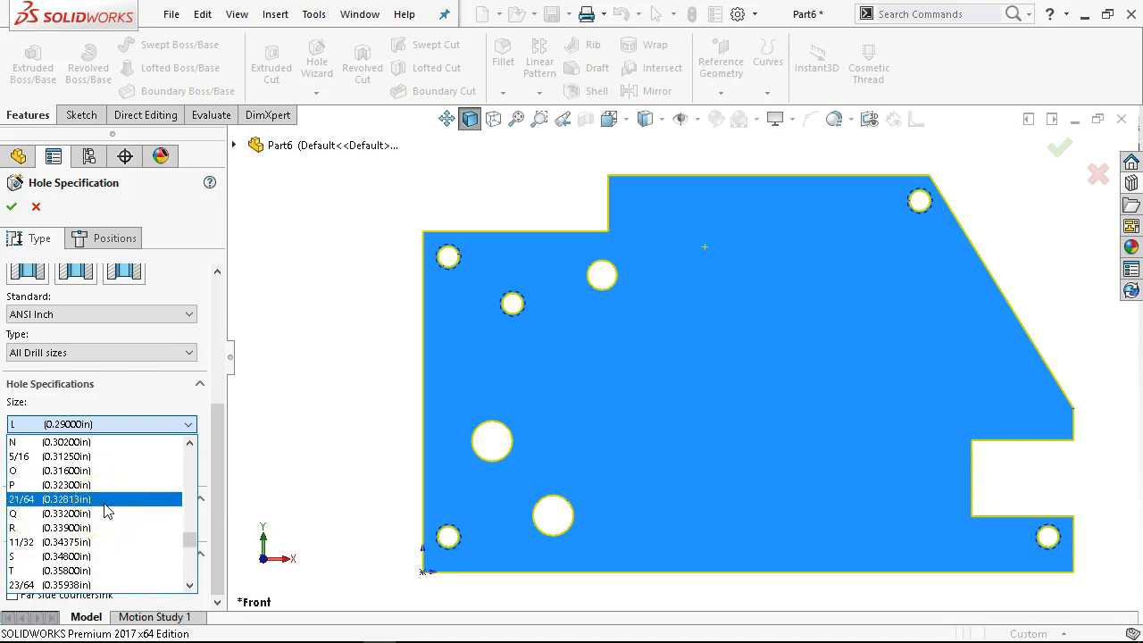
pyautogui.click(100, 516)
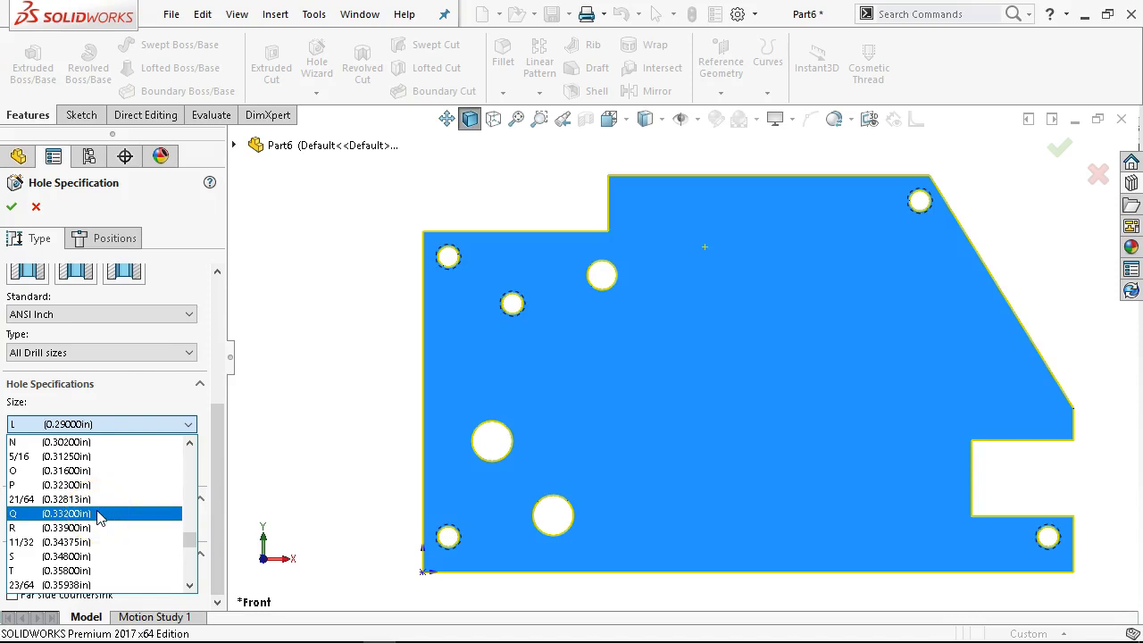
pyautogui.click(96, 503)
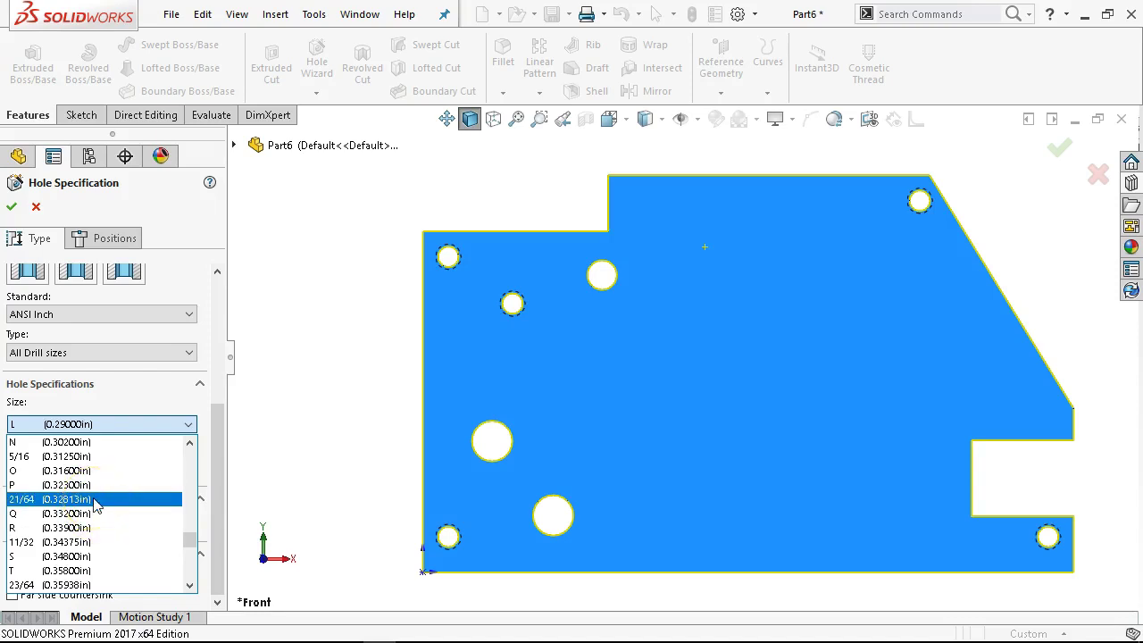
pyautogui.click(96, 504)
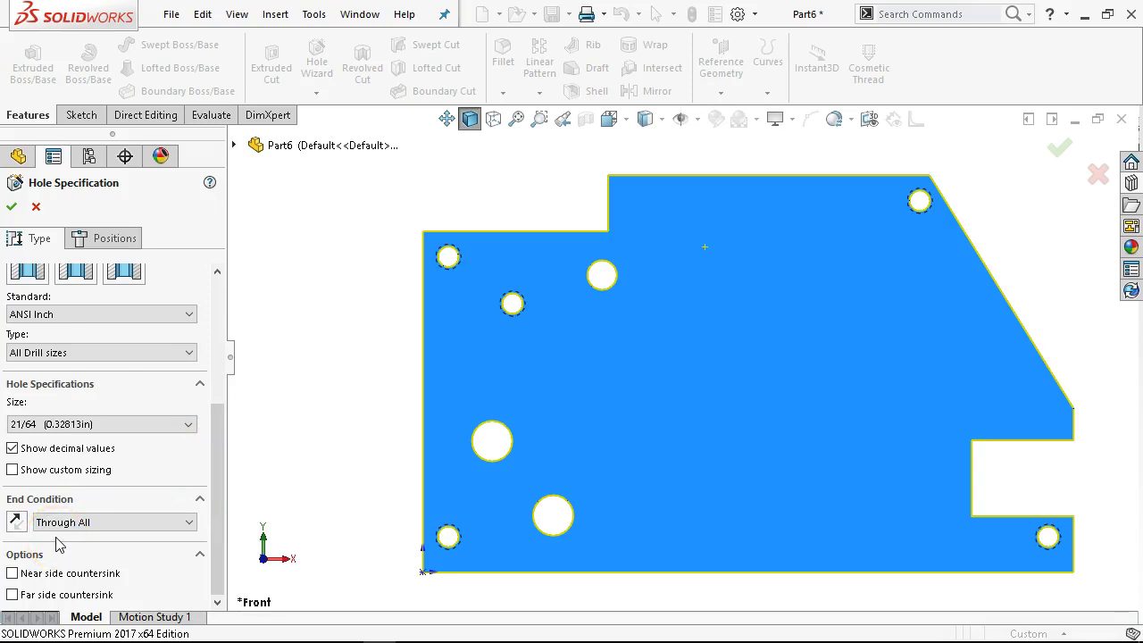
pyautogui.click(156, 290)
# - Place a hole point on the front face, up and right of the size L hole, and dimension it 2.66 in horizontally from the left edge
pyautogui.click(94, 238)
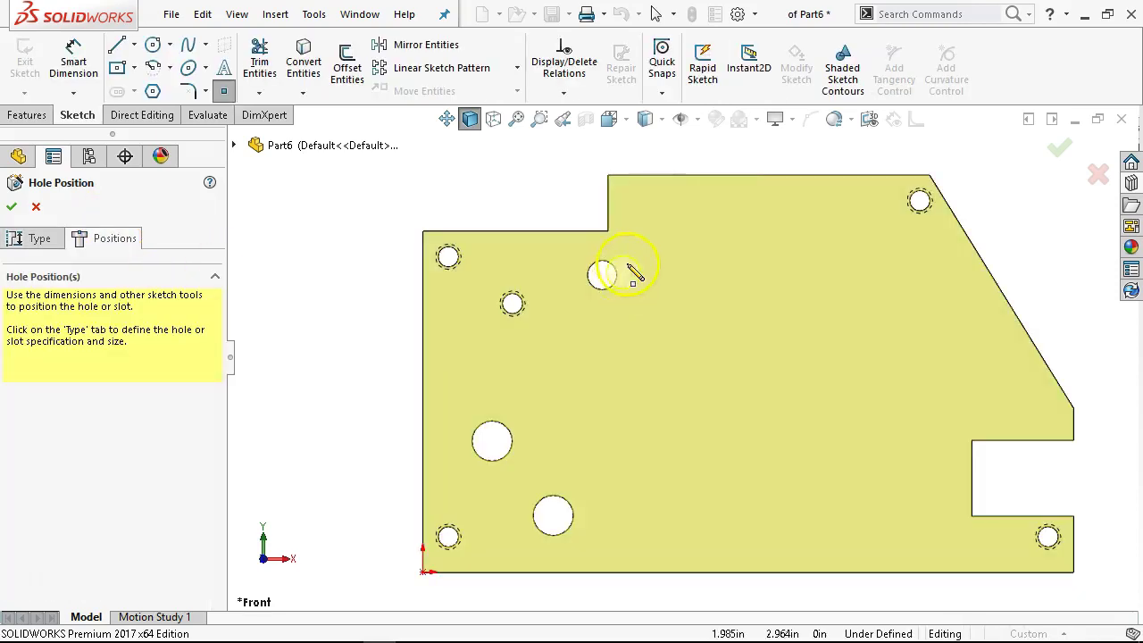
pyautogui.click(671, 249)
pyautogui.rightClick(756, 270)
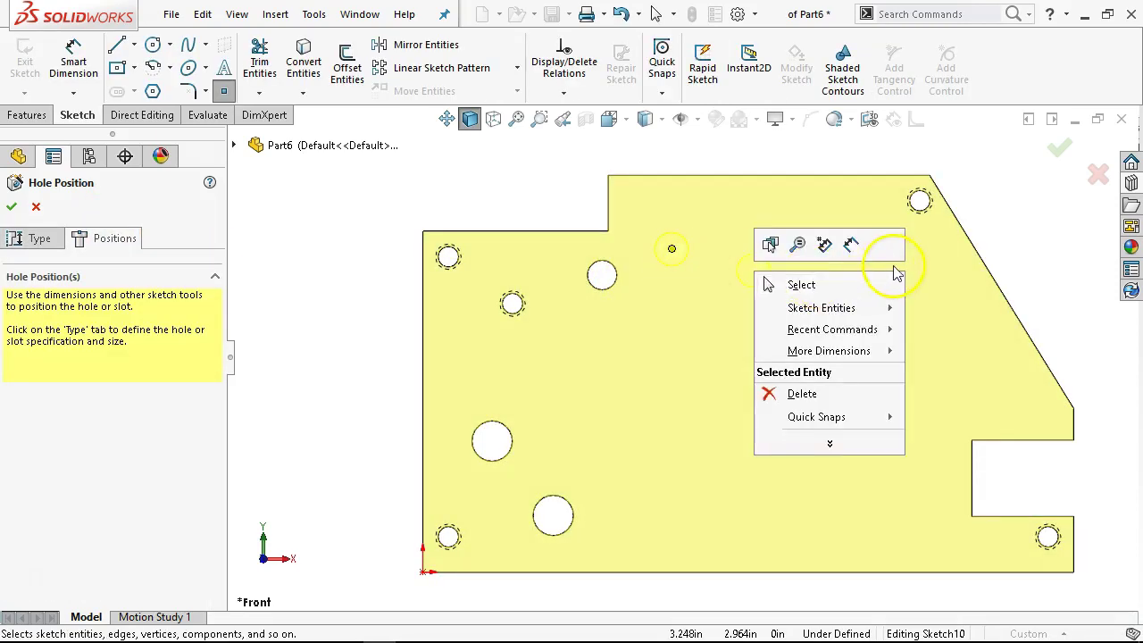
pyautogui.click(855, 241)
pyautogui.click(426, 352)
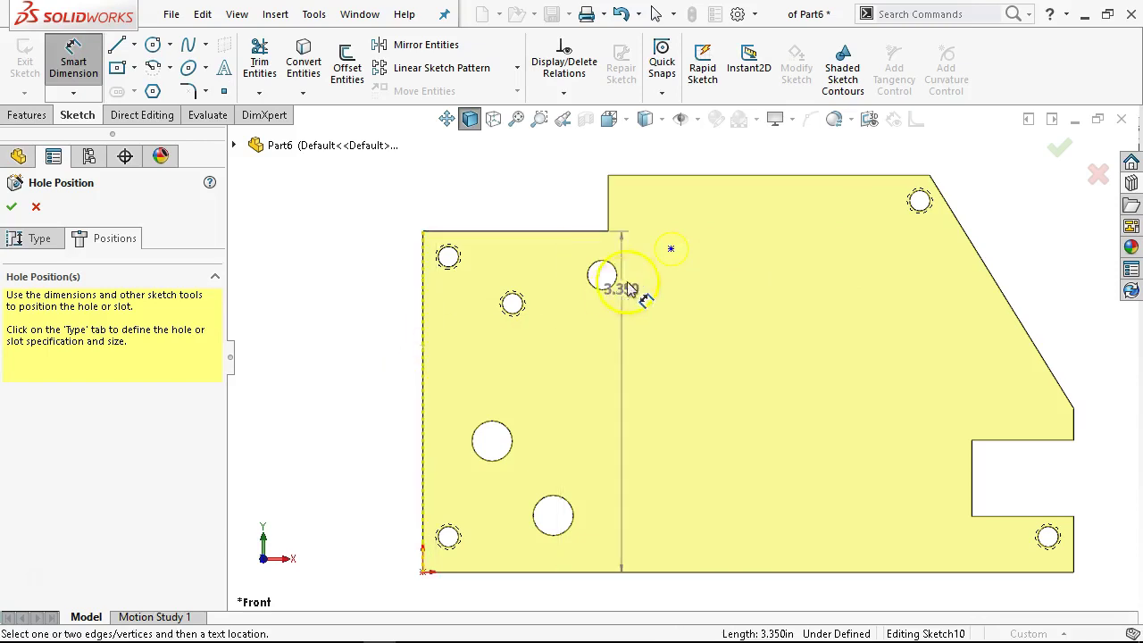
pyautogui.click(671, 250)
pyautogui.click(541, 175)
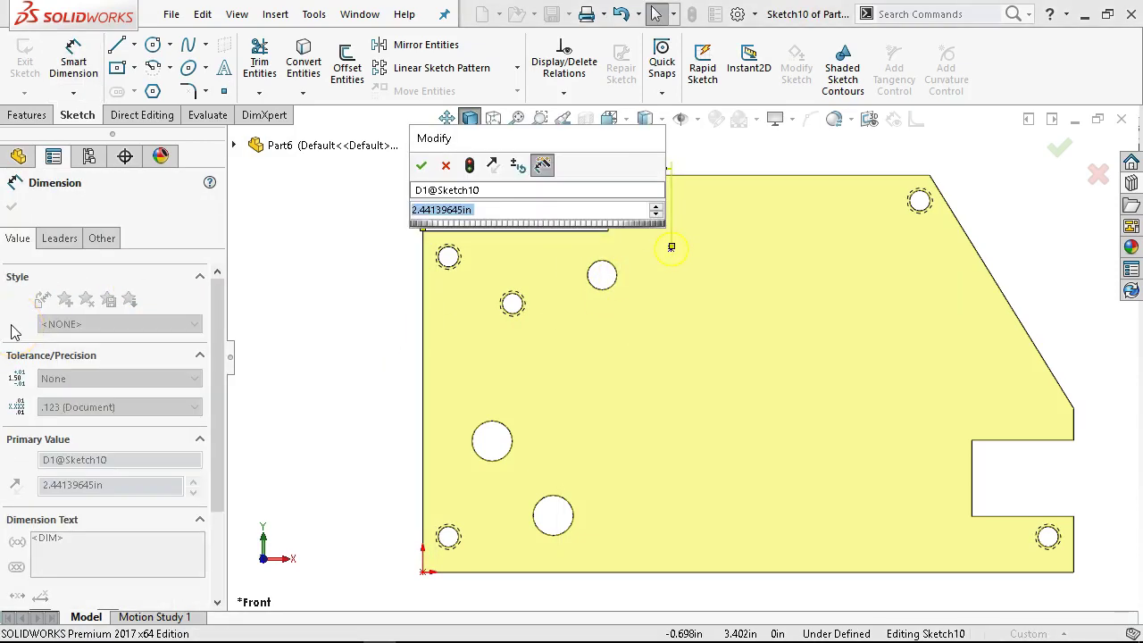
pyautogui.write('2.66')
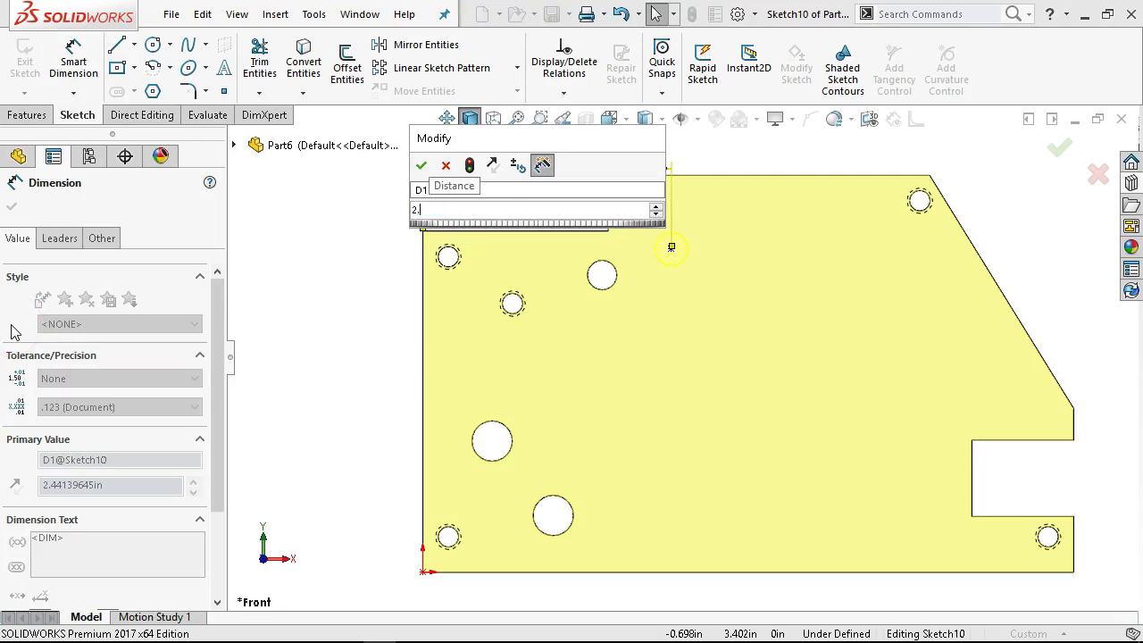
pyautogui.press('Return')
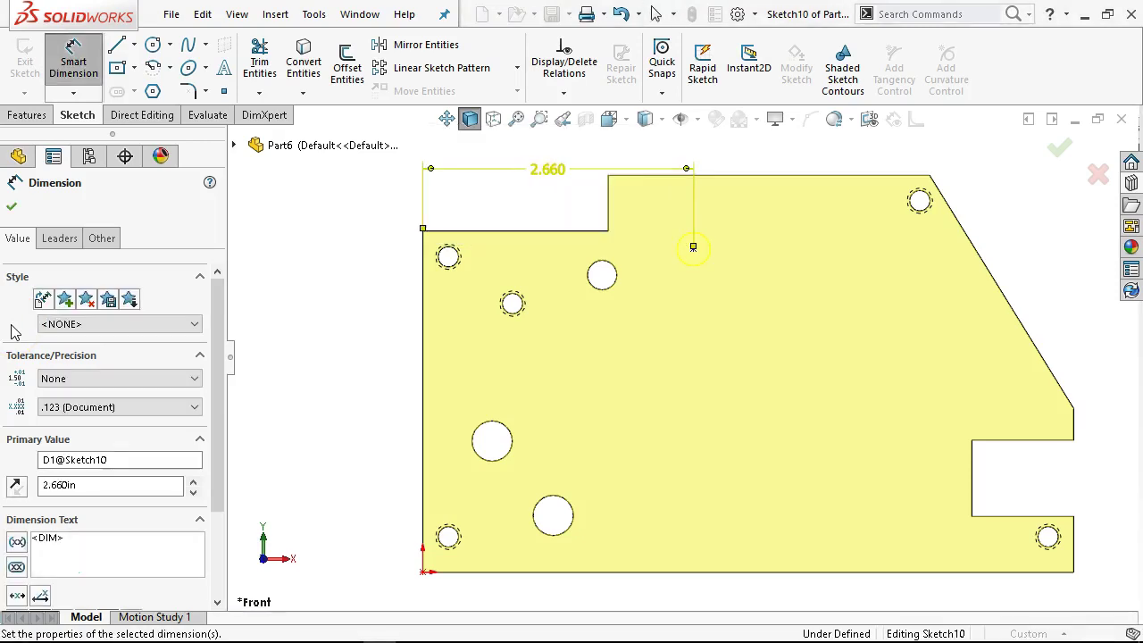
# - Dimension the hole point 3.16 in above the plate's bottom edge and finish the 21/64 hole
pyautogui.click(707, 572)
pyautogui.click(693, 248)
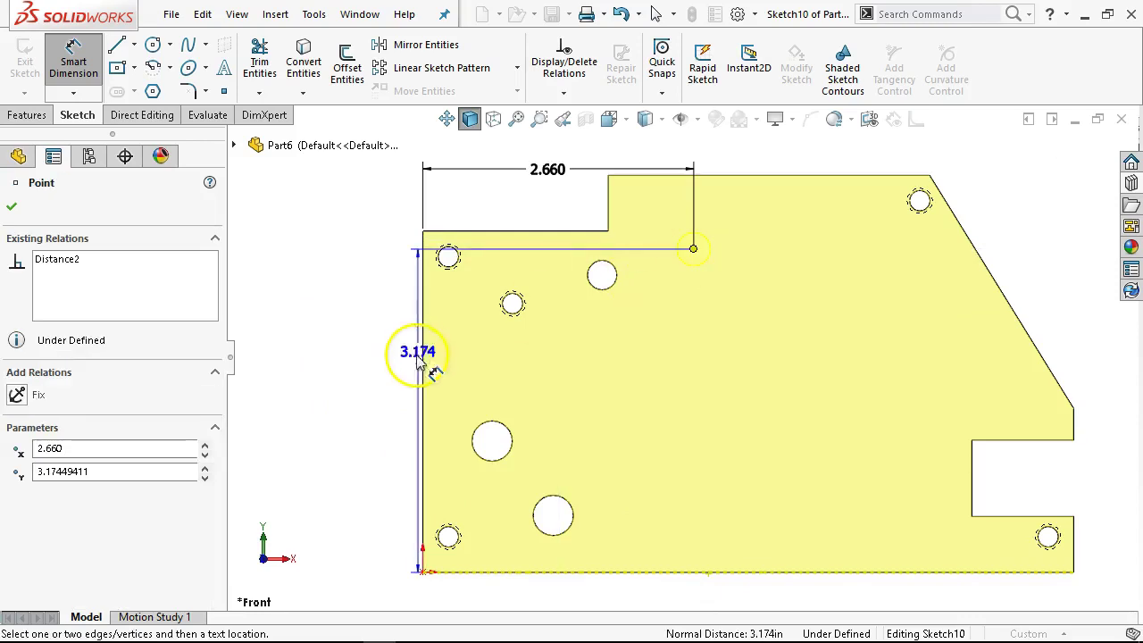
pyautogui.click(408, 365)
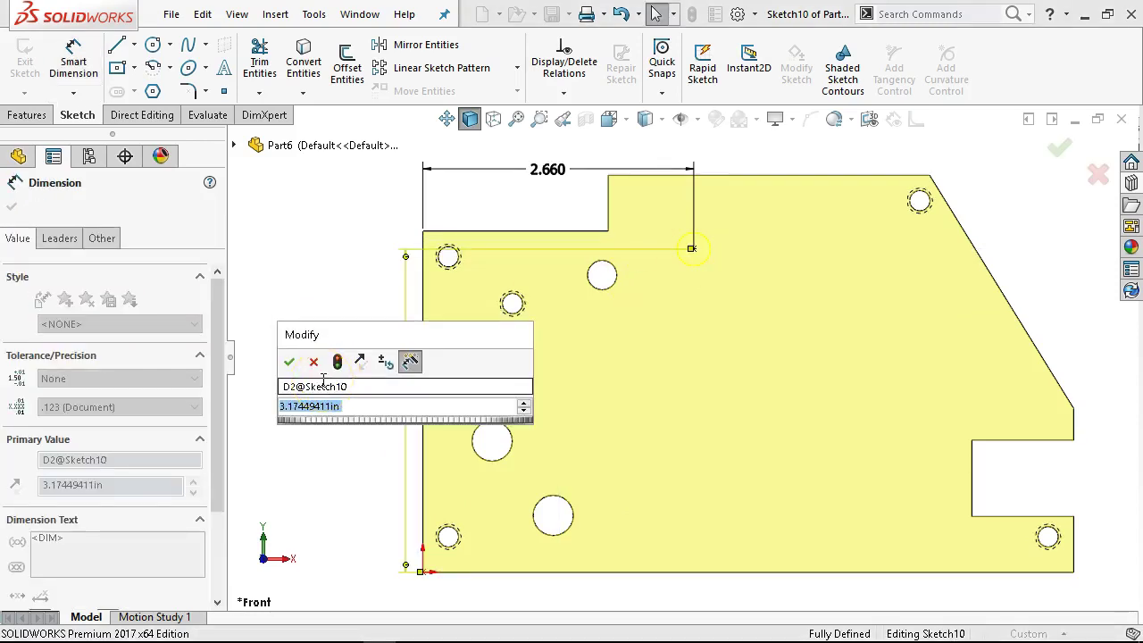
pyautogui.write('3.1')
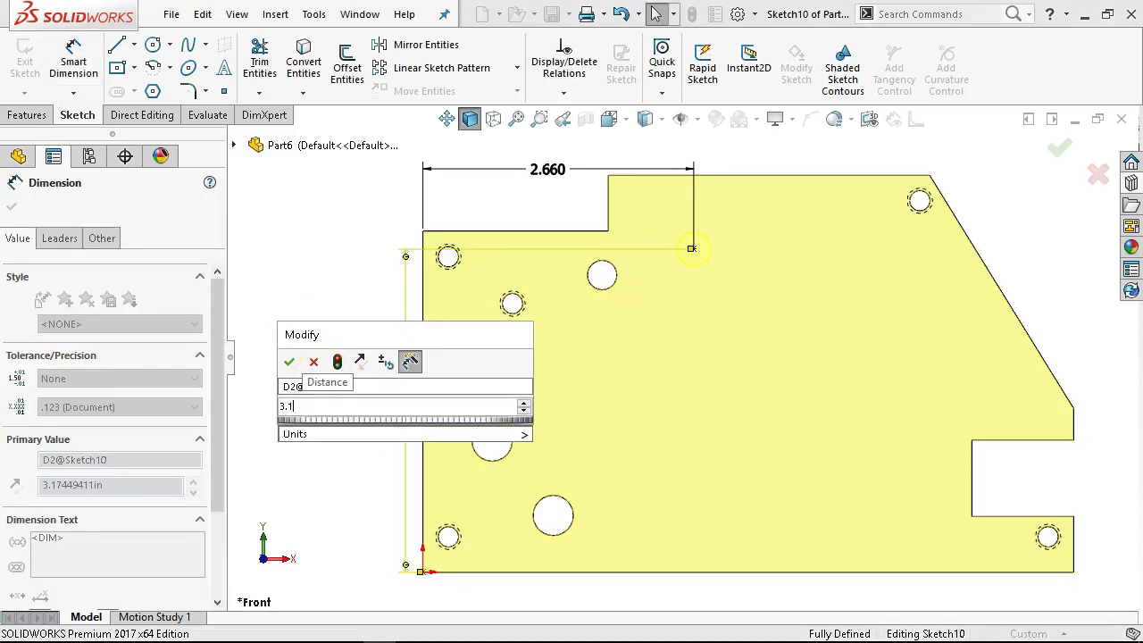
pyautogui.write('6')
pyautogui.press('Return')
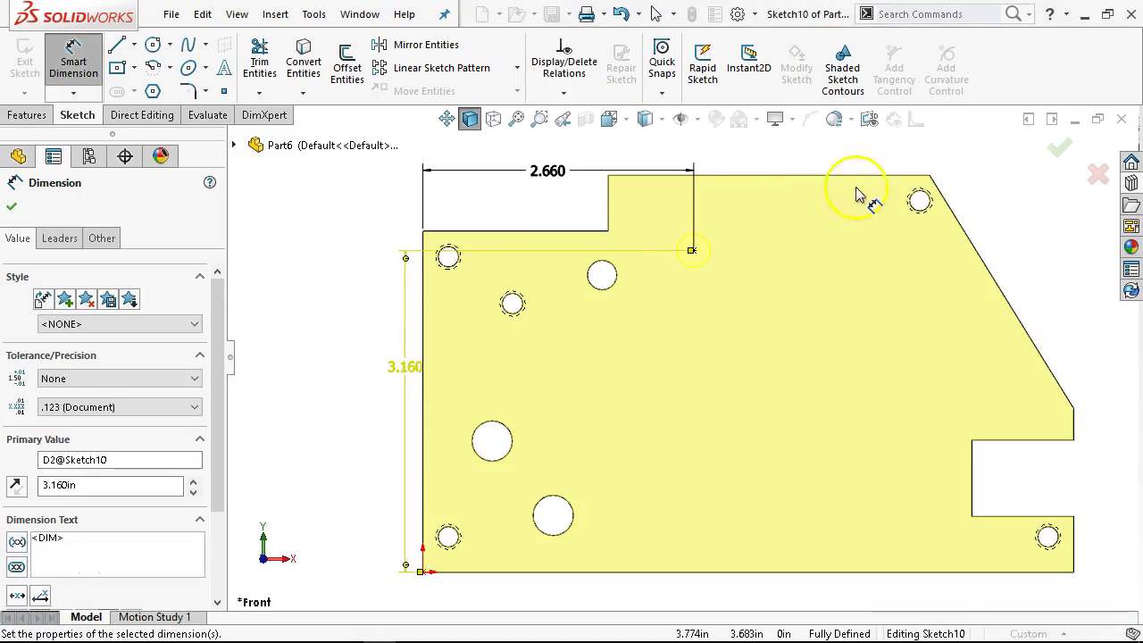
pyautogui.click(1060, 148)
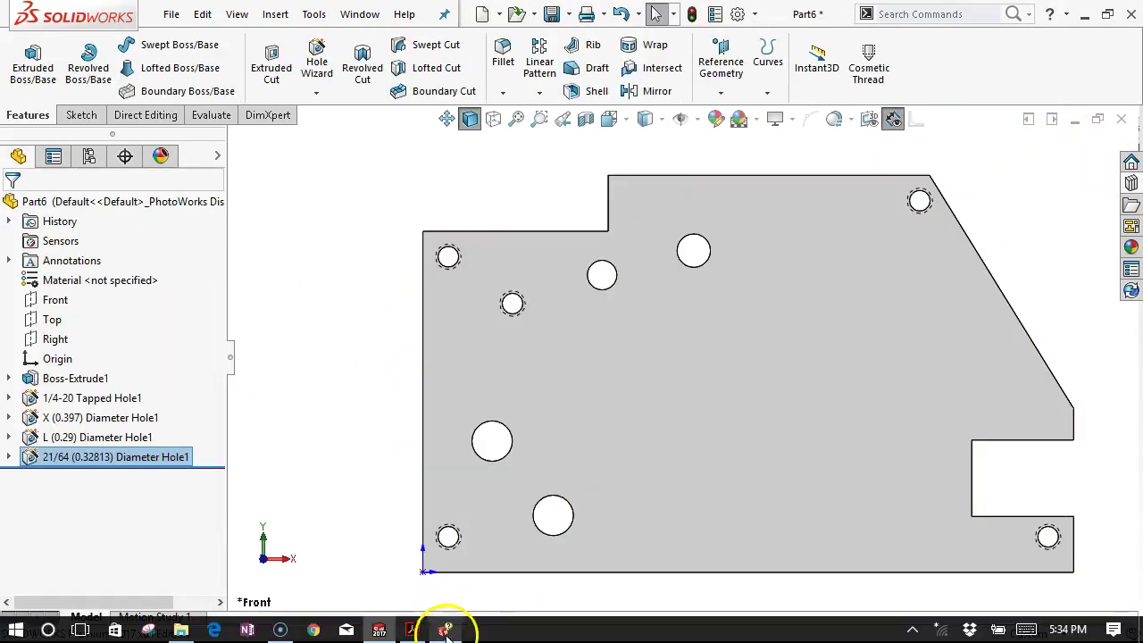
# - Consult the hole table in Acrobat, return to SOLIDWORKS and start a Hole Wizard hole on the front face with drill size 27/64 (0.42188in)
pyautogui.click(413, 631)
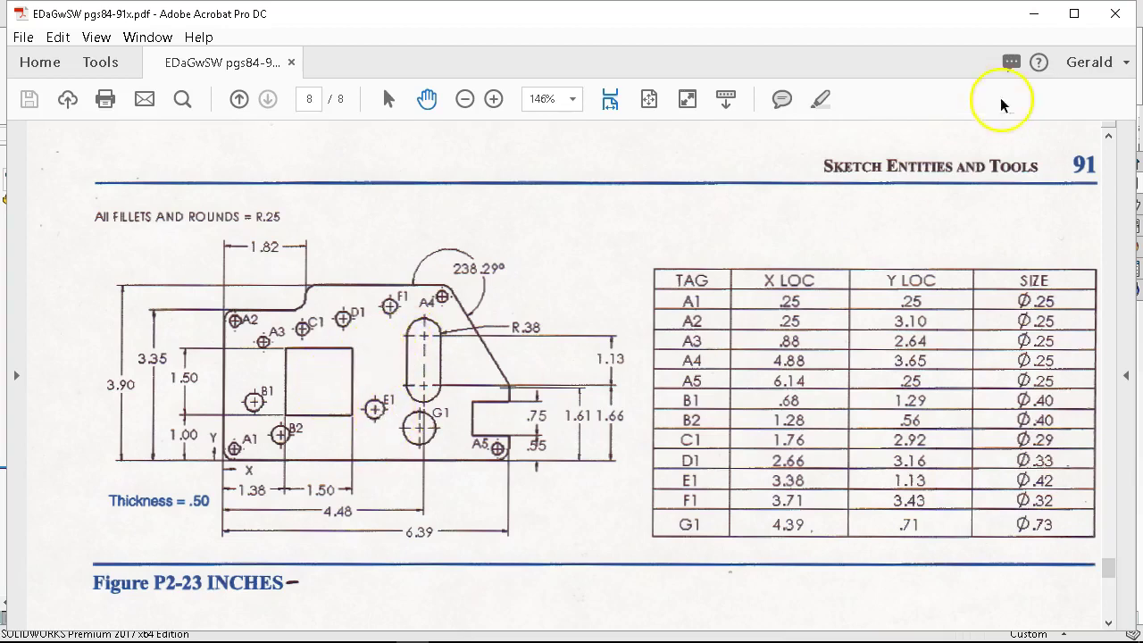
pyautogui.click(1033, 14)
pyautogui.click(772, 460)
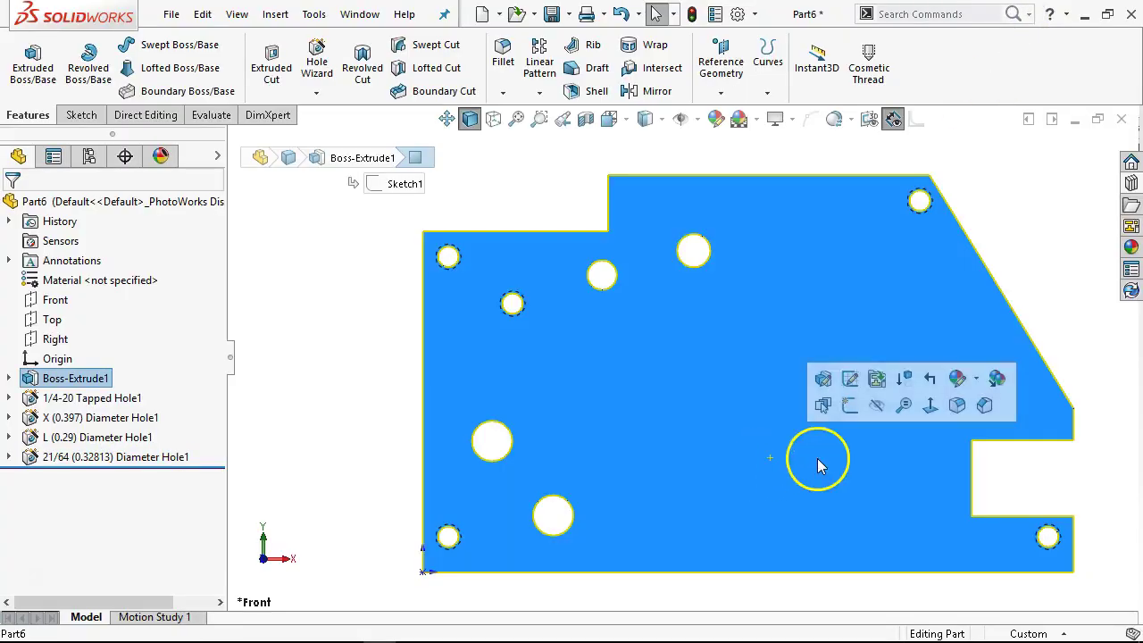
pyautogui.press('s')
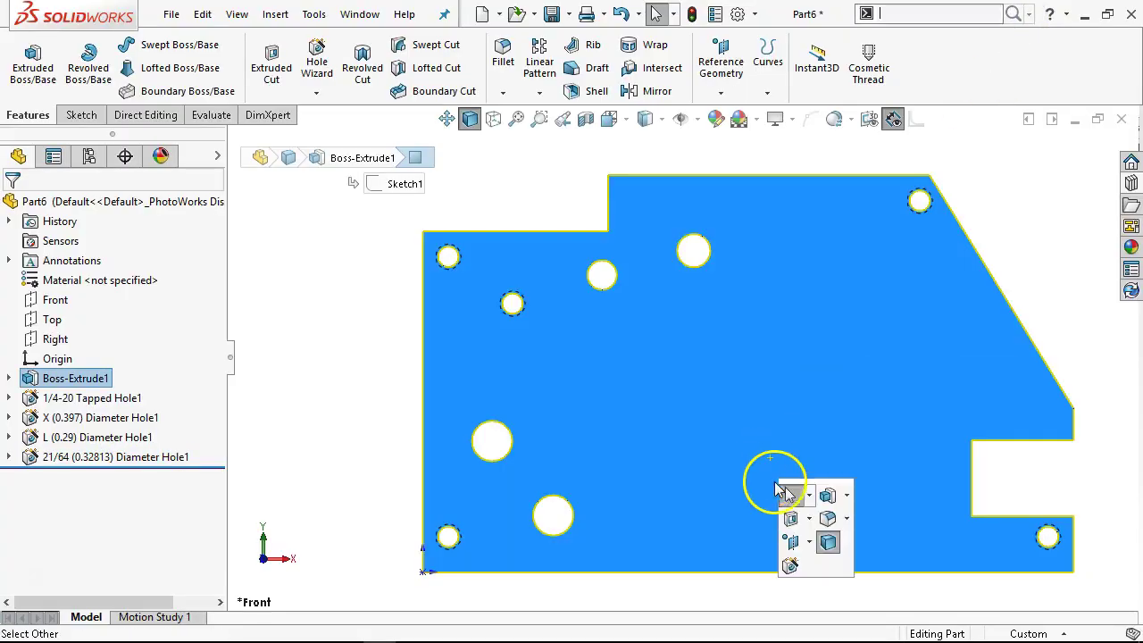
pyautogui.click(792, 559)
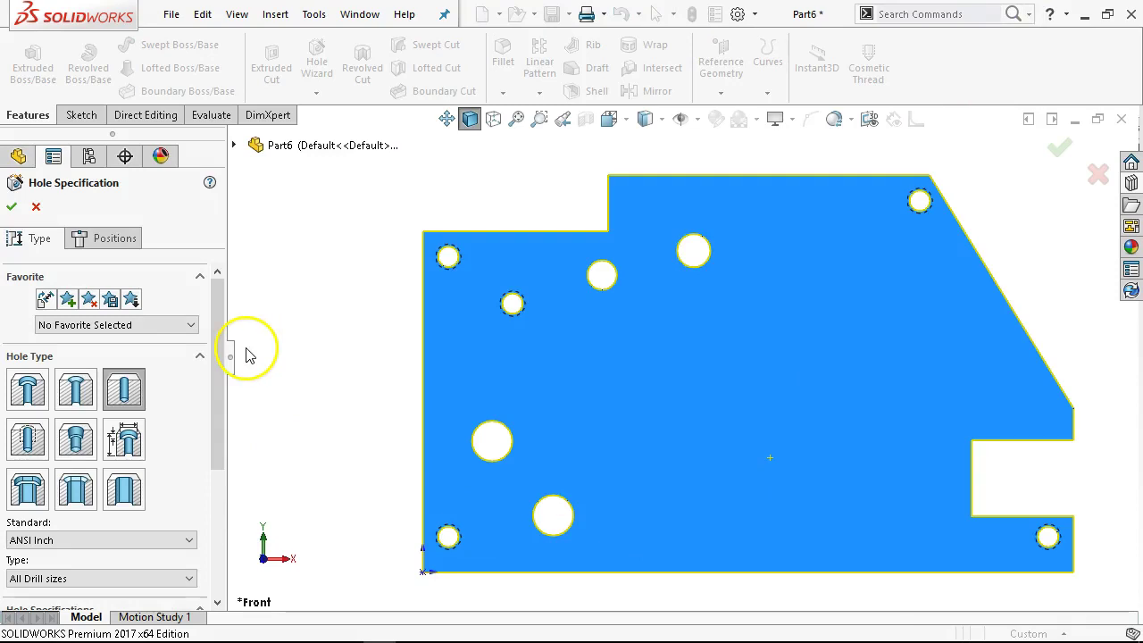
pyautogui.moveTo(218, 376); pyautogui.dragTo(247, 518)
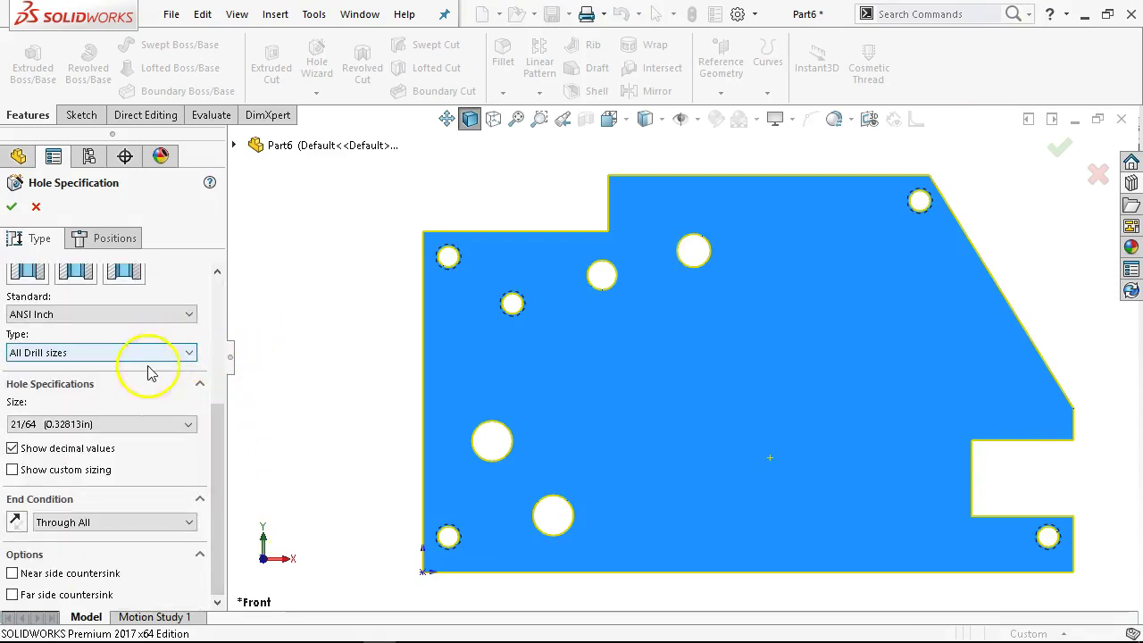
pyautogui.click(183, 424)
pyautogui.scroll(-4, 146, 497)
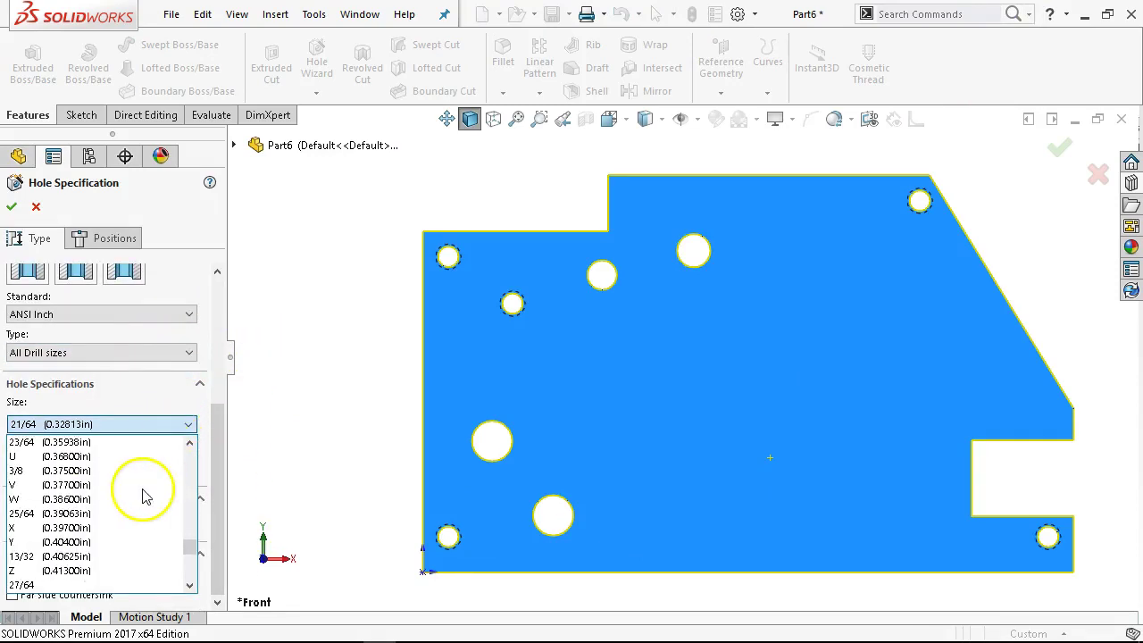
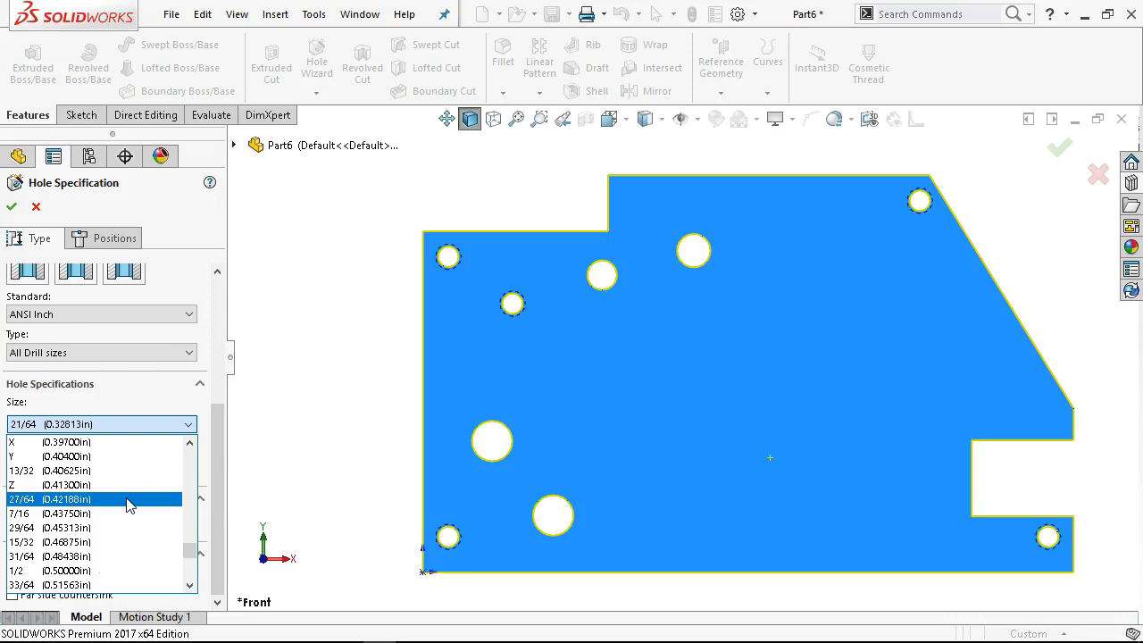
pyautogui.click(109, 502)
pyautogui.click(94, 506)
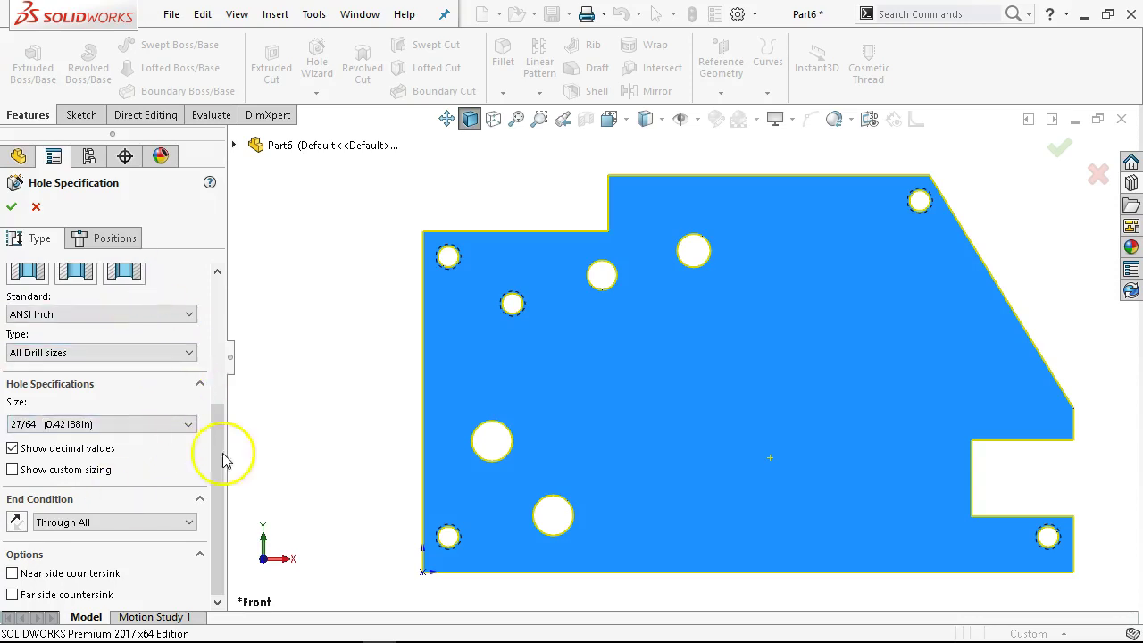
# - Place a hole point on the front face's lower area, left of the notch, and dimension it 3.38 in horizontally from the left edge
pyautogui.click(102, 241)
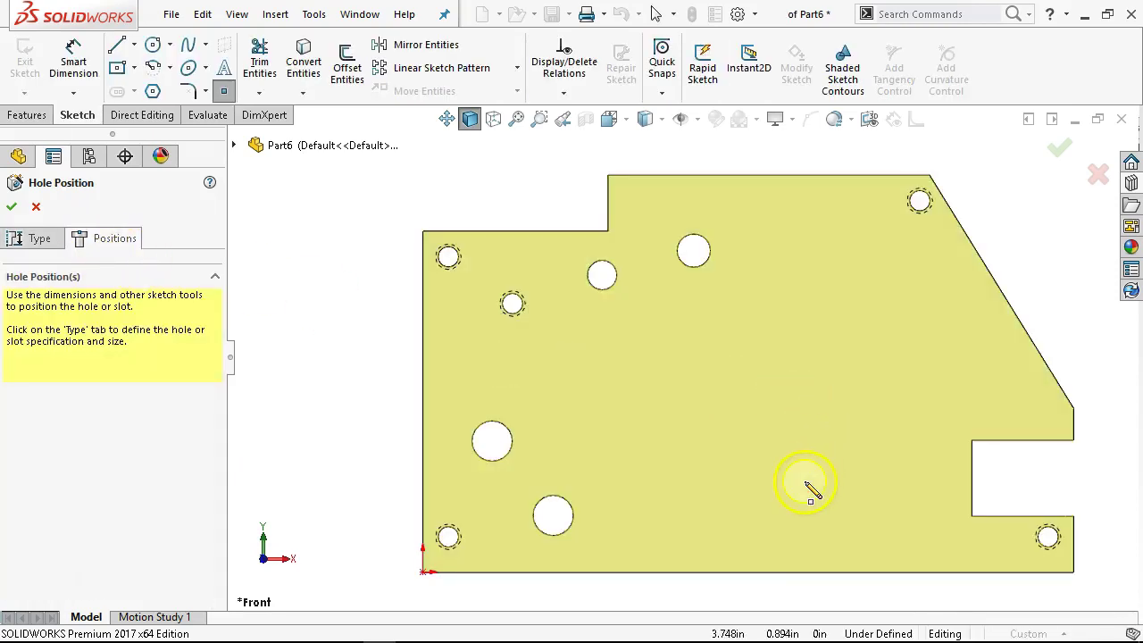
pyautogui.click(794, 475)
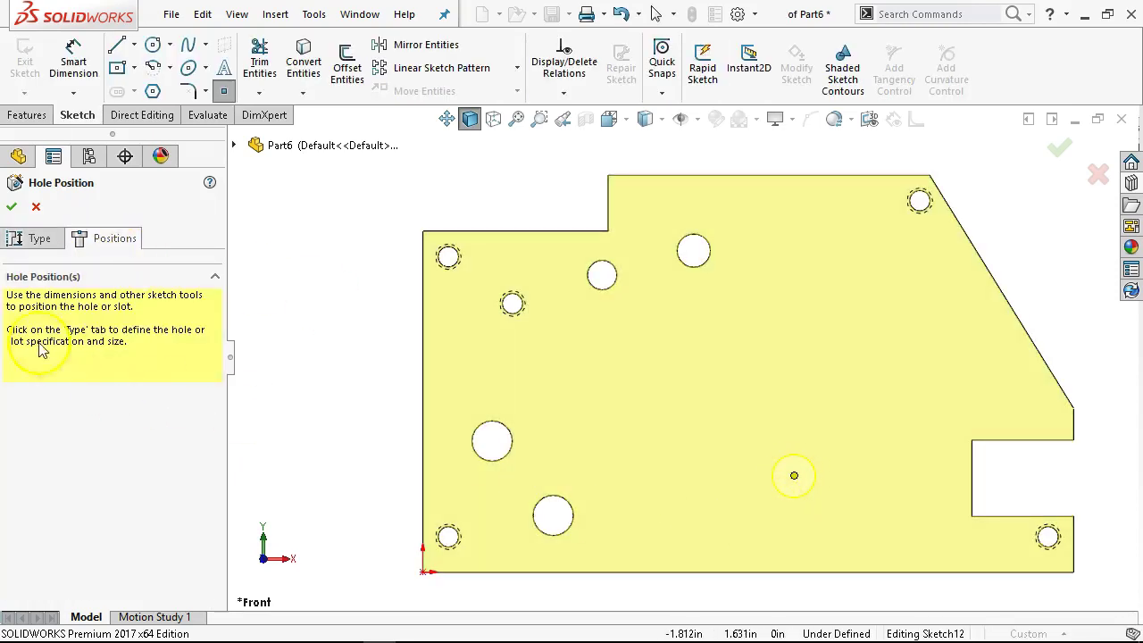
pyautogui.rightClick(302, 266)
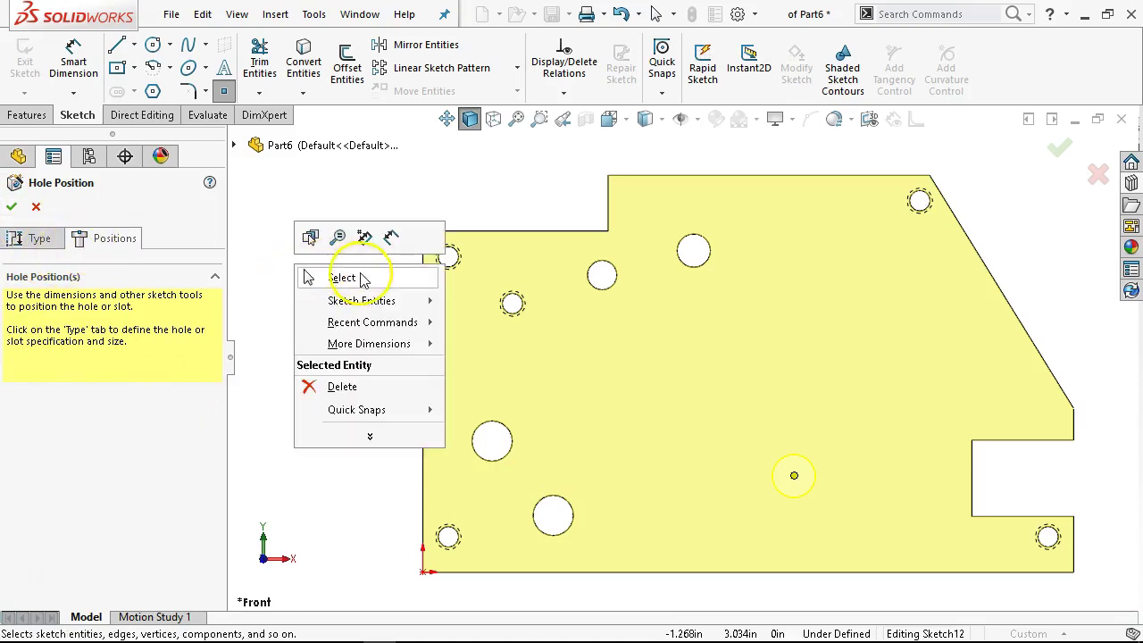
pyautogui.click(390, 237)
pyautogui.click(426, 483)
pyautogui.click(794, 476)
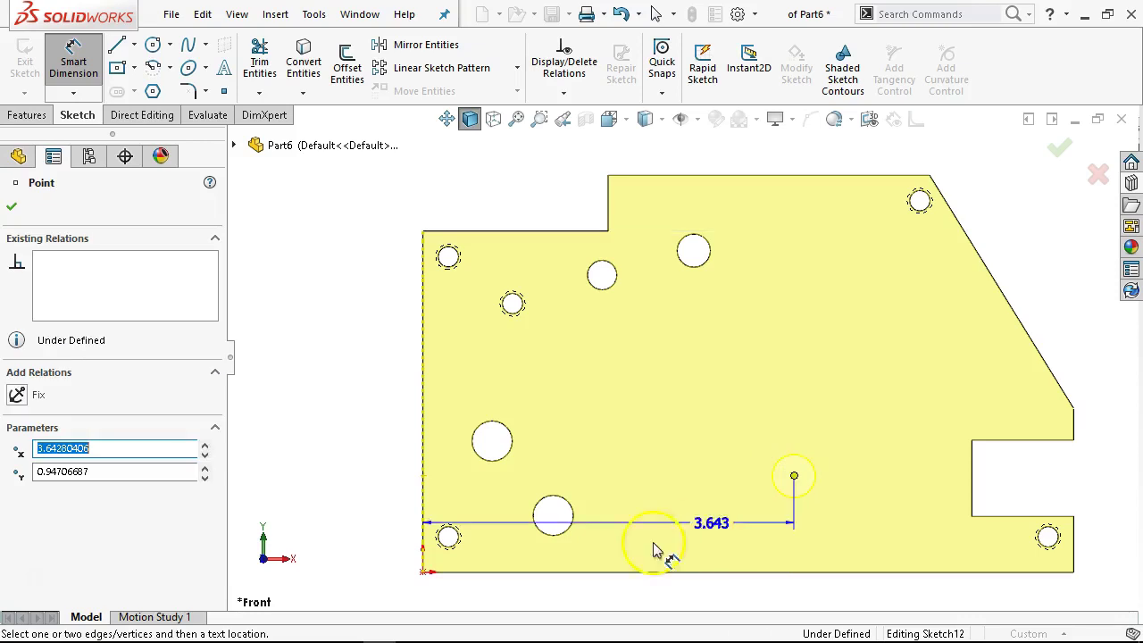
pyautogui.scroll(2, 655, 549)
pyautogui.click(624, 571)
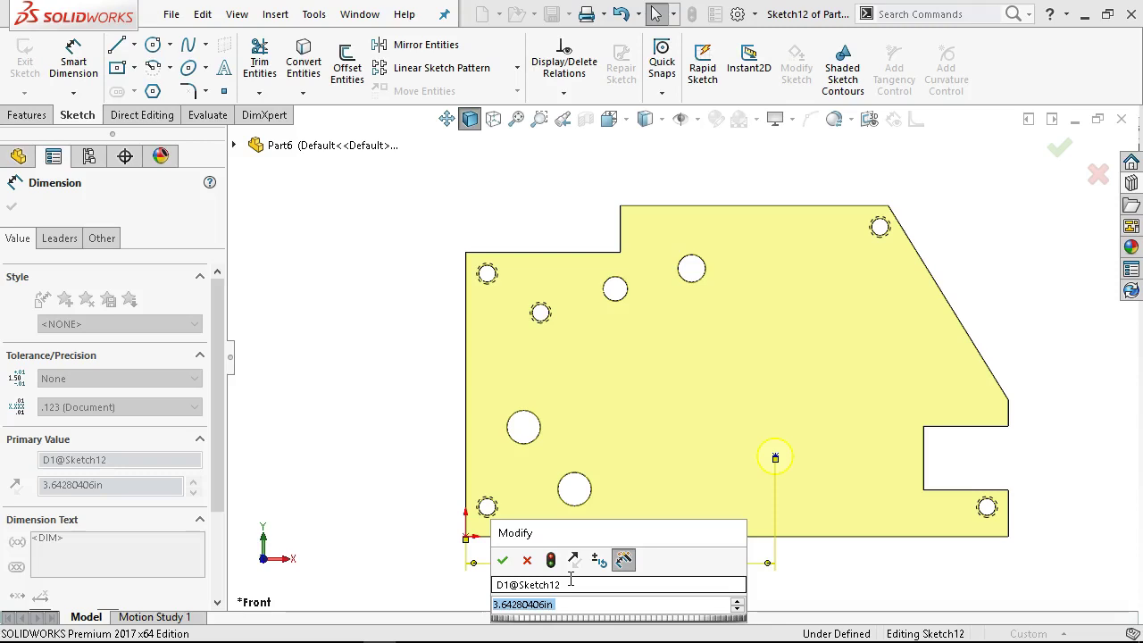
pyautogui.write('3.38')
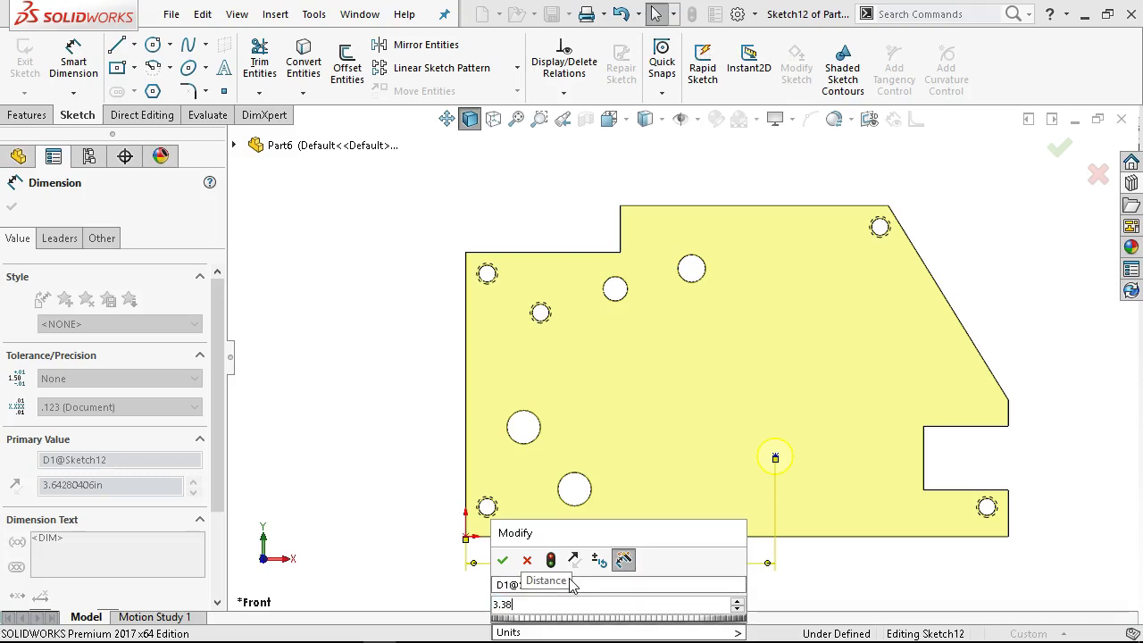
pyautogui.press('Return')
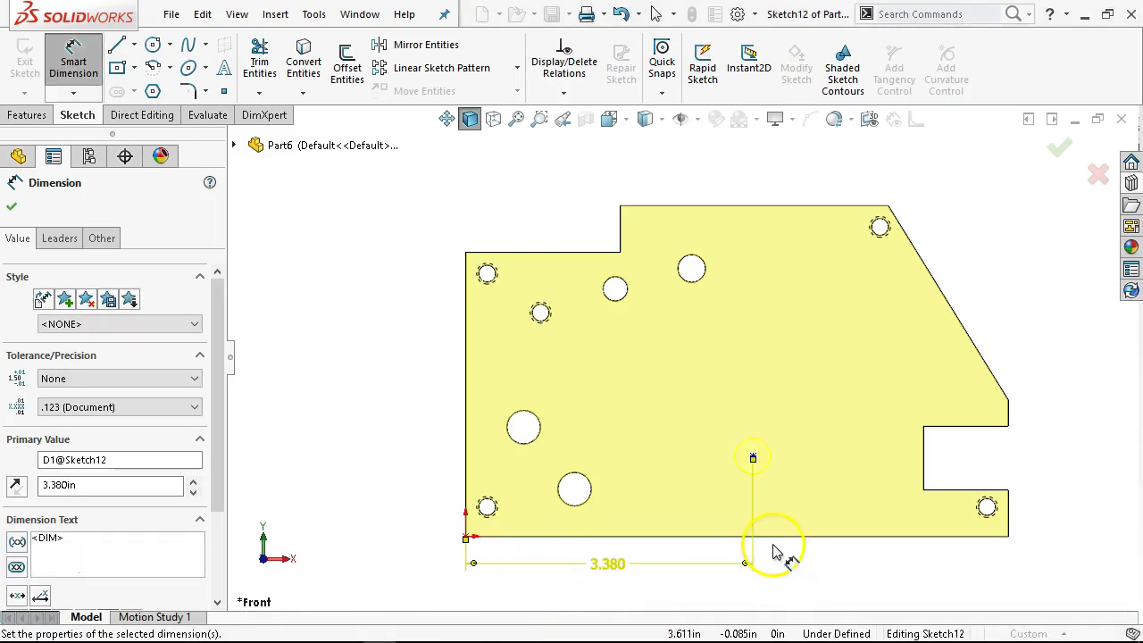
# - Dimension the hole point 1.13 in above the plate's bottom edge and finish the 27/64 hole
pyautogui.click(764, 537)
pyautogui.click(753, 456)
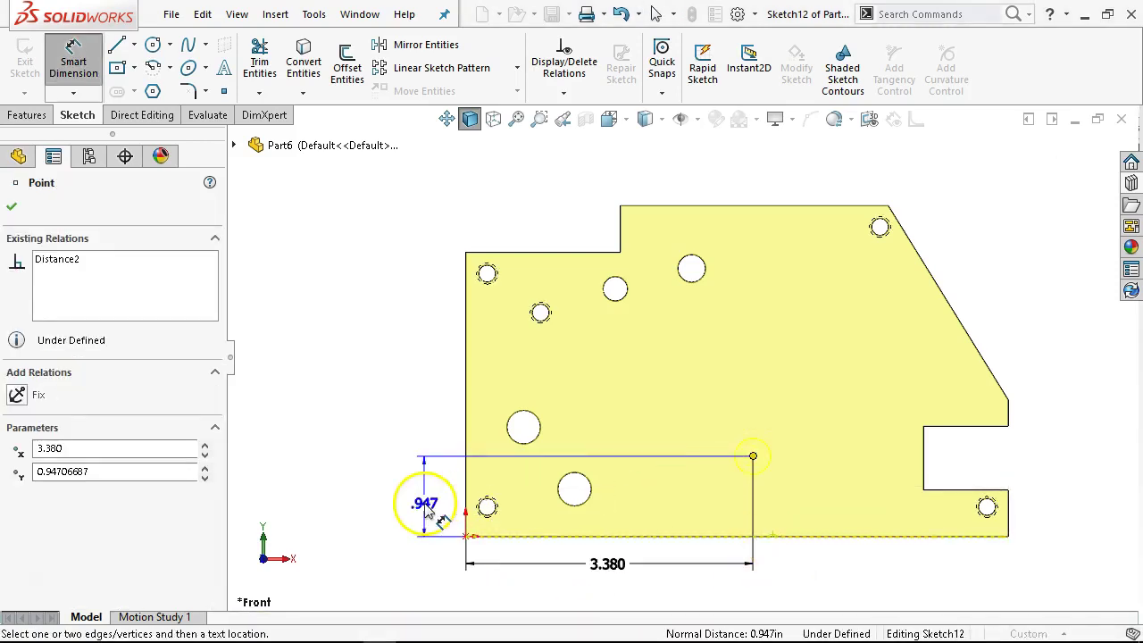
pyautogui.click(428, 511)
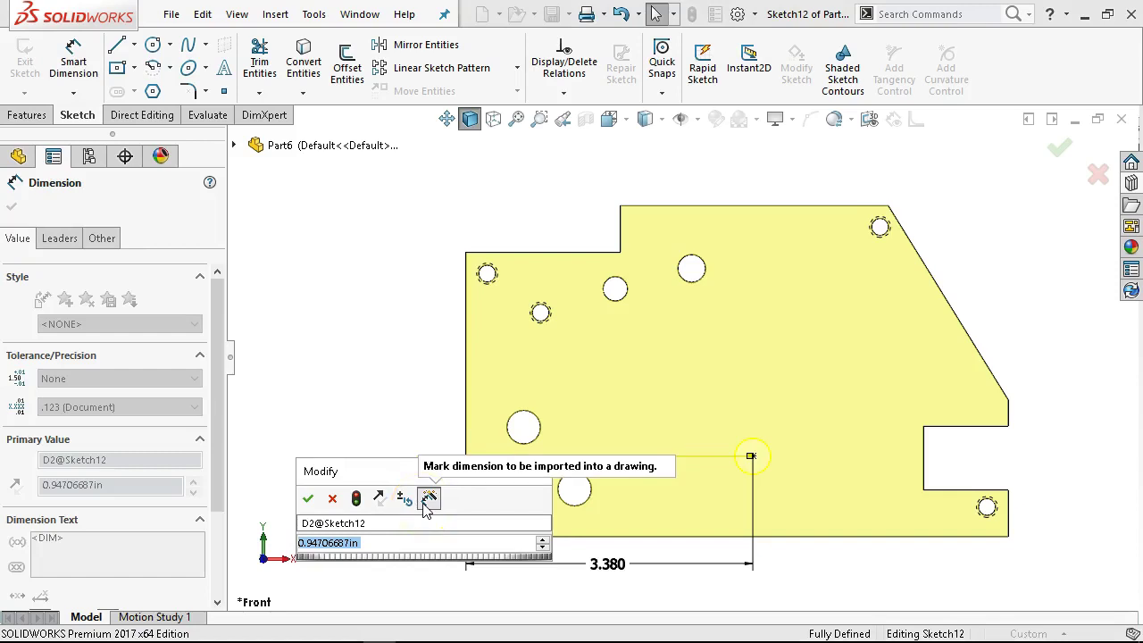
pyautogui.write('1.1')
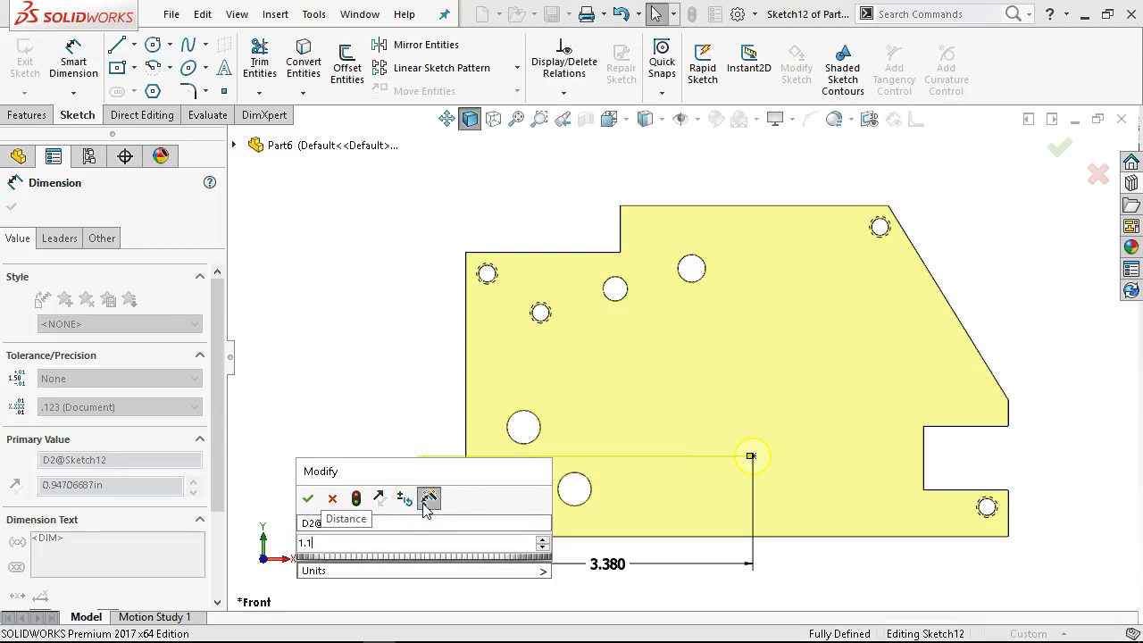
pyautogui.write('3')
pyautogui.press('Return')
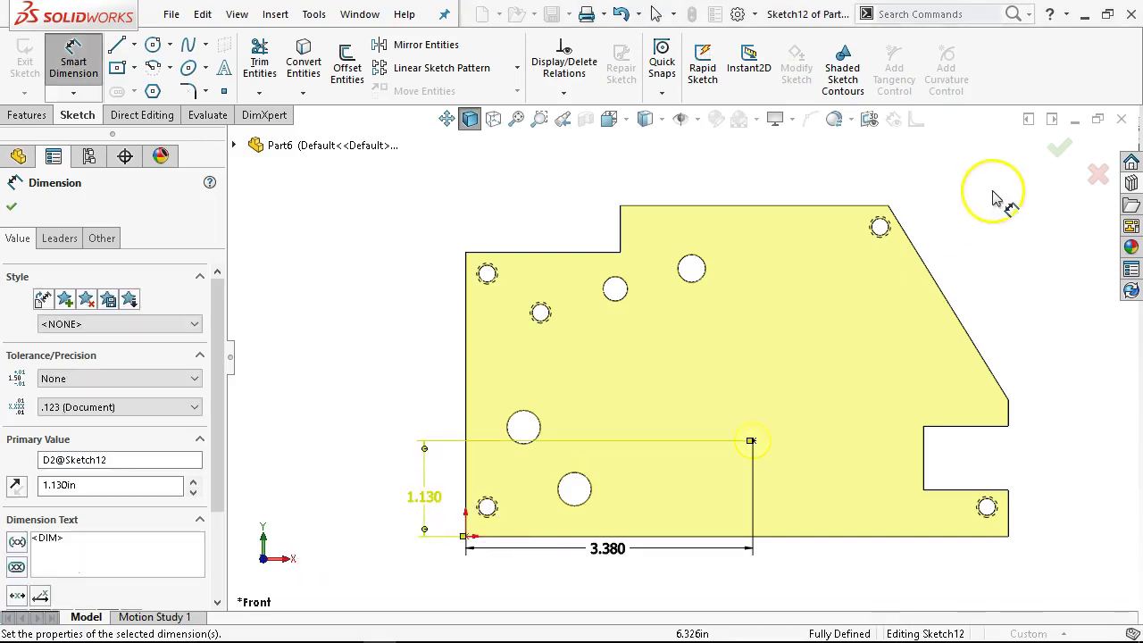
pyautogui.click(1052, 150)
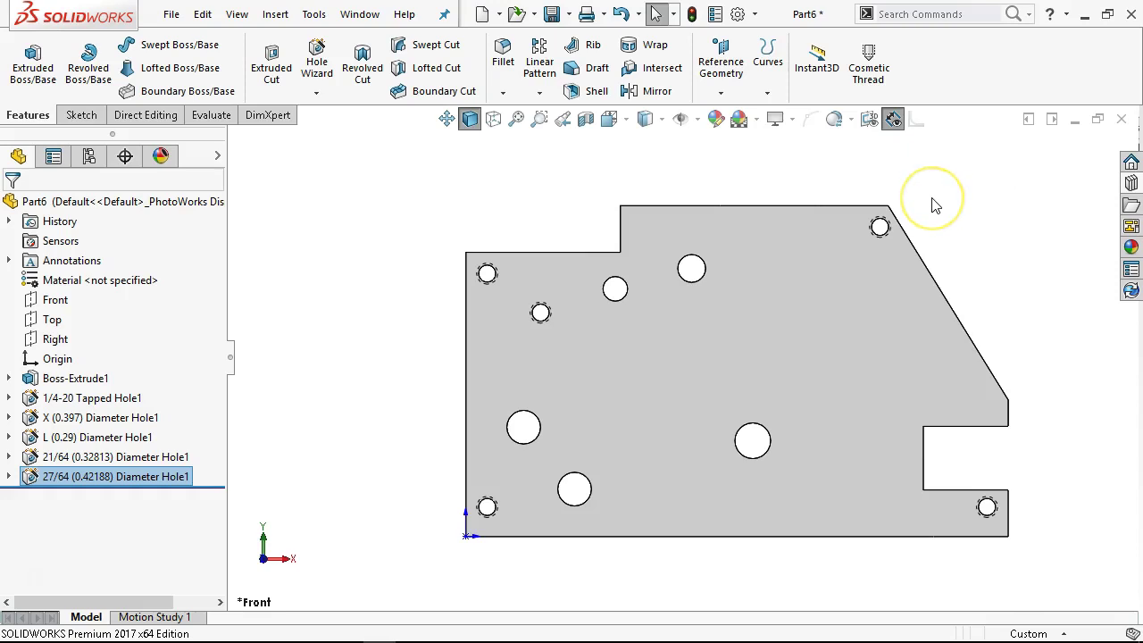
# - Consult the Figure P2-23 hole table in Acrobat for the next hole's position and size, then return to SOLIDWORKS
pyautogui.click(613, 283)
pyautogui.click(455, 365)
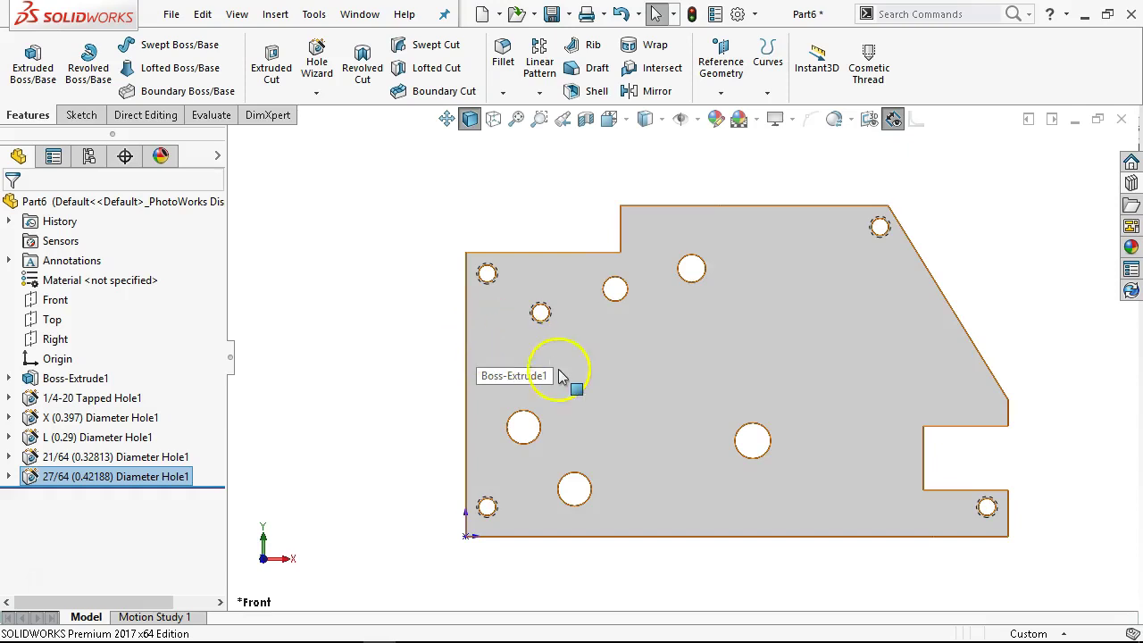
pyautogui.moveTo(459, 625)
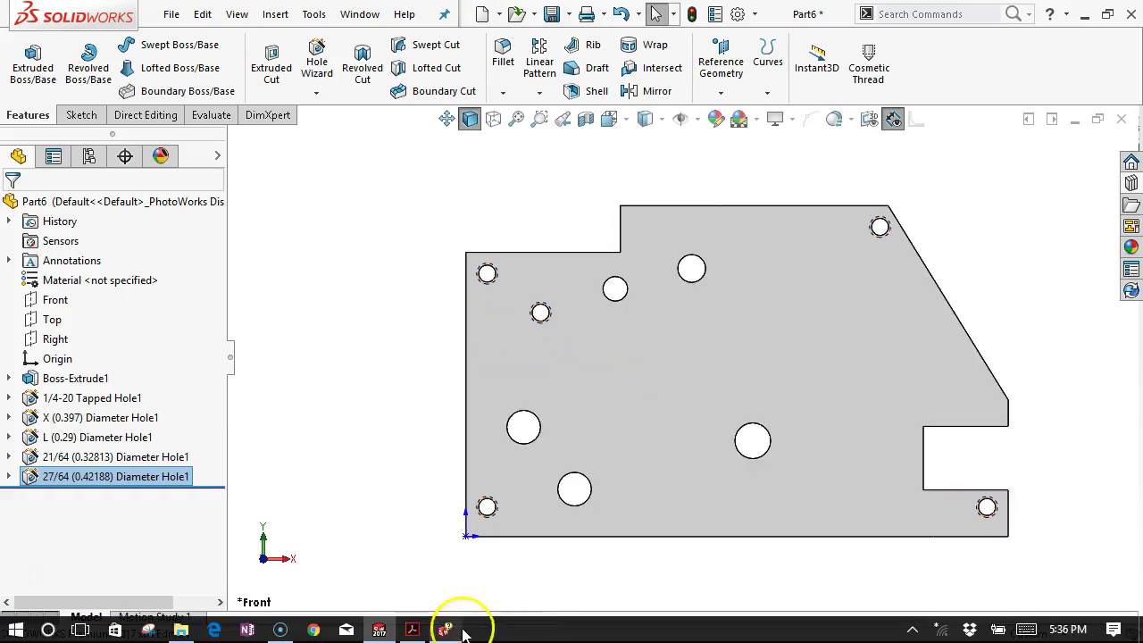
pyautogui.click(411, 630)
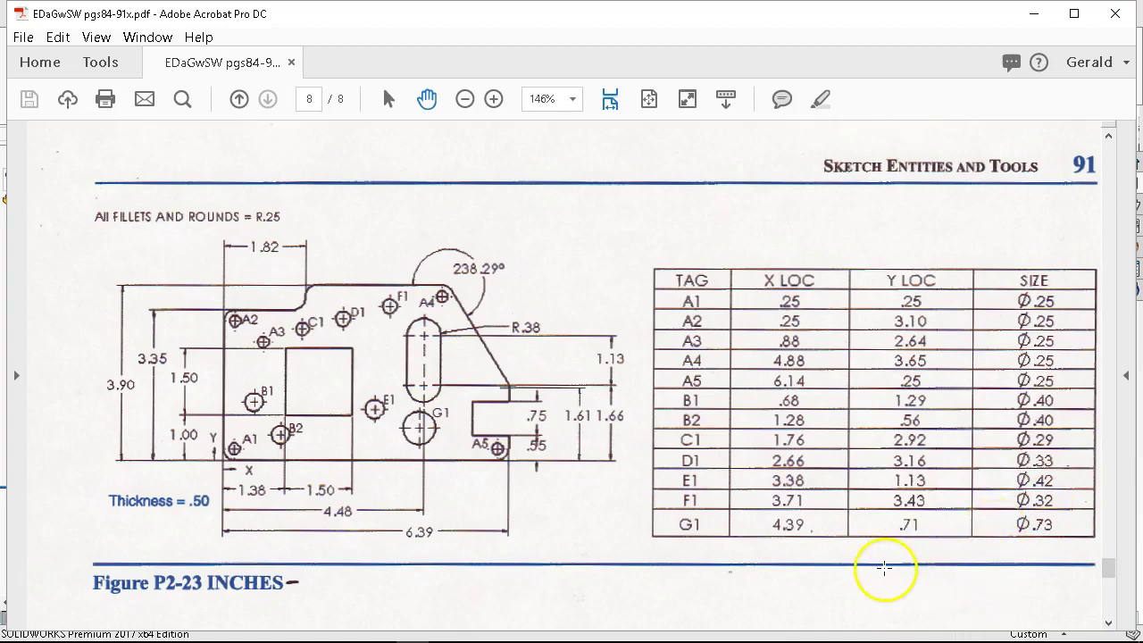
pyautogui.click(1034, 14)
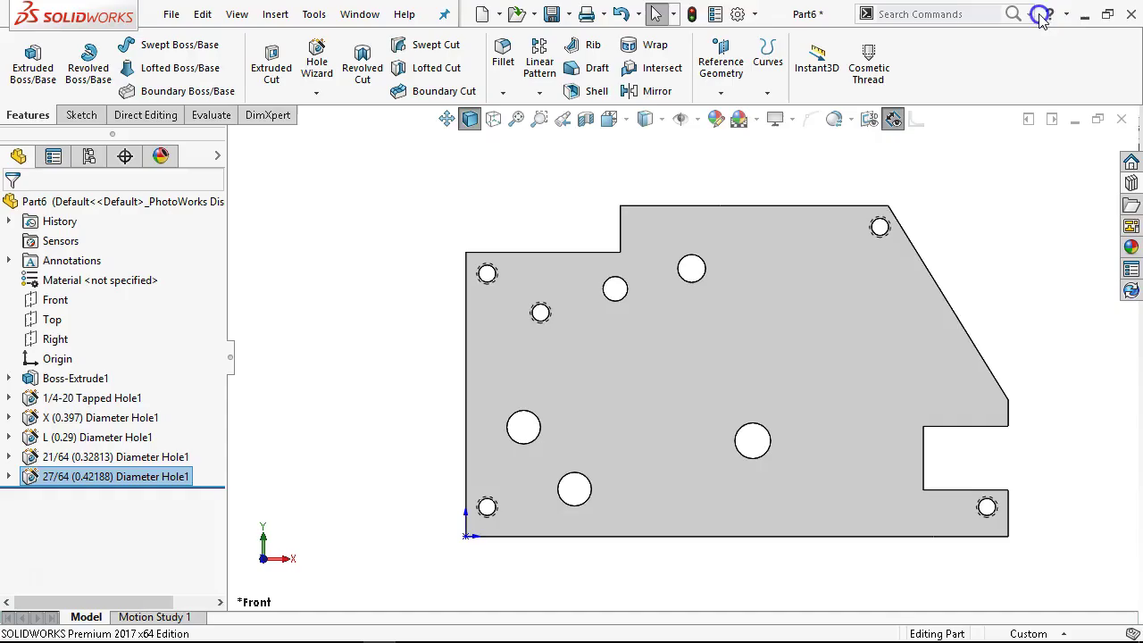
pyautogui.click(811, 258)
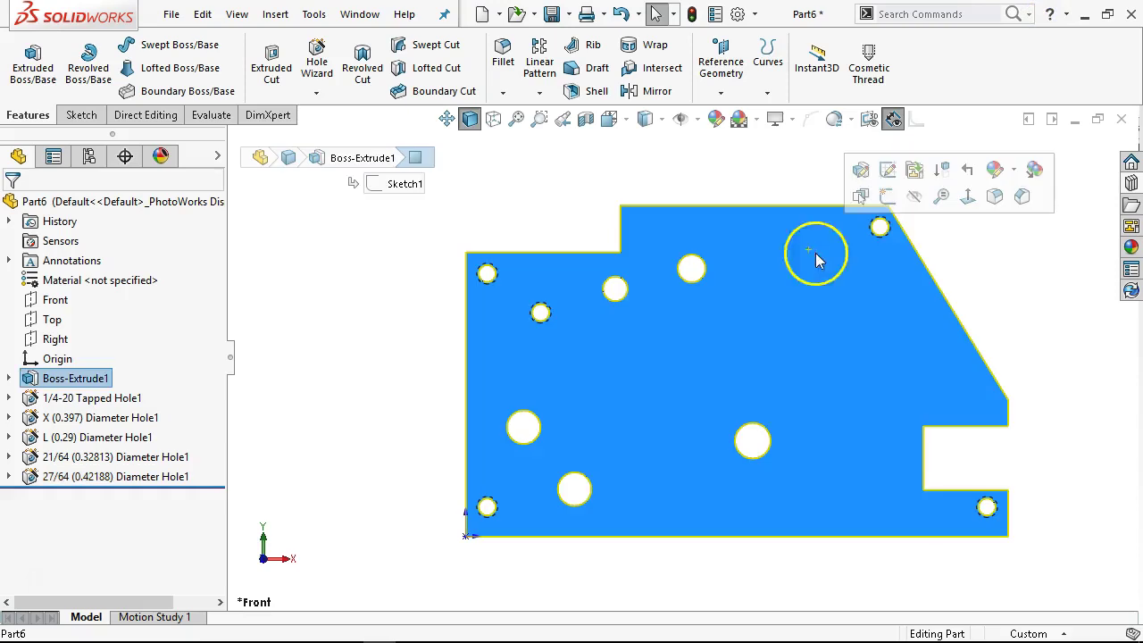
pyautogui.click(887, 198)
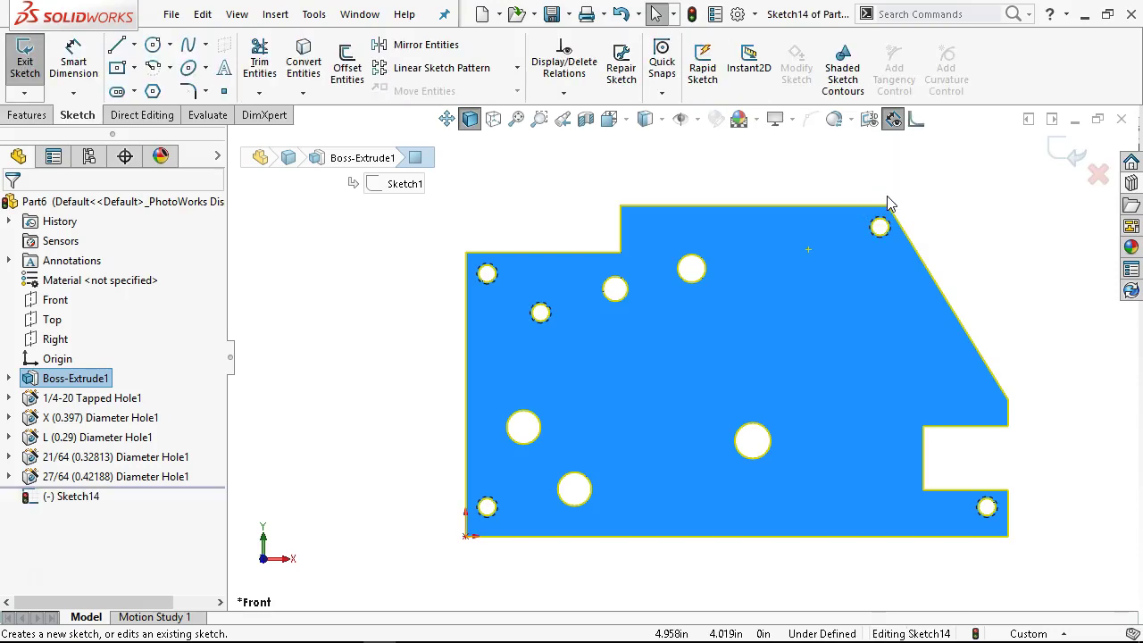
pyautogui.click(1104, 177)
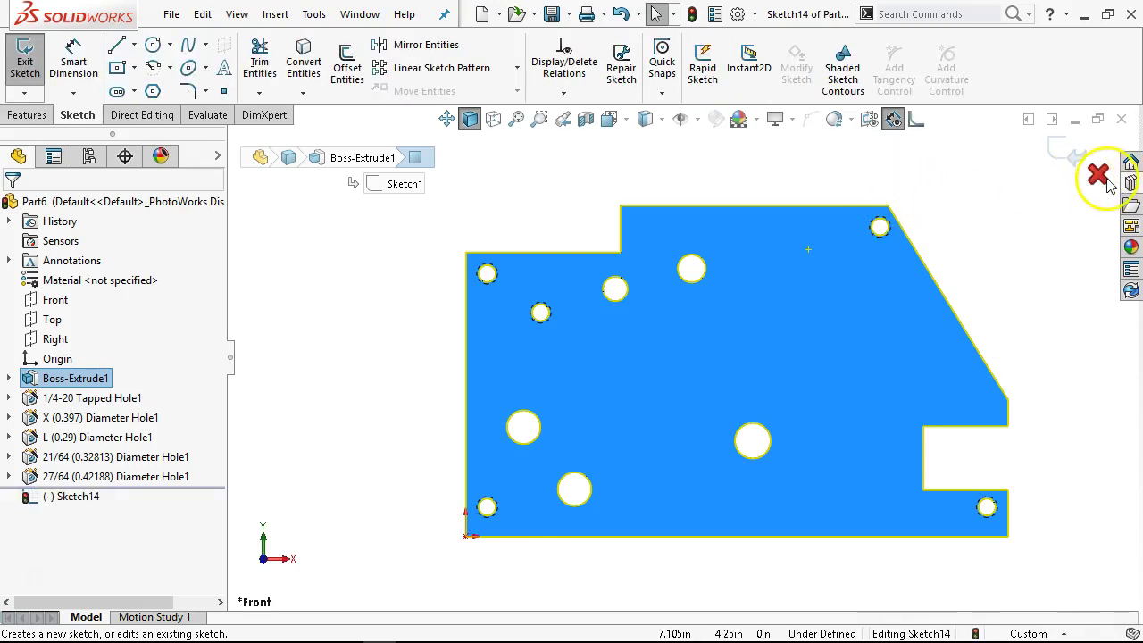
pyautogui.click(661, 343)
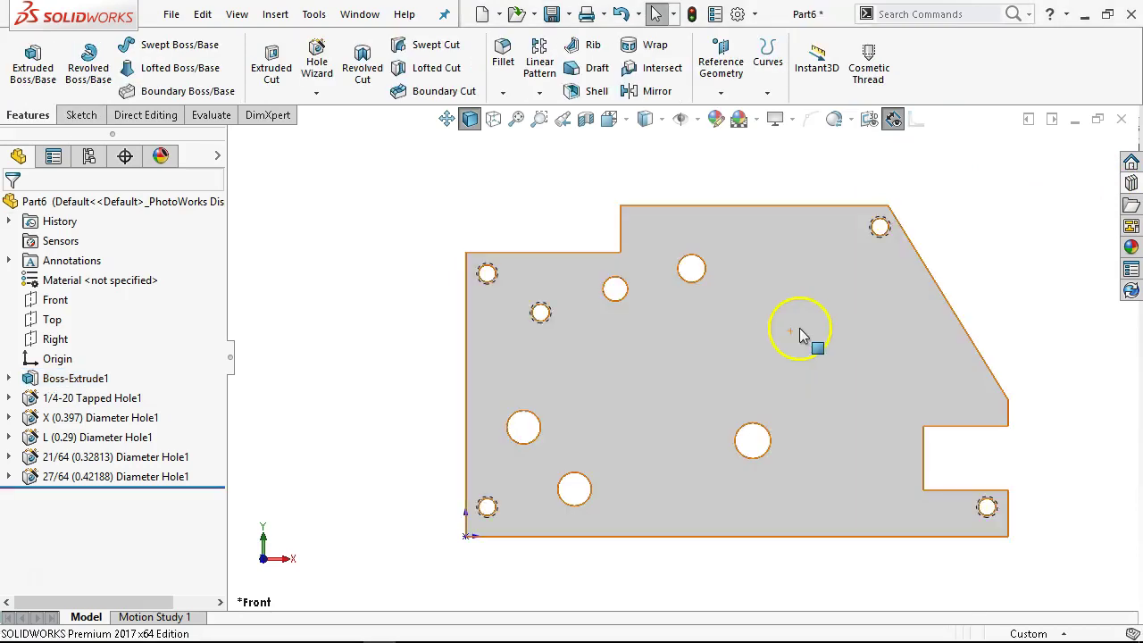
# - Start a Hole Wizard hole on the plate's front face with drill size O (0.31600in)
pyautogui.click(801, 335)
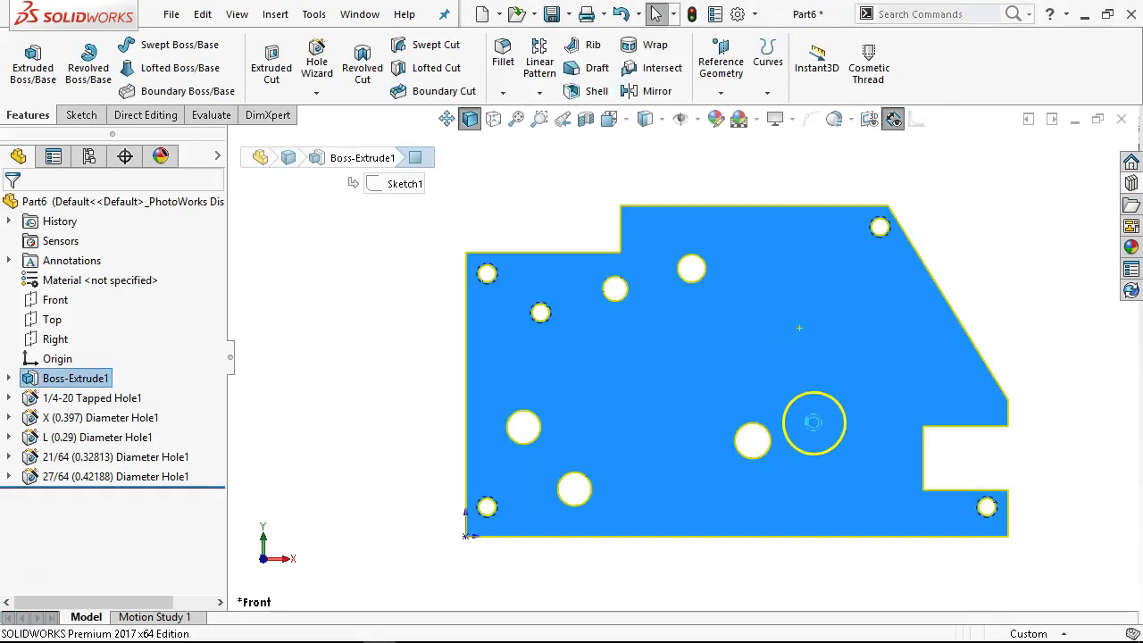
pyautogui.click(317, 67)
pyautogui.scroll(-5, 191, 473)
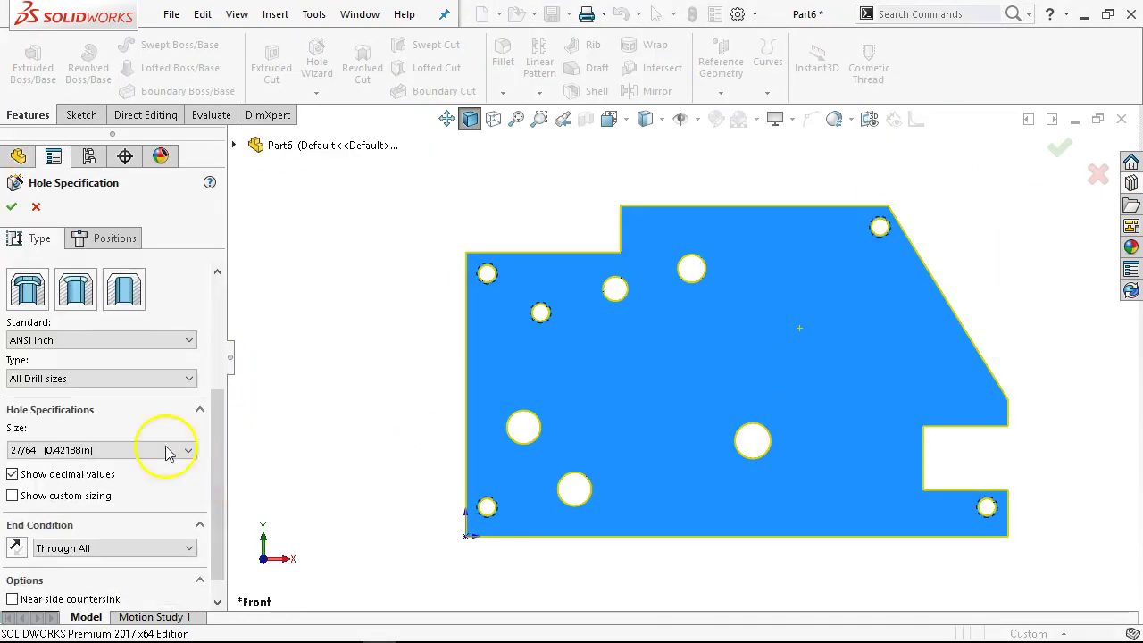
pyautogui.click(153, 450)
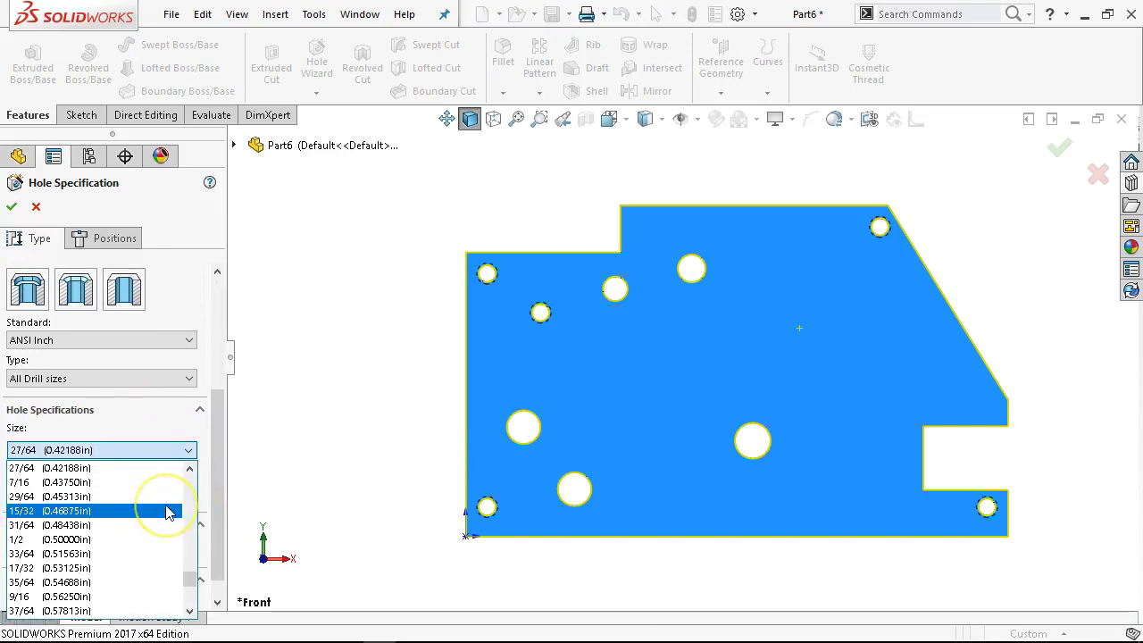
pyautogui.scroll(6, 168, 513)
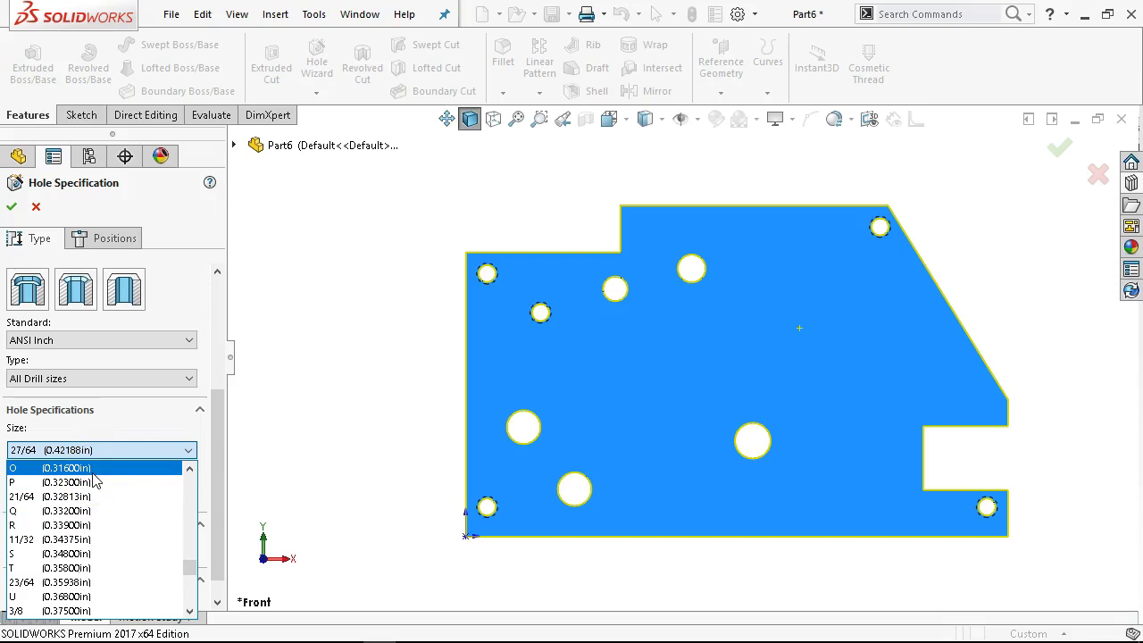
pyautogui.click(93, 474)
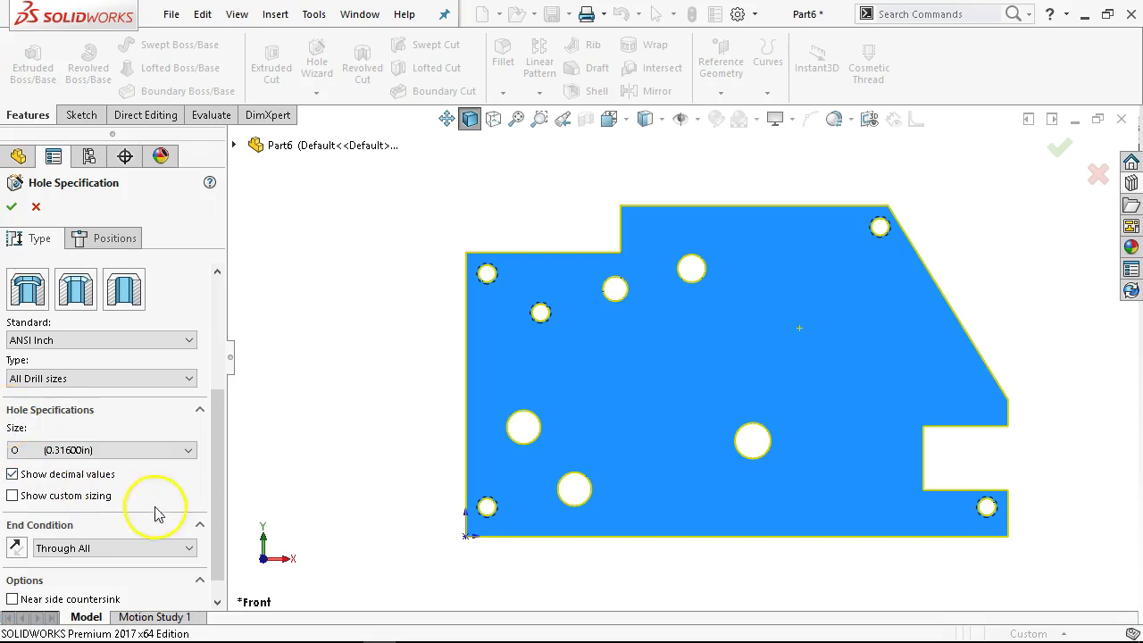
pyautogui.scroll(-1, 217, 417)
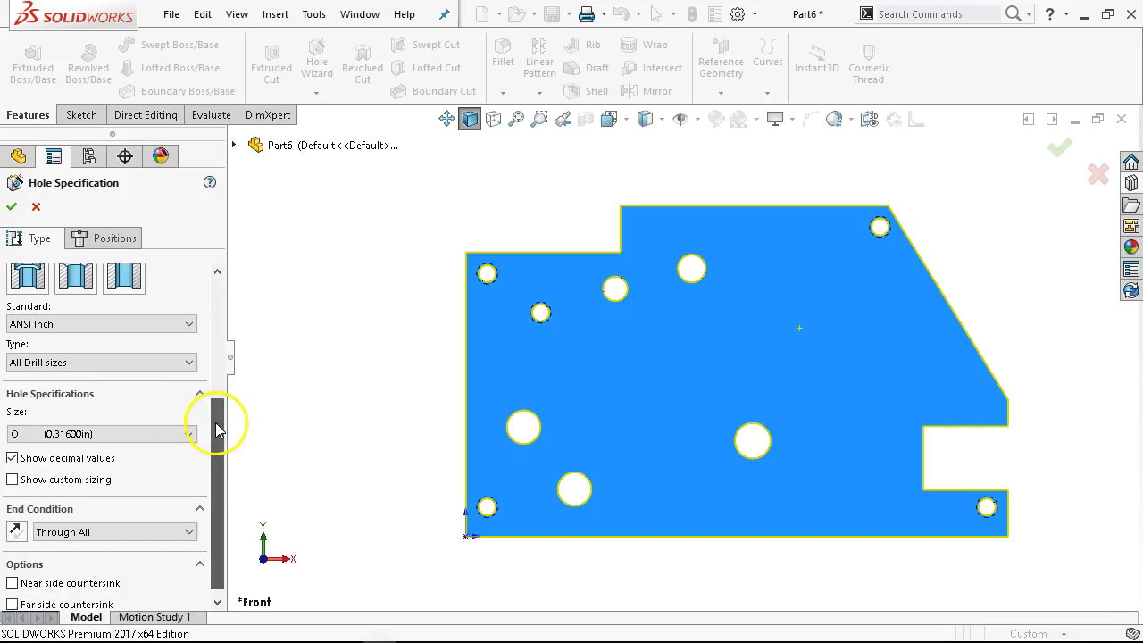
# - Place a hole point in the front face's upper area, left of the corner tapped hole, and dimension it 3.71 in horizontally from the left edge
pyautogui.click(100, 241)
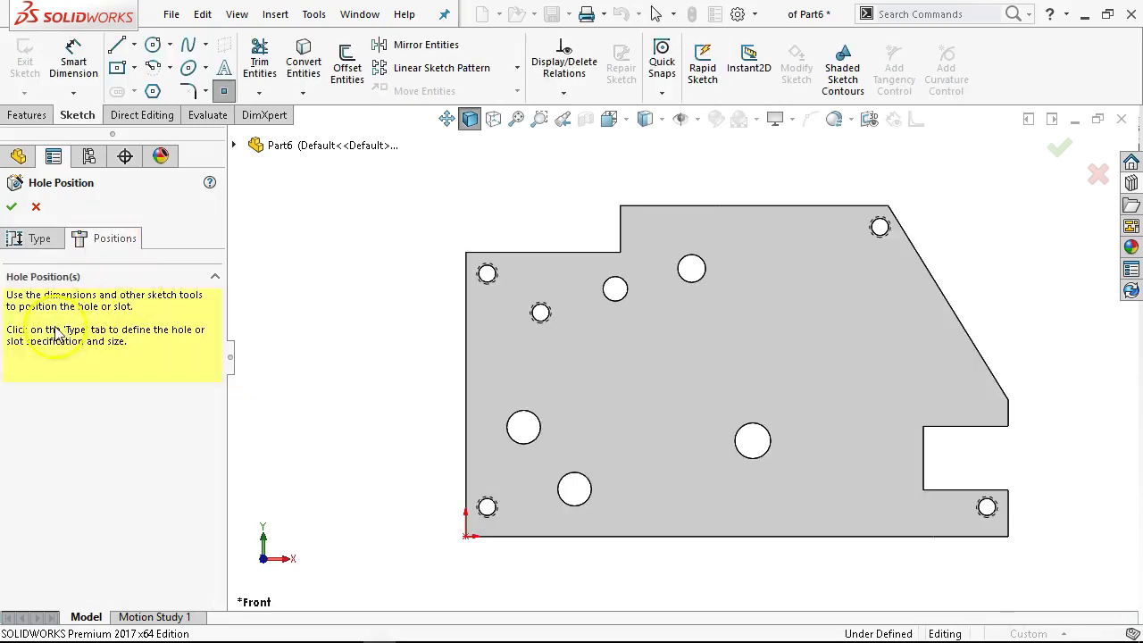
pyautogui.click(790, 247)
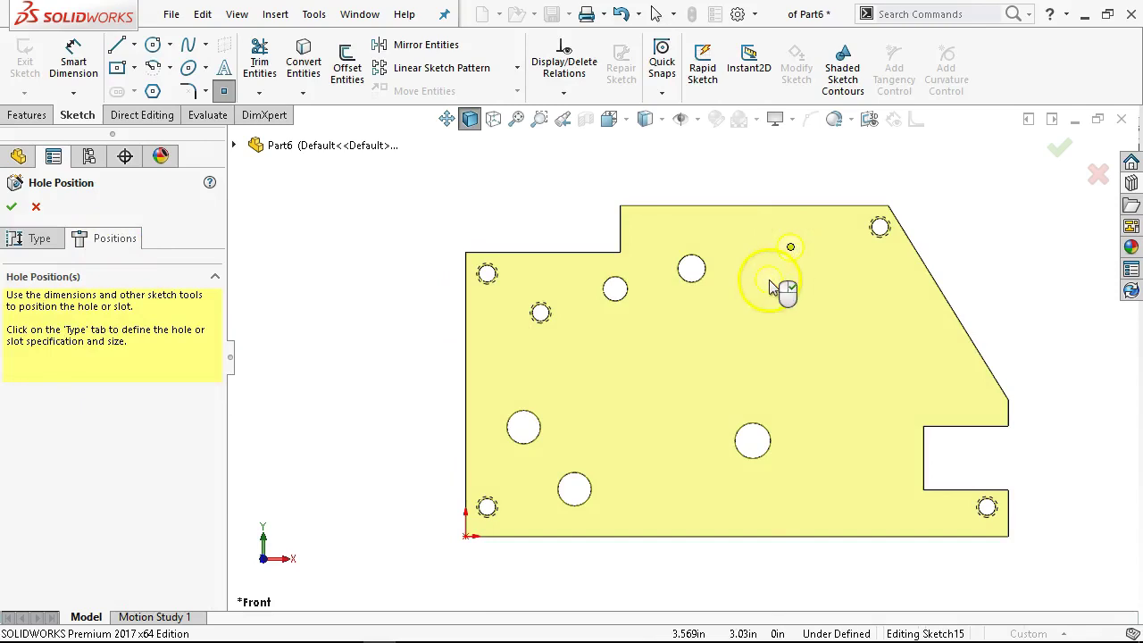
pyautogui.rightClick(446, 215)
pyautogui.click(541, 182)
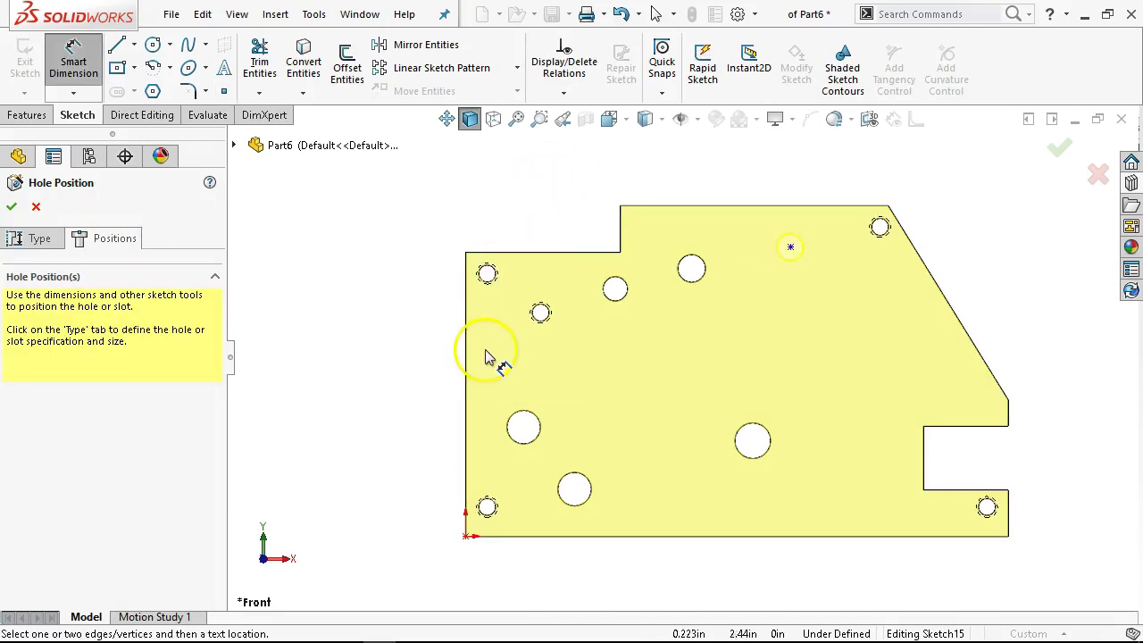
pyautogui.click(467, 353)
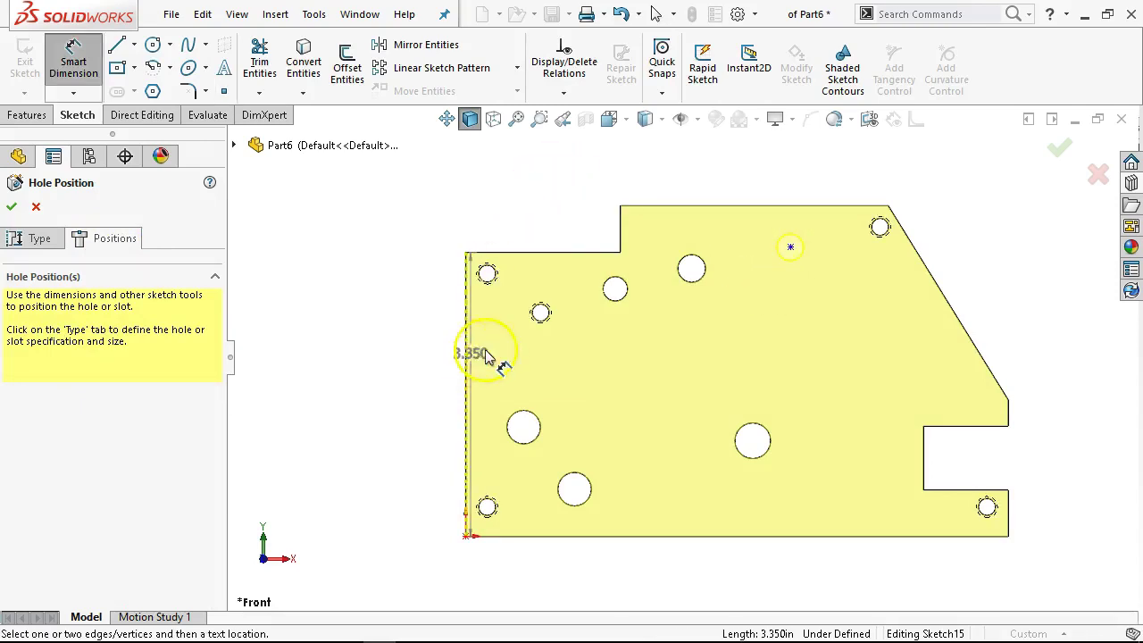
pyautogui.click(790, 247)
pyautogui.click(666, 193)
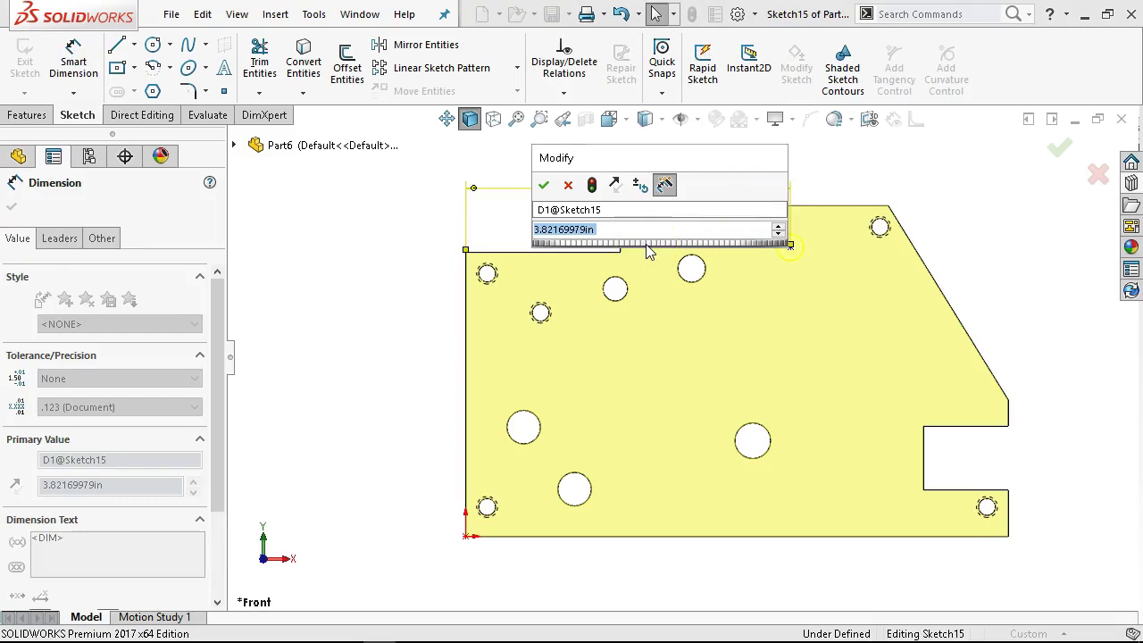
pyautogui.write('3.71')
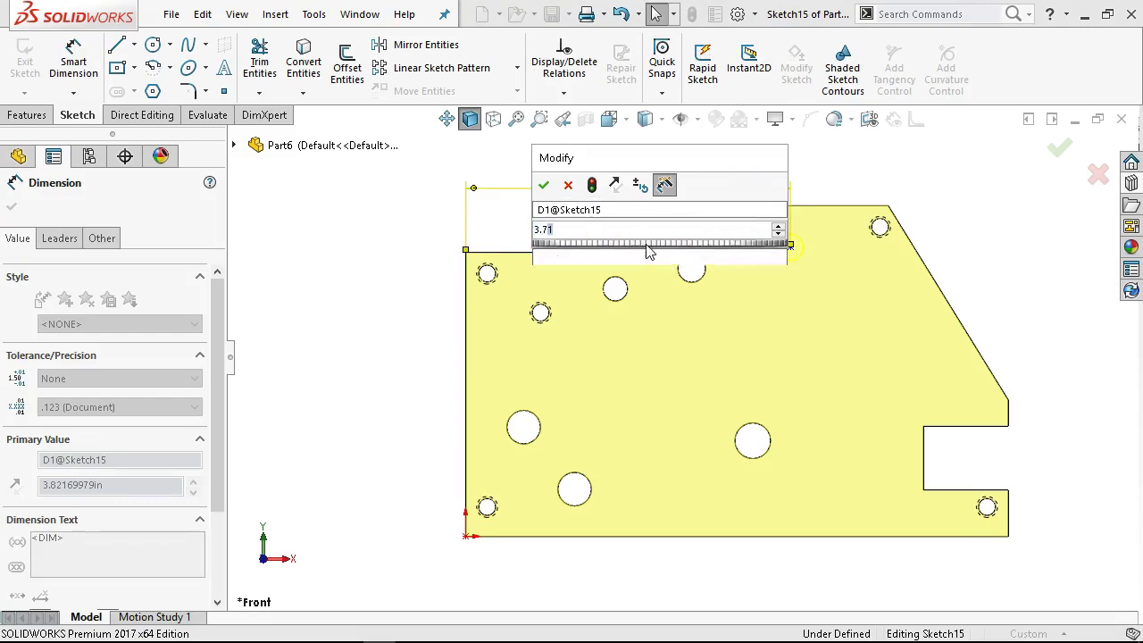
pyautogui.press('Return')
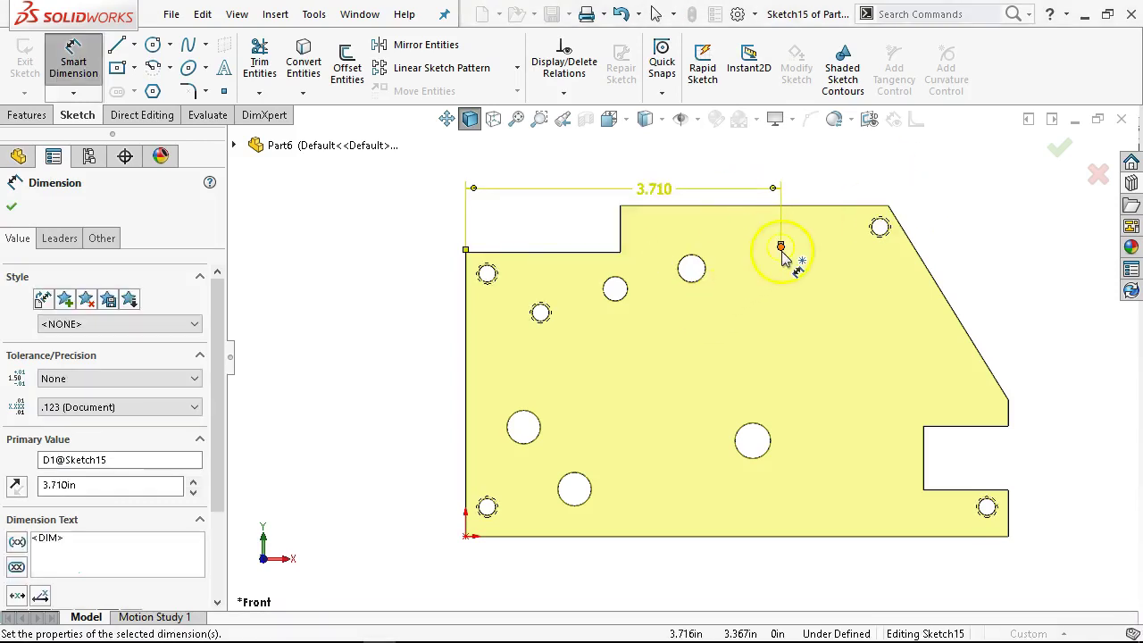
# - Dimension the hole point 3.43 in above the plate's bottom edge and finish the size O hole
pyautogui.click(781, 247)
pyautogui.click(784, 536)
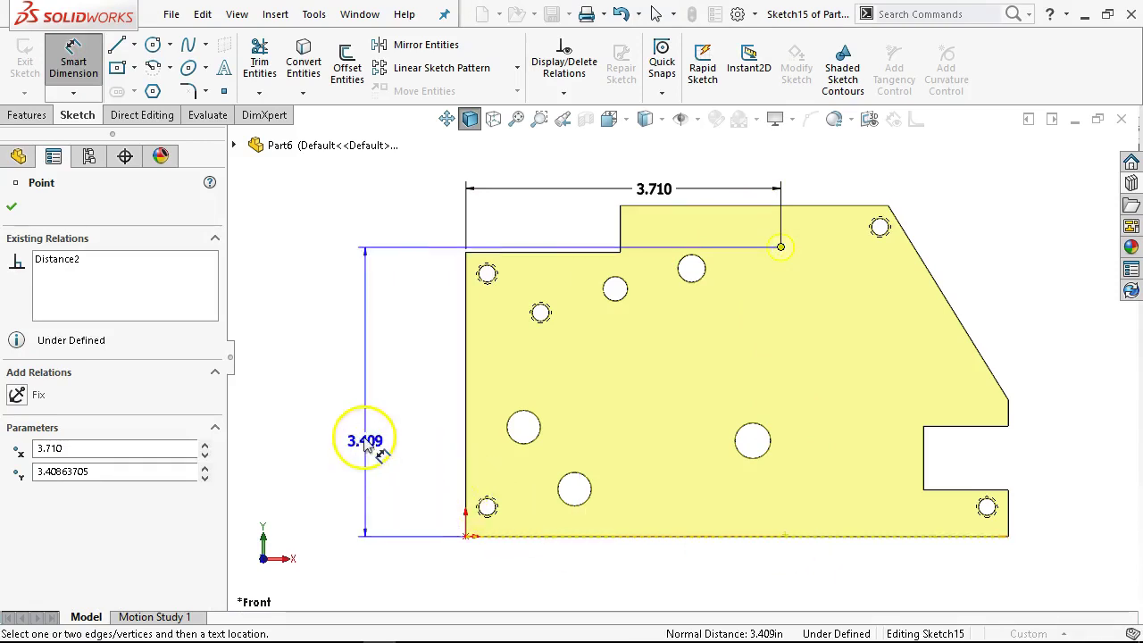
pyautogui.click(374, 449)
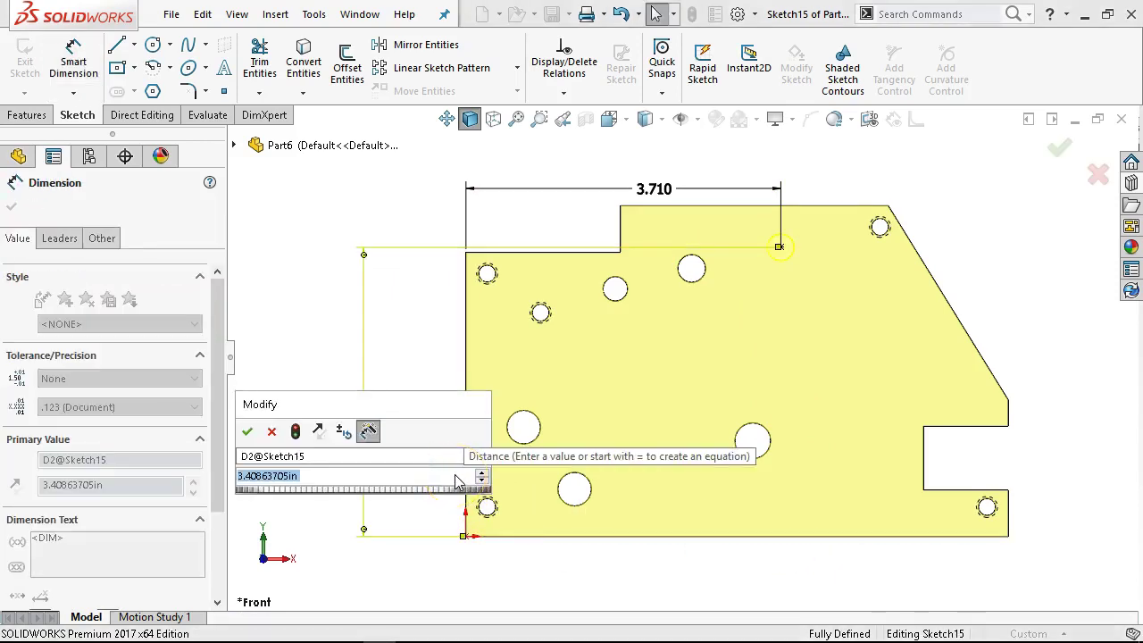
pyautogui.write('3.42')
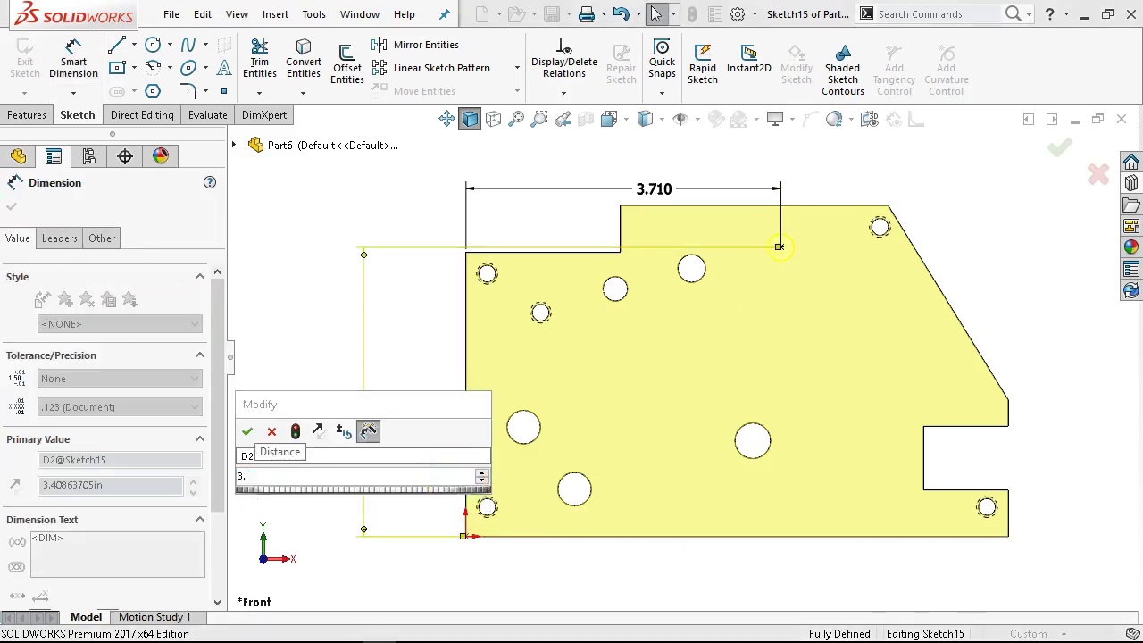
pyautogui.press('Escape')
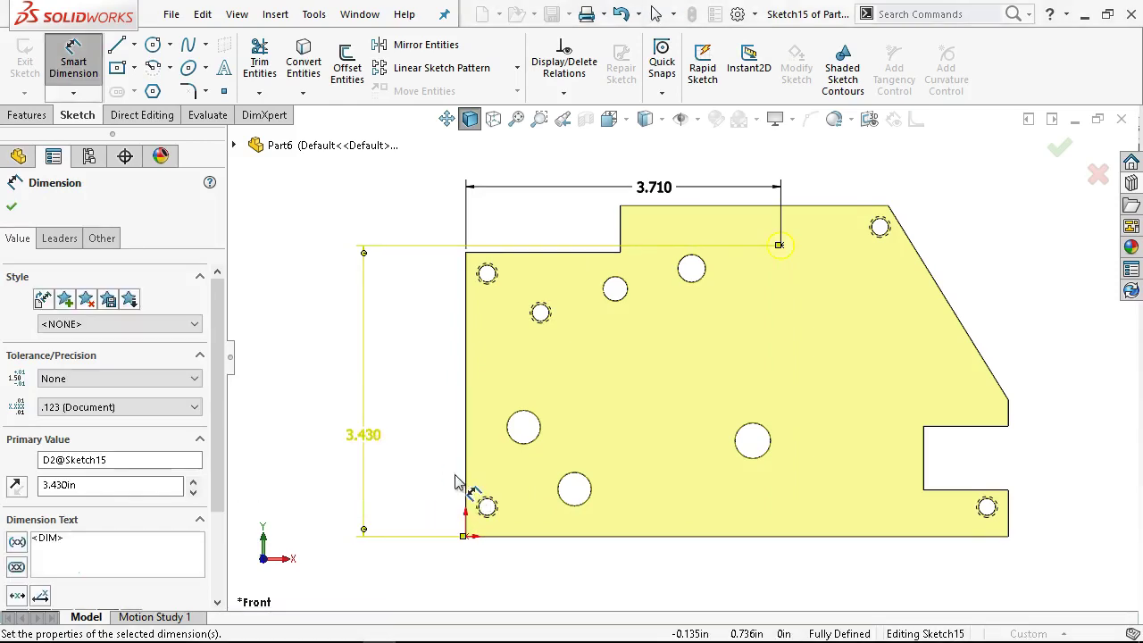
pyautogui.click(1058, 146)
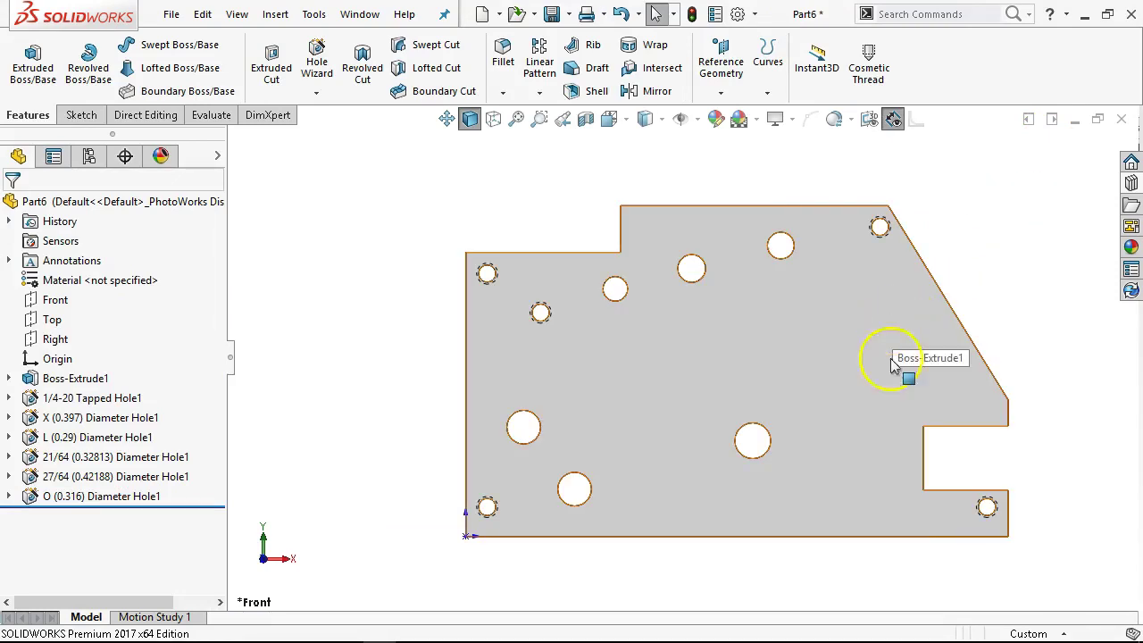
# - Start another Hole Wizard hole on the front face, consult hole G1 in the Figure P2-23 table in Acrobat, and return to SOLIDWORKS
pyautogui.click(834, 491)
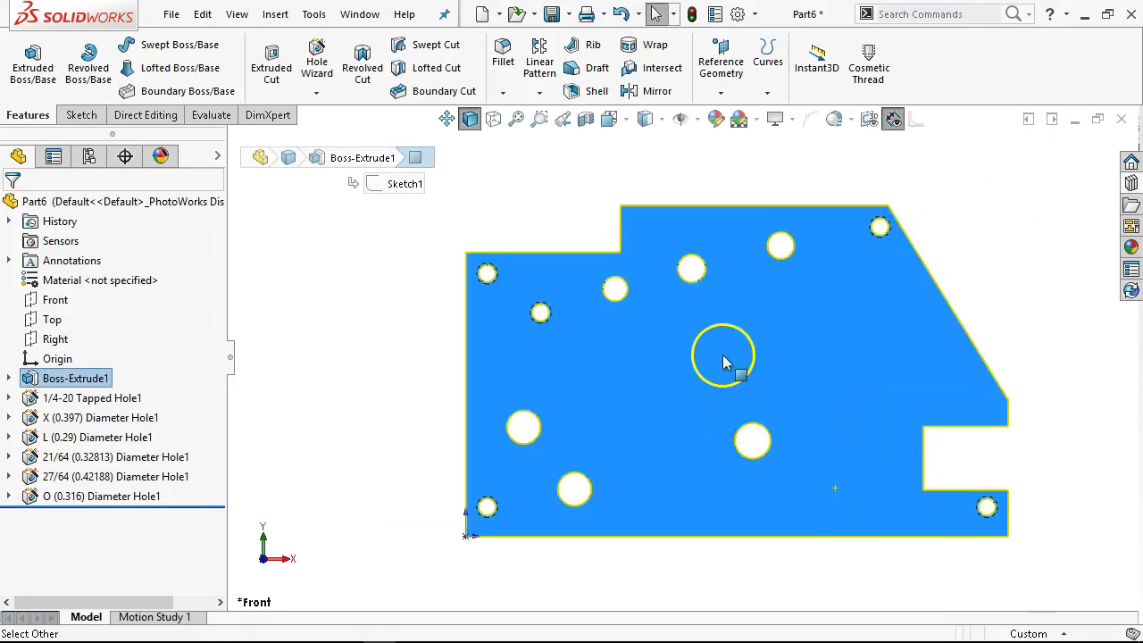
pyautogui.click(756, 416)
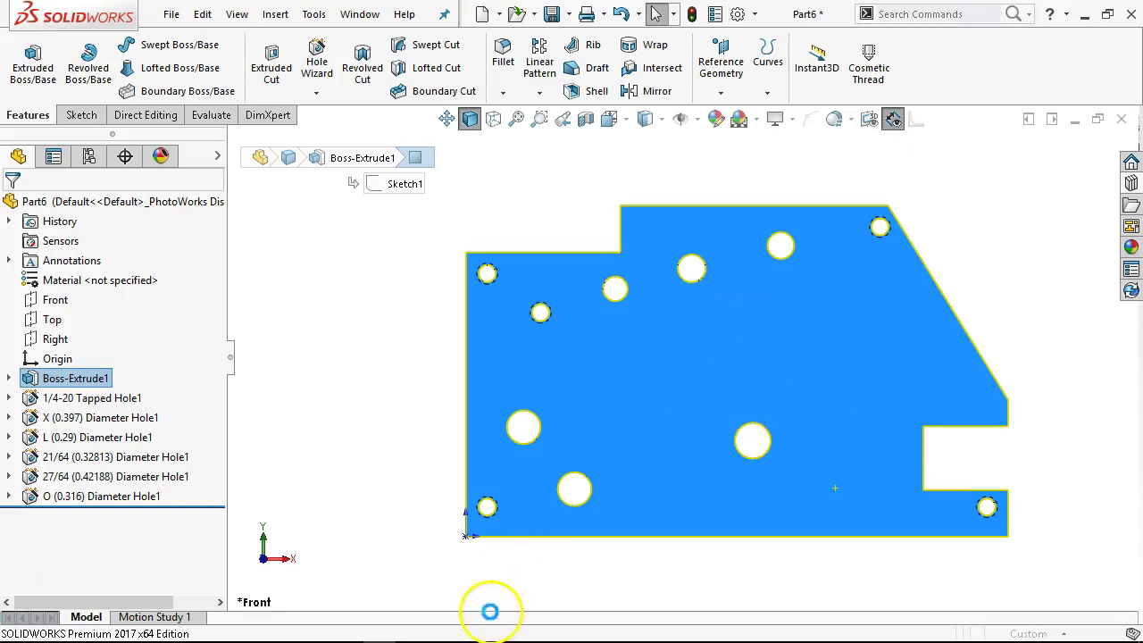
pyautogui.moveTo(459, 620)
pyautogui.click(415, 628)
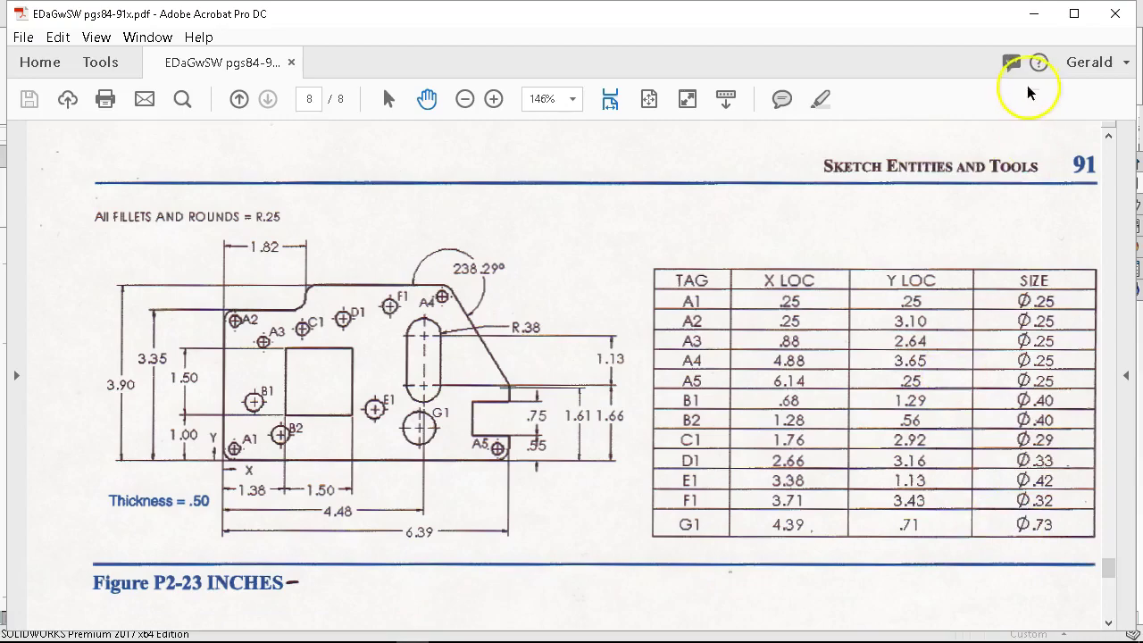
pyautogui.click(1035, 13)
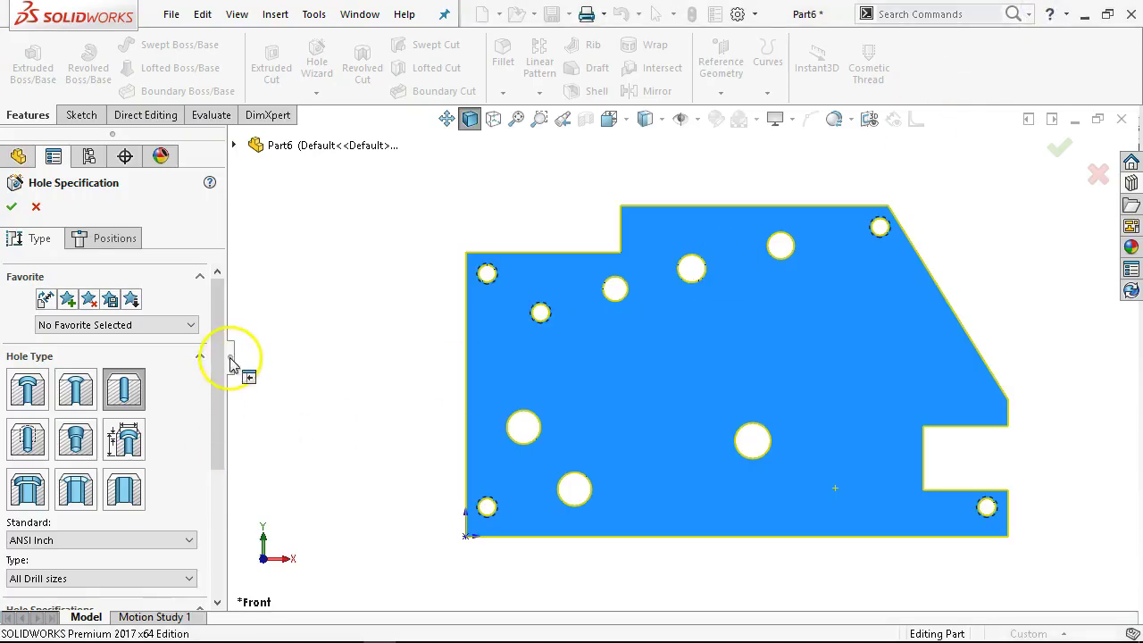
# - Set the new hole's drill size to 47/64 (0.73438in)
pyautogui.moveTo(221, 357); pyautogui.dragTo(225, 491)
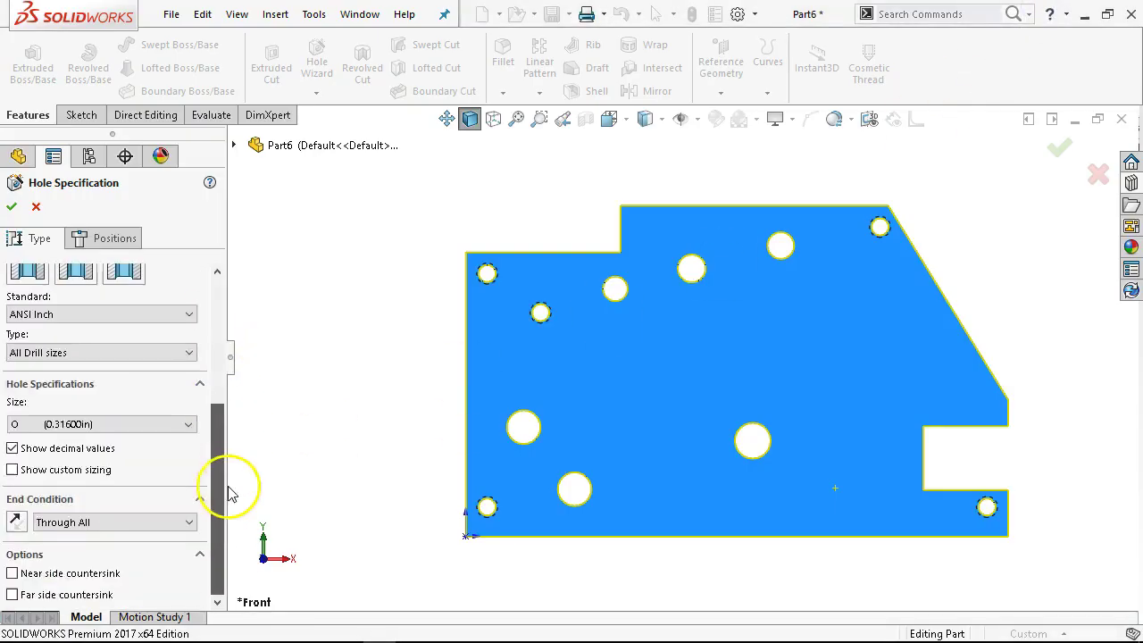
pyautogui.click(165, 423)
pyautogui.scroll(-9, 163, 497)
pyautogui.scroll(-2, 162, 496)
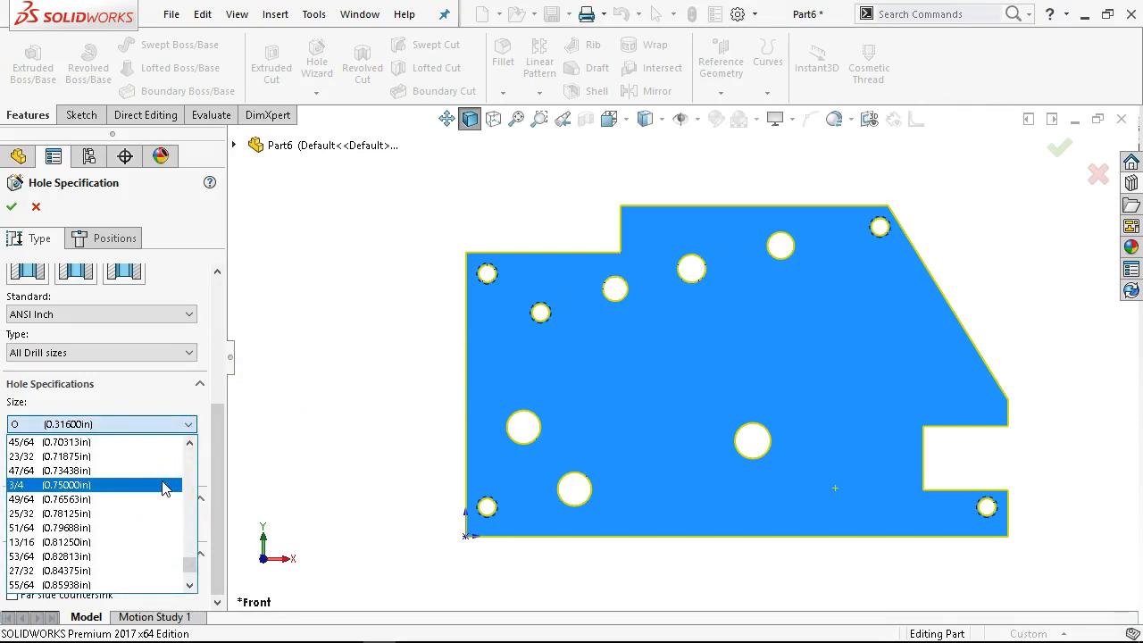
pyautogui.click(98, 477)
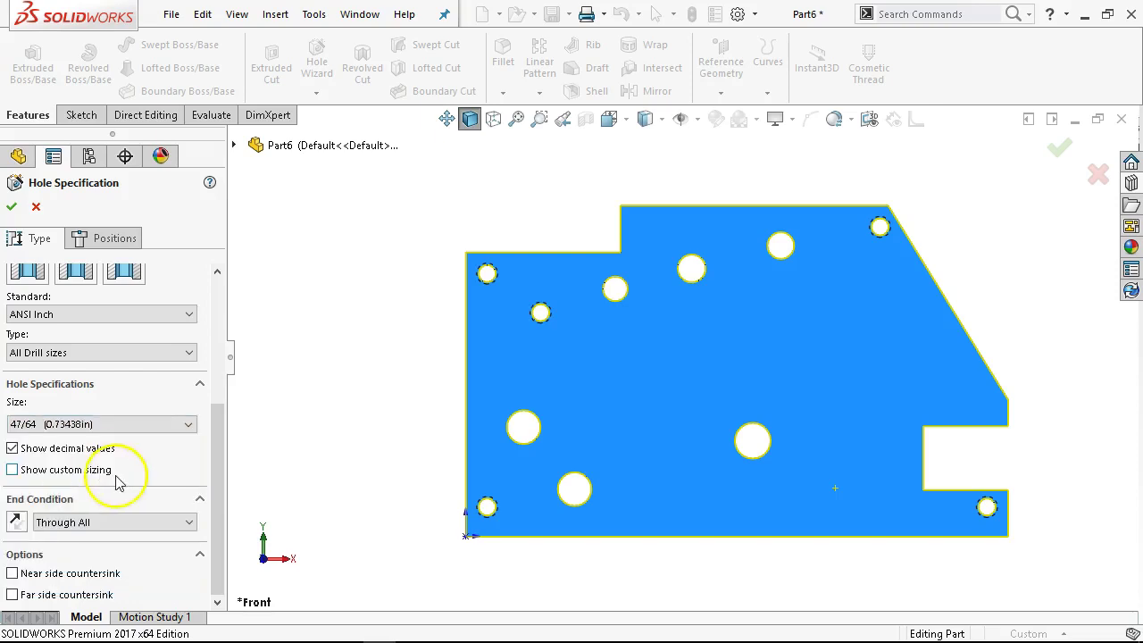
# - Place a hole point on the front face just left of the notch and finish the 47/64 hole without dimensioning it
pyautogui.click(125, 240)
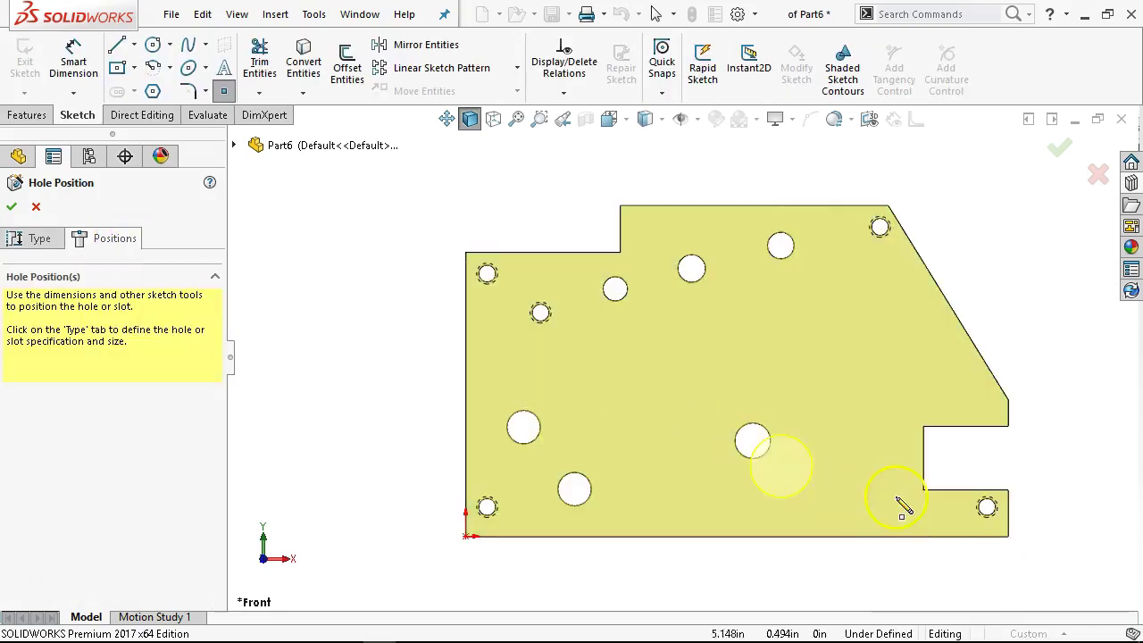
pyautogui.click(864, 465)
pyautogui.press('Return')
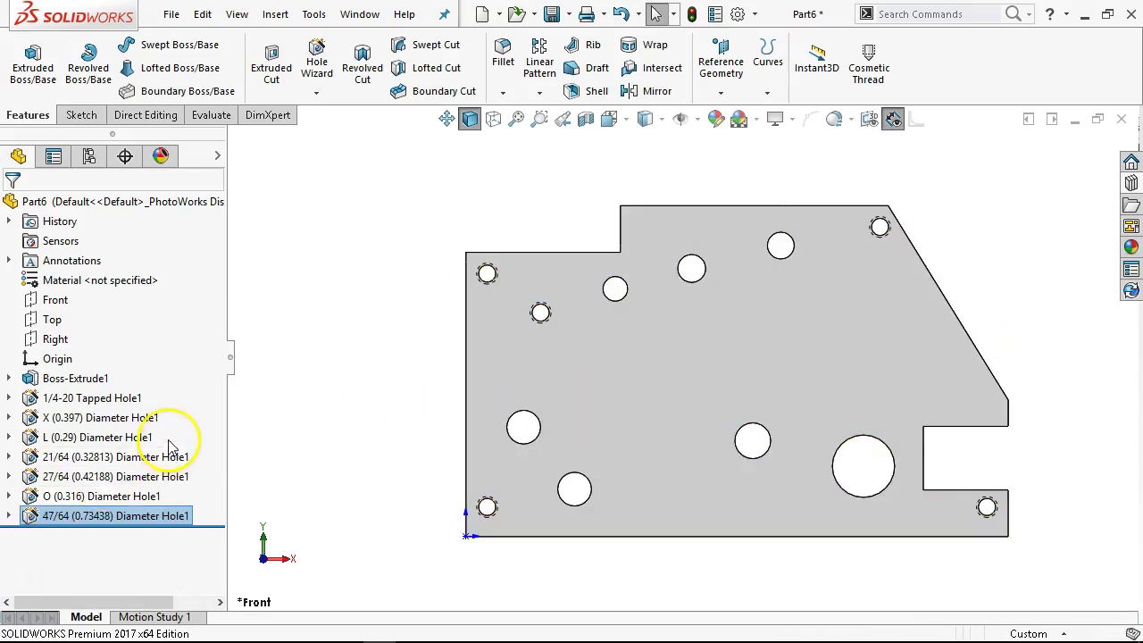
# - Expand the 47/64 hole feature and examine its position sketch and profile sketch on the plate from an angled view
pyautogui.click(10, 517)
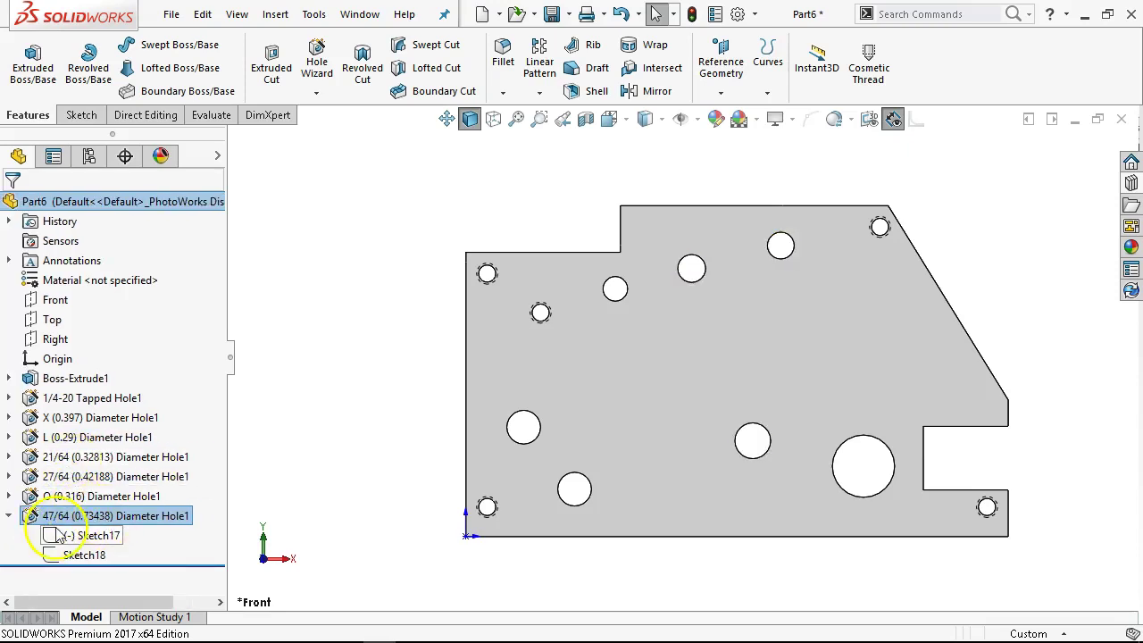
pyautogui.moveTo(485, 485)
pyautogui.mouseDown(button='middle')
pyautogui.moveTo(500, 332)
pyautogui.moveTo(439, 273)
pyautogui.moveTo(473, 340)
pyautogui.mouseUp(button='middle')
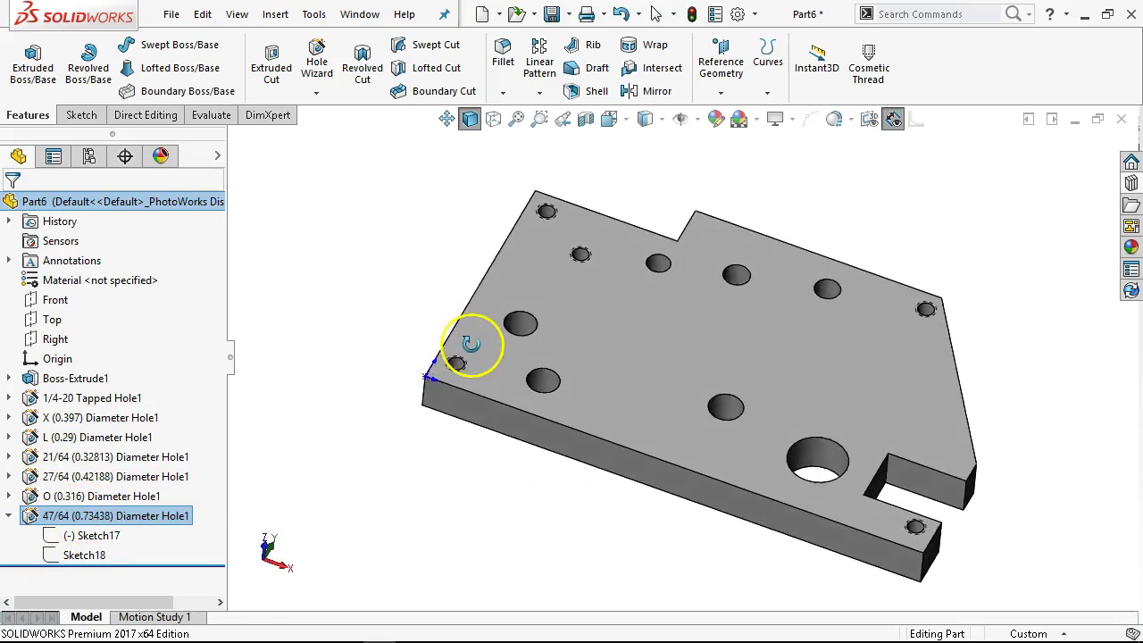
pyautogui.click(98, 536)
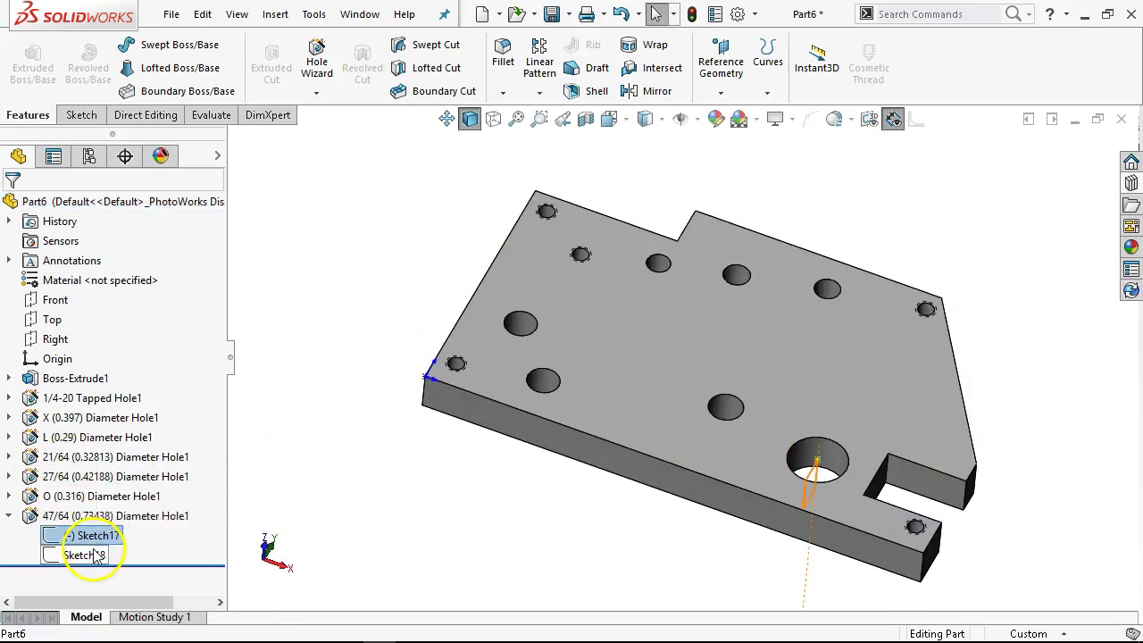
pyautogui.click(84, 554)
pyautogui.moveTo(396, 468); pyautogui.dragTo(353, 400, button='middle')
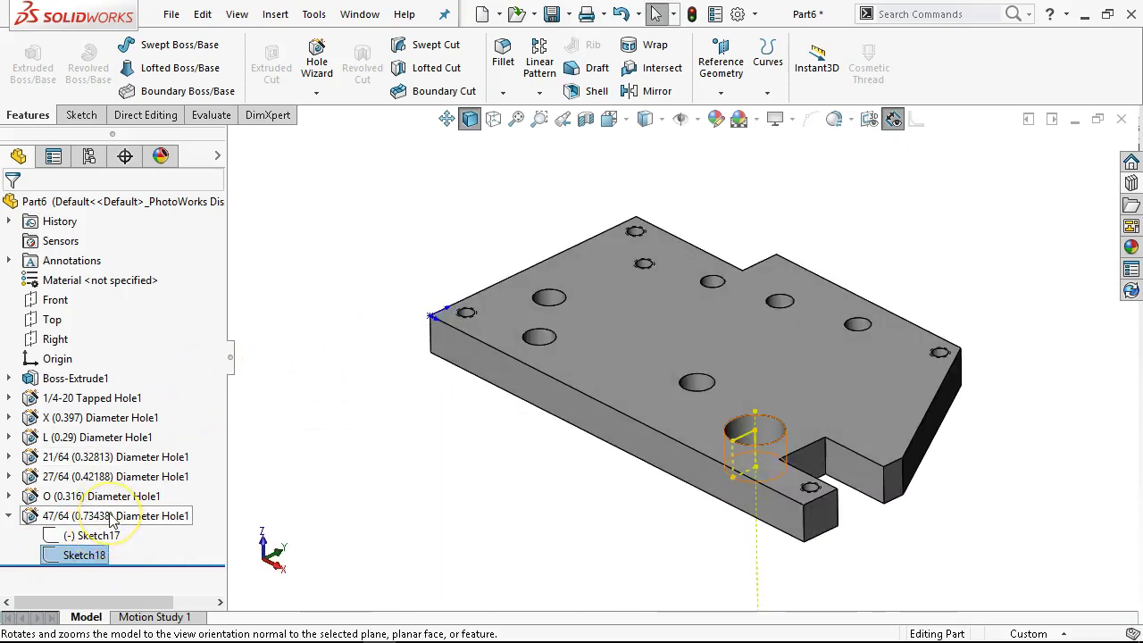
# - Edit the 47/64 hole's position and dimension its centre 4.390 in horizontally from the plate's left edge
pyautogui.rightClick(150, 518)
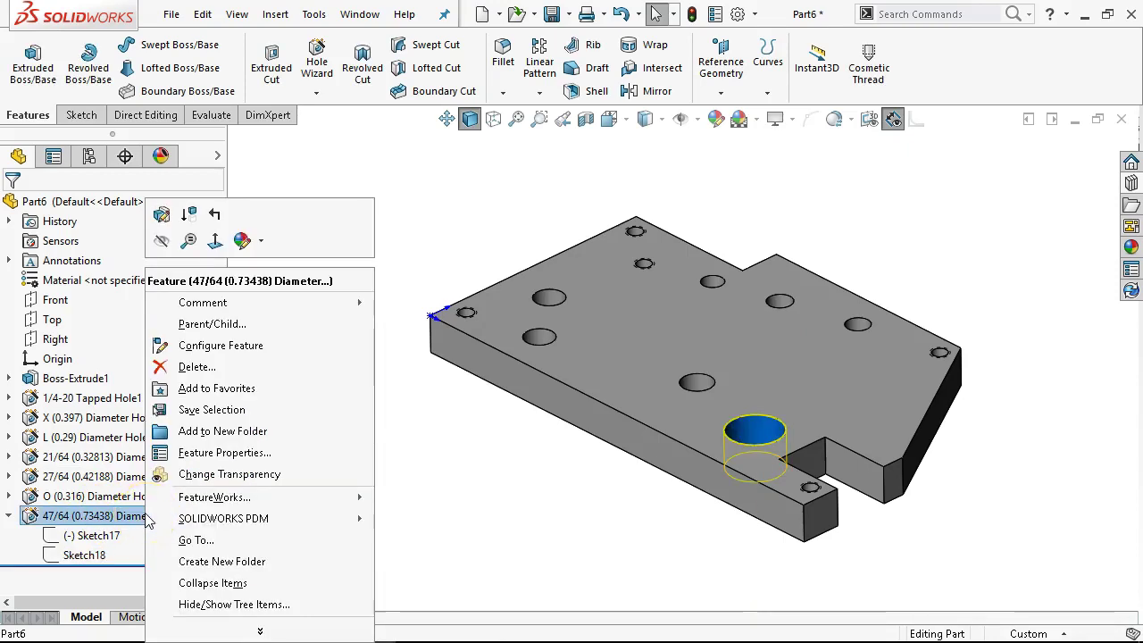
pyautogui.click(162, 214)
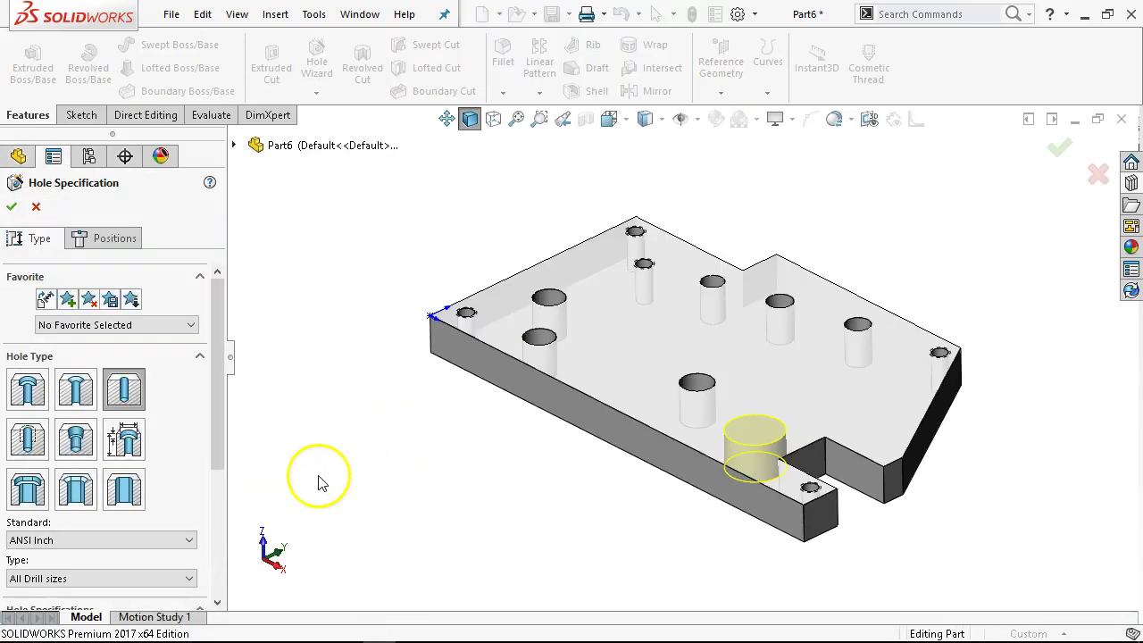
pyautogui.hotkey('ctrl', '1')
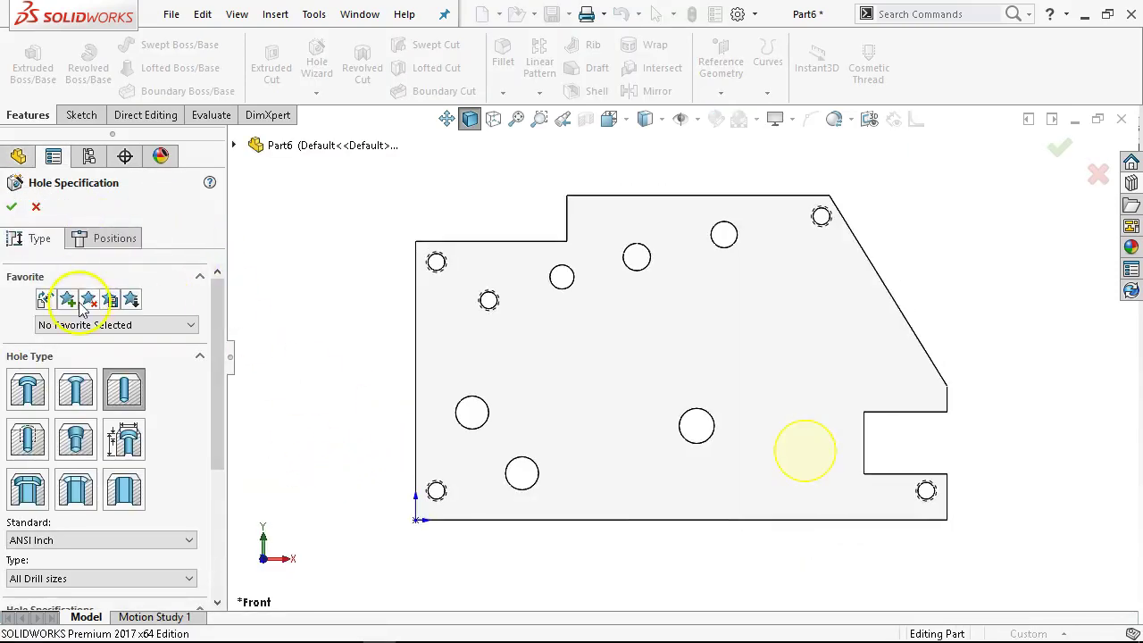
pyautogui.click(110, 250)
pyautogui.rightClick(345, 347)
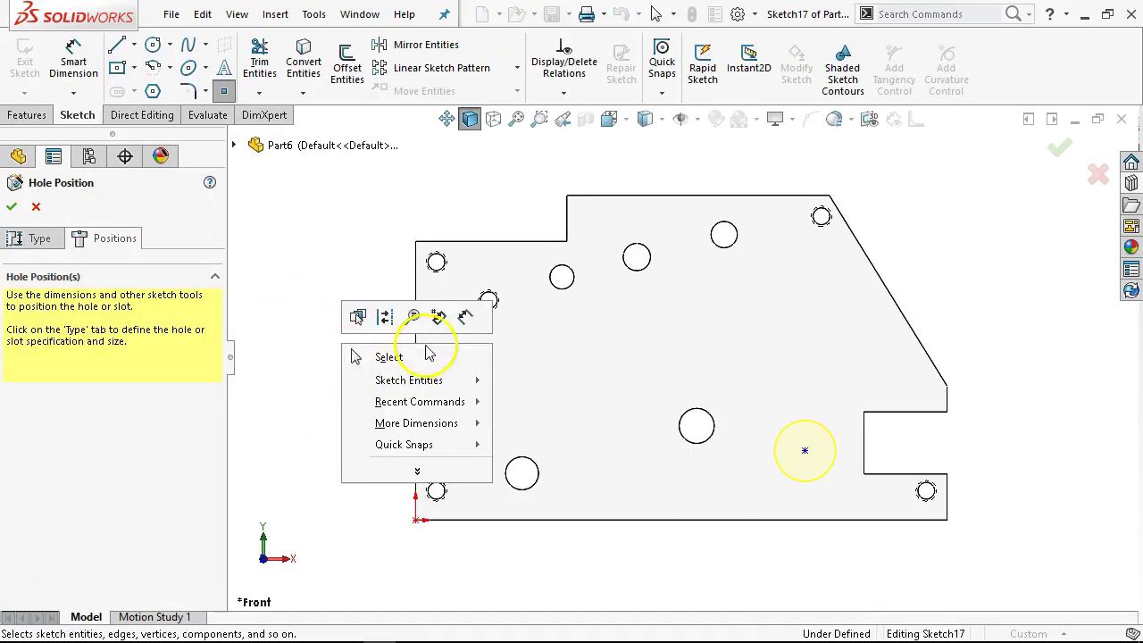
pyautogui.click(465, 317)
pyautogui.click(417, 453)
pyautogui.click(805, 453)
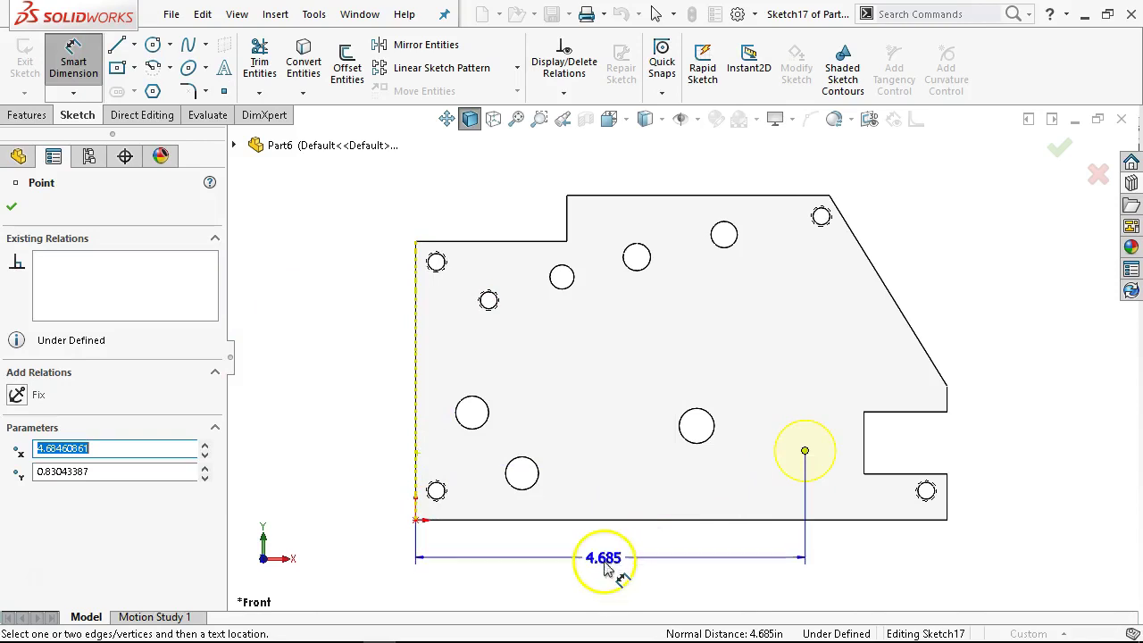
pyautogui.click(595, 528)
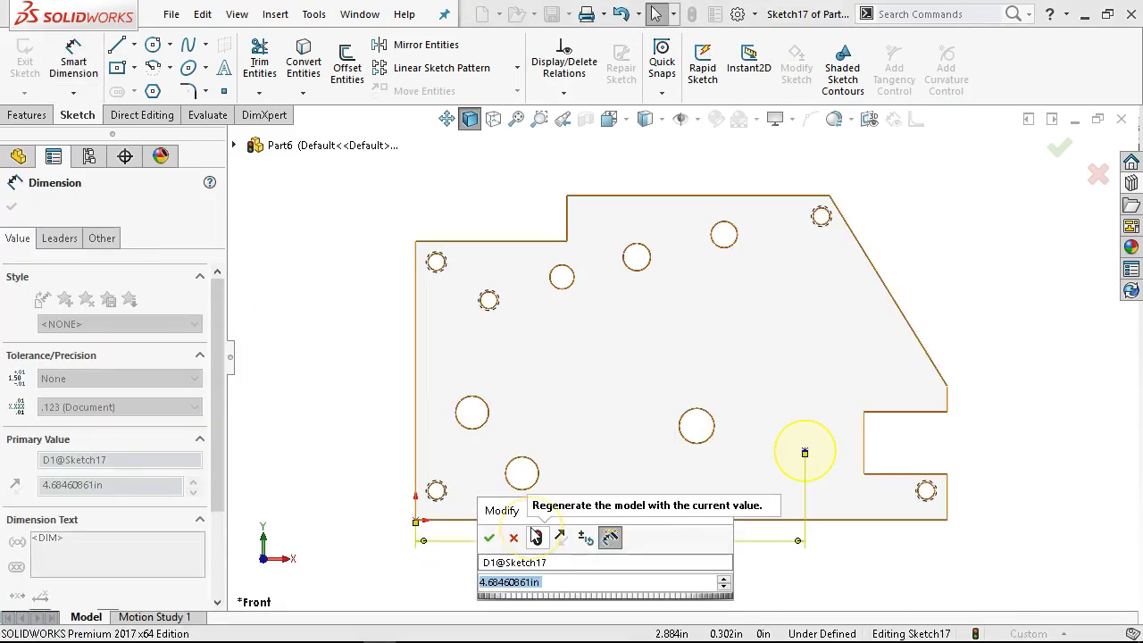
pyautogui.write('4.38')
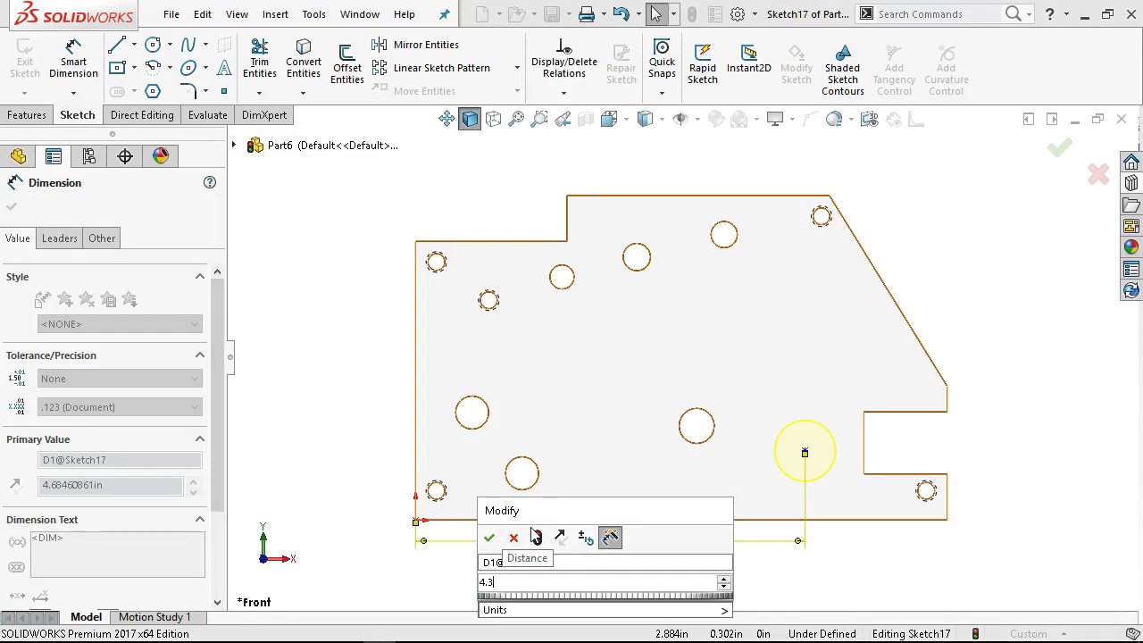
pyautogui.press('Return')
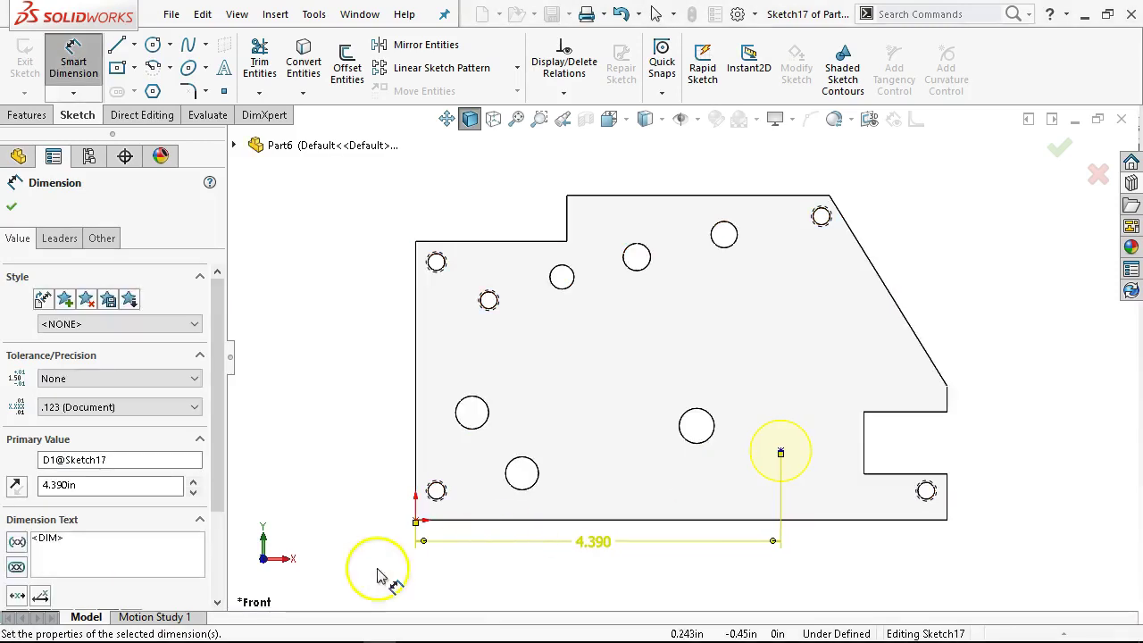
# - Dimension the 47/64 hole's centre 0.710 in above the plate's bottom edge and finish the hole
pyautogui.click(837, 520)
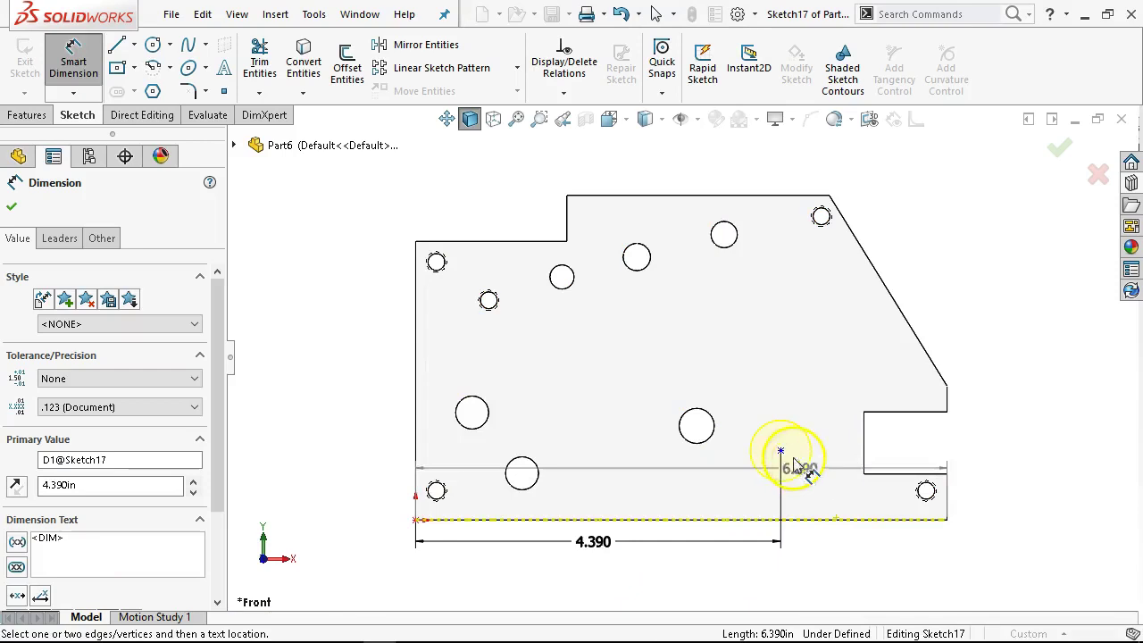
pyautogui.click(782, 451)
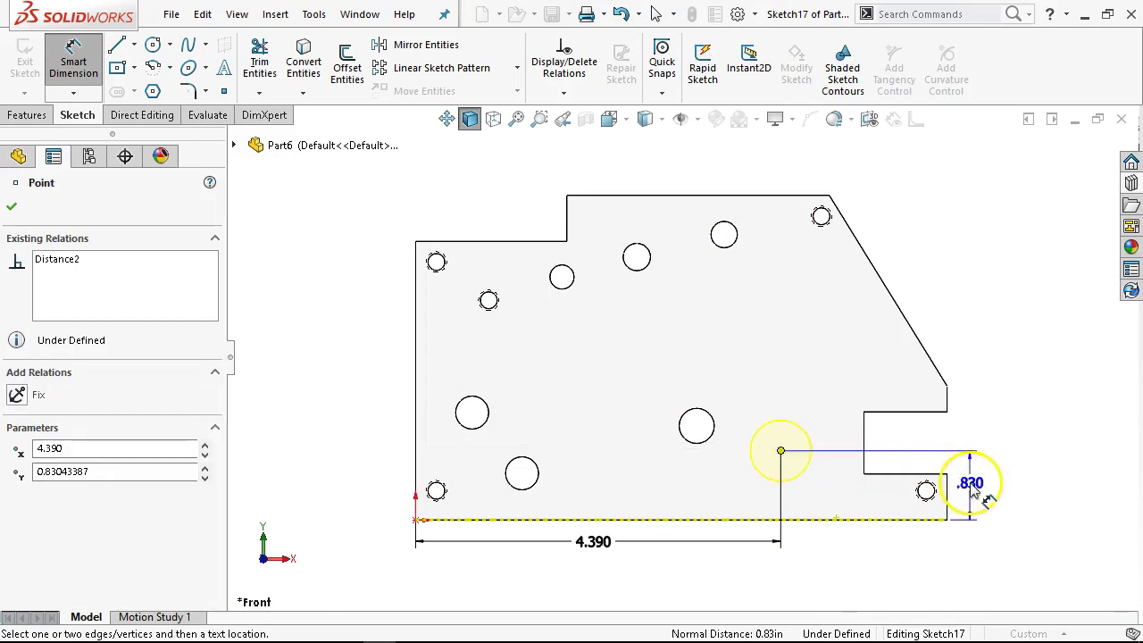
pyautogui.click(969, 489)
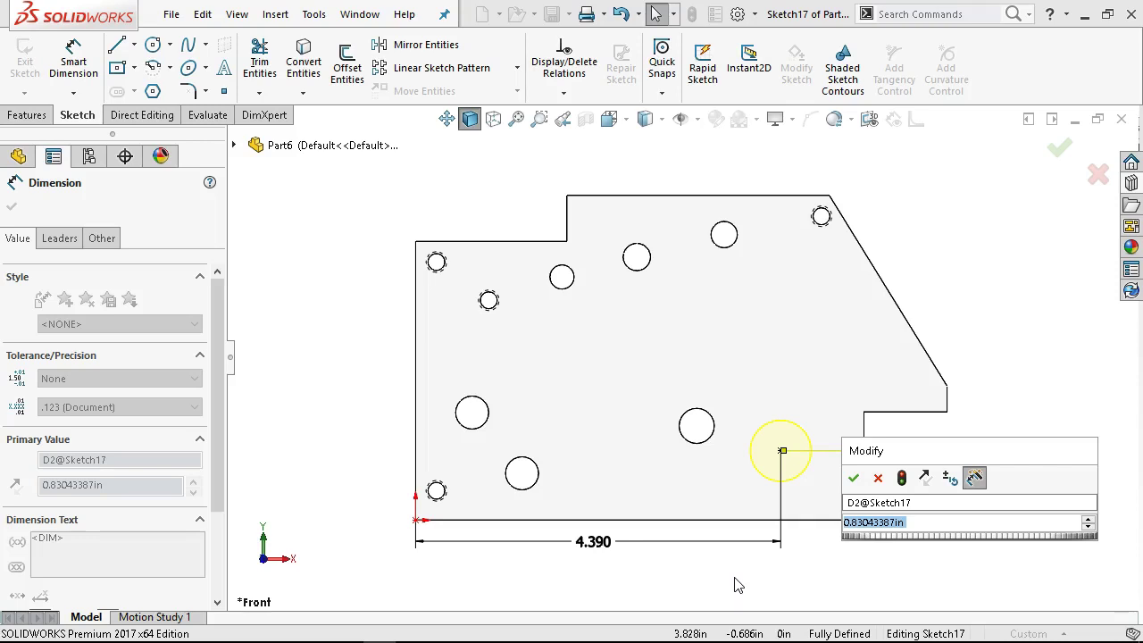
pyautogui.write('.71')
pyautogui.press('Return')
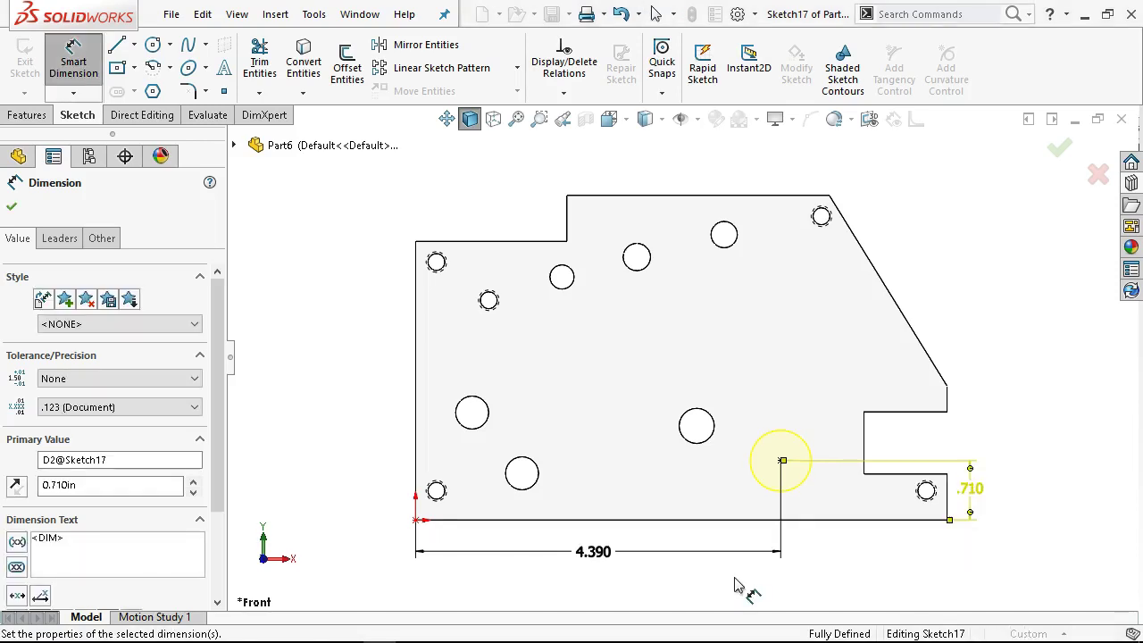
pyautogui.click(12, 206)
pyautogui.click(15, 206)
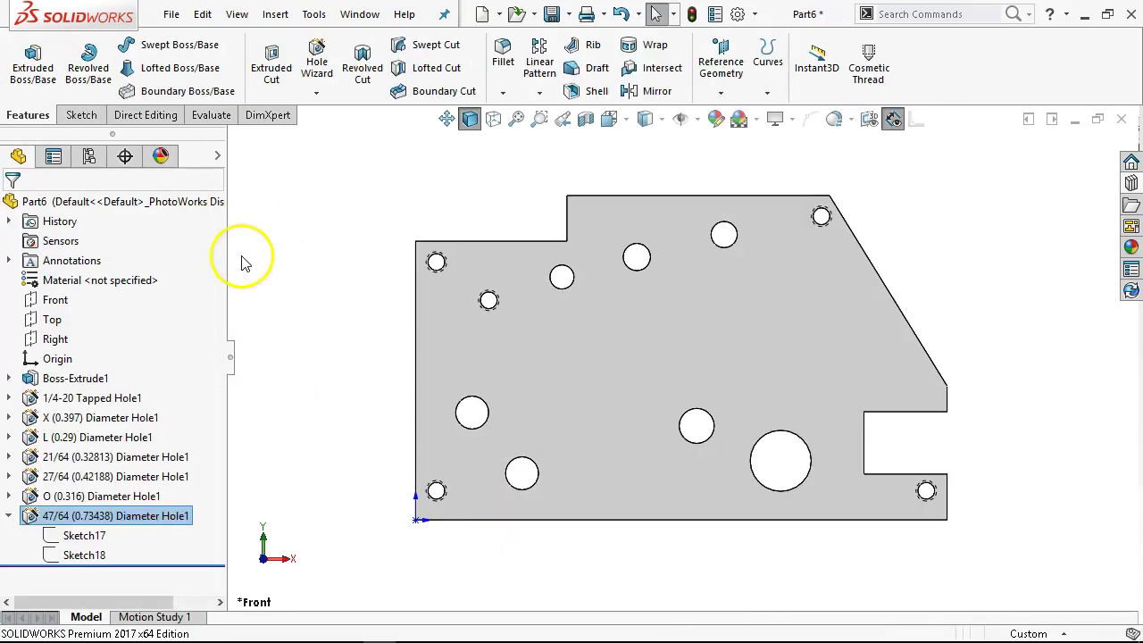
# - Save the part as JL P2-23 in the Ch2 folder, basing the file name on JL P2-22
pyautogui.click(551, 13)
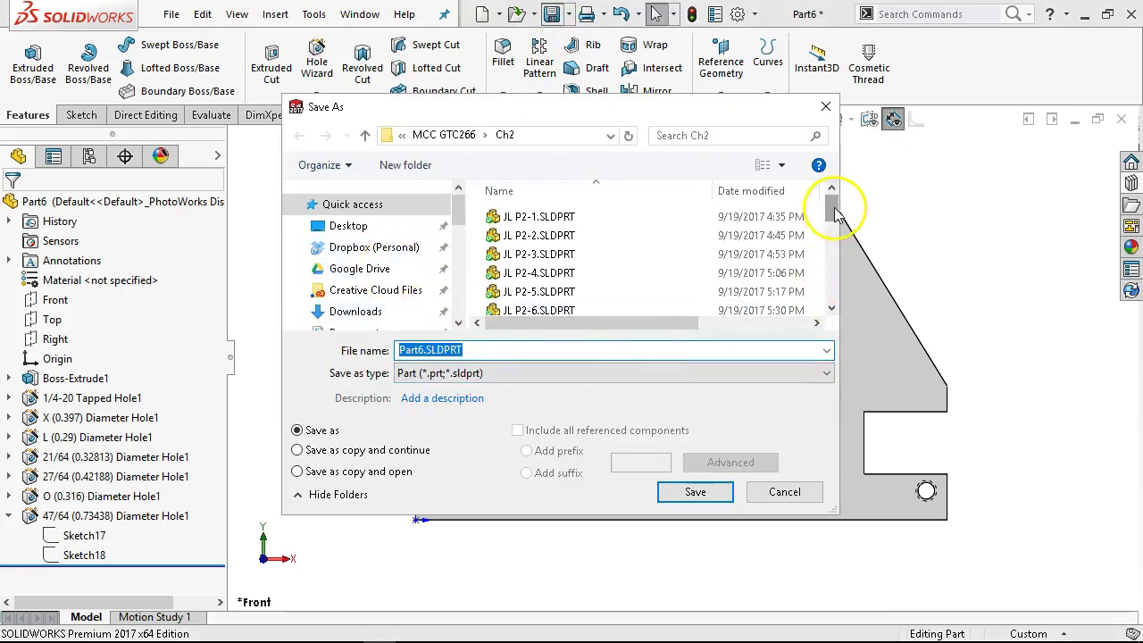
pyautogui.moveTo(831, 207); pyautogui.dragTo(830, 286)
pyautogui.click(513, 306)
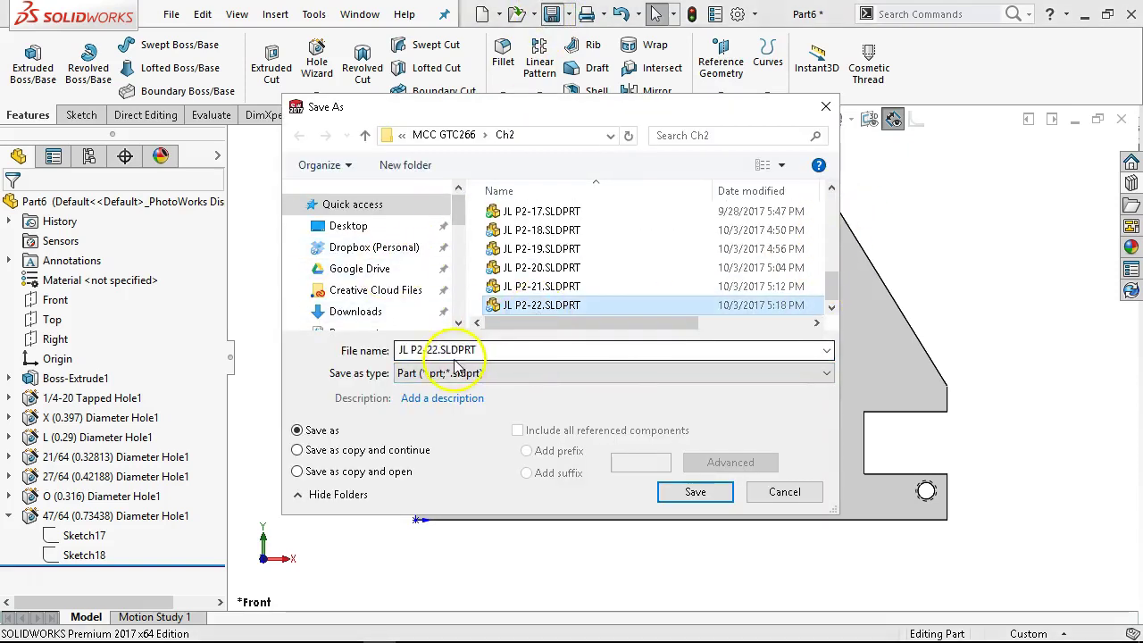
pyautogui.click(429, 352)
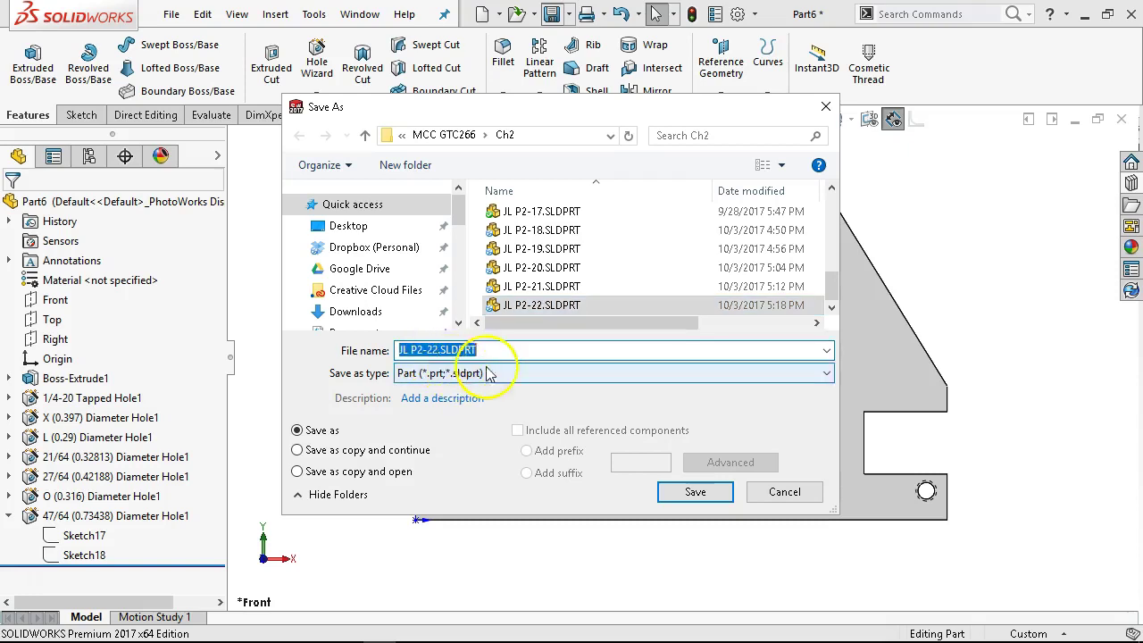
pyautogui.click(435, 351)
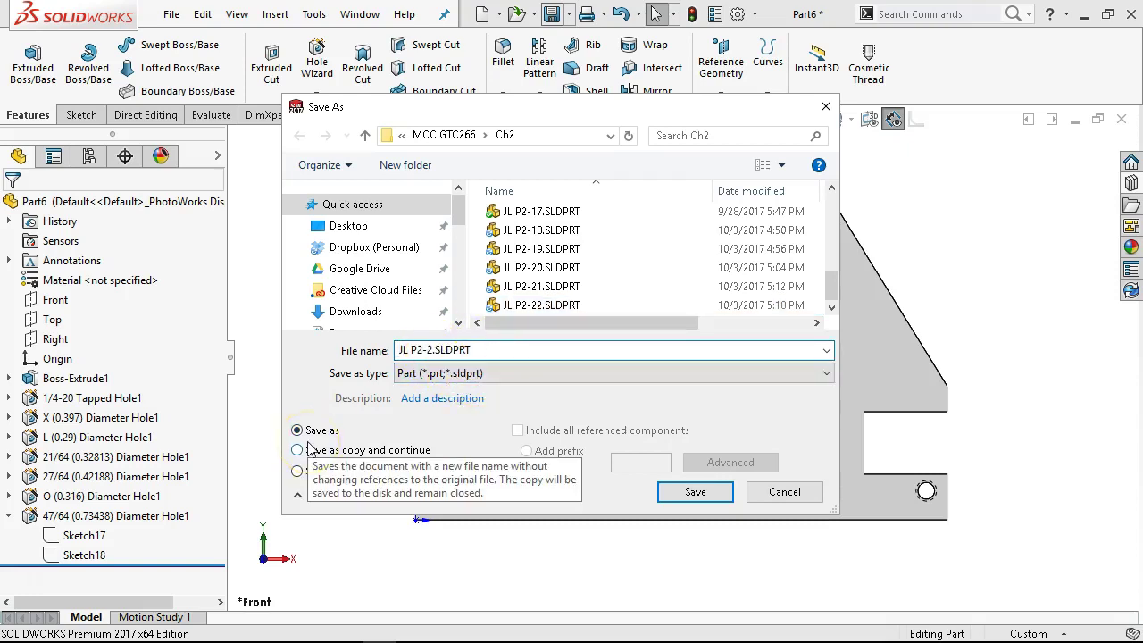
pyautogui.press('Delete')
pyautogui.write('3')
pyautogui.press('Return')
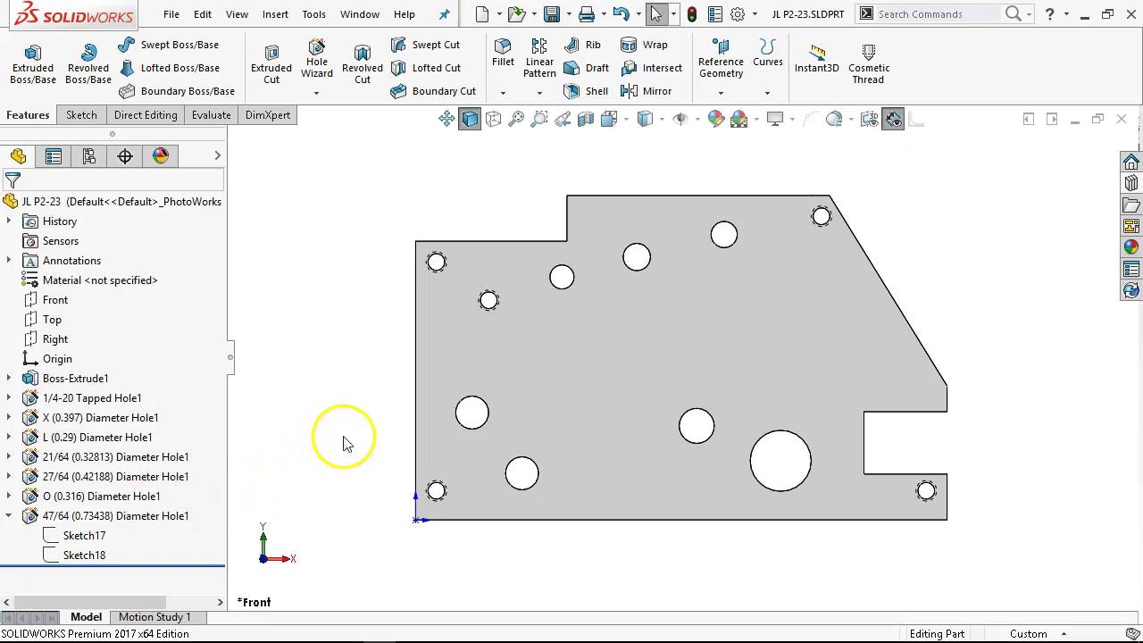
# - Sketch a vertical centerpoint slot on the front face above the large hole, about 1.63 in between arc centres and 0.47 in wide
pyautogui.click(753, 309)
pyautogui.click(834, 248)
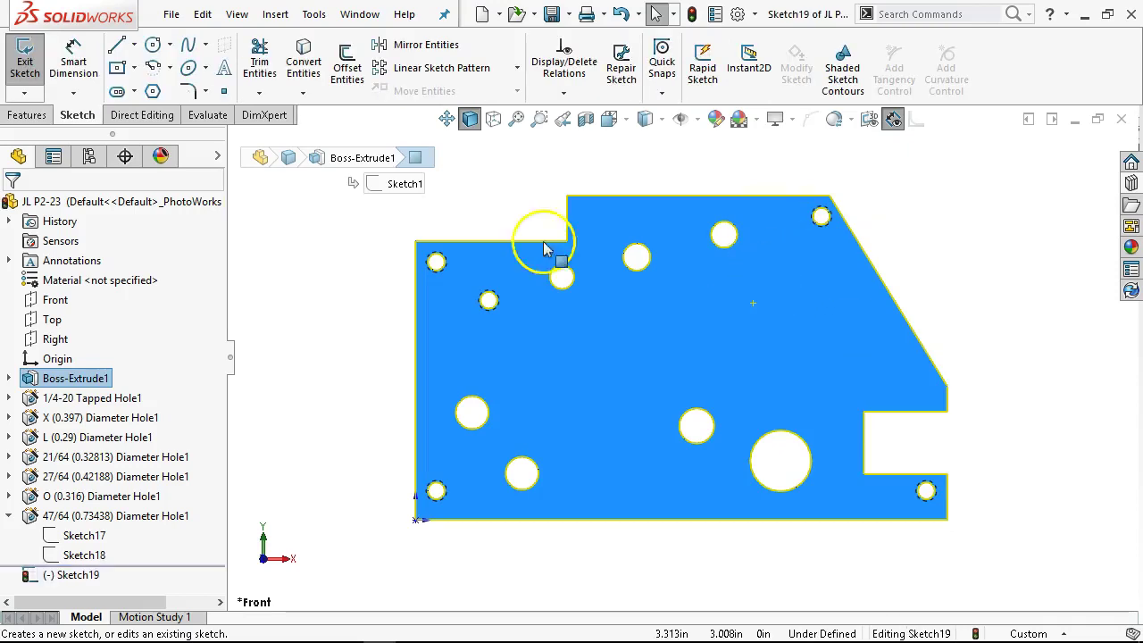
pyautogui.click(117, 92)
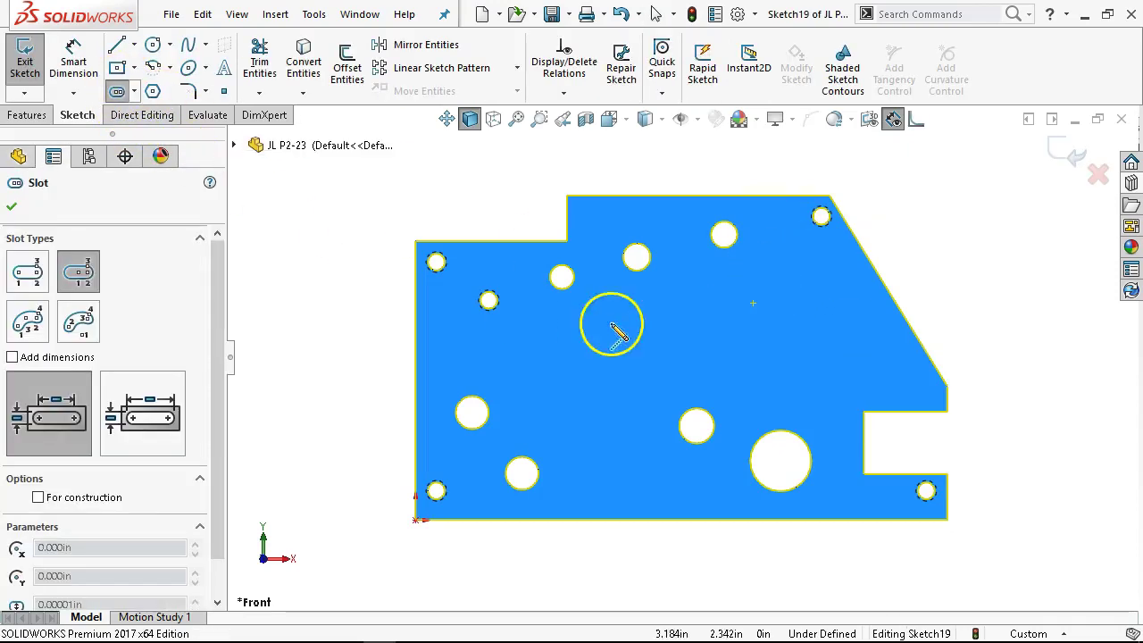
pyautogui.click(765, 345)
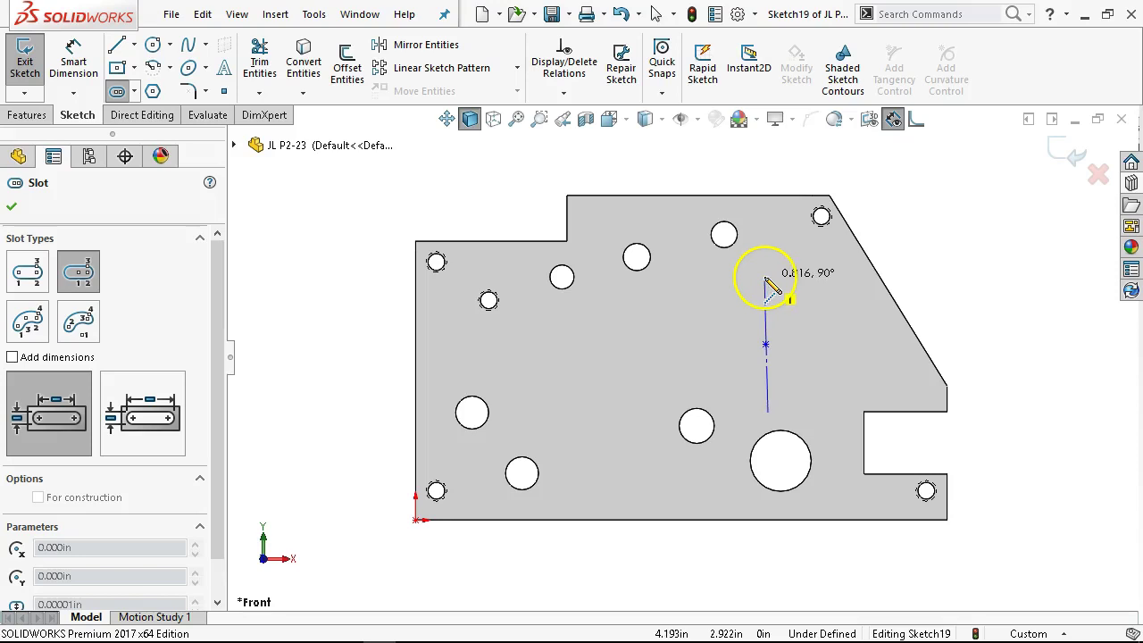
pyautogui.click(766, 276)
pyautogui.click(786, 313)
pyautogui.rightClick(893, 230)
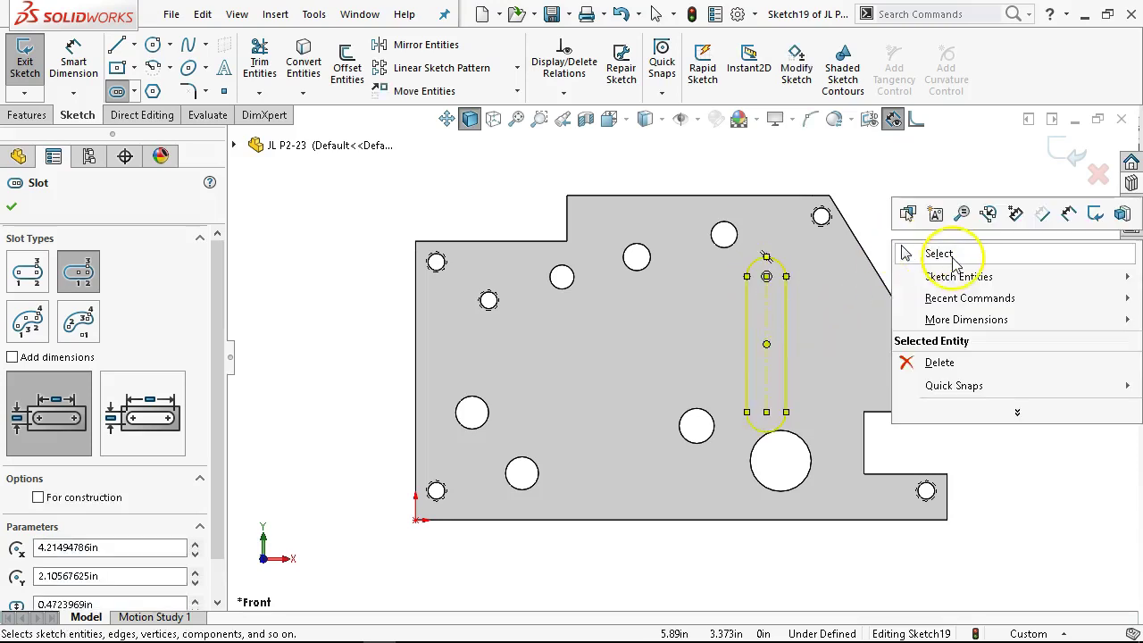
pyautogui.moveTo(956, 277)
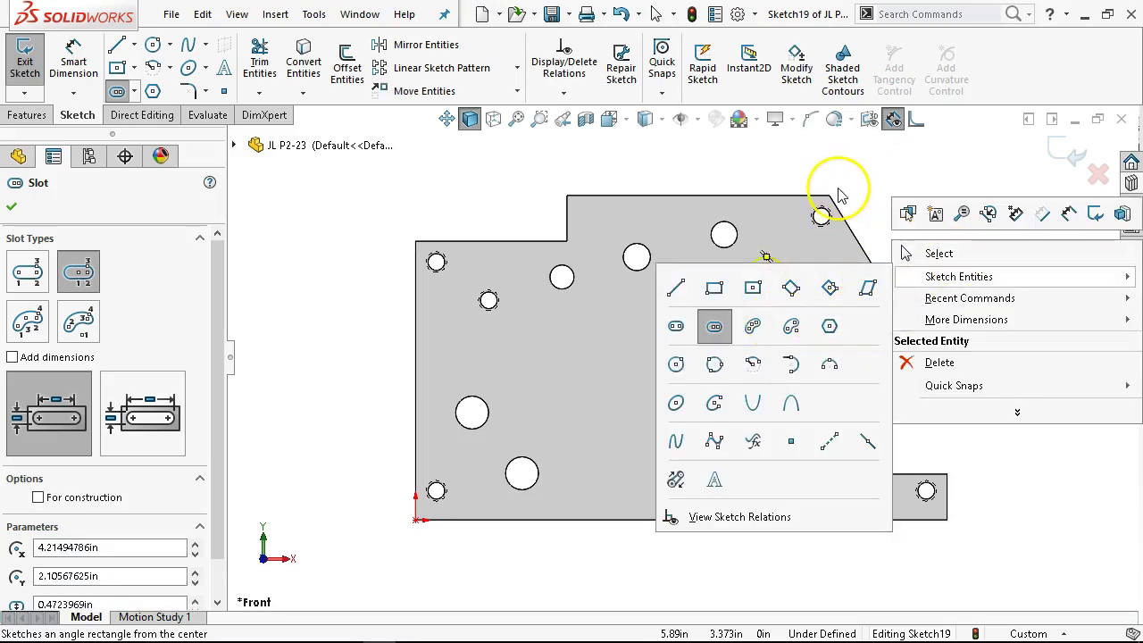
pyautogui.press('Escape')
pyautogui.press('Escape')
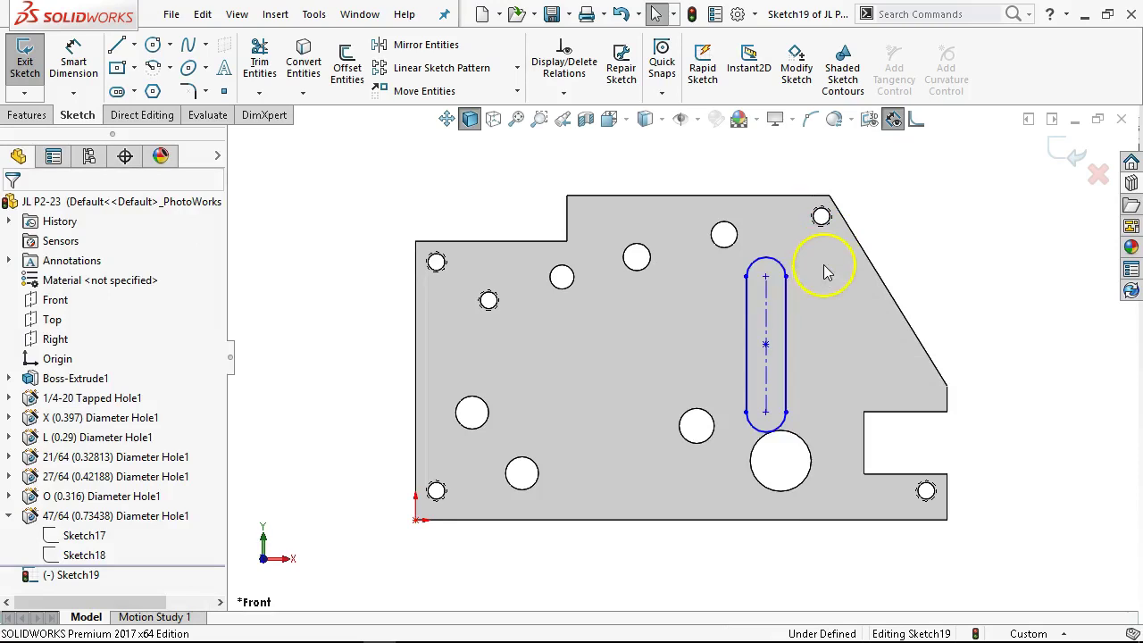
# - Shift the slot slightly to the left and widen it to an end radius of about 0.34 in
pyautogui.click(772, 307)
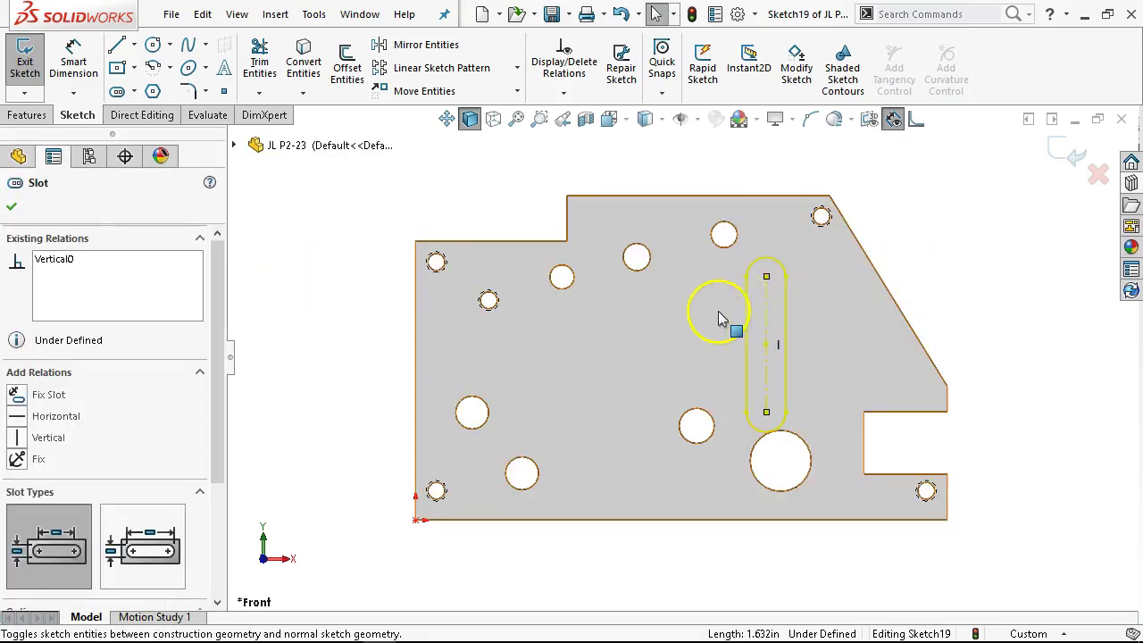
pyautogui.moveTo(767, 350); pyautogui.dragTo(760, 353)
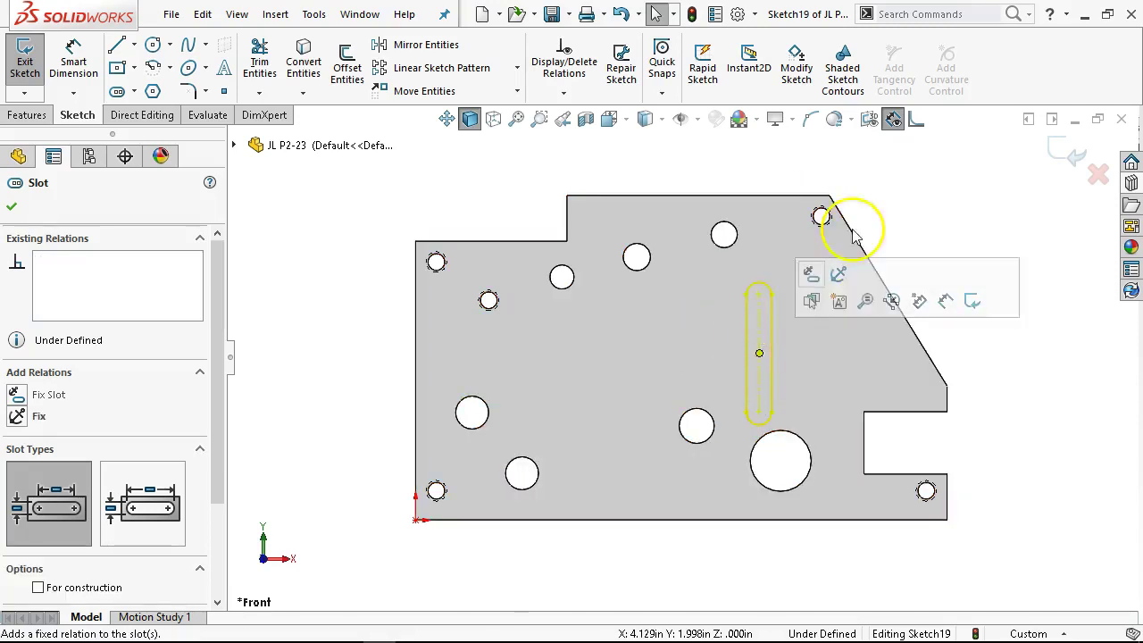
pyautogui.click(842, 243)
pyautogui.moveTo(766, 285); pyautogui.dragTo(787, 280)
# - Dimension the slot's lower arc centre 1.66 in above the plate's bottom edge
pyautogui.click(74, 62)
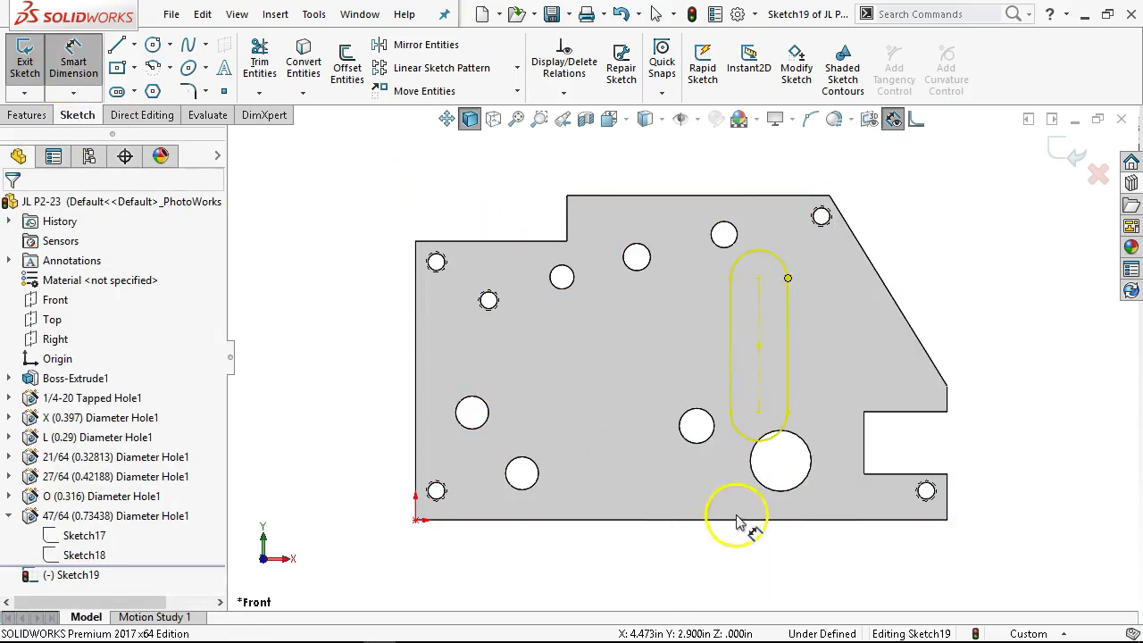
pyautogui.click(801, 521)
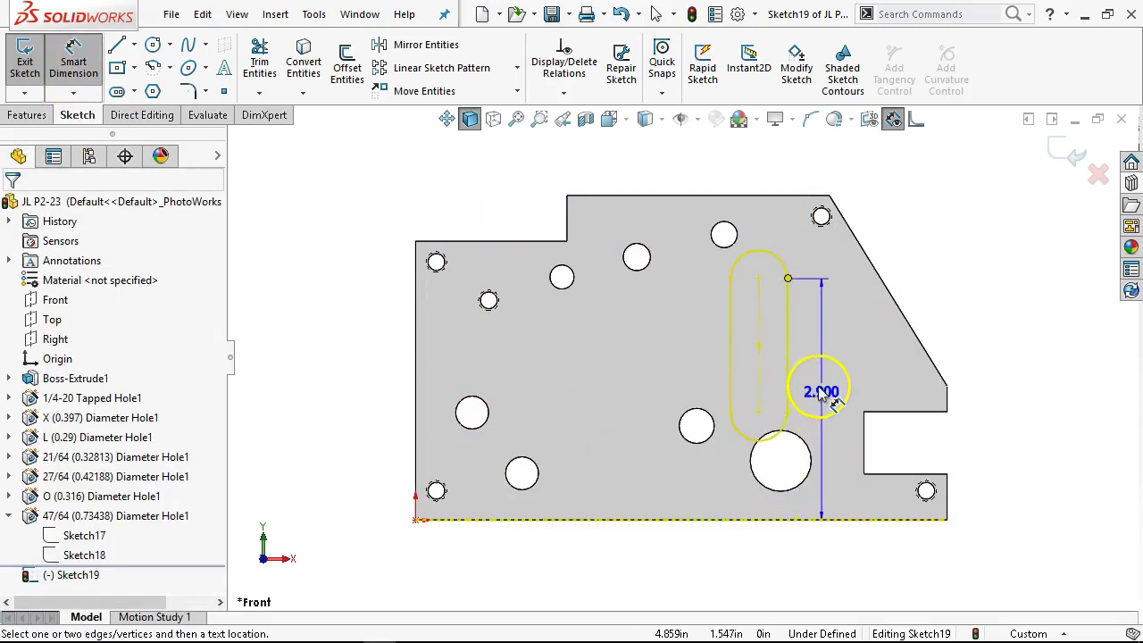
pyautogui.press('Escape')
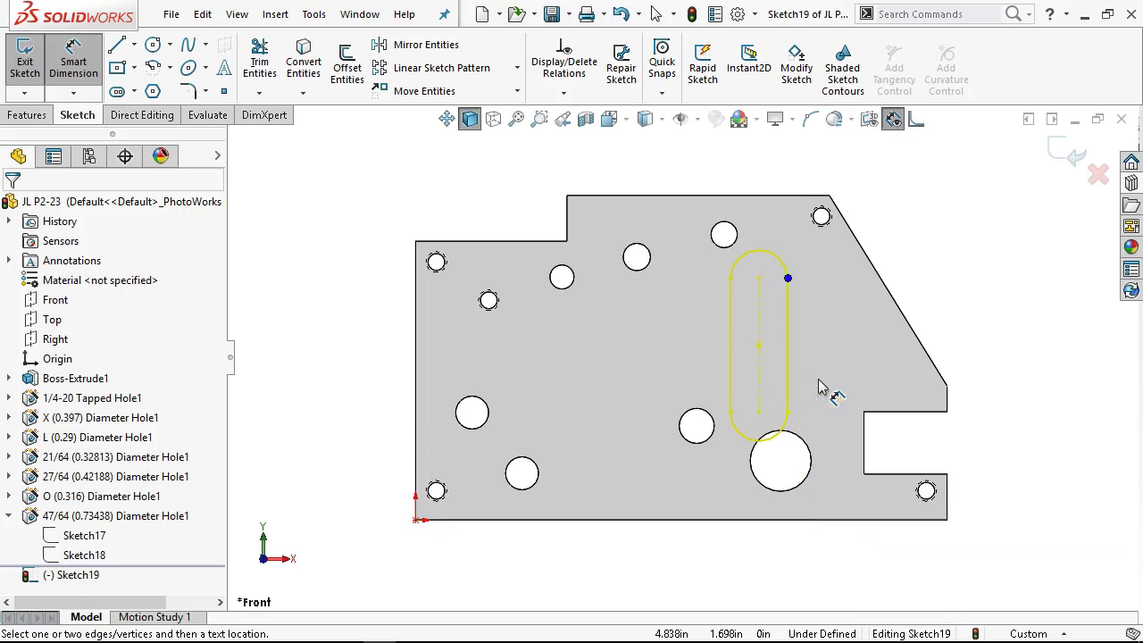
pyautogui.click(782, 435)
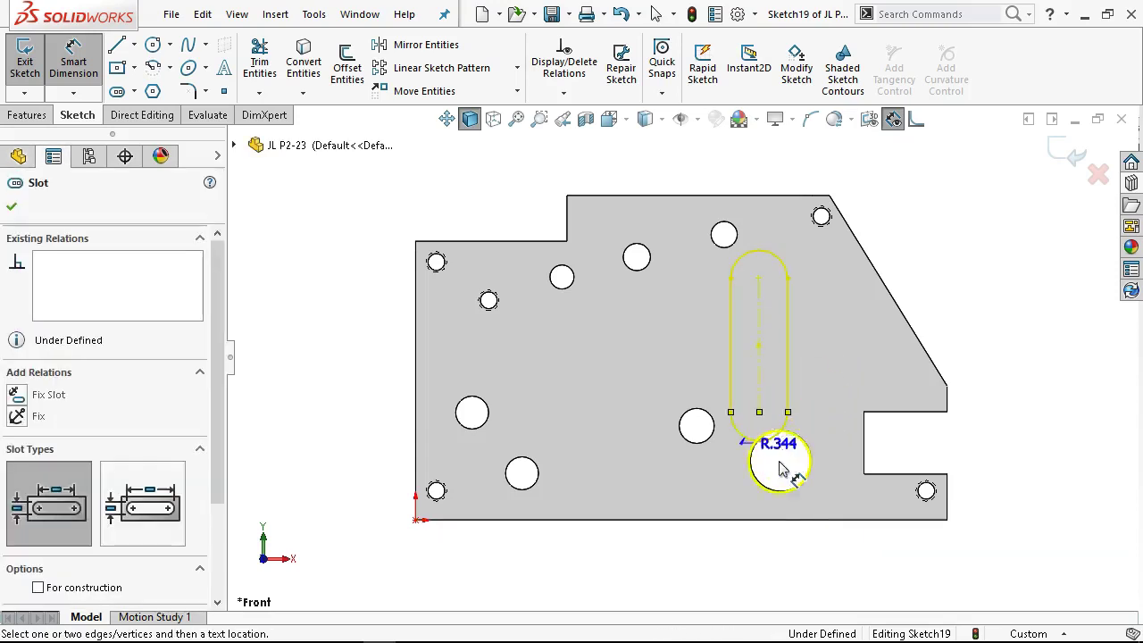
pyautogui.click(788, 523)
pyautogui.click(1008, 485)
pyautogui.write('1.66')
pyautogui.press('Return')
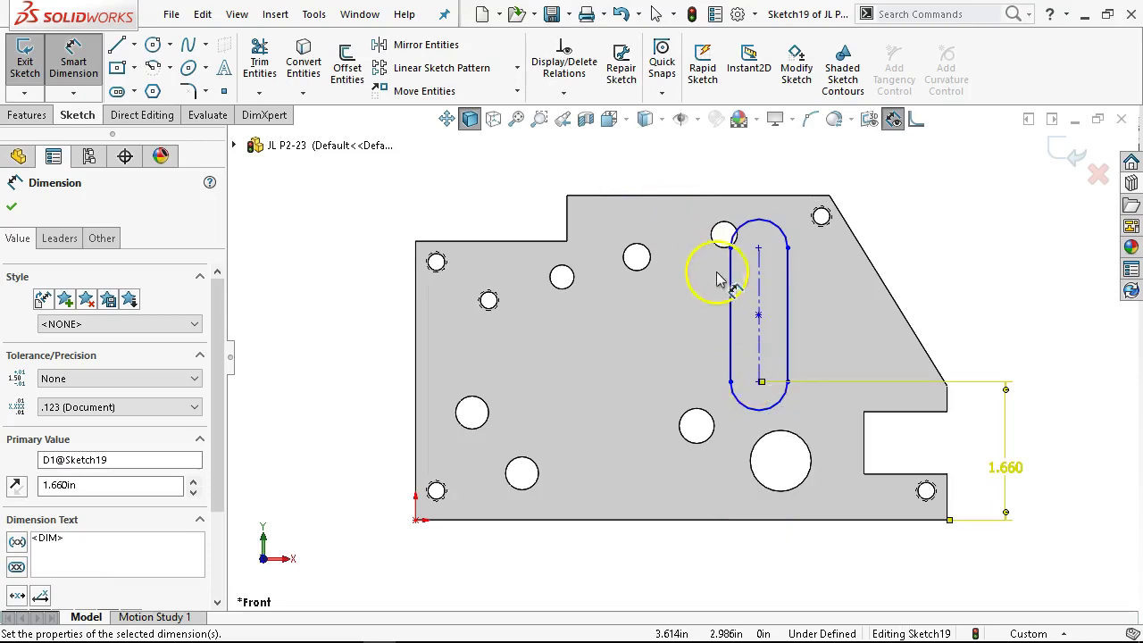
# - Dimension the distance between the slot's arc centres as 1.13 in
pyautogui.click(760, 285)
pyautogui.click(1000, 342)
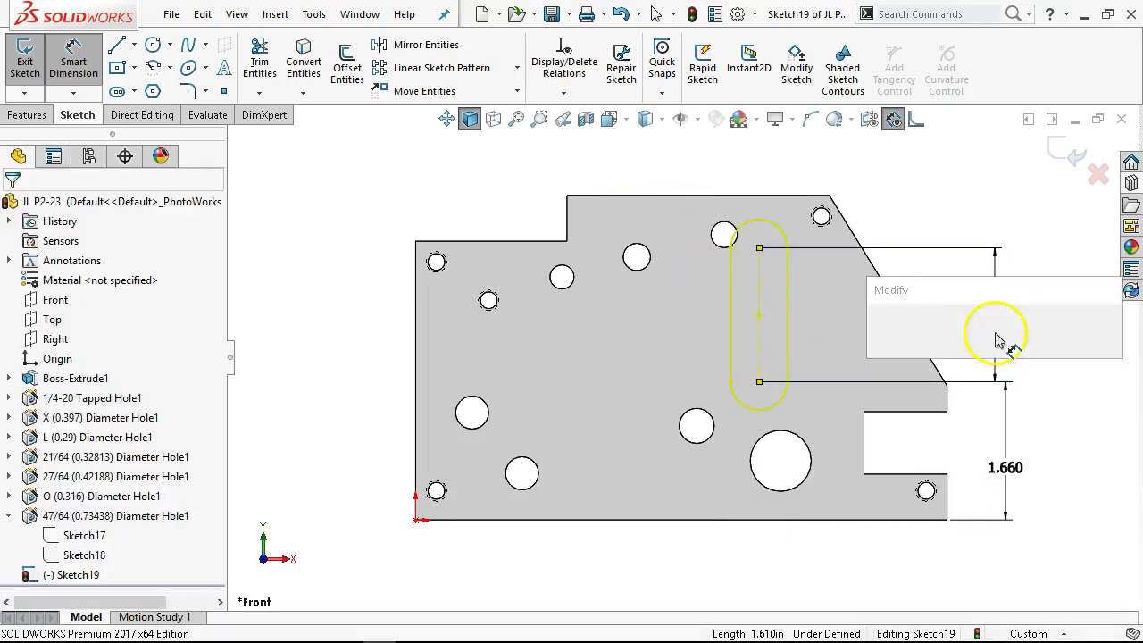
pyautogui.write('1.13')
pyautogui.press('Return')
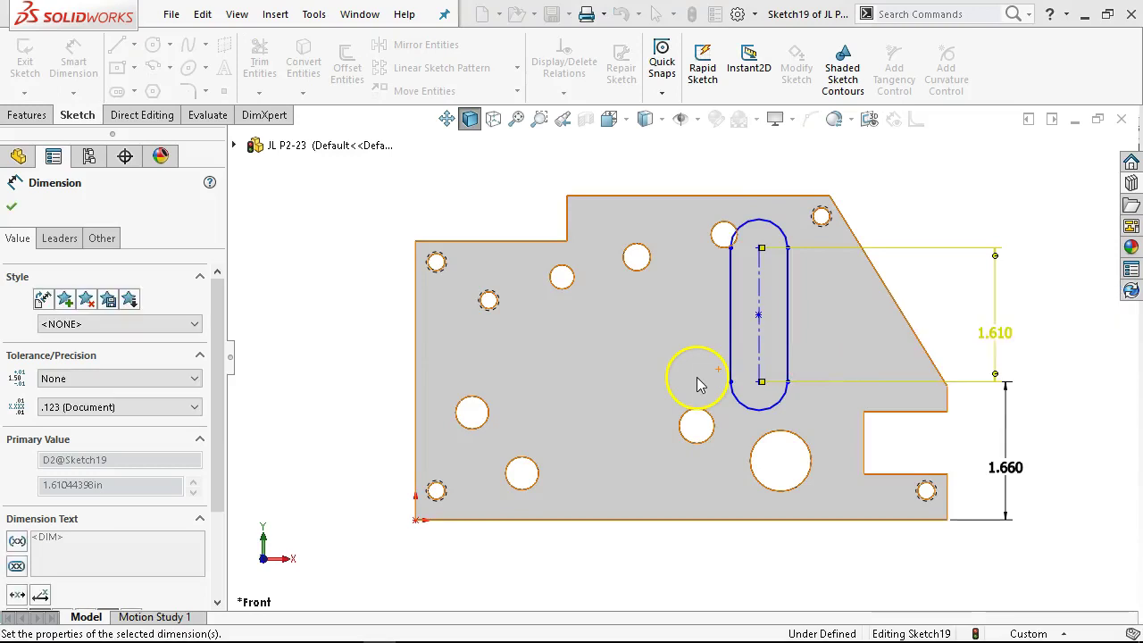
# - Dimension the radius of the slot's upper end arc as 0.38 in
pyautogui.click(782, 272)
pyautogui.click(933, 211)
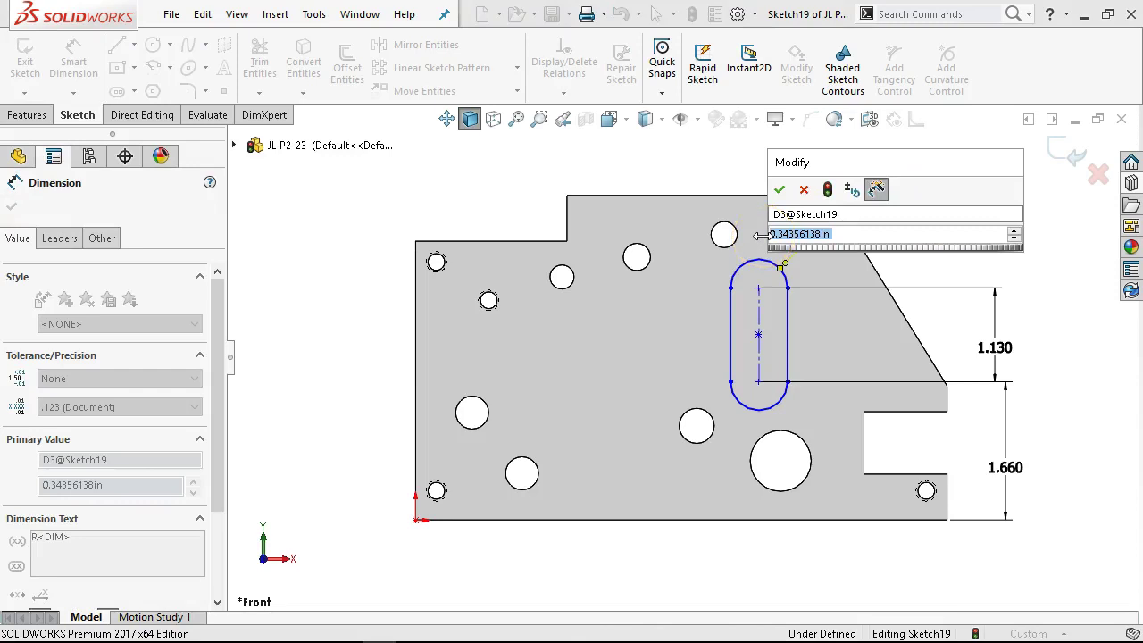
pyautogui.press('BackSpace')
pyautogui.write('.38')
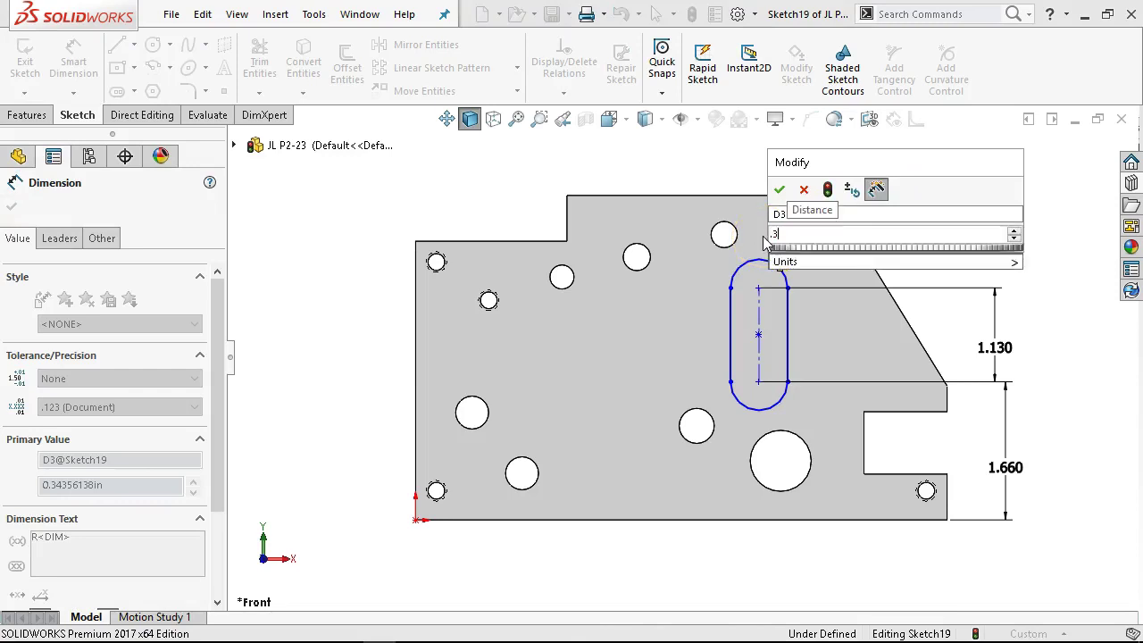
pyautogui.press('Return')
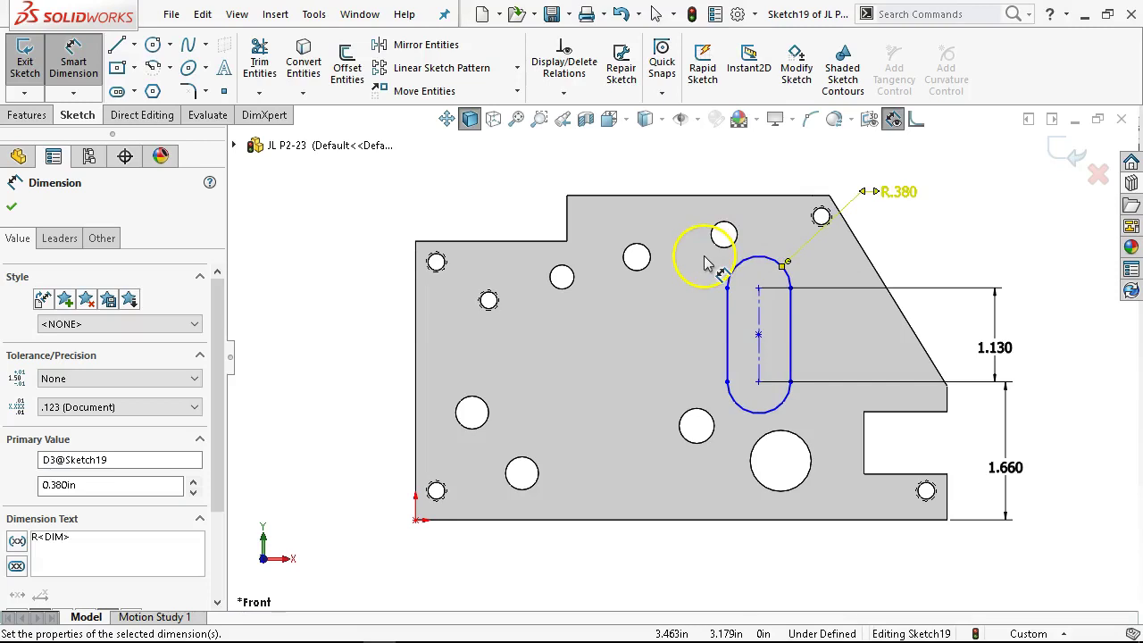
# - Dimension the slot's vertical centreline 4.48 in from the plate's left edge
pyautogui.click(759, 325)
pyautogui.click(416, 393)
pyautogui.click(536, 538)
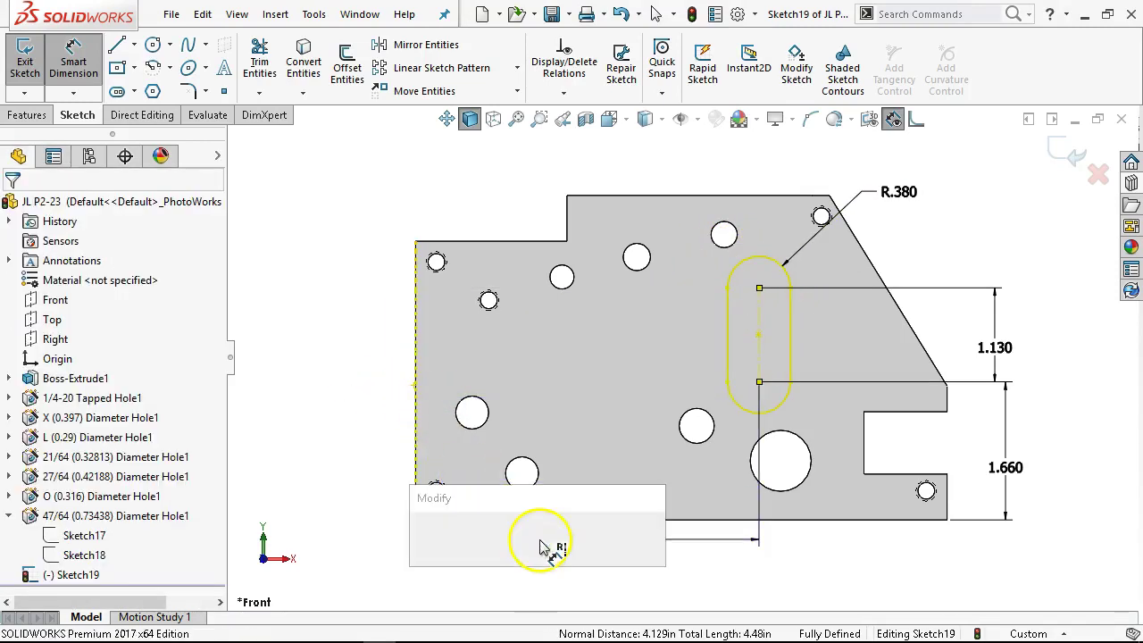
pyautogui.write('4.48')
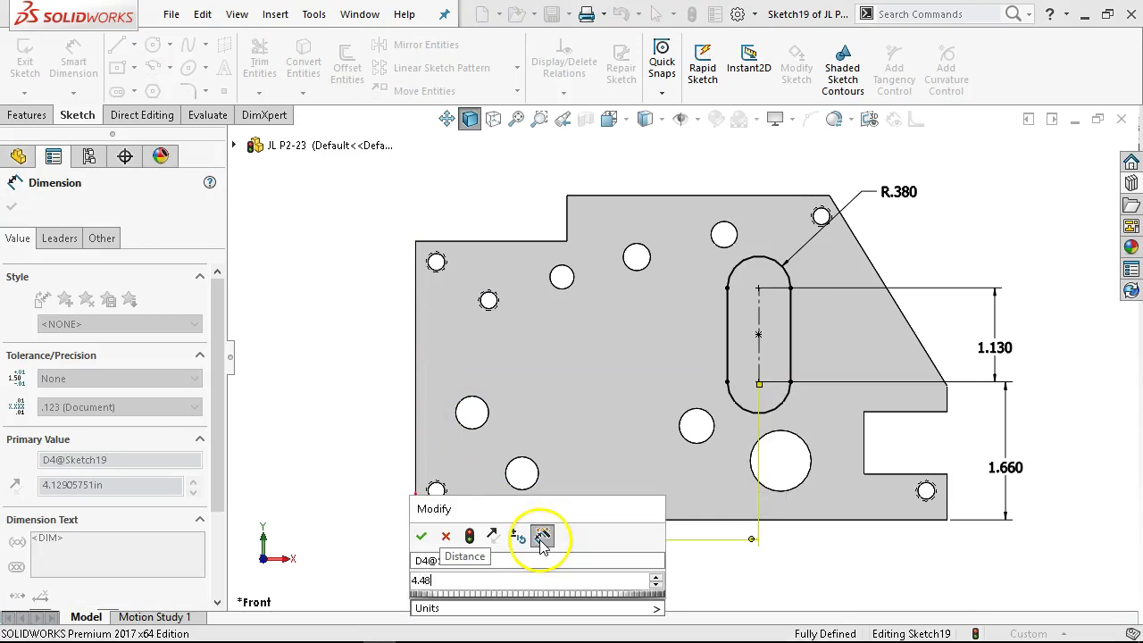
pyautogui.press('Return')
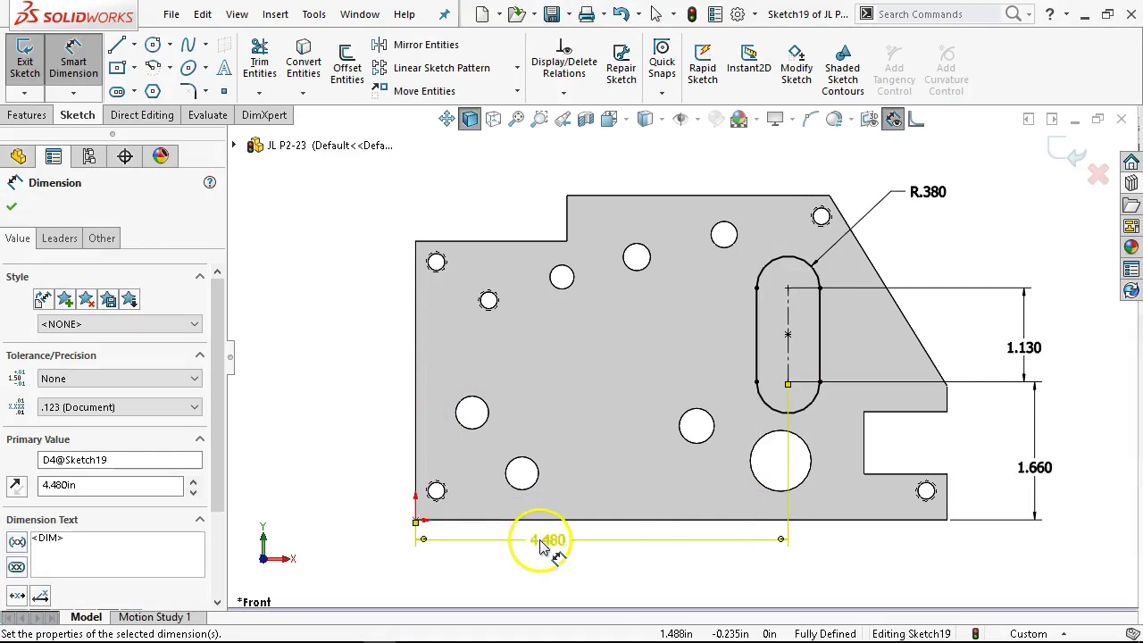
# - Cut the slot profile through the plate with an Extruded Cut set to Through All
pyautogui.click(28, 114)
pyautogui.click(271, 64)
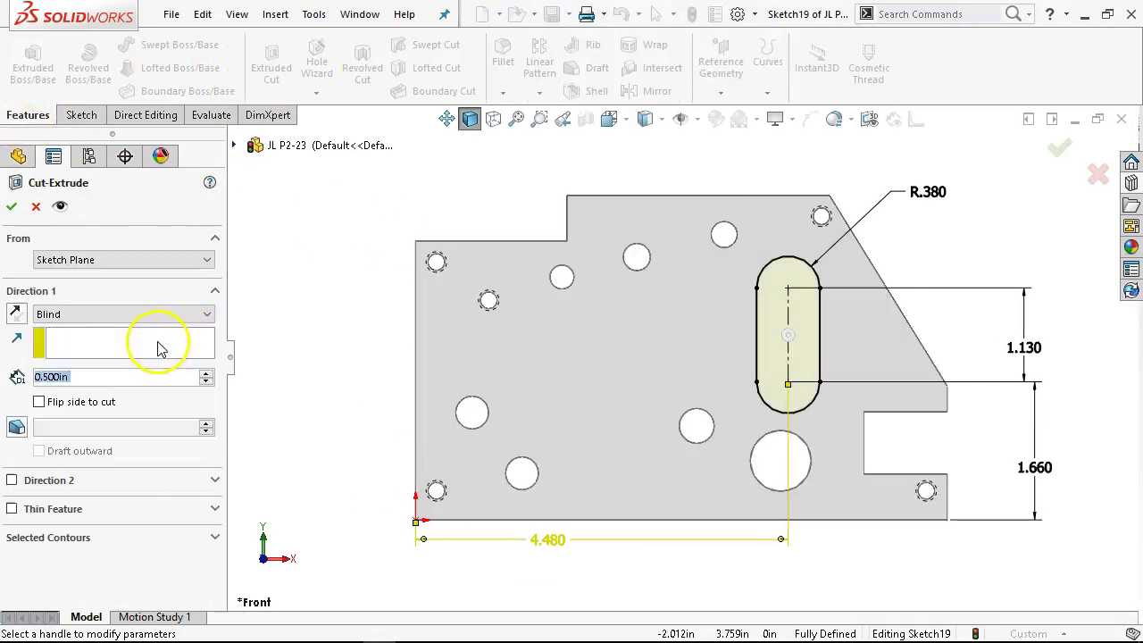
pyautogui.click(101, 313)
pyautogui.click(67, 349)
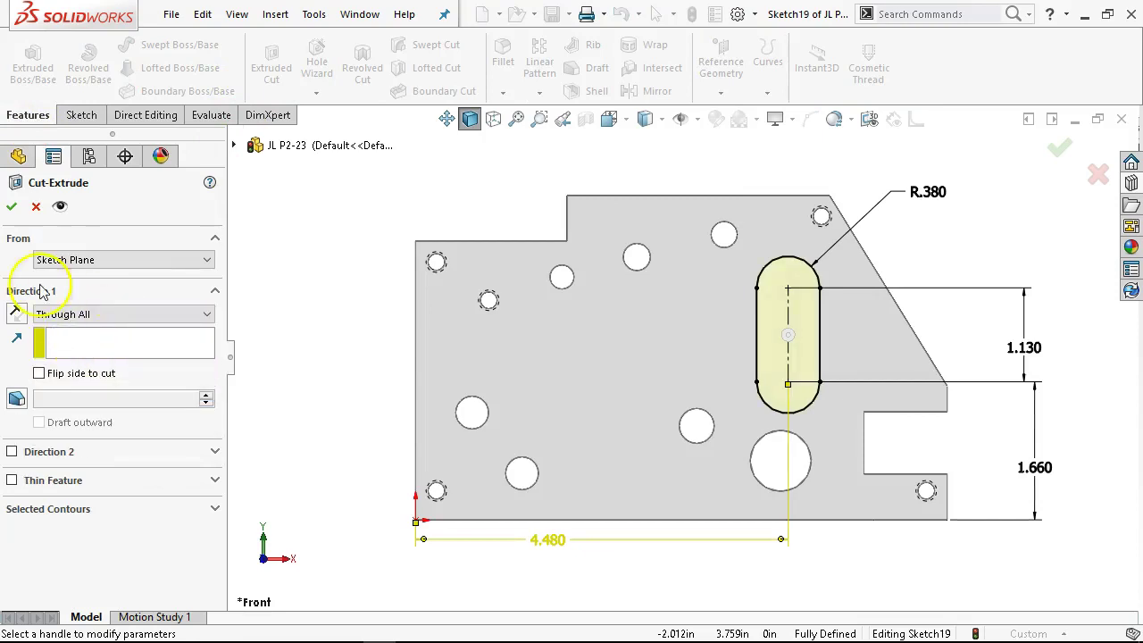
pyautogui.click(10, 208)
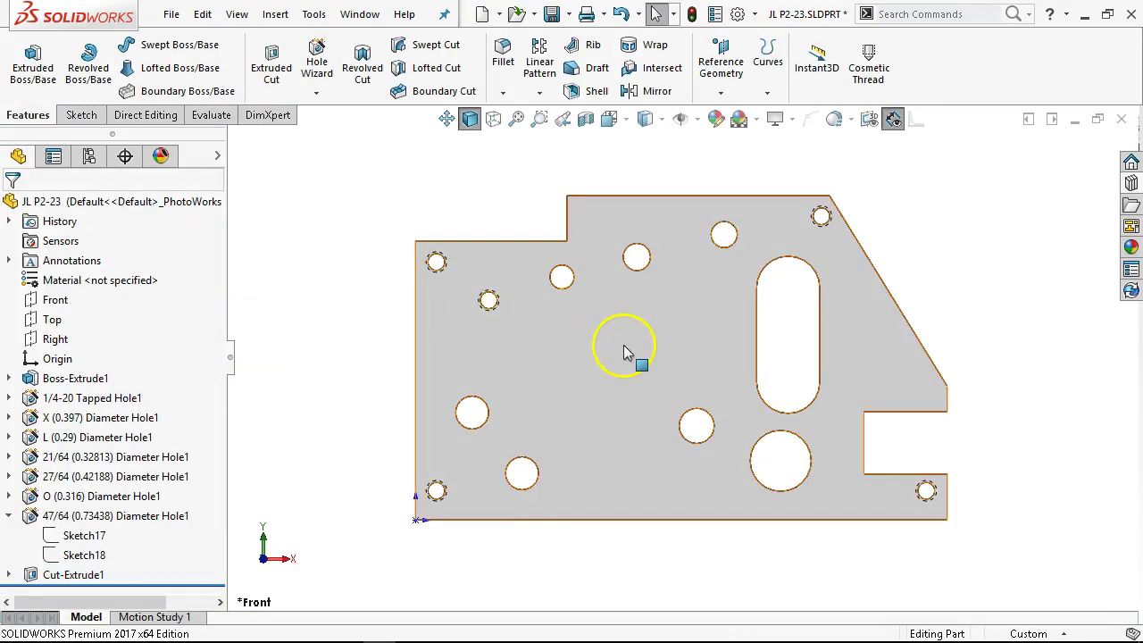
# - Start a sketch on the plate's front face and draw a center rectangle about 1.55 in wide between the holes left of the slot
pyautogui.click(624, 352)
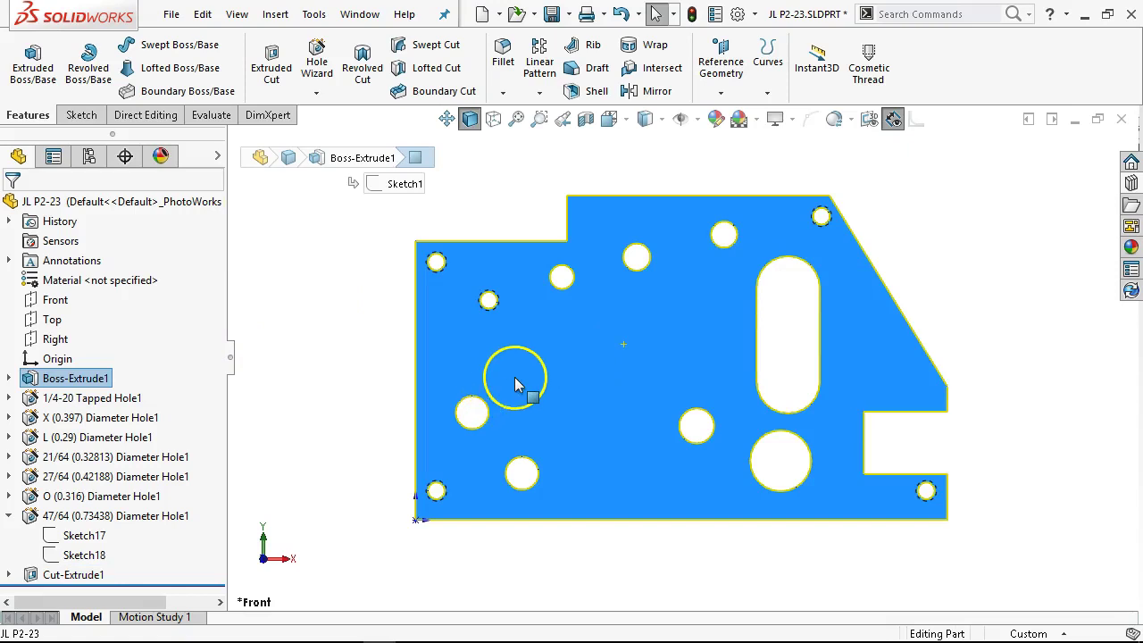
pyautogui.rightClick(562, 361)
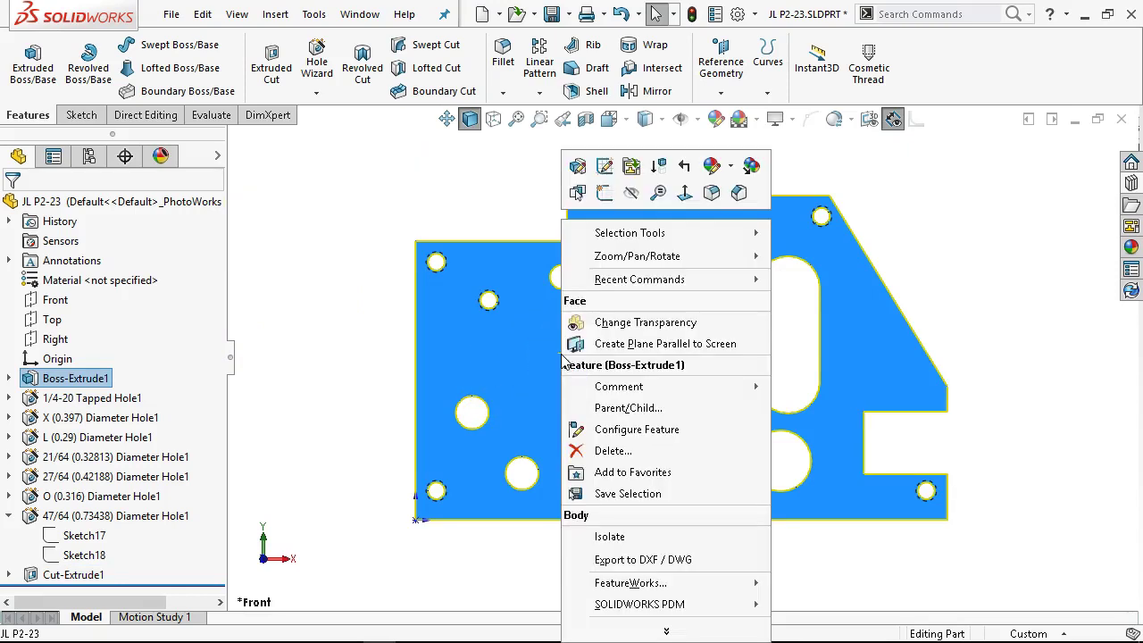
pyautogui.click(604, 193)
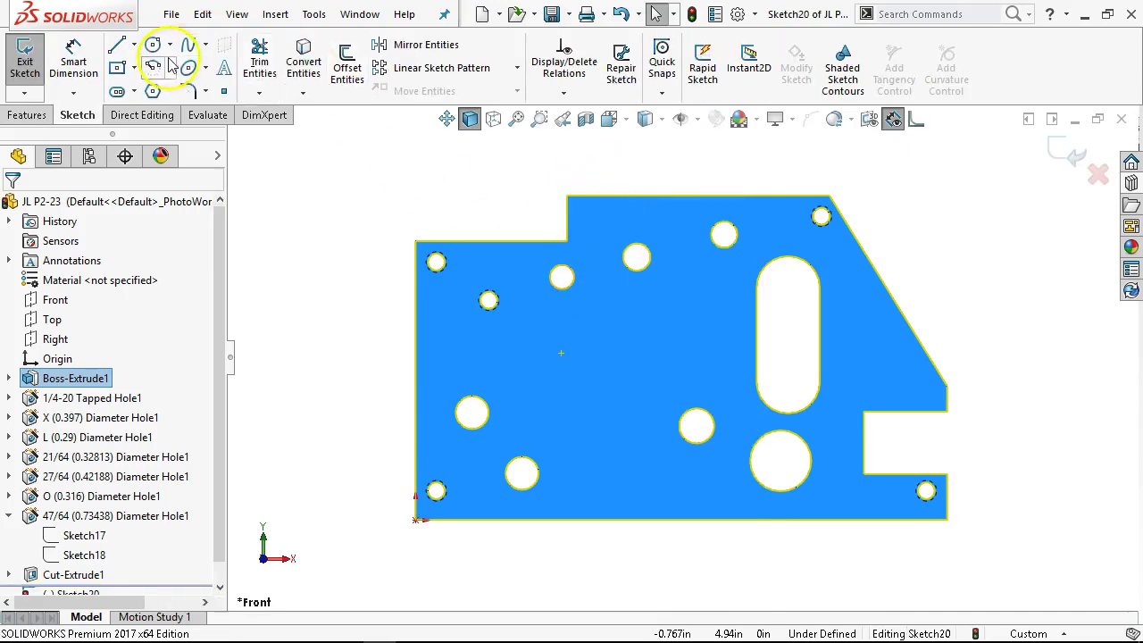
pyautogui.click(133, 69)
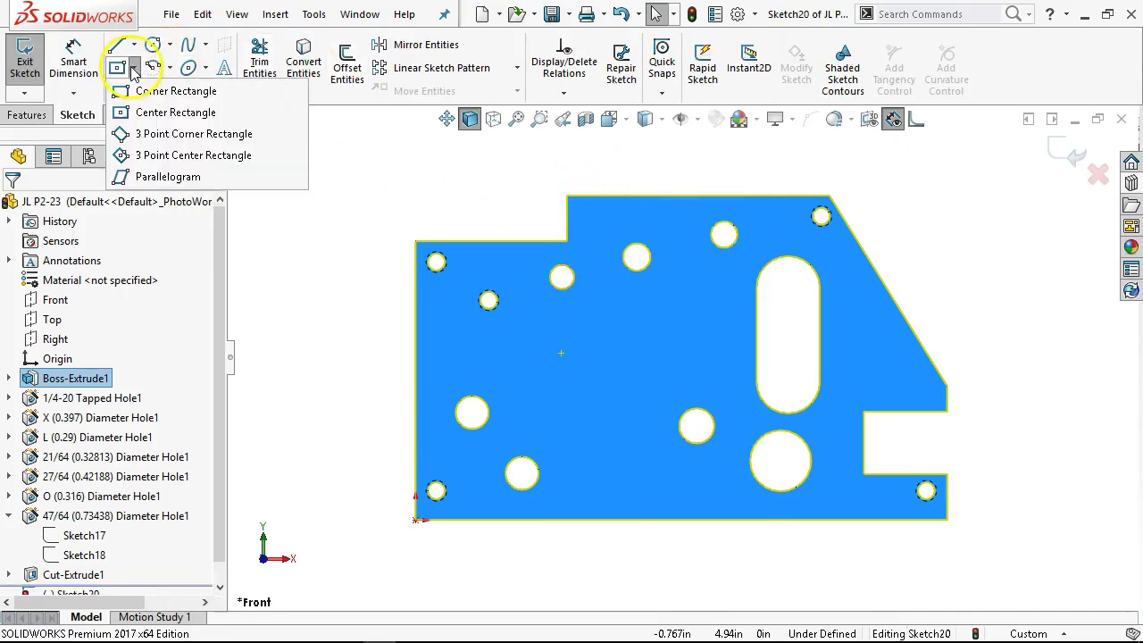
pyautogui.click(154, 110)
pyautogui.click(574, 362)
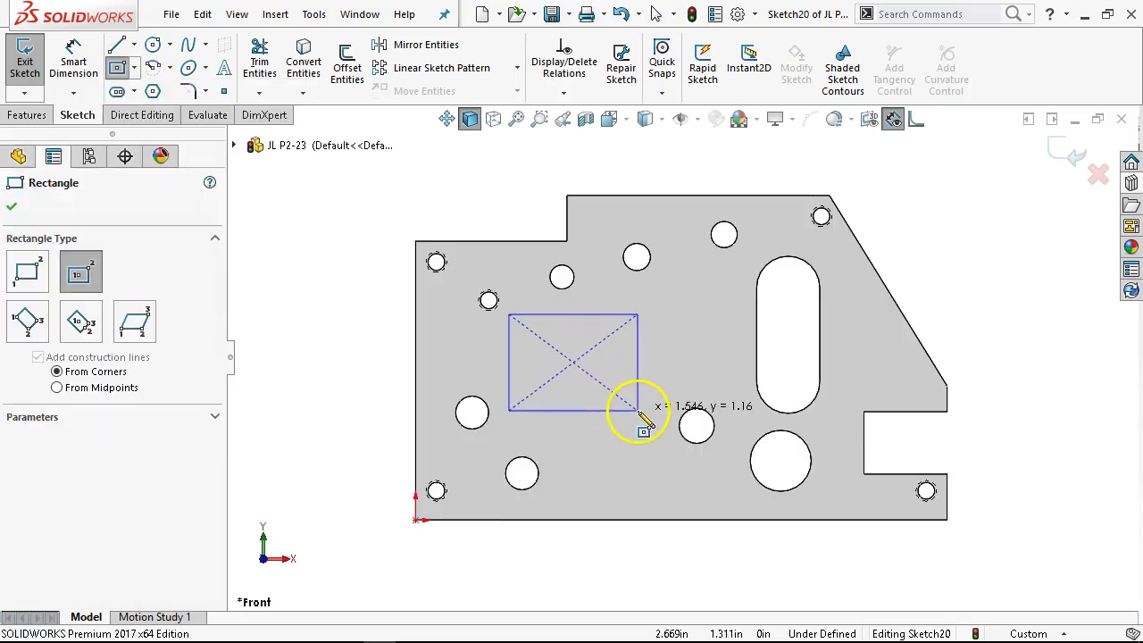
pyautogui.click(638, 398)
# - Dimension the rectangle's width as 1.5 in along its bottom side
pyautogui.rightClick(637, 384)
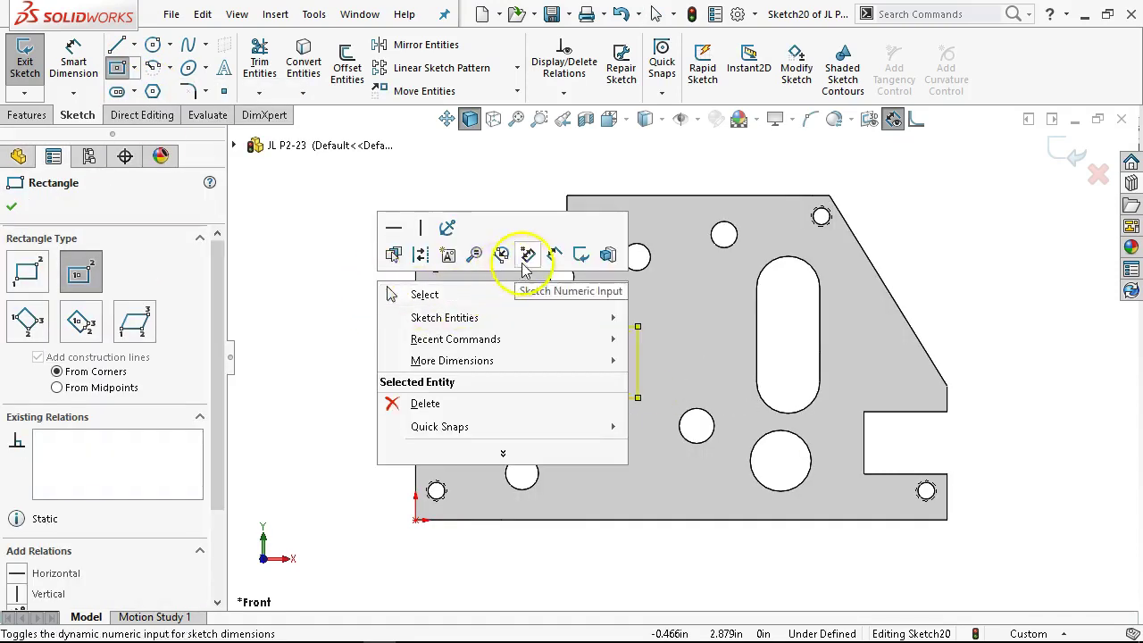
pyautogui.click(555, 254)
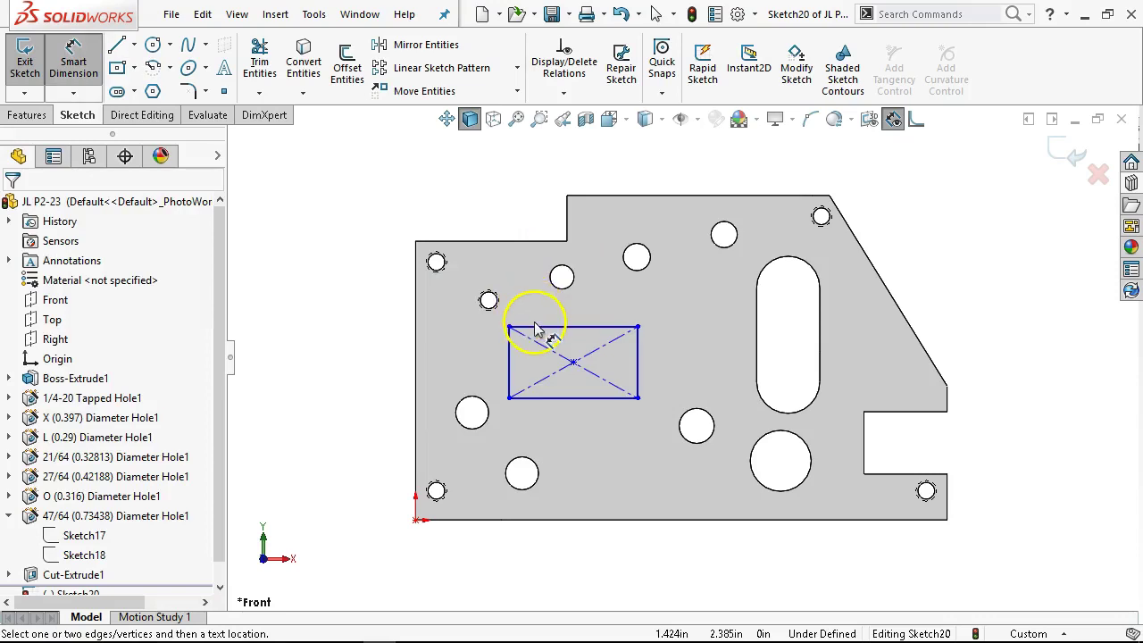
pyautogui.click(589, 398)
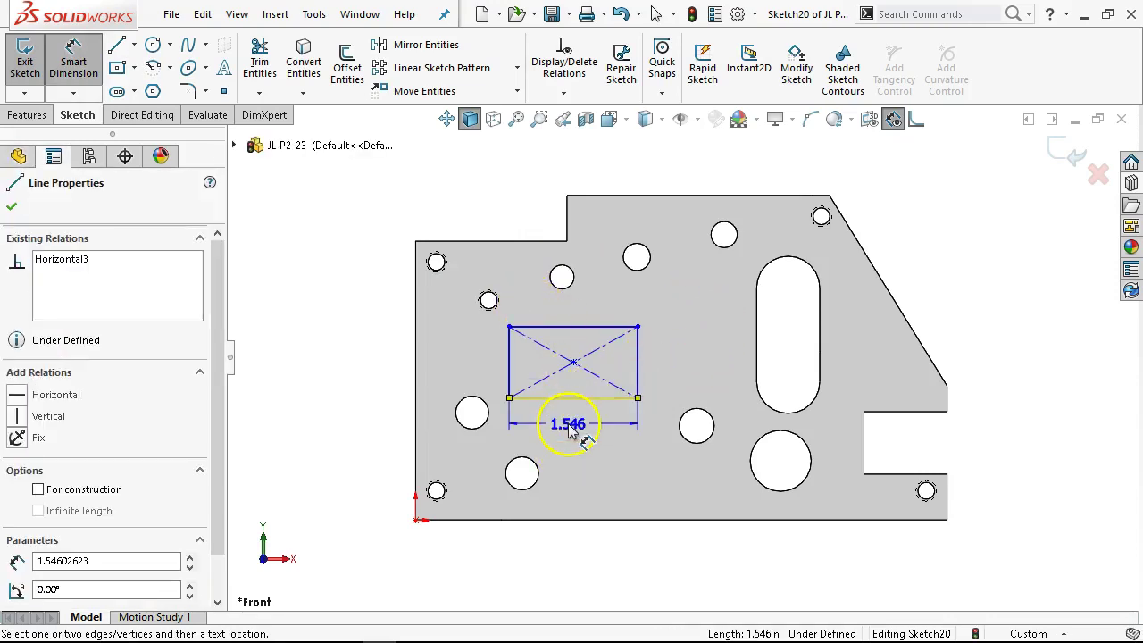
pyautogui.click(579, 442)
pyautogui.write('1.5')
pyautogui.press('Return')
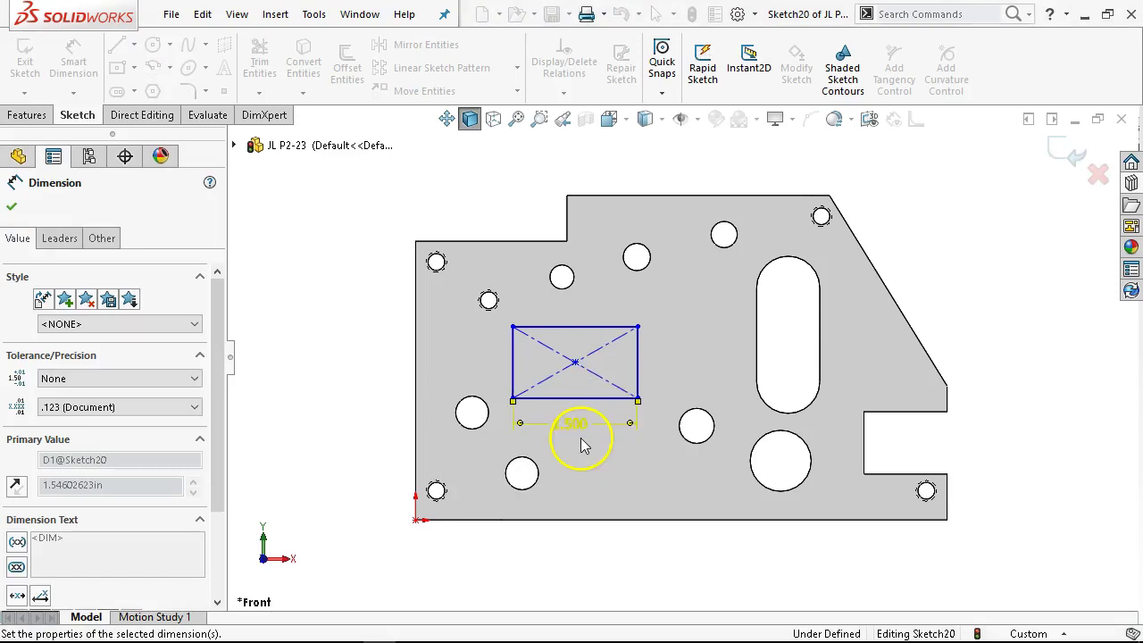
# - Dimension the rectangle's left side 1.38 in from the plate's left edge
pyautogui.click(515, 379)
pyautogui.click(415, 383)
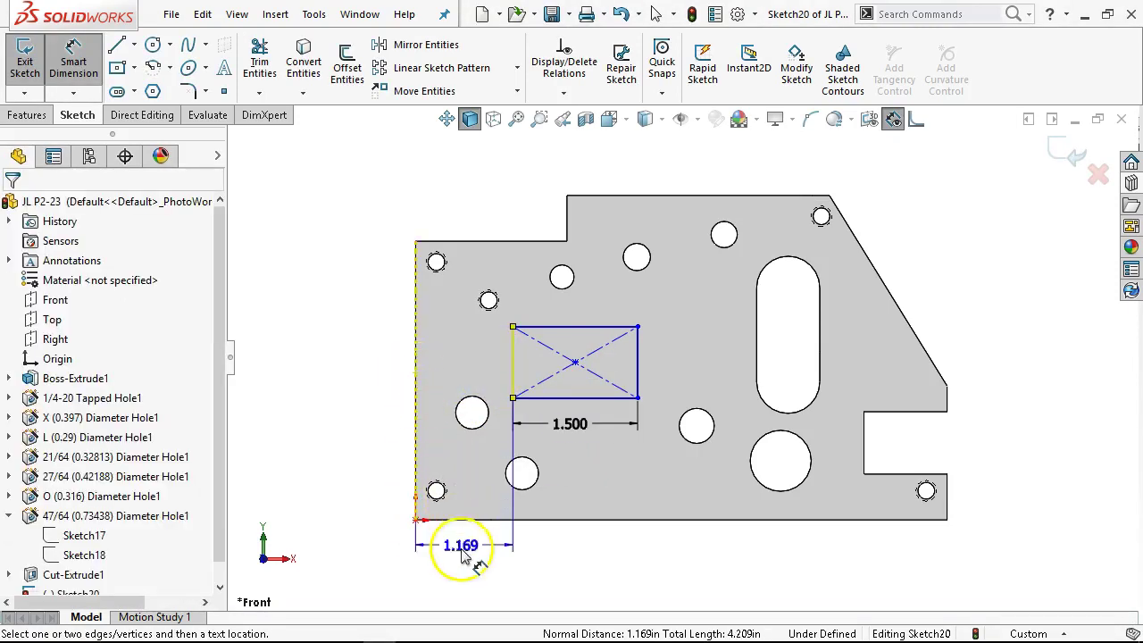
pyautogui.click(463, 548)
pyautogui.write('1.38')
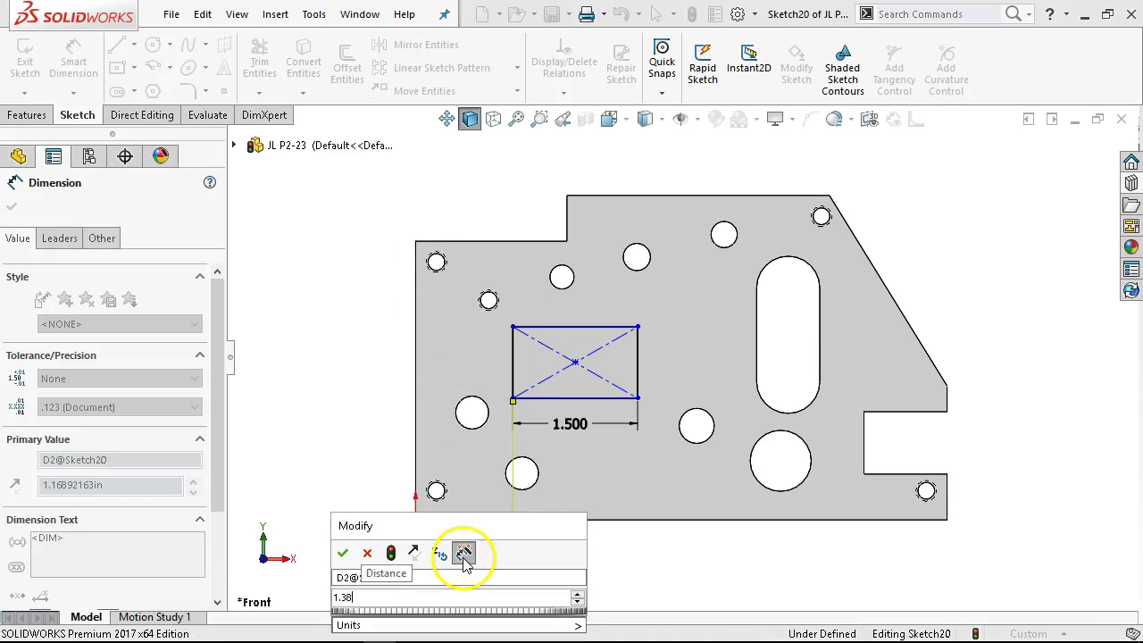
pyautogui.press('Return')
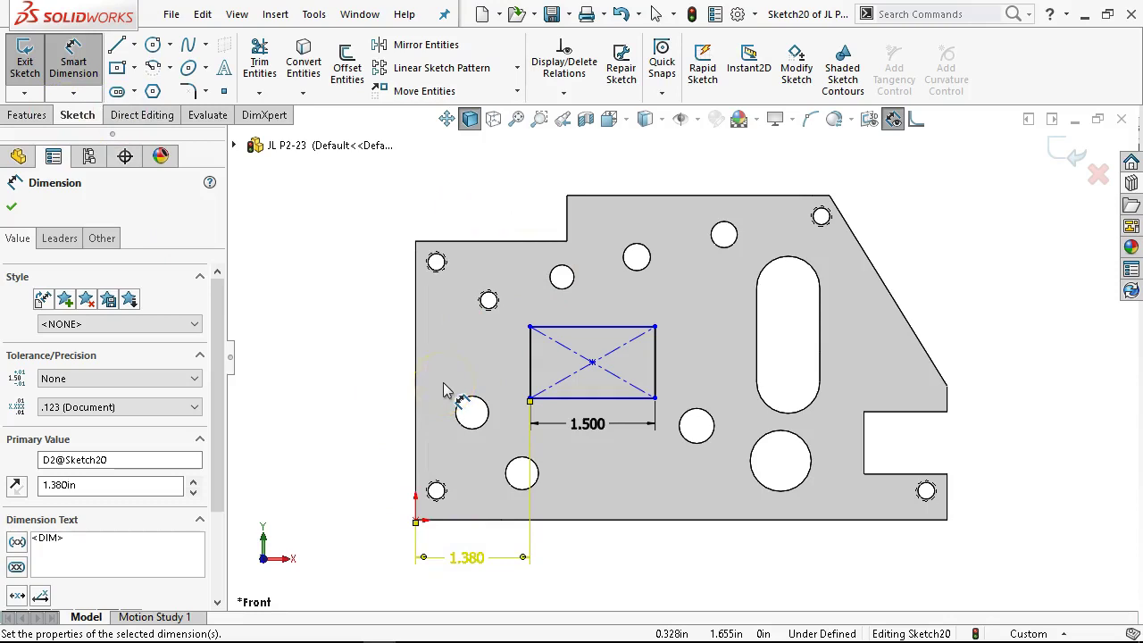
# - Dimension the rectangle's bottom side 1 in above the plate's bottom edge
pyautogui.click(581, 521)
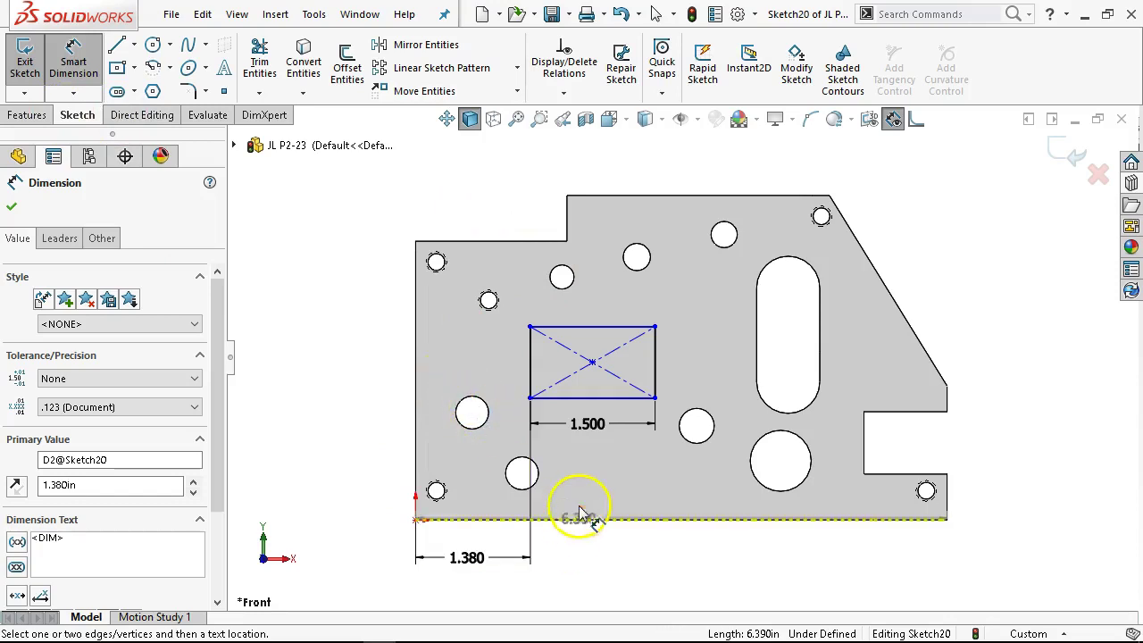
pyautogui.click(530, 397)
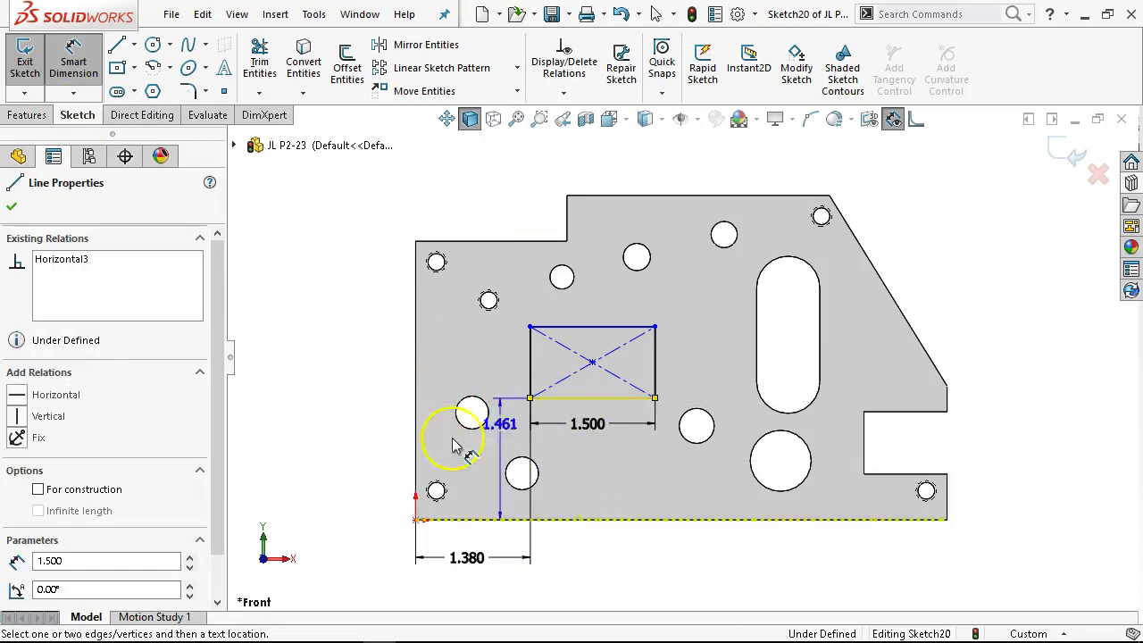
pyautogui.click(386, 455)
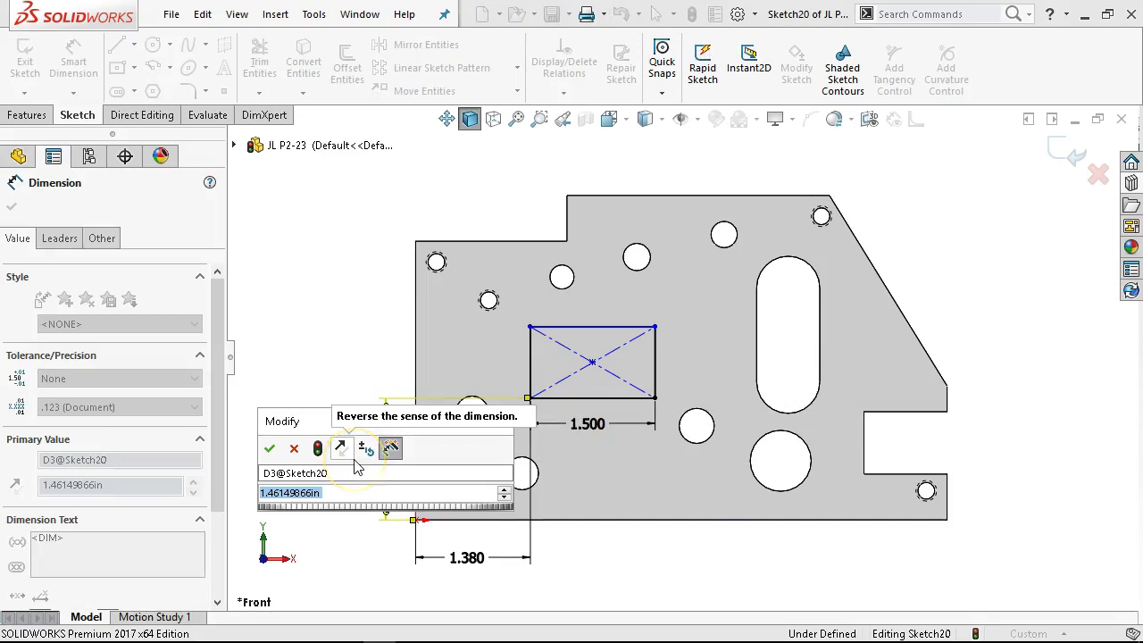
pyautogui.write('1.')
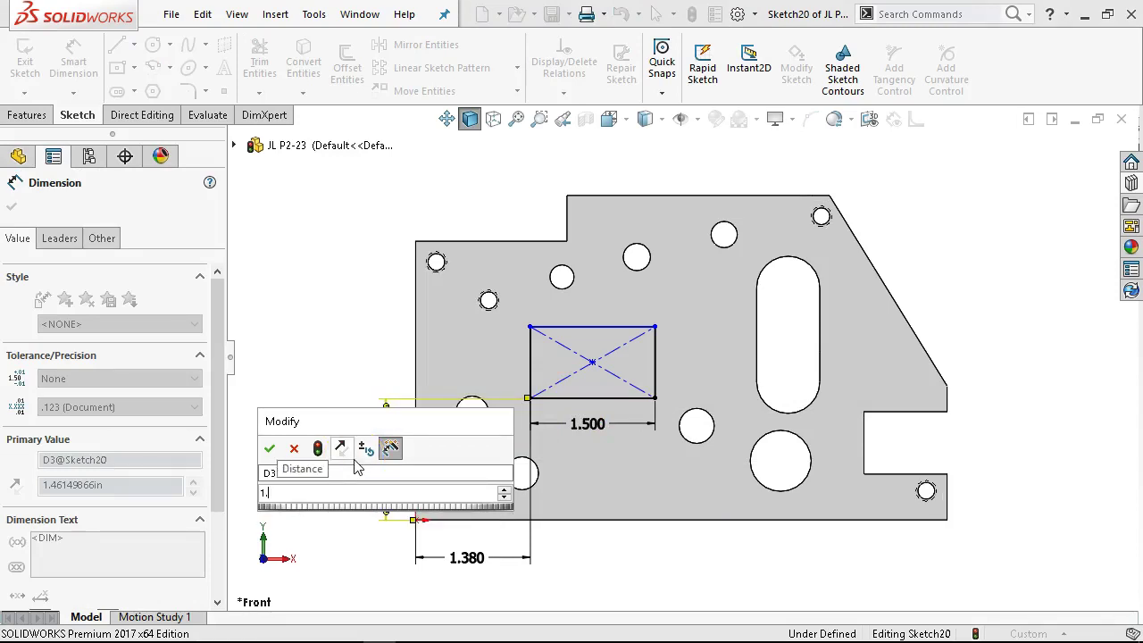
pyautogui.press('Return')
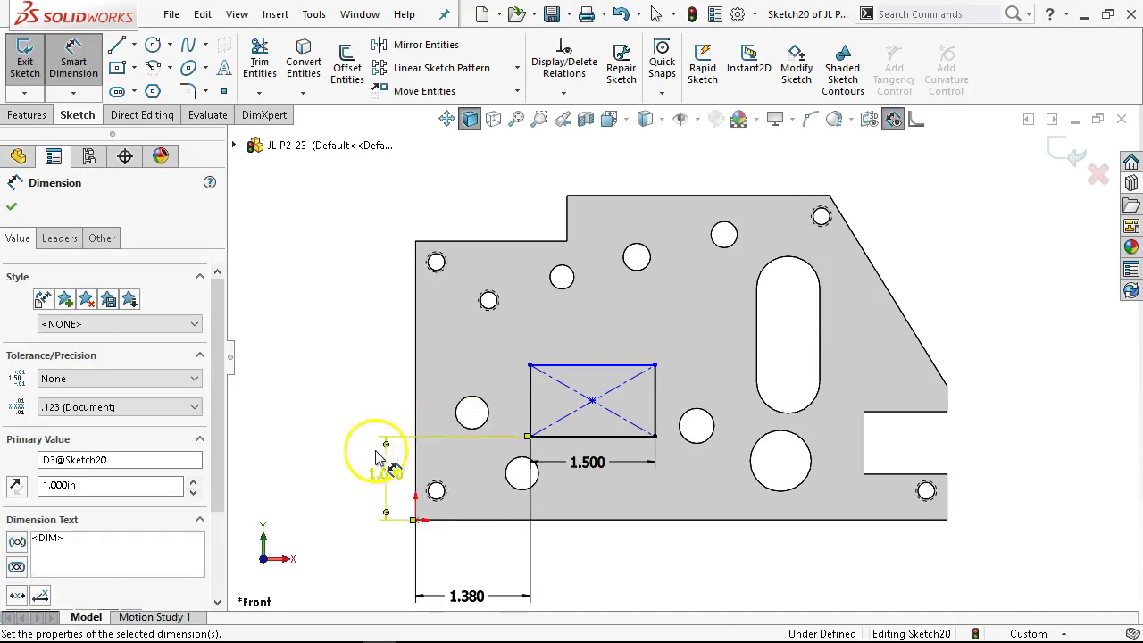
# - Dimension the rectangle's height as 1.5 in along its left side
pyautogui.click(530, 391)
pyautogui.click(353, 401)
pyautogui.write('1.5')
pyautogui.press('Return')
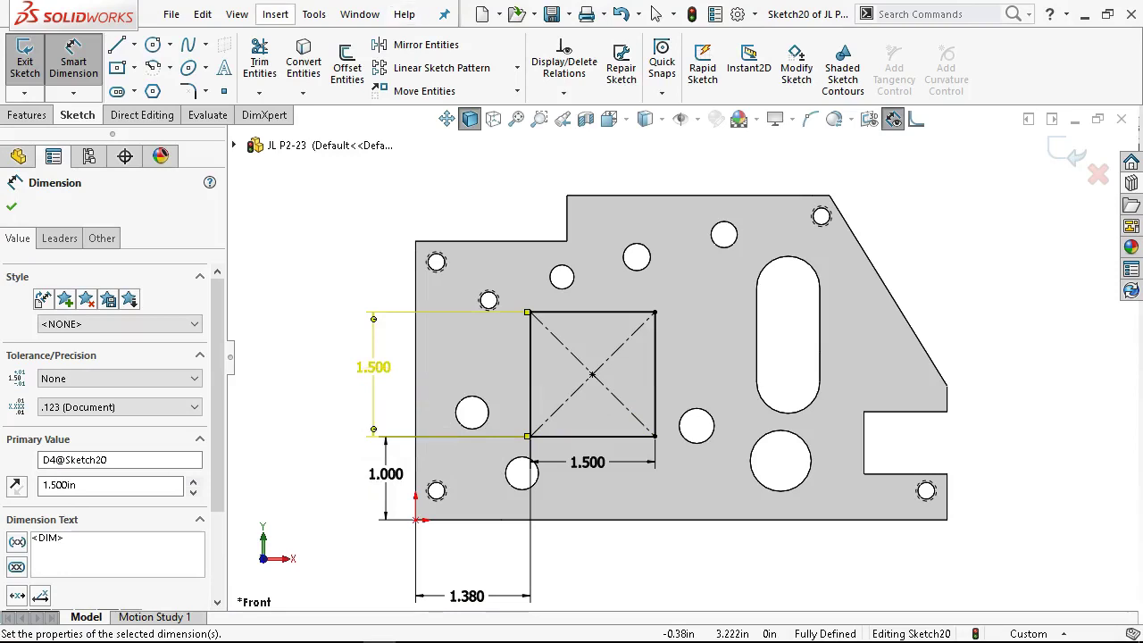
# - Cut the square profile through the plate with an Extruded Cut set to Through All
pyautogui.click(27, 117)
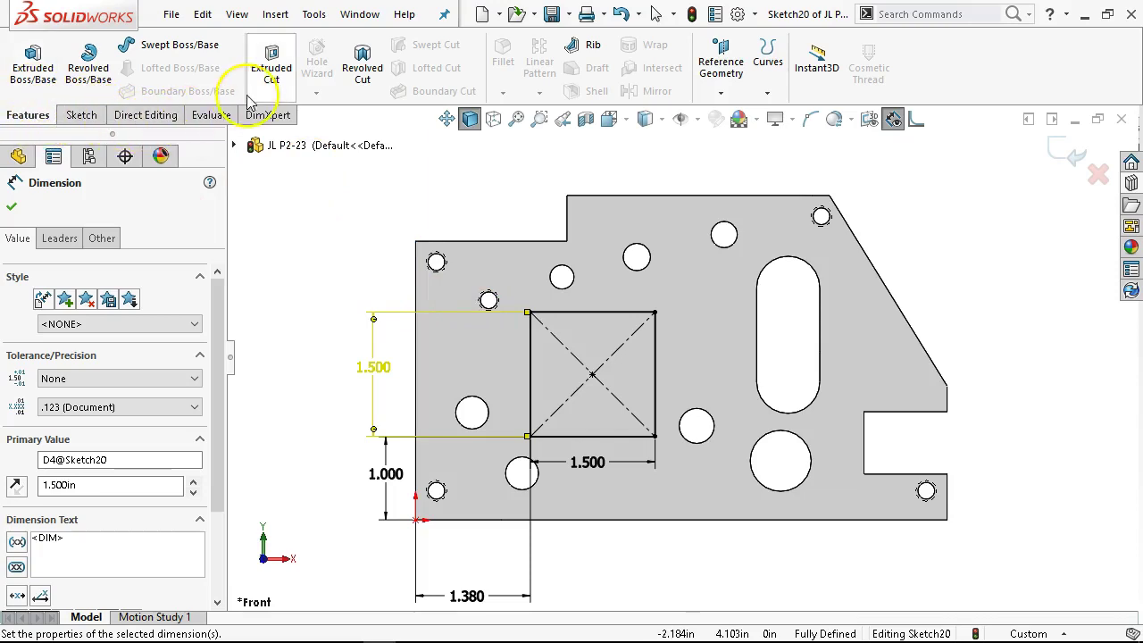
pyautogui.click(270, 72)
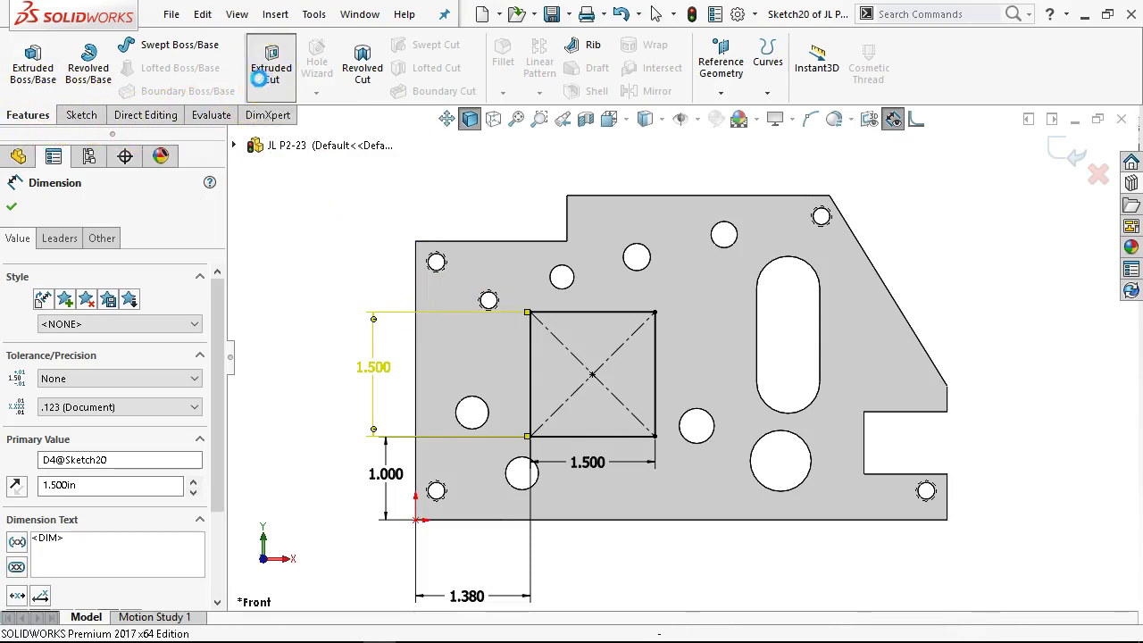
pyautogui.click(89, 315)
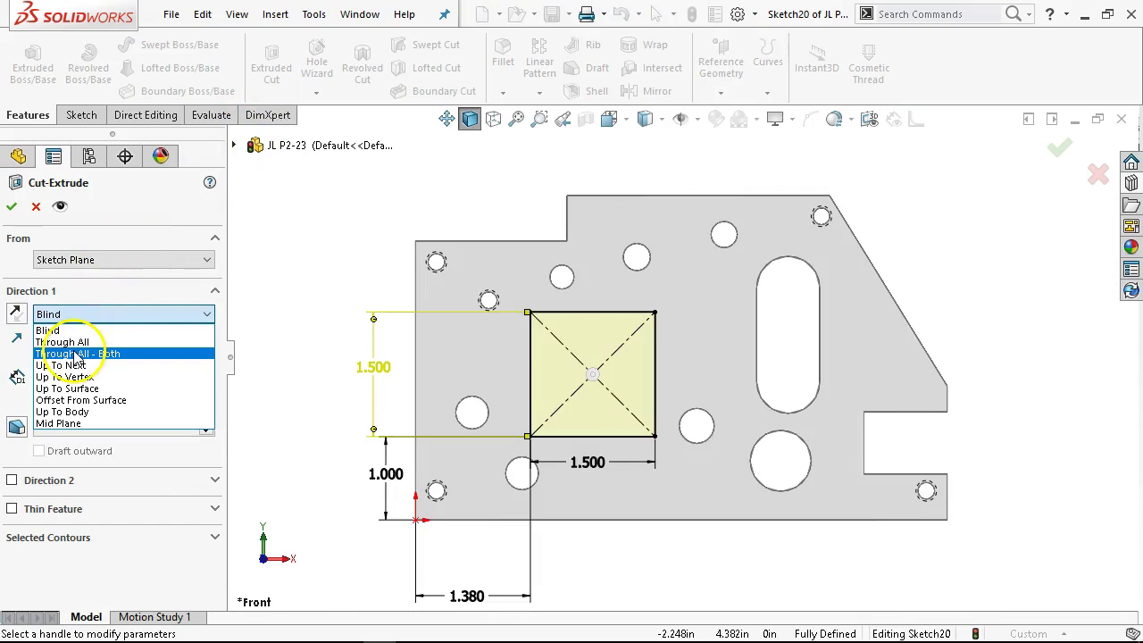
pyautogui.click(64, 342)
pyautogui.click(13, 207)
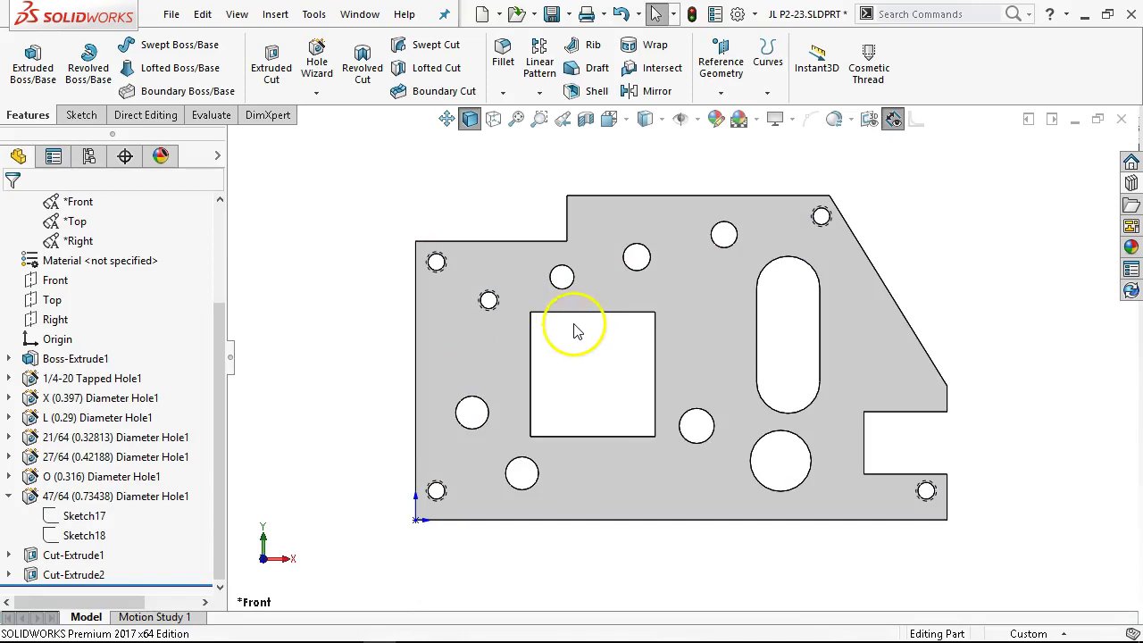
# - Select the four vertical corner edges inside the square cutout
pyautogui.scroll(-3, 580, 348)
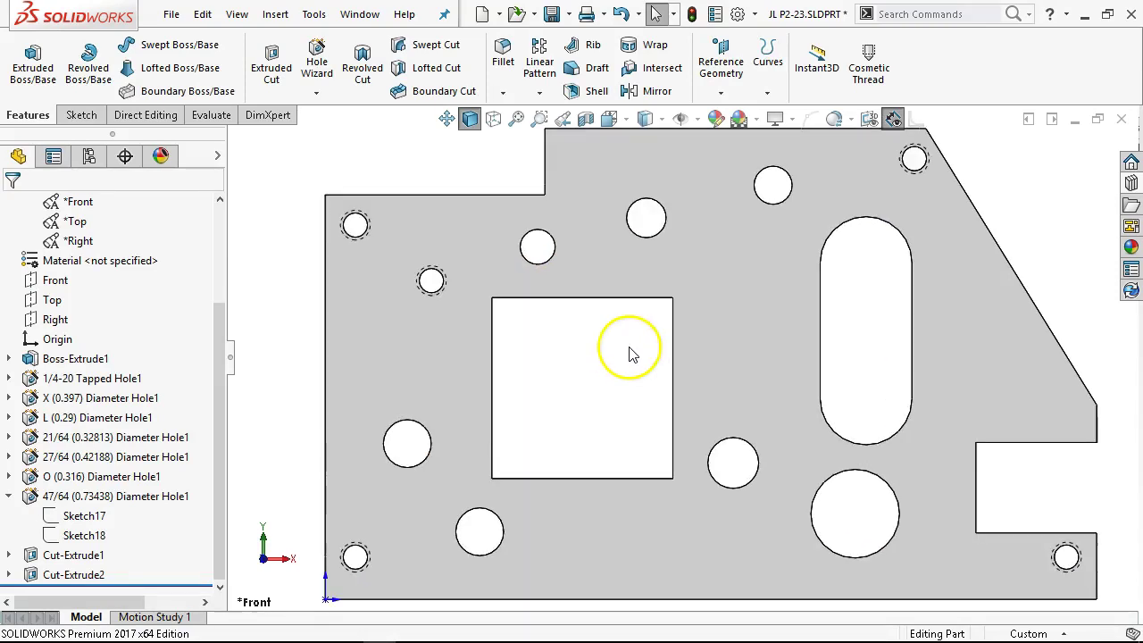
pyautogui.click(616, 293)
pyautogui.click(607, 360)
pyautogui.moveTo(608, 359); pyautogui.dragTo(541, 274, button='middle')
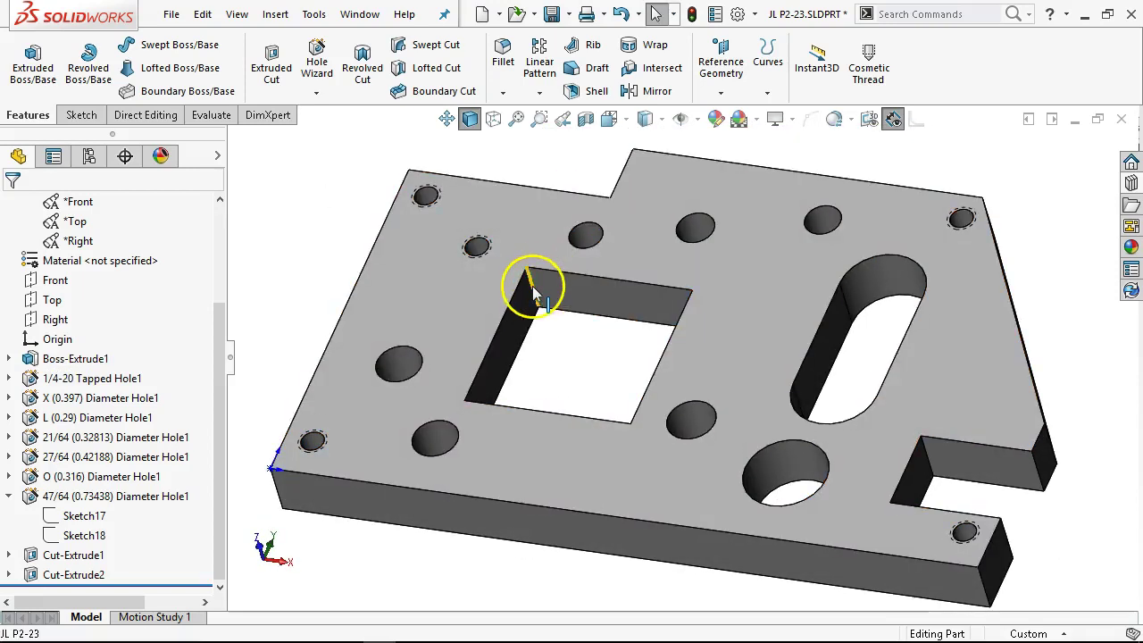
pyautogui.click(530, 286)
pyautogui.moveTo(582, 388)
pyautogui.mouseDown(button='middle')
pyautogui.moveTo(613, 387)
pyautogui.moveTo(634, 411)
pyautogui.moveTo(689, 331)
pyautogui.mouseUp(button='middle')
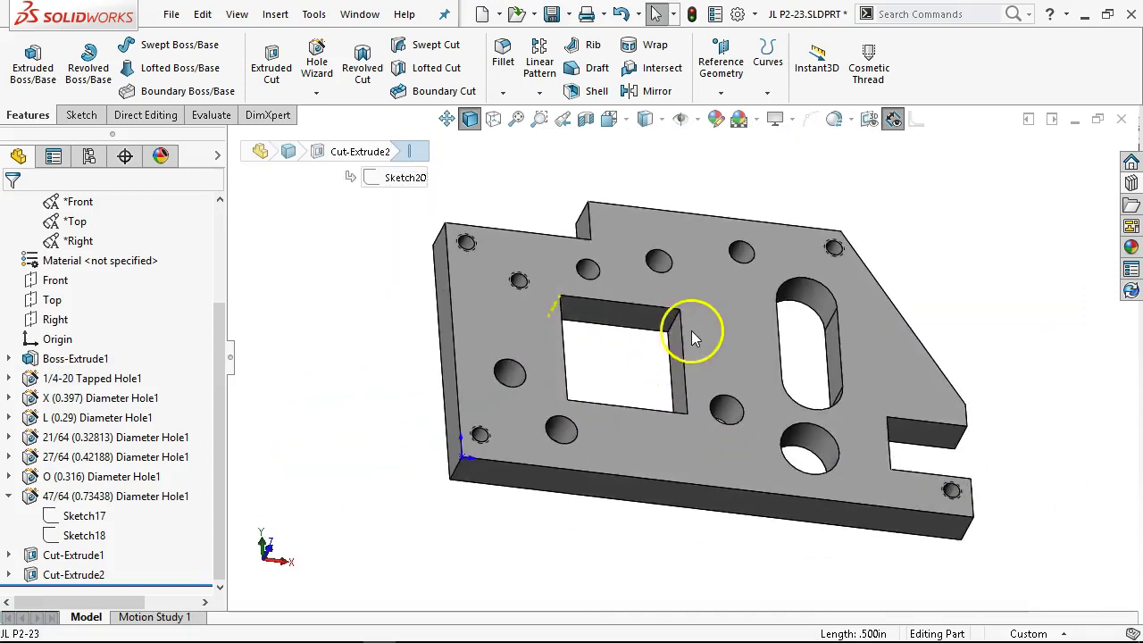
pyautogui.scroll(-2, 679, 333)
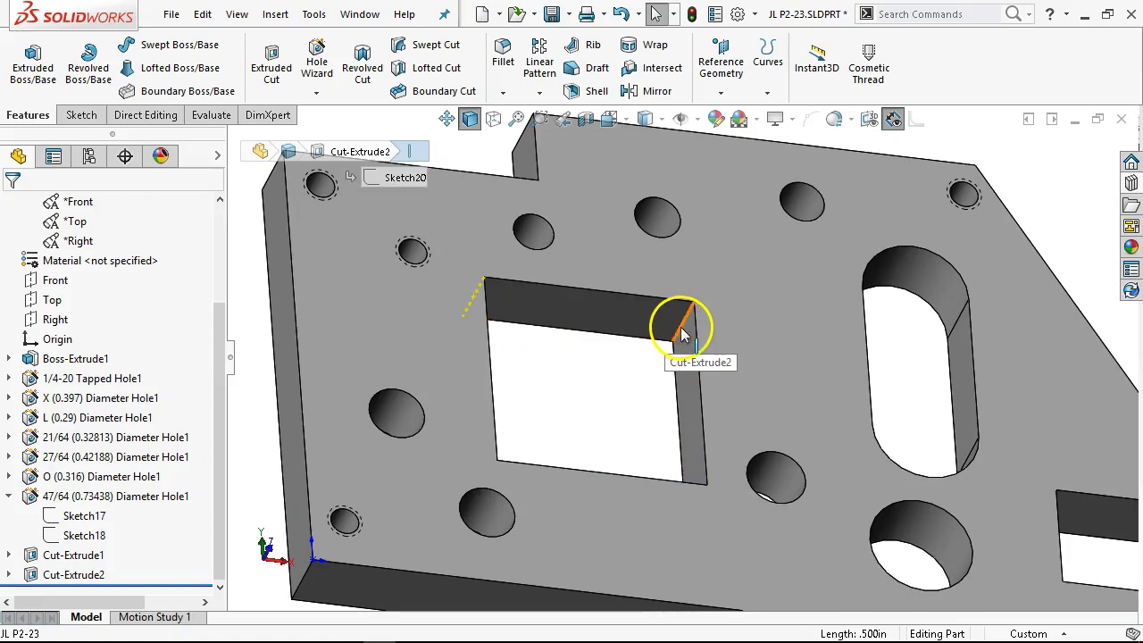
pyautogui.click(605, 401)
pyautogui.scroll(3, 605, 401)
pyautogui.moveTo(605, 401)
pyautogui.mouseDown(button='middle')
pyautogui.moveTo(548, 438)
pyautogui.moveTo(572, 470)
pyautogui.moveTo(599, 408)
pyautogui.mouseUp(button='middle')
pyautogui.scroll(-2, 628, 373)
pyautogui.click(628, 366)
pyautogui.scroll(2, 684, 396)
pyautogui.moveTo(684, 396); pyautogui.dragTo(765, 396, button='middle')
pyautogui.scroll(-3, 673, 389)
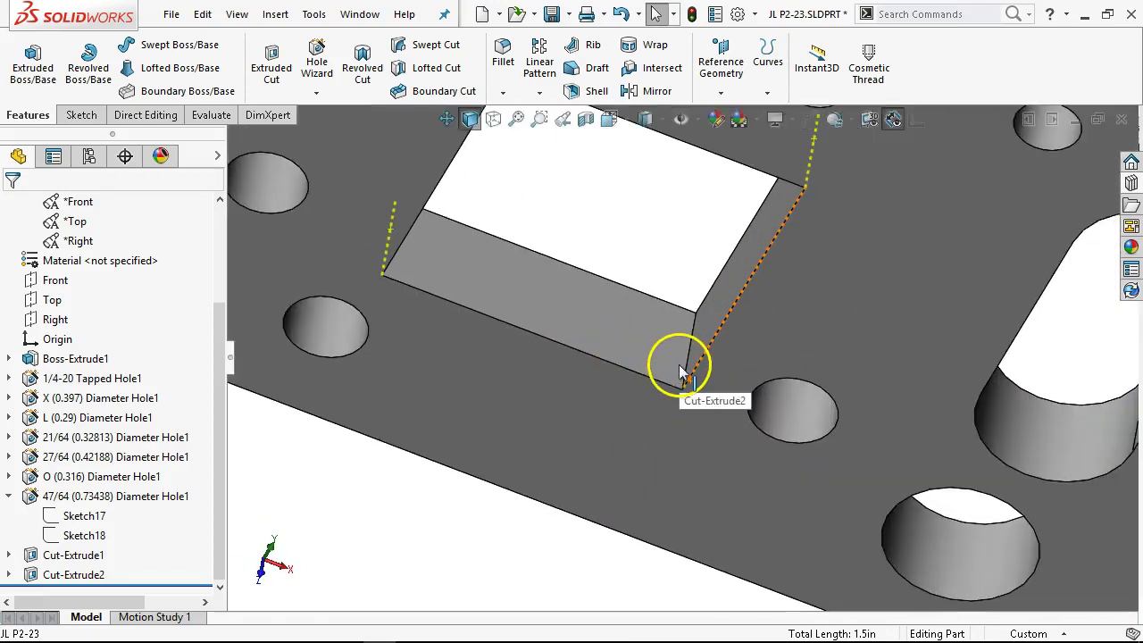
pyautogui.keyDown('ctrl'); pyautogui.click(685, 359); pyautogui.keyUp('ctrl')
pyautogui.scroll(3, 702, 379)
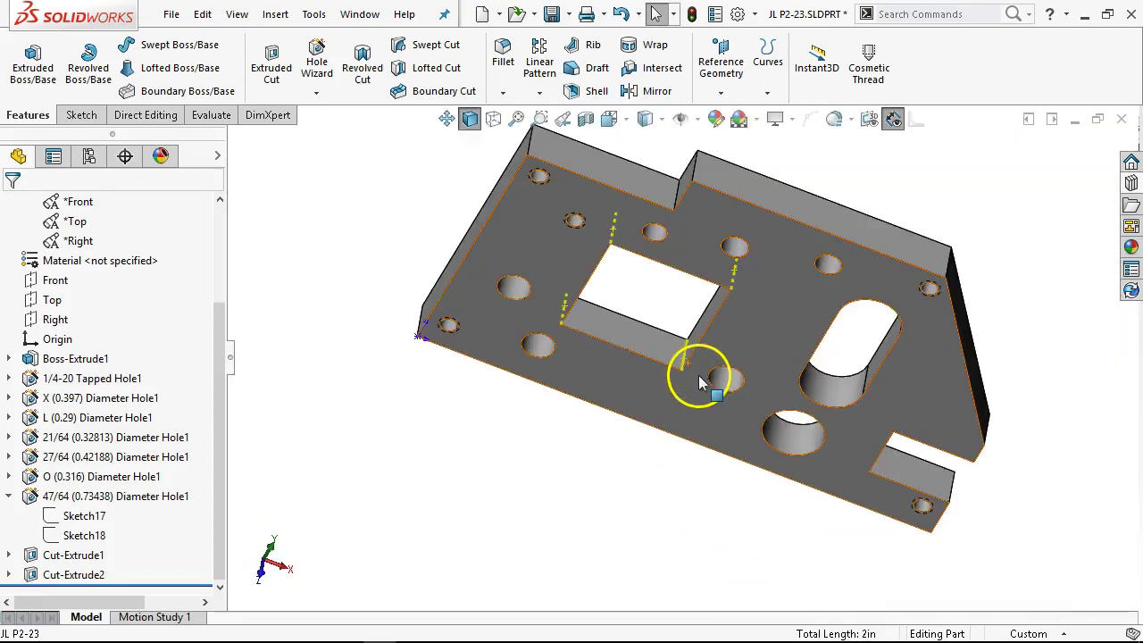
pyautogui.moveTo(694, 378); pyautogui.dragTo(669, 265, button='middle')
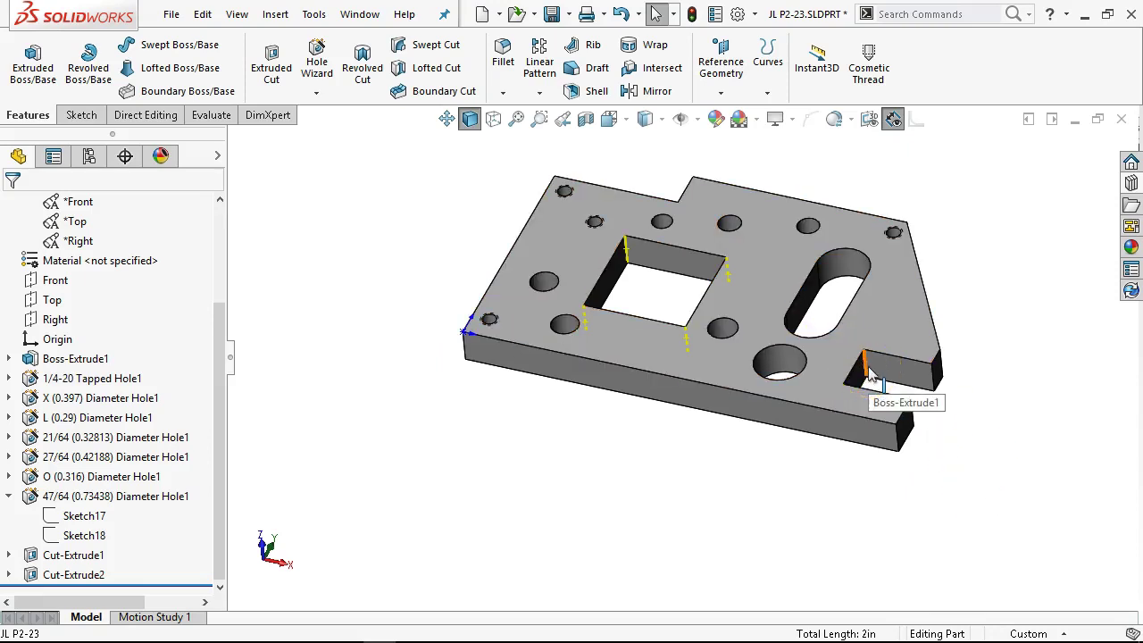
pyautogui.click(854, 413)
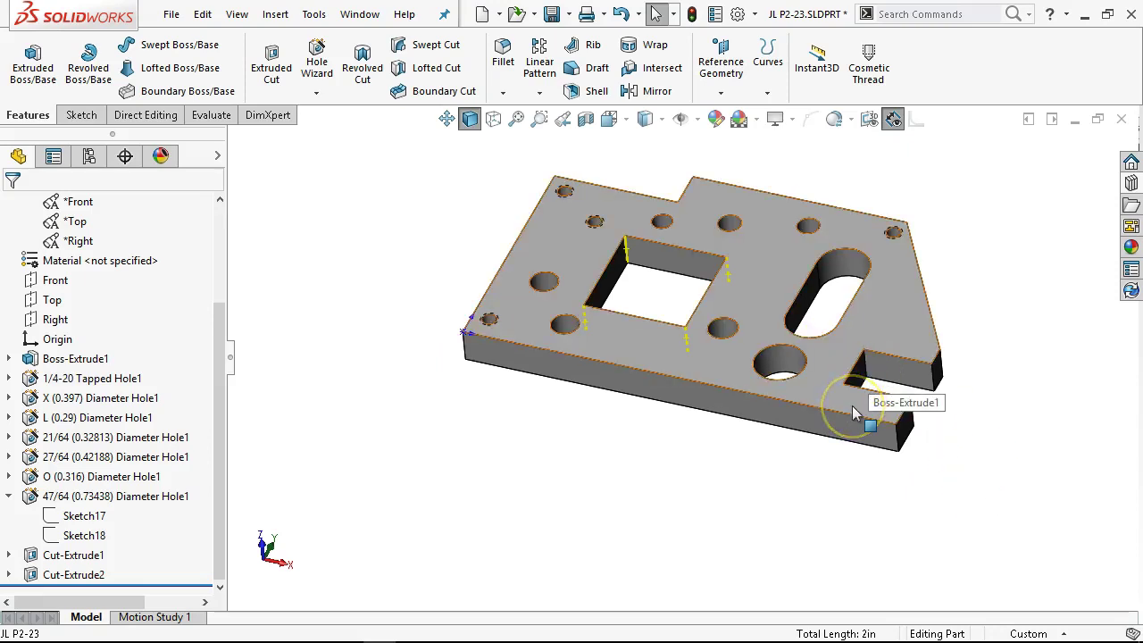
pyautogui.click(865, 380)
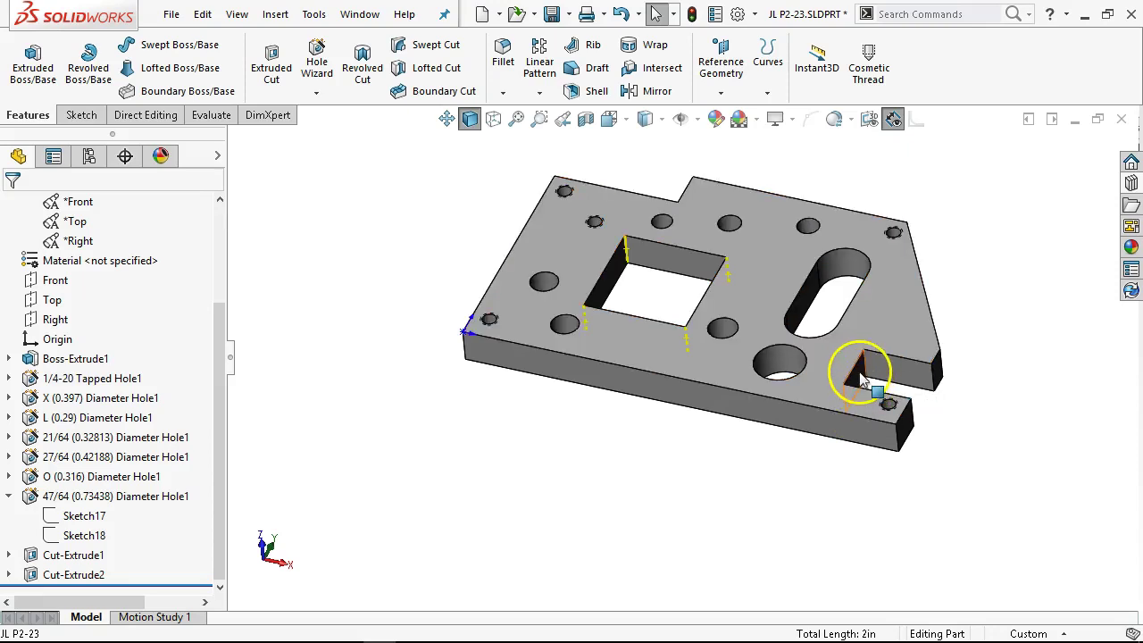
pyautogui.click(929, 400)
pyautogui.click(880, 371)
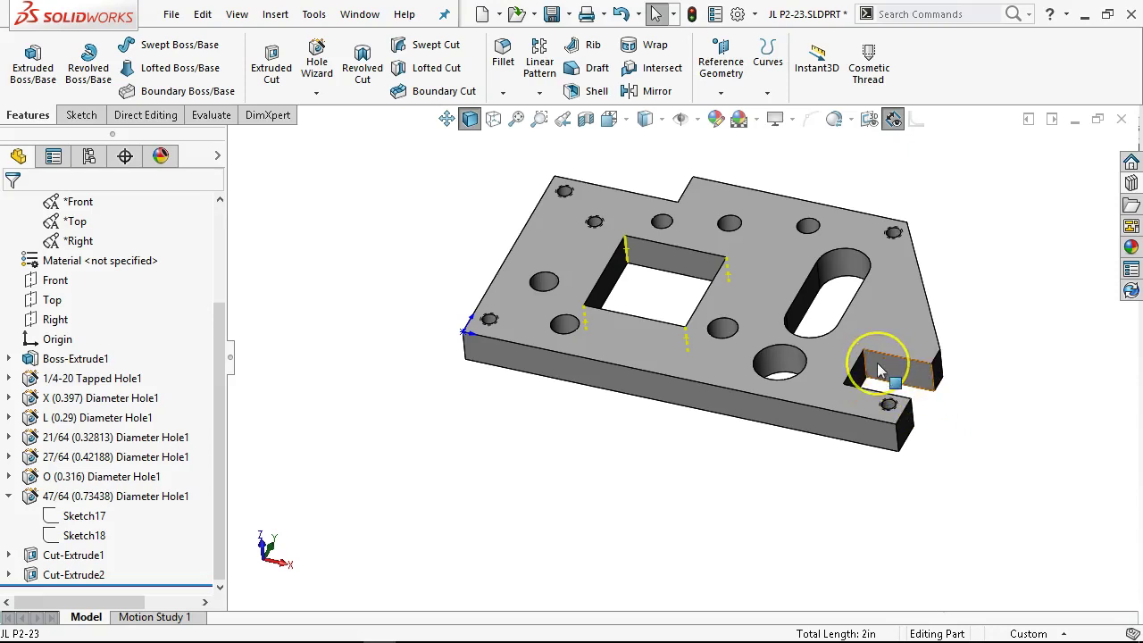
pyautogui.click(911, 407)
pyautogui.click(868, 368)
pyautogui.click(706, 445)
pyautogui.click(875, 370)
pyautogui.click(862, 384)
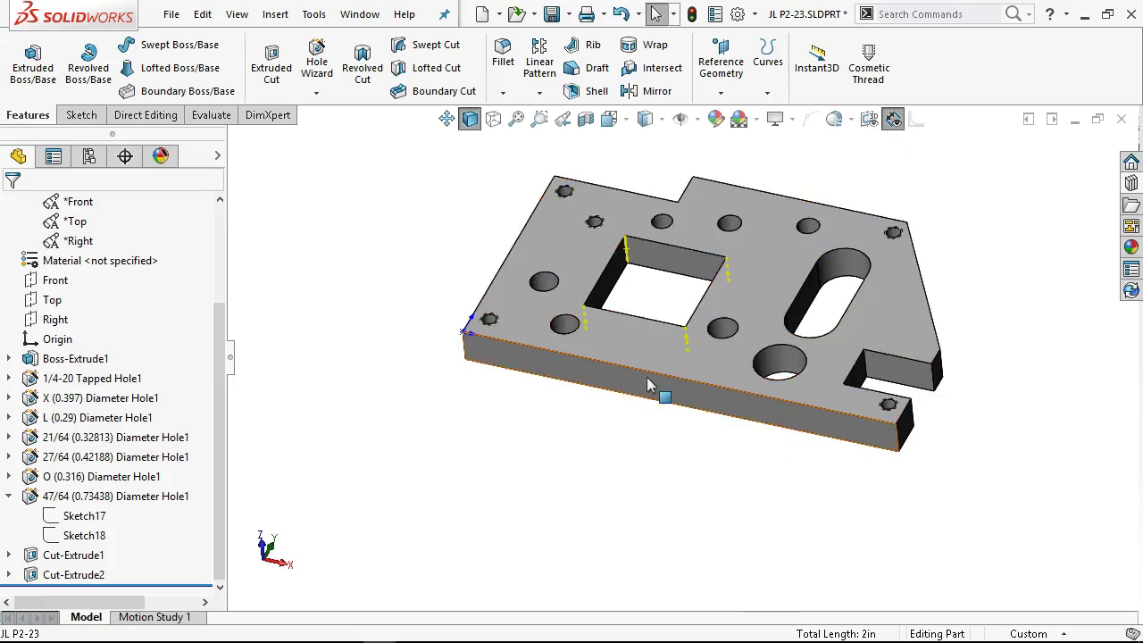
pyautogui.click(616, 438)
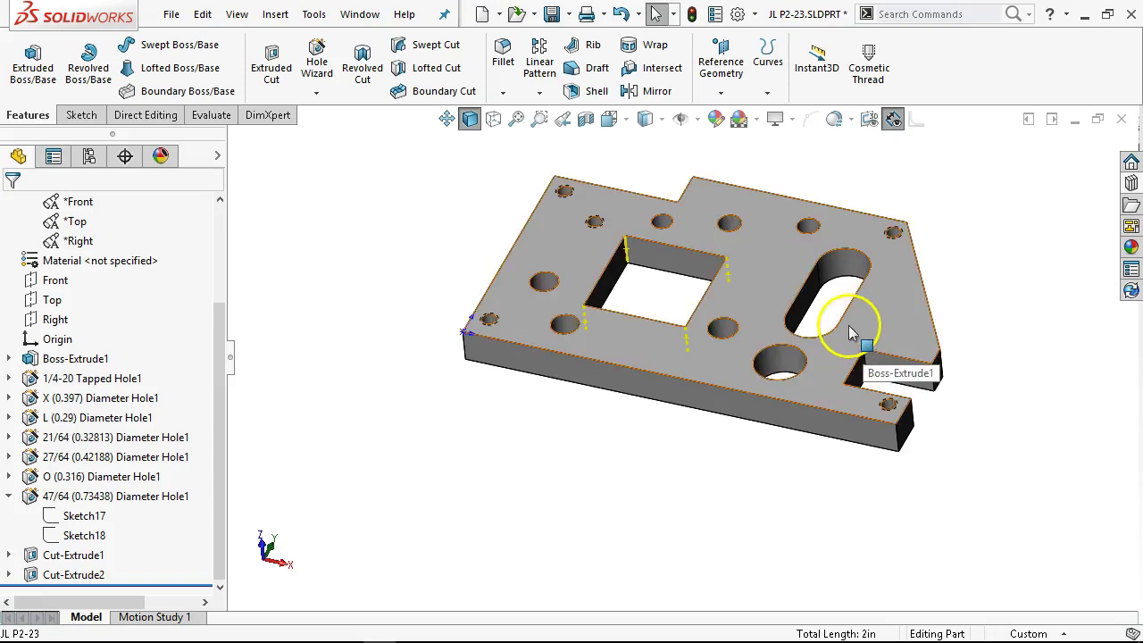
# - Start a new sketch on the plate's front face in the Front view
pyautogui.moveTo(844, 327); pyautogui.dragTo(773, 487, button='middle')
pyautogui.hotkey('ctrl', '1')
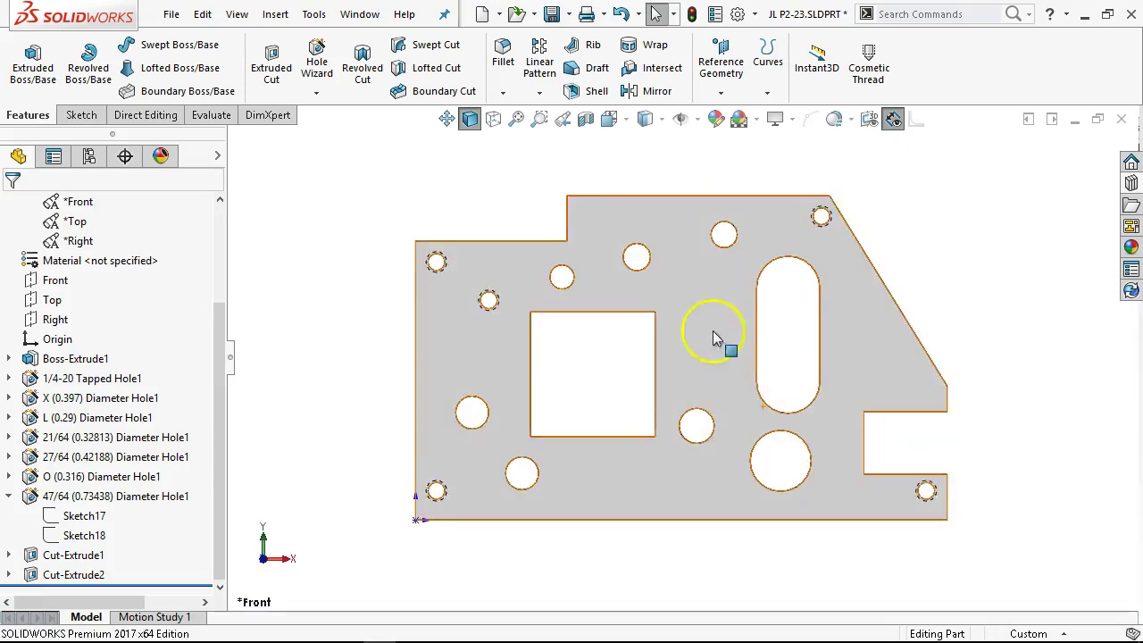
pyautogui.scroll(-5, 546, 327)
pyautogui.click(598, 299)
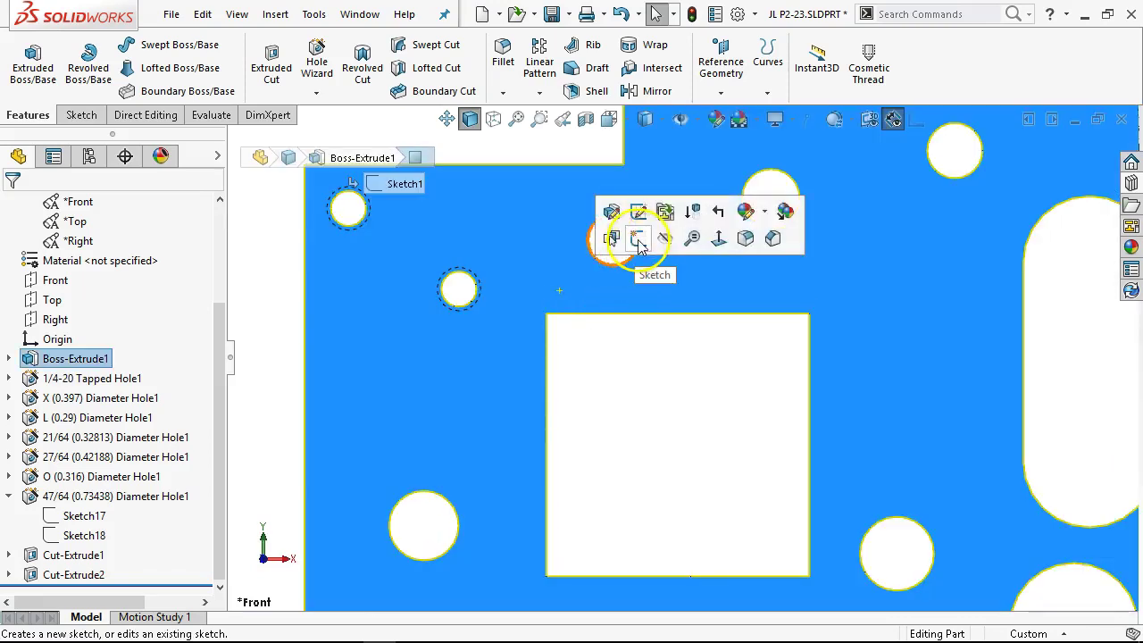
pyautogui.click(625, 238)
pyautogui.click(466, 273)
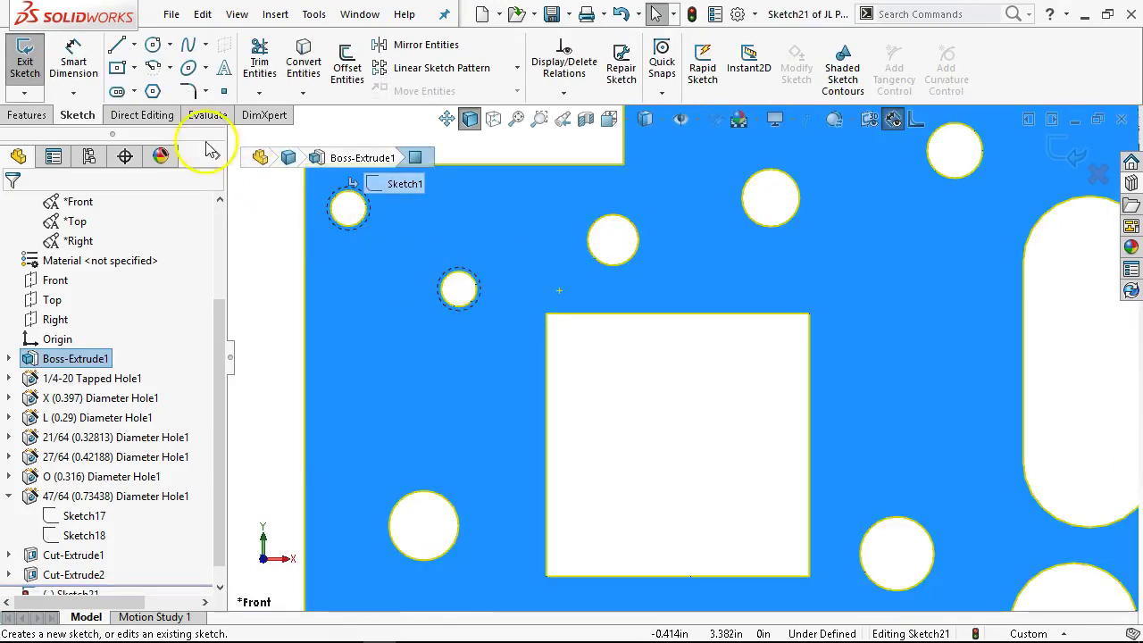
# - Sketch a diagonal line about 0.195 in long across the square cutout's upper-left corner, from its left edge to its top edge
pyautogui.click(170, 69)
pyautogui.click(134, 45)
pyautogui.click(143, 63)
pyautogui.scroll(-5, 548, 337)
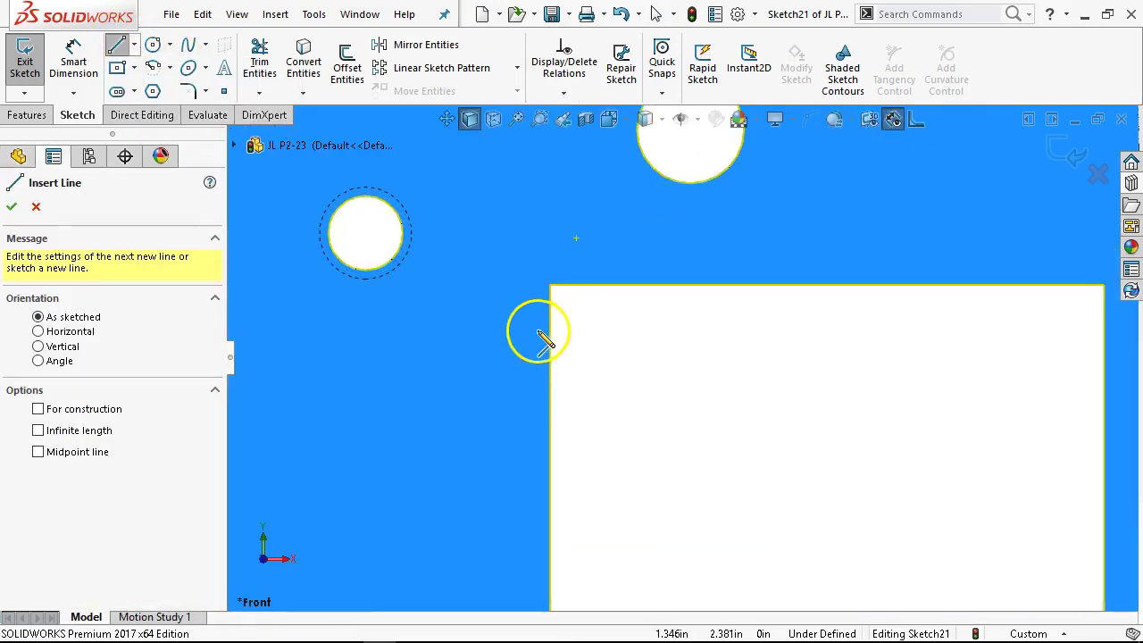
pyautogui.click(550, 336)
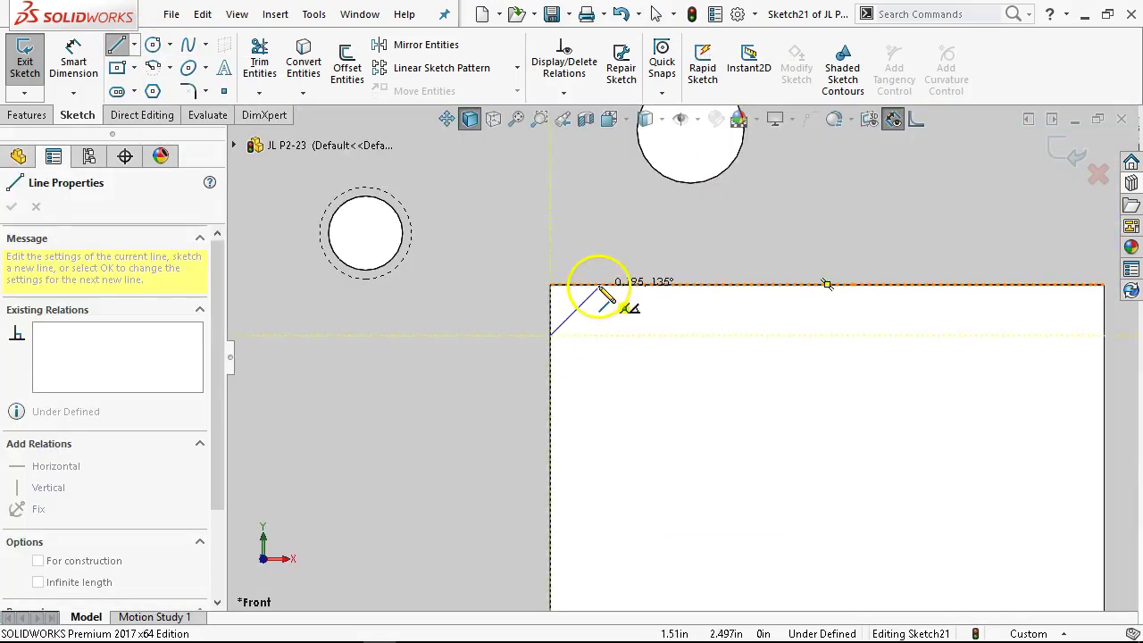
pyautogui.click(601, 285)
pyautogui.rightClick(622, 311)
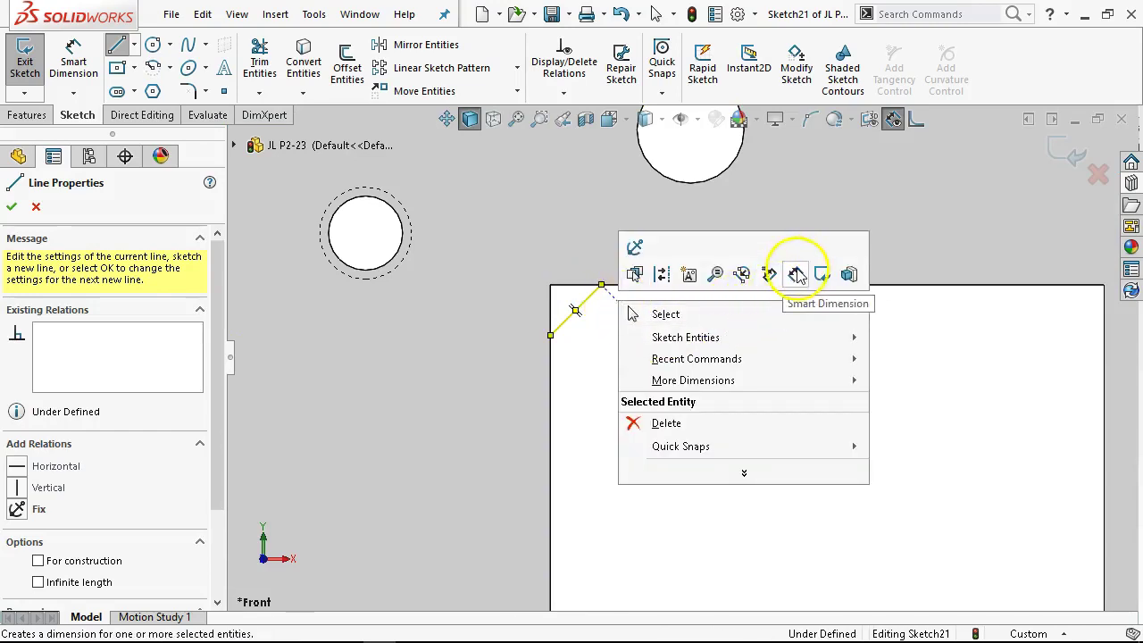
pyautogui.click(733, 313)
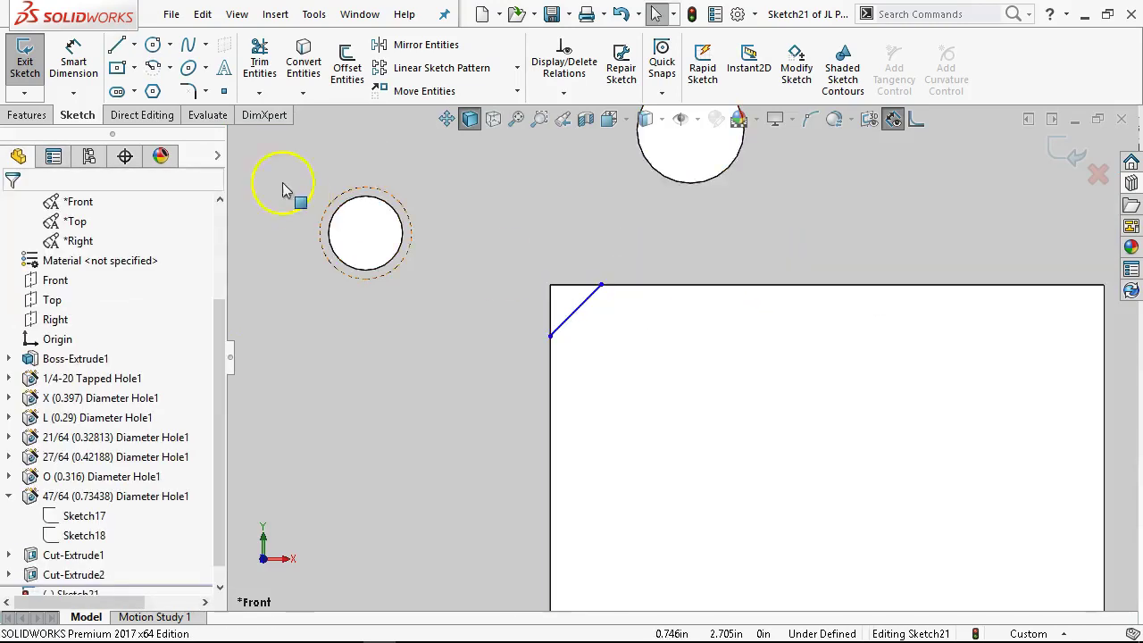
# - Sketch a 3 Point Arc between the diagonal line's endpoints, bulging outward past the square cutout's upper-left corner
pyautogui.click(170, 68)
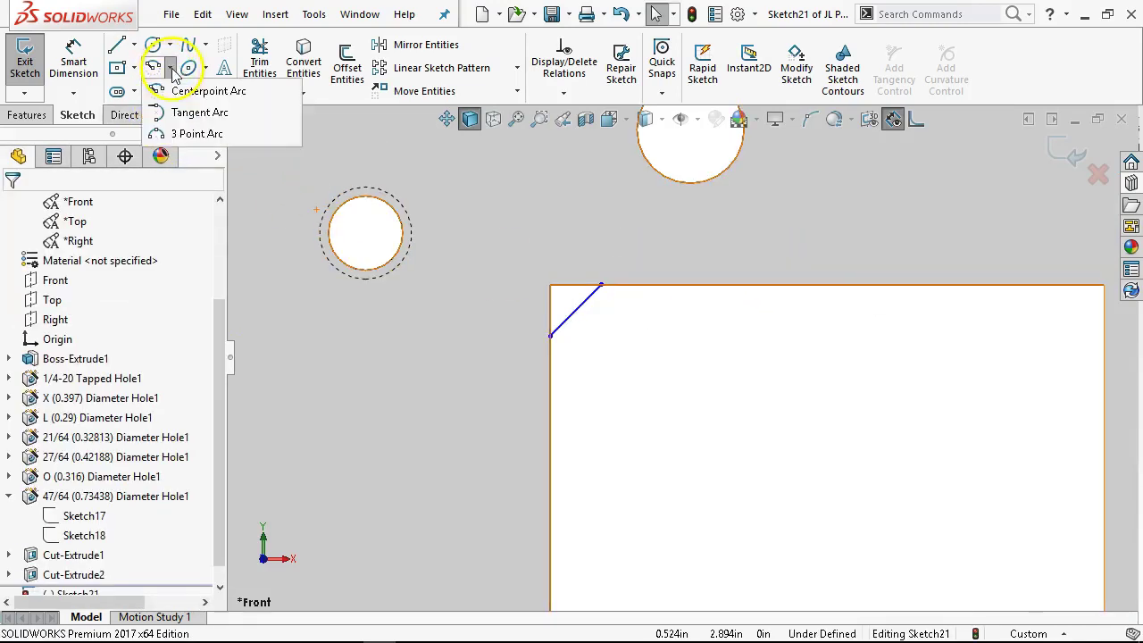
pyautogui.click(188, 134)
pyautogui.click(551, 335)
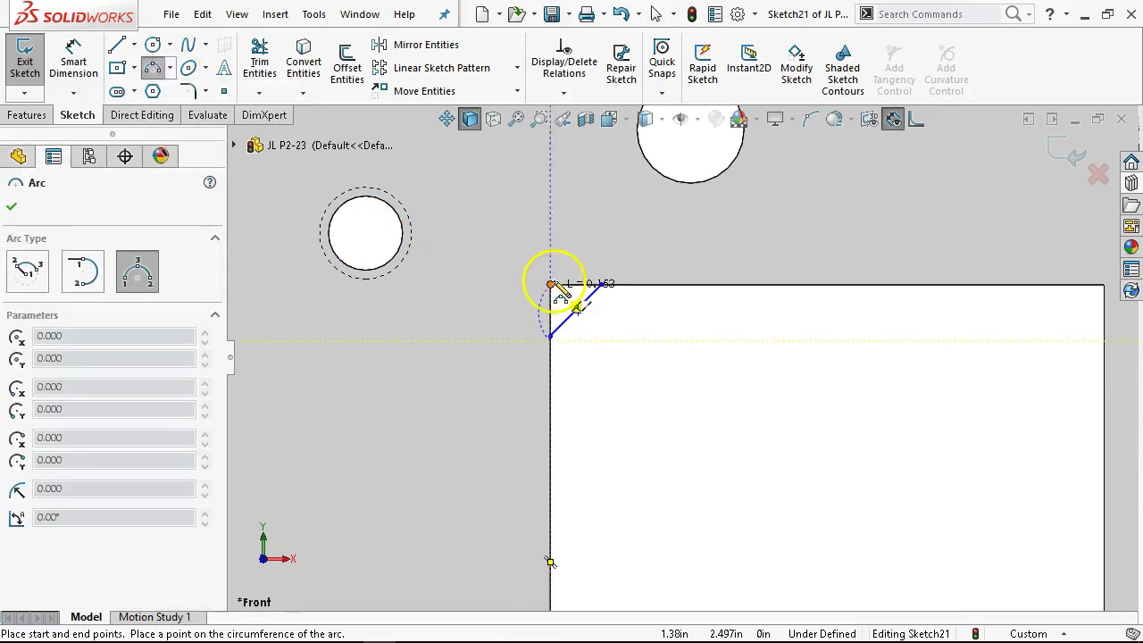
pyautogui.click(600, 284)
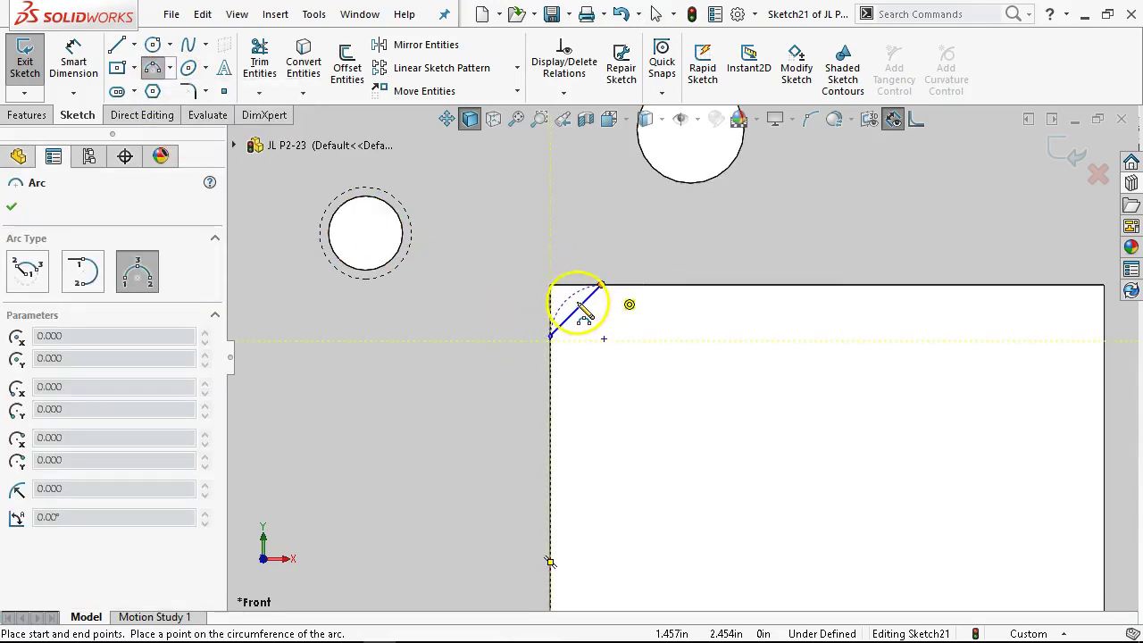
pyautogui.click(543, 288)
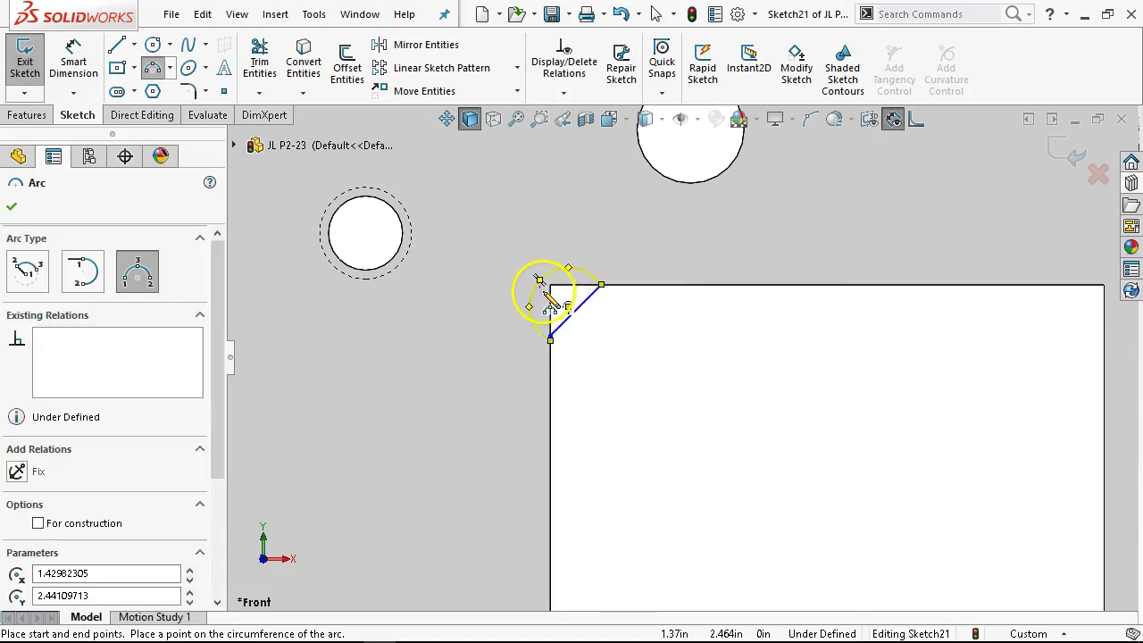
pyautogui.rightClick(659, 319)
pyautogui.click(679, 327)
pyautogui.moveTo(556, 351); pyautogui.dragTo(558, 343)
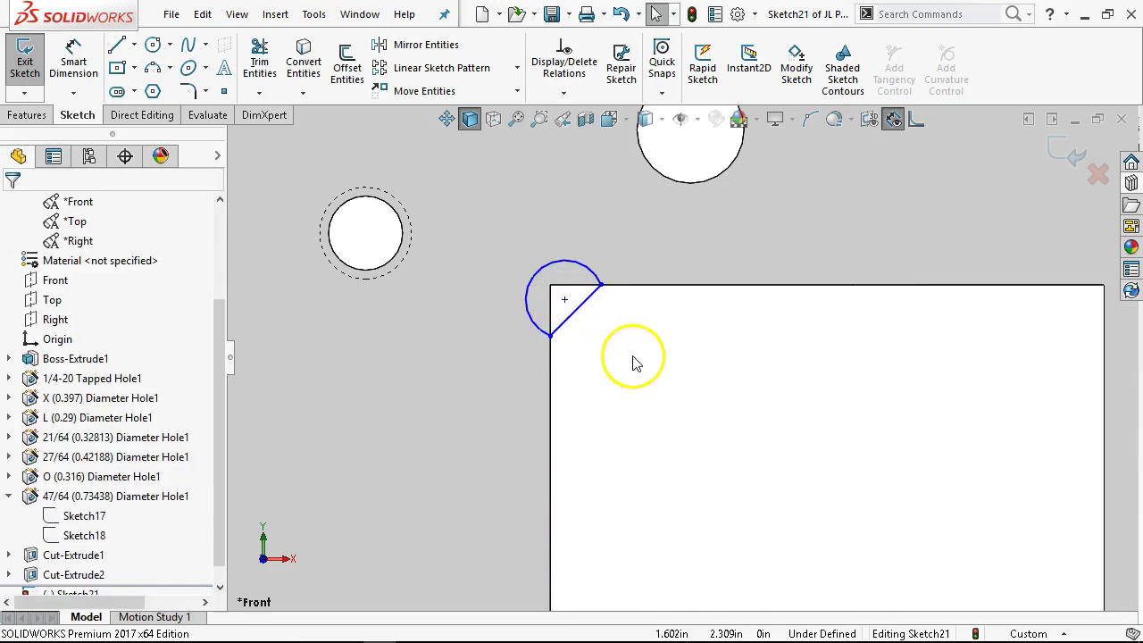
pyautogui.click(153, 45)
pyautogui.press('z')
pyautogui.click(1035, 298)
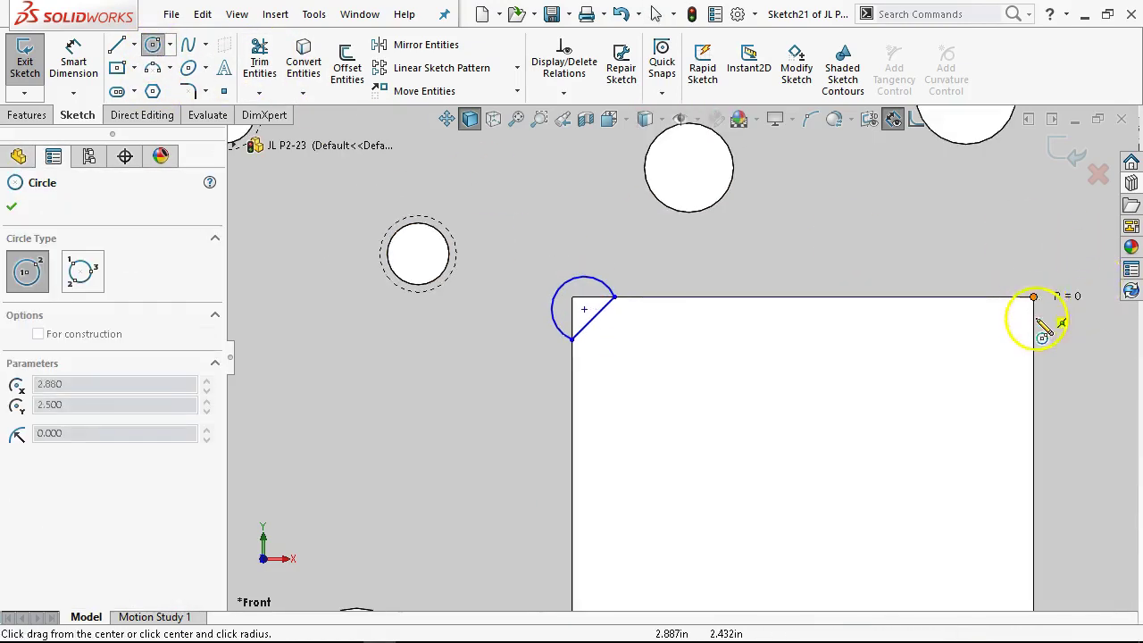
pyautogui.click(1054, 320)
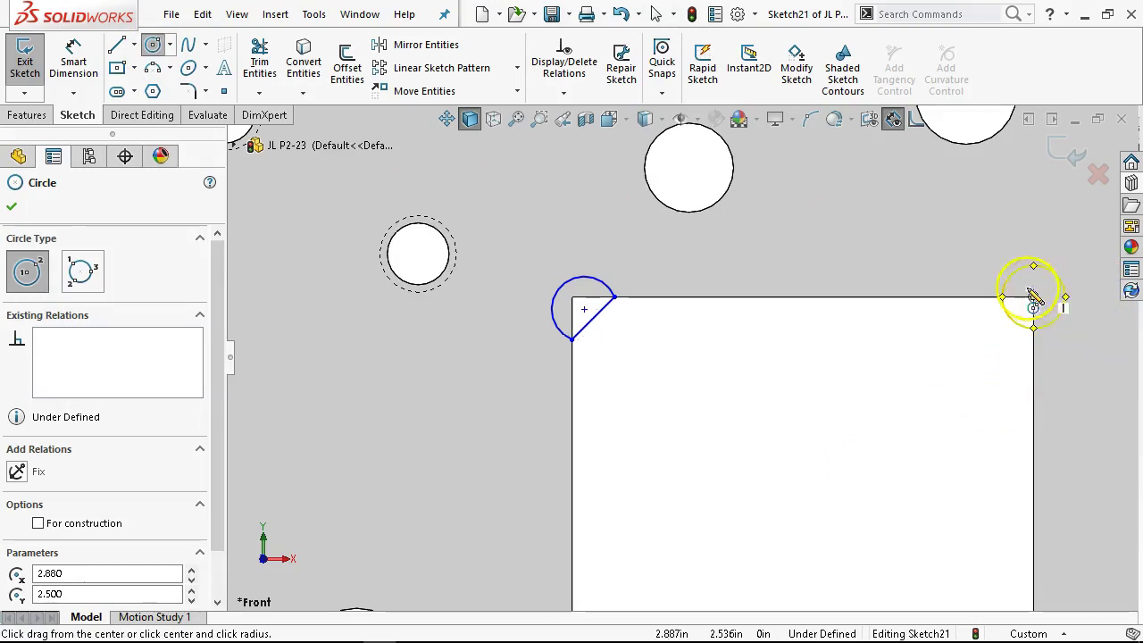
pyautogui.hotkey('ctrl', 'z')
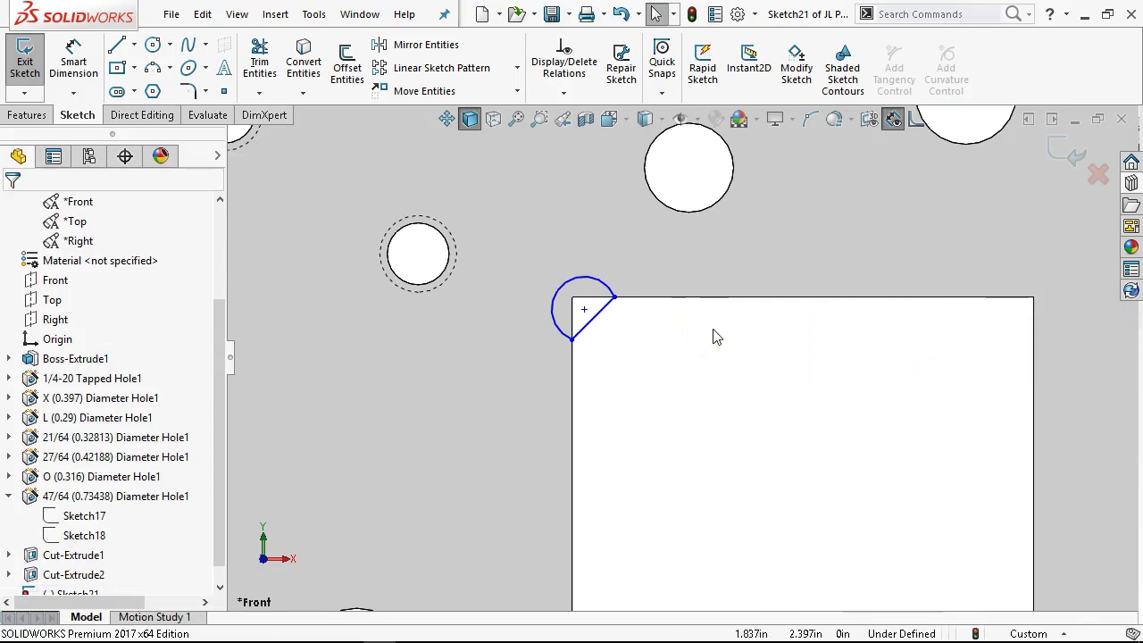
# - Dimension the distance between the diagonal line and the arc's centre as 0.01 in
pyautogui.scroll(-3, 651, 297)
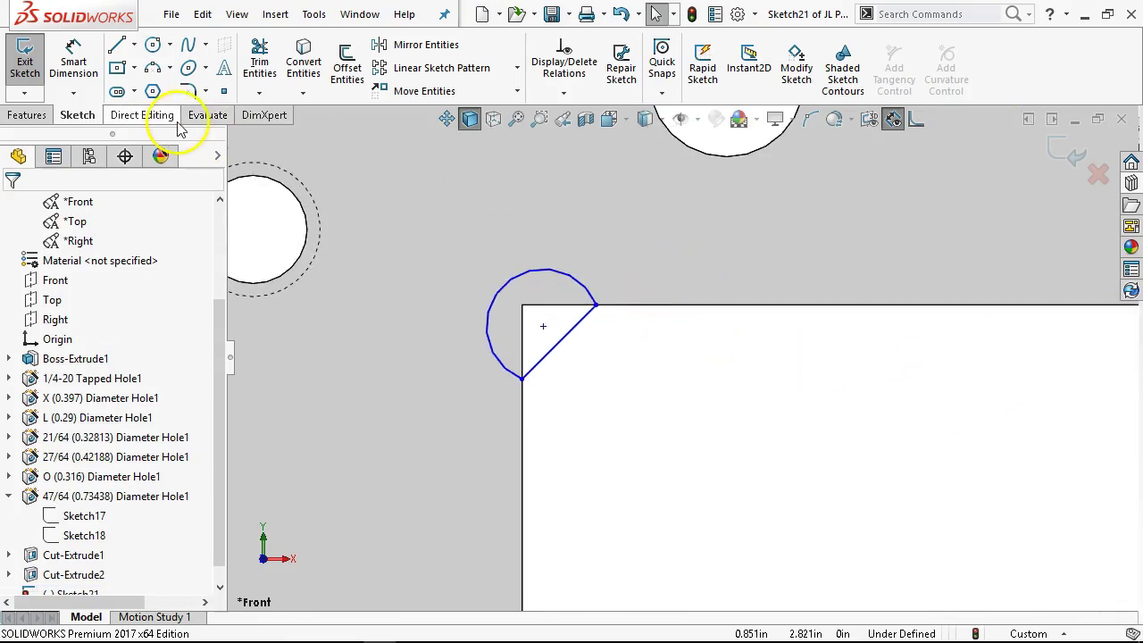
pyautogui.click(73, 59)
pyautogui.click(574, 332)
pyautogui.click(586, 287)
pyautogui.click(636, 246)
pyautogui.write('.01')
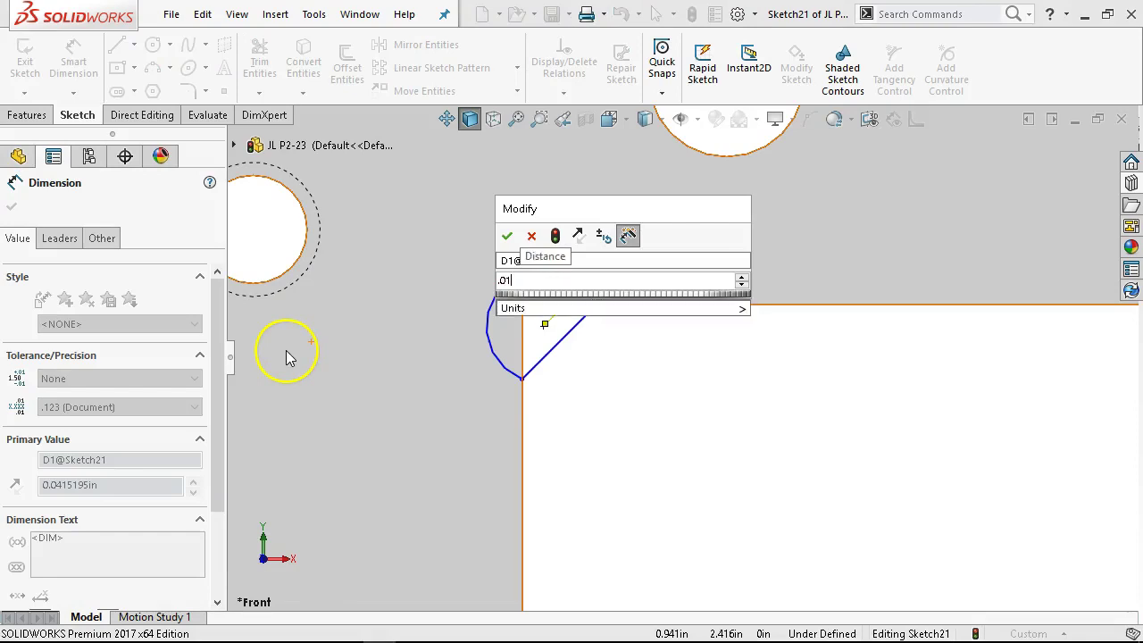
pyautogui.press('Return')
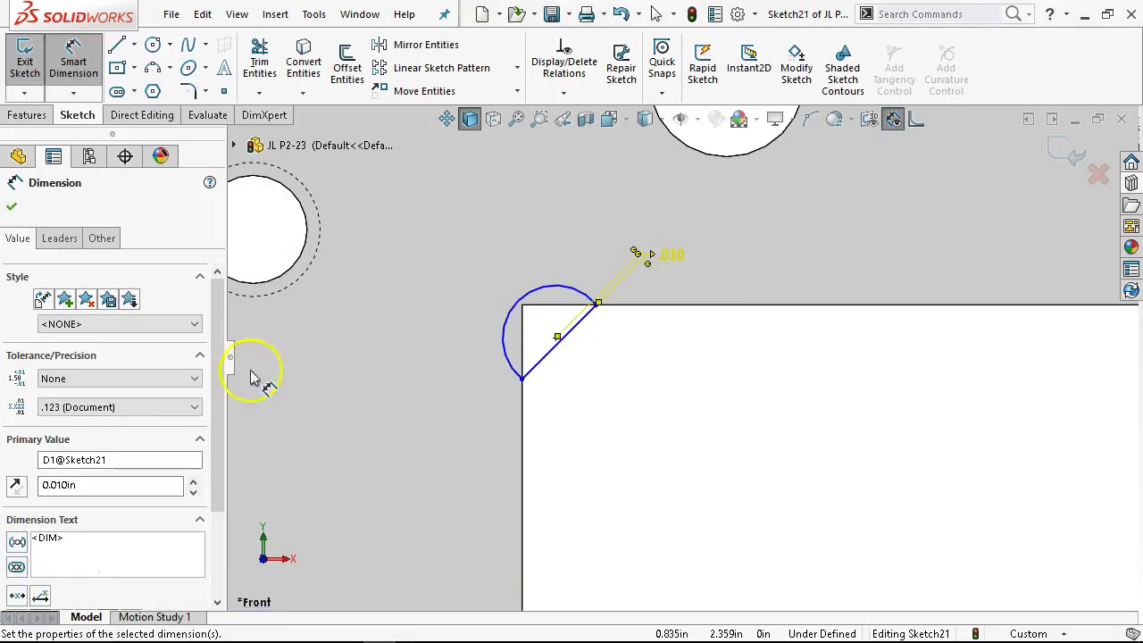
# - Dimension the corner arc's radius as 0.13 in
pyautogui.click(521, 301)
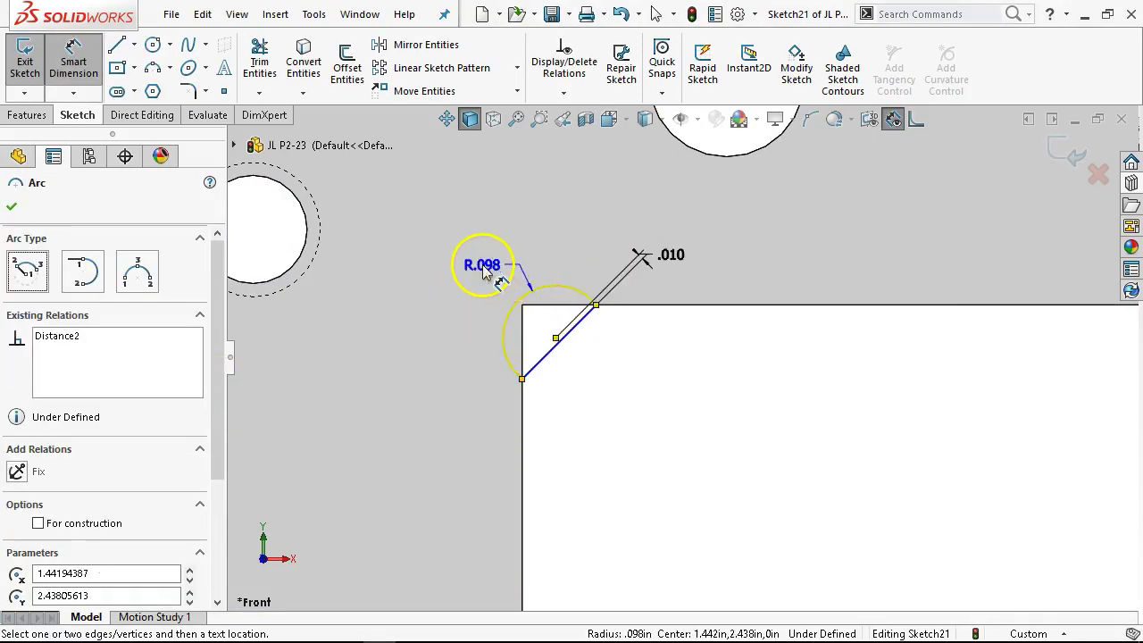
pyautogui.click(472, 290)
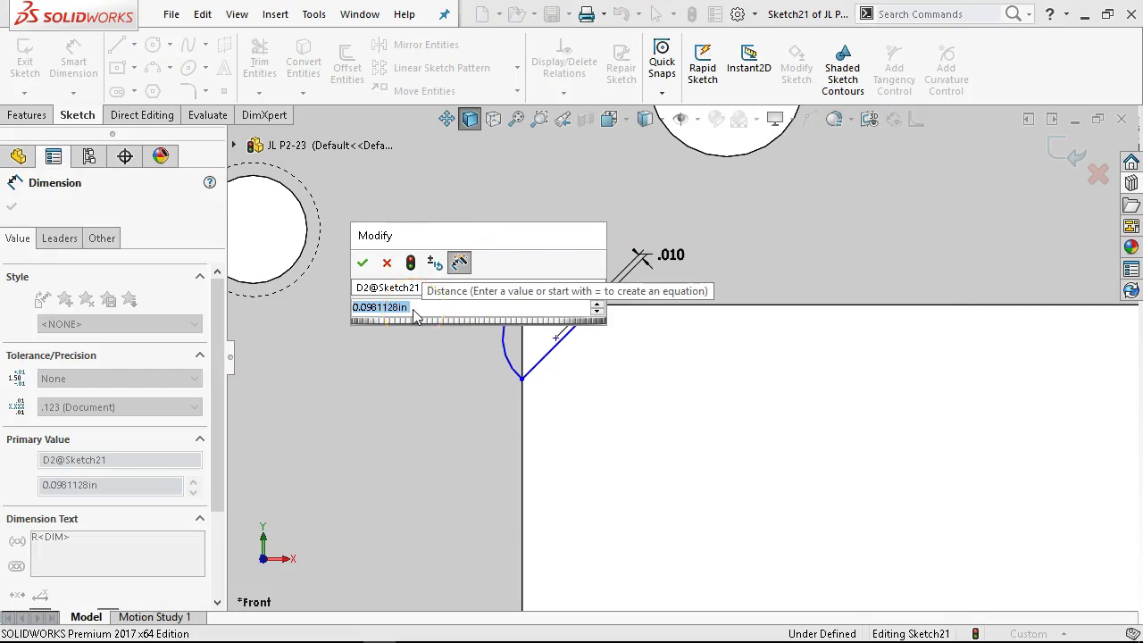
pyautogui.write('.13')
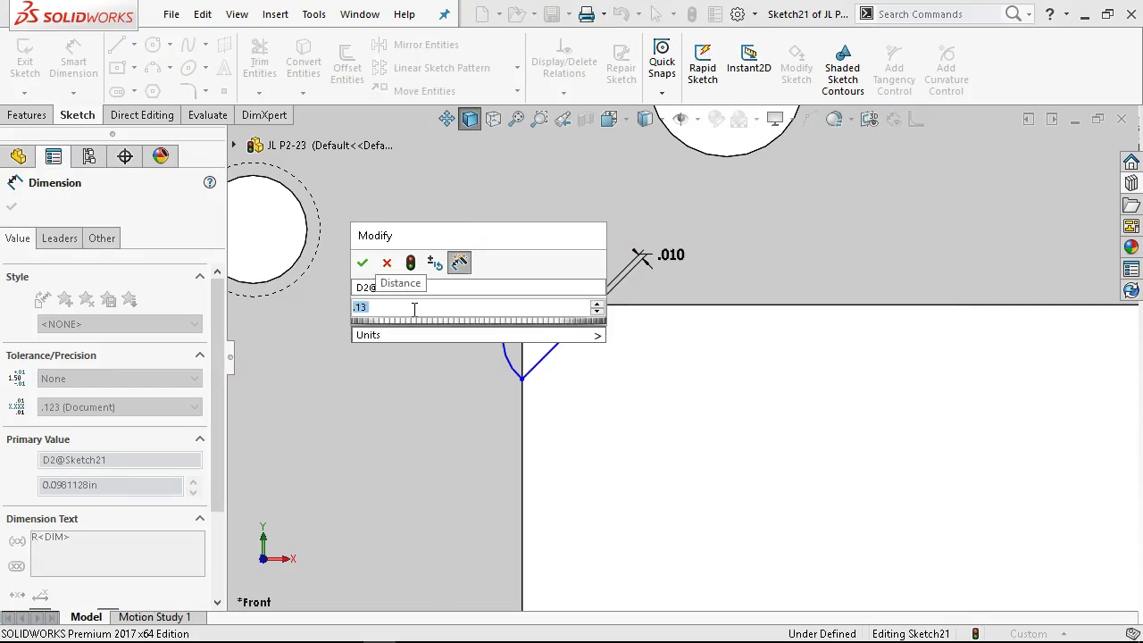
pyautogui.click(364, 264)
# - Dimension the angle between the diagonal line and the square cutout's top edge as 45°
pyautogui.click(556, 369)
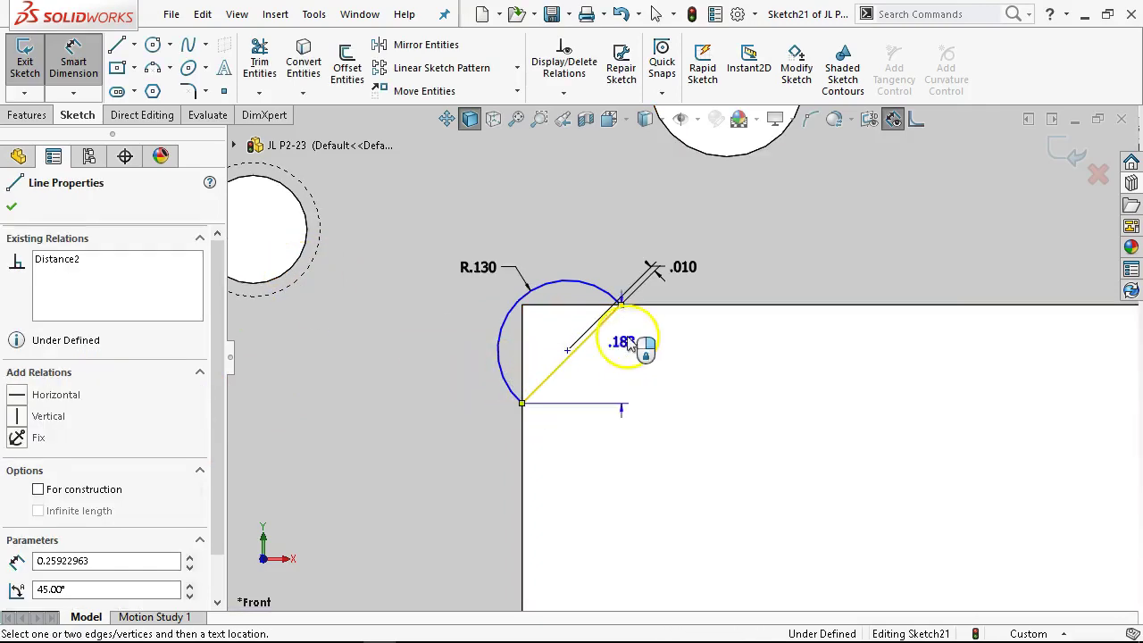
pyautogui.click(648, 307)
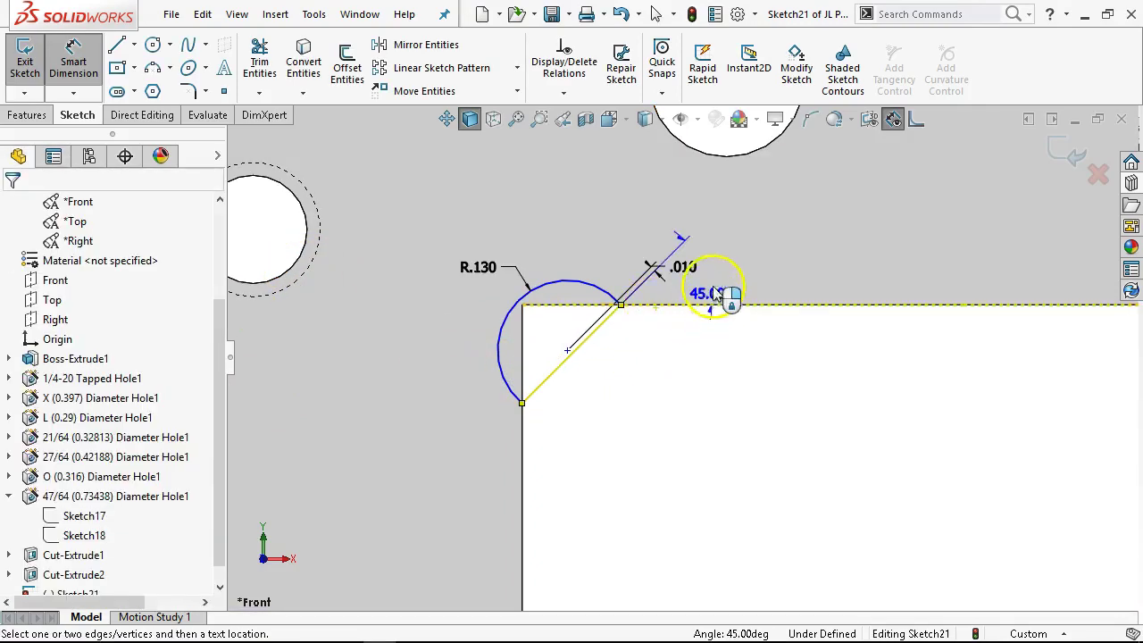
pyautogui.click(745, 265)
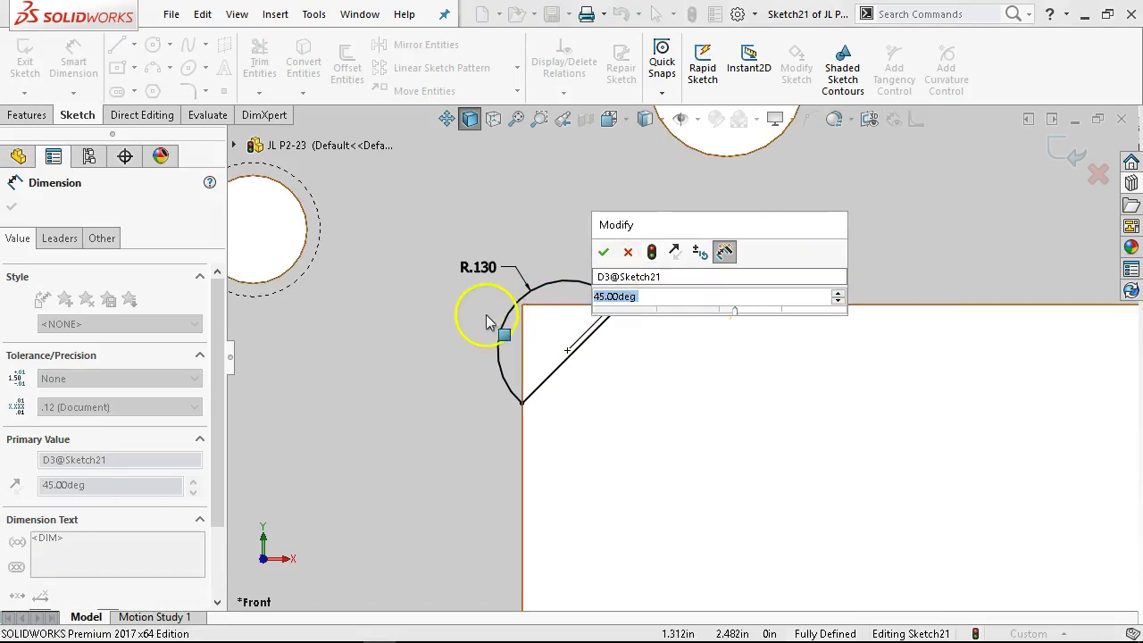
pyautogui.write('45')
pyautogui.press('Return')
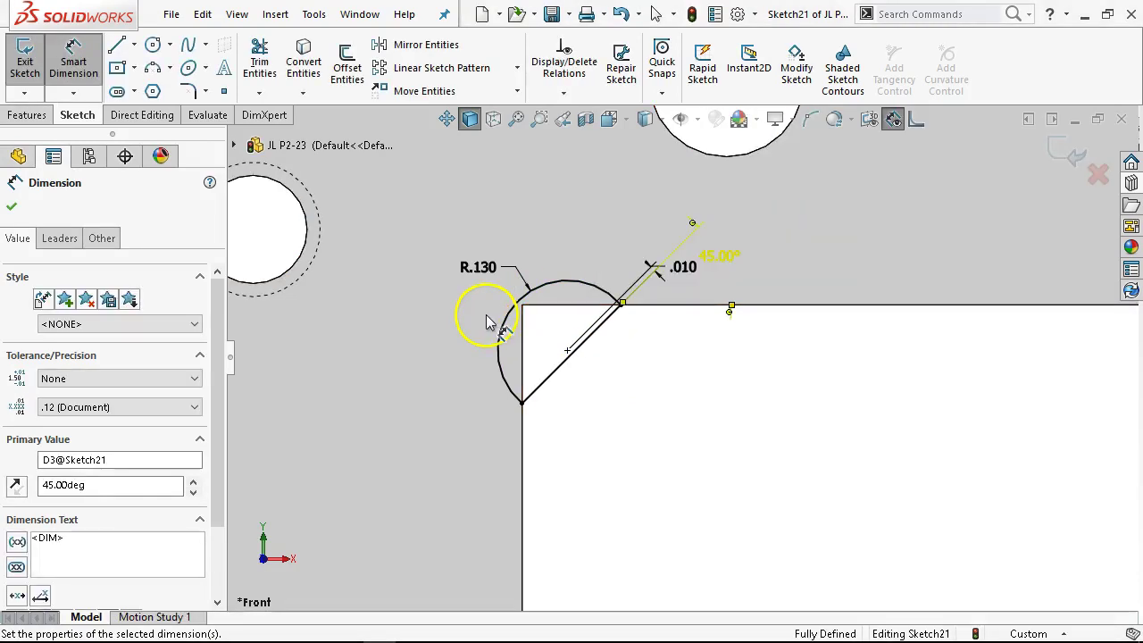
pyautogui.rightClick(699, 413)
pyautogui.click(800, 459)
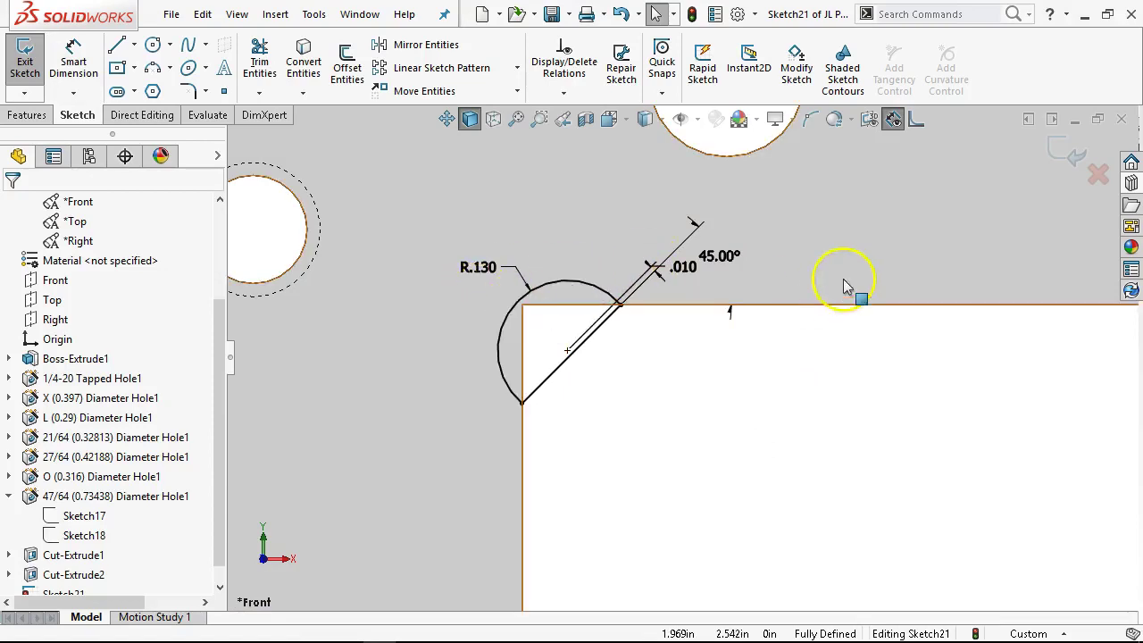
# - Try the diagonal line's angle at 70° and 90°, and set it back to 45°
pyautogui.doubleClick(732, 254)
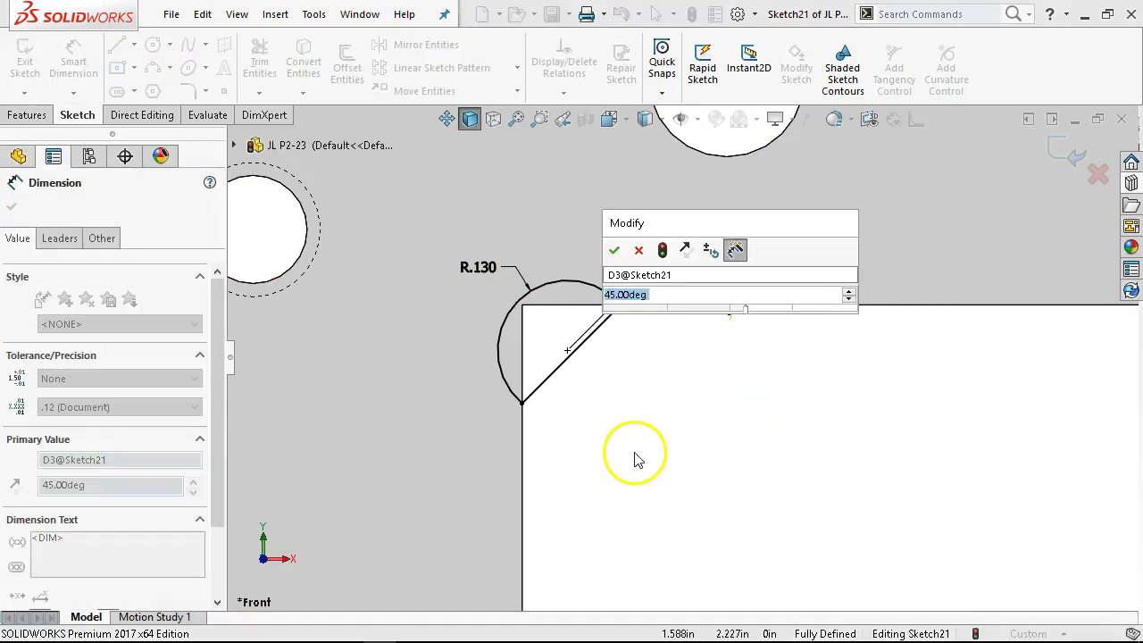
pyautogui.write('70')
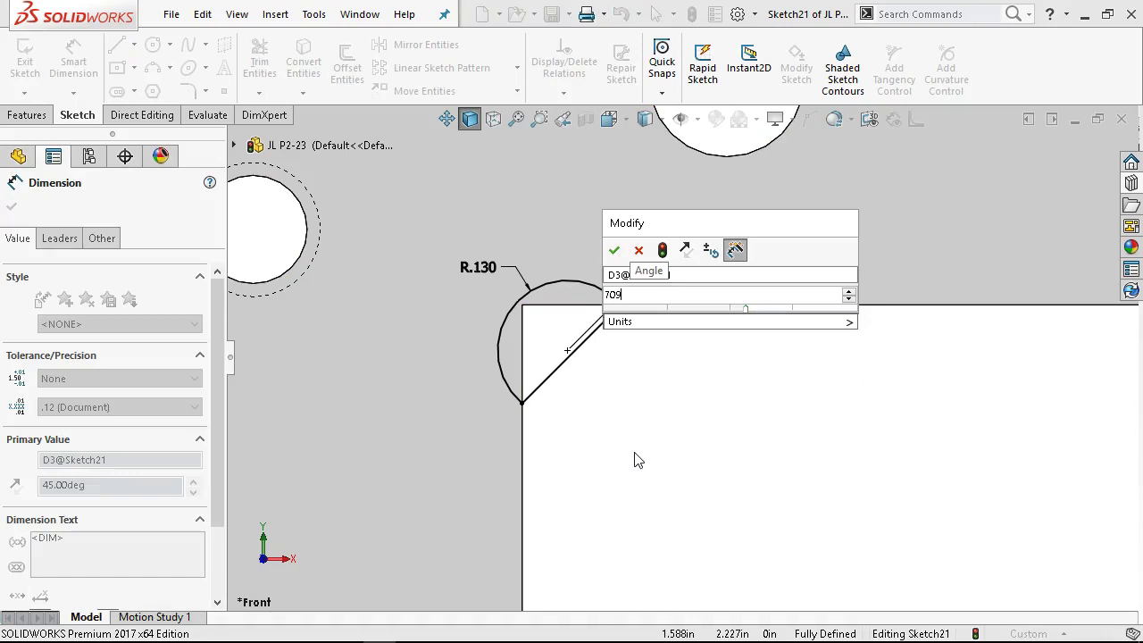
pyautogui.press('Return')
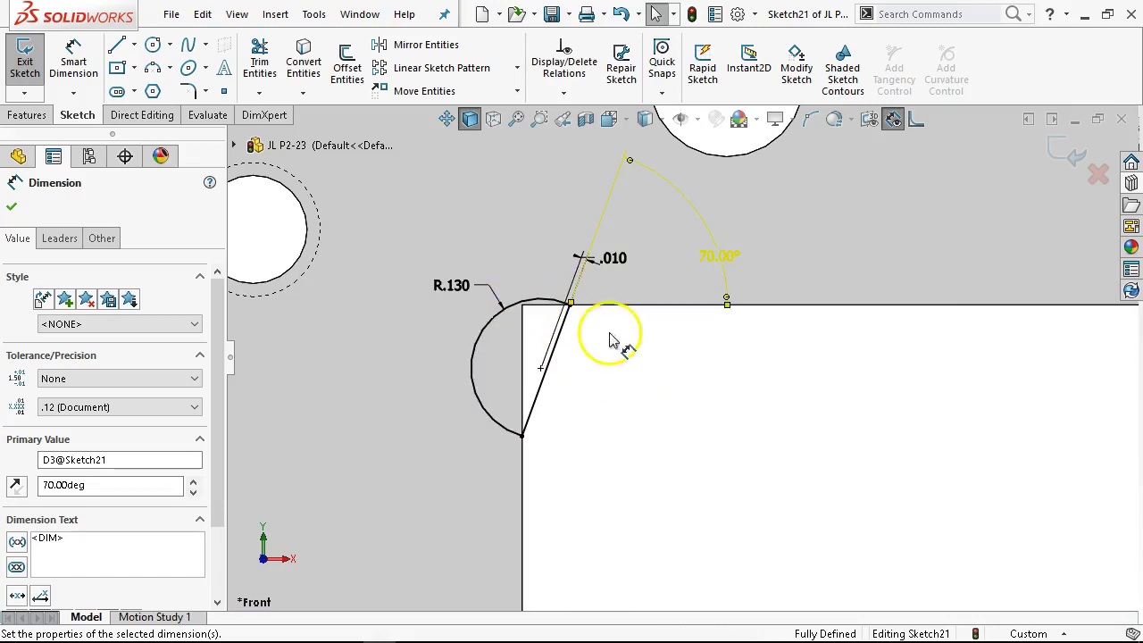
pyautogui.doubleClick(726, 254)
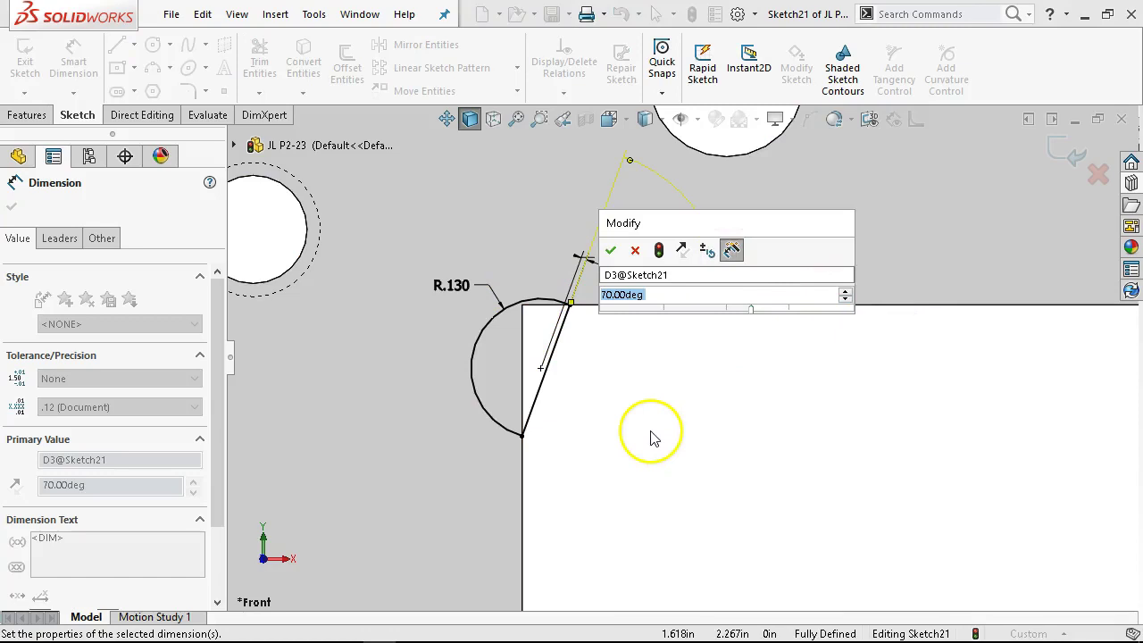
pyautogui.write('90')
pyautogui.press('Return')
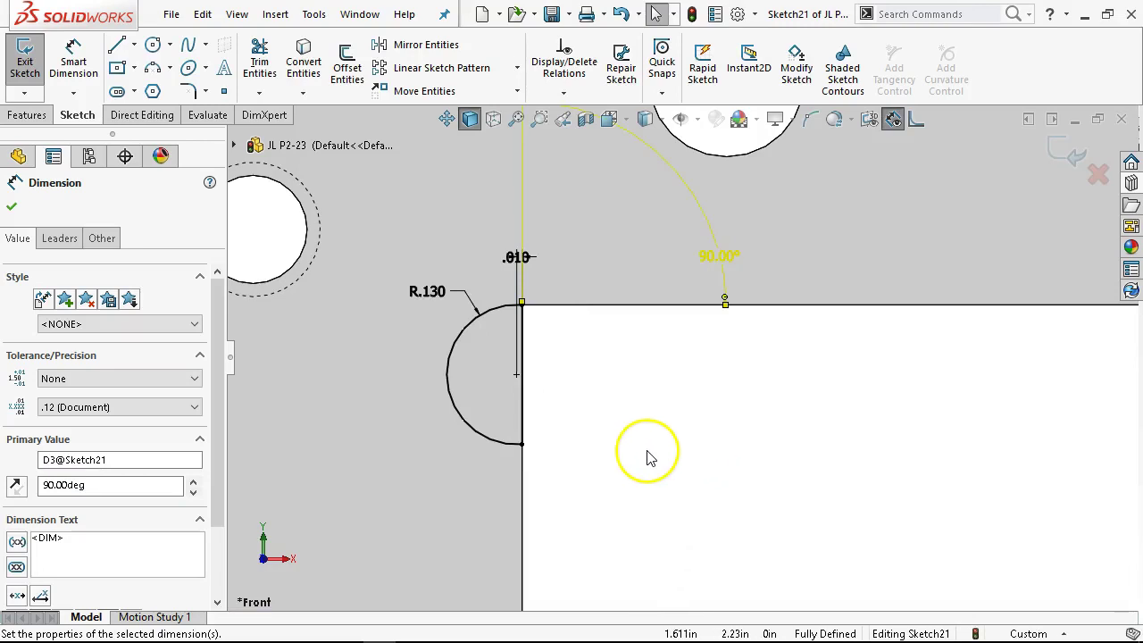
pyautogui.doubleClick(714, 256)
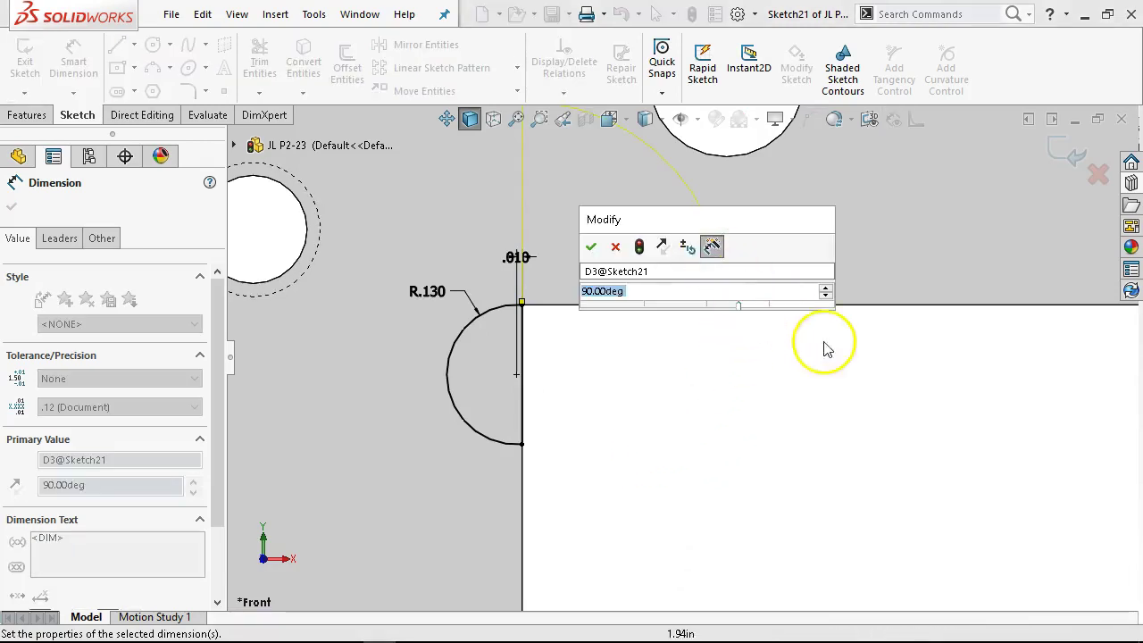
pyautogui.write('45')
pyautogui.press('Return')
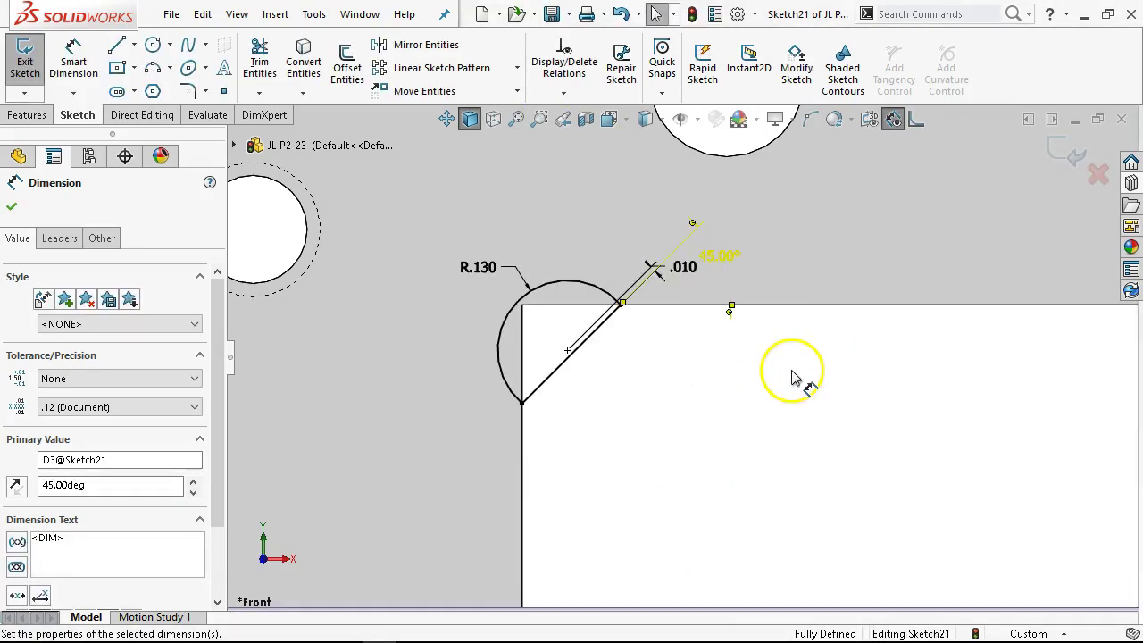
# - Sketch a vertical centerline through the middle of the square cutout, from its top edge to its bottom edge
pyautogui.scroll(4, 820, 465)
pyautogui.scroll(2, 820, 464)
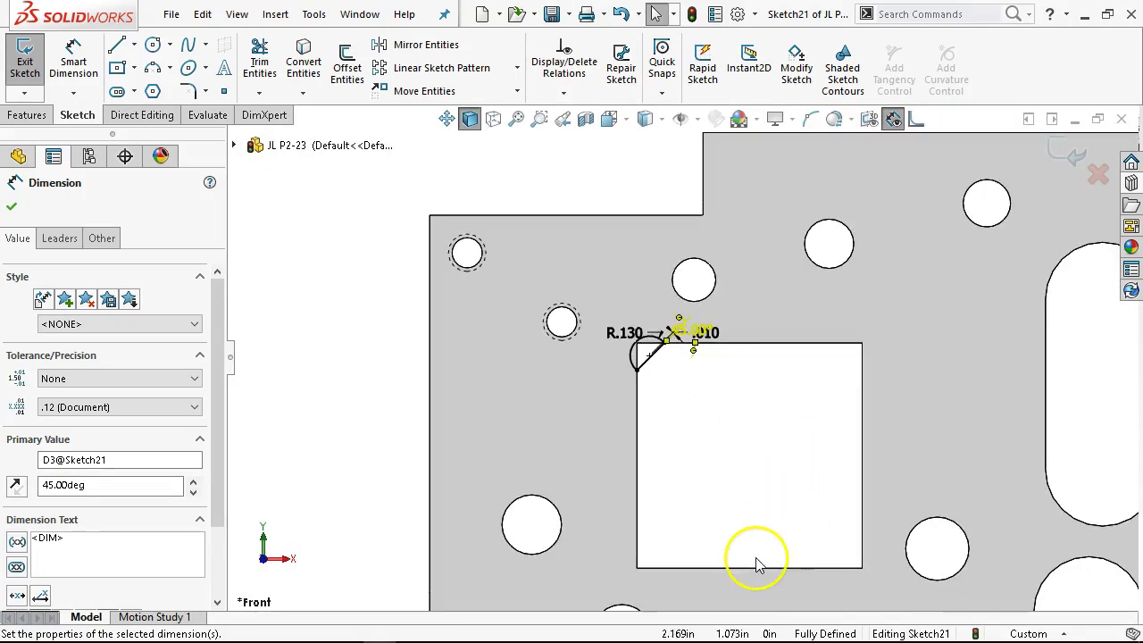
pyautogui.scroll(-1, 759, 559)
pyautogui.click(136, 44)
pyautogui.click(163, 92)
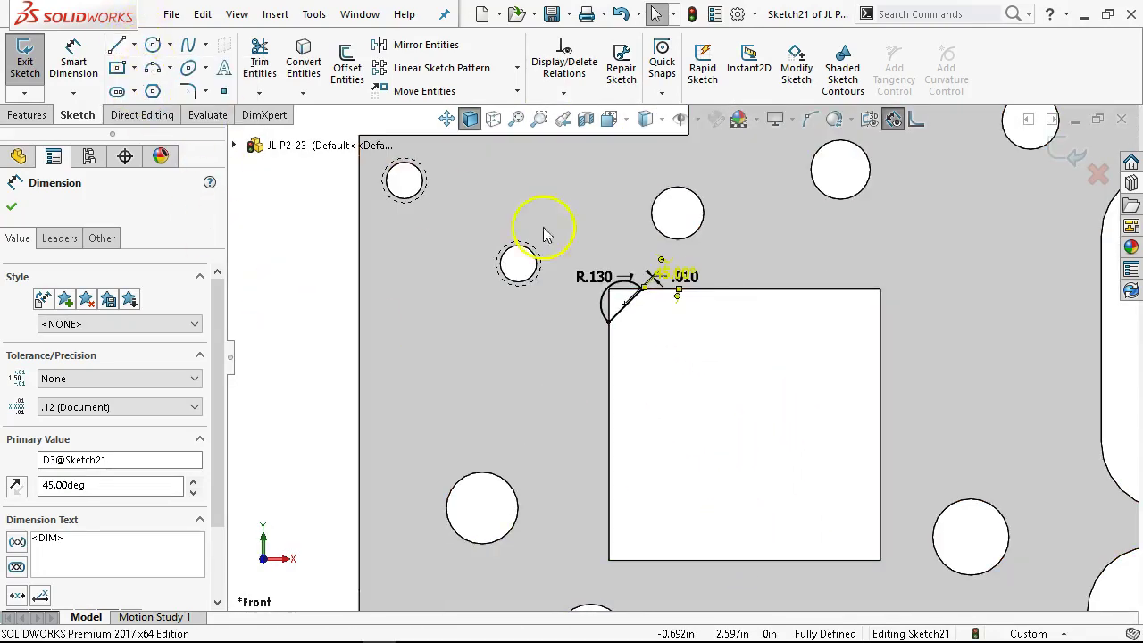
pyautogui.click(746, 289)
pyautogui.click(746, 560)
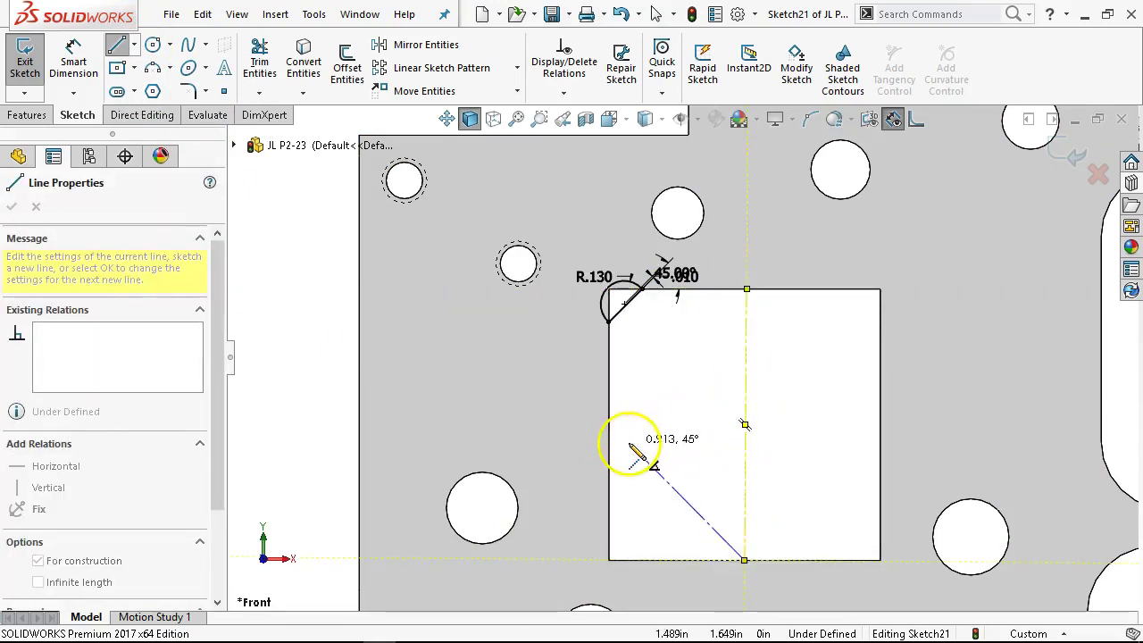
pyautogui.press('Escape')
# - Sketch a horizontal centerline between the midpoints of the square cutout's side edges, and align the vertical centerline's upper end
pyautogui.click(134, 45)
pyautogui.click(156, 87)
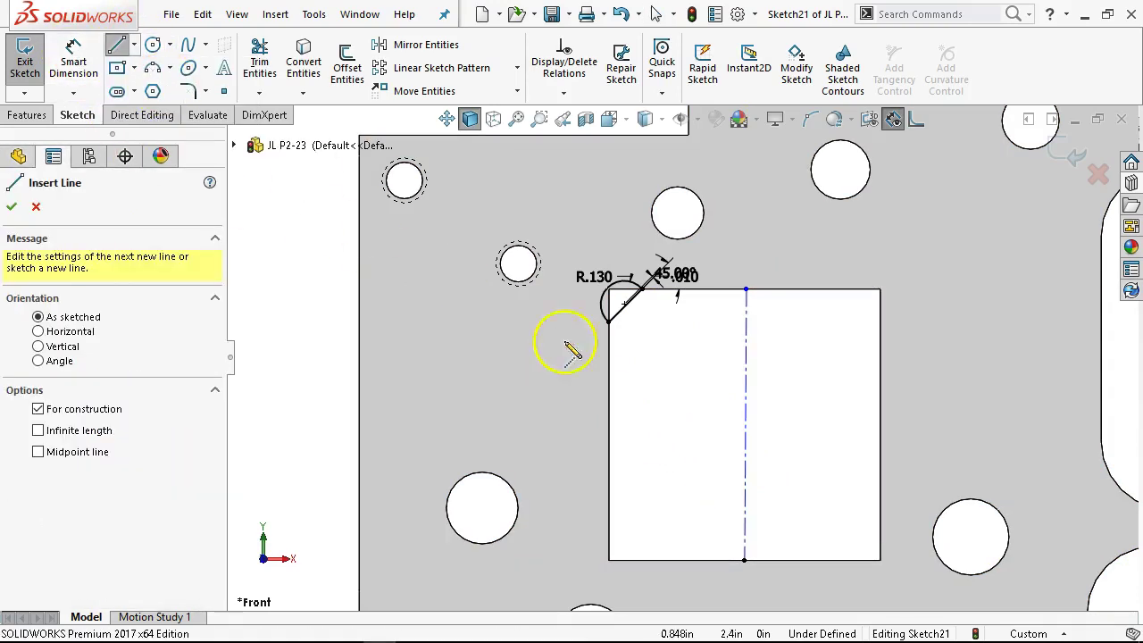
pyautogui.click(608, 425)
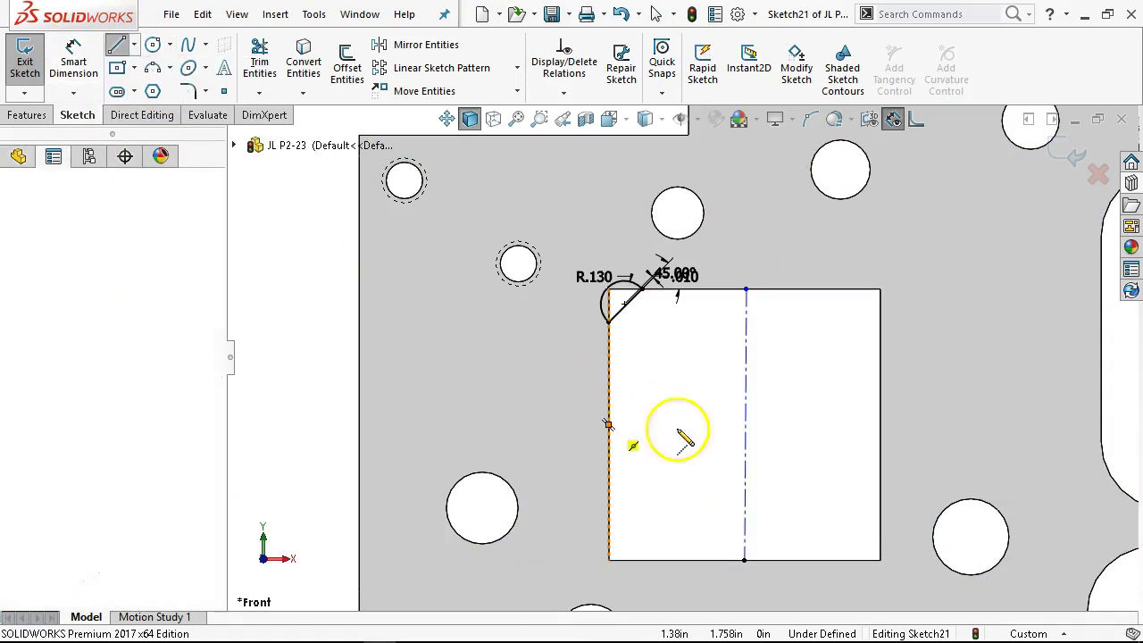
pyautogui.click(881, 425)
pyautogui.rightClick(796, 357)
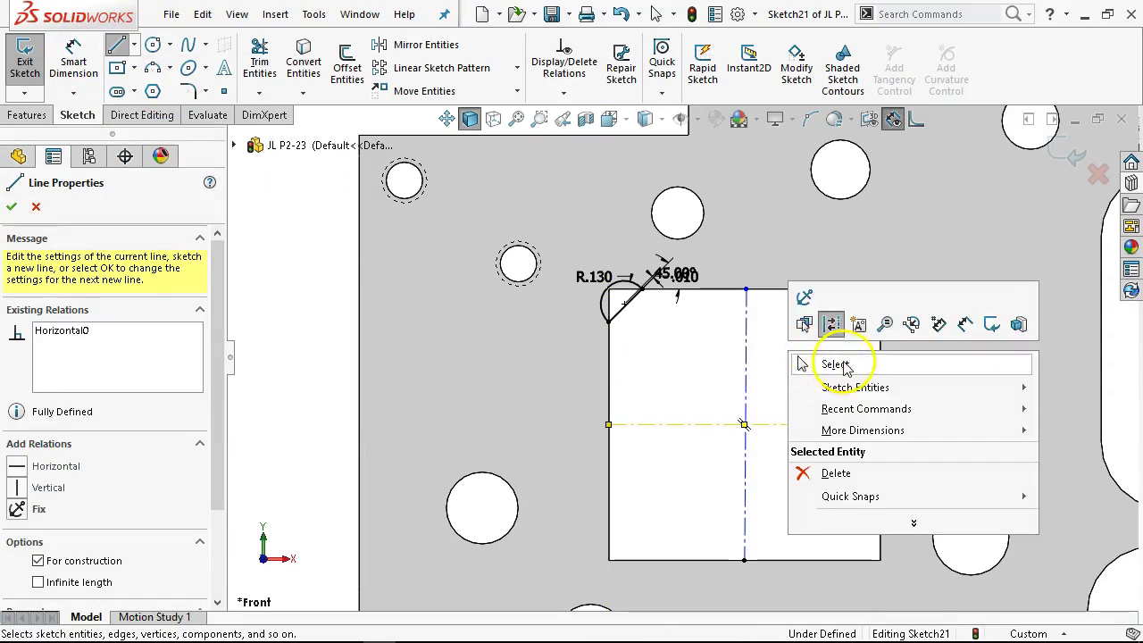
pyautogui.click(826, 362)
pyautogui.moveTo(746, 302)
pyautogui.mouseDown()
pyautogui.moveTo(765, 299)
pyautogui.moveTo(745, 300)
pyautogui.mouseUp()
pyautogui.click(782, 500)
# - Mirror the upper-left corner's arc and diagonal line about the vertical centerline
pyautogui.moveTo(566, 248); pyautogui.dragTo(674, 335)
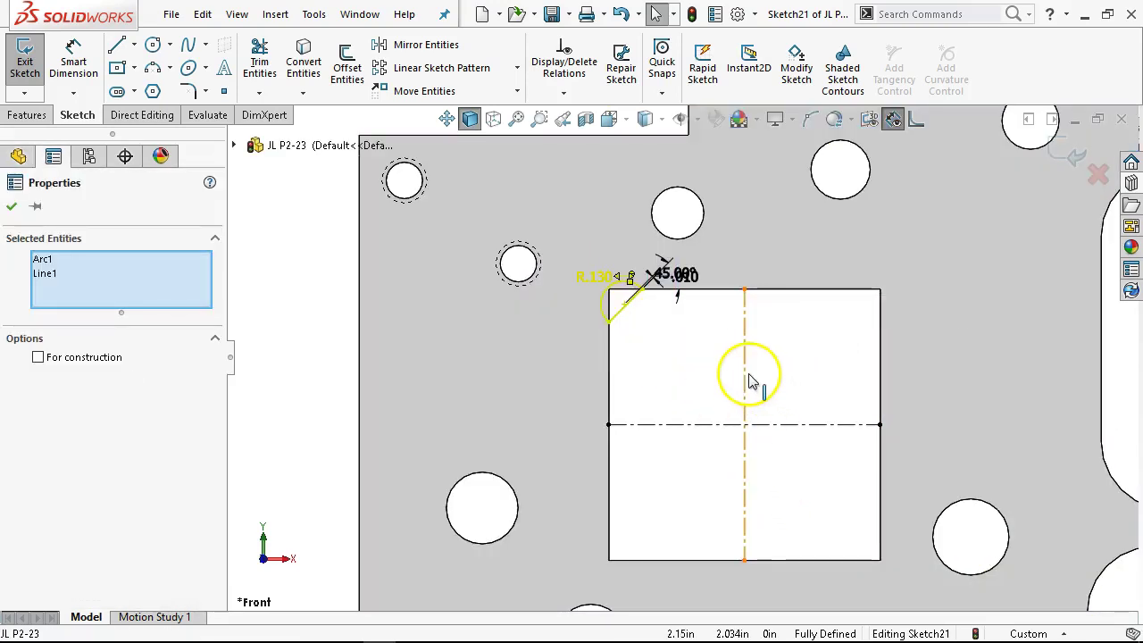
pyautogui.keyDown('ctrl'); pyautogui.click(747, 385); pyautogui.keyUp('ctrl')
pyautogui.click(427, 45)
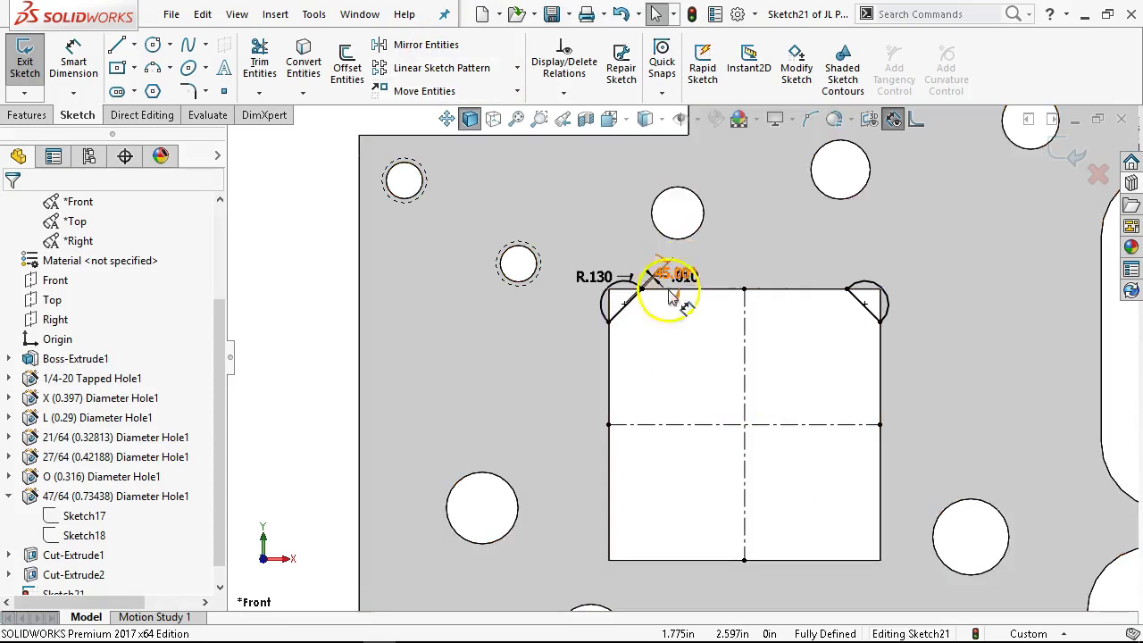
# - Mirror both upper corner profiles about the horizontal centerline onto the square cutout's lower corners
pyautogui.moveTo(551, 230); pyautogui.dragTo(900, 369)
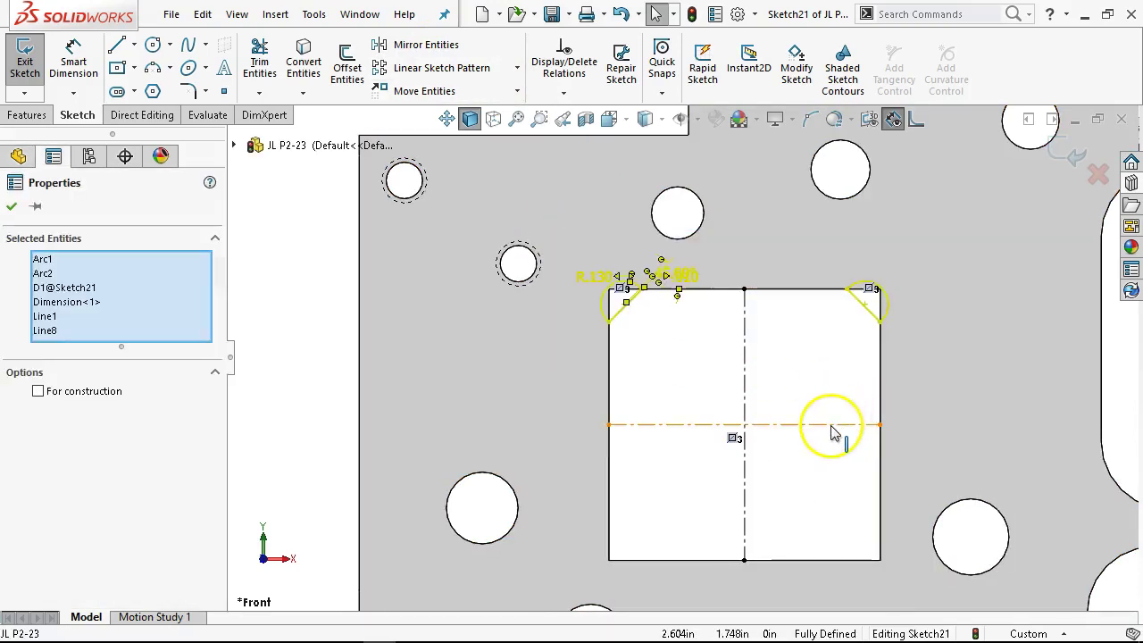
pyautogui.click(38, 405)
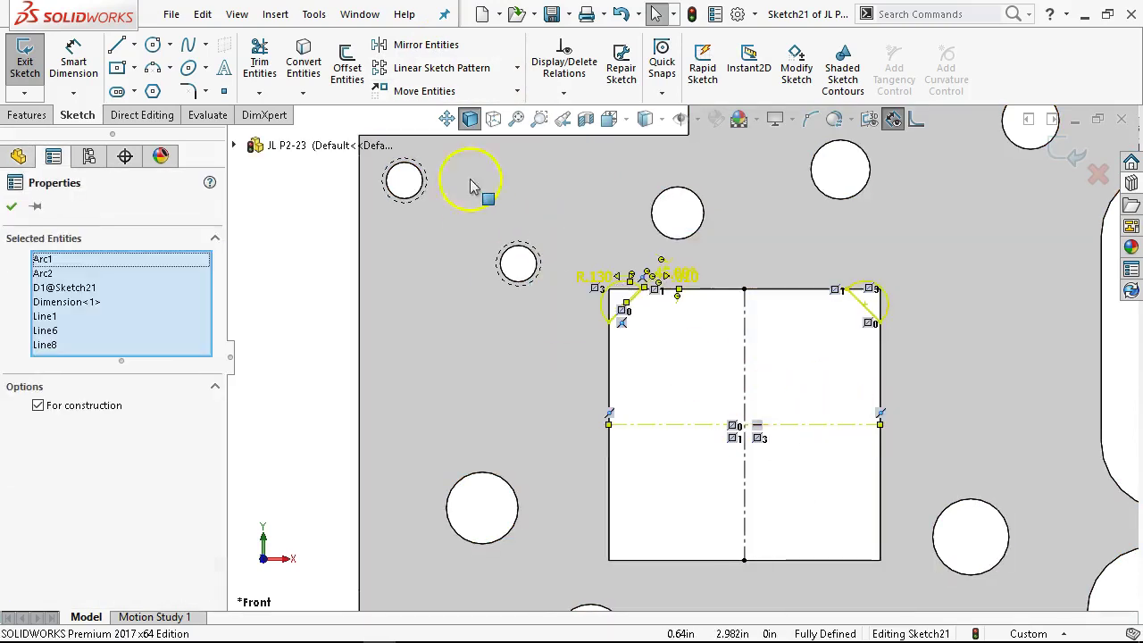
pyautogui.click(426, 45)
# - Cut-extrude the four corner relief profiles with the Through All end condition
pyautogui.scroll(3, 768, 401)
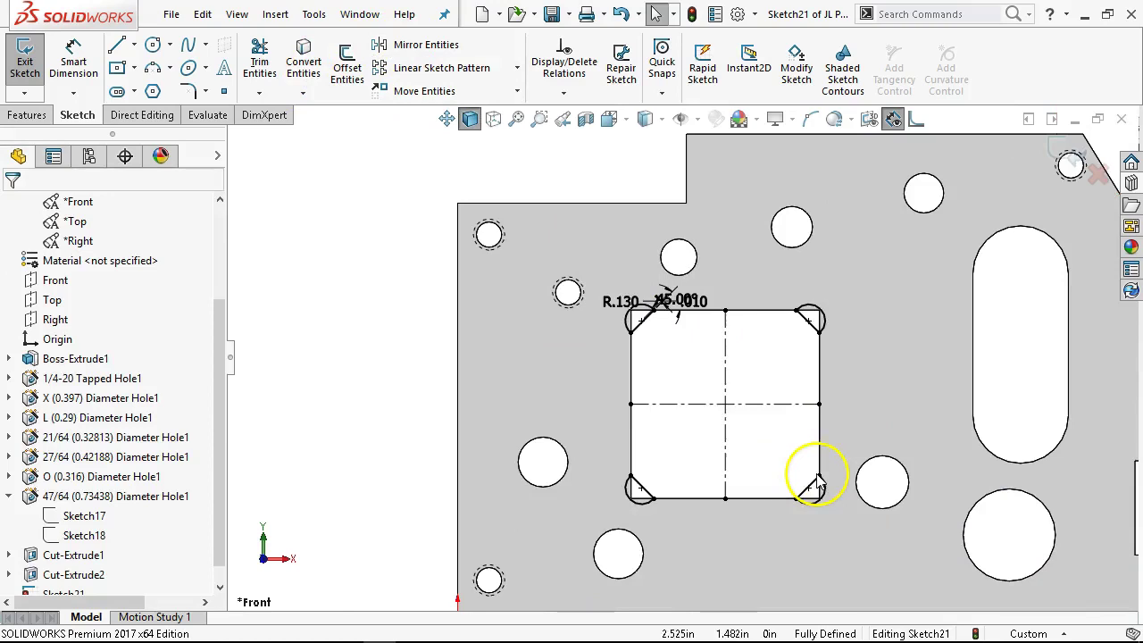
pyautogui.click(27, 114)
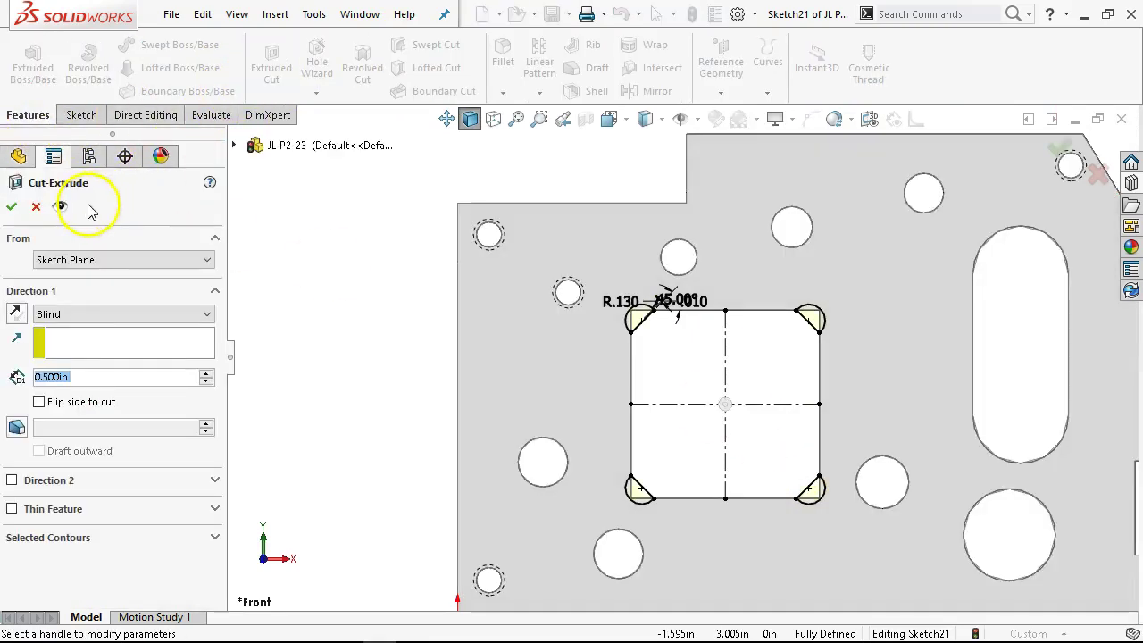
pyautogui.click(77, 320)
pyautogui.click(55, 332)
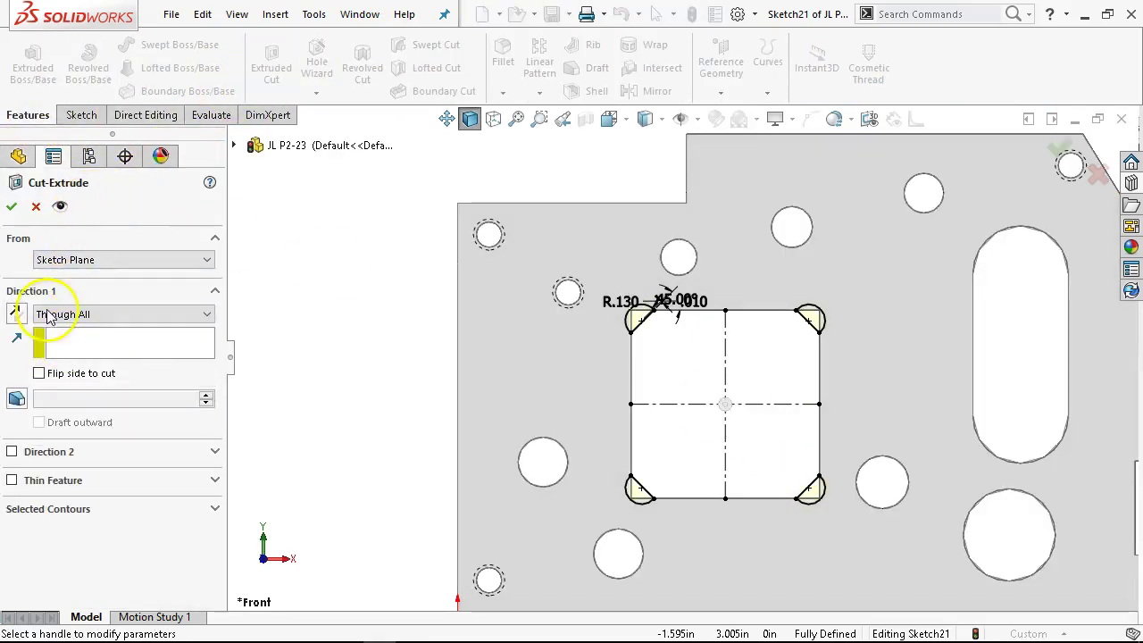
pyautogui.click(12, 206)
# - Examine the square cutout's corner reliefs up close at an angle, and review the whole plate from the front
pyautogui.moveTo(620, 421); pyautogui.dragTo(585, 396, button='middle')
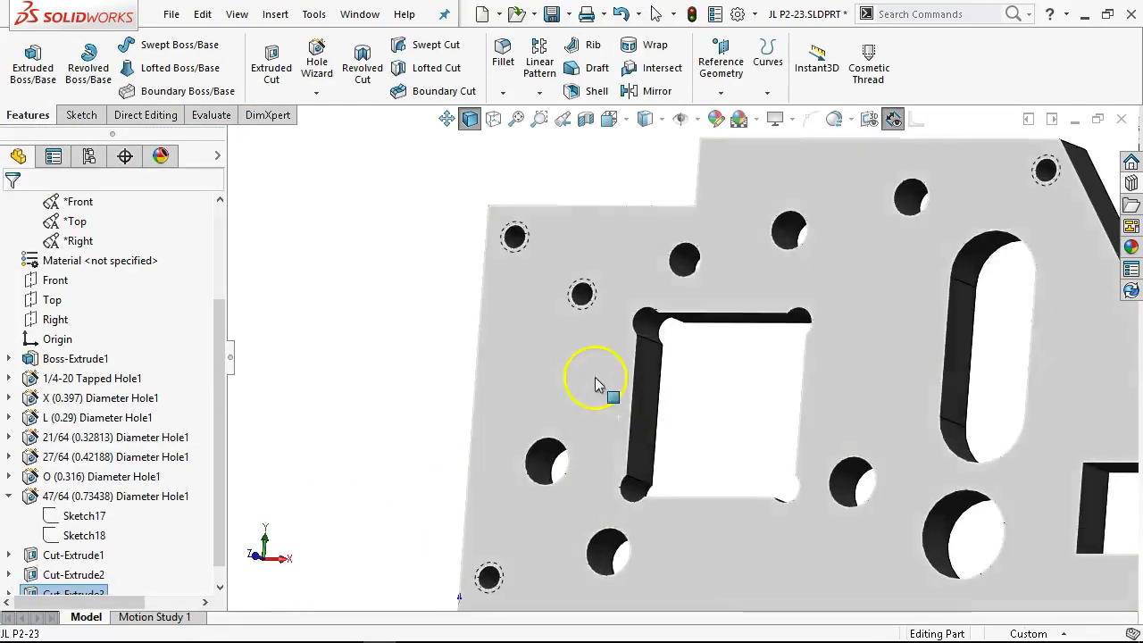
pyautogui.scroll(-4, 585, 396)
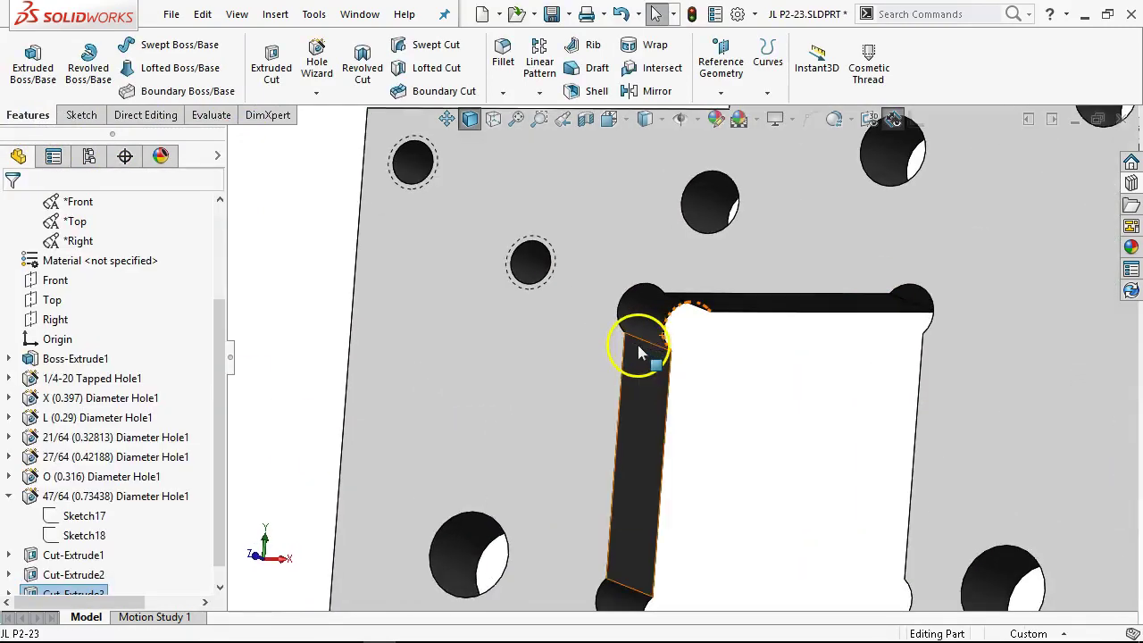
pyautogui.click(640, 345)
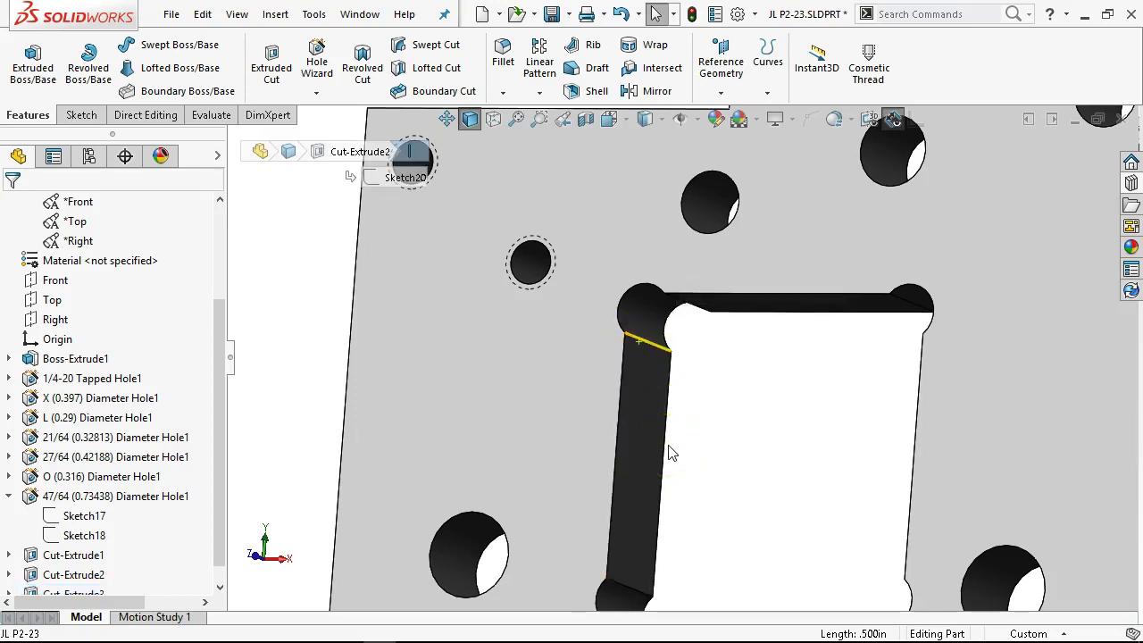
pyautogui.press('Escape')
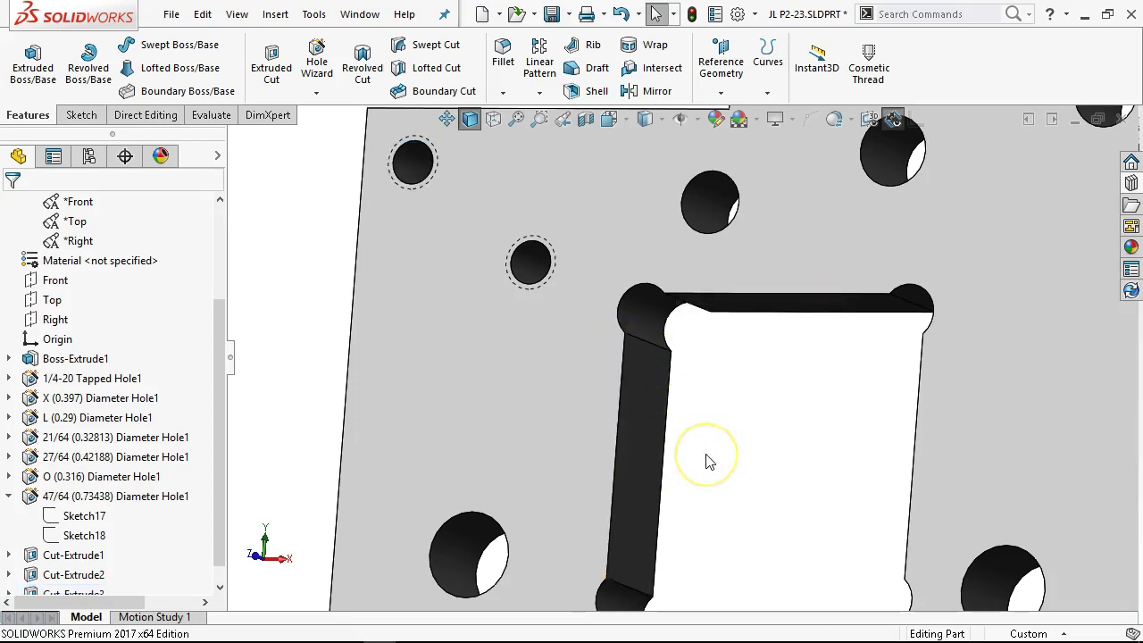
pyautogui.hotkey('ctrl', '1')
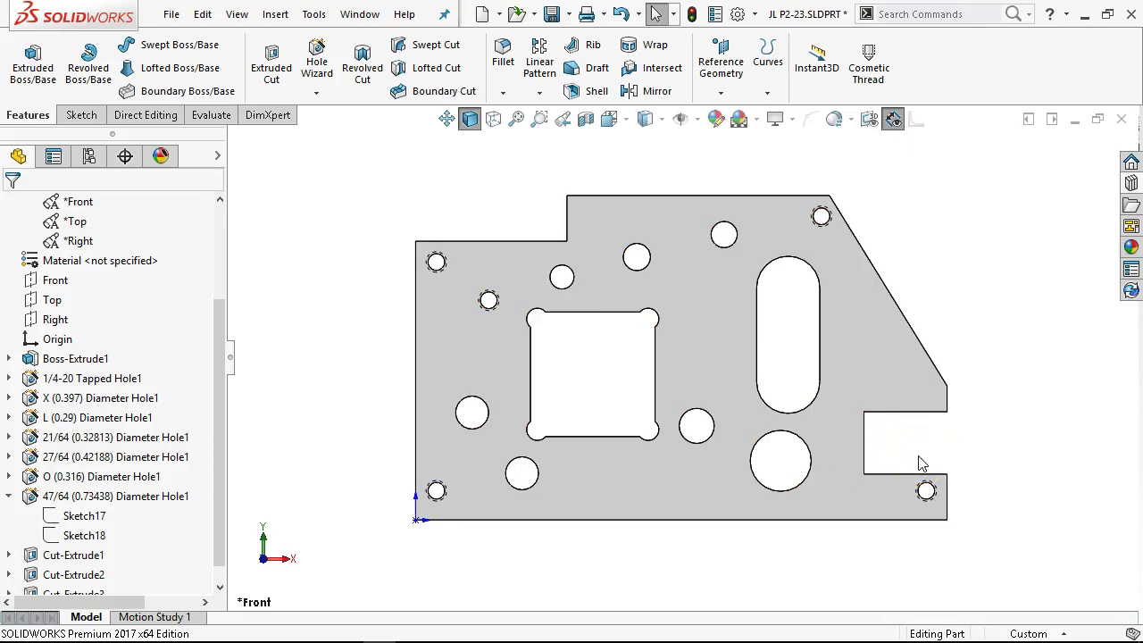
pyautogui.click(810, 505)
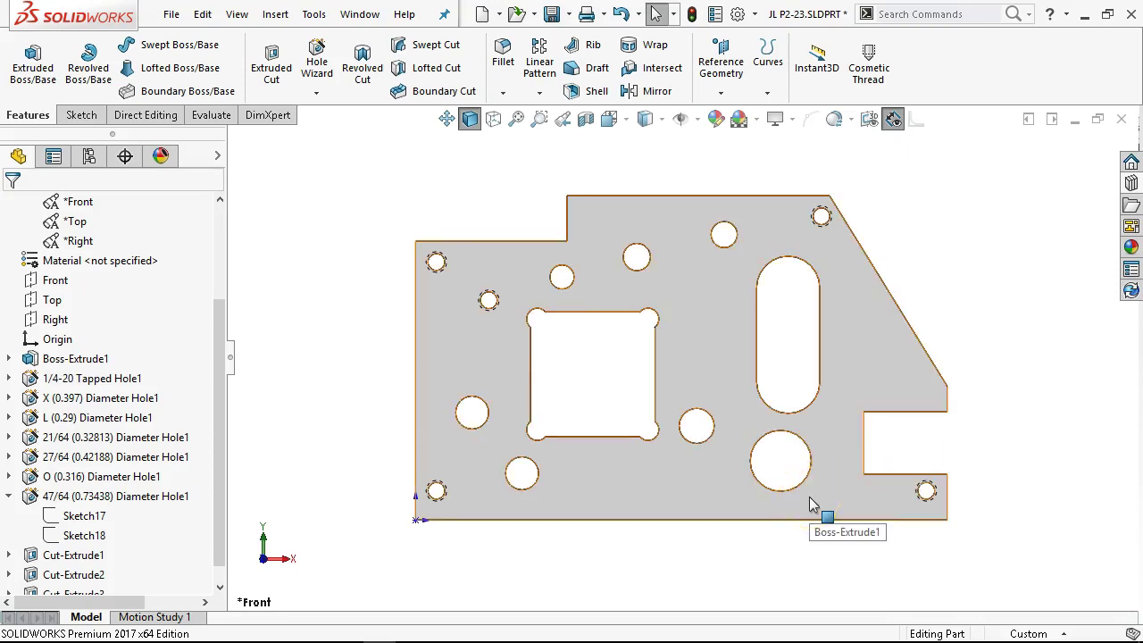
pyautogui.click(822, 409)
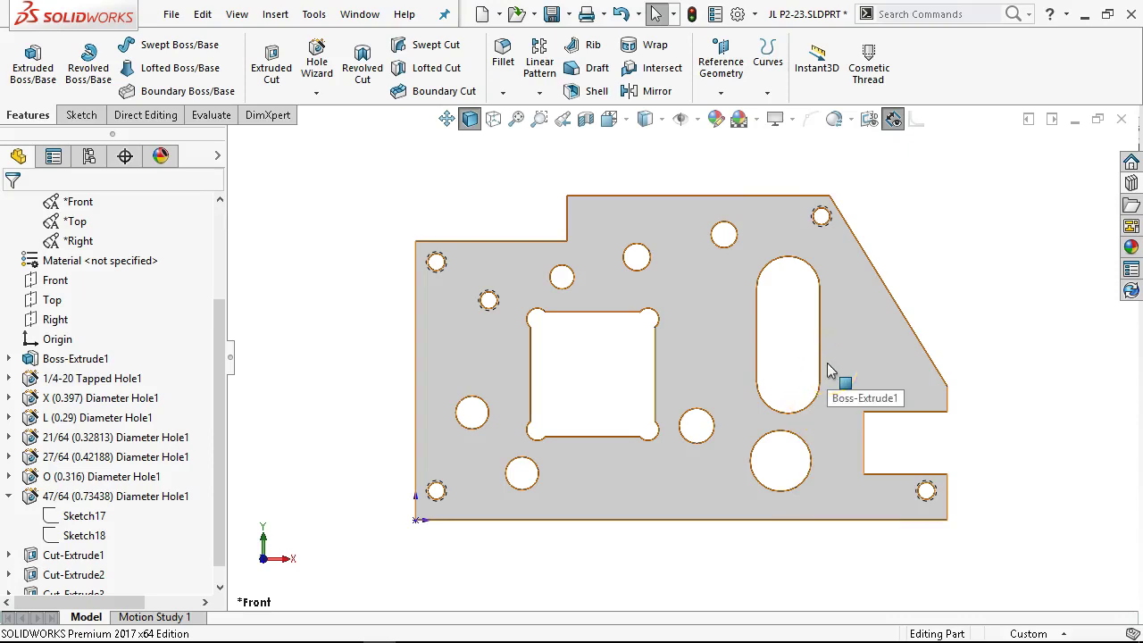
pyautogui.click(769, 391)
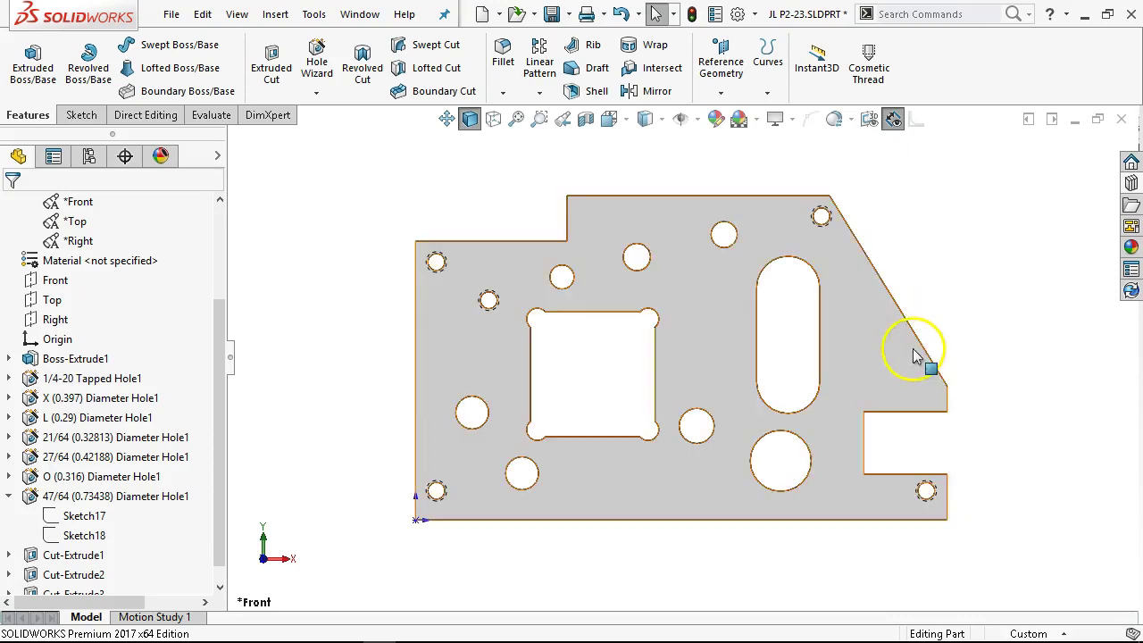
# - Show the plate in isometric view and save the part
pyautogui.hotkey('ctrl', '7')
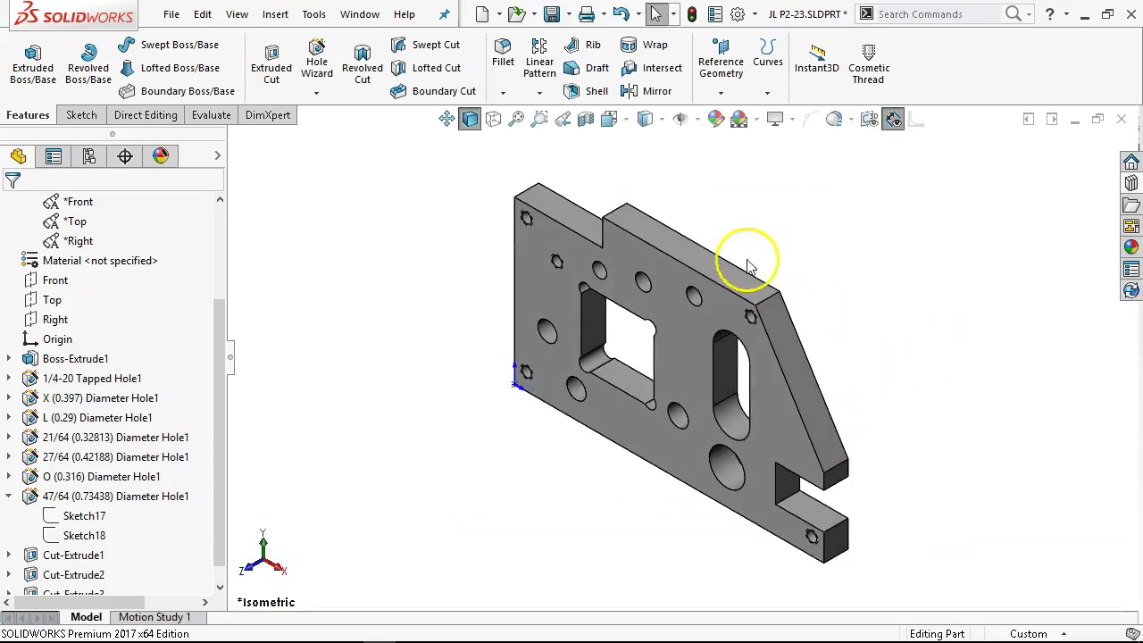
pyautogui.click(552, 14)
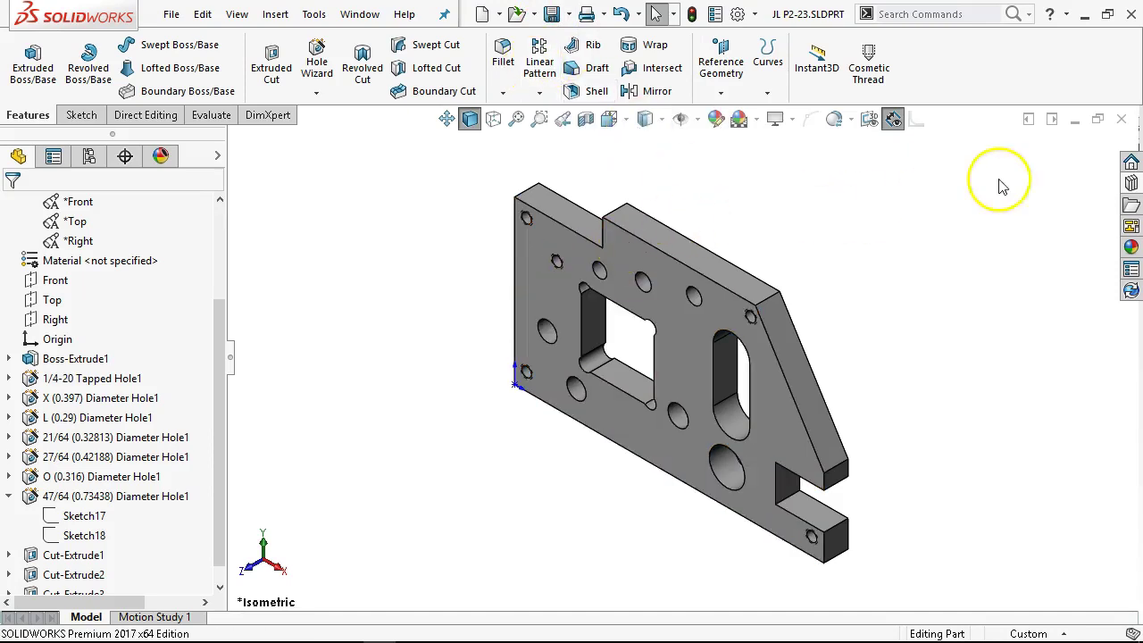
# - Close the finished plate part and review the dimensions of Figure P2-24 in the Acrobat PDF
pyautogui.click(1123, 121)
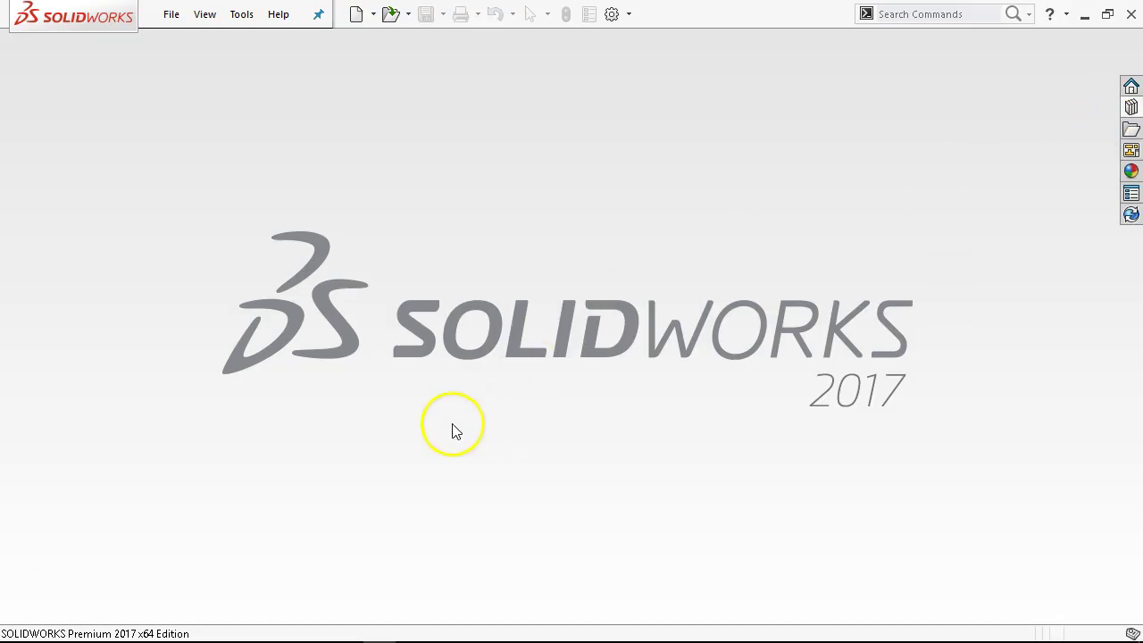
pyautogui.moveTo(302, 632)
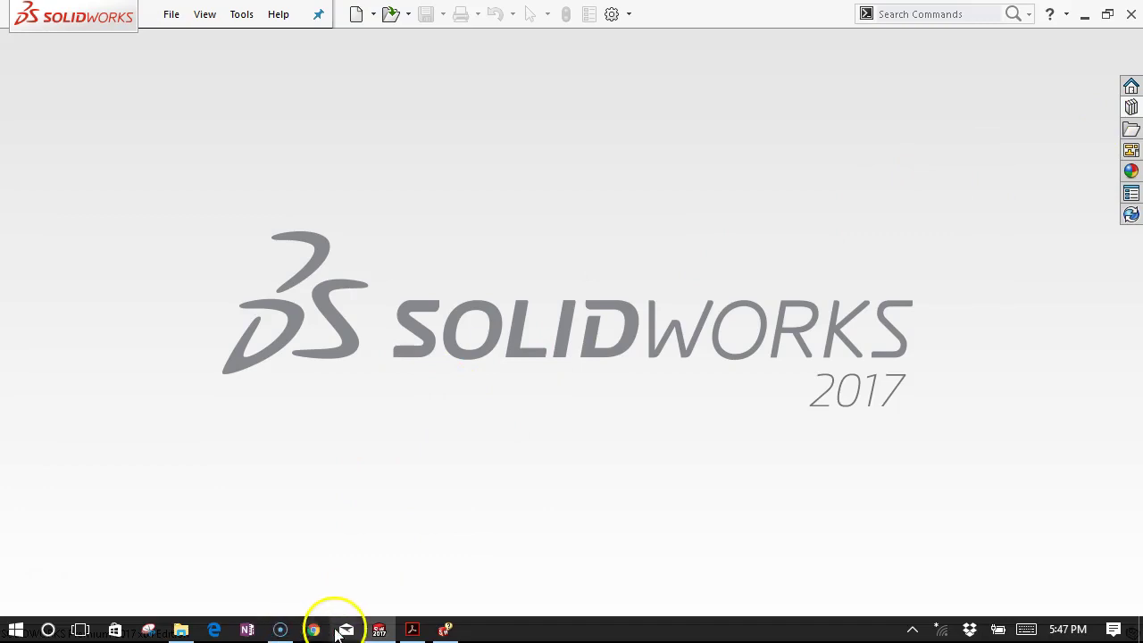
pyautogui.click(411, 629)
pyautogui.scroll(-5, 425, 469)
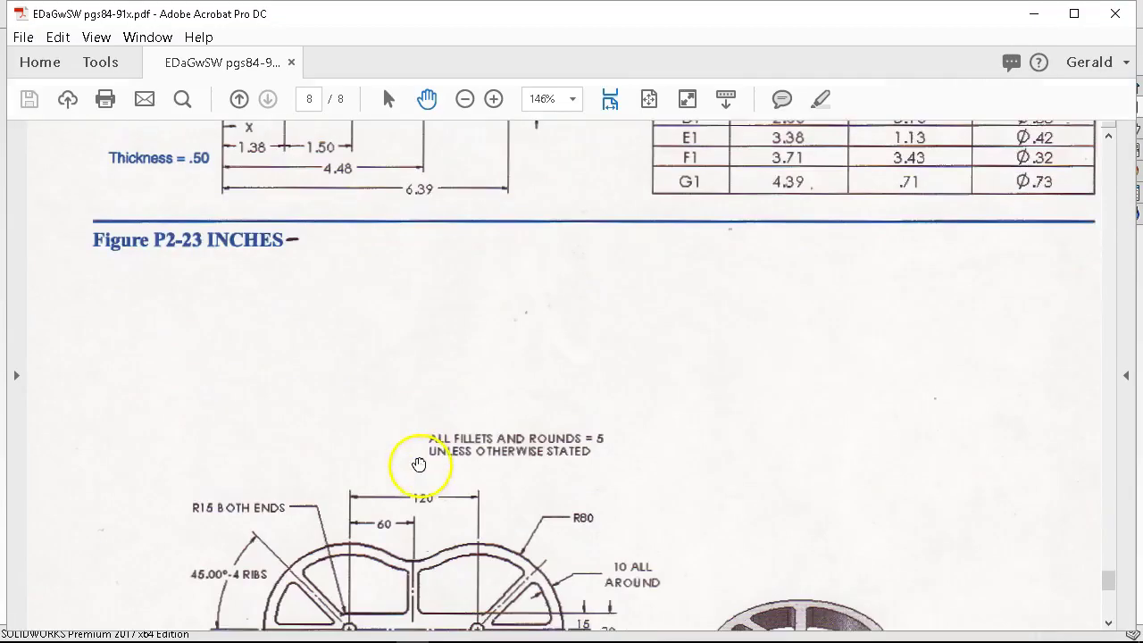
pyautogui.scroll(-5, 418, 460)
pyautogui.scroll(-2, 419, 454)
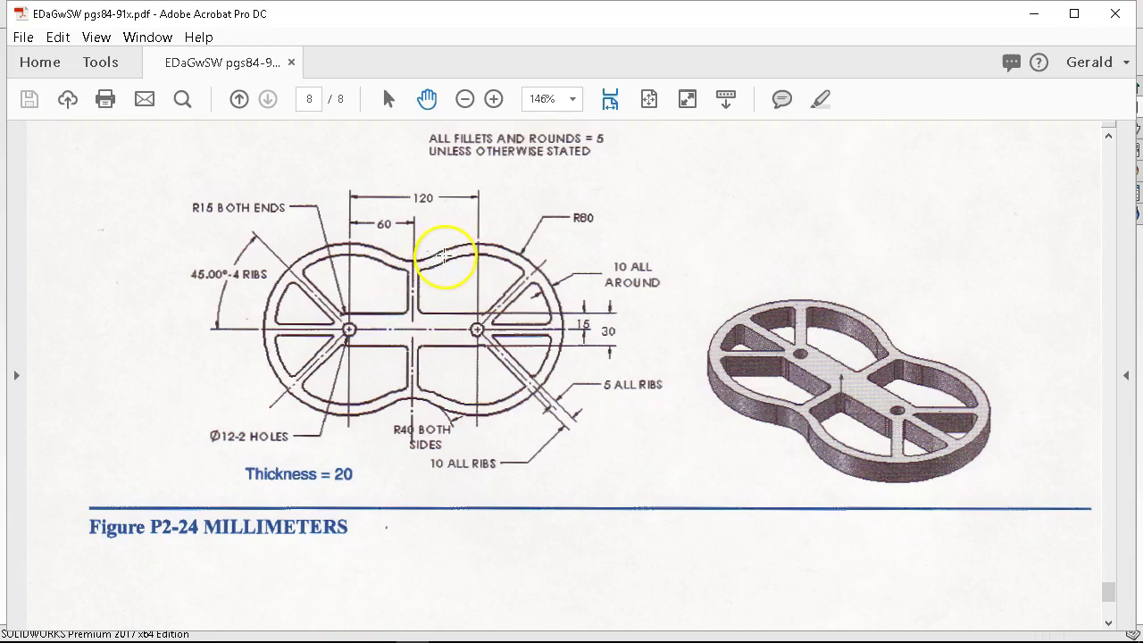
pyautogui.click(1039, 15)
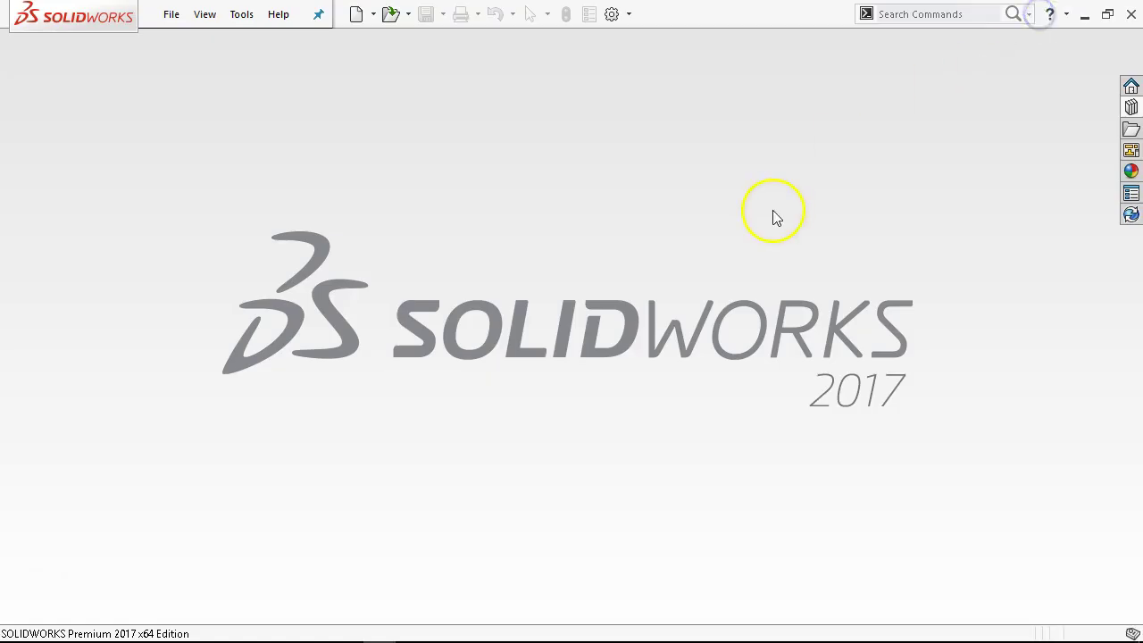
# - Create a new part from the Part Metric template and start a sketch on the Front Plane
pyautogui.click(171, 16)
pyautogui.click(198, 39)
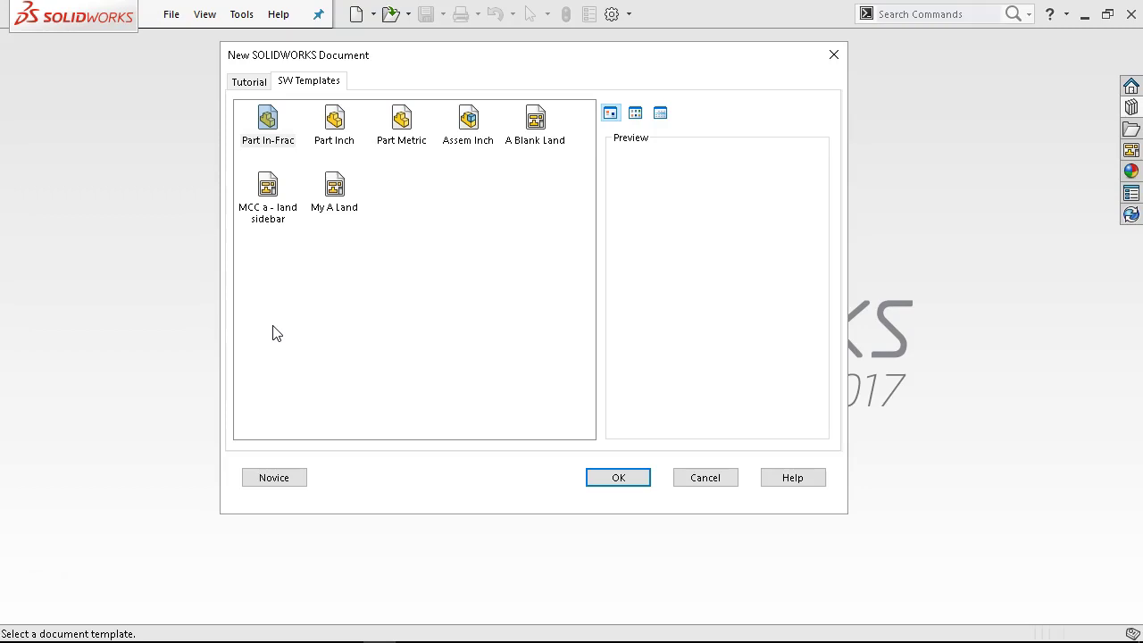
pyautogui.doubleClick(397, 130)
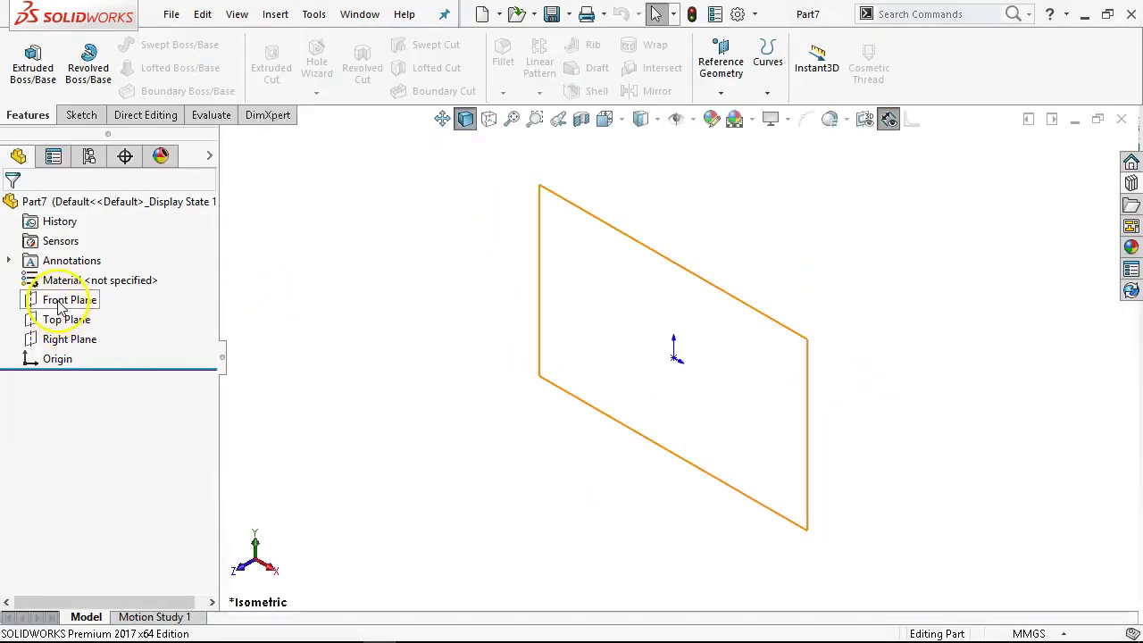
pyautogui.click(72, 300)
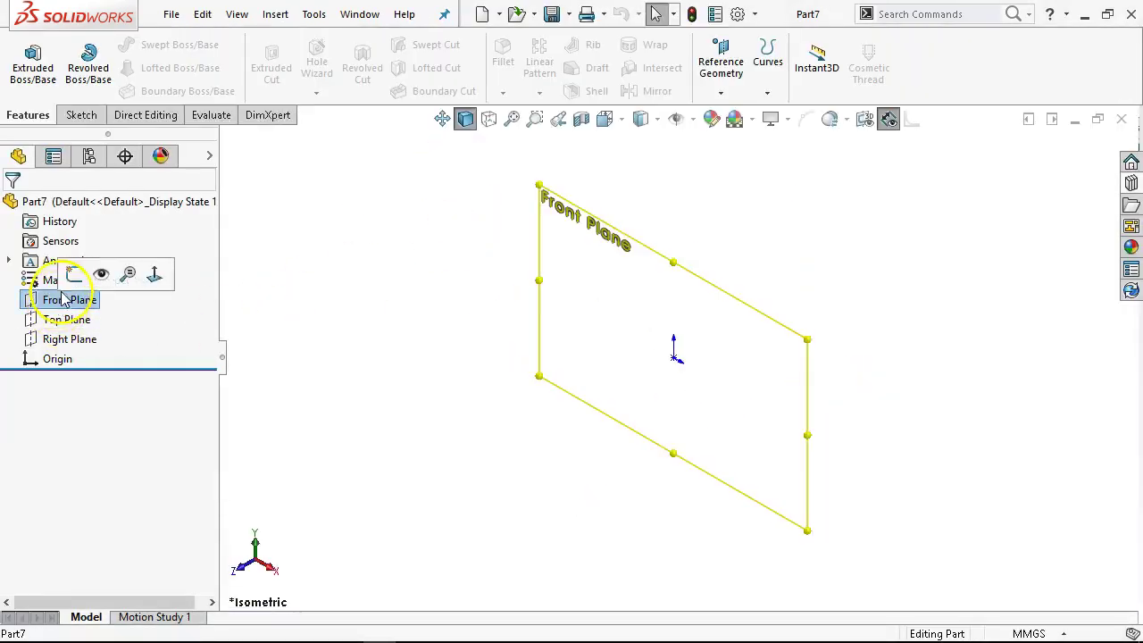
pyautogui.click(72, 277)
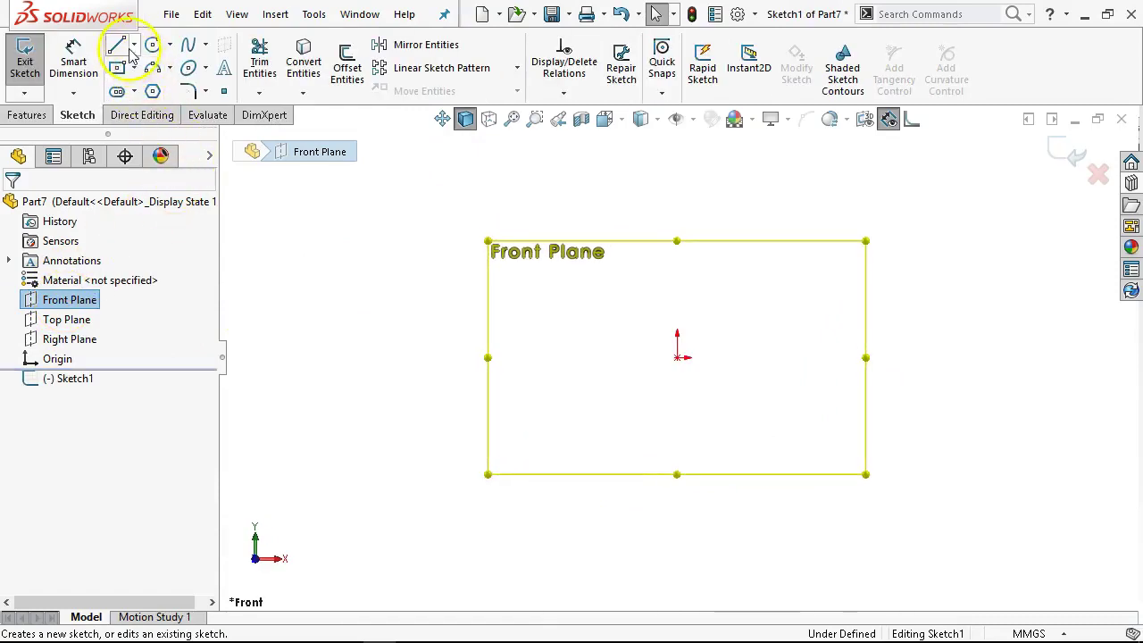
# - Sketch an infinite-length horizontal centerline through the origin
pyautogui.click(134, 49)
pyautogui.click(128, 86)
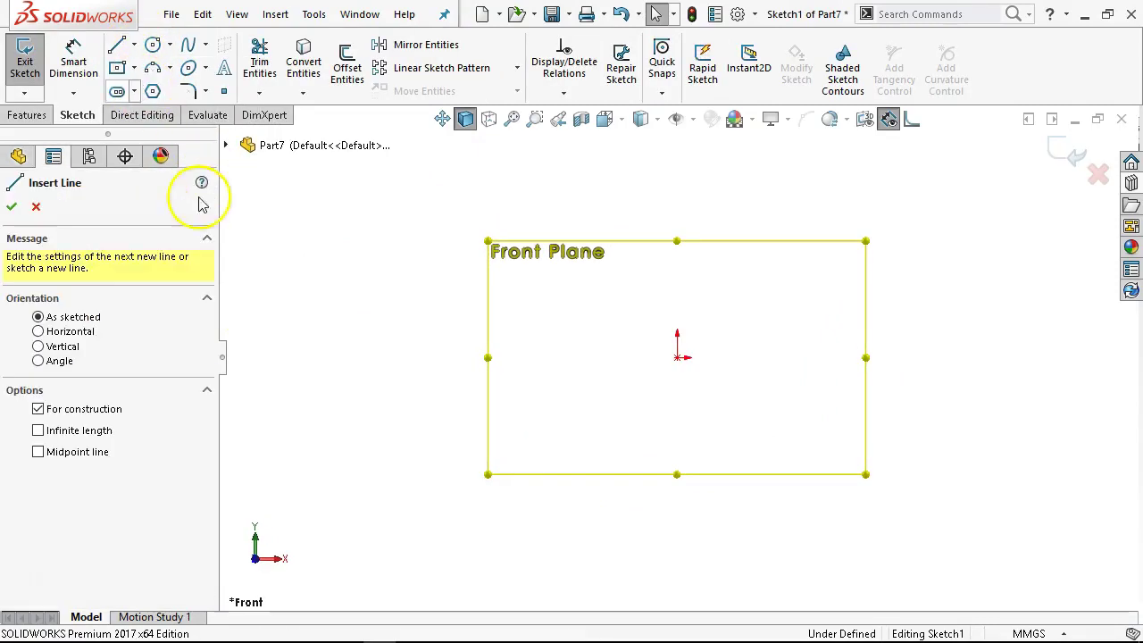
pyautogui.click(90, 331)
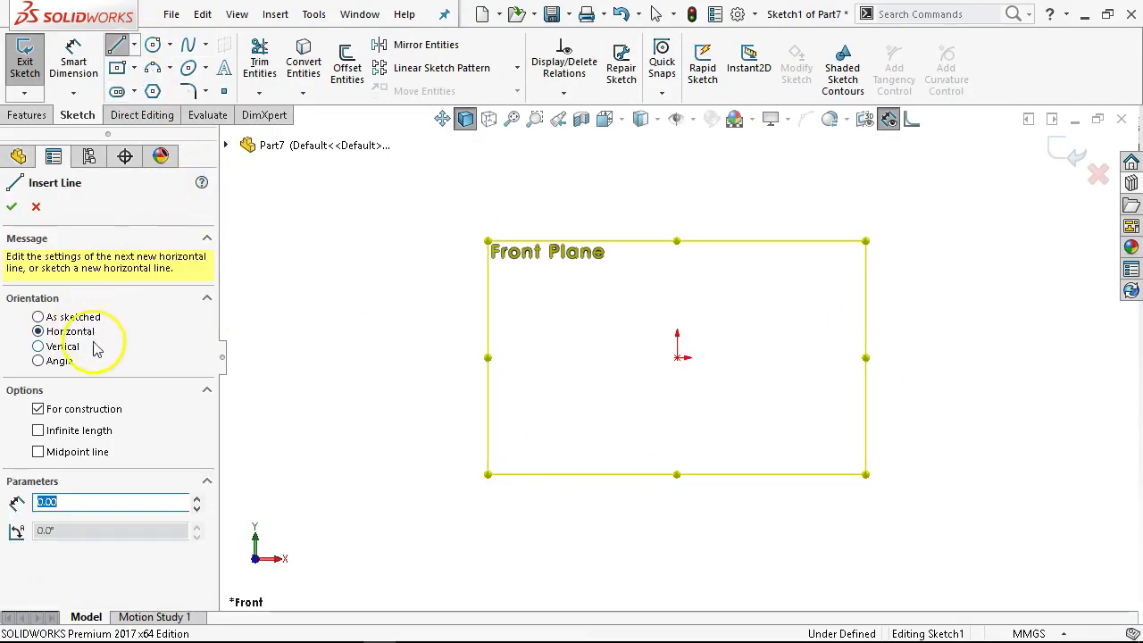
pyautogui.click(71, 436)
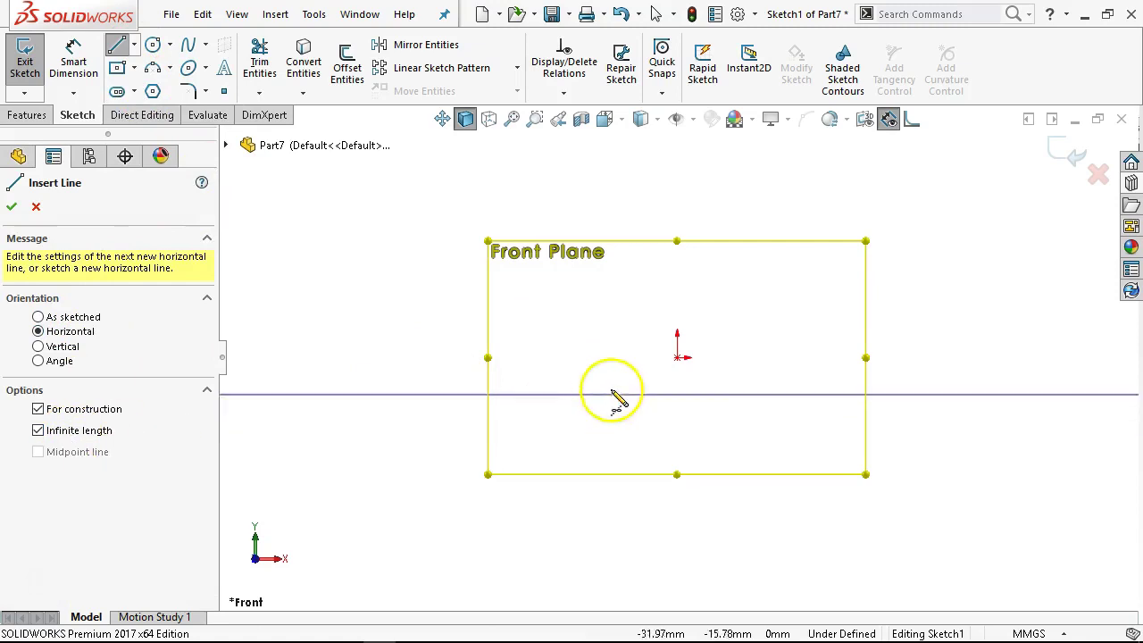
pyautogui.click(676, 359)
pyautogui.rightClick(670, 291)
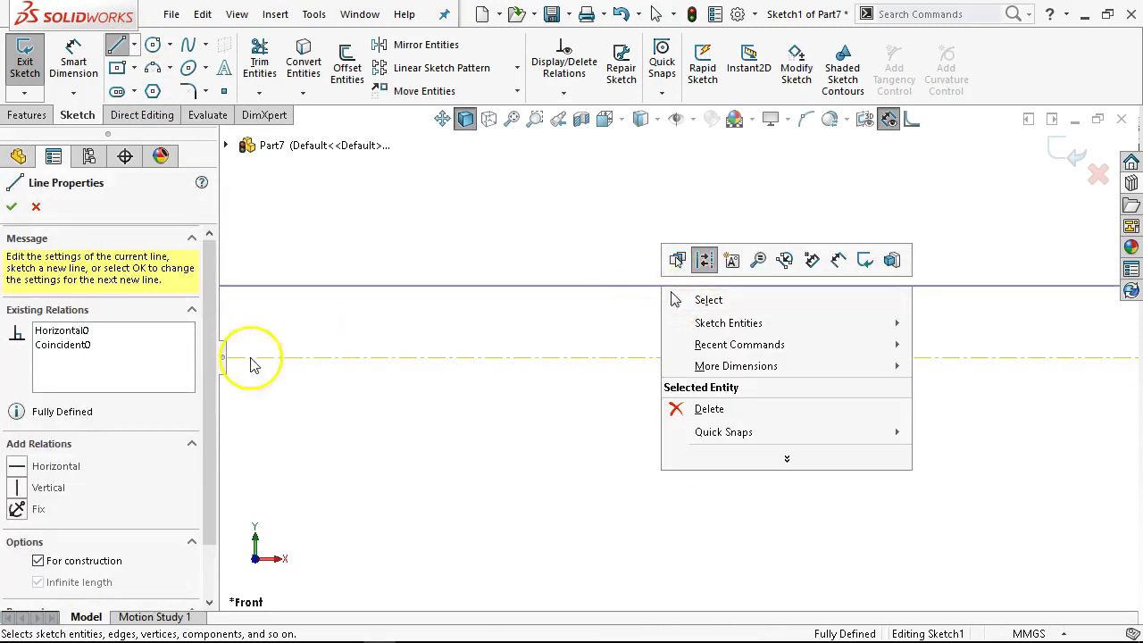
pyautogui.click(13, 212)
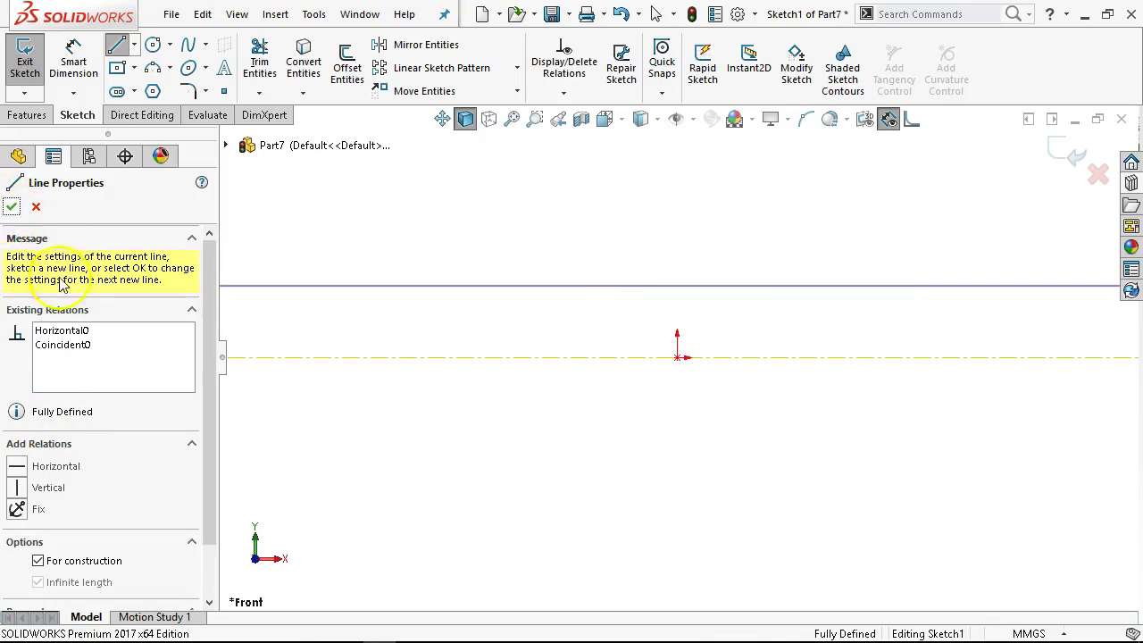
pyautogui.click(13, 206)
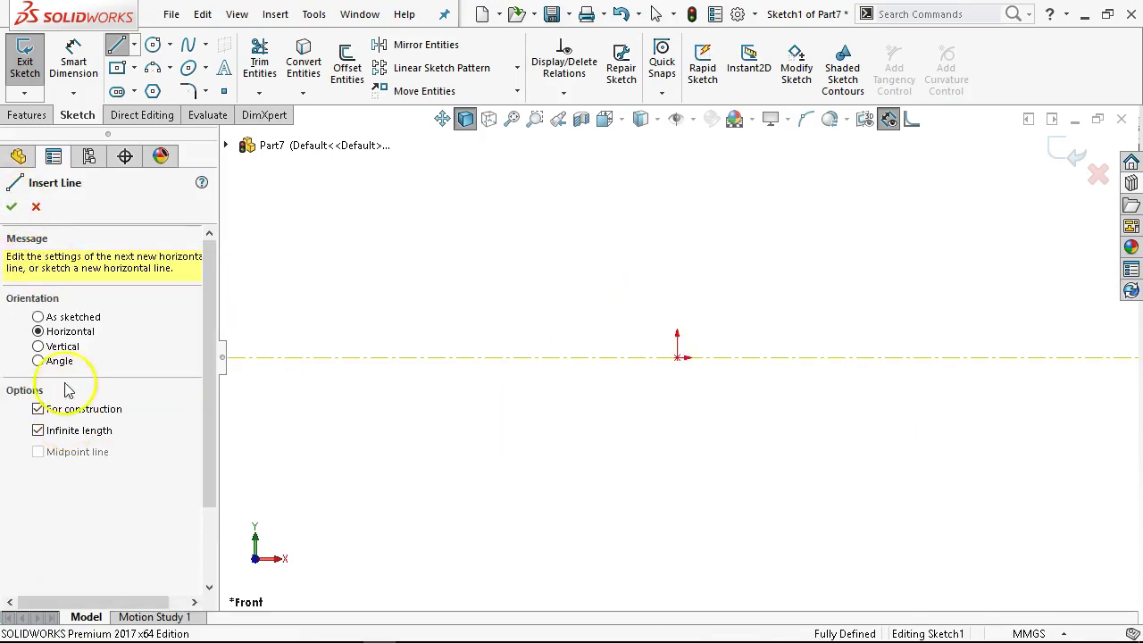
# - Add an infinite-length vertical centerline through the origin and finish the line command
pyautogui.click(67, 346)
pyautogui.click(677, 358)
pyautogui.rightClick(820, 304)
pyautogui.click(860, 308)
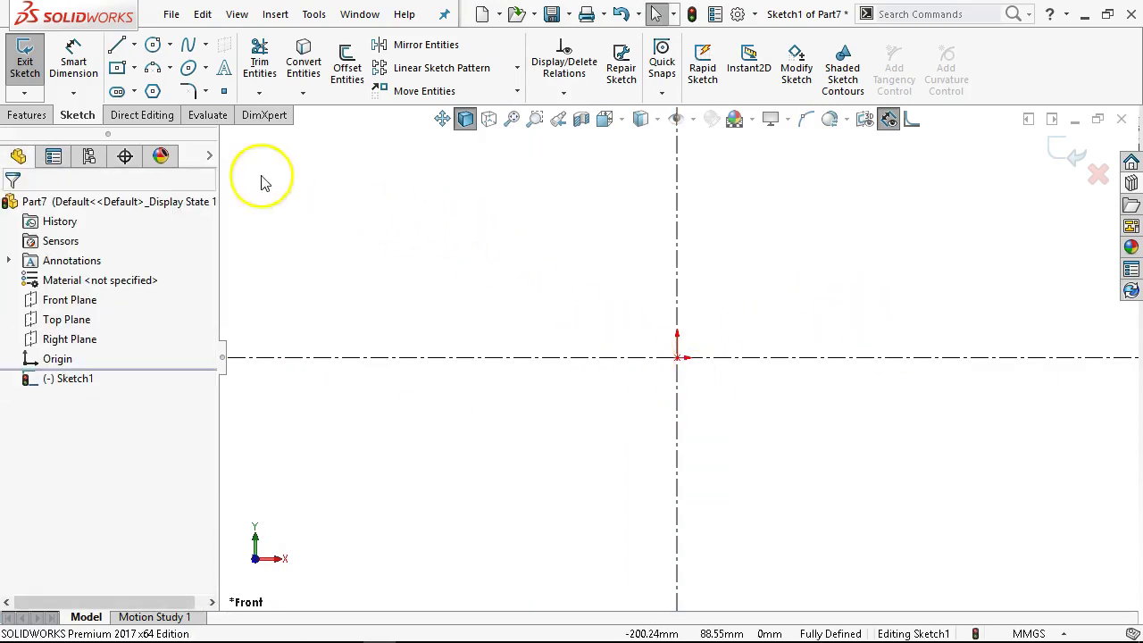
# - Draw a circle about 162 mm in diameter on the horizontal centerline, centered about 93 mm to the right of the origin
pyautogui.click(153, 45)
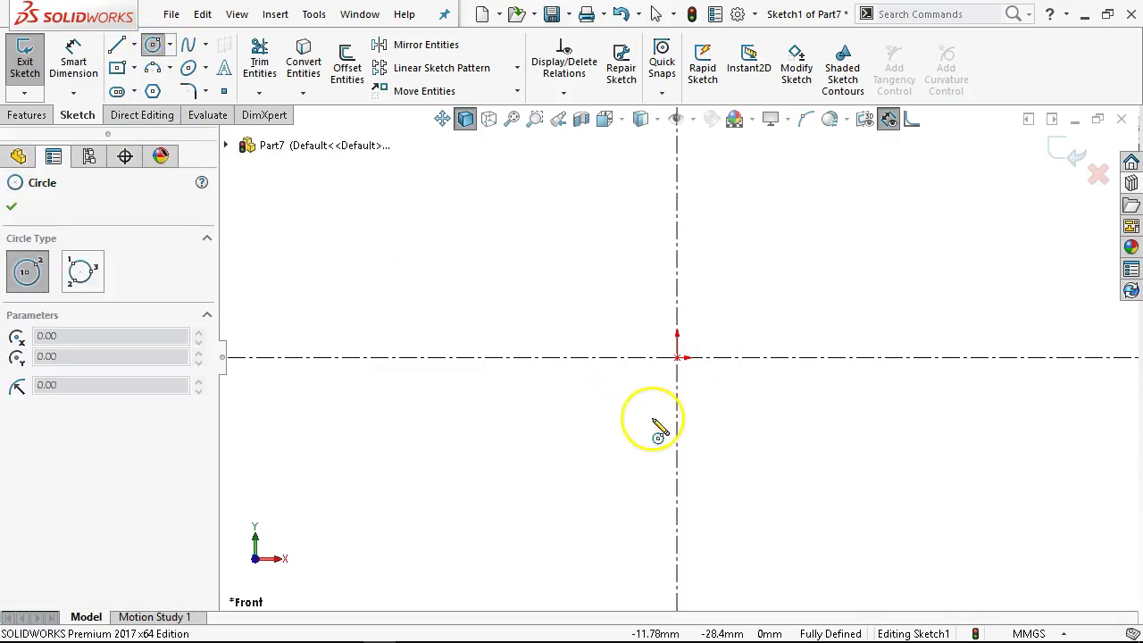
pyautogui.click(875, 359)
pyautogui.click(1018, 465)
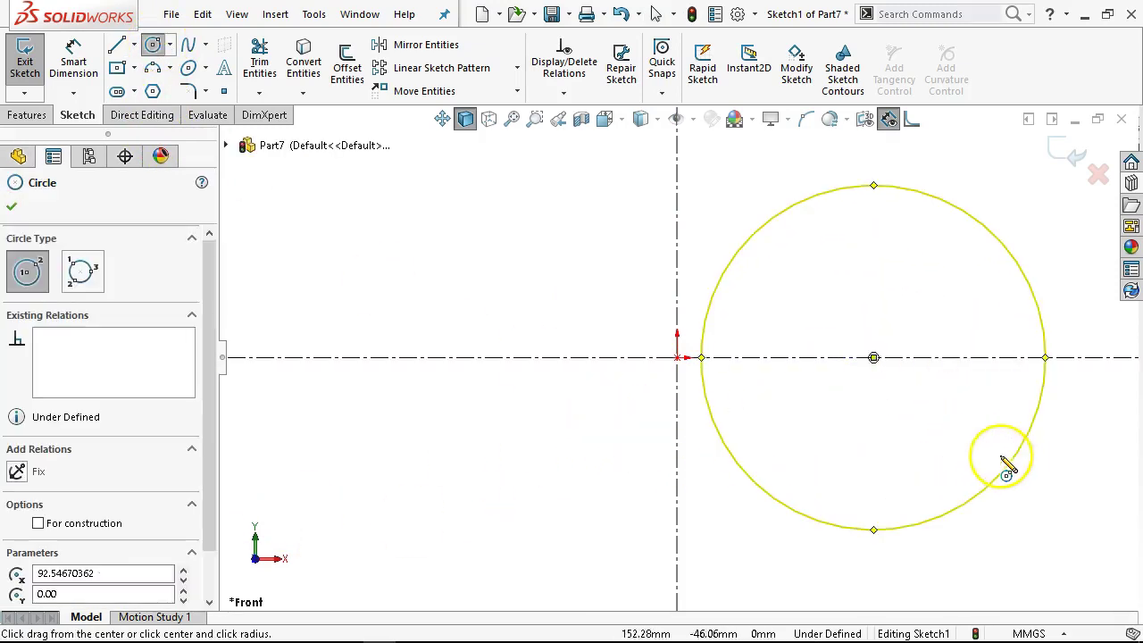
pyautogui.rightClick(871, 282)
pyautogui.click(929, 287)
pyautogui.press('f')
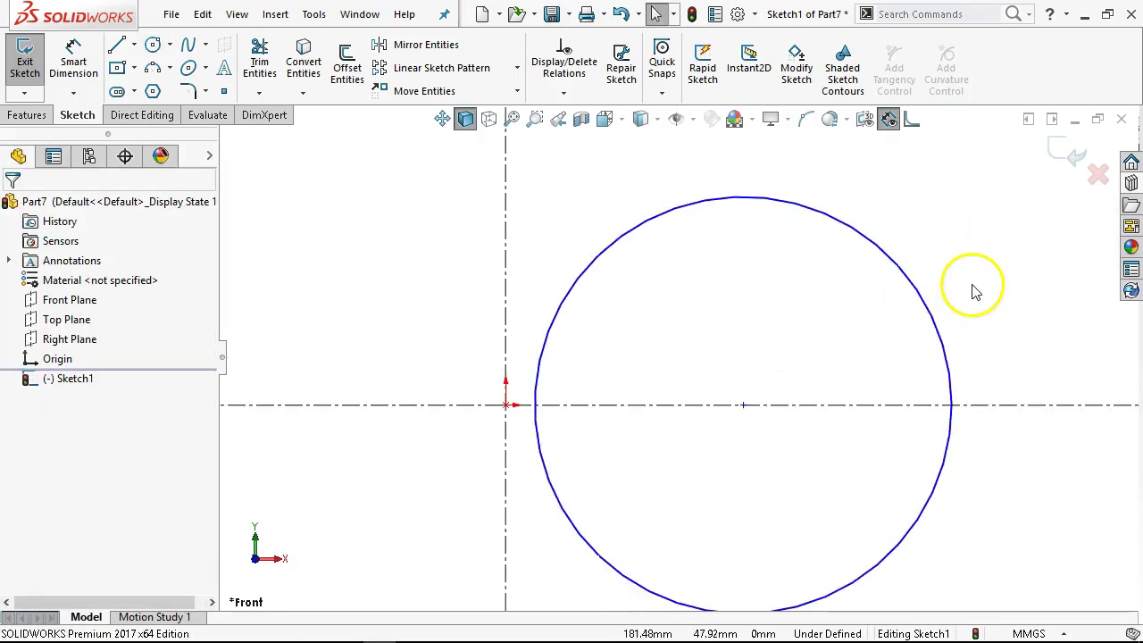
# - Sketch a horizontal line about 17 mm above the origin, from the vertical centerline to just past the circle's center
pyautogui.click(116, 46)
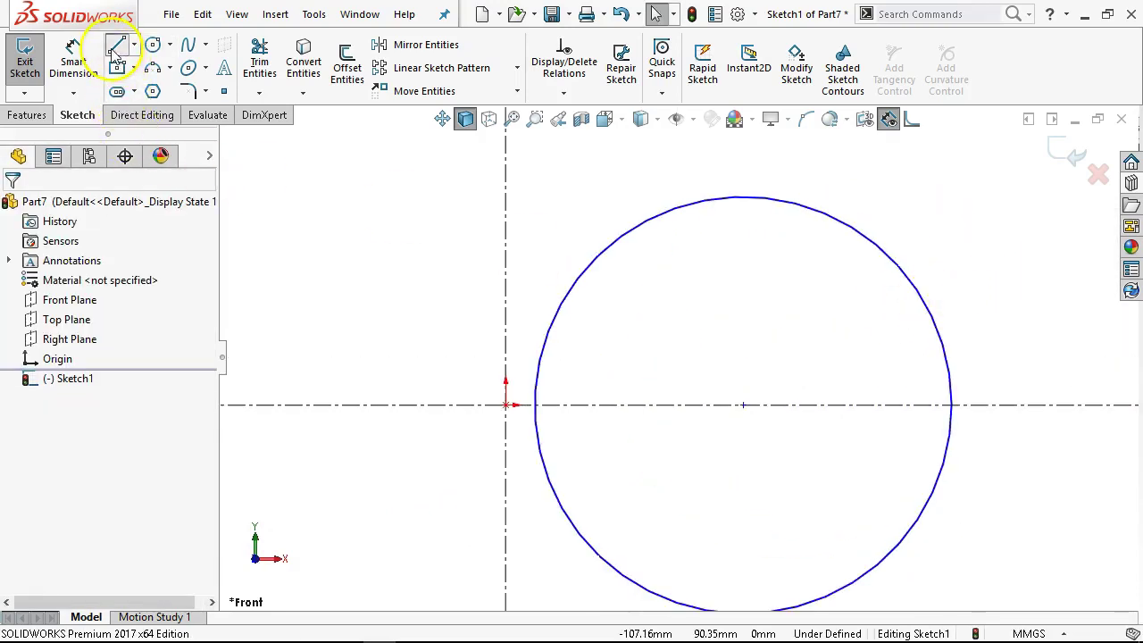
pyautogui.click(506, 362)
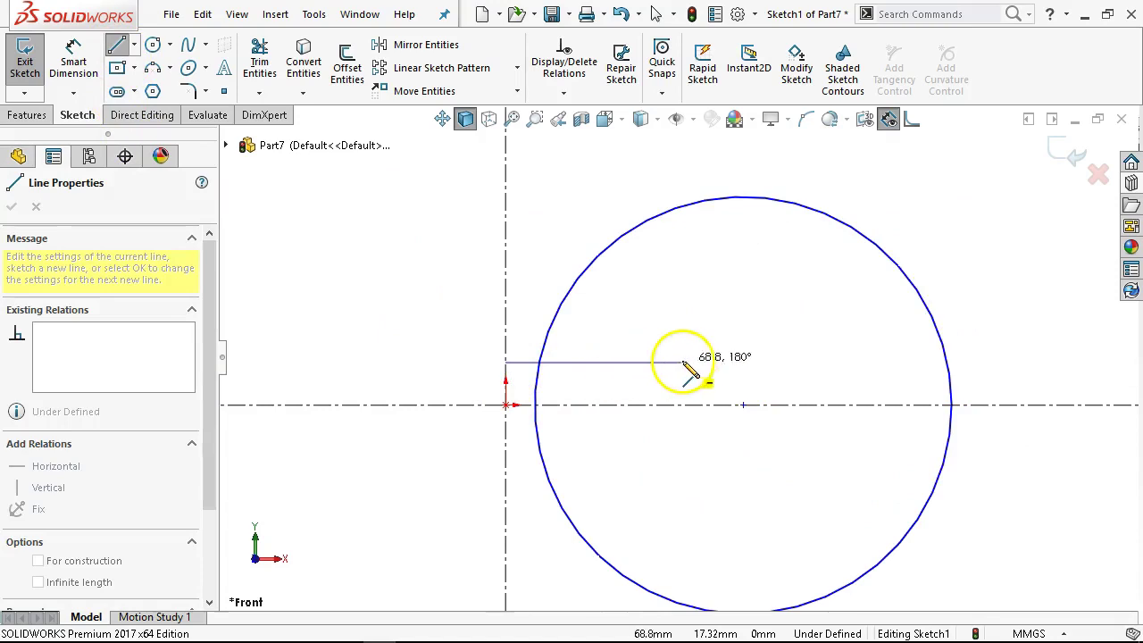
pyautogui.click(752, 361)
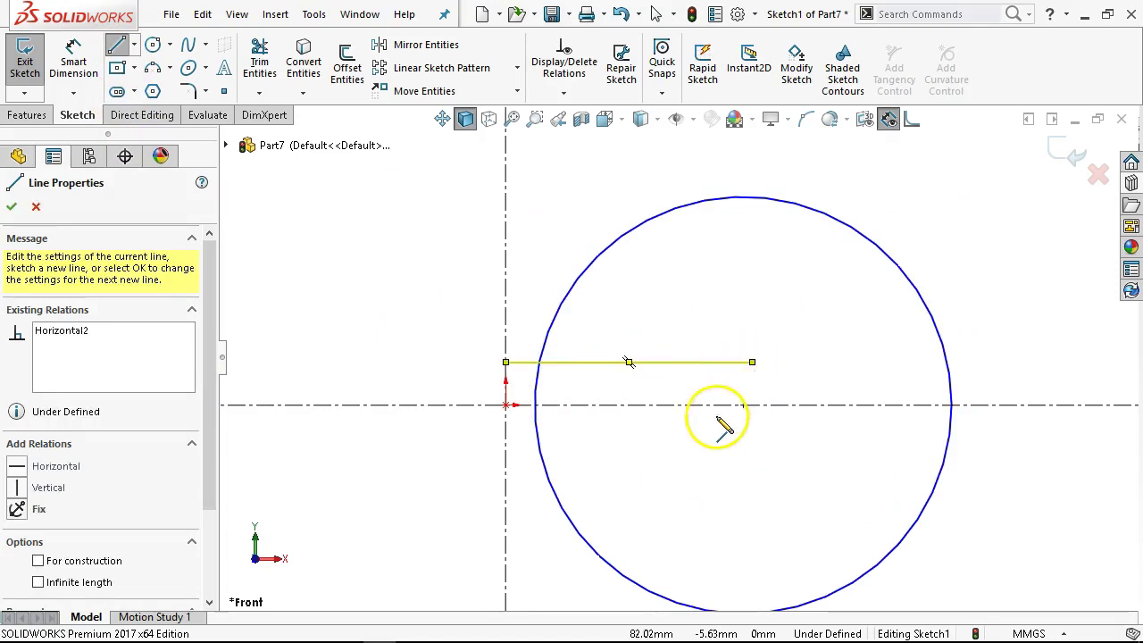
# - Sketch a construction radius at about 40° in the circle and a parallel solid line about 55 mm long from the horizontal line's end
pyautogui.click(743, 404)
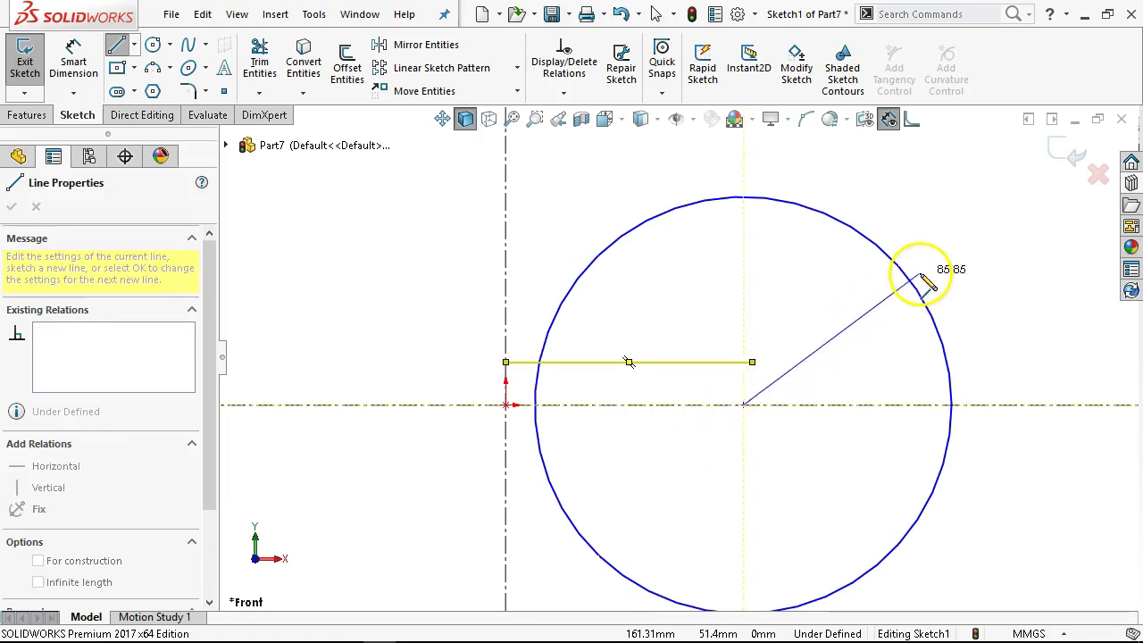
pyautogui.doubleClick(903, 271)
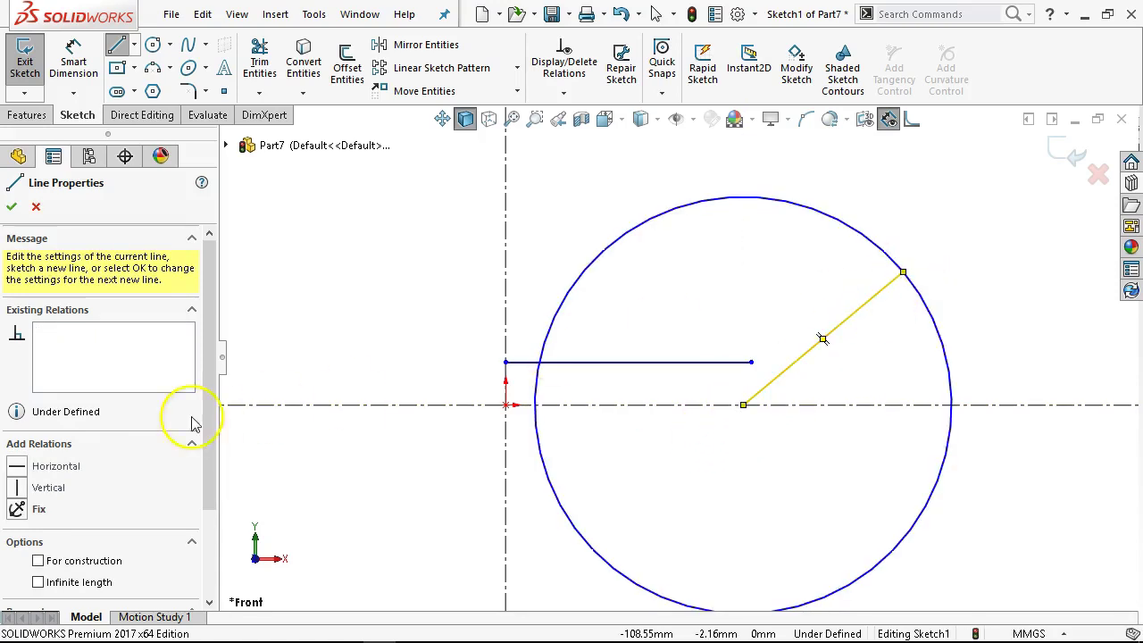
pyautogui.moveTo(209, 426); pyautogui.dragTo(209, 497)
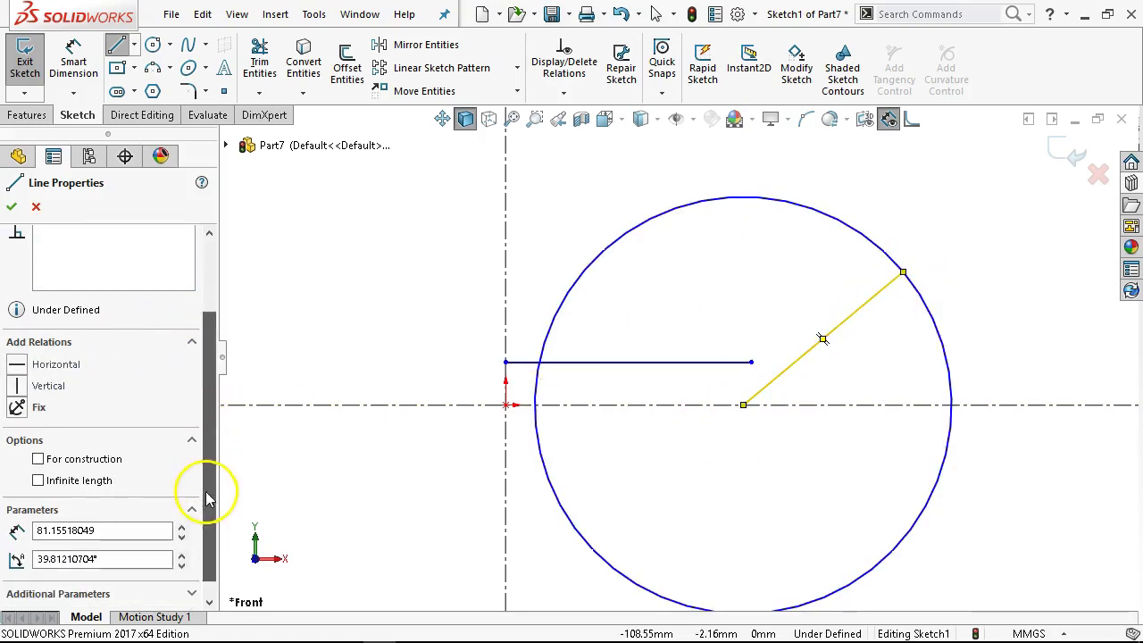
pyautogui.click(37, 459)
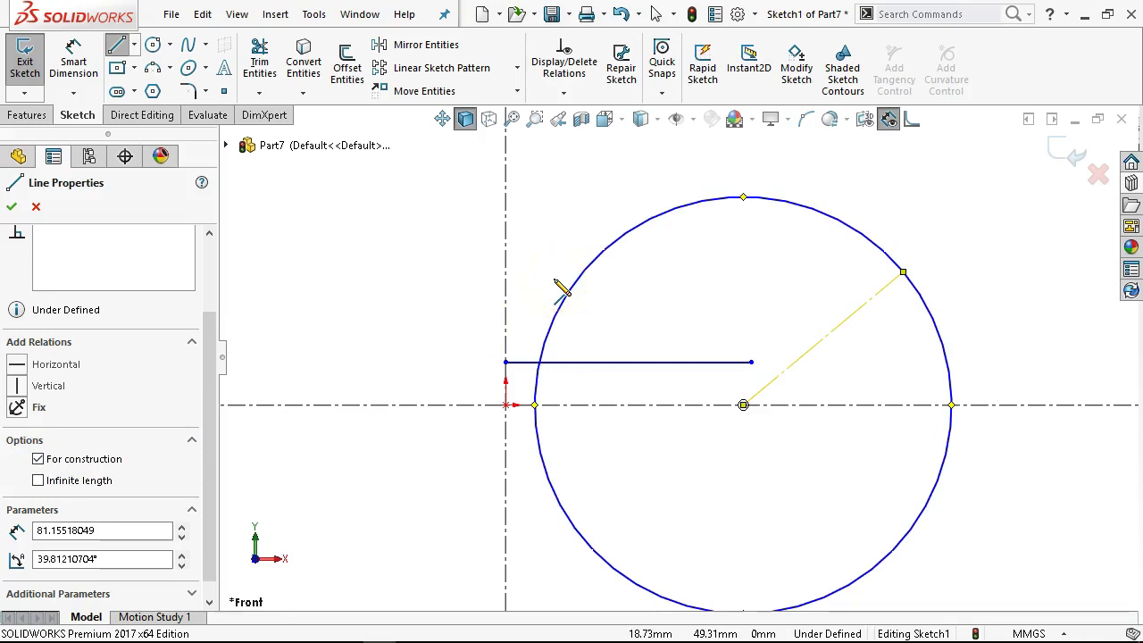
pyautogui.click(748, 363)
pyautogui.moveTo(747, 362); pyautogui.dragTo(860, 271)
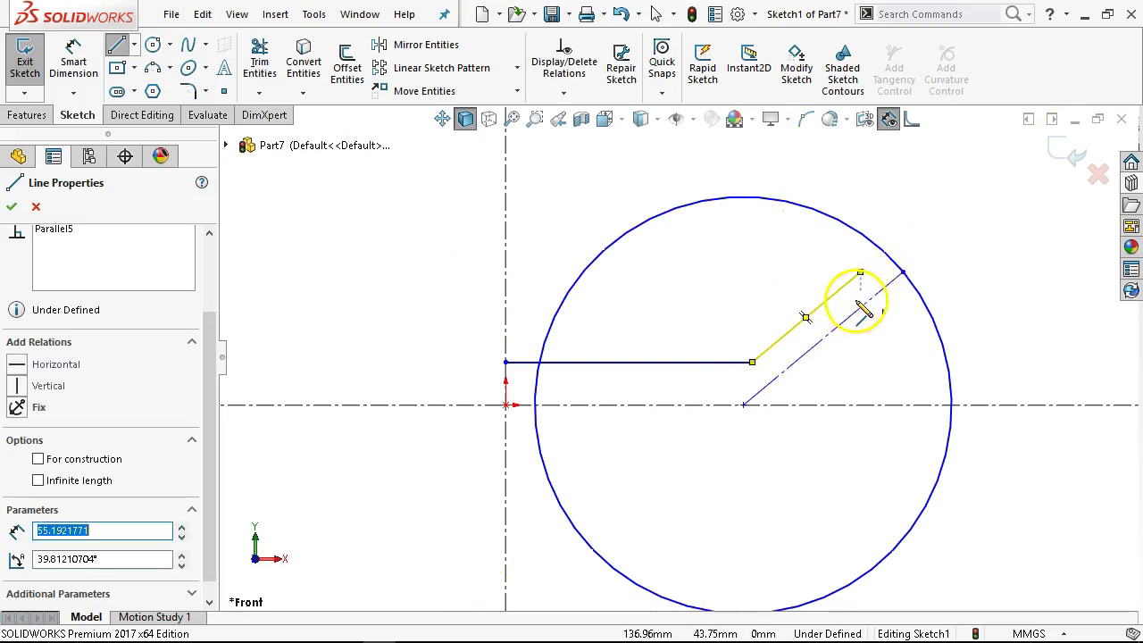
# - Dimension the circle's diameter as 120 mm
pyautogui.rightClick(957, 232)
pyautogui.click(991, 204)
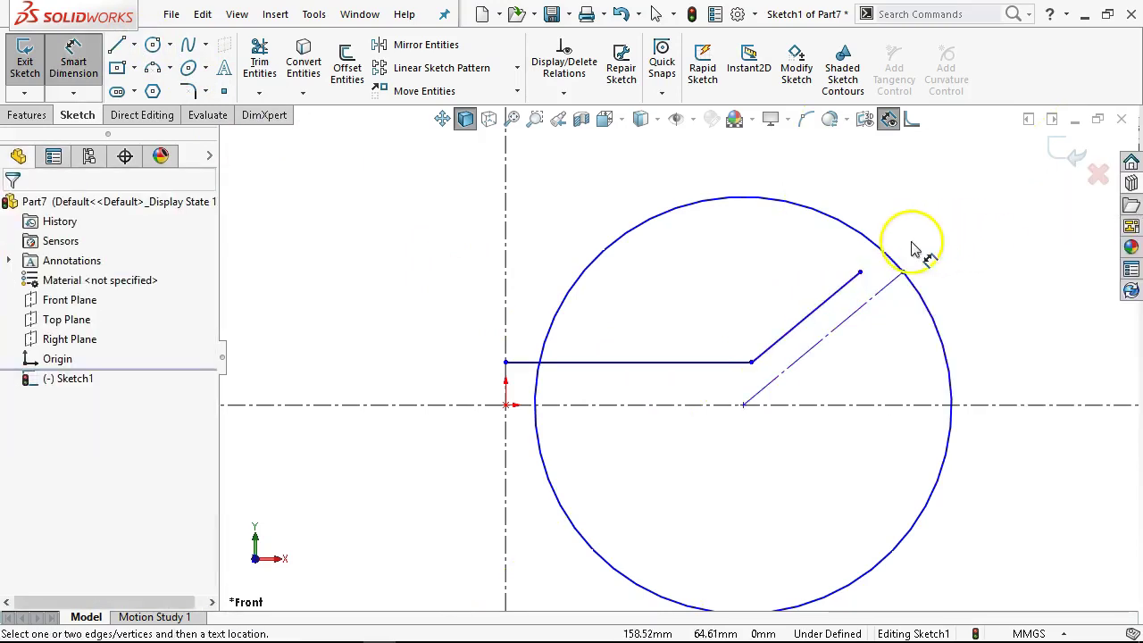
pyautogui.click(884, 258)
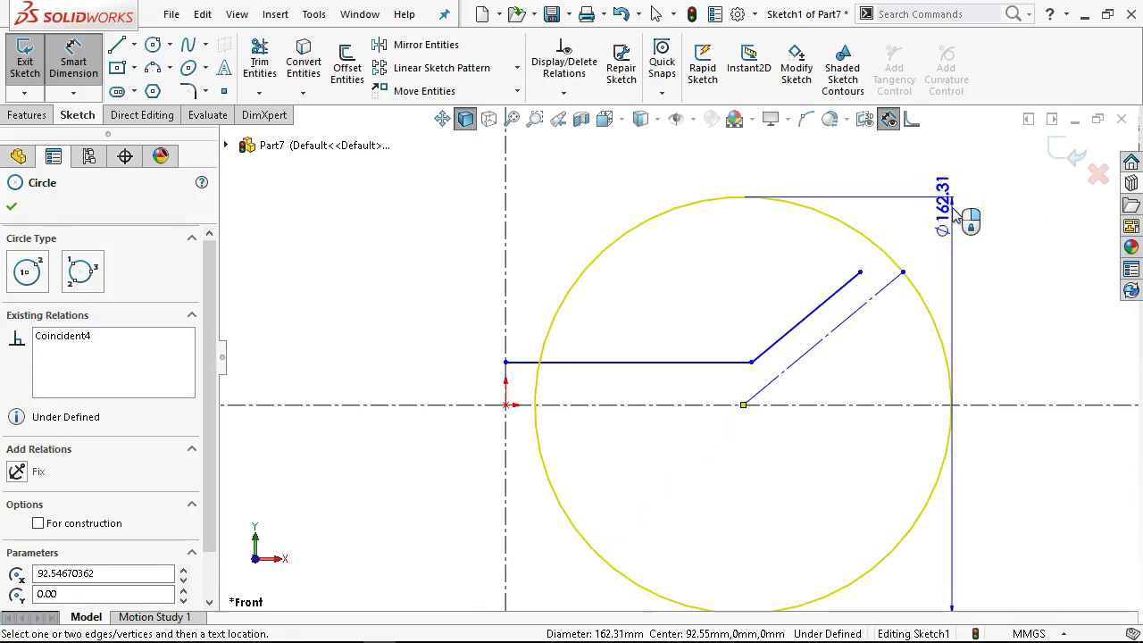
pyautogui.click(954, 214)
pyautogui.write('120')
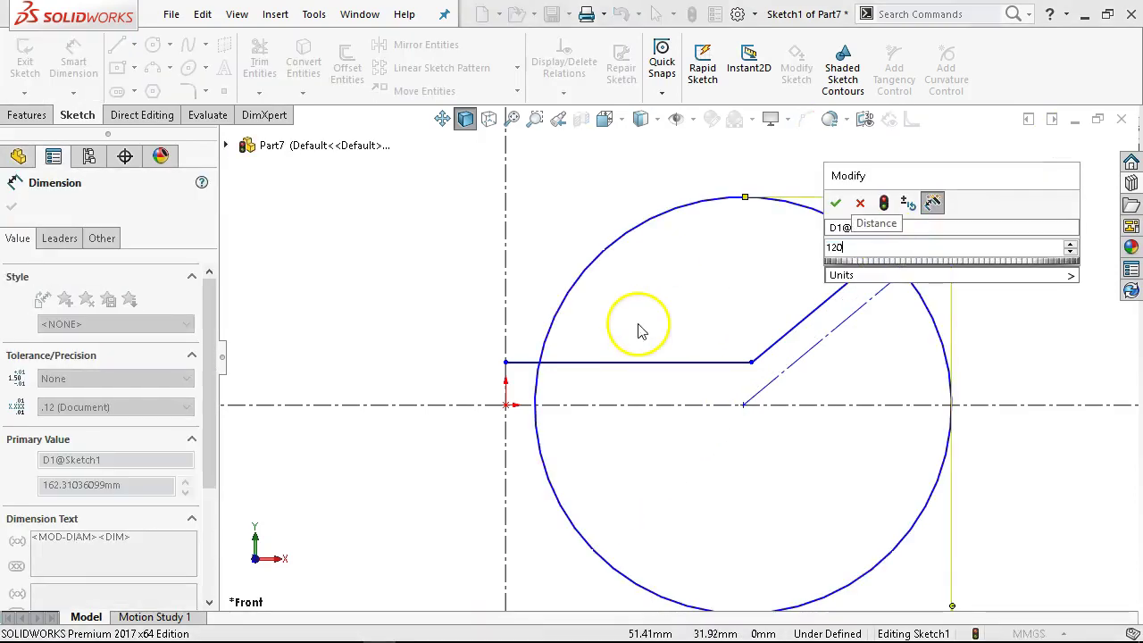
pyautogui.press('Return')
# - Check the outer radius in the Figure P2-24 drawing and set the circle's diameter to 160 mm
pyautogui.moveTo(286, 613)
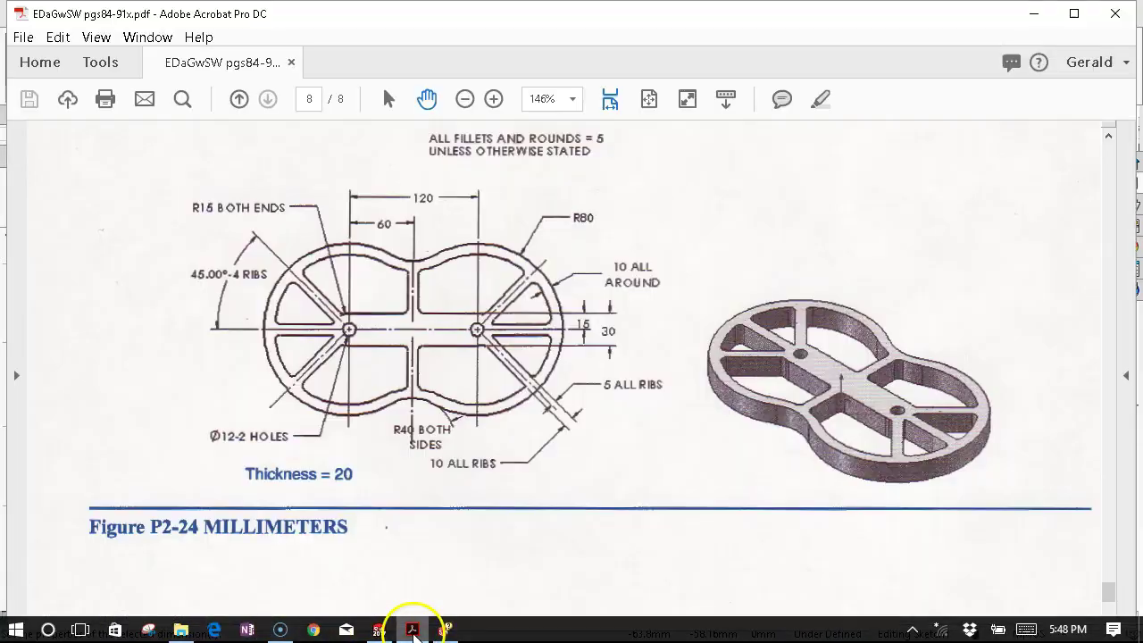
pyautogui.click(411, 629)
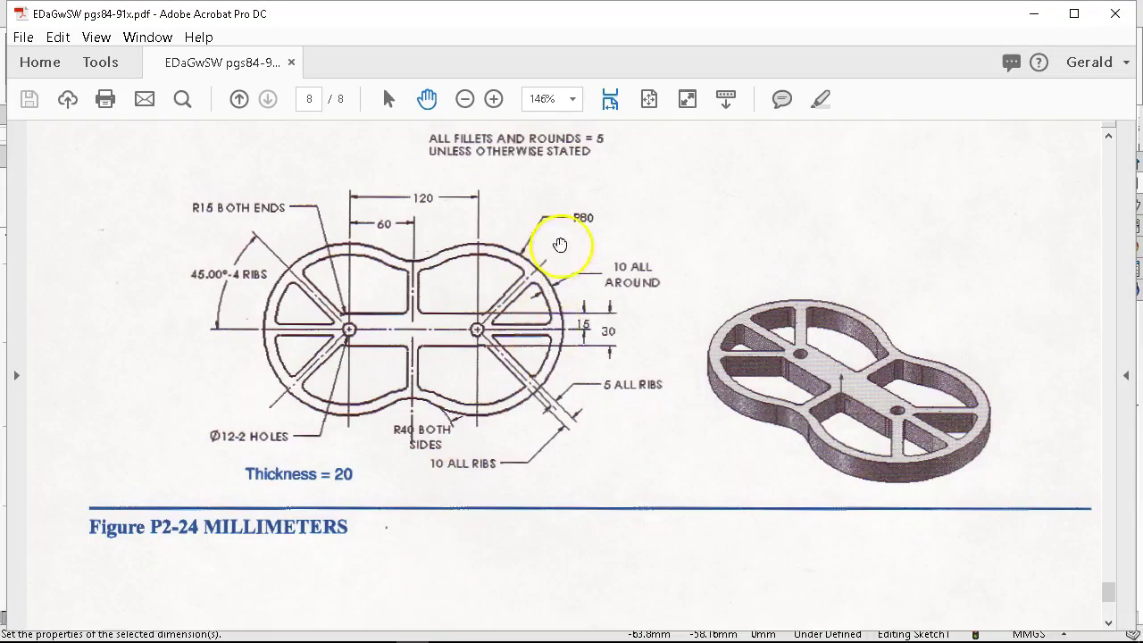
pyautogui.click(1034, 12)
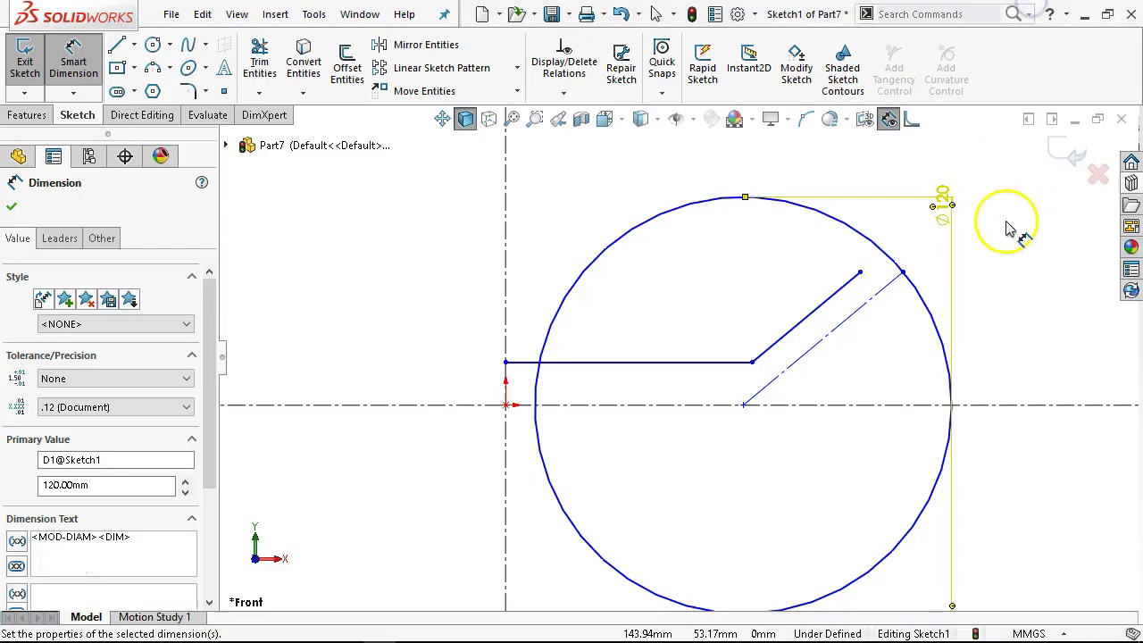
pyautogui.doubleClick(944, 205)
pyautogui.write('1')
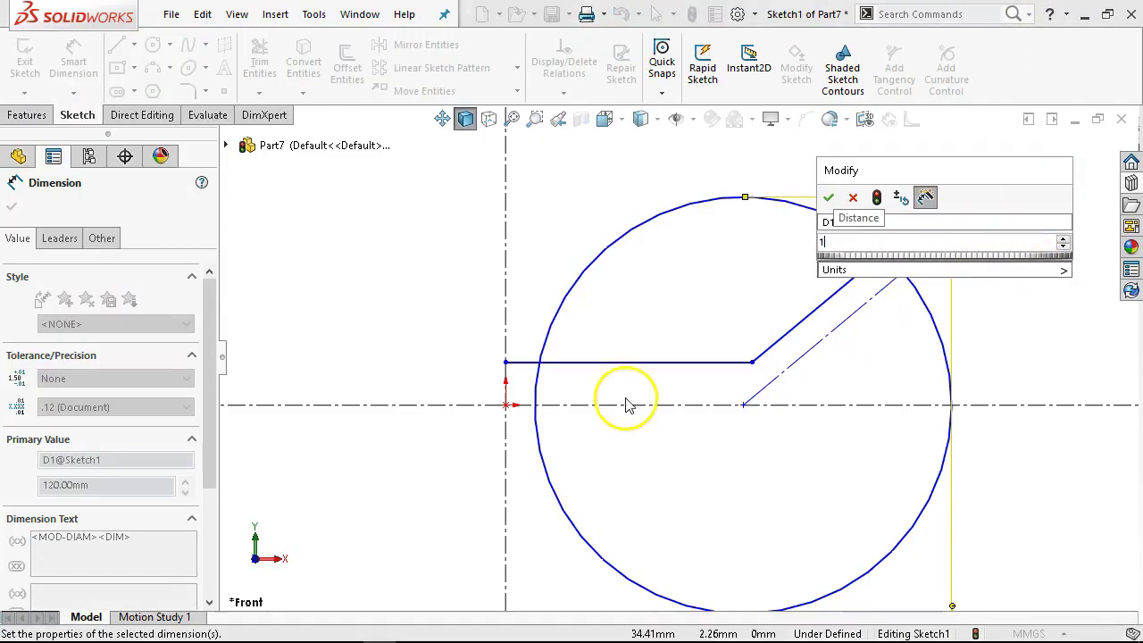
pyautogui.write('60')
pyautogui.press('Return')
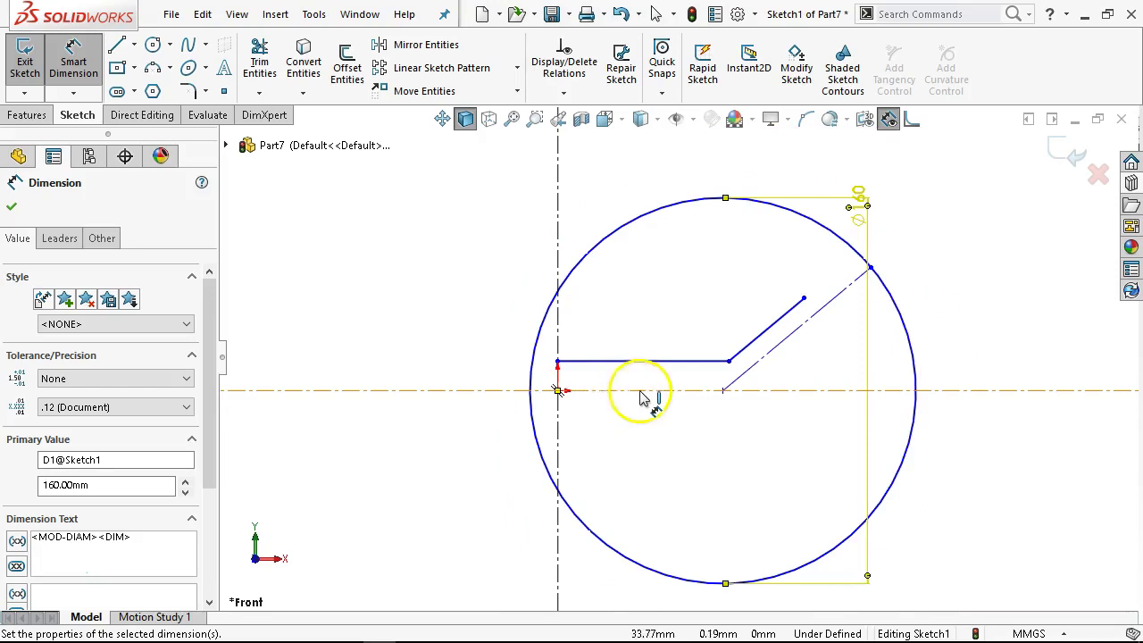
# - Dimension the horizontal line's doubled distance across the horizontal centerline as 30 mm
pyautogui.click(645, 363)
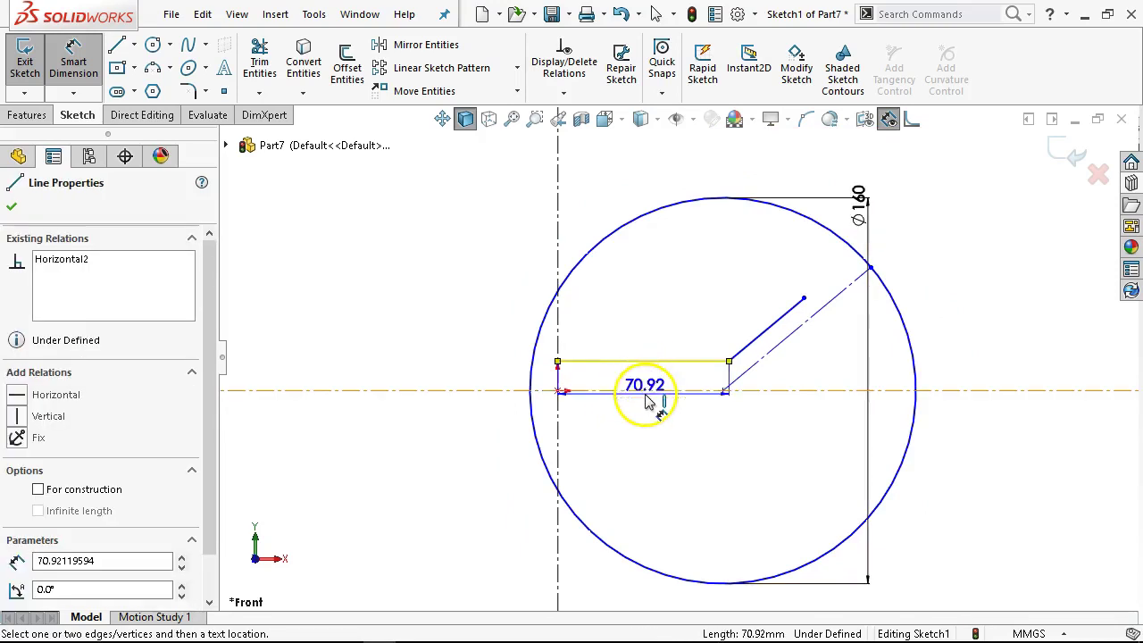
pyautogui.click(658, 393)
pyautogui.click(987, 438)
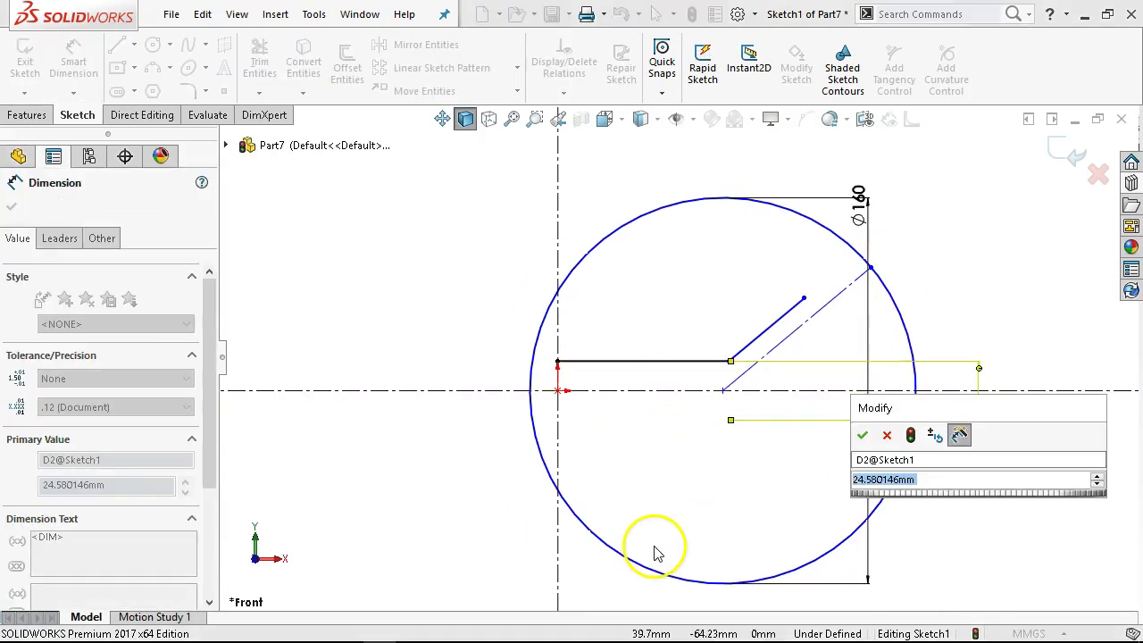
pyautogui.write('30')
pyautogui.press('Return')
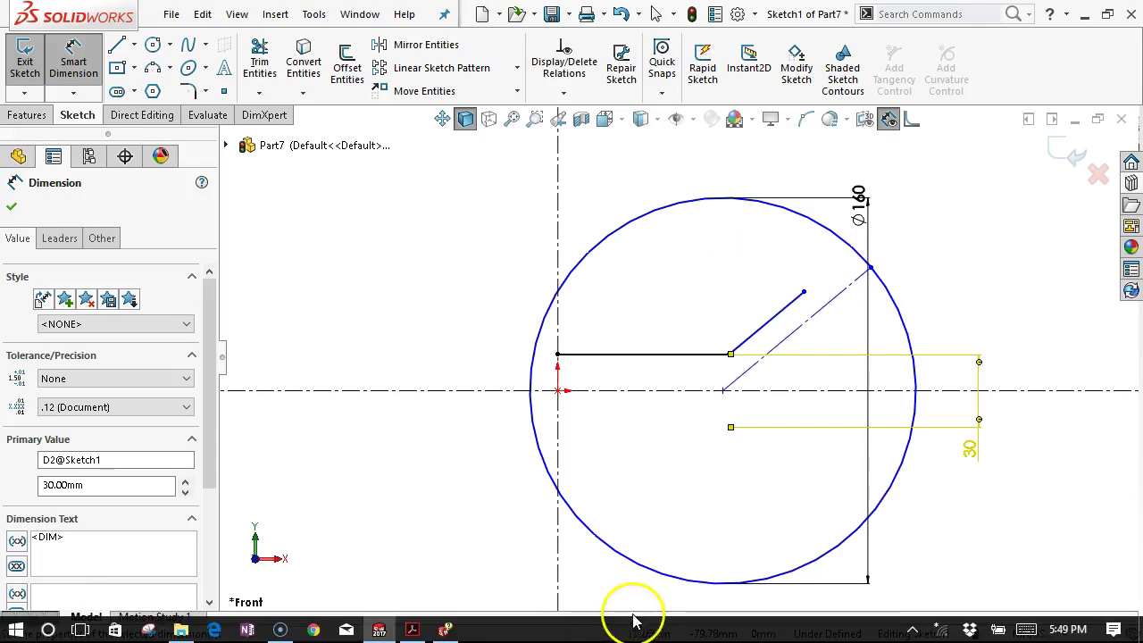
# - Check the rib dimensions in the Figure P2-24 drawing and set the distance between the construction radius and its parallel line to 5 mm
pyautogui.click(413, 628)
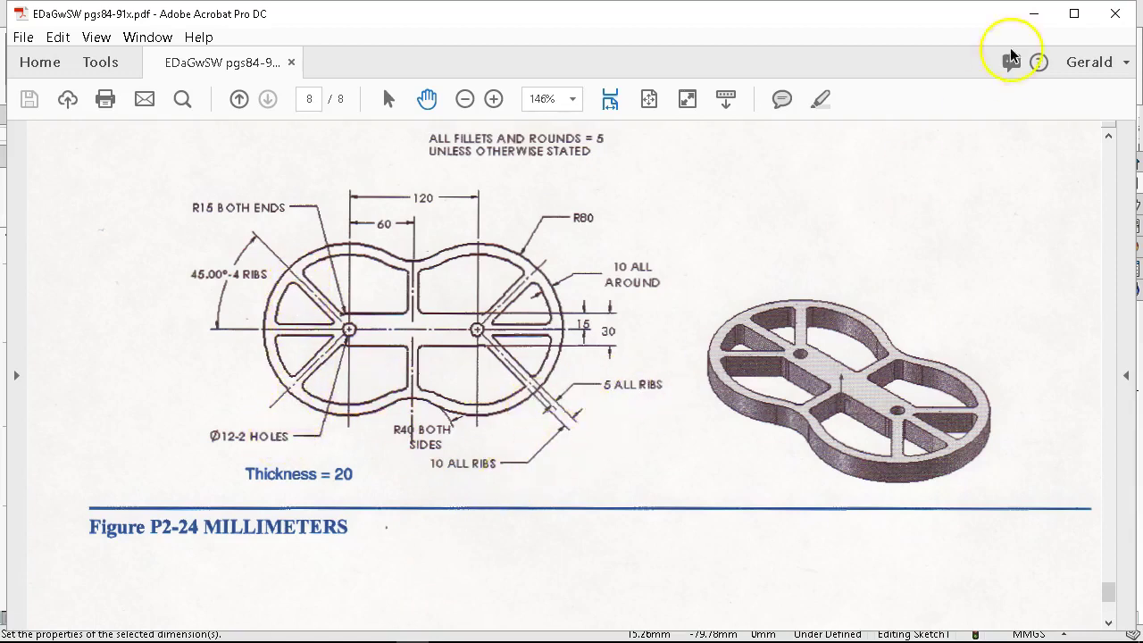
pyautogui.click(1035, 13)
pyautogui.click(792, 336)
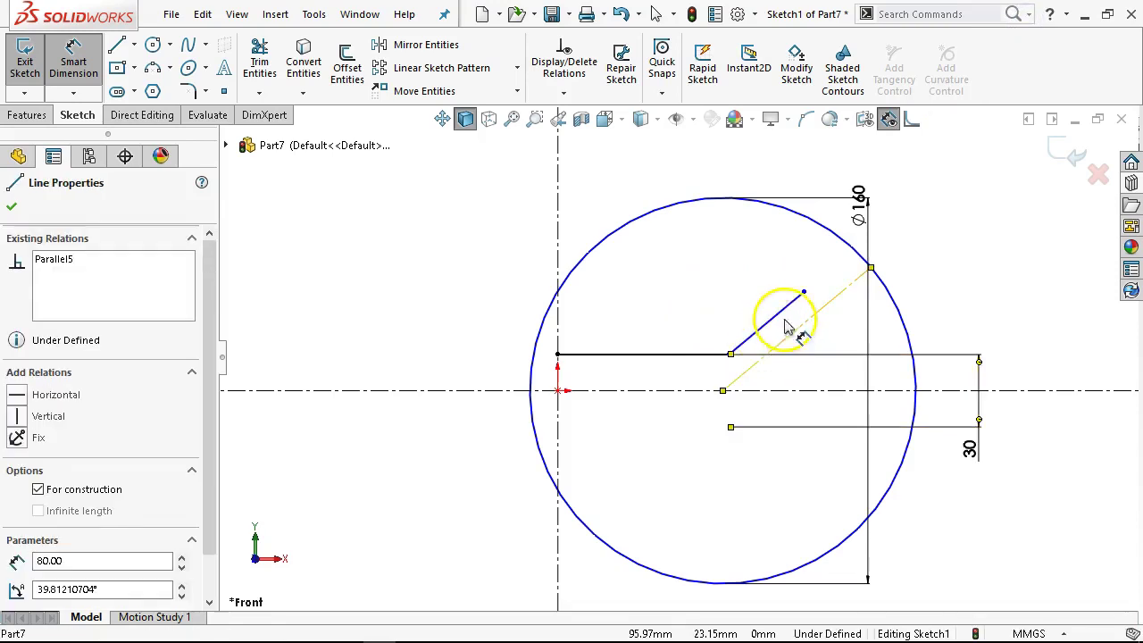
pyautogui.click(783, 310)
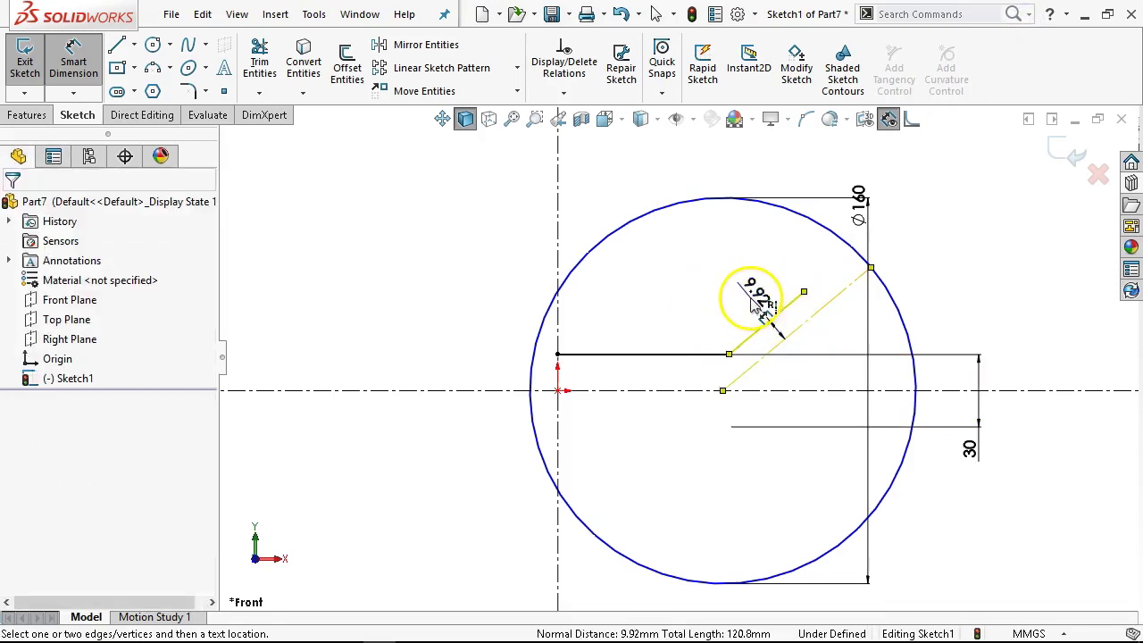
pyautogui.click(757, 303)
pyautogui.write('5')
pyautogui.press('Return')
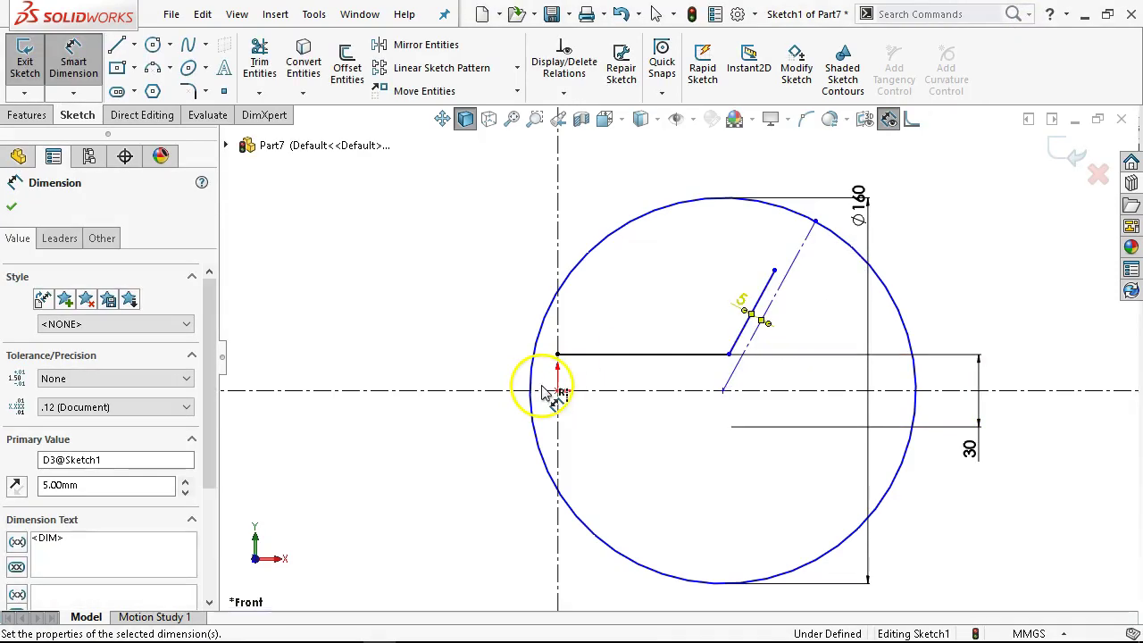
# - Dimension the angle between the construction radius and the horizontal centerline as 45°
pyautogui.click(787, 283)
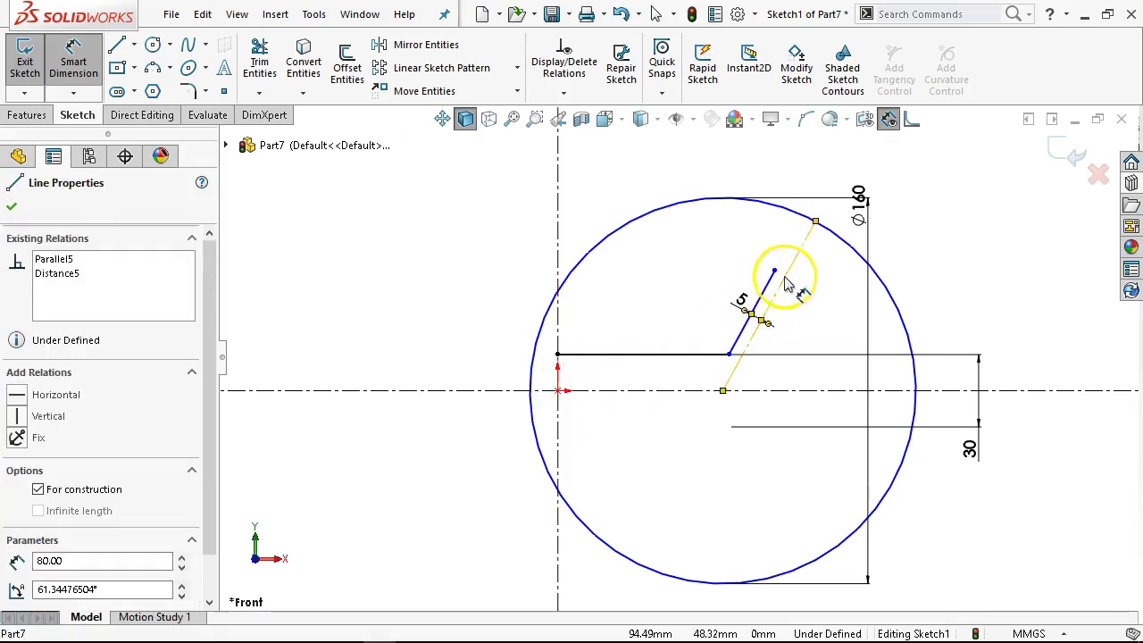
pyautogui.click(816, 390)
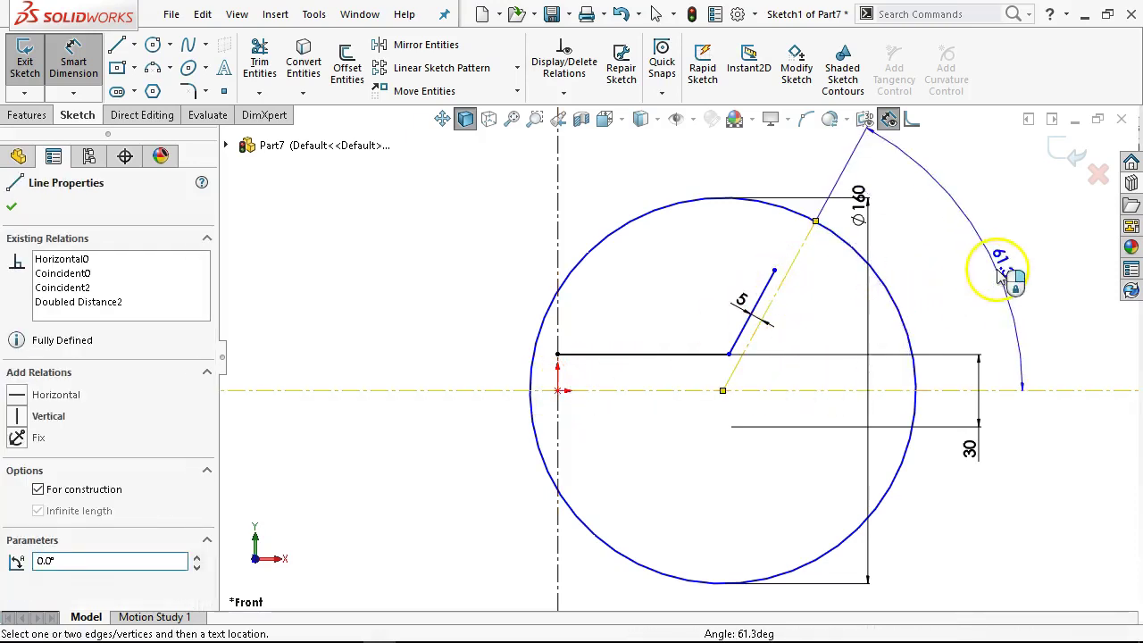
pyautogui.click(1000, 277)
pyautogui.write('45')
pyautogui.press('Return')
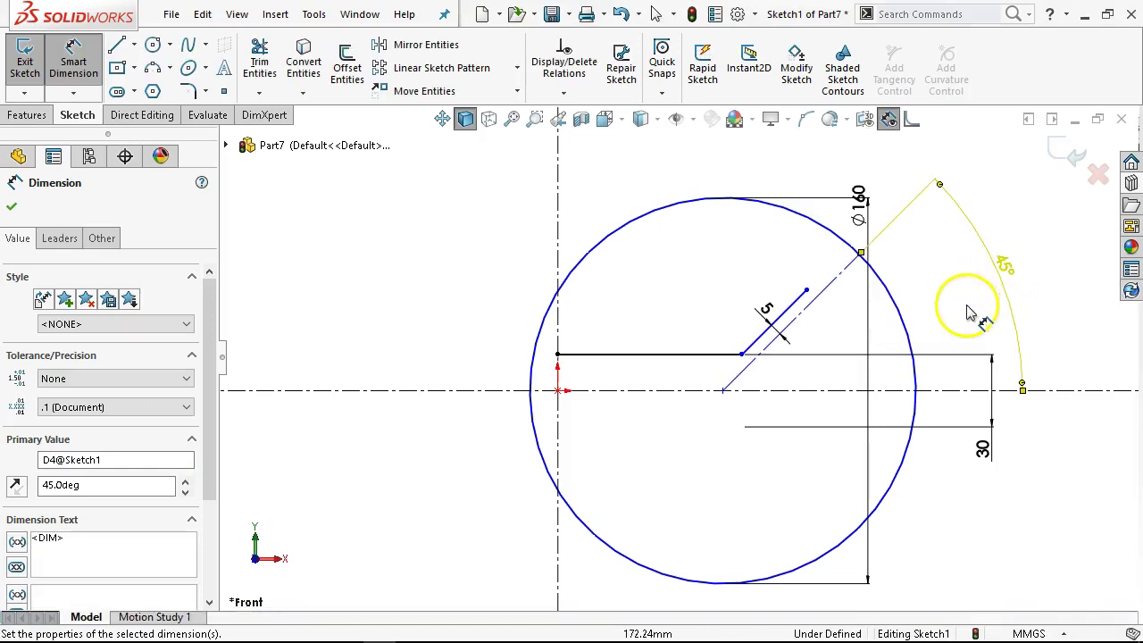
pyautogui.rightClick(437, 242)
pyautogui.click(456, 296)
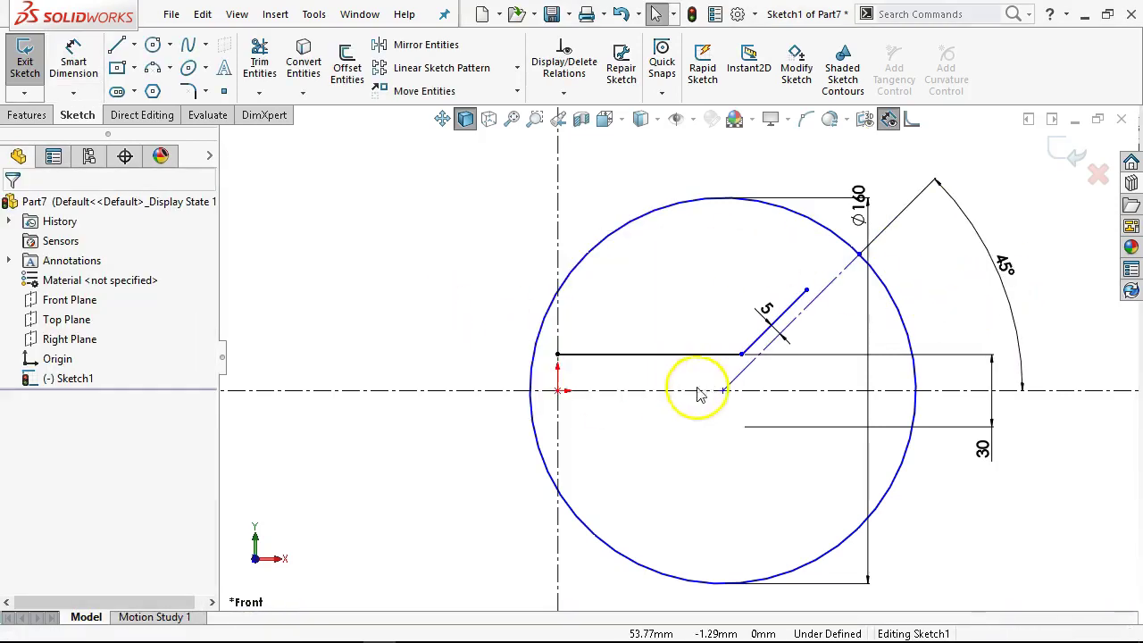
# - Sketch a circle about 133 mm in diameter inside the 160 mm circle, sharing its center
pyautogui.click(153, 45)
pyautogui.click(722, 390)
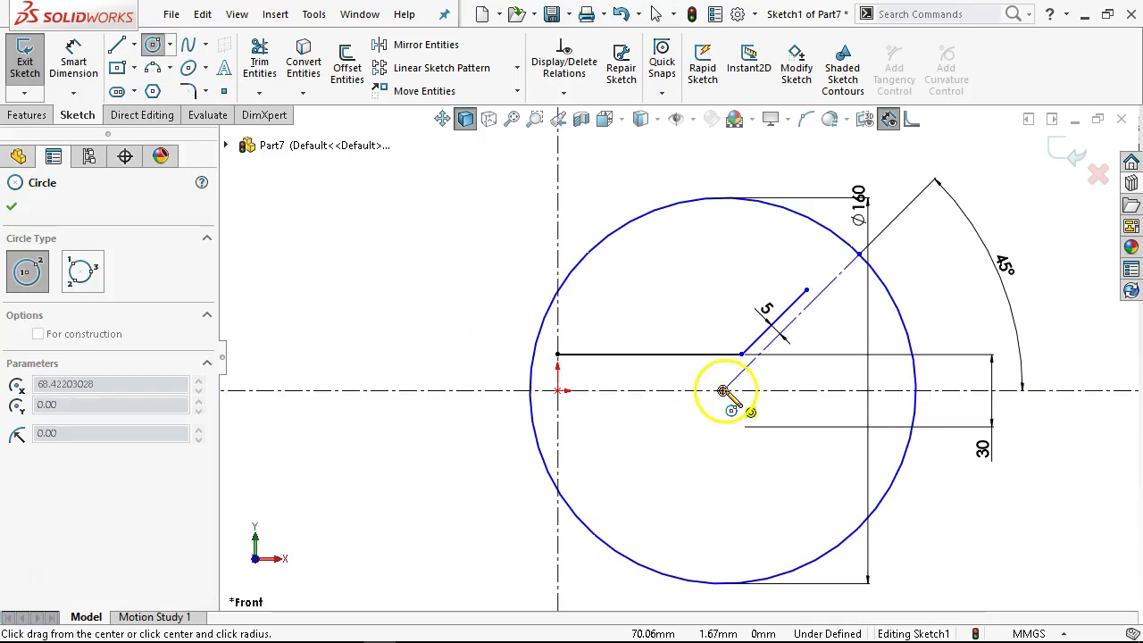
pyautogui.click(790, 250)
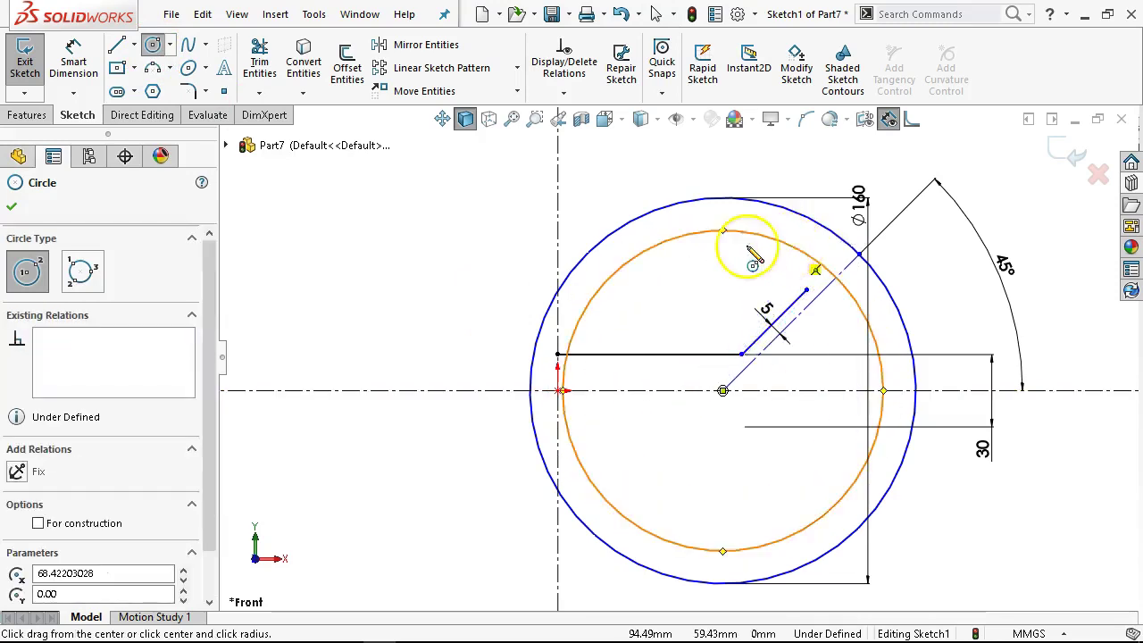
# - Dimension the radial gap between the inner and outer circles as 10 mm
pyautogui.click(75, 56)
pyautogui.click(725, 234)
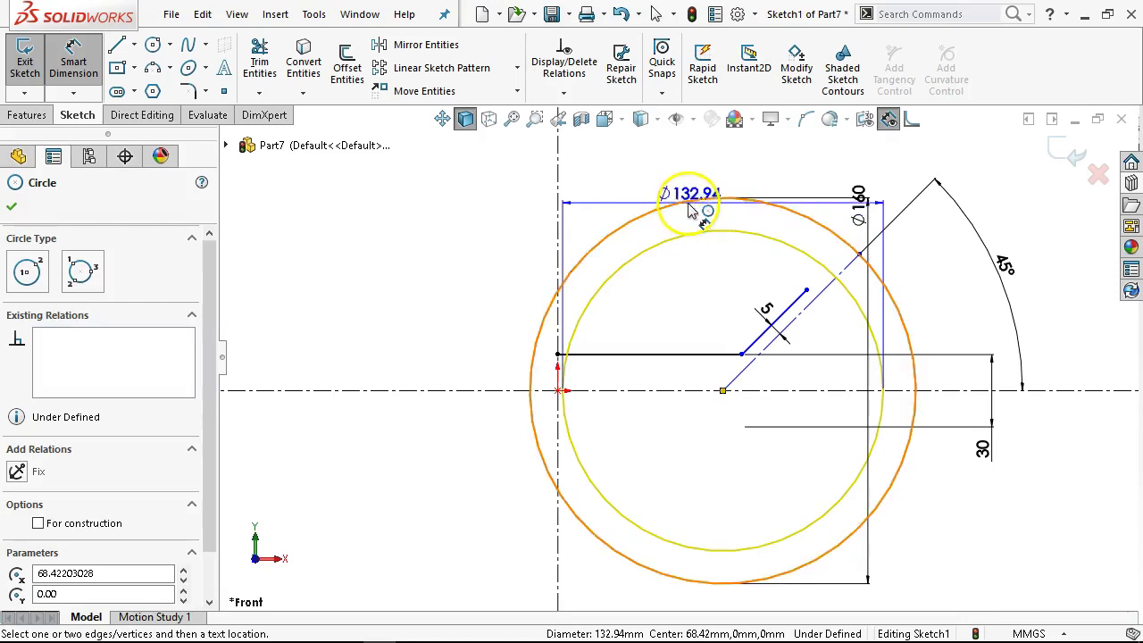
pyautogui.click(694, 199)
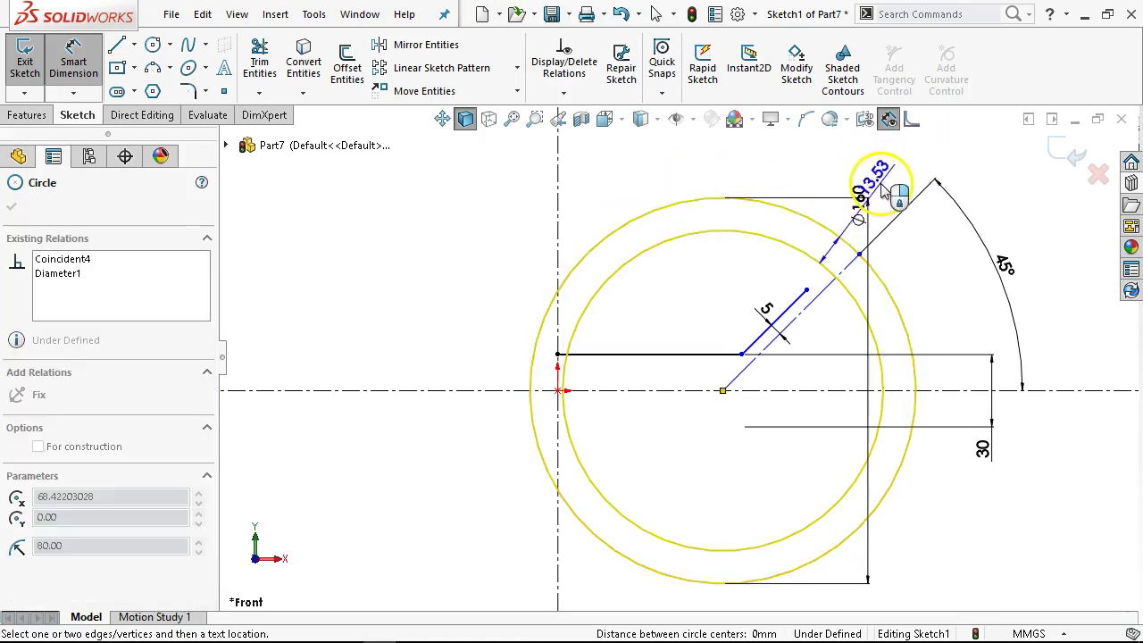
pyautogui.click(1014, 222)
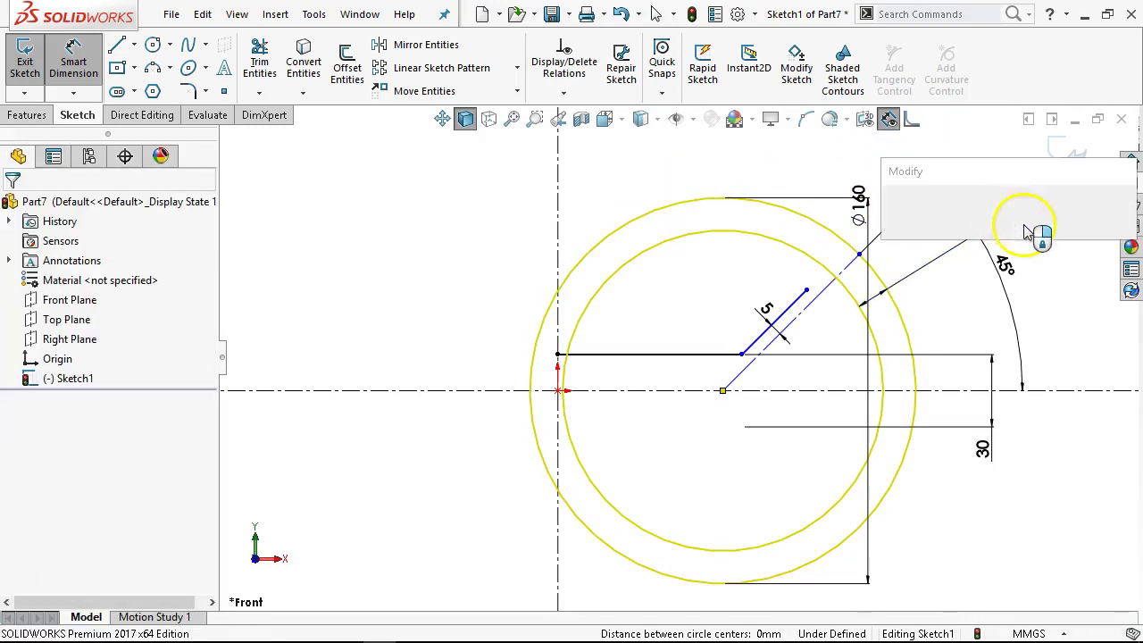
pyautogui.write('10')
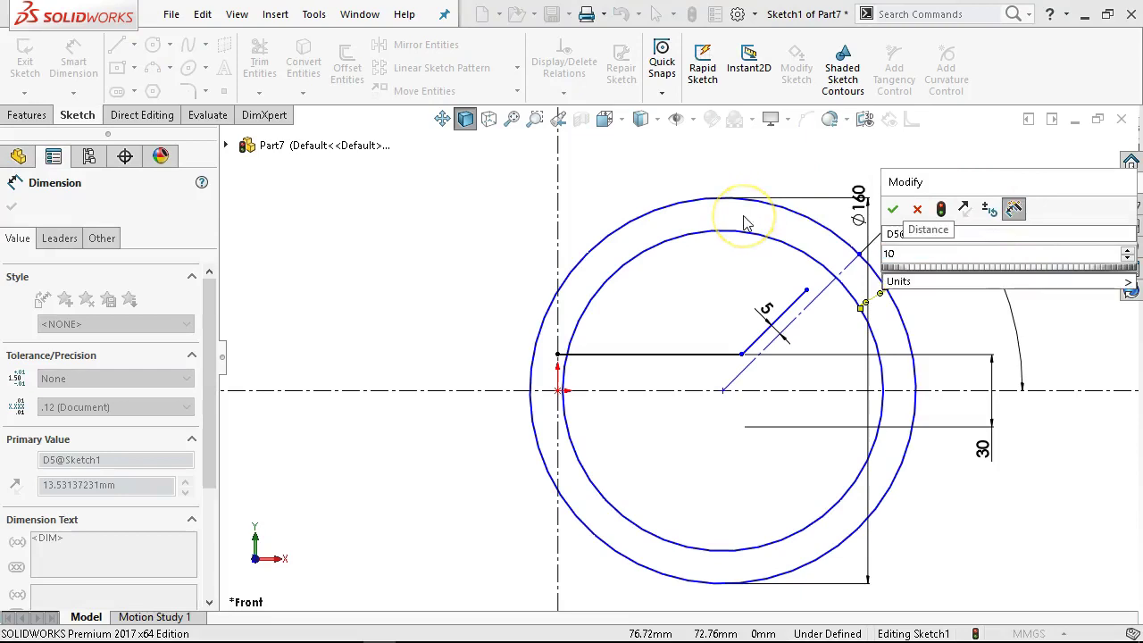
pyautogui.press('Return')
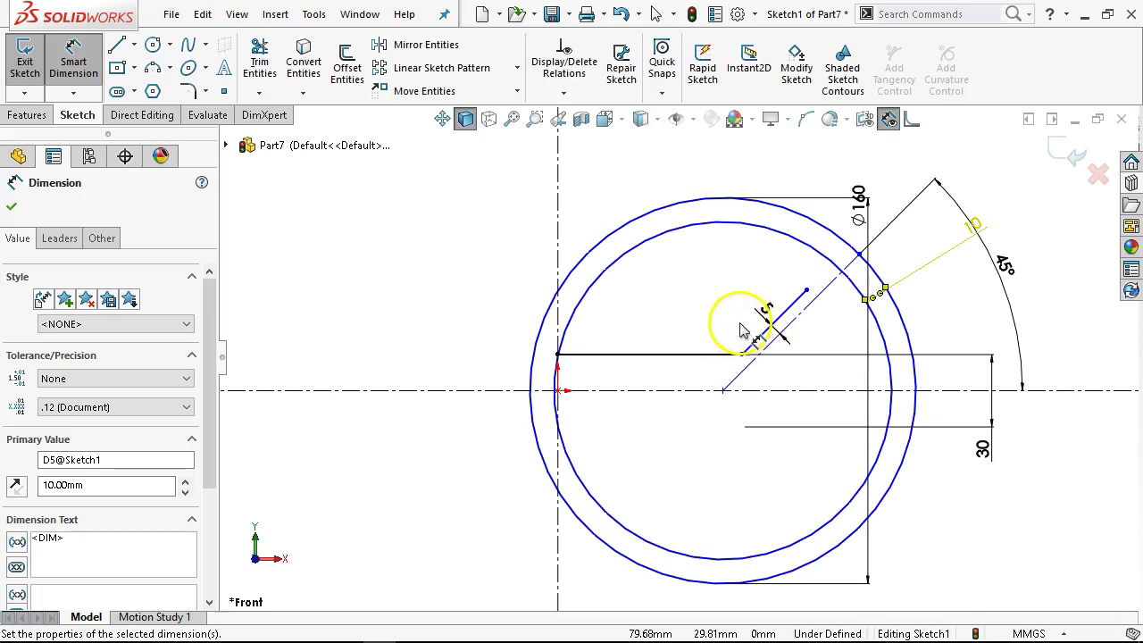
# - Dimension the circle center's doubled distance across the vertical centerline as 120 mm
pyautogui.click(684, 198)
pyautogui.click(555, 177)
pyautogui.click(487, 187)
pyautogui.write('120')
pyautogui.press('Return')
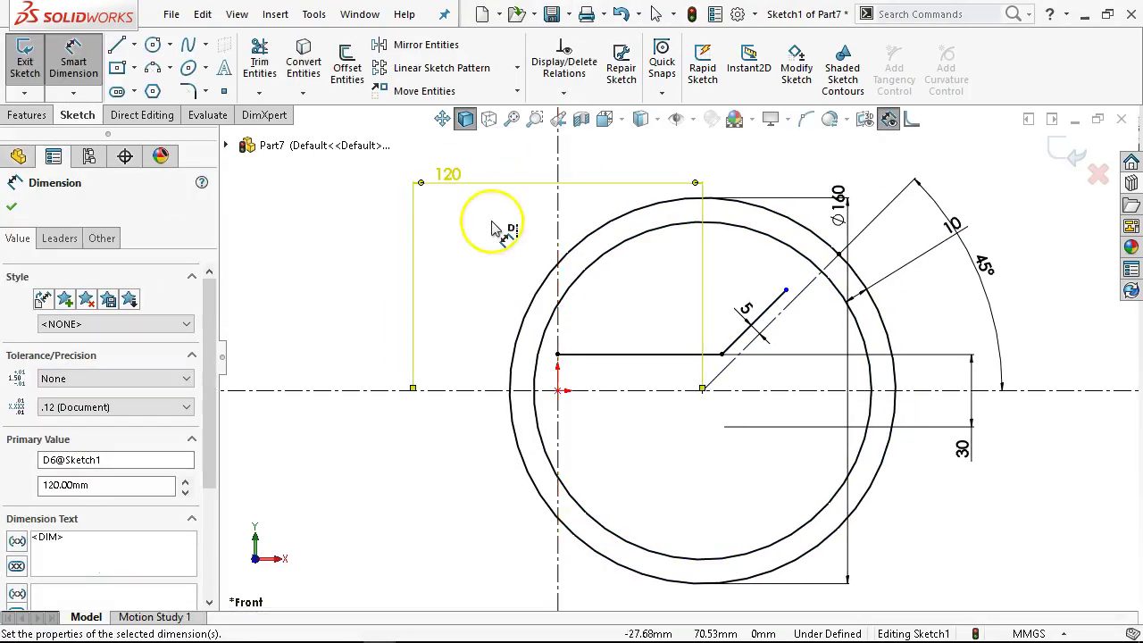
pyautogui.rightClick(459, 273)
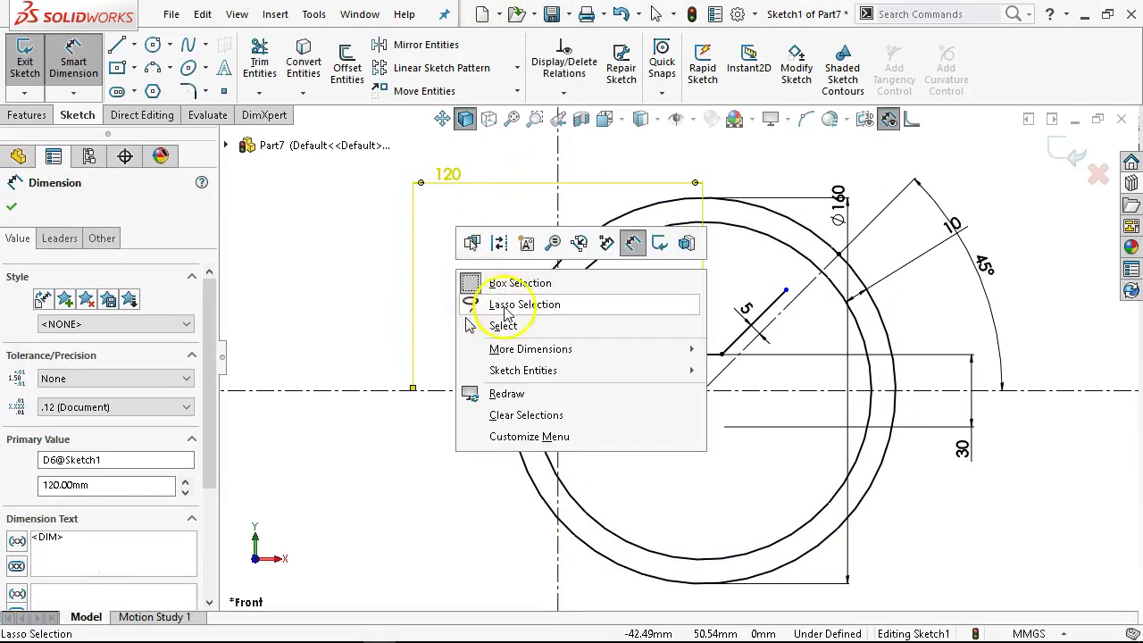
pyautogui.click(507, 326)
# - Extend the solid angled line's free end onto the inner circle
pyautogui.scroll(-3, 786, 304)
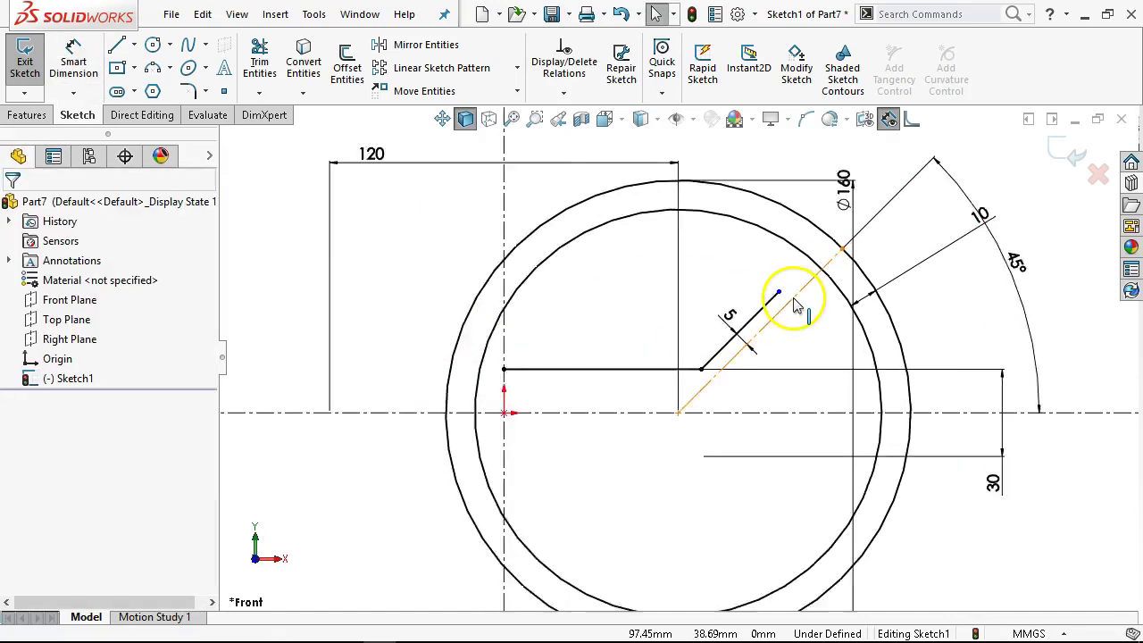
pyautogui.click(772, 295)
pyautogui.moveTo(765, 294); pyautogui.dragTo(808, 256)
pyautogui.click(744, 273)
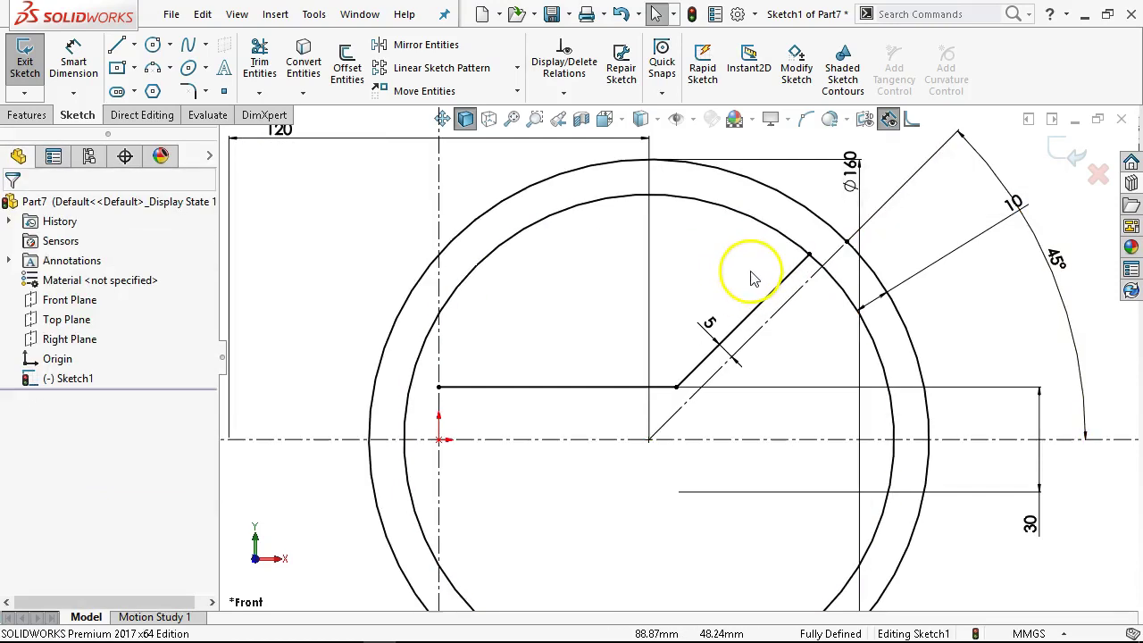
# - Sketch a horizontal line about 52 mm long above the horizontal centerline to the inner circle, and from its inner end a line parallel to the construction radius
pyautogui.click(755, 319)
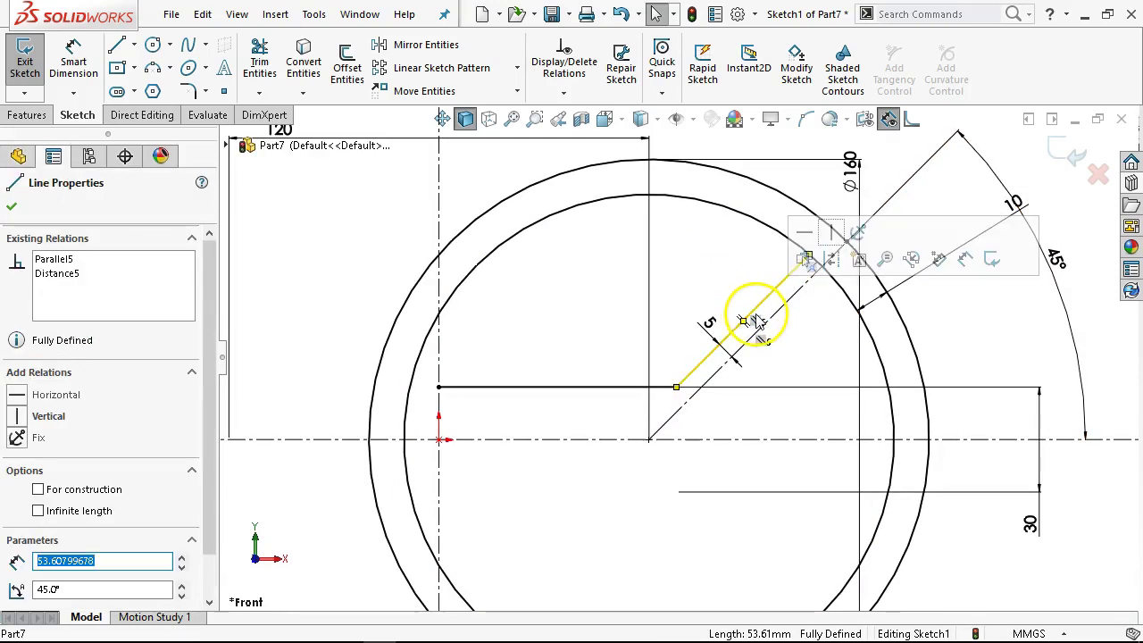
pyautogui.keyDown('ctrl'); pyautogui.click(764, 321); pyautogui.keyUp('ctrl')
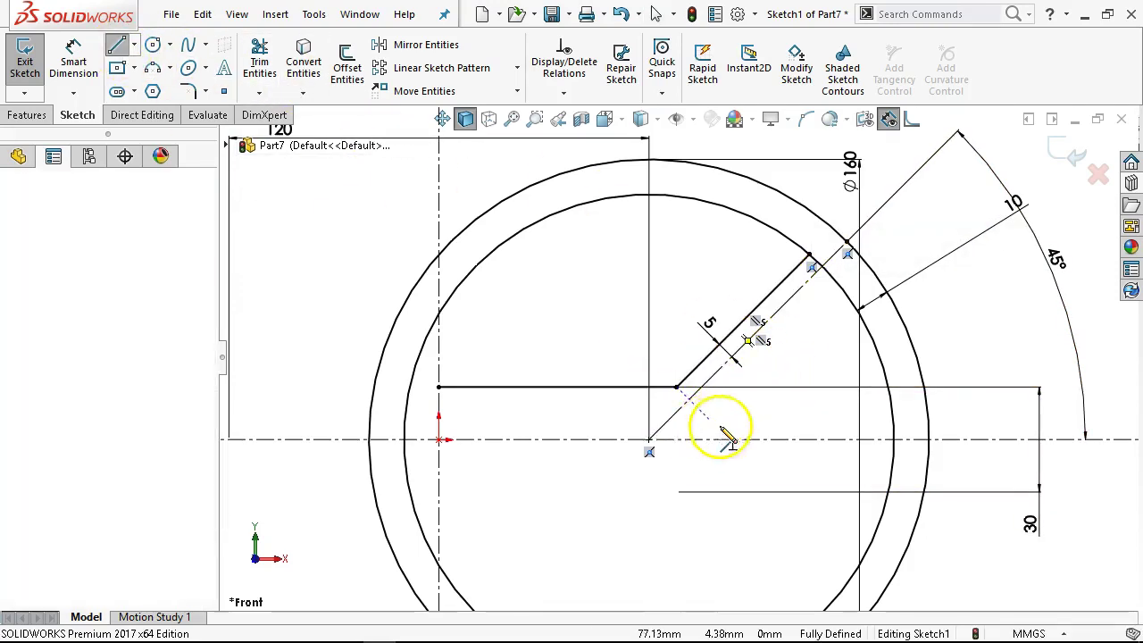
pyautogui.click(712, 420)
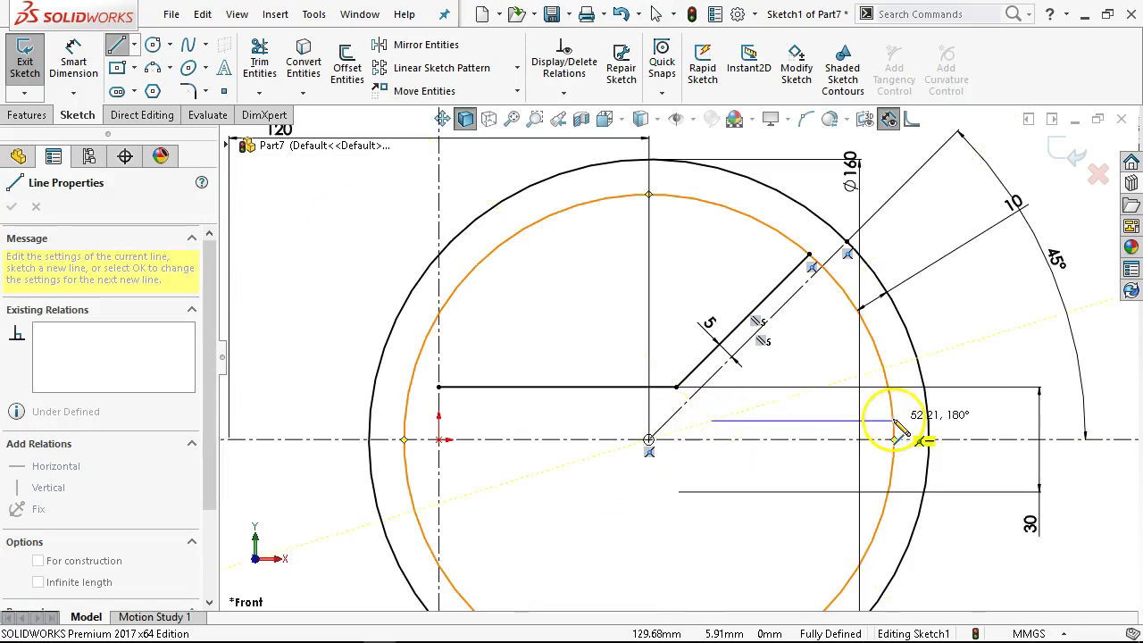
pyautogui.click(893, 421)
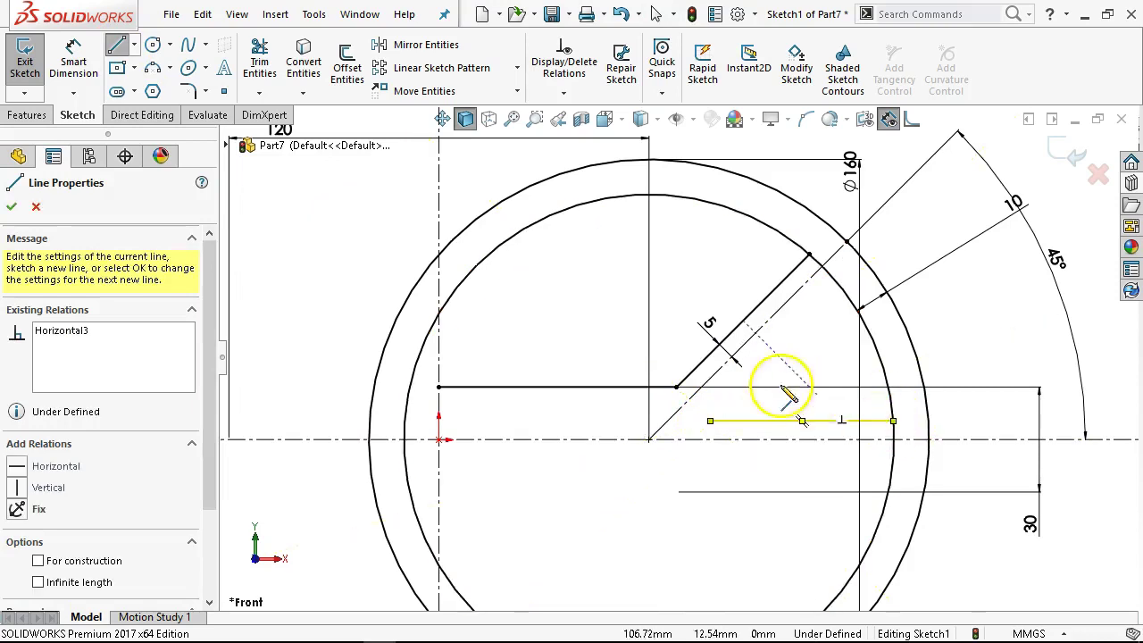
pyautogui.click(710, 421)
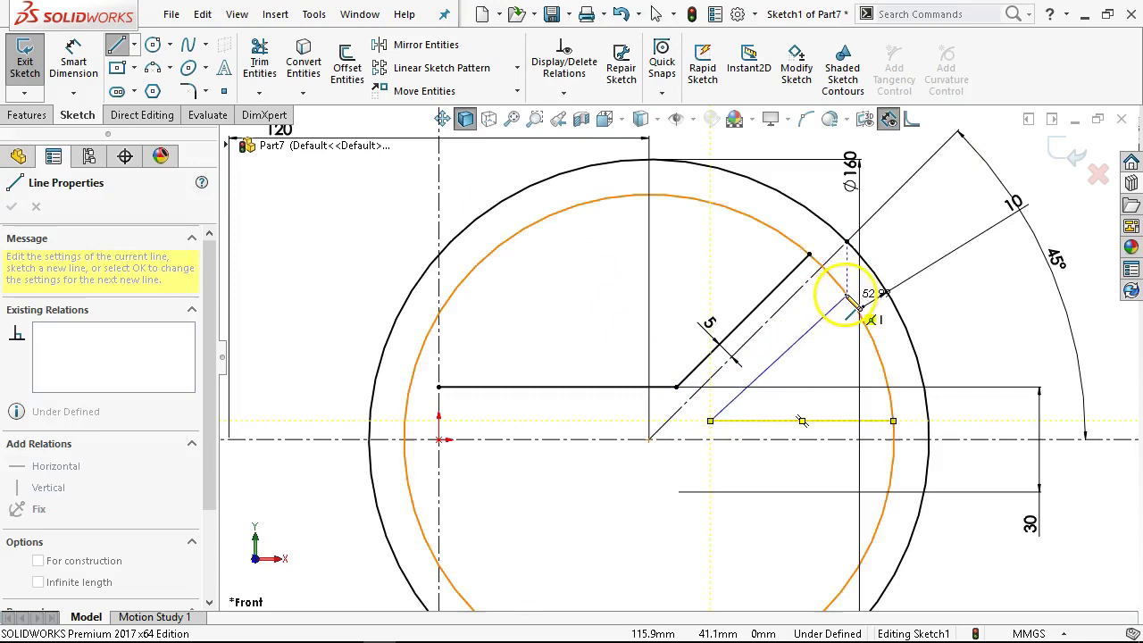
pyautogui.doubleClick(842, 290)
pyautogui.rightClick(622, 262)
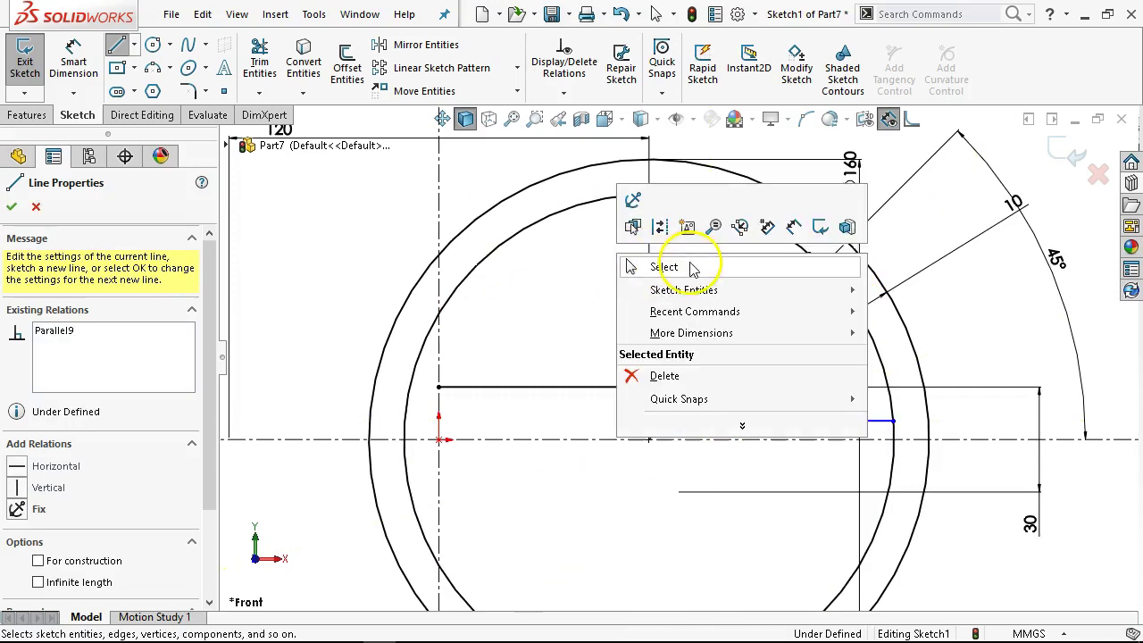
pyautogui.click(671, 266)
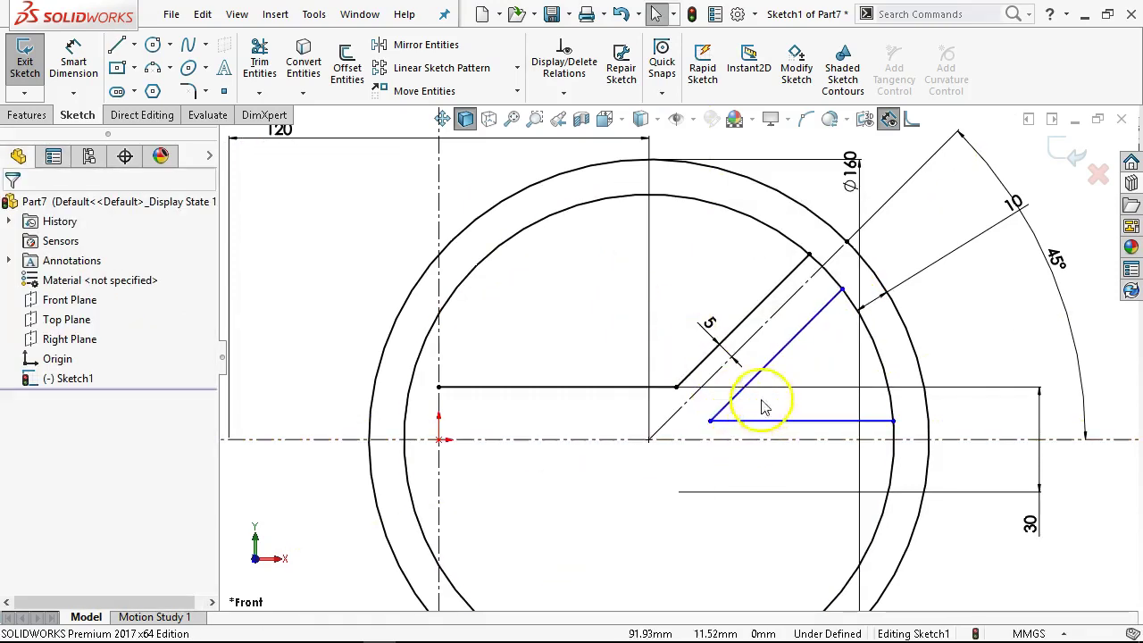
# - Make the outer endpoints of the two solid angled lines symmetric about the 45° construction radius
pyautogui.click(843, 290)
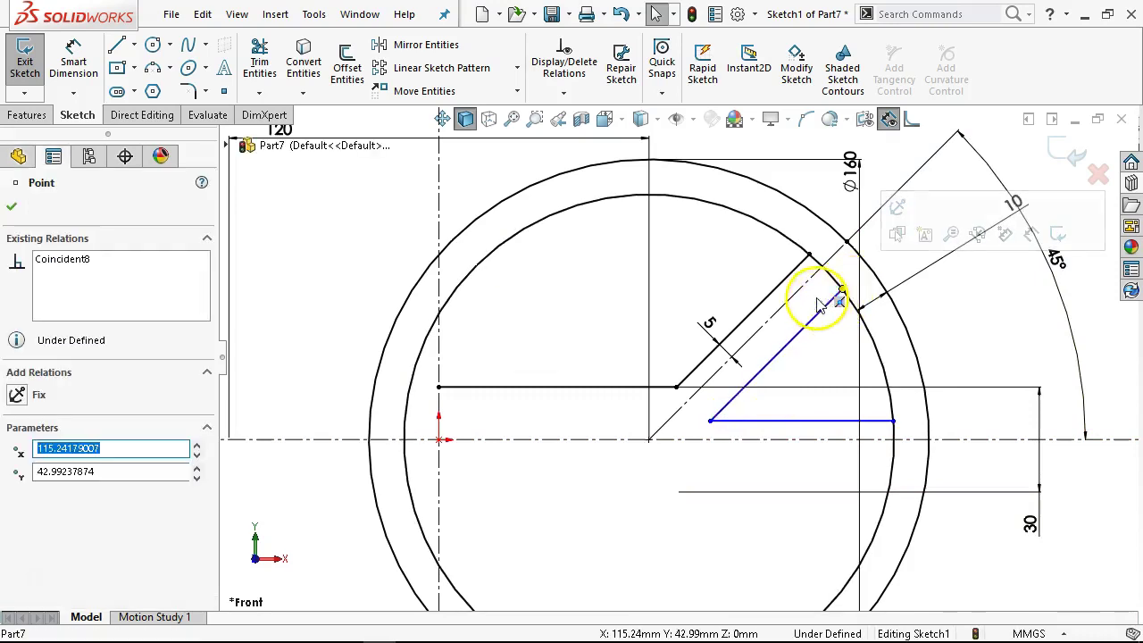
pyautogui.click(808, 284)
pyautogui.keyDown('ctrl'); pyautogui.click(807, 256); pyautogui.keyUp('ctrl')
pyautogui.keyDown('ctrl'); pyautogui.click(843, 289); pyautogui.keyUp('ctrl')
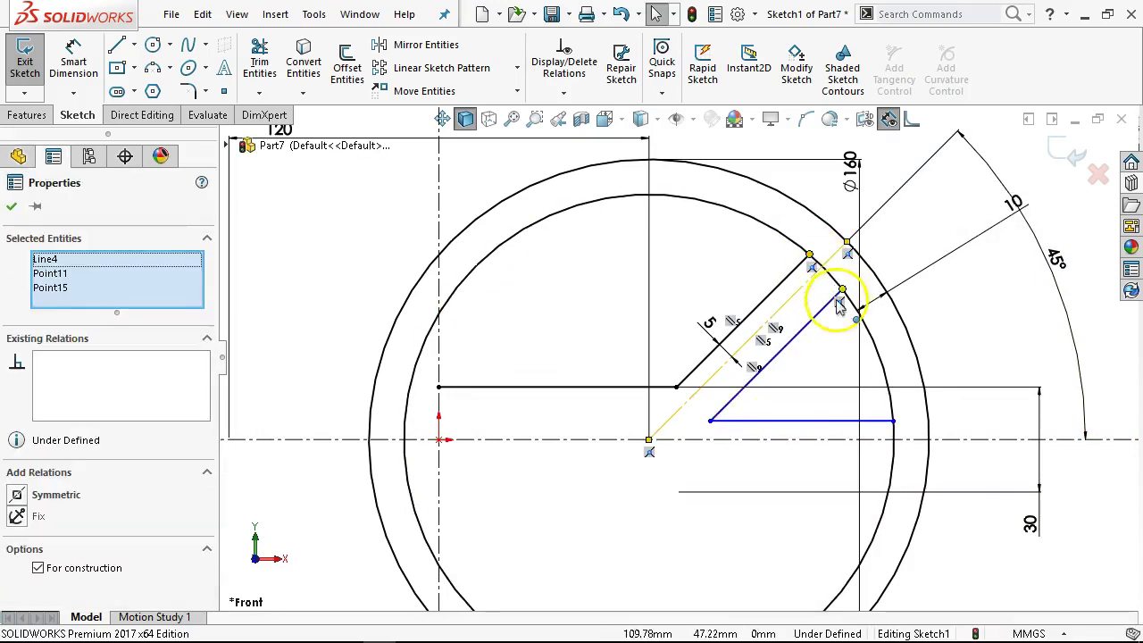